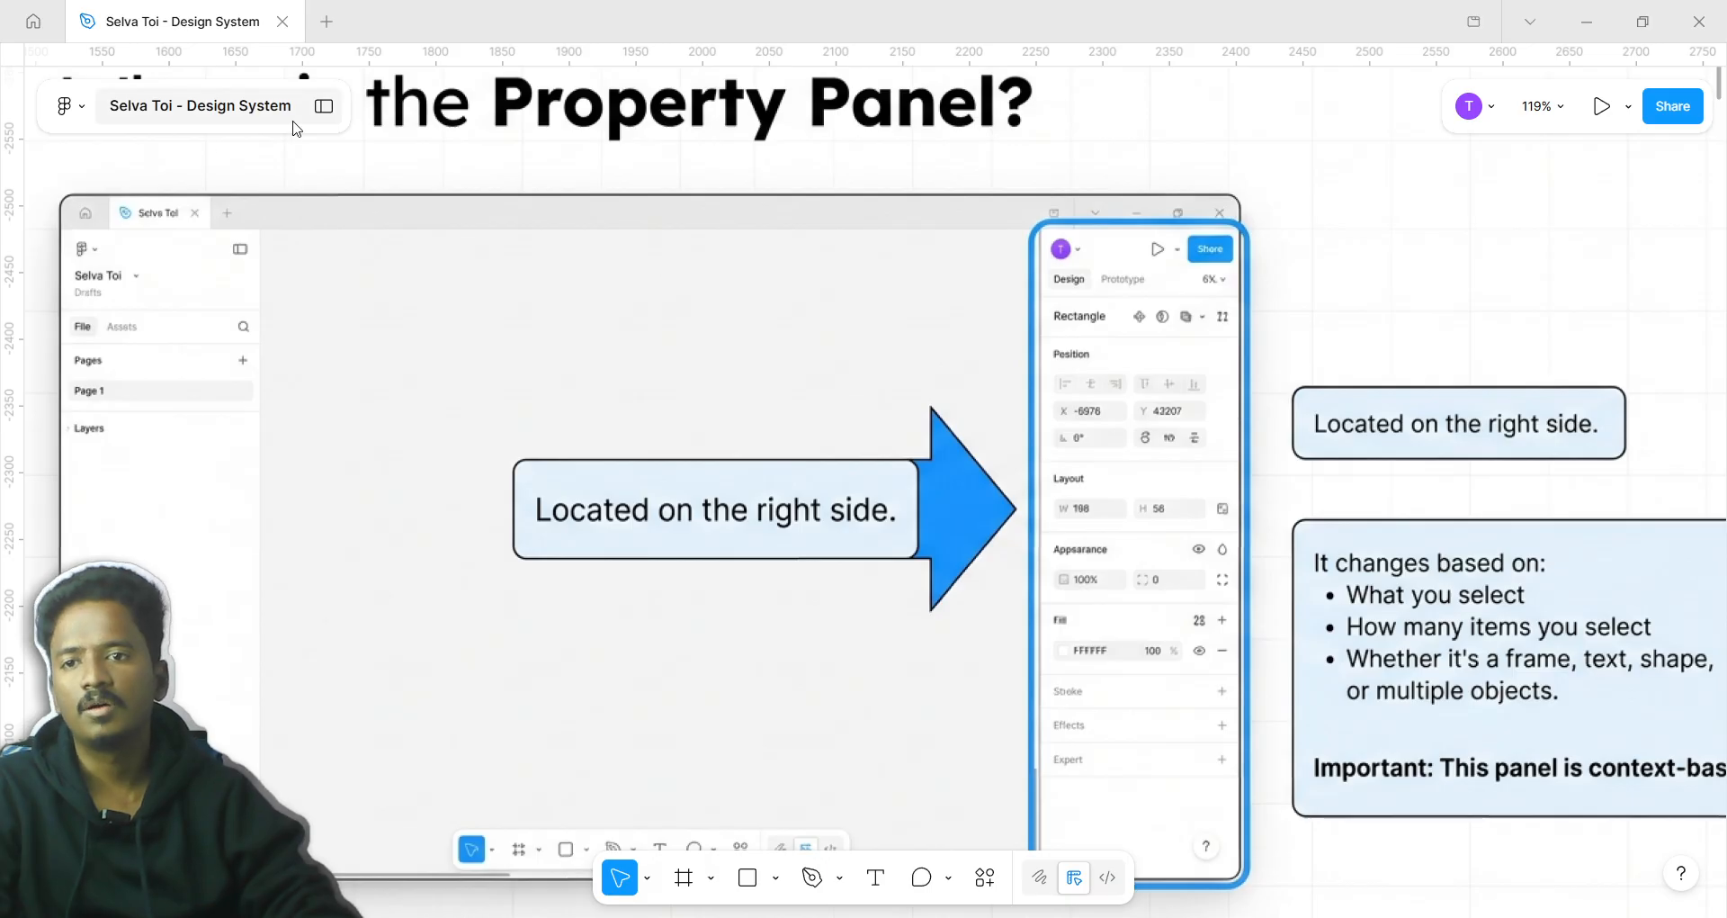
Expand the minimized side panels and select the Property Panel overview image to show its properties
left_click(322, 106)
left_click(976, 374)
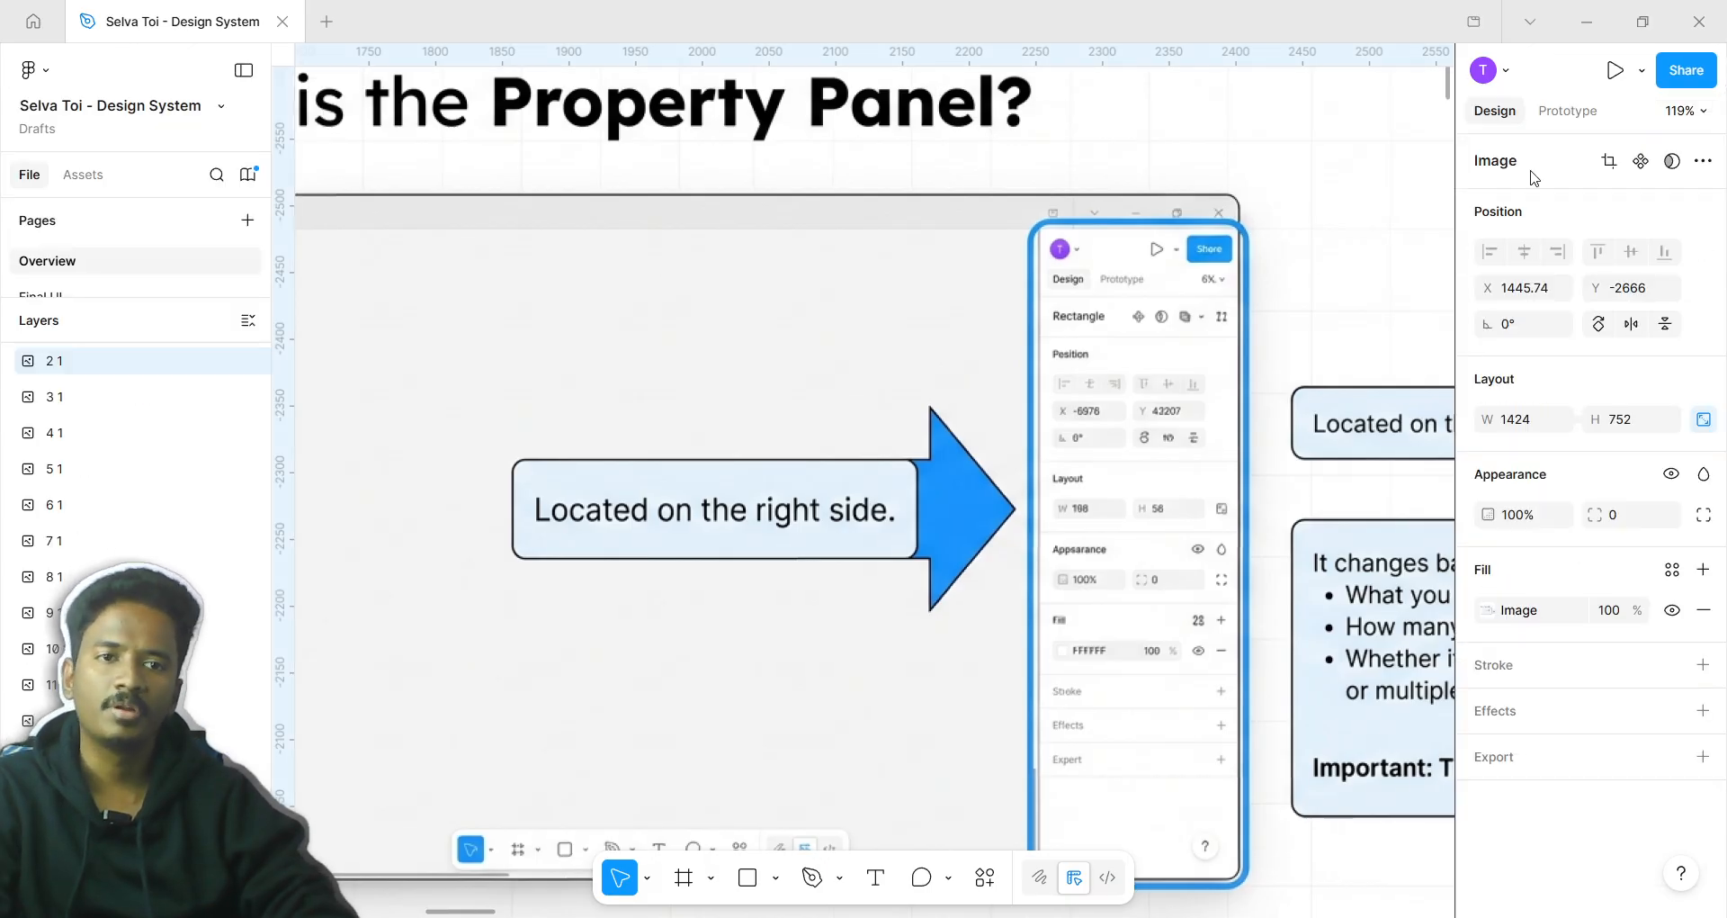
Compare the Design and Prototype settings of the selected image alongside the Design vs Prototype Tab slide
scroll(1285, 397, "right", 15)
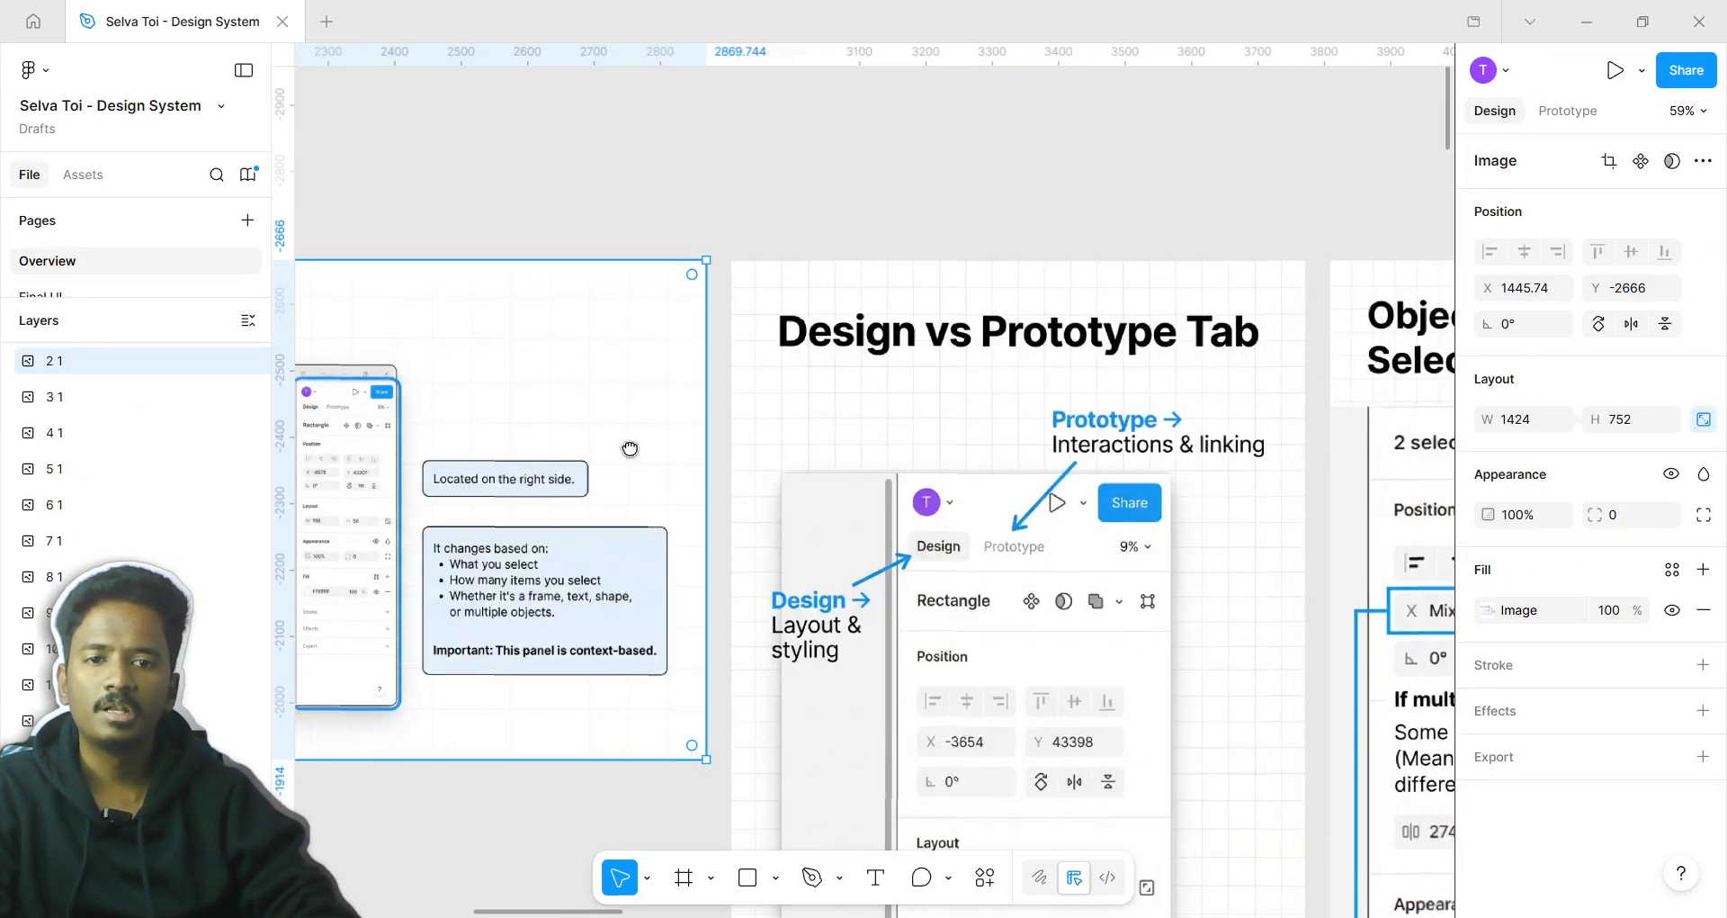
scroll(1032, 469, "up", 3)
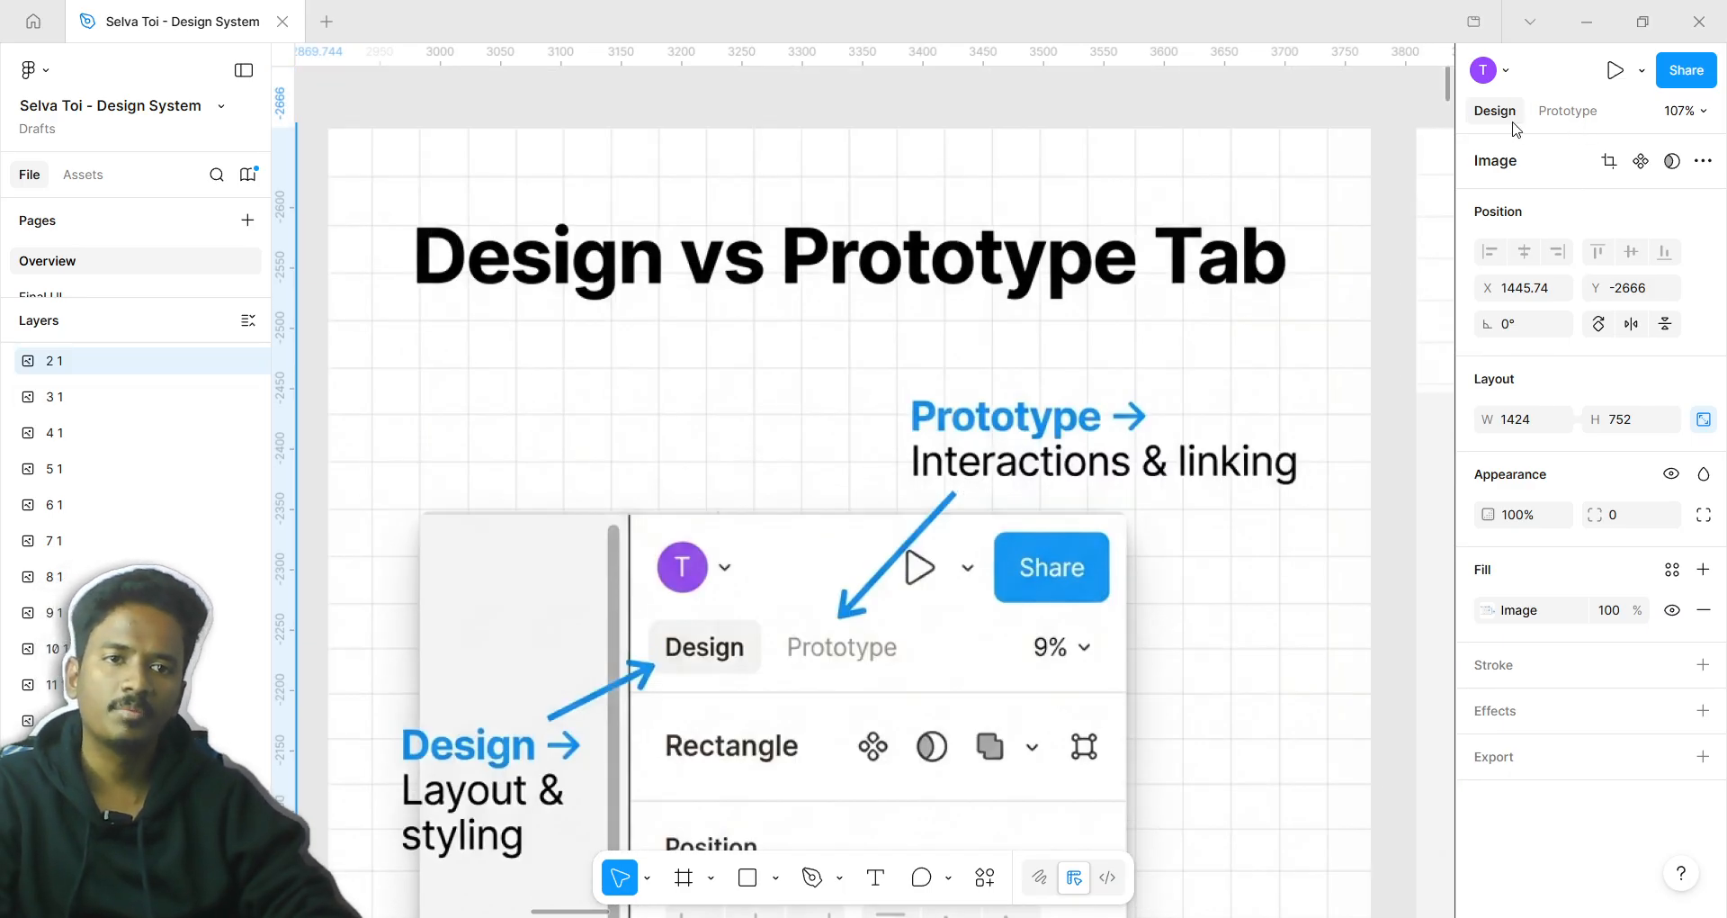
scroll(906, 463, "up", 5)
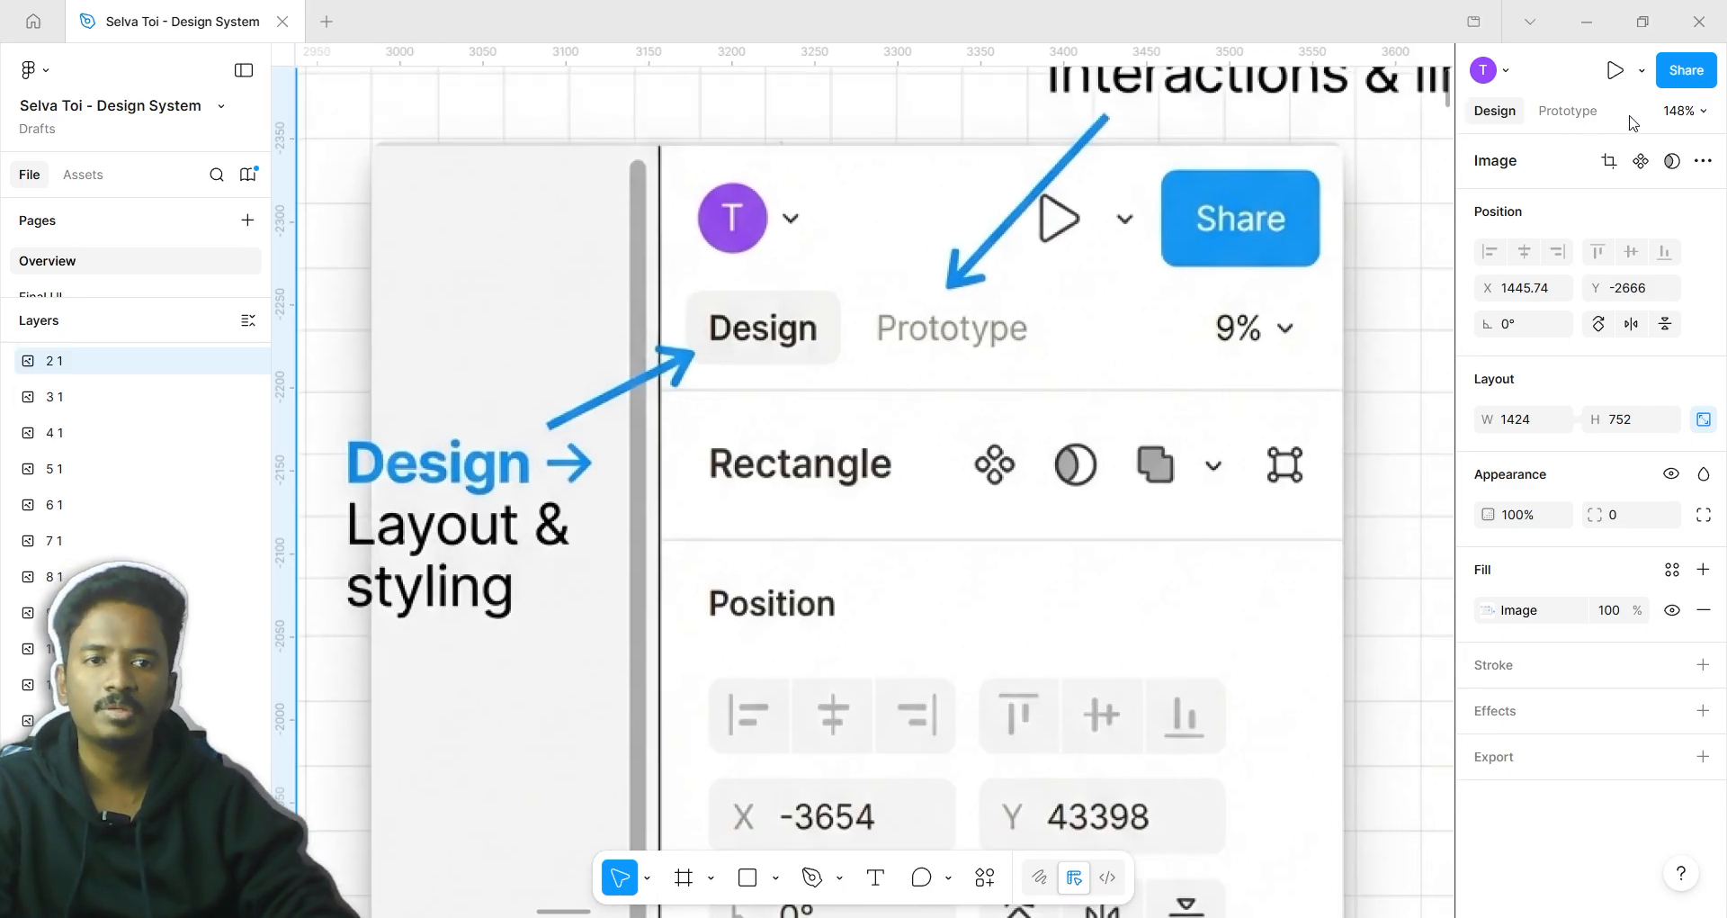
left_click(1585, 120)
left_click(1494, 111)
left_click(1567, 111)
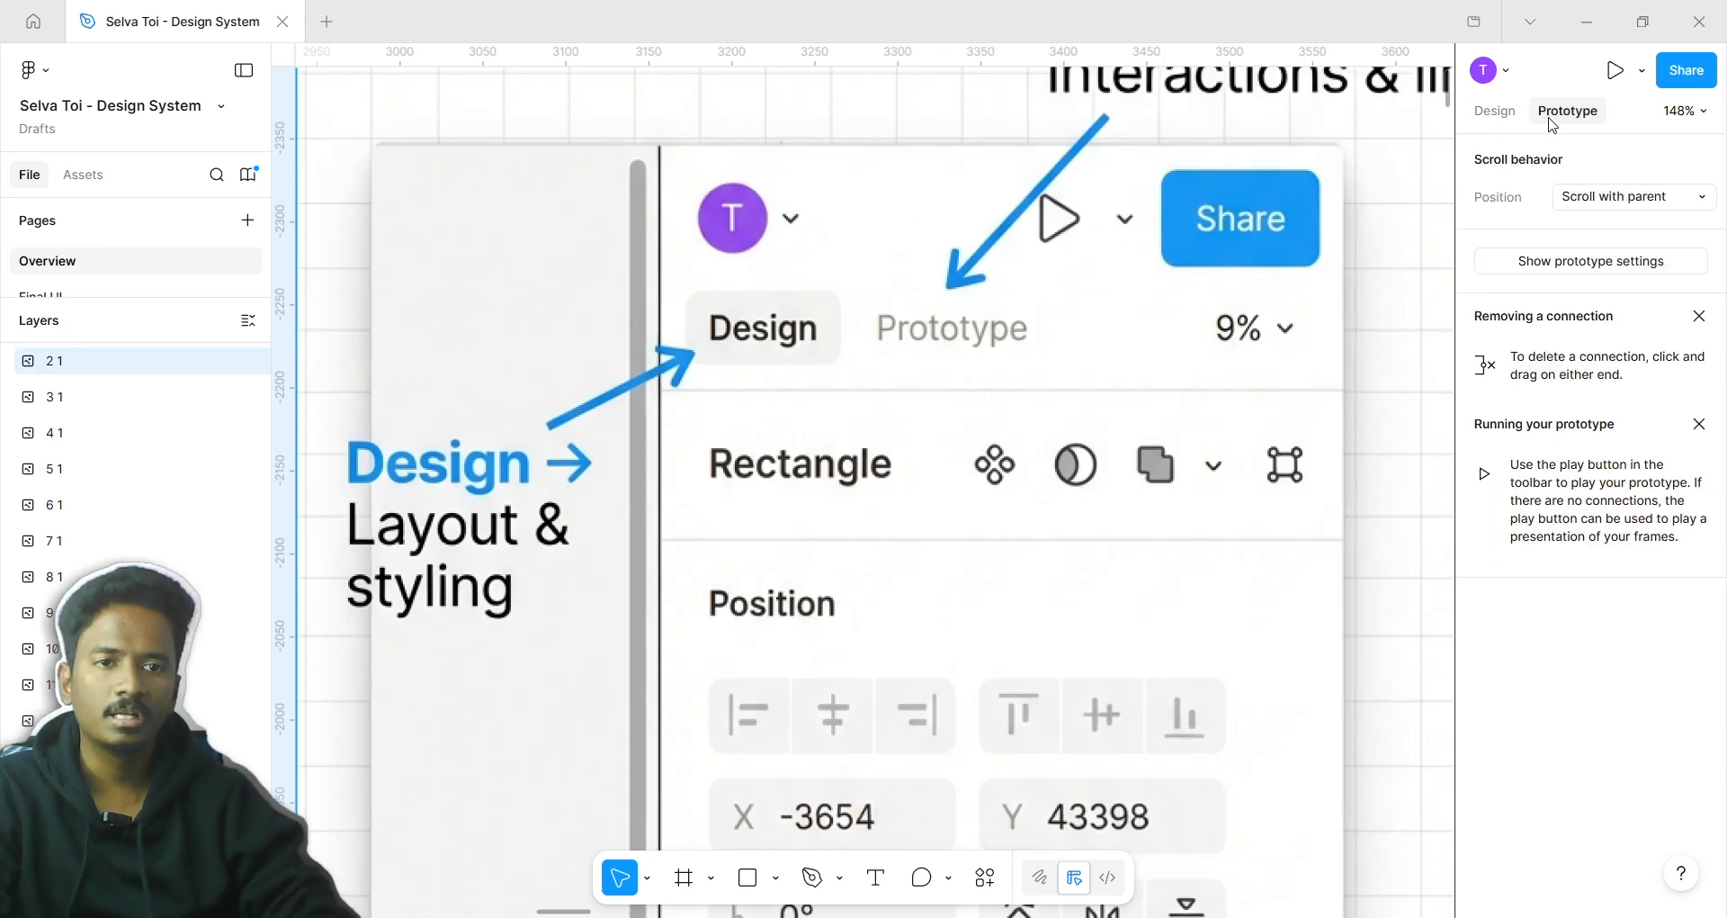
left_click(1494, 110)
left_click(1567, 111)
left_click(1495, 110)
Check the selected image's prototype scroll behavior settings again and return to its Design properties
scroll(854, 351, "down", 5)
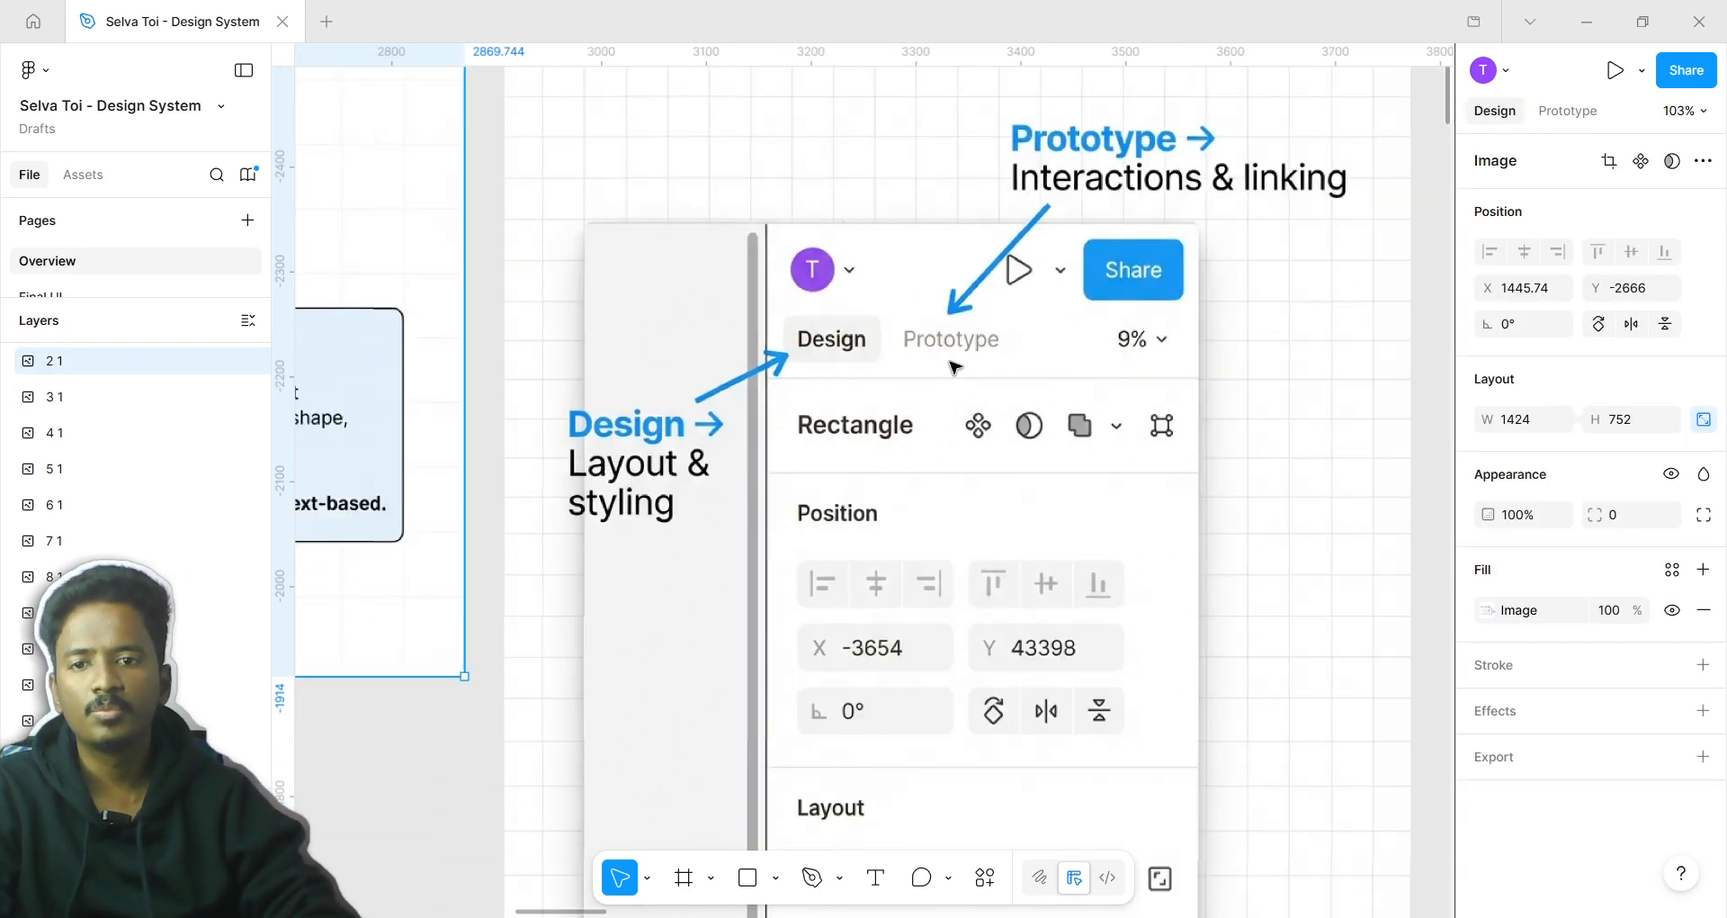
scroll(993, 467, "down", 1)
scroll(993, 467, "up", 5)
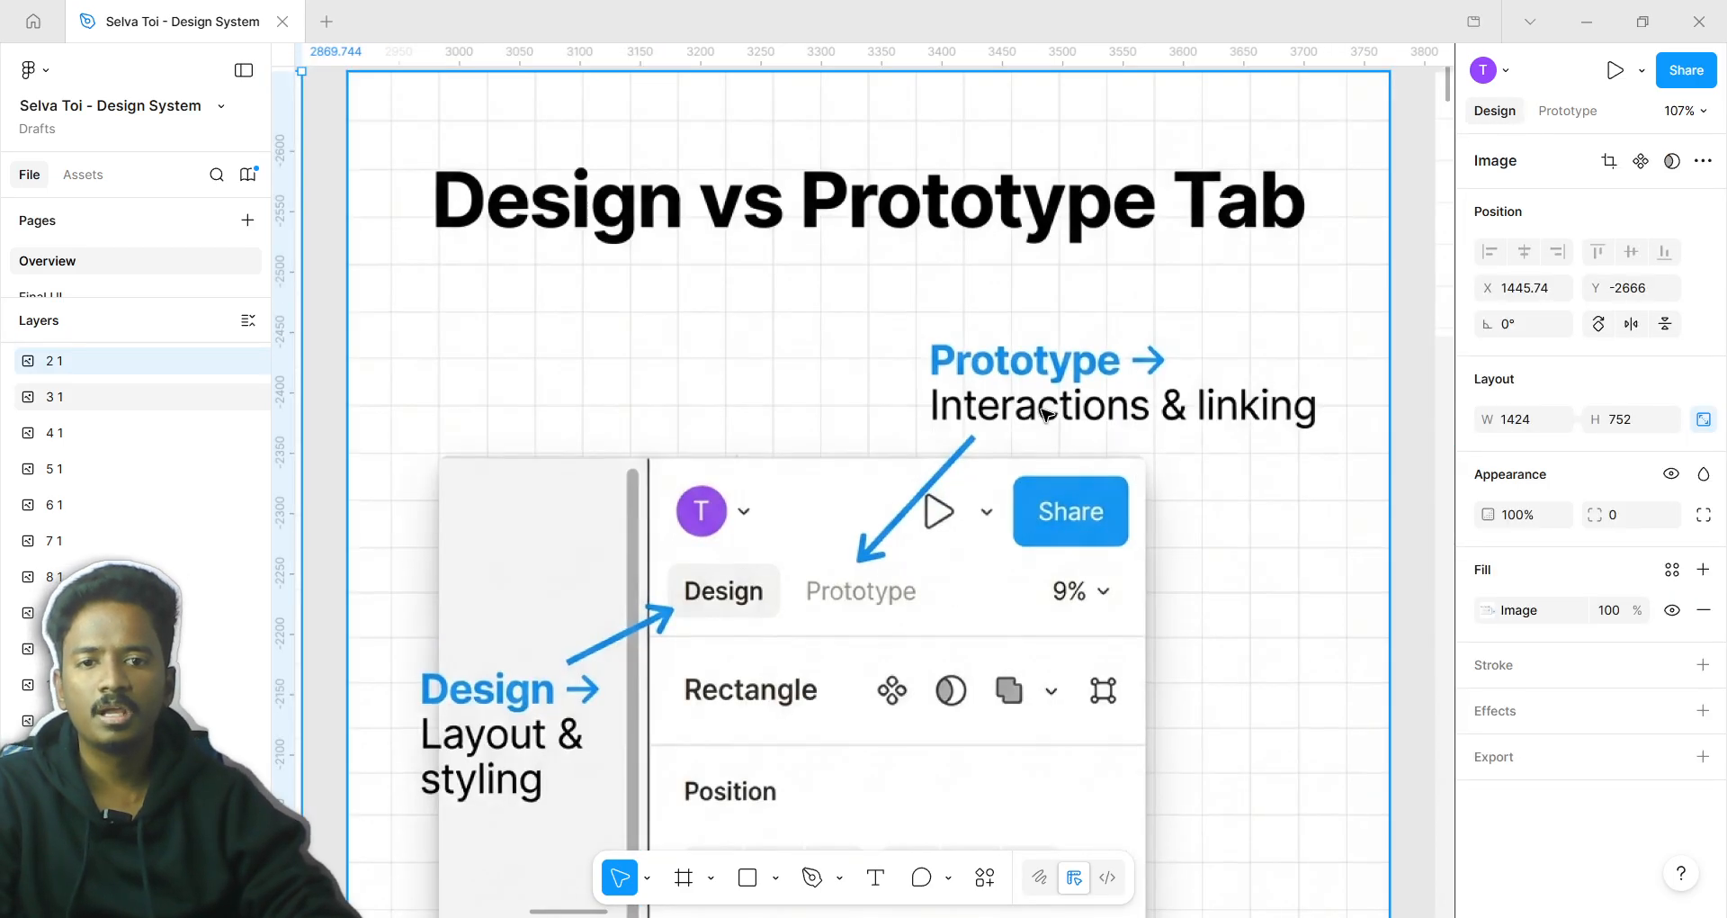
left_click(1567, 110)
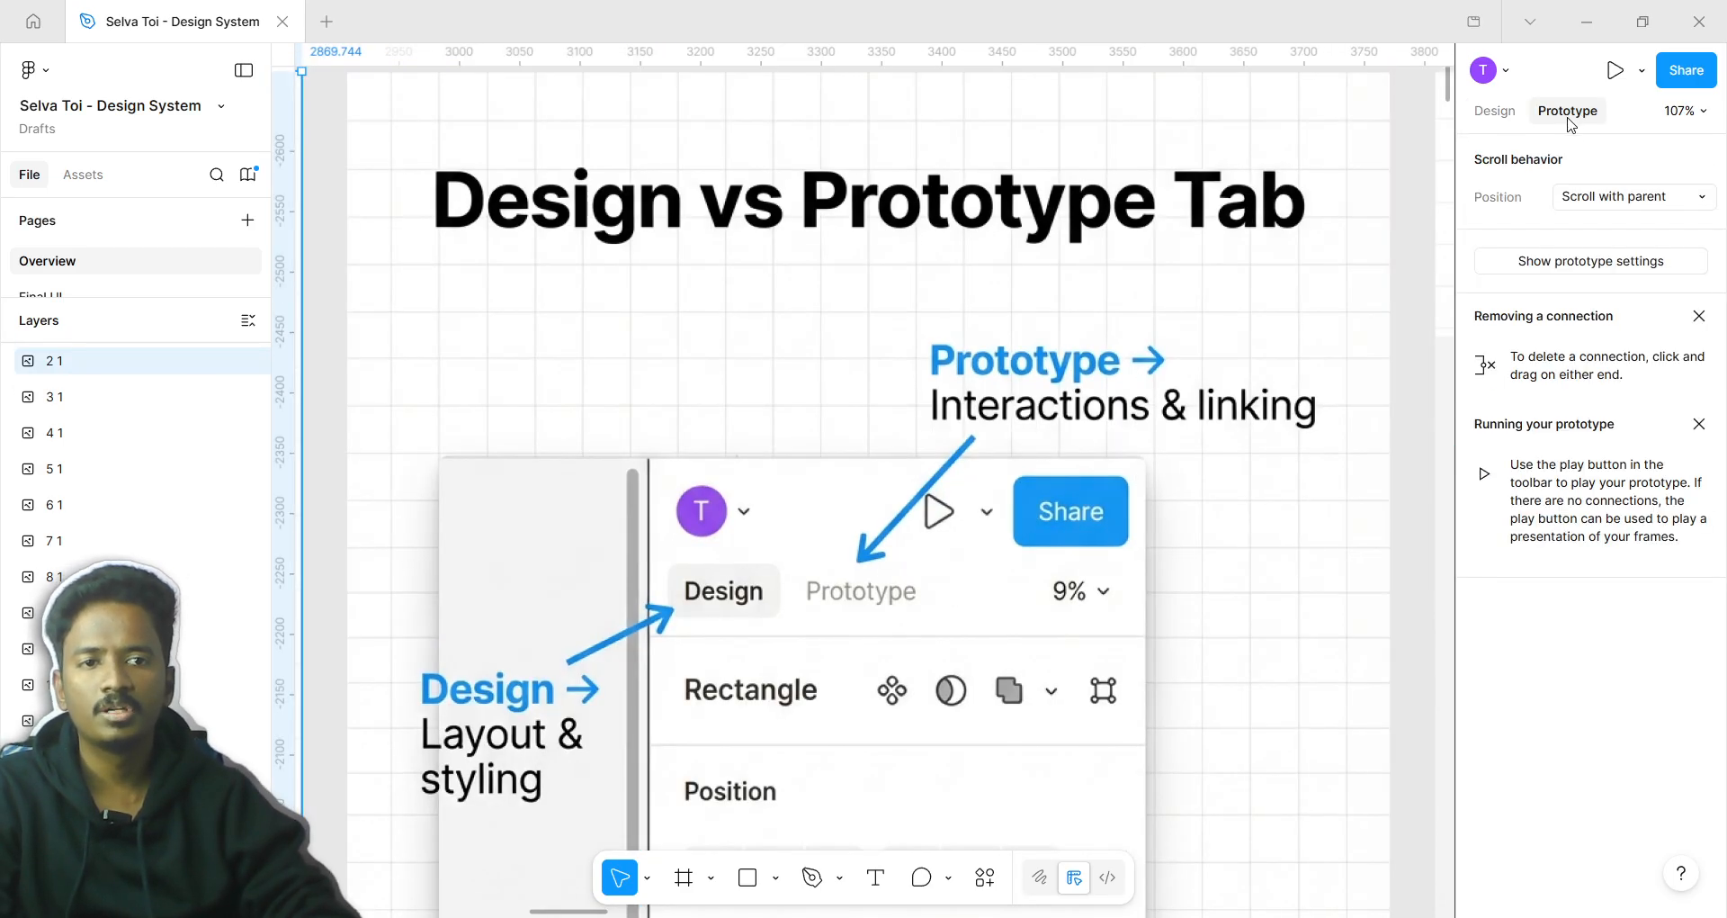
left_click(1500, 110)
Select the info icon's vector inside the Pro tip alert of the Theme section's Typography page to inspect its object name
scroll(698, 670, "down", 3)
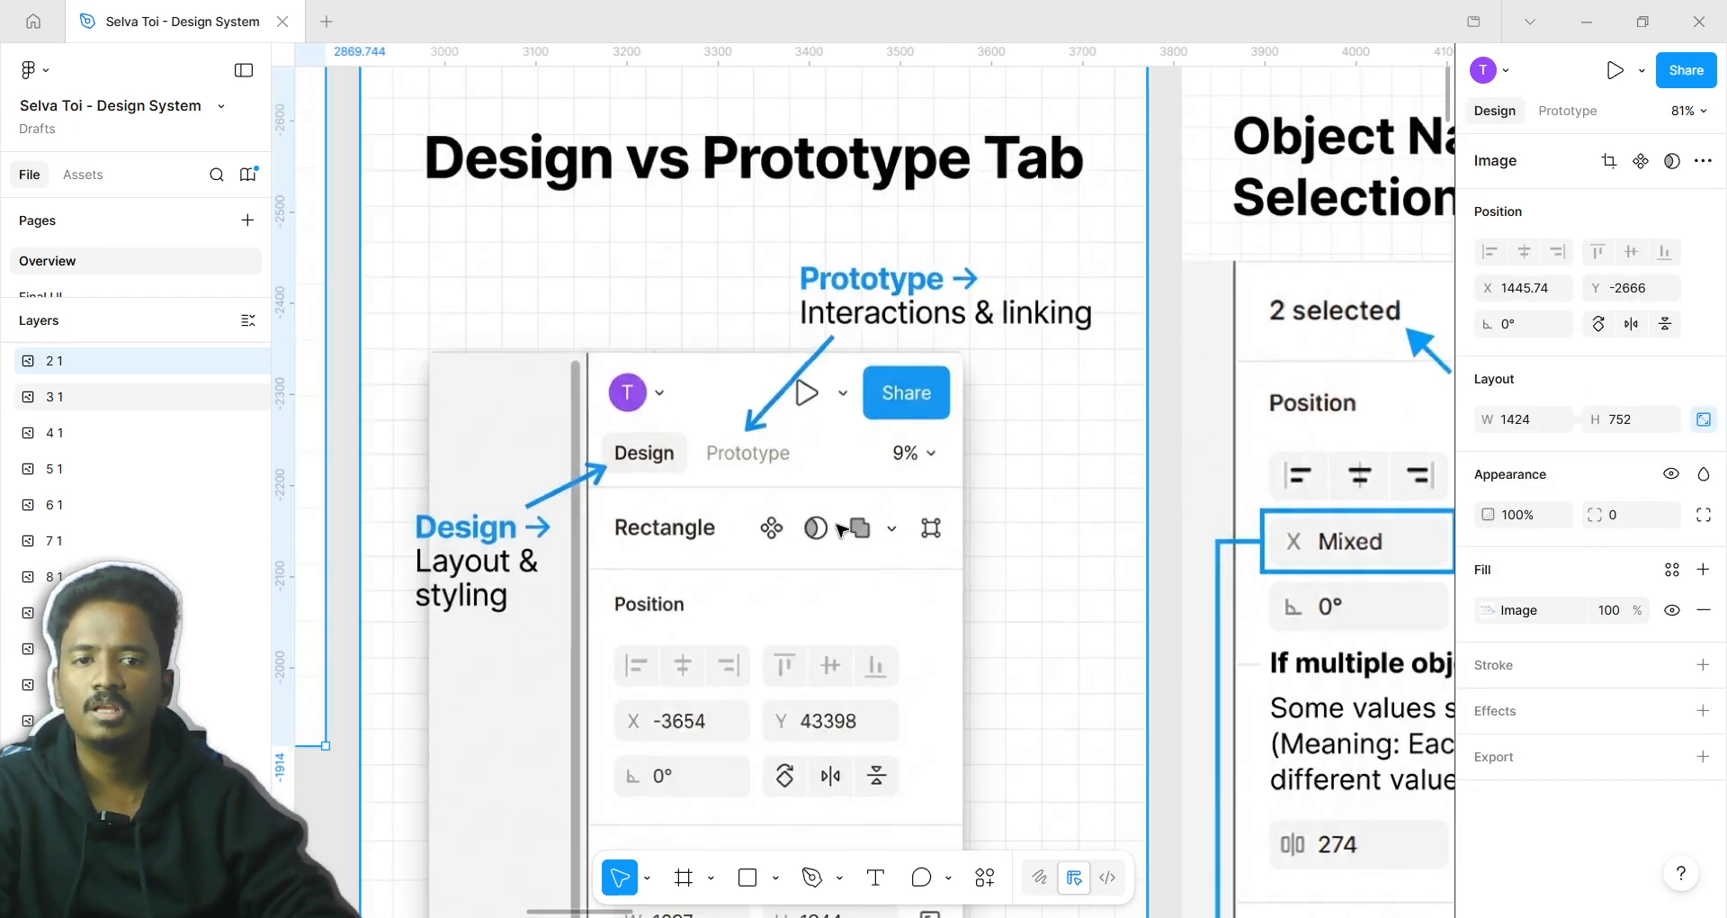
scroll(840, 529, "right", 8)
scroll(754, 232, "up", 2)
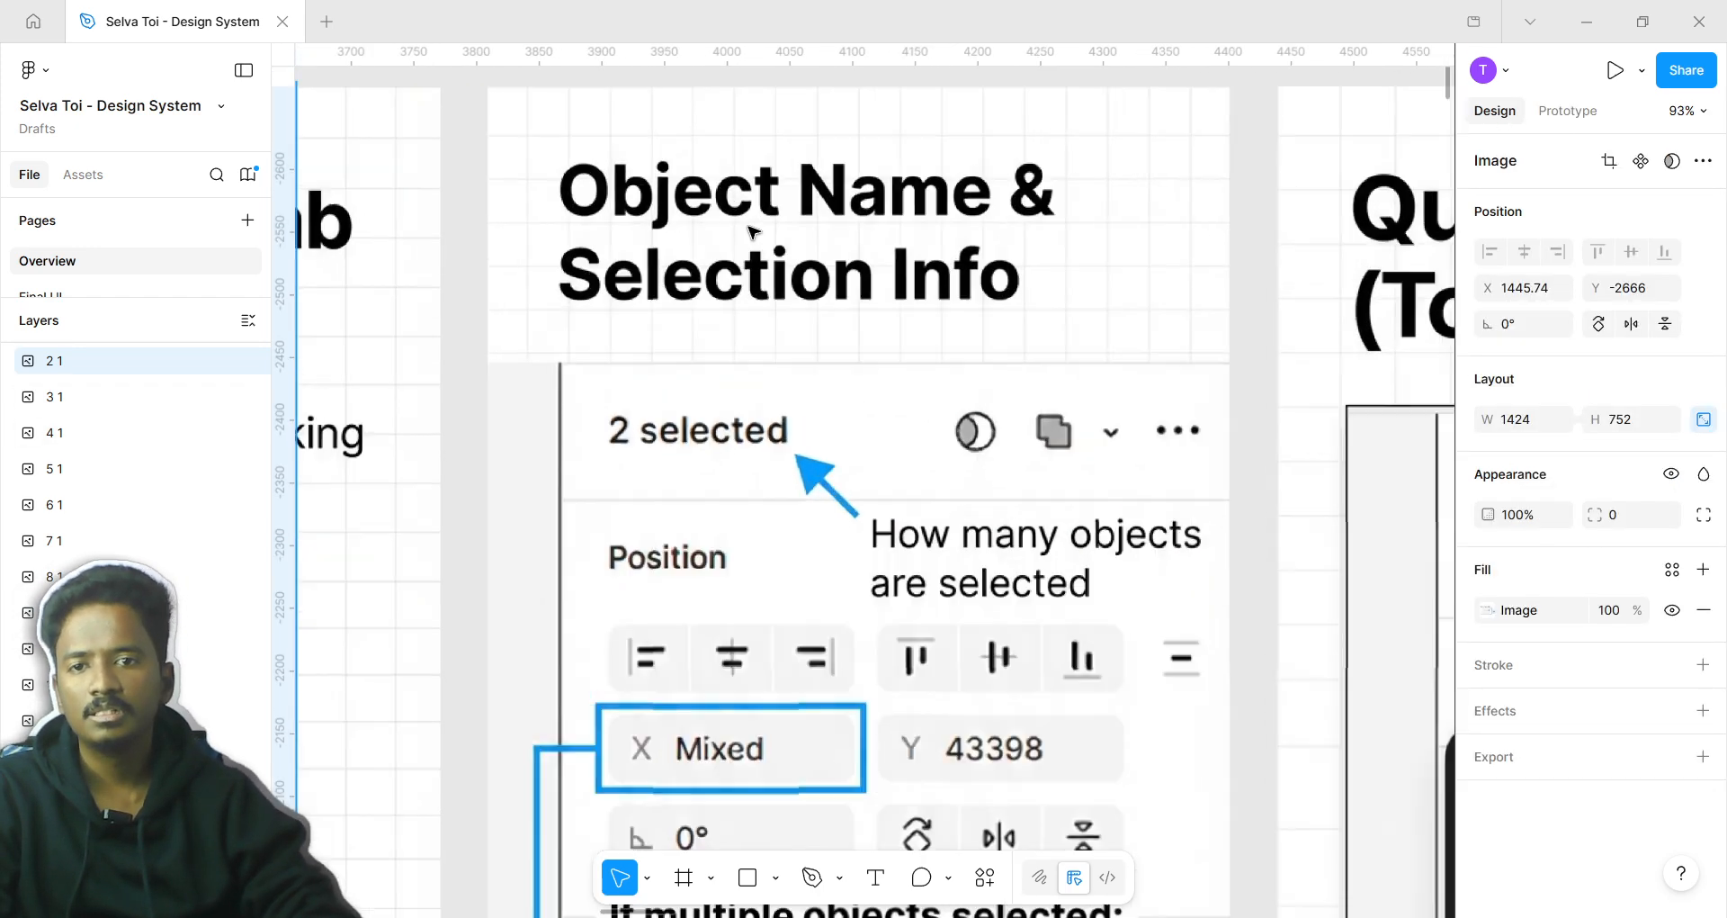
scroll(748, 236, "up", 2)
scroll(698, 373, "down", 15)
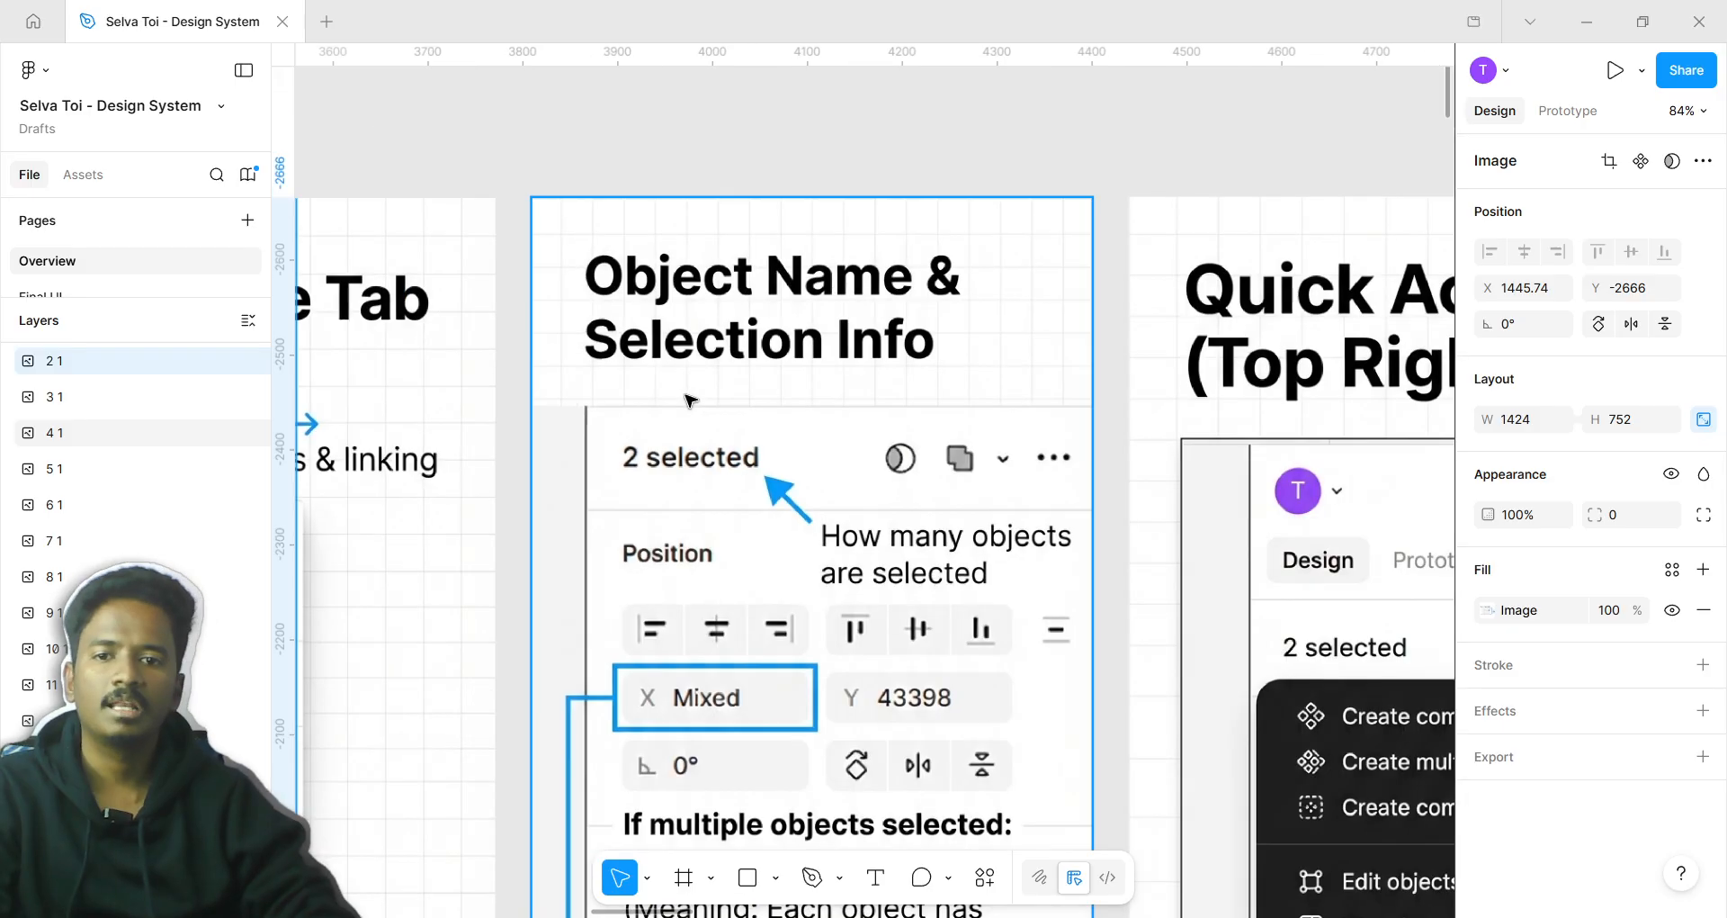
scroll(859, 403, "down", 3)
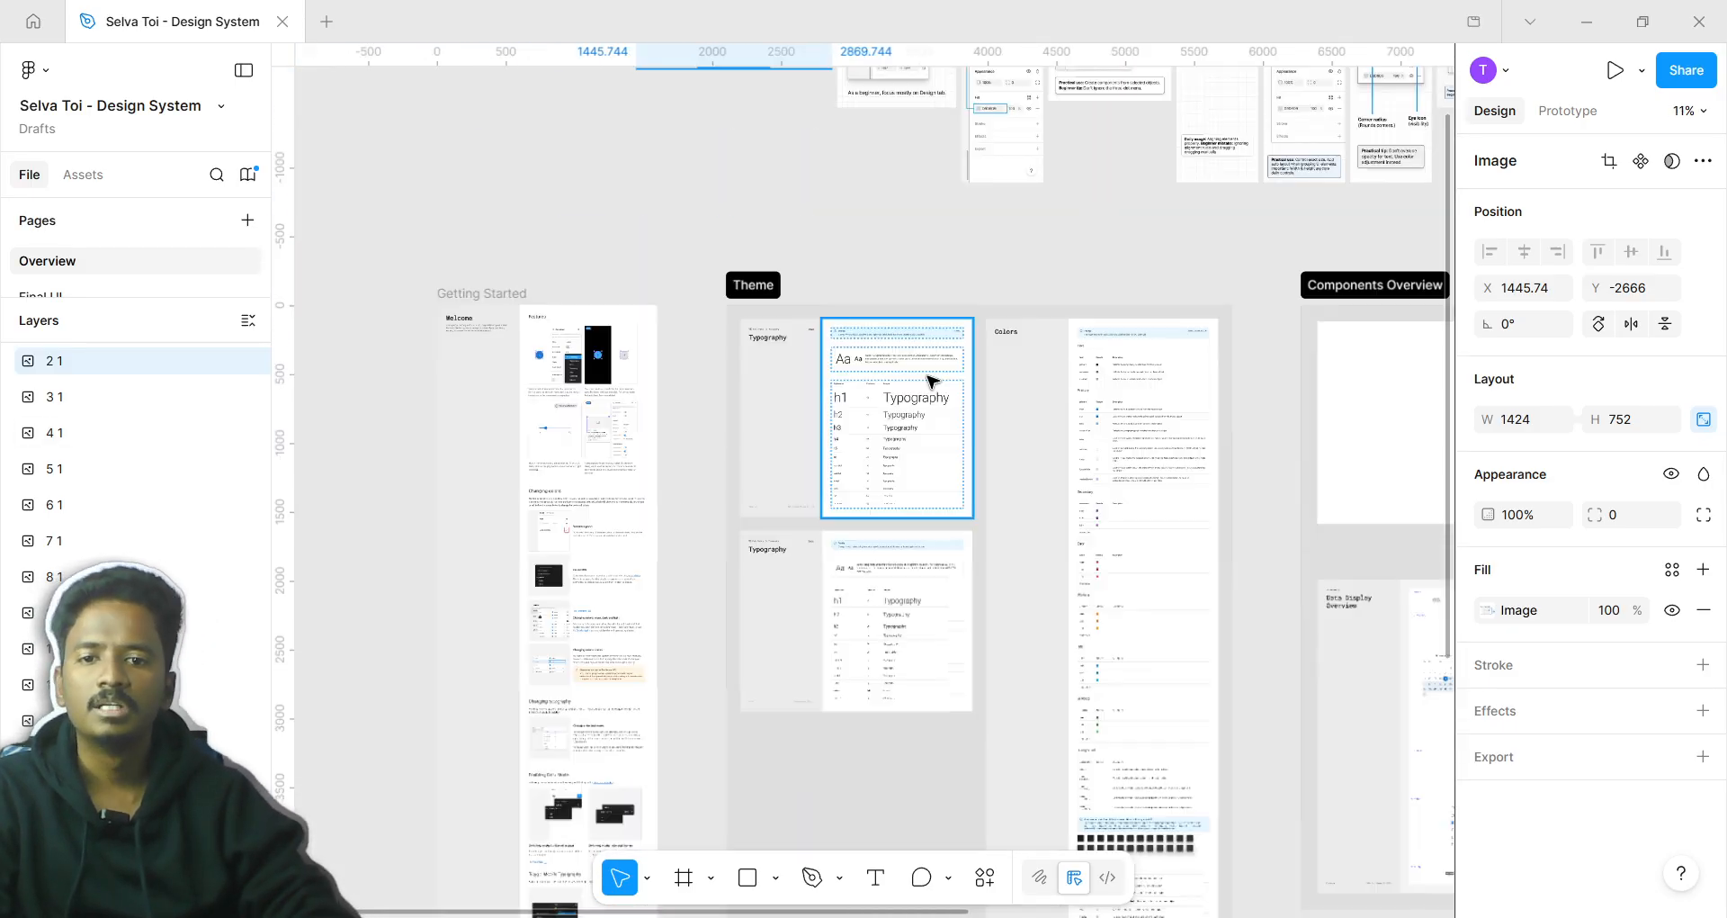
scroll(822, 281, "up", 15)
scroll(767, 263, "up", 3)
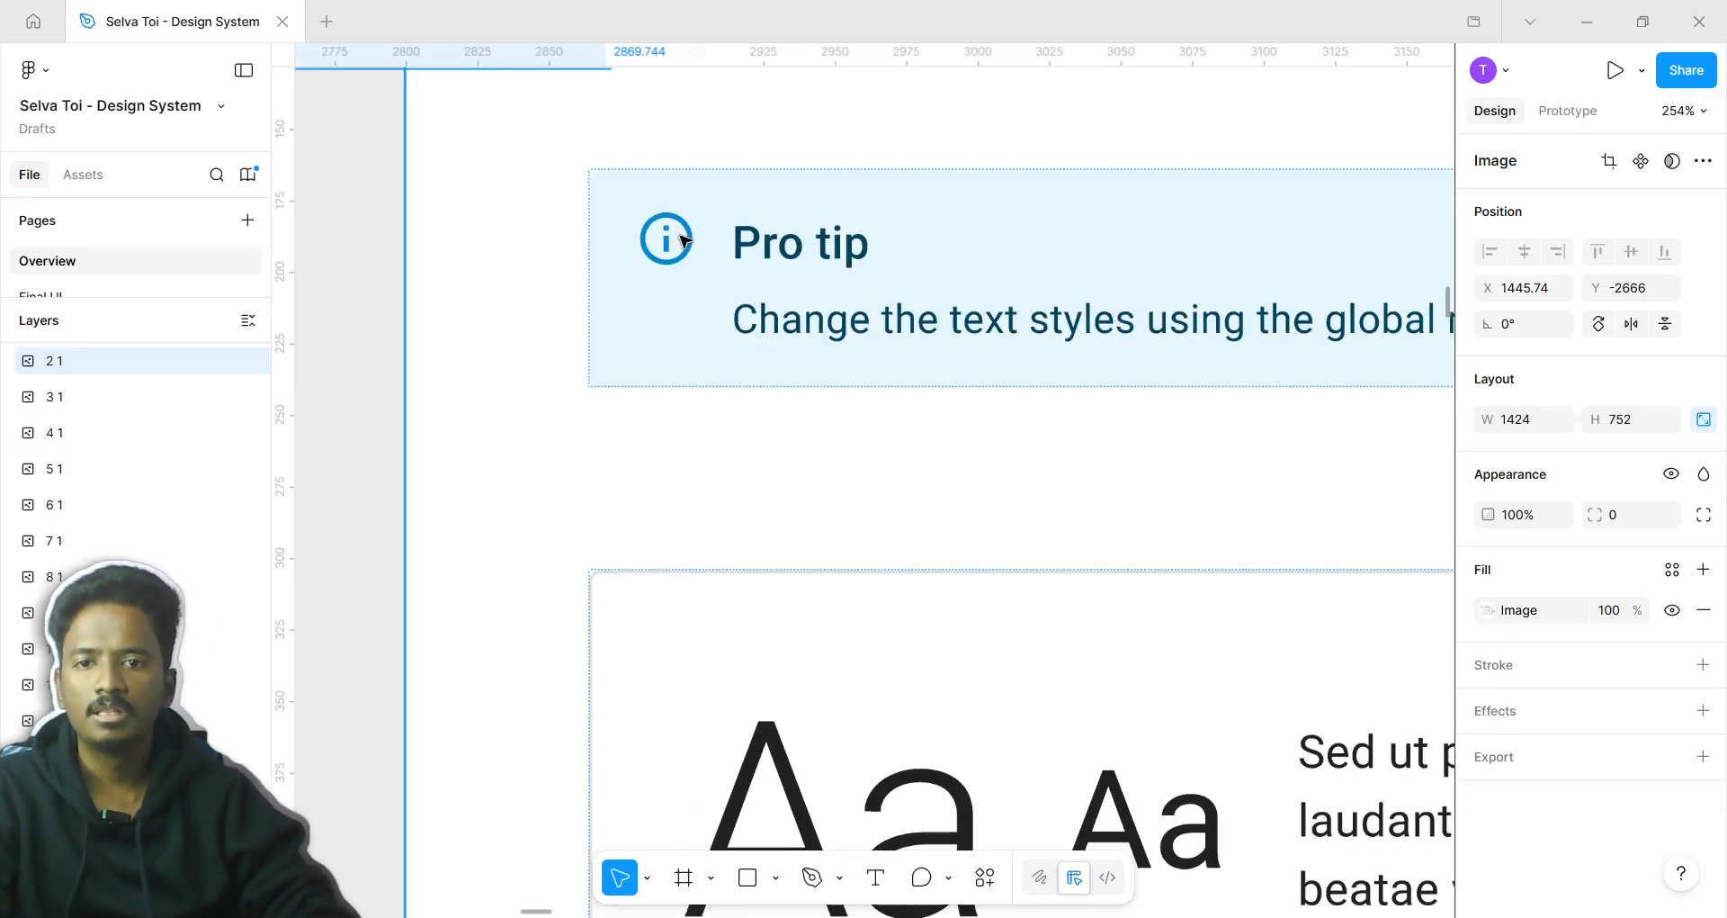
left_click(663, 241)
double_click(663, 240)
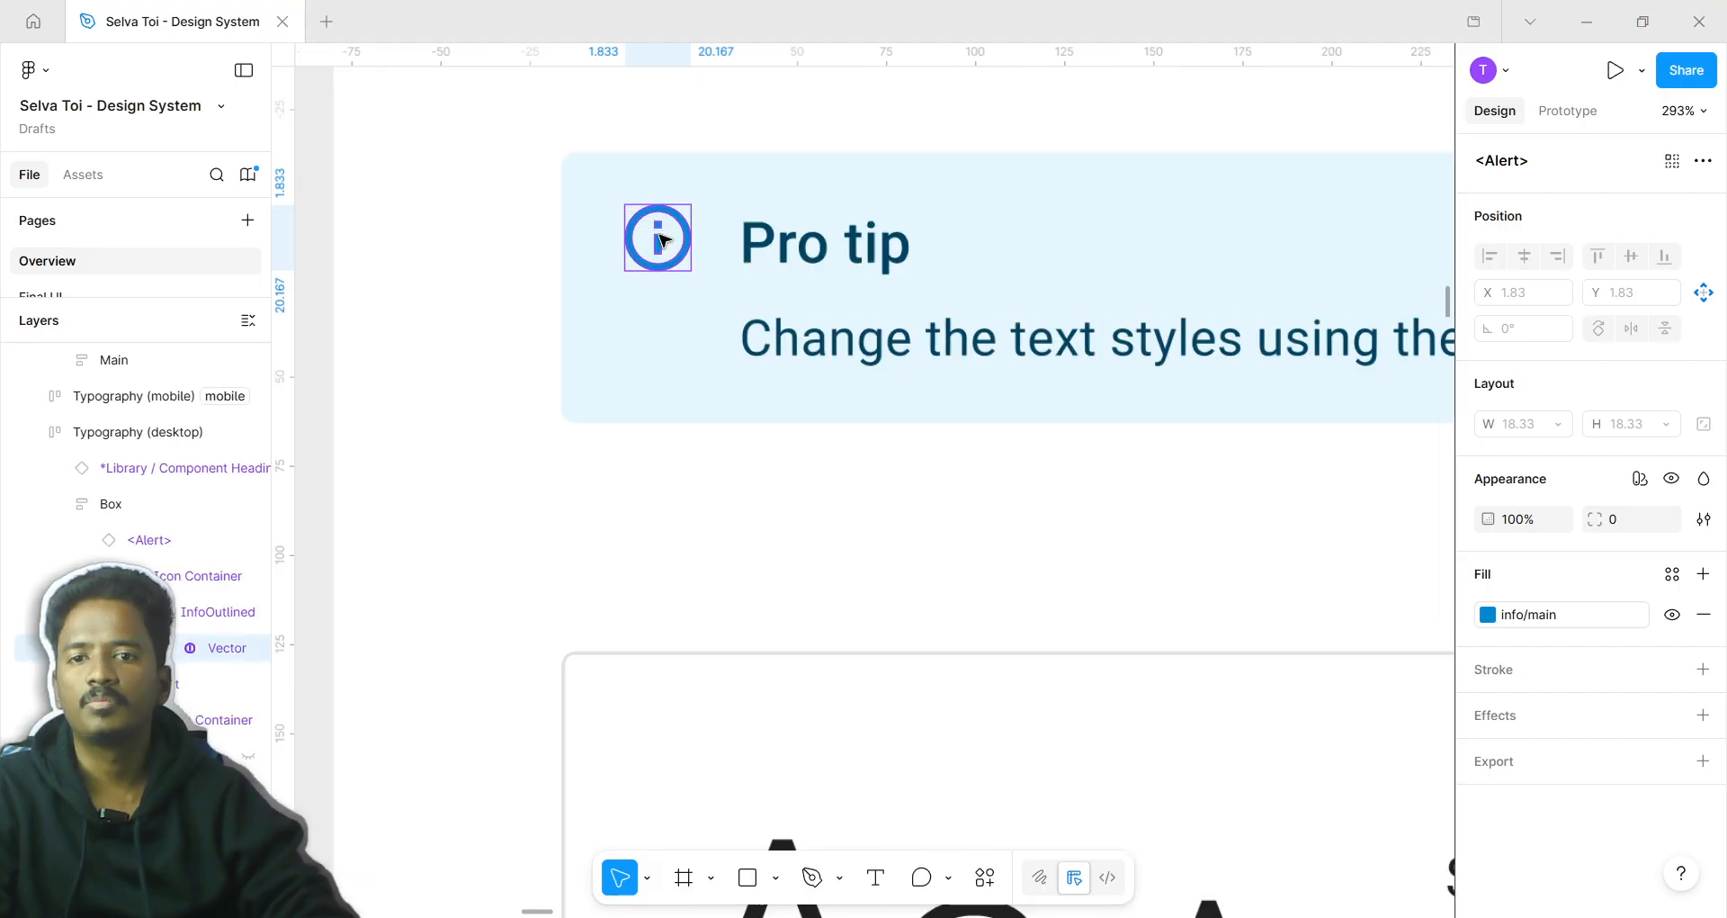
Select the InfoOutlined icon instance around the vector and open its swap-instance list
scroll(663, 236, "up", 6)
scroll(684, 234, "up", 3)
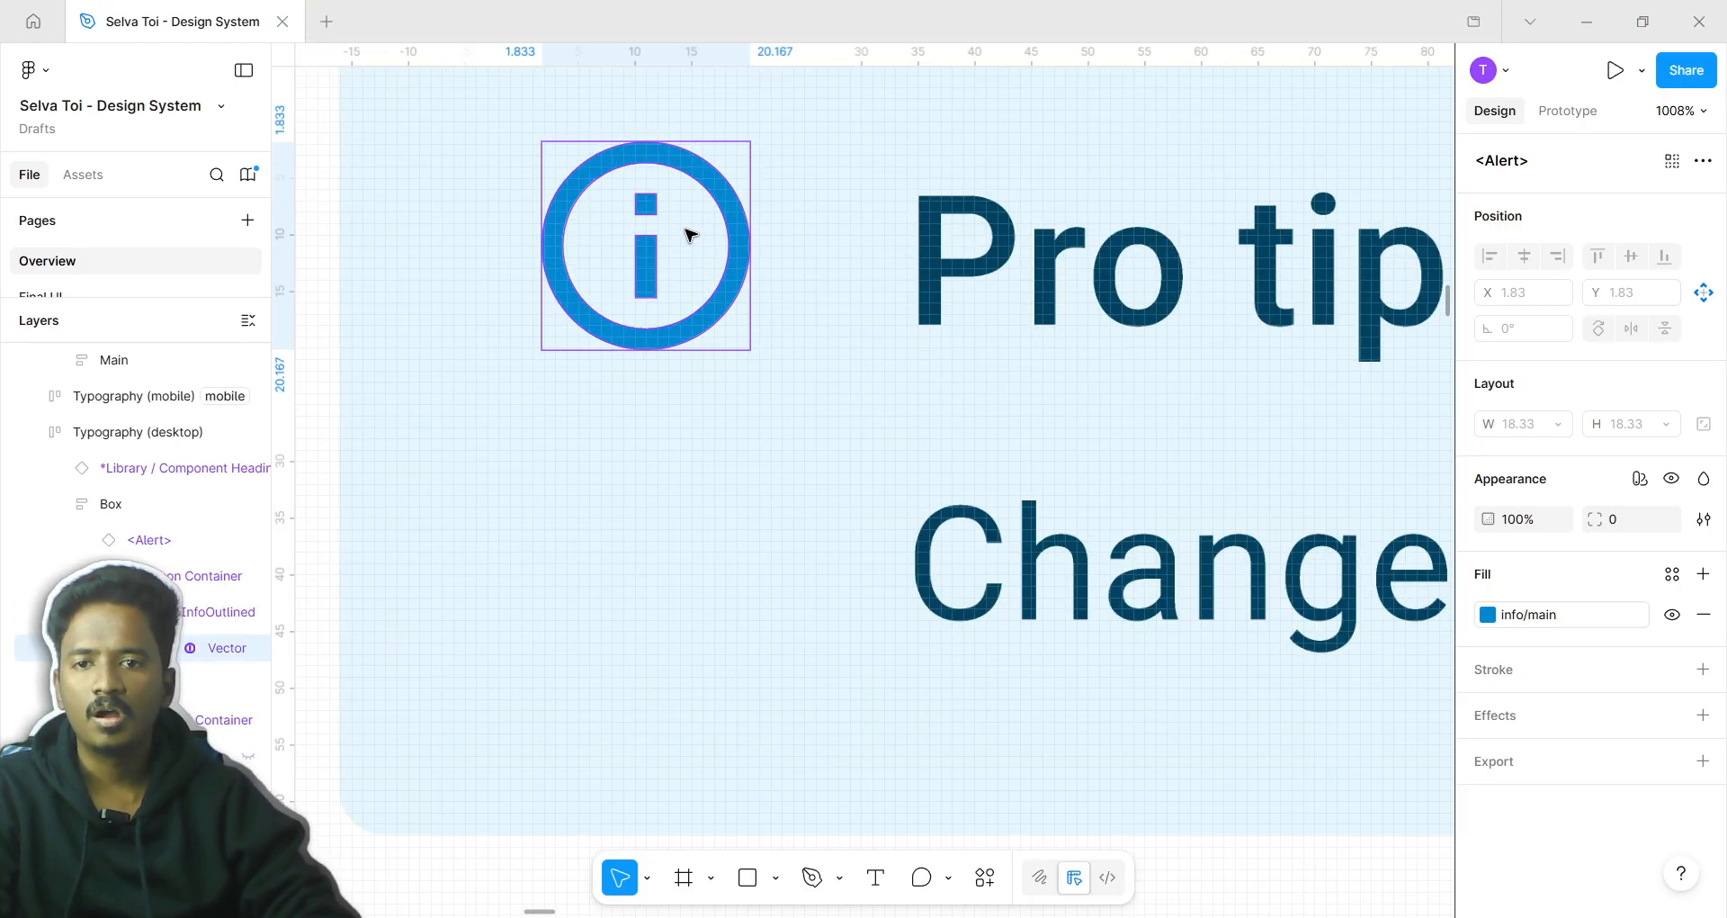
left_click(764, 203)
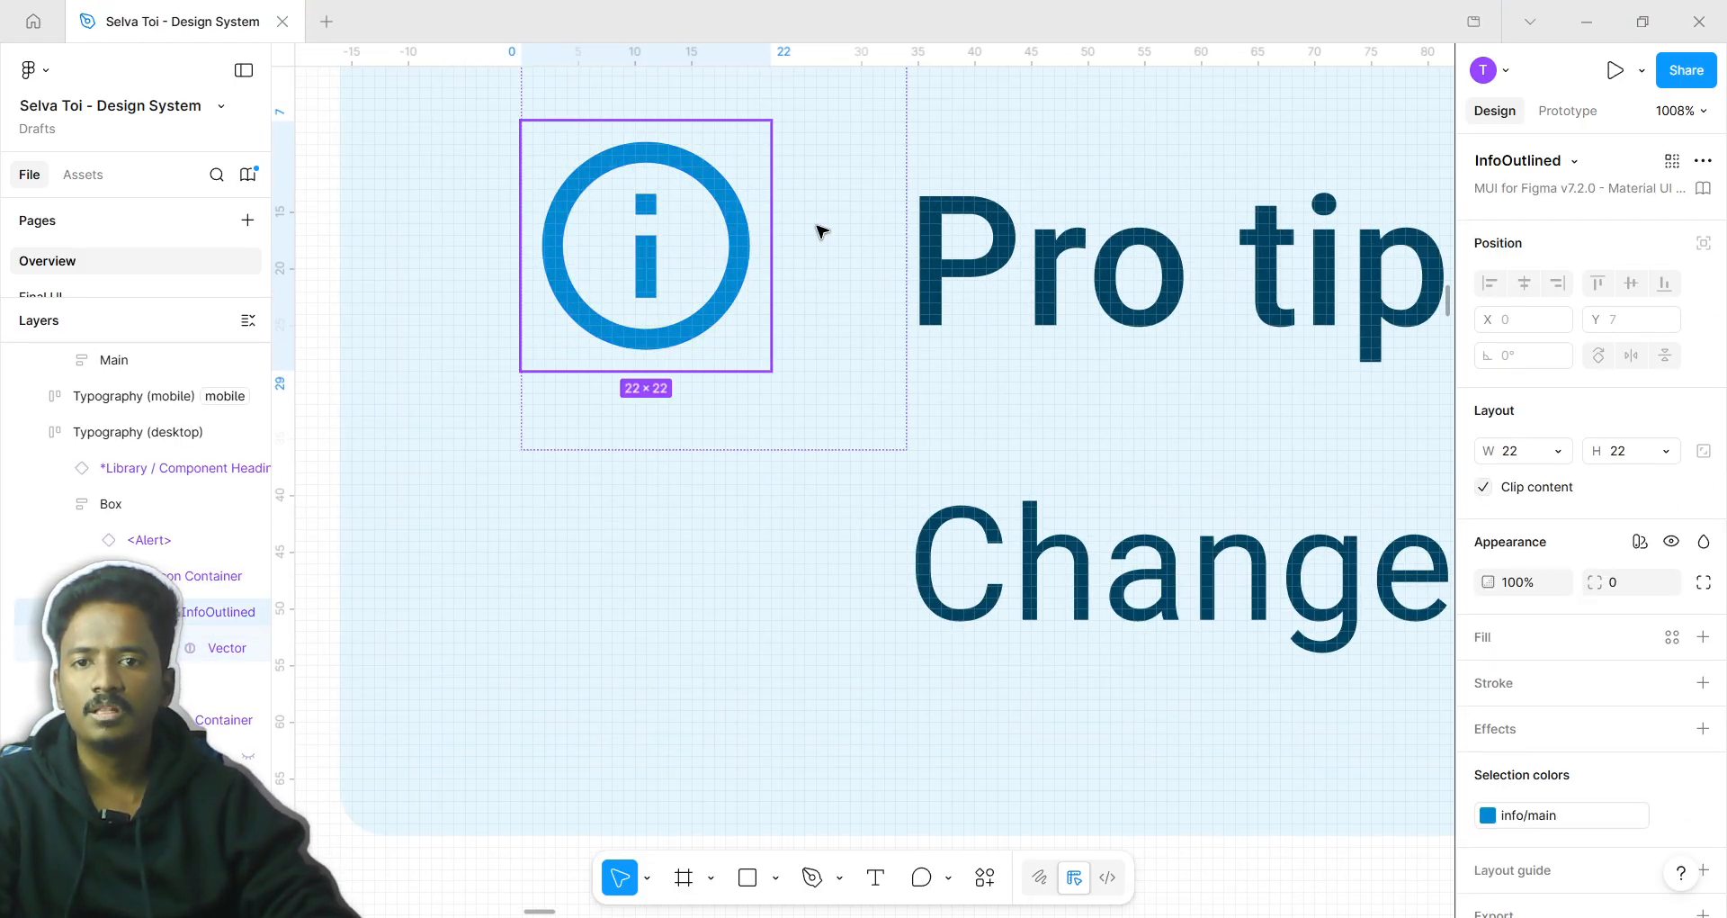
left_click(1550, 162)
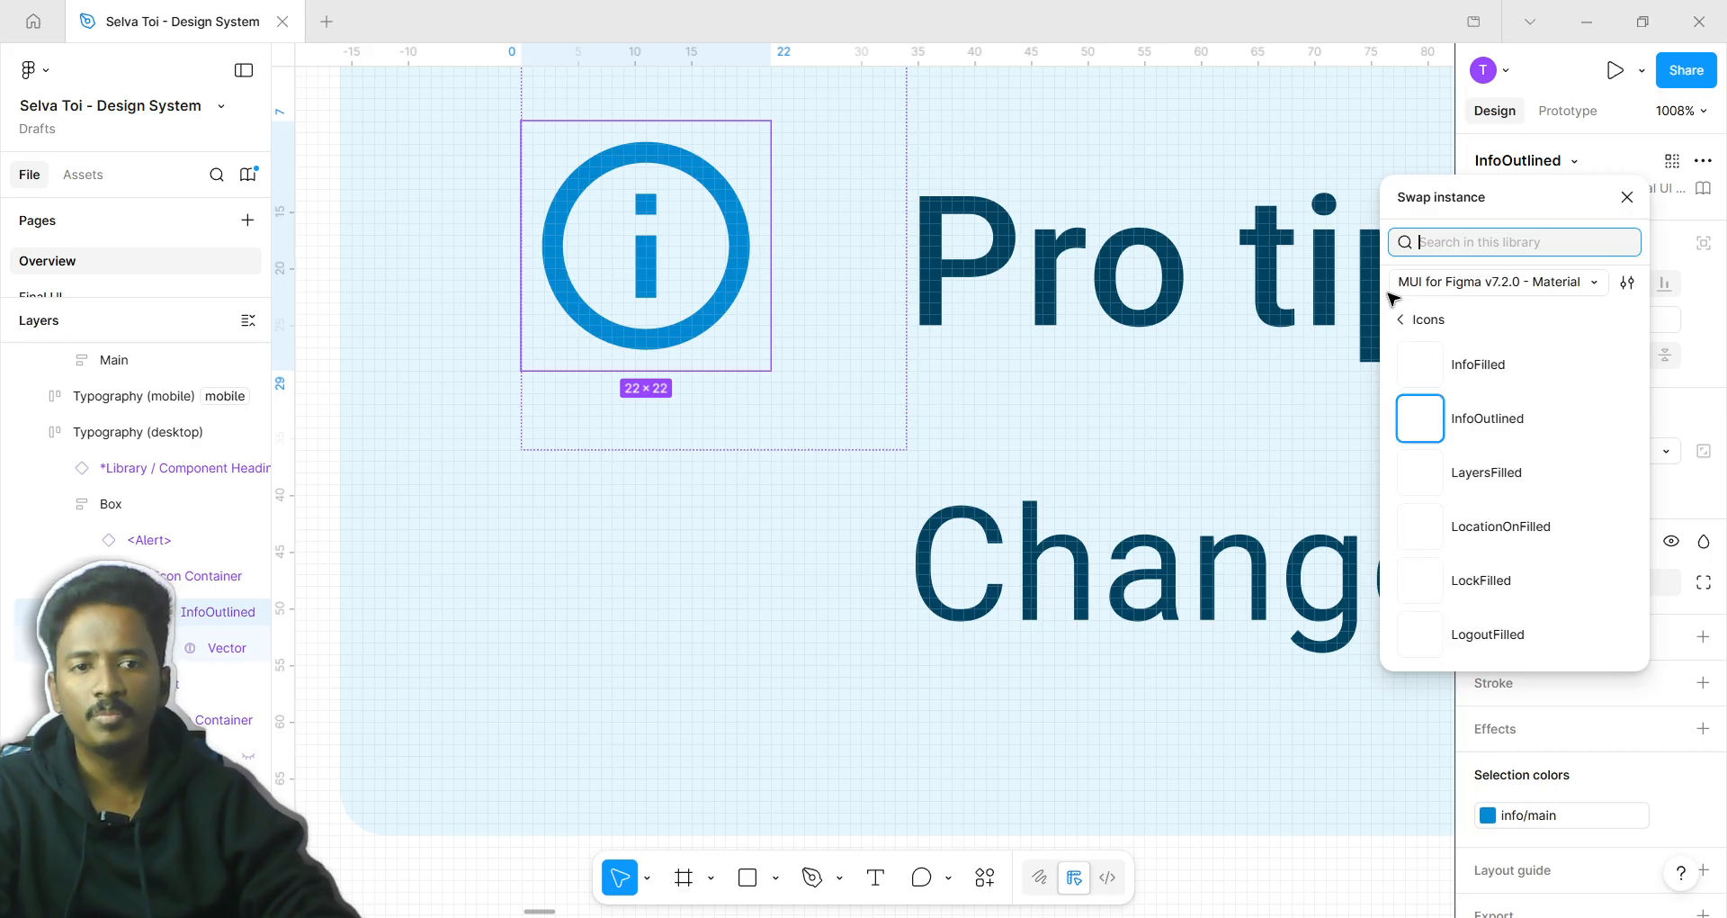
Select the Pro tip alert's message container, and within it the "Pro tip" title text, to inspect their properties
left_click(1034, 309)
scroll(937, 340, "right", 5)
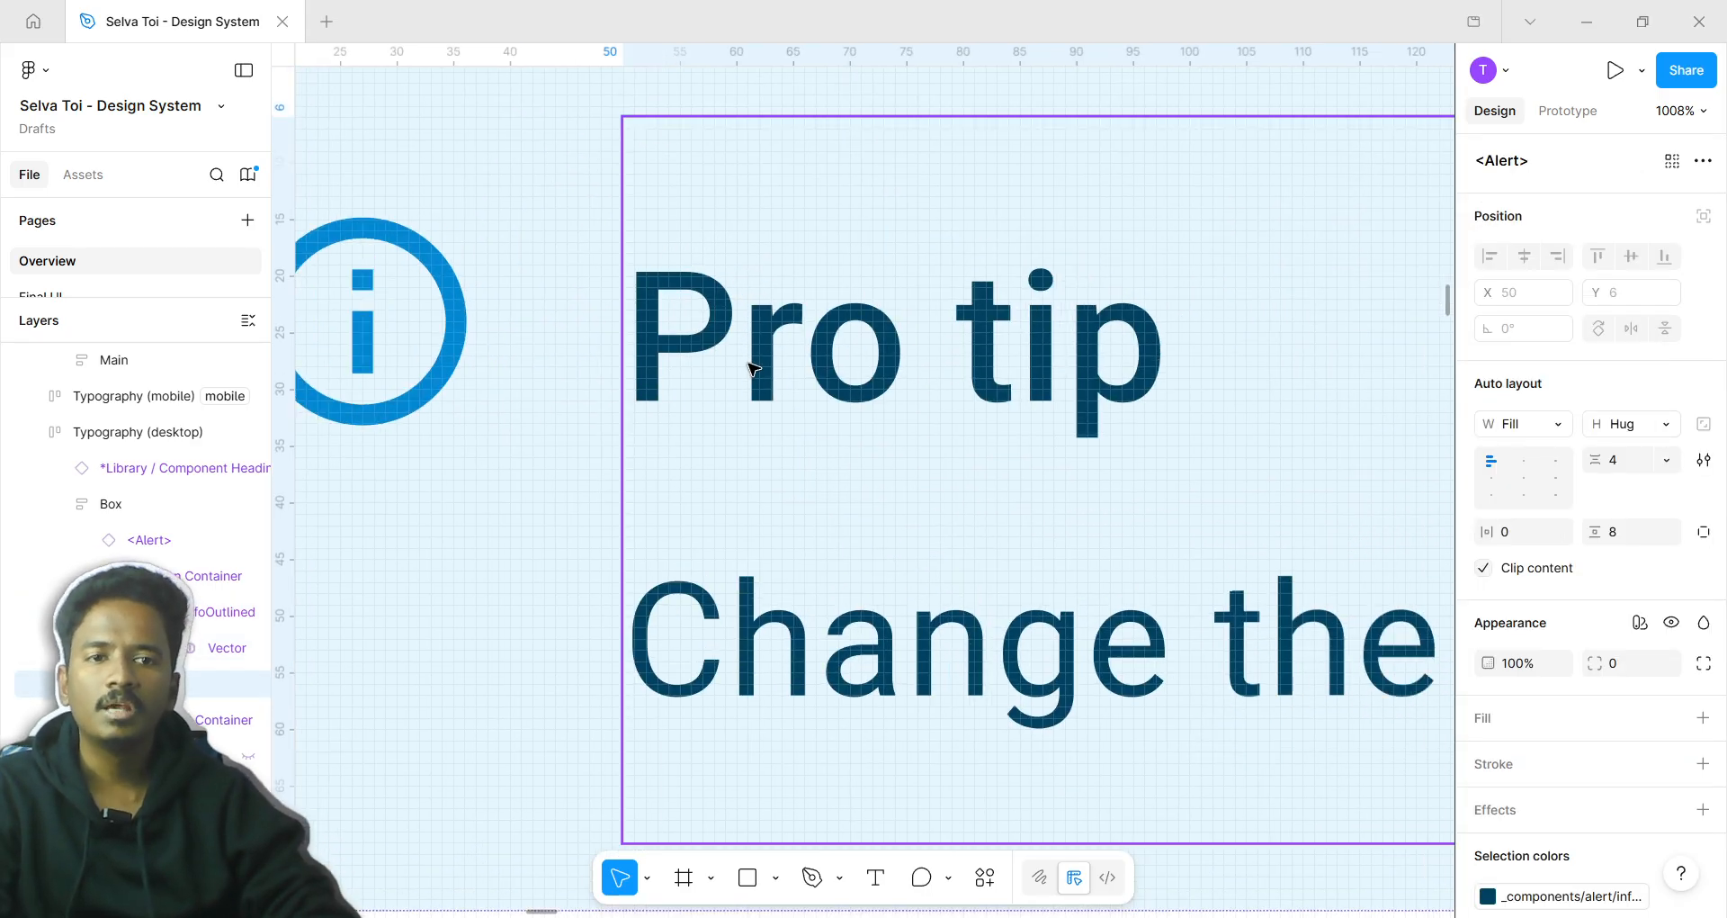
double_click(752, 367)
scroll(864, 351, "up", 3)
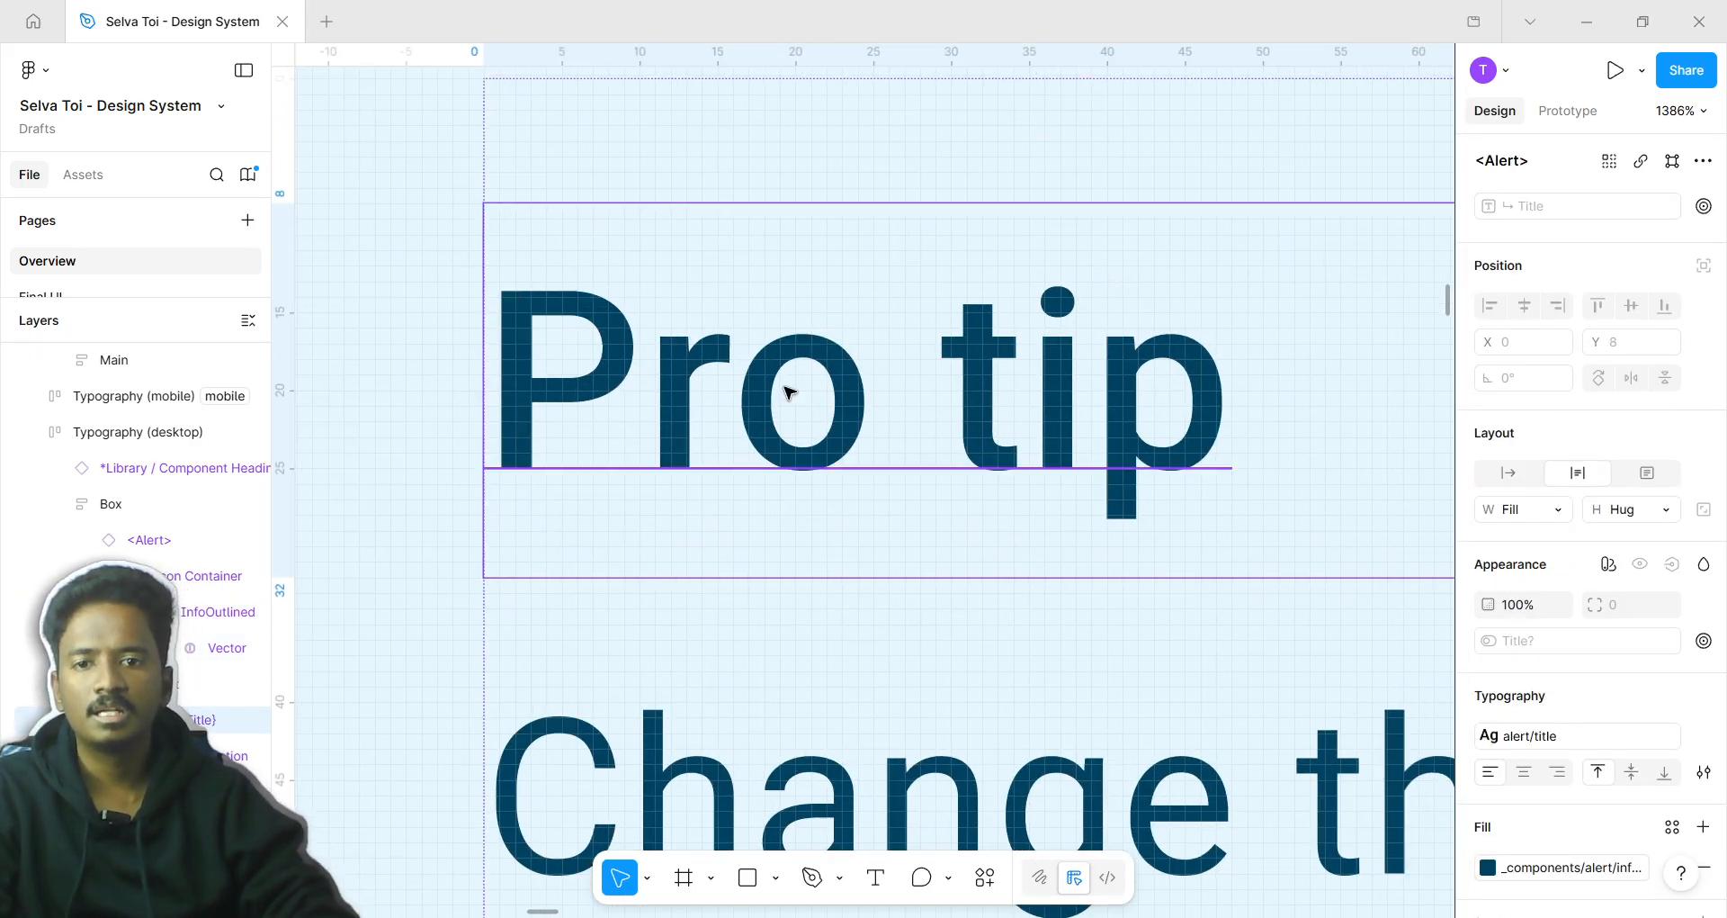
Select the Box frame around the Pro tip alert and the neighbouring Component Heading instance to compare their object types
scroll(788, 392, "down", 5)
left_click(540, 366)
scroll(502, 308, "up", 2)
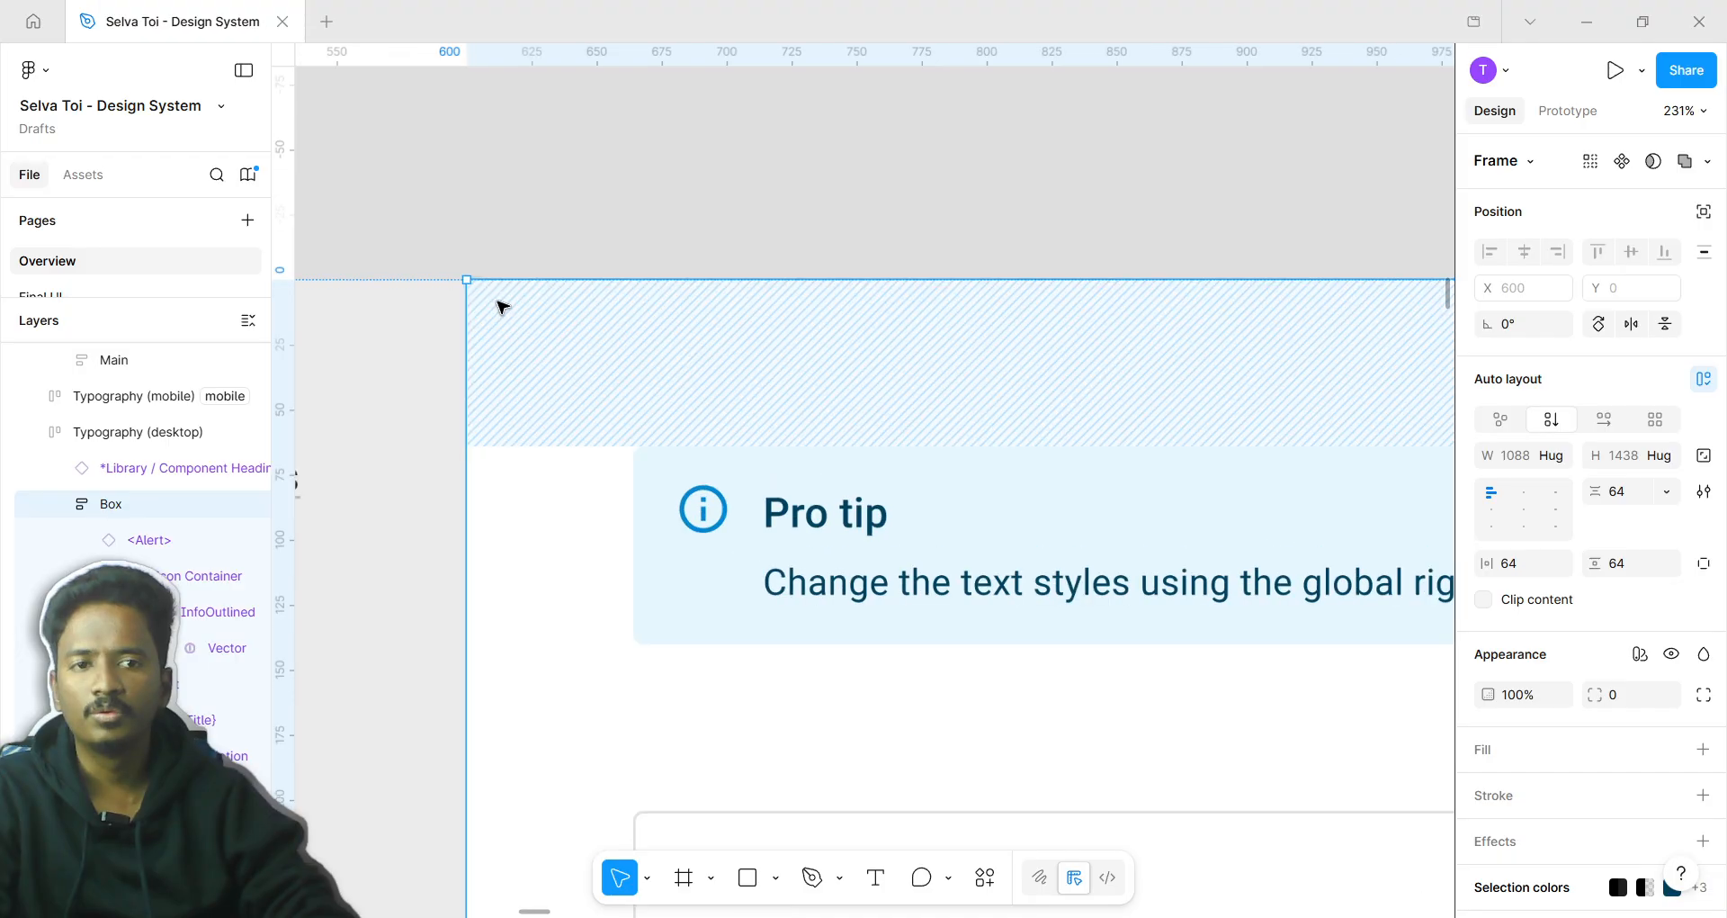
scroll(502, 308, "up", 2)
scroll(570, 274, "left", 6)
left_click(721, 528)
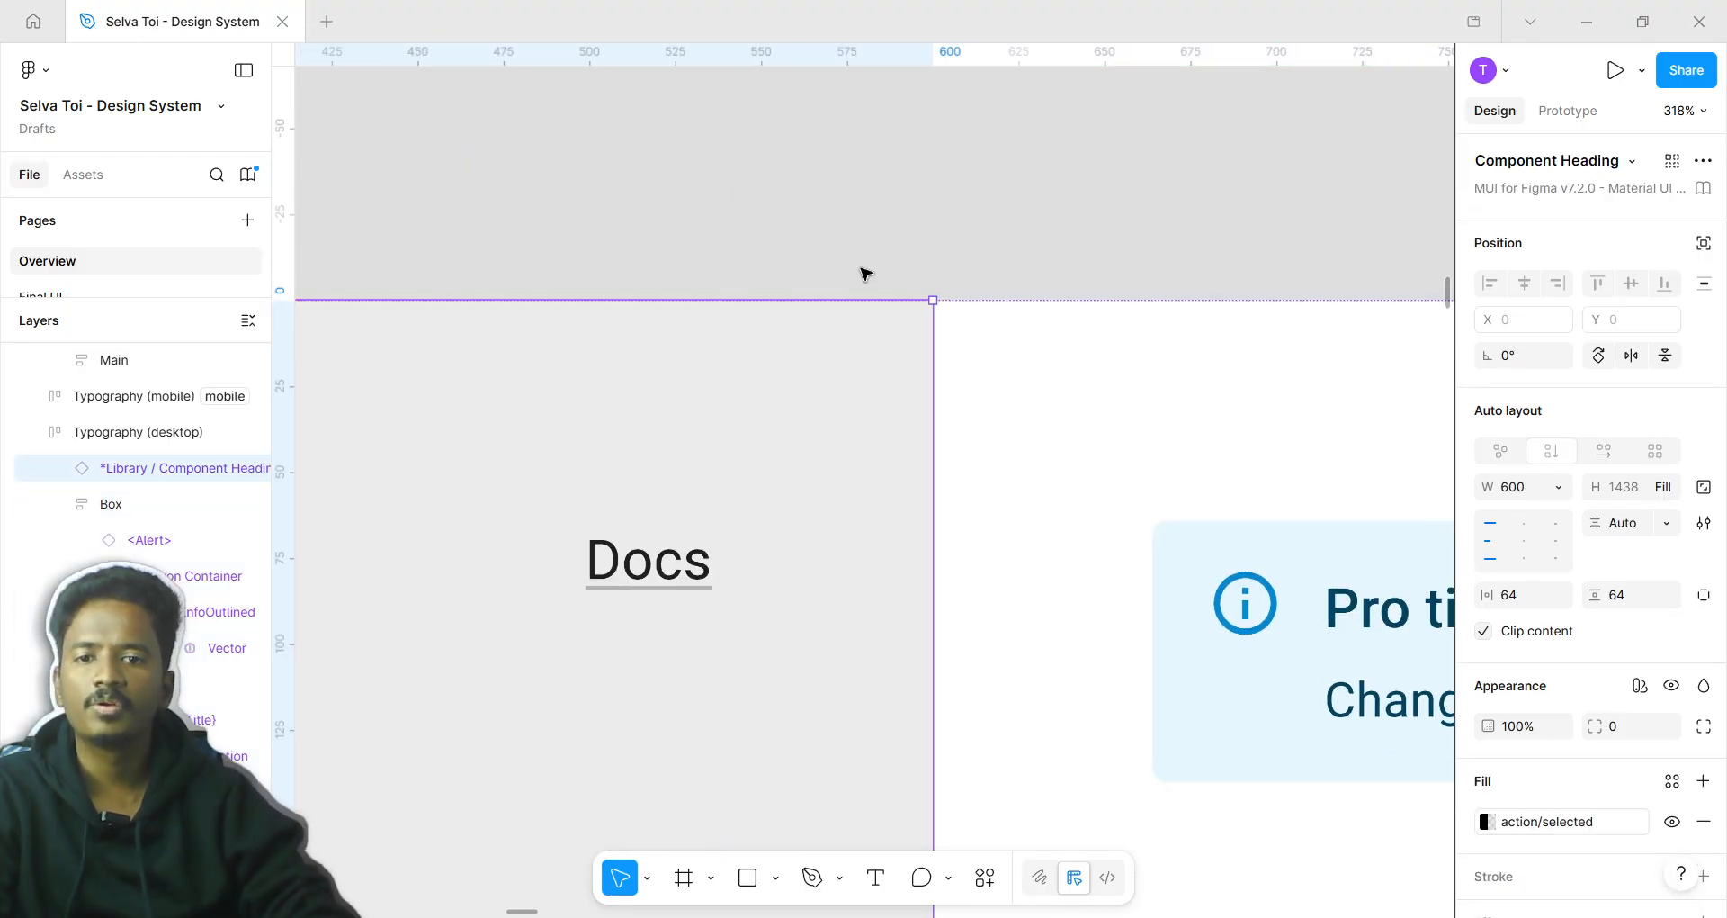
Add a text layer reading "Sample Text" in the empty area above the desktop Typography frame
scroll(846, 396, "down", 3)
left_click(843, 414)
left_click(778, 341)
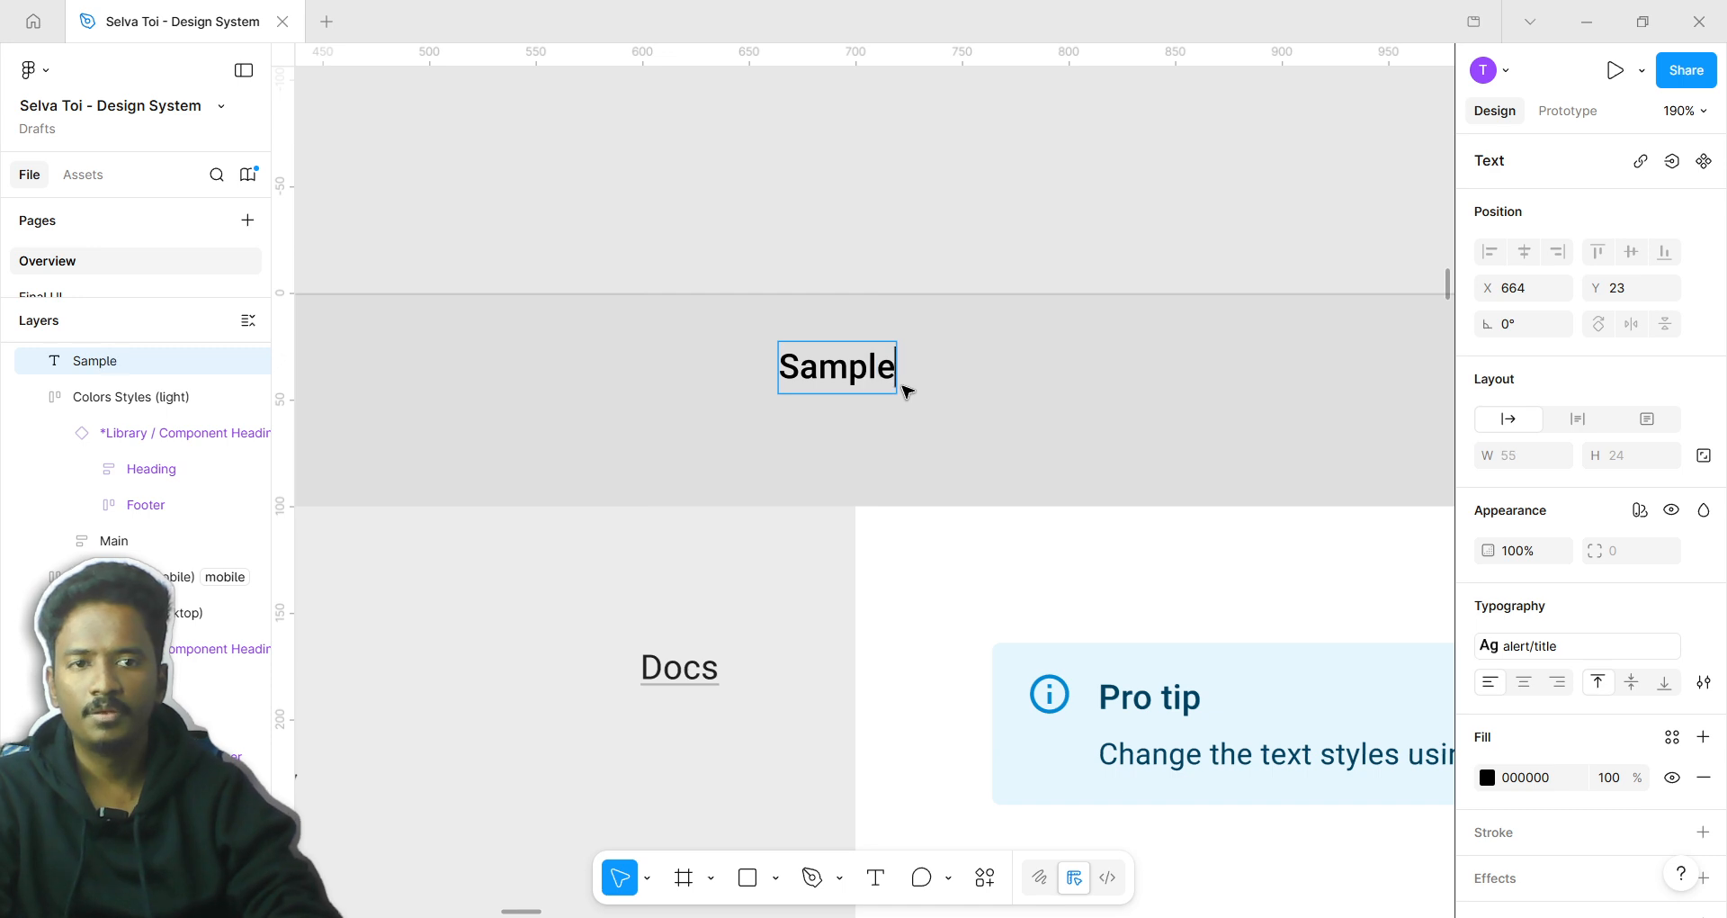
key("Escape")
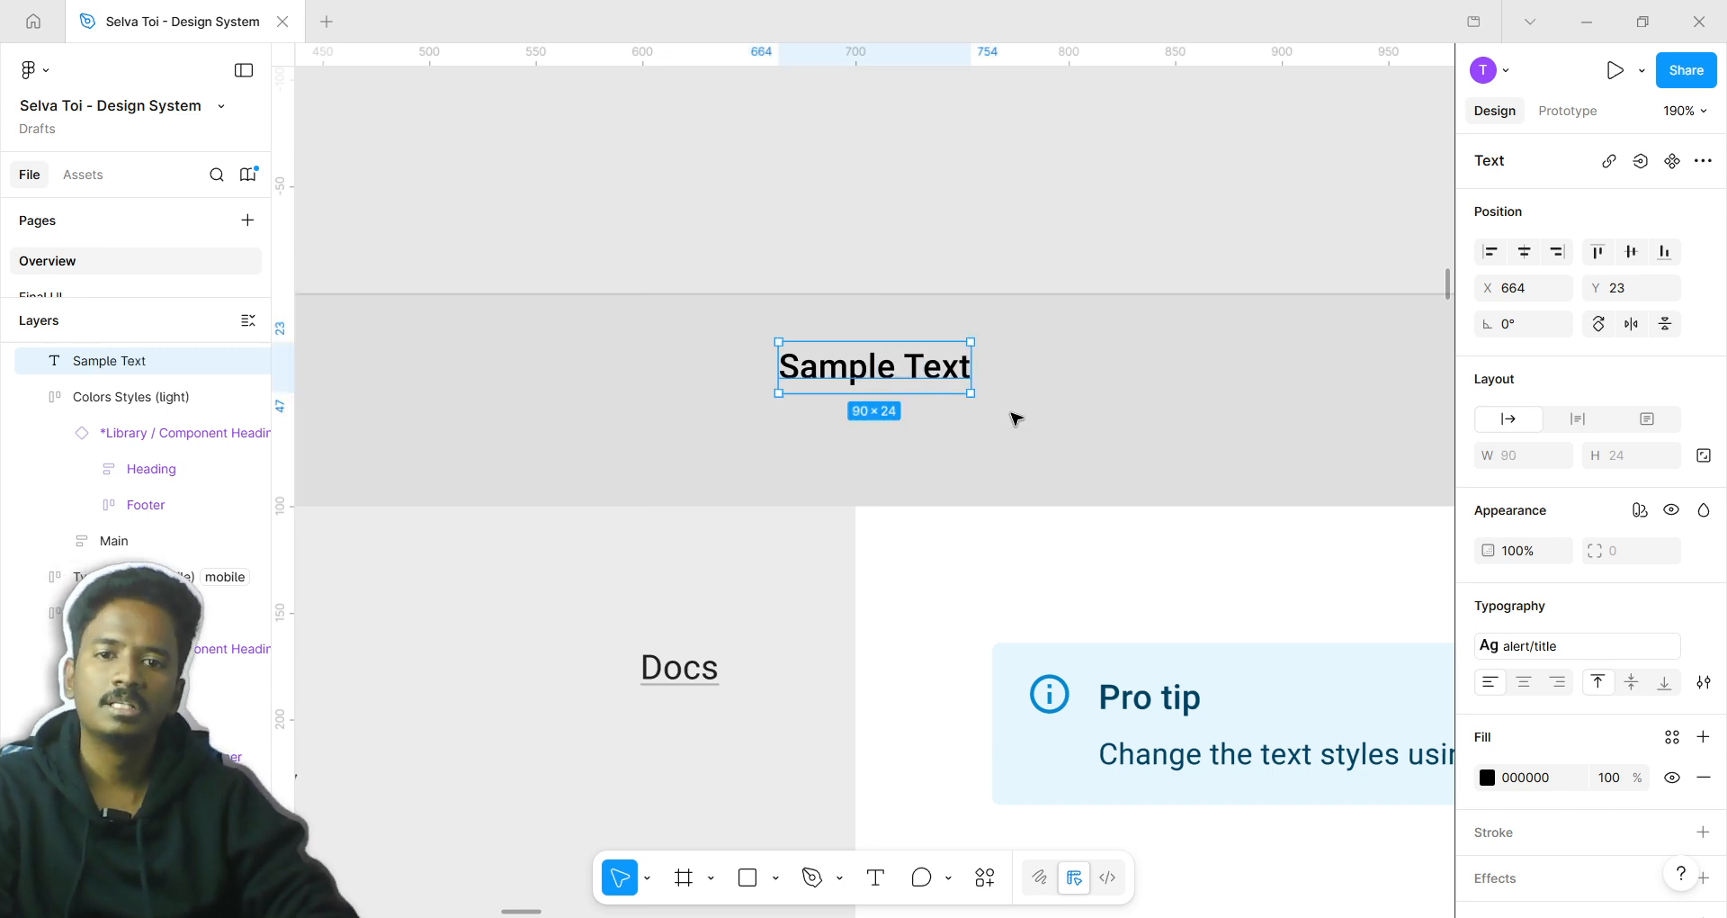
Duplicate the Sample Text layer to its right with a gap of about 6, and select both copies
scroll(760, 378, "up", 4)
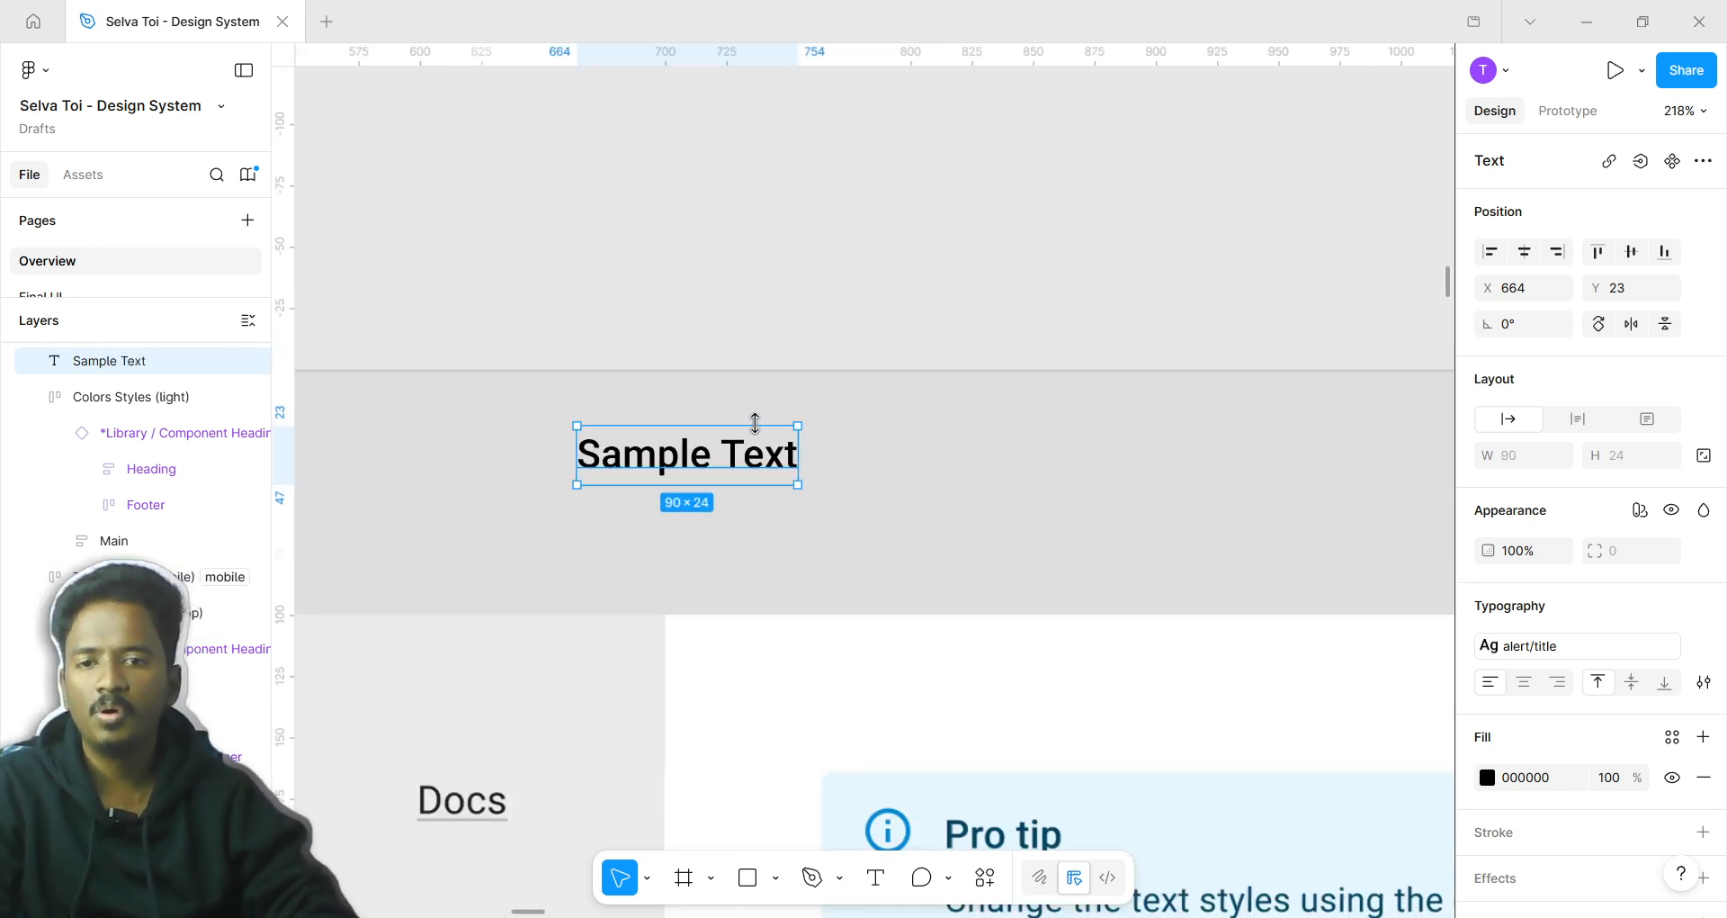
left_click_drag(561, 497, 866, 497)
left_click(601, 486, "shift")
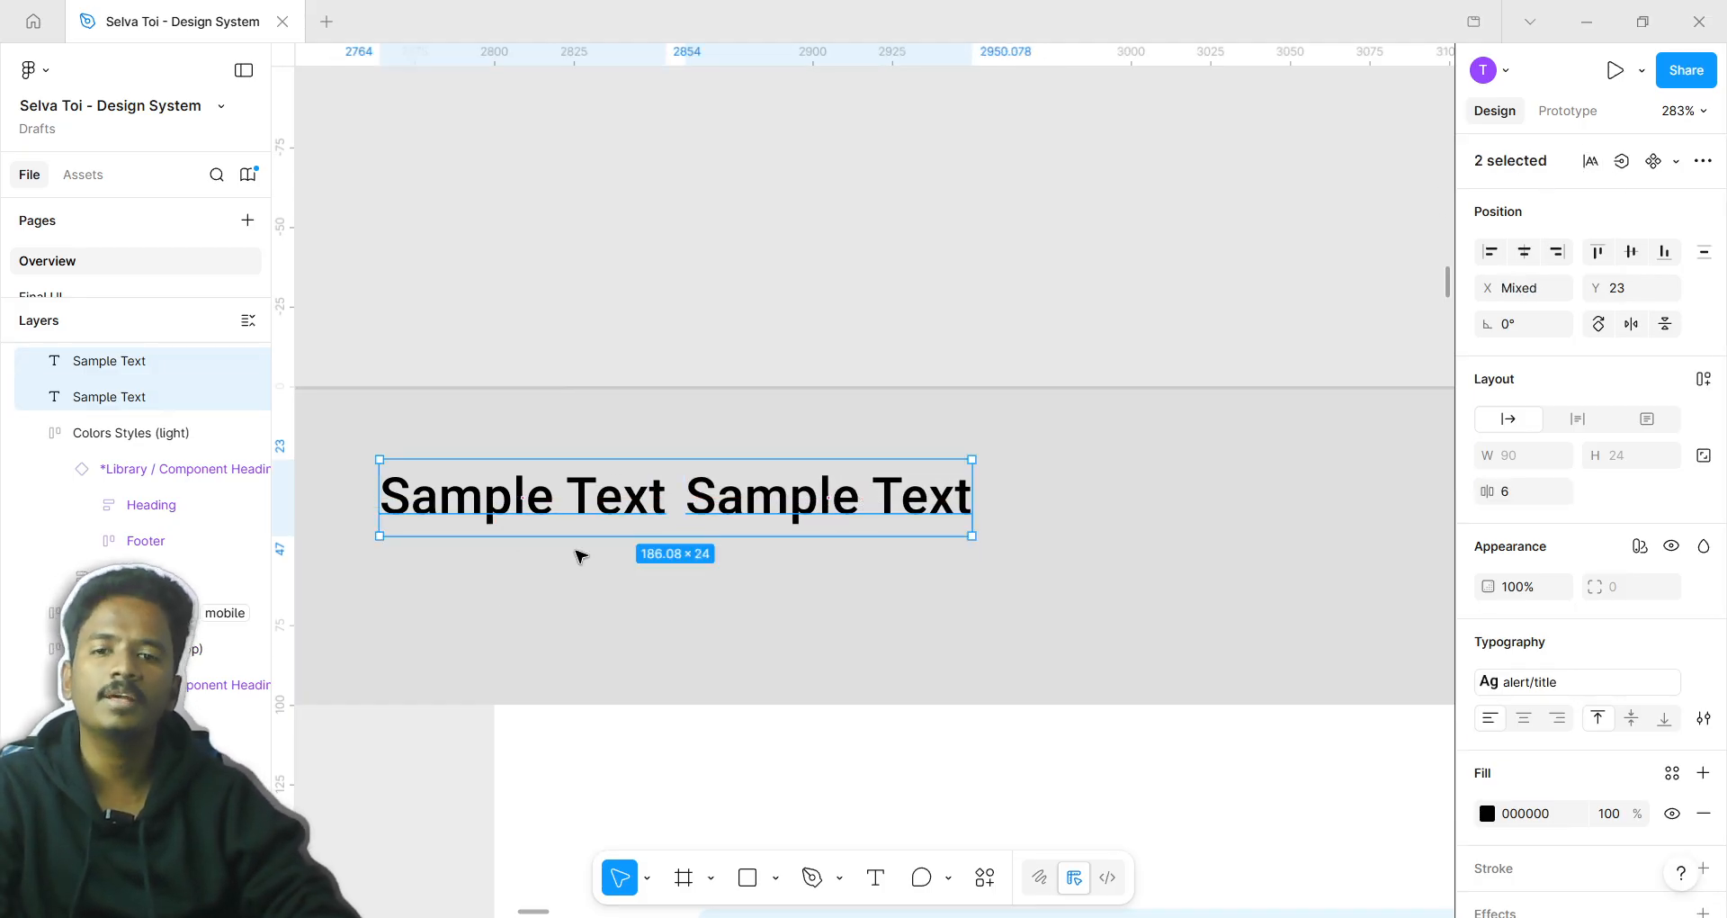
Compare the selection info for the duplicate text alone with that for both Sample Text layers selected together
scroll(571, 530, "up", 5)
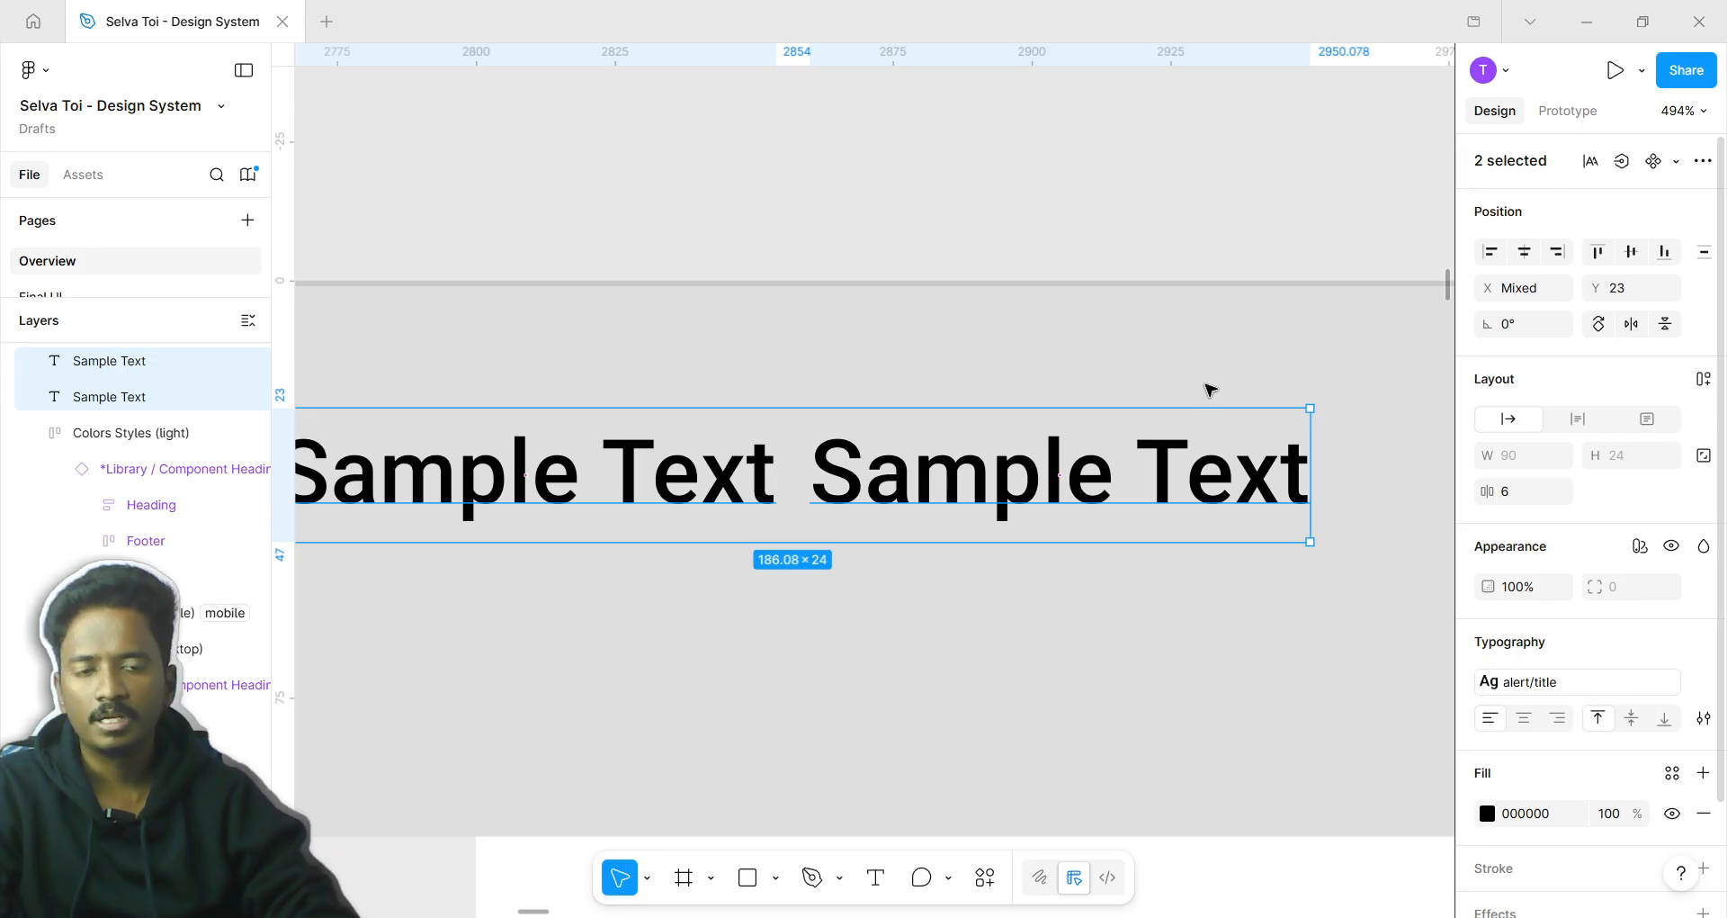
scroll(810, 468, "down", 1)
left_click(940, 459)
scroll(839, 492, "down", 3)
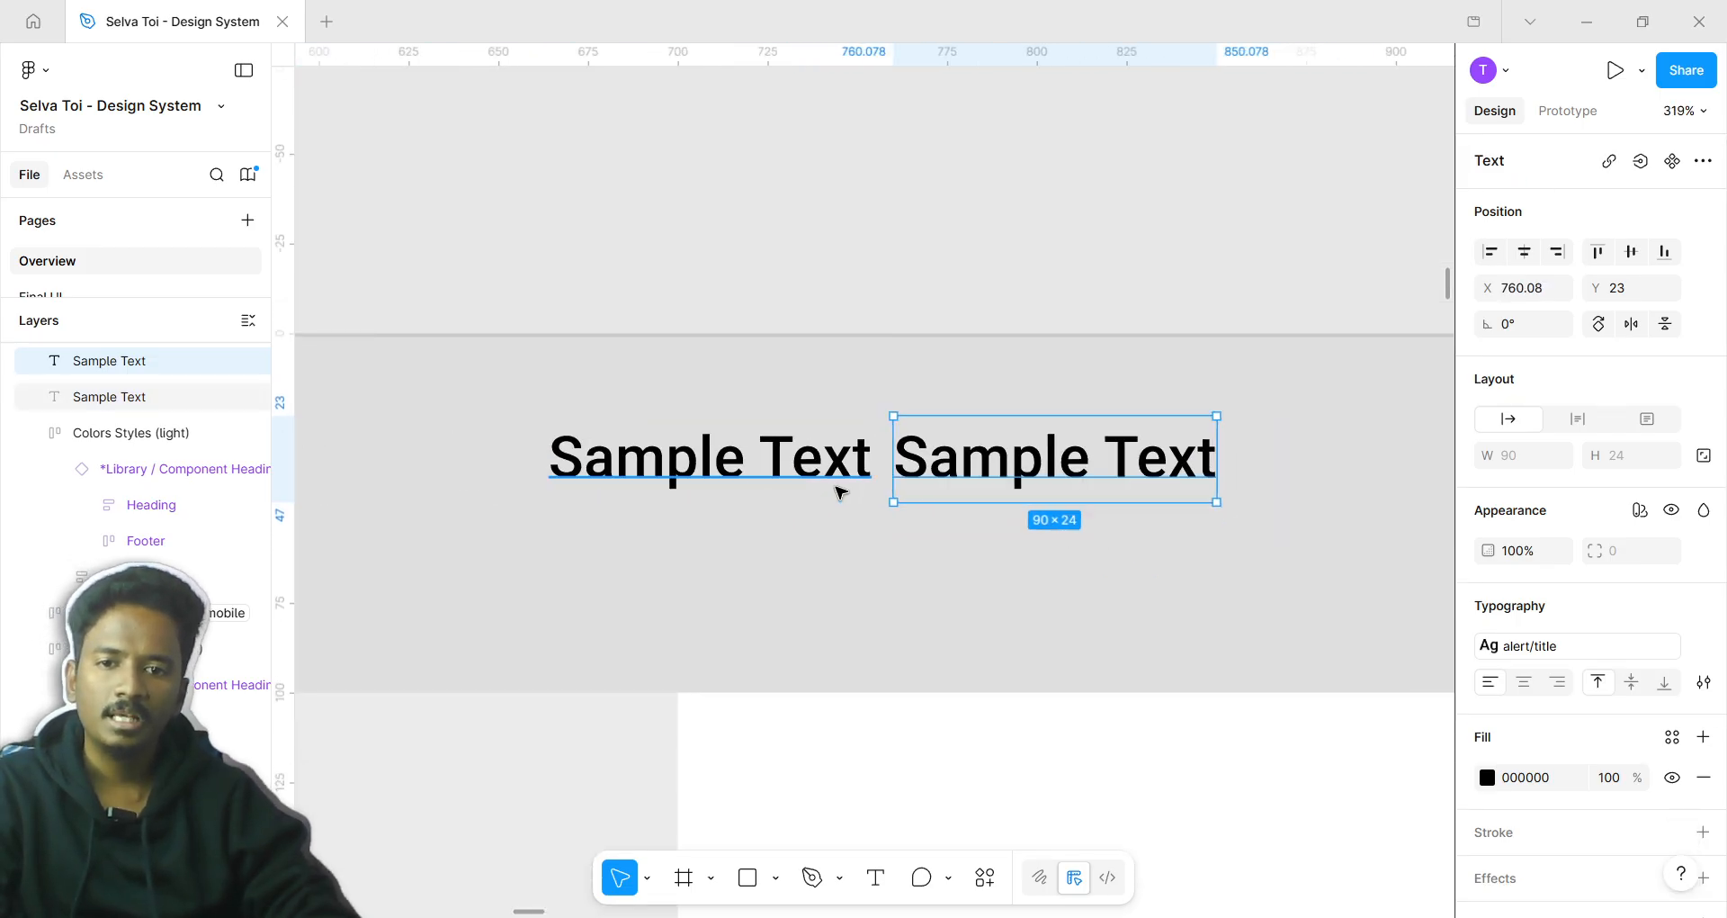
left_click(838, 492, "shift")
scroll(838, 492, "up", 1)
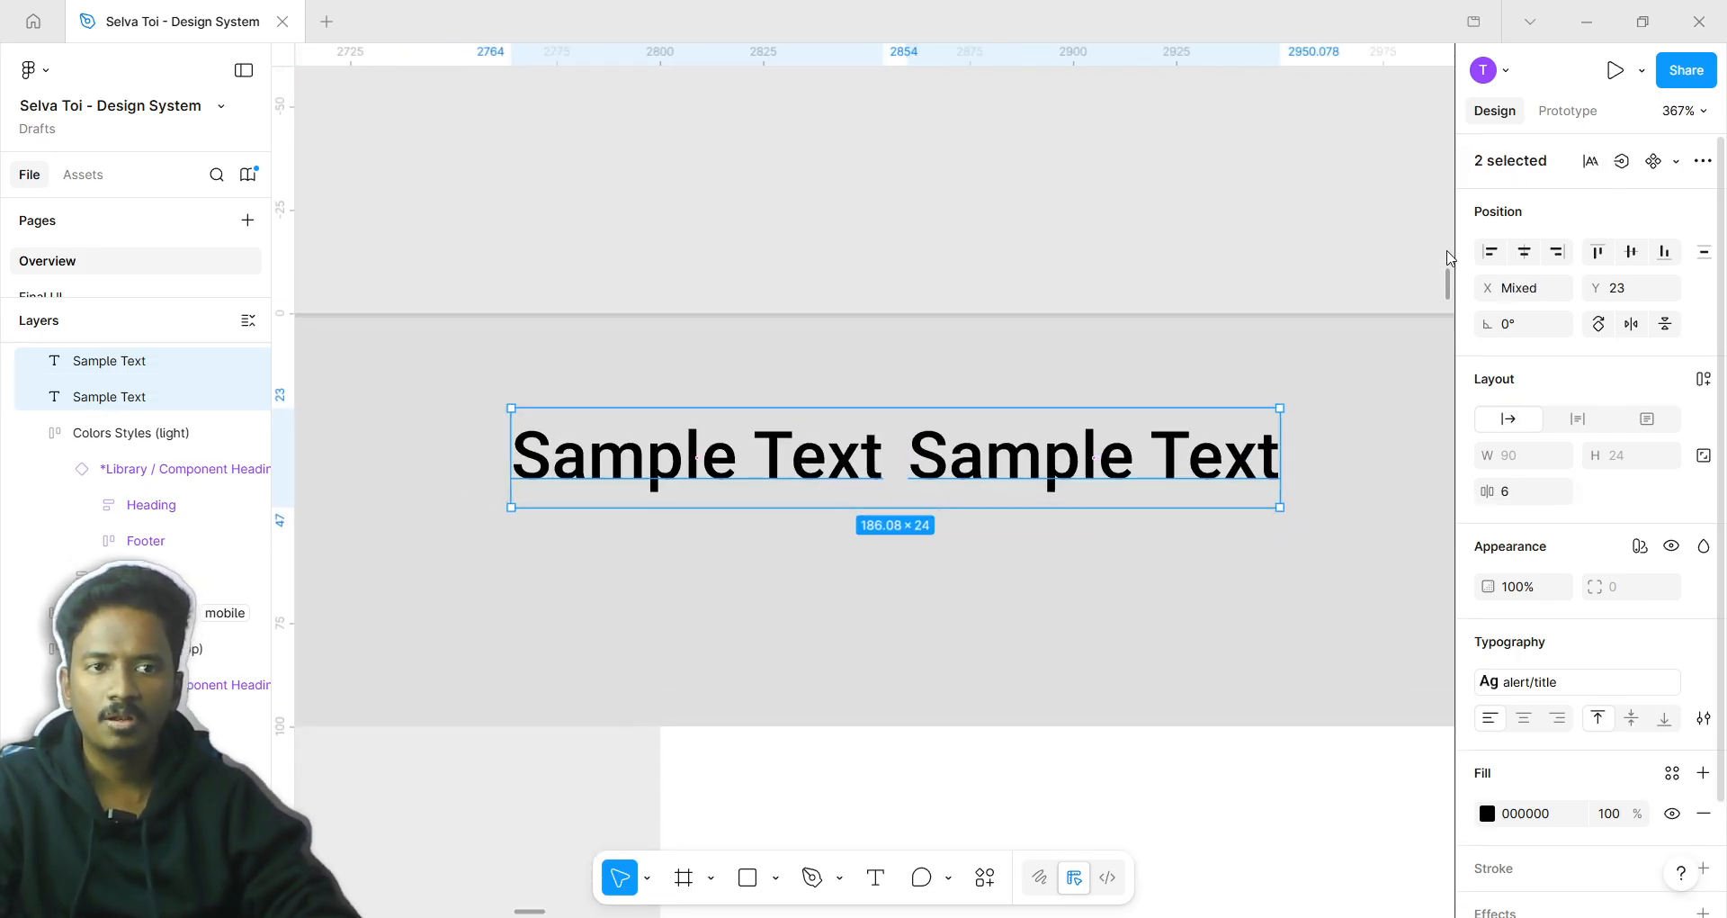
scroll(892, 435, "up", 3)
left_click(989, 468)
left_click(807, 479, "shift")
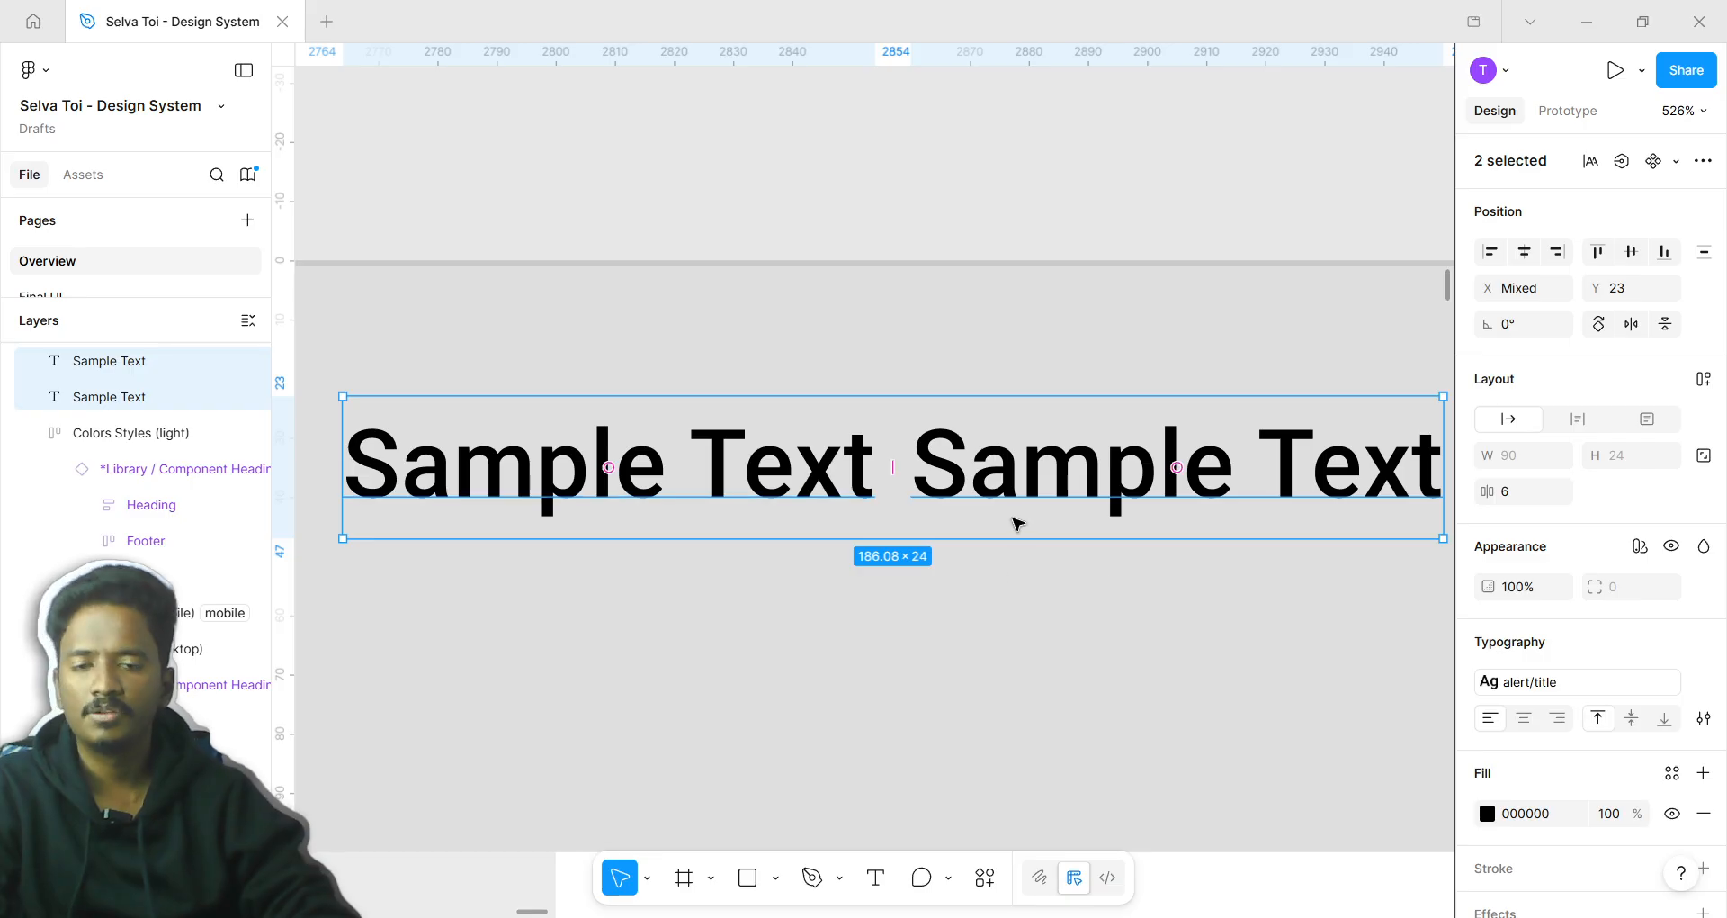
Edit both selected text layers simultaneously so that each reads "Test Text"
left_click(1592, 162)
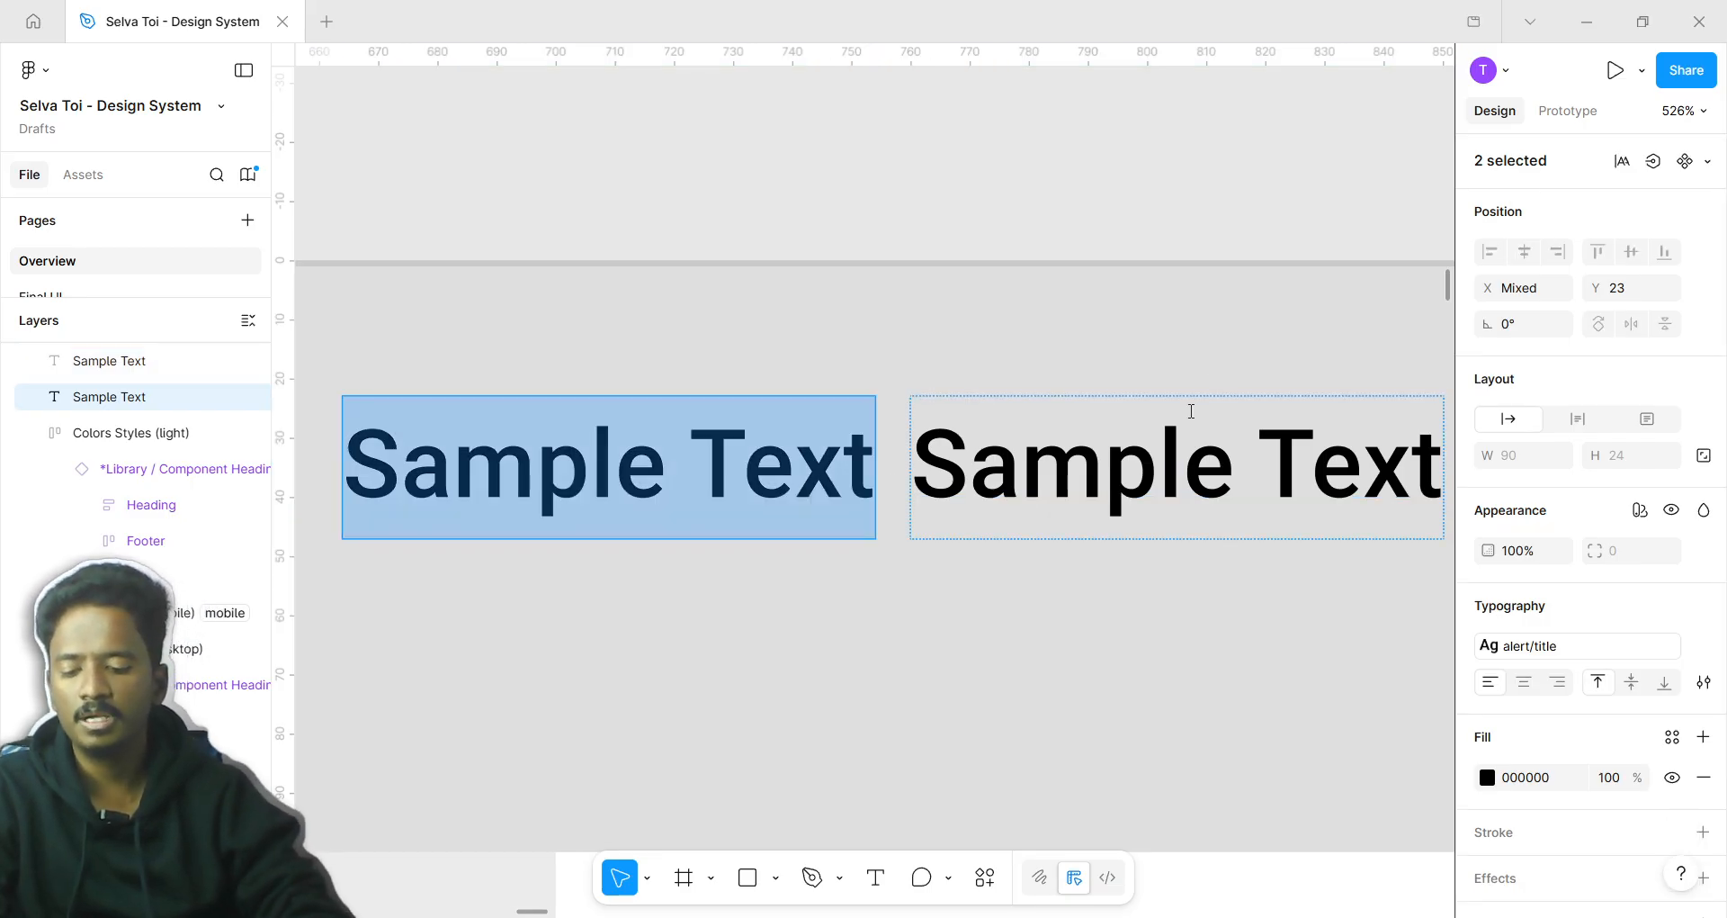
type("Teet")
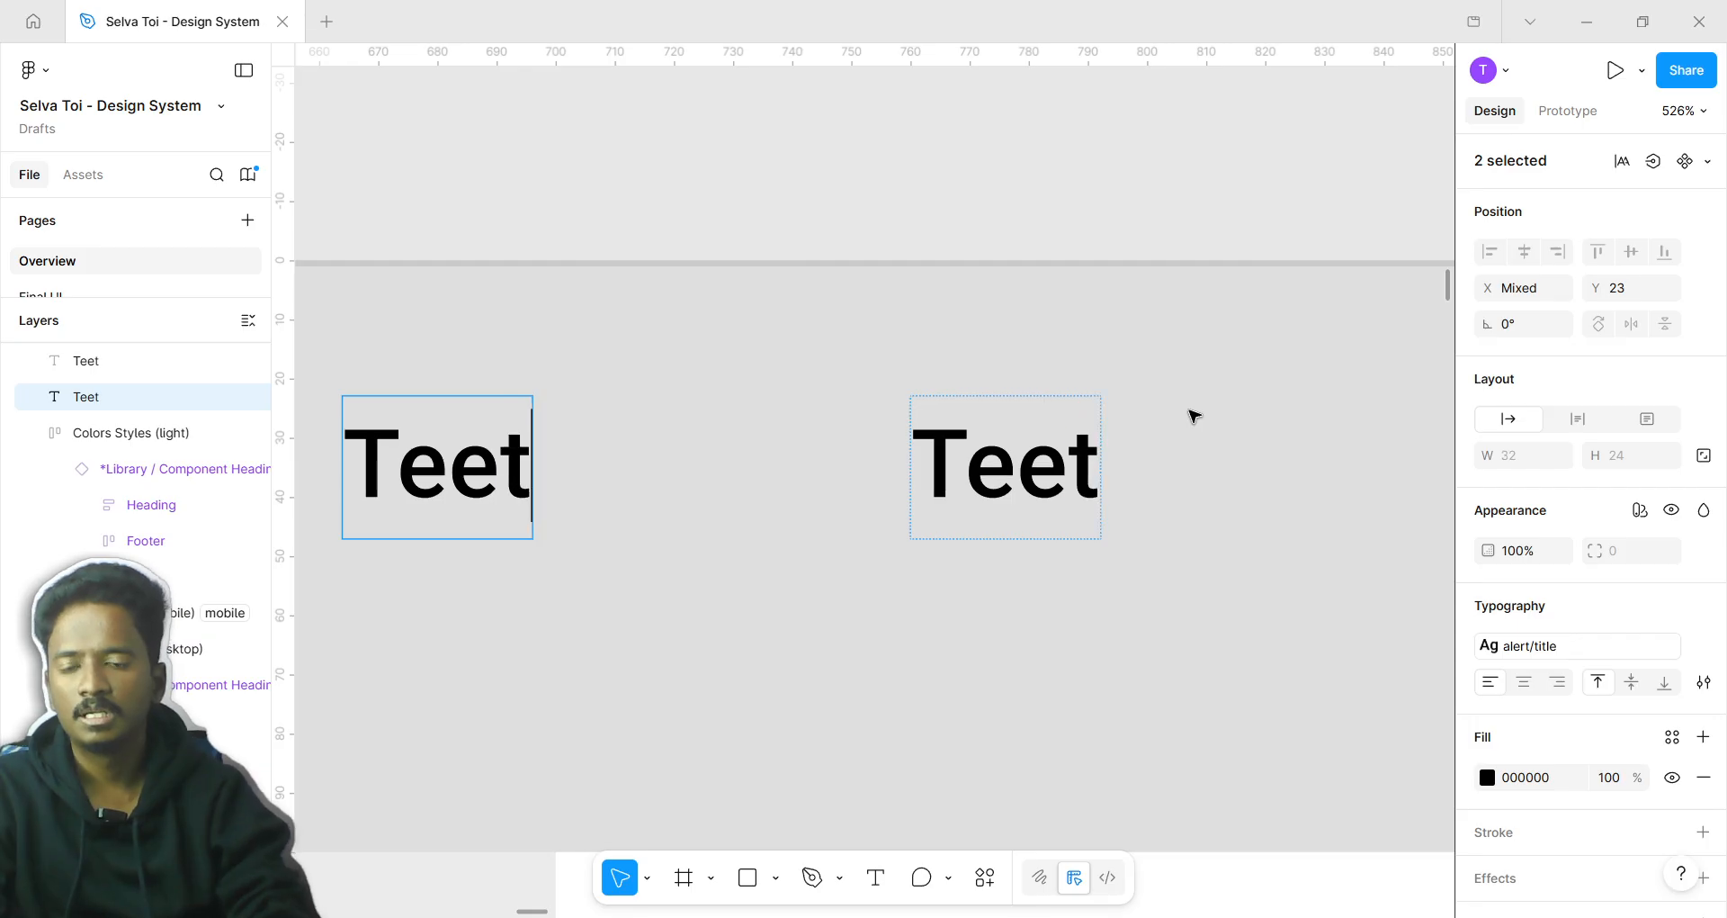
key("BackSpace")
key("BackSpace")
type("st Te")
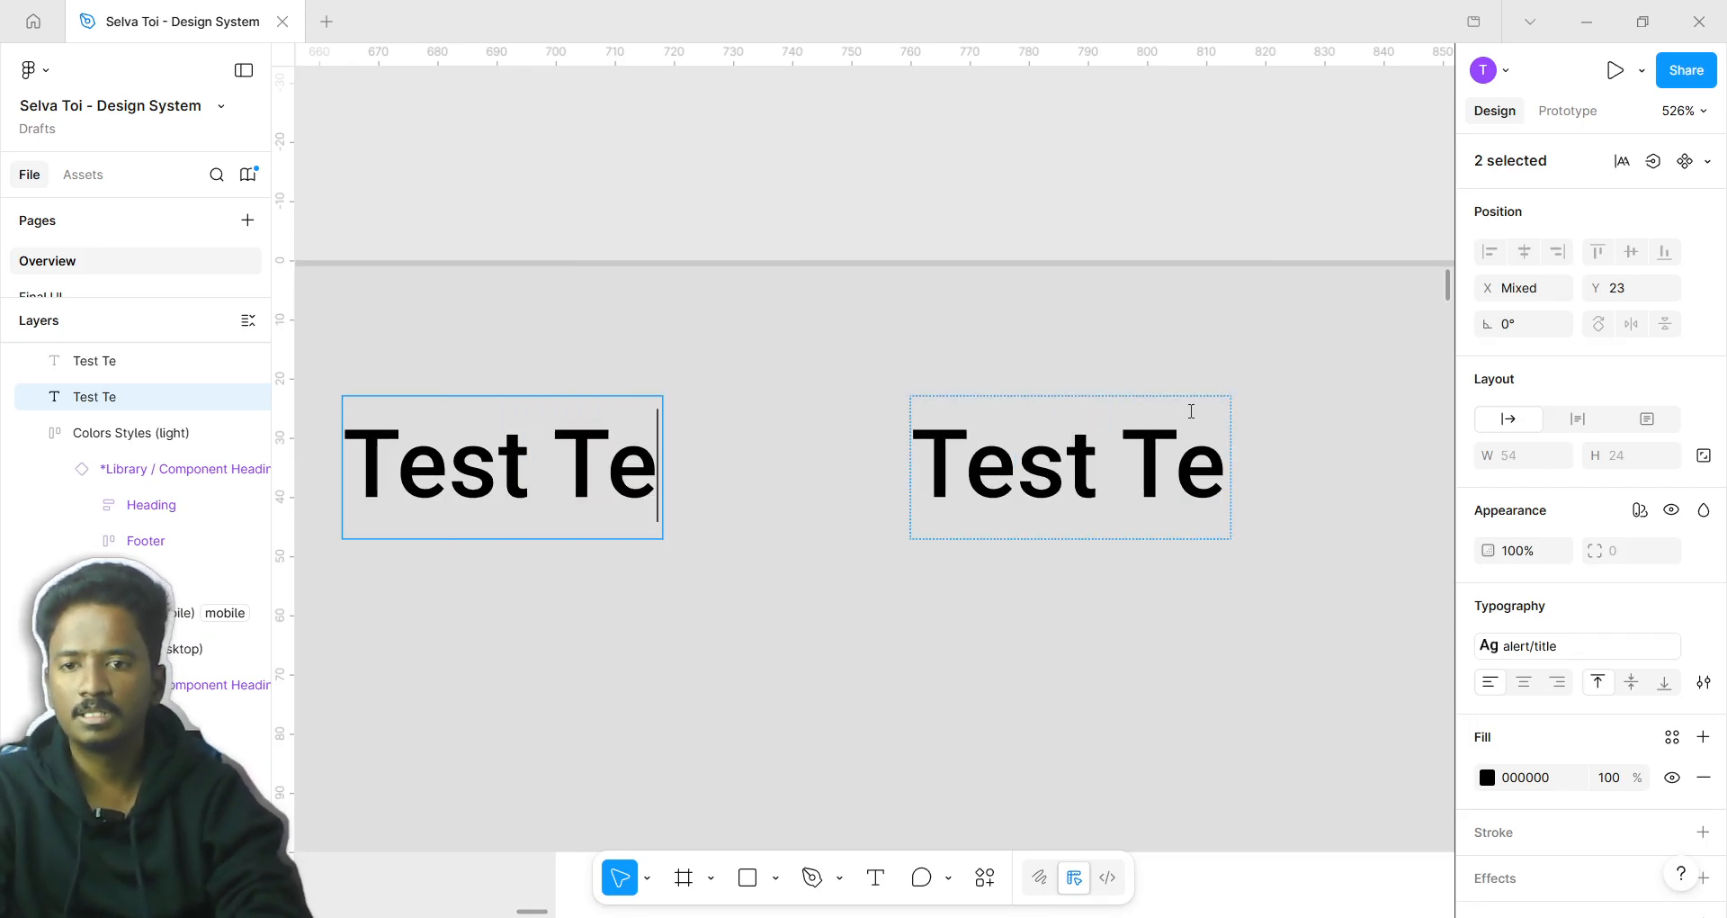
type("xt")
key("Escape")
Return to the explanatory slides and examine the Quick Action Icons (Top Right Row) slide
scroll(983, 655, "down", 2)
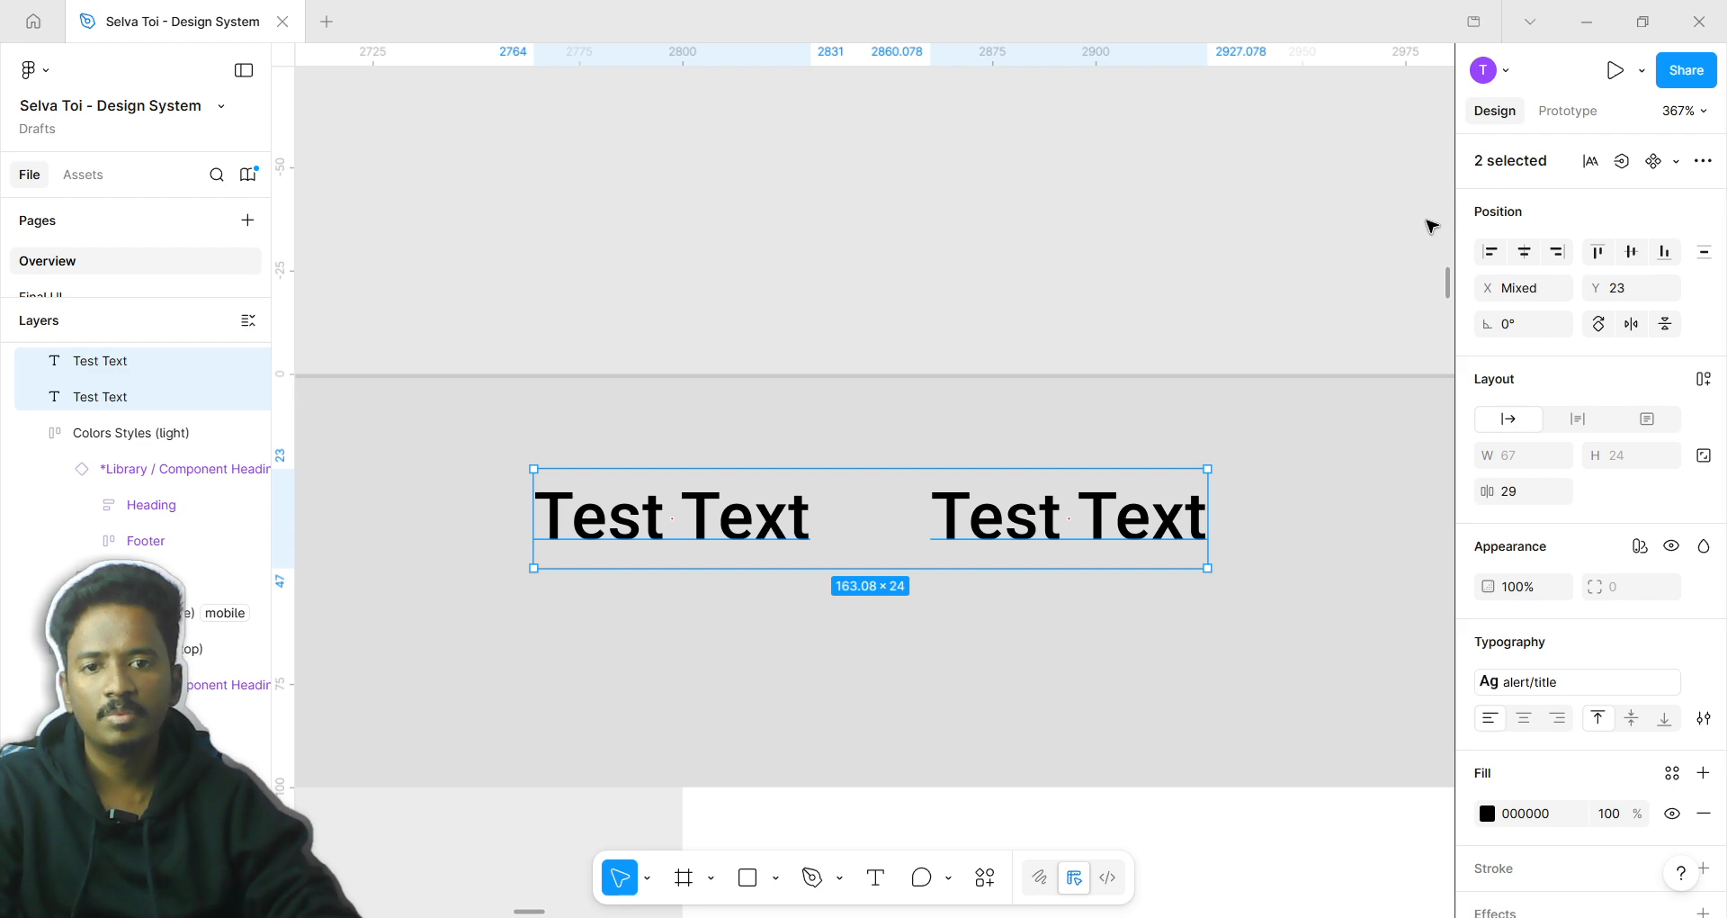
scroll(1076, 332, "down", 3)
left_click_drag(1076, 331, 1018, 513)
scroll(1076, 366, "down", 3)
scroll(1124, 328, "up", 5)
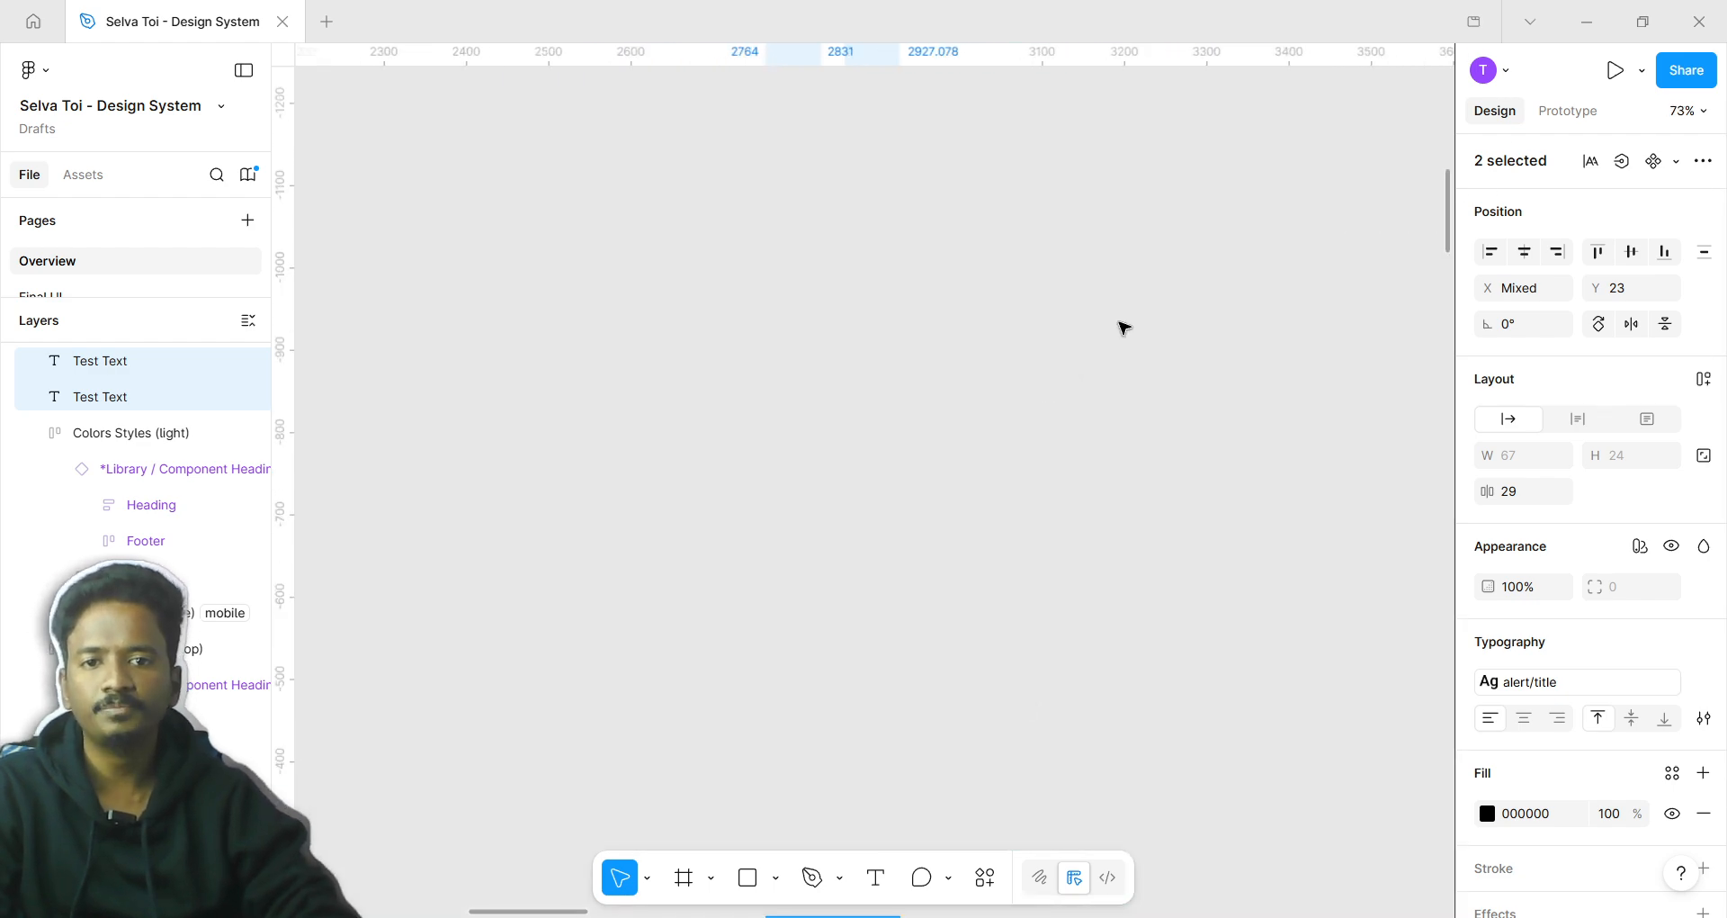
scroll(1124, 327, "down", 3)
scroll(1002, 366, "up", 3)
left_click_drag(1002, 366, 976, 281)
scroll(976, 281, "up", 4)
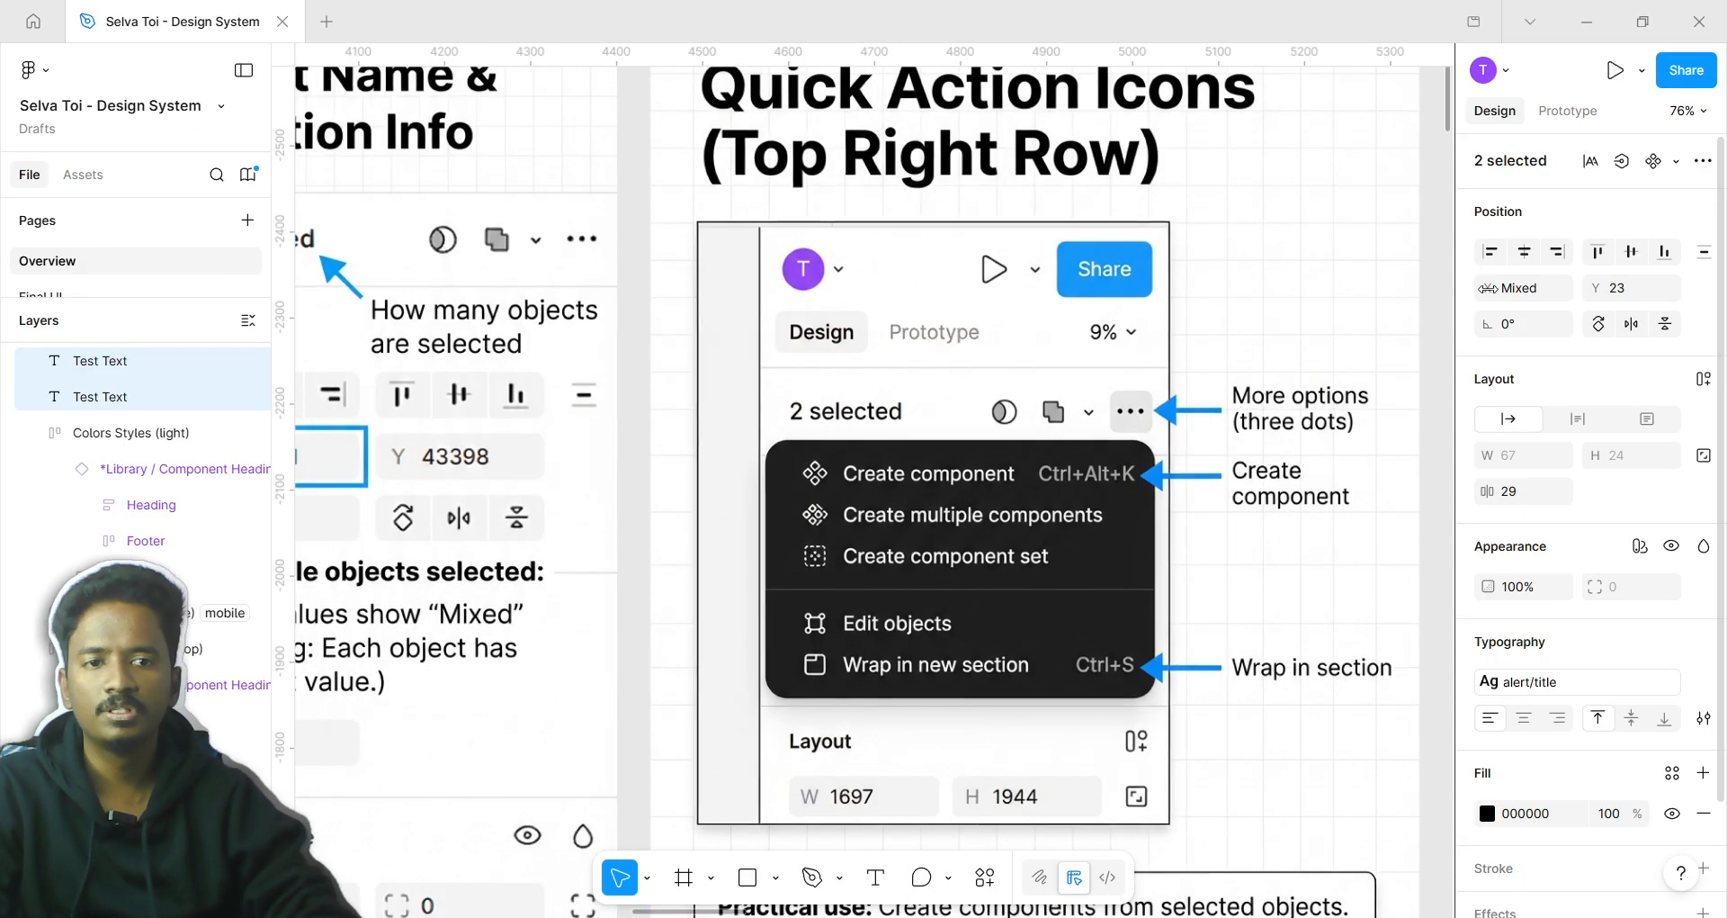
Review the Object Name & Selection Info slide alongside the Quick Action Icons slide
left_click_drag(471, 412, 1190, 412)
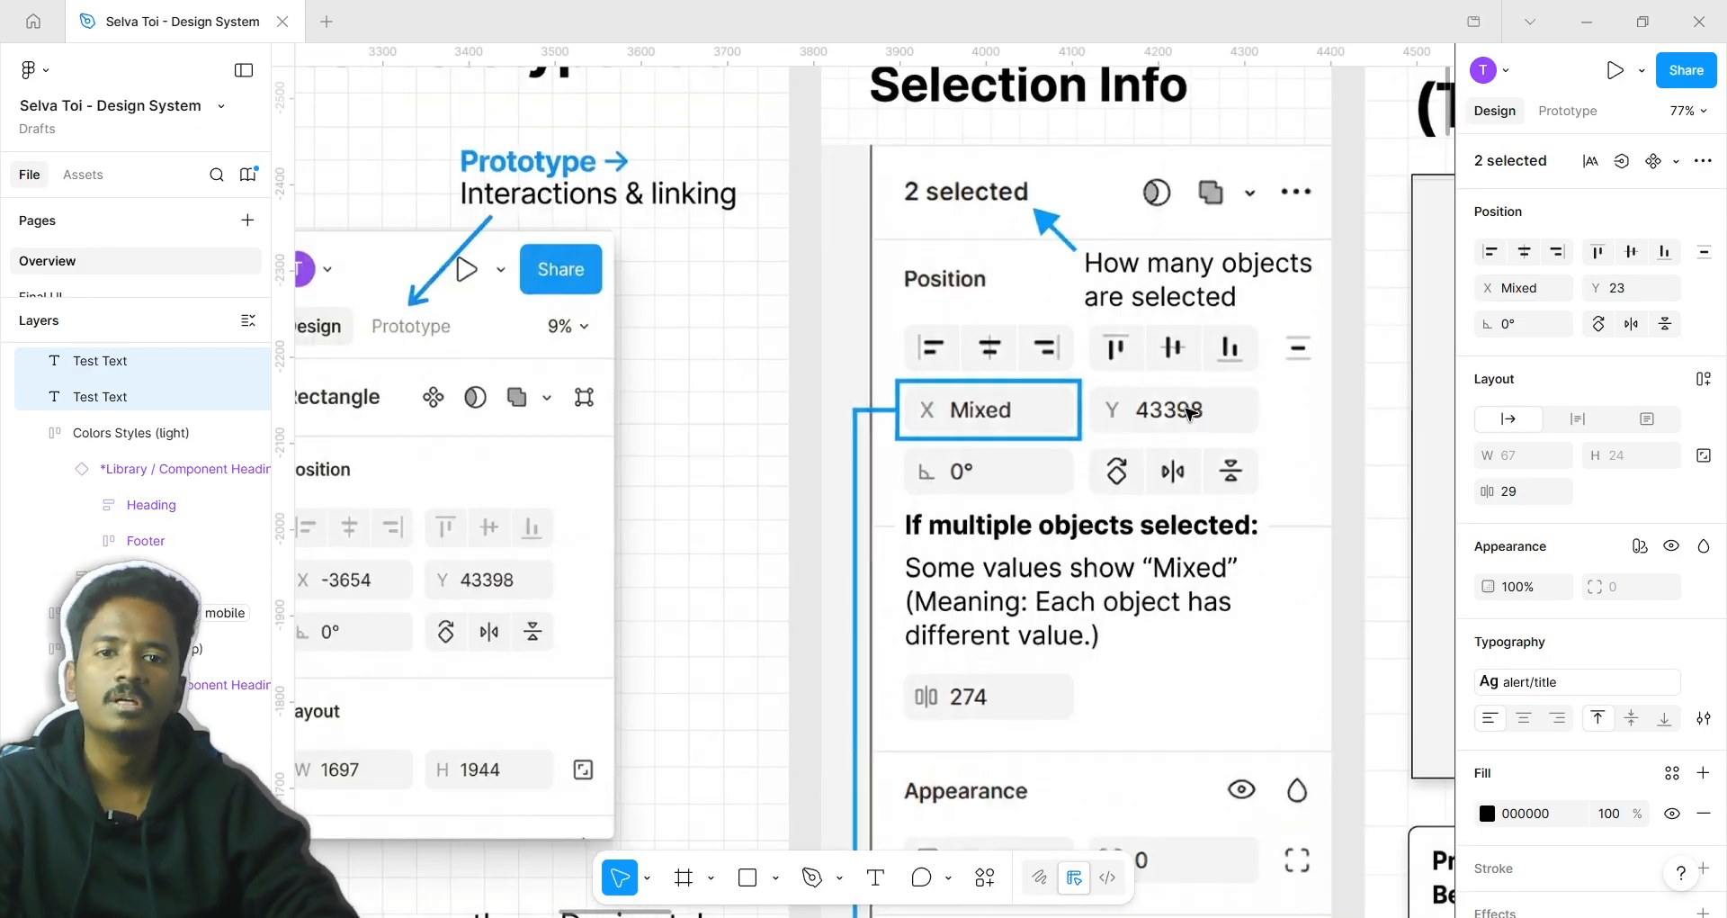
scroll(1191, 412, "down", 2)
scroll(1113, 399, "up", 1)
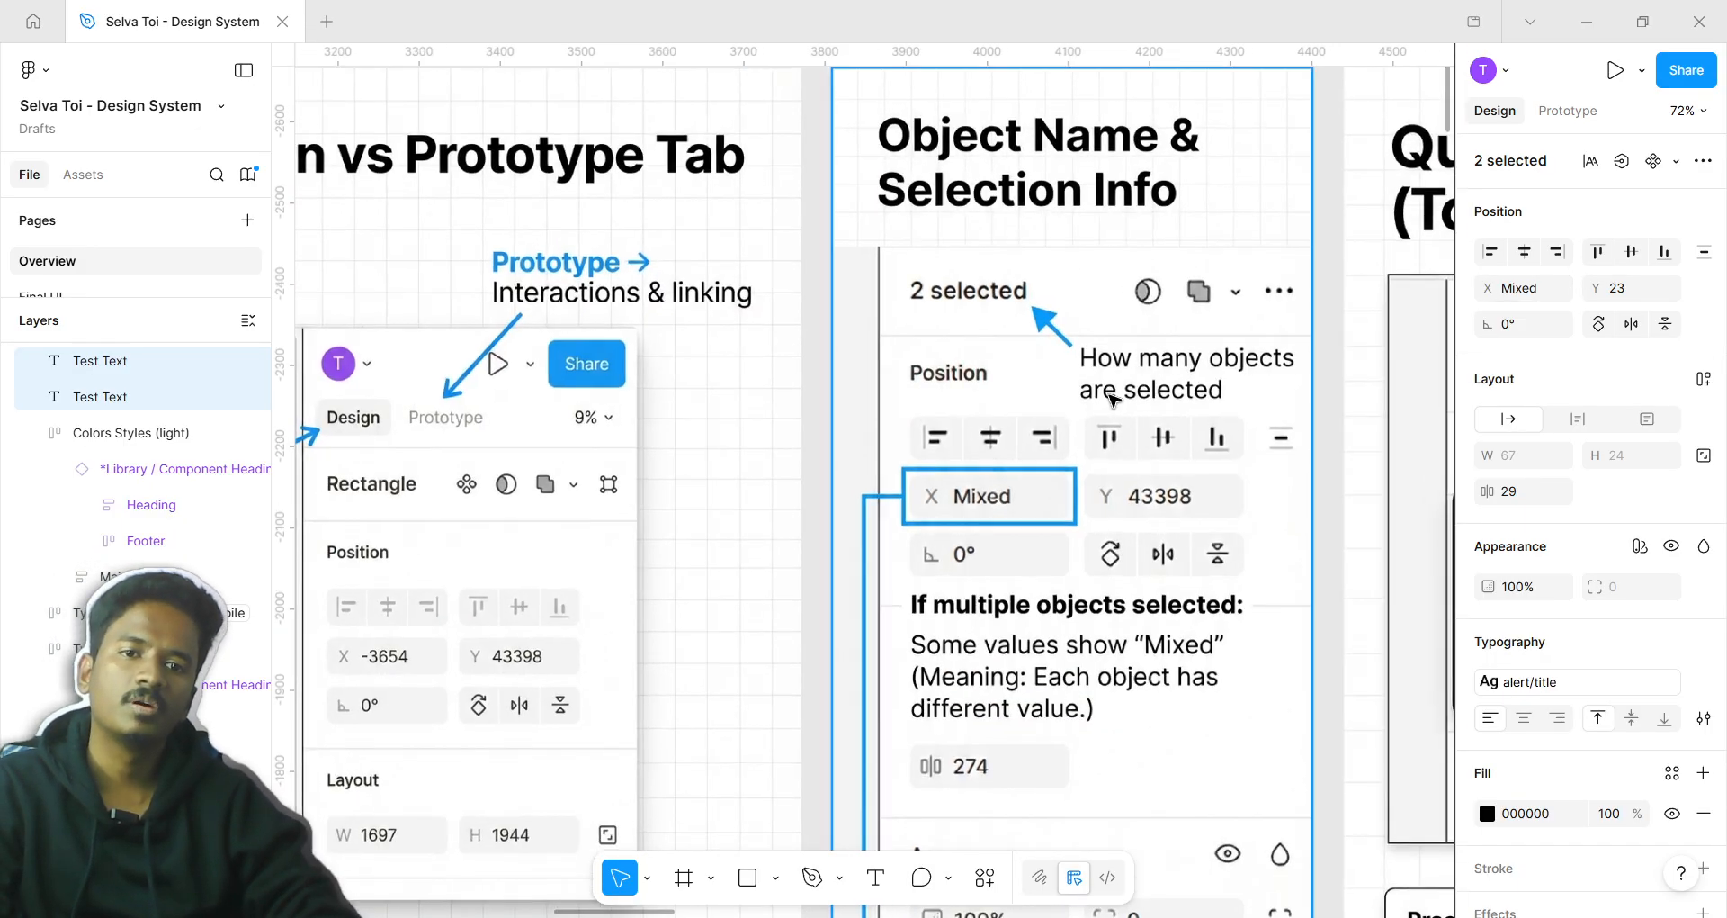
scroll(1114, 399, "down", 2)
left_click_drag(1113, 399, 769, 357)
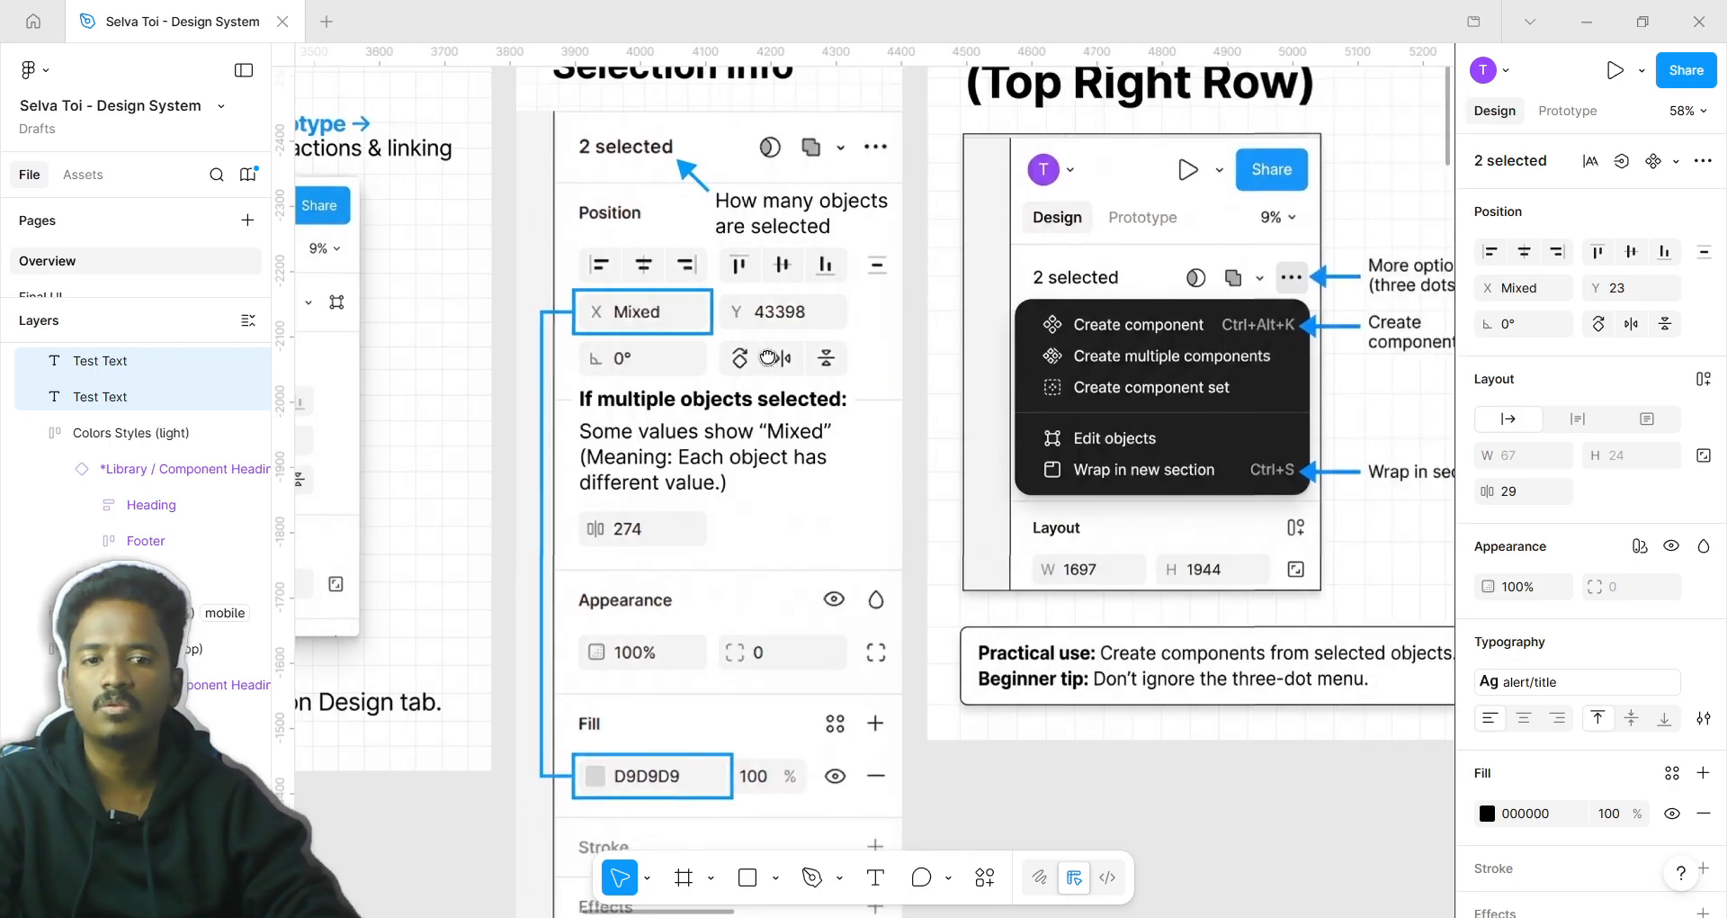
Set the fill of both selected Test Text layers to dark red 690000
scroll(769, 358, "down", 3)
scroll(1226, 348, "down", 5)
scroll(1076, 494, "up", 2)
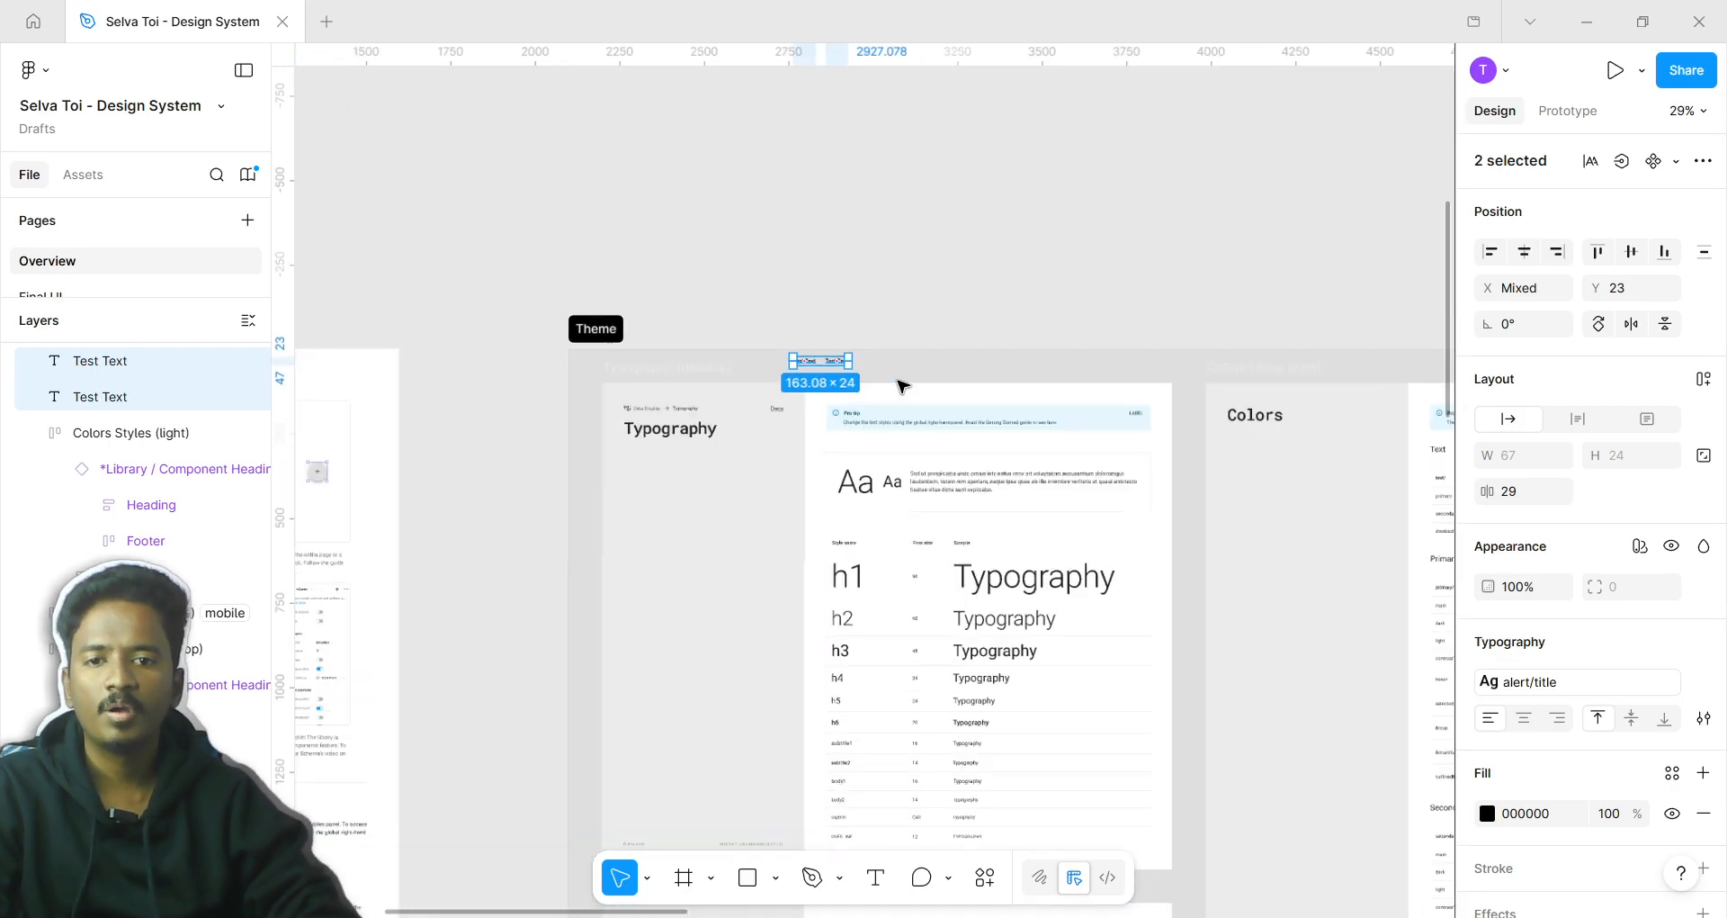
scroll(764, 351, "up", 10)
left_click(1487, 813)
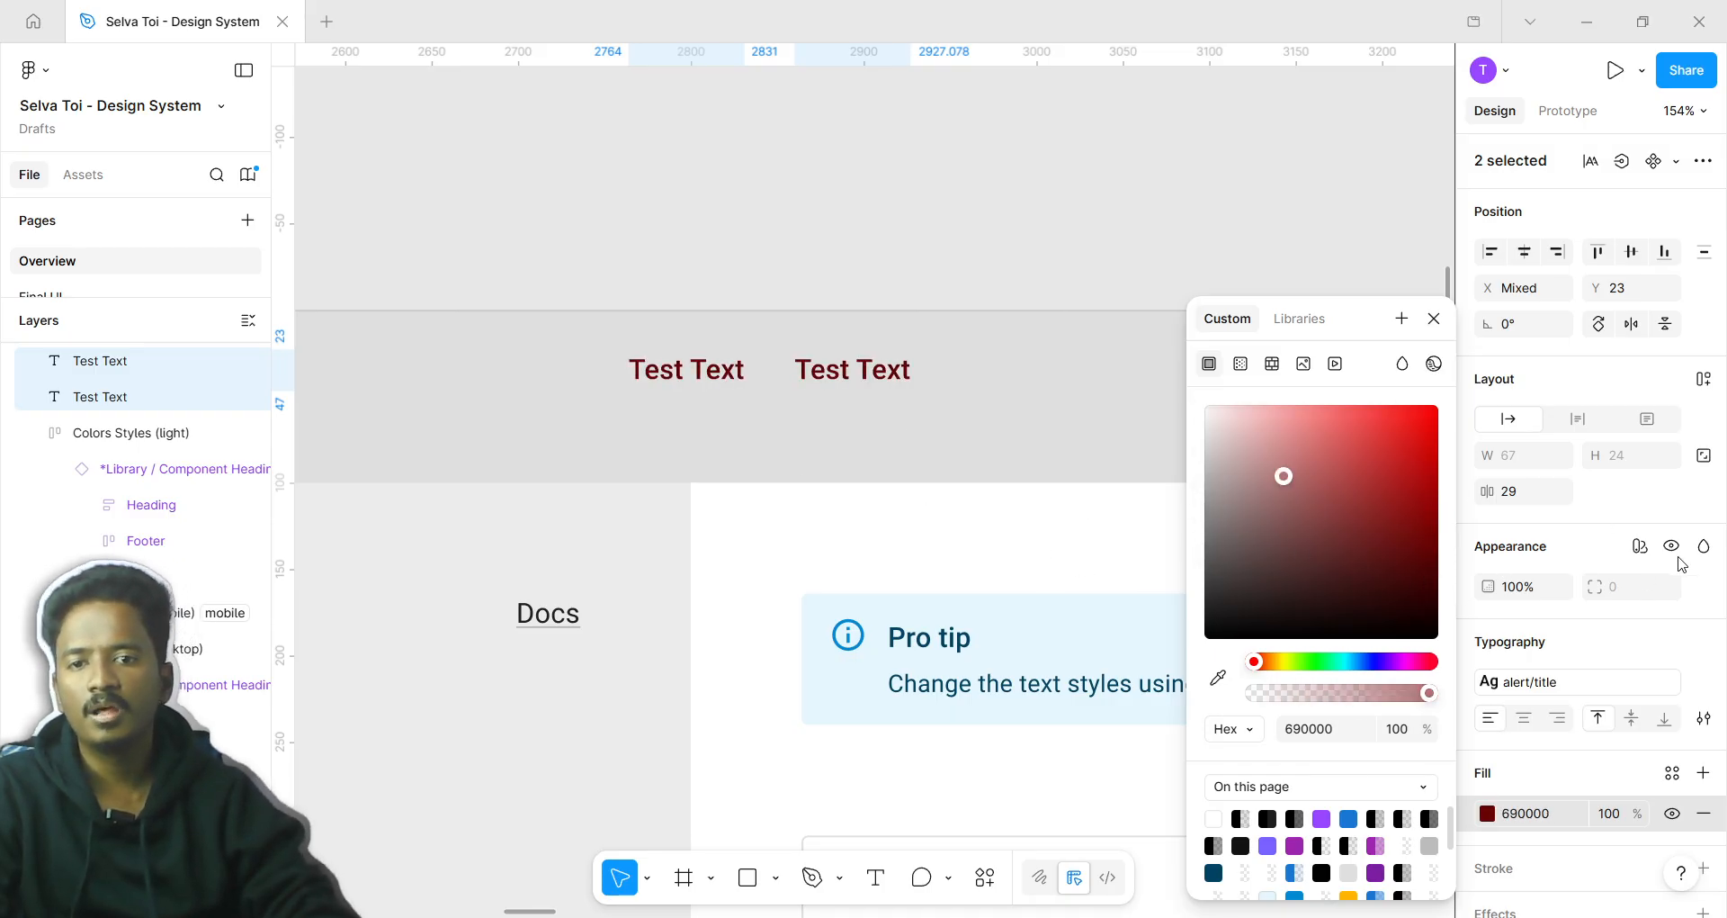
scroll(1030, 478, "up", 3)
left_click(1029, 478)
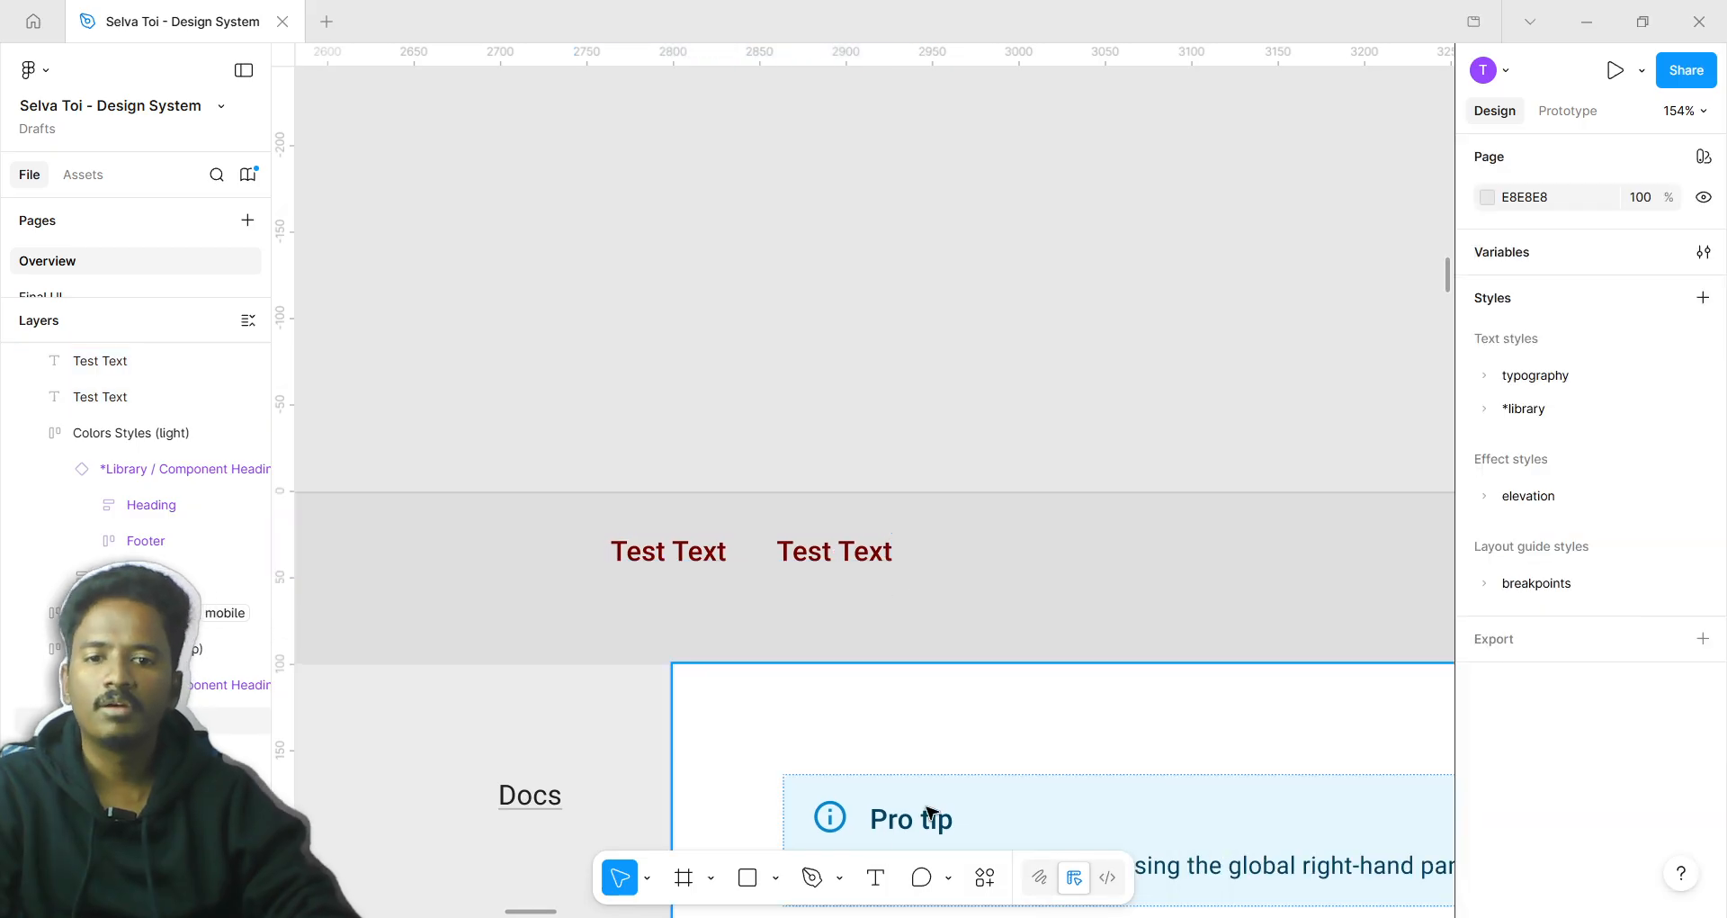
Draw a square about 53 × 53 above the Test Text layers and duplicate it to its right with a gap of about 14
left_click_drag(594, 220, 683, 312)
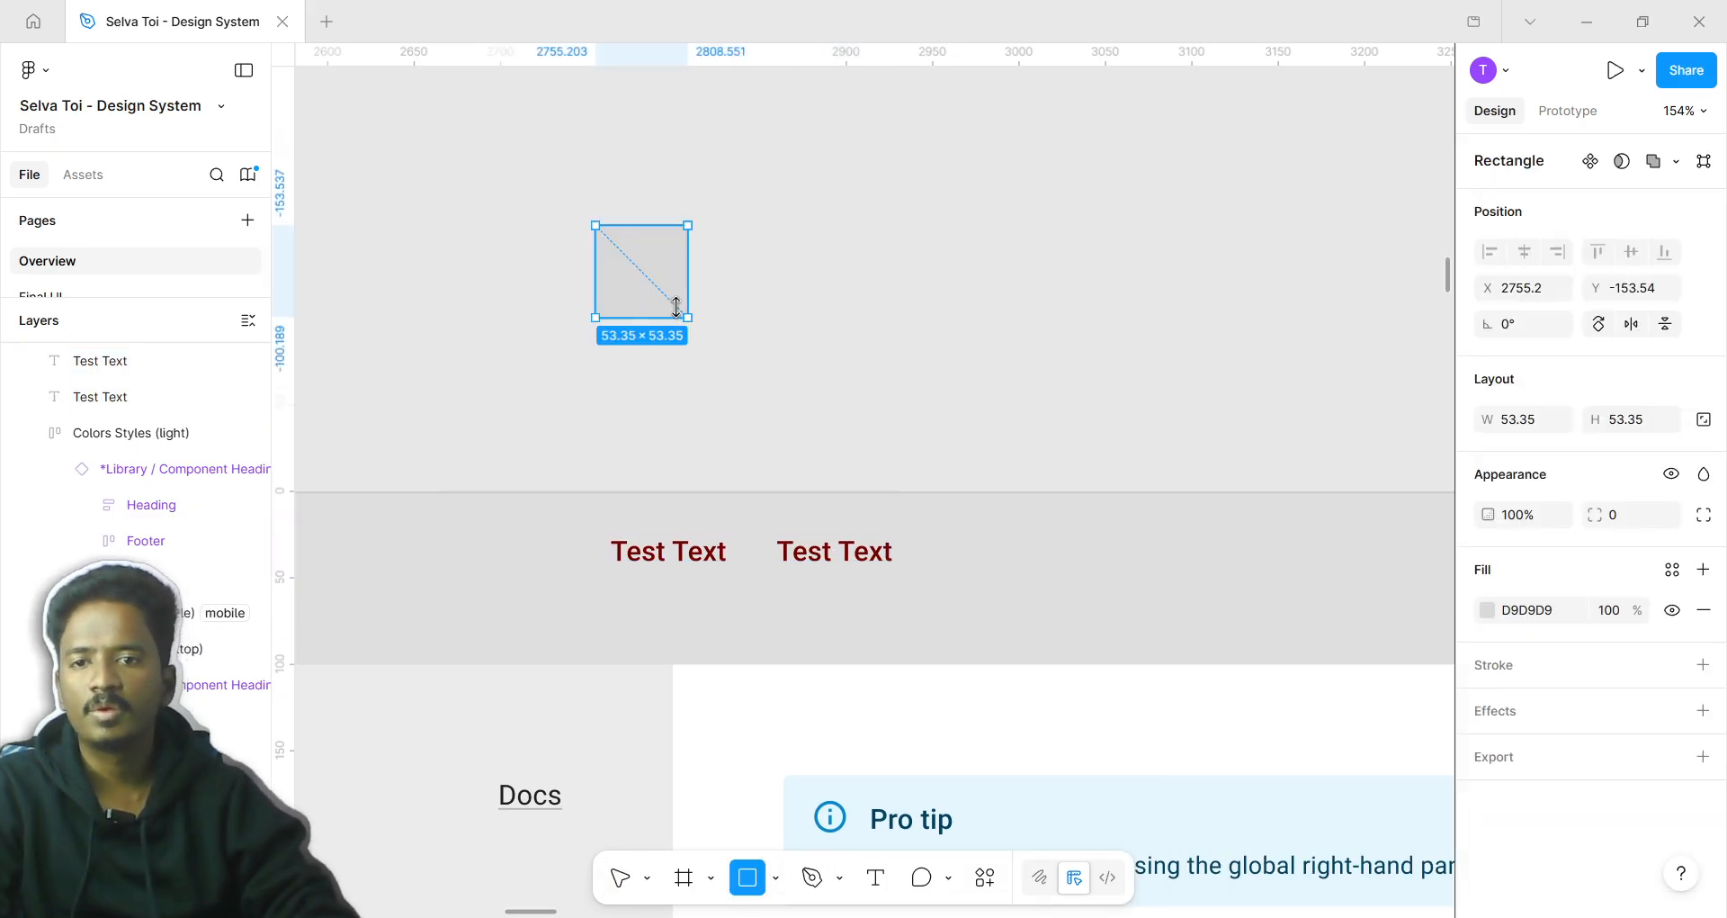
scroll(653, 239, "up", 5)
left_click_drag(631, 262, 837, 261)
left_click(671, 292, "shift")
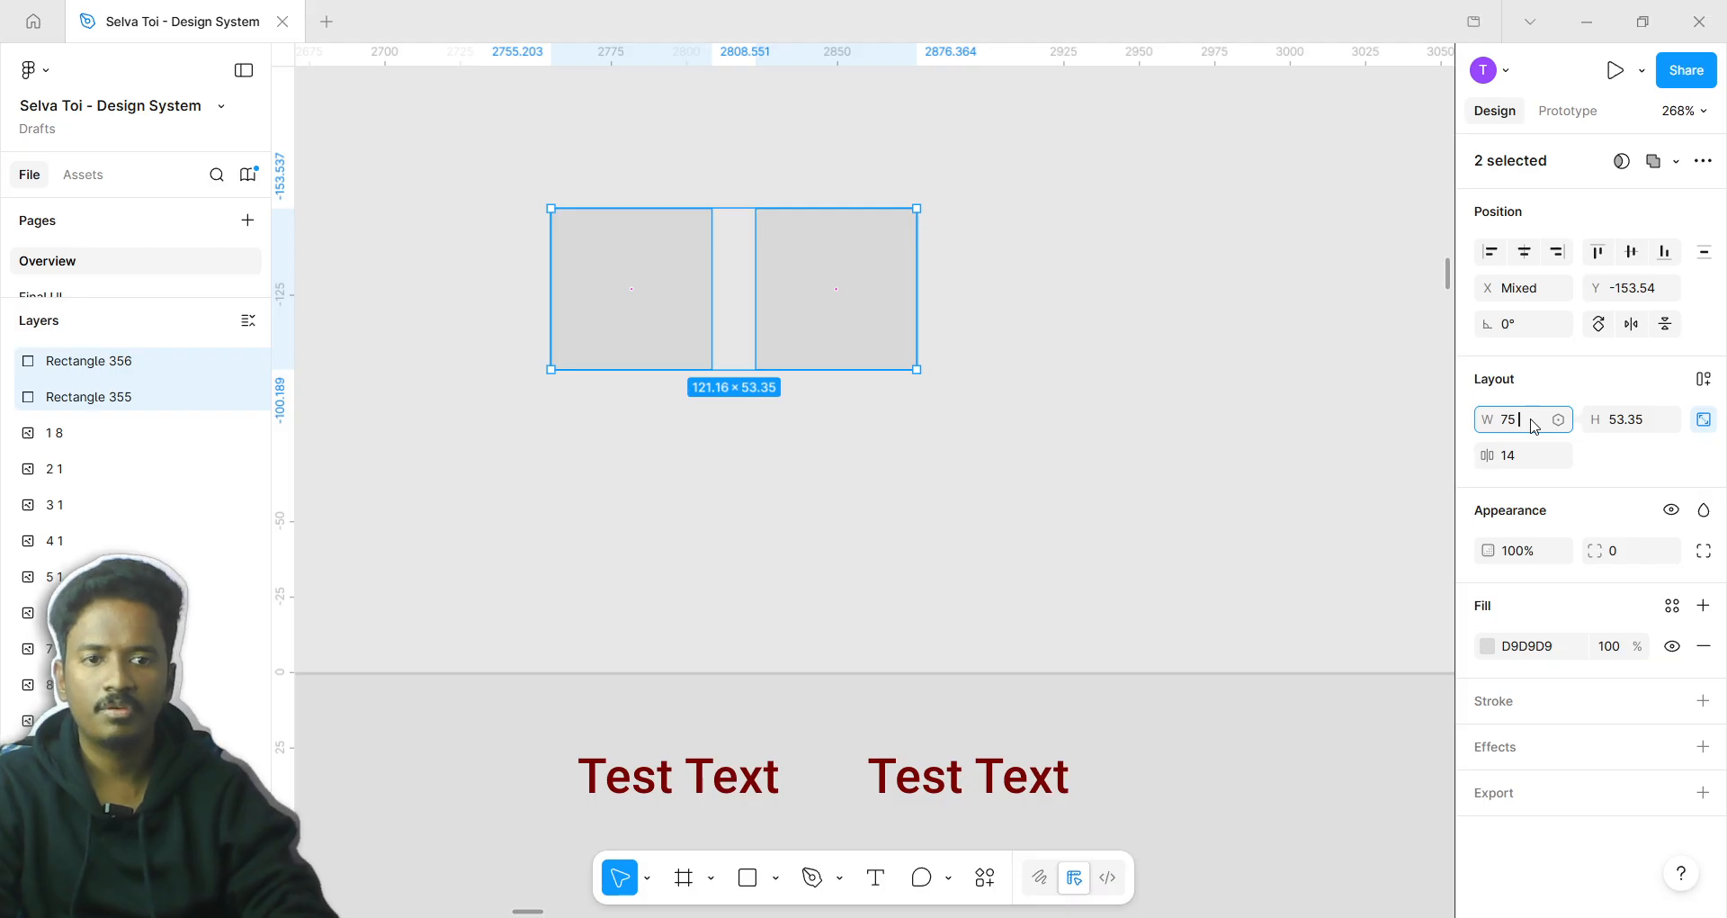
Select both squares and set their width to 75
left_click(1534, 425)
type("75")
key("Tab")
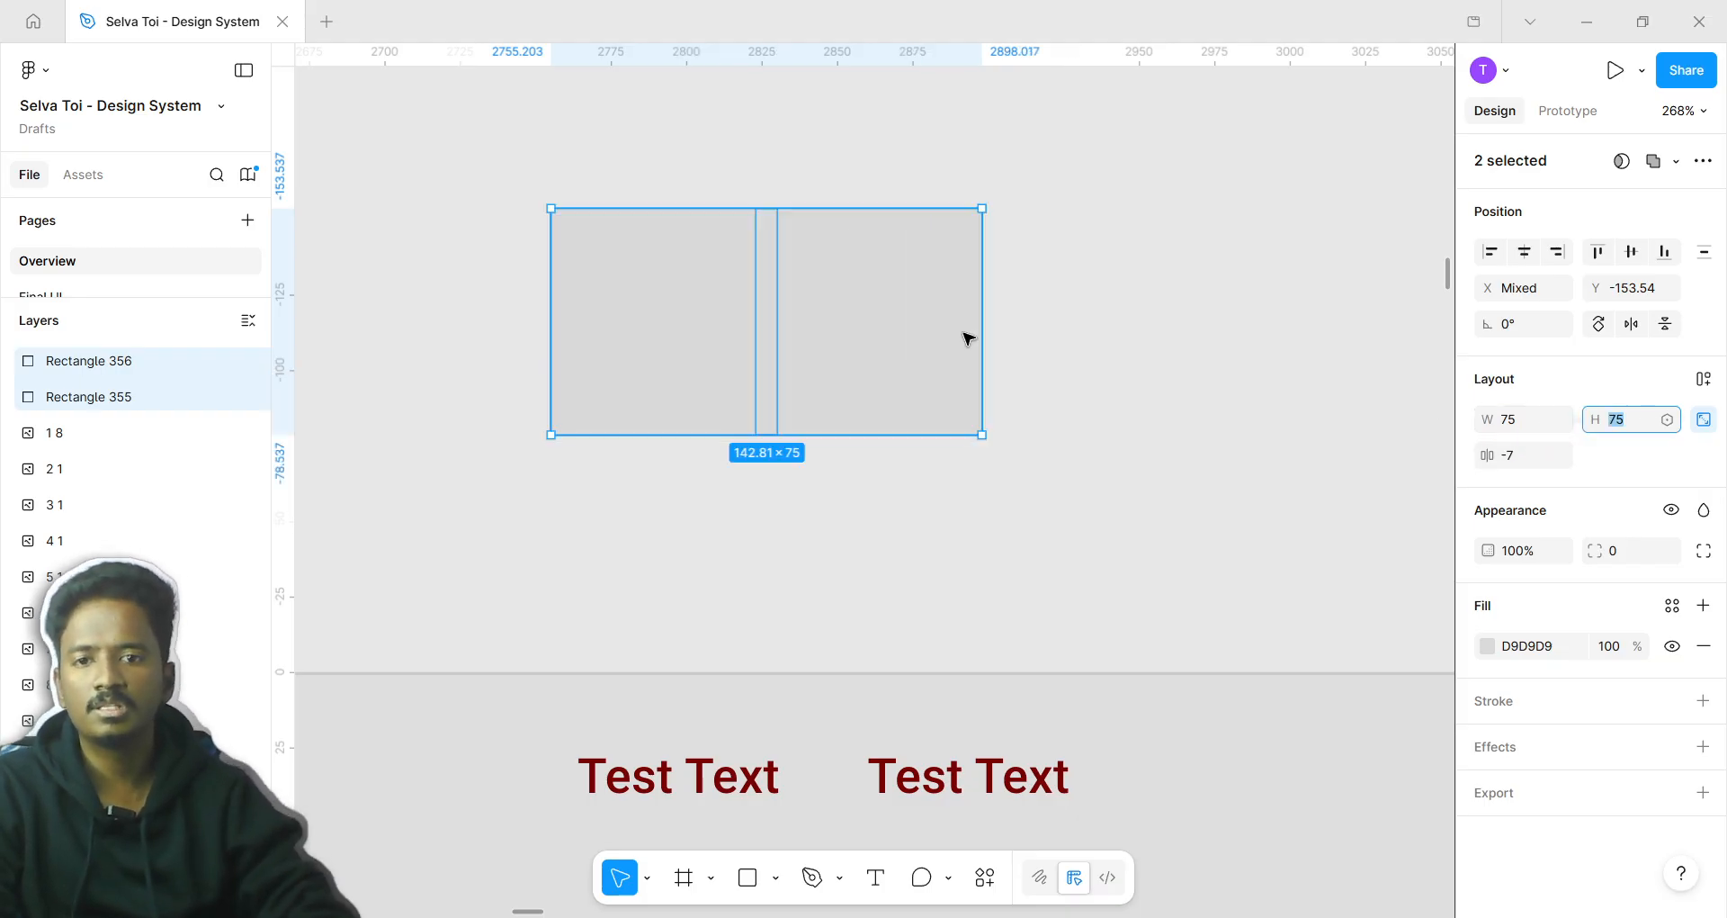
Move the duplicate square to the right, leaving a gap of about 16 between the two squares
scroll(963, 336, "up", 2)
left_click(924, 340)
mouse_move(925, 340)
left_mouse_down()
mouse_move(964, 366)
mouse_move(929, 337)
left_mouse_up()
key("ctrl+a")
key("Escape")
Go back to the slides and examine the Quick Action Icons (Top Right Row) example
scroll(1107, 494, "down", 10)
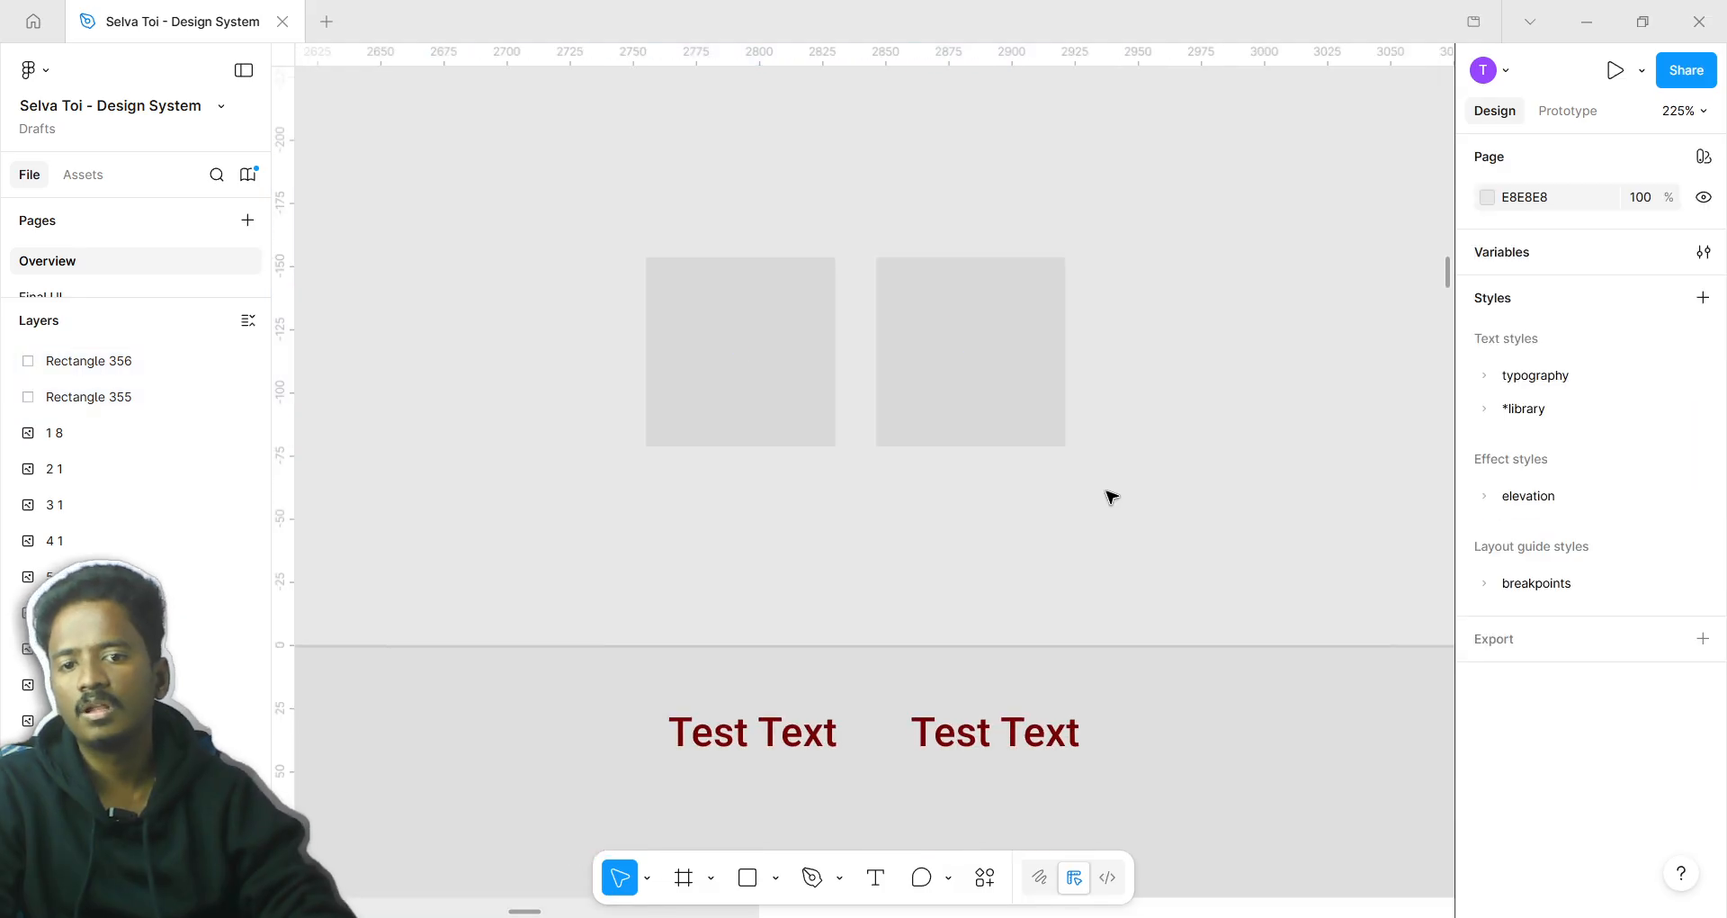
scroll(943, 385, "up", 6)
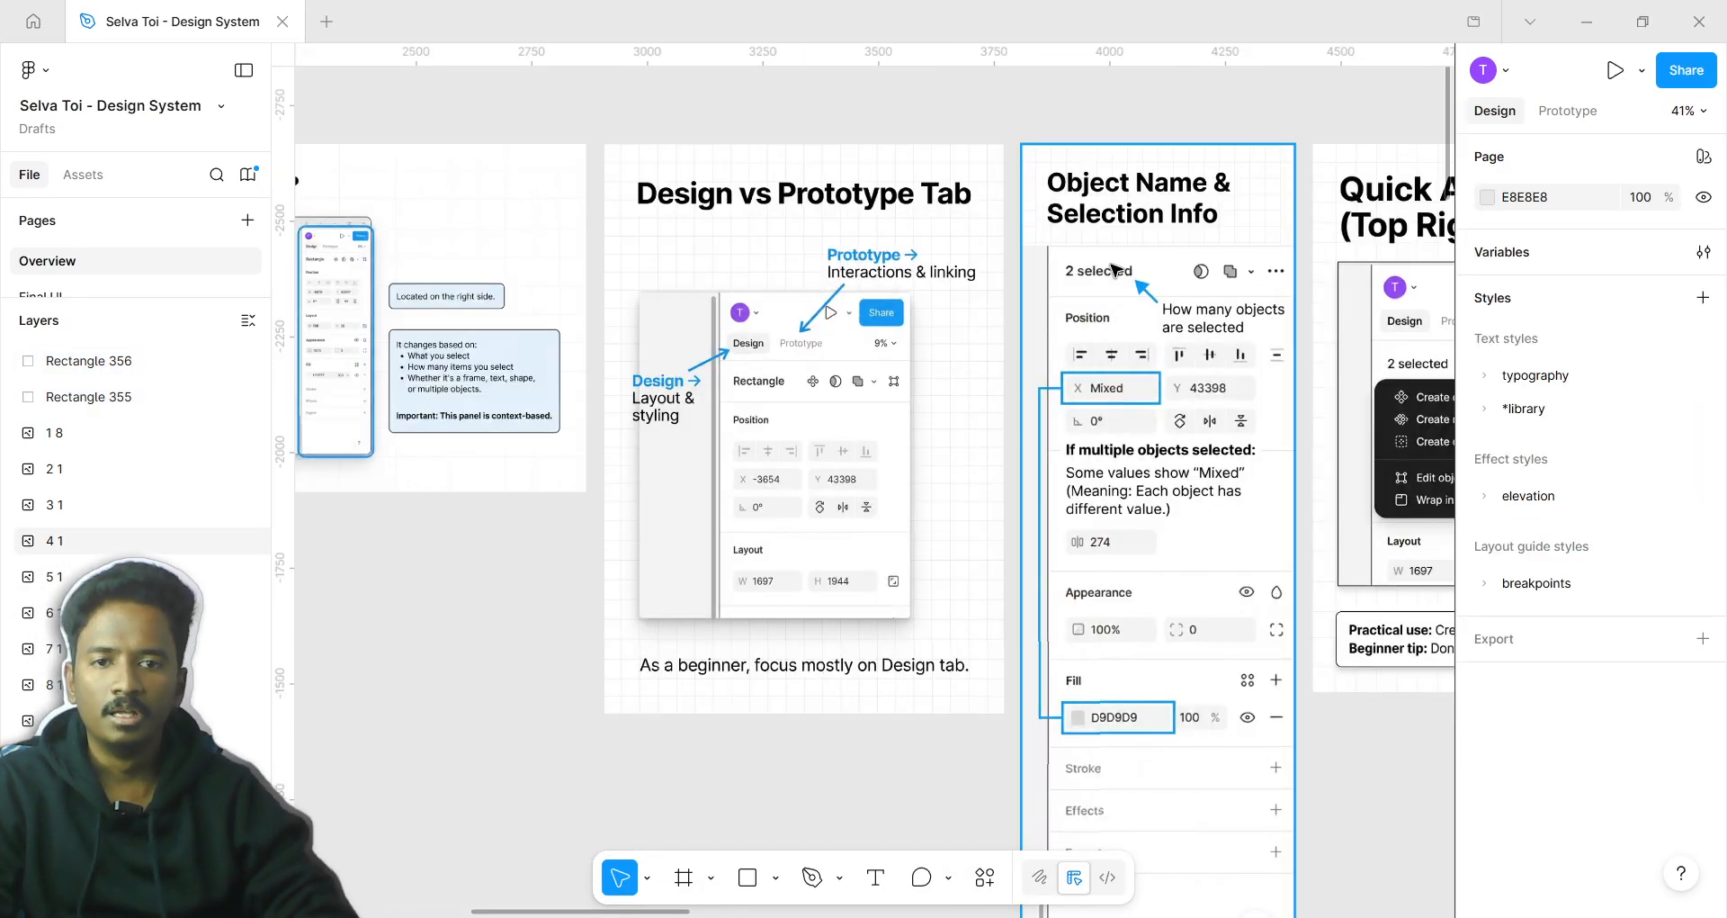
scroll(795, 281, "up", 3)
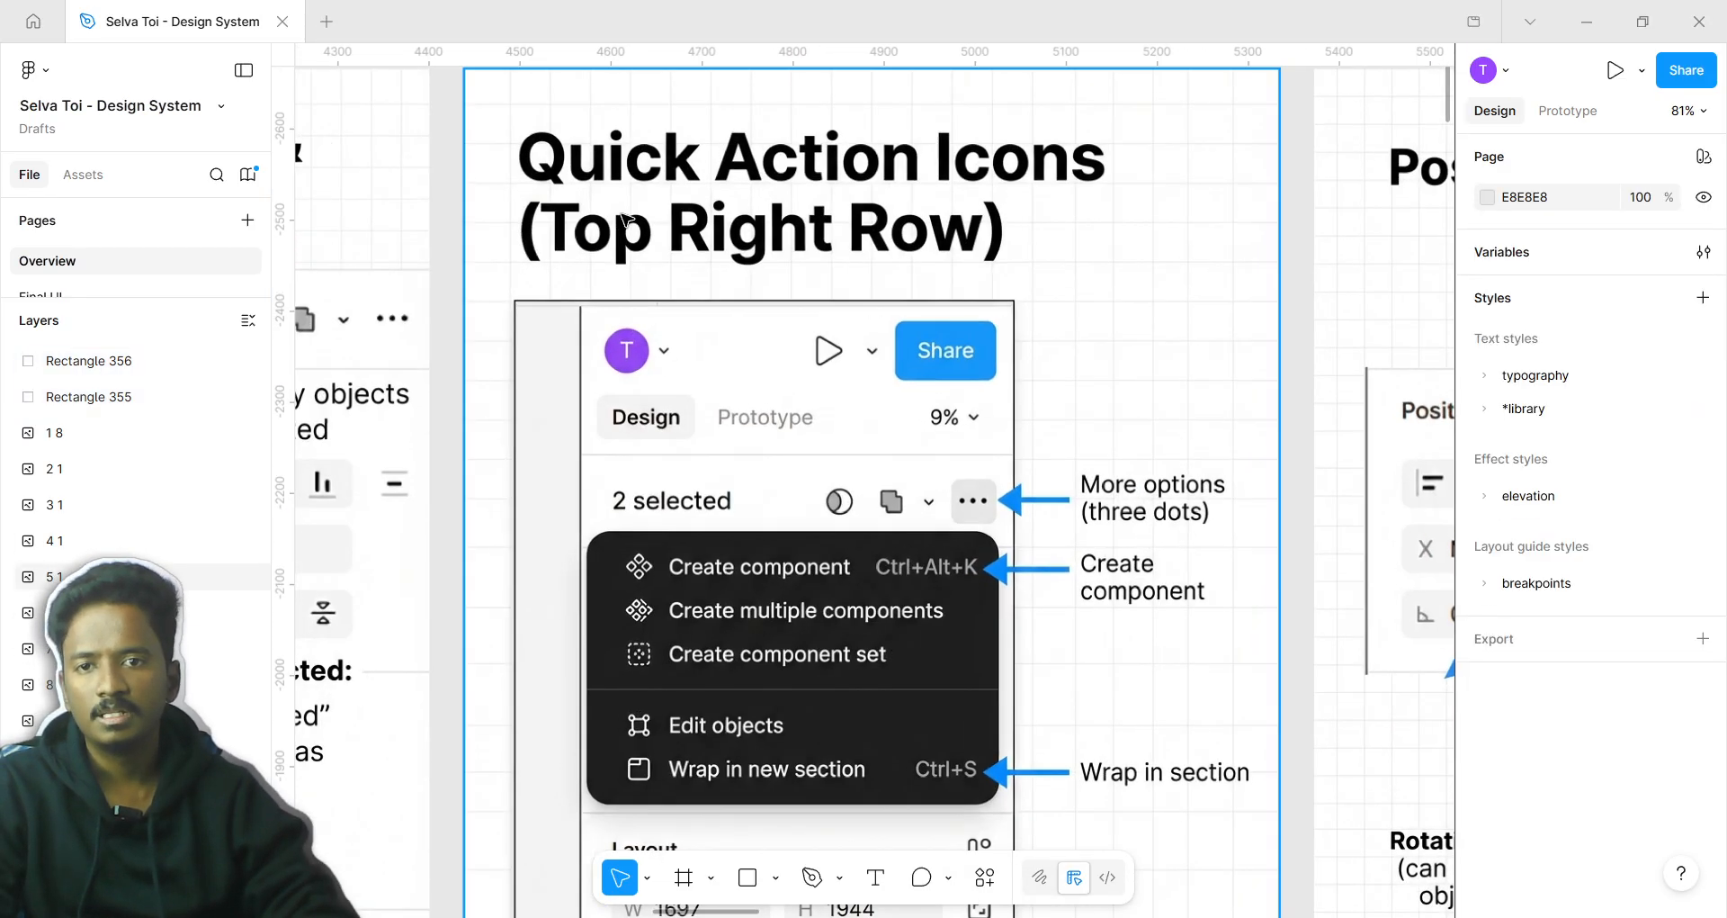
scroll(979, 459, "down", 5)
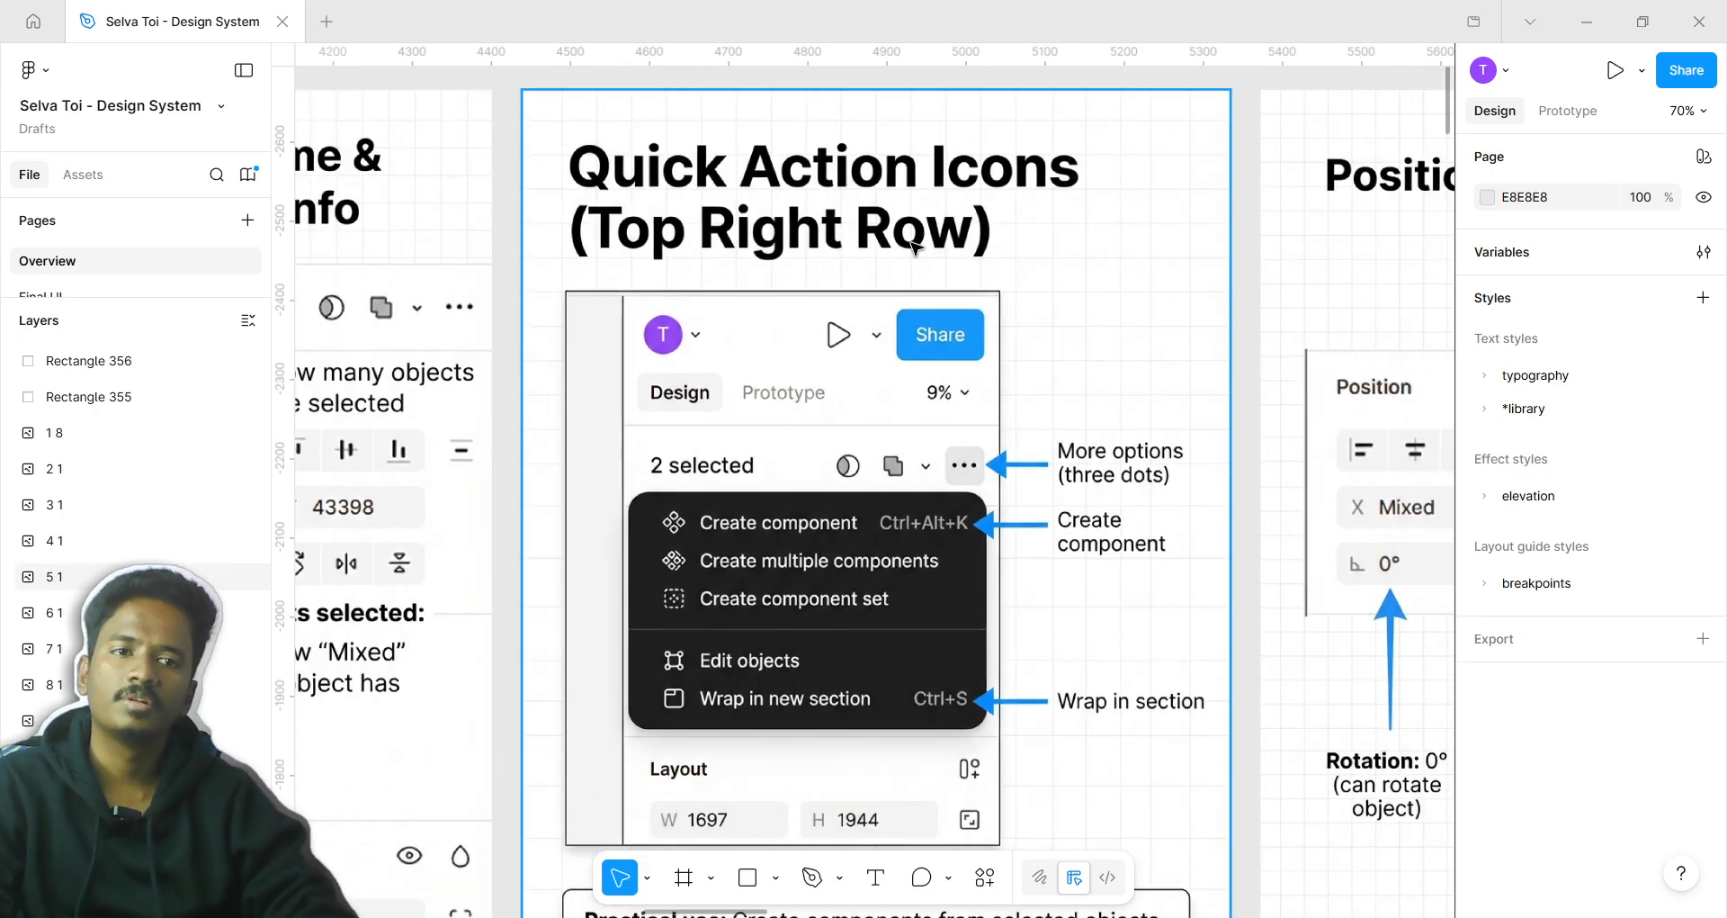
scroll(1038, 459, "down", 5)
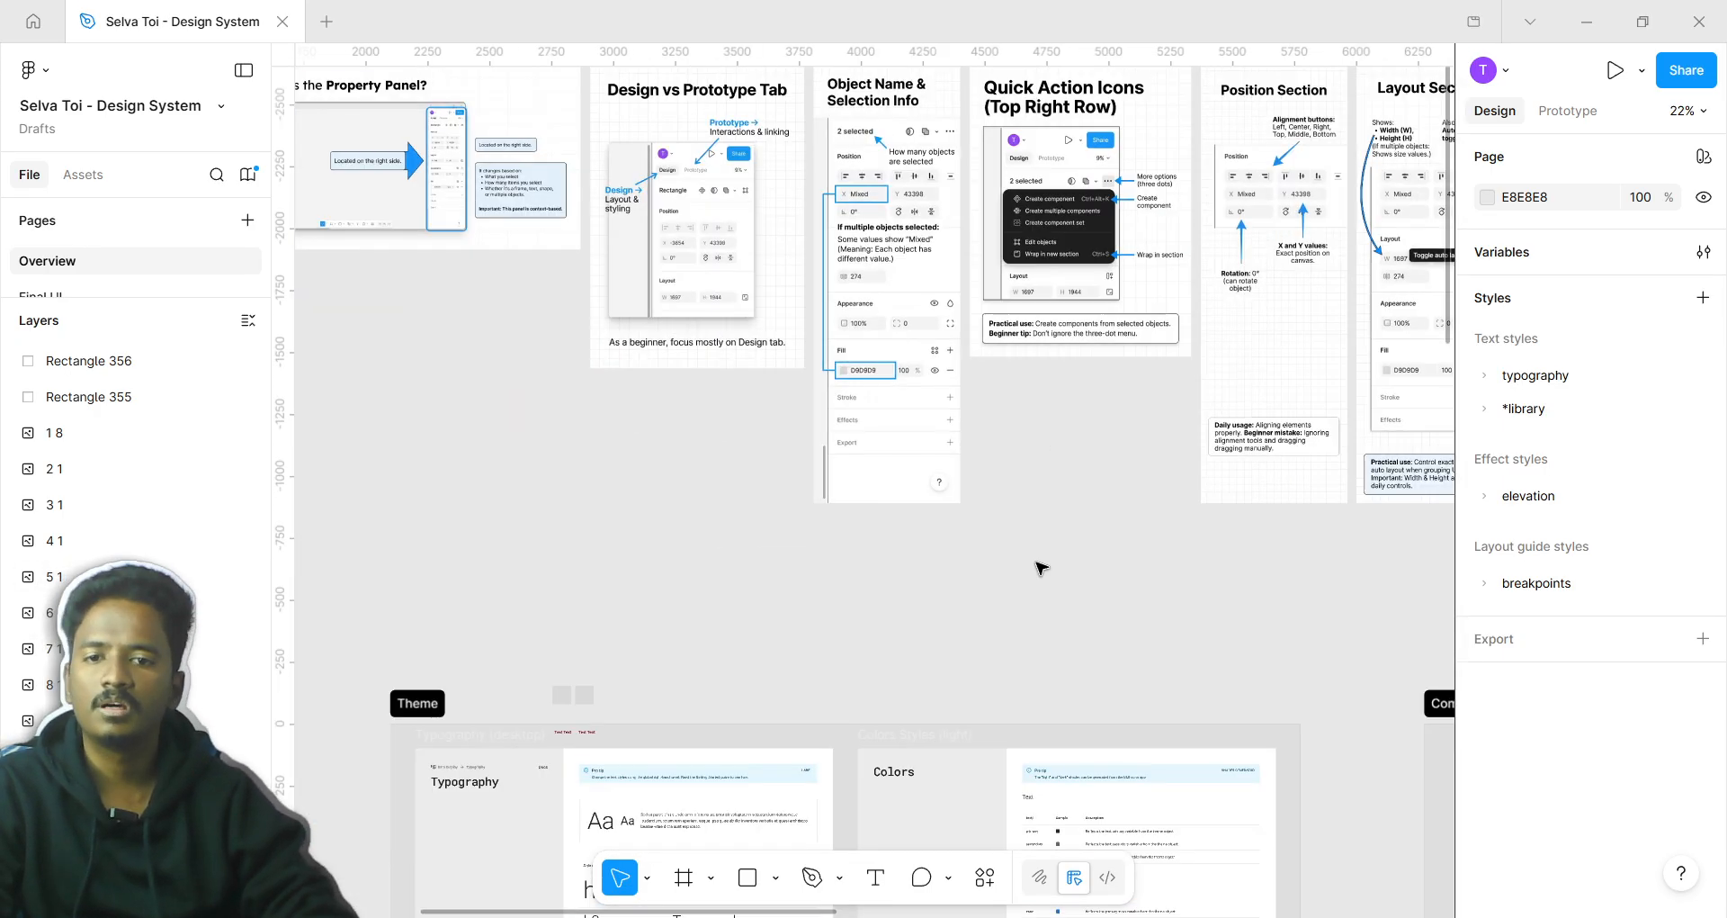
Select both squares and view the additional actions available for them, such as Create component and Wrap in new section
scroll(656, 512, "up", 4)
left_click(619, 556)
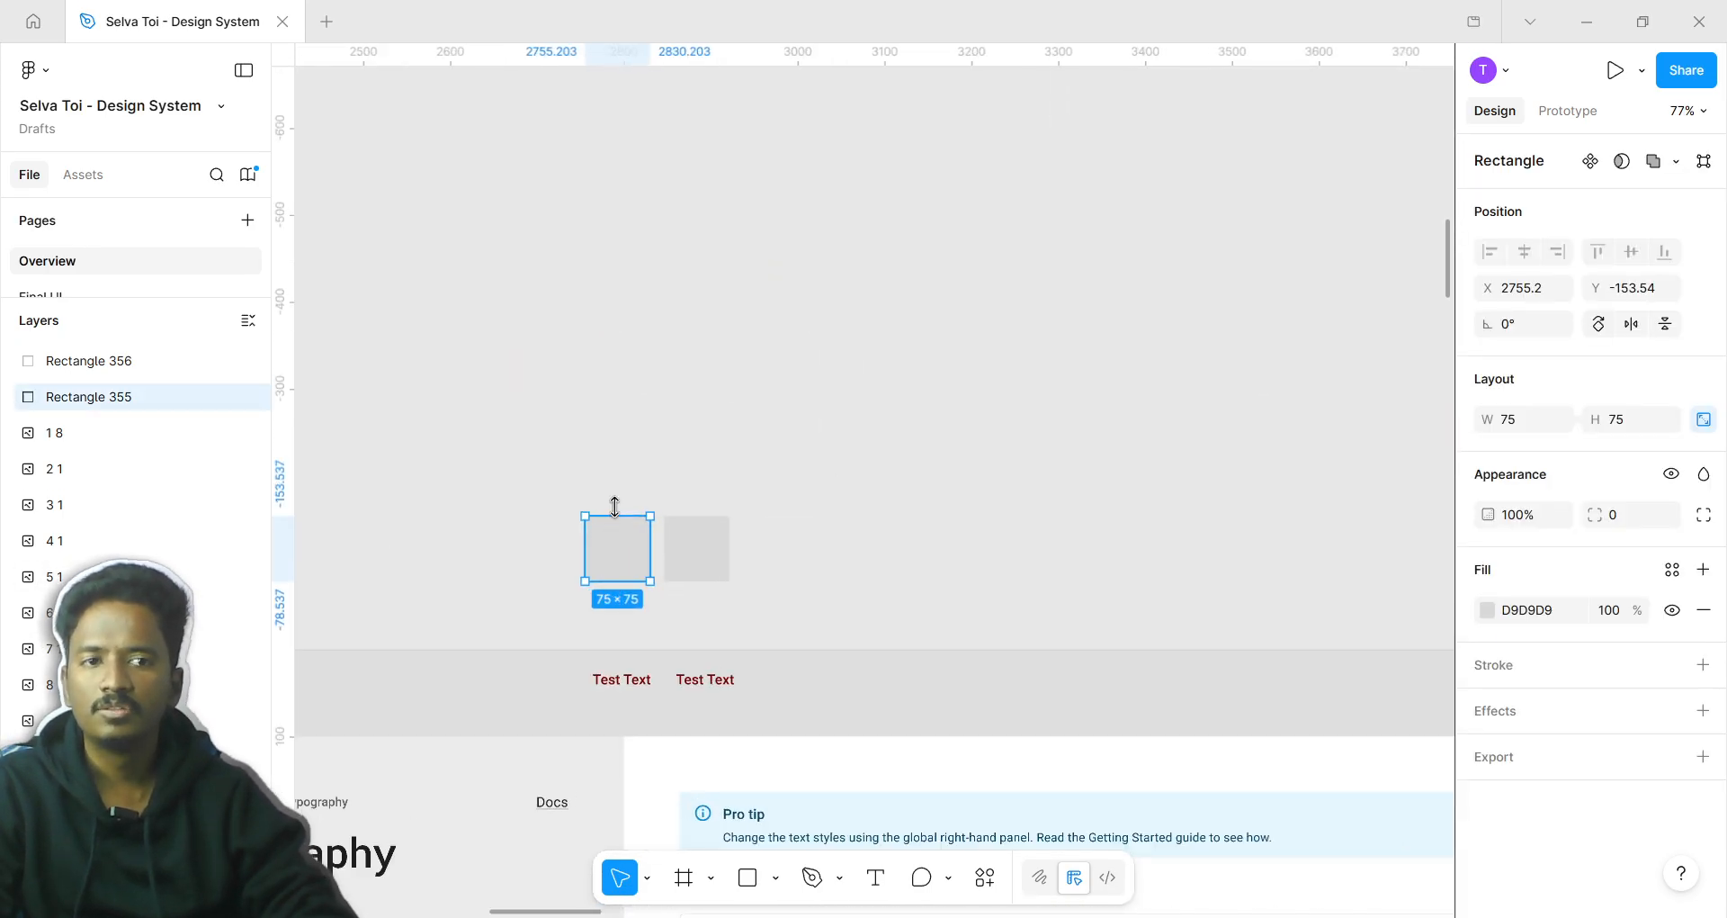
scroll(621, 509, "up", 4)
left_click(793, 533, "shift")
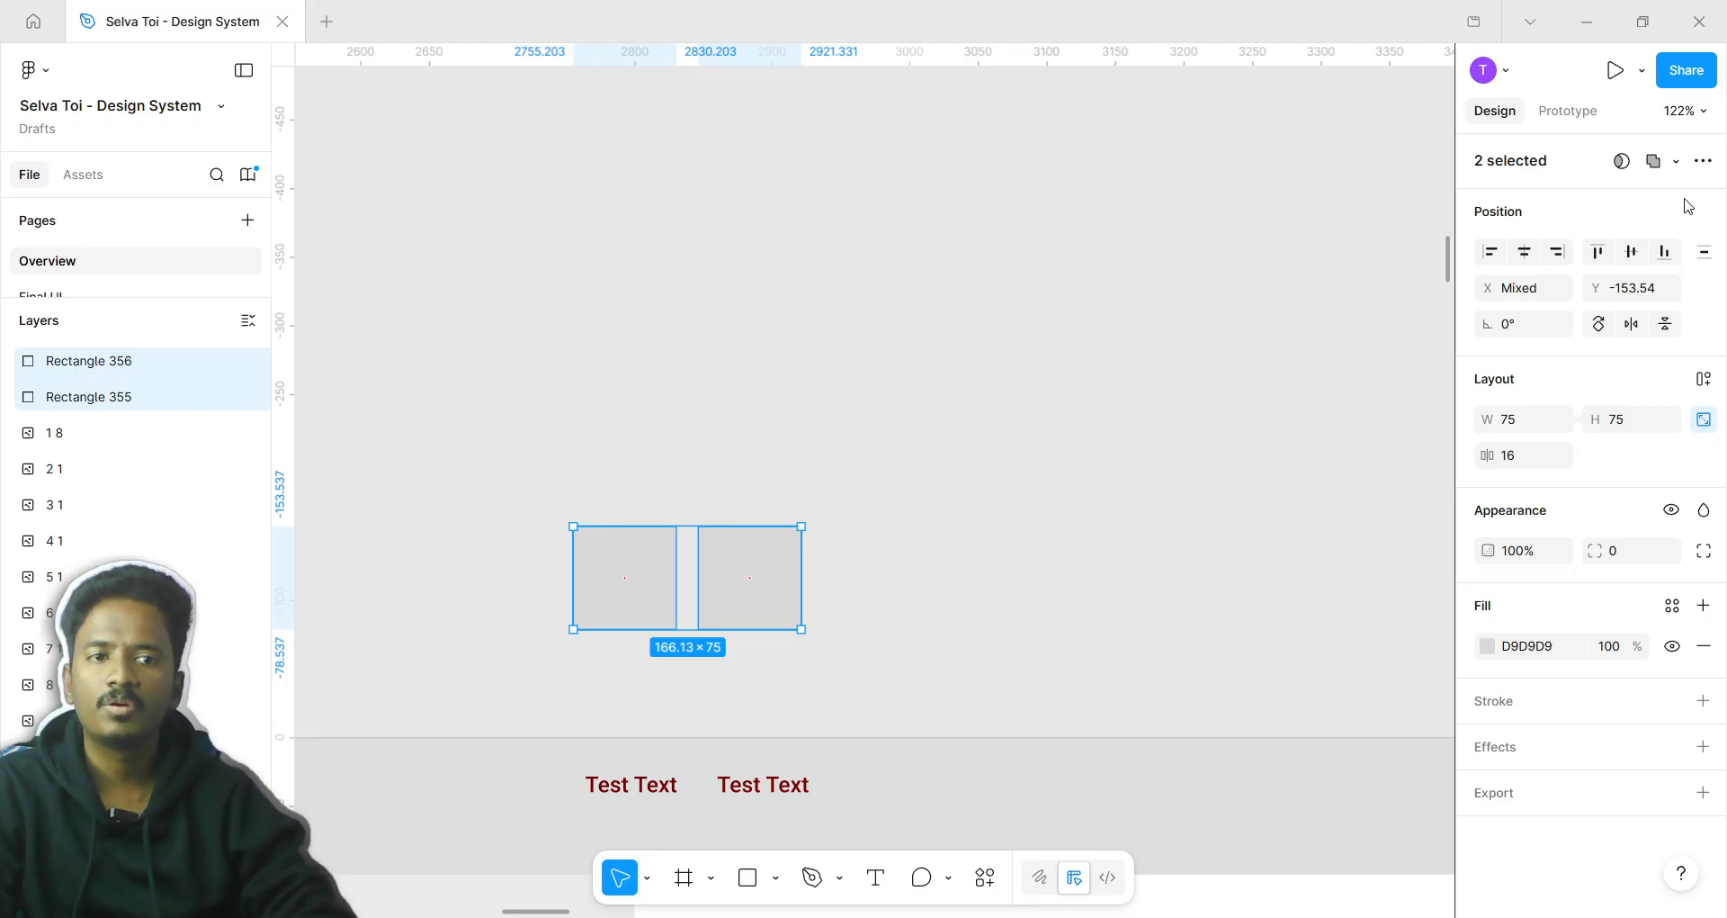
left_click(1704, 161)
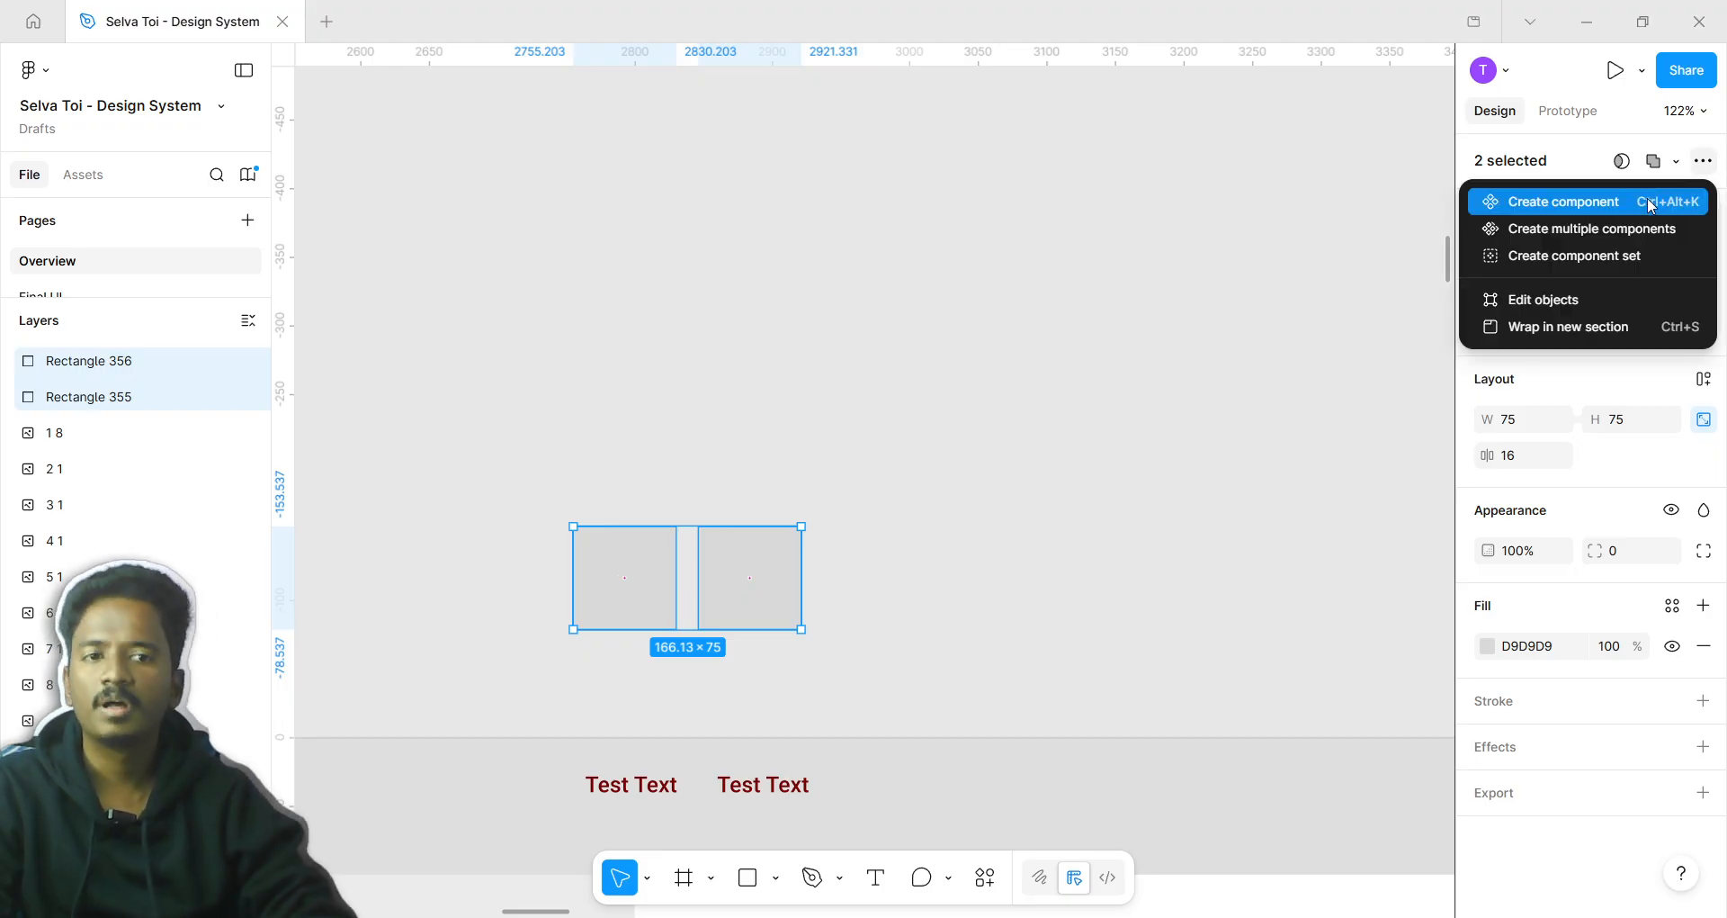
left_click(1615, 399)
Narrow the gap between the squares to about 10, then select both and view their boolean operations
scroll(659, 590, "up", 5)
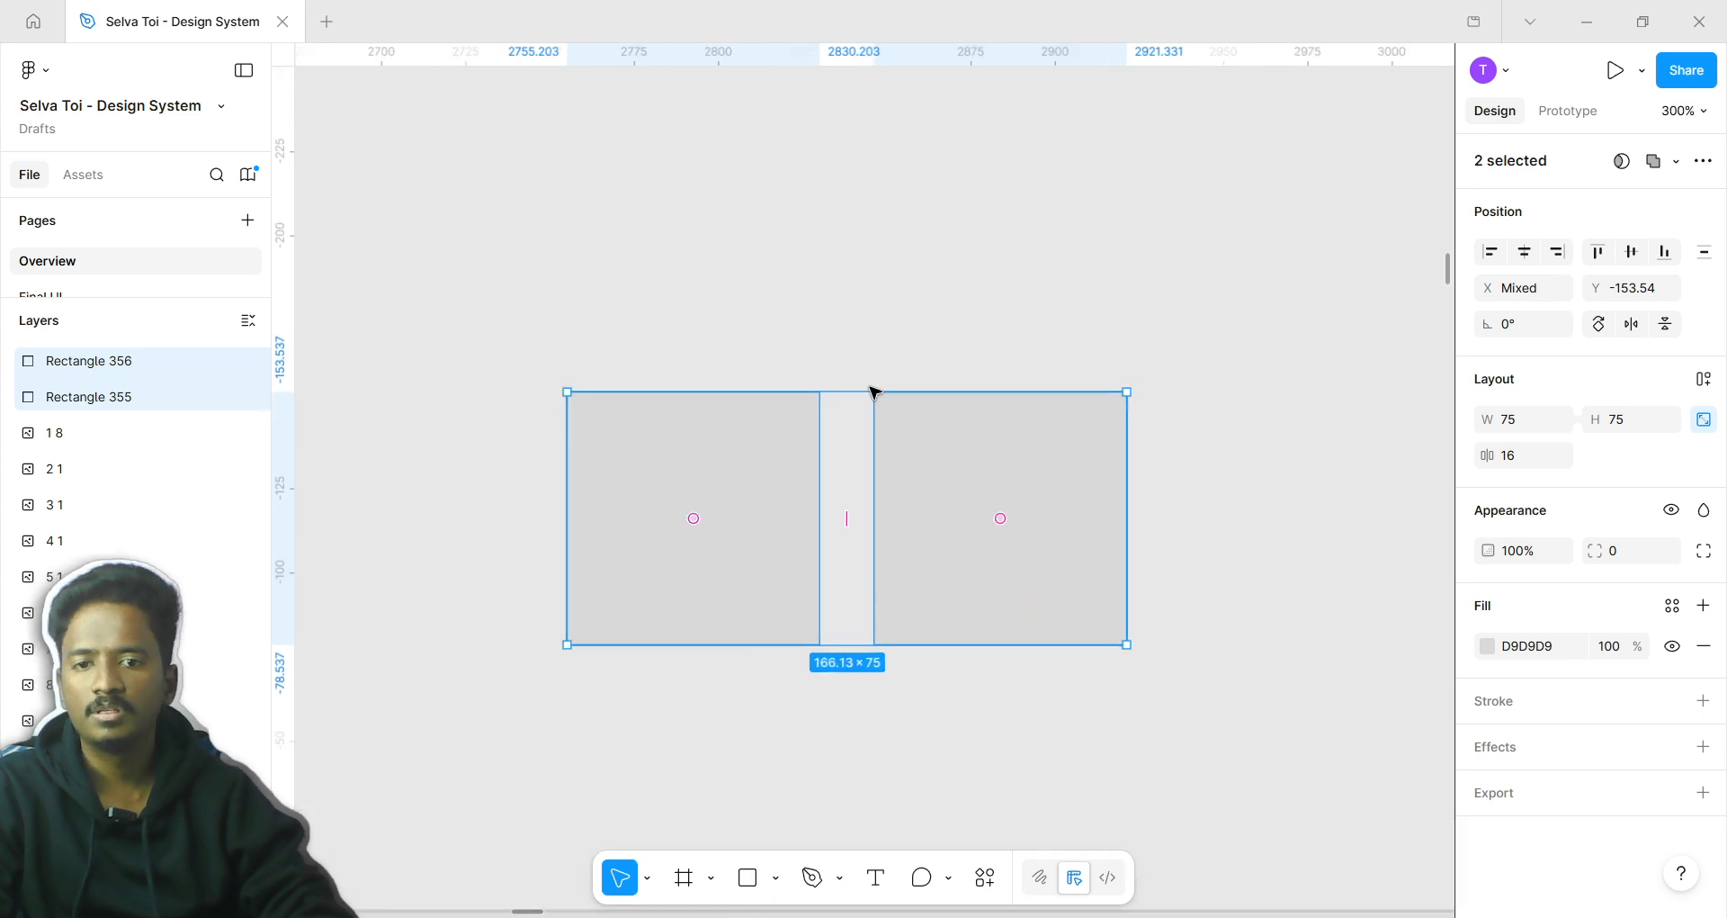
left_click(874, 342)
scroll(933, 432, "up", 3)
left_click_drag(940, 476, 929, 490)
left_click(754, 472, "shift")
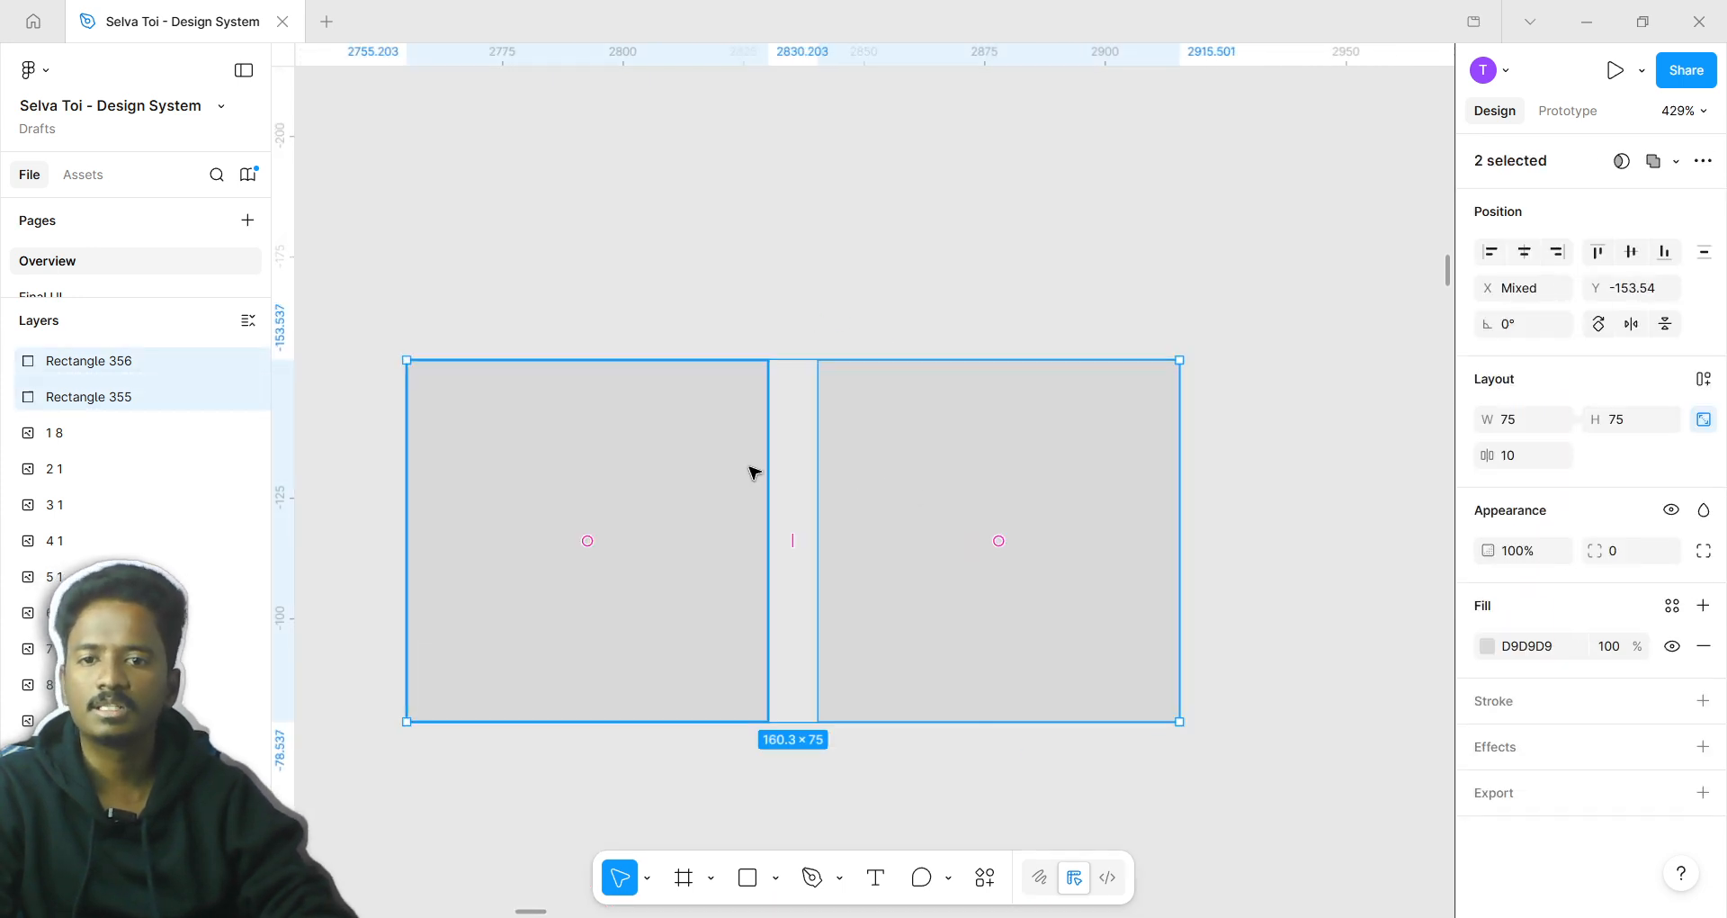
left_click(1676, 163)
key("Escape")
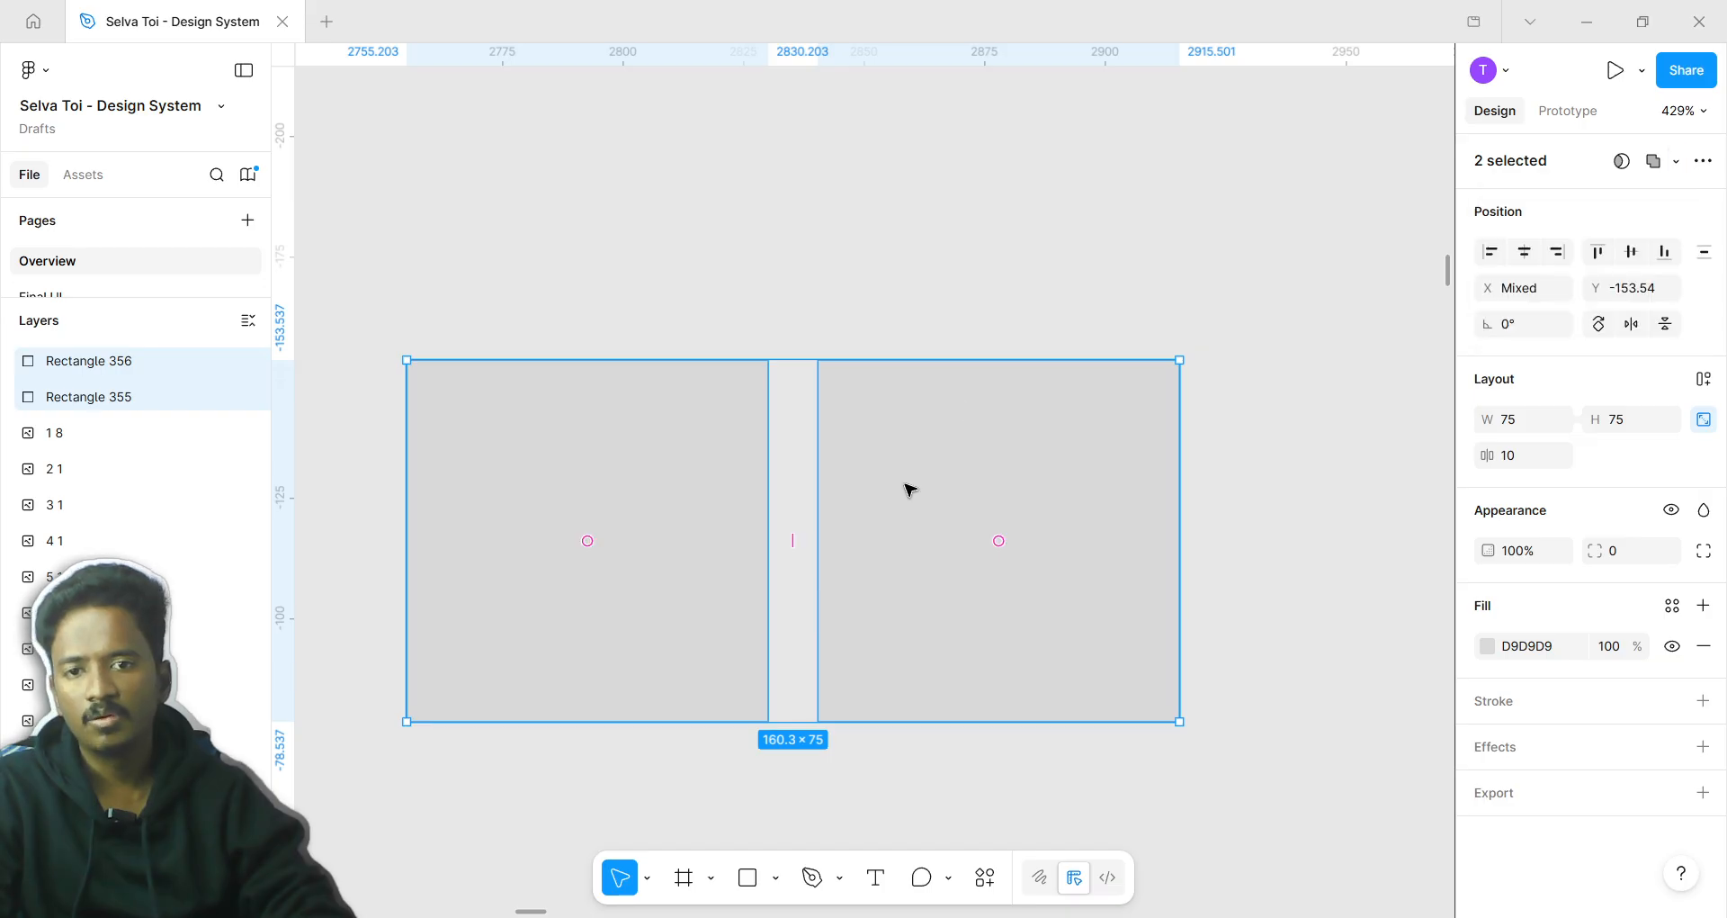
Move the second square so it overlaps the upper-right part of the first one, and select both
key("Escape")
left_click(1026, 505)
left_click_drag(1026, 505, 736, 463)
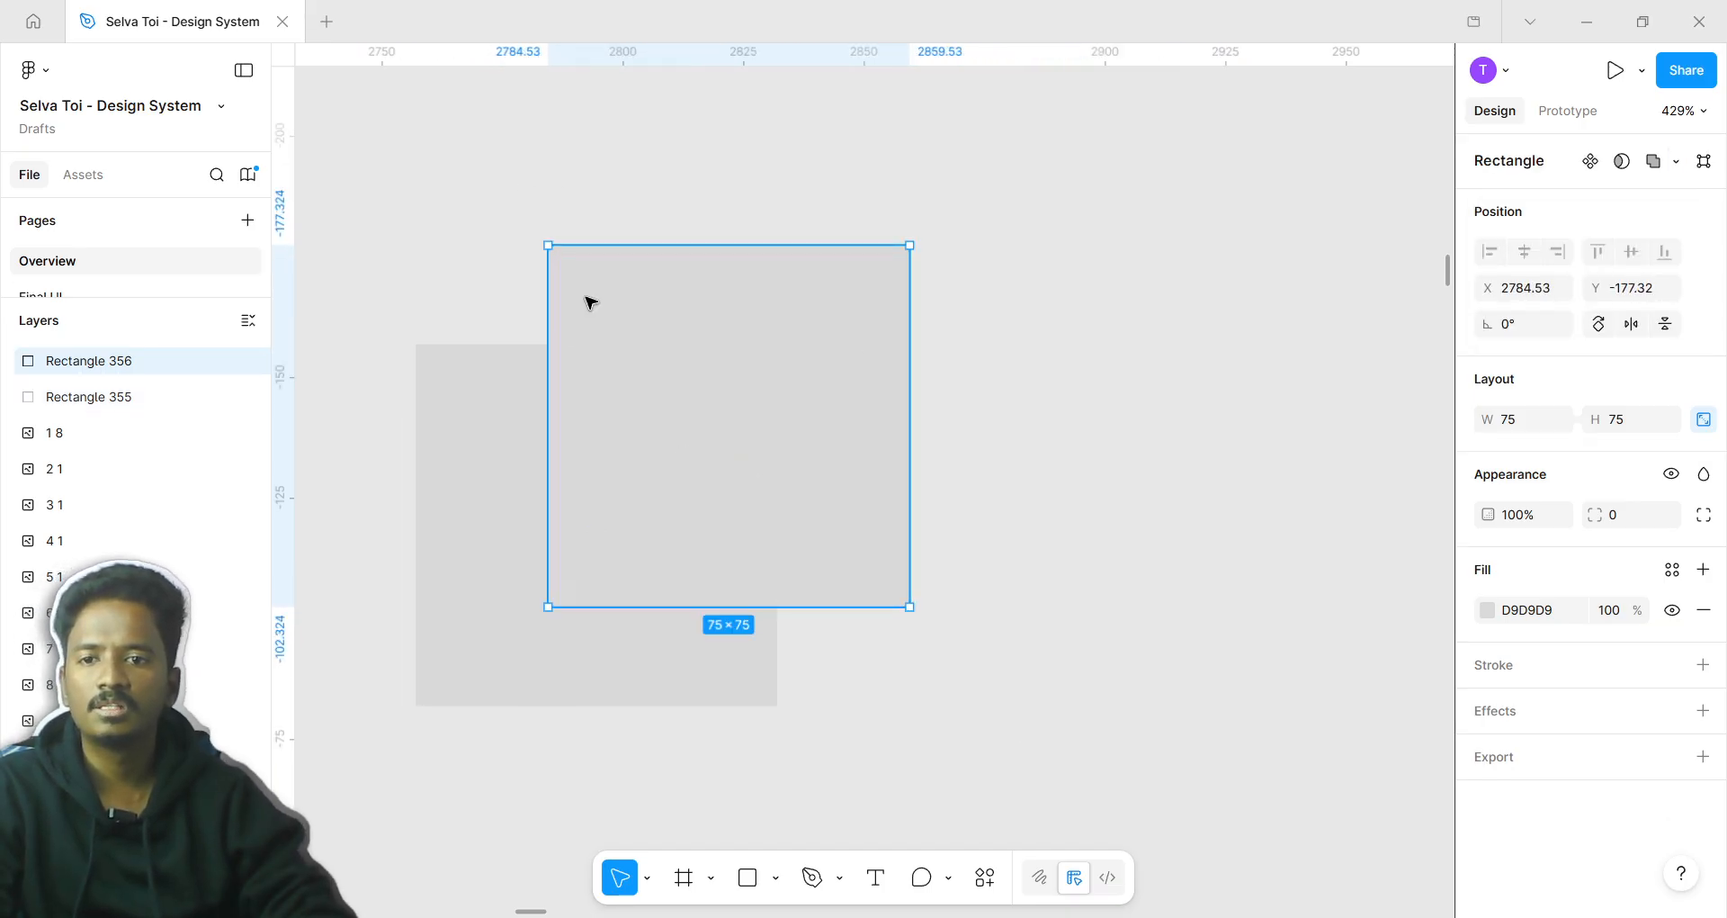
left_click(486, 405, "shift")
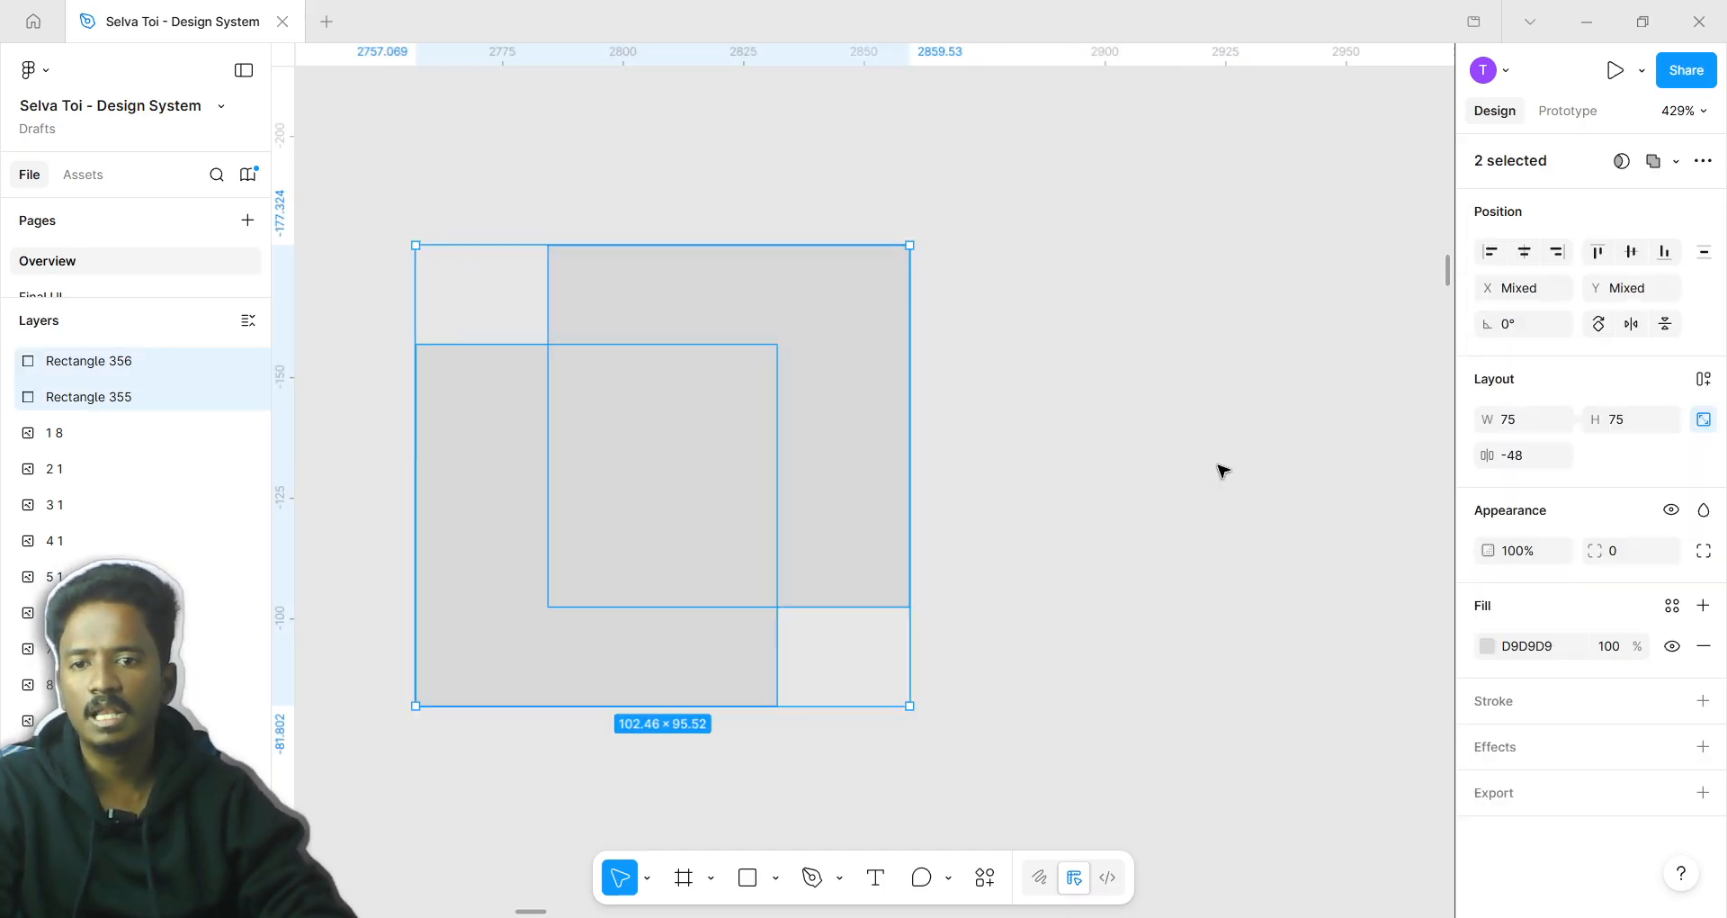
Combine the two overlapping squares with Union and try moving the combined shape and selecting a square inside it
left_click(1662, 168)
left_click_drag(644, 440, 871, 418)
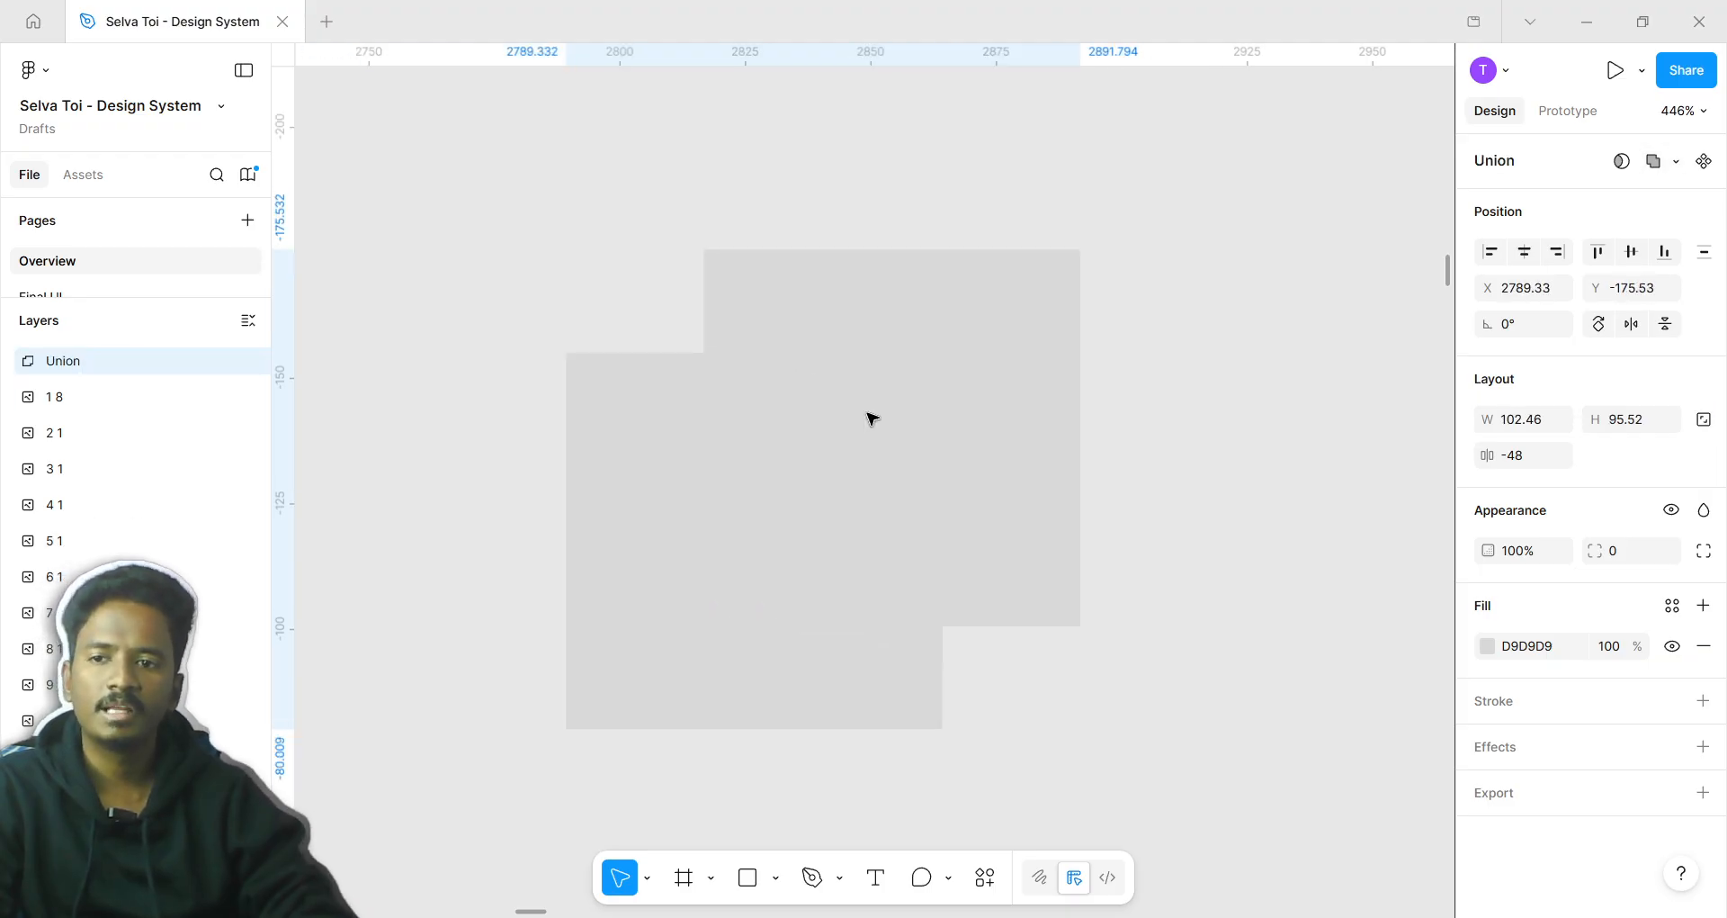
double_click(980, 430)
left_click(1264, 433)
Undo the move and the Union so the squares are separate layers again
key("ctrl+z")
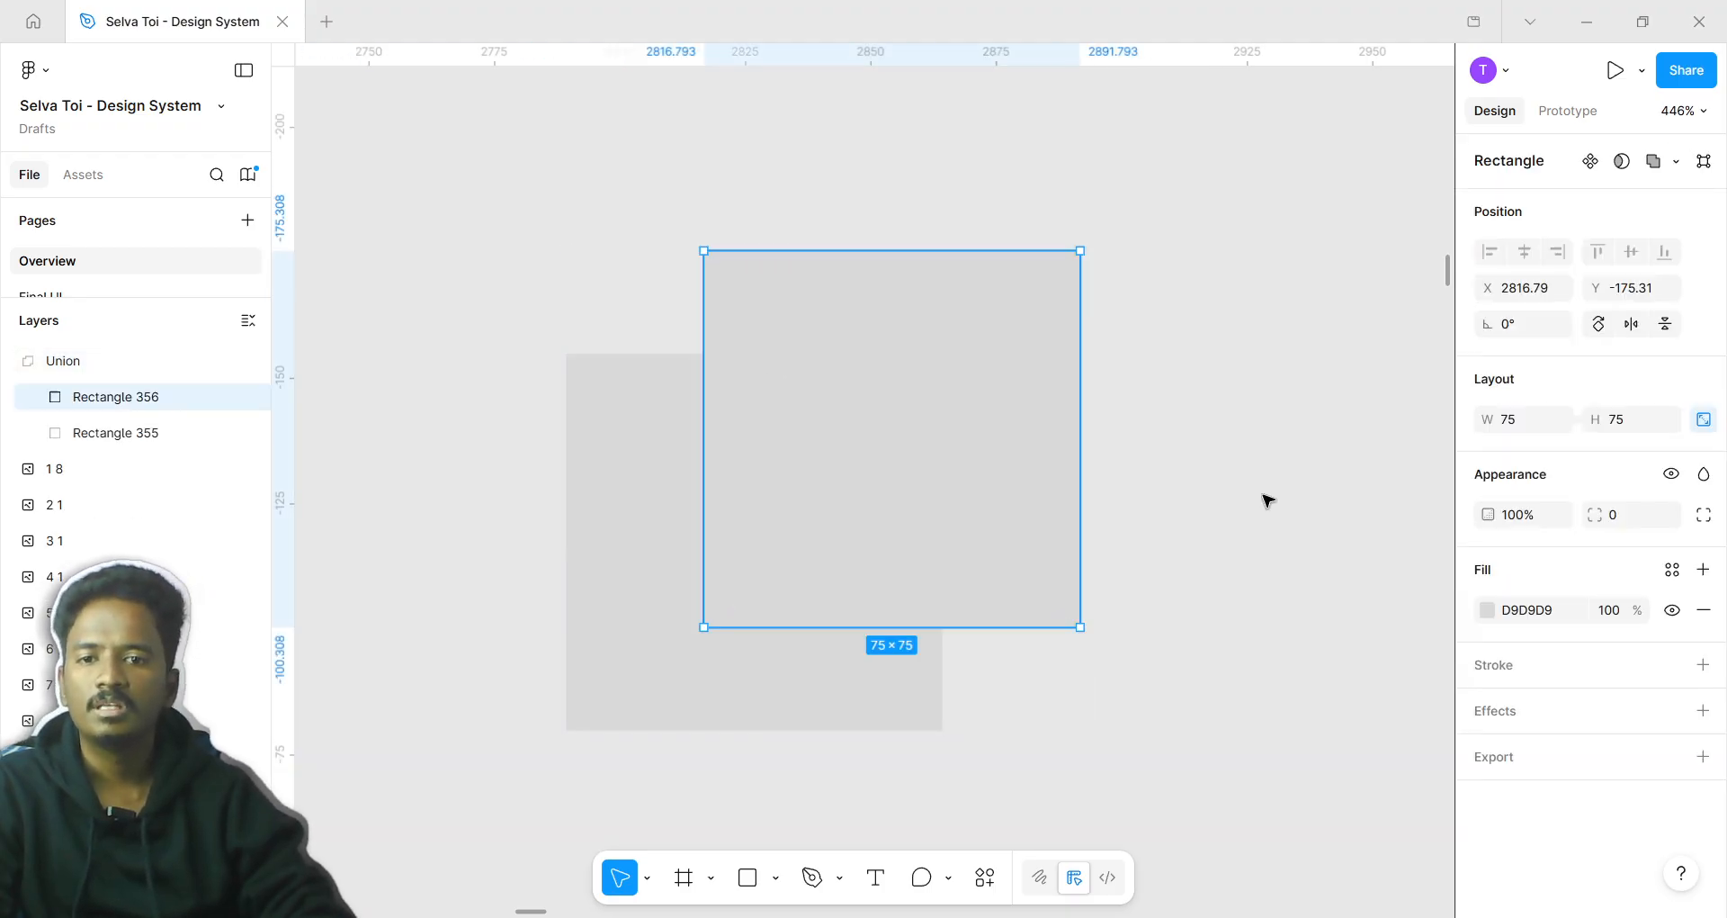
key("Escape")
key("ctrl+z")
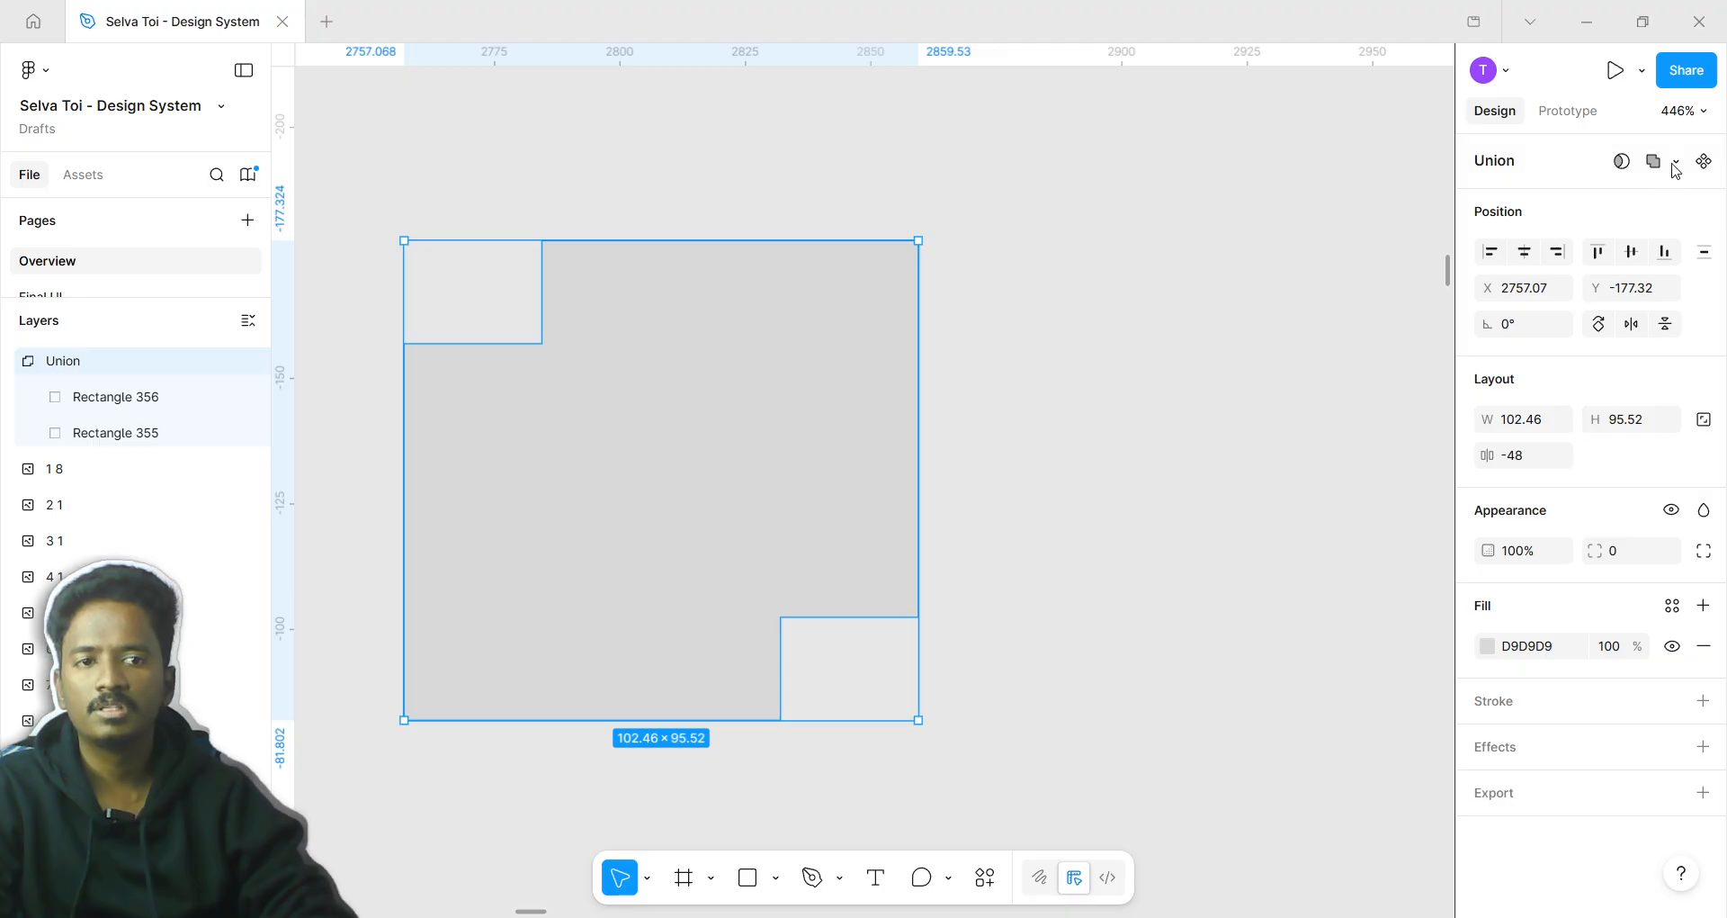
key("ctrl+z")
Try the Intersect operation on the two overlapping squares, then undo it and clear the selection
left_click(1674, 164)
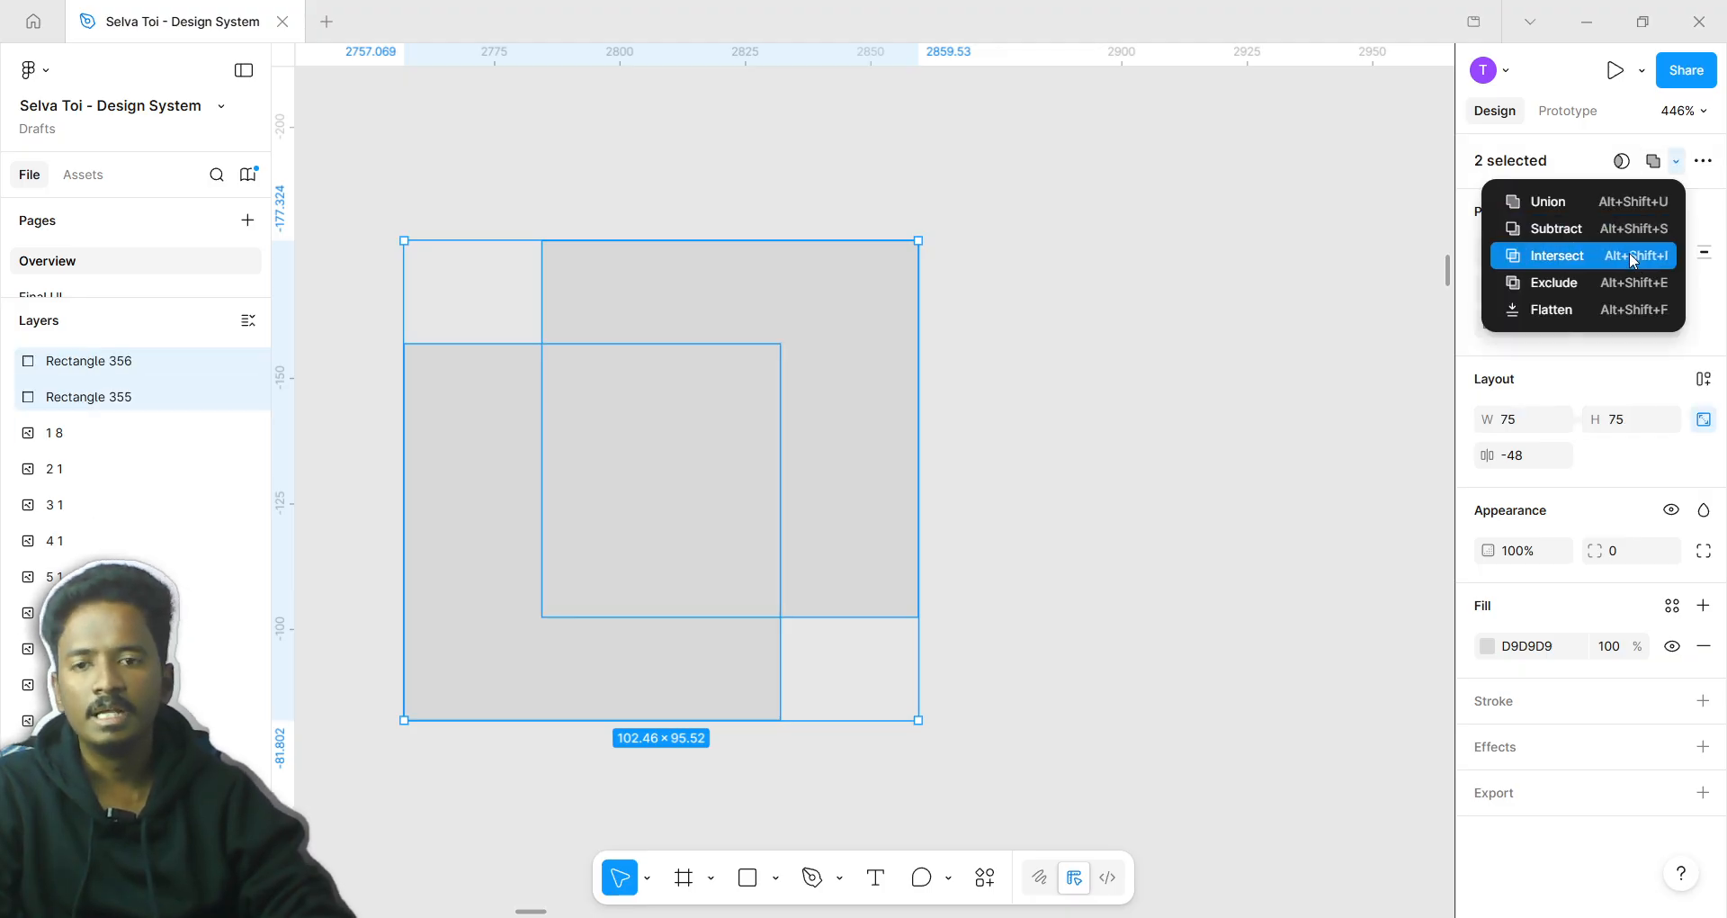
left_click(1631, 256)
scroll(684, 584, "up", 1)
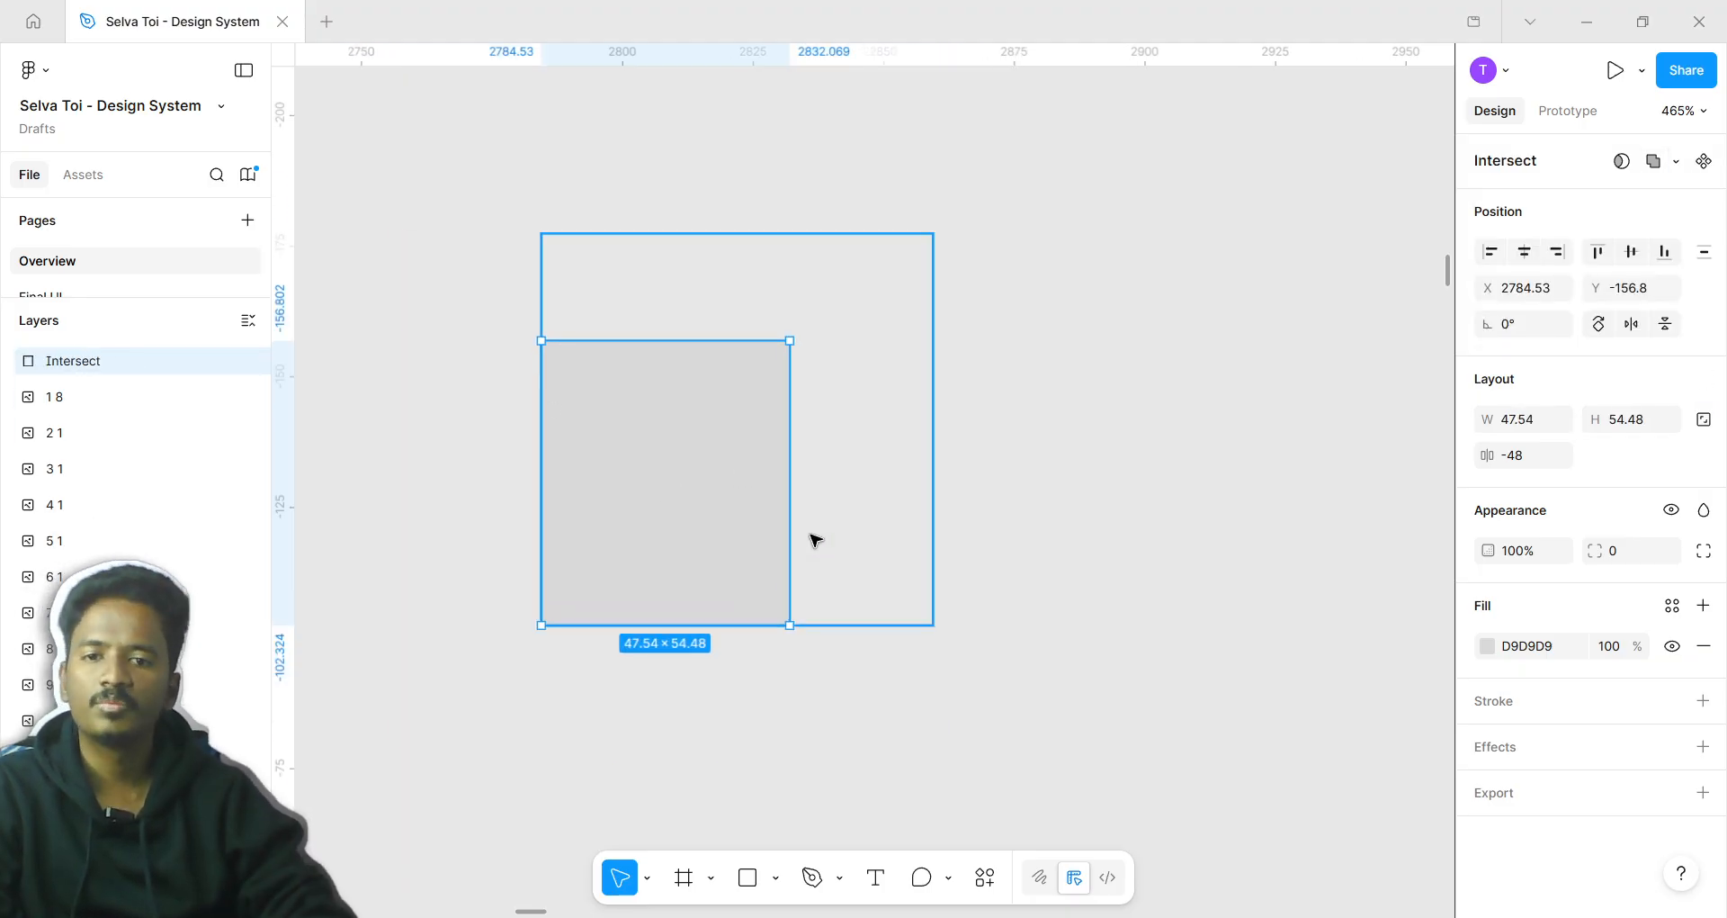
key("ctrl+z")
left_click(1034, 490)
Select both overlapping squares and move them together farther up and to the right above the Theme frame
scroll(1034, 486, "down", 5)
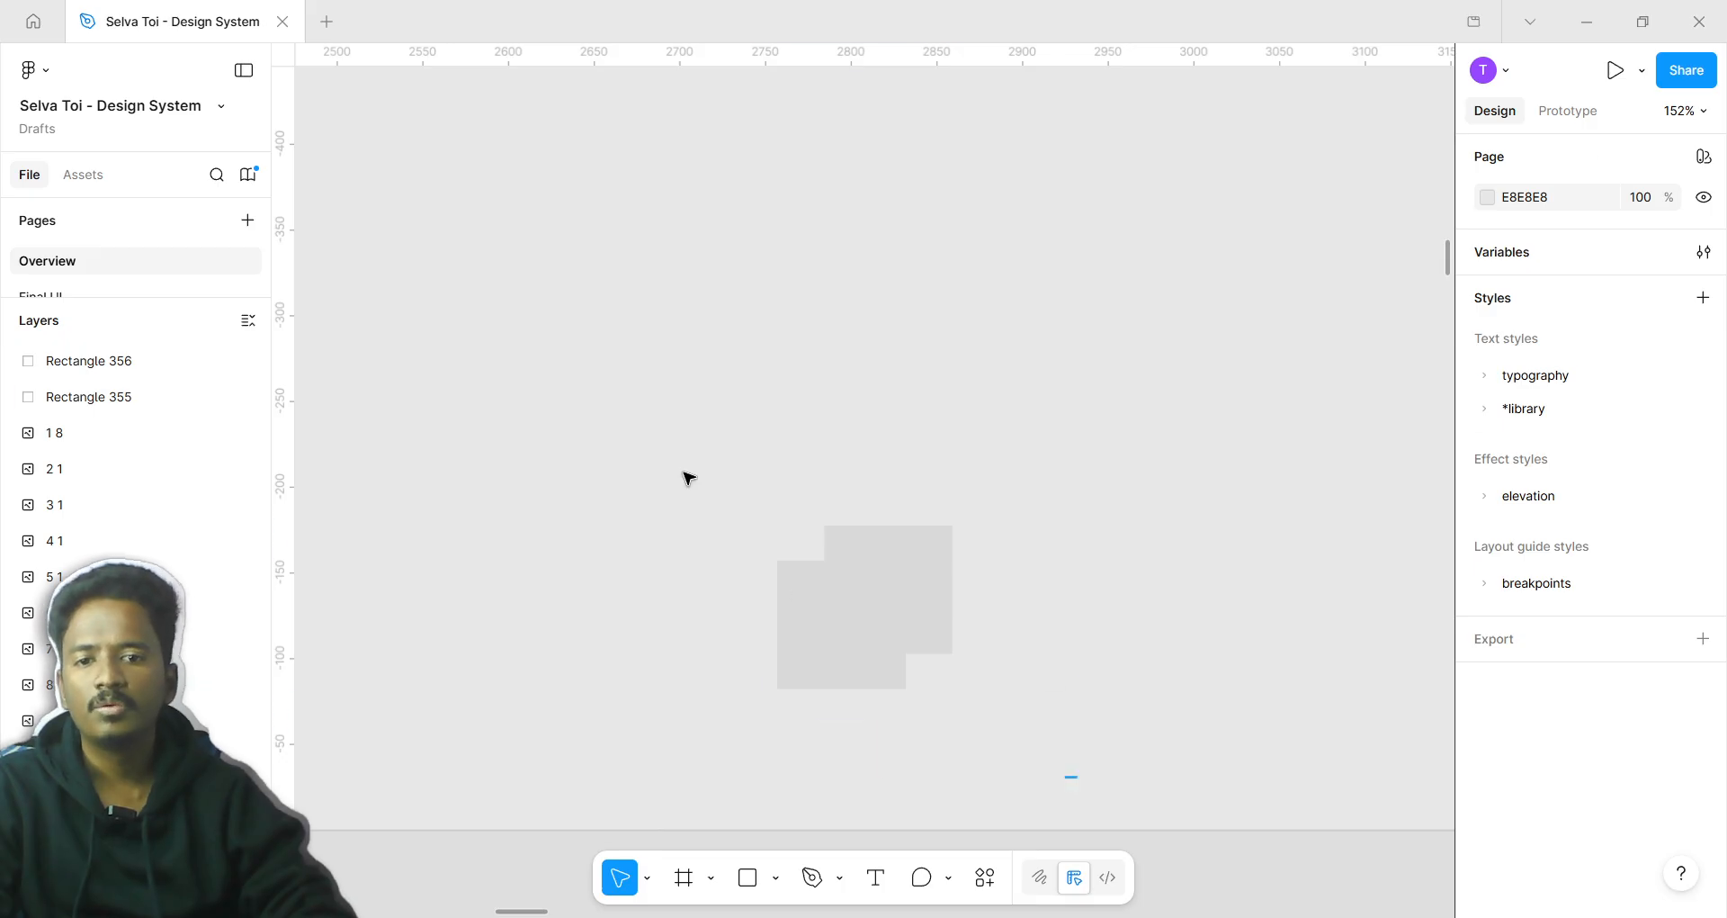
left_click_drag(689, 477, 1075, 775)
scroll(744, 490, "down", 5)
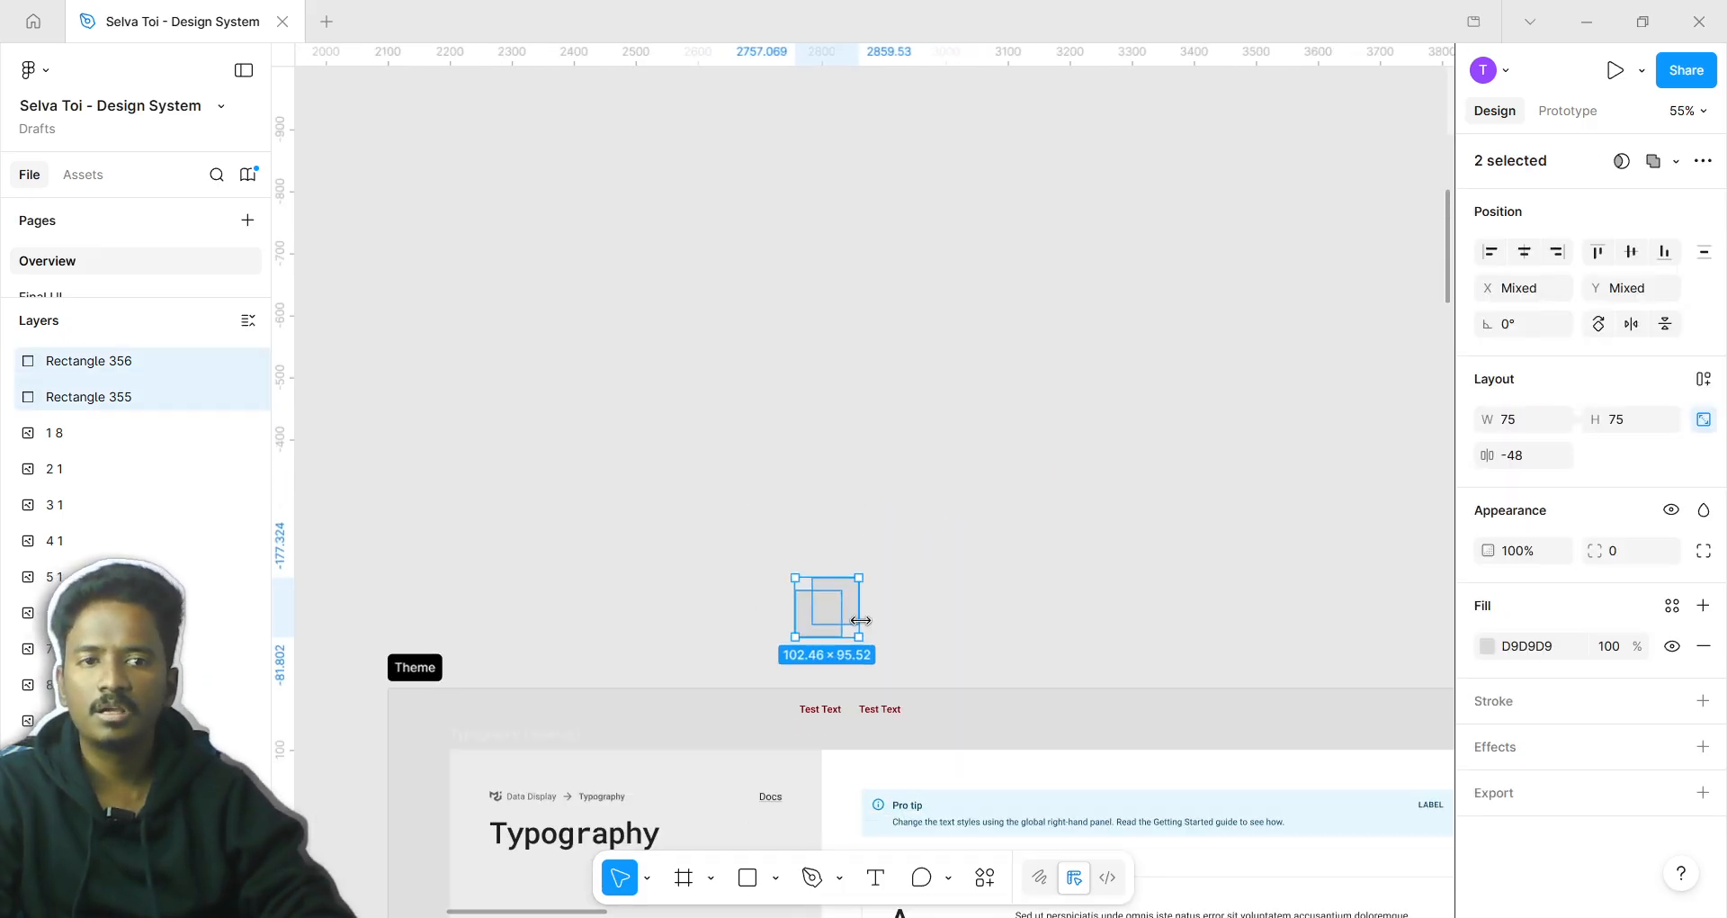
scroll(841, 624, "up", 1)
scroll(1066, 431, "up", 3)
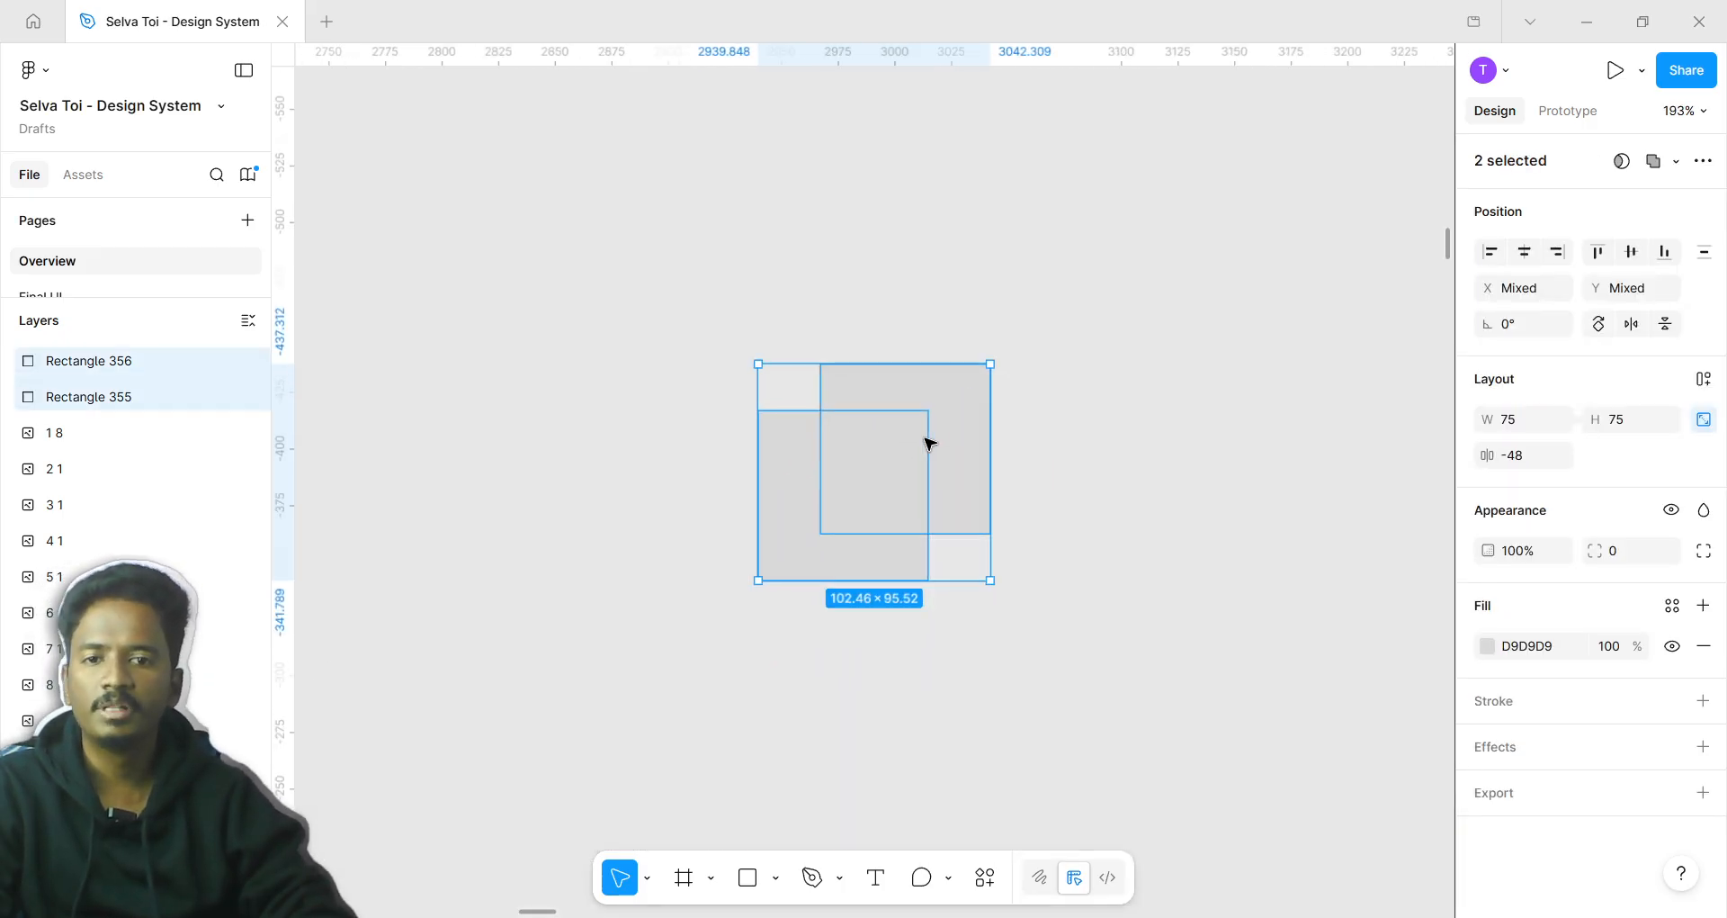
Return to the slides, passing Quick Action Icons, and examine the Position Section and Layout Section slides
scroll(1238, 308, "down", 4)
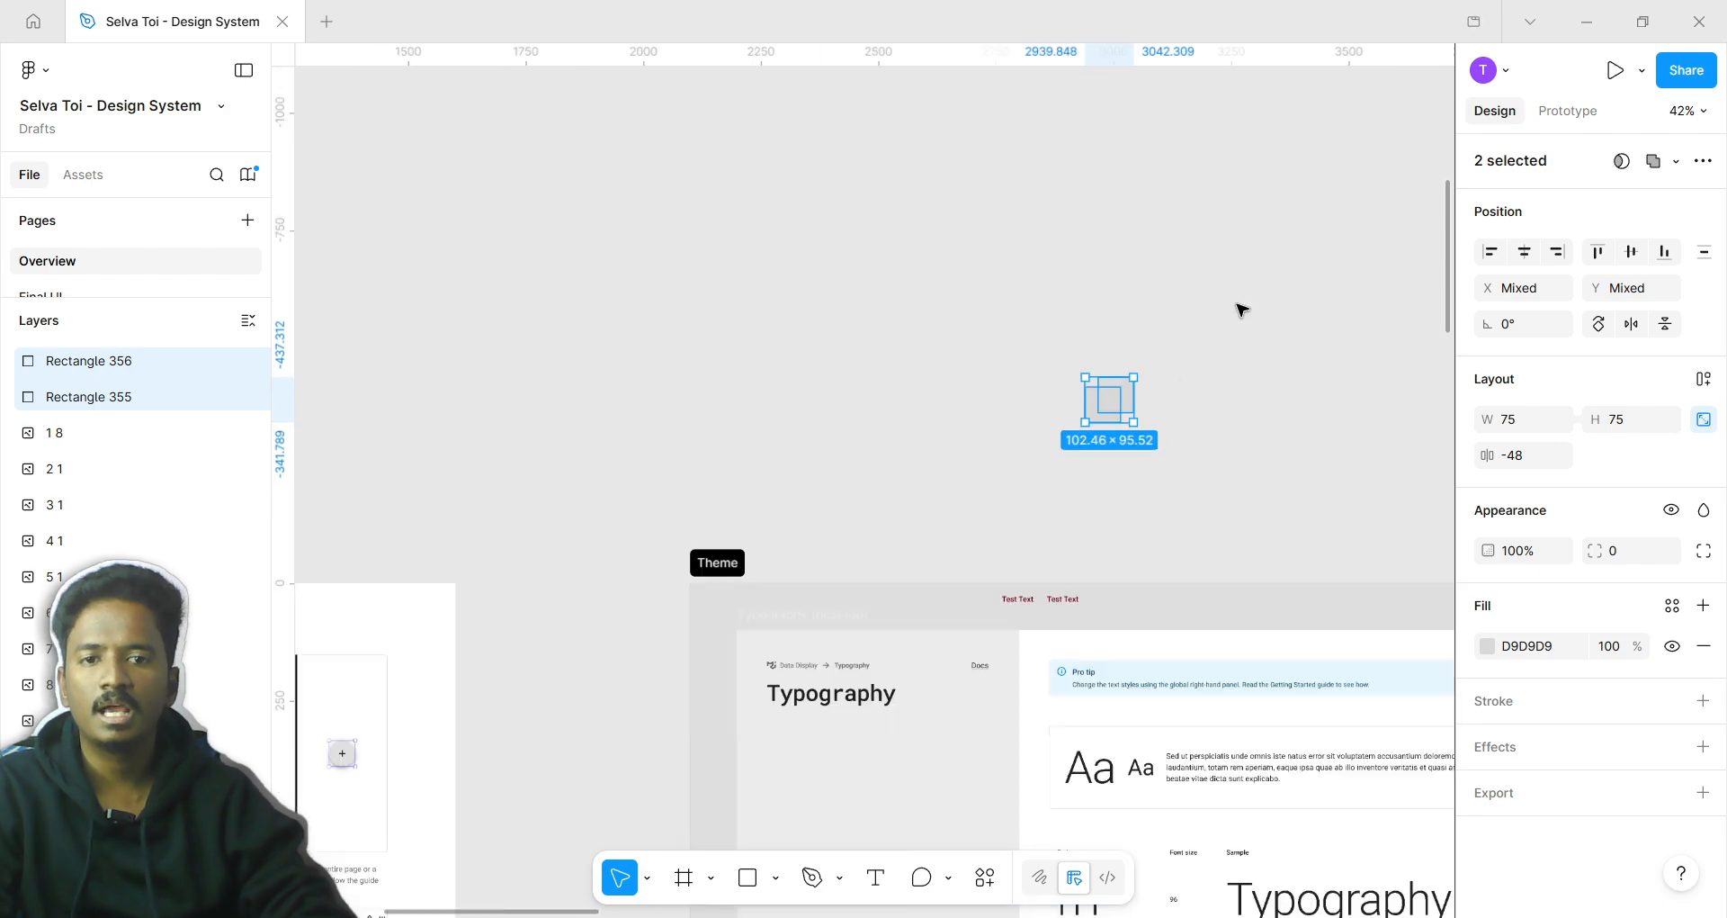
scroll(1068, 478, "up", 5)
scroll(972, 423, "up", 2)
scroll(971, 421, "right", 5)
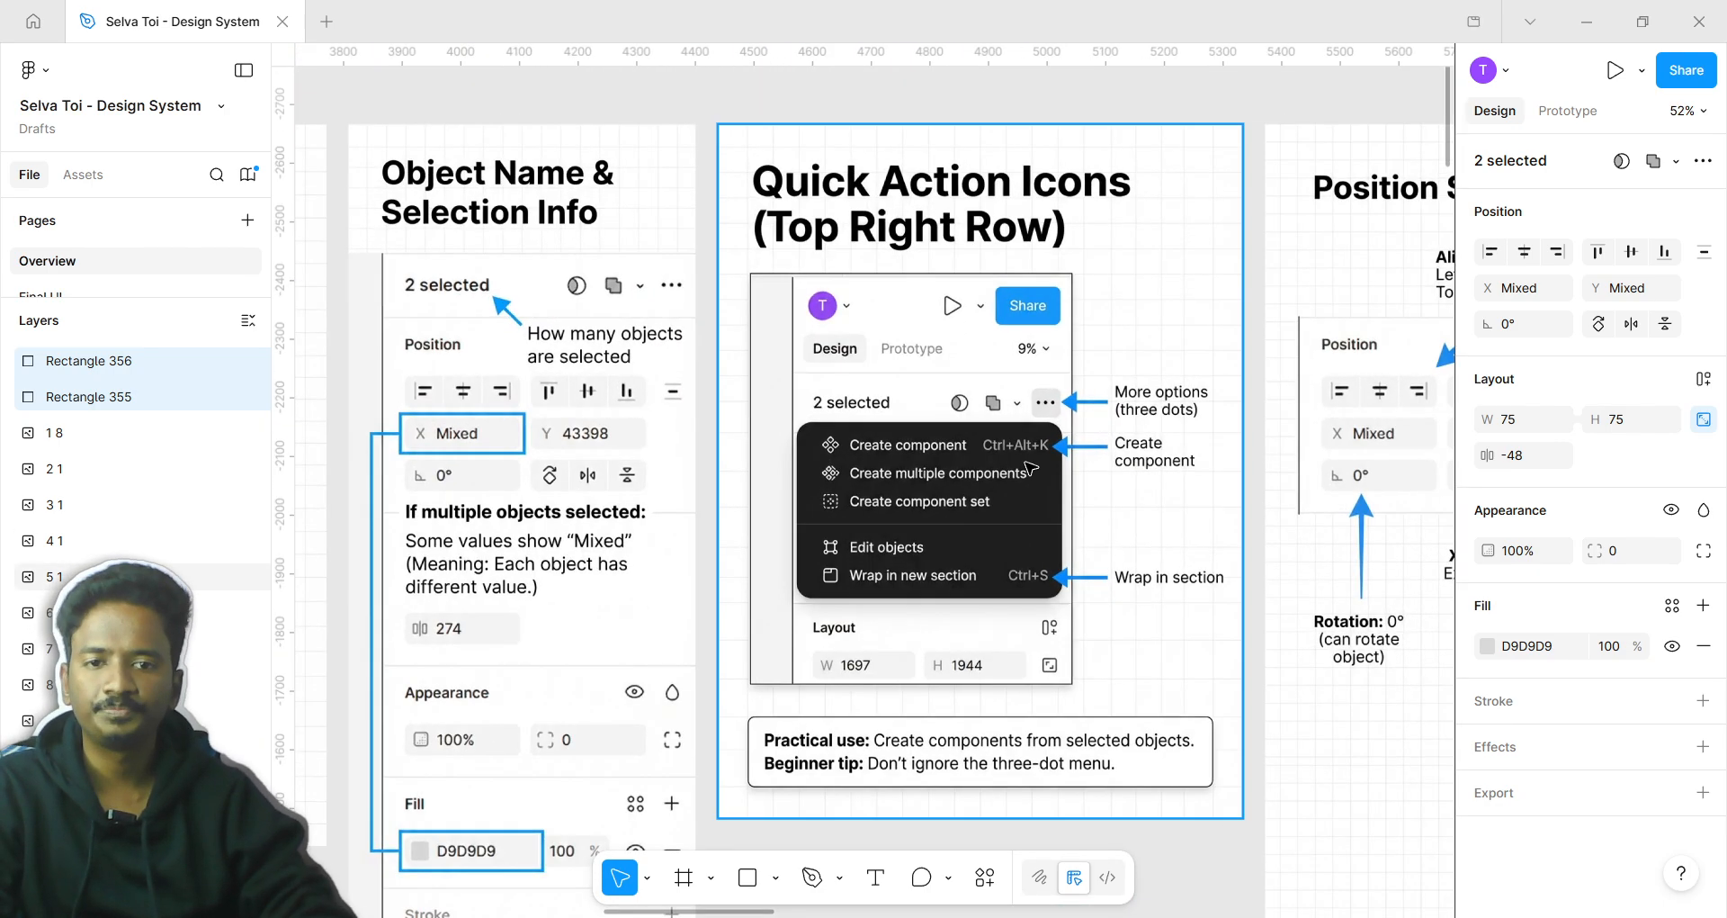
scroll(850, 661, "up", 1)
scroll(850, 661, "right", 4)
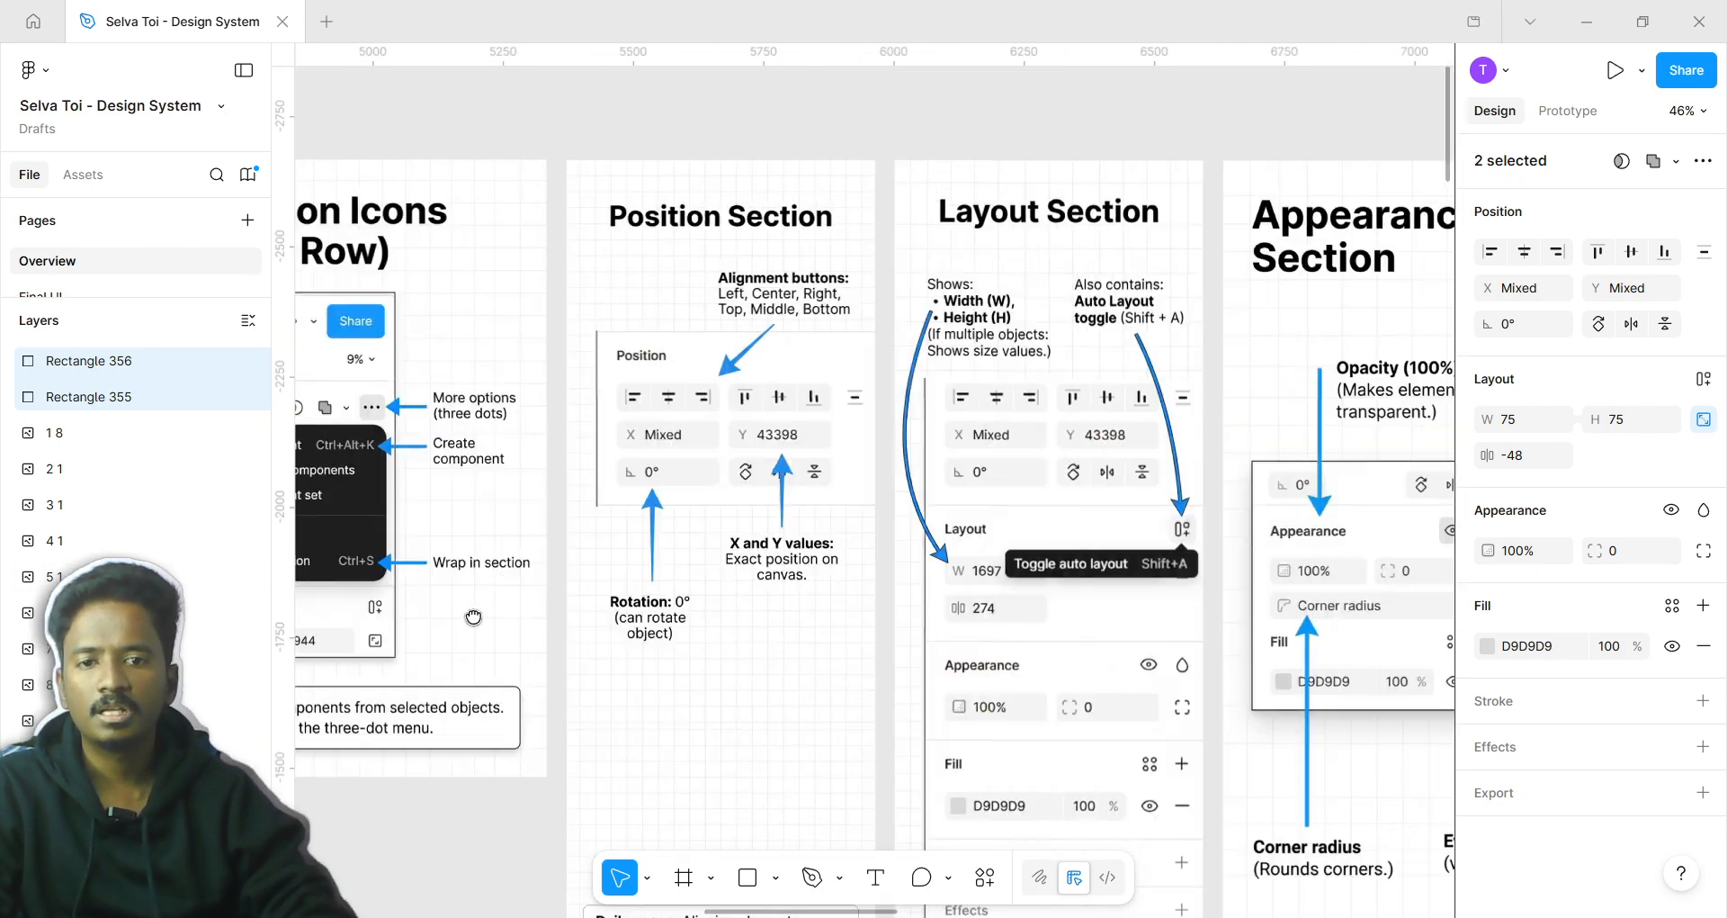
scroll(765, 400, "up", 5)
scroll(765, 399, "down", 5)
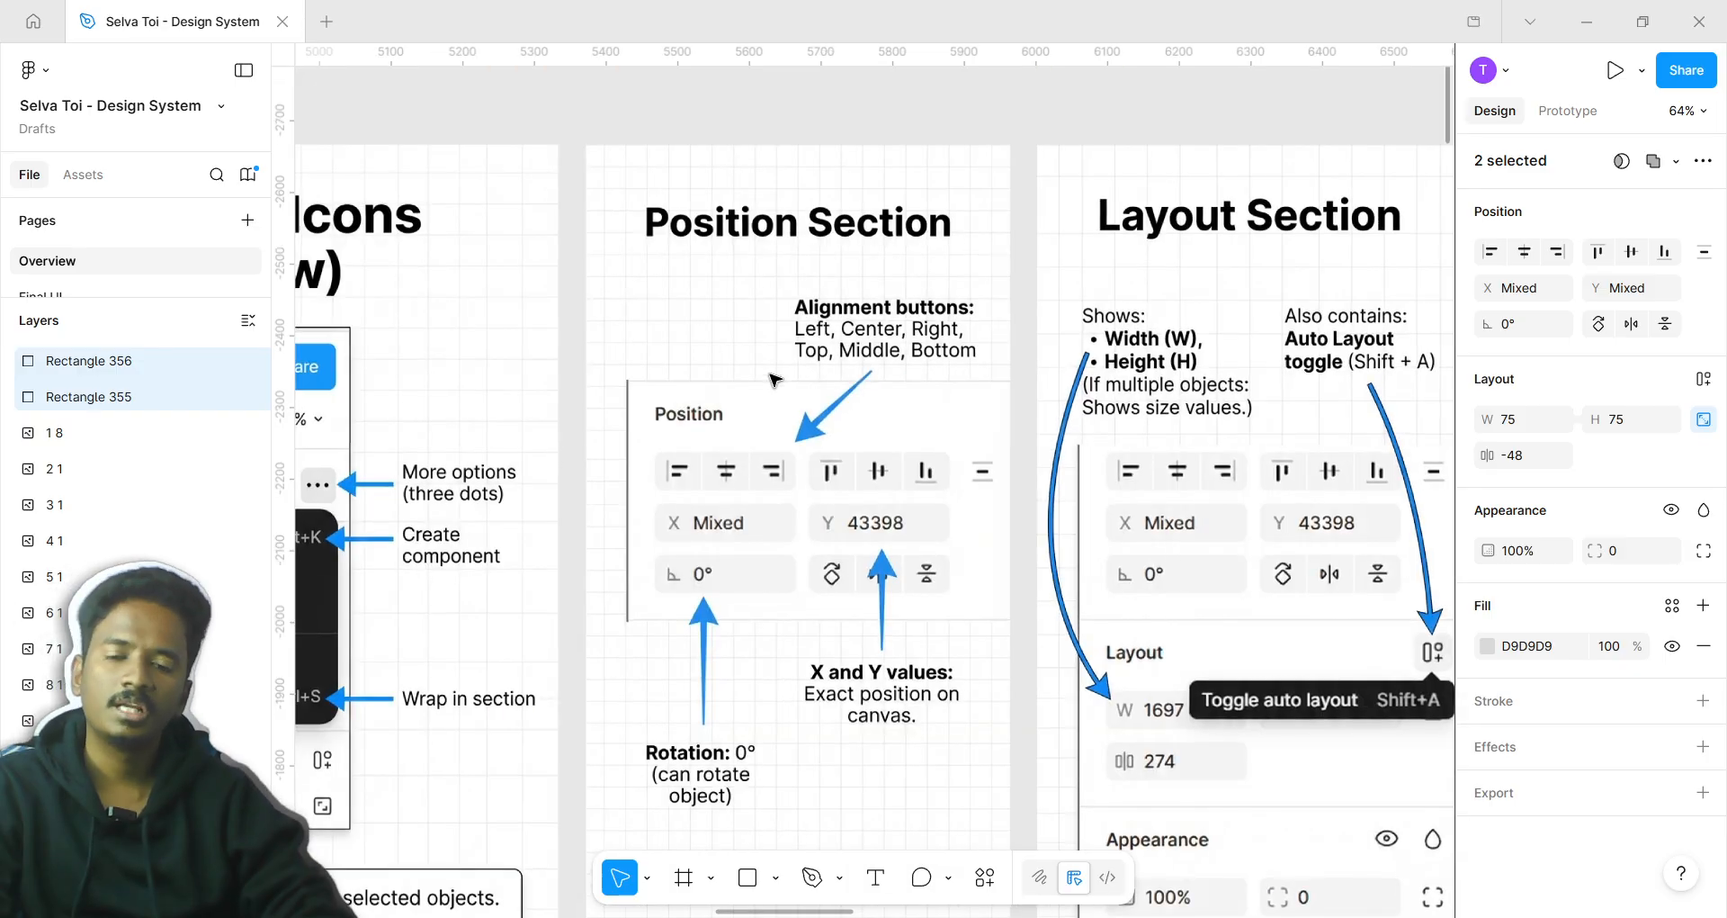
scroll(807, 506, "up", 5)
scroll(807, 505, "down", 5)
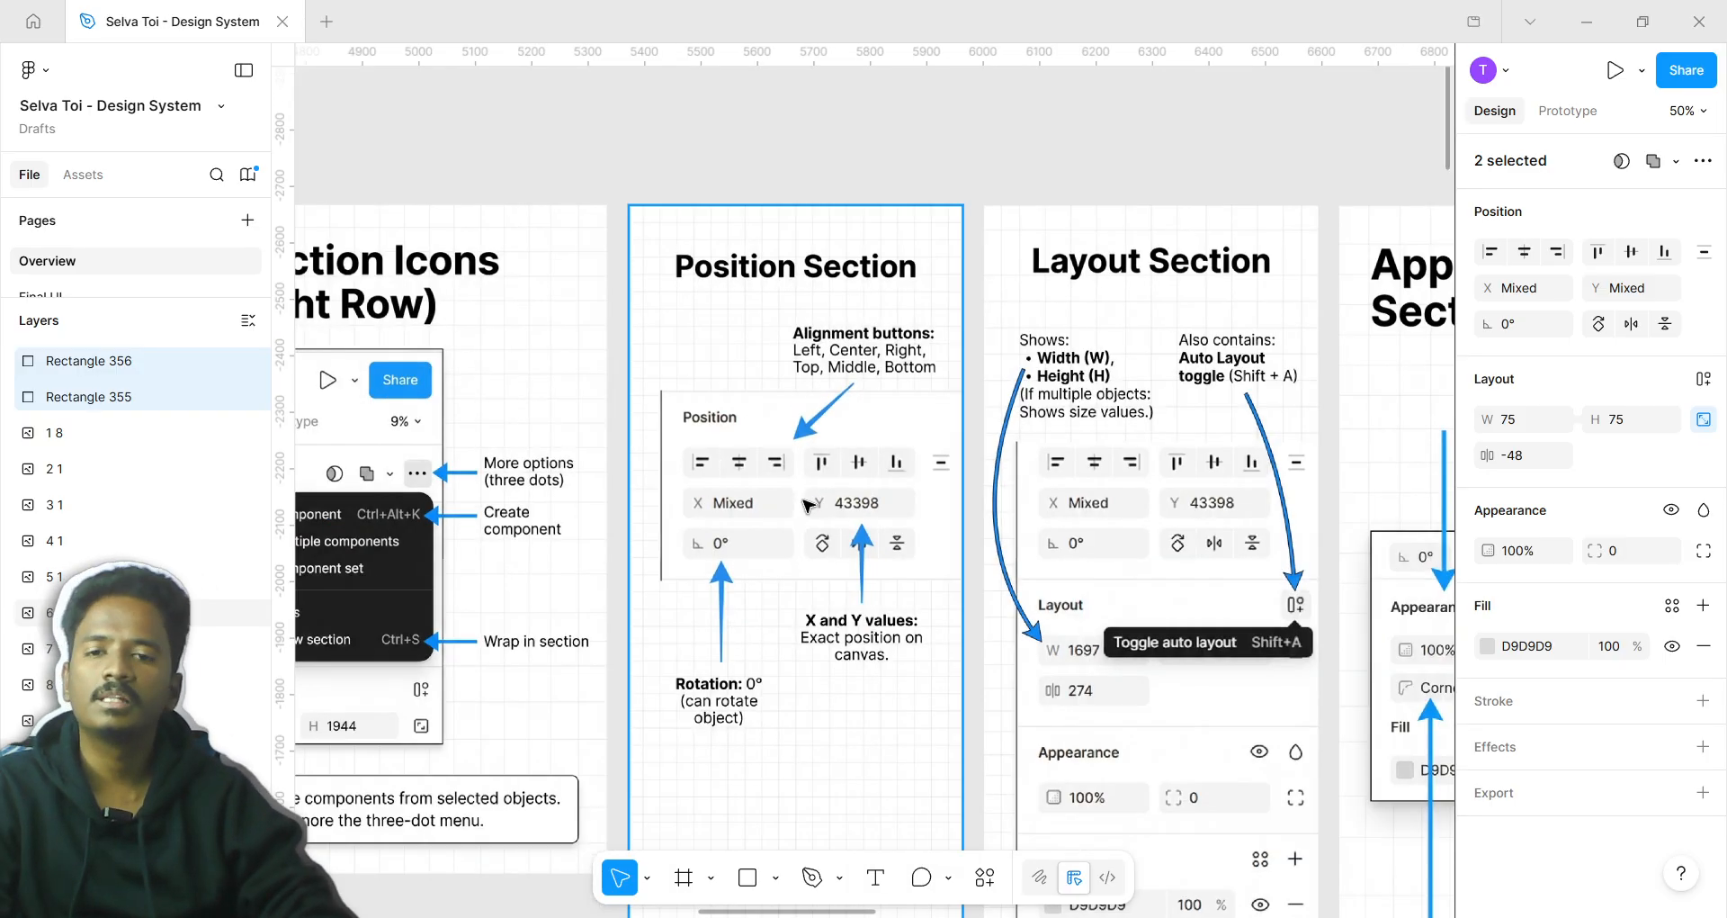
Examine the alignment, X and Y, and rotation annotations on the Position Section slide
scroll(811, 531, "up", 4)
scroll(816, 560, "down", 5)
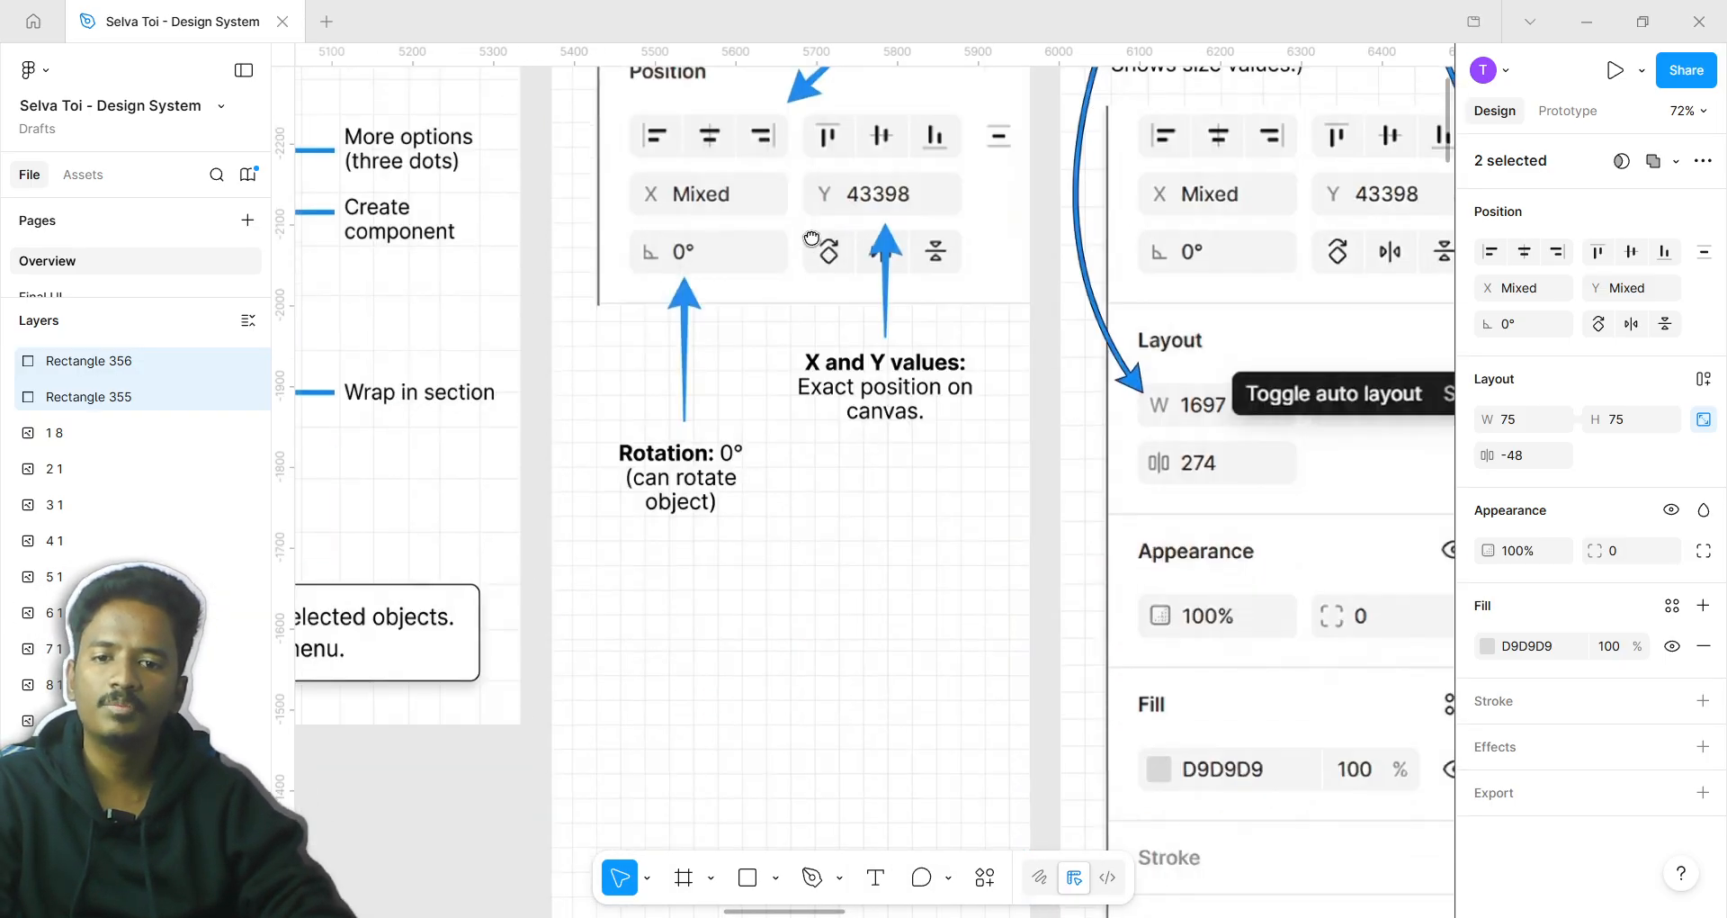
scroll(792, 494, "up", 3)
scroll(758, 414, "up", 3)
scroll(757, 415, "up", 1)
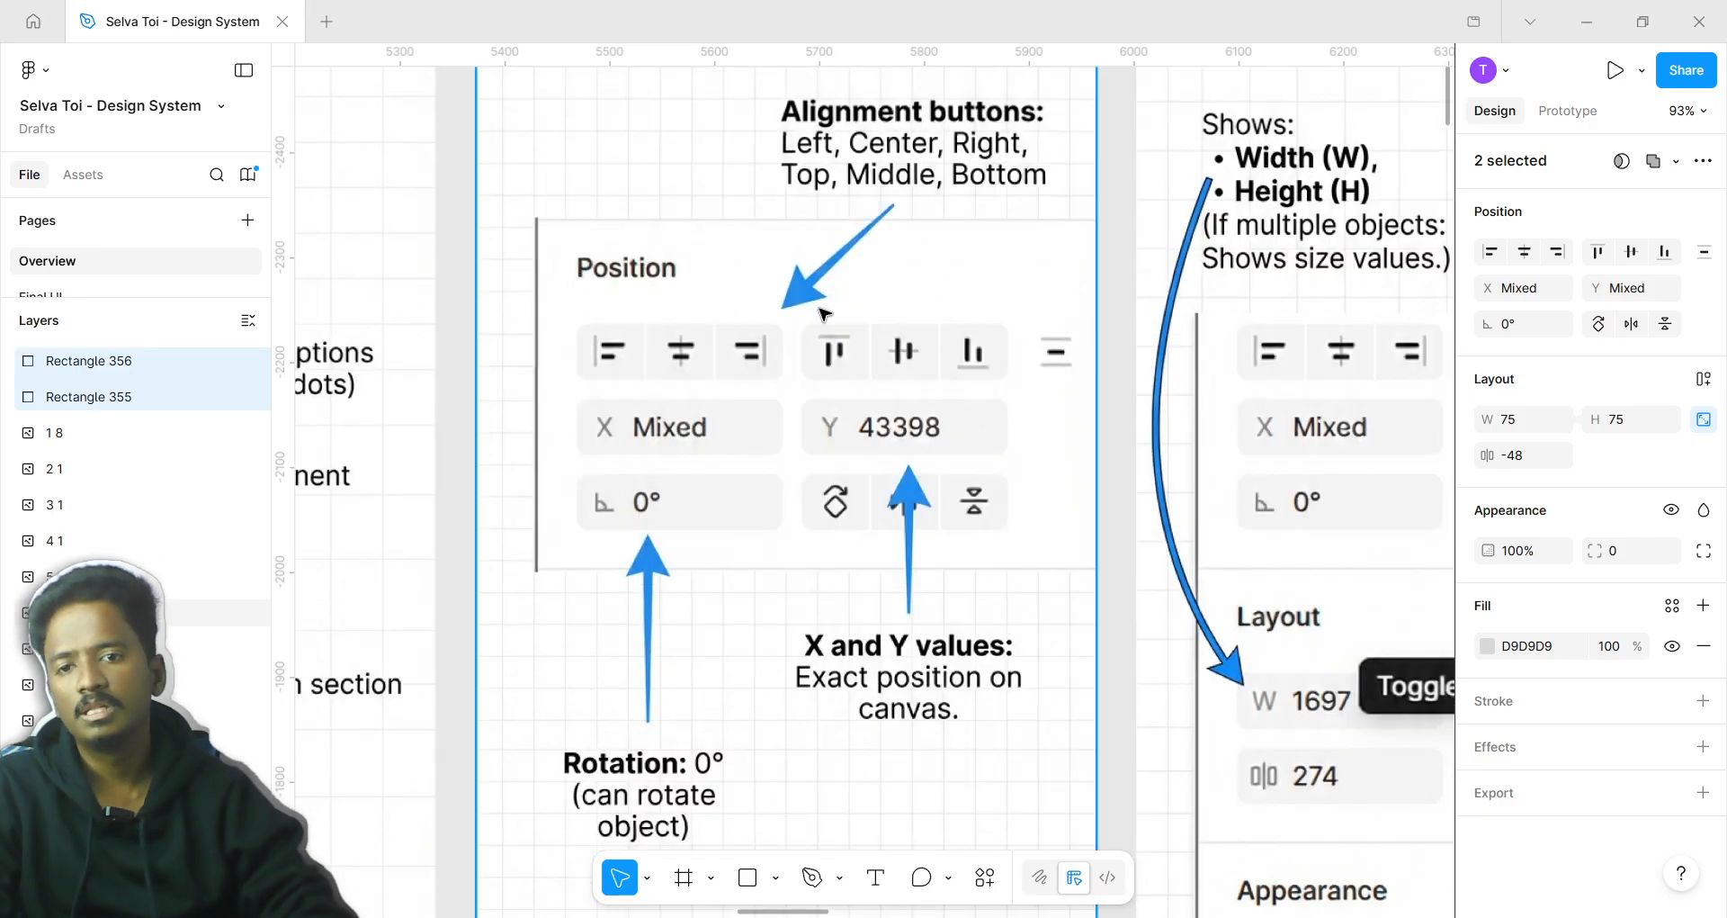
scroll(899, 450, "down", 3)
Return to the two overlapping squares and duplicate the upper one, placing the copy beside the pair on its right
key("shift+2")
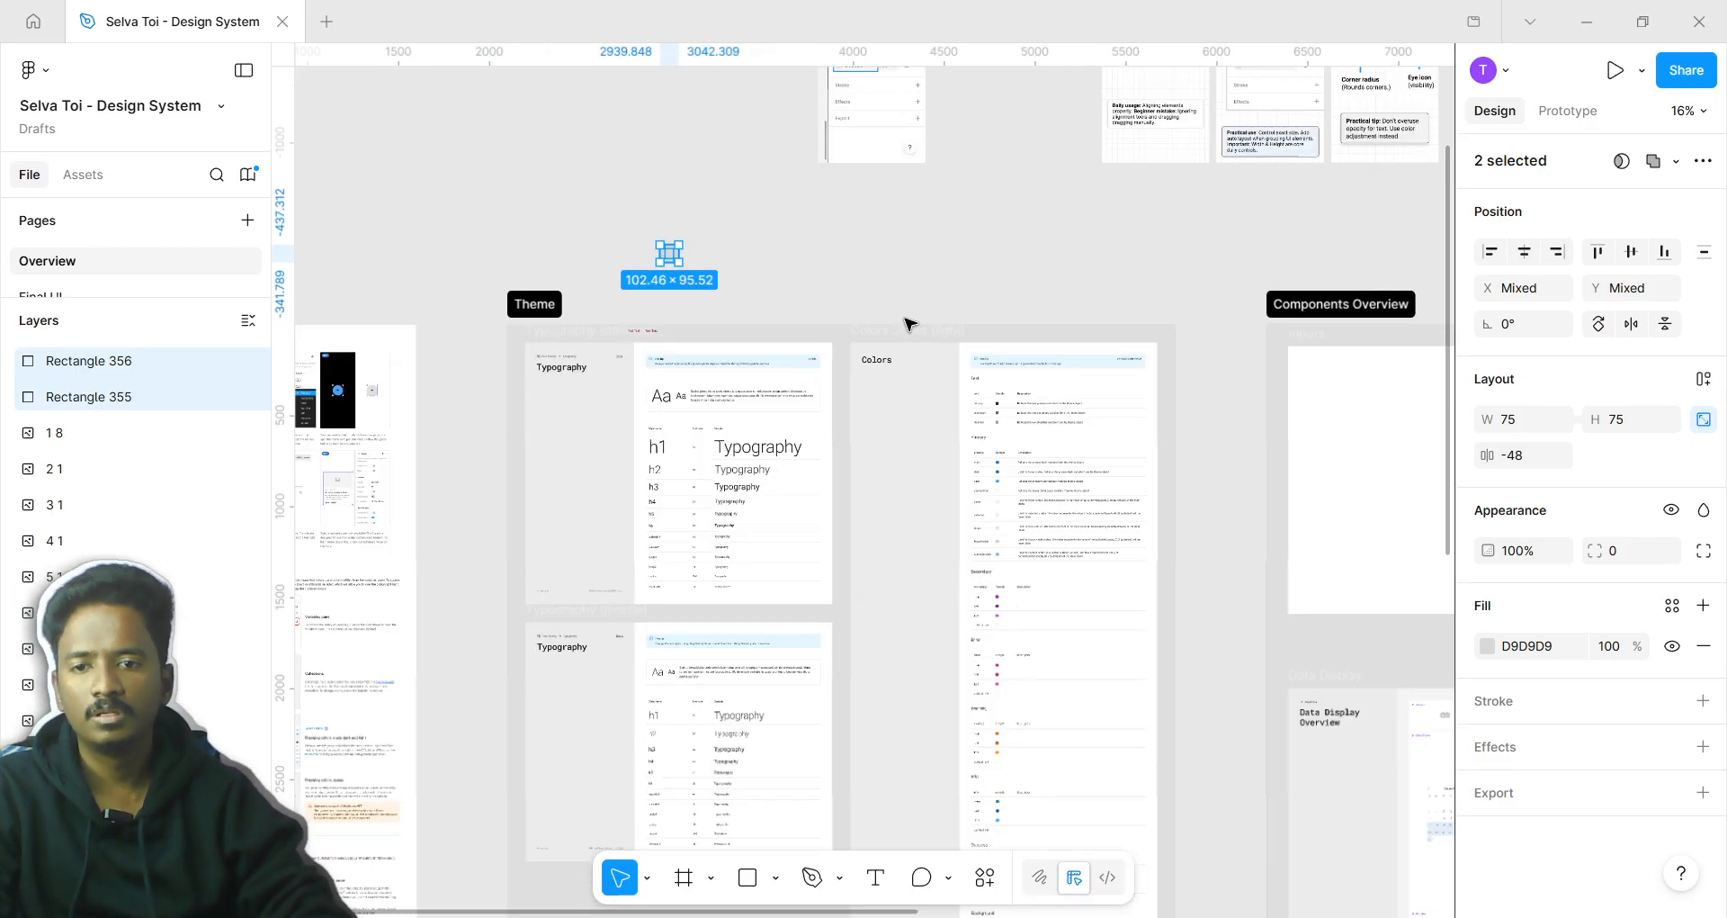
scroll(813, 366, "up", 5)
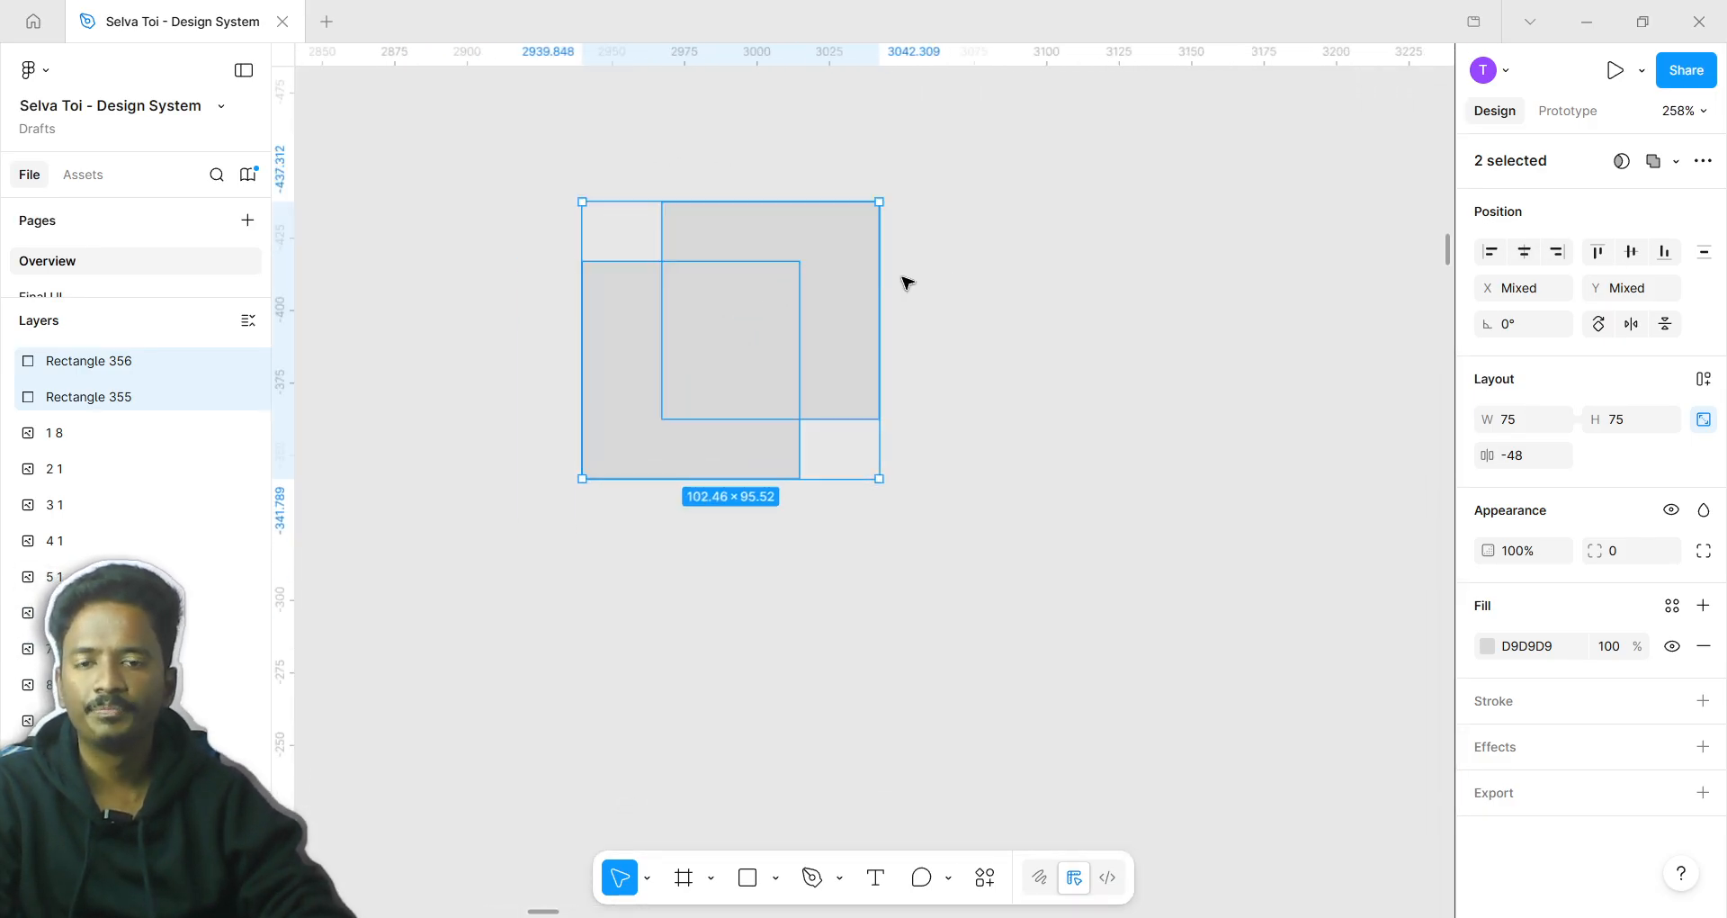
left_click(837, 261)
key("Return")
key("Escape")
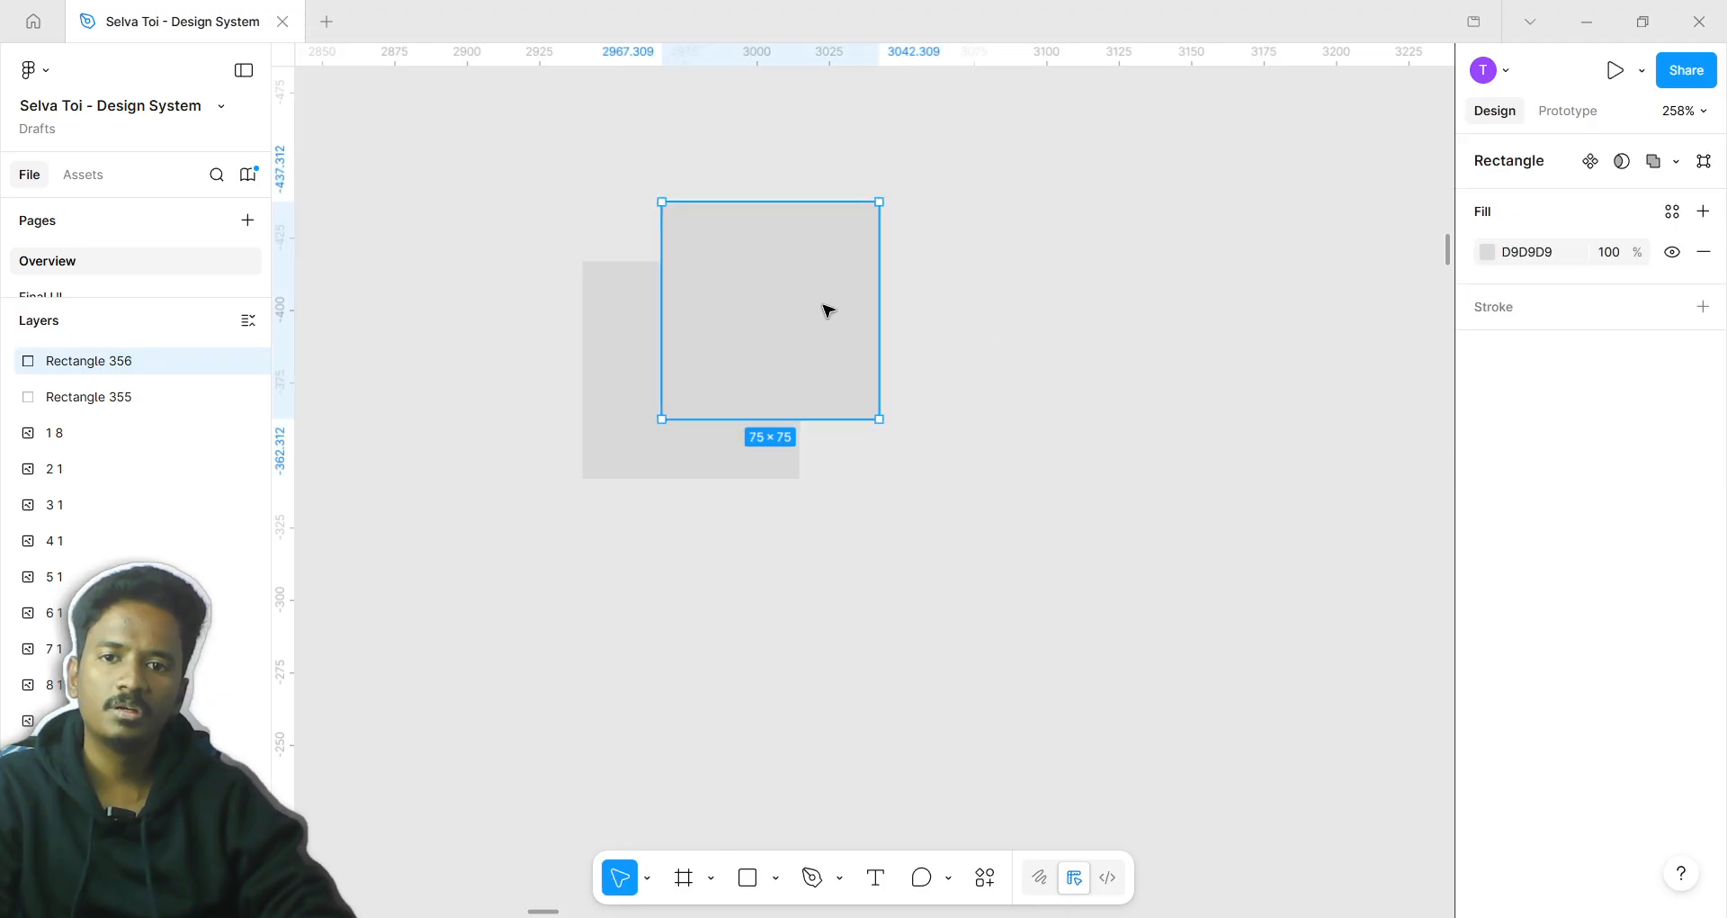
left_click_drag(743, 286, 1001, 382, "alt")
Spread the three squares apart into a staggered row without overlap, and align their vertical centers
left_click_drag(798, 288, 867, 240)
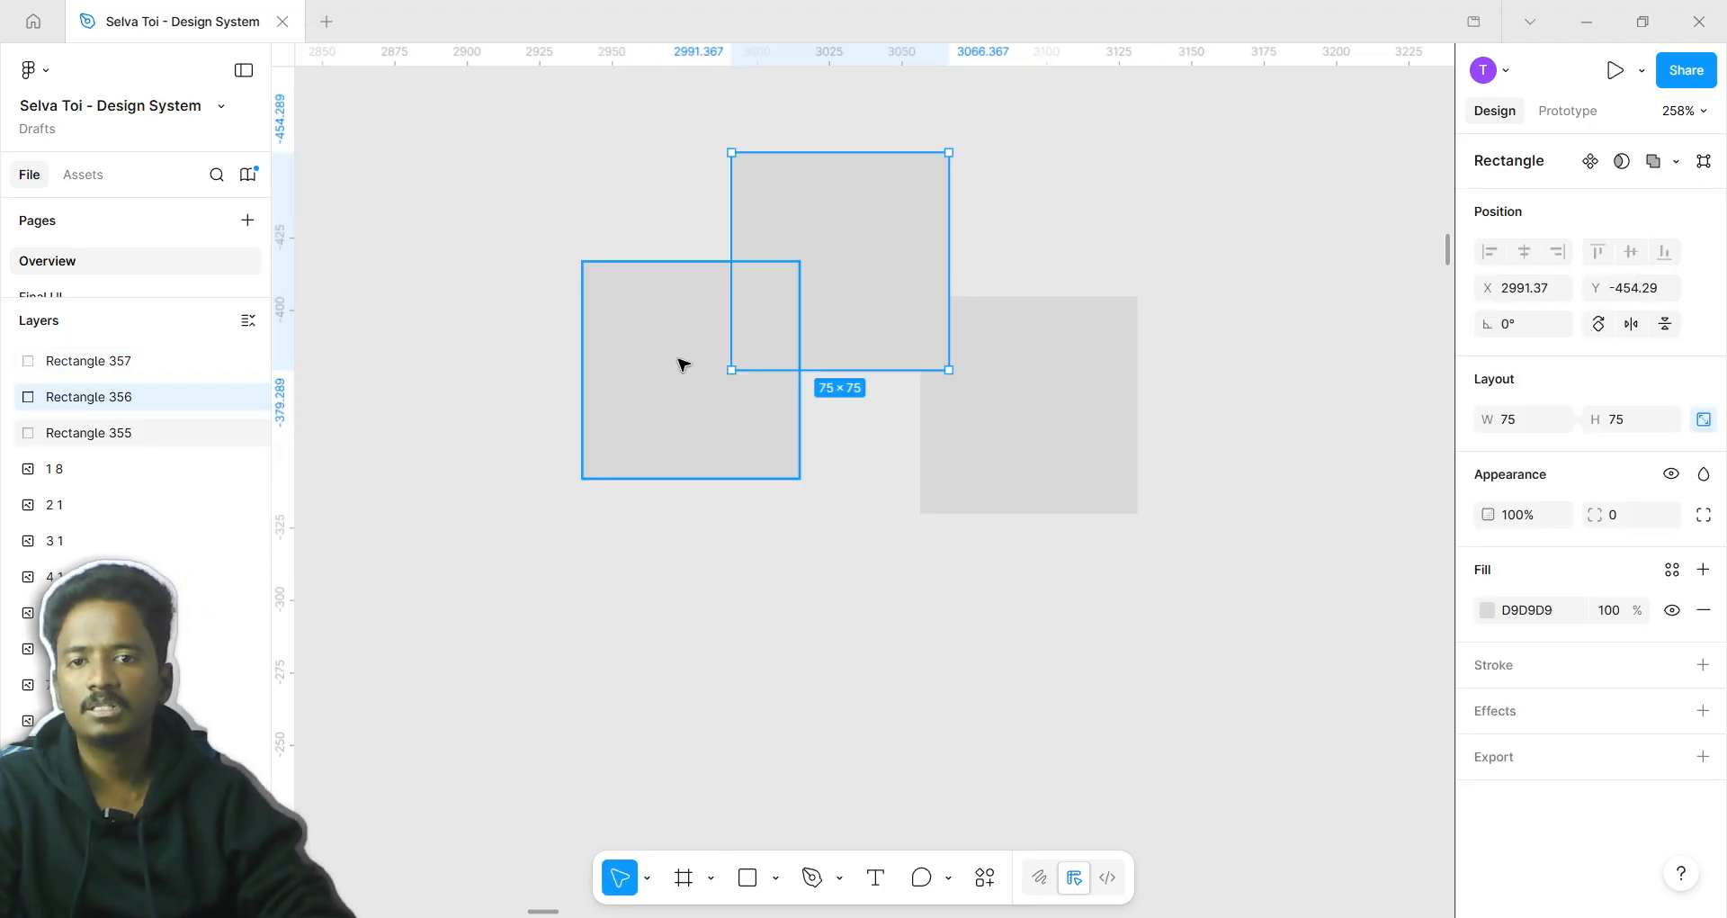
left_click_drag(682, 366, 536, 445)
left_click_drag(769, 327, 718, 390)
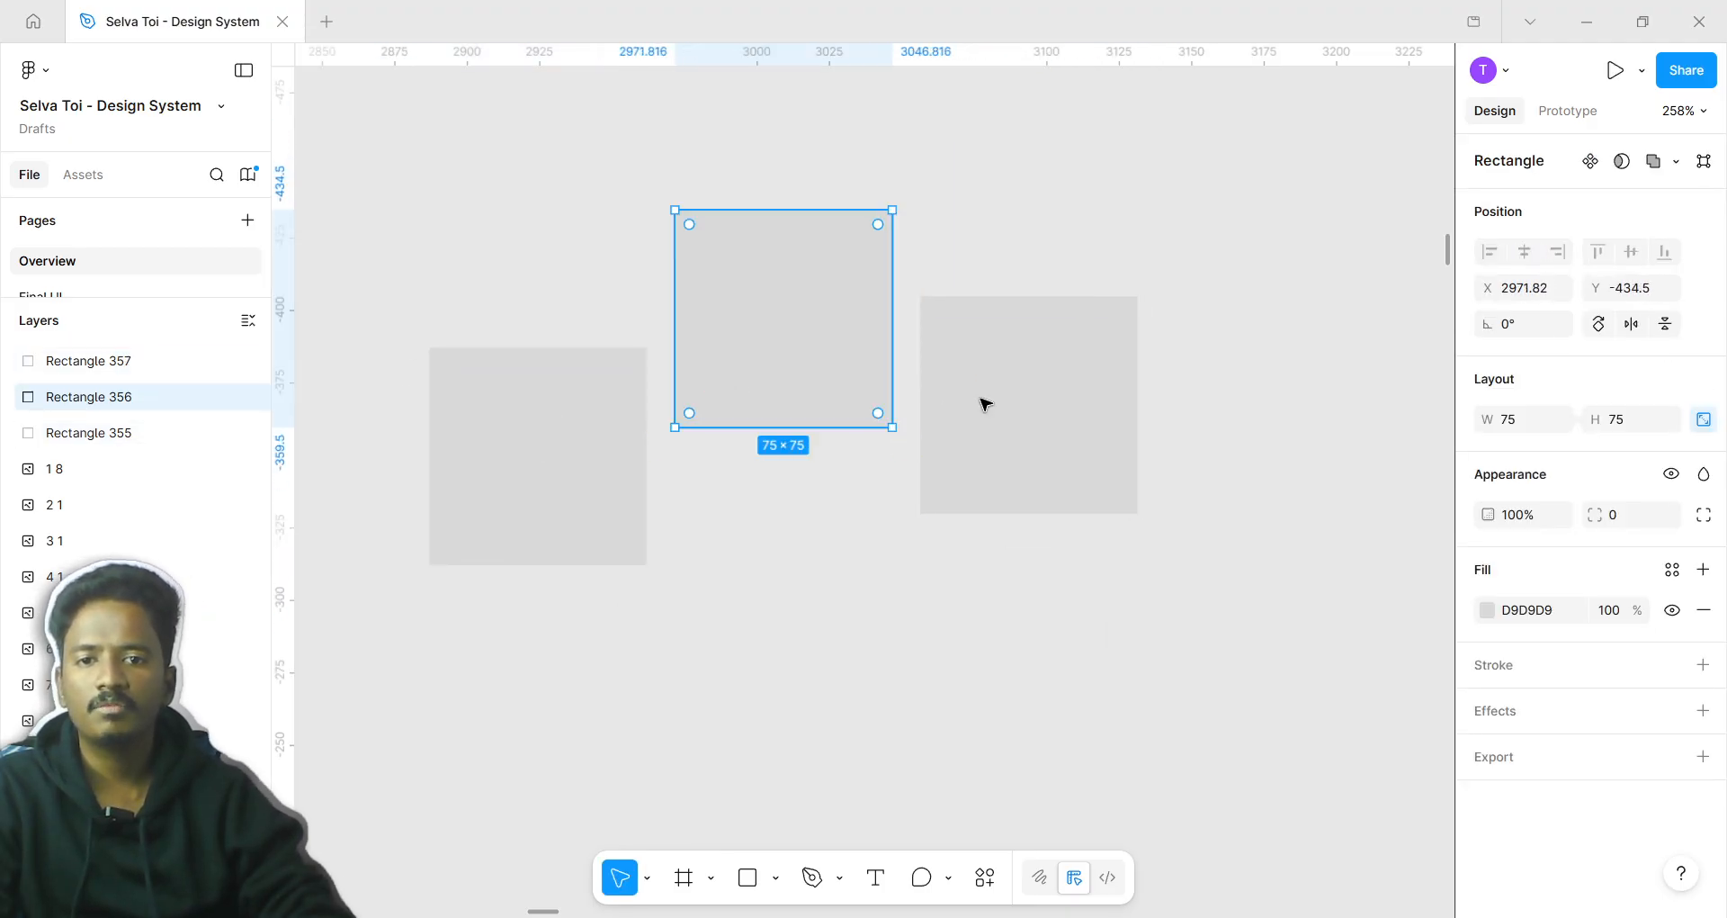
left_click_drag(986, 404, 1014, 448)
left_click(1052, 285)
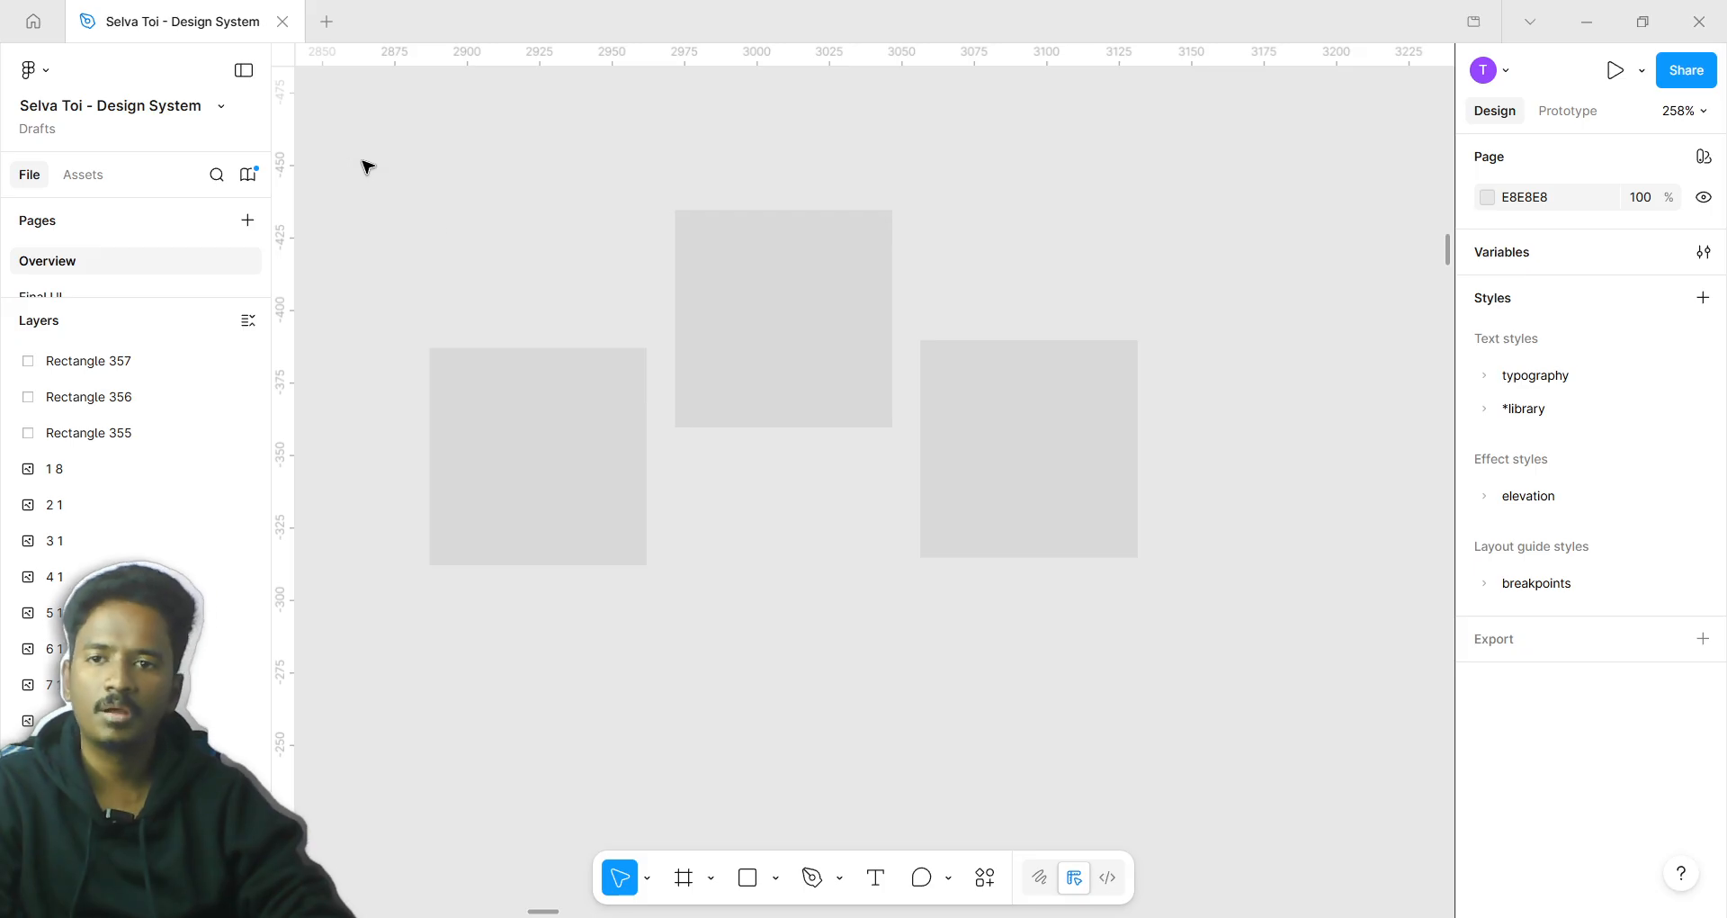
left_click_drag(343, 140, 1185, 626)
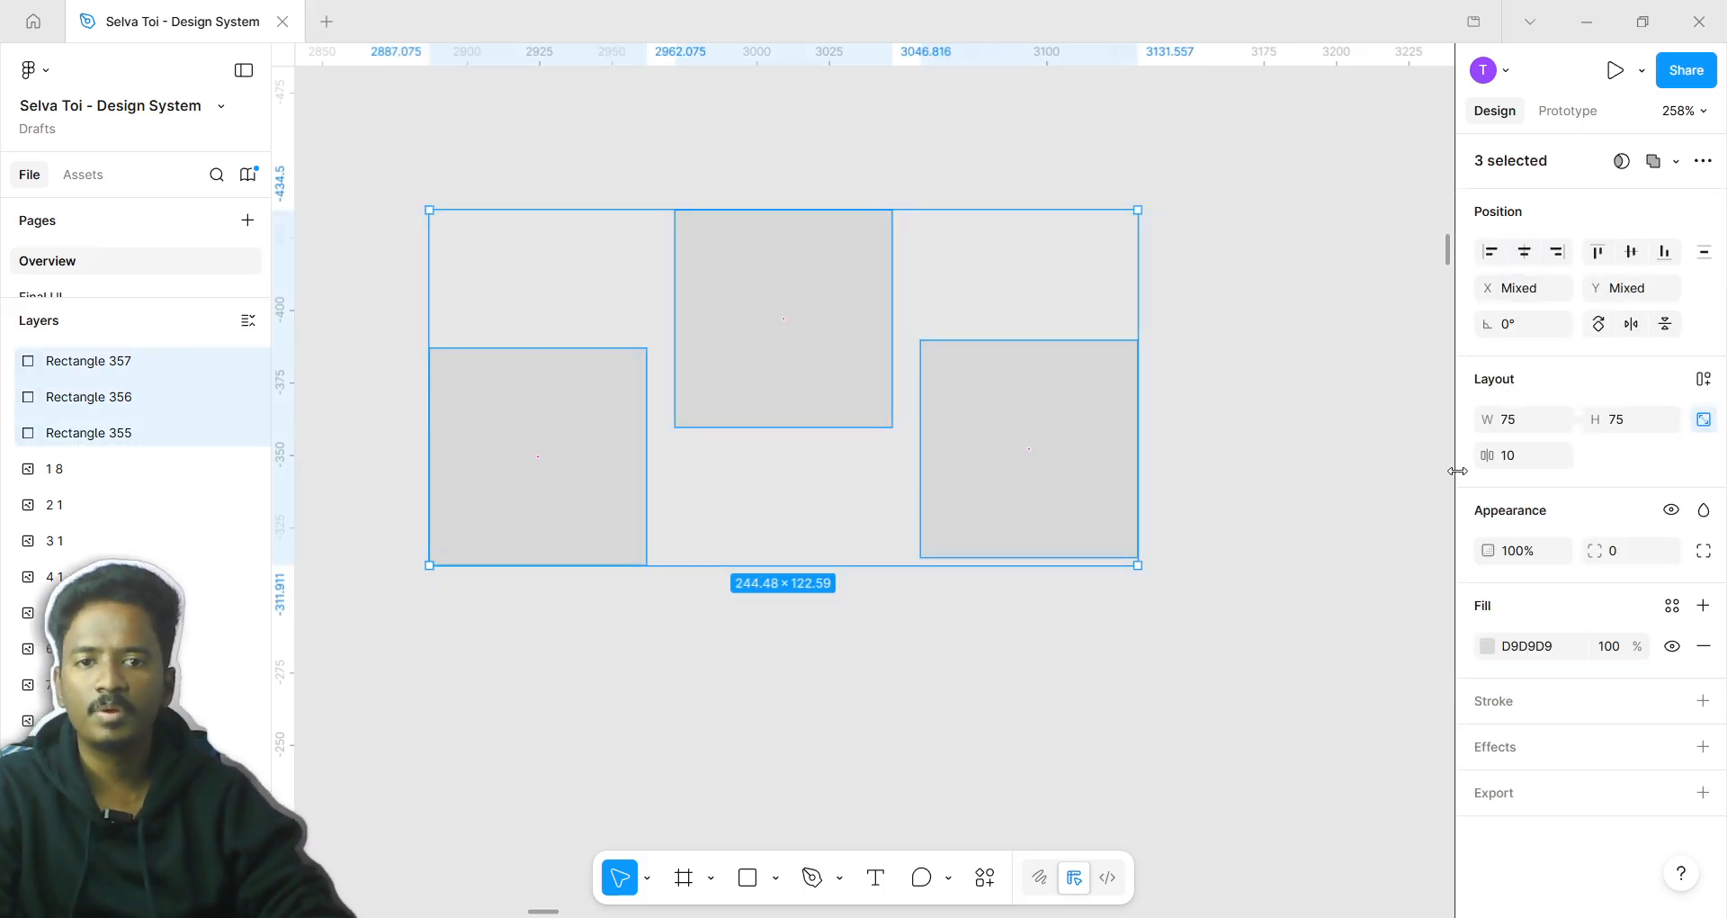
left_click(1631, 251)
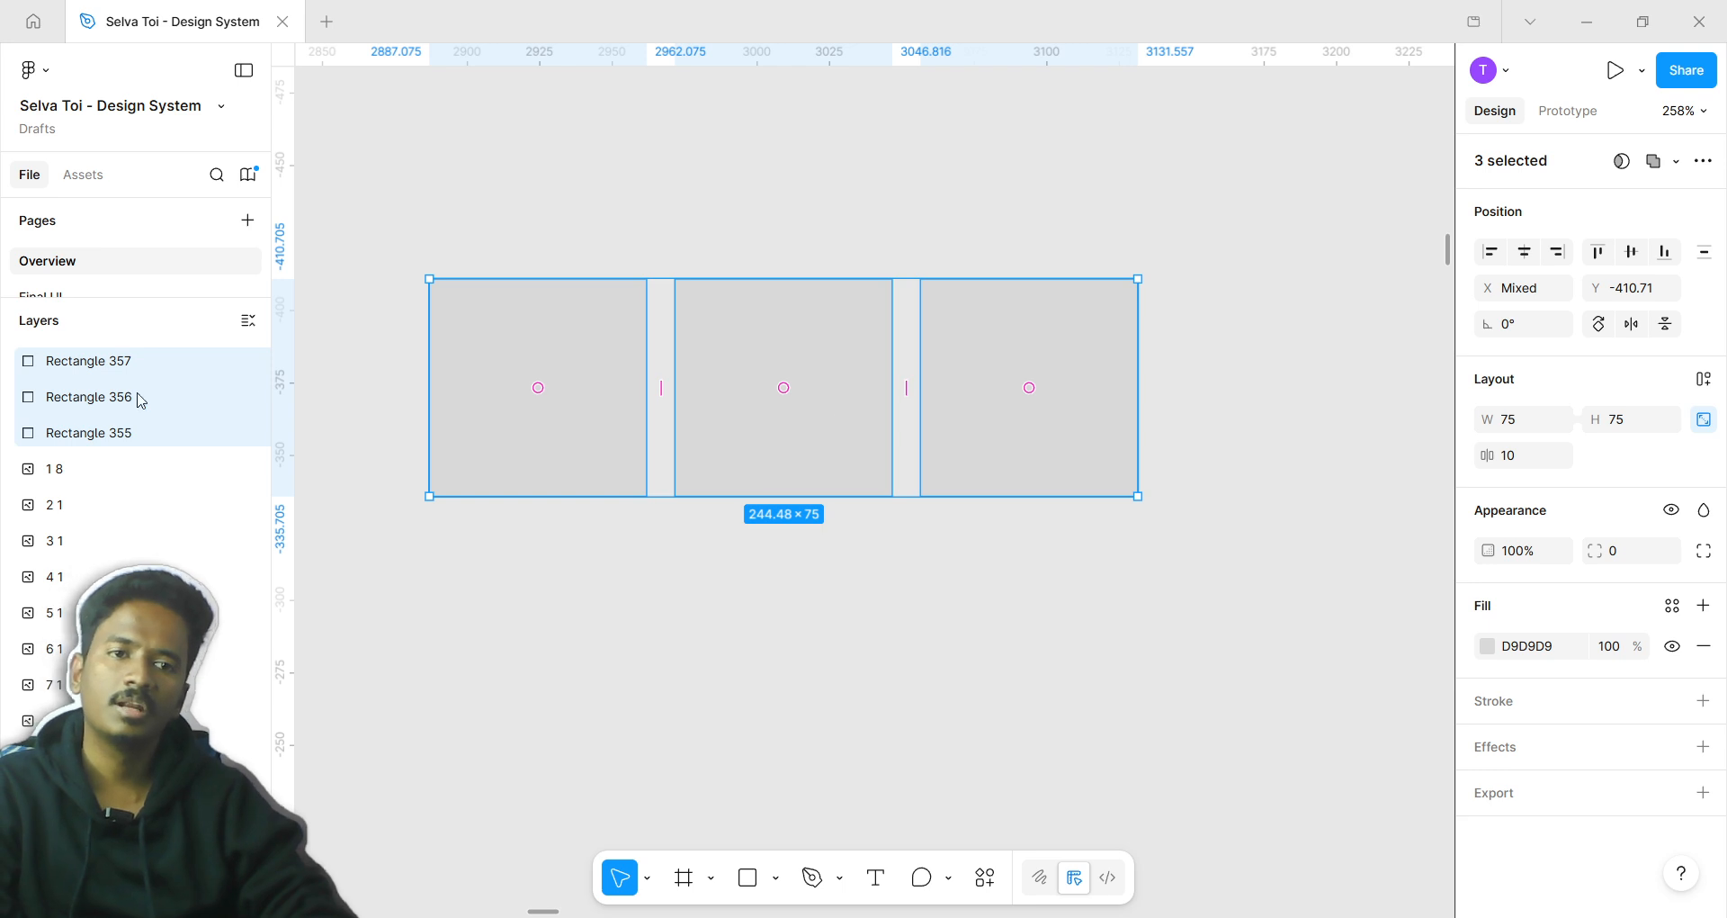
Try left, right and horizontal-center alignment on the three selected squares, undoing each one
left_click(1491, 254)
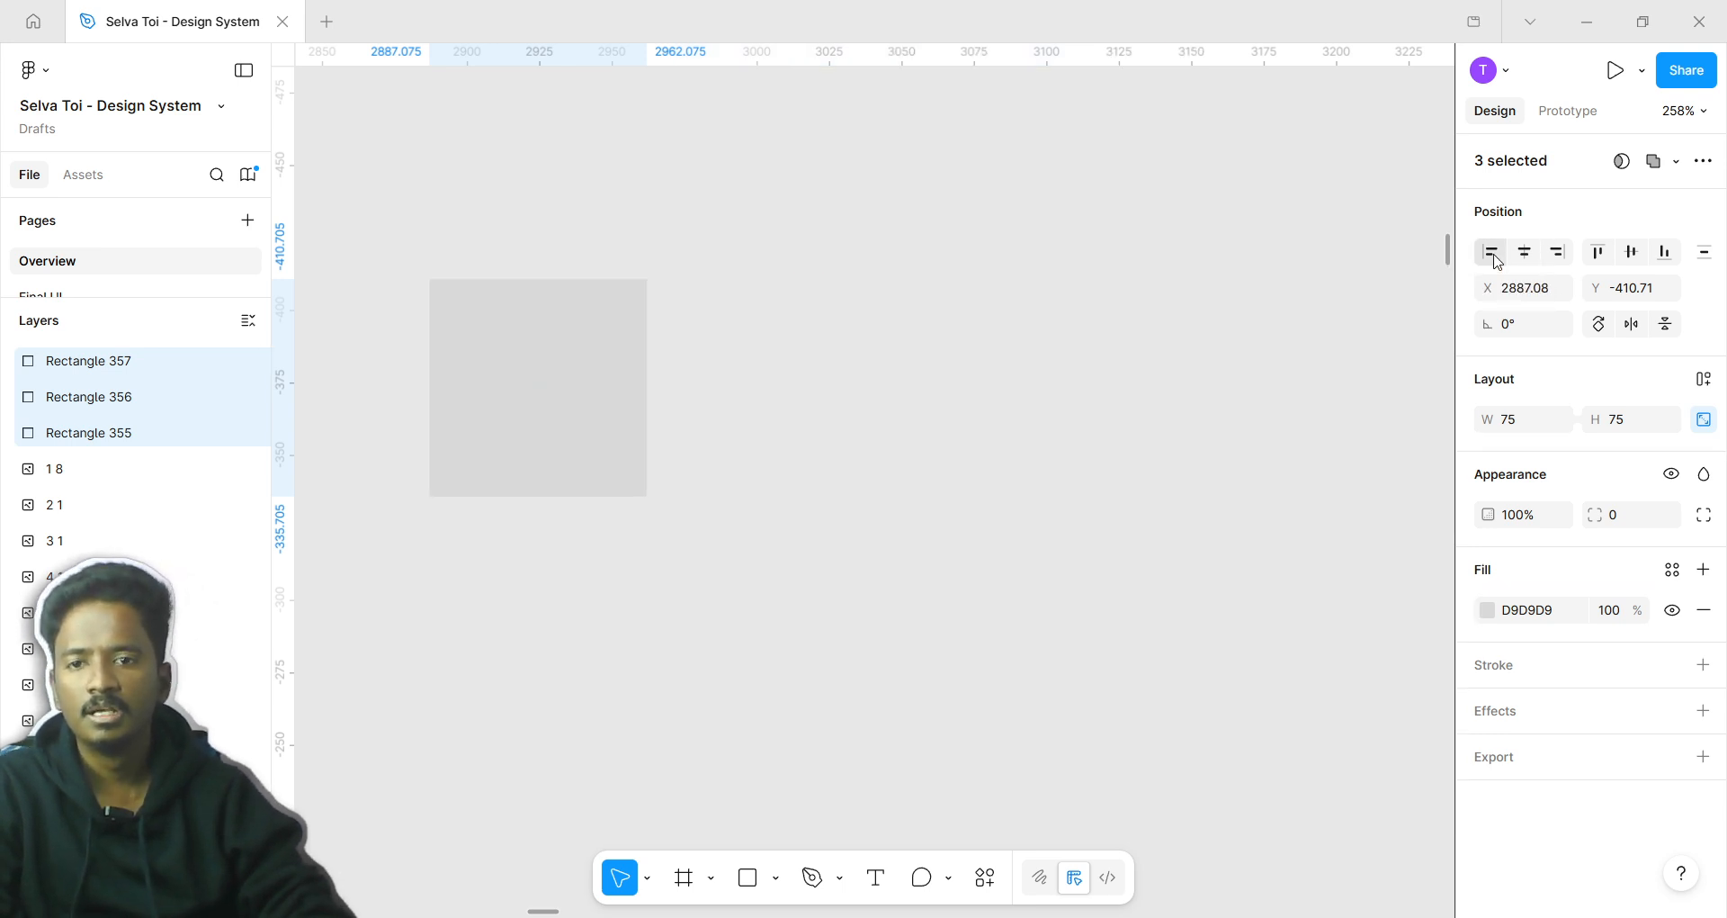
key("ctrl+z")
left_click(1550, 253)
key("ctrl+z")
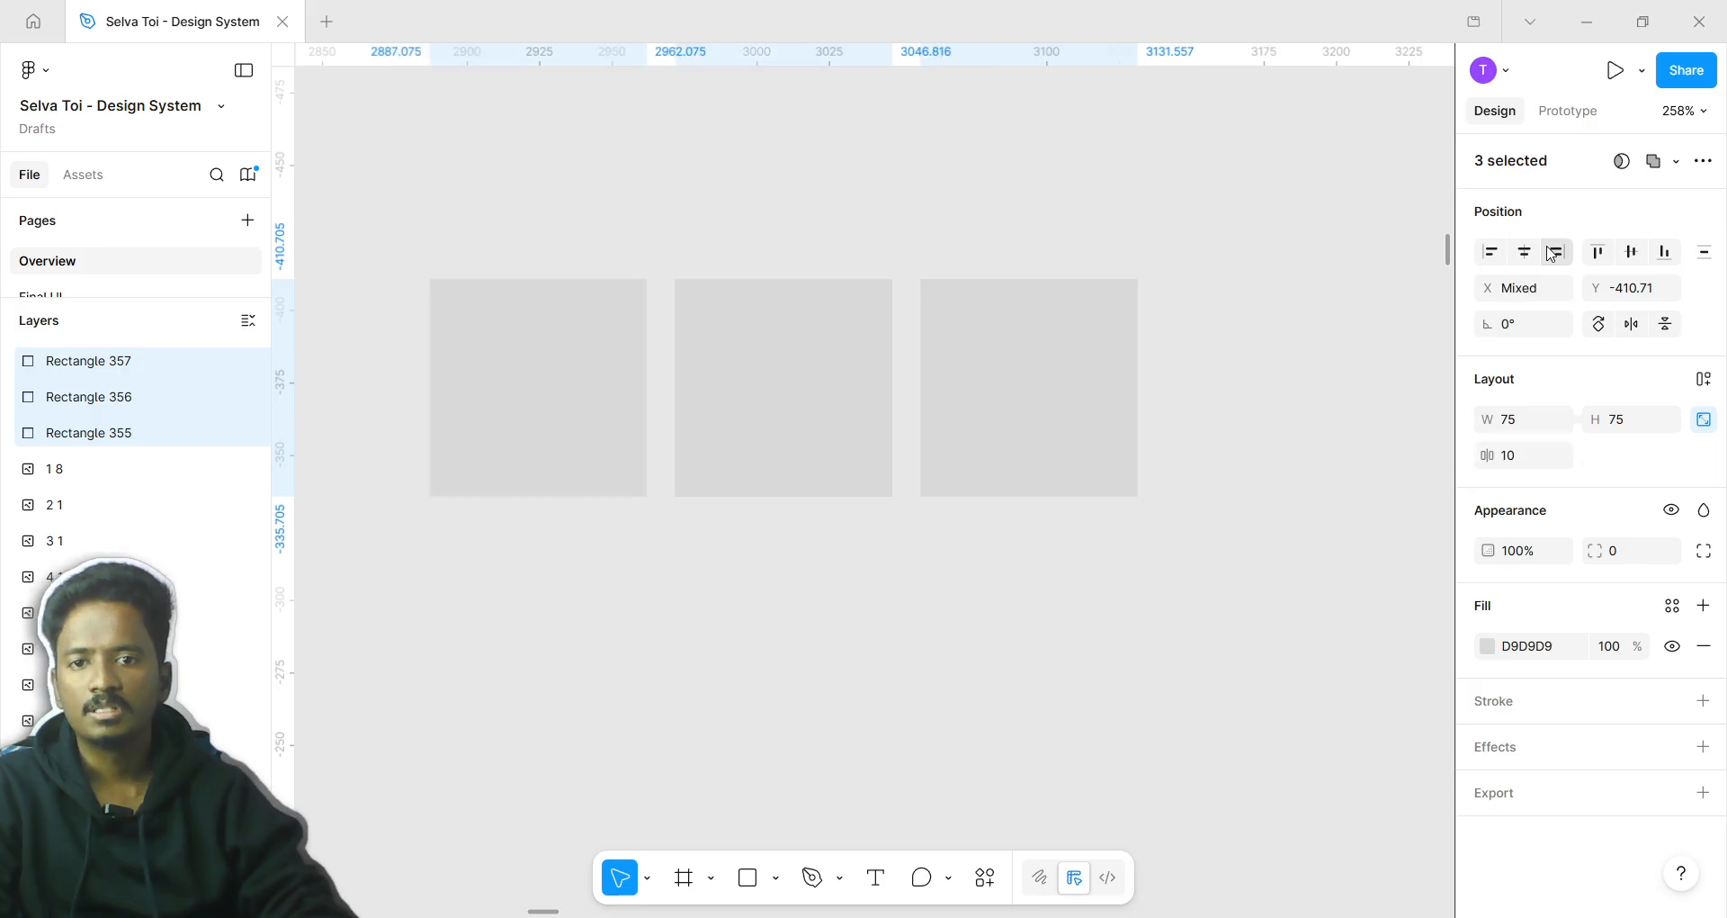
left_click(1527, 254)
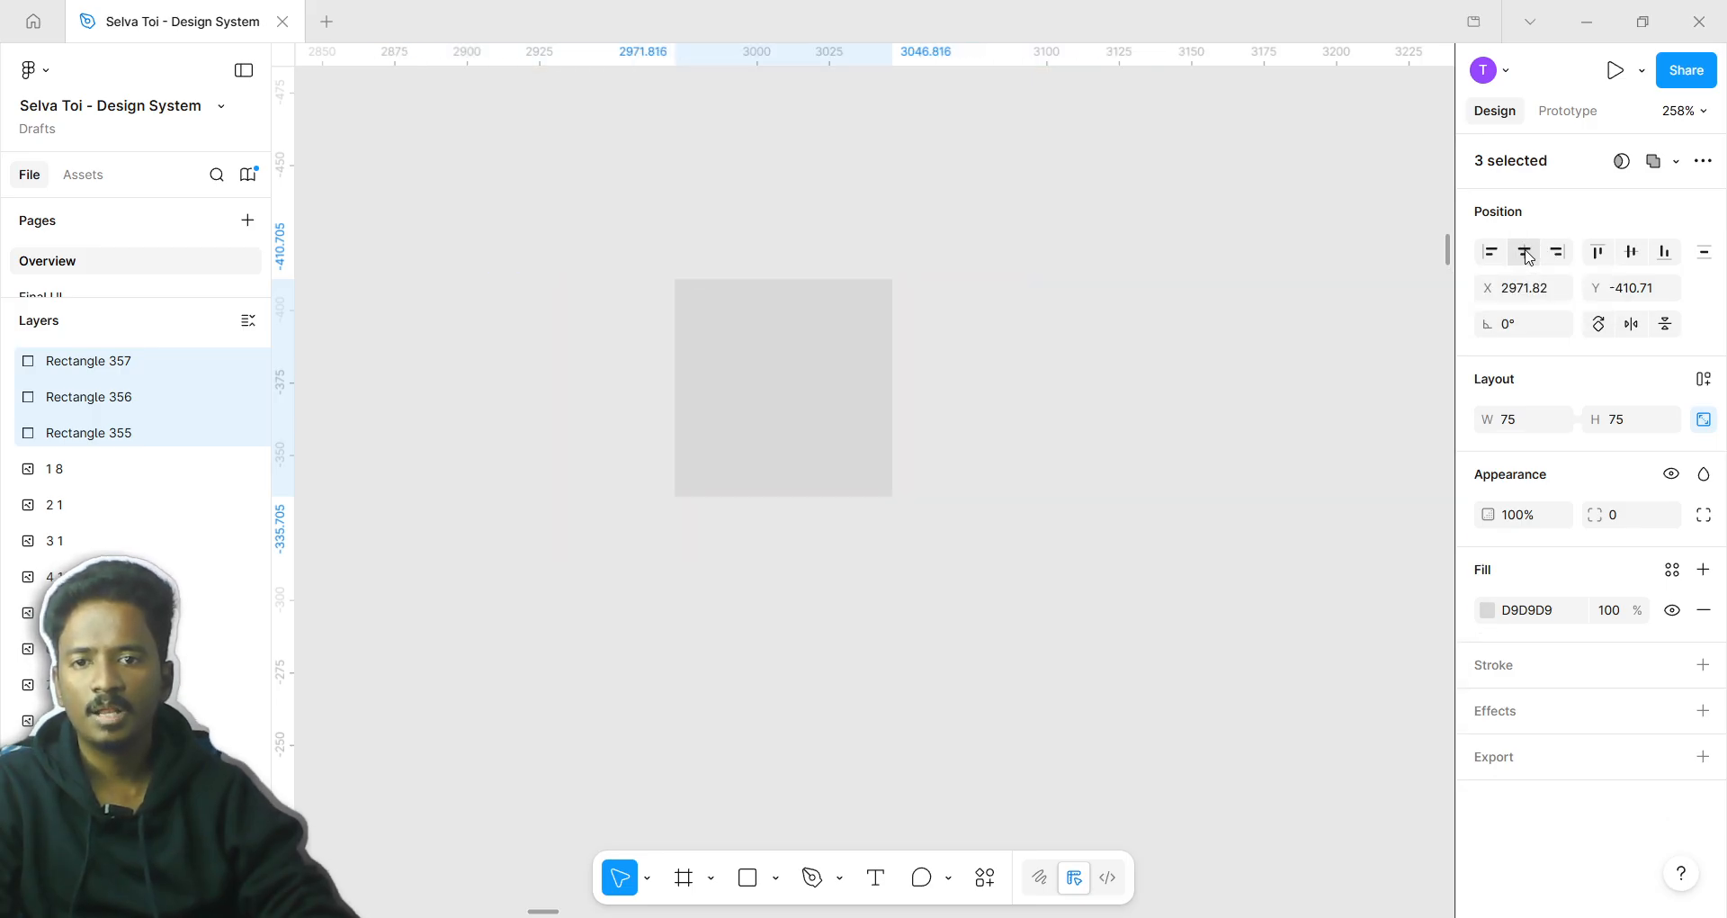
key("ctrl+z")
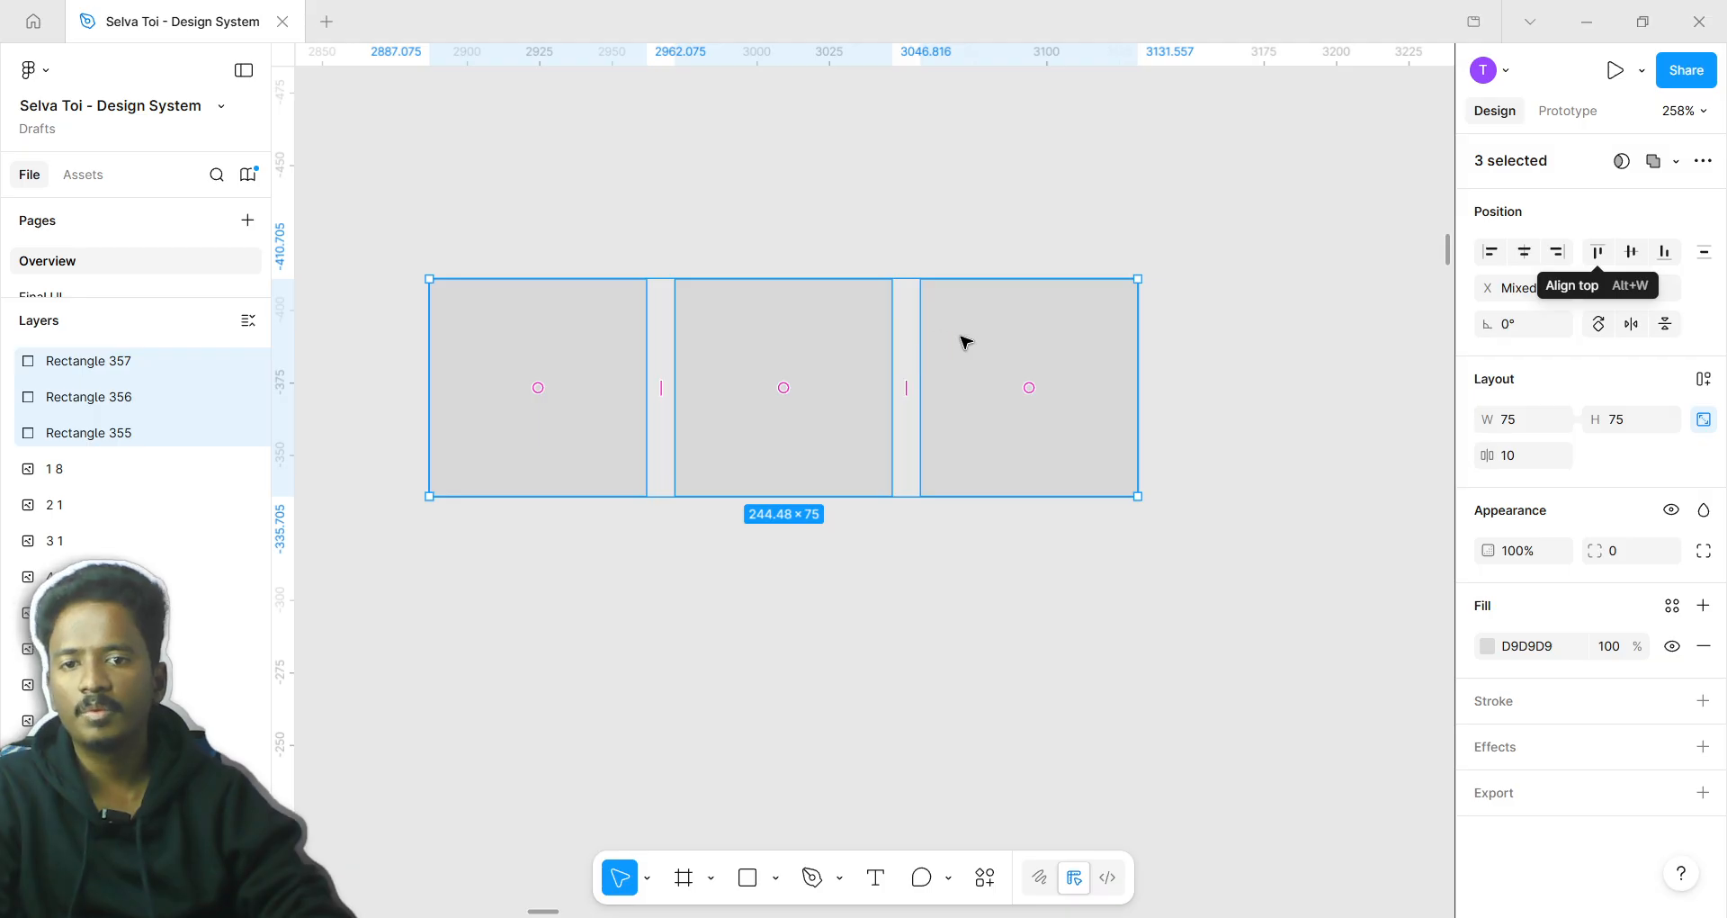
Rearrange the squares so two form a row directly above the left square, and clear the selection
scroll(969, 540, "up", 2)
left_click(1199, 744)
left_click_drag(1200, 744, 562, 276)
left_click(990, 577)
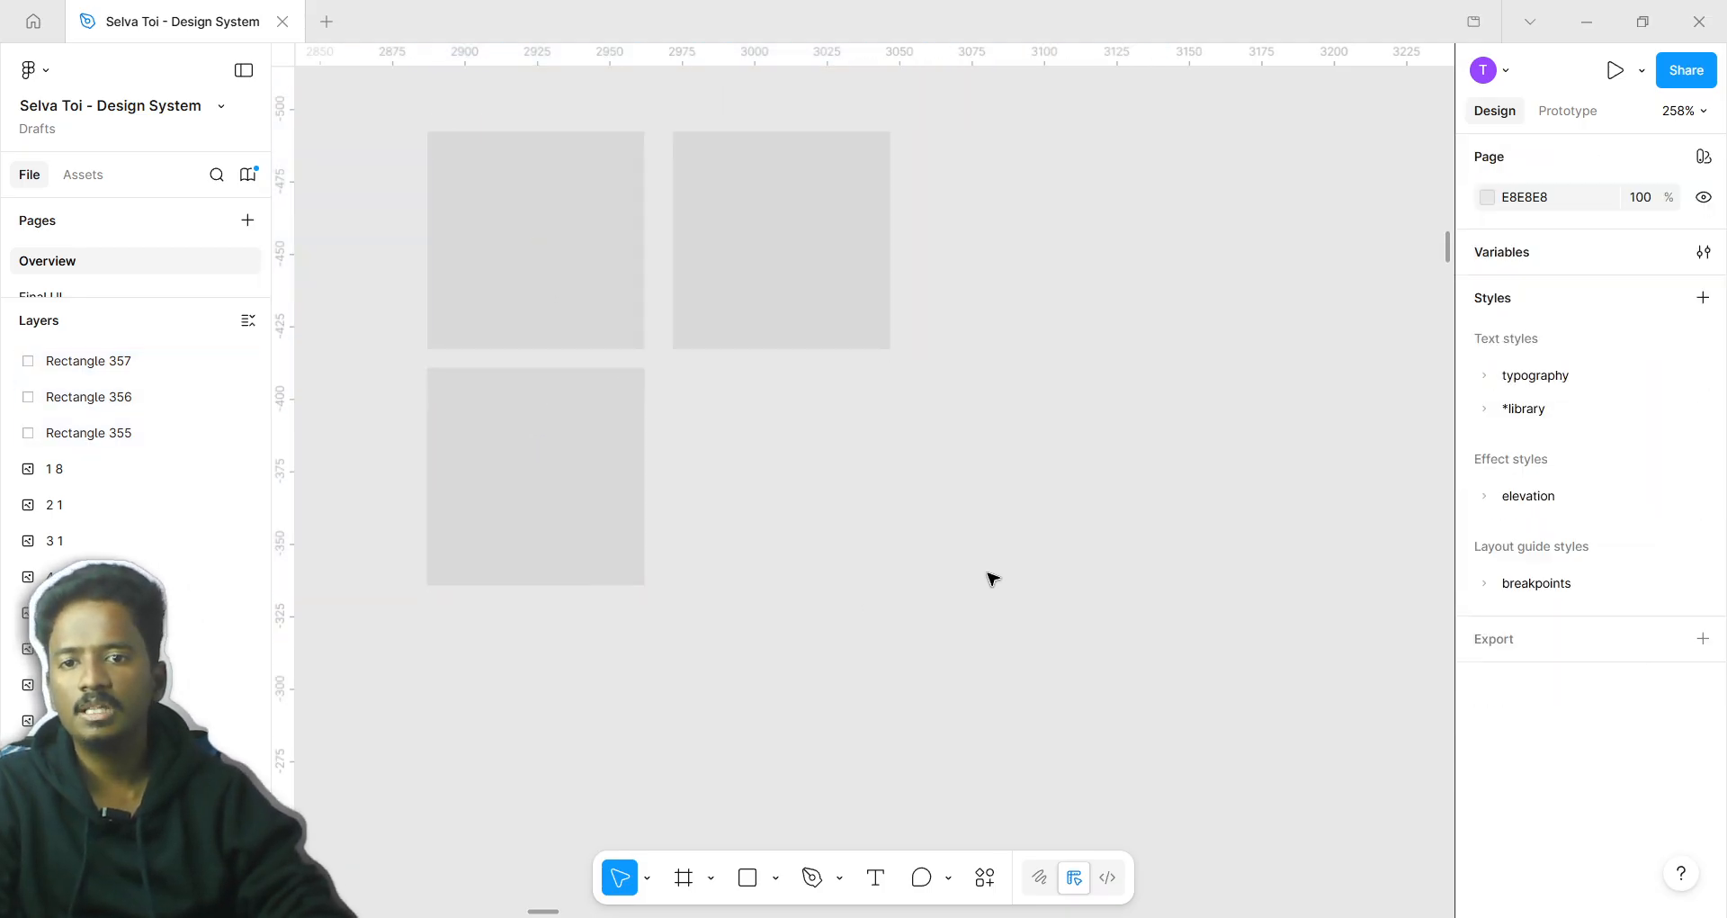
scroll(935, 539, "down", 2)
left_click_drag(1049, 621, 698, 332)
scroll(698, 332, "up", 2)
left_click(1102, 397)
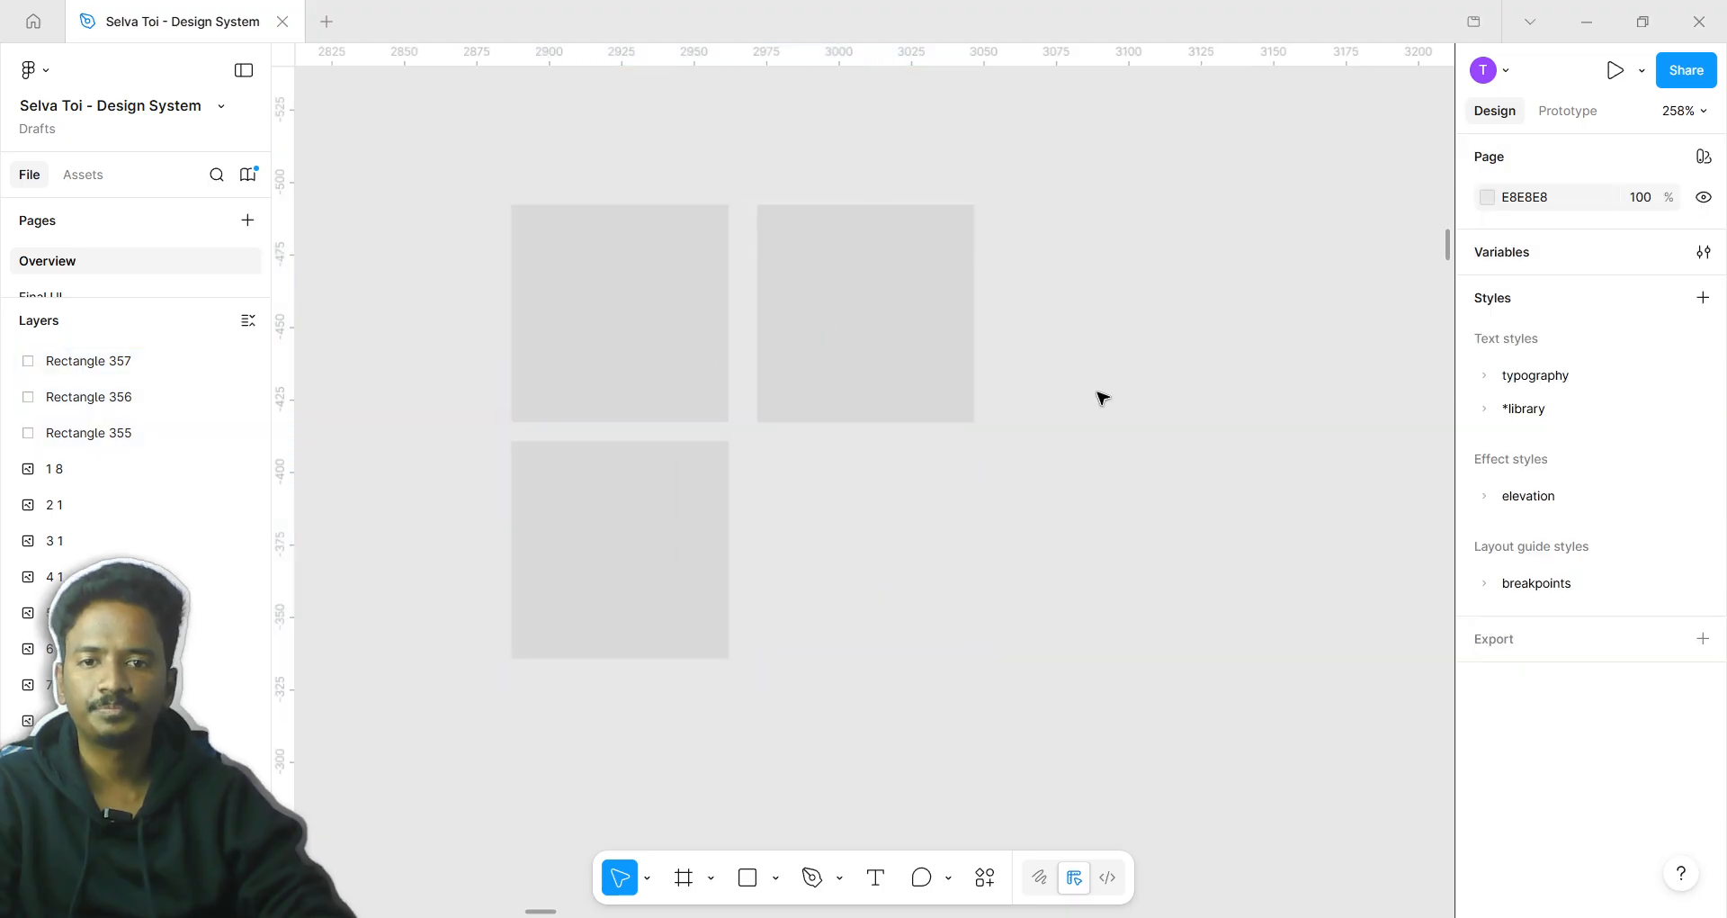
Return to the slides and examine the Position Section's X and Y, rotation and daily usage notes
scroll(1102, 397, "down", 5)
scroll(663, 675, "up", 8)
scroll(975, 629, "right", 5)
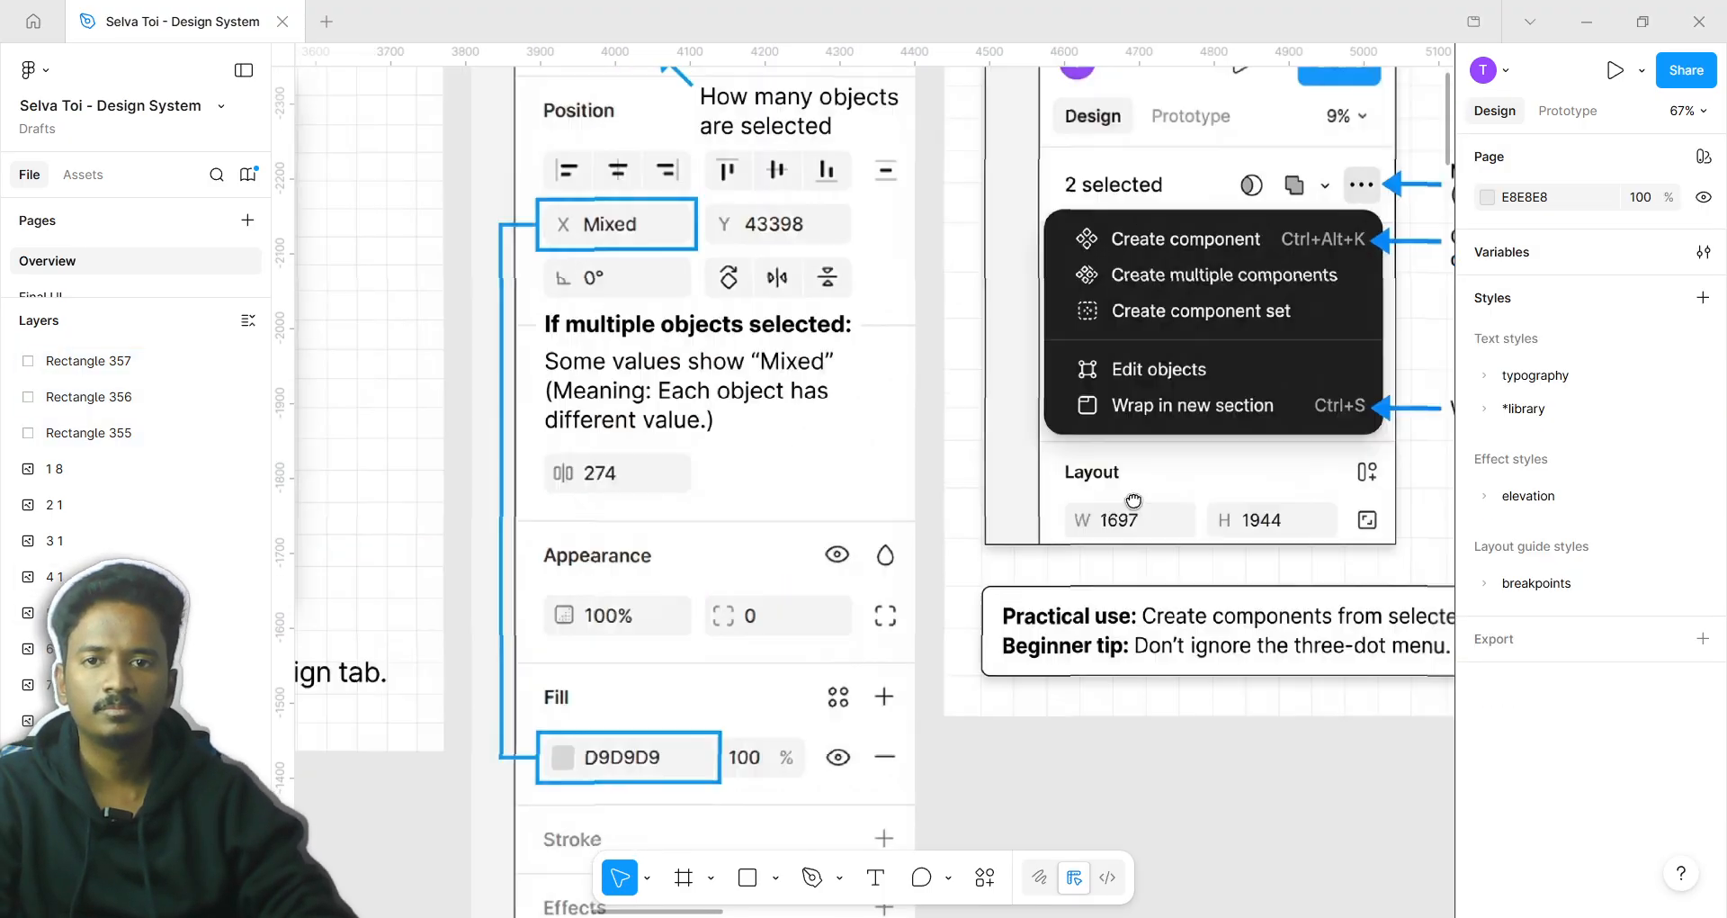
scroll(1134, 500, "right", 10)
scroll(822, 326, "up", 2)
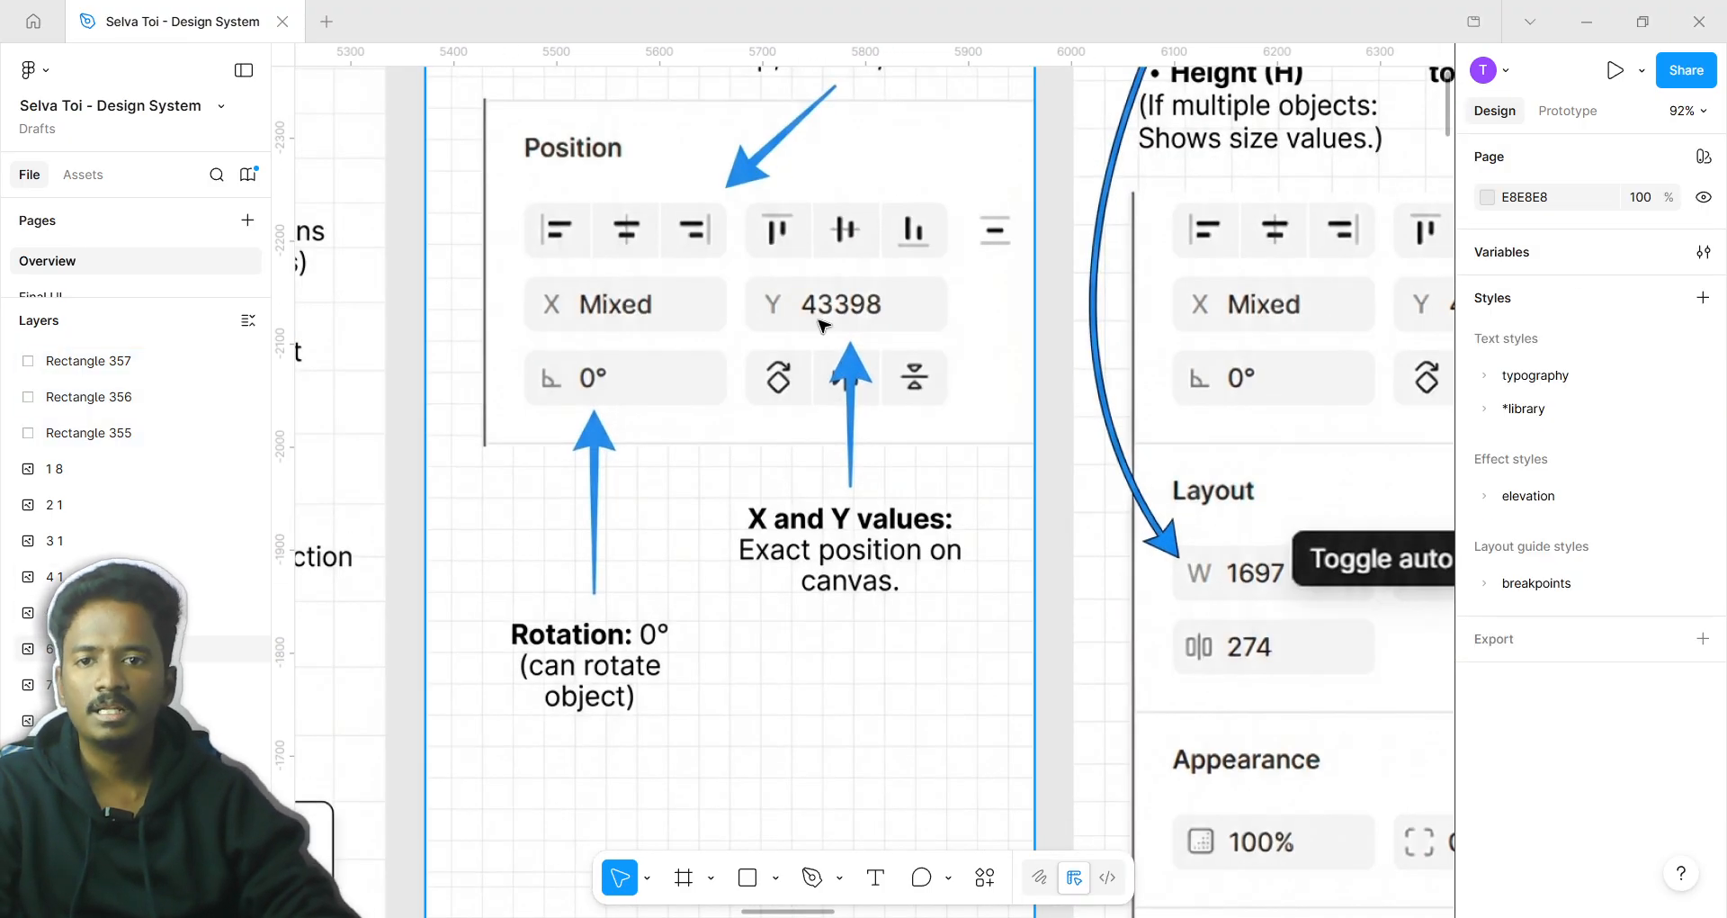
scroll(822, 326, "down", 2)
scroll(644, 345, "up", 3)
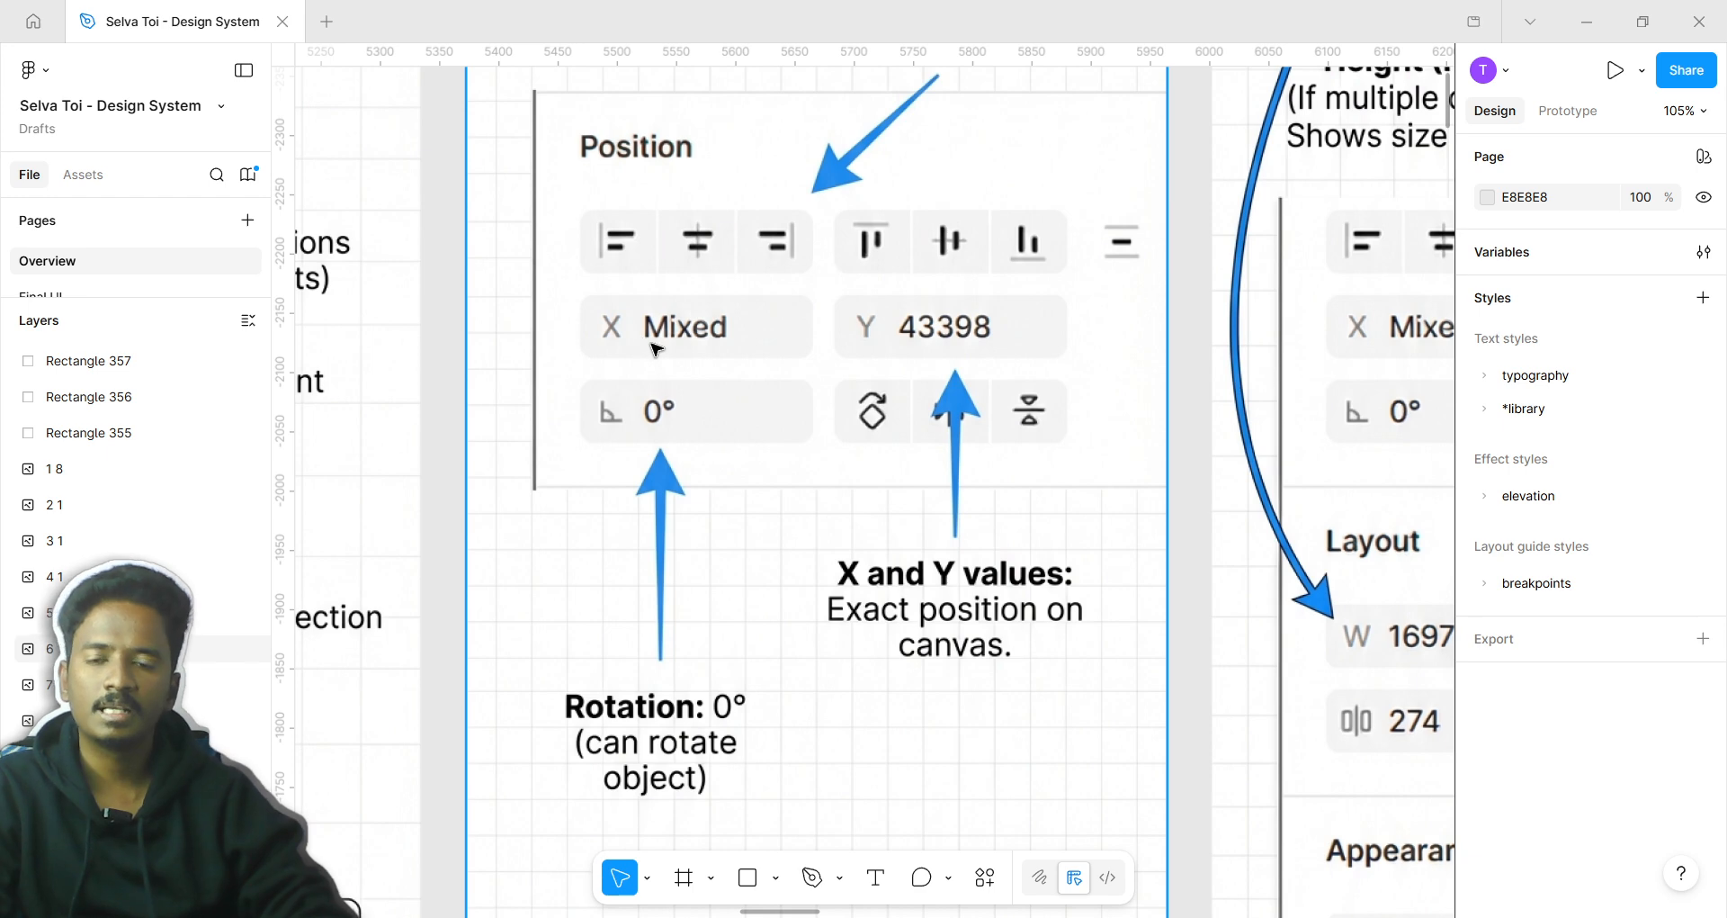
scroll(894, 331, "down", 4)
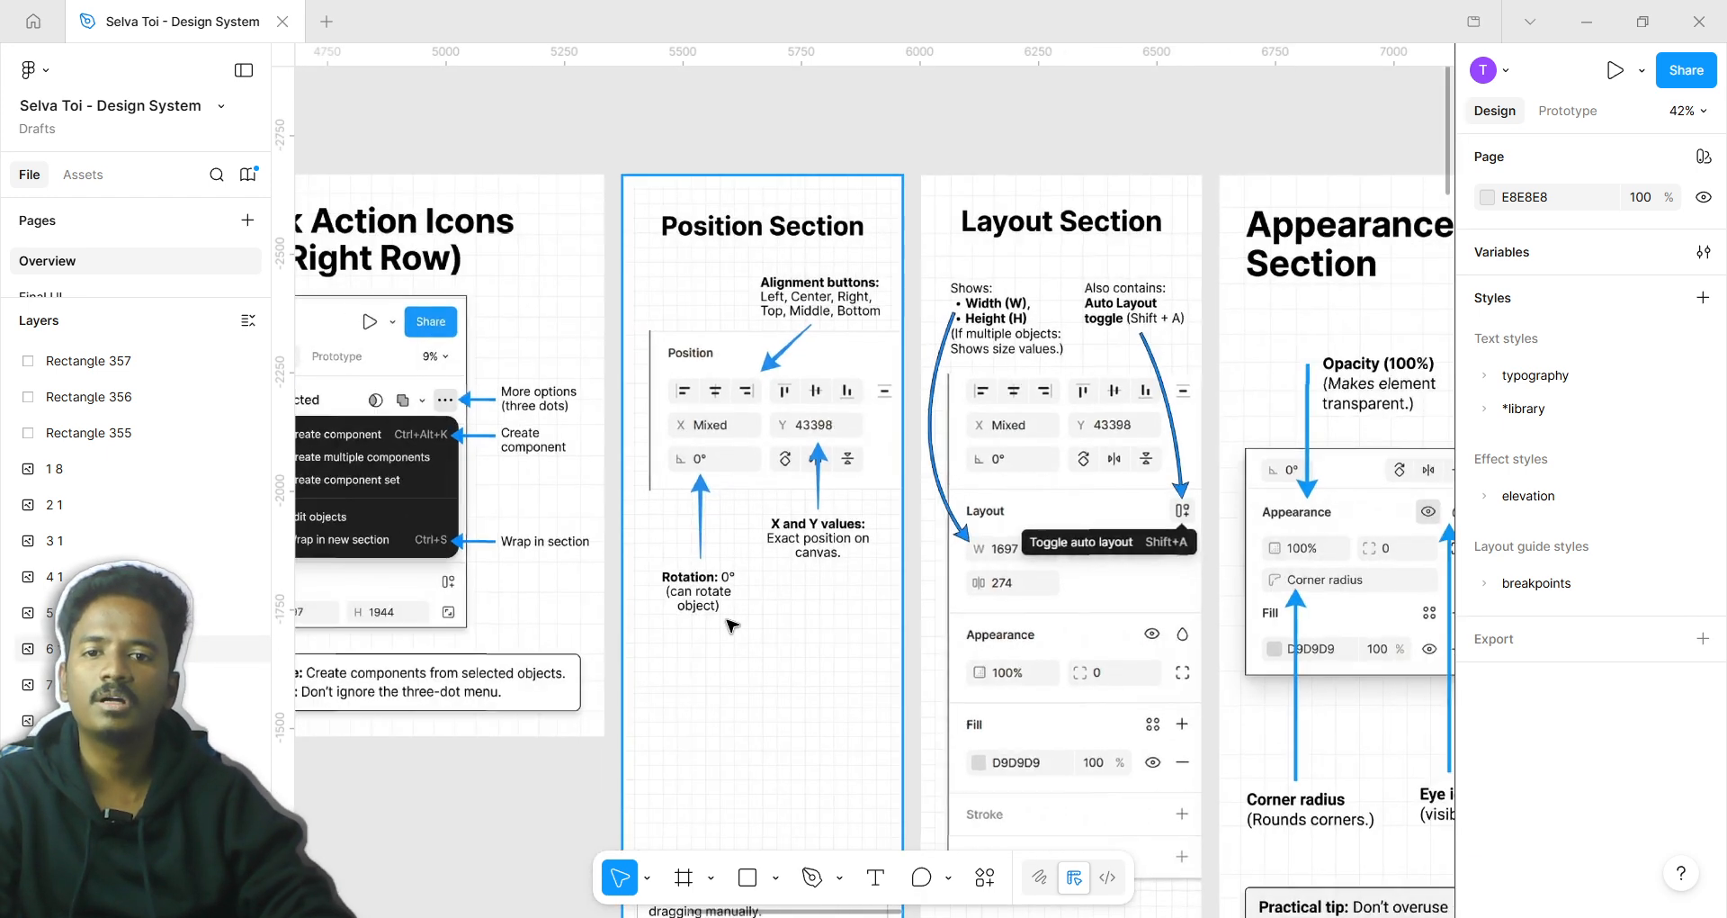
scroll(769, 360, "up", 2)
scroll(769, 360, "down", 5)
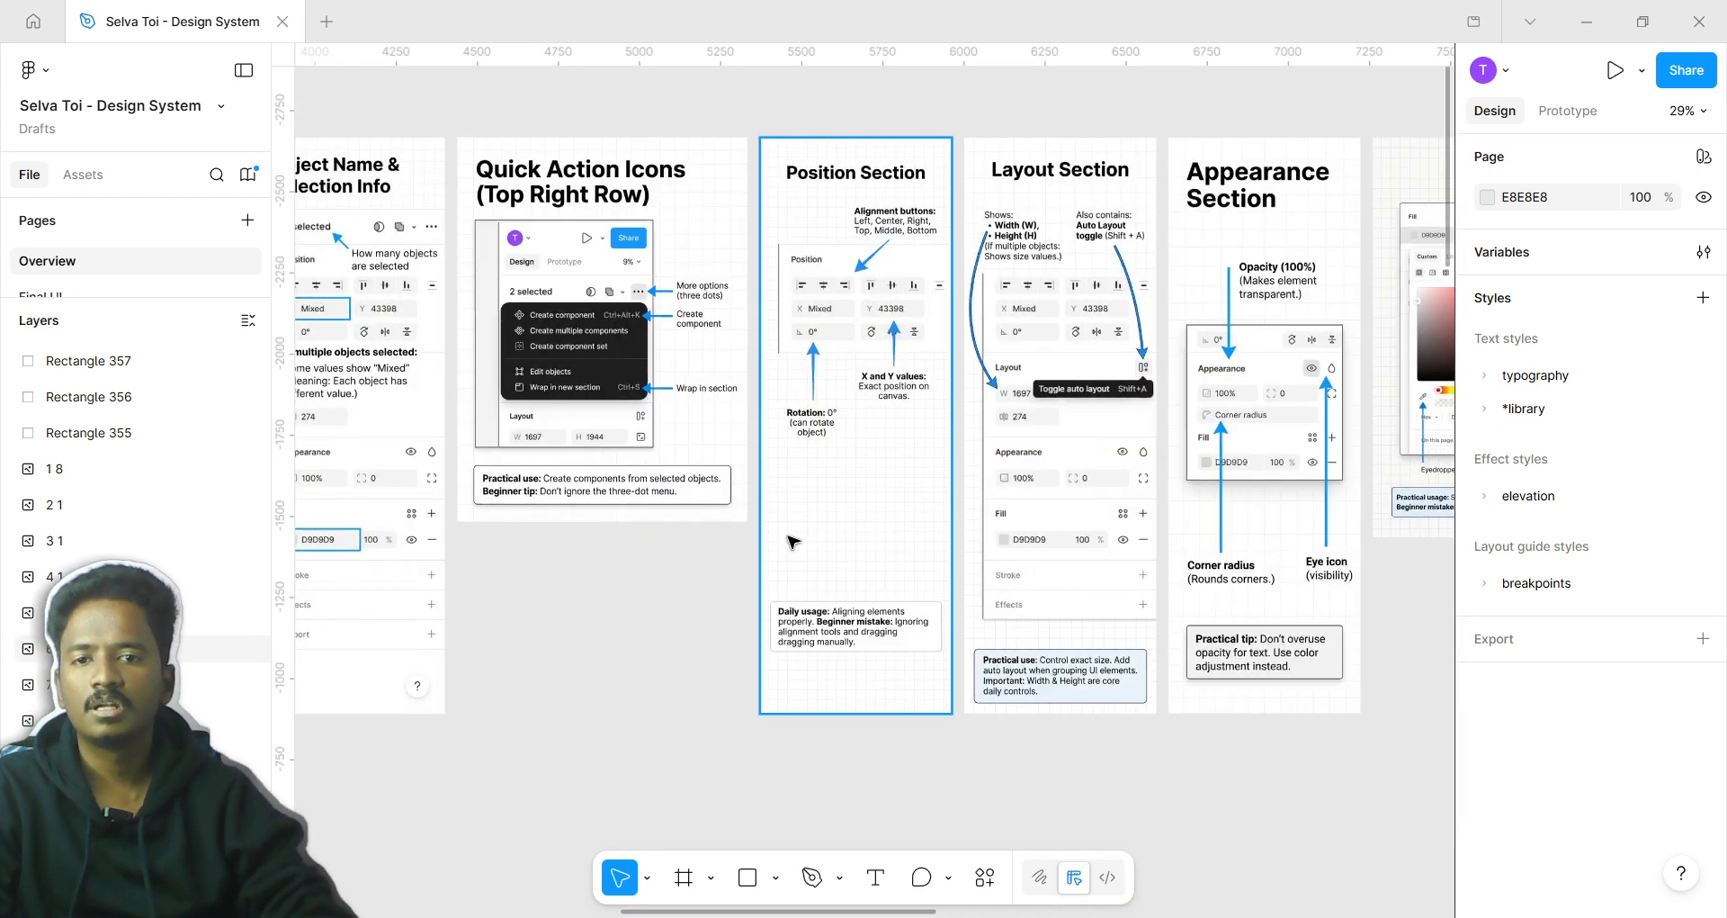
Duplicate the upper-right square of the three, placing the copy well to their right at about X 3127, Y -417
scroll(783, 558, "down", 5)
scroll(621, 423, "up", 10)
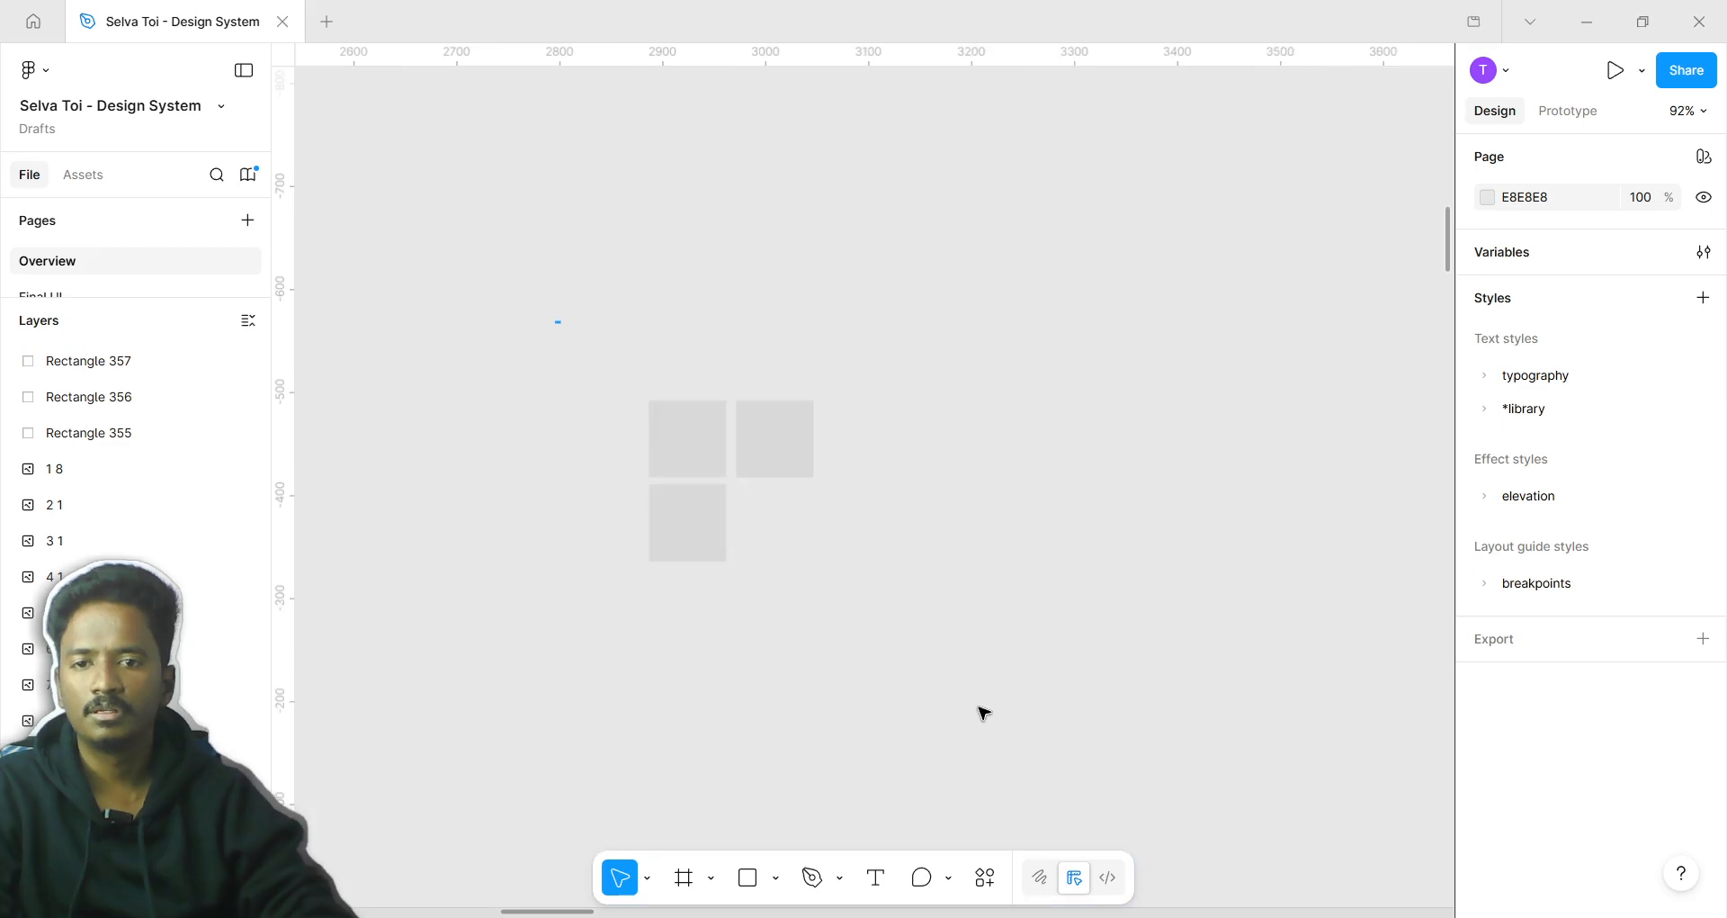
left_click_drag(983, 709, 746, 469)
scroll(752, 467, "up", 2)
left_click(636, 378)
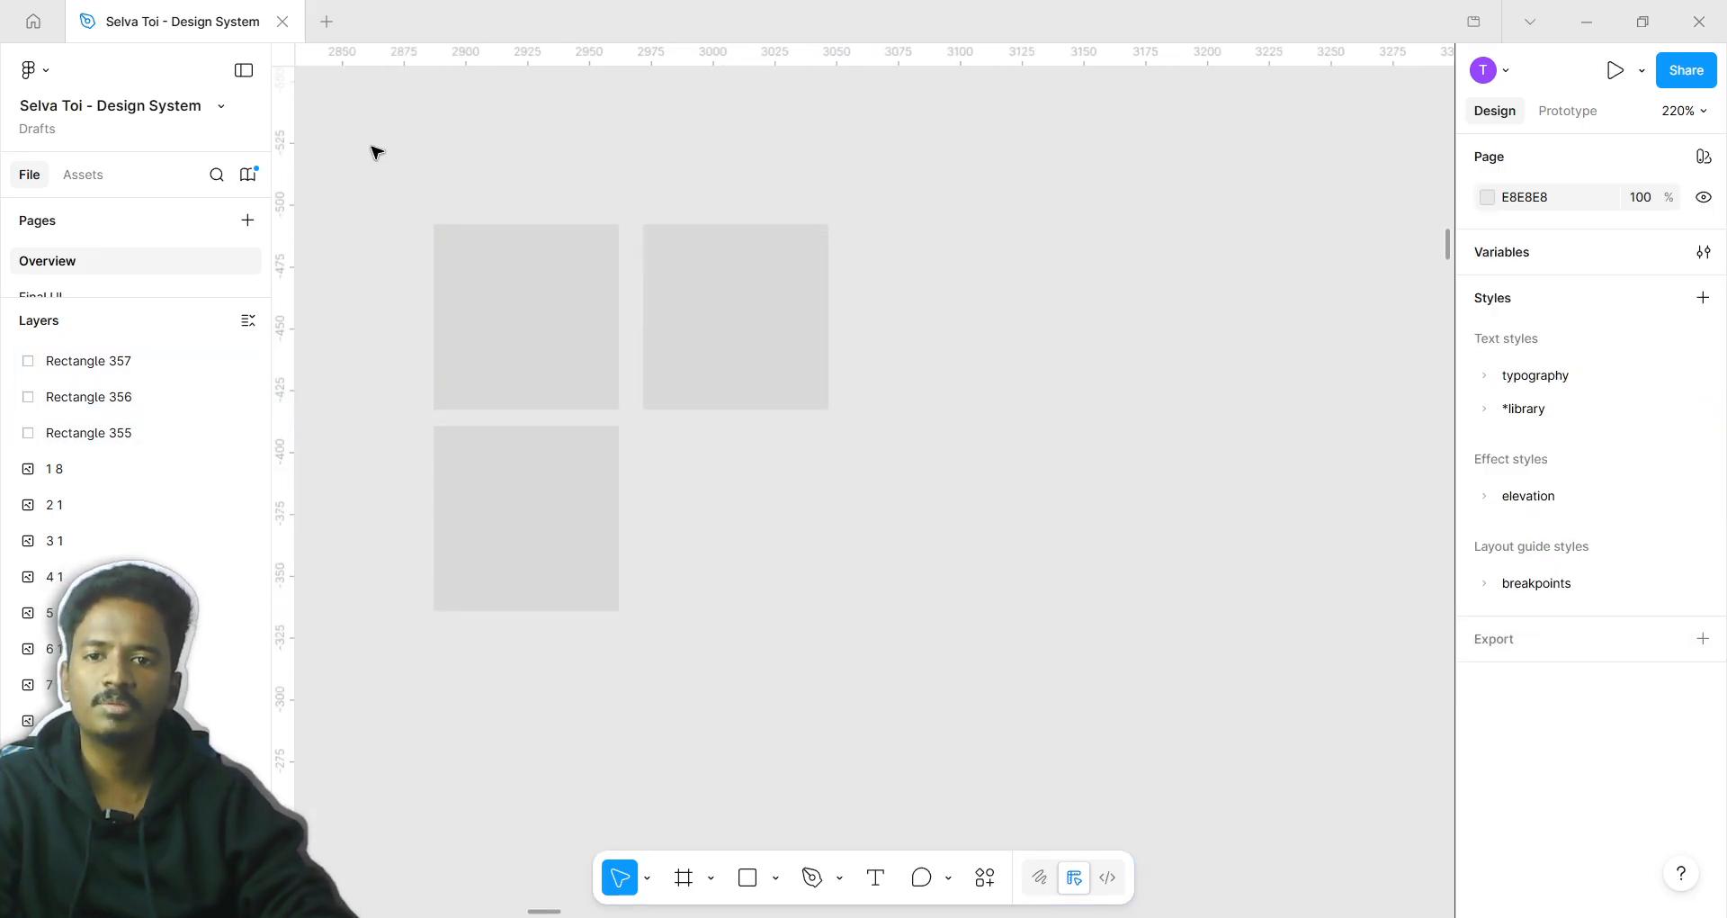
left_click_drag(371, 148, 899, 653)
left_click(772, 308)
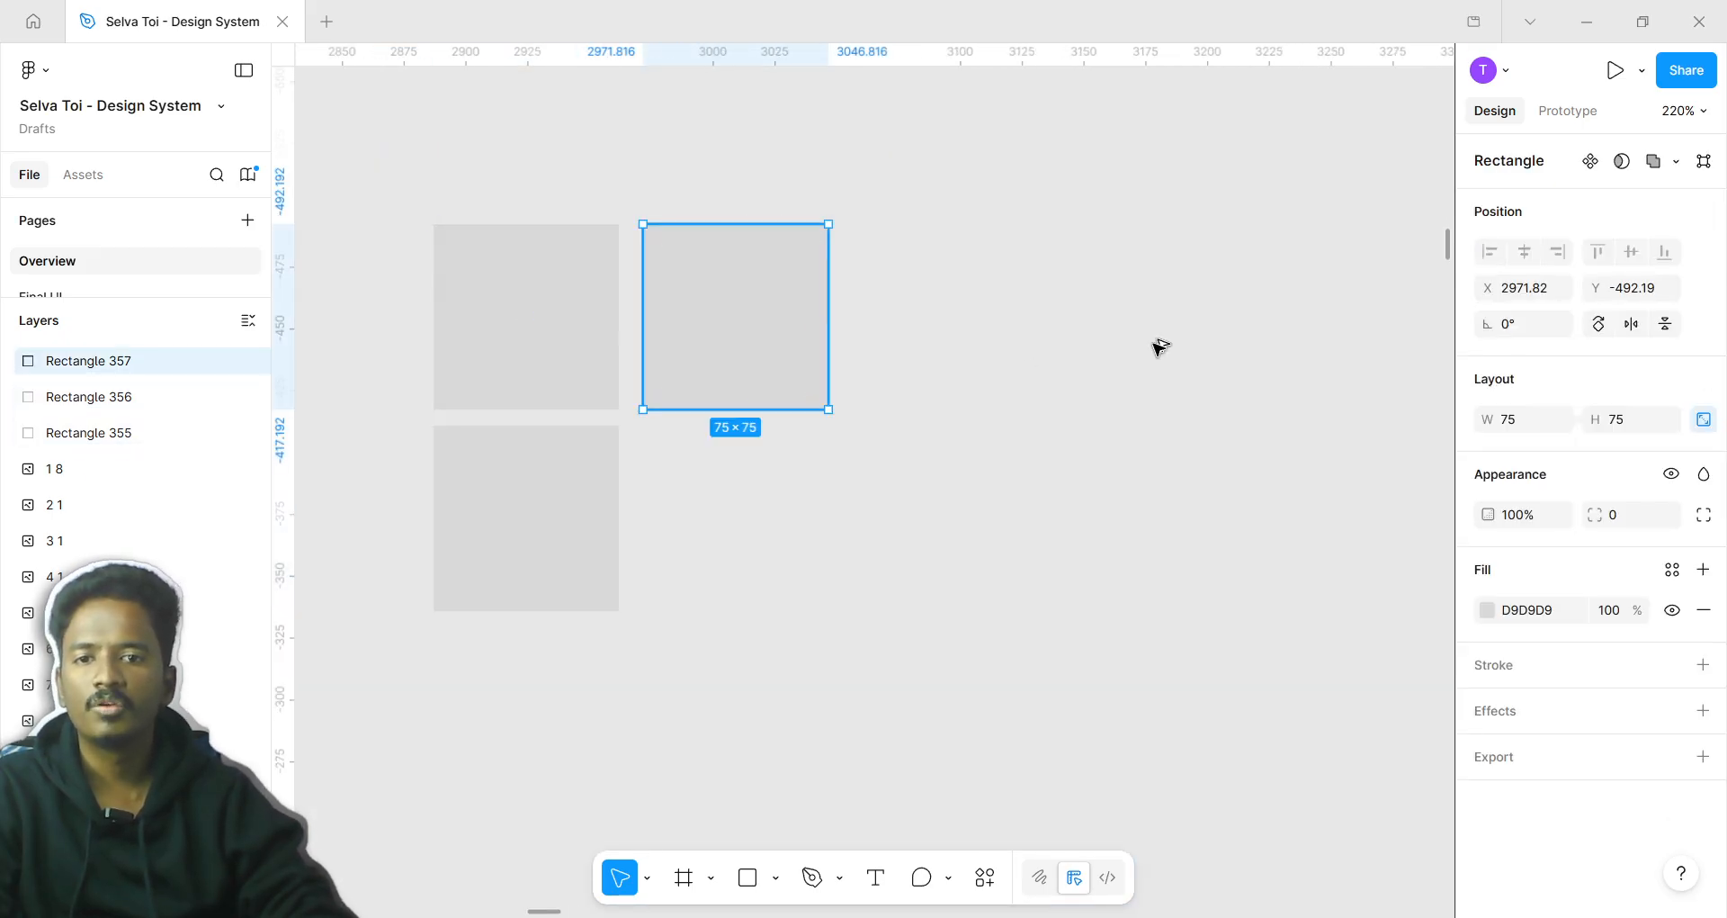
left_click_drag(775, 311, 1160, 497)
scroll(1182, 551, "up", 2)
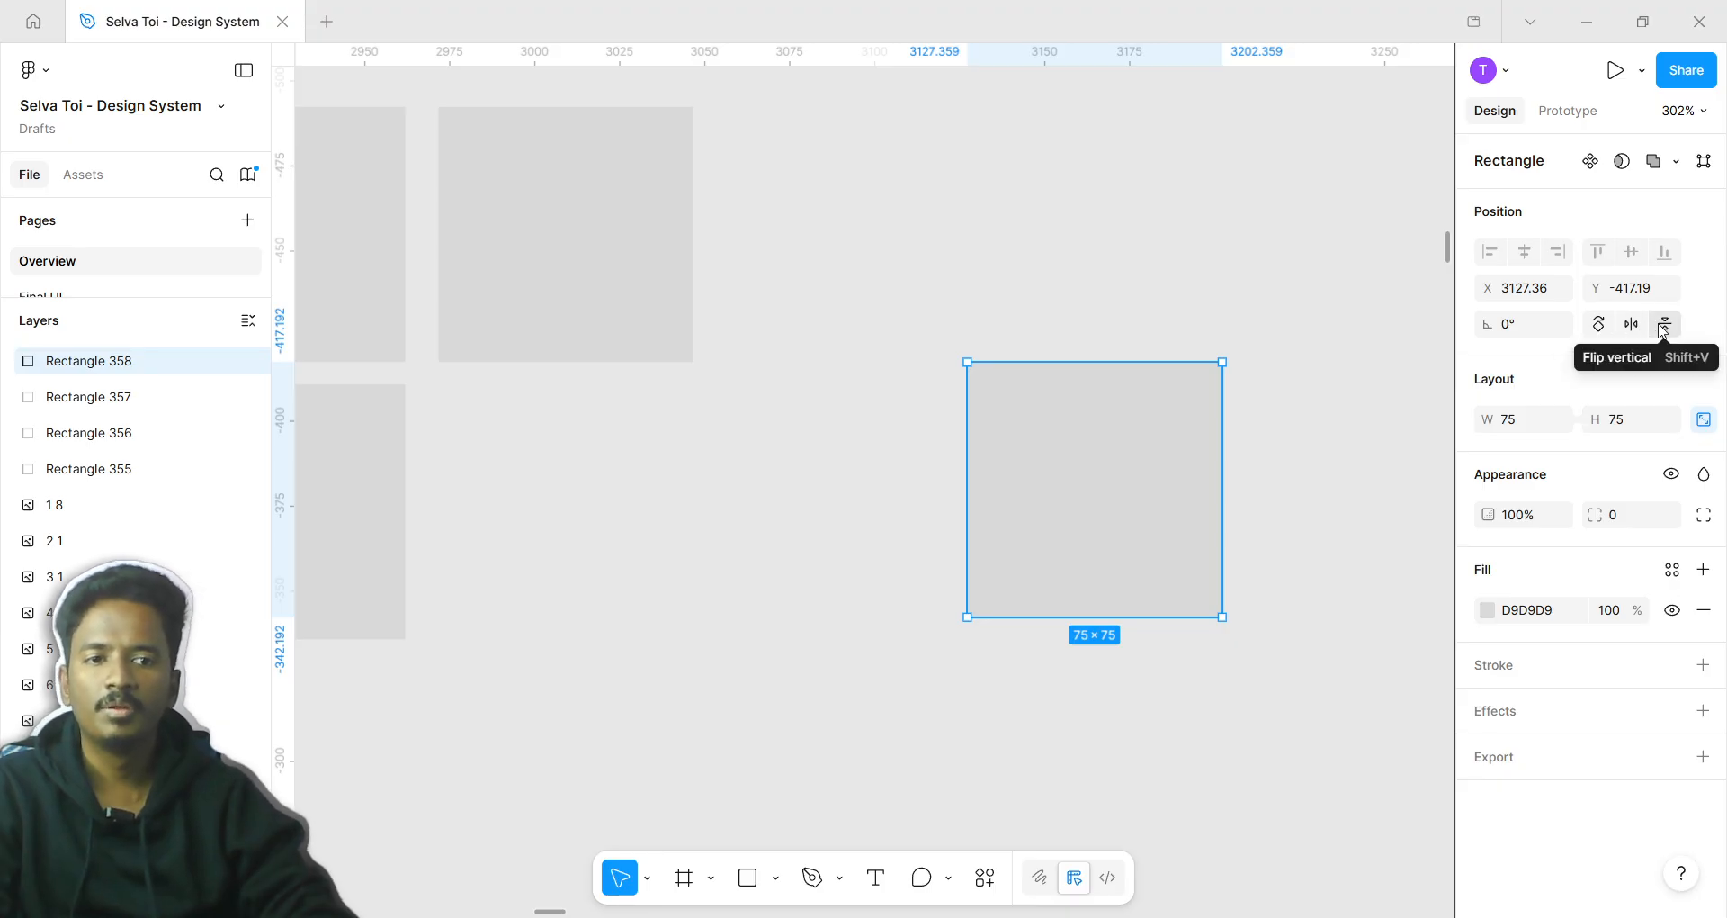
Round the copied square's corners to a radius of 12, rotating it to 90° before and back to 0° after
left_click(1608, 329)
scroll(1221, 474, "up", 1)
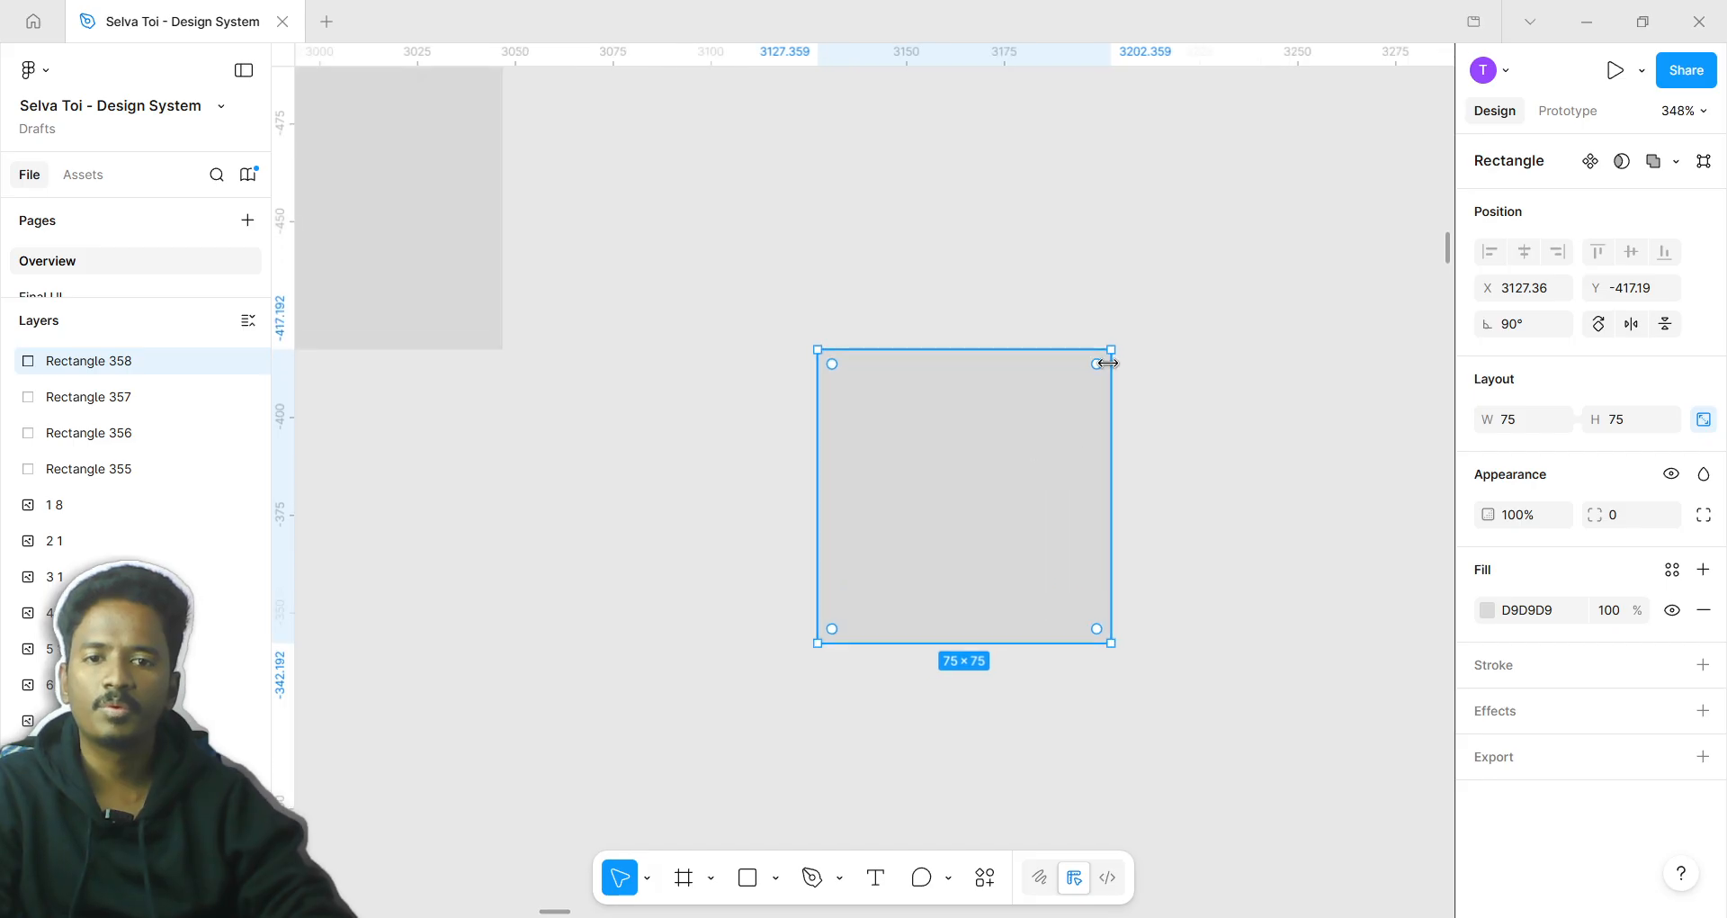
left_click_drag(1104, 364, 1073, 400)
left_click(1600, 324)
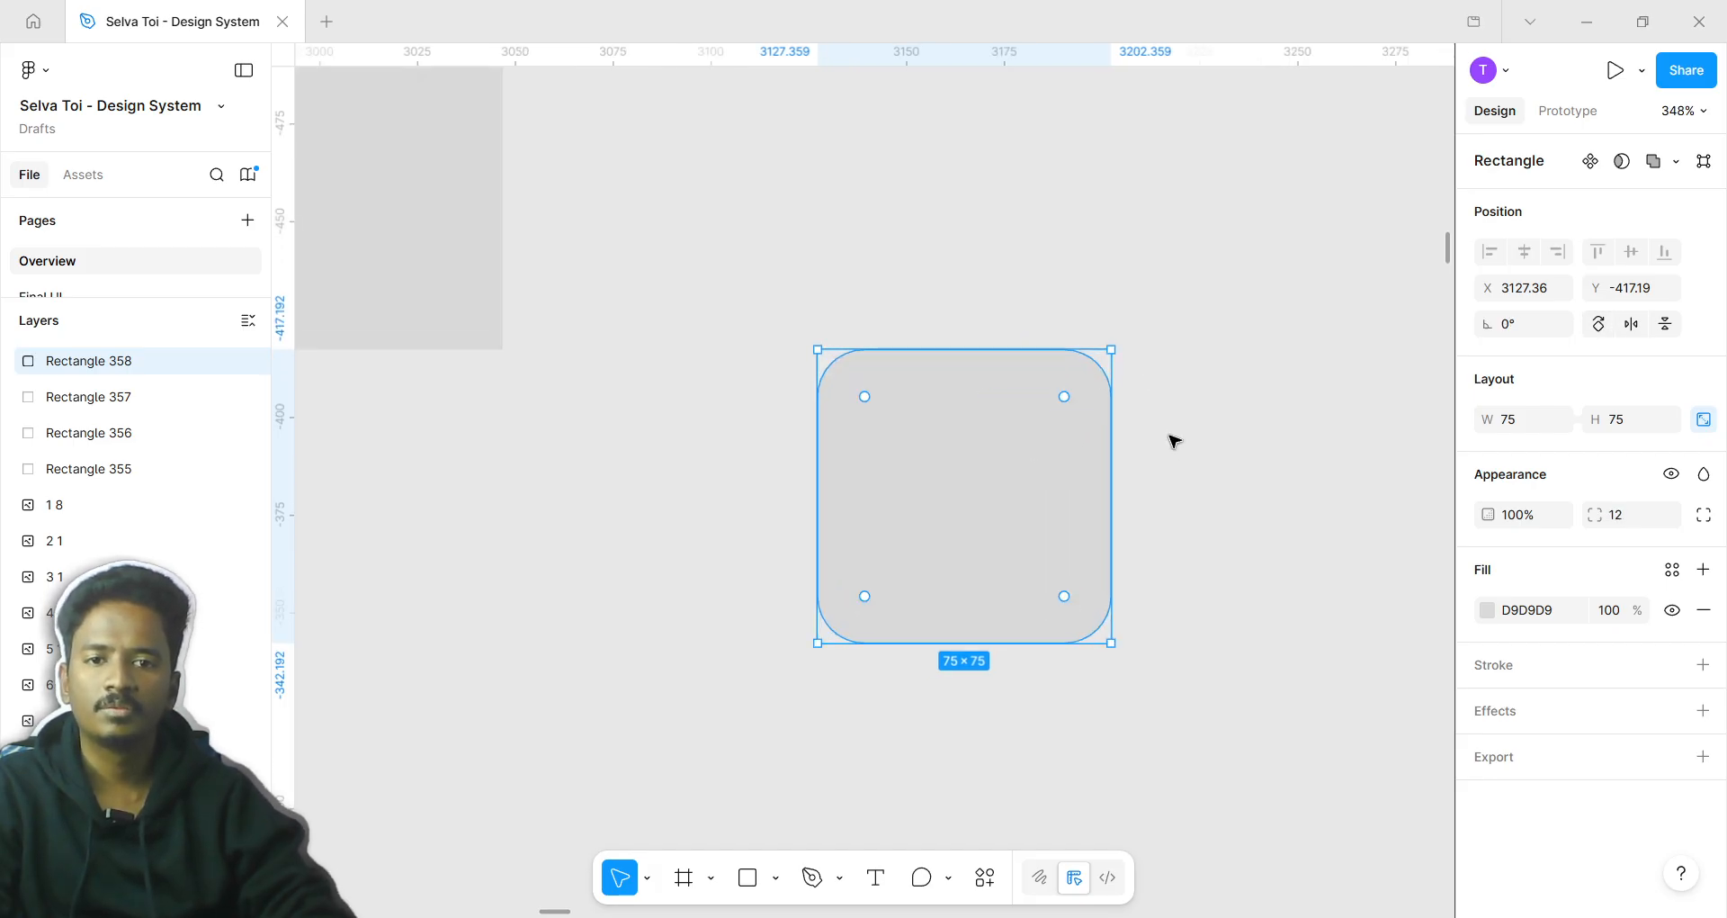
left_click(1174, 441)
Add a text layer reading "Sample Text" to the right of the rounded square
scroll(810, 555, "right", 3)
left_click(876, 877)
left_click(883, 602)
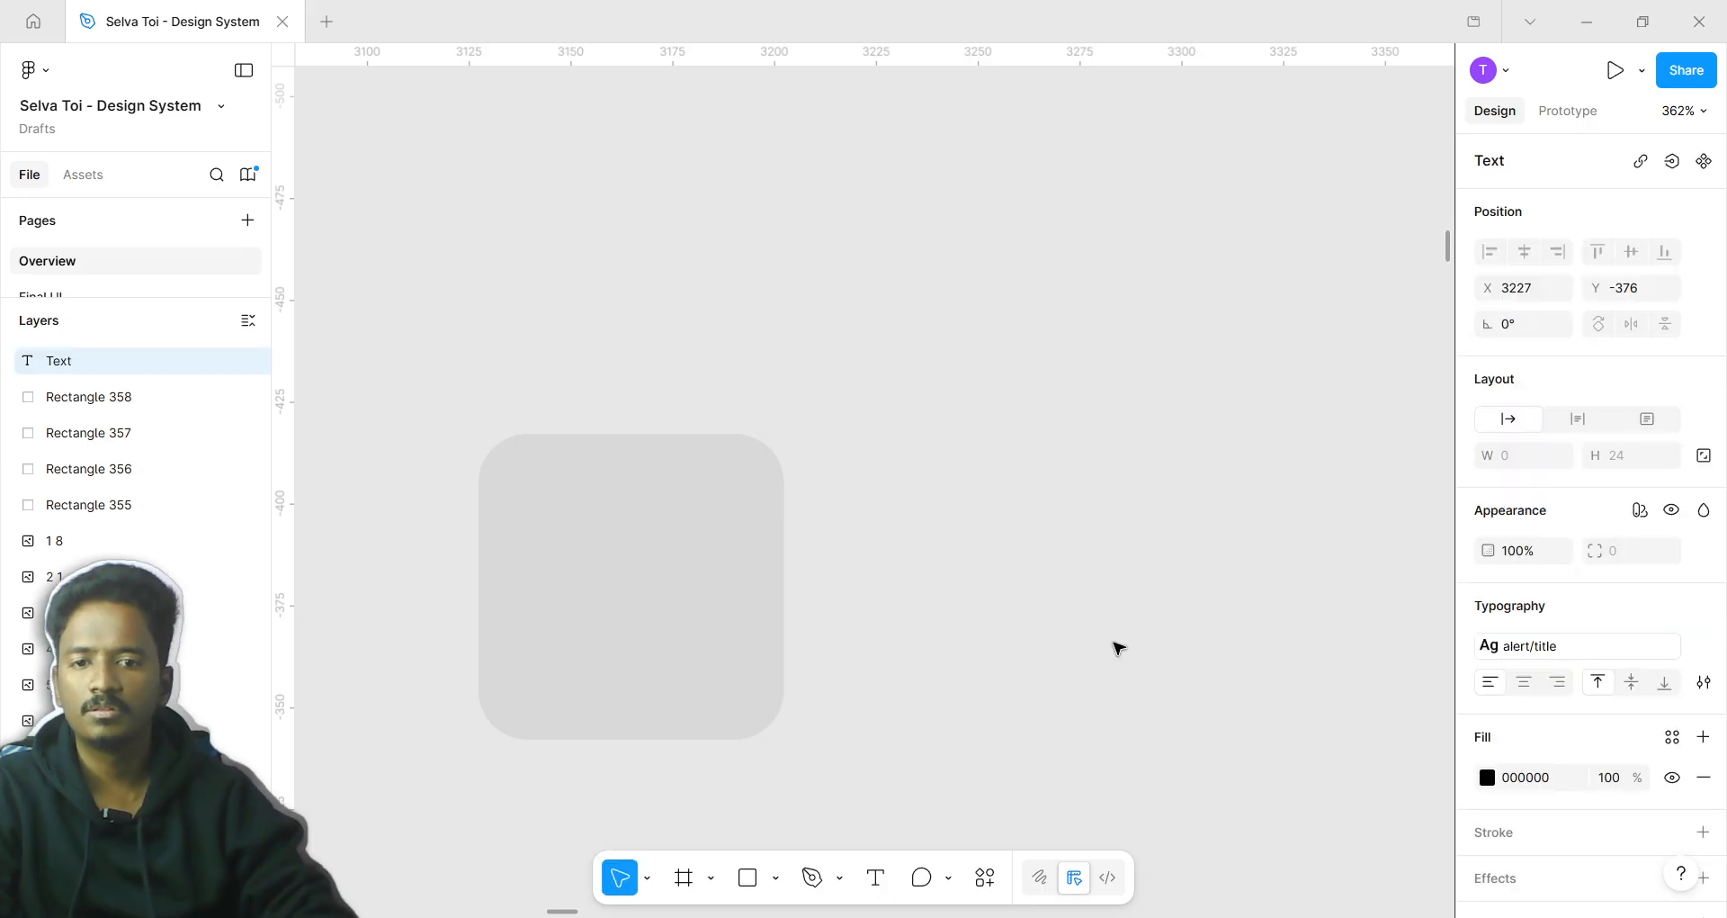
type("sAM")
key("BackSpace")
key("BackSpace")
key("BackSpace")
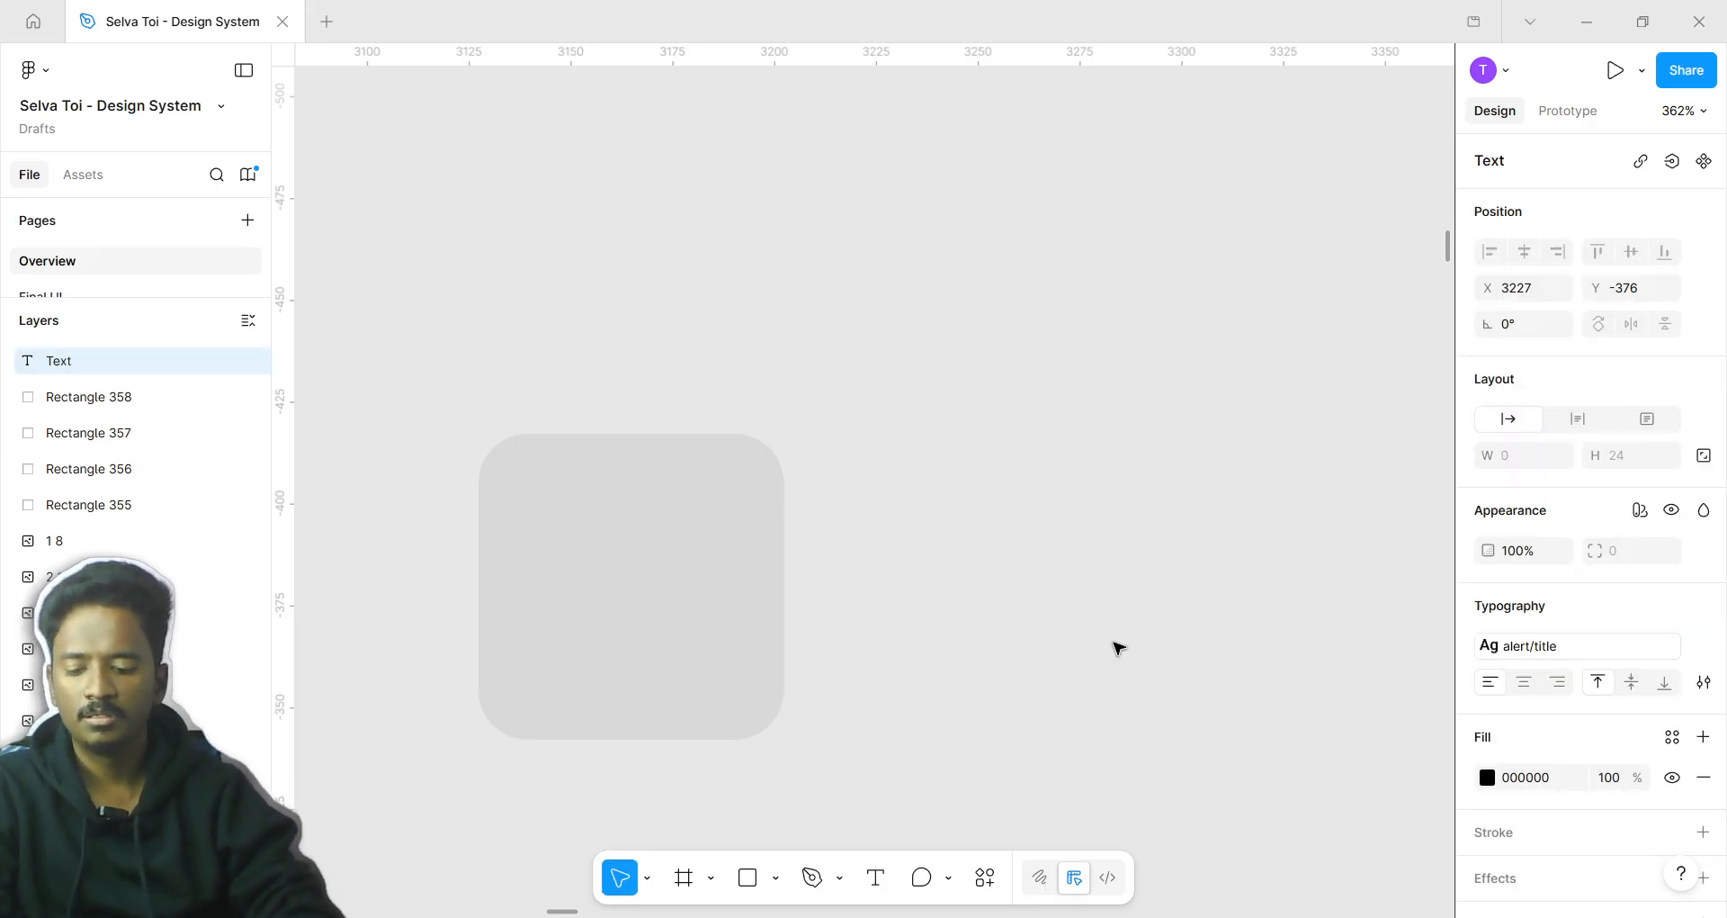
type("Sample Text")
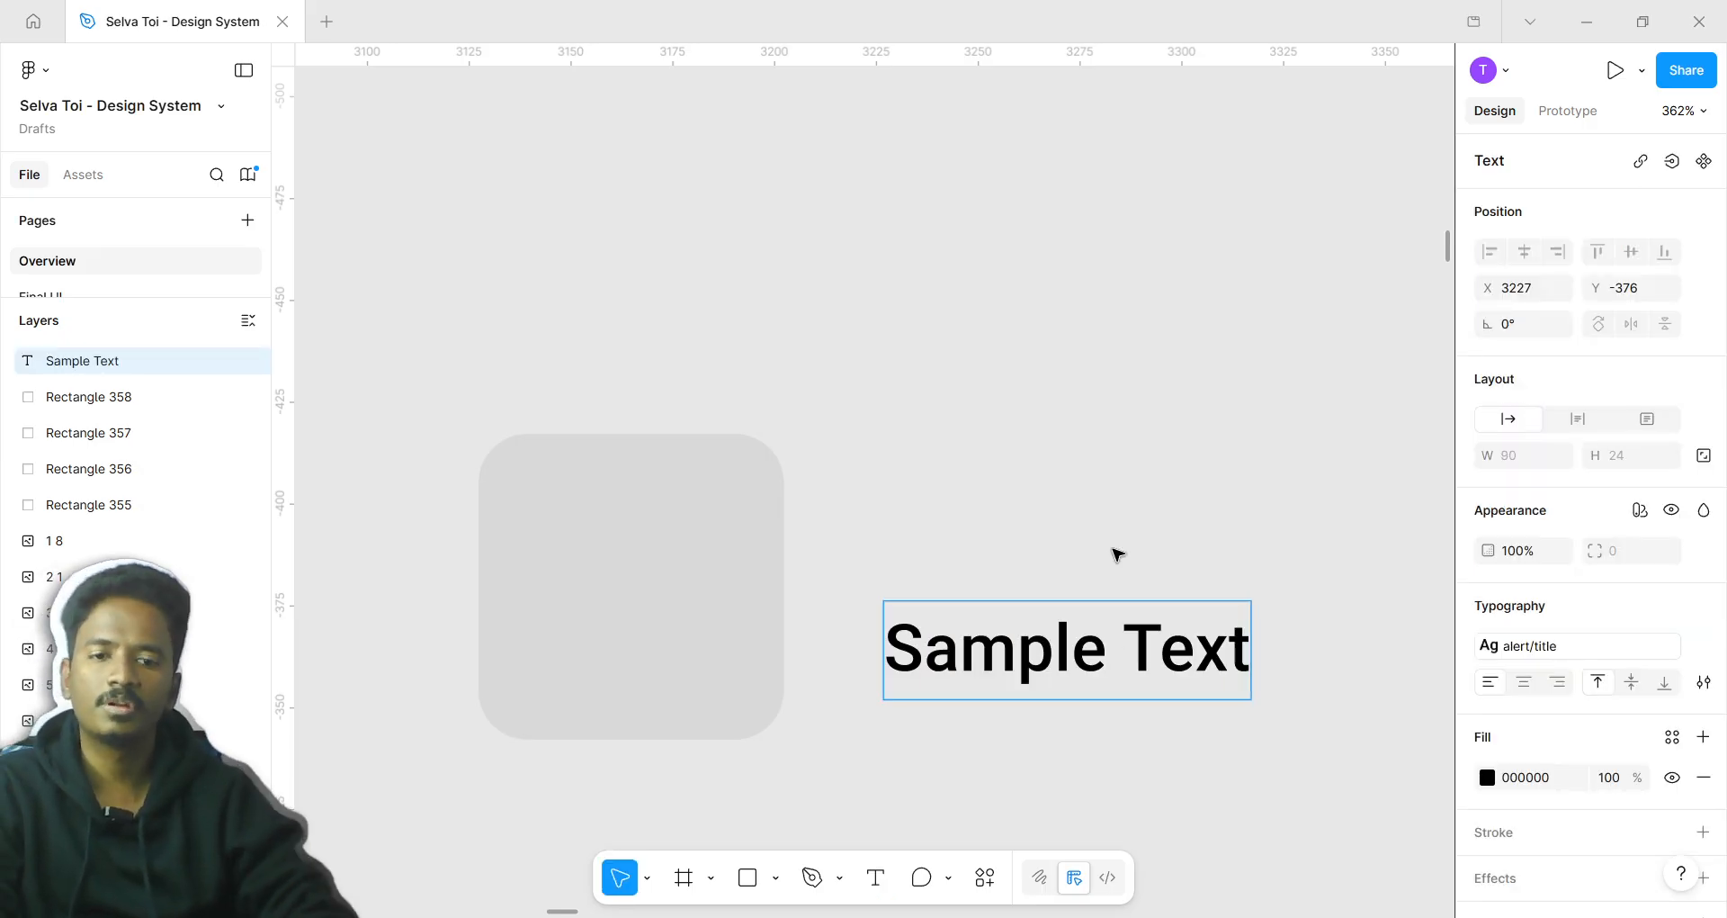
key("Escape")
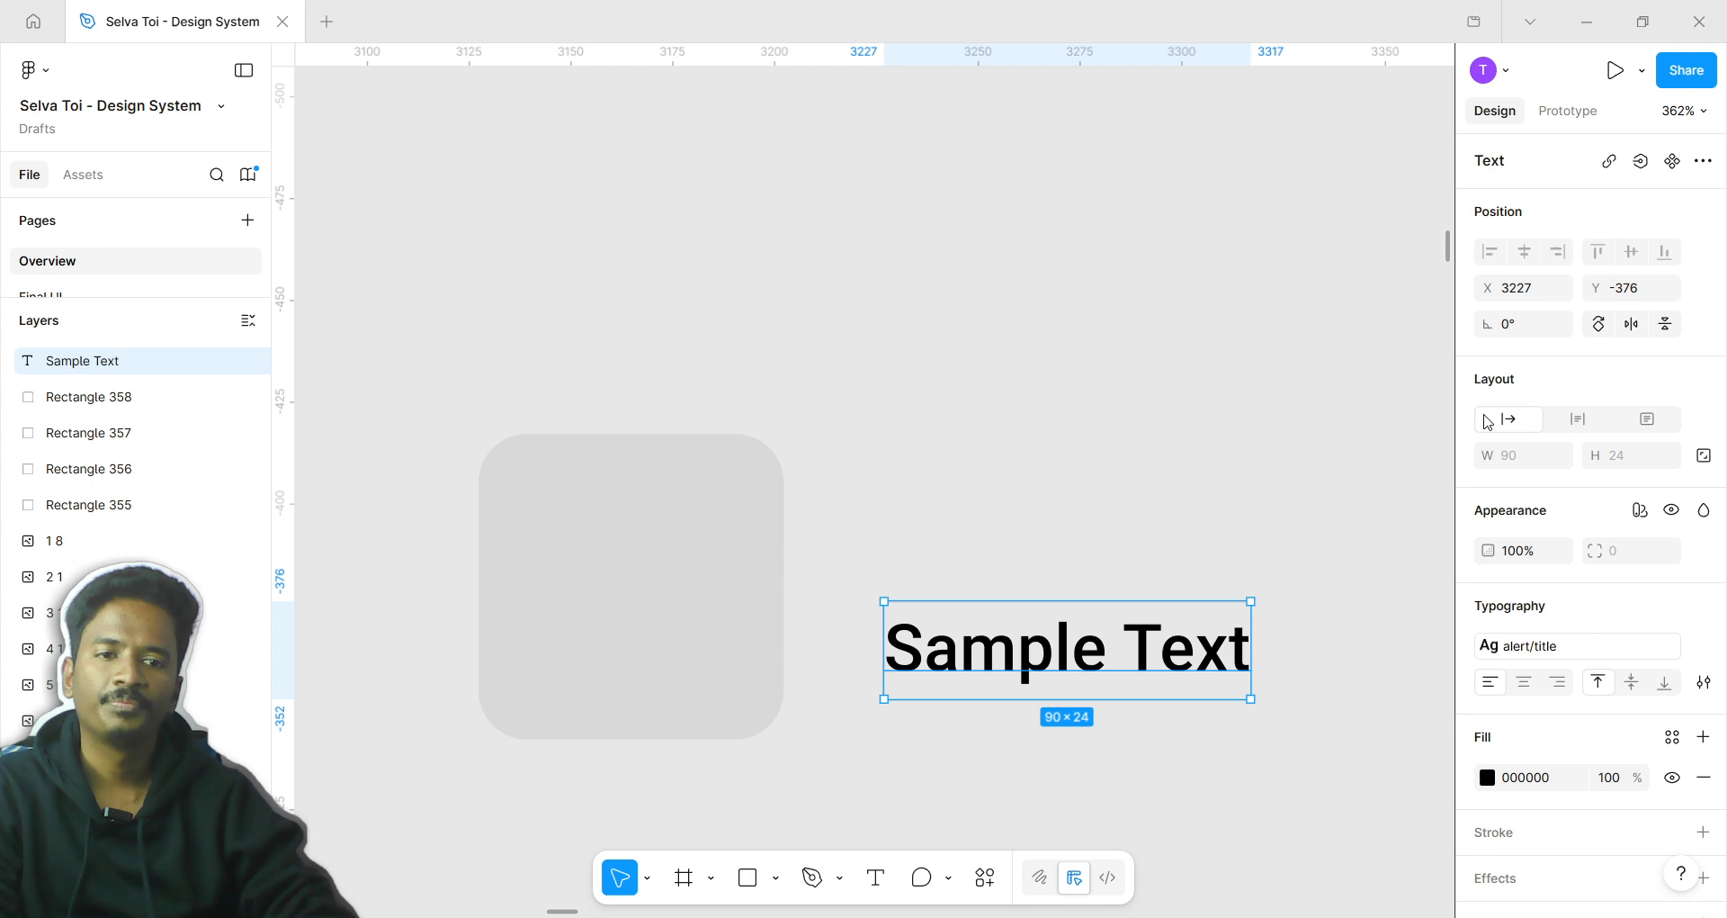
Try a 90° rotation on the Sample Text layer and undo it, then set its rotation to 65° and deselect it
left_click(1597, 324)
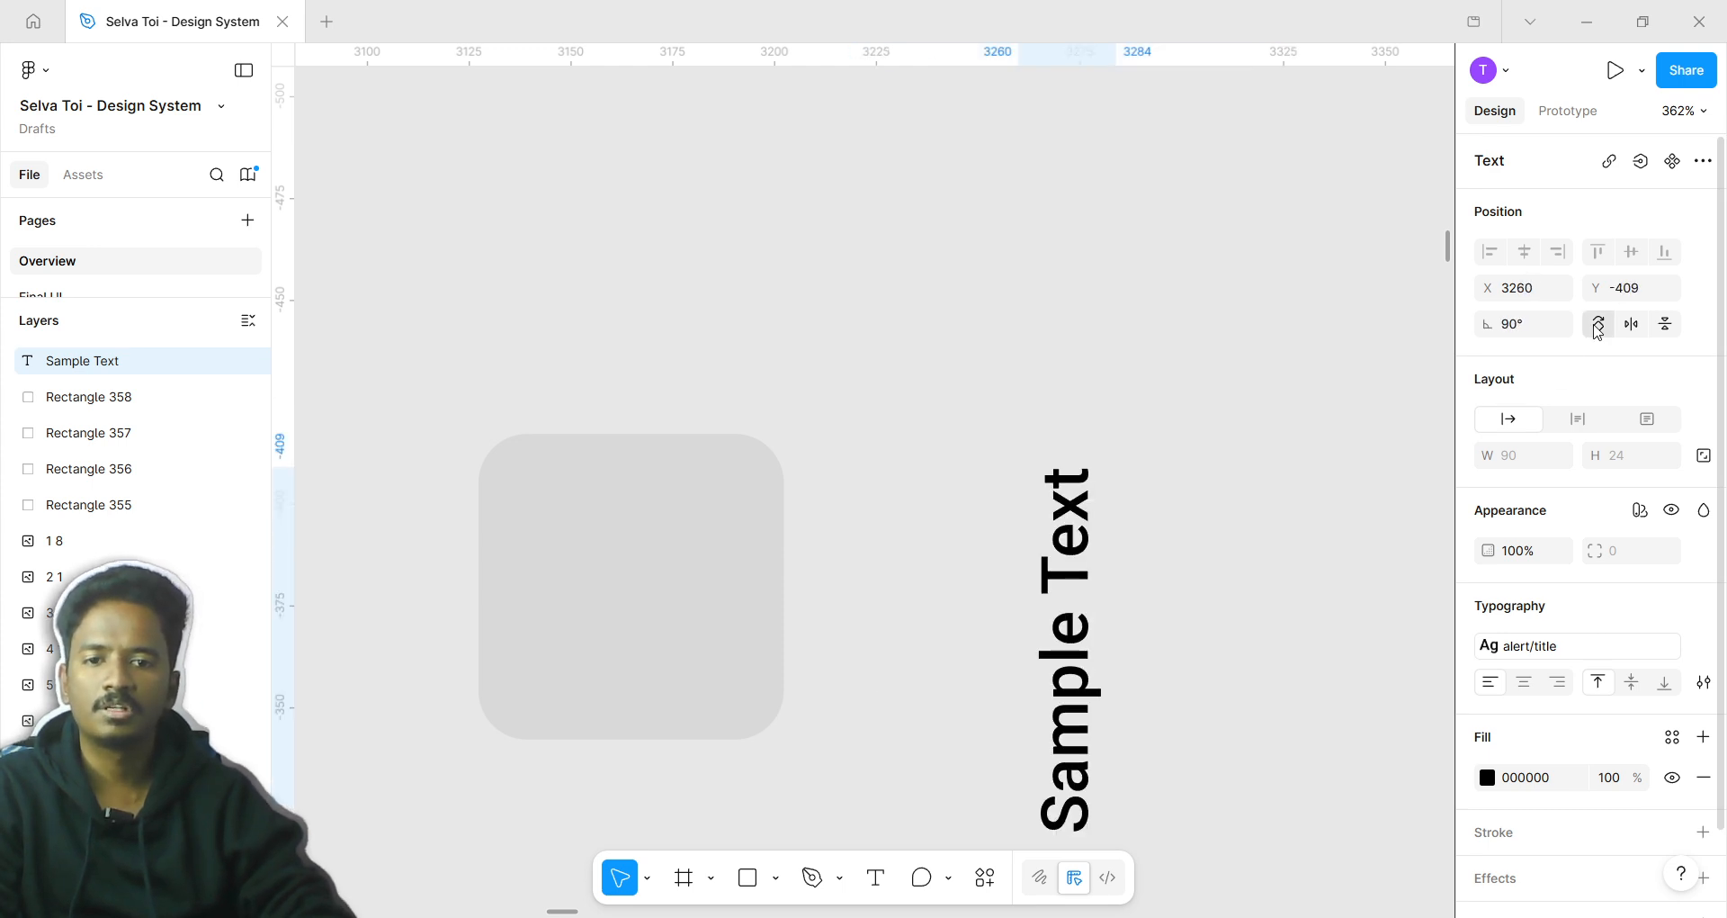
key("ctrl+z")
left_click(1512, 325)
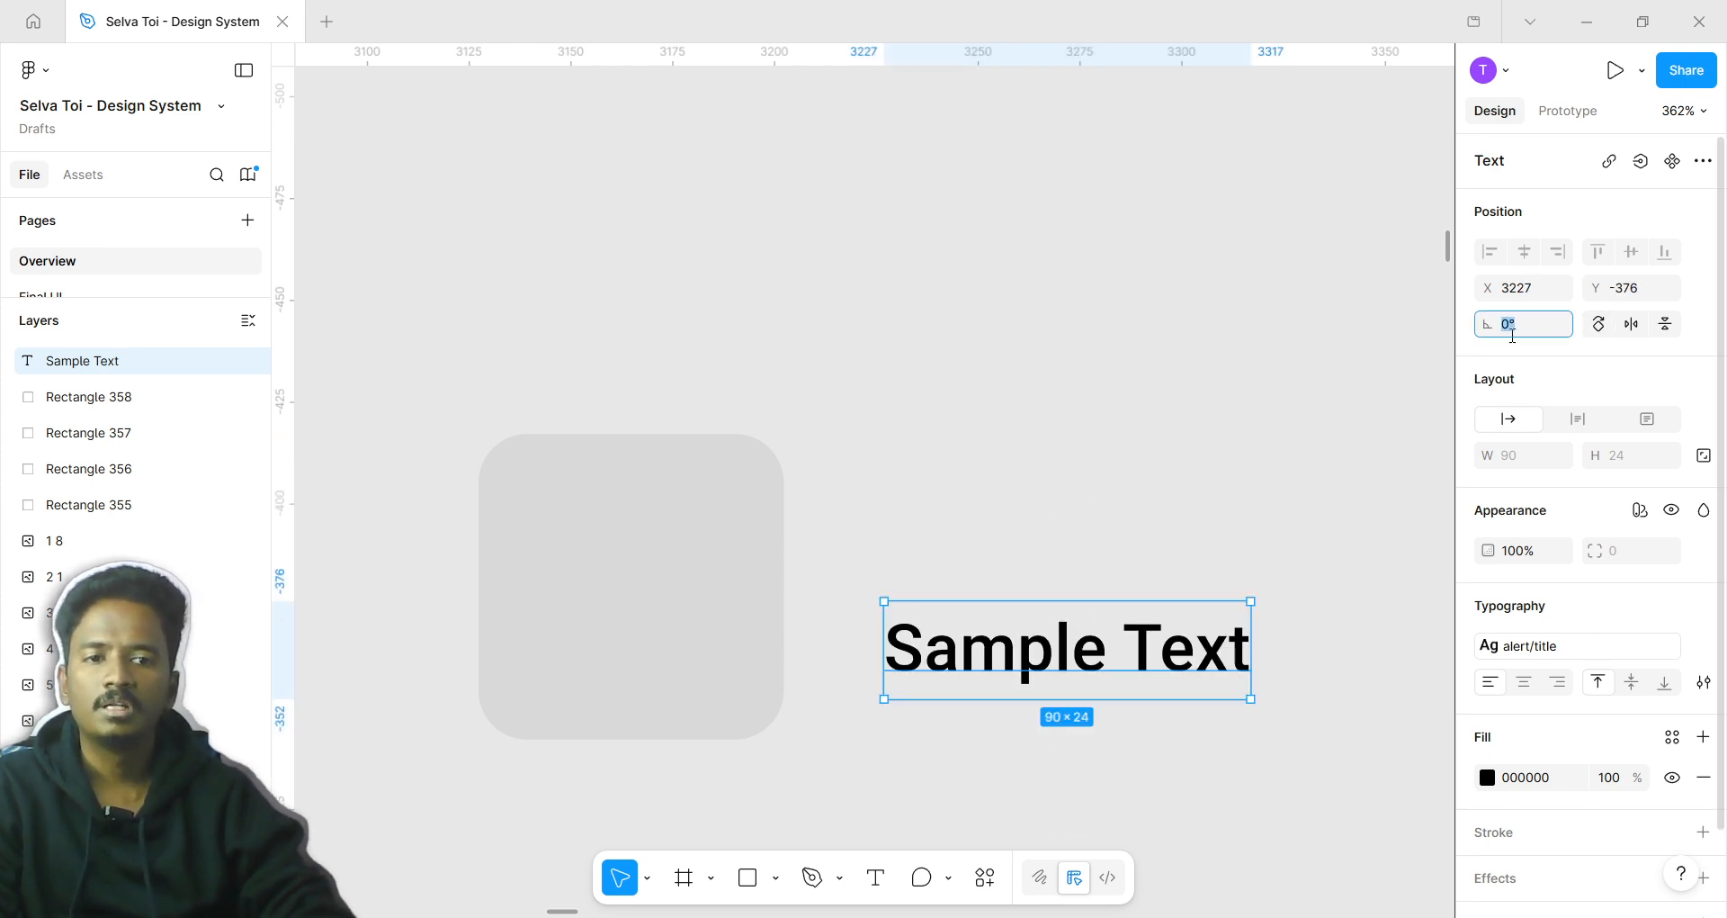
type("60")
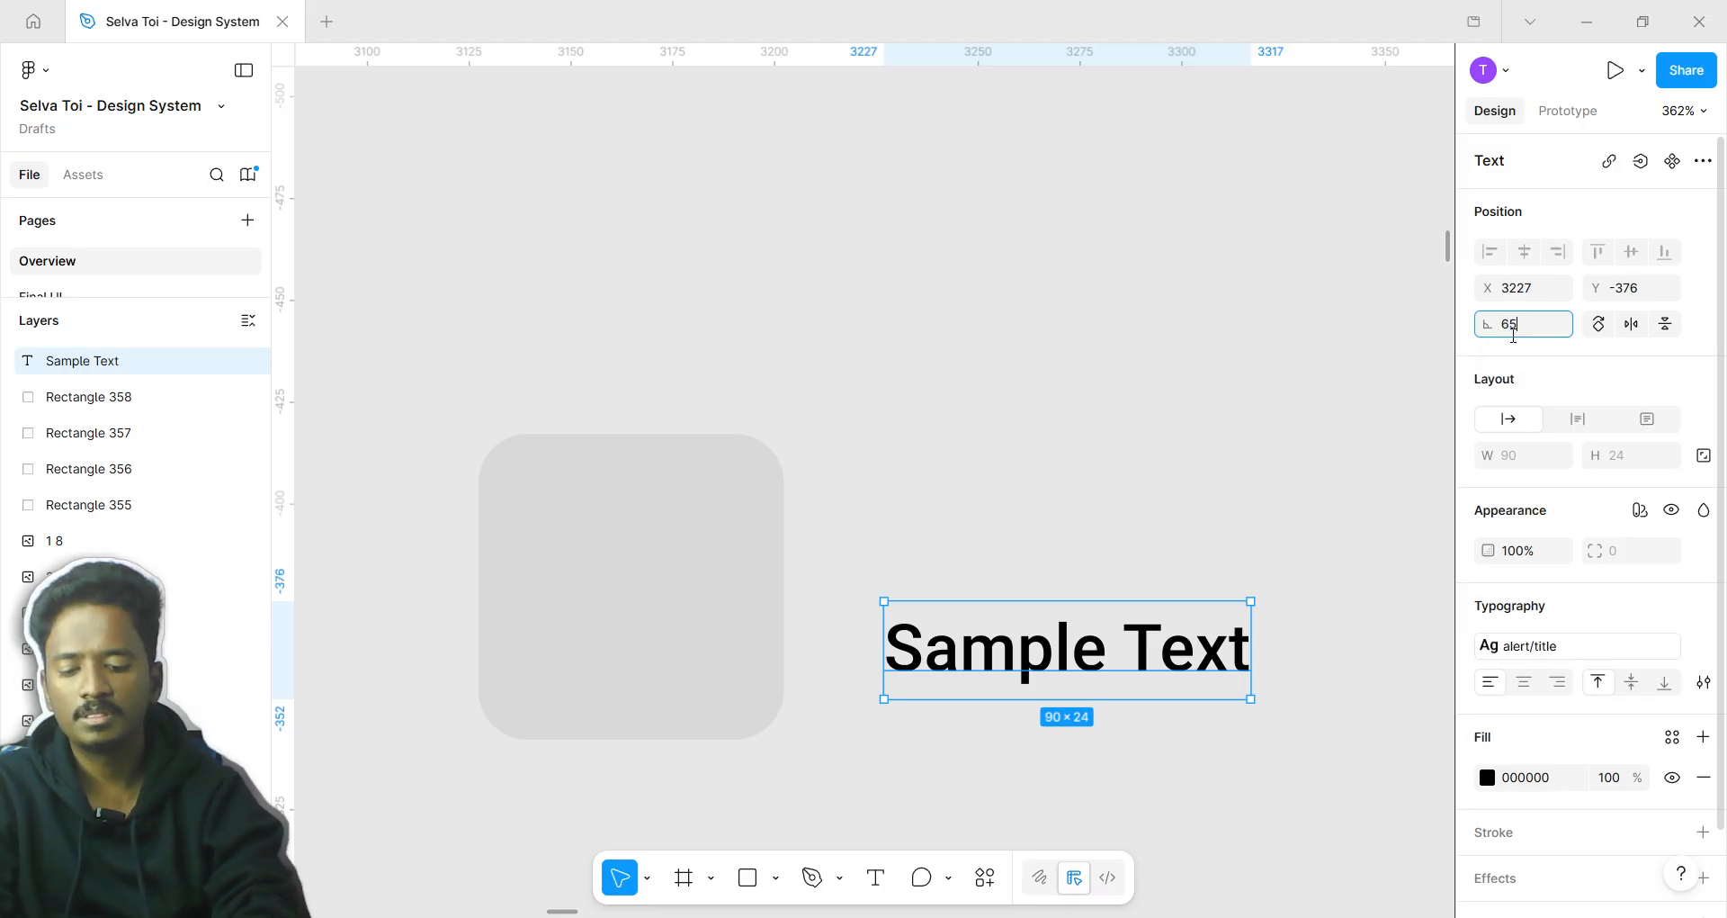
key("Return")
left_click(940, 475)
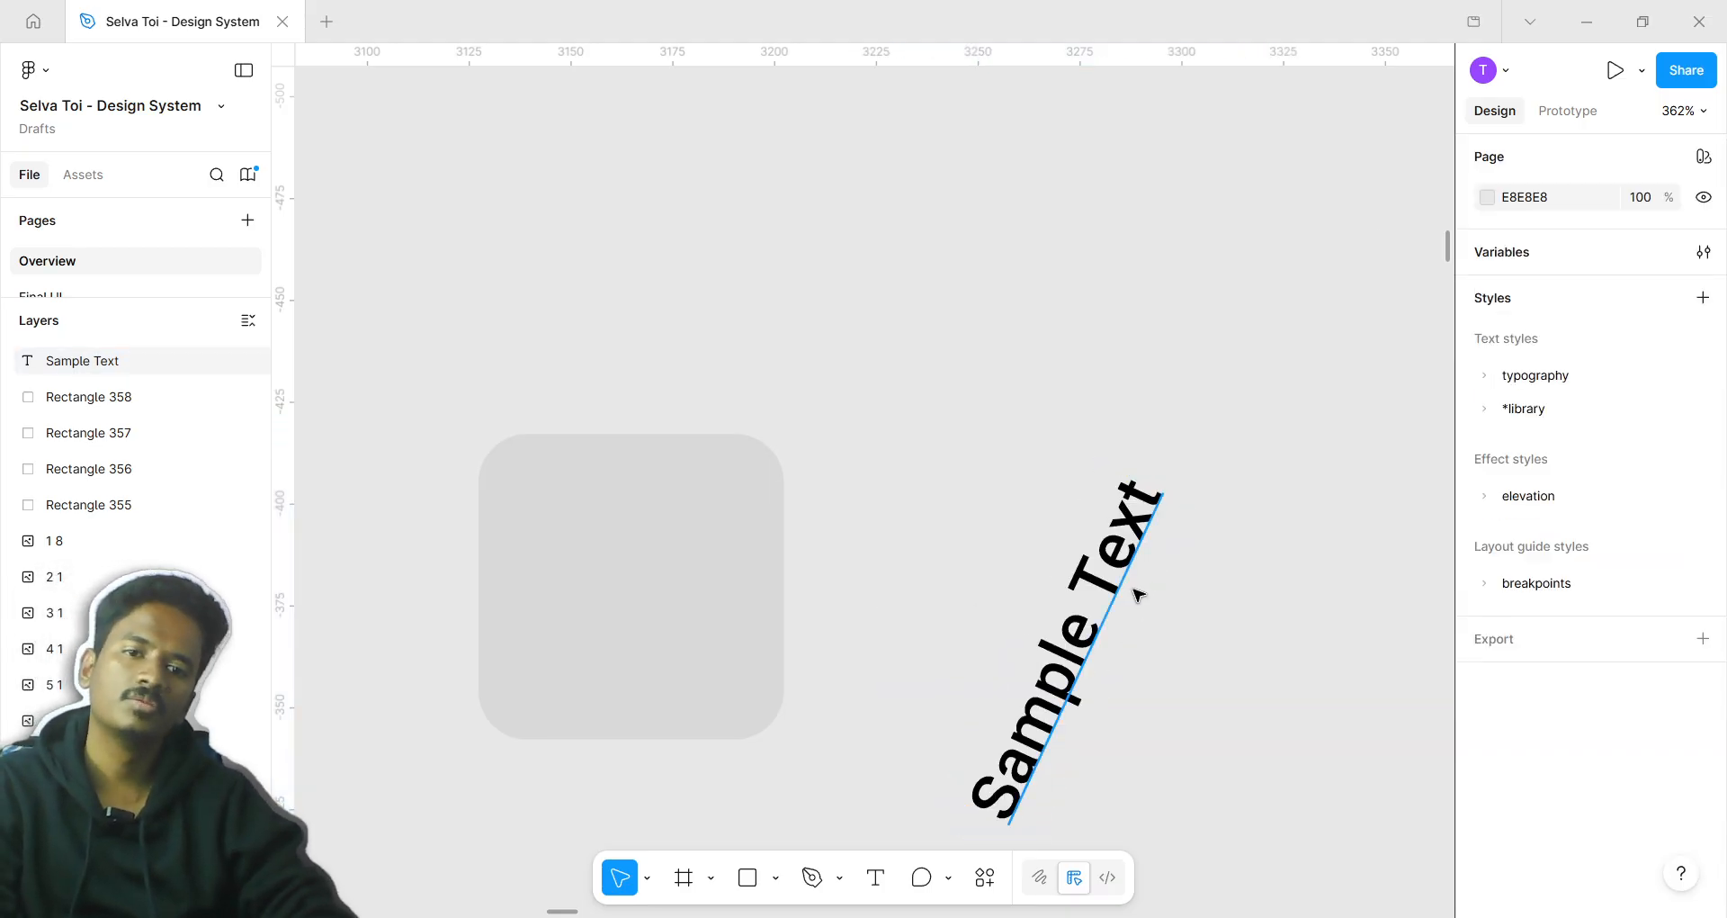
Set the Sample Text layer's rotation to -5°
left_click(1135, 485)
left_click(1519, 326)
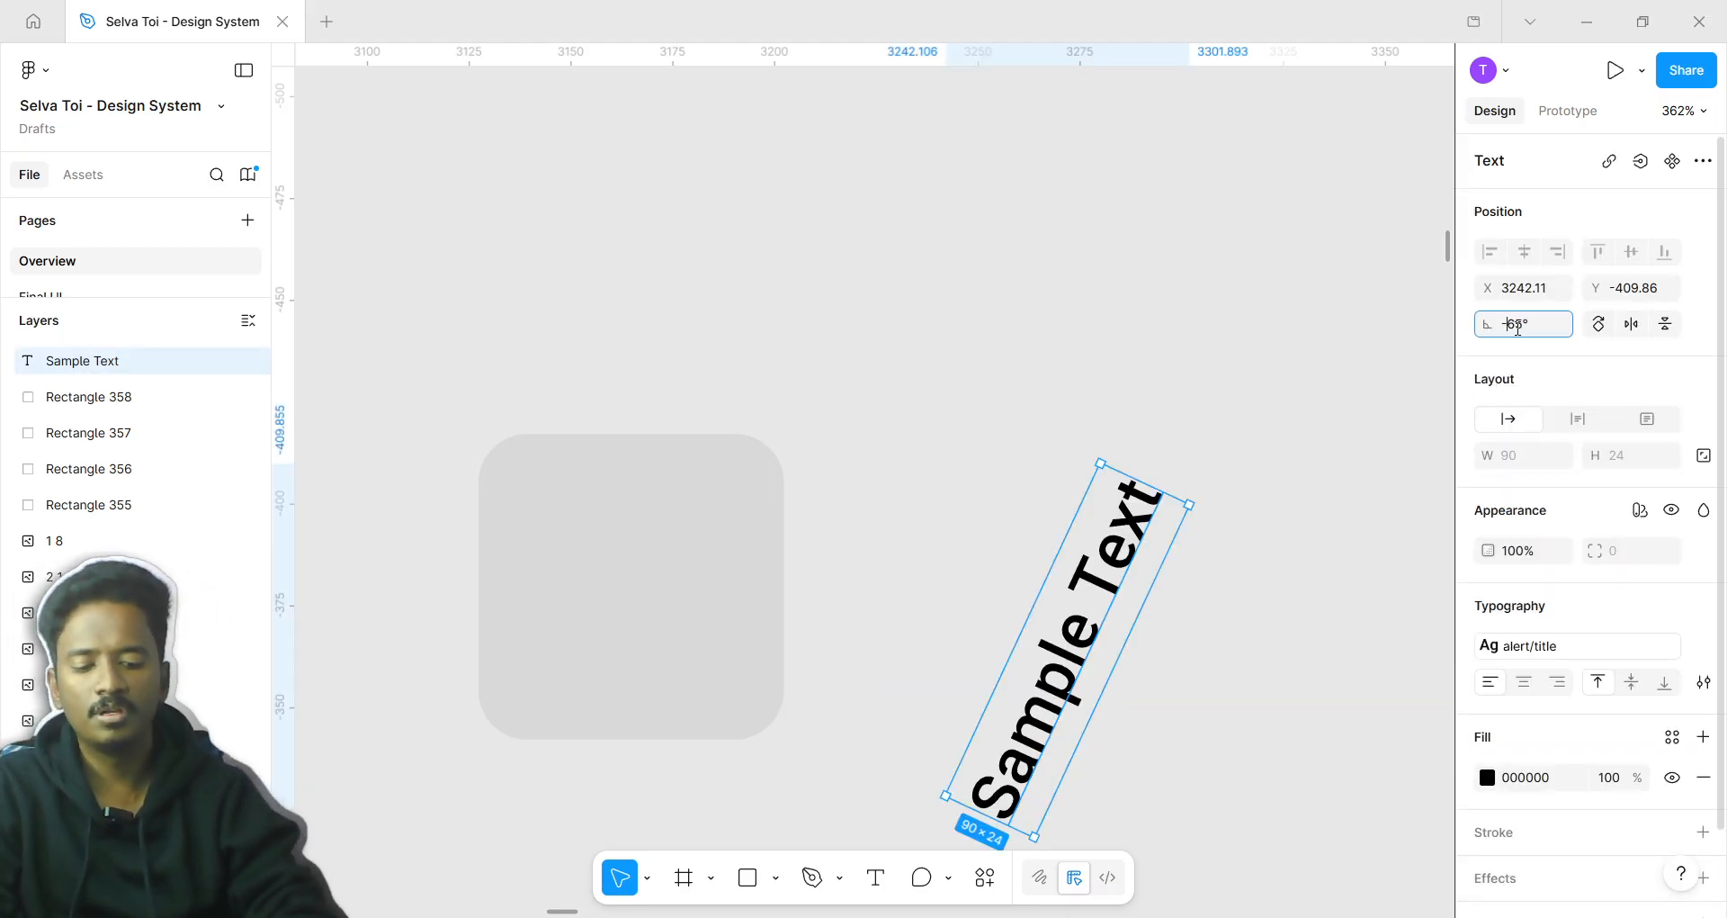
key("Return")
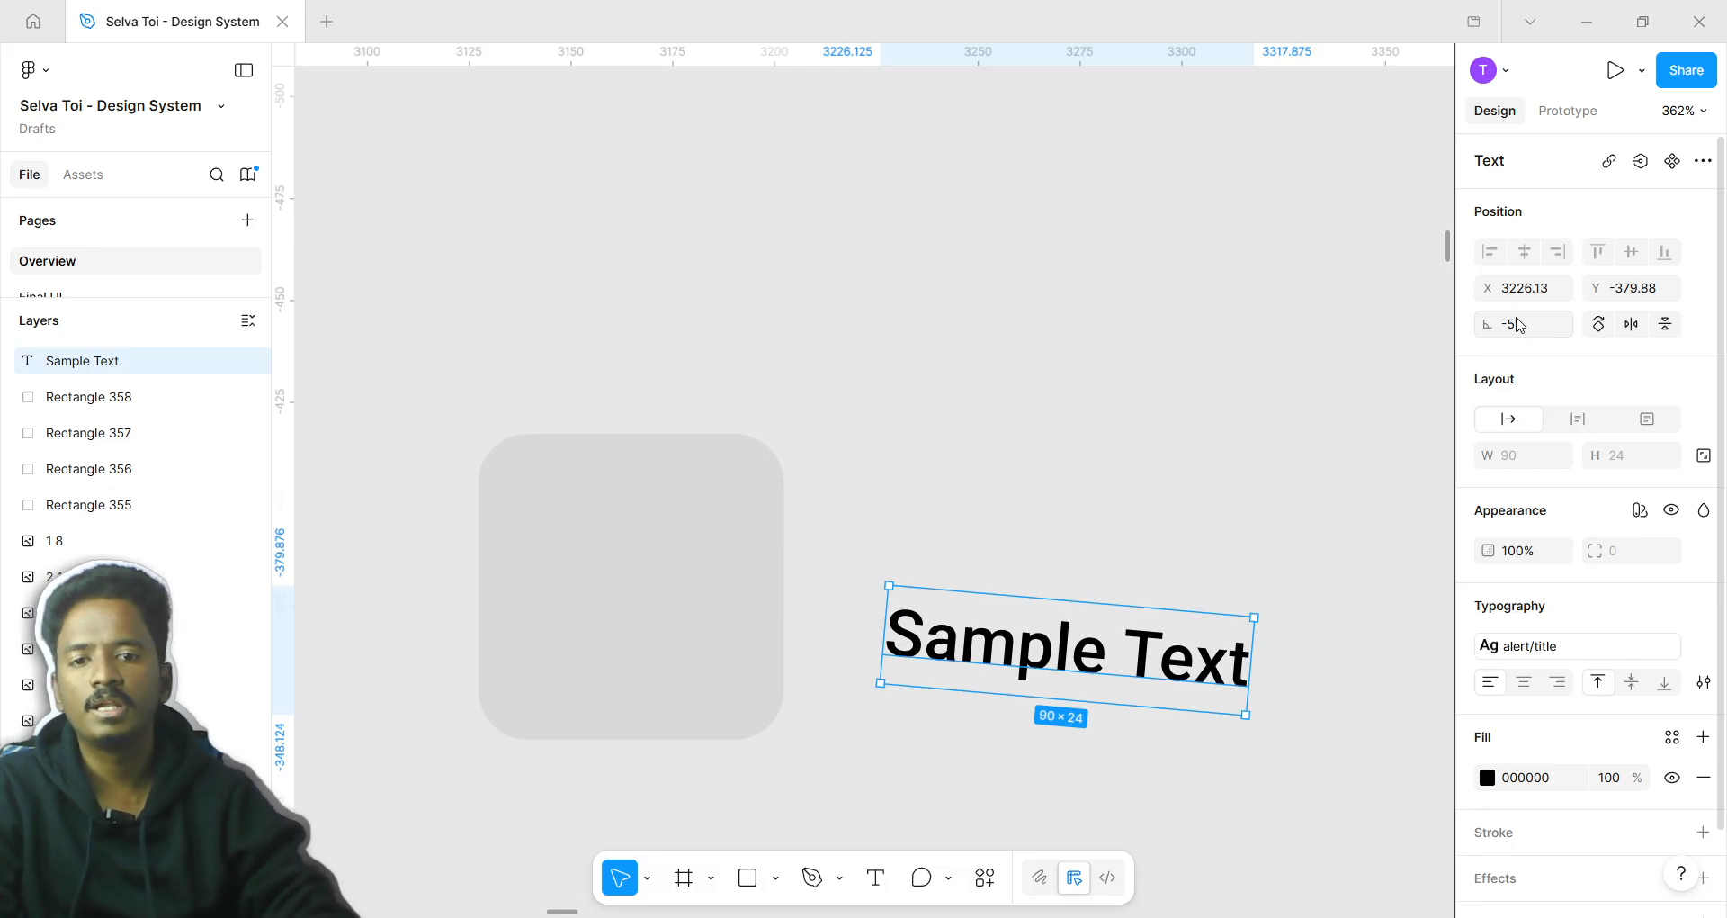
Try rotating the Sample Text layer to -15° and undo that rotation
mouse_move(1486, 333)
left_mouse_down()
mouse_move(1466, 326)
mouse_move(1509, 331)
left_mouse_up()
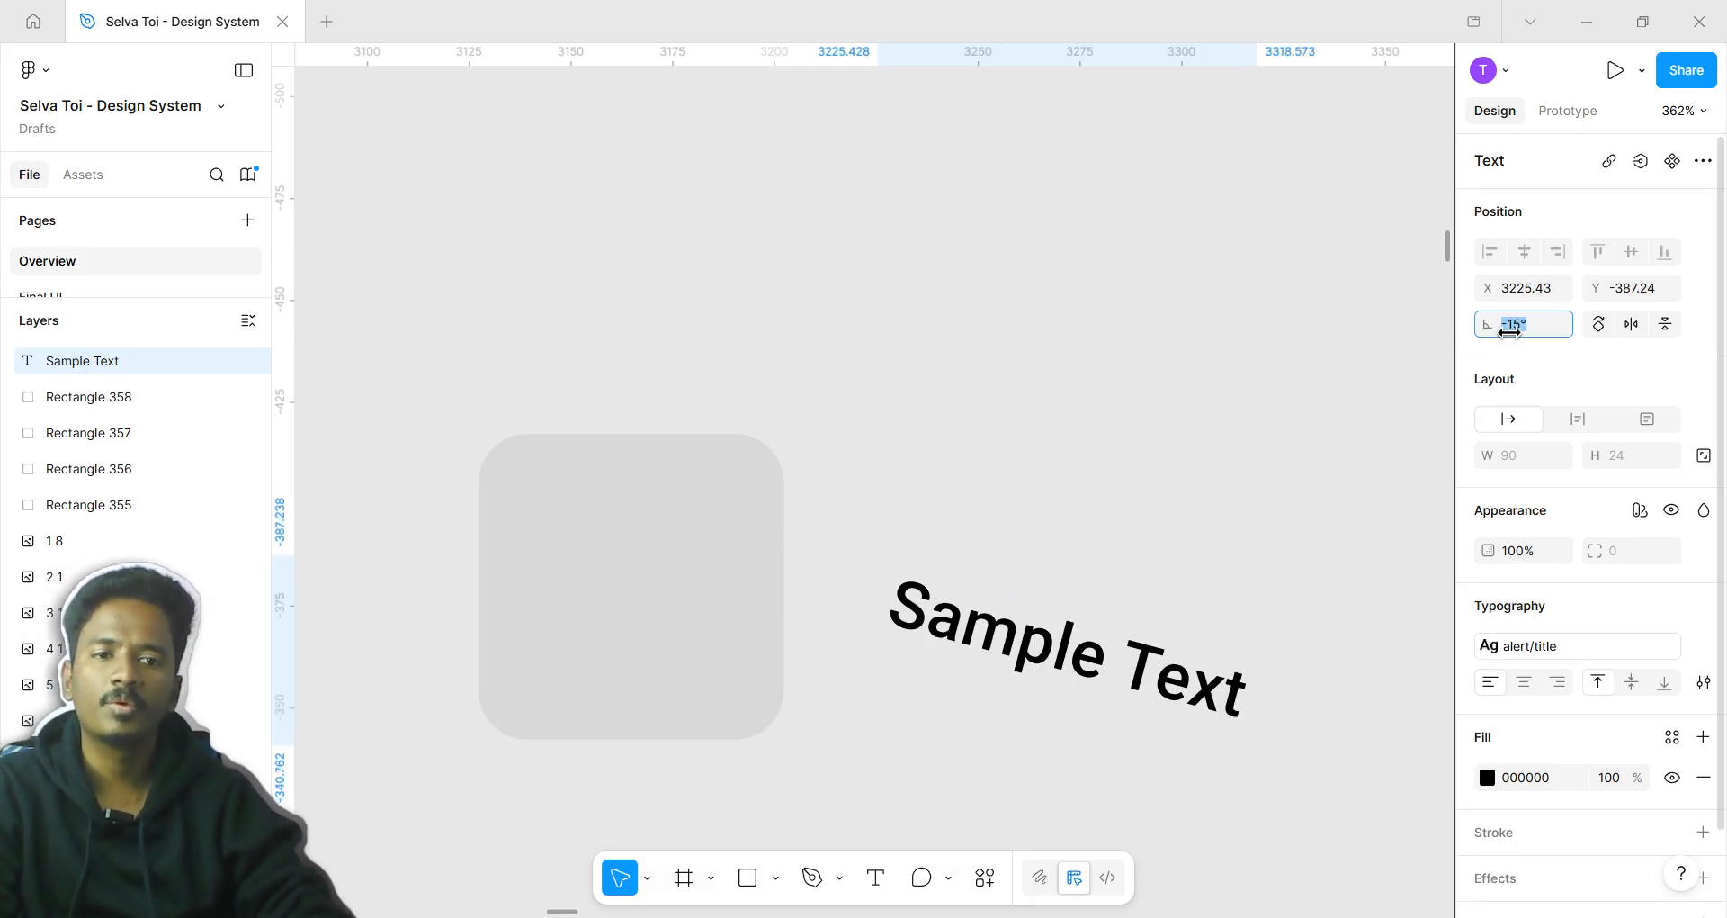
left_click(1211, 401)
key("ctrl+z")
scroll(1037, 501, "down", 5)
key("ctrl+z")
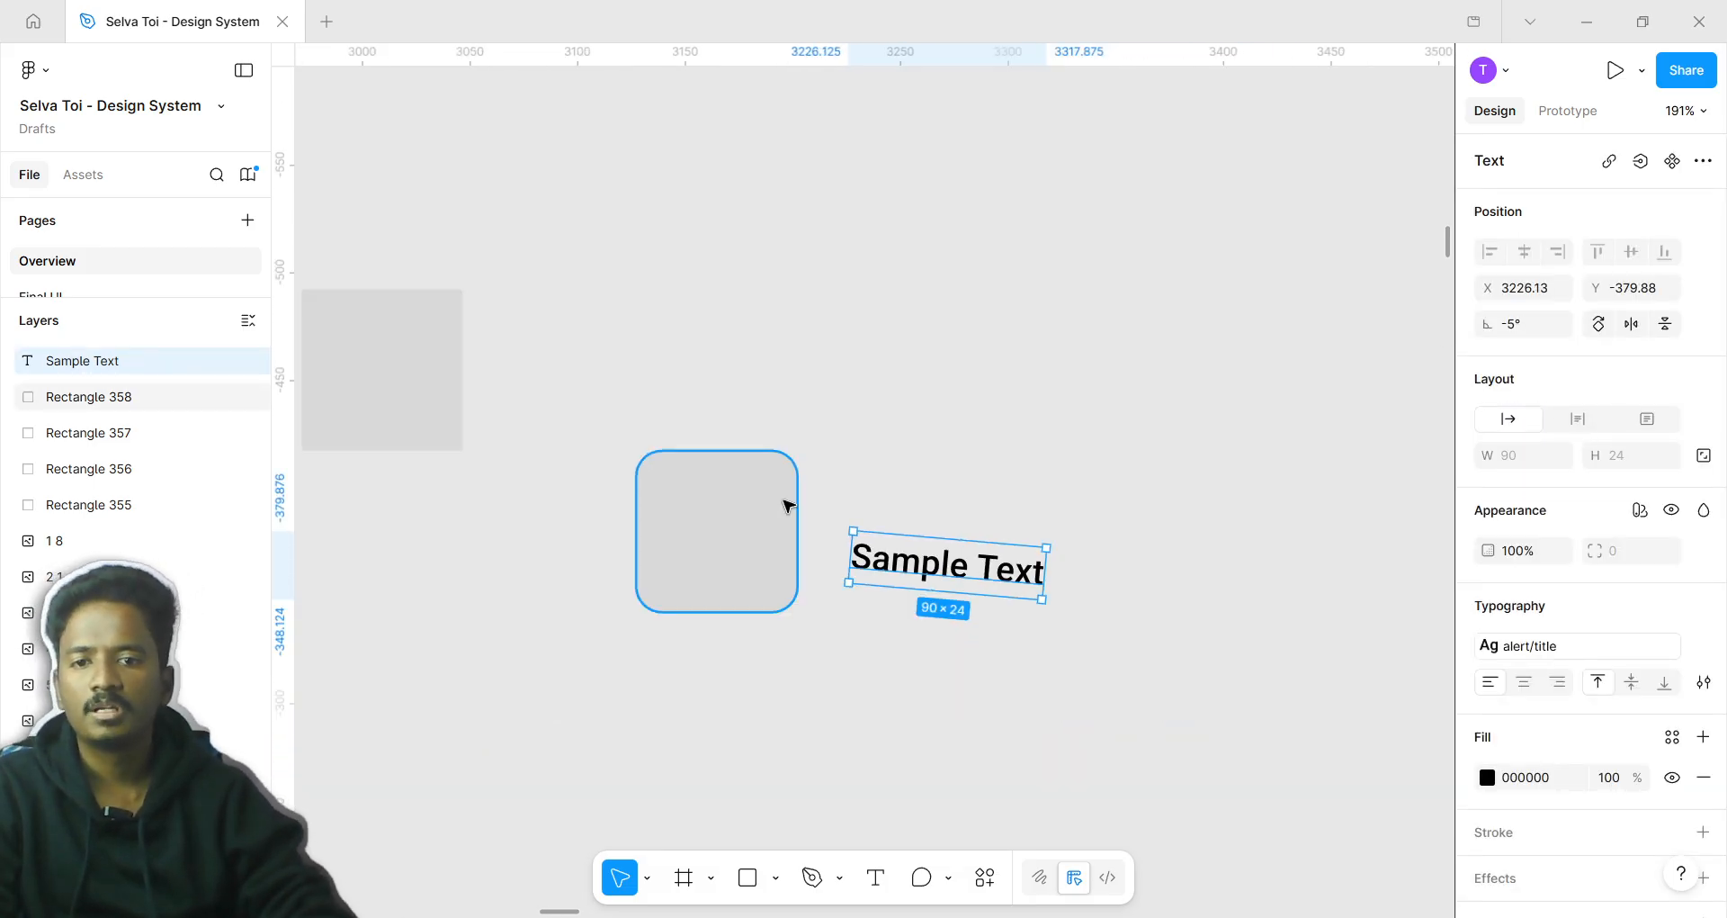
Try repositioning the upper-left square and rotating it to -18°, and undo these changes
scroll(640, 439, "down", 3)
scroll(625, 421, "up", 5)
left_click(616, 409)
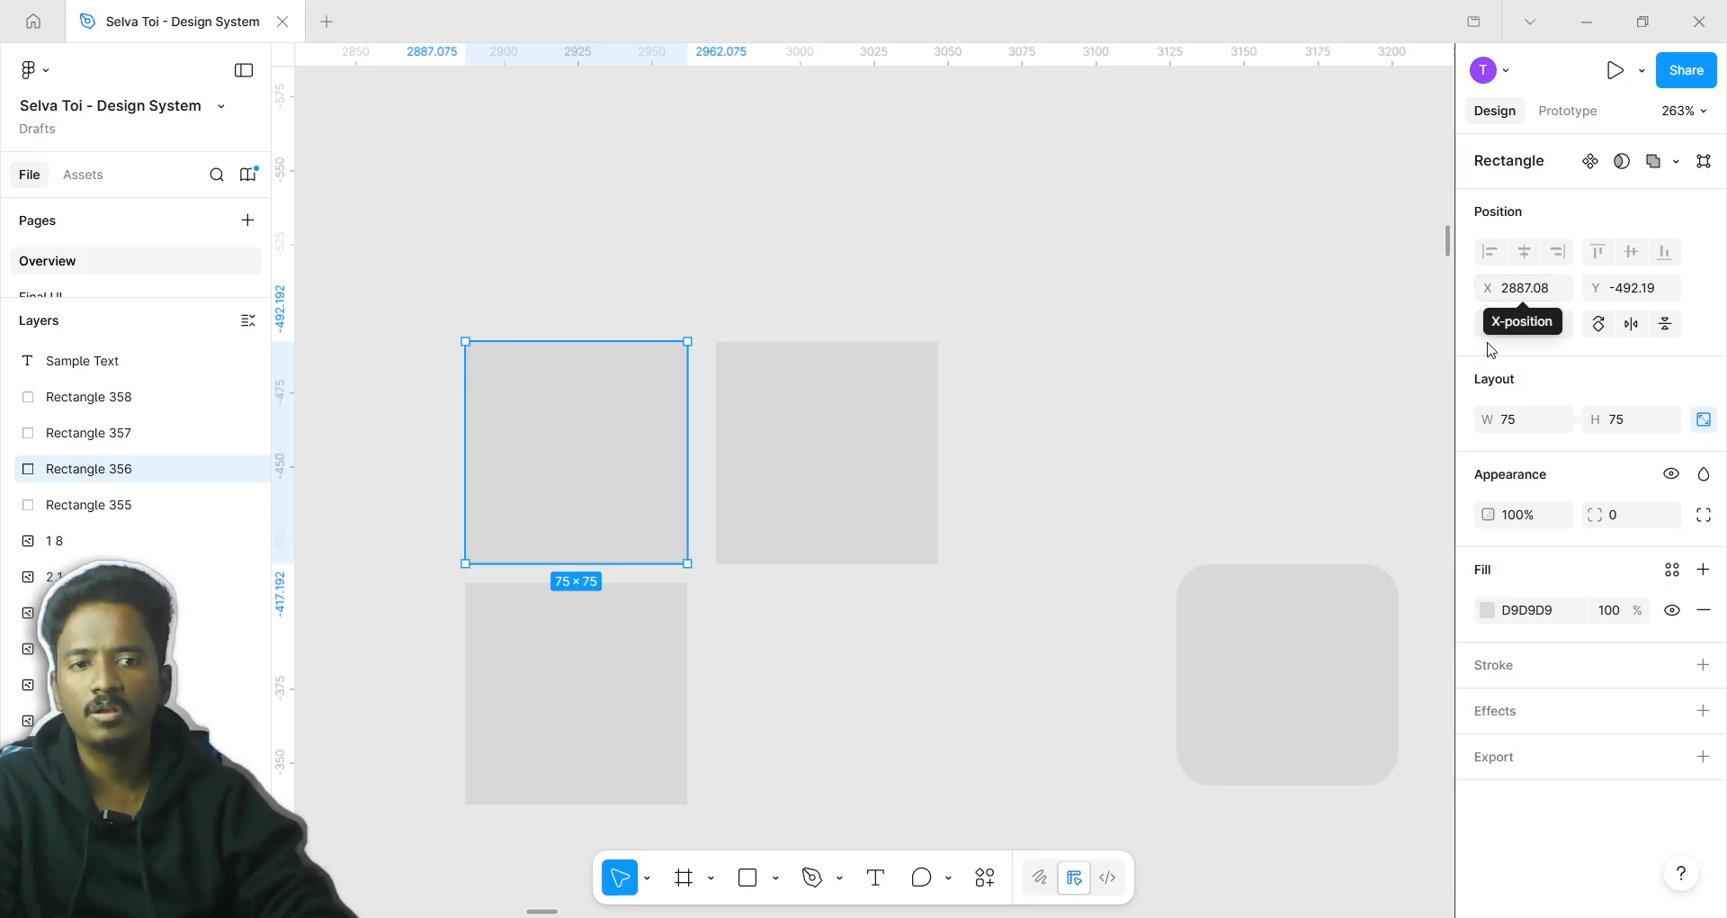
left_click_drag(1491, 311, 1542, 292)
key("ctrl+z")
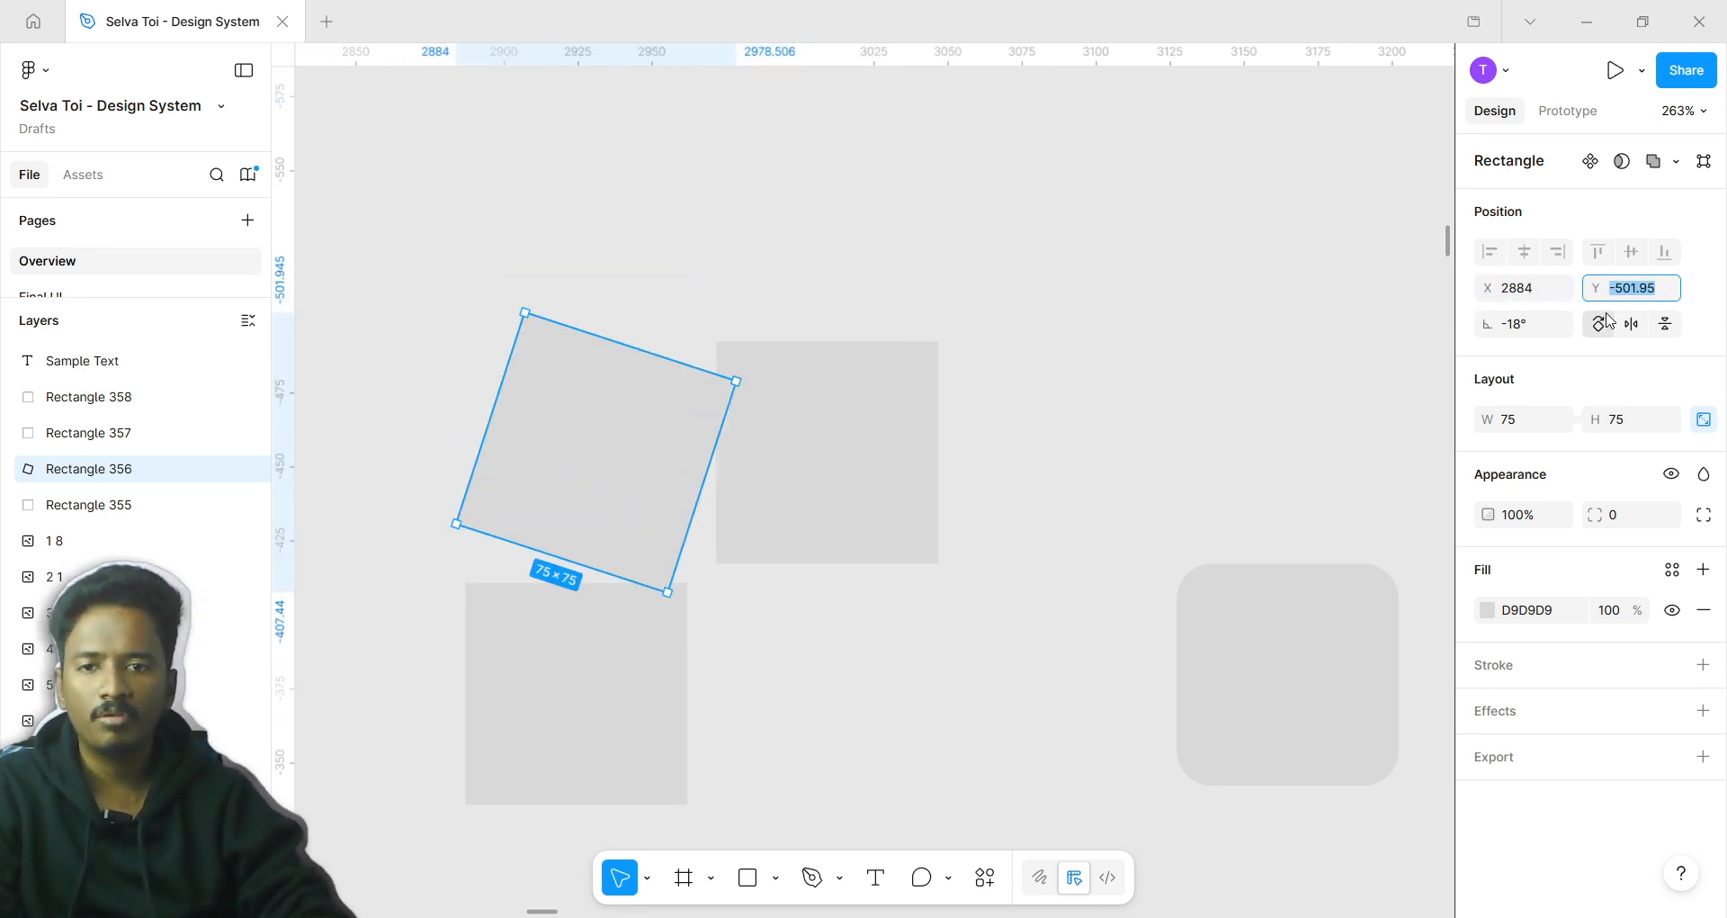
key("ctrl+z")
key("ctrl+z")
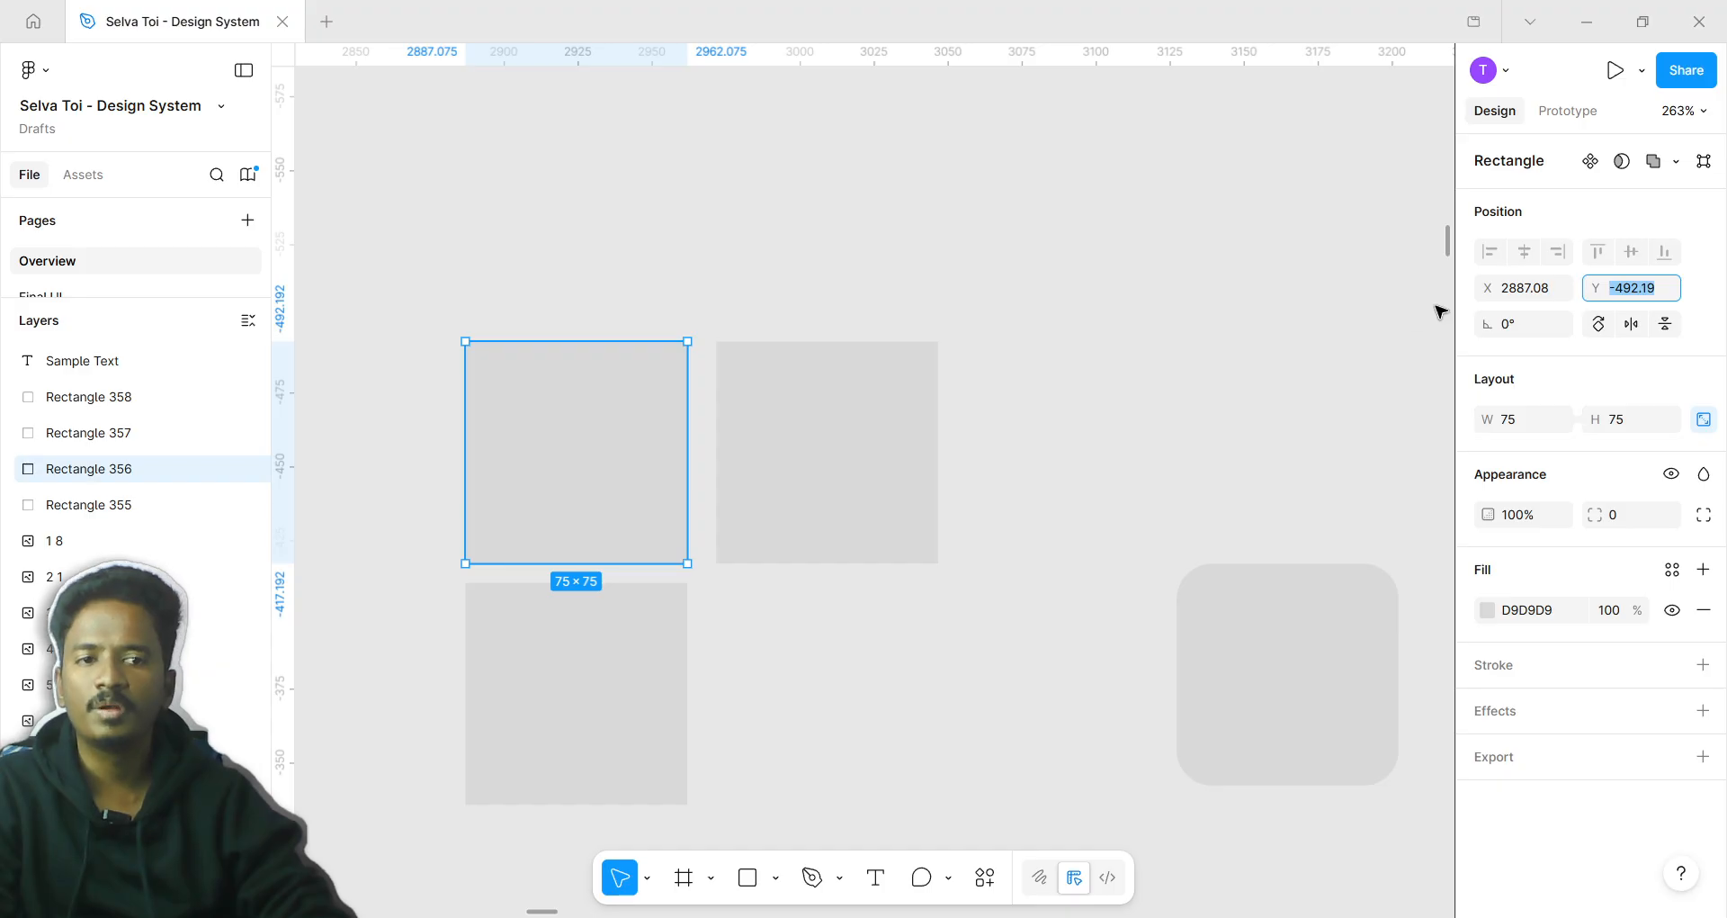
Enlarge the upper-left square proportionally to 87 × 87
left_click_drag(1487, 419, 1523, 452)
scroll(1049, 544, "down", 8)
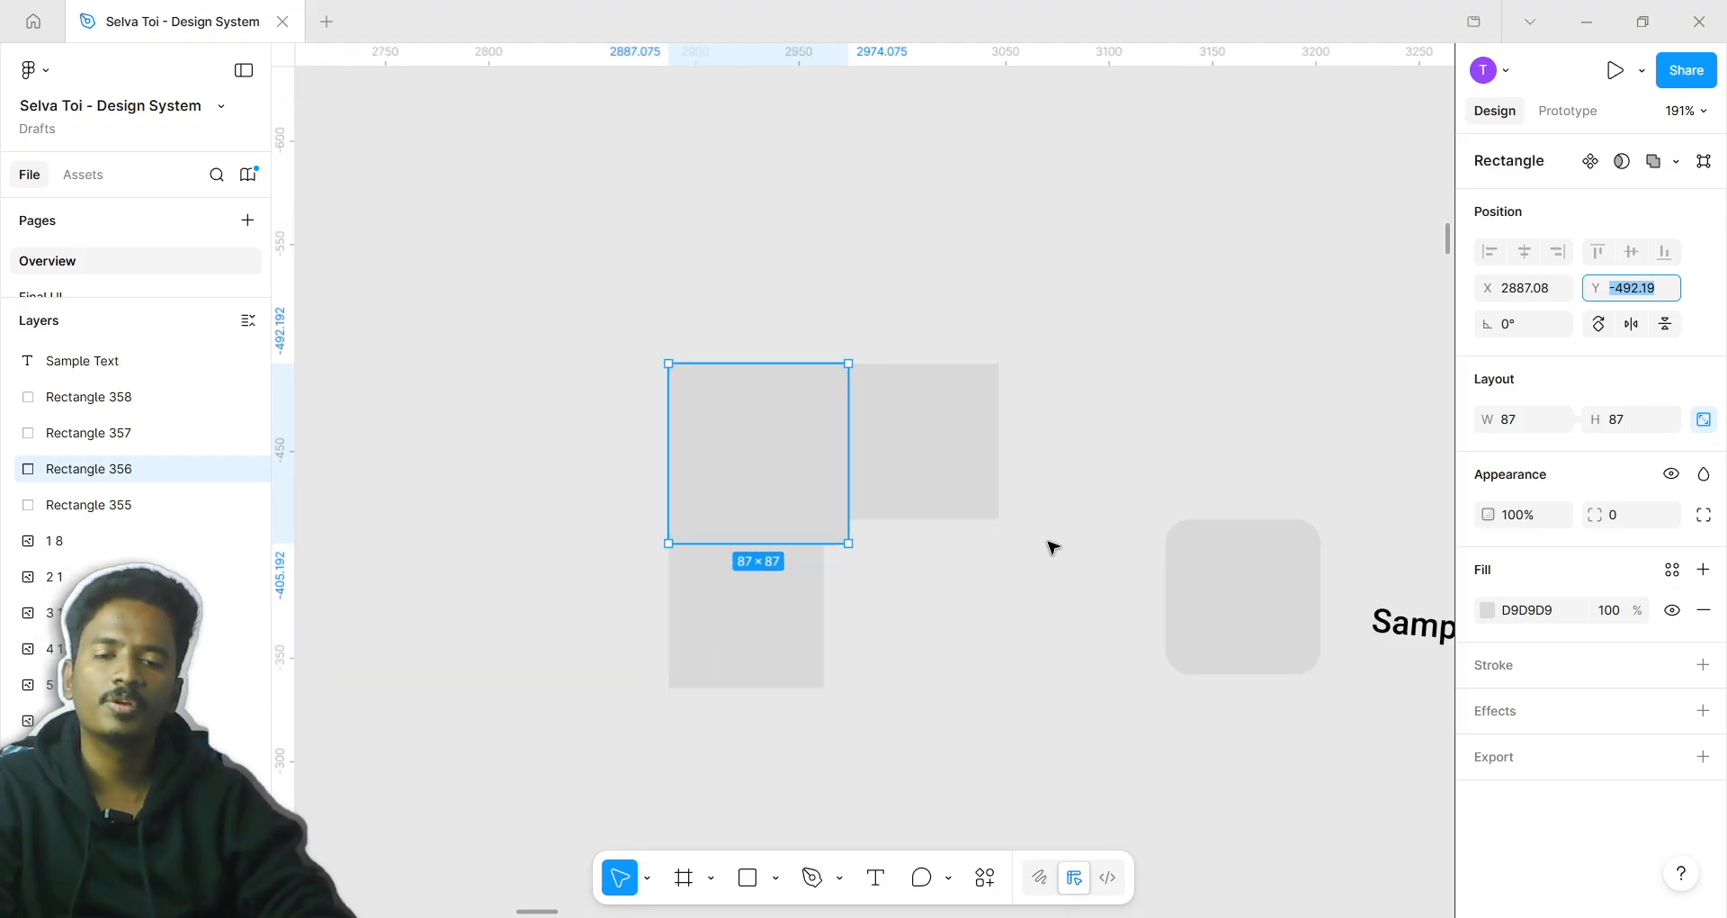
Examine the Layout Section guide board, covering width, height and the auto layout toggle, and the neighbouring Appearance Section board
scroll(966, 553, "down", 5)
scroll(967, 553, "right", 15)
scroll(966, 554, "down", 2)
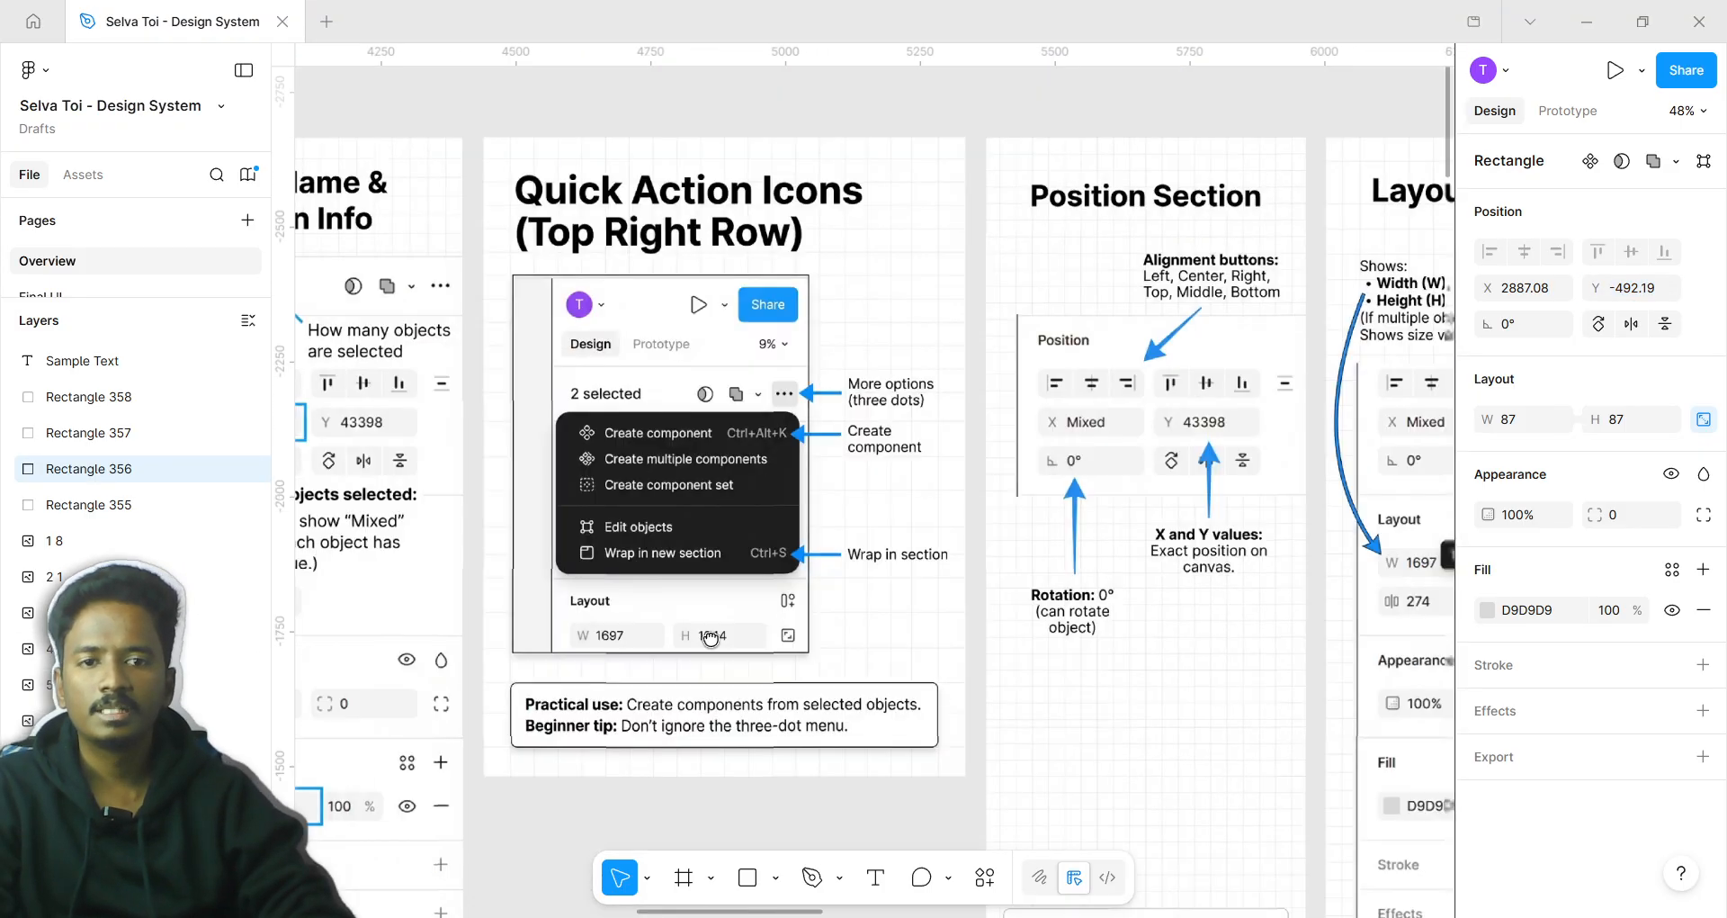
scroll(846, 368, "up", 5)
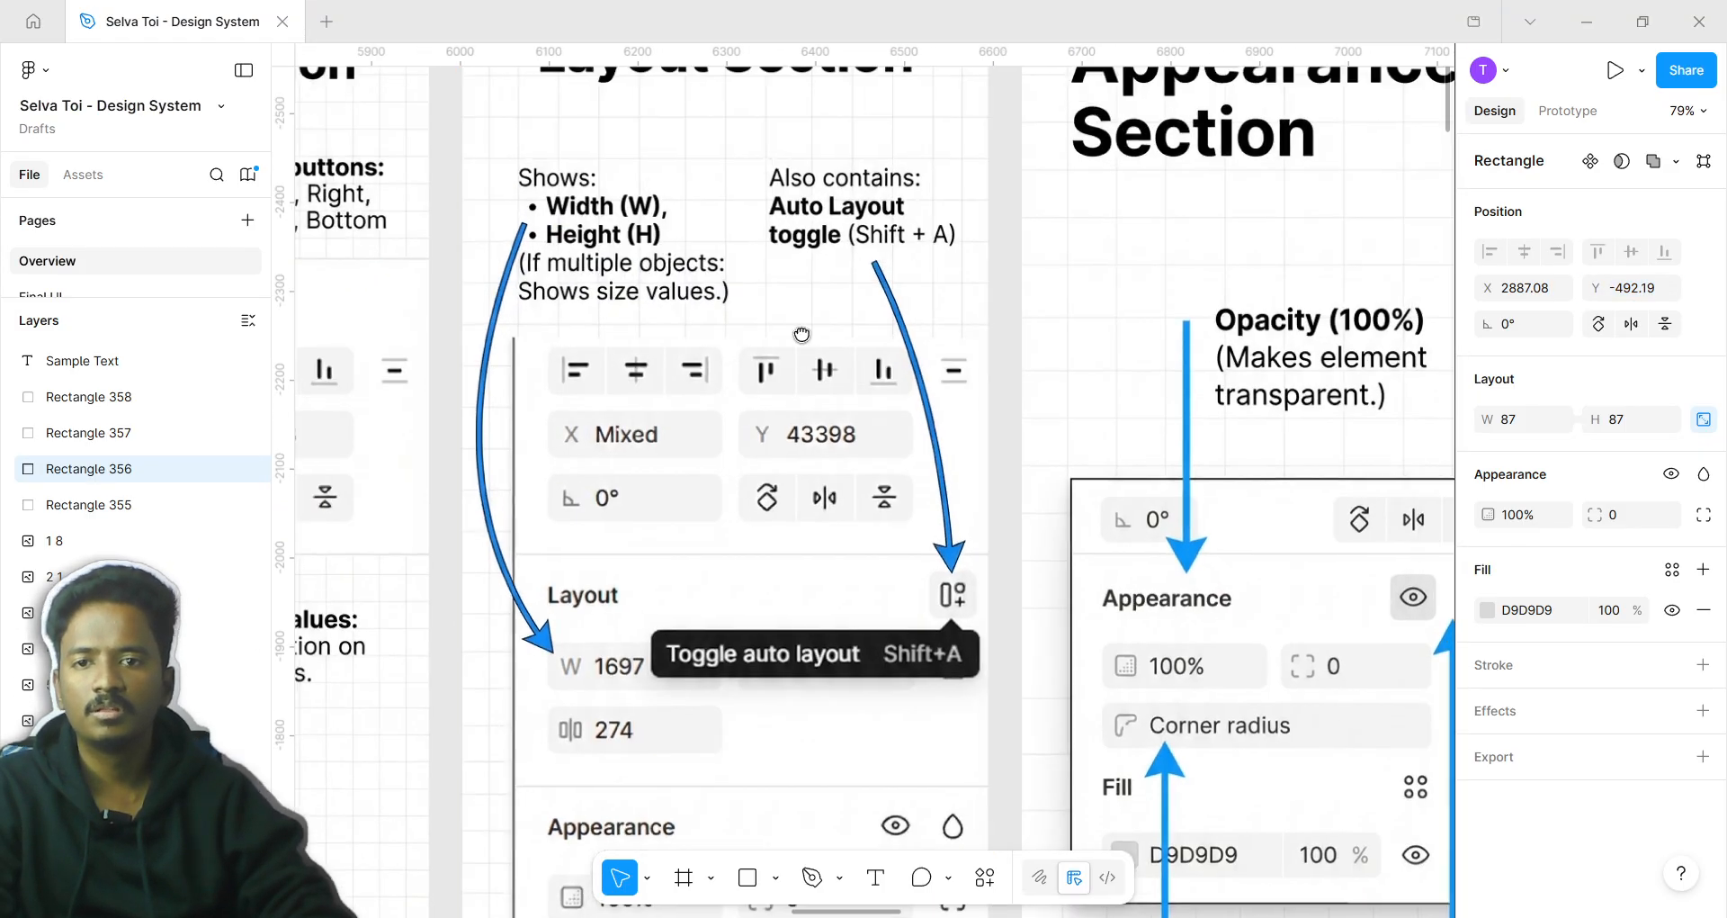
scroll(826, 565, "down", 2)
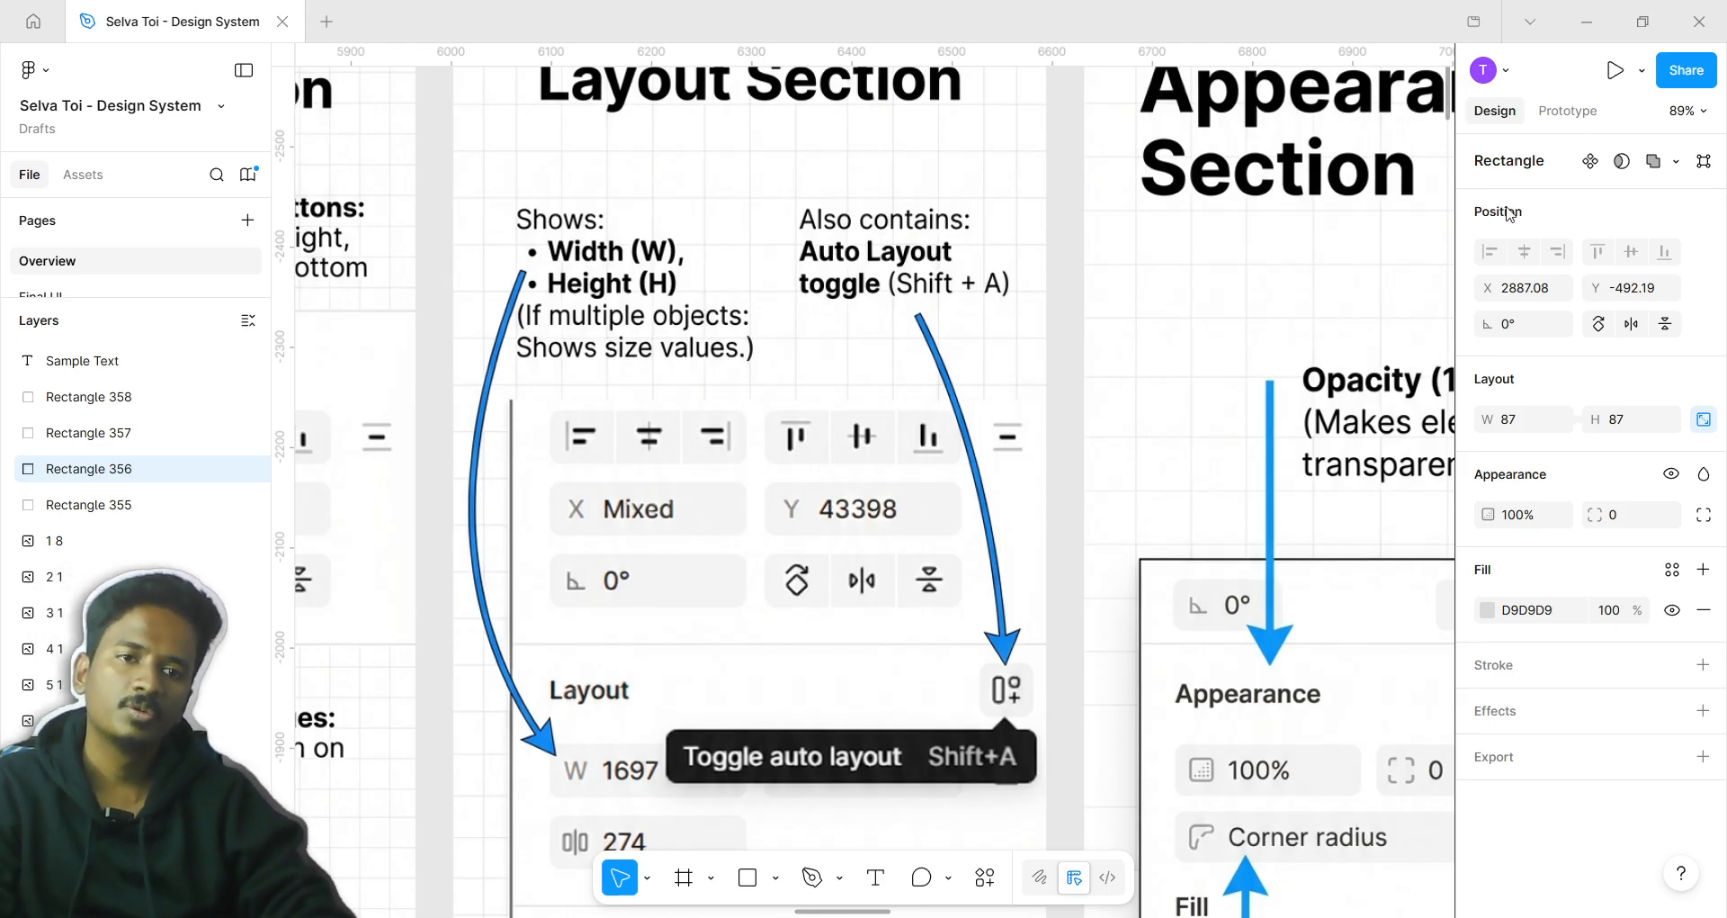
scroll(990, 450, "down", 5)
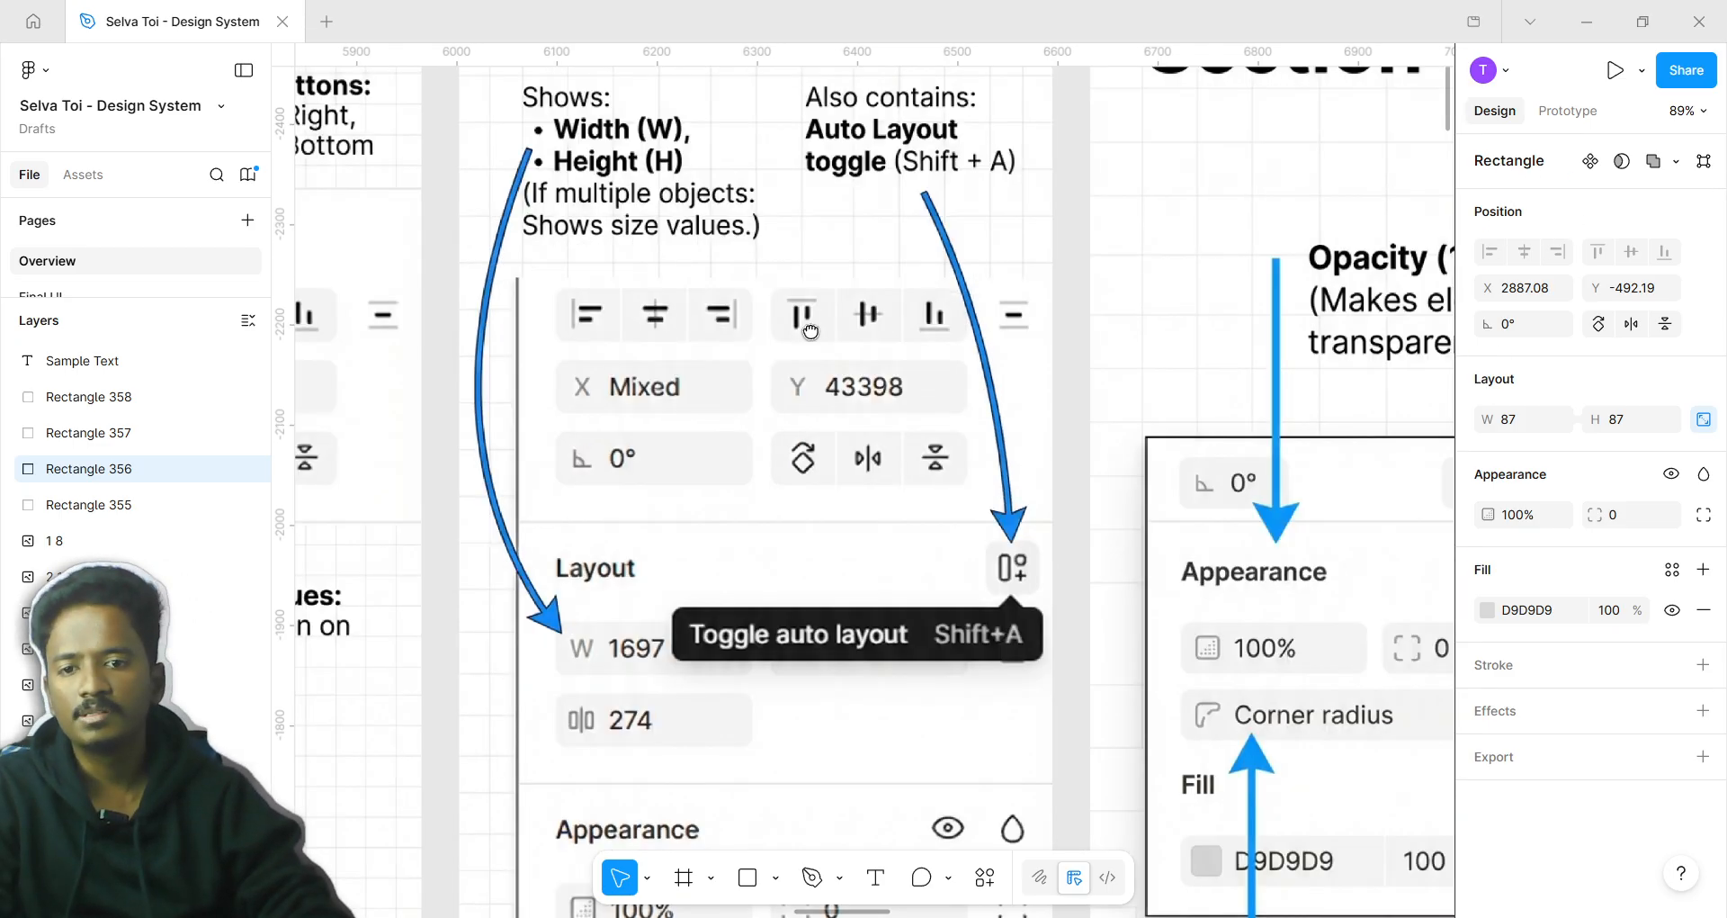
scroll(989, 450, "down", 3)
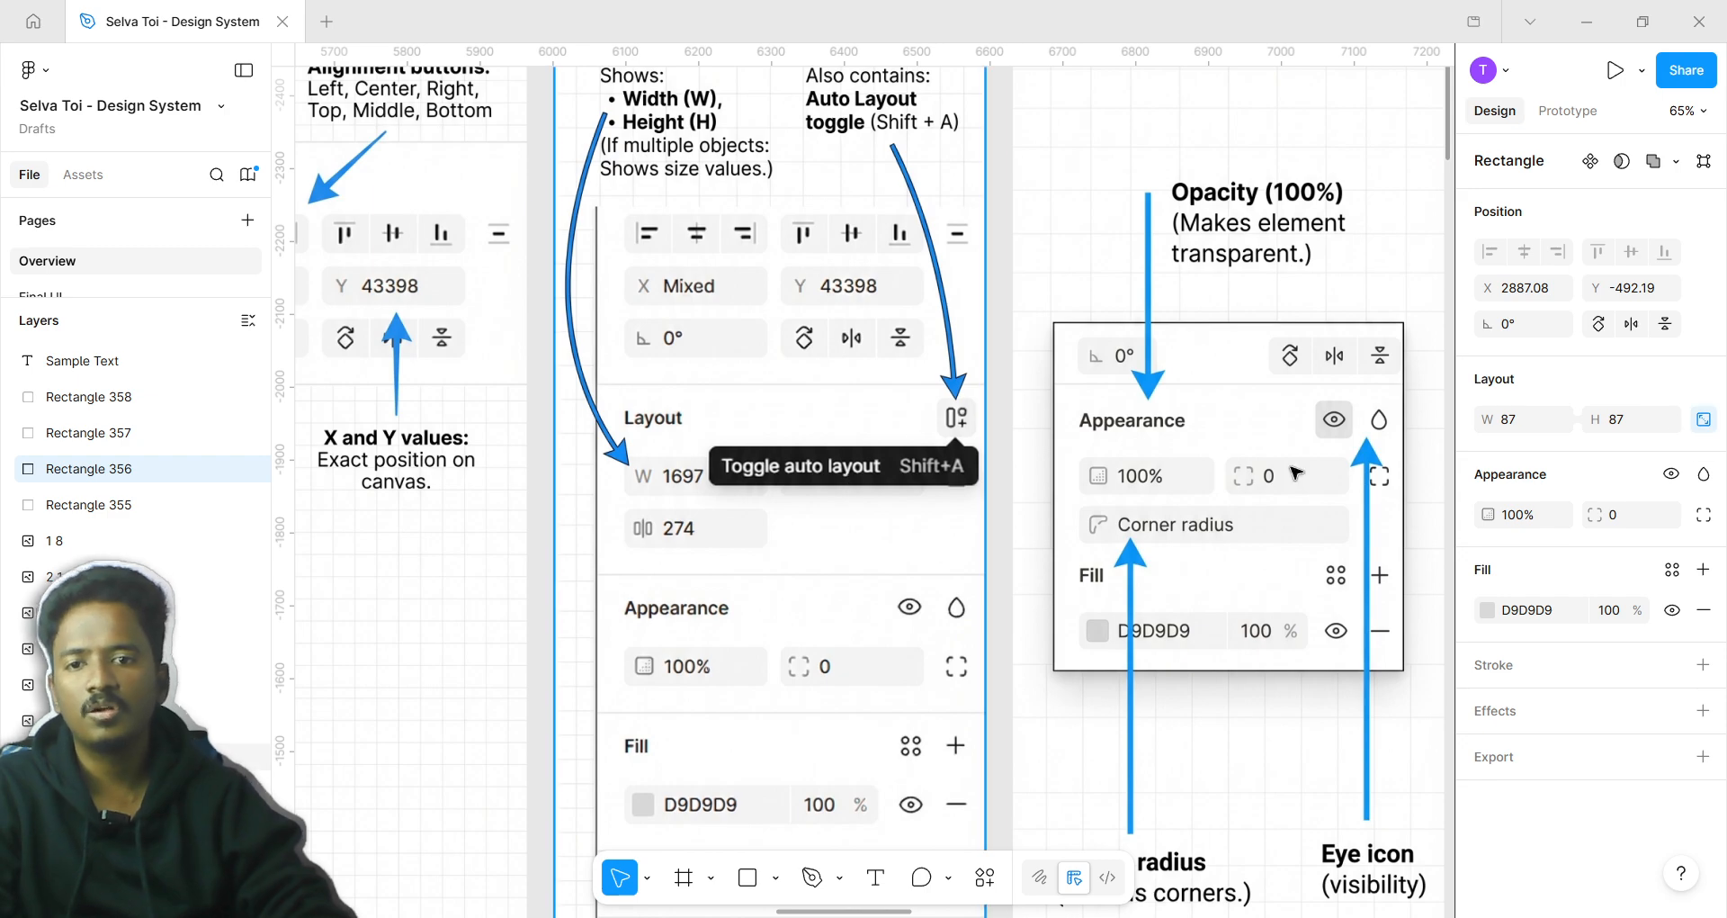
scroll(972, 405, "down", 3)
scroll(834, 566, "down", 3)
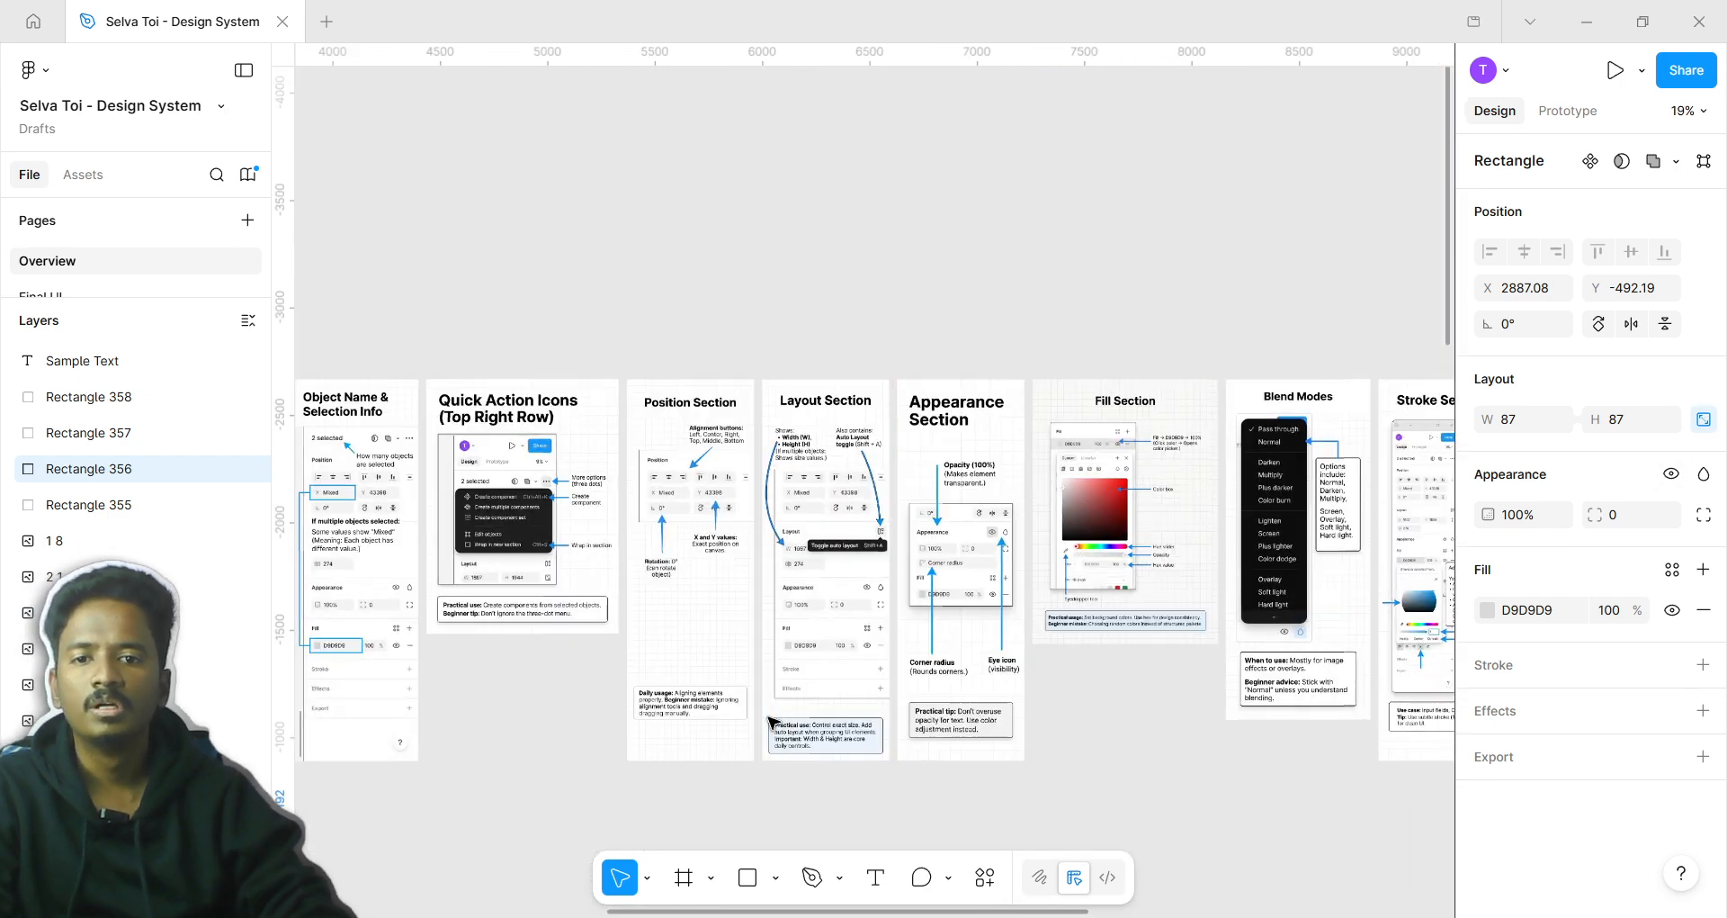
Move the 87 × 87 square away from the other squares to about X 2780, Y -423
scroll(792, 495, "down", 5)
scroll(761, 428, "up", 5)
scroll(606, 628, "up", 10)
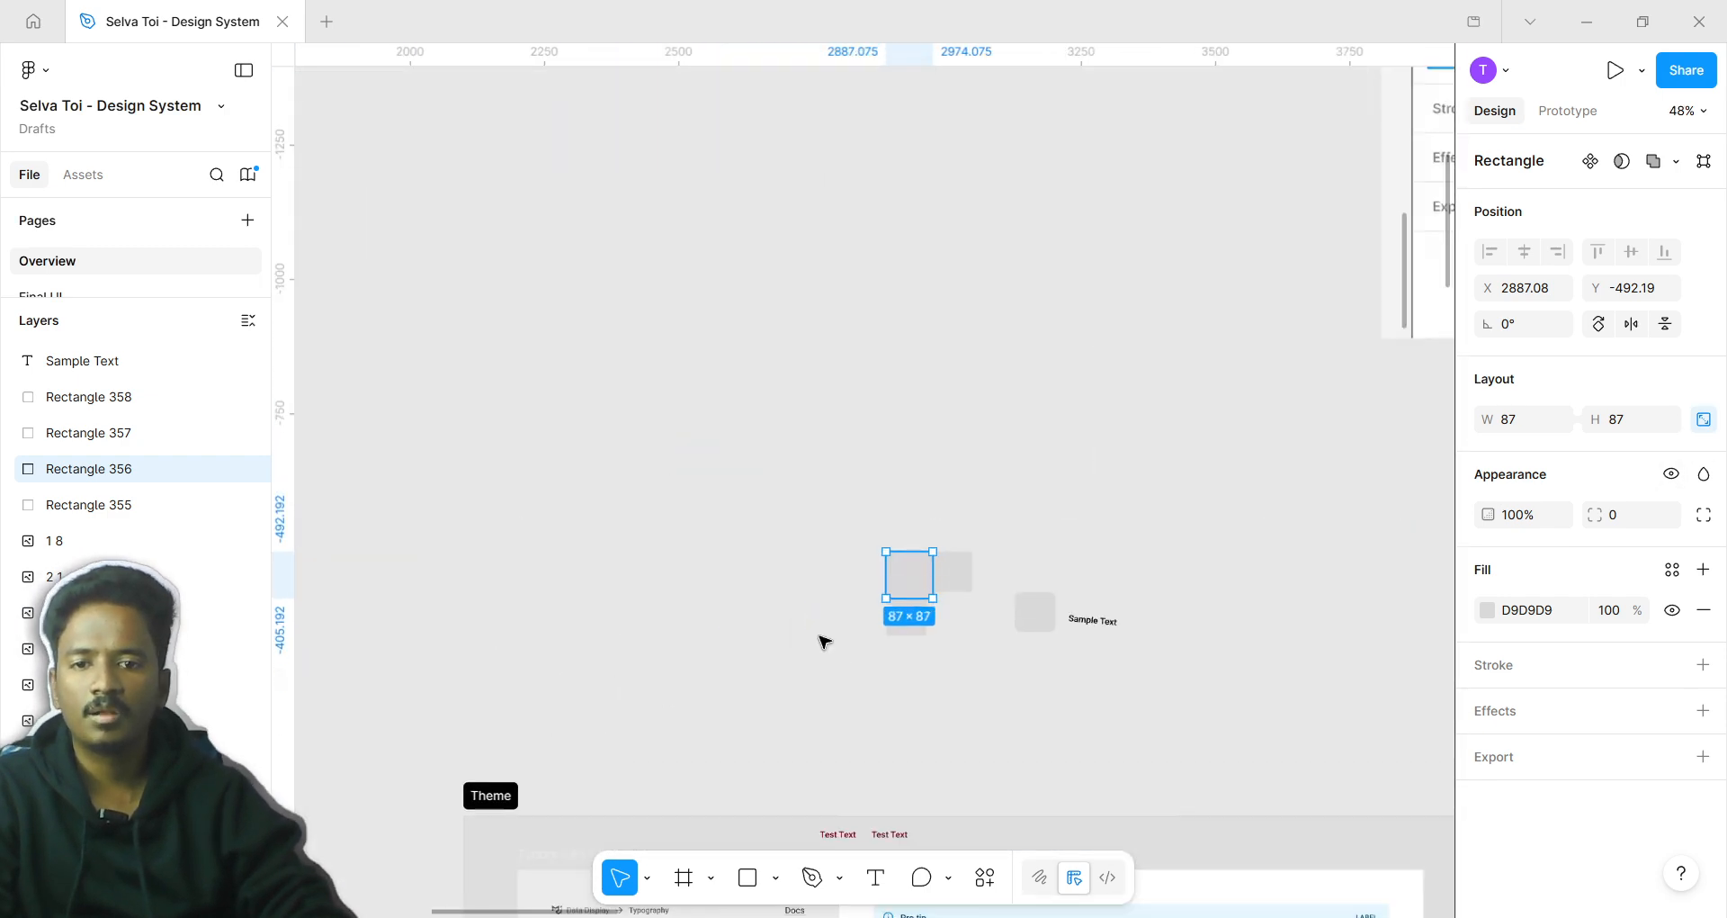
left_click_drag(1095, 505, 920, 616)
scroll(933, 597, "up", 8)
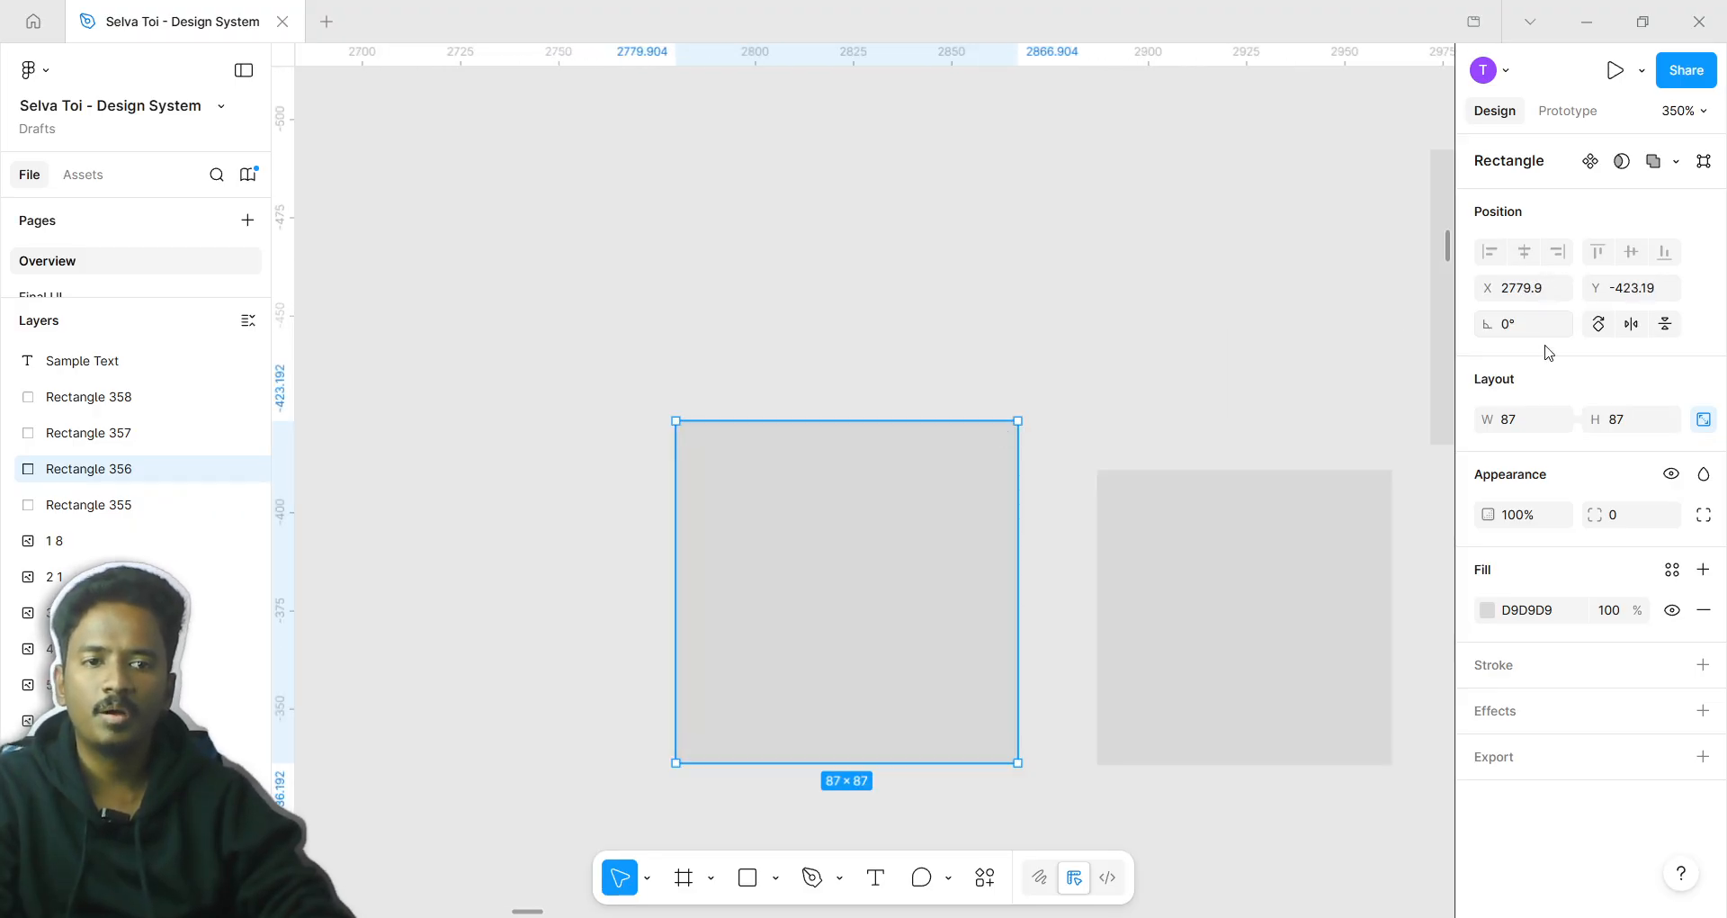
scroll(736, 480, "up", 1)
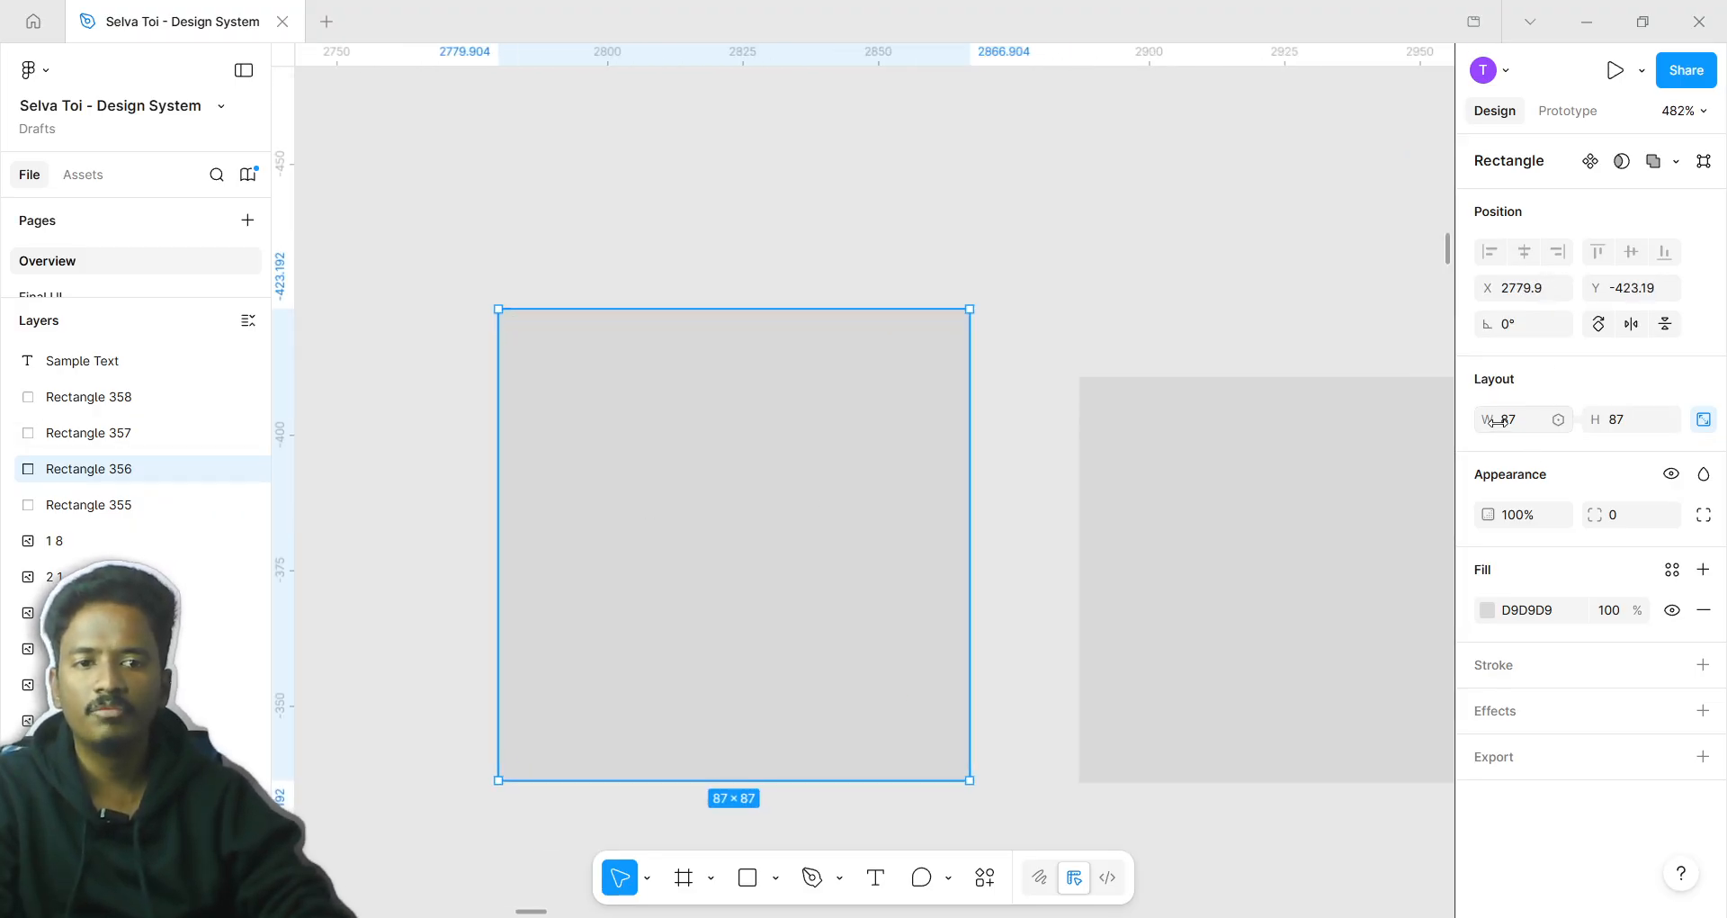
key("Escape")
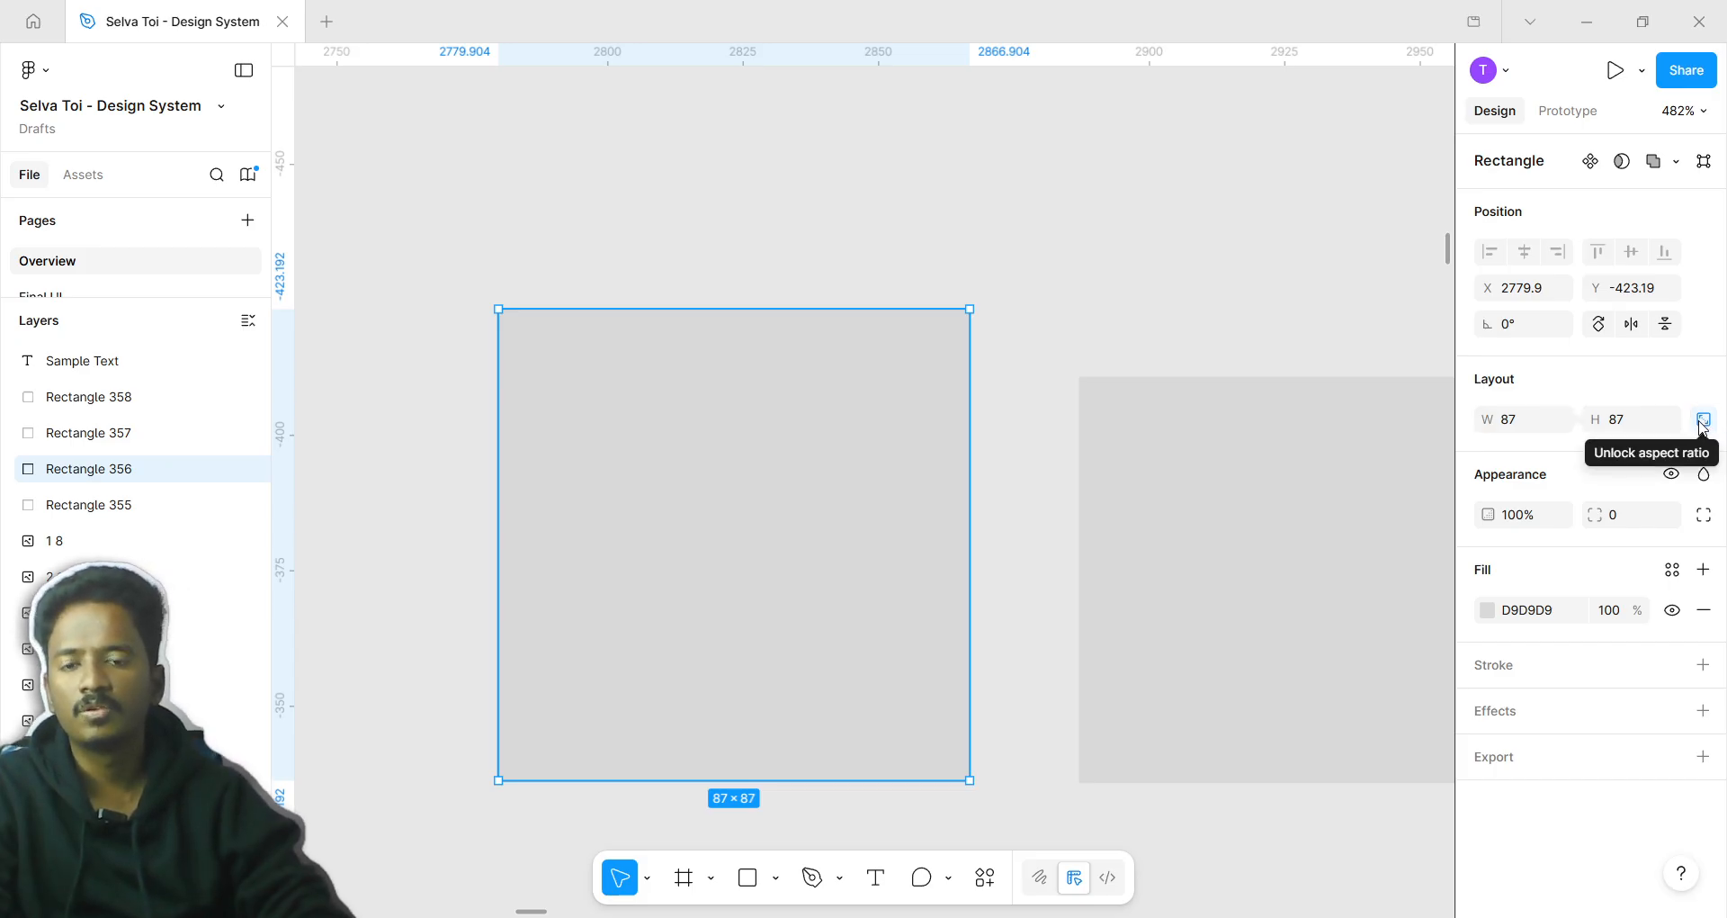
Resize the moved square to about 67 × 66 with its aspect ratio unlocked, and relock it to scale to about 75 × 74
left_click(1703, 421)
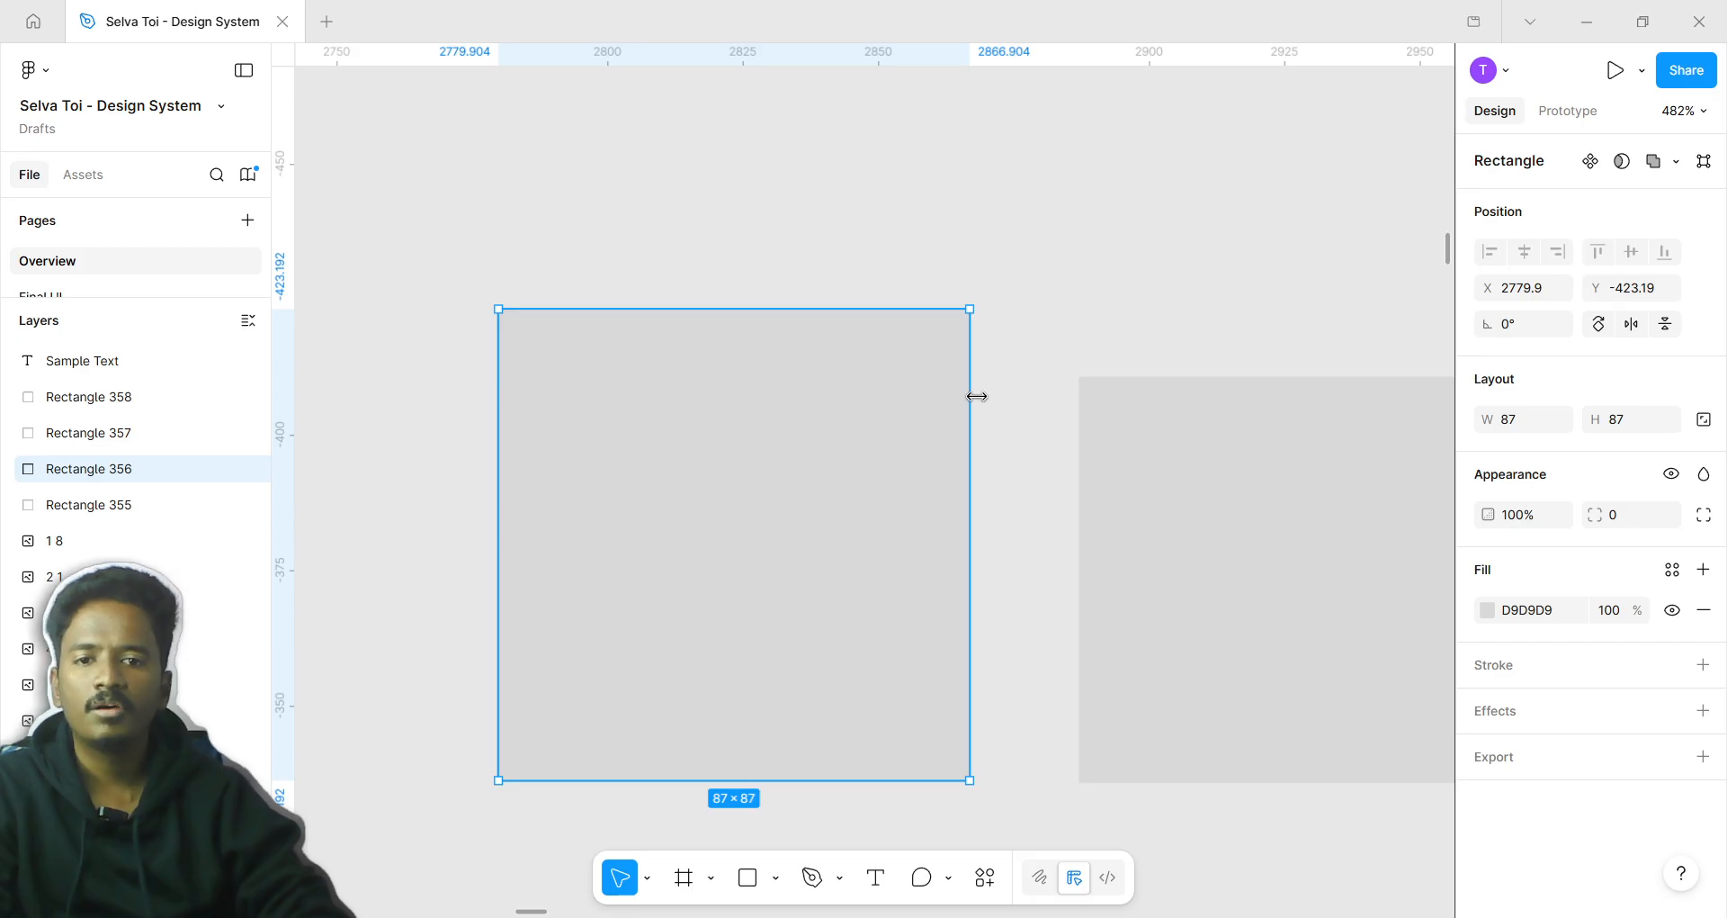
left_click_drag(970, 396, 861, 396)
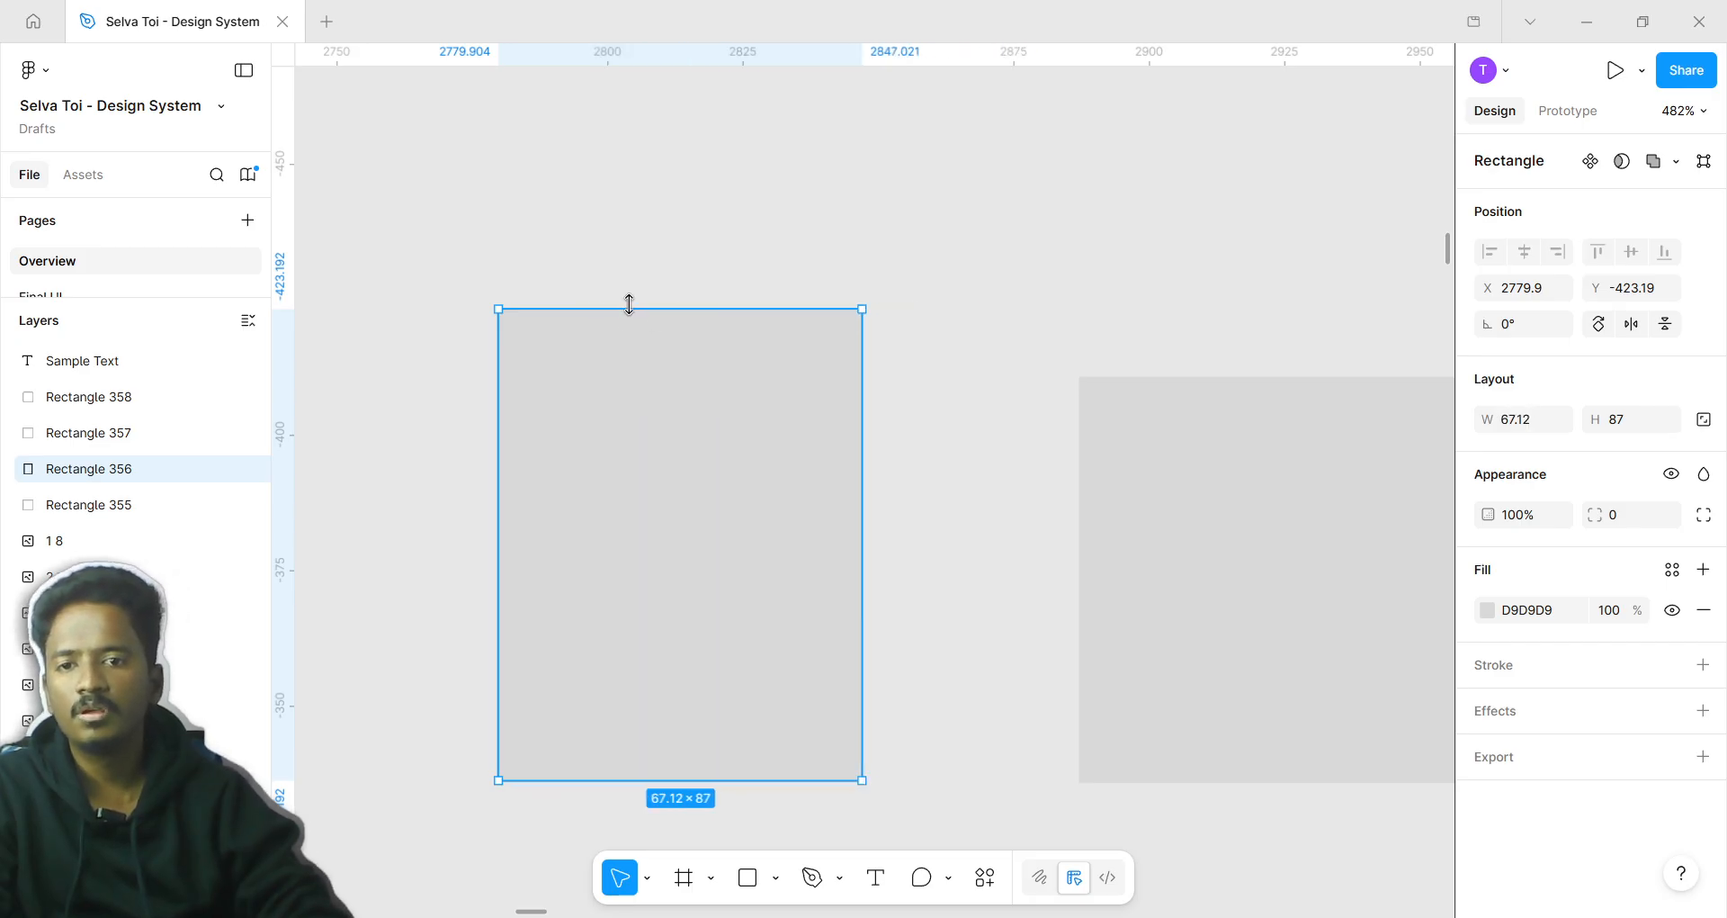
left_click_drag(629, 305, 803, 421)
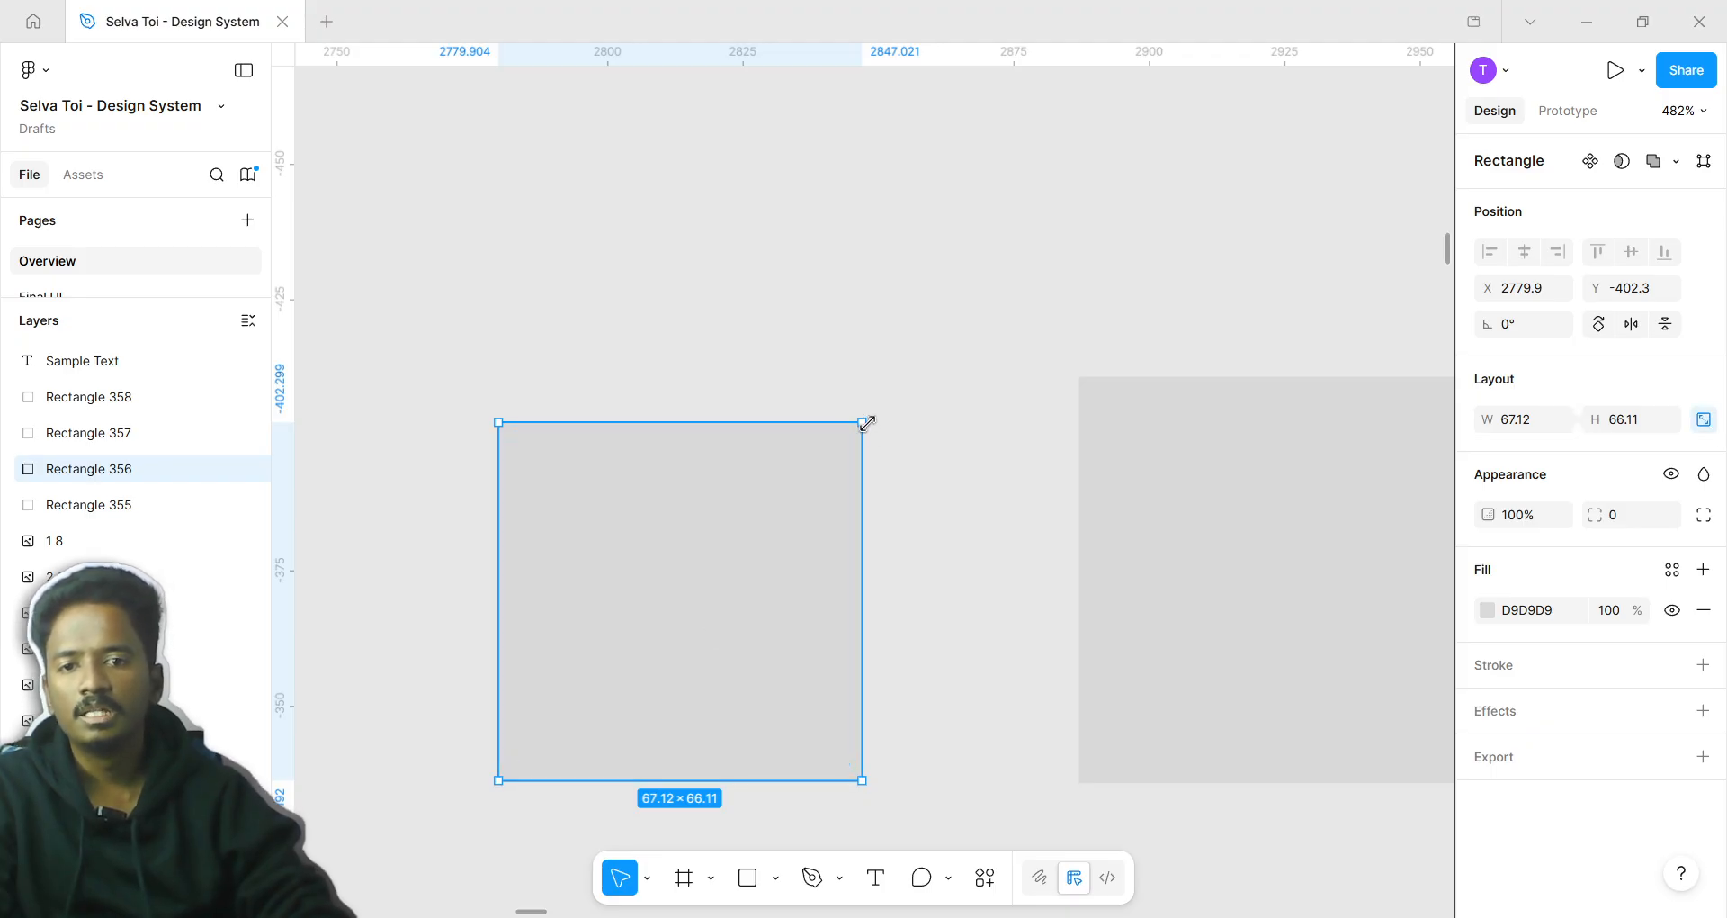
left_click_drag(866, 422, 906, 379)
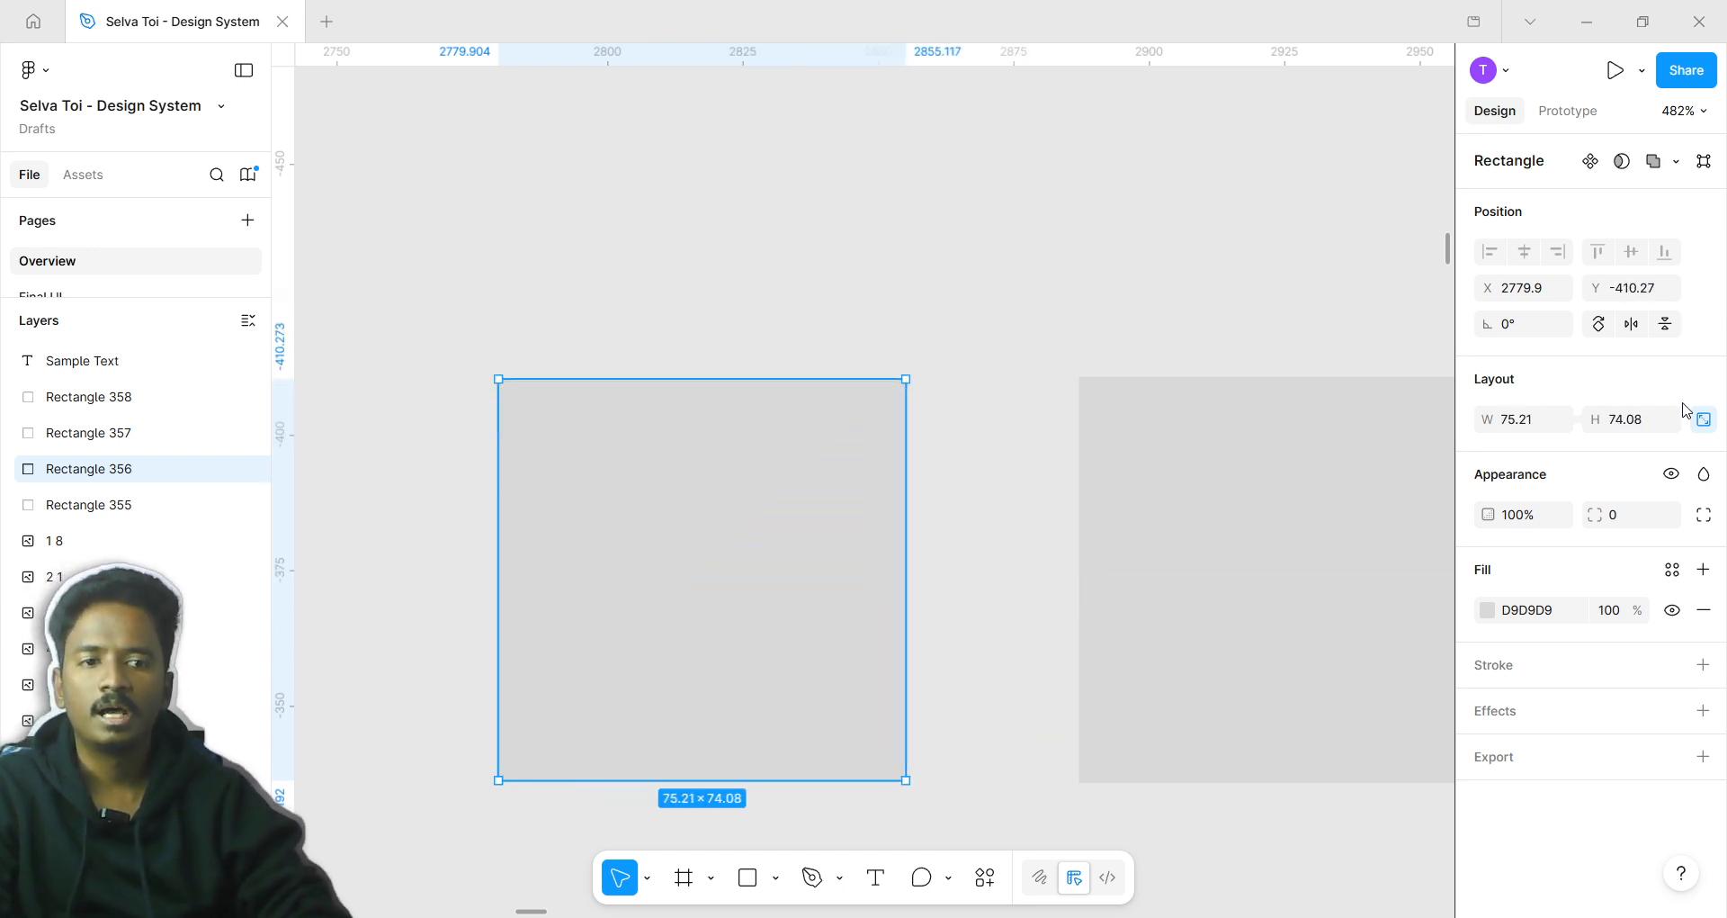
Set the square's width to 100 and its height to 100 with the aspect ratio locked
left_click(1521, 430)
type("100")
key("Tab")
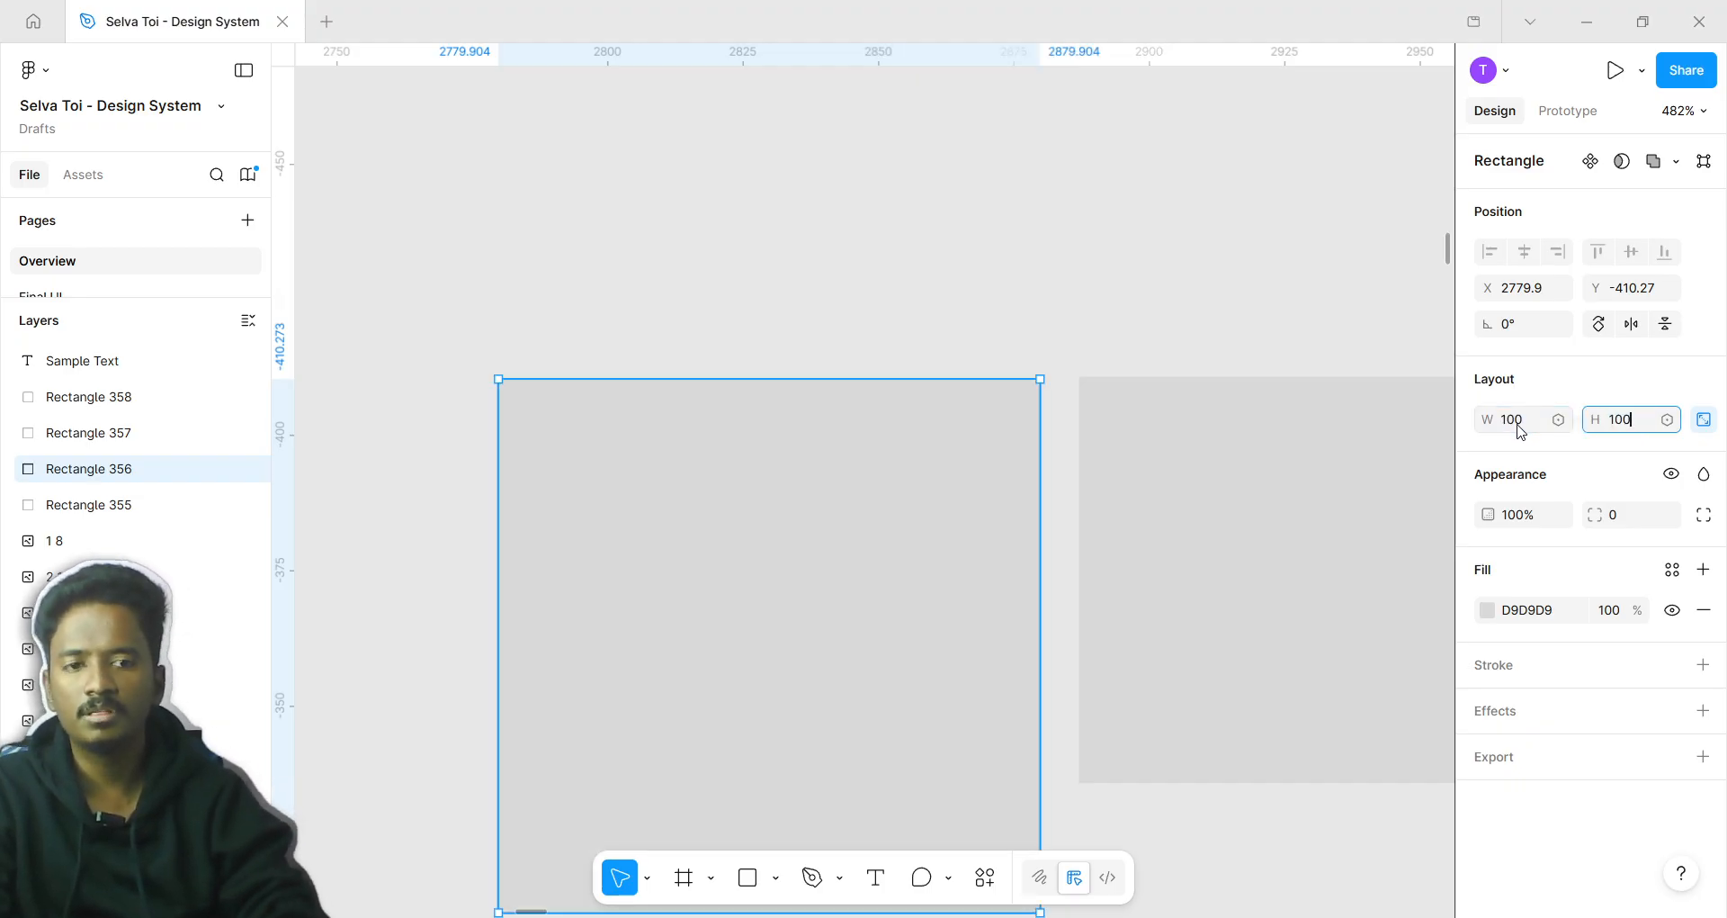
key("Return")
scroll(821, 520, "down", 3)
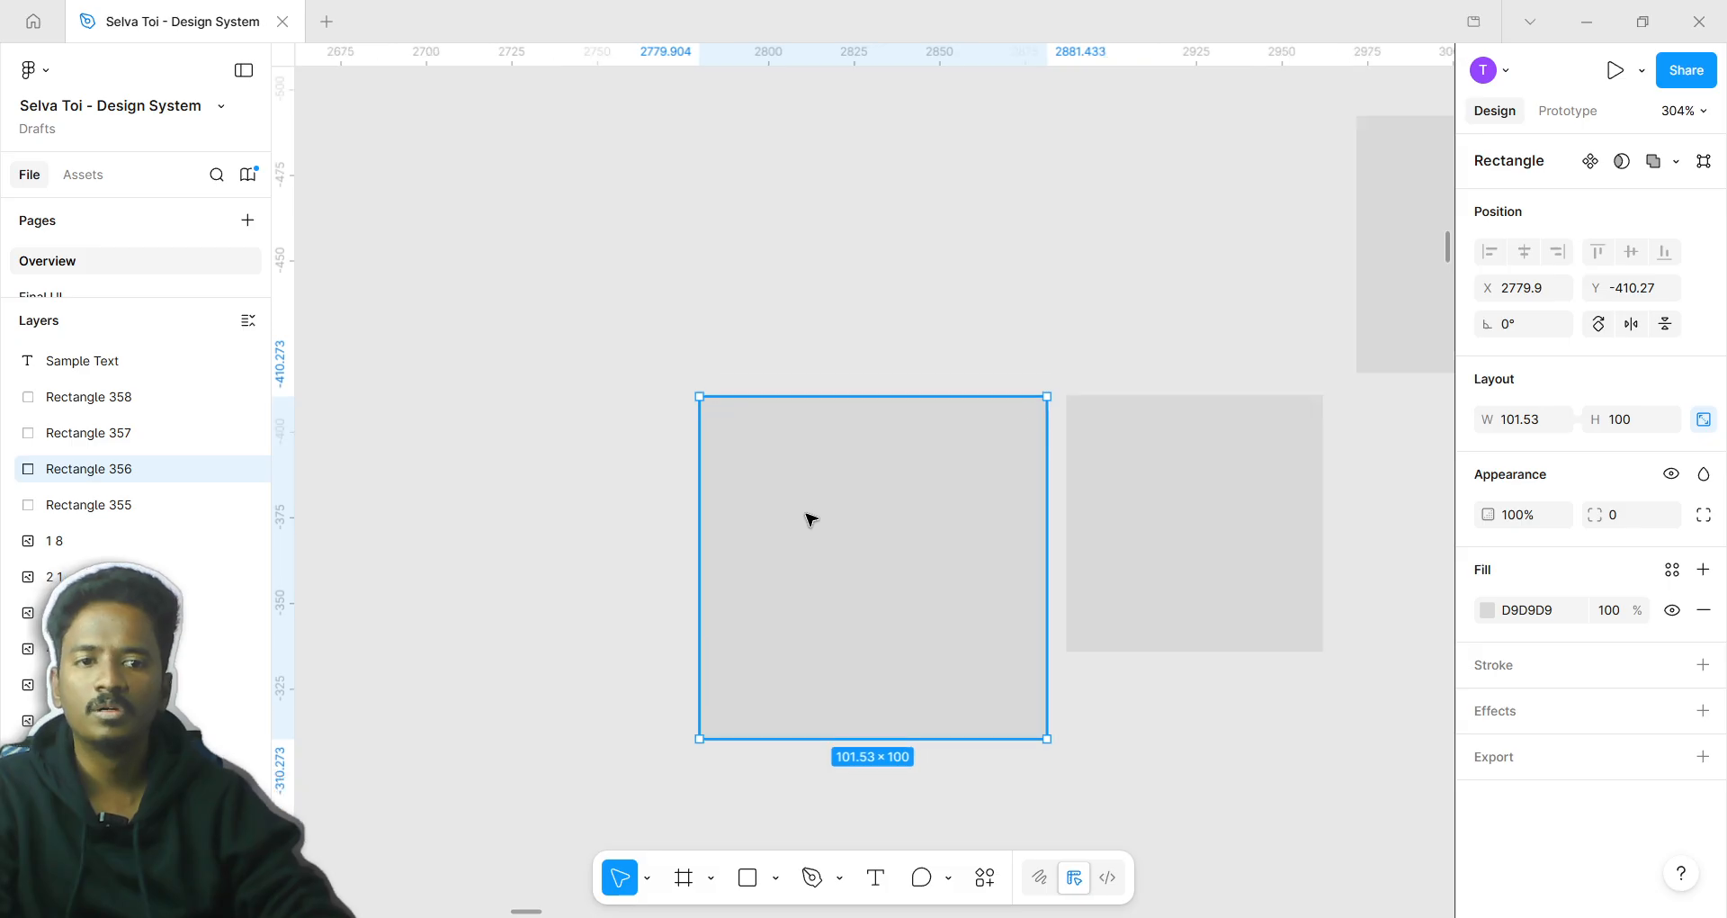
Move the enlarged square to about X 2750, Y -413, and duplicate it to its left with a gap of about 10
scroll(727, 500, "up", 5)
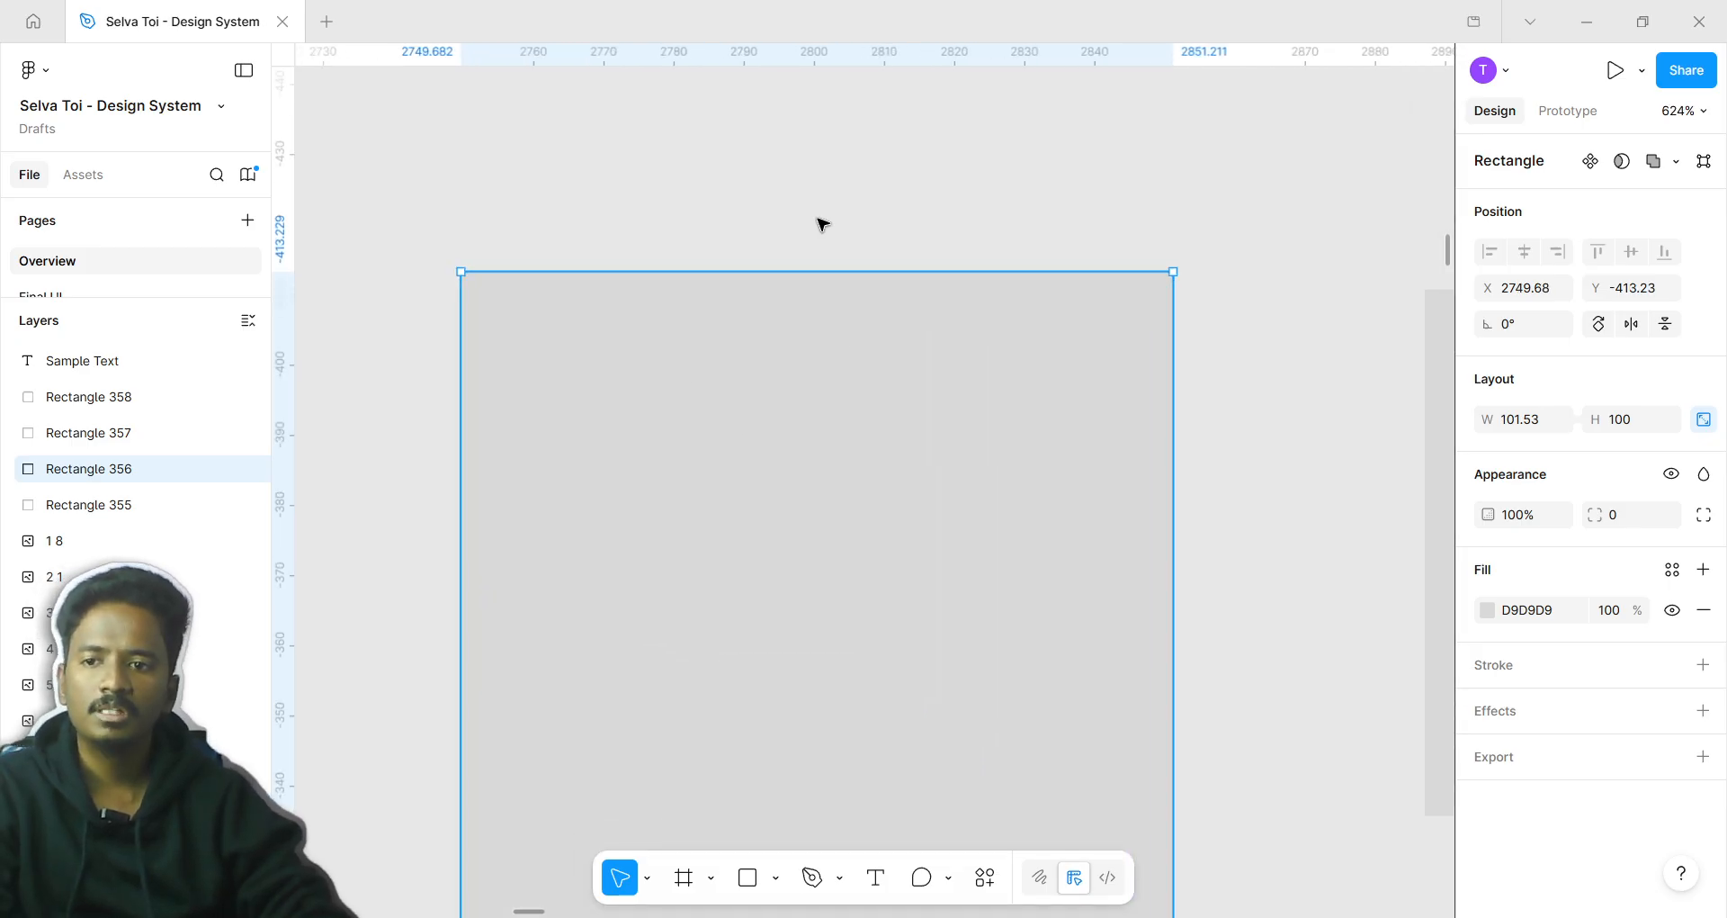
scroll(1066, 435, "down", 2)
scroll(1190, 501, "down", 3)
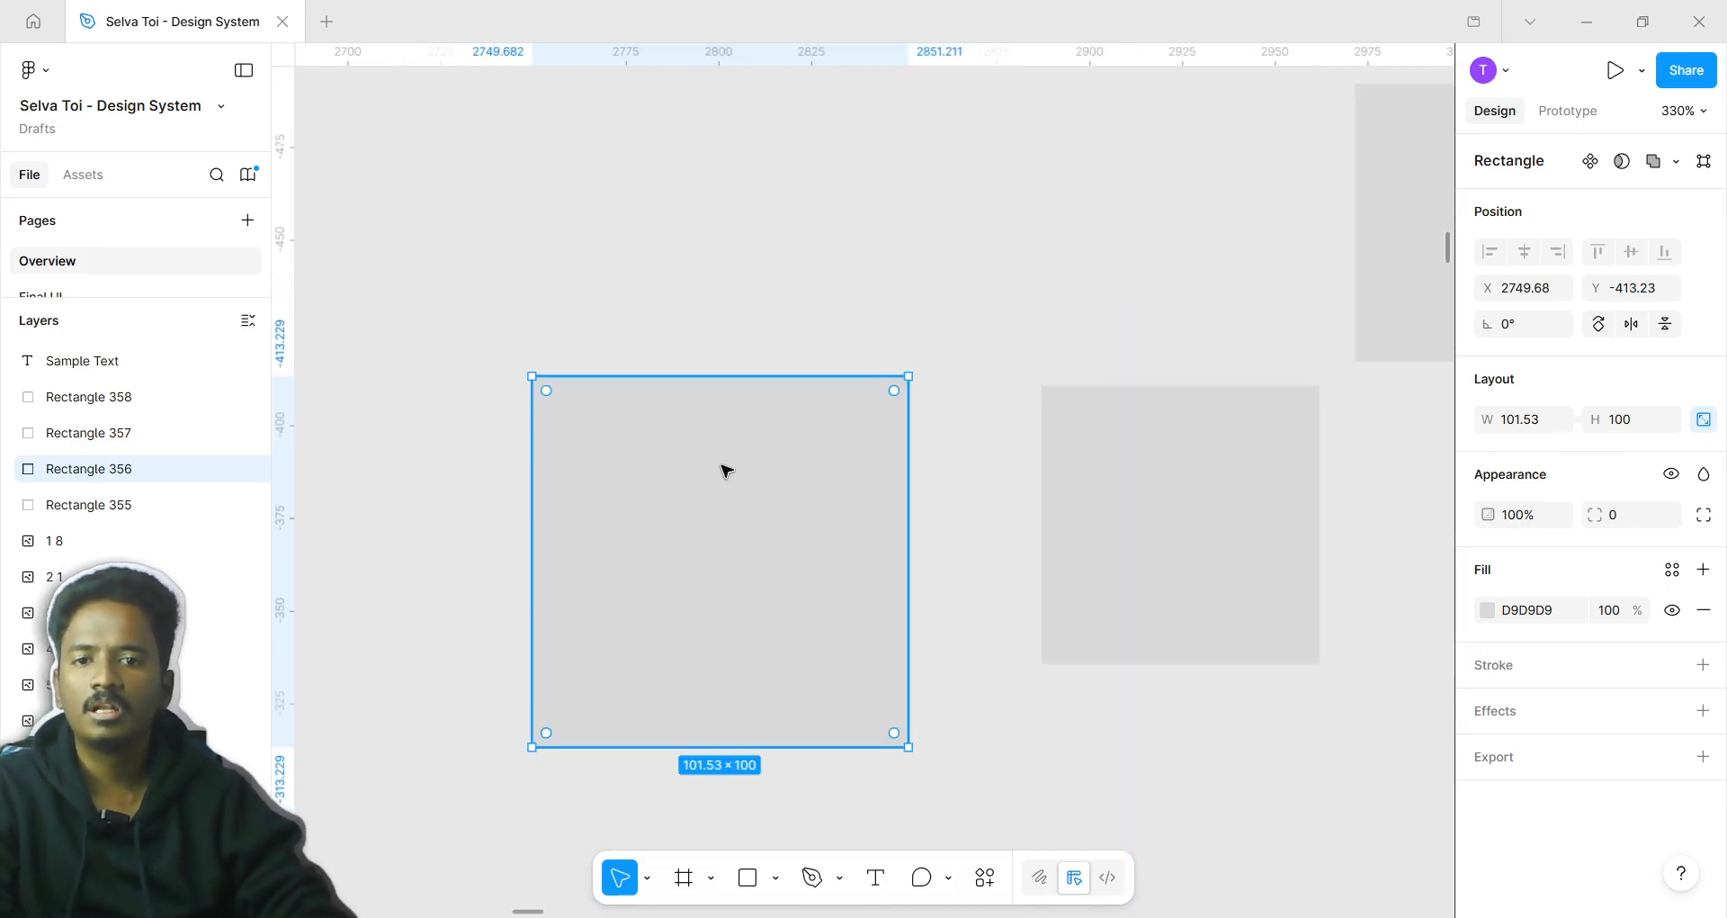
scroll(726, 467, "left", 5)
left_click_drag(1227, 432, 817, 428)
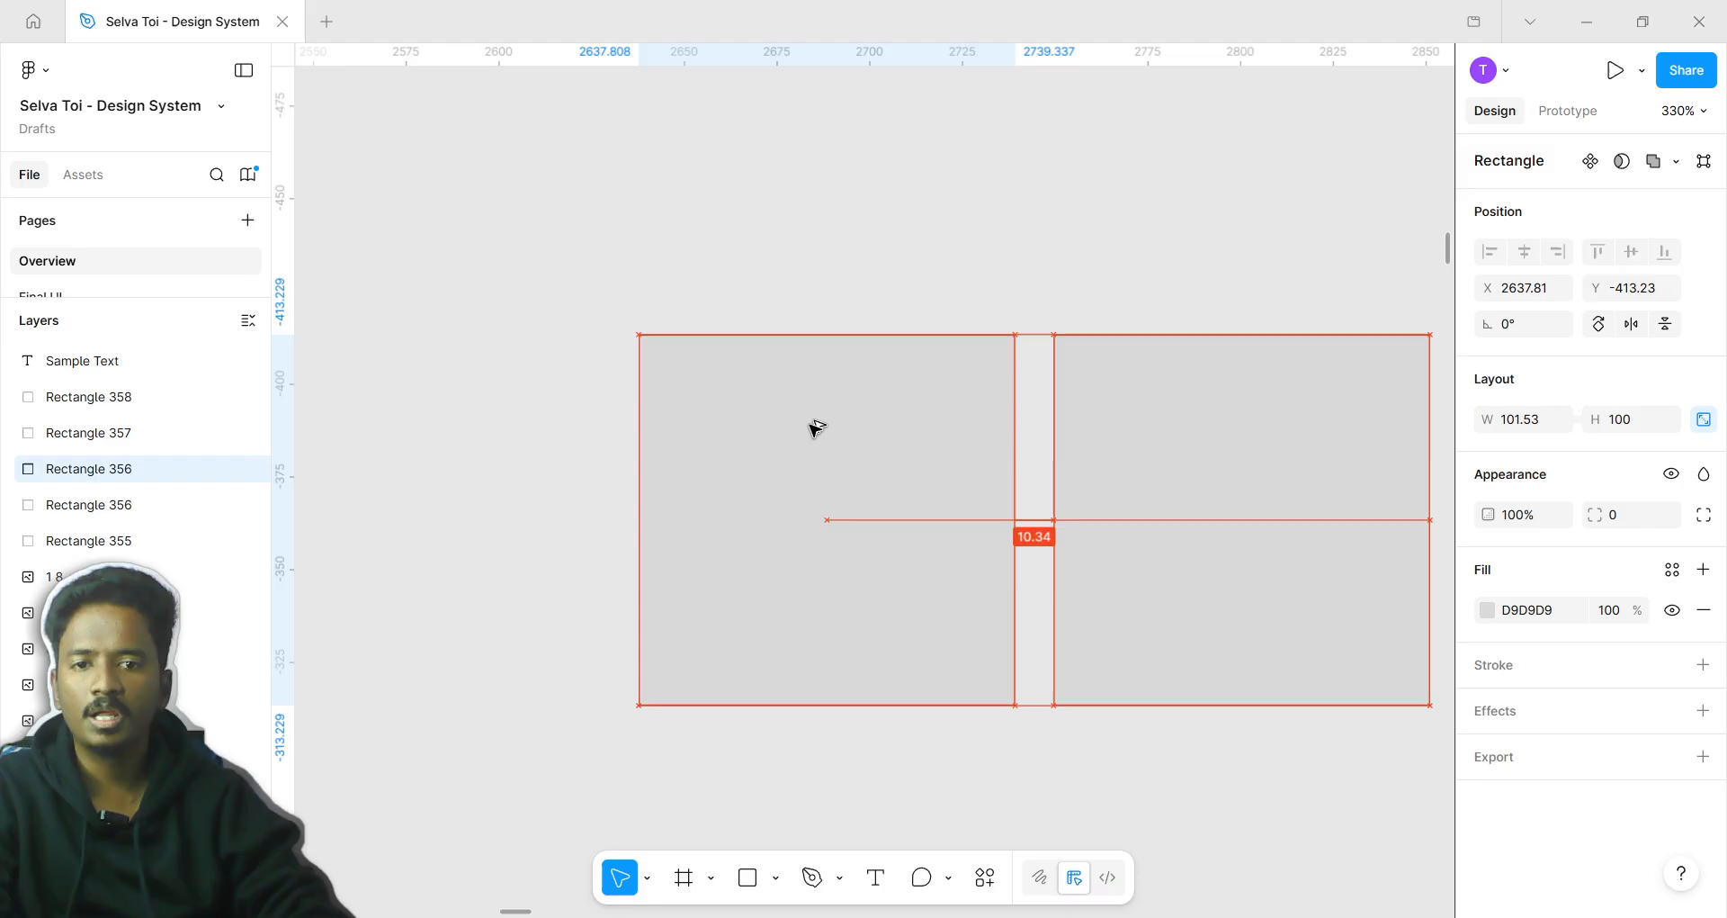
Select both enlarged squares and apply auto layout to them
left_click(1204, 502, "shift")
scroll(1053, 472, "up", 2)
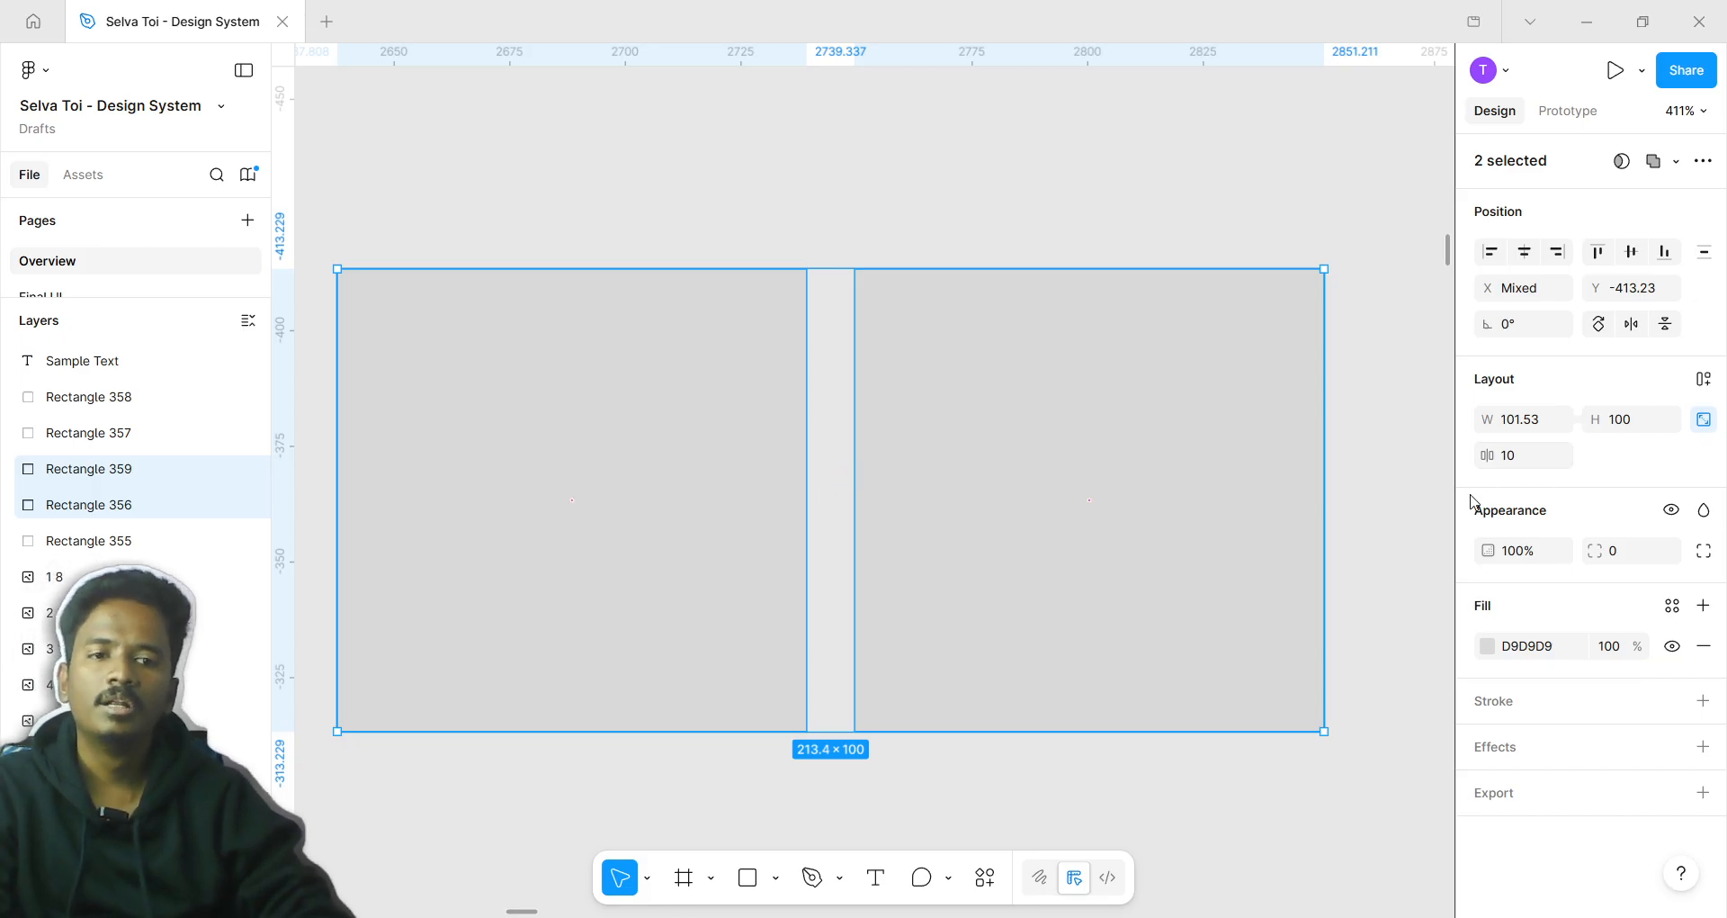
scroll(648, 437, "up", 1)
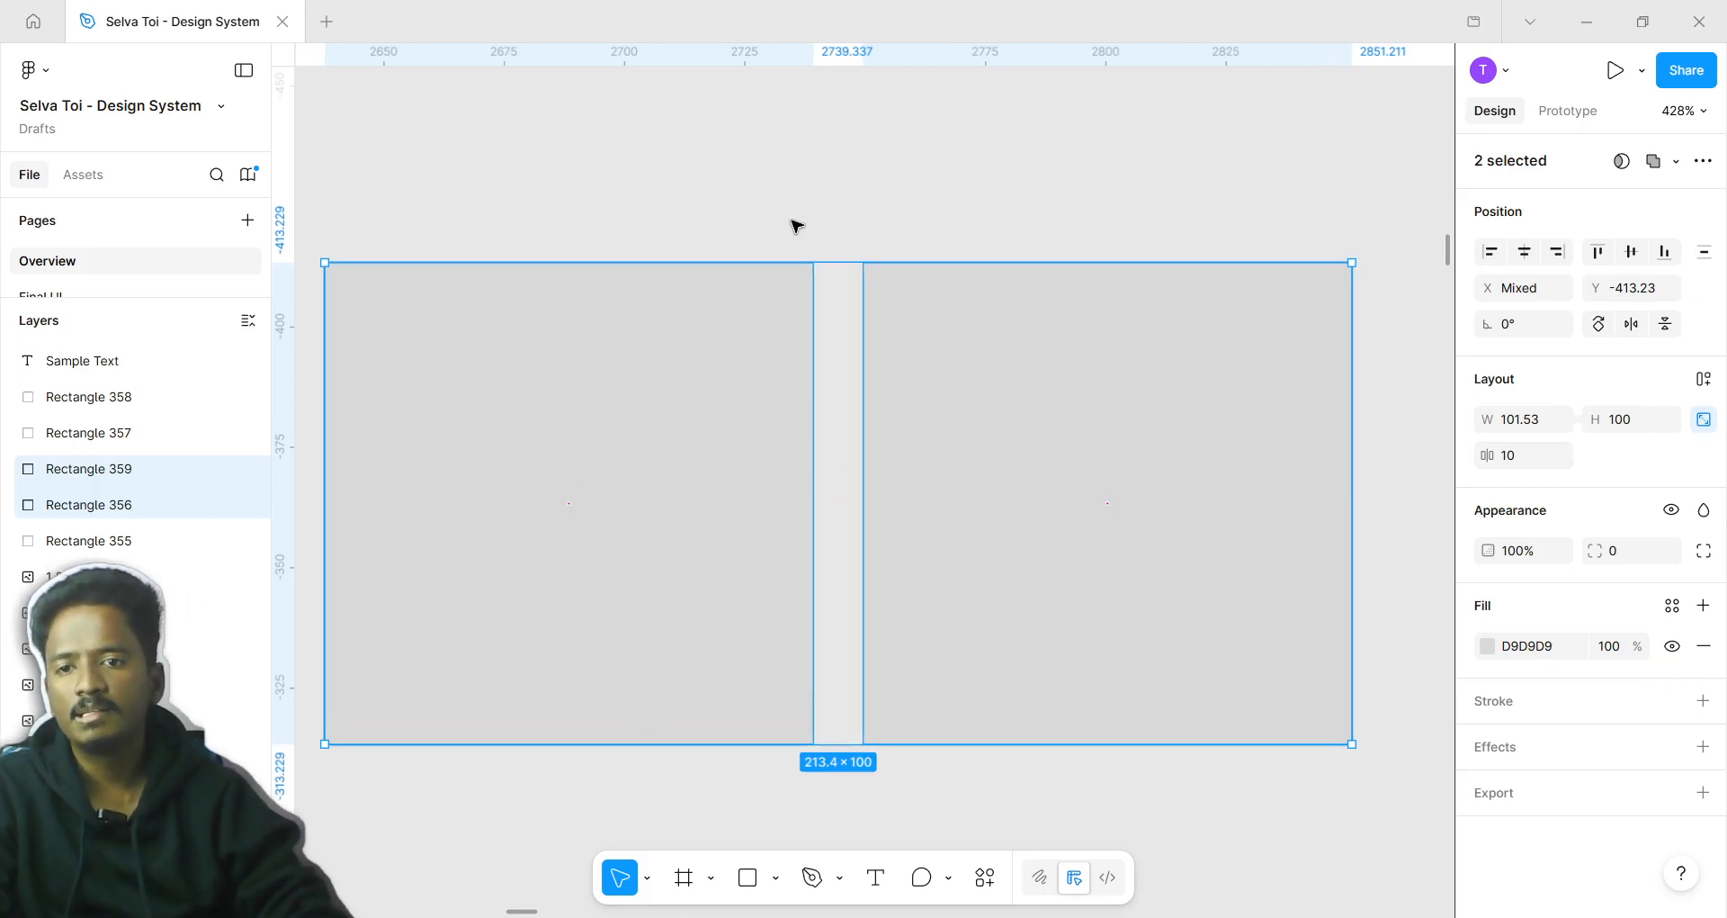
left_click(1703, 378)
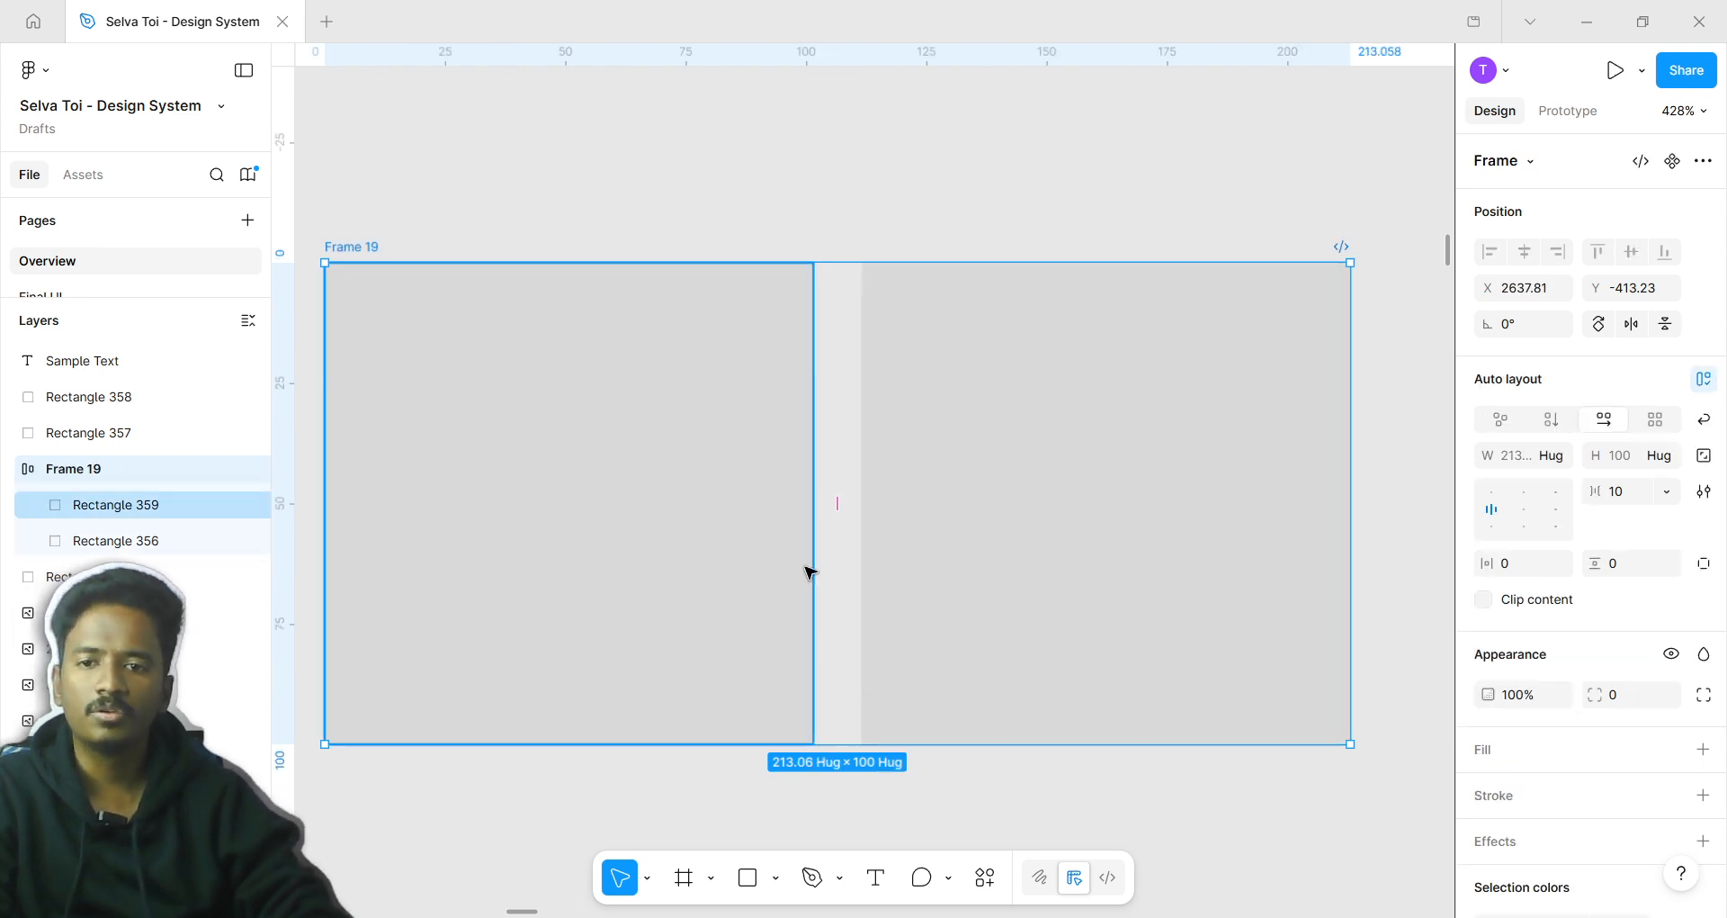
Set the auto layout frame's flow to vertical, switching to horizontal and back to compare them
scroll(846, 513, "up", 2)
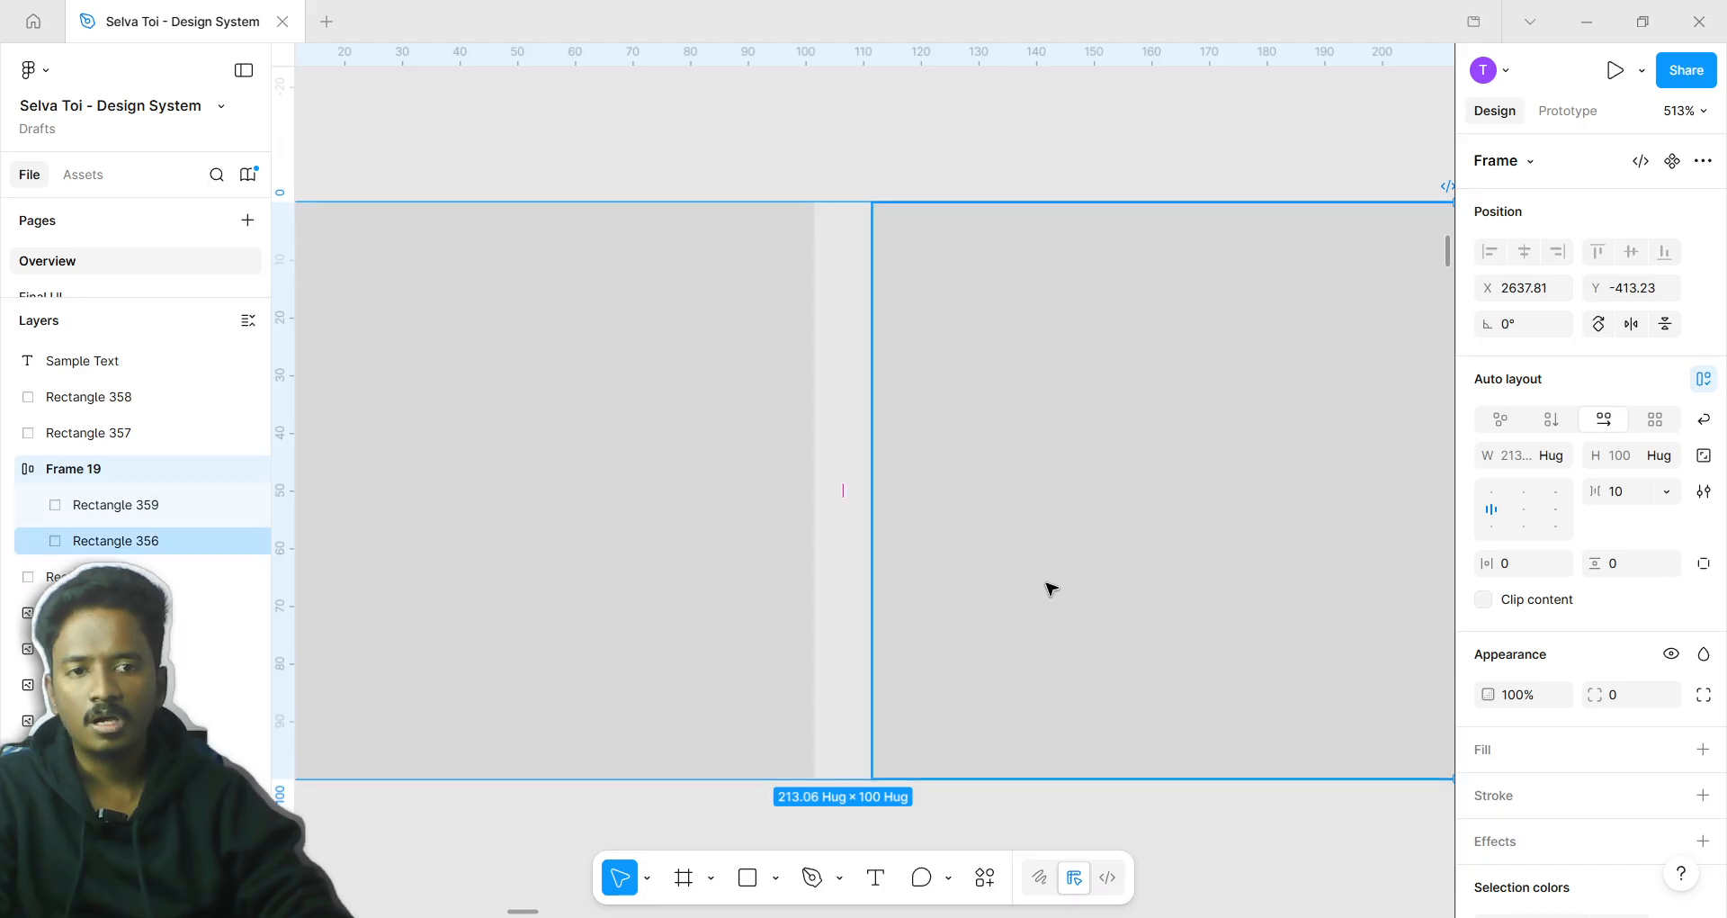
scroll(1041, 554, "up", 1)
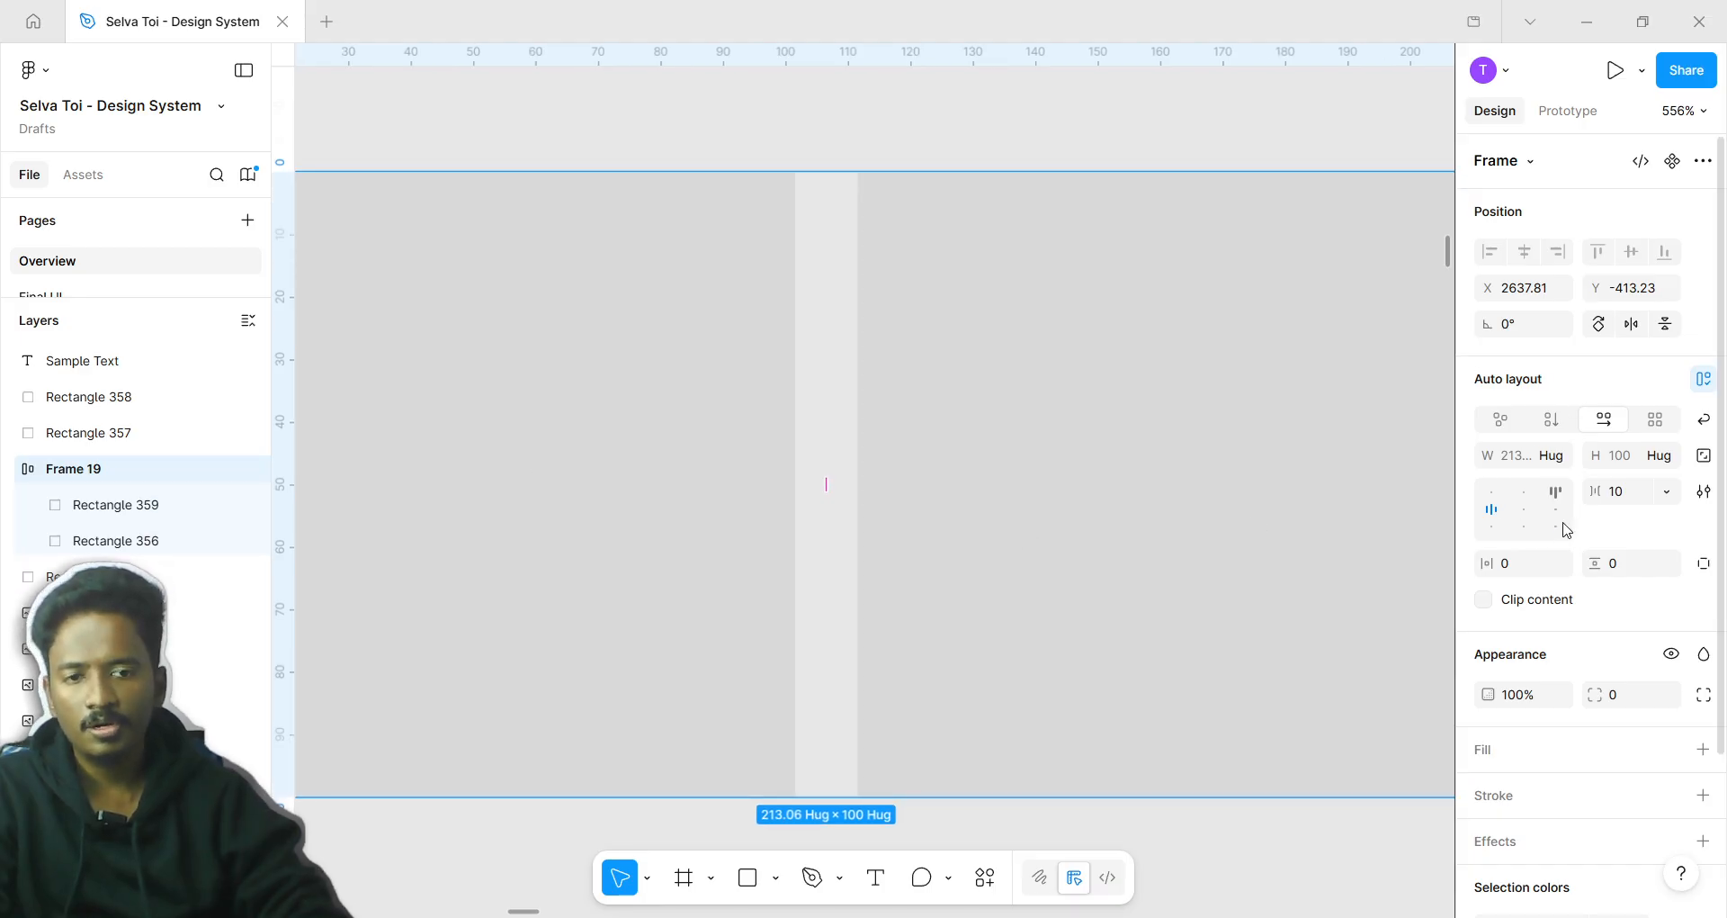
left_click(1552, 419)
scroll(1199, 482, "down", 3)
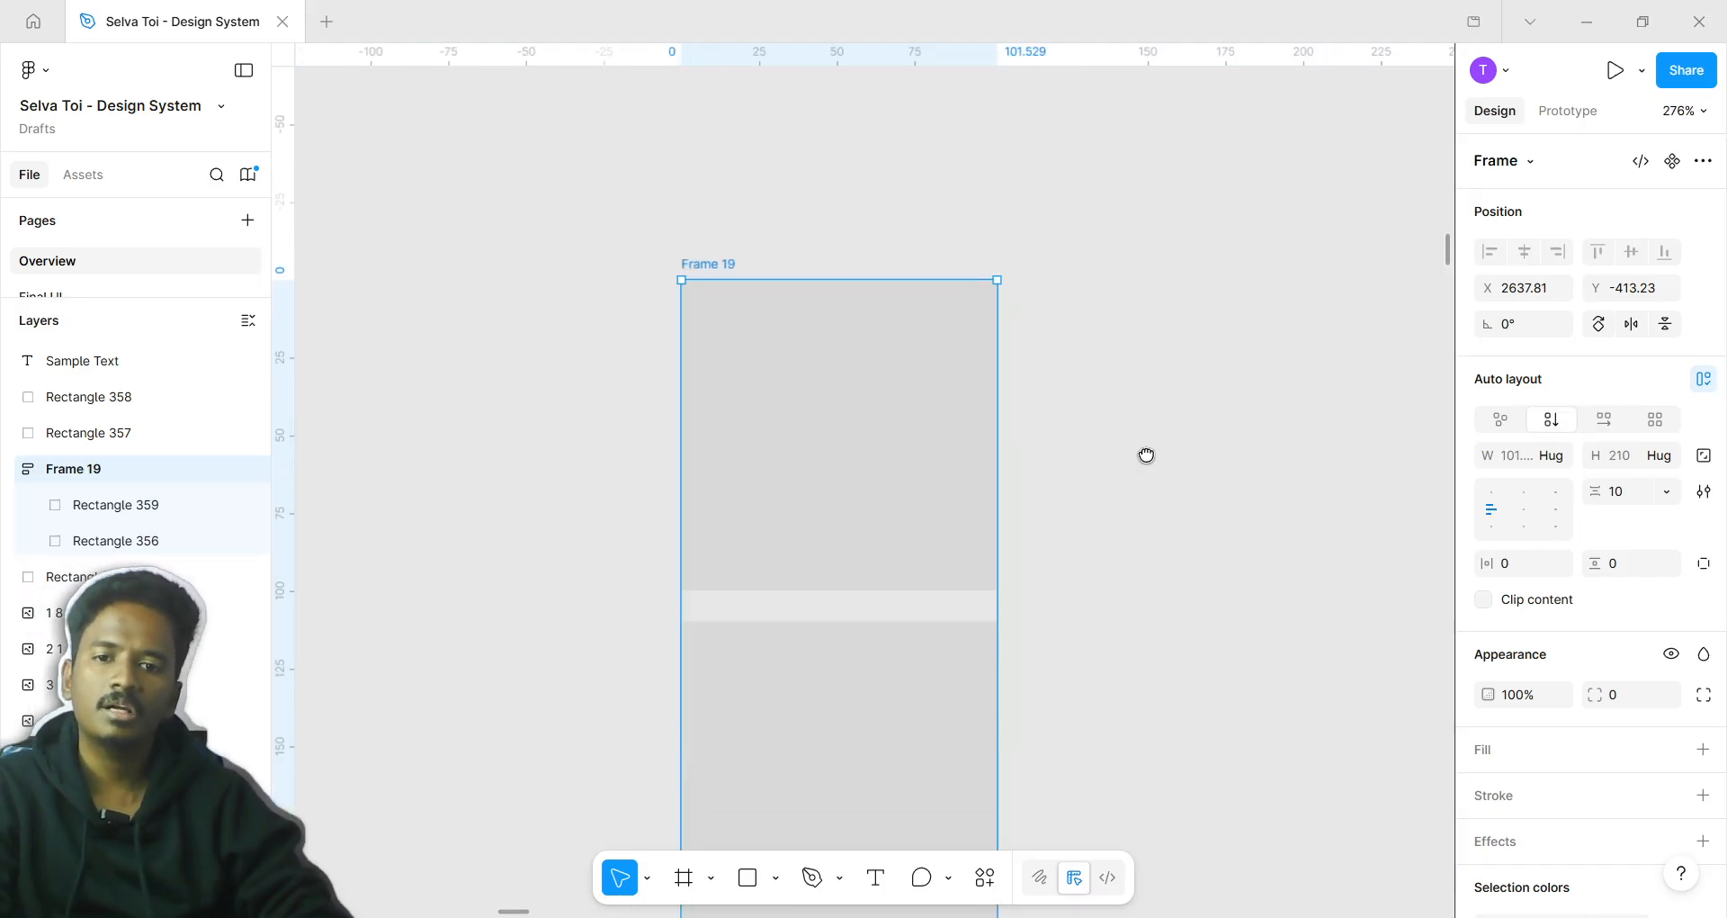
scroll(906, 505, "up", 1)
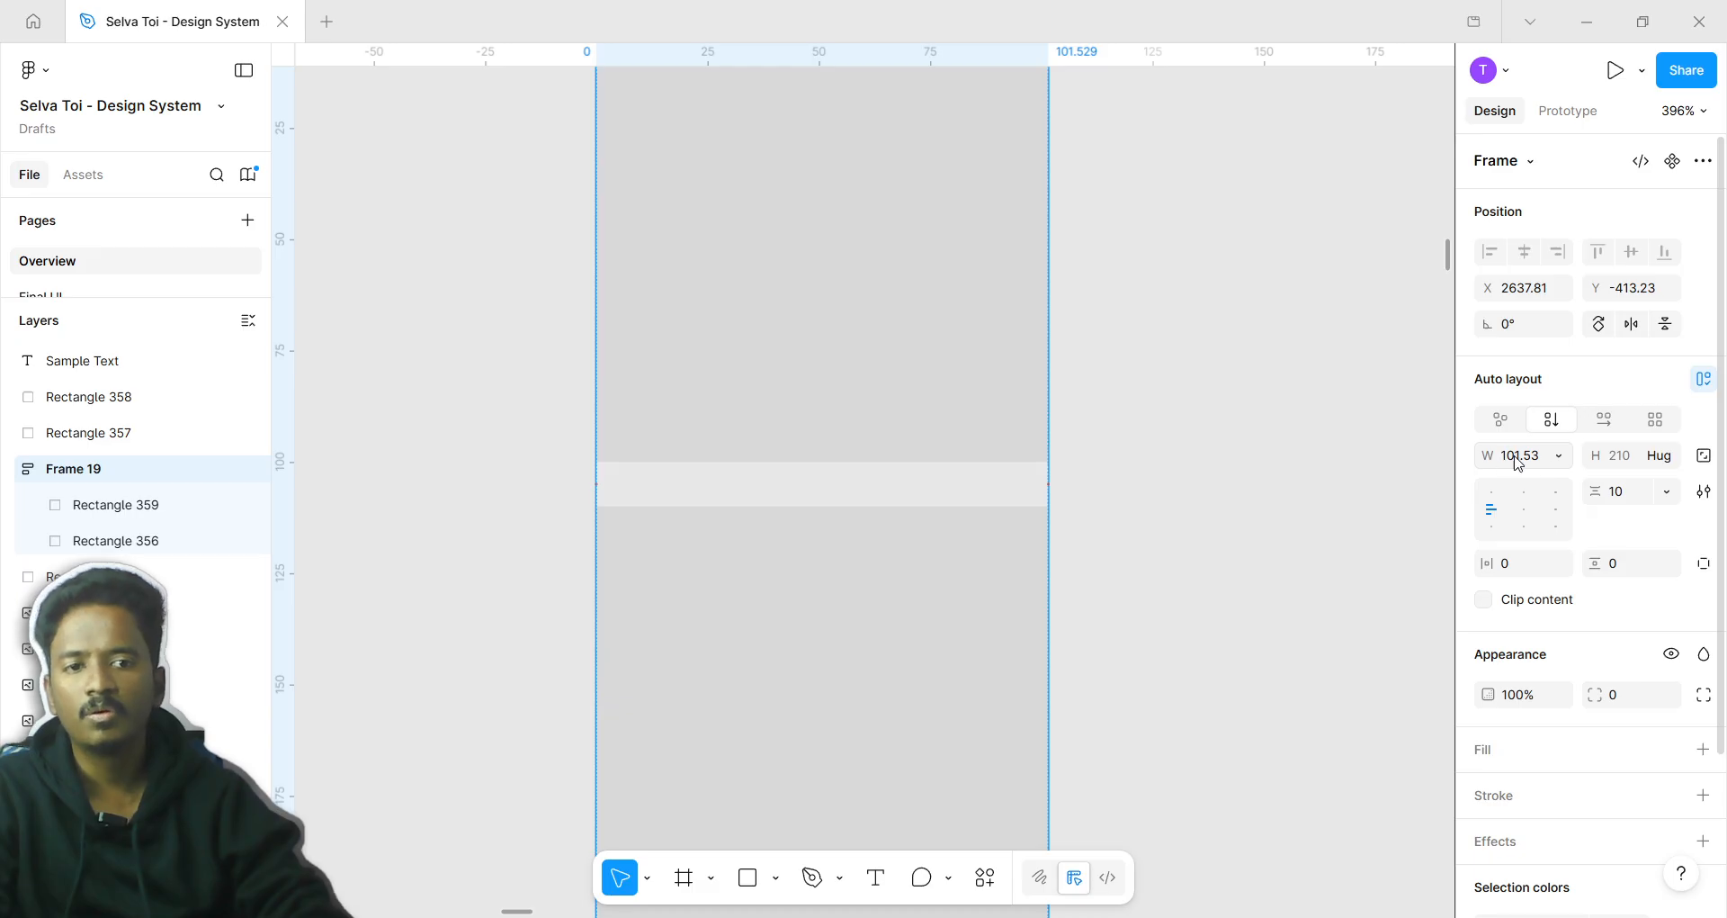
left_click(1613, 424)
left_click(1561, 423)
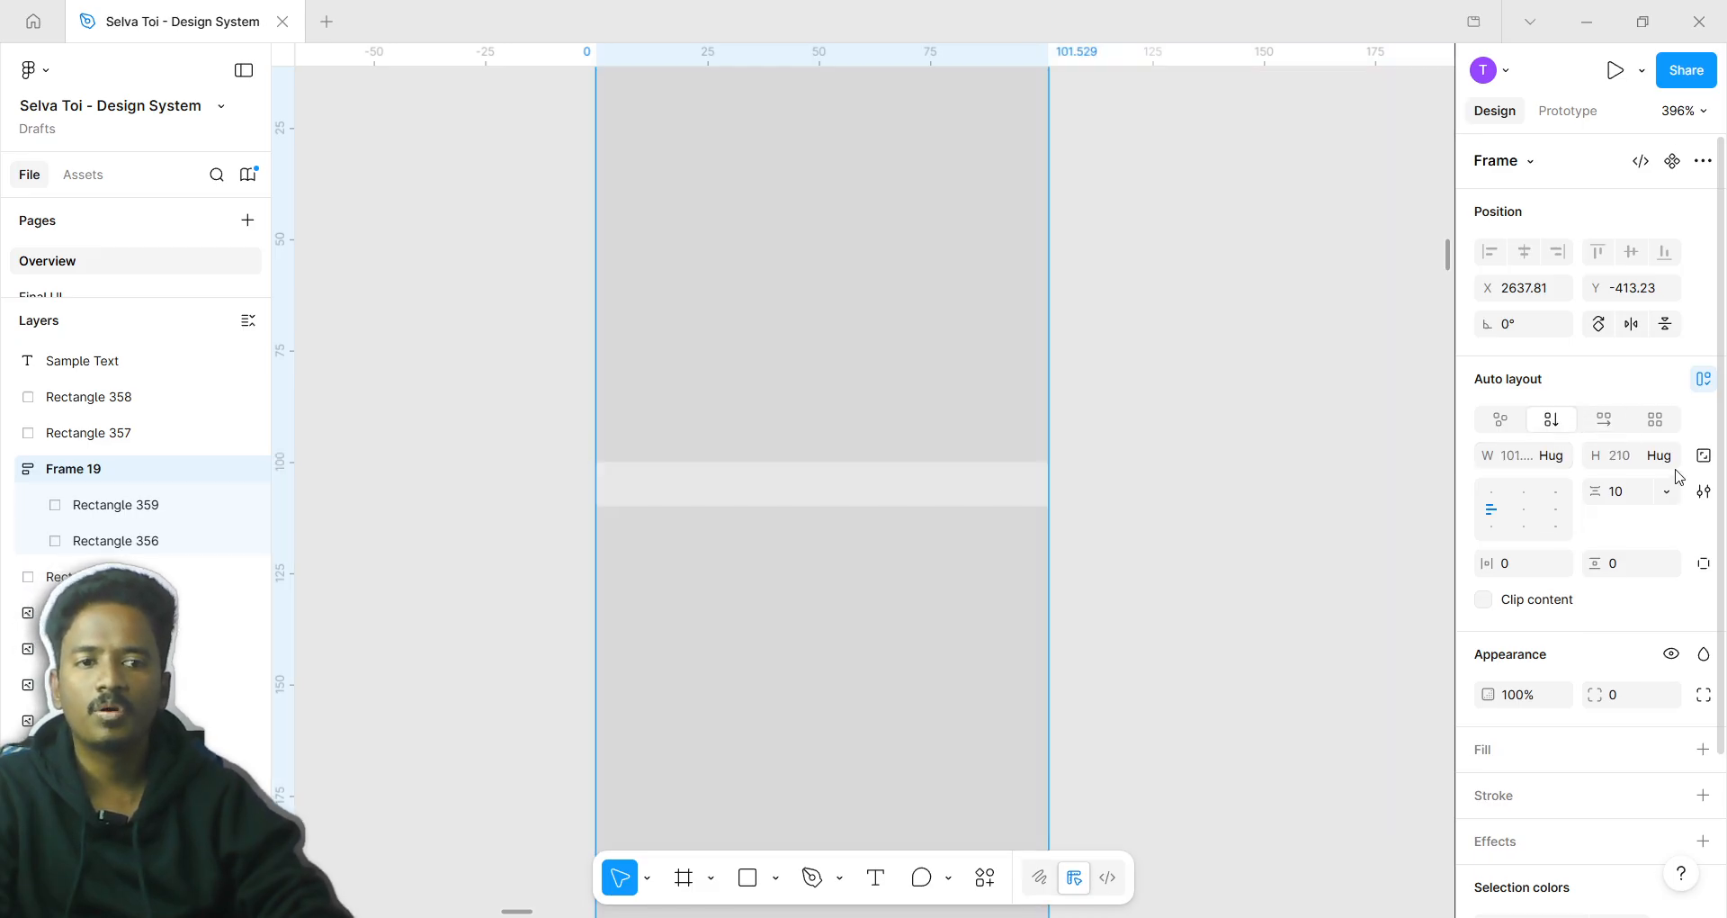
Open the frame's auto layout settings and set its horizontal padding to 14 and vertical padding to 19
scroll(1678, 476, "down", 2)
left_click(1704, 379)
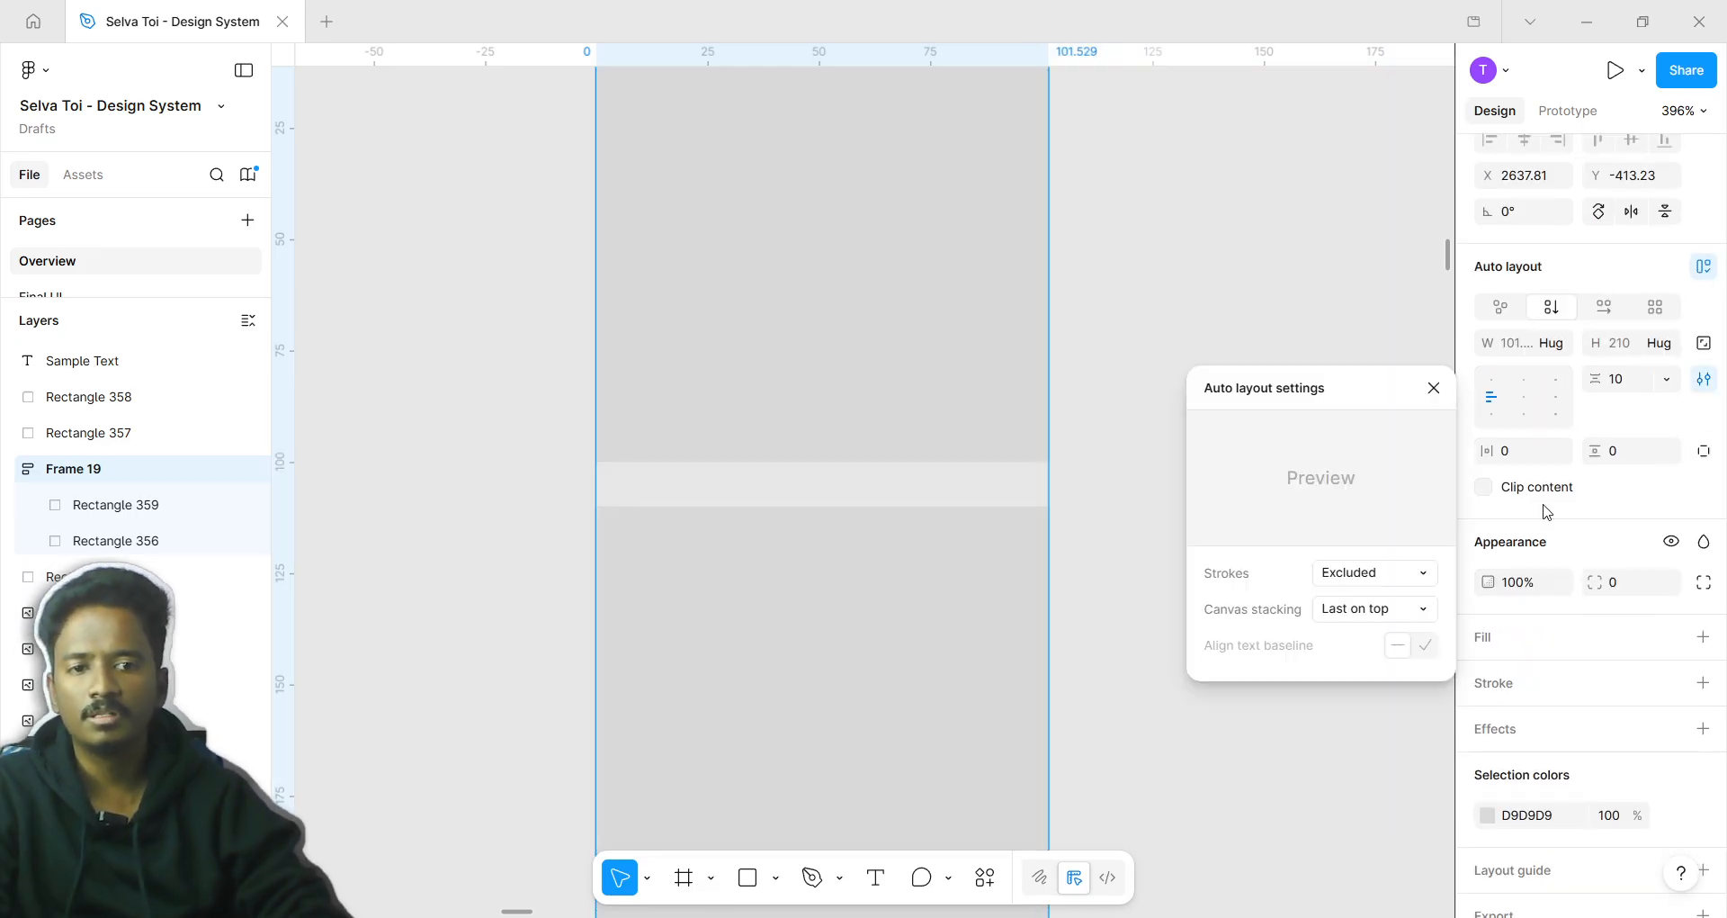
left_click_drag(1494, 451, 1612, 447)
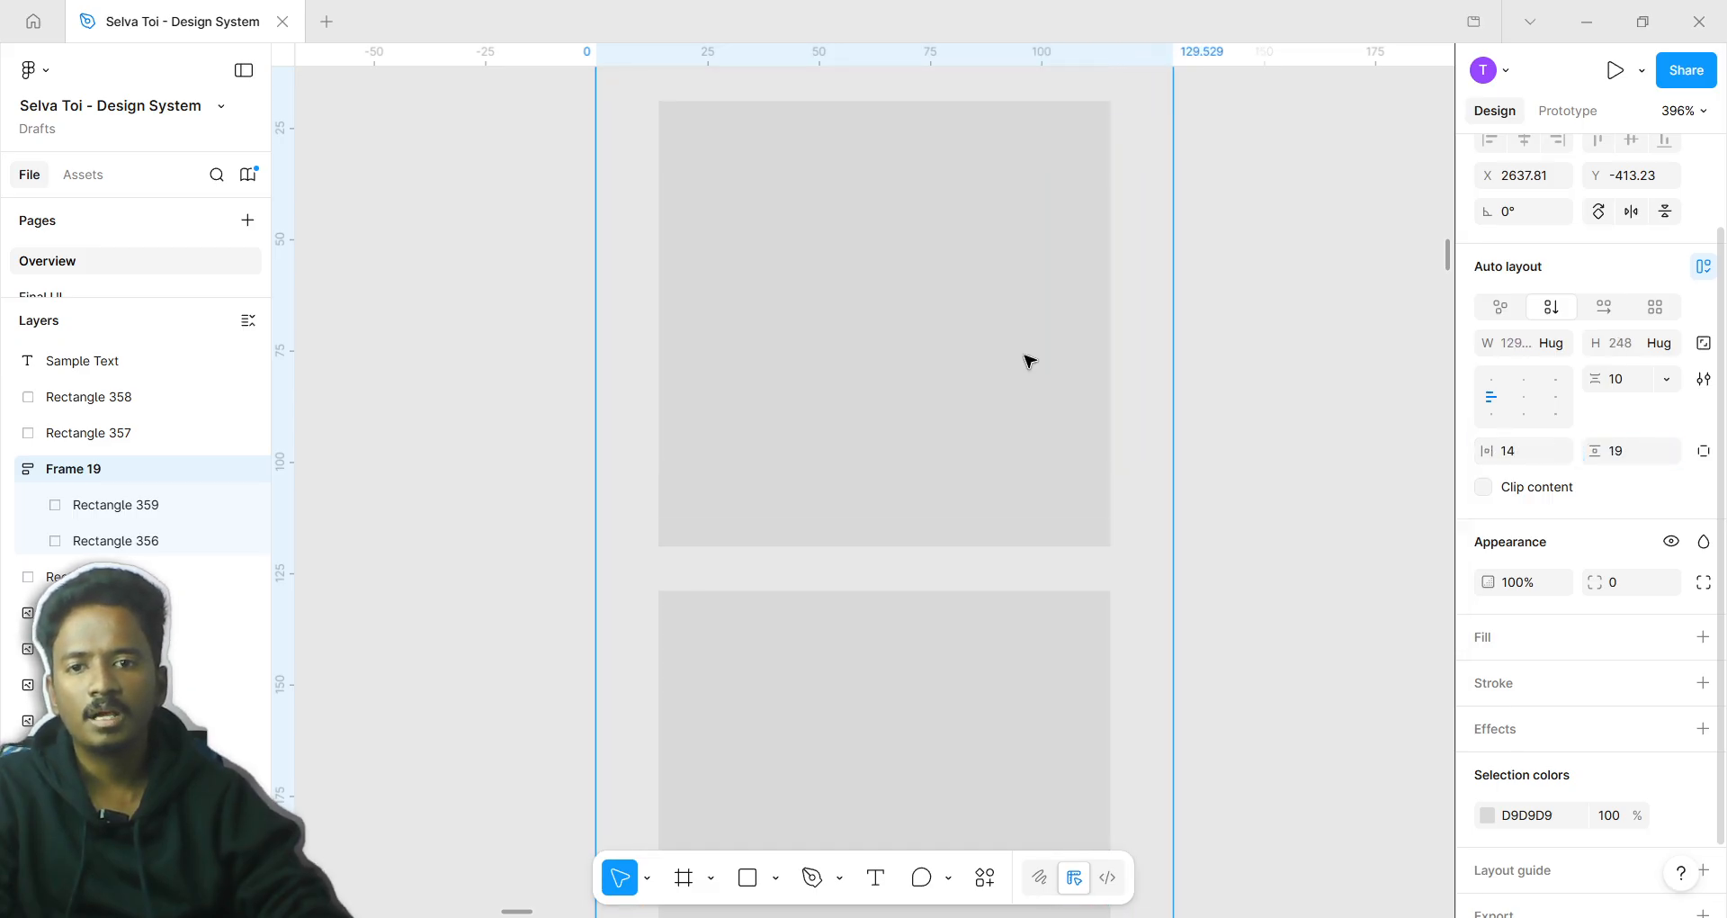
scroll(1071, 387, "down", 3)
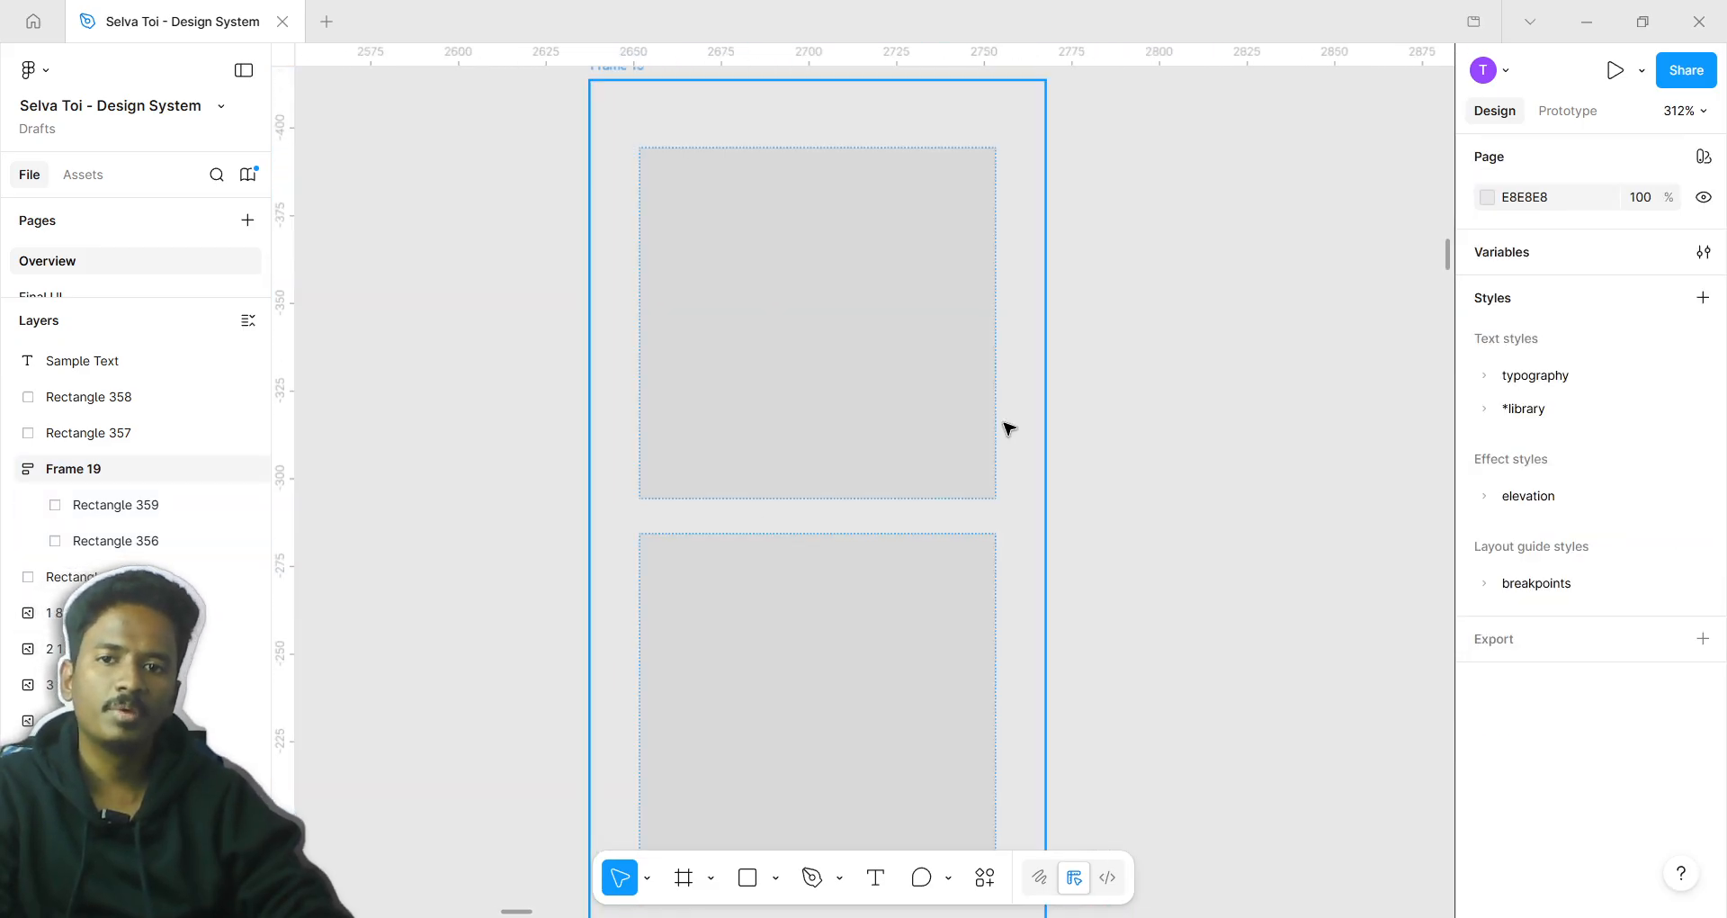
left_click(1007, 428)
scroll(1007, 429, "down", 2)
left_click(1087, 435)
scroll(907, 437, "up", 1)
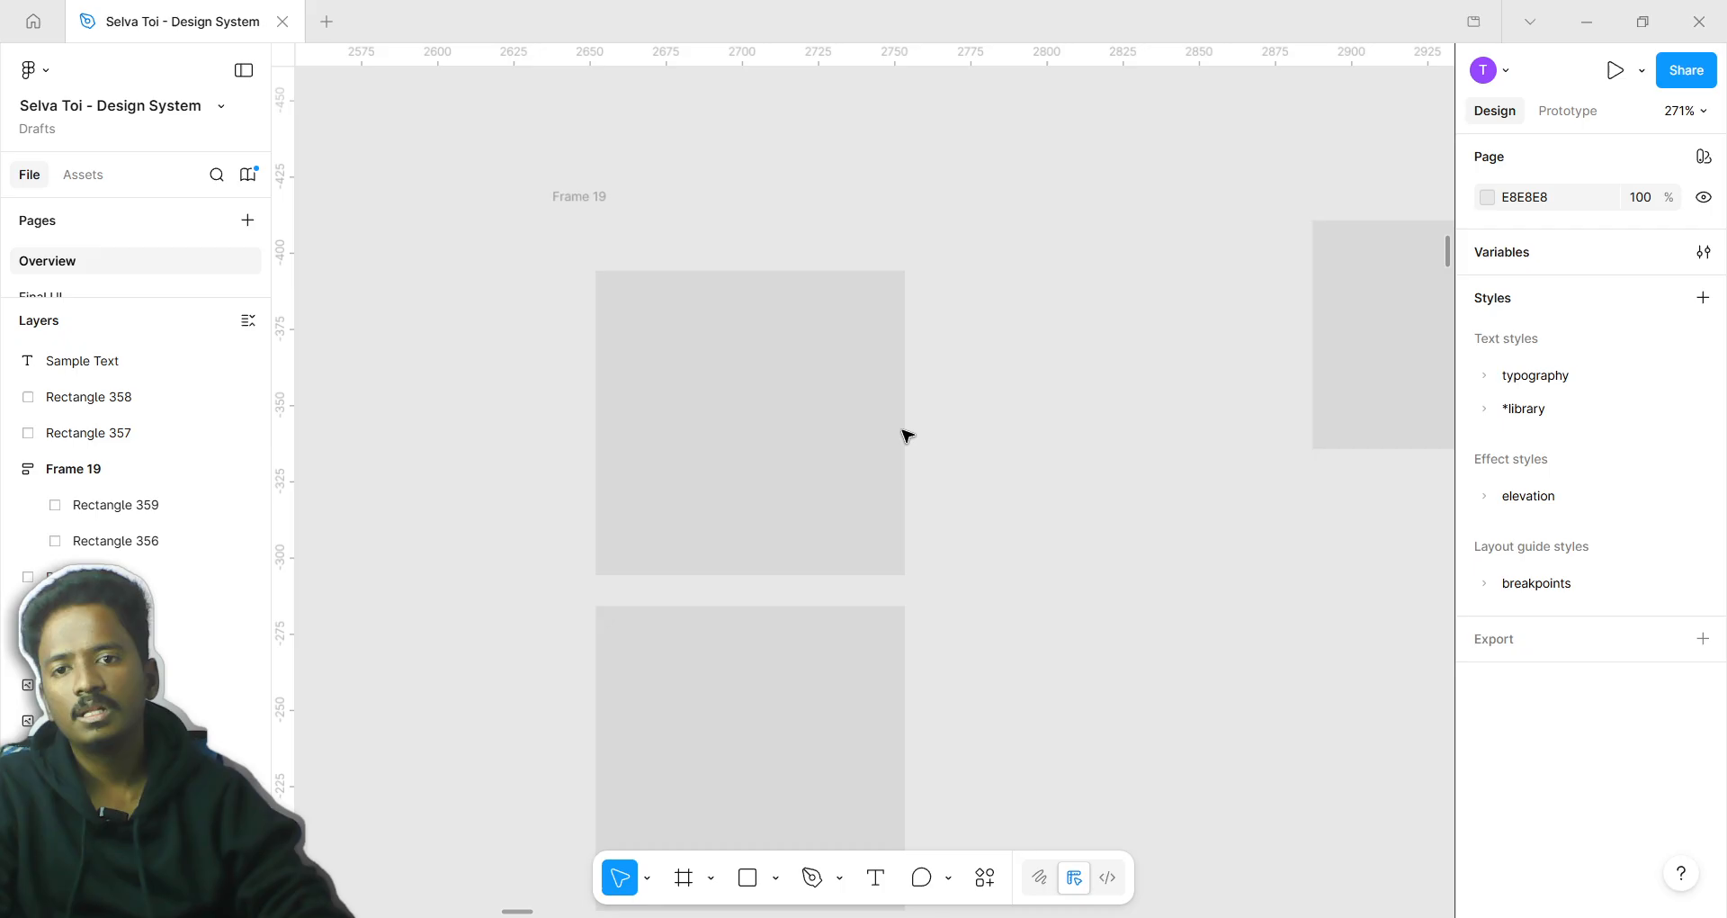
Rename the auto layout frame as SAMPLE
left_click(603, 198)
scroll(601, 202, "up", 2)
double_click(587, 199)
type("s")
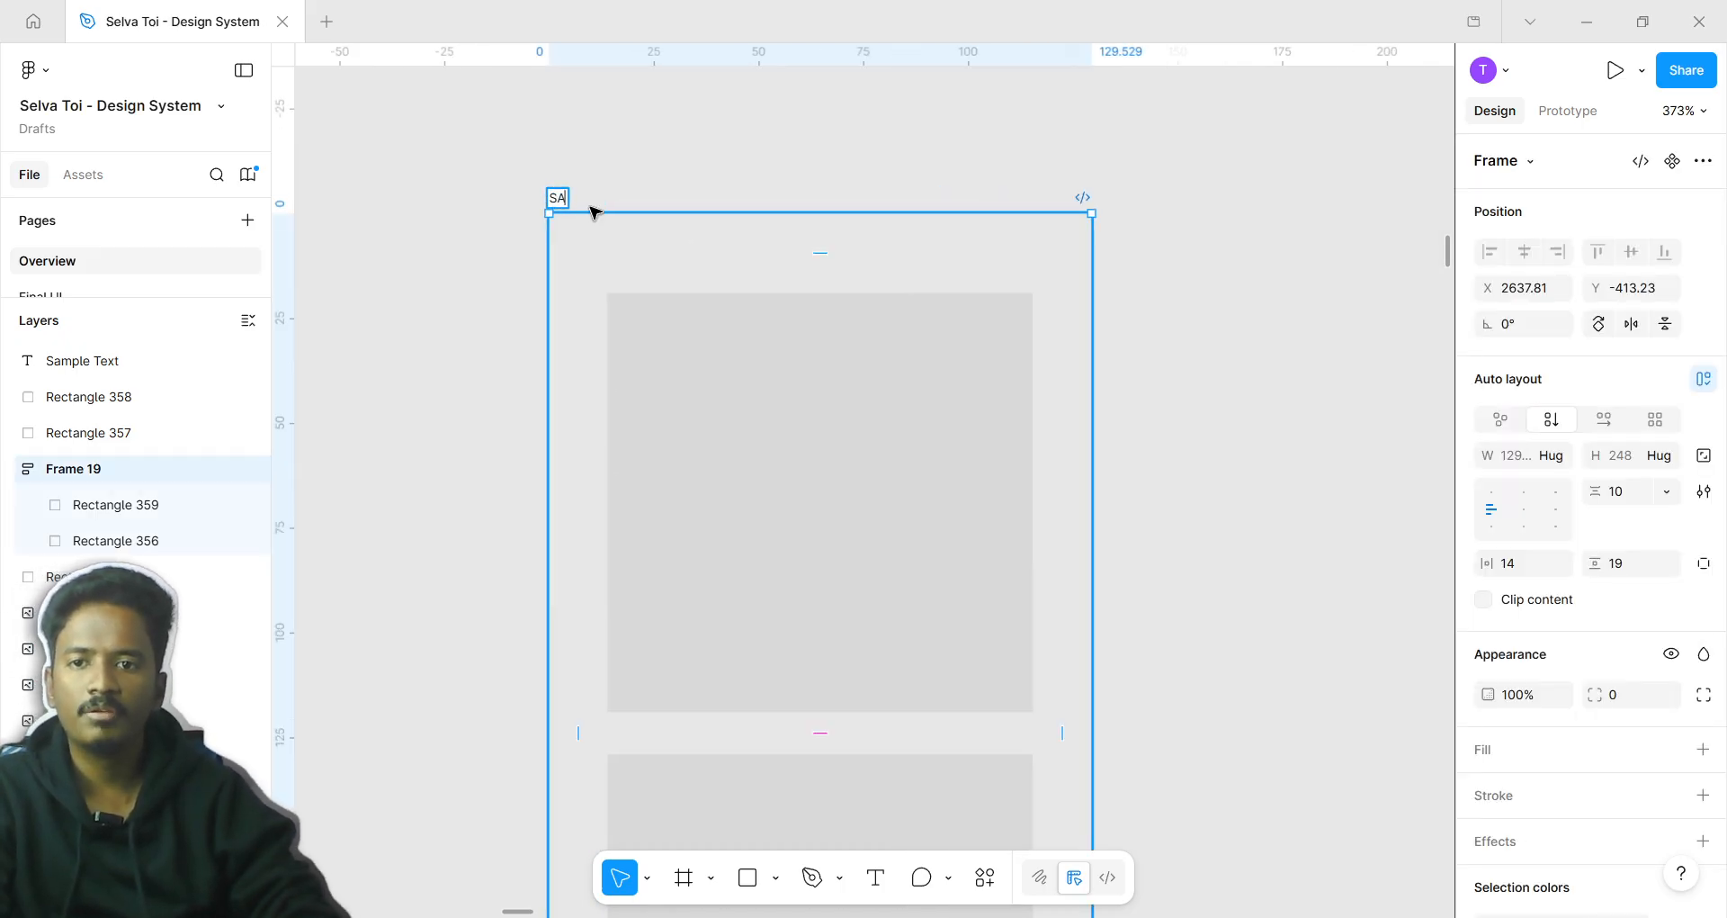
type("AMPLE")
key("Return")
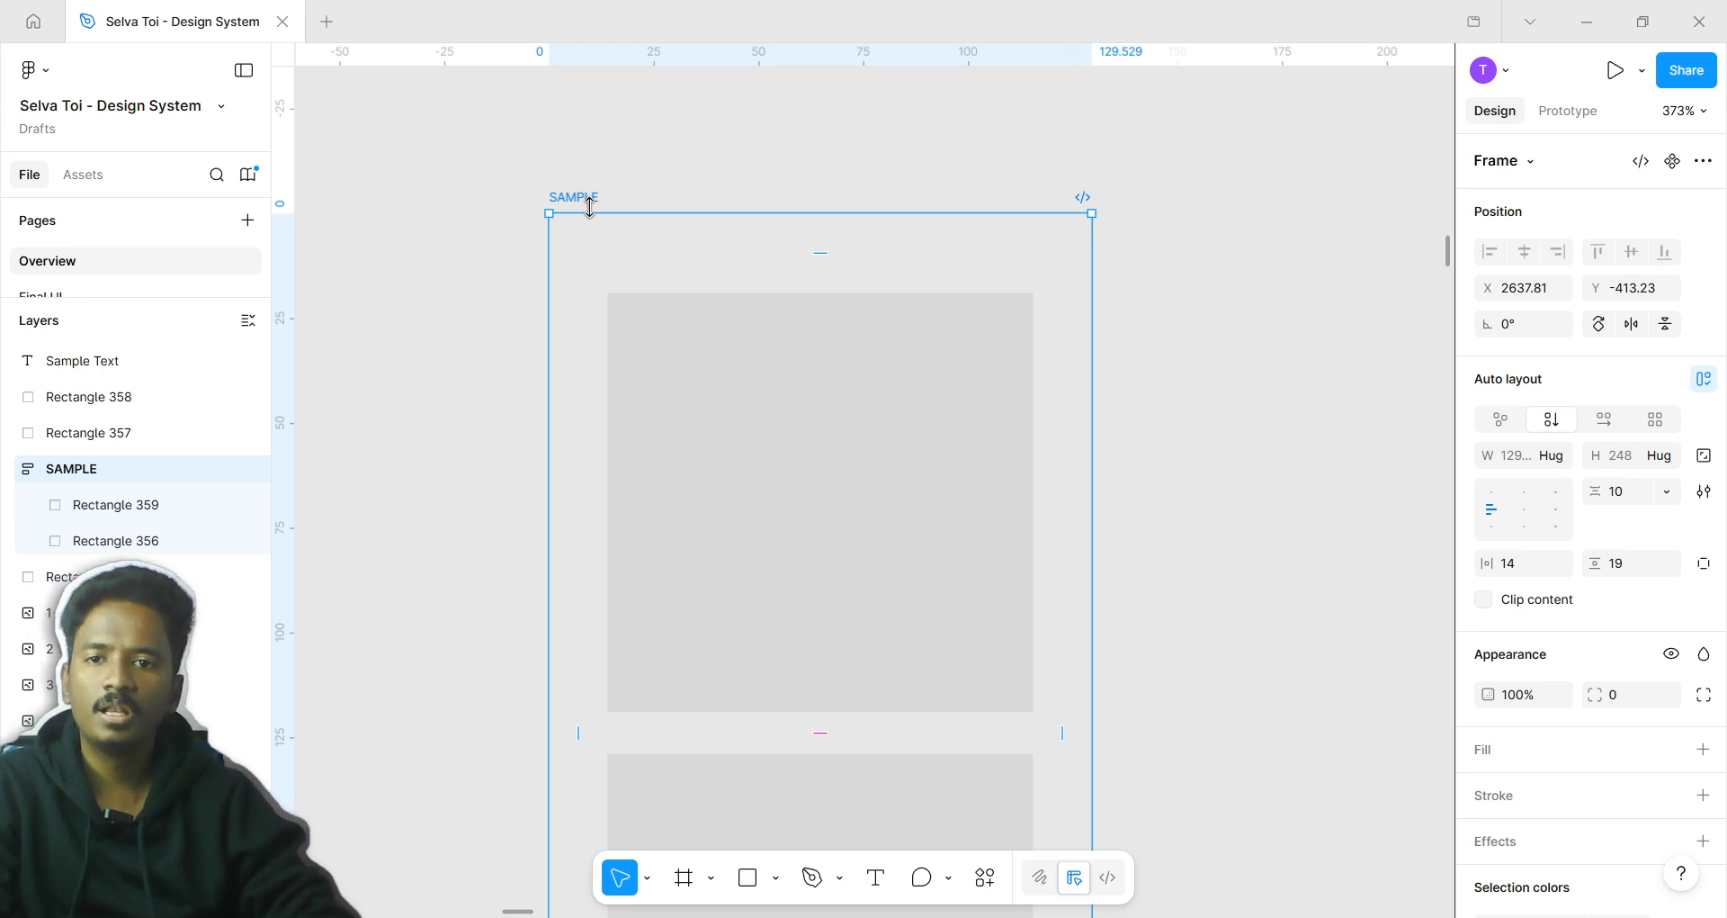
Select the SAMPLE frame again and inspect its padding around the two squares
left_click(810, 387)
scroll(840, 401, "down", 2)
scroll(702, 219, "up", 2)
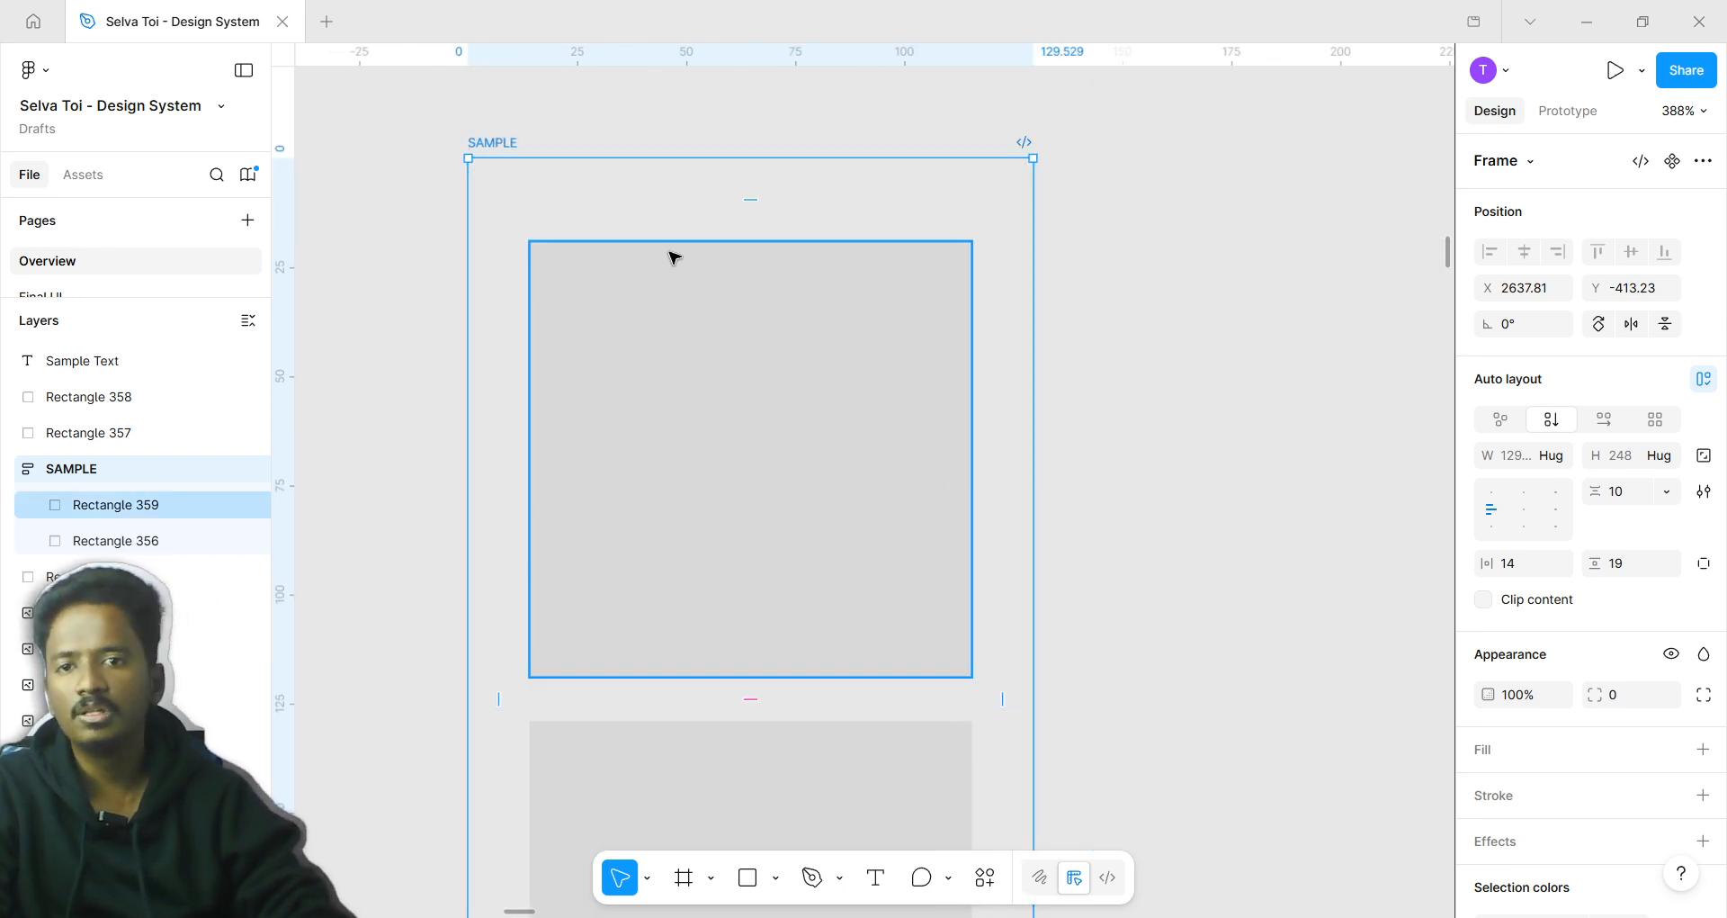
scroll(754, 203, "up", 2)
left_click(1257, 282)
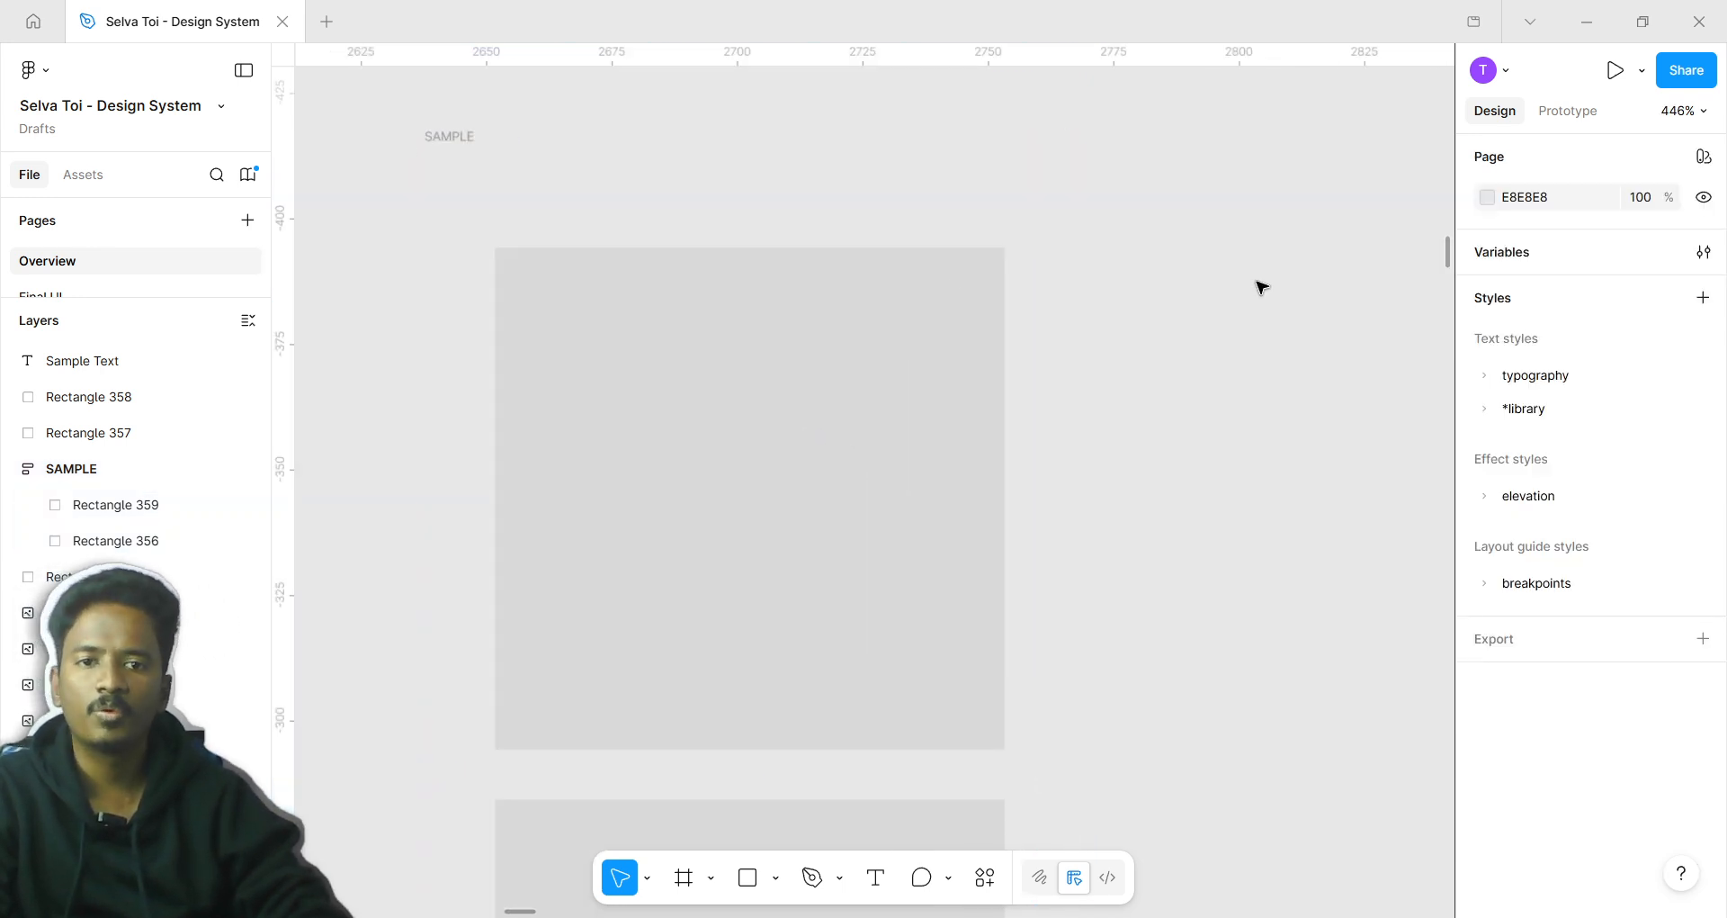
left_click(441, 159)
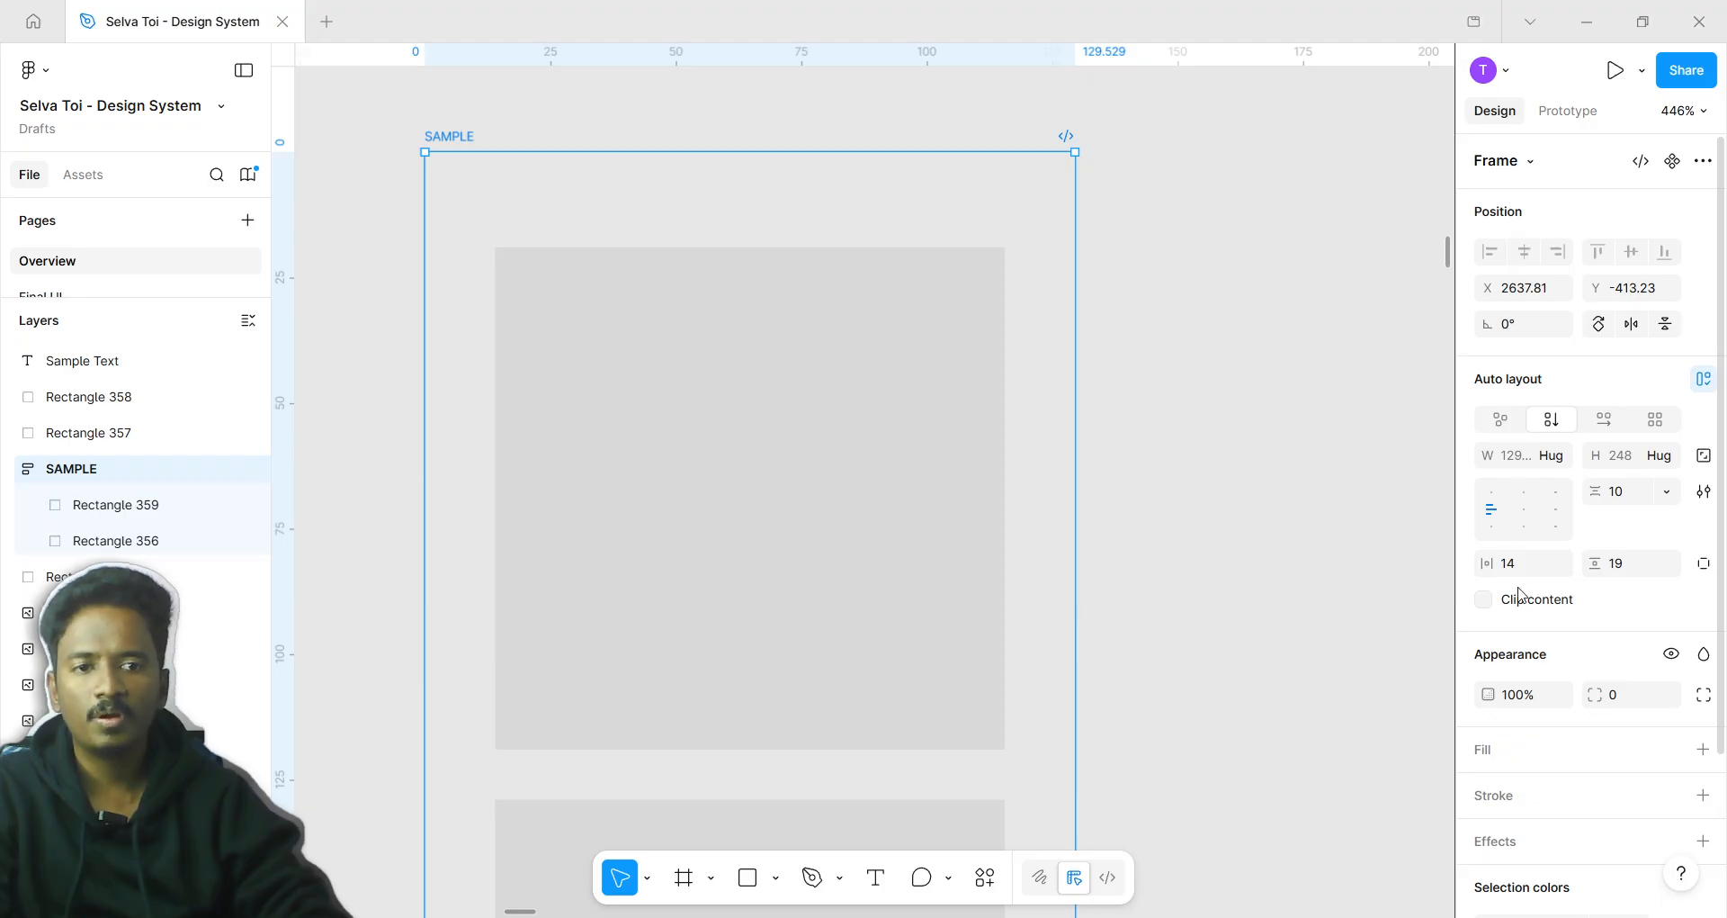
scroll(1529, 454, "down", 2)
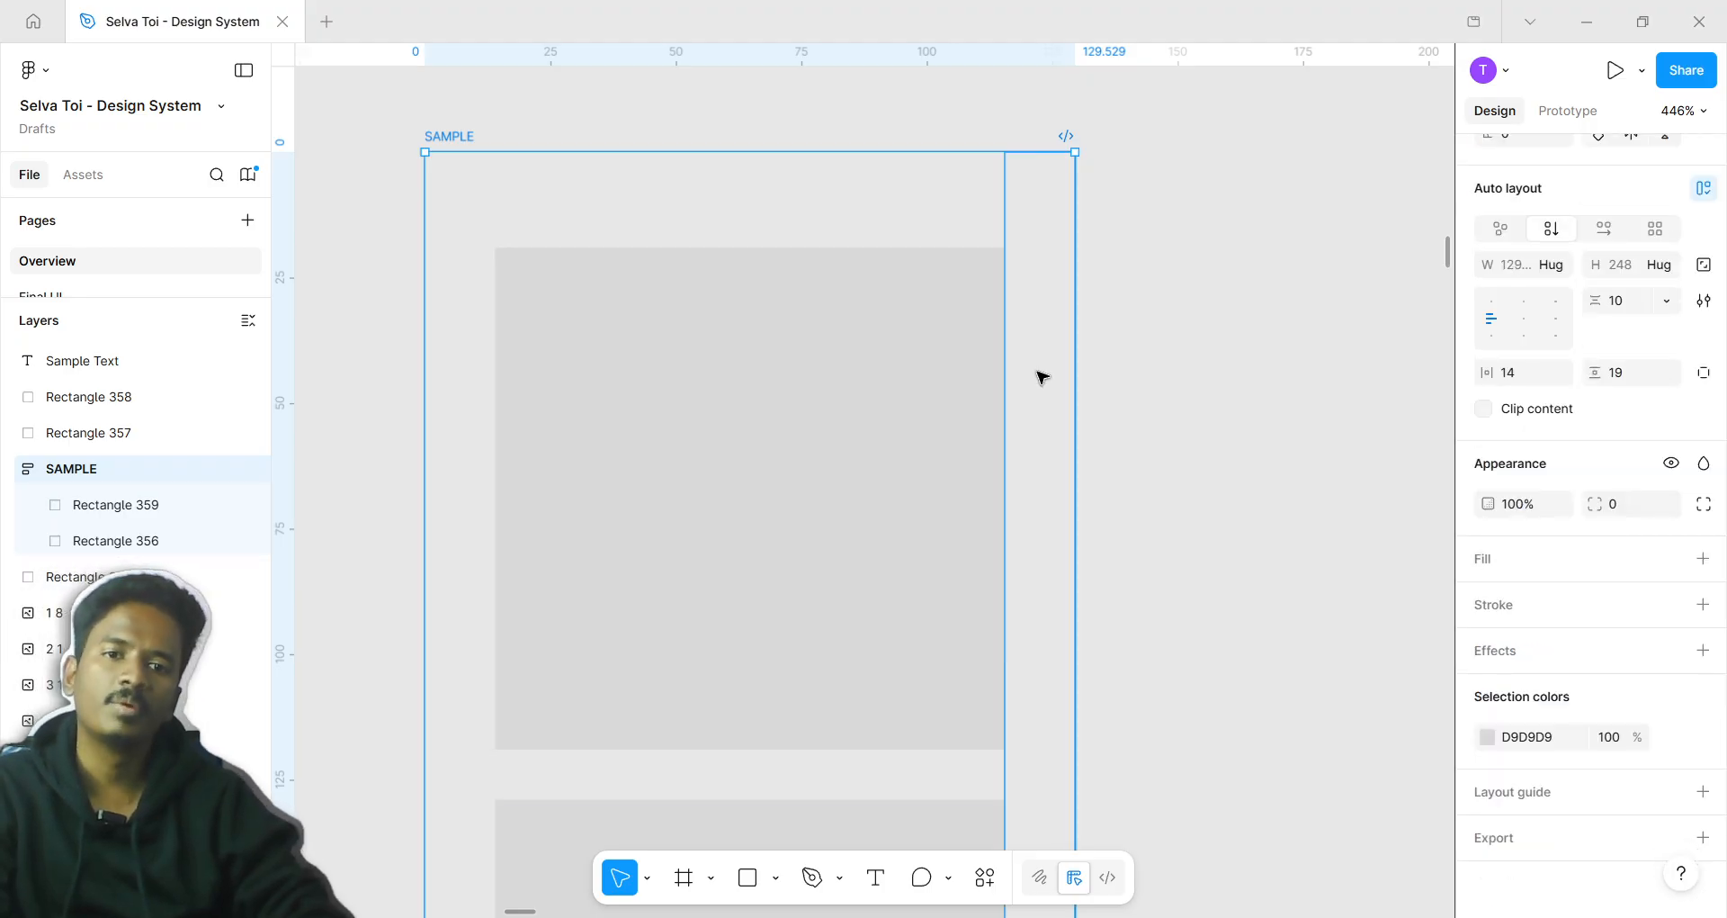
Examine the Appearance Section notes on opacity, corner radius and visibility
scroll(1041, 376, "down", 10)
scroll(891, 566, "up", 3)
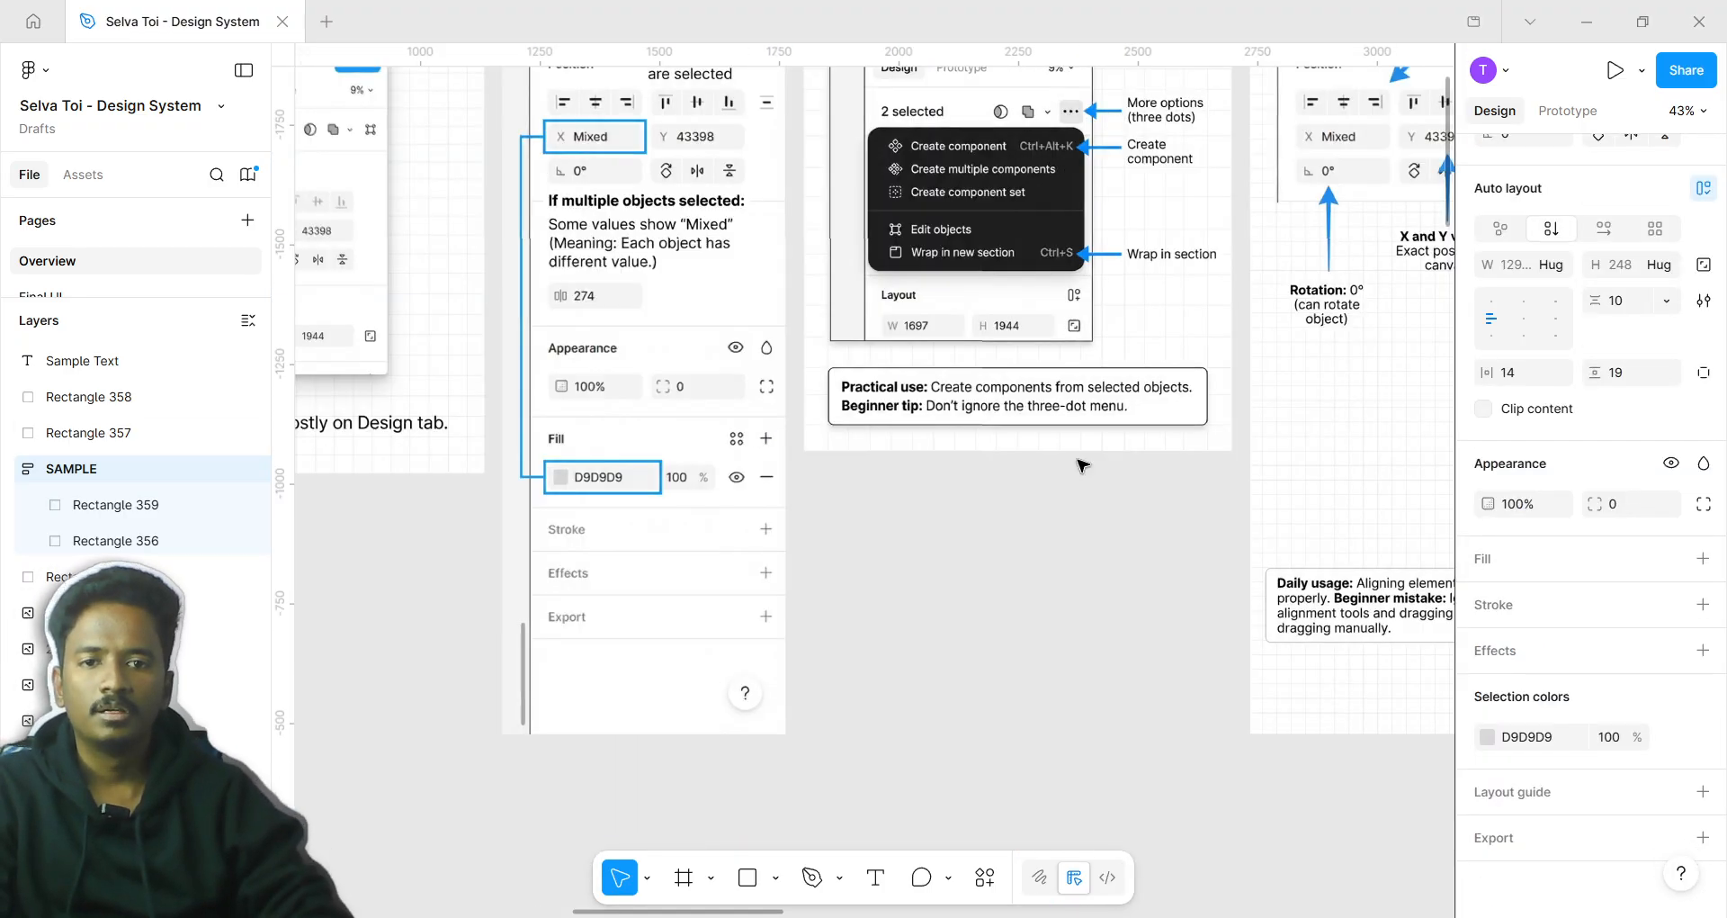
scroll(1083, 466, "right", 10)
scroll(1055, 454, "up", 5)
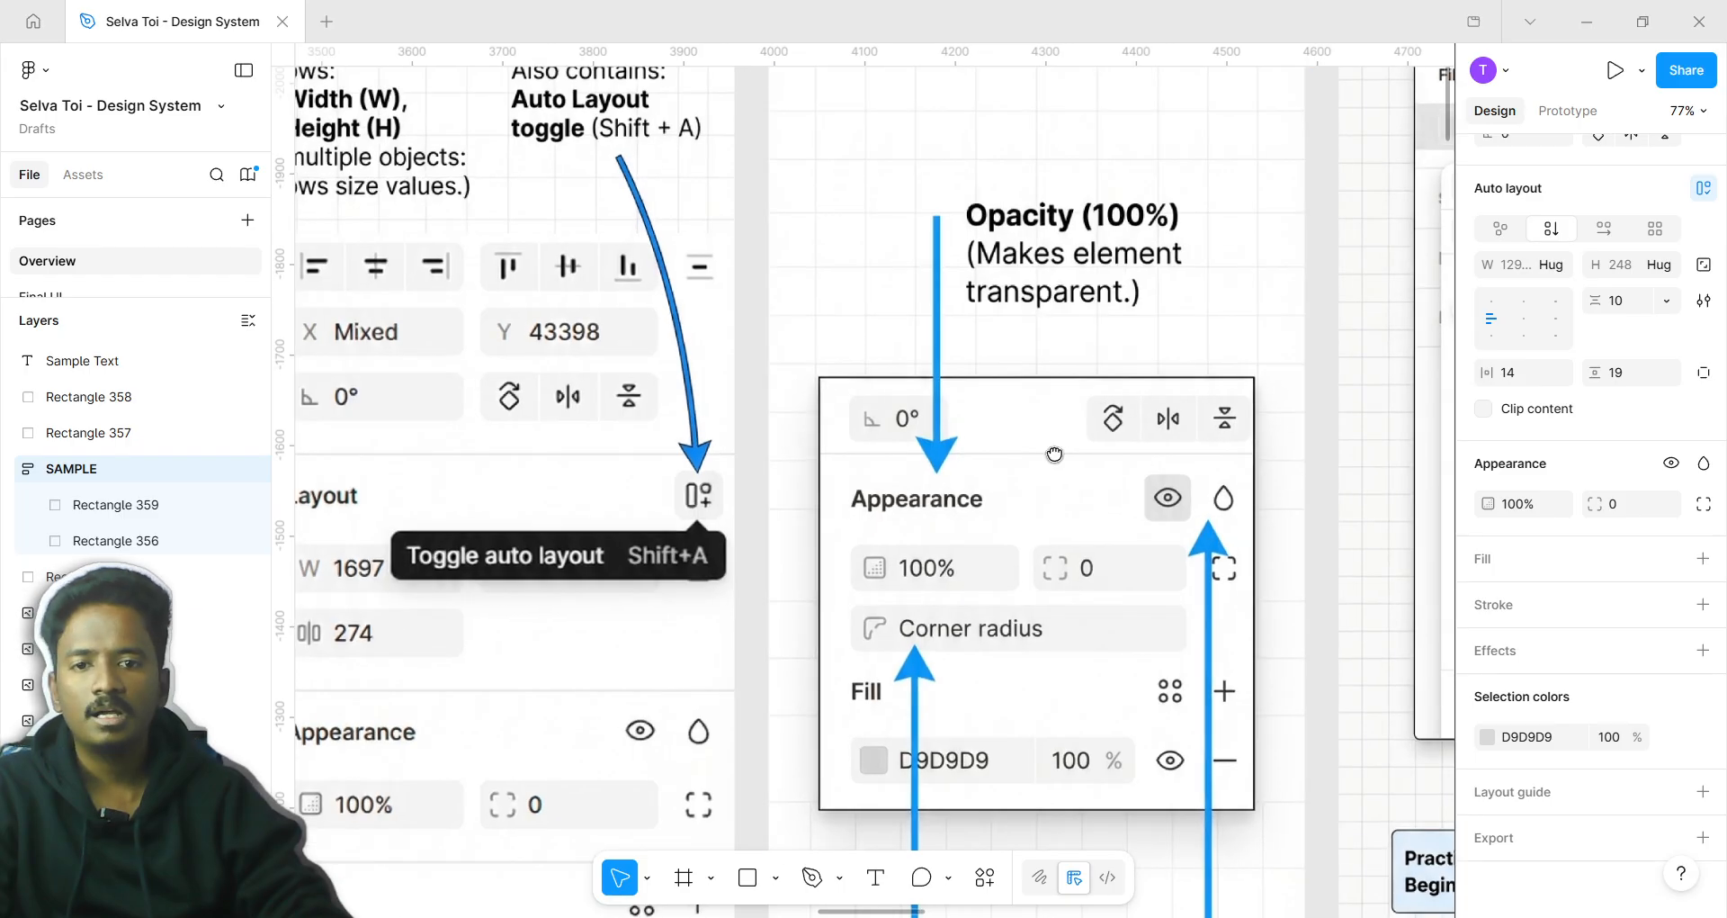
scroll(887, 590, "right", 3)
scroll(914, 570, "up", 3)
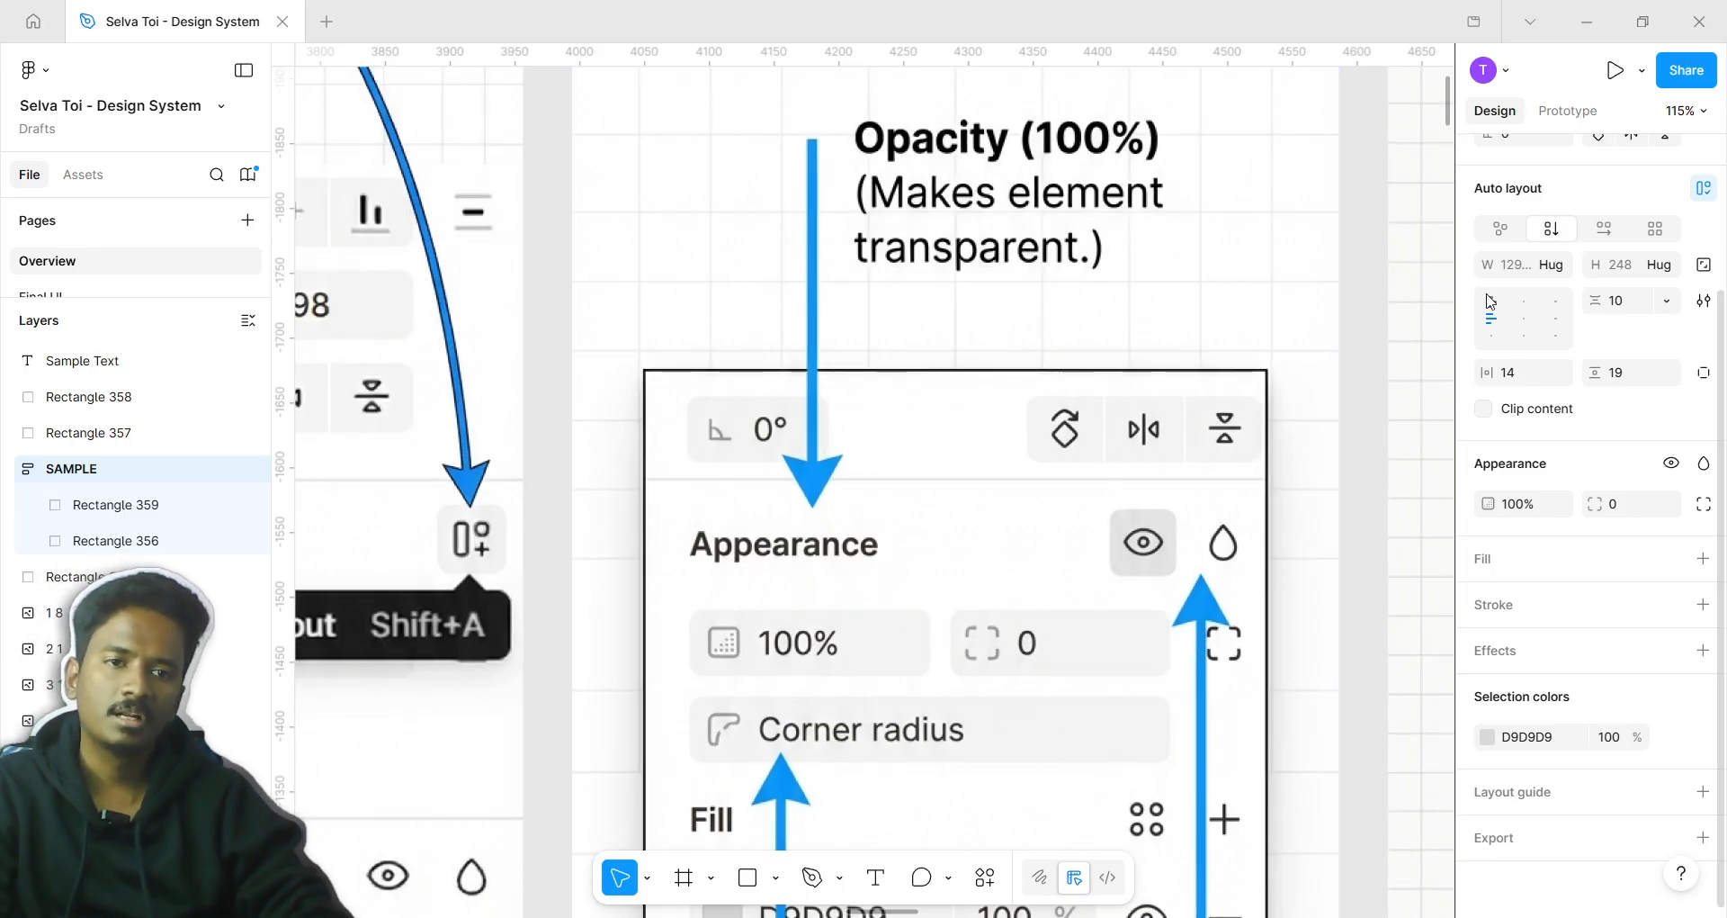
scroll(1487, 301, "up", 3)
scroll(1500, 396, "down", 3)
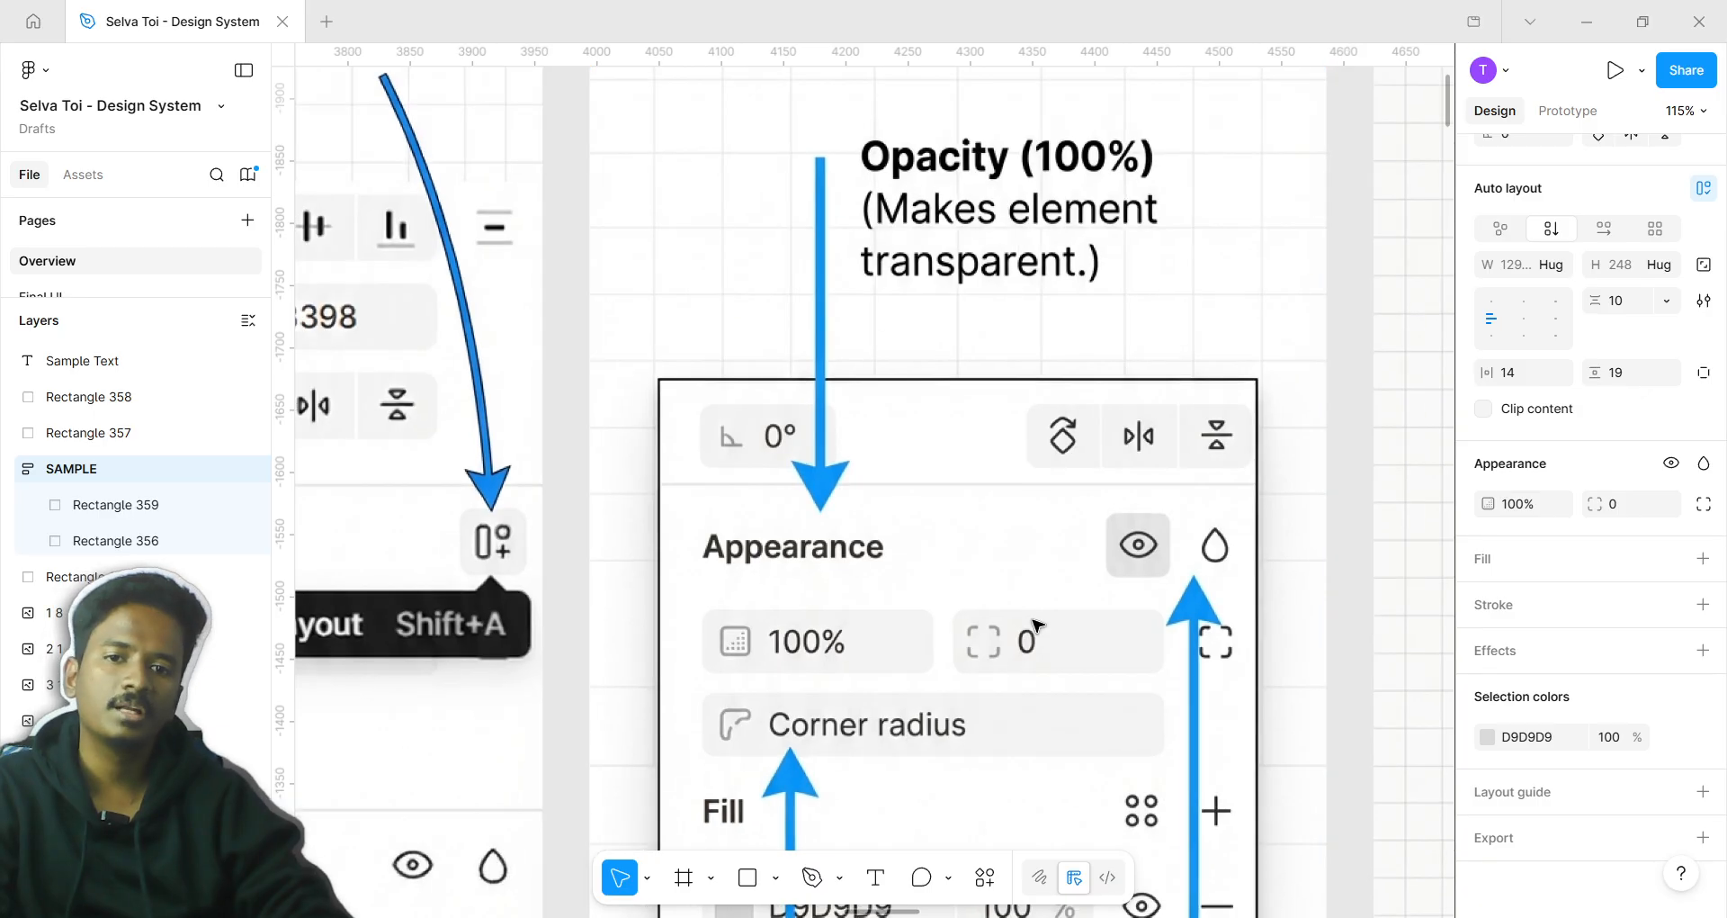
scroll(892, 661, "down", 10)
scroll(892, 661, "down", 2)
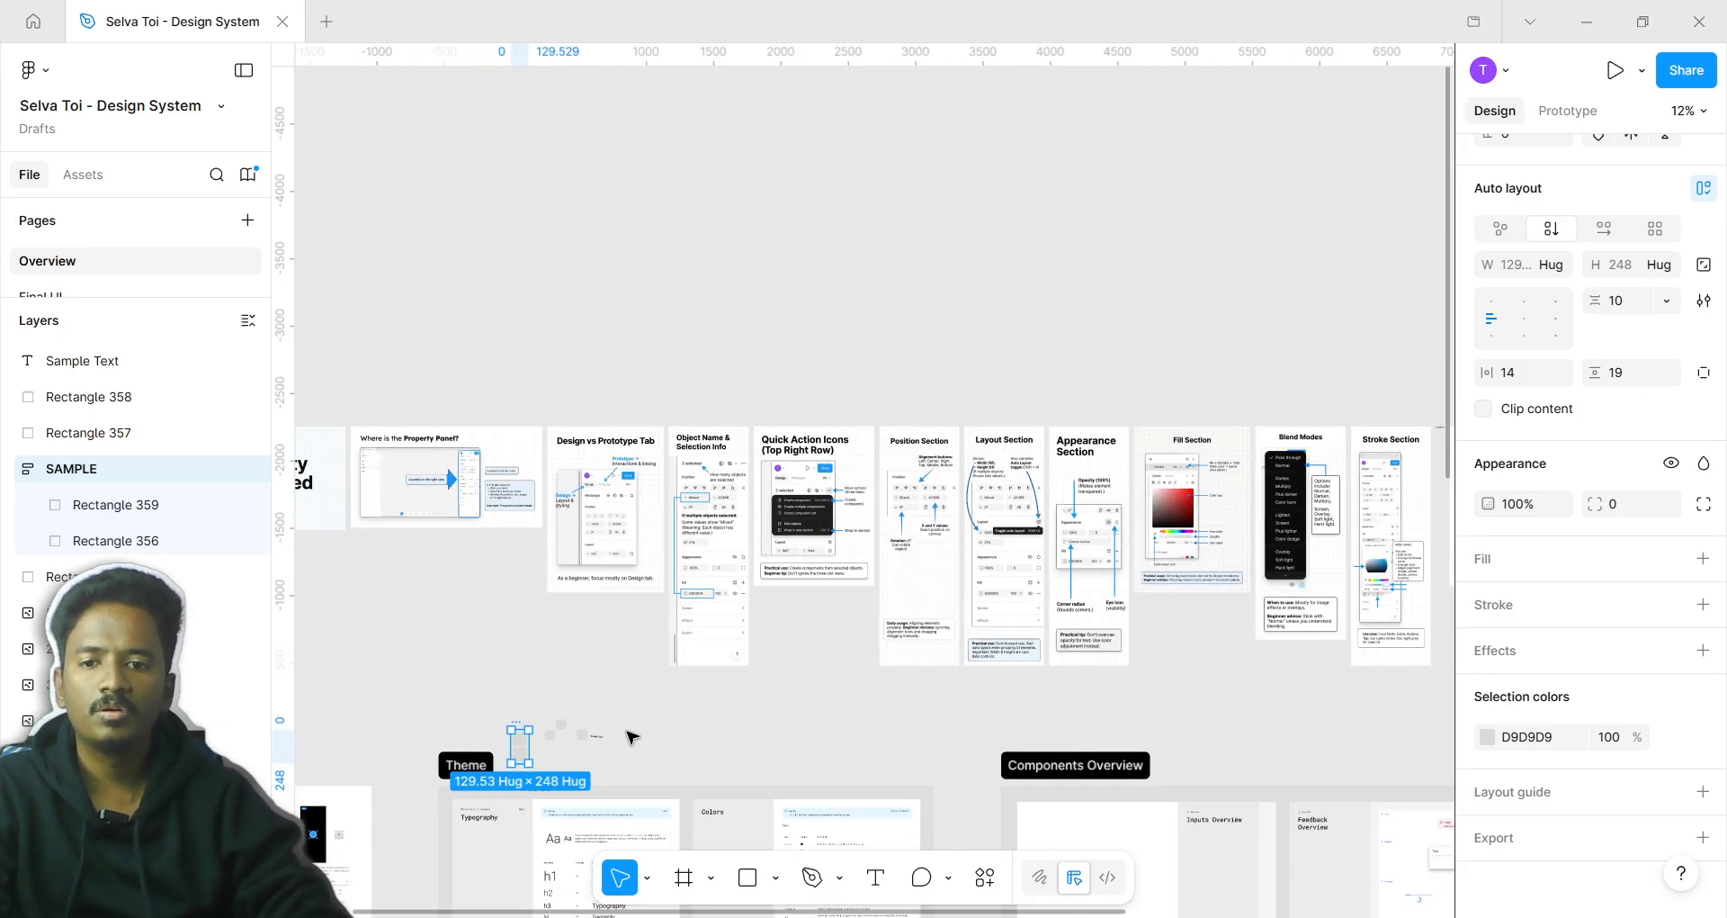
Move the SAMPLE frame above the Appearance Section notes, to about X 6632, Y -2974
scroll(1106, 385, "up", 6)
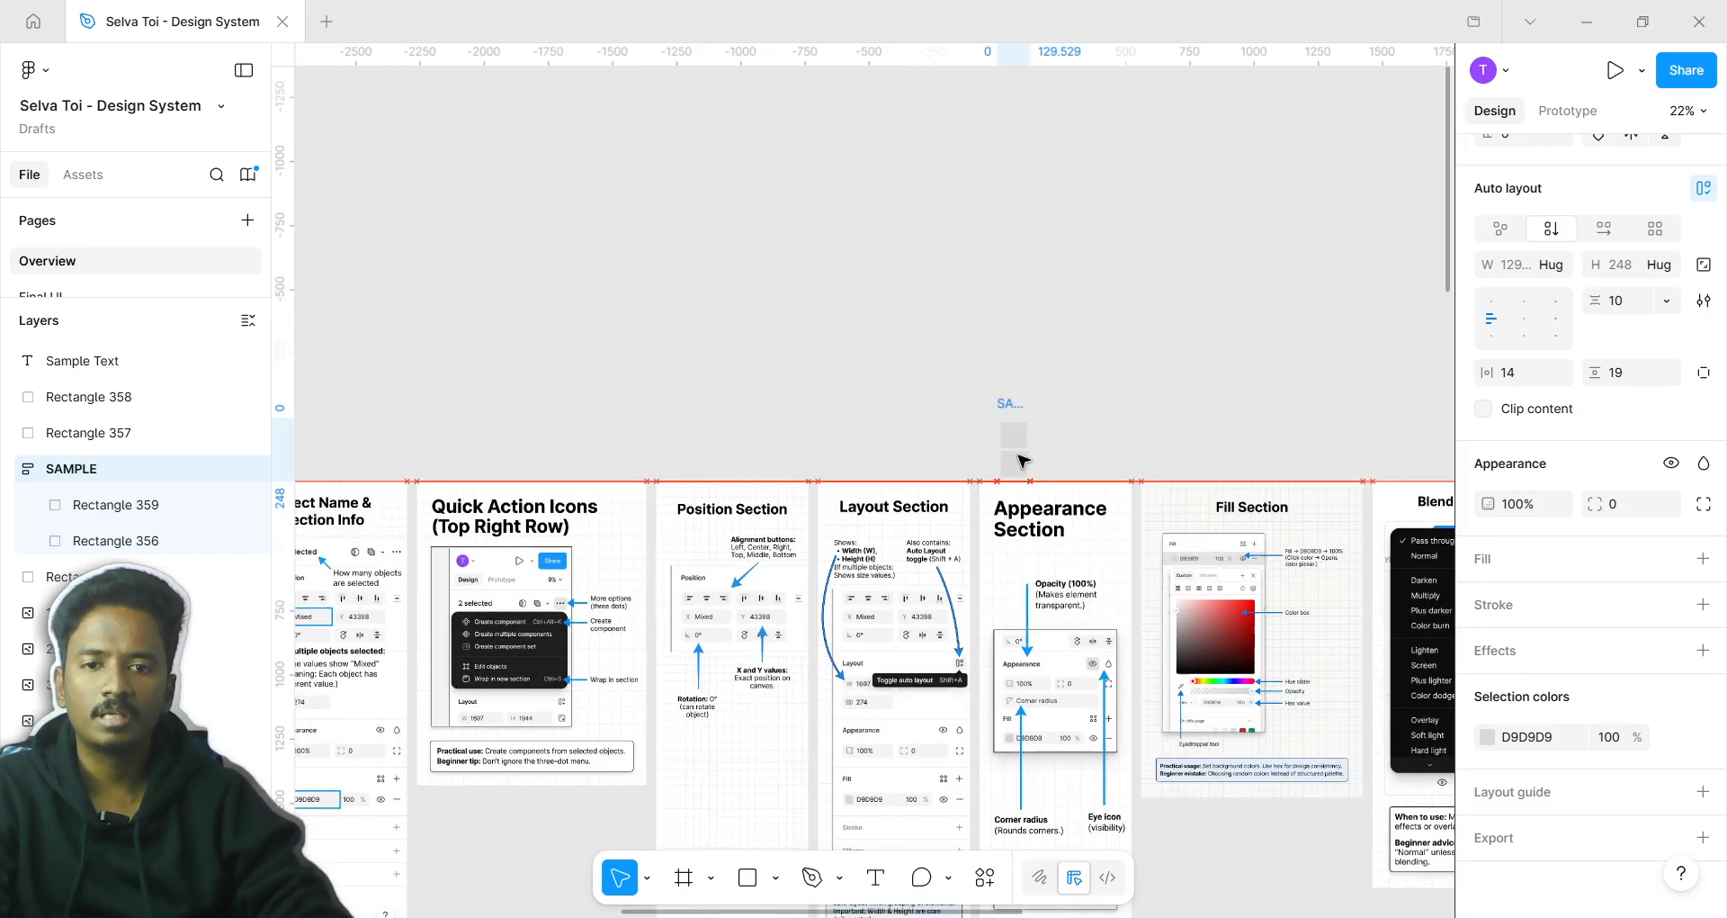
scroll(1008, 447, "up", 6)
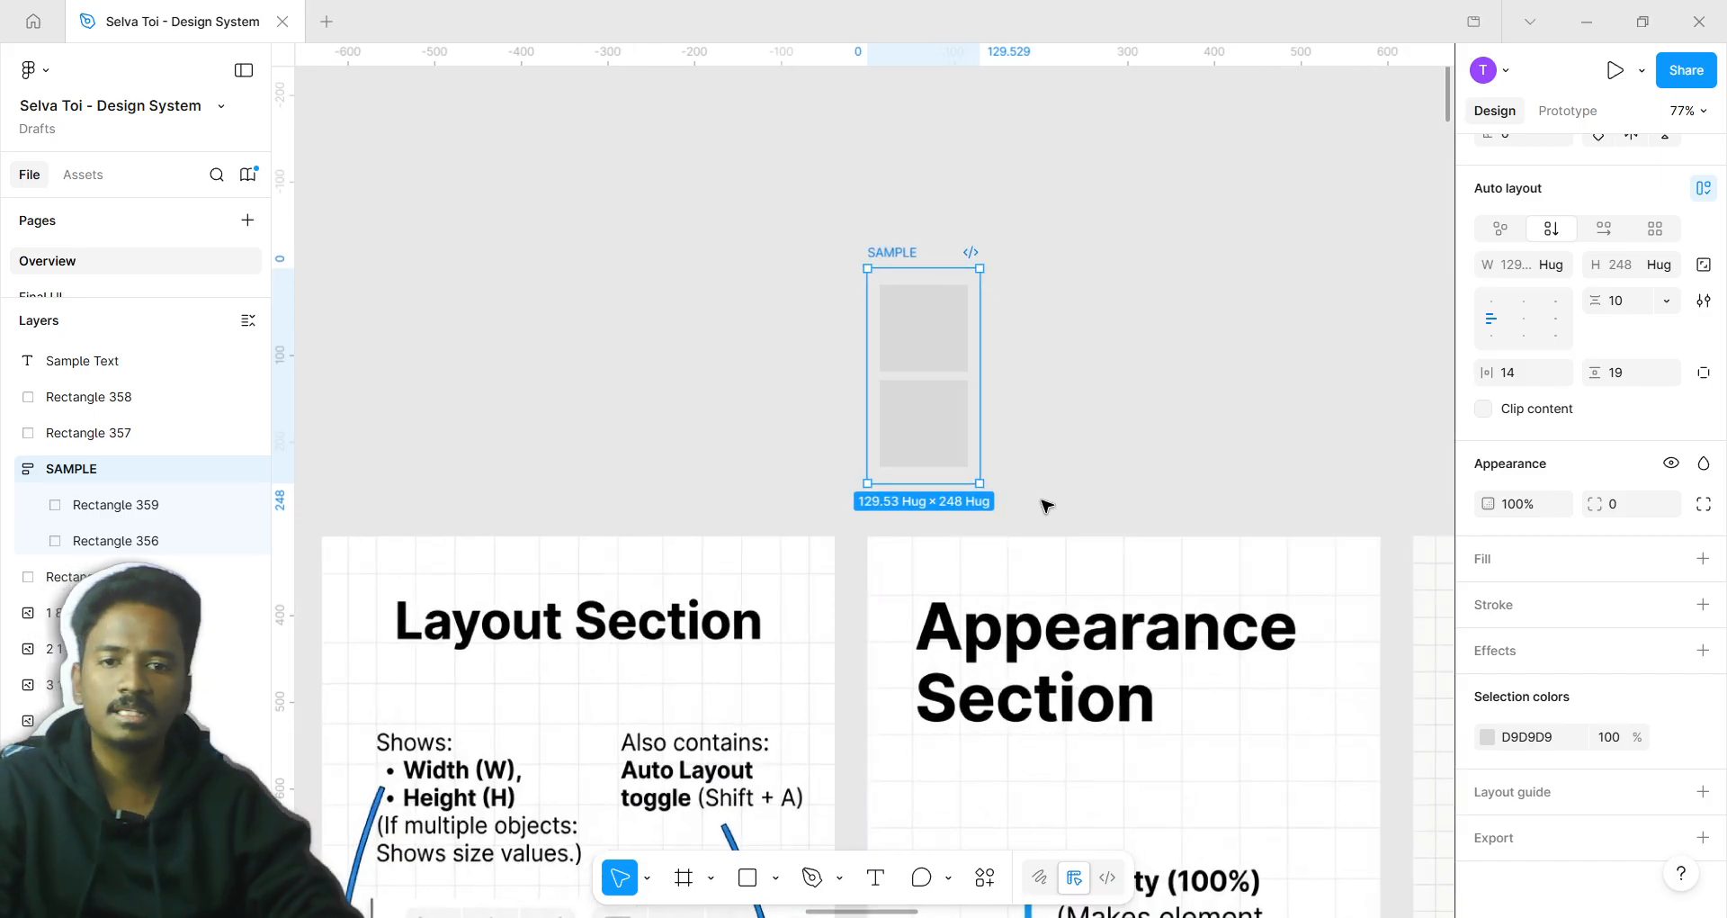
left_click_drag(1064, 487, 794, 447)
scroll(582, 301, "up", 3)
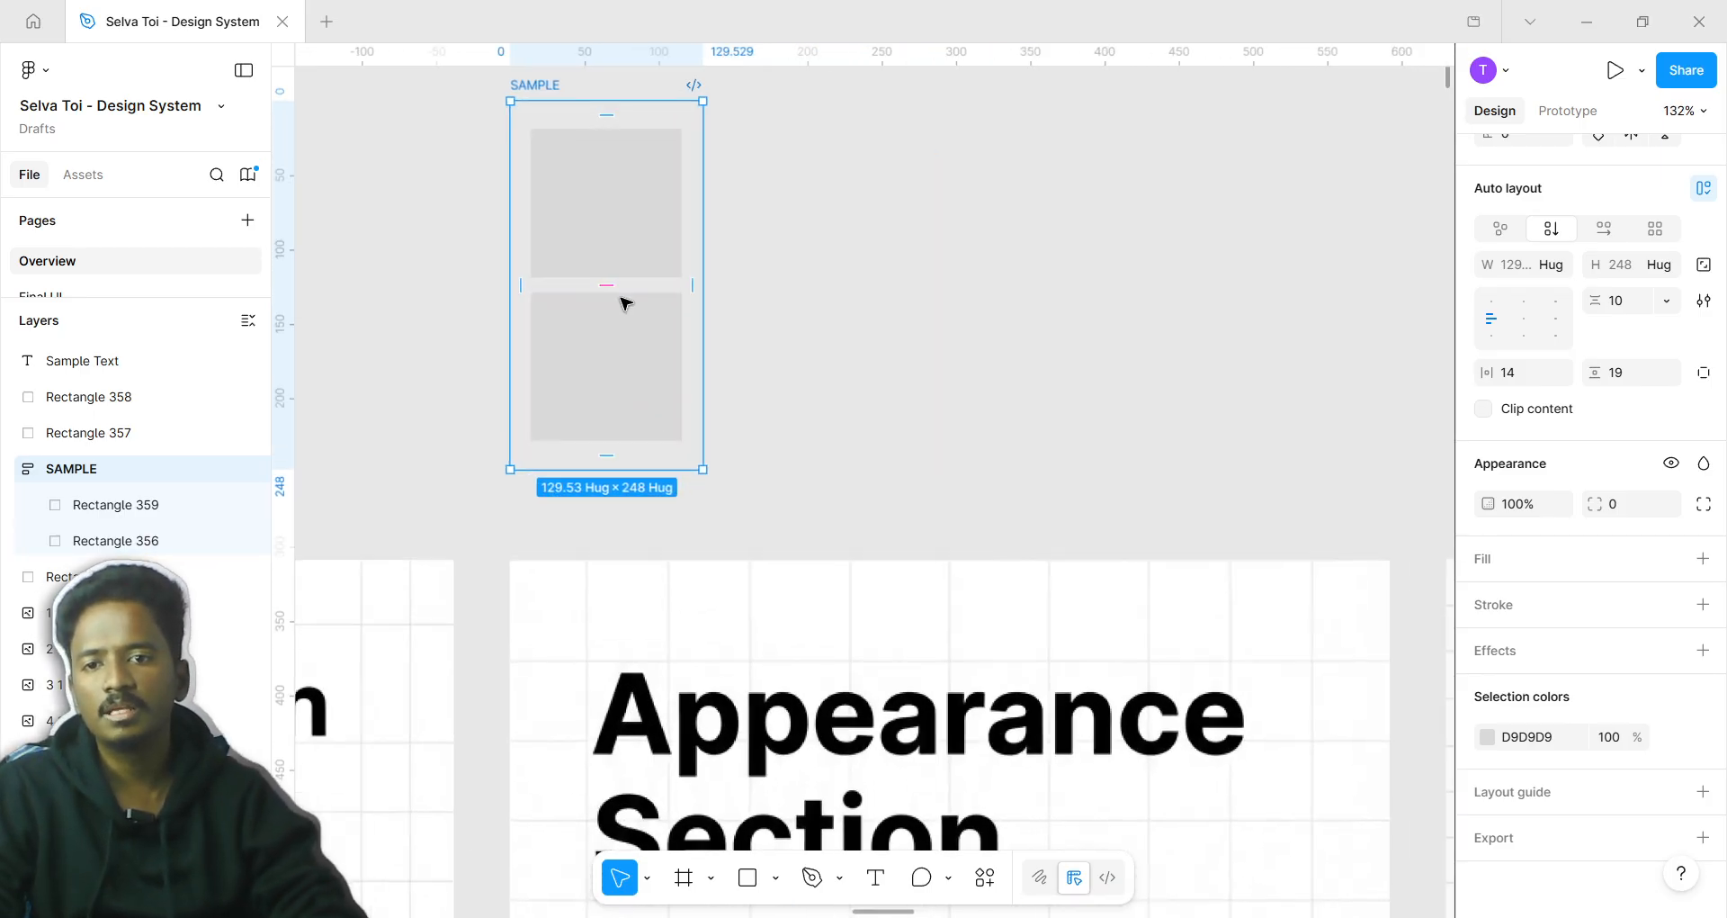
Select the upper square in the SAMPLE frame and toggle its visibility off and on twice
left_click(671, 409)
scroll(644, 309, "up", 5)
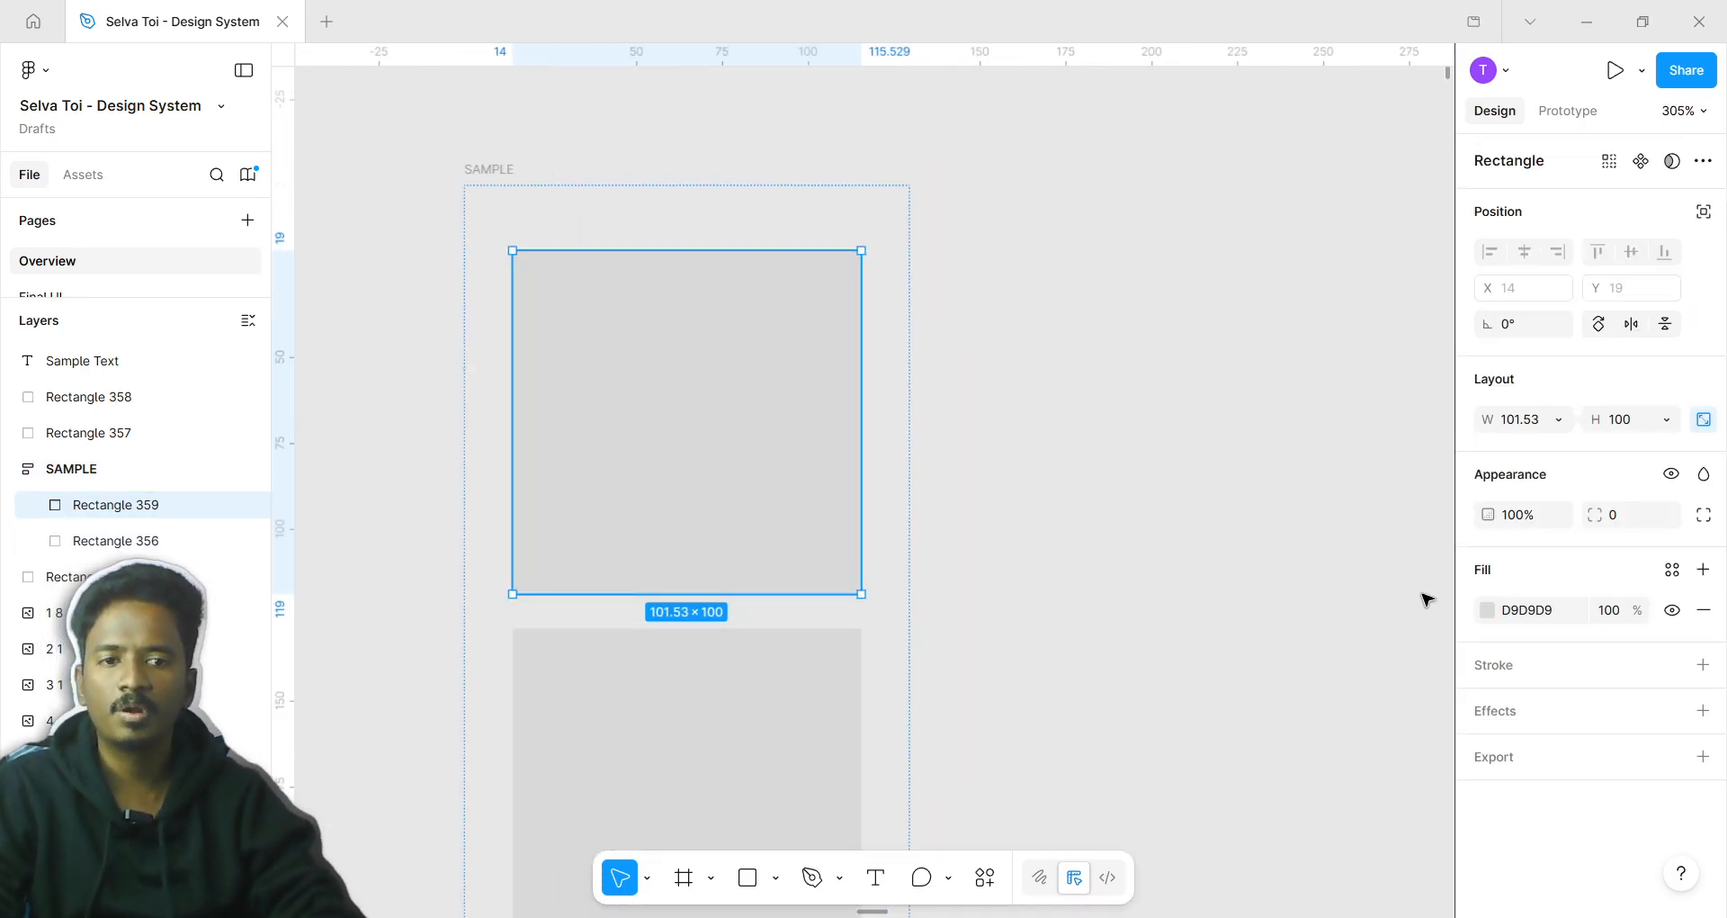
left_click_drag(1269, 554, 1344, 465)
scroll(1344, 465, "left", 3)
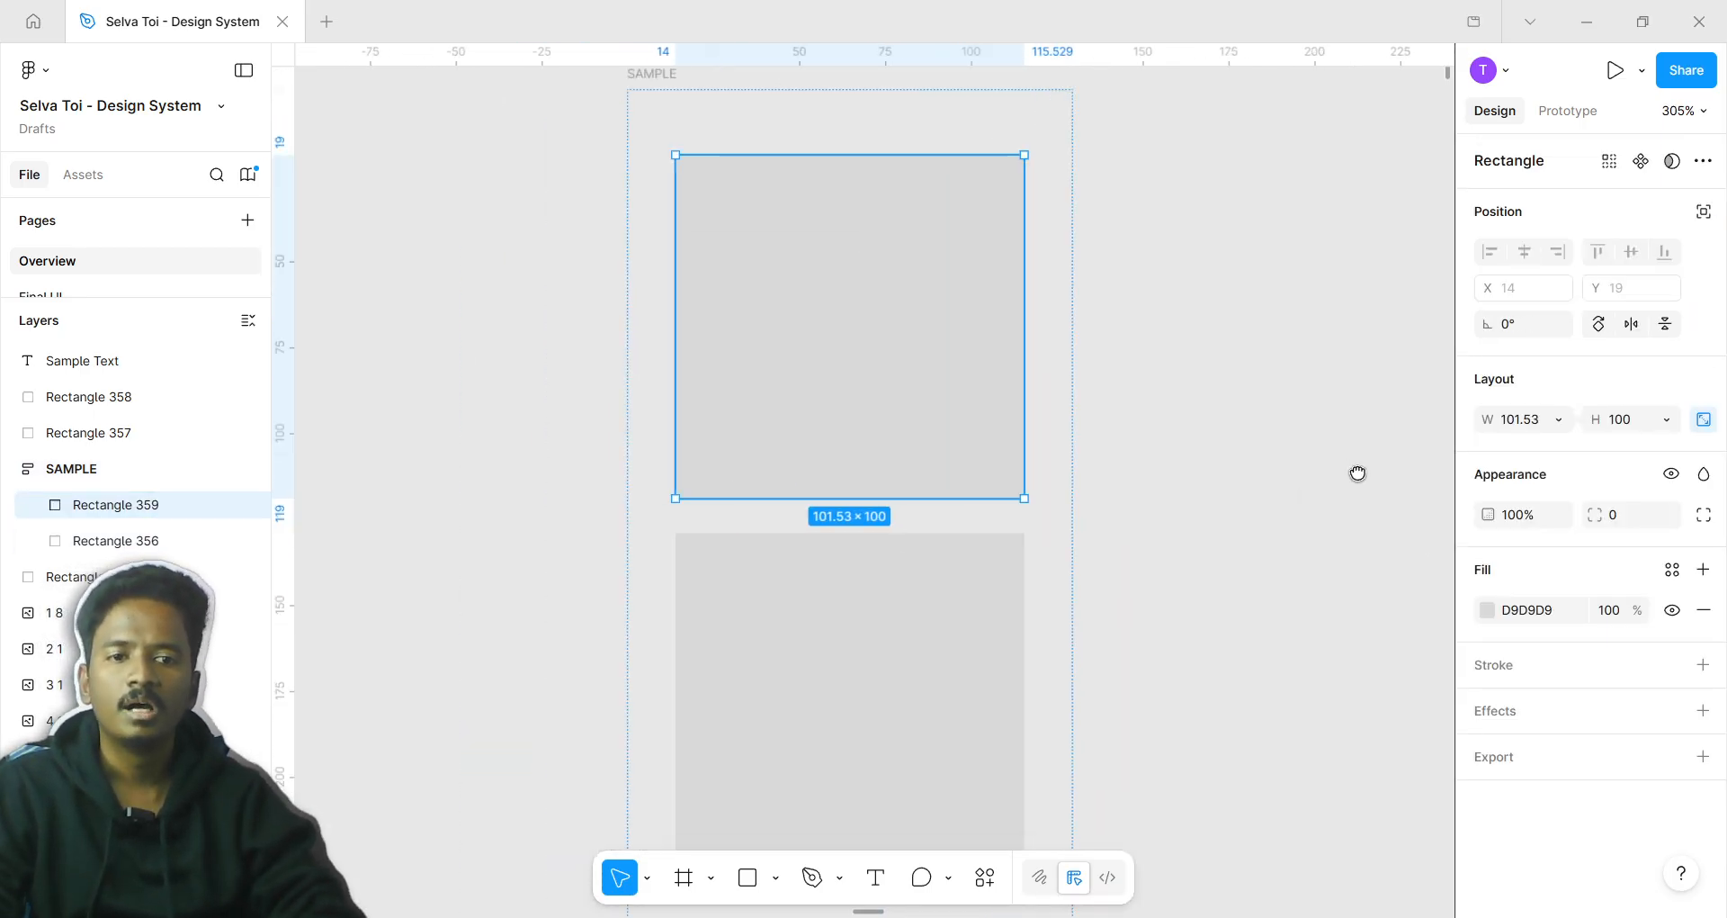
left_click(1302, 538)
left_click(865, 326)
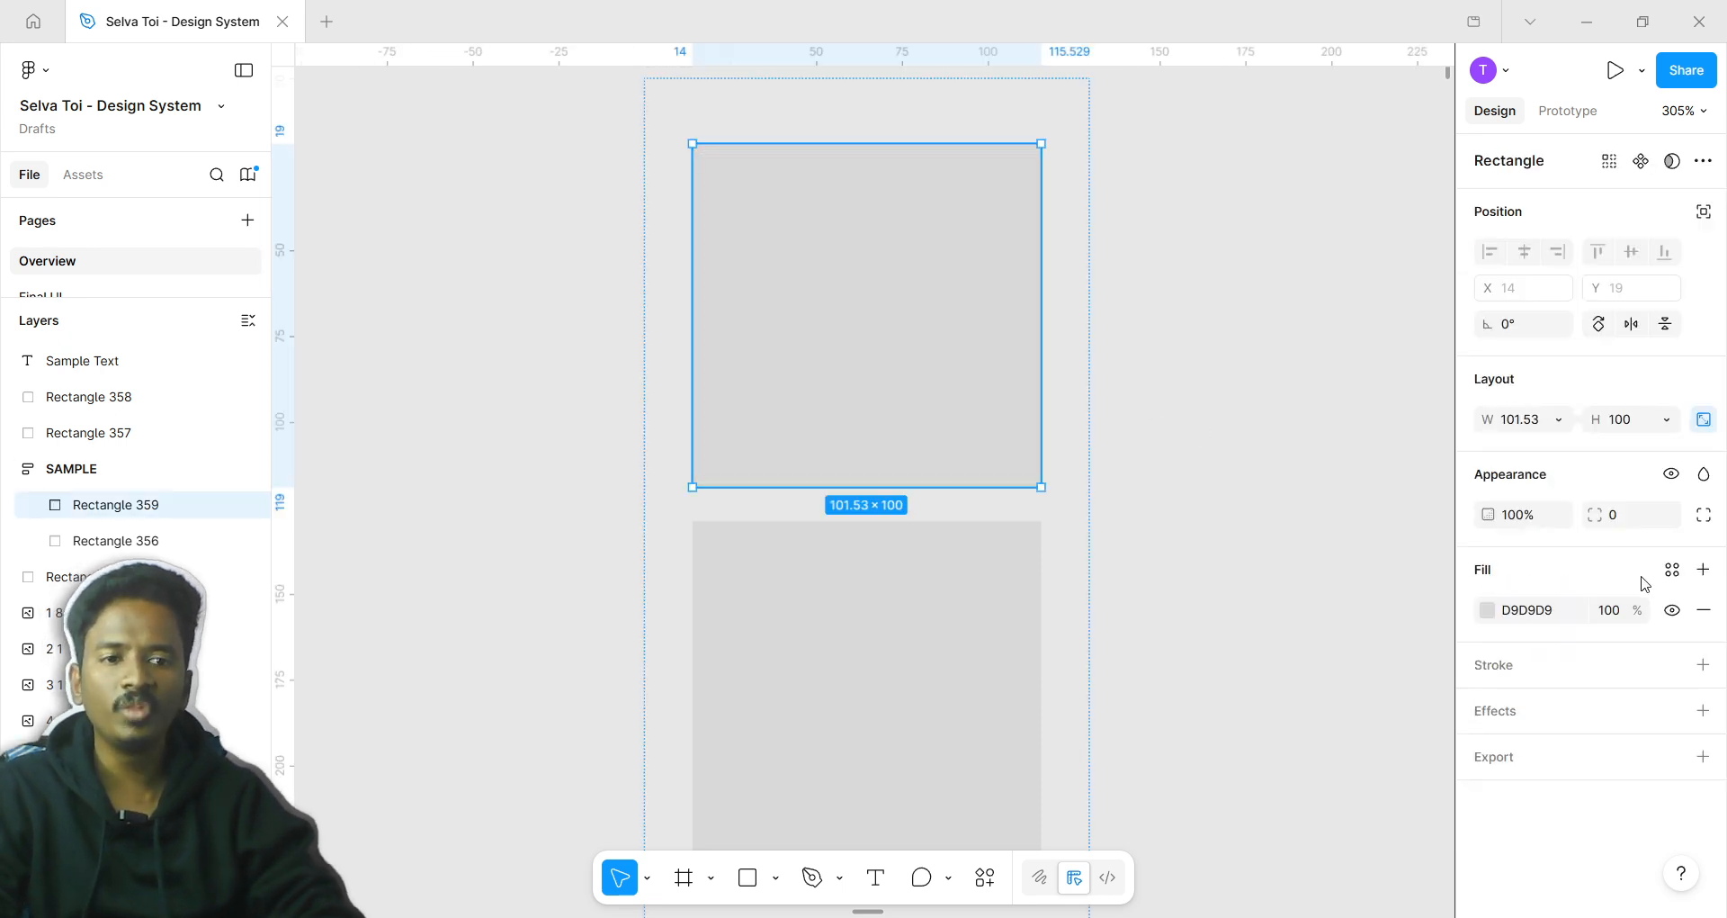
left_click(1673, 477)
left_click(1673, 477)
left_click(1674, 477)
left_click(1673, 477)
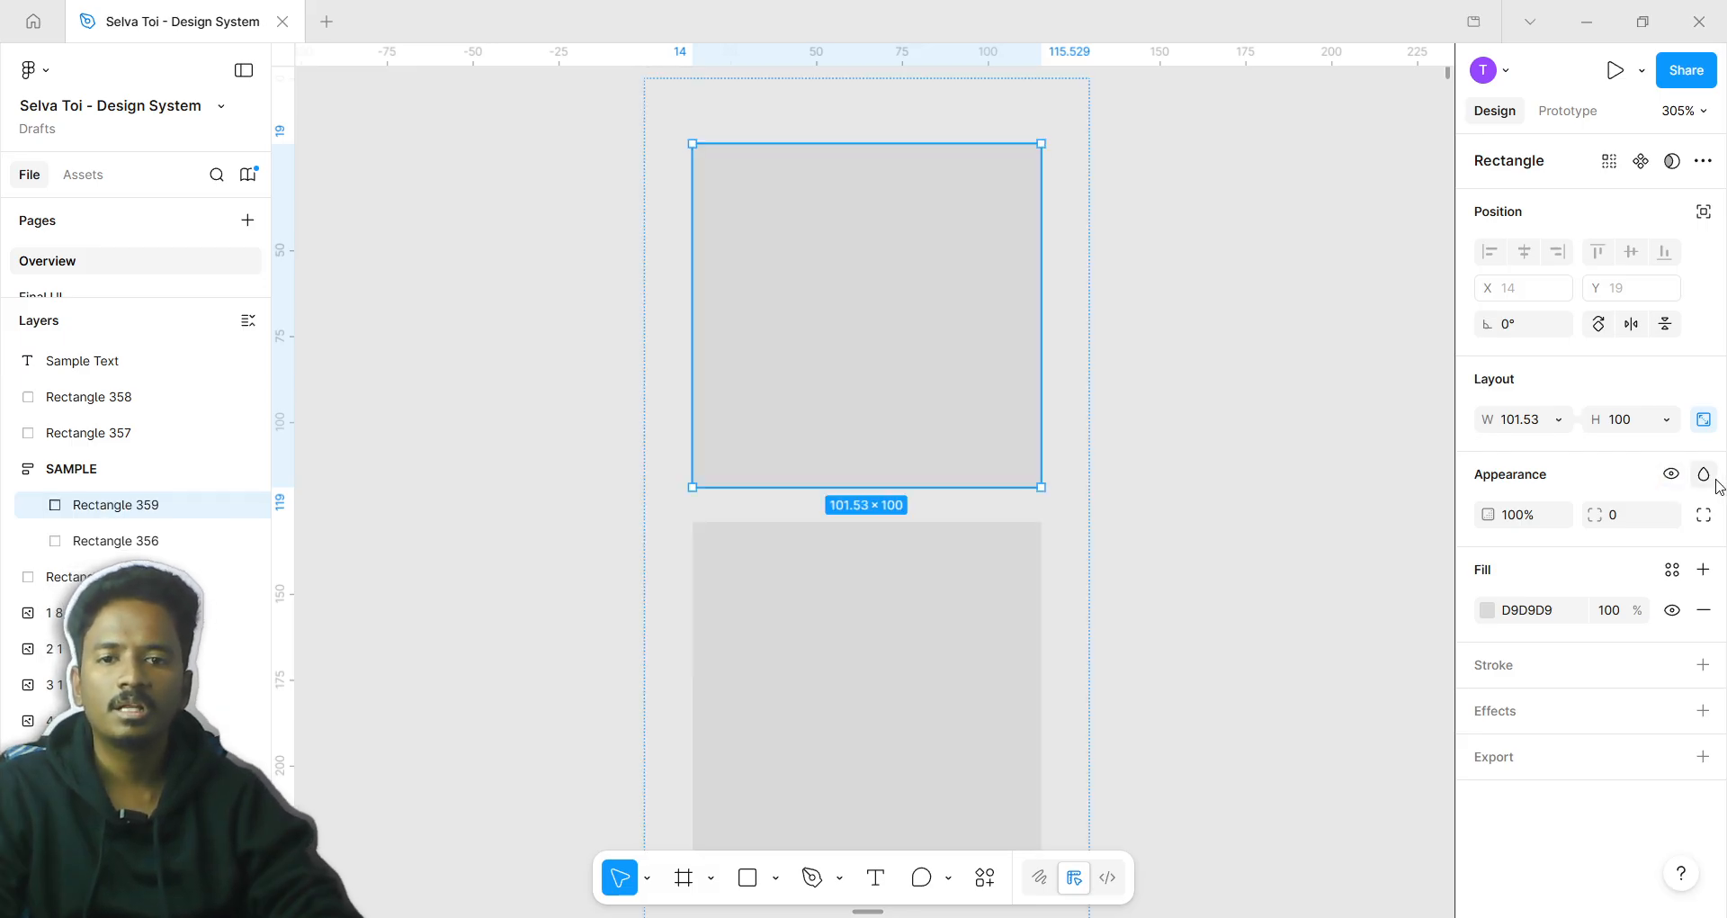
Preview blend modes such as Exclusion, Color dodge and Hue on the upper square without applying one
left_click(1705, 477)
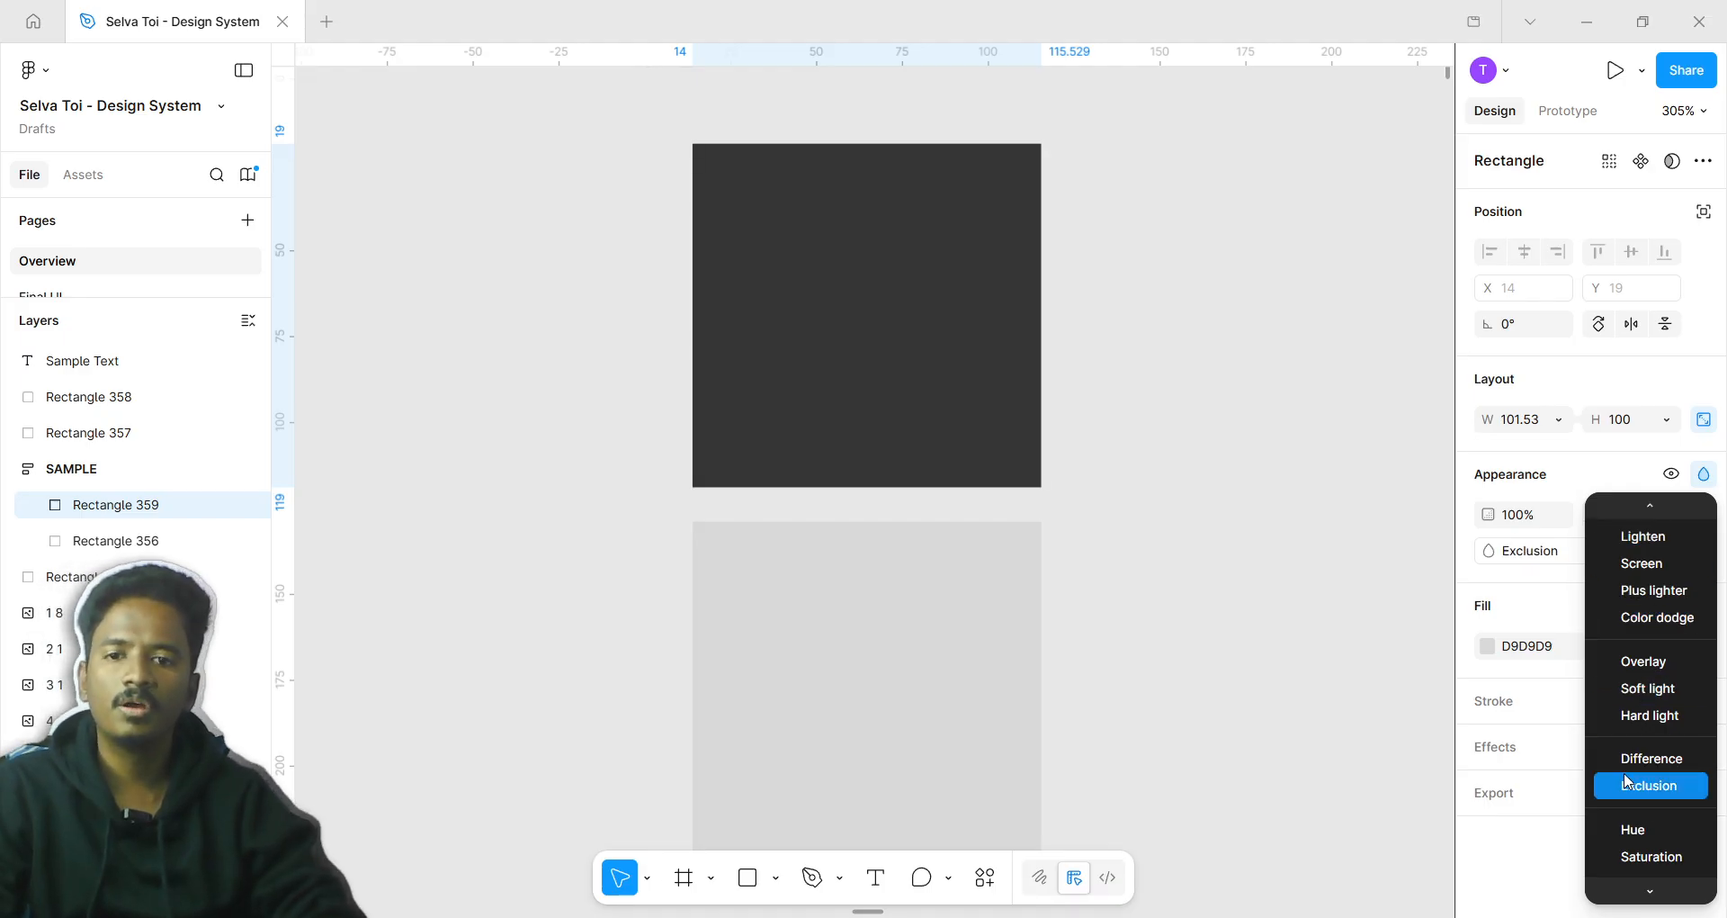
scroll(1633, 702, "up", 3)
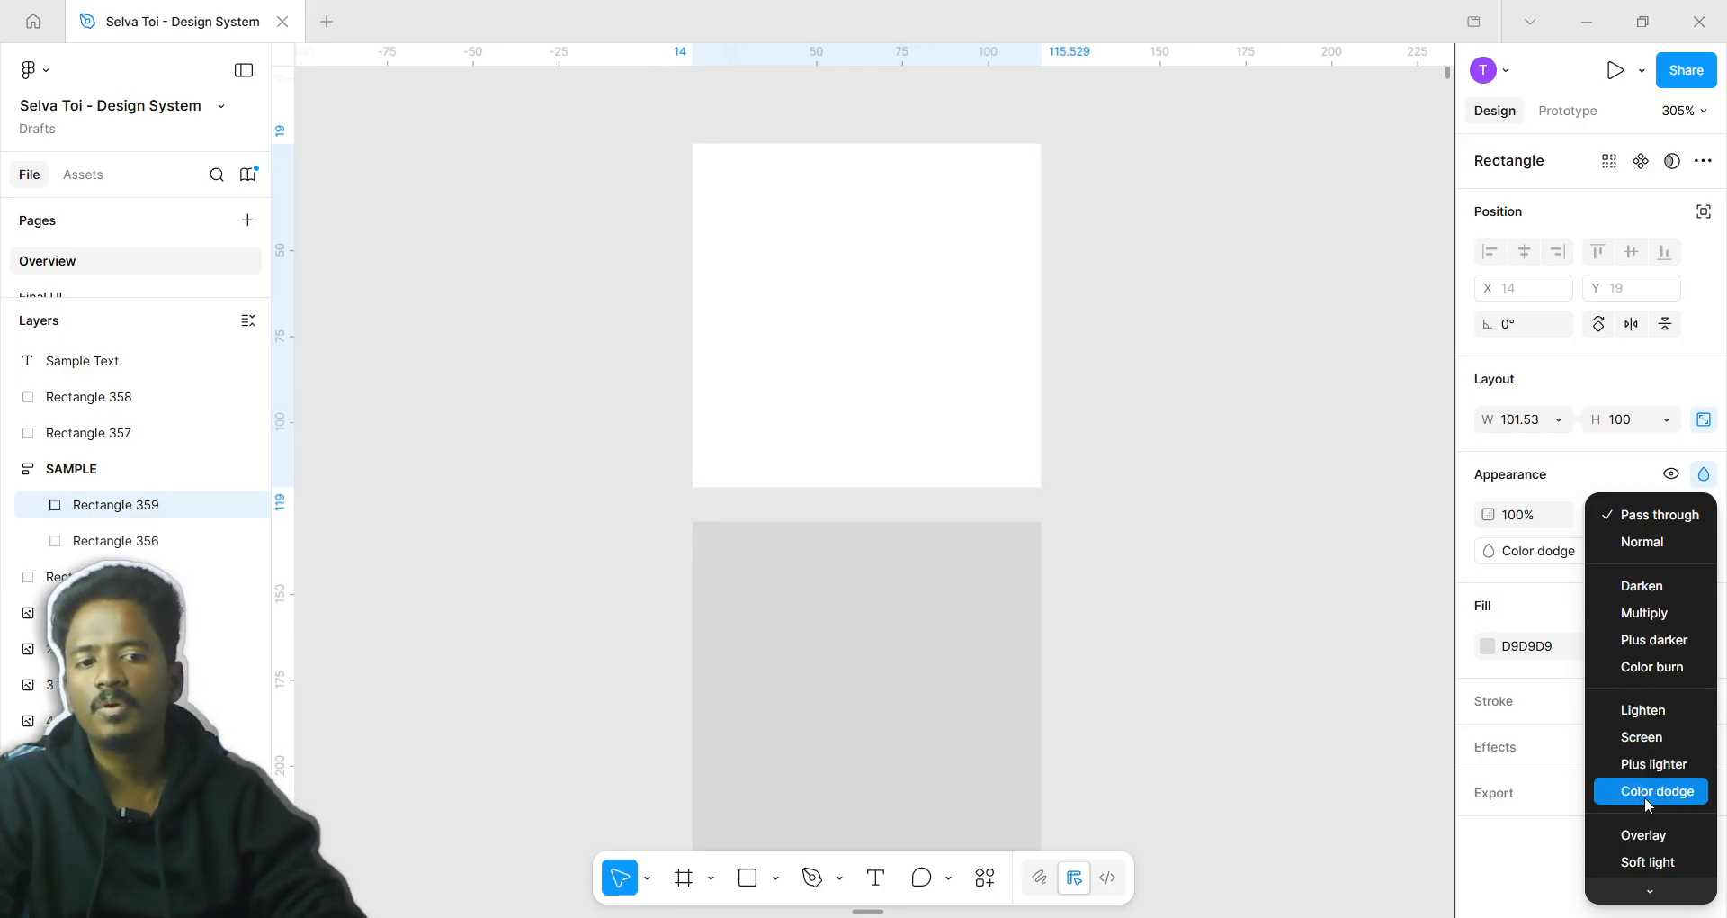
scroll(1642, 841, "down", 1)
scroll(1642, 841, "down", 2)
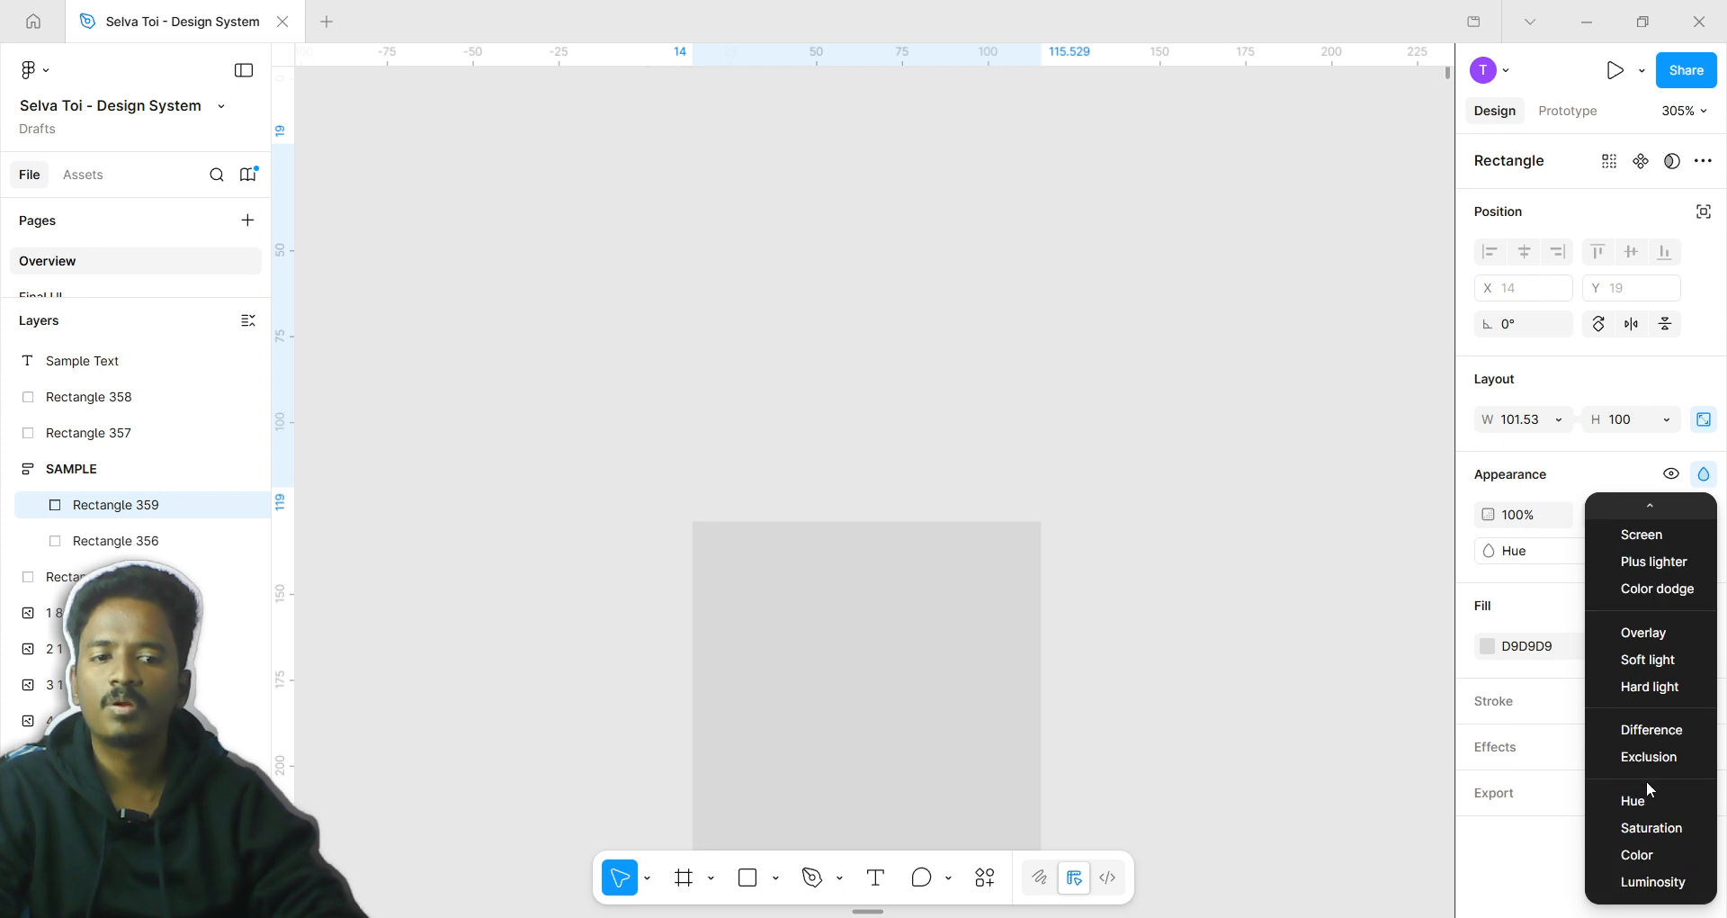
left_click(1089, 563)
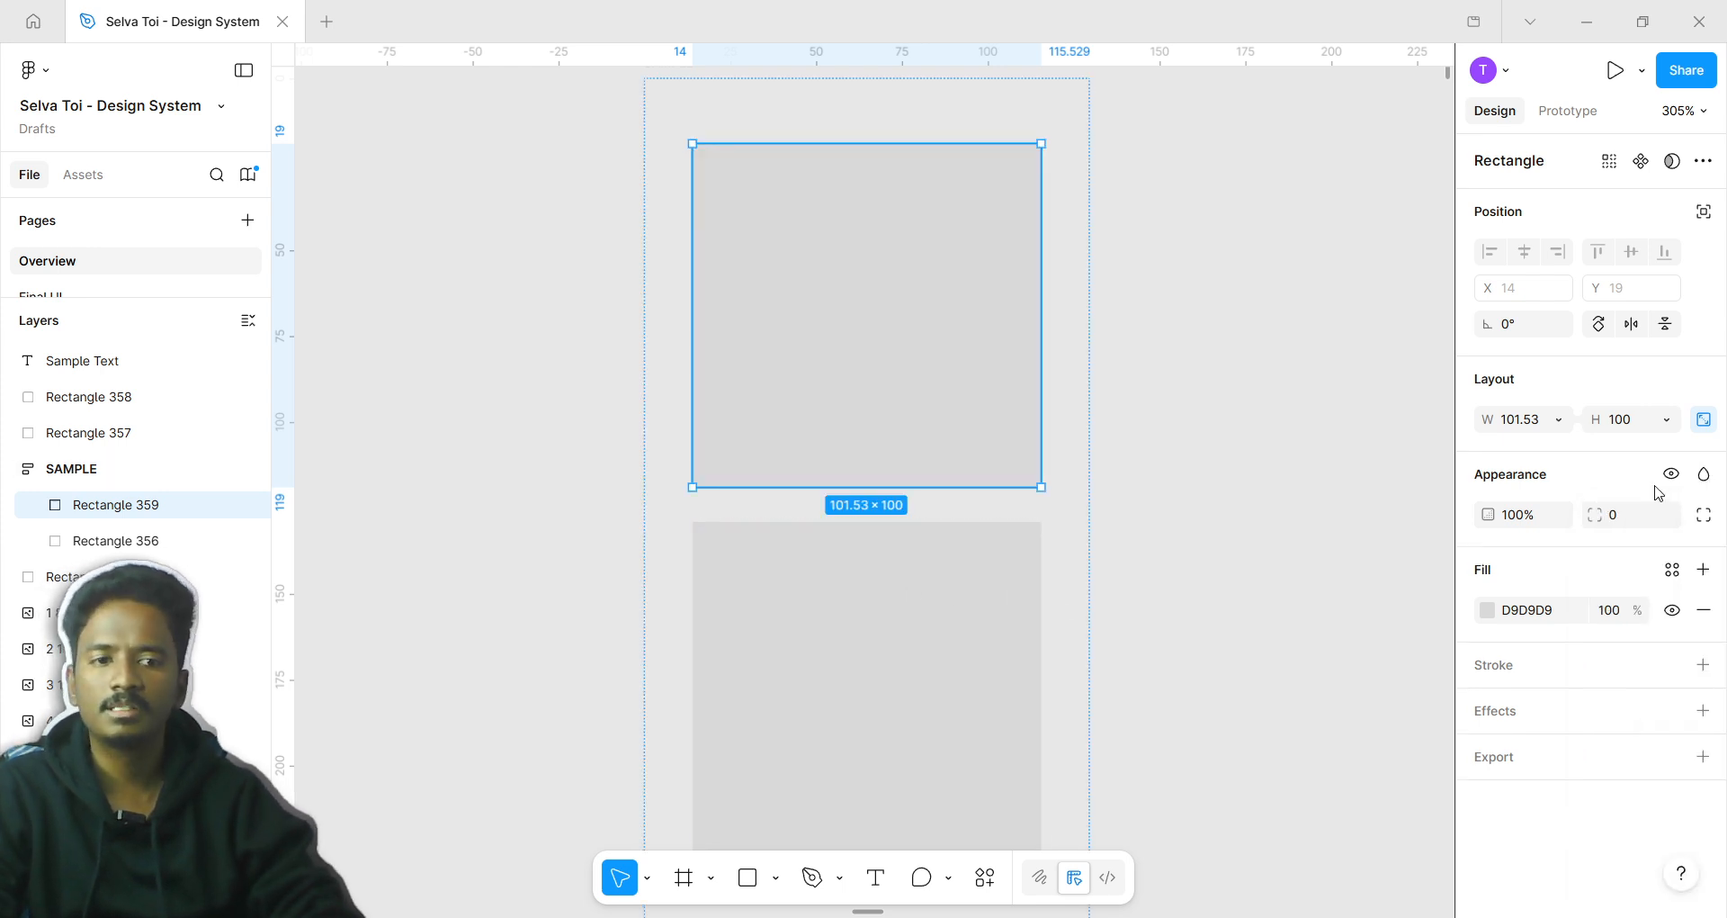
Try lower opacity values on the upper square, and set its opacity to 96%
left_click(1489, 520)
mouse_move(1493, 526)
left_mouse_down()
mouse_move(1412, 520)
mouse_move(1457, 509)
mouse_move(1407, 501)
mouse_move(1505, 524)
left_mouse_up()
left_click(1491, 513)
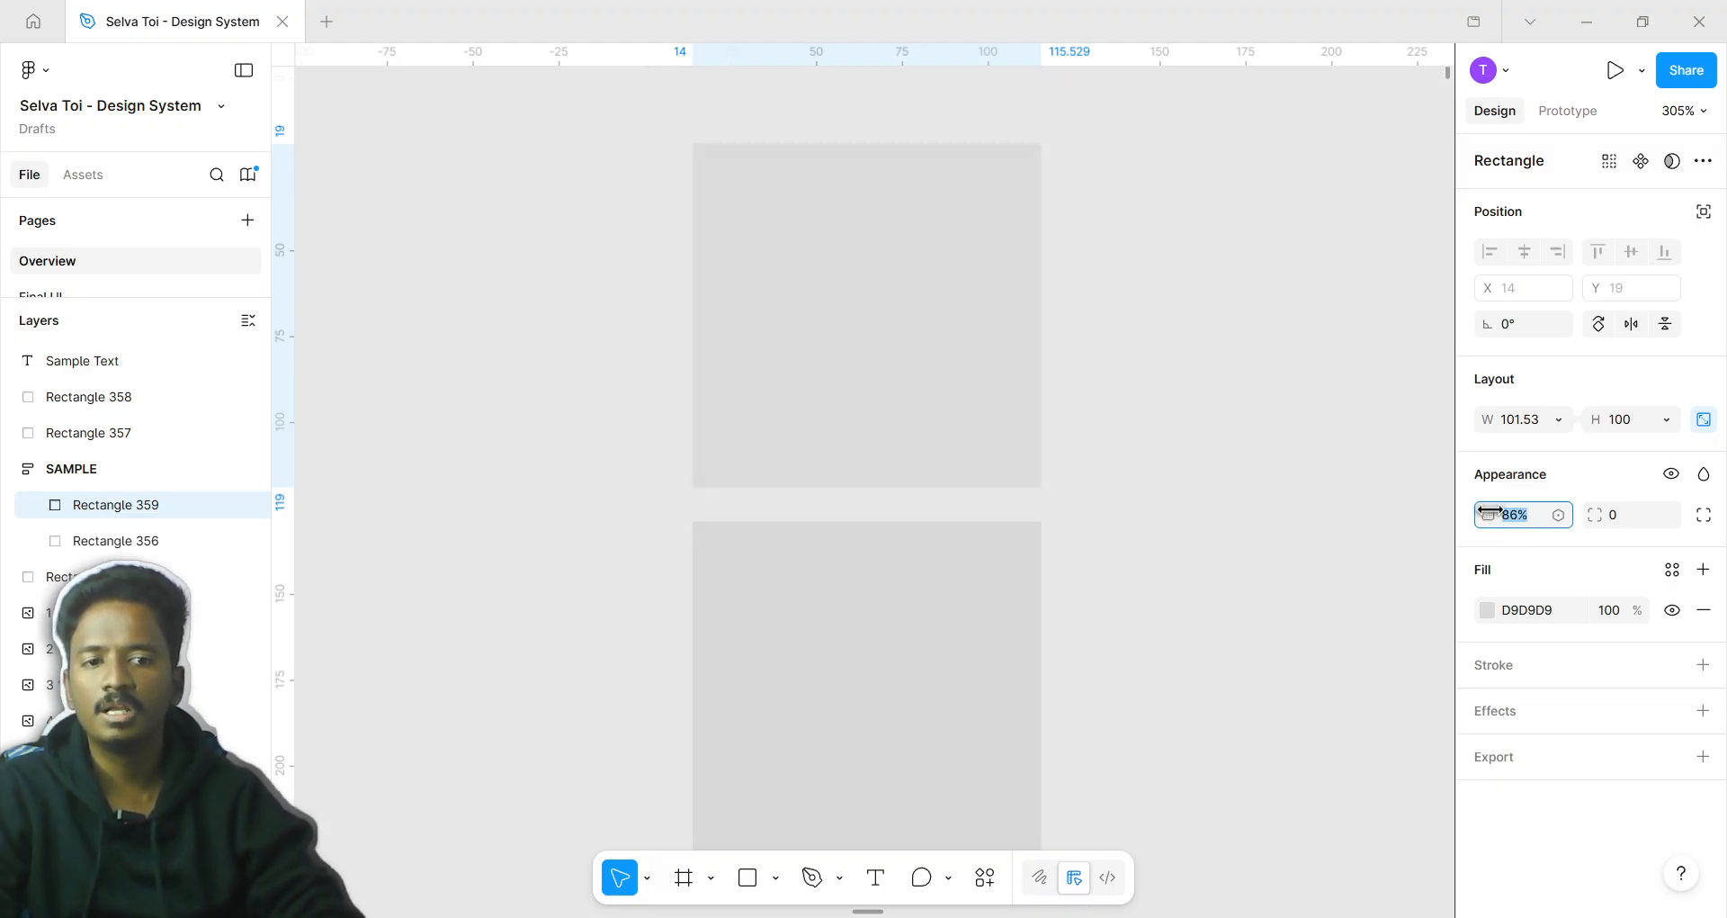
left_click_drag(1489, 507, 1439, 522)
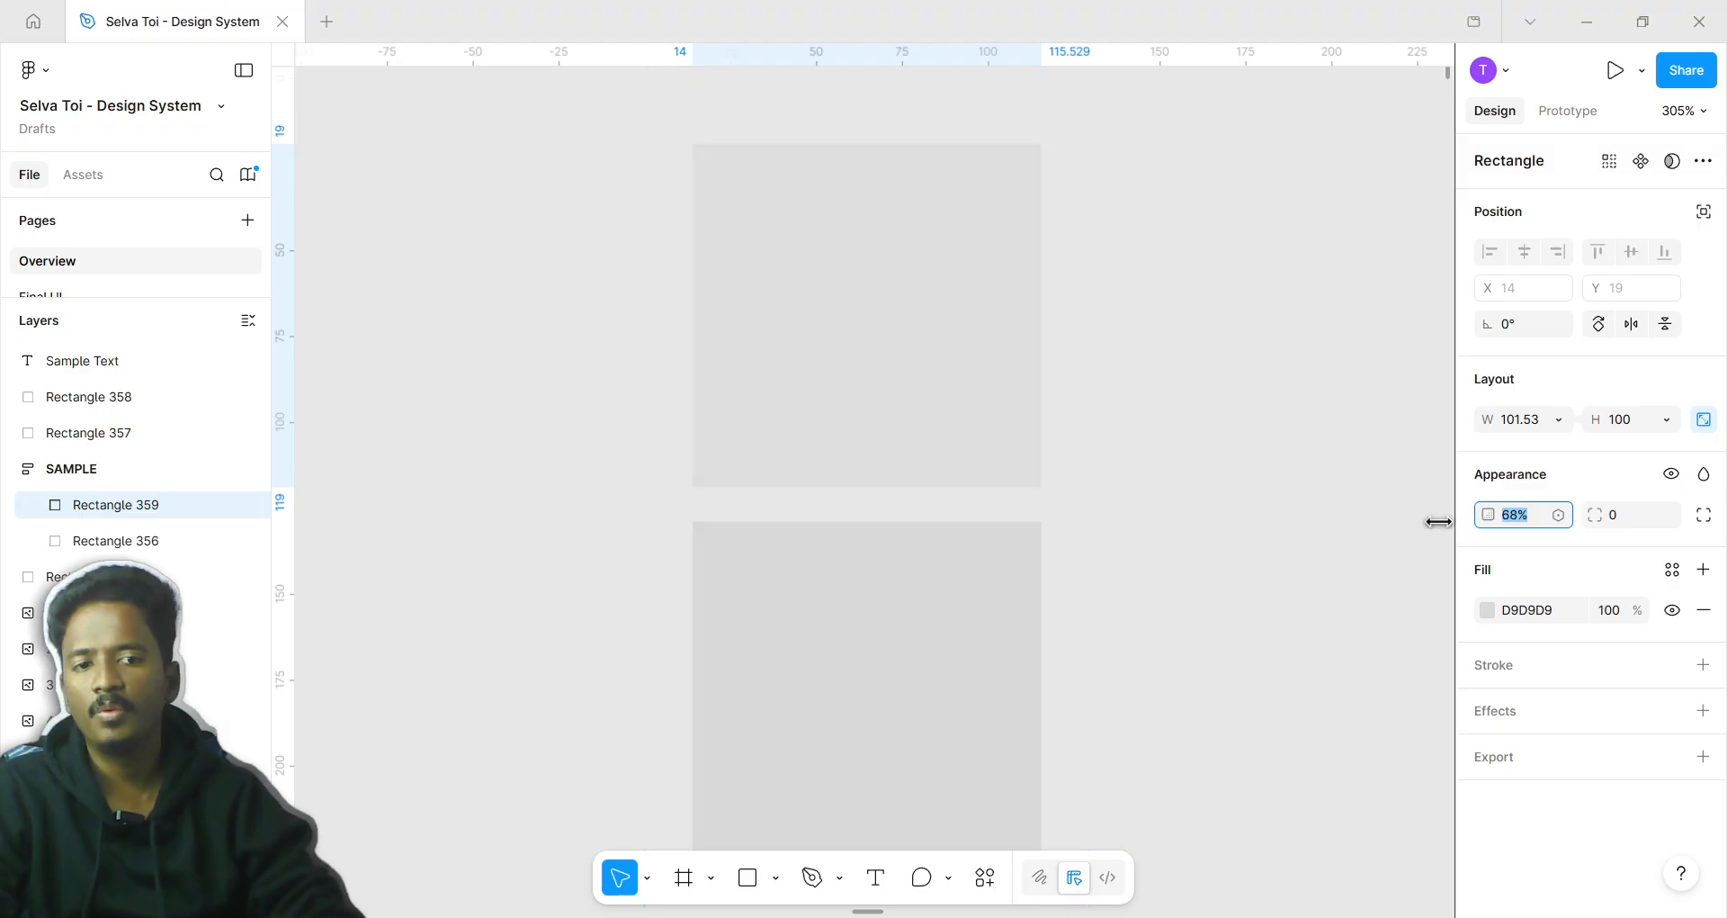
left_click(1615, 543)
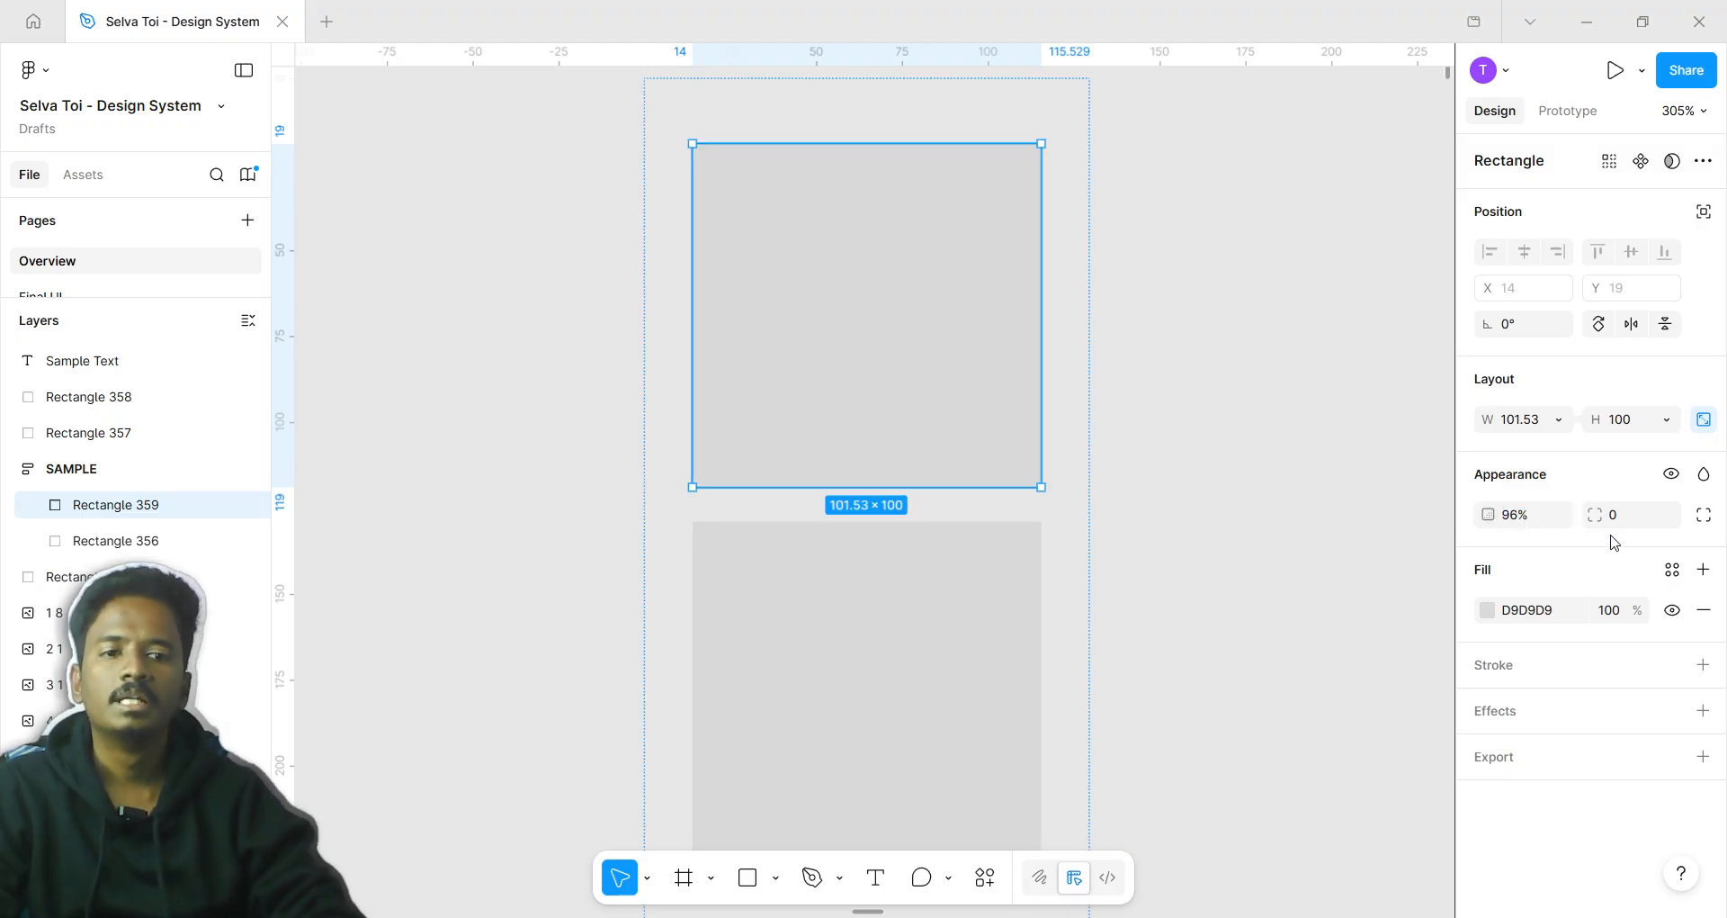
Round the upper square's corners to a radius of 5 on the canvas, and reset the corner radius to 0
scroll(987, 462, "up", 10)
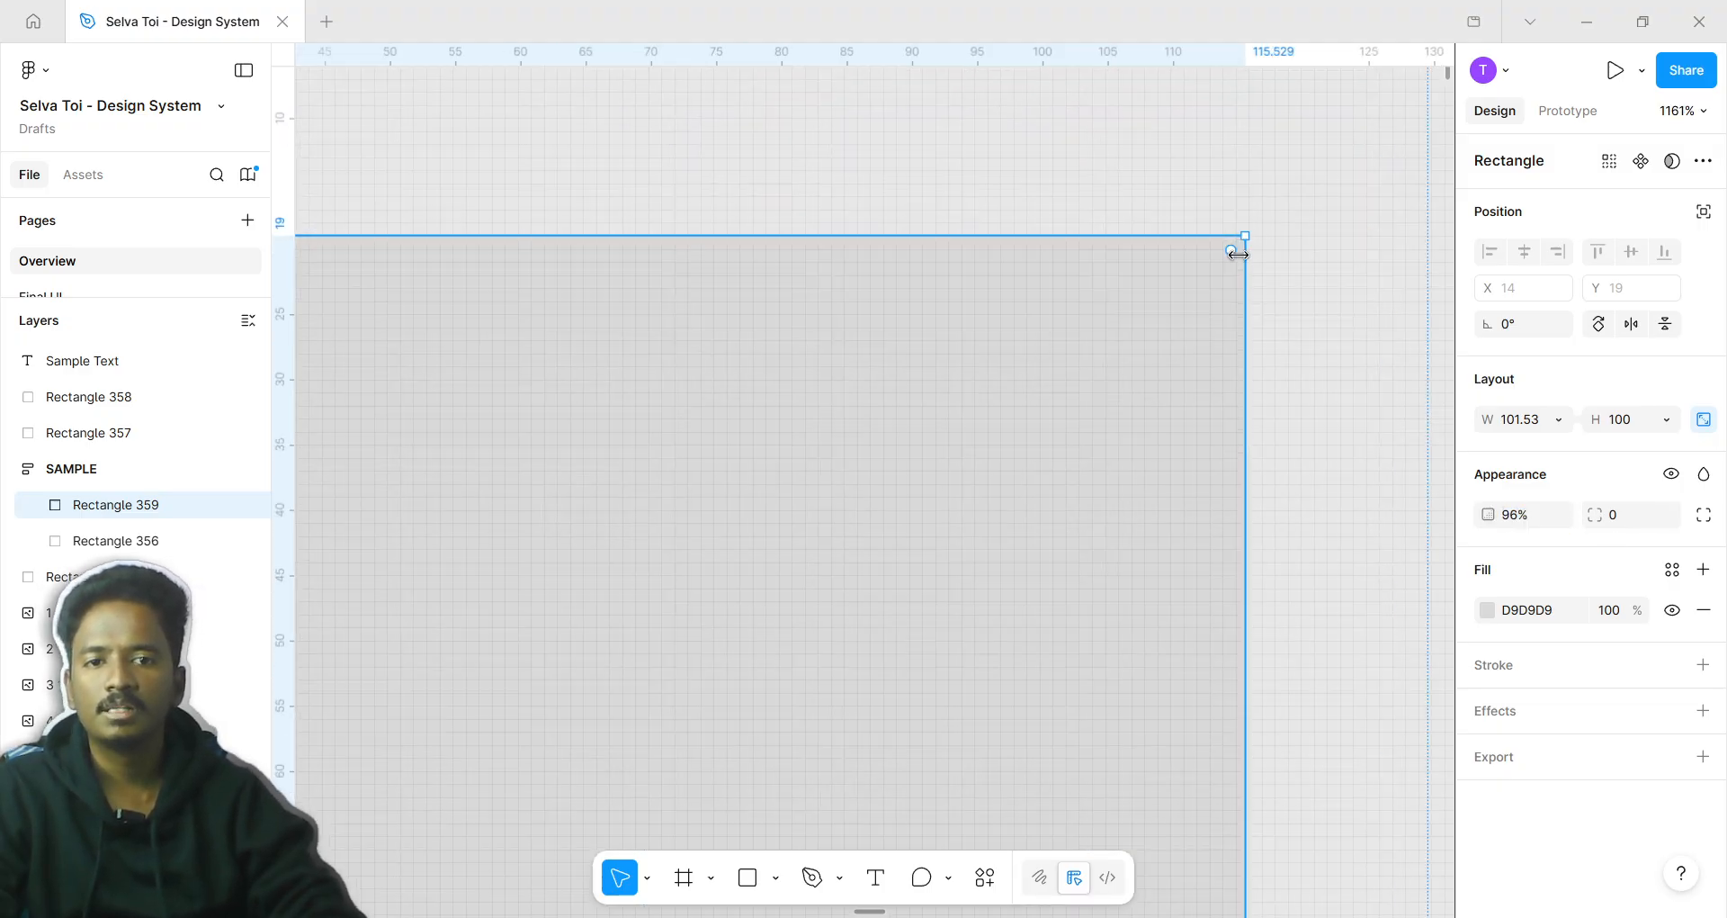
scroll(1264, 209, "up", 10)
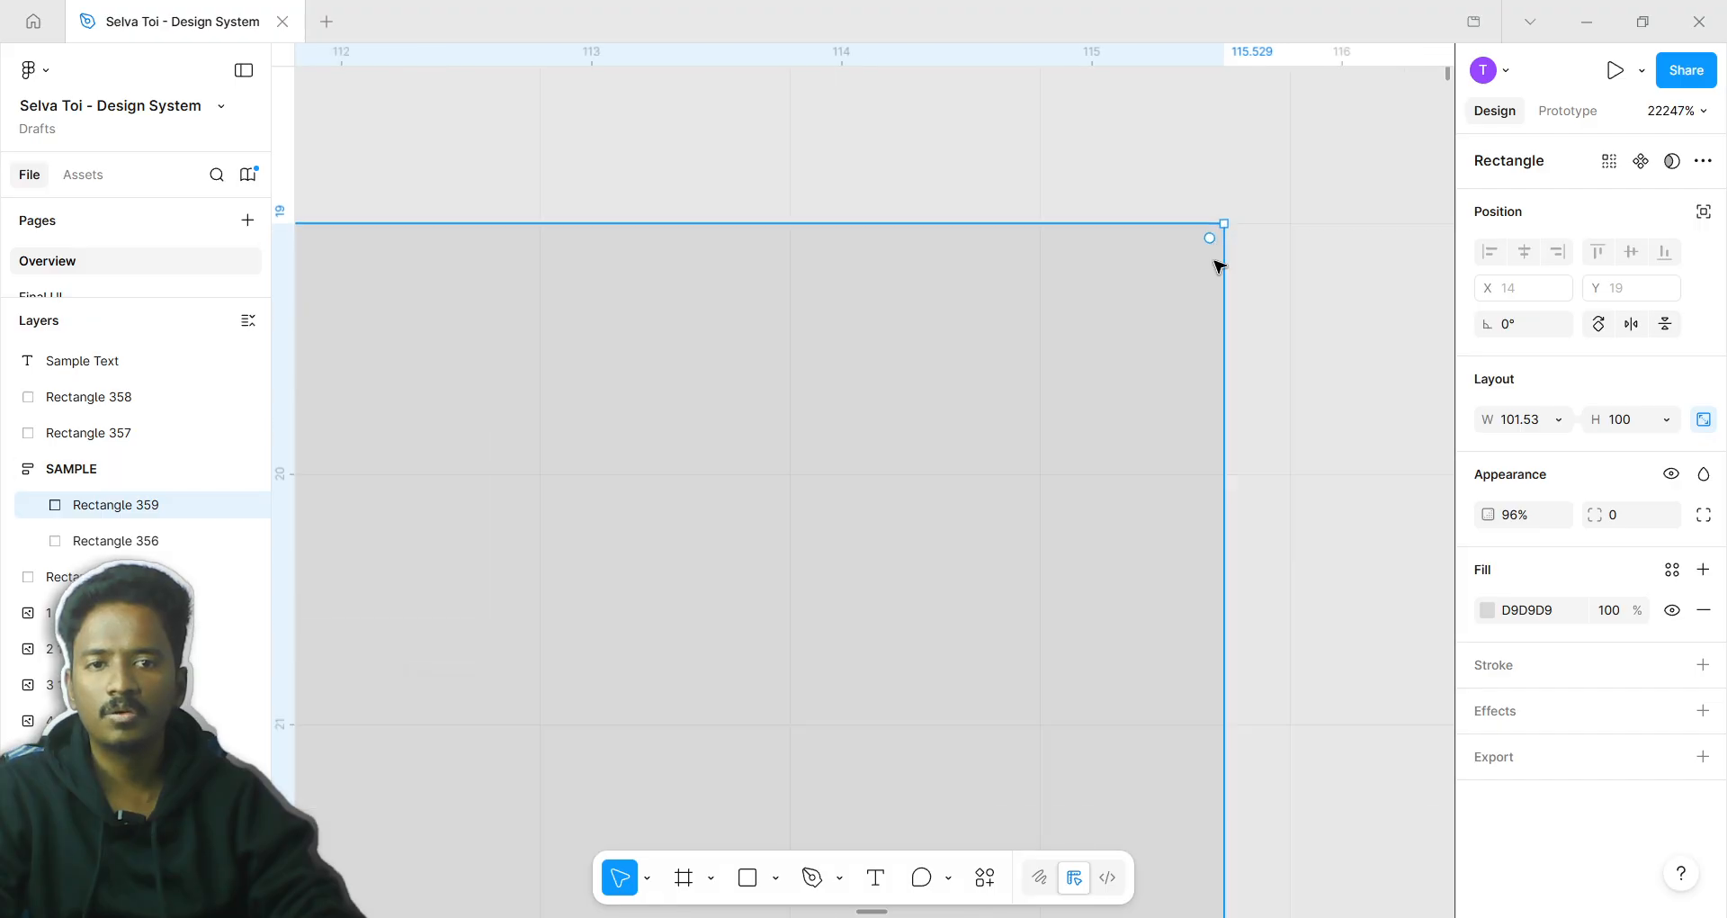
left_click_drag(1154, 320, 629, 782)
scroll(963, 543, "down", 8)
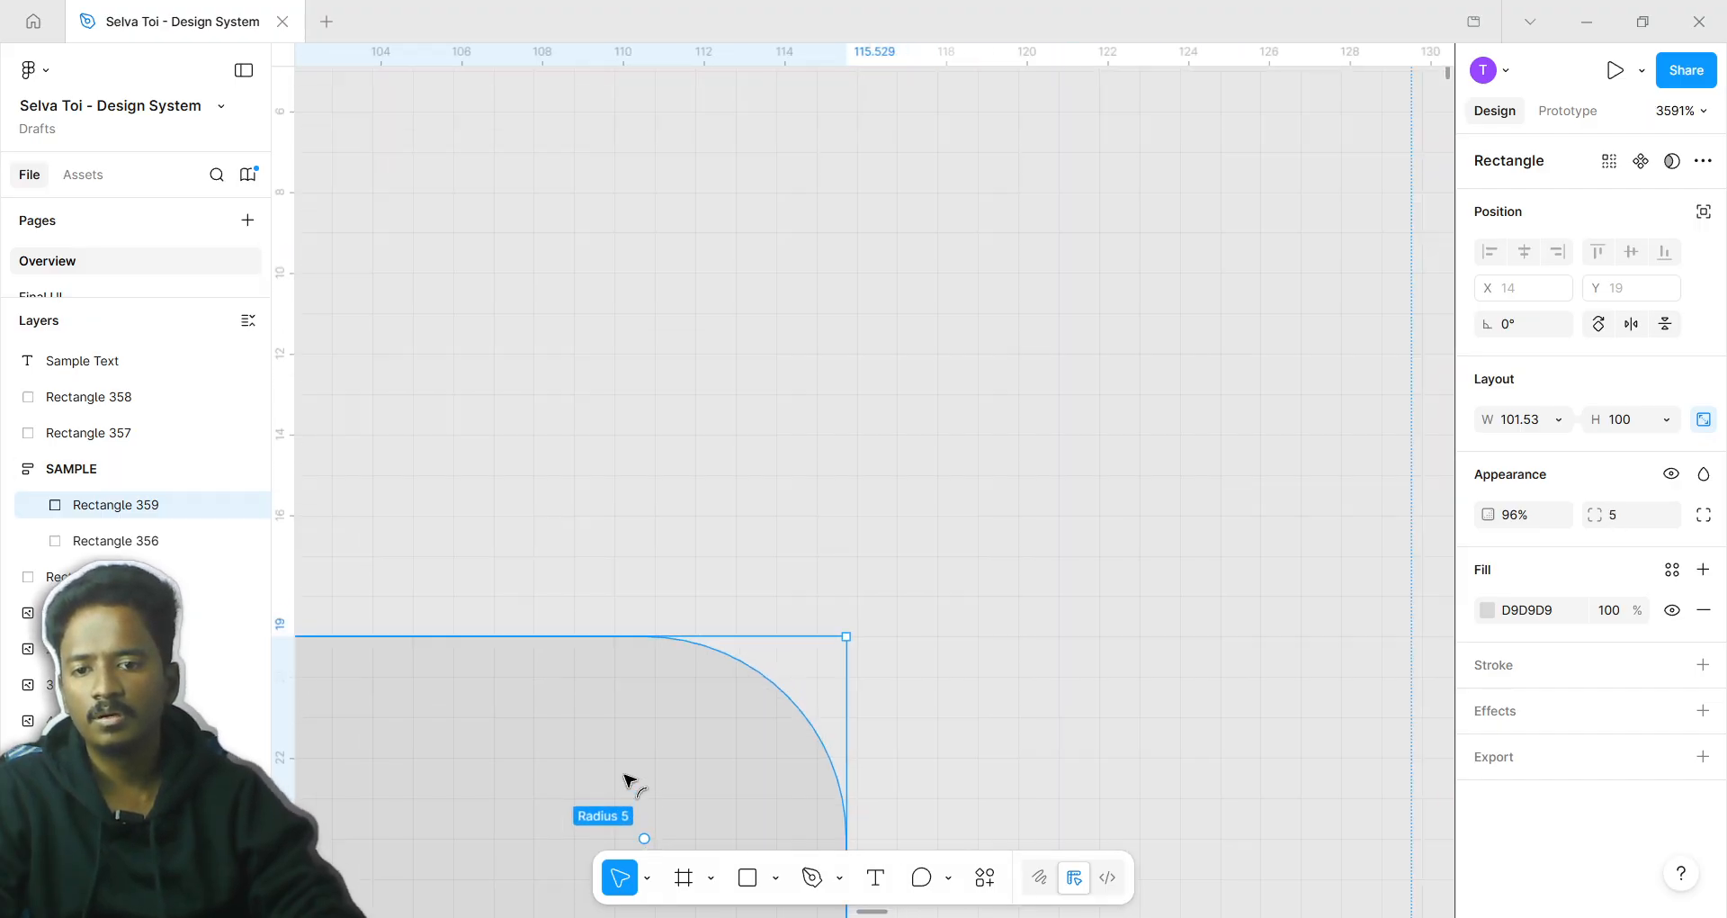
scroll(1007, 374, "down", 3)
left_click_drag(1602, 514, 1303, 494)
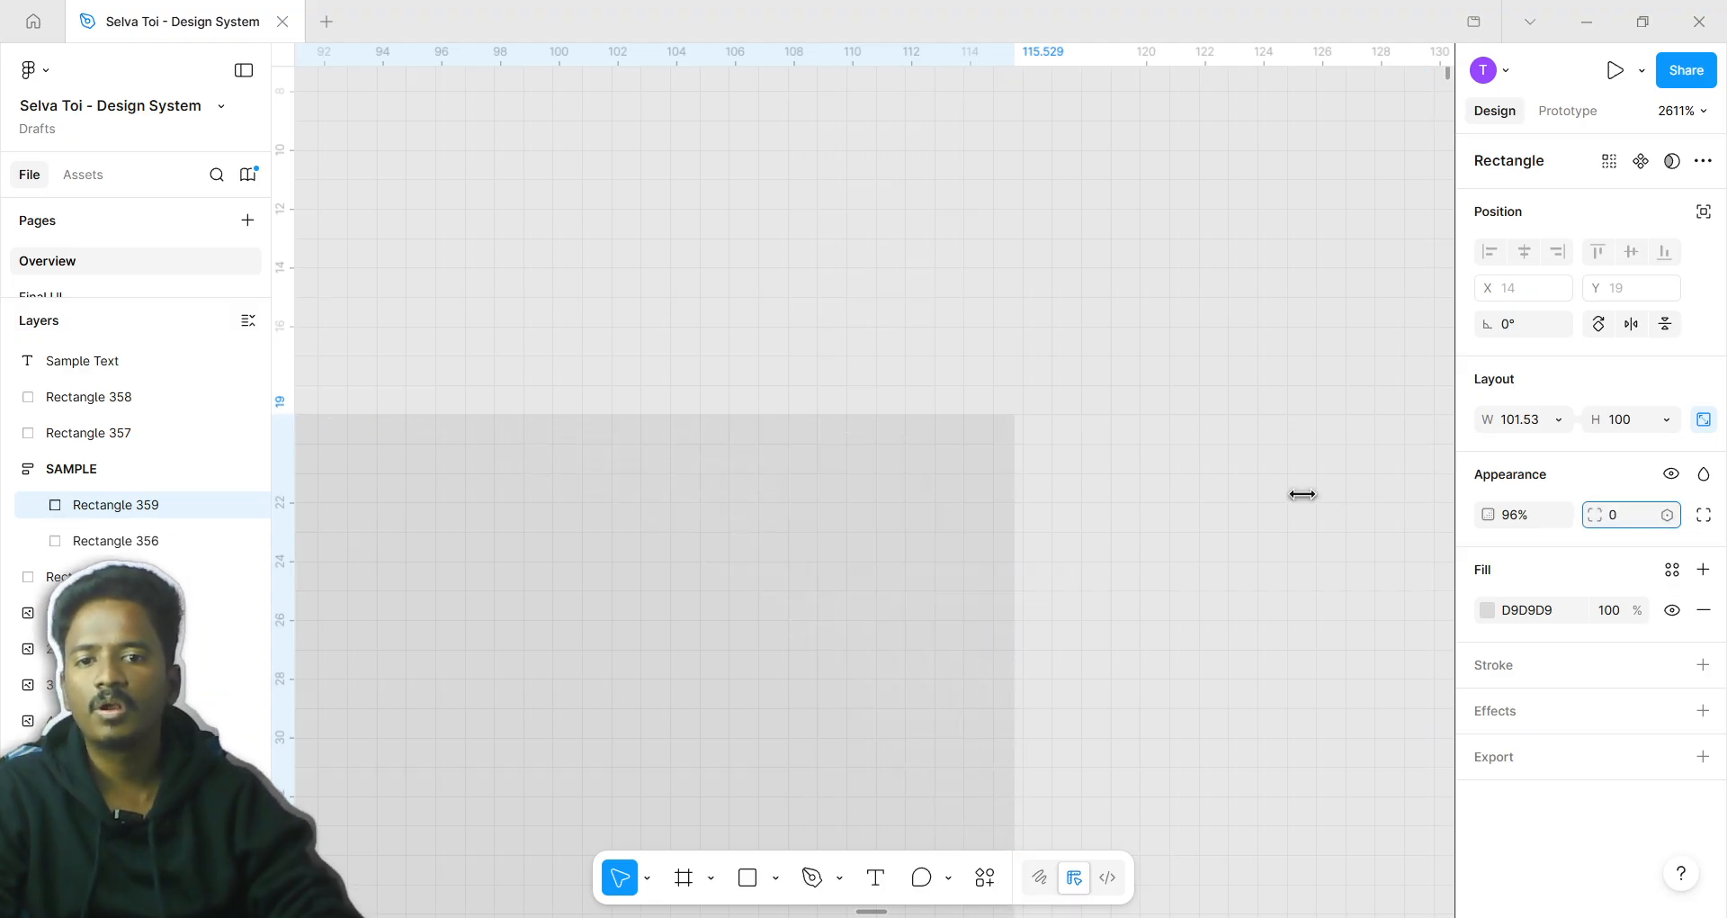
scroll(1180, 559, "down", 8)
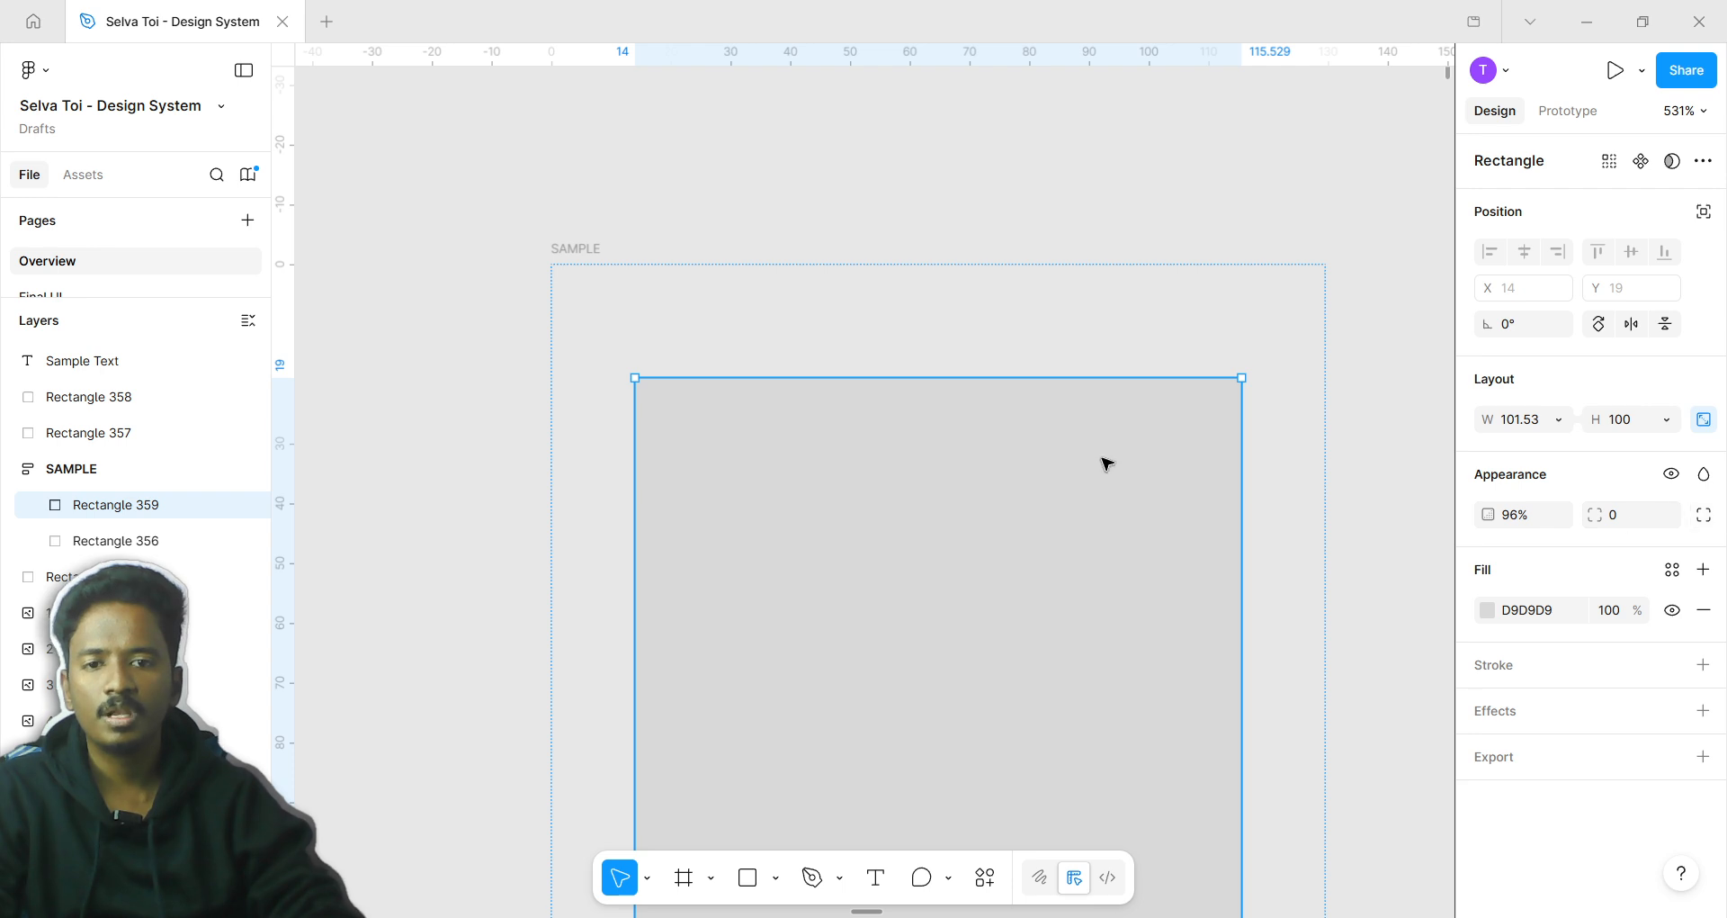
Select the SAMPLE frame and set its corner radius to 16
scroll(1106, 463, "down", 2)
left_click(1304, 243)
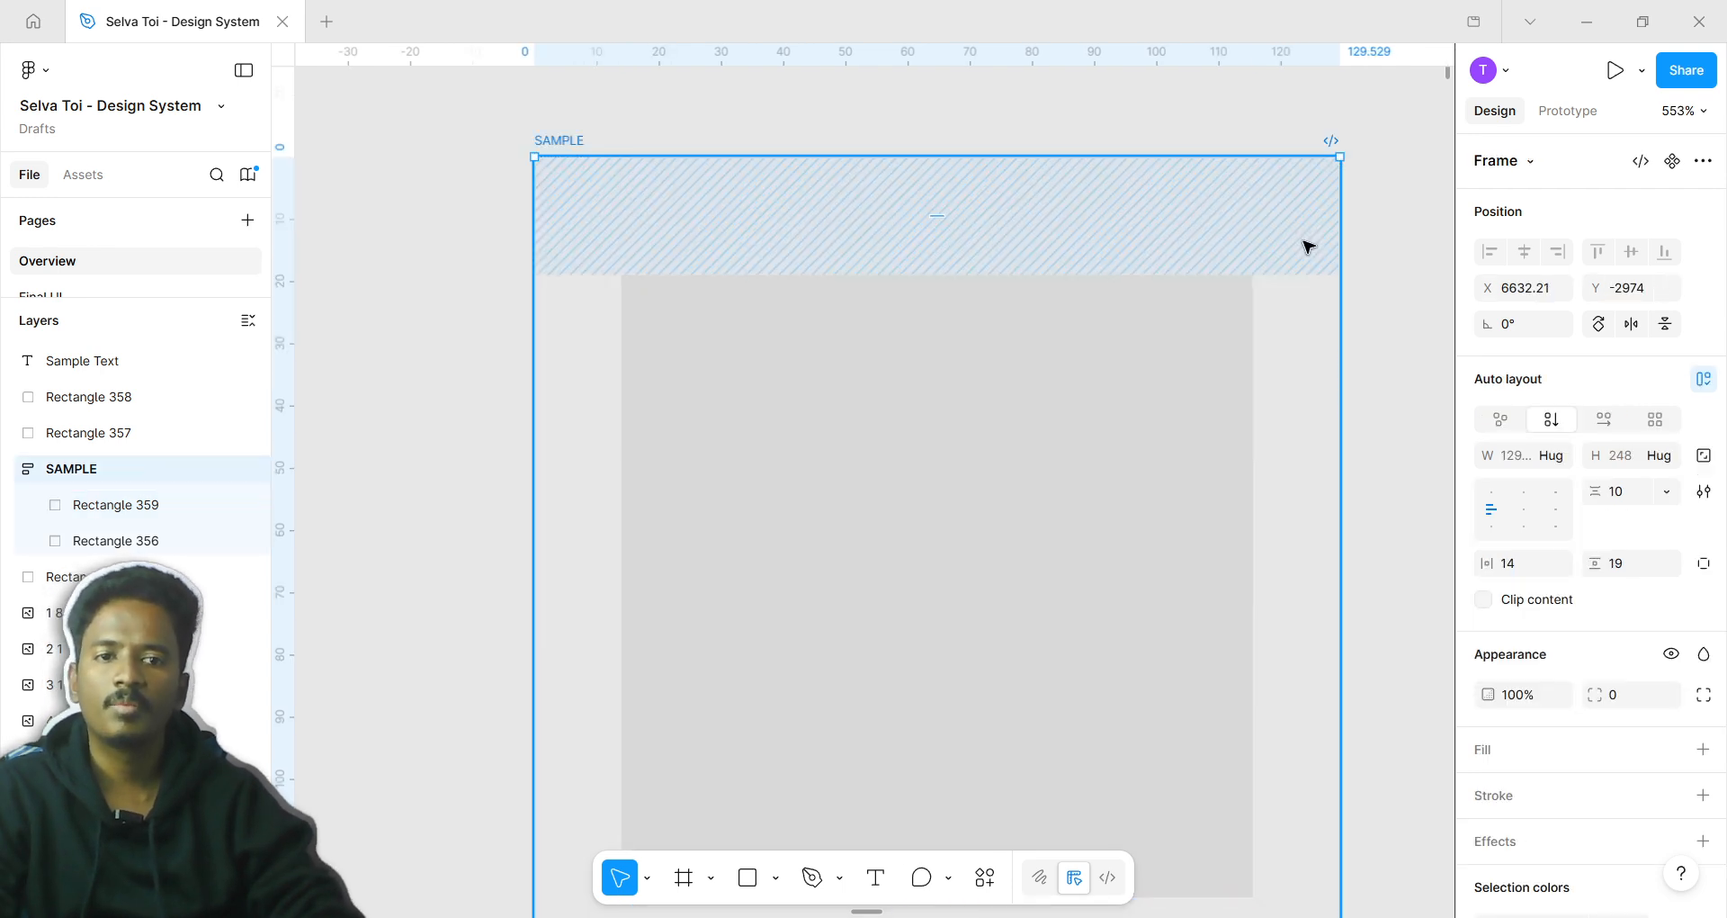
left_click_drag(1595, 693, 1651, 684)
scroll(953, 447, "down", 3)
scroll(1509, 692, "down", 1)
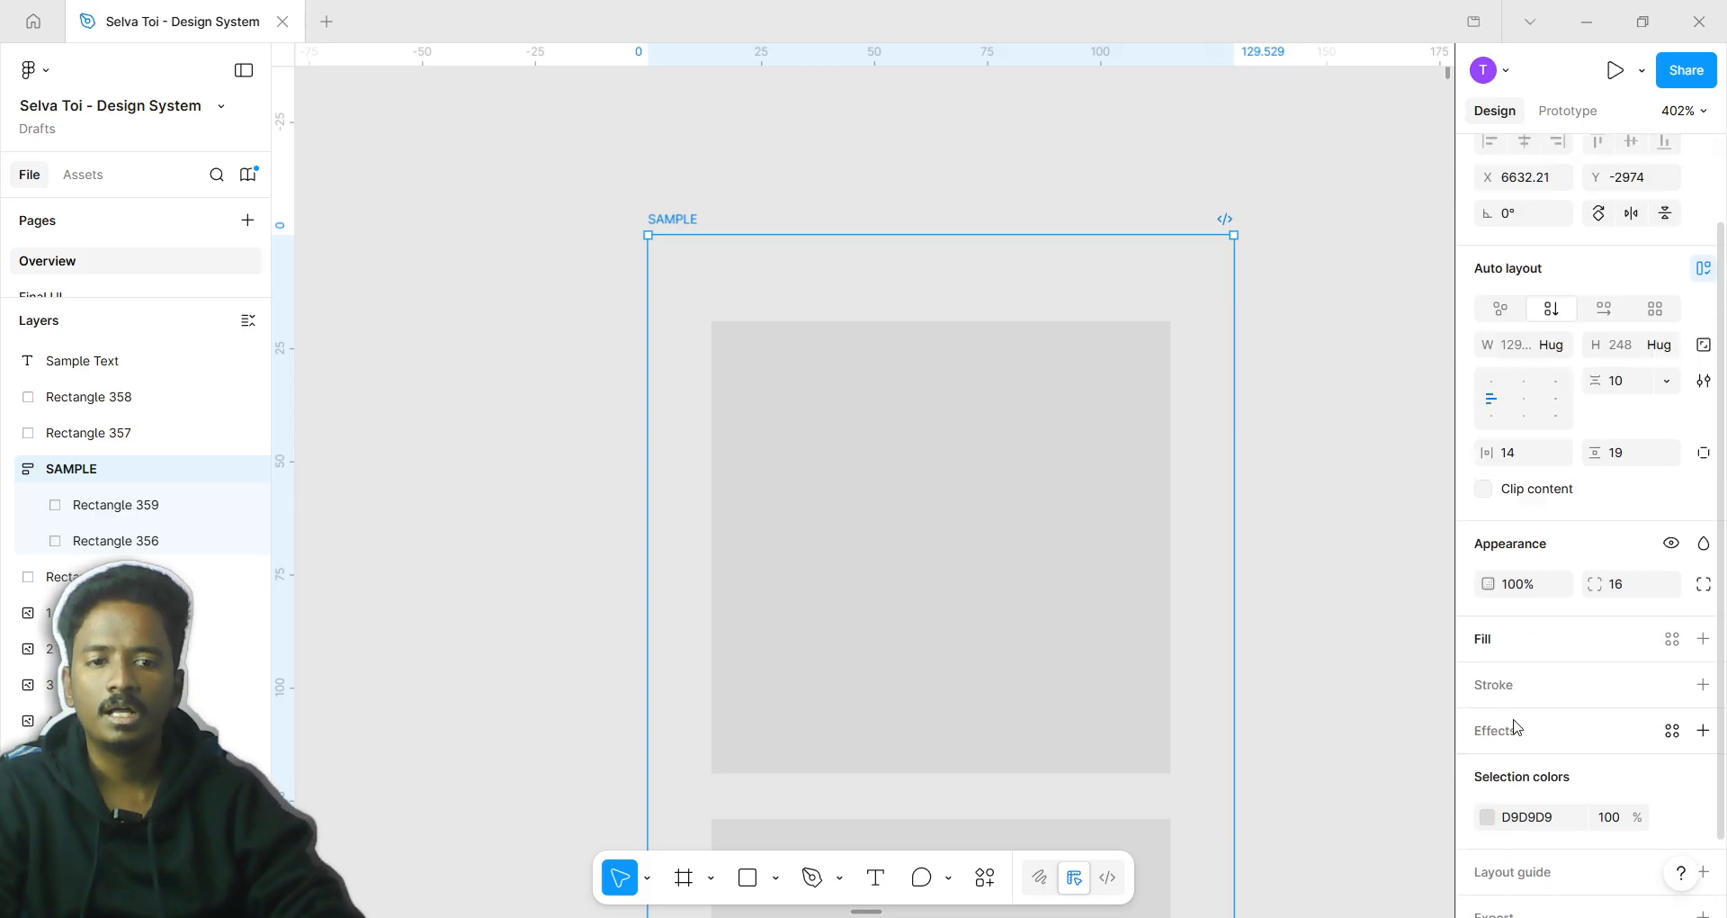
Set only the upper square's top-left corner radius to 8, and undo a trial enlargement of that corner on the canvas
left_click(1140, 464)
scroll(1138, 459, "up", 3)
scroll(1135, 454, "up", 2)
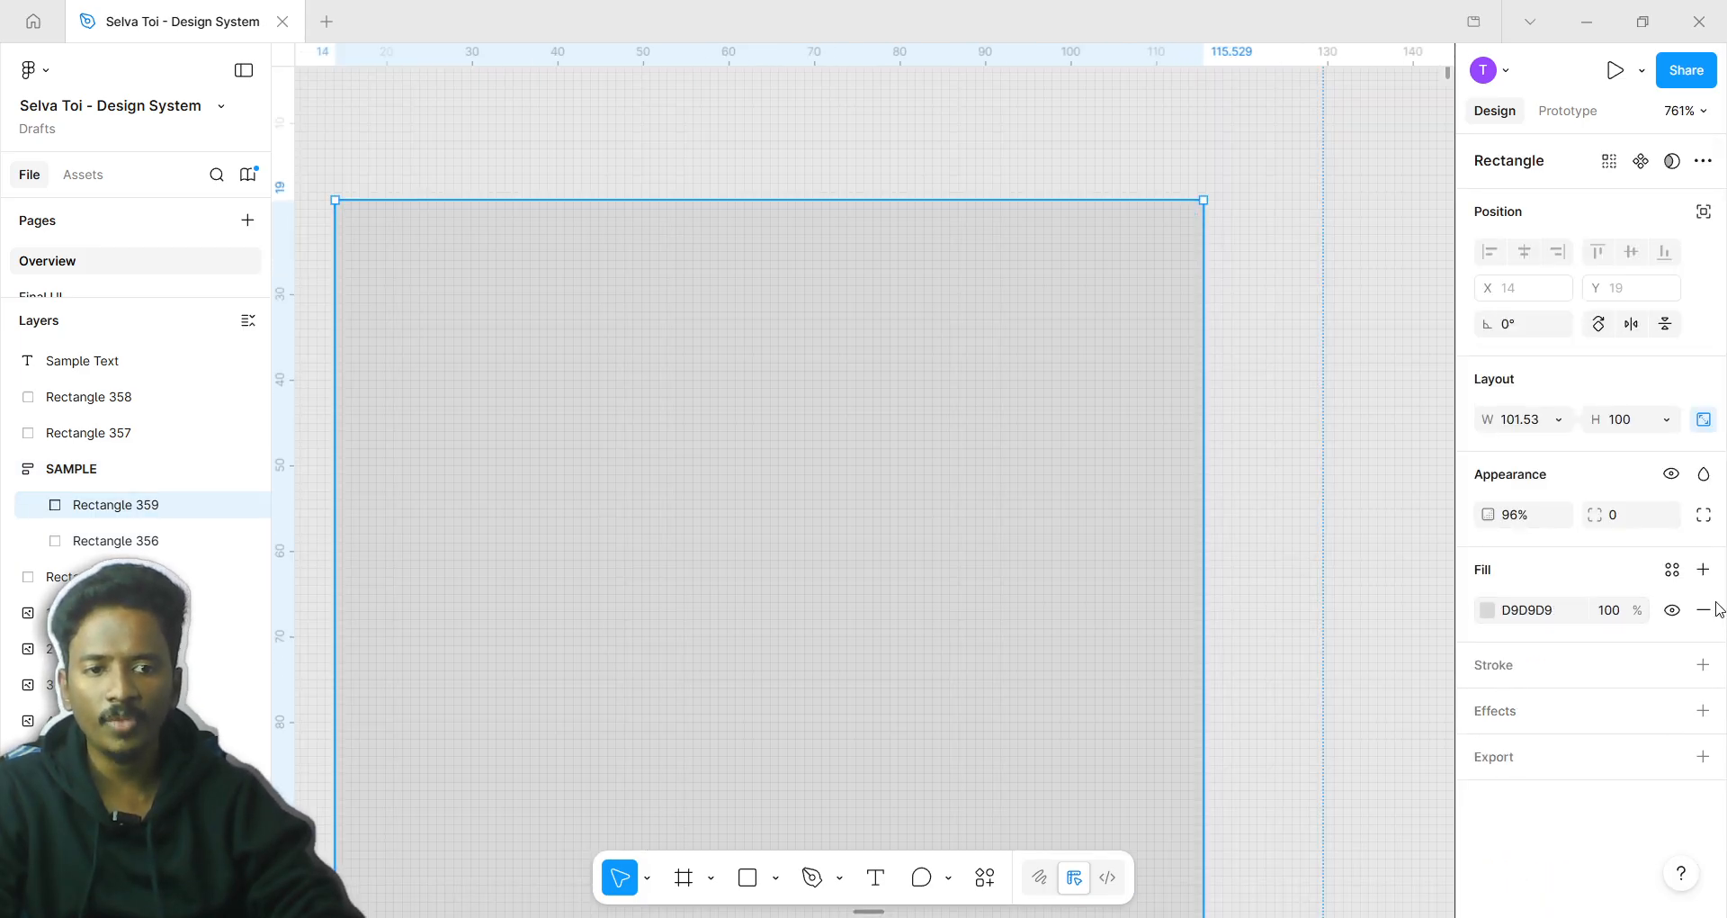
left_click(1702, 518)
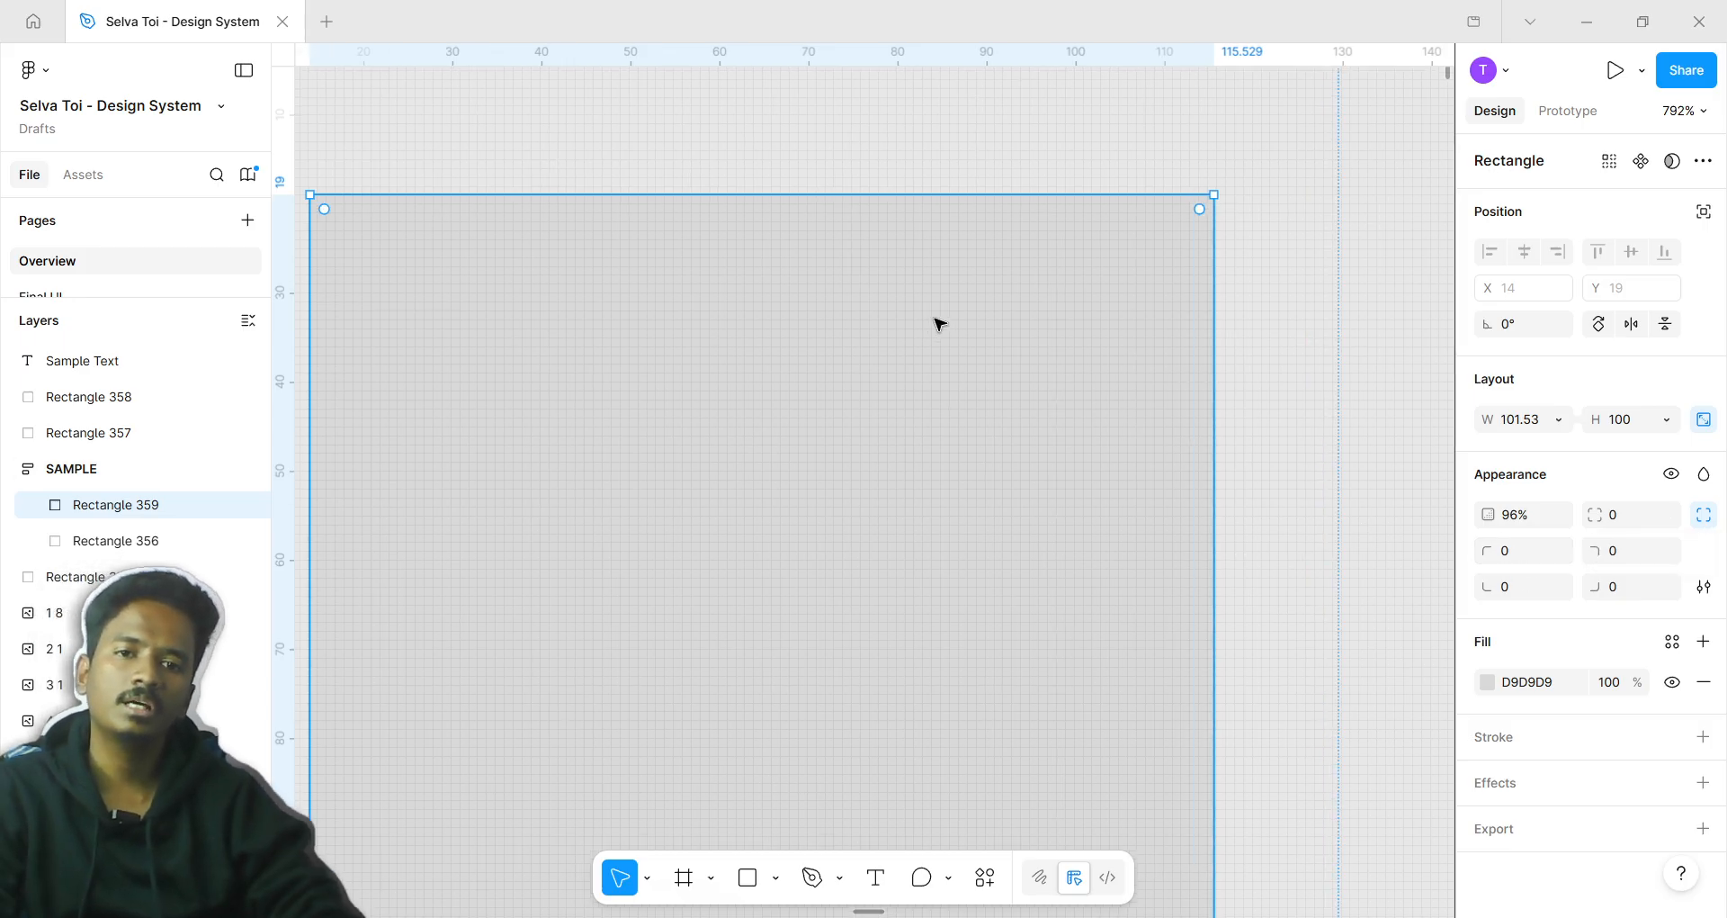
scroll(1049, 470, "down", 2)
scroll(1056, 440, "up", 1)
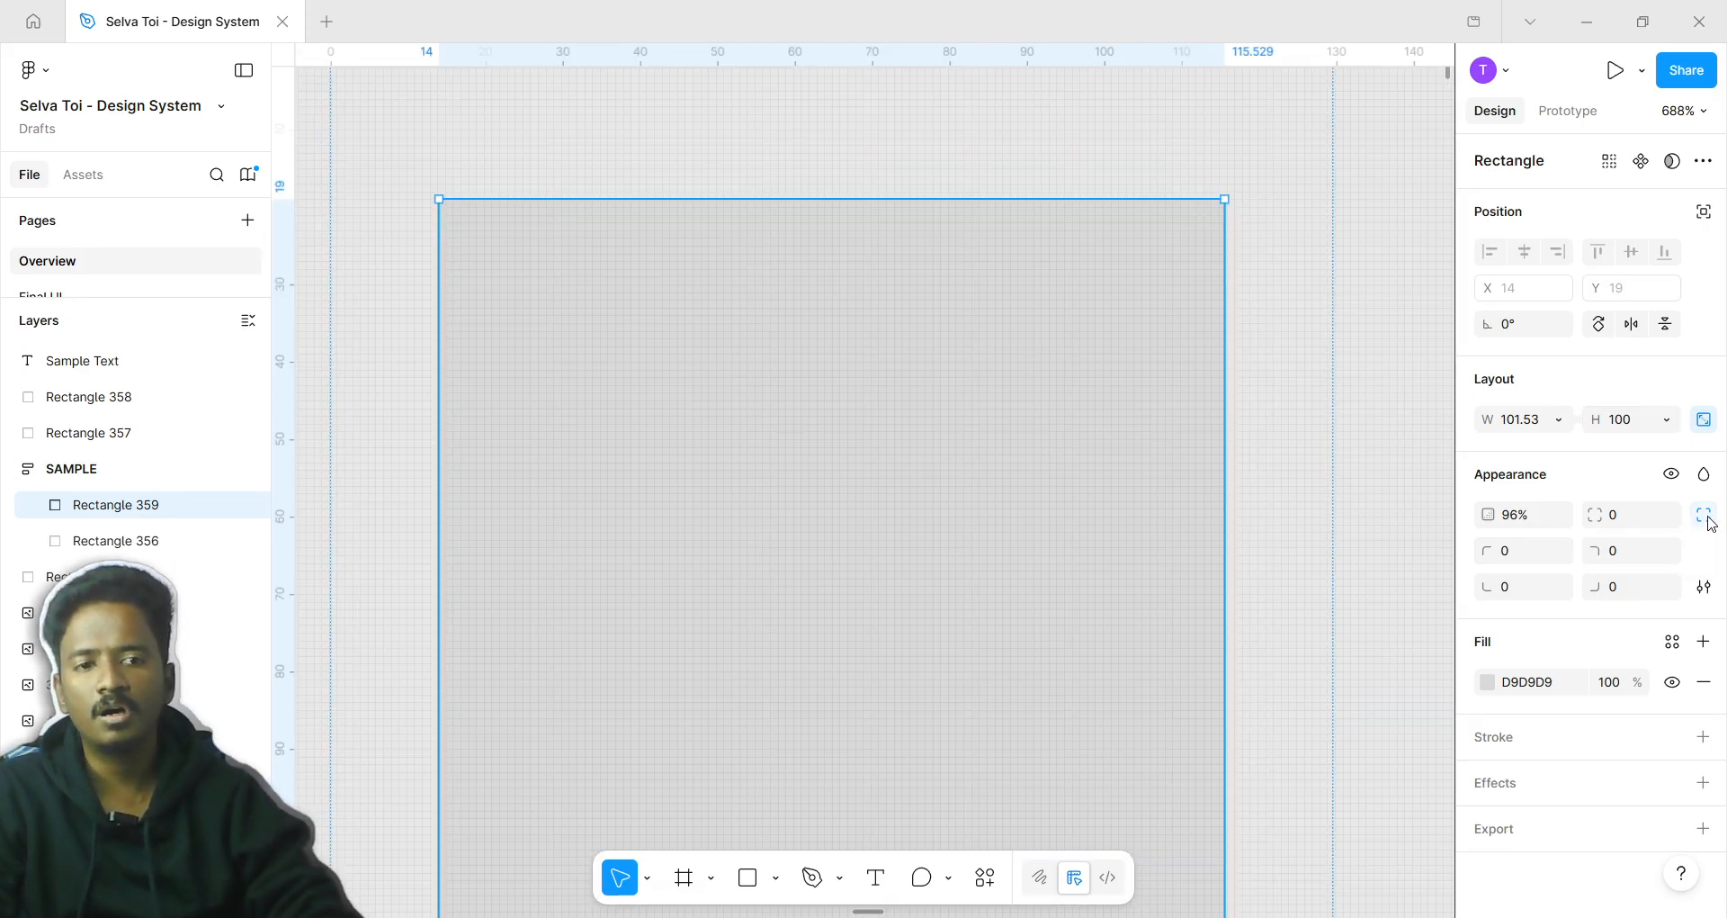
left_click(1559, 550)
key("Escape")
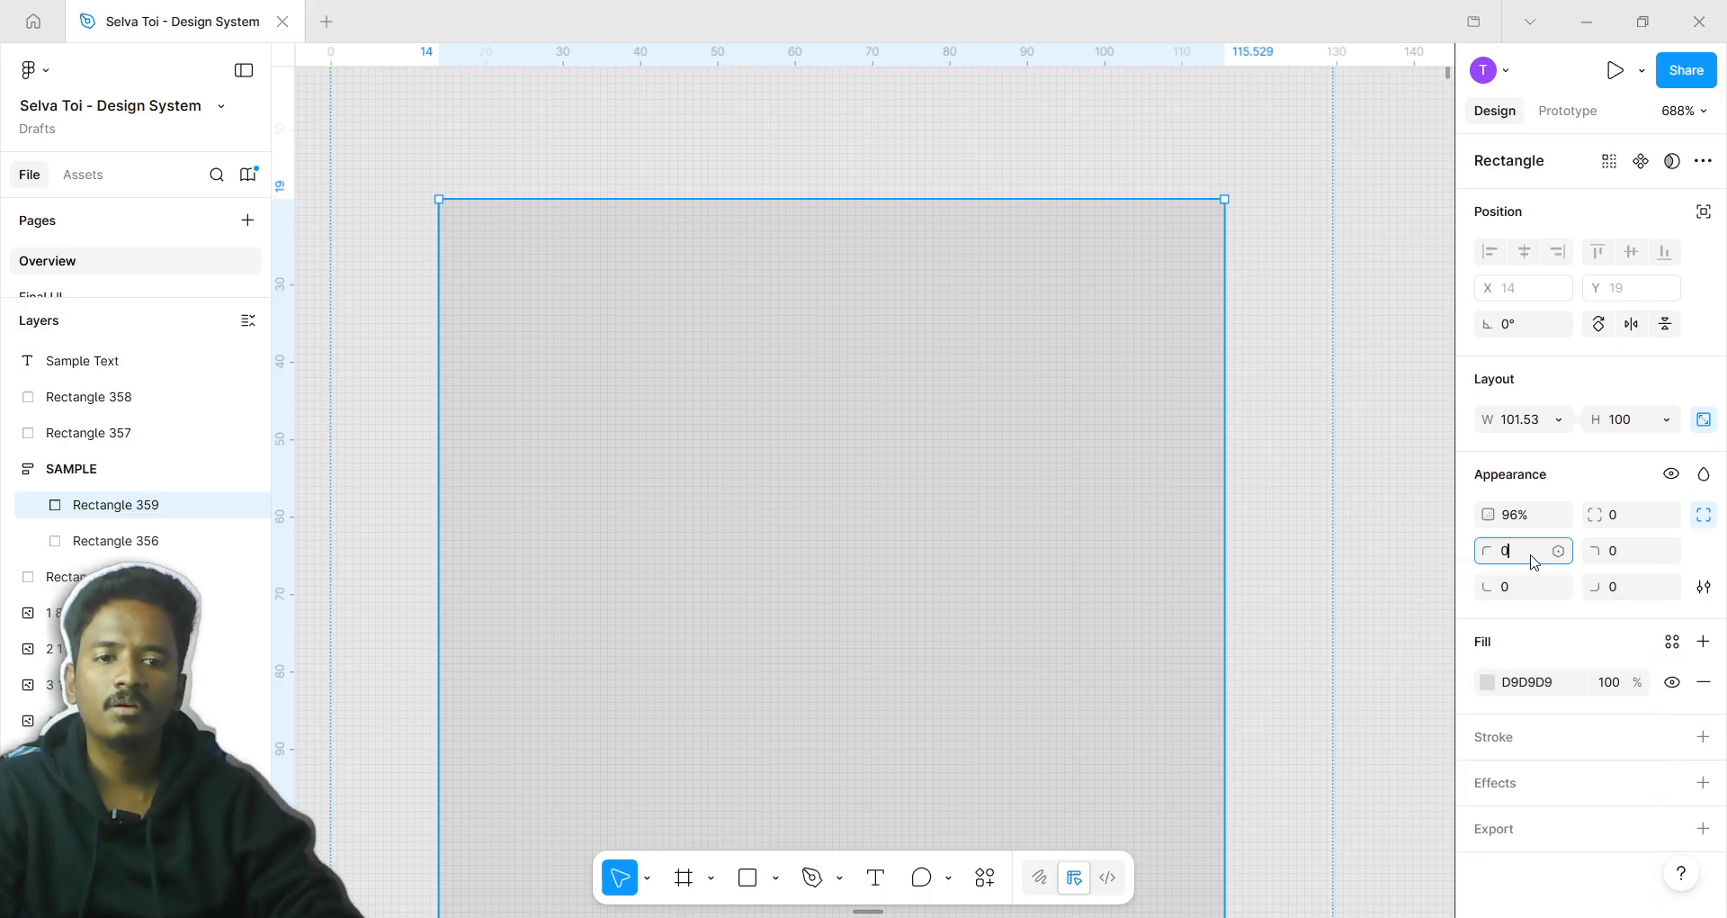
type("8")
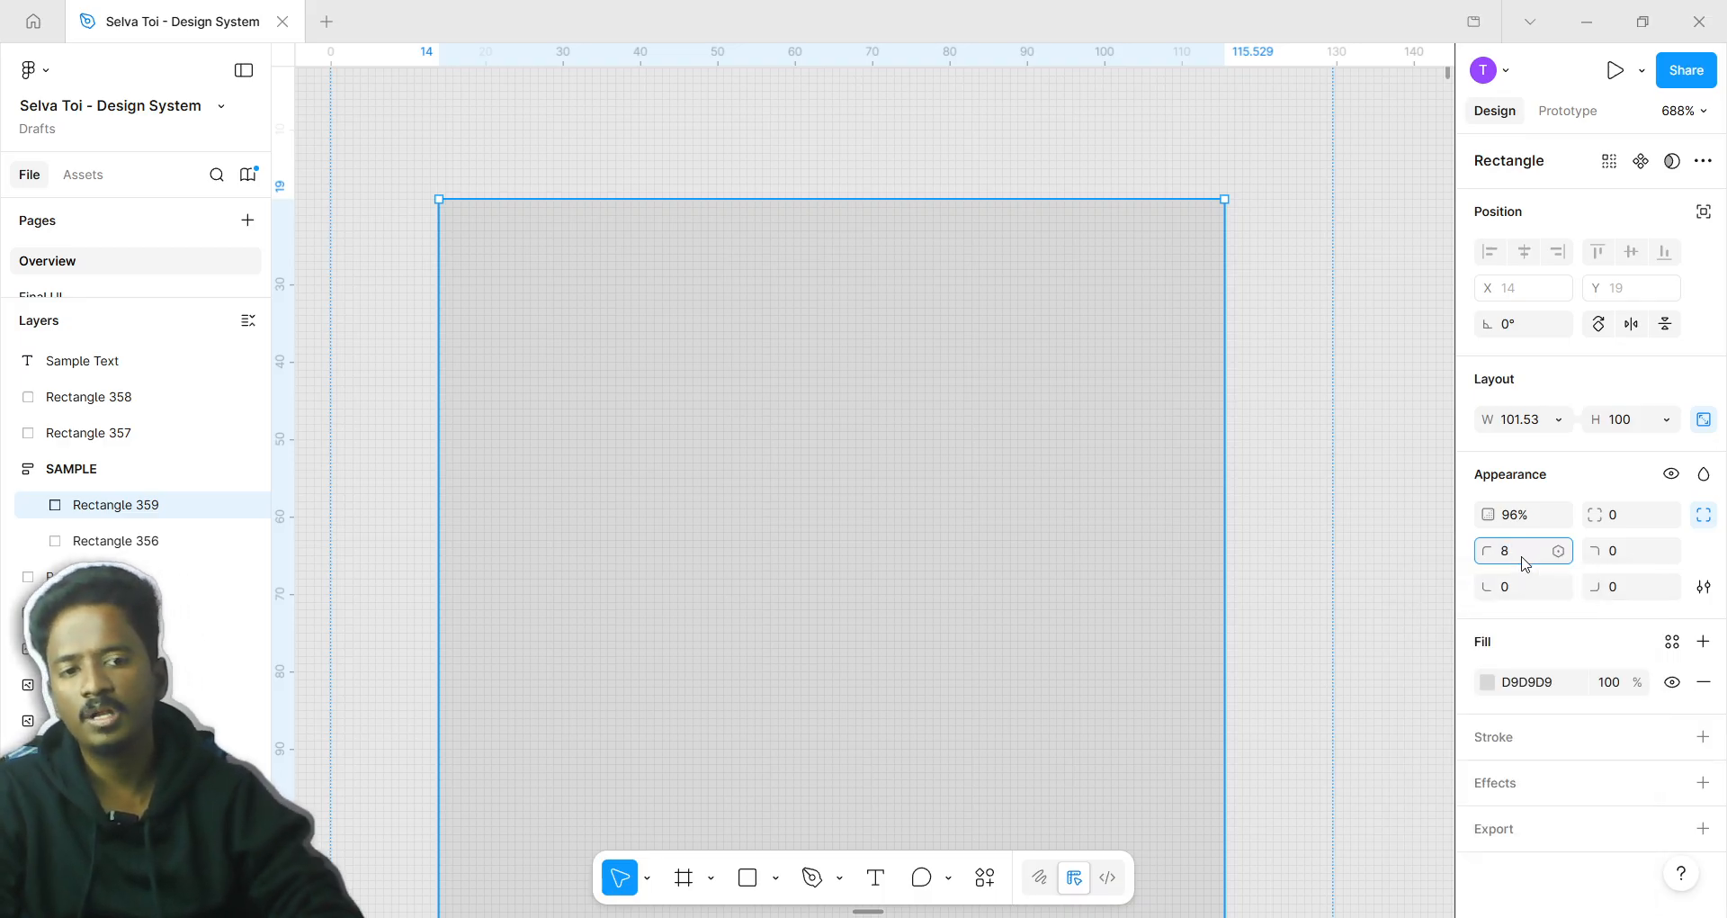
key("Return")
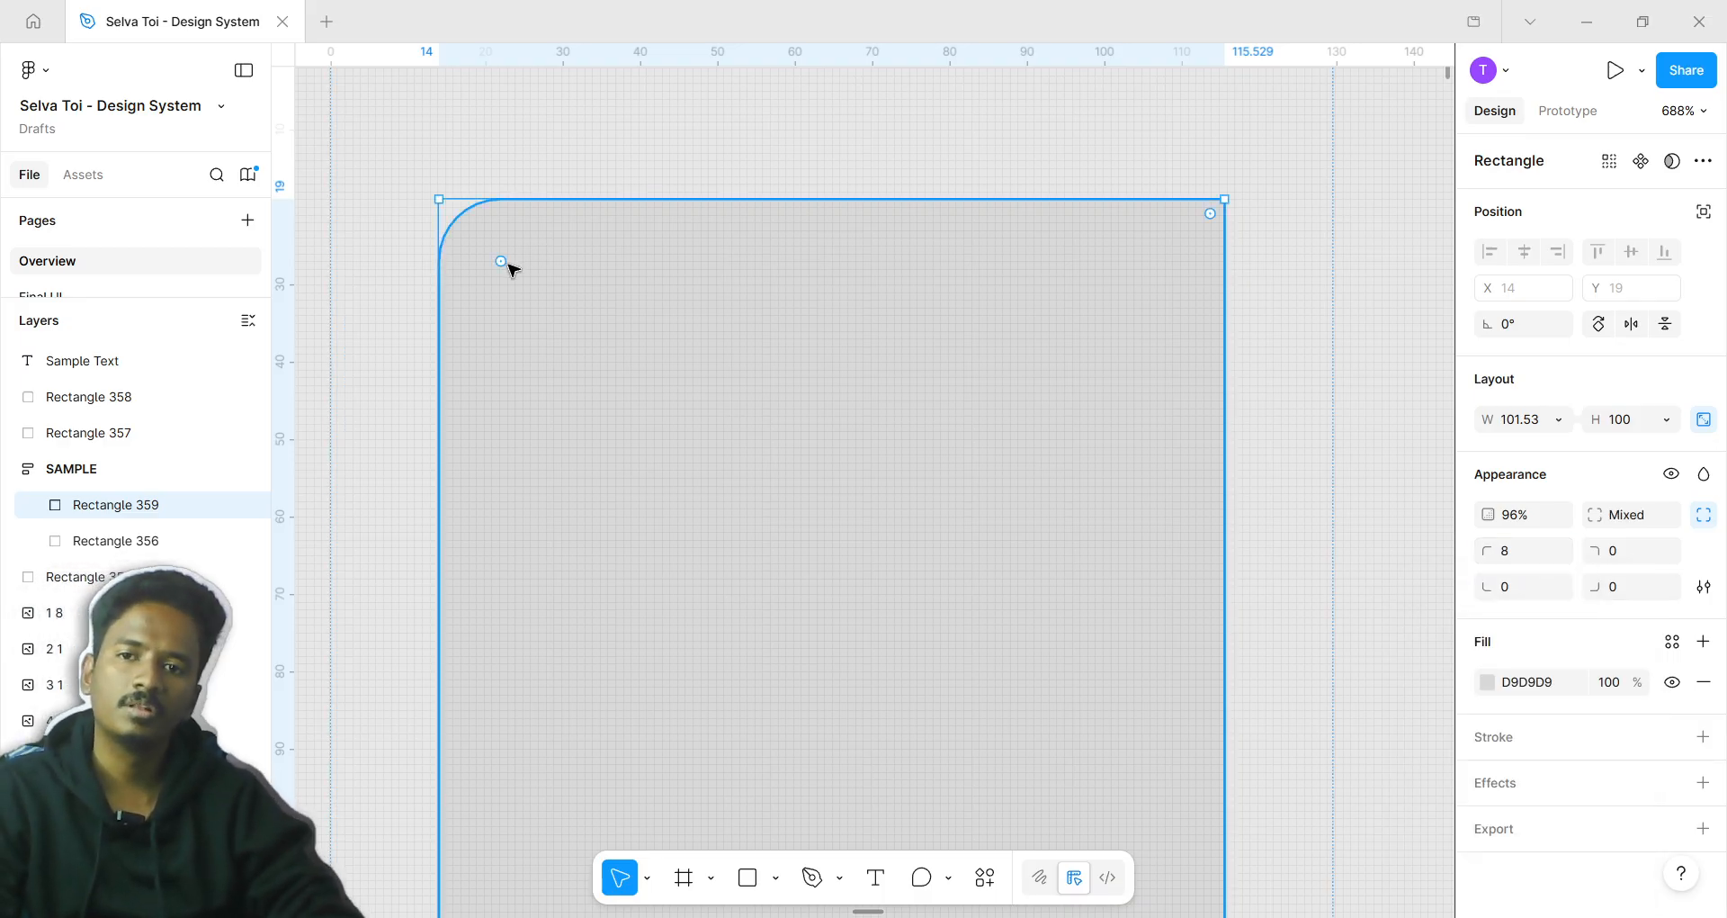
left_click_drag(510, 268, 671, 370)
key("ctrl+z")
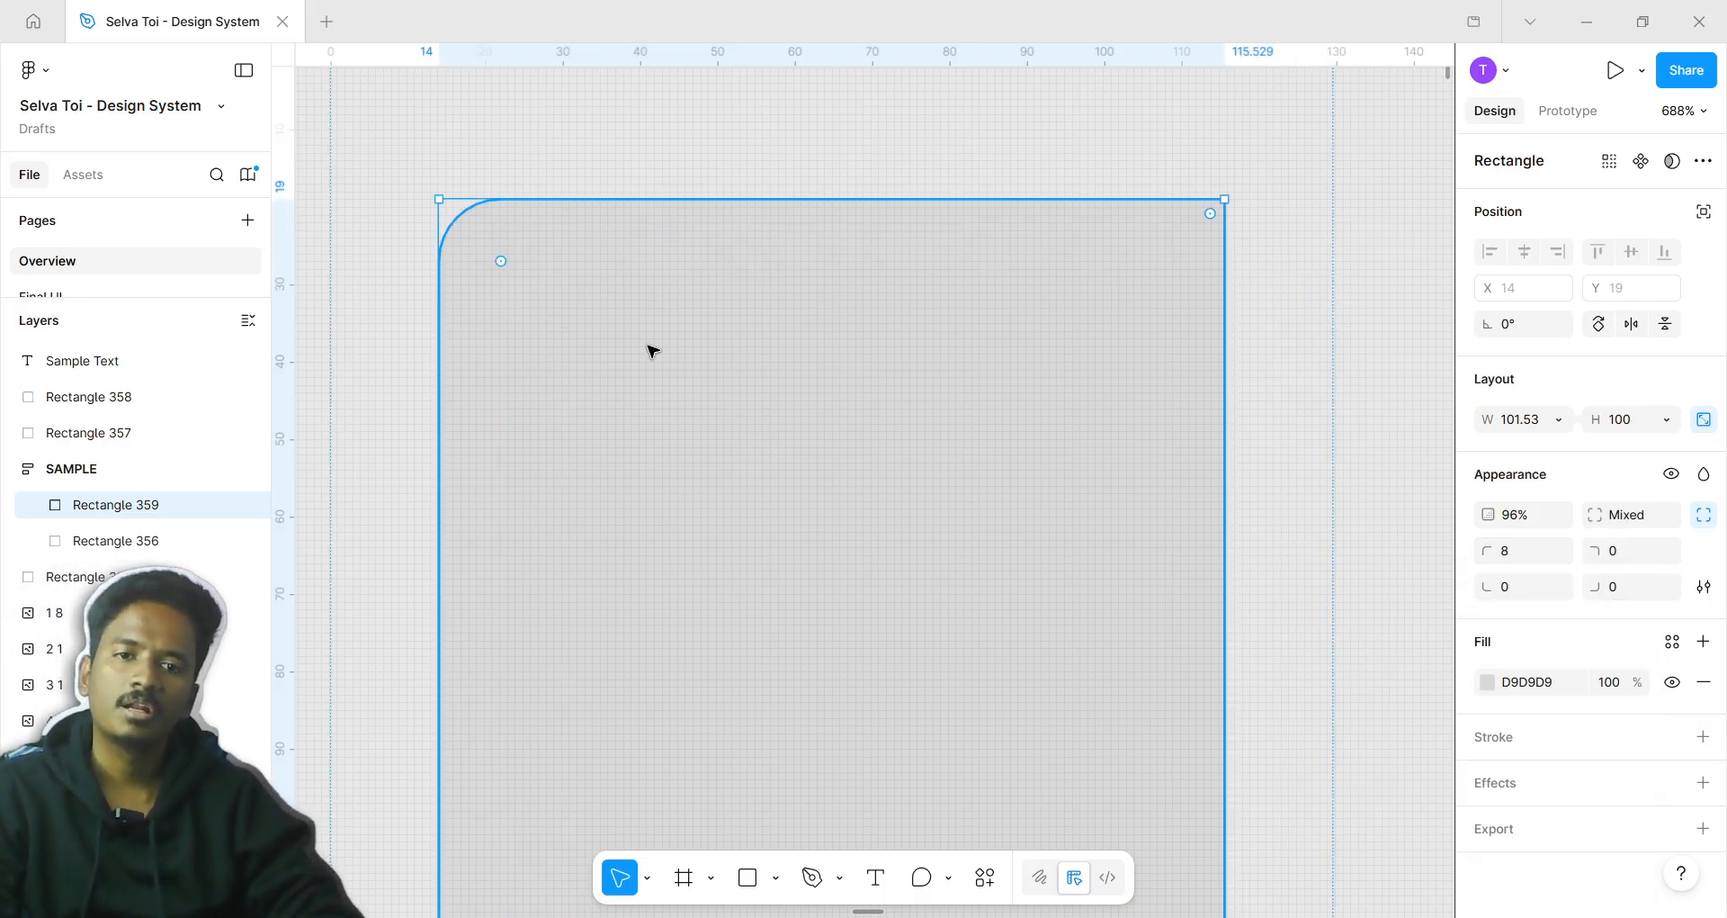
Try different corner smoothing amounts on the upper square's rounded top-left corner, and leave the smoothing at 0%
left_click(1703, 592)
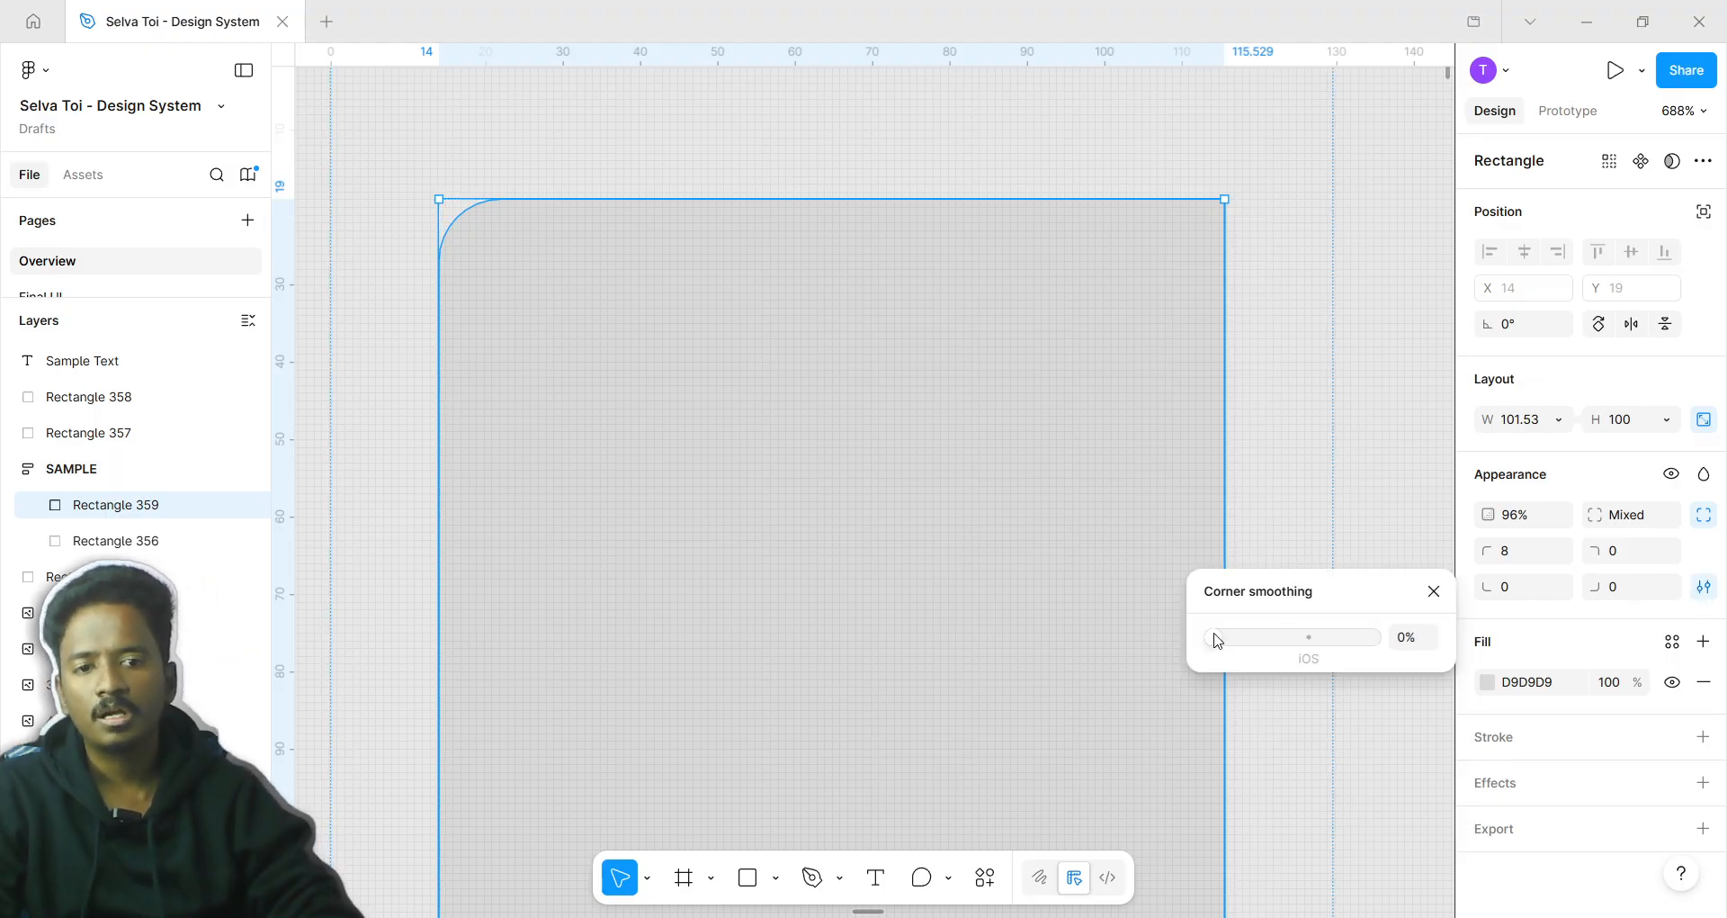
left_click_drag(1217, 639, 1540, 658)
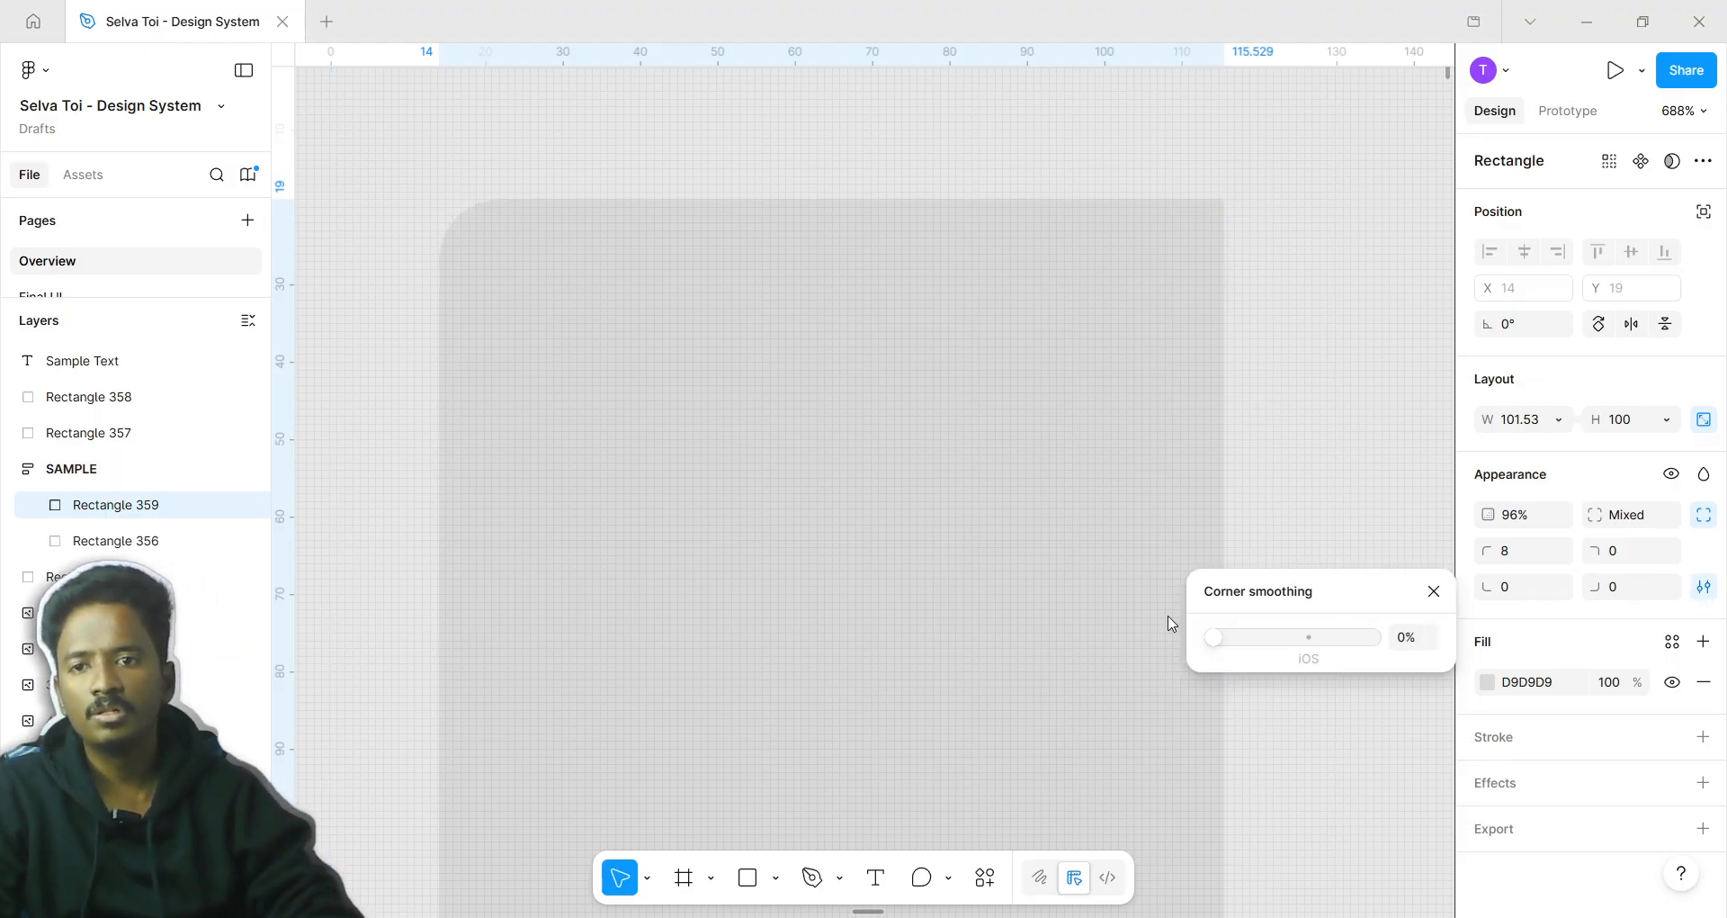
scroll(711, 350, "up", 3)
scroll(538, 396, "up", 2)
scroll(538, 396, "left", 3)
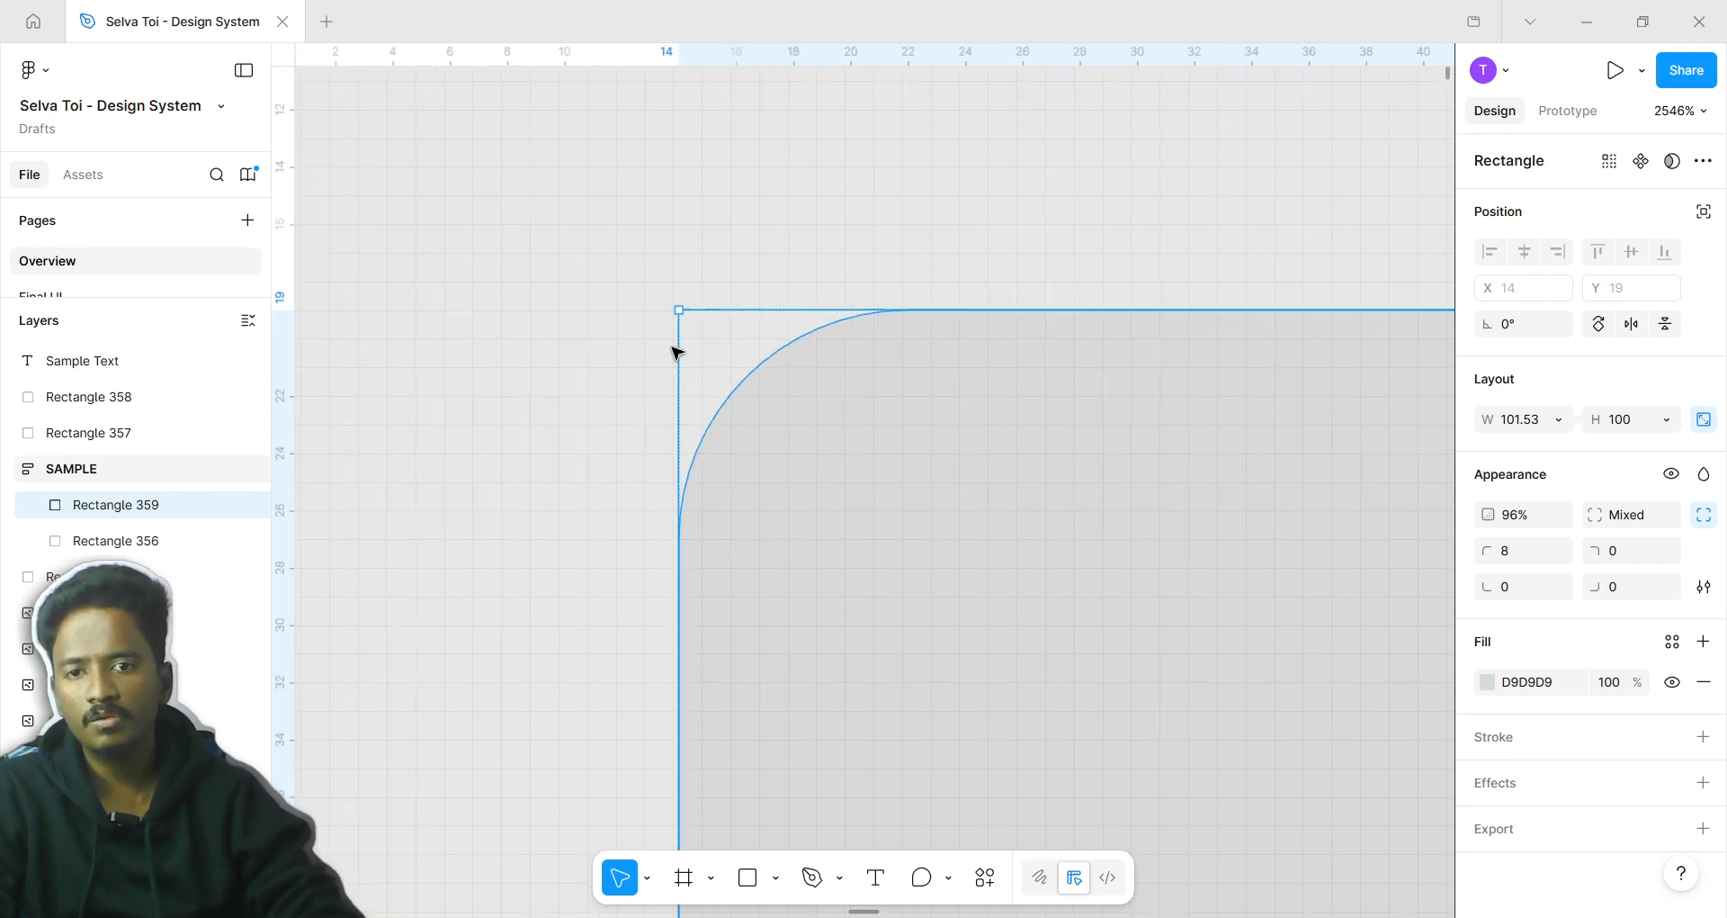
scroll(990, 359, "up", 5)
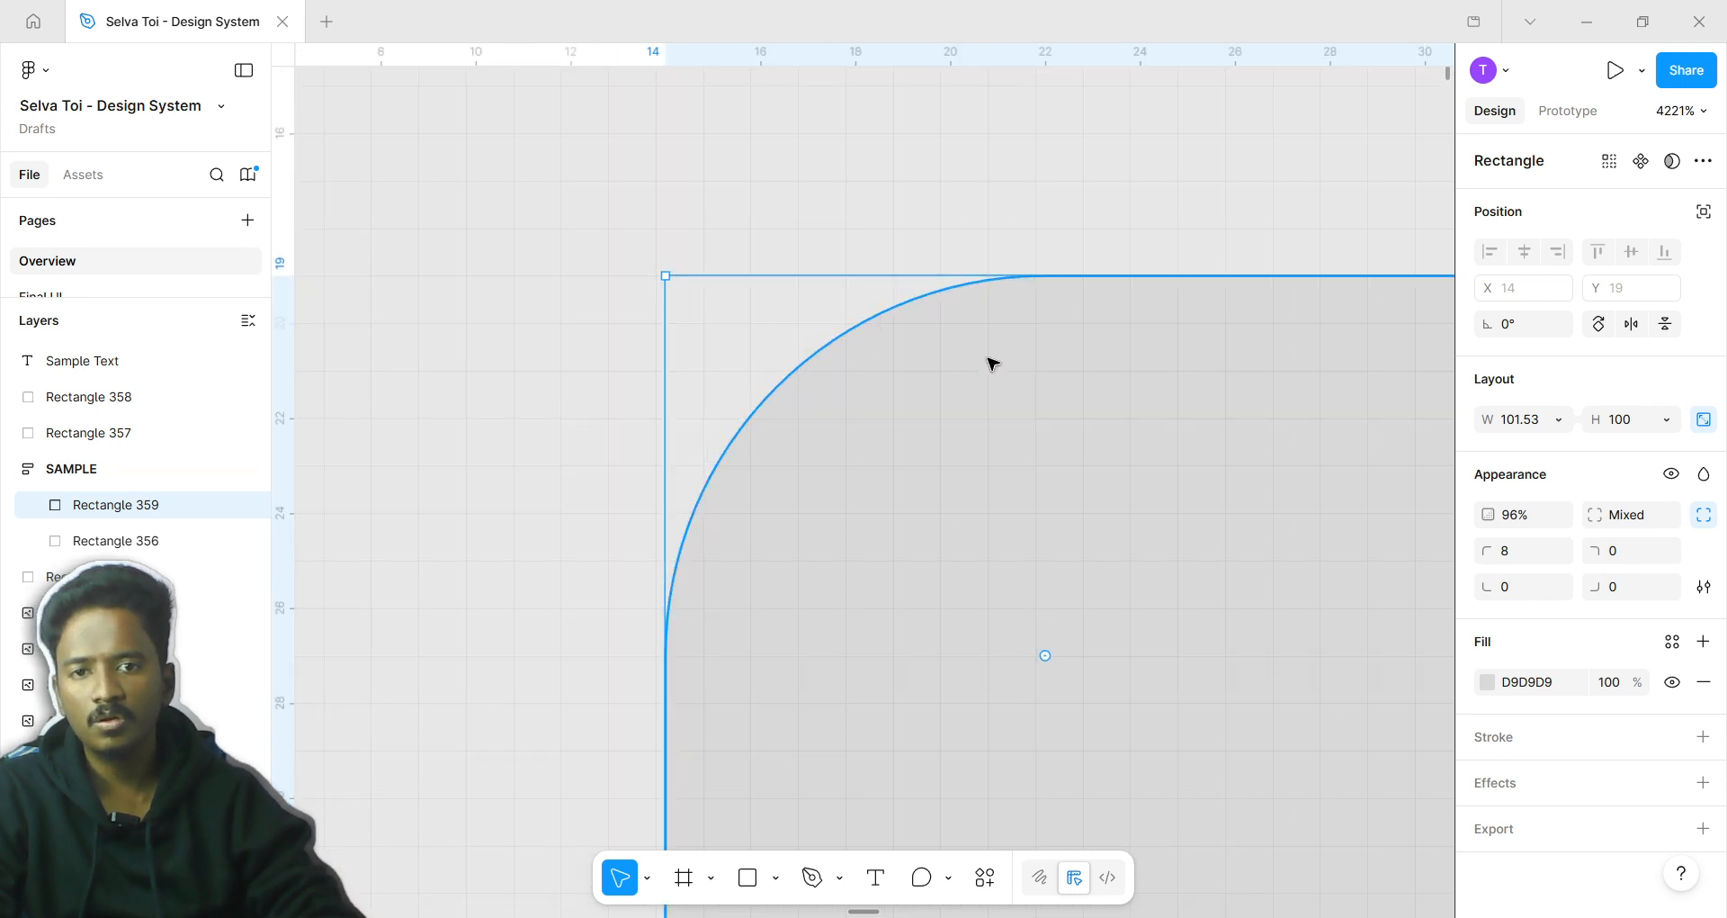
left_click(1705, 588)
left_click_drag(1235, 648, 1122, 619)
scroll(1122, 619, "down", 10)
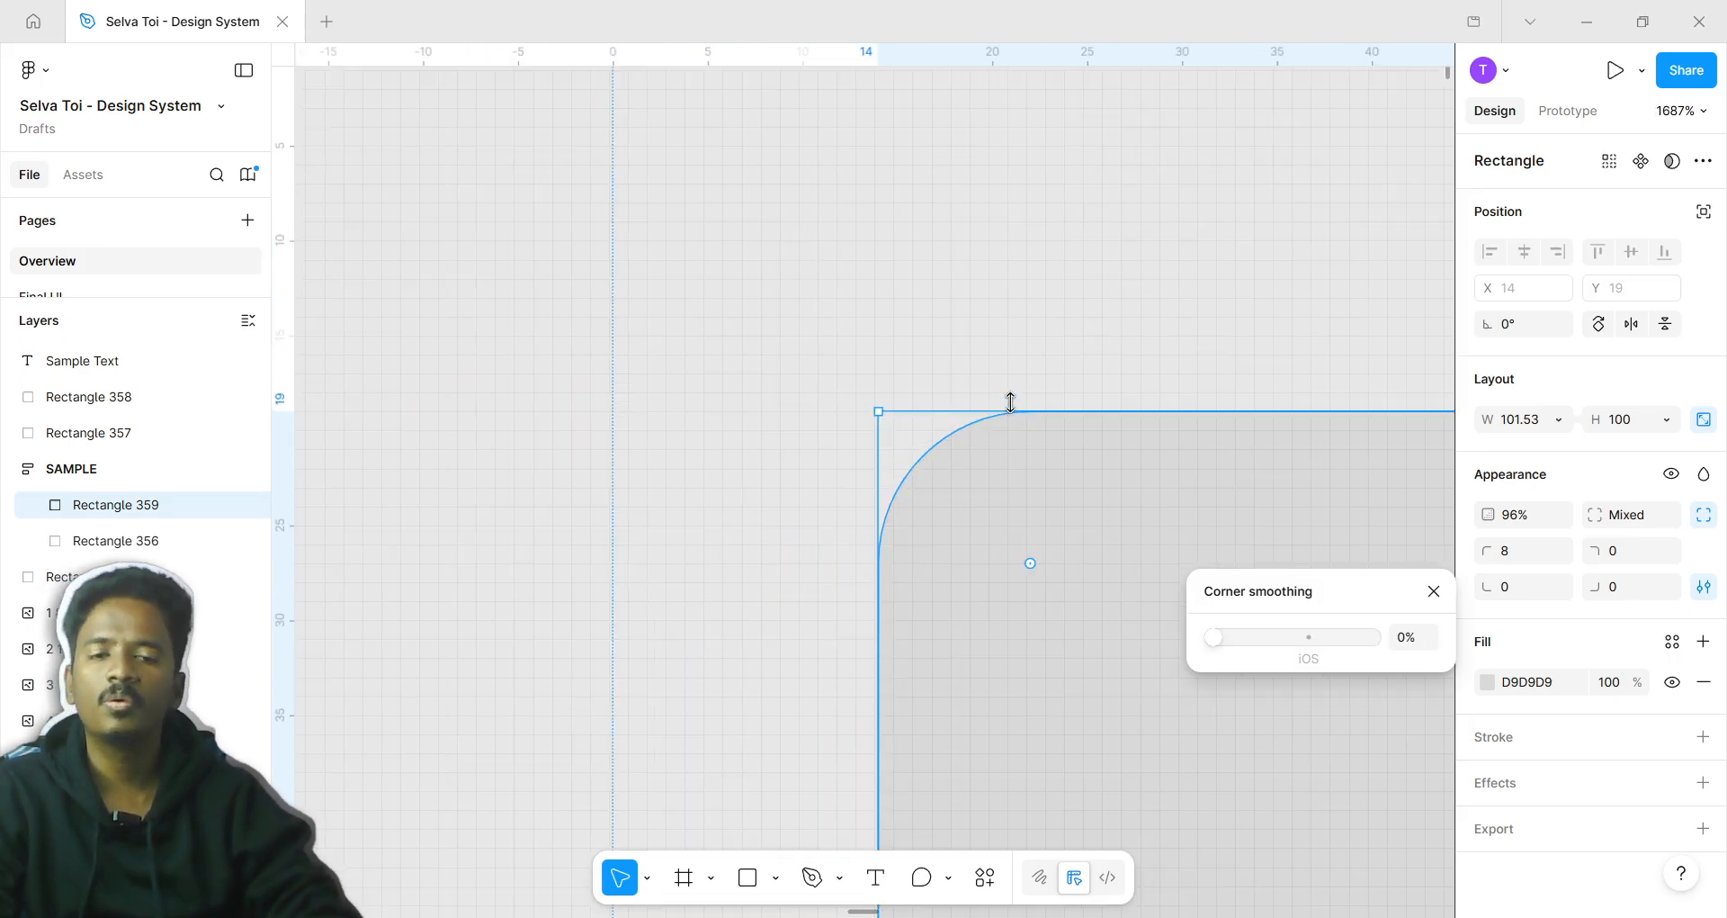
left_click_drag(1010, 401, 849, 349)
scroll(617, 336, "down", 5)
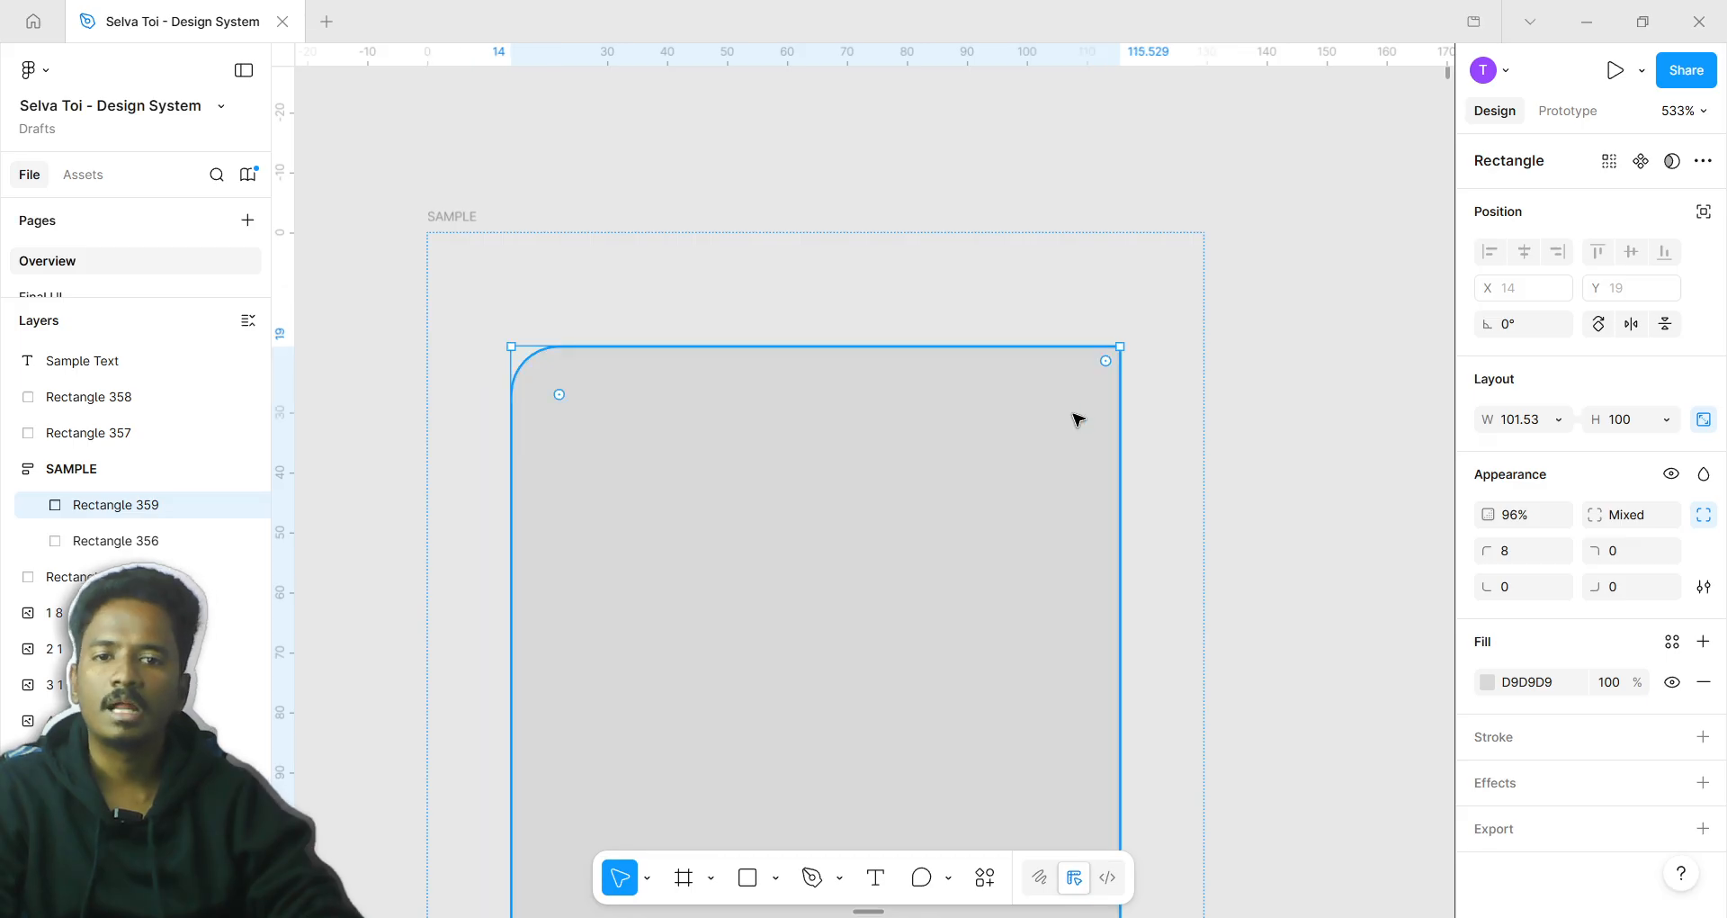
Round the upper square's top-right corner on the canvas to a radius of 4, and deselect the square
mouse_move(1110, 359)
left_mouse_down()
mouse_move(902, 578)
mouse_move(762, 644)
mouse_move(1087, 405)
mouse_move(1118, 361)
left_mouse_up()
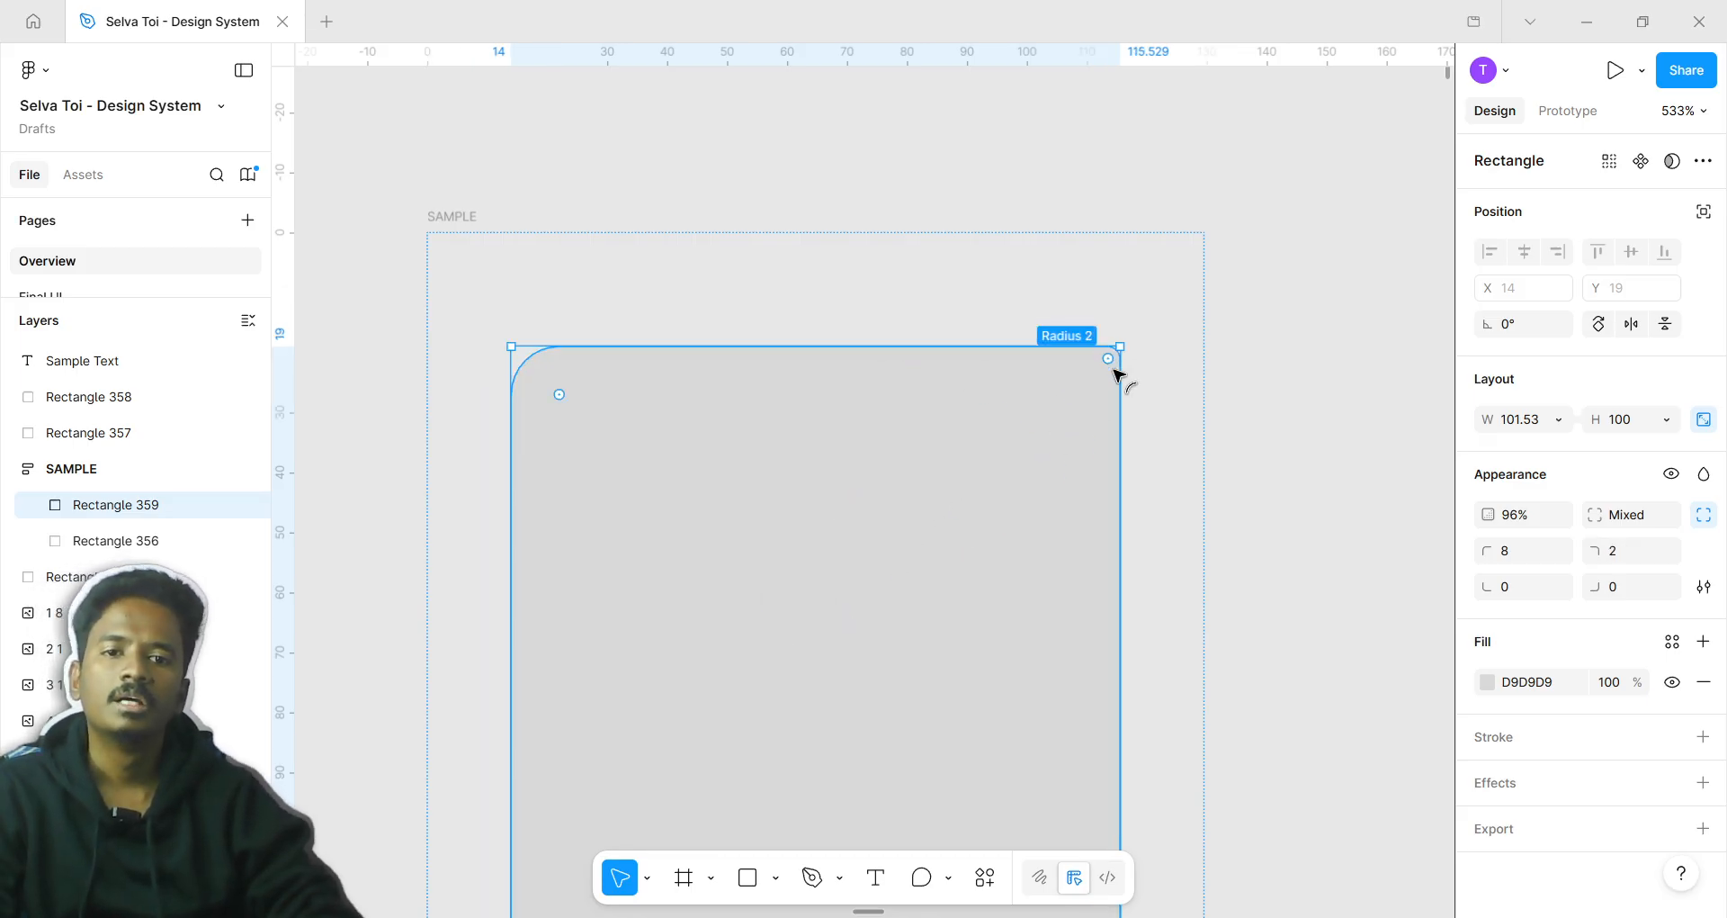
left_click(1291, 431)
scroll(1291, 432, "down", 5)
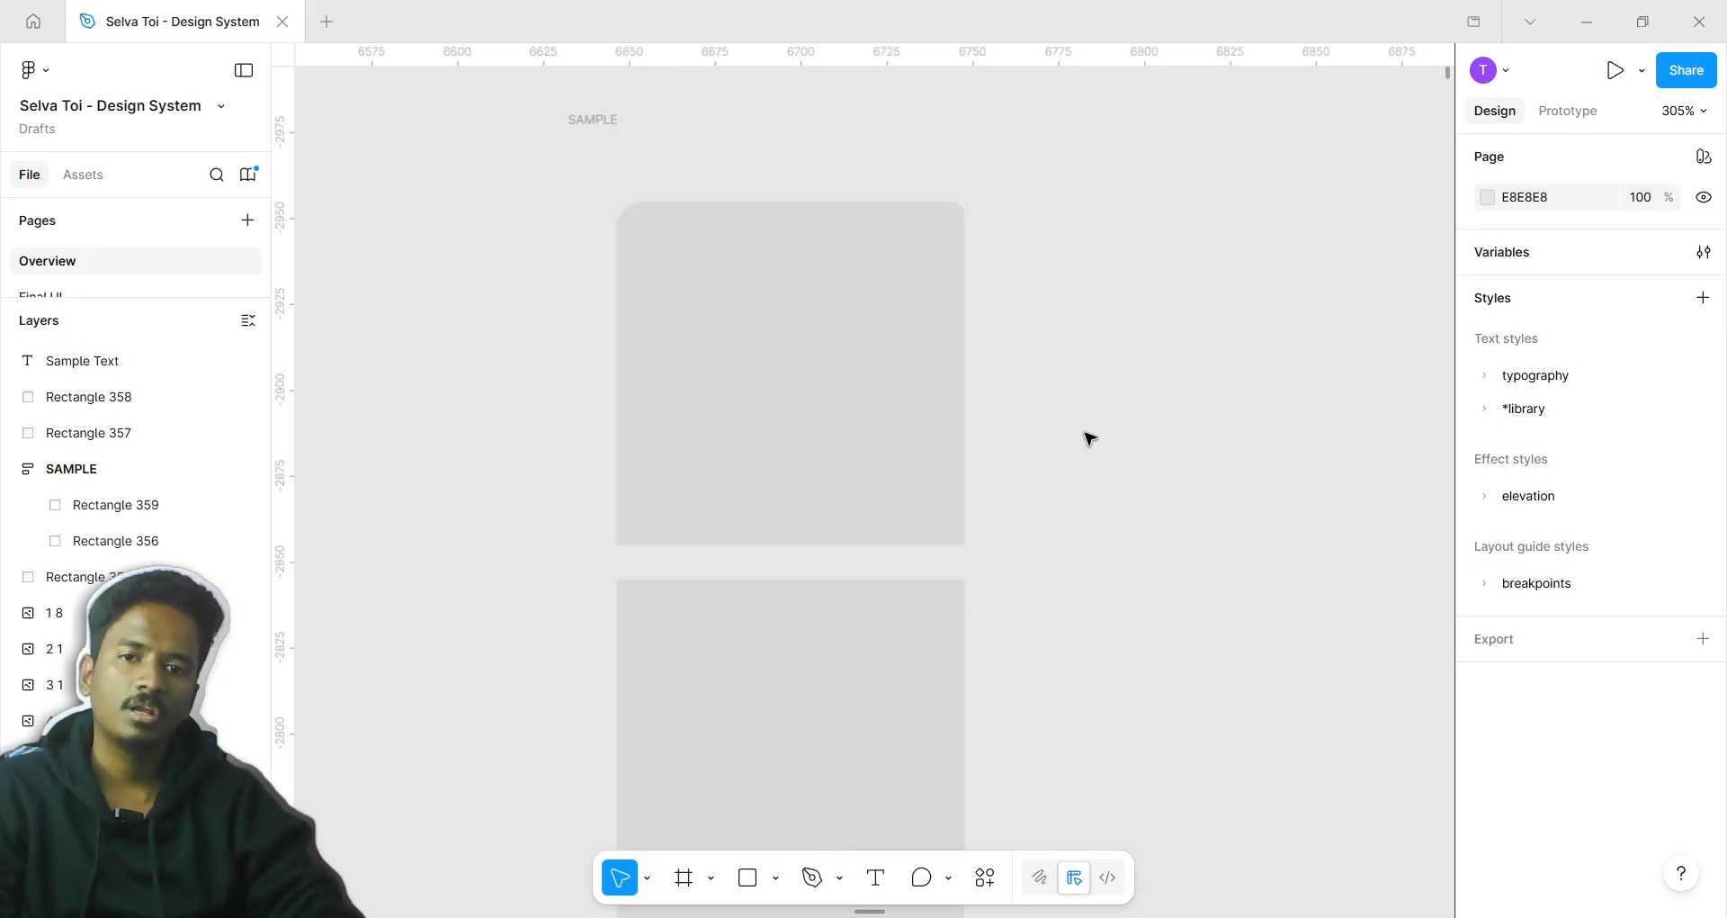
Examine the Fill Section notes on the fill row and the colour picker's parts, and return to the SAMPLE frame
scroll(1091, 438, "down", 3)
scroll(1090, 447, "down", 8)
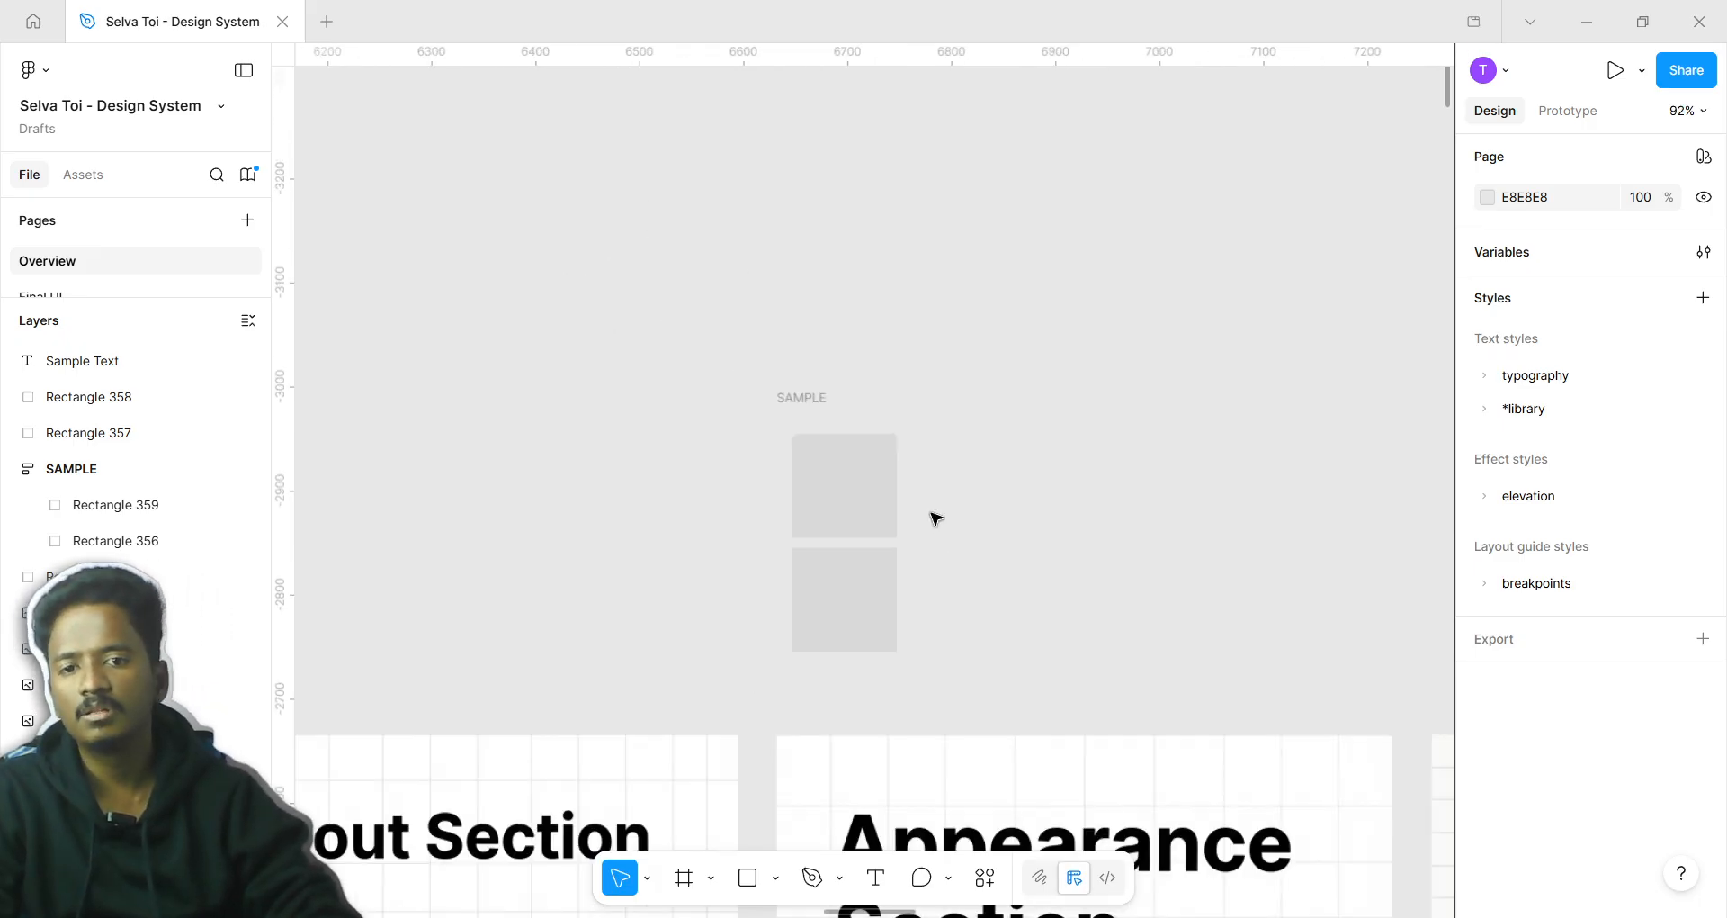
scroll(990, 648, "down", 3)
scroll(989, 648, "right", 2)
scroll(1029, 764, "down", 8)
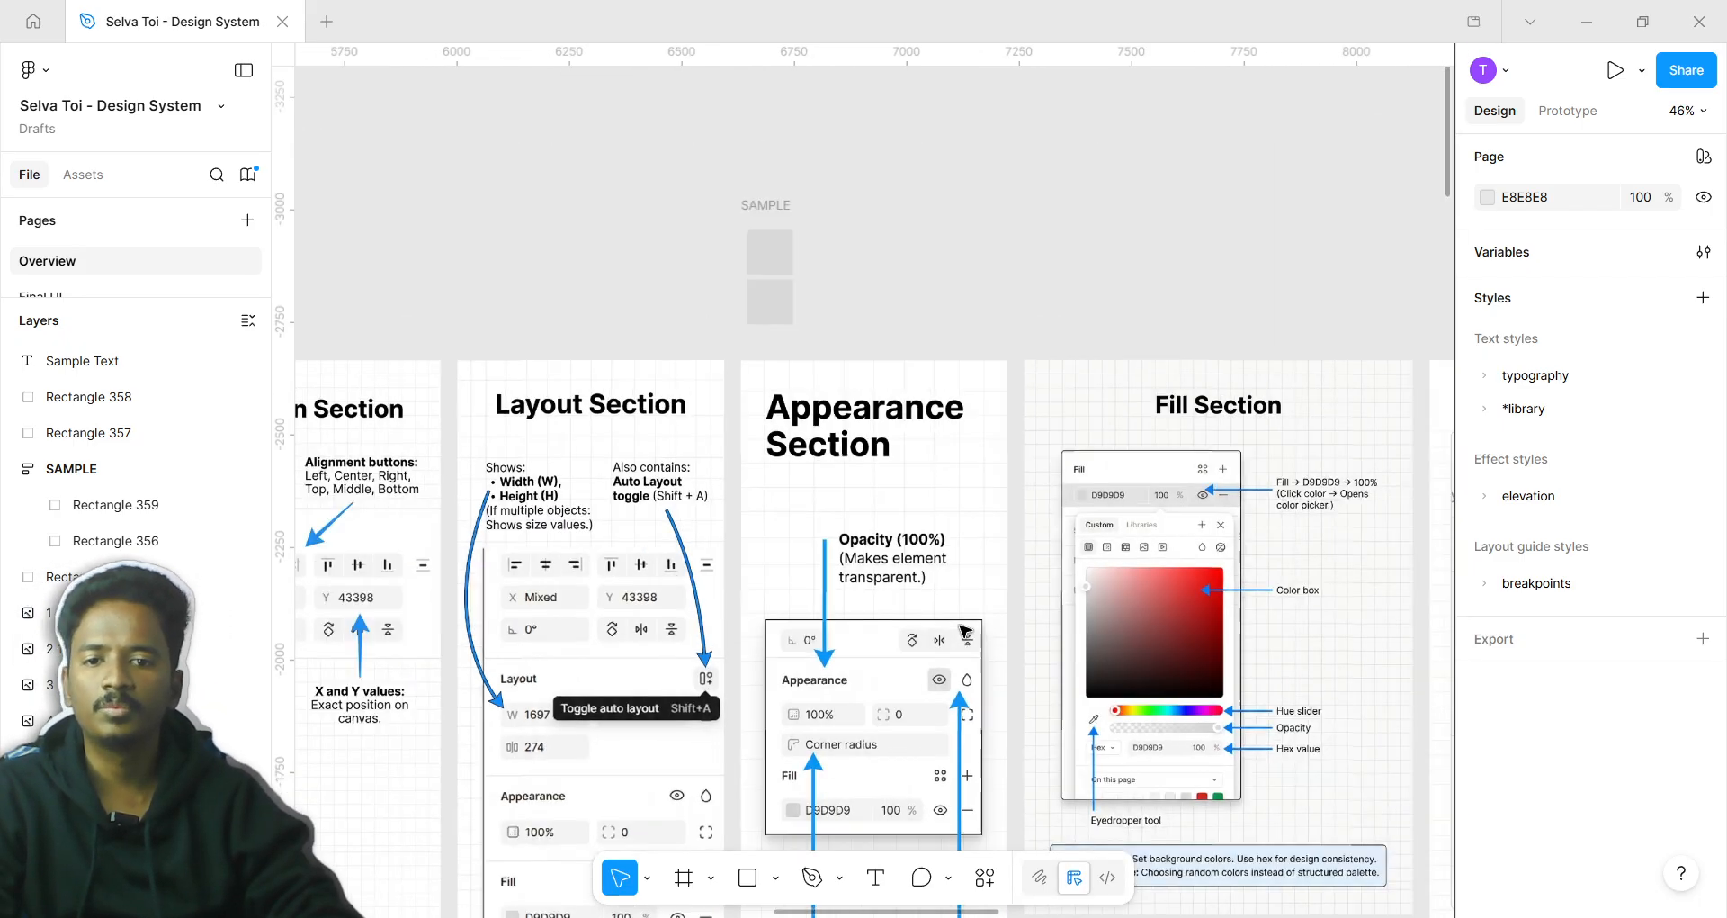
scroll(851, 328, "up", 10)
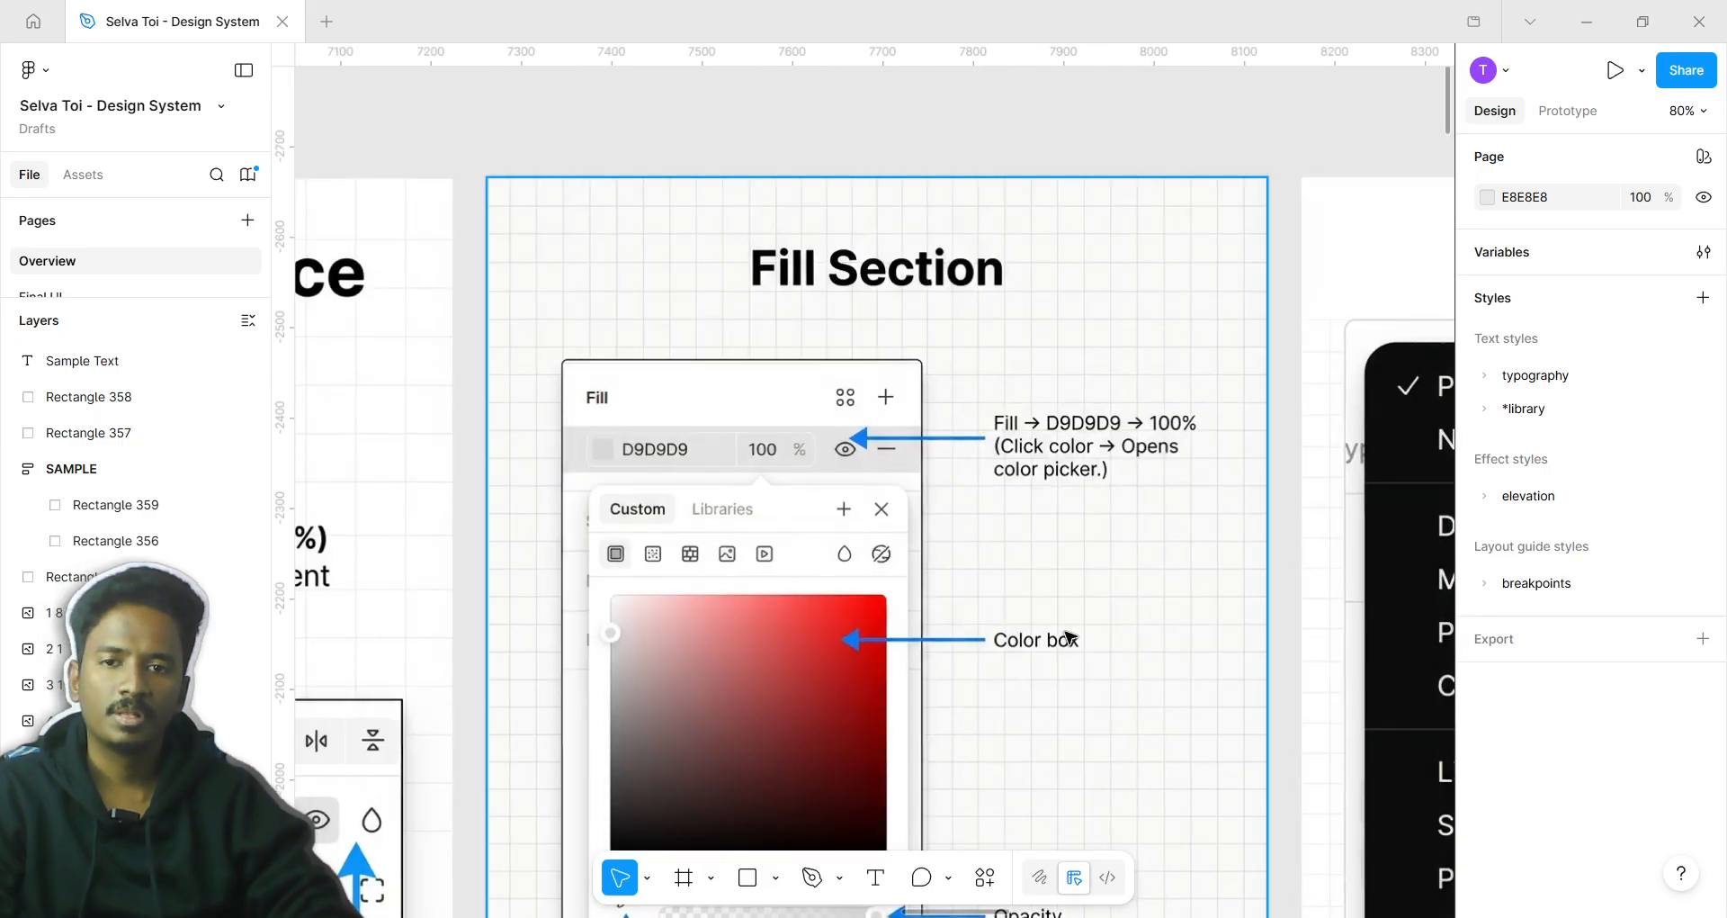
scroll(1042, 543, "down", 6)
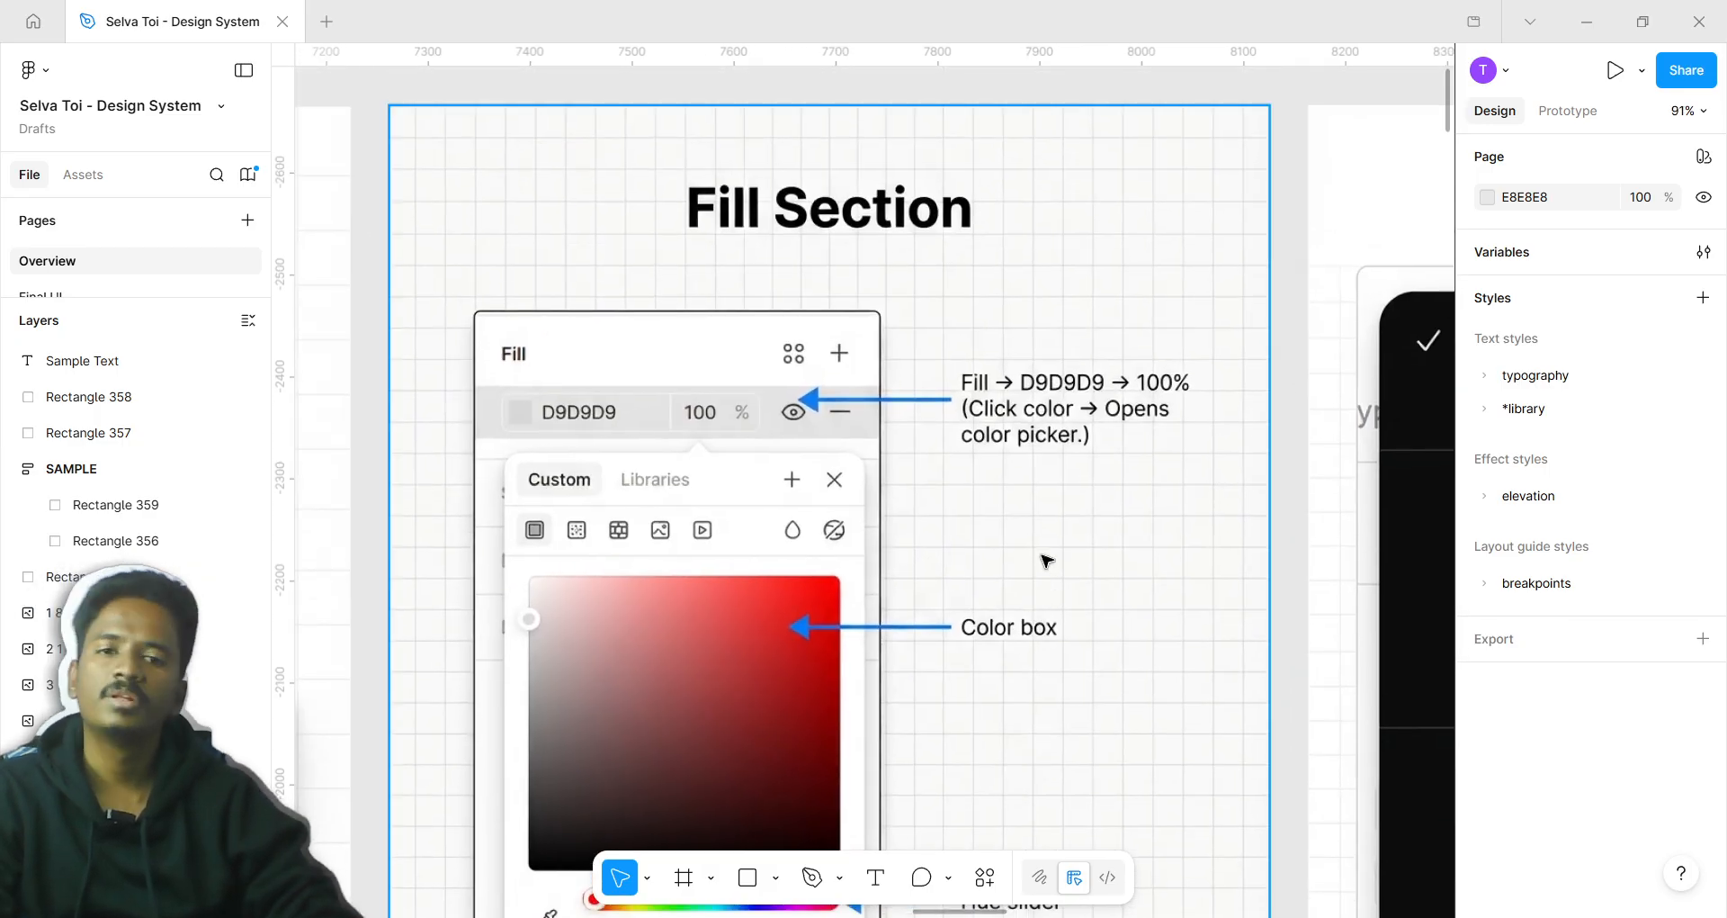
scroll(698, 308, "down", 4)
scroll(640, 270, "up", 12)
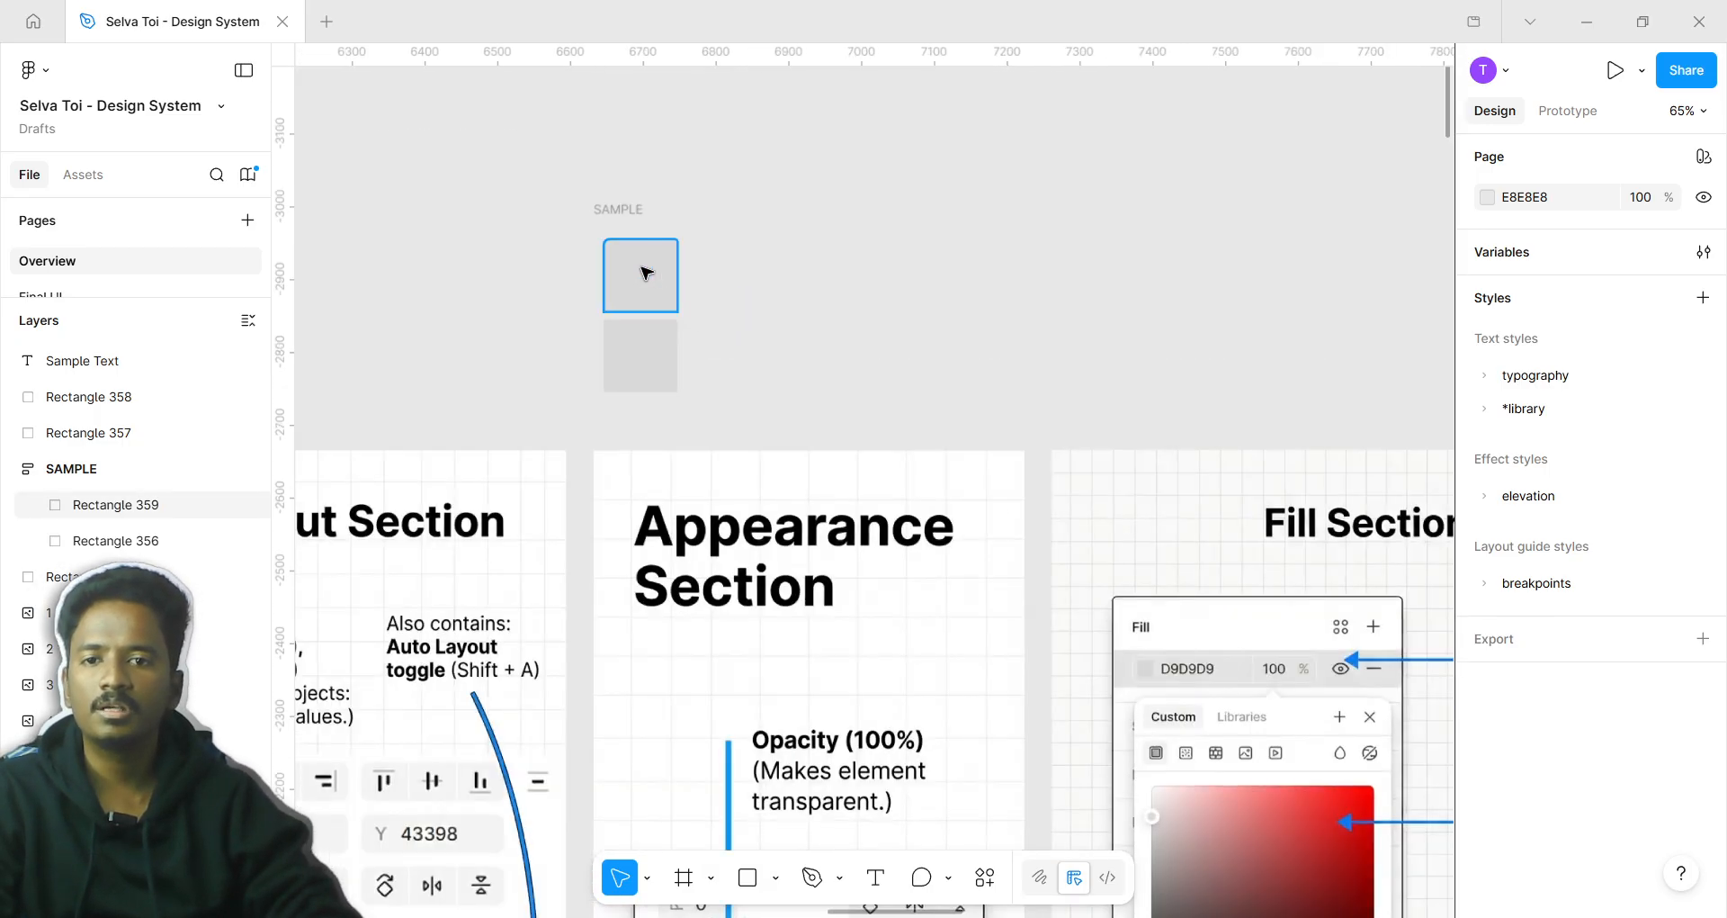
Open the fill colour picker for the upper square, browse the library colours, and return to the custom colours
left_click(646, 267)
scroll(646, 267, "up", 5)
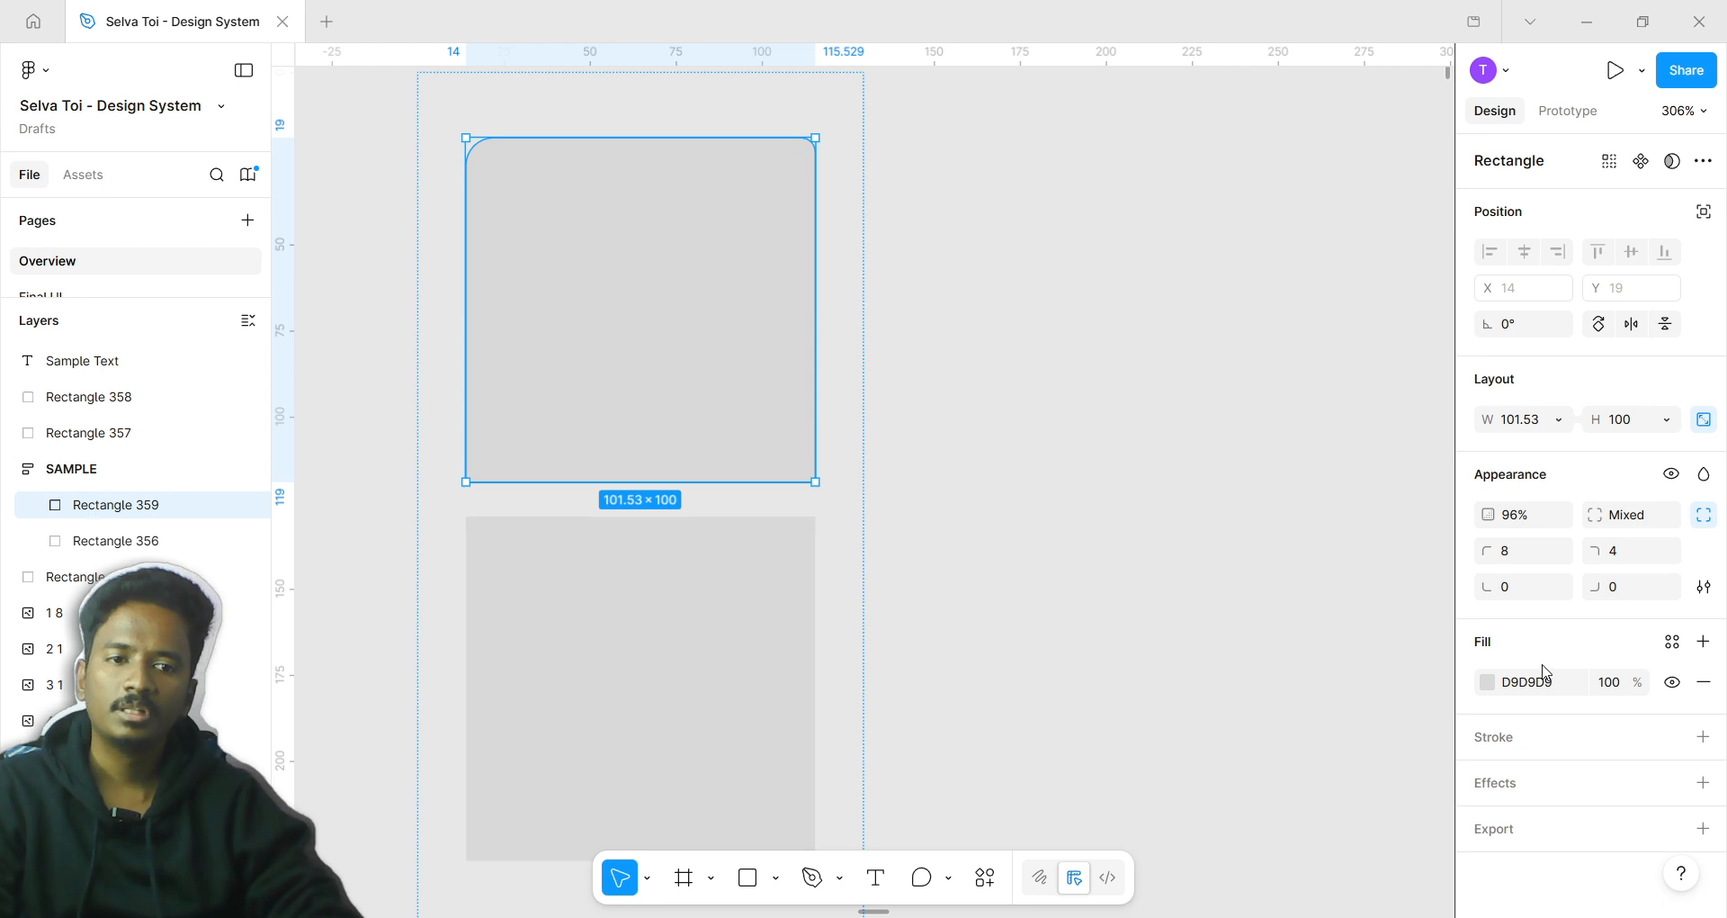
left_click(1488, 684)
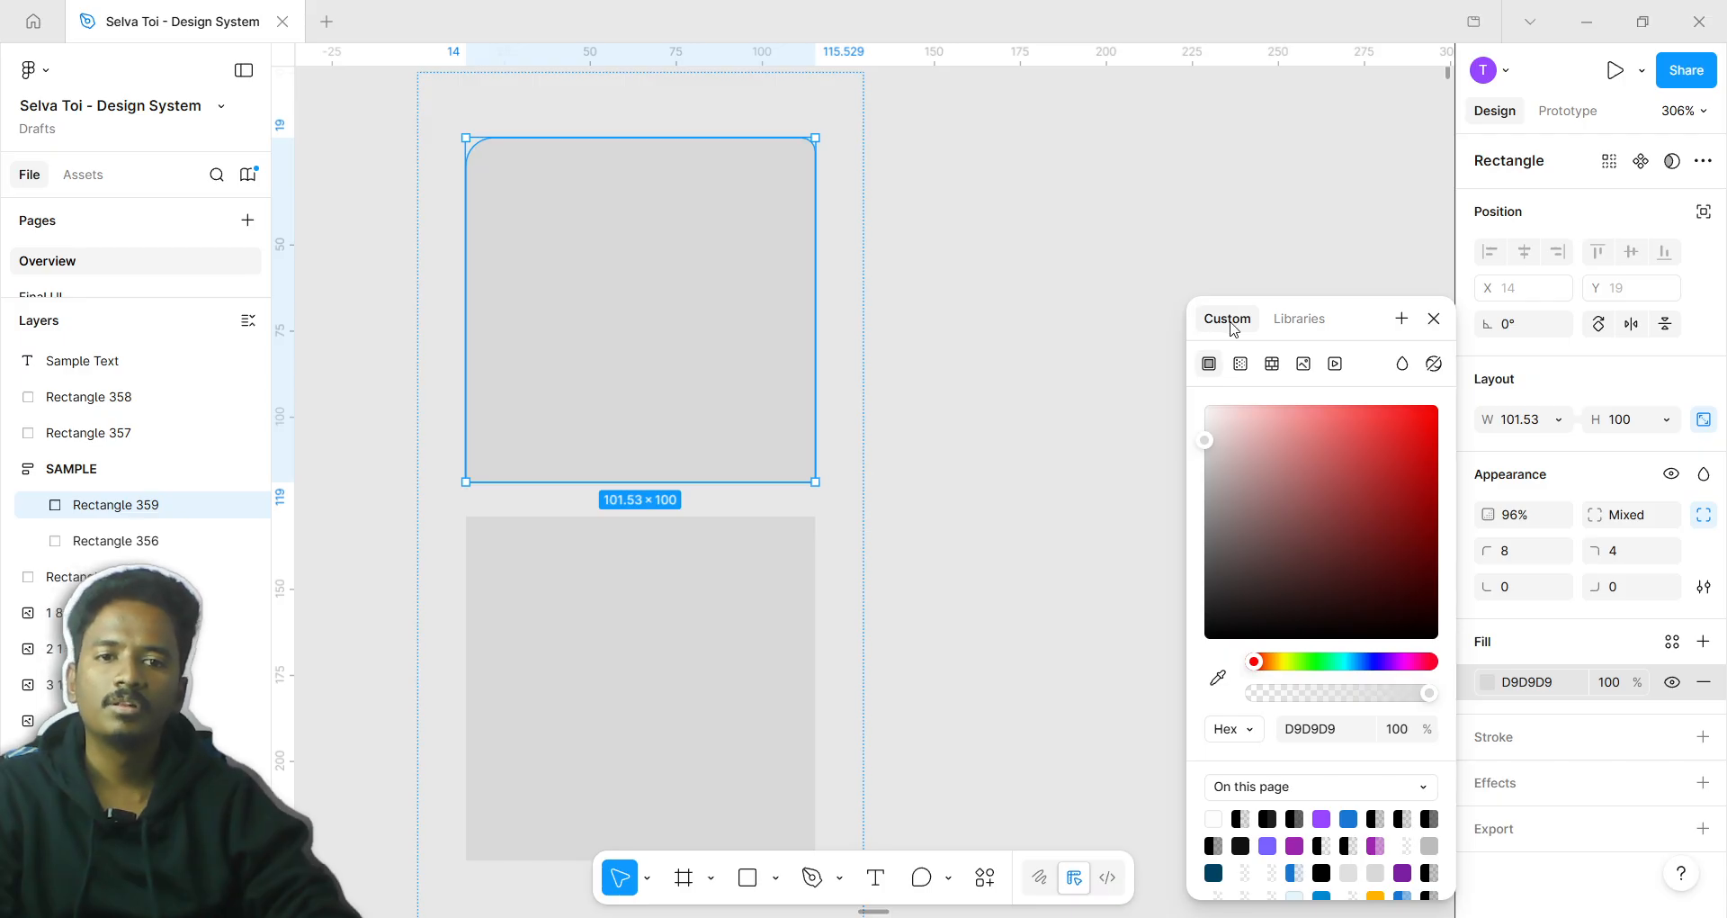
left_click(1297, 324)
scroll(1318, 643, "down", 5)
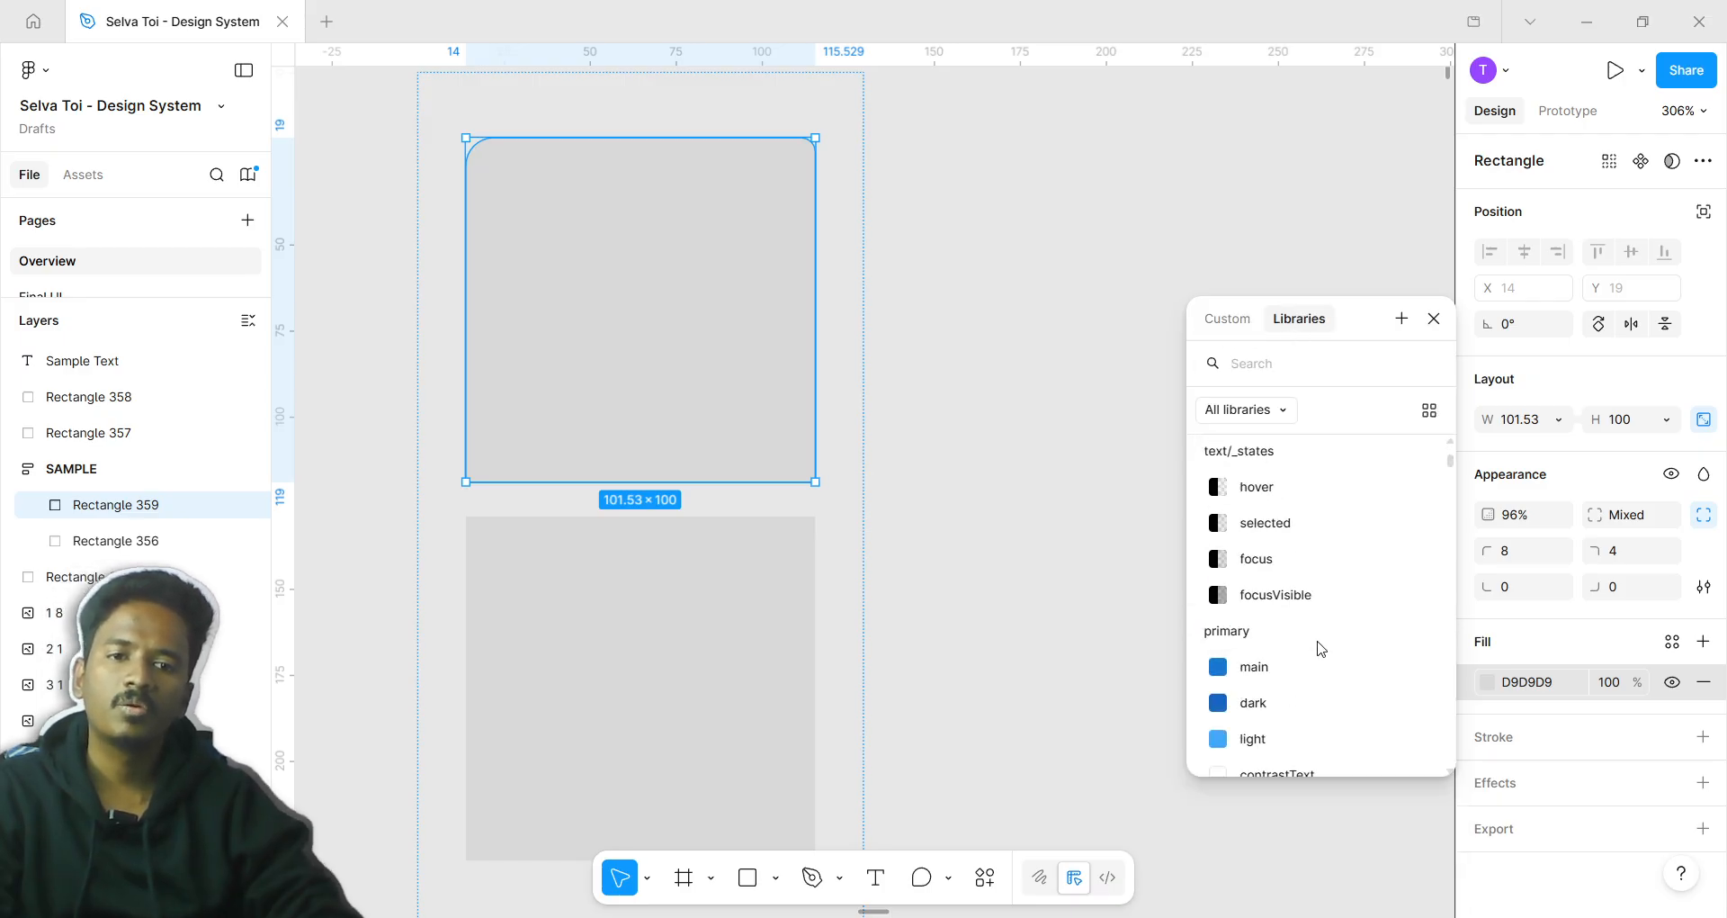
scroll(1320, 640, "down", 10)
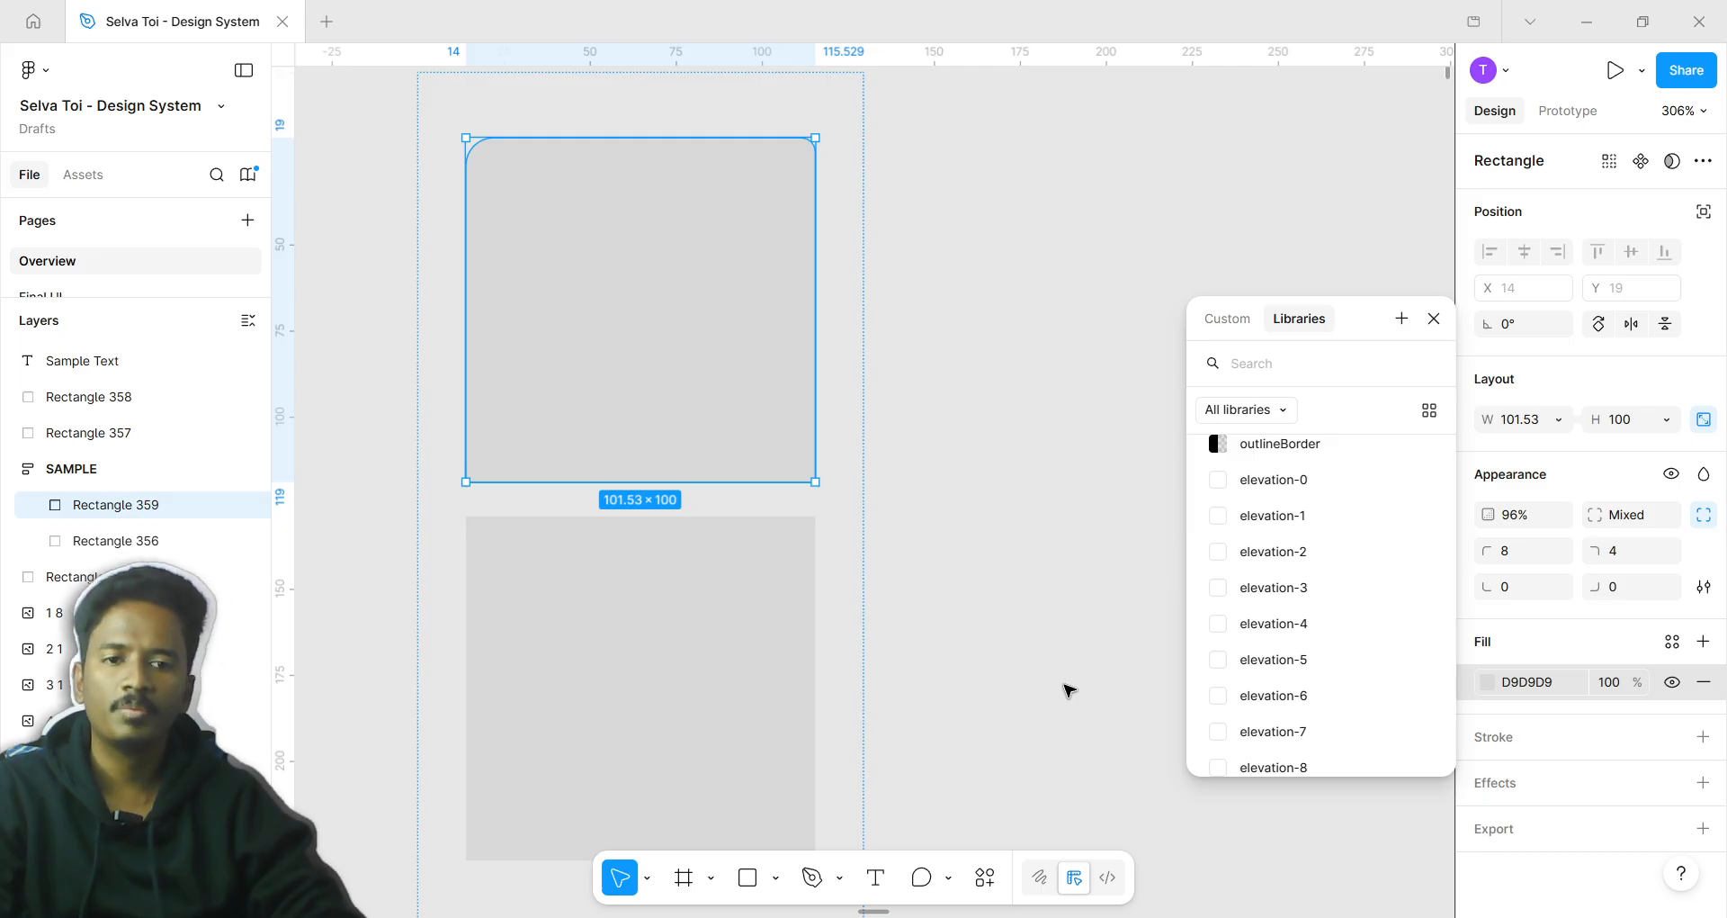
scroll(1245, 633, "down", 10)
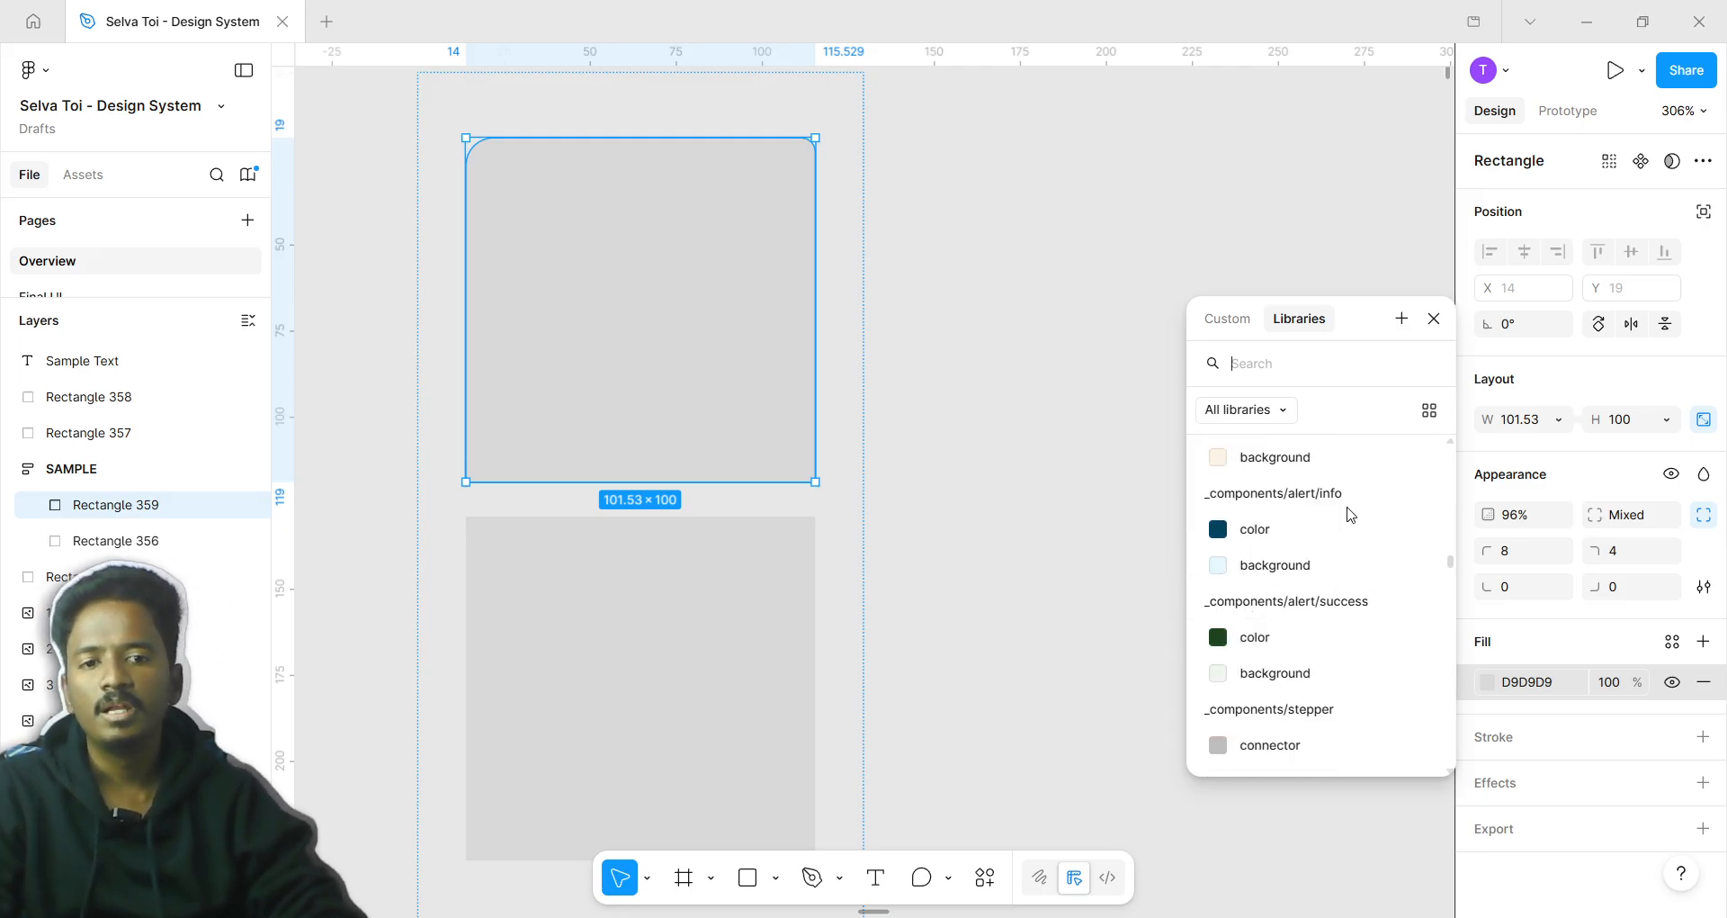
scroll(1341, 540, "down", 15)
left_click(1227, 320)
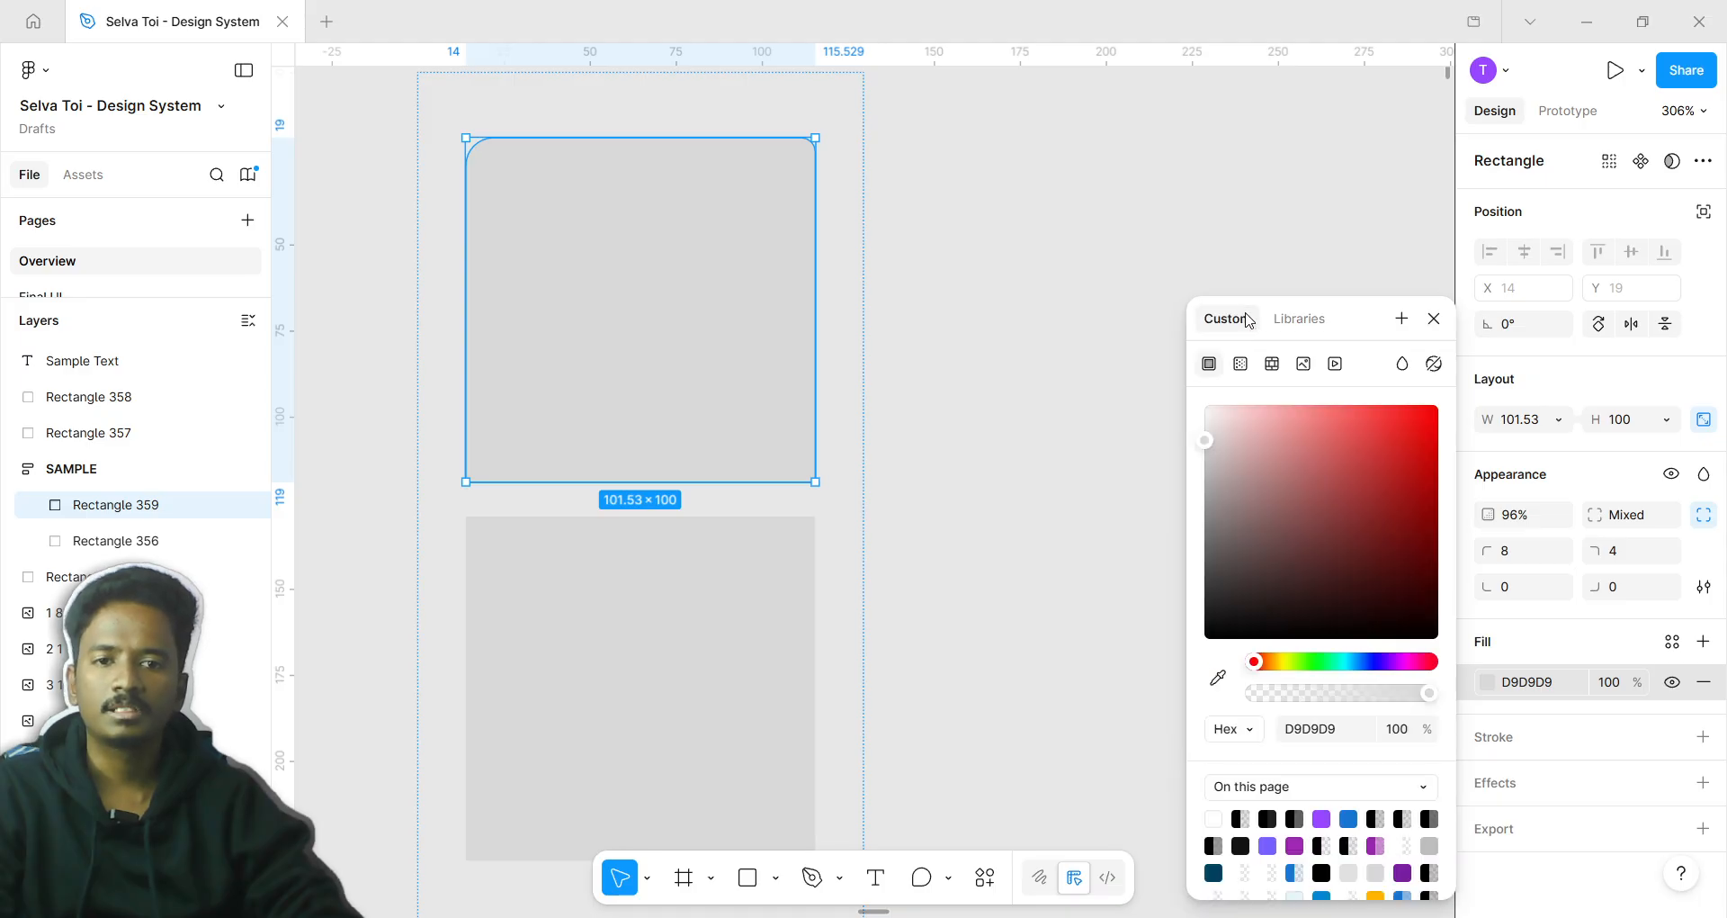
Try several green shades on the upper square, and set its solid fill to 009625
left_click_drag(1258, 666, 1319, 665)
left_click_drag(1348, 544, 1489, 419)
left_click_drag(1489, 558, 1491, 561)
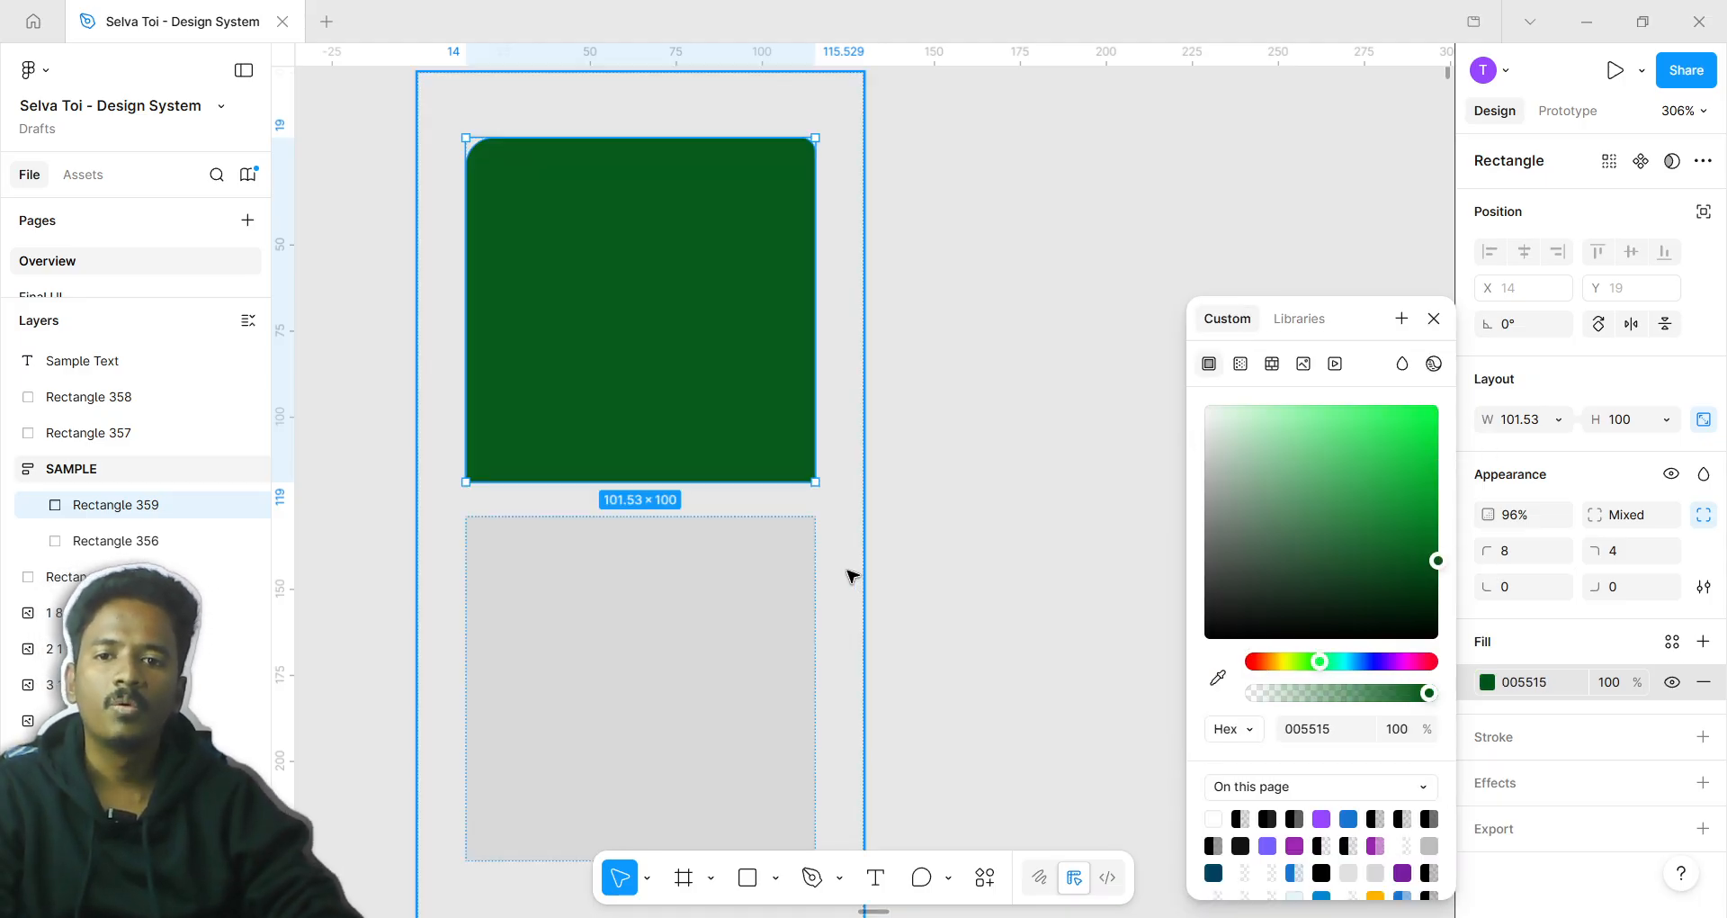
left_click_drag(1363, 609, 1444, 501)
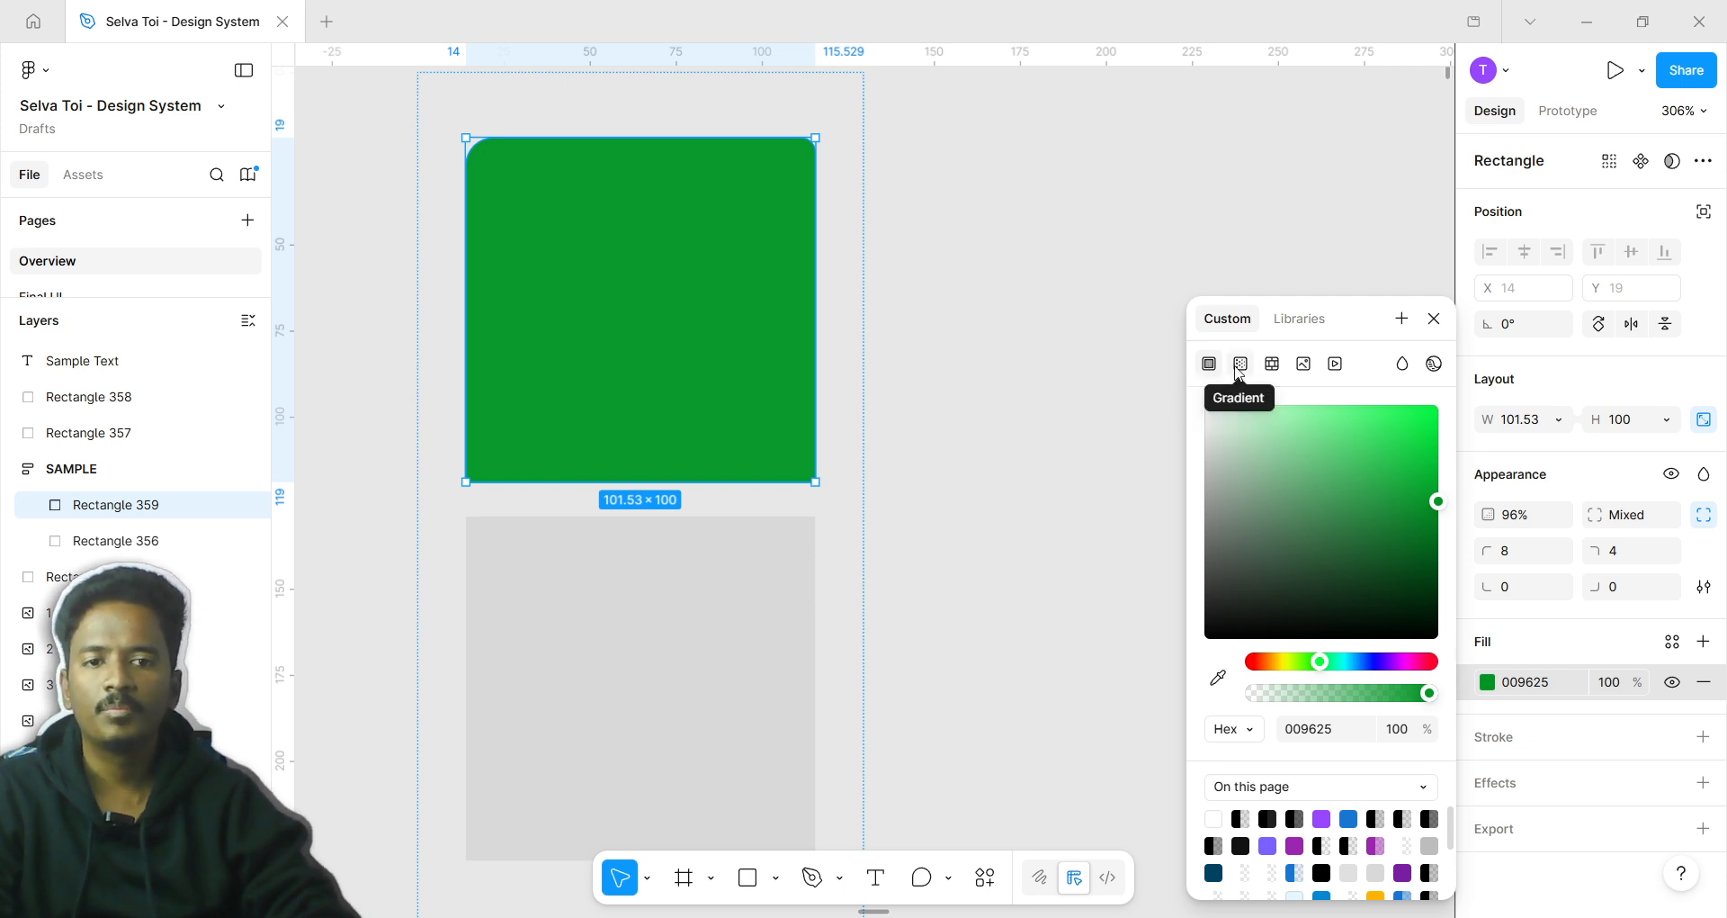
Try the video, image and pattern fill types on the upper square, and give it a linear gradient from 009625 to 00300C
left_click(1330, 370)
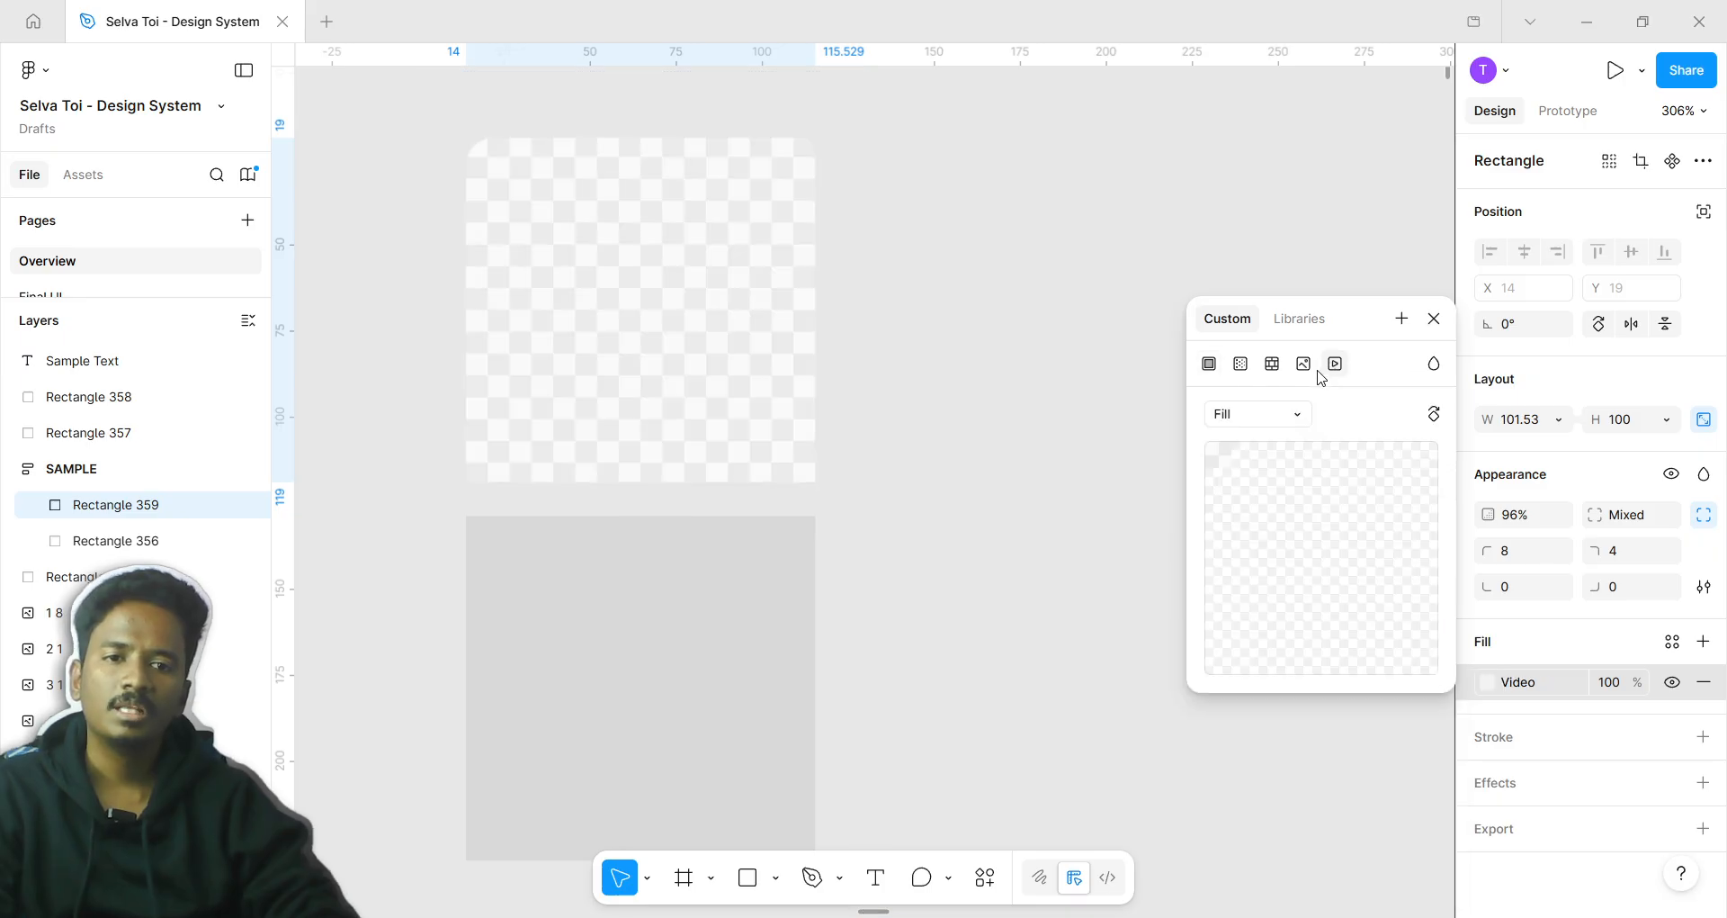
left_click(1306, 367)
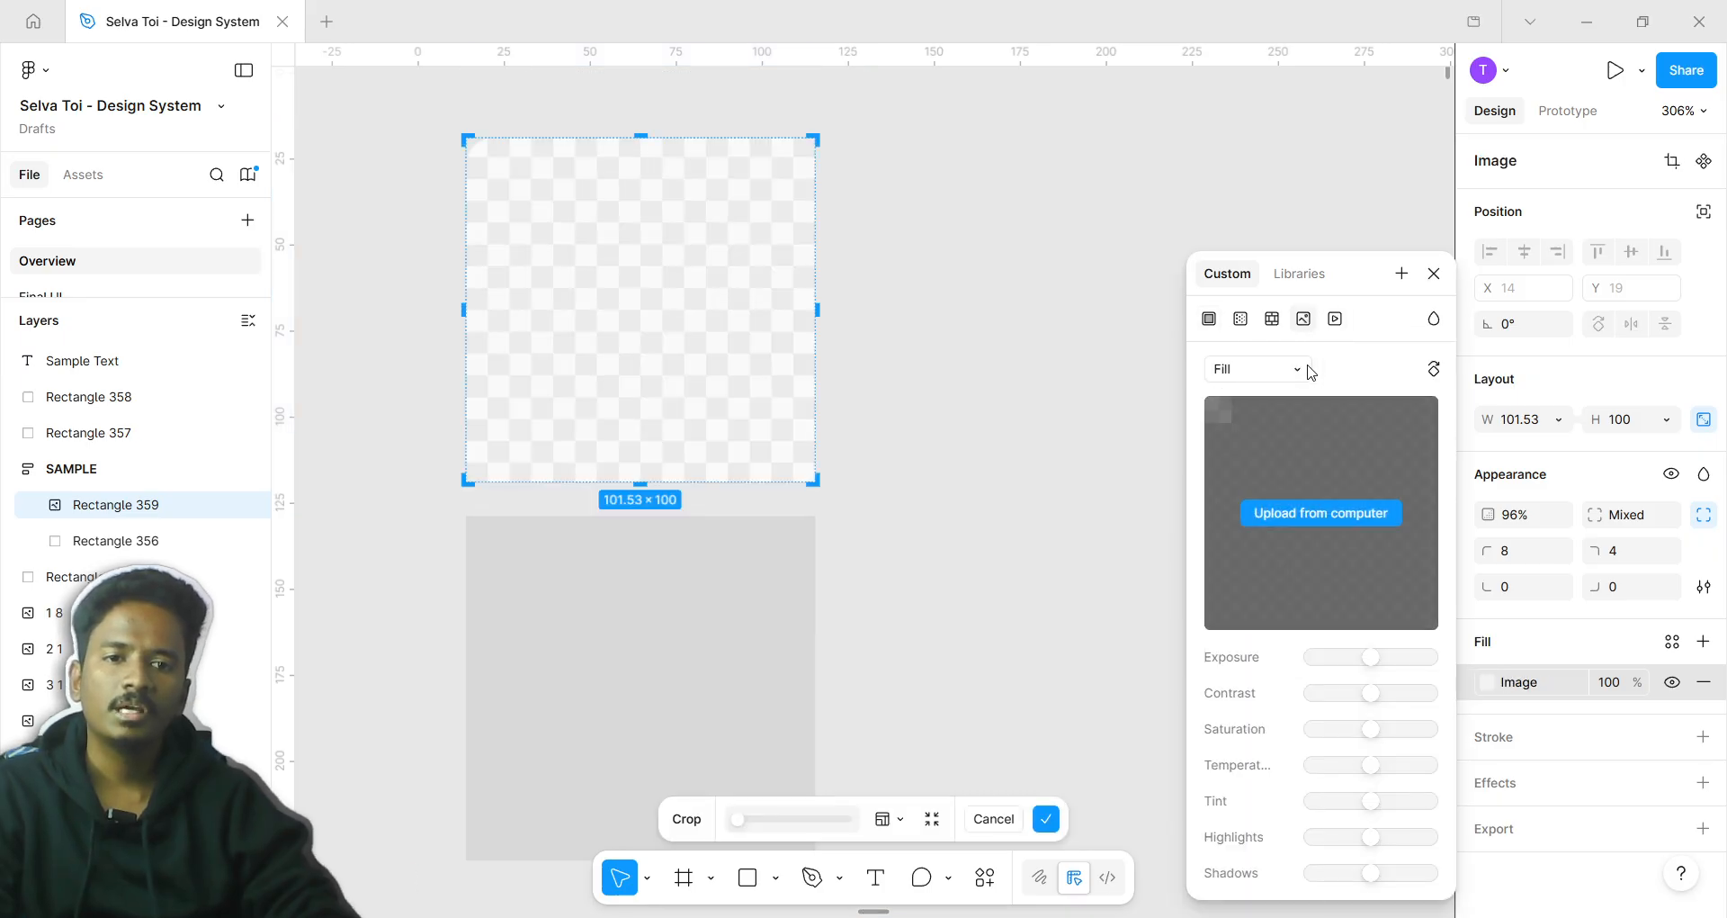
left_click(1335, 322)
left_click(1303, 321)
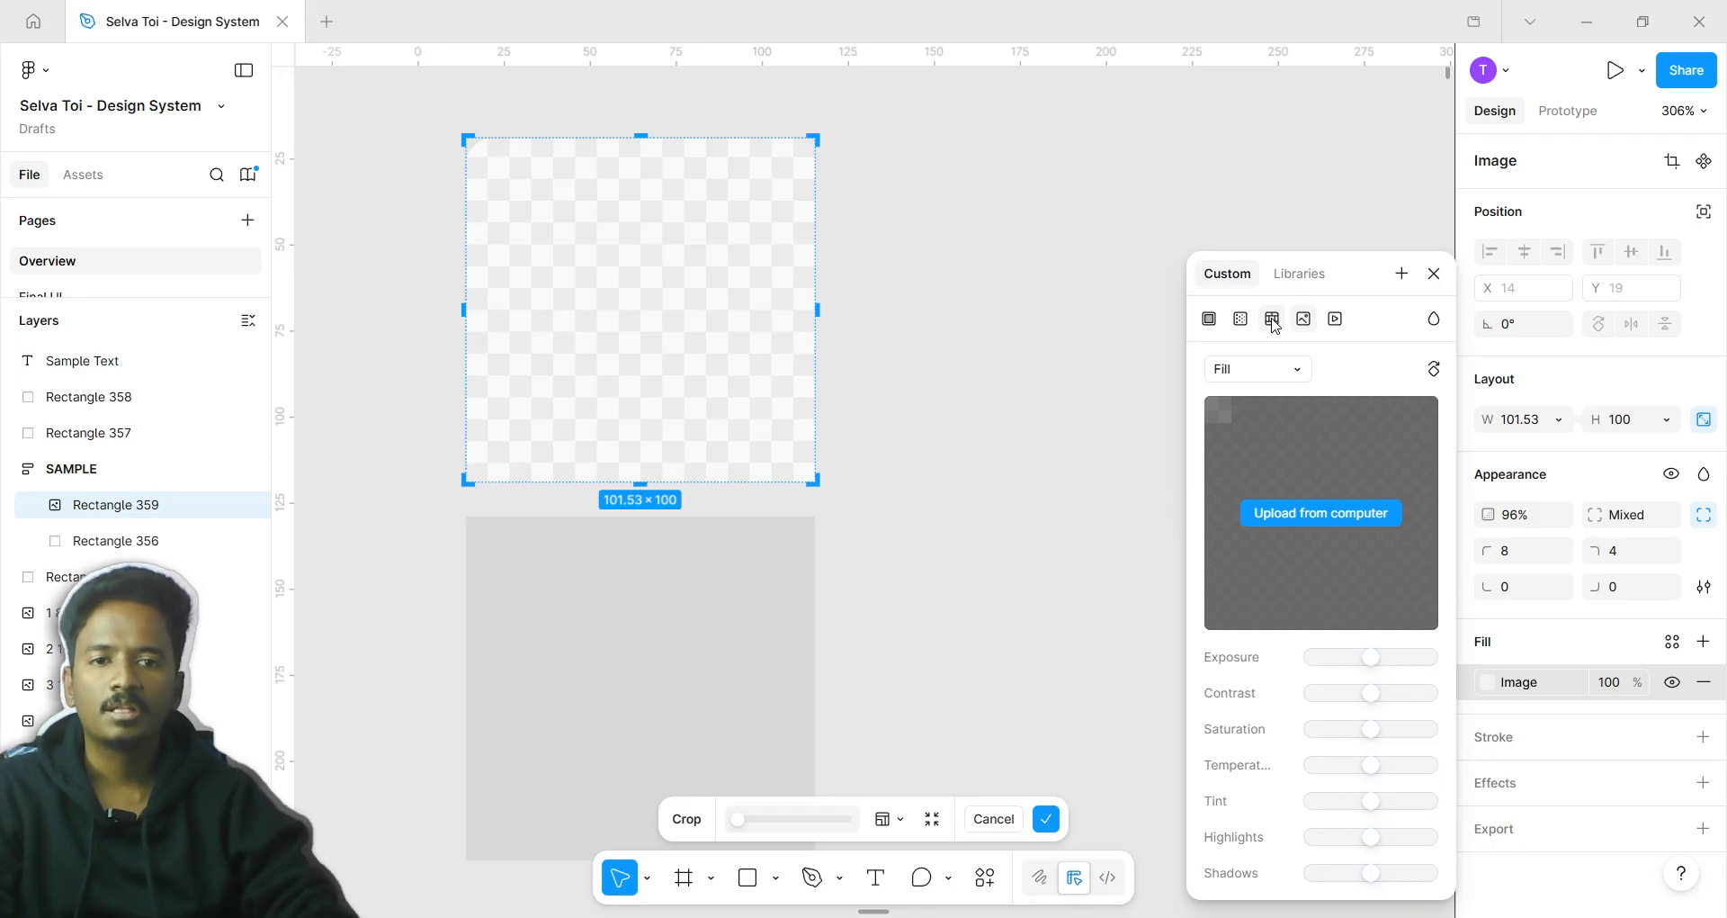
left_click(1273, 322)
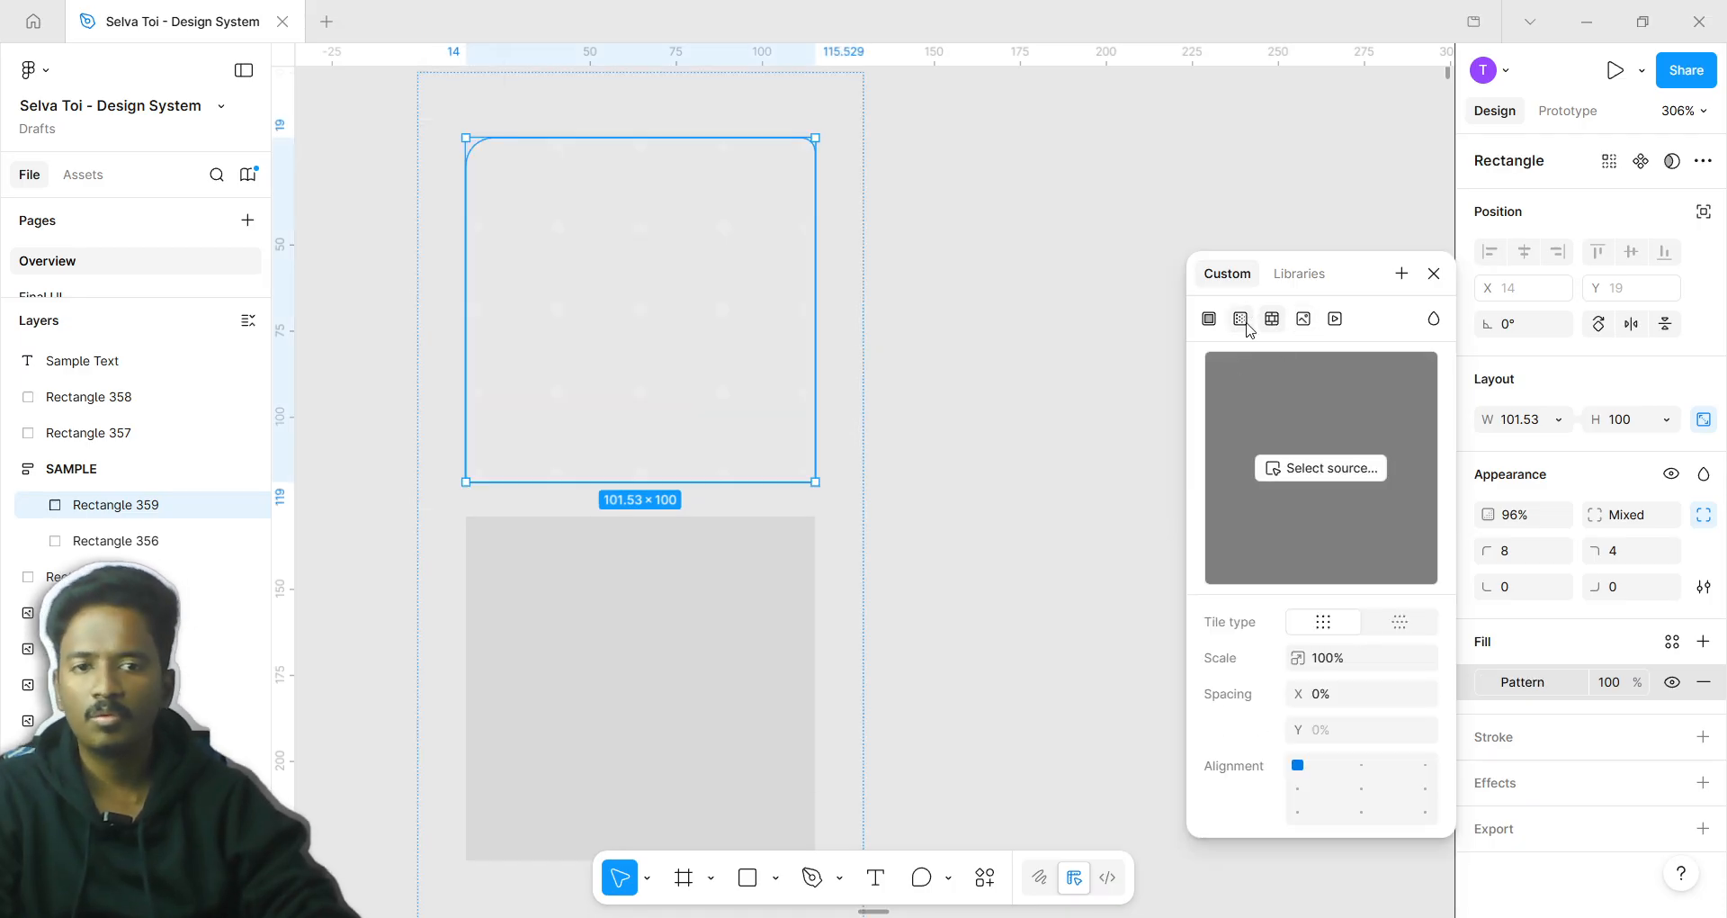
left_click(1216, 320)
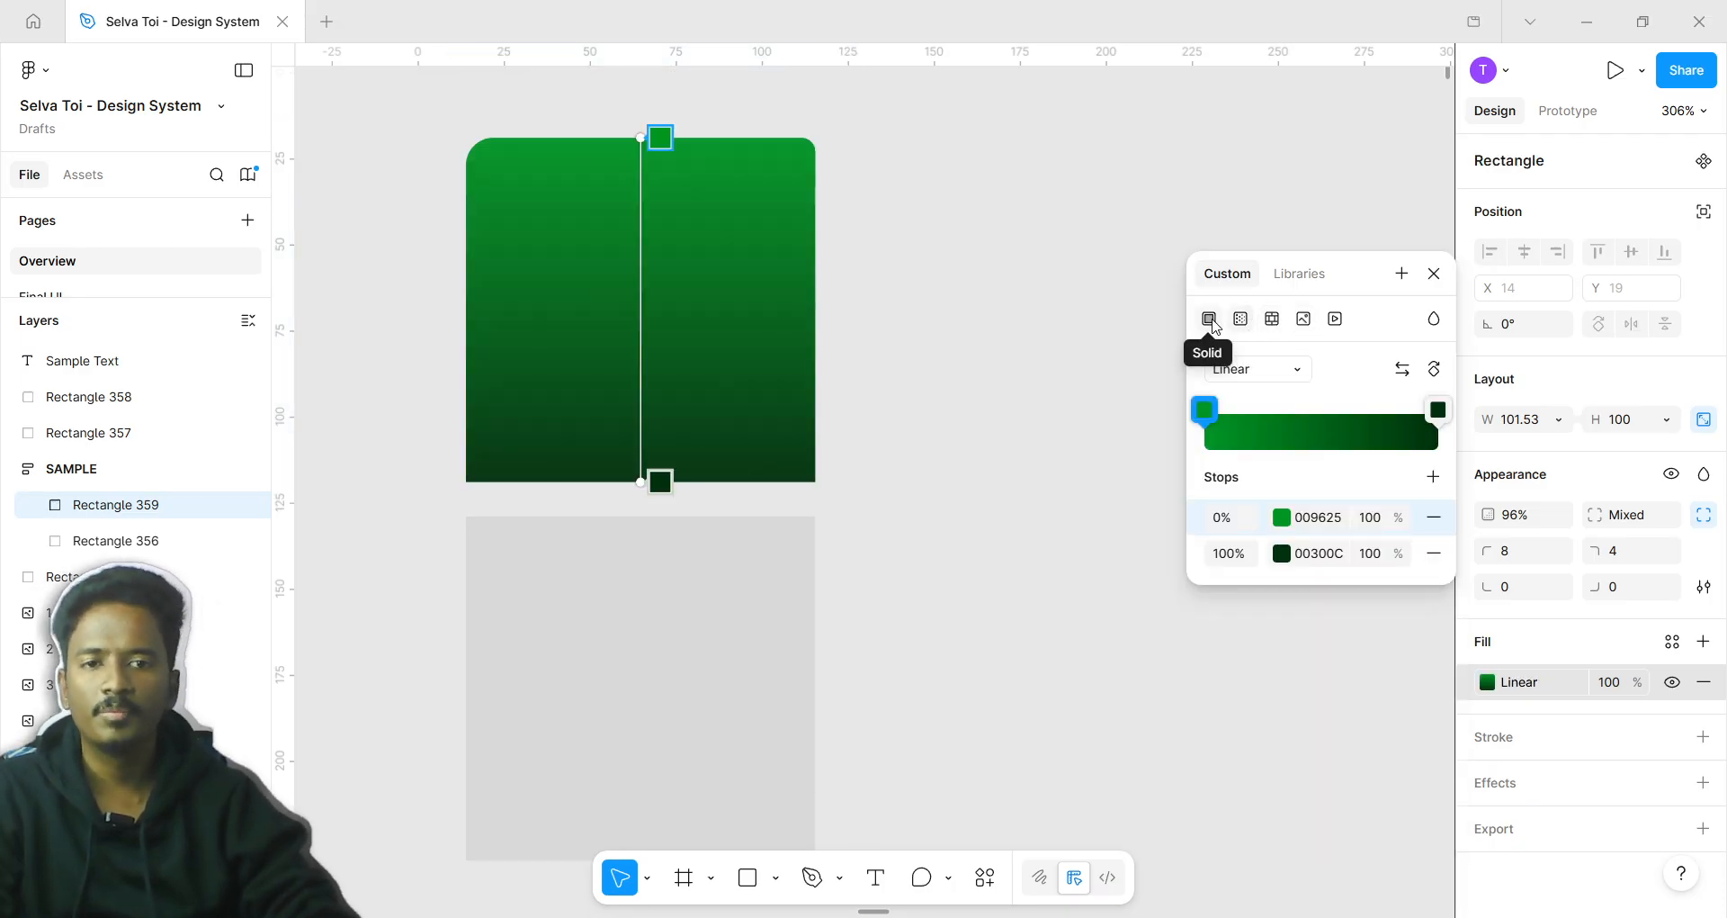
Return the upper square to a solid fill at 77% opacity, and view its colour value in RGB and CSS before returning to Hex
left_click(1210, 319)
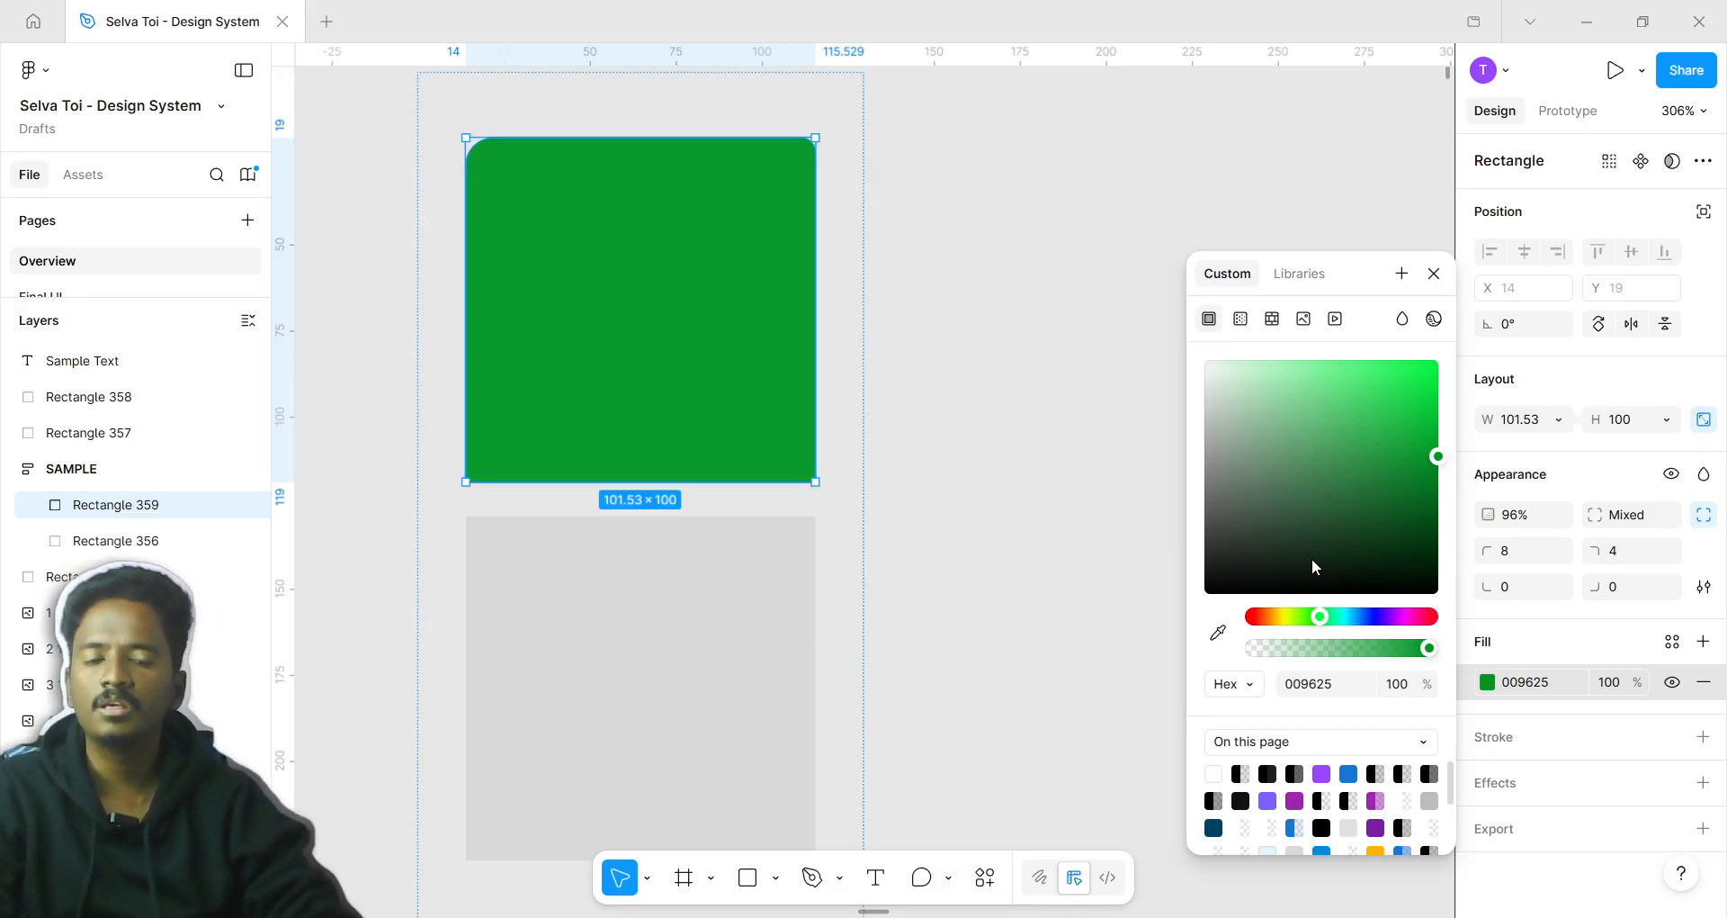
left_click_drag(1342, 649, 1391, 654)
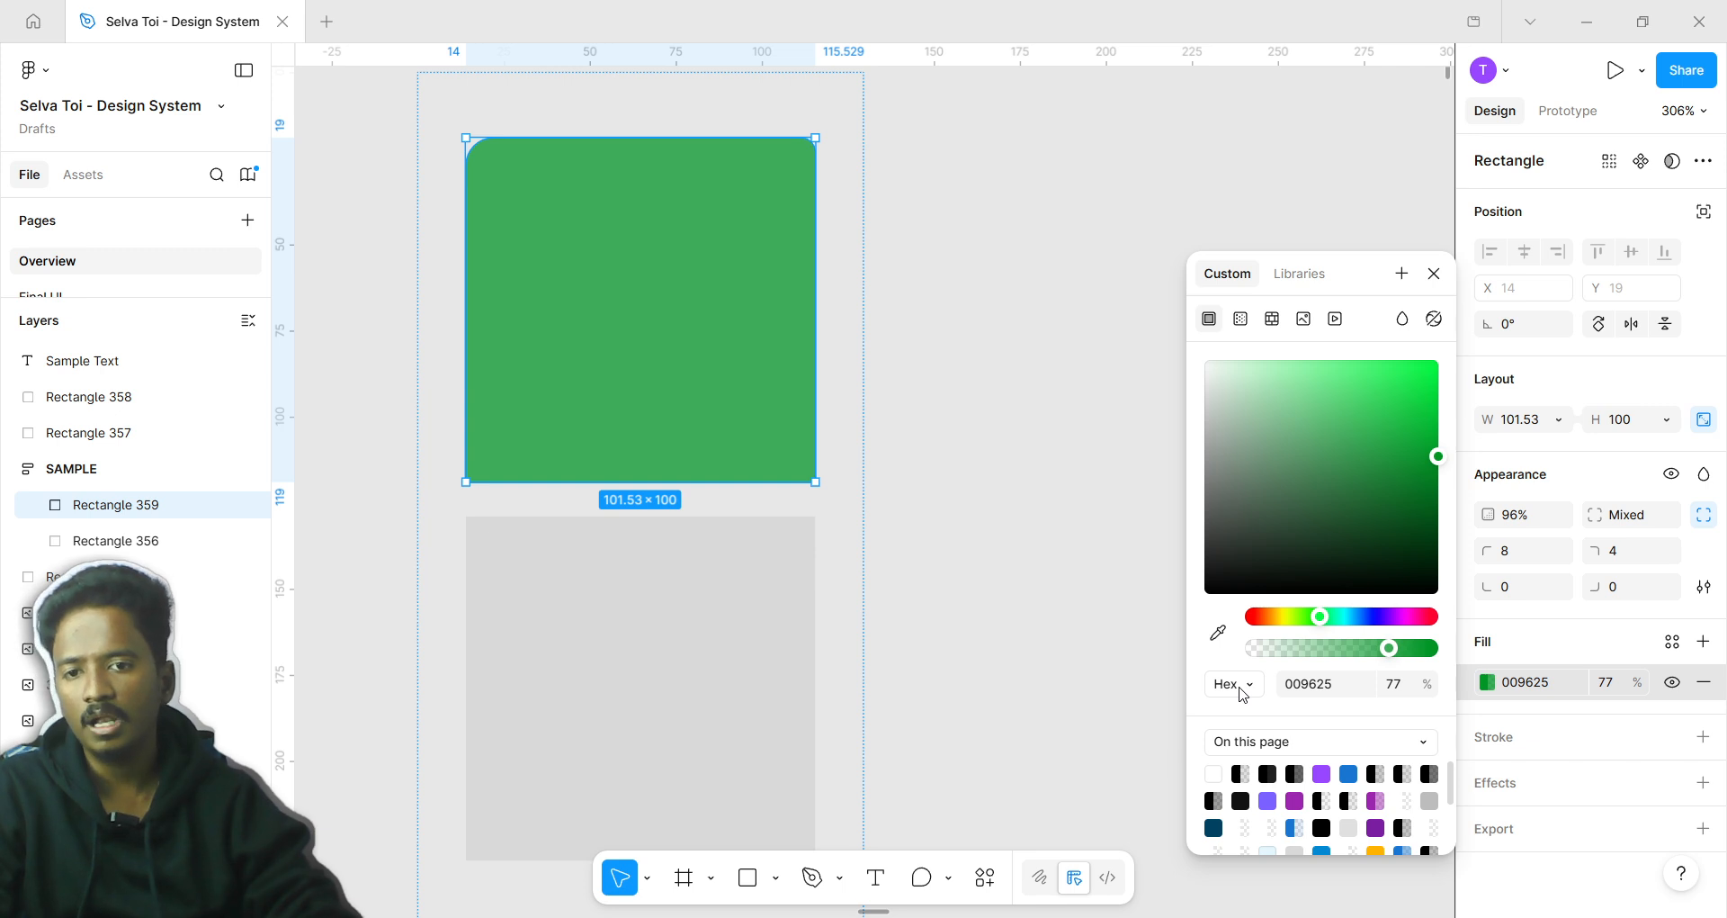
left_click(1234, 684)
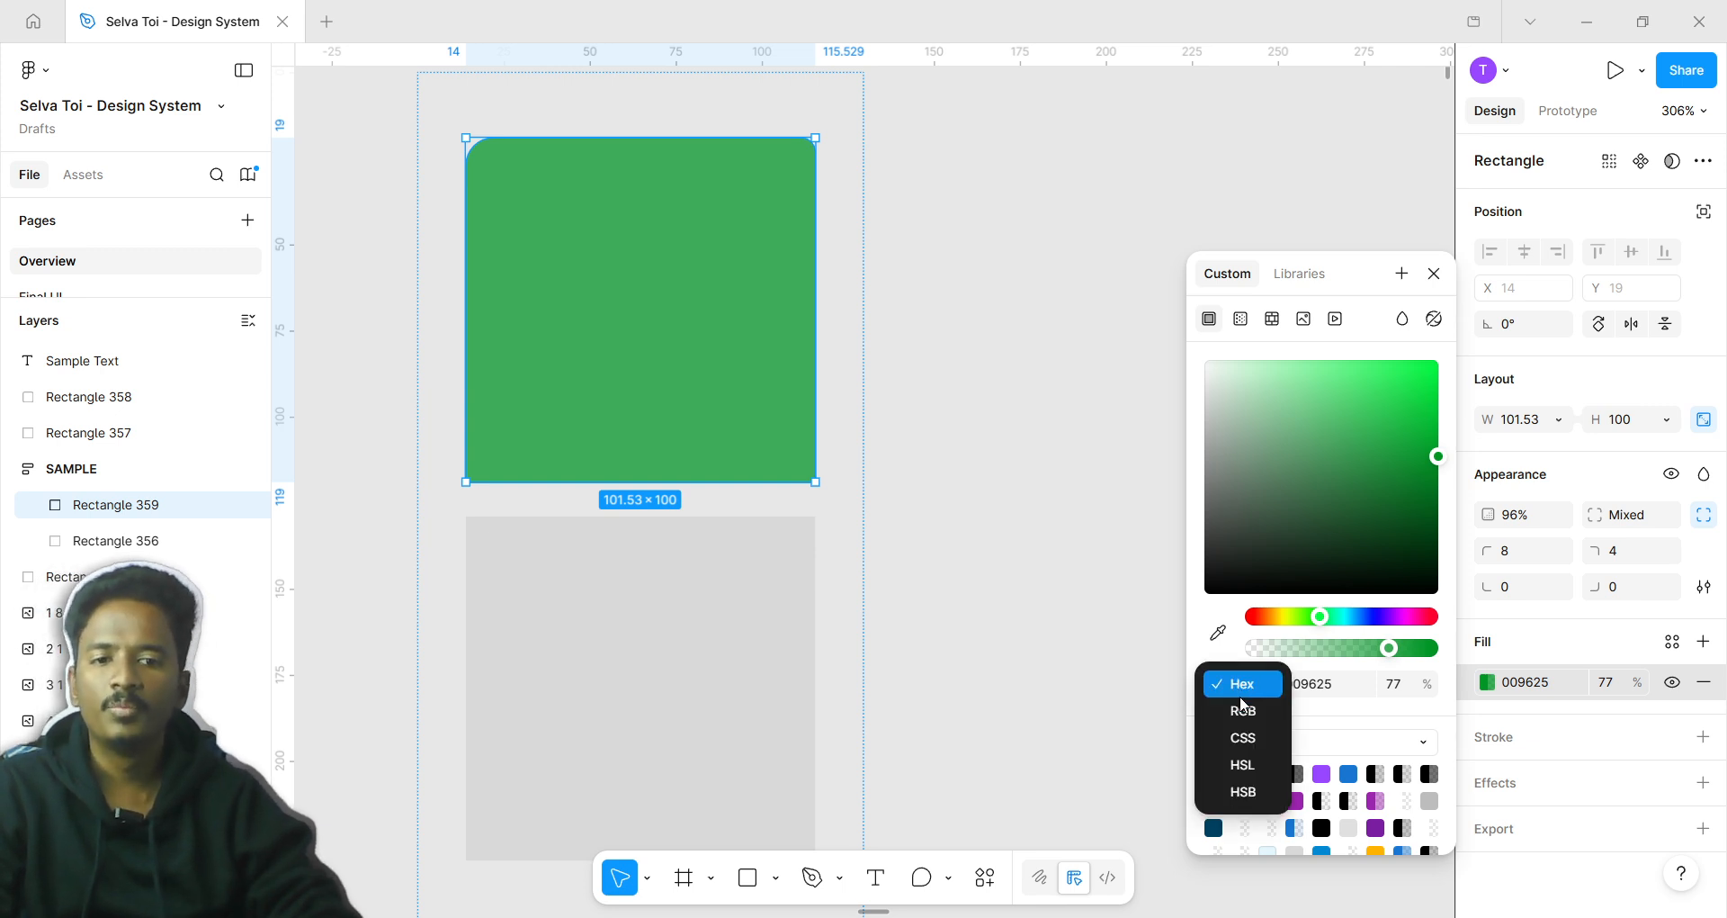
left_click(1243, 709)
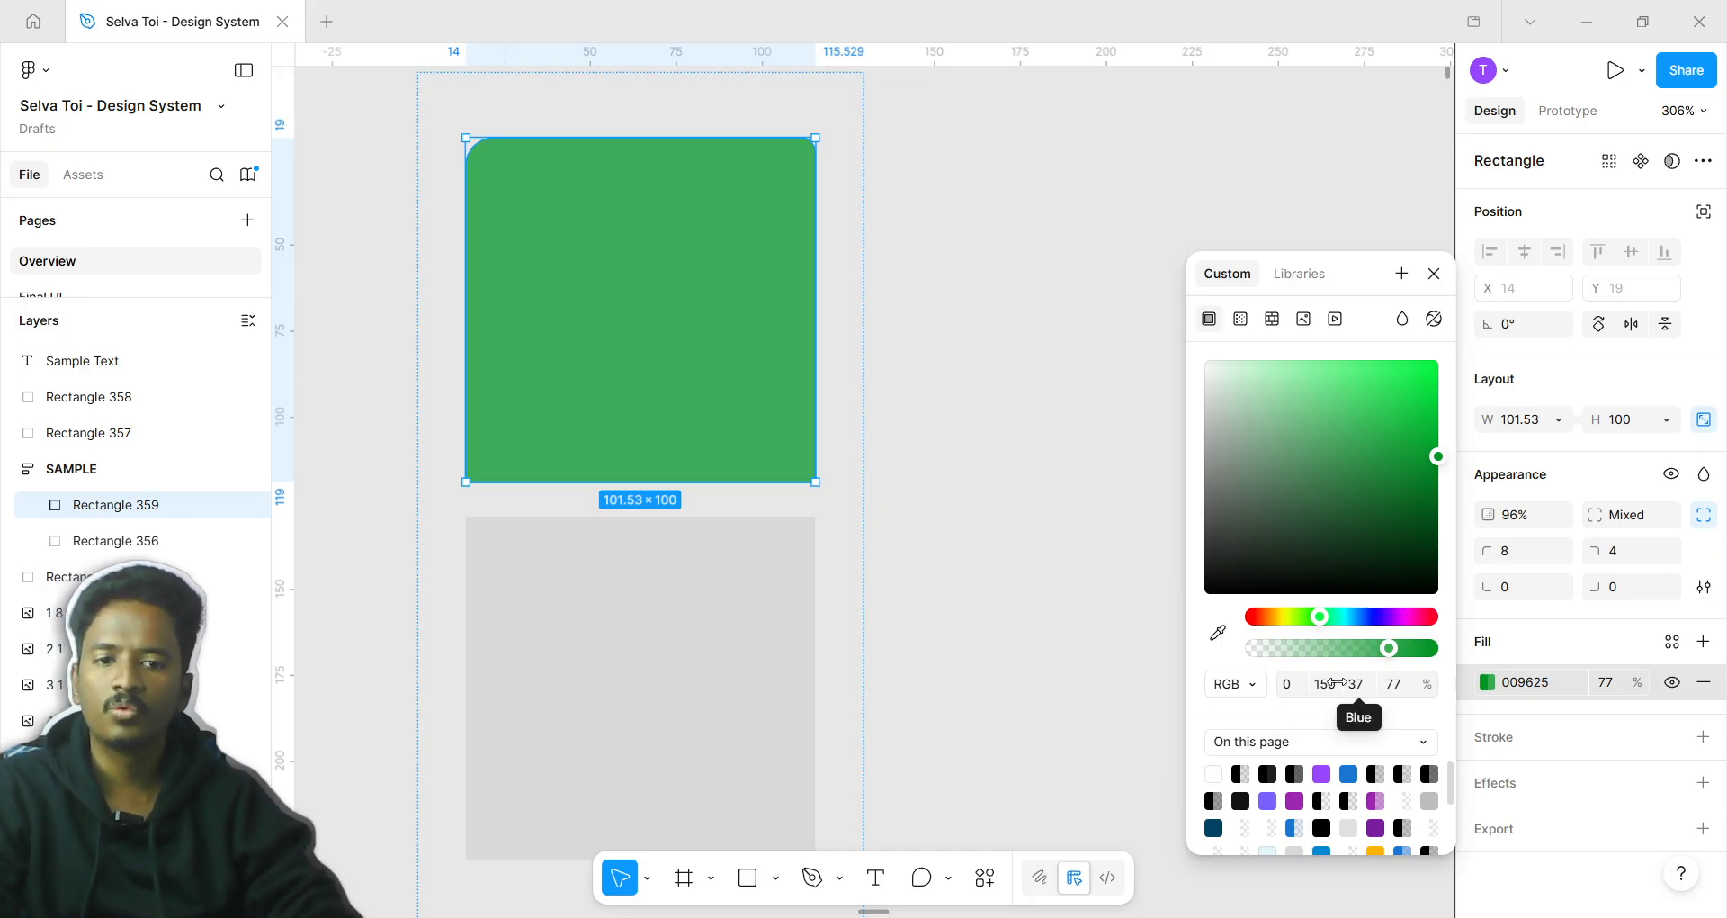
left_click(1234, 684)
left_click(1242, 709)
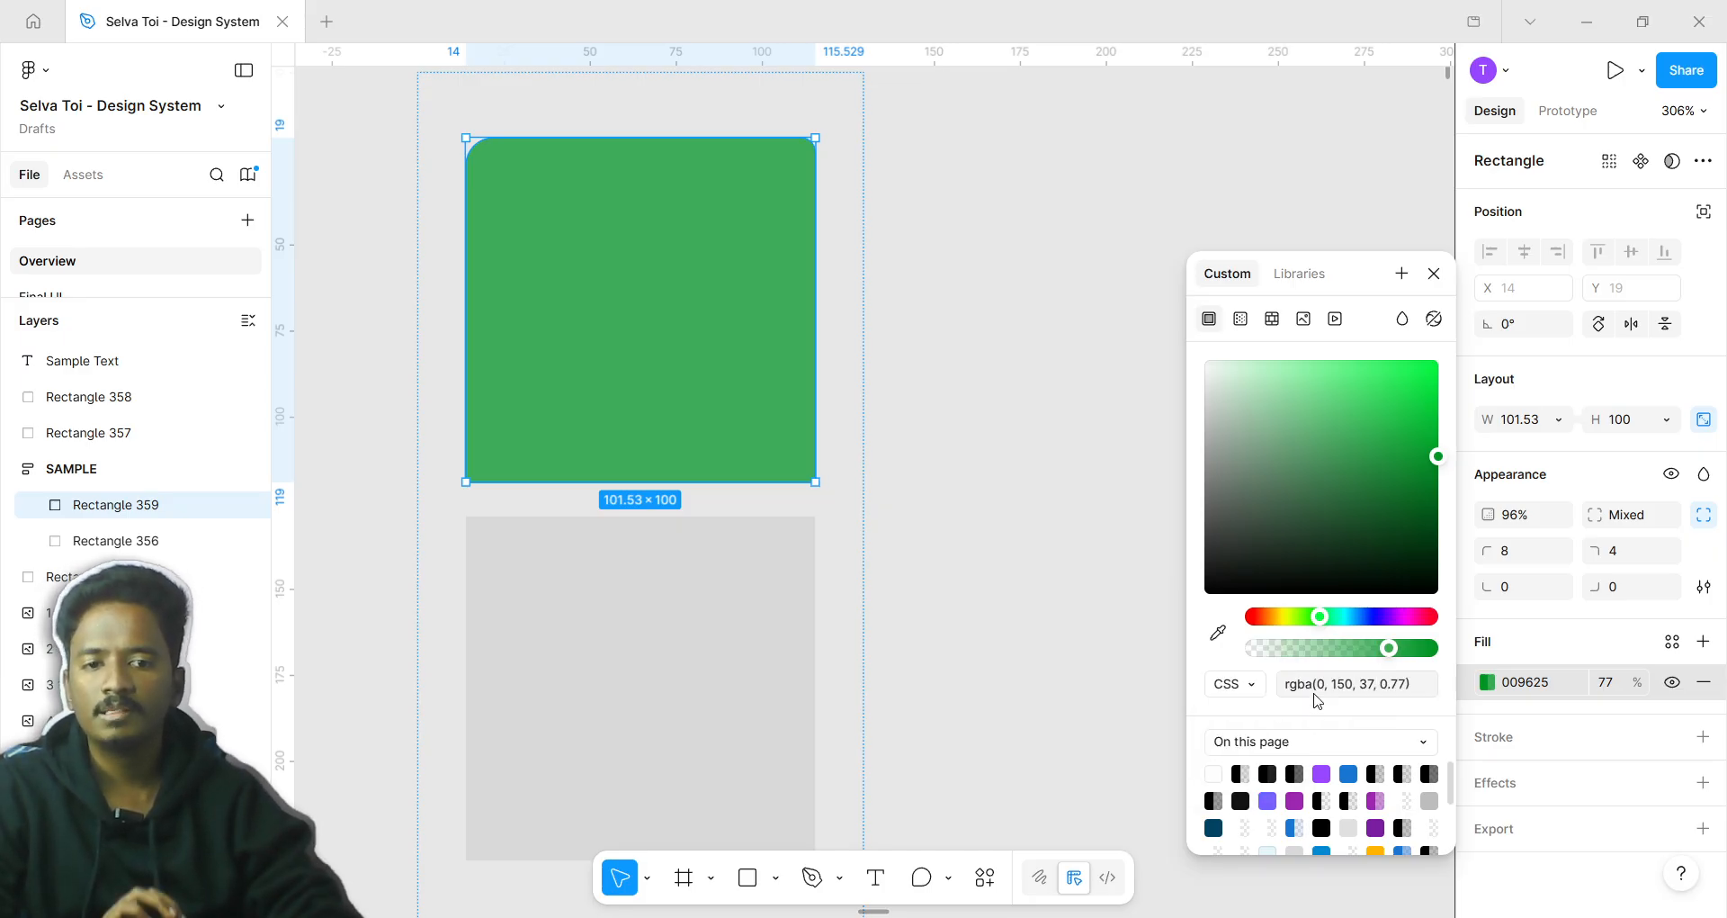
left_click(1226, 685)
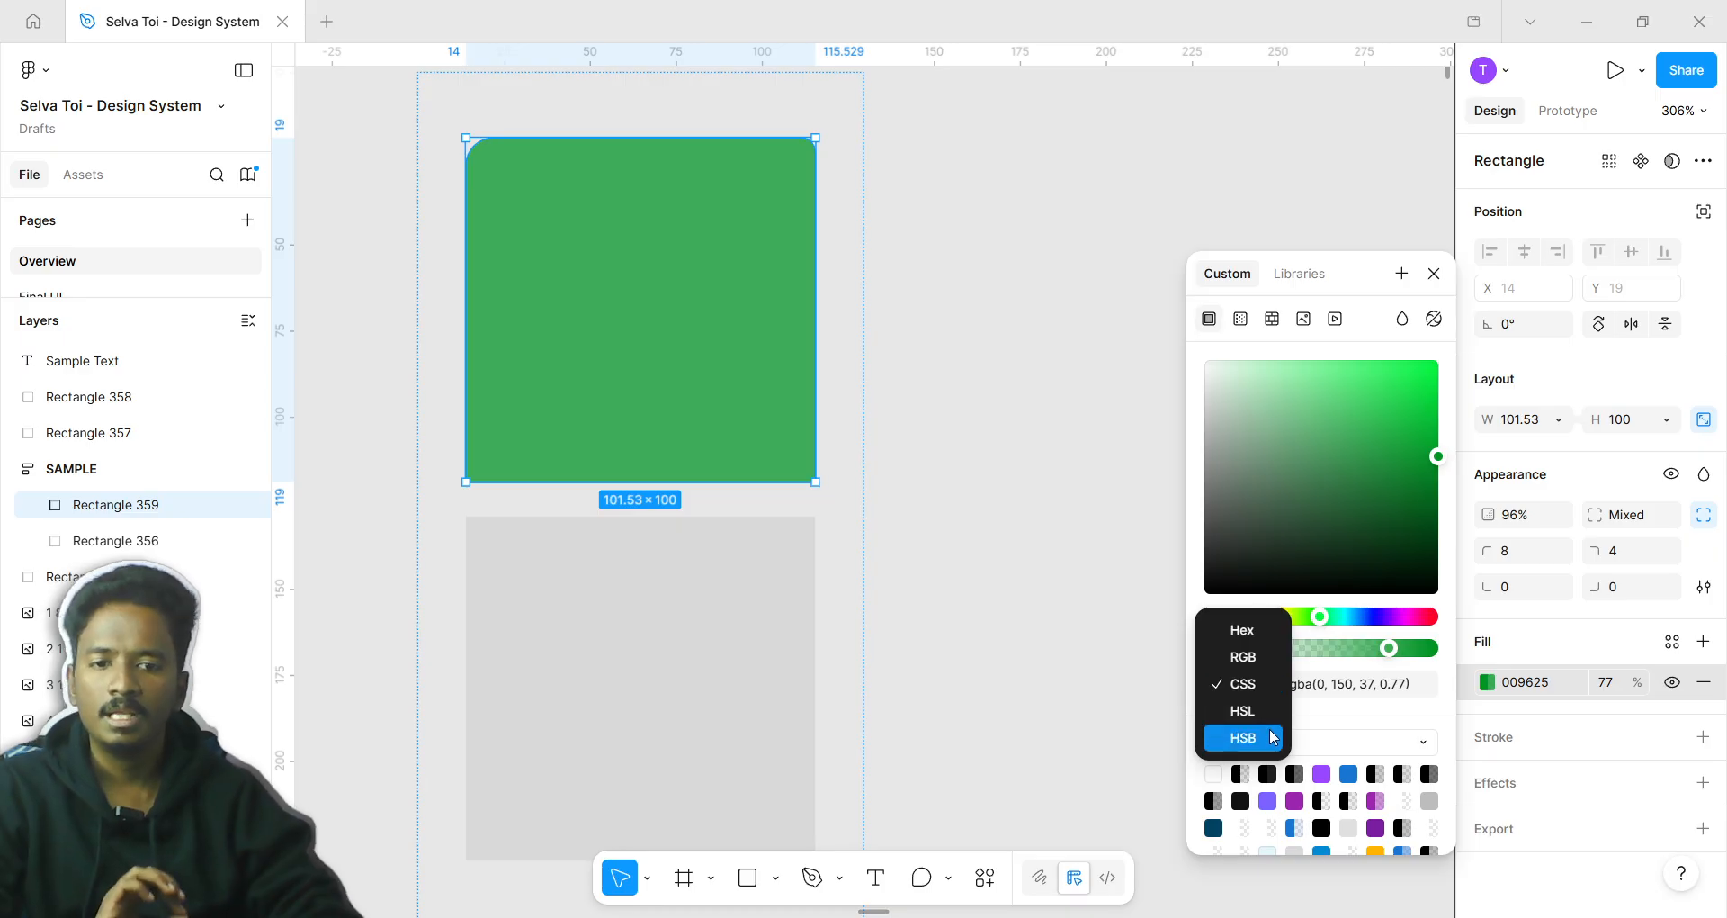
left_click(1258, 627)
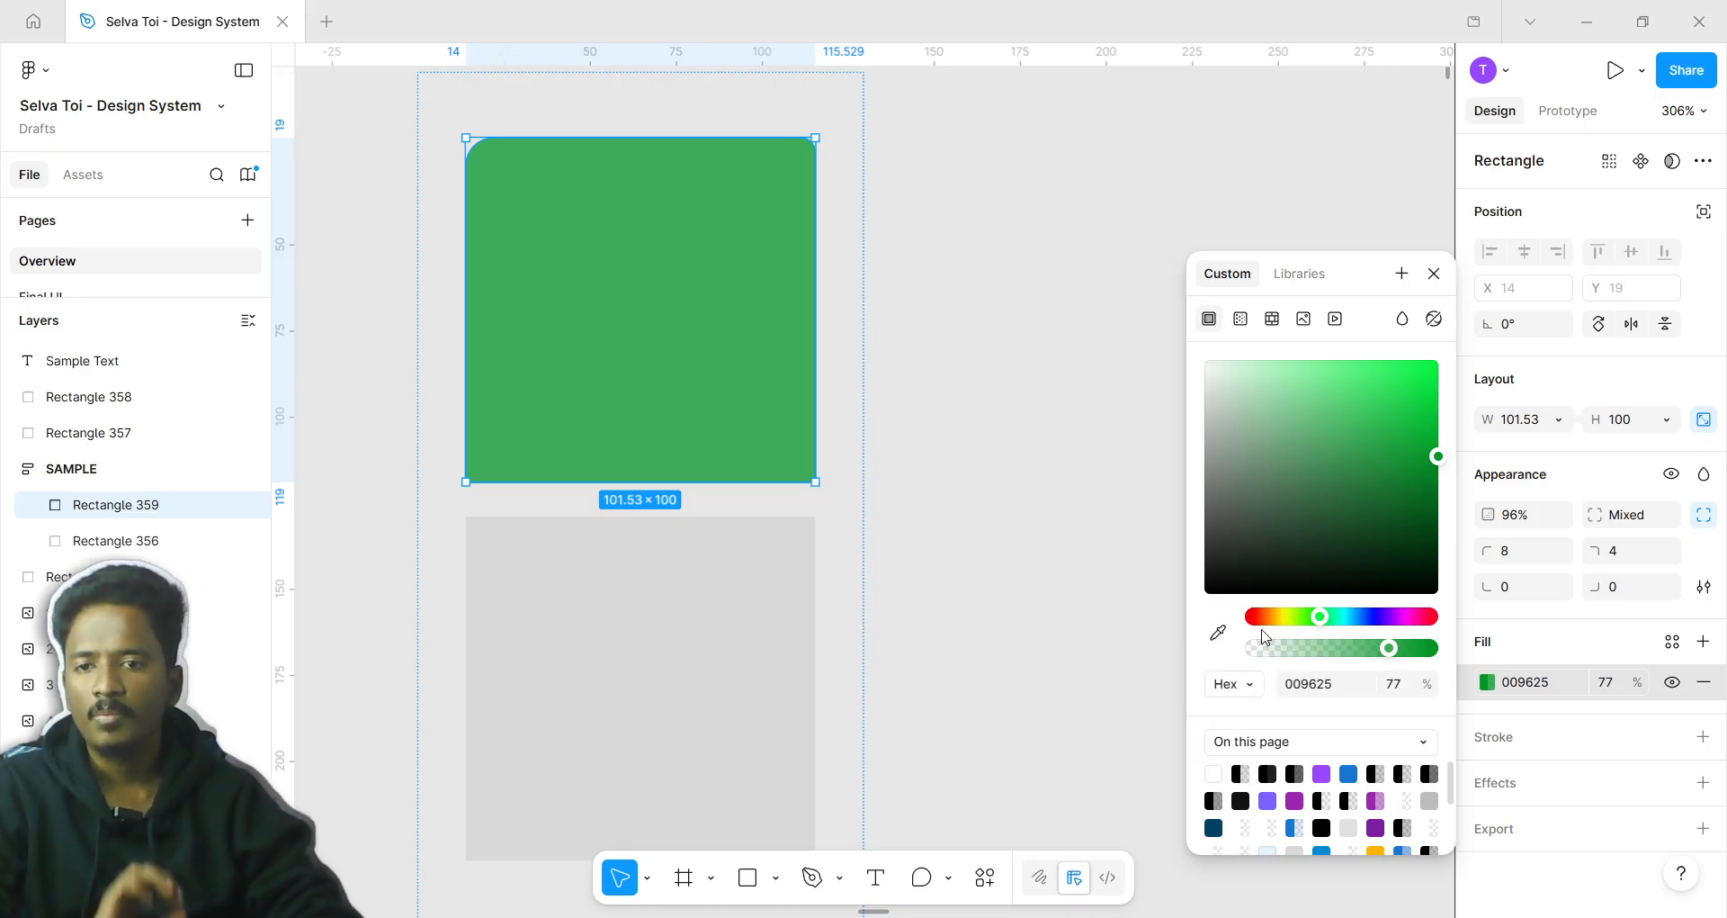
Set the upper square's hex fill colour to FFFFFF, and replace it with 000000
left_click(1325, 684)
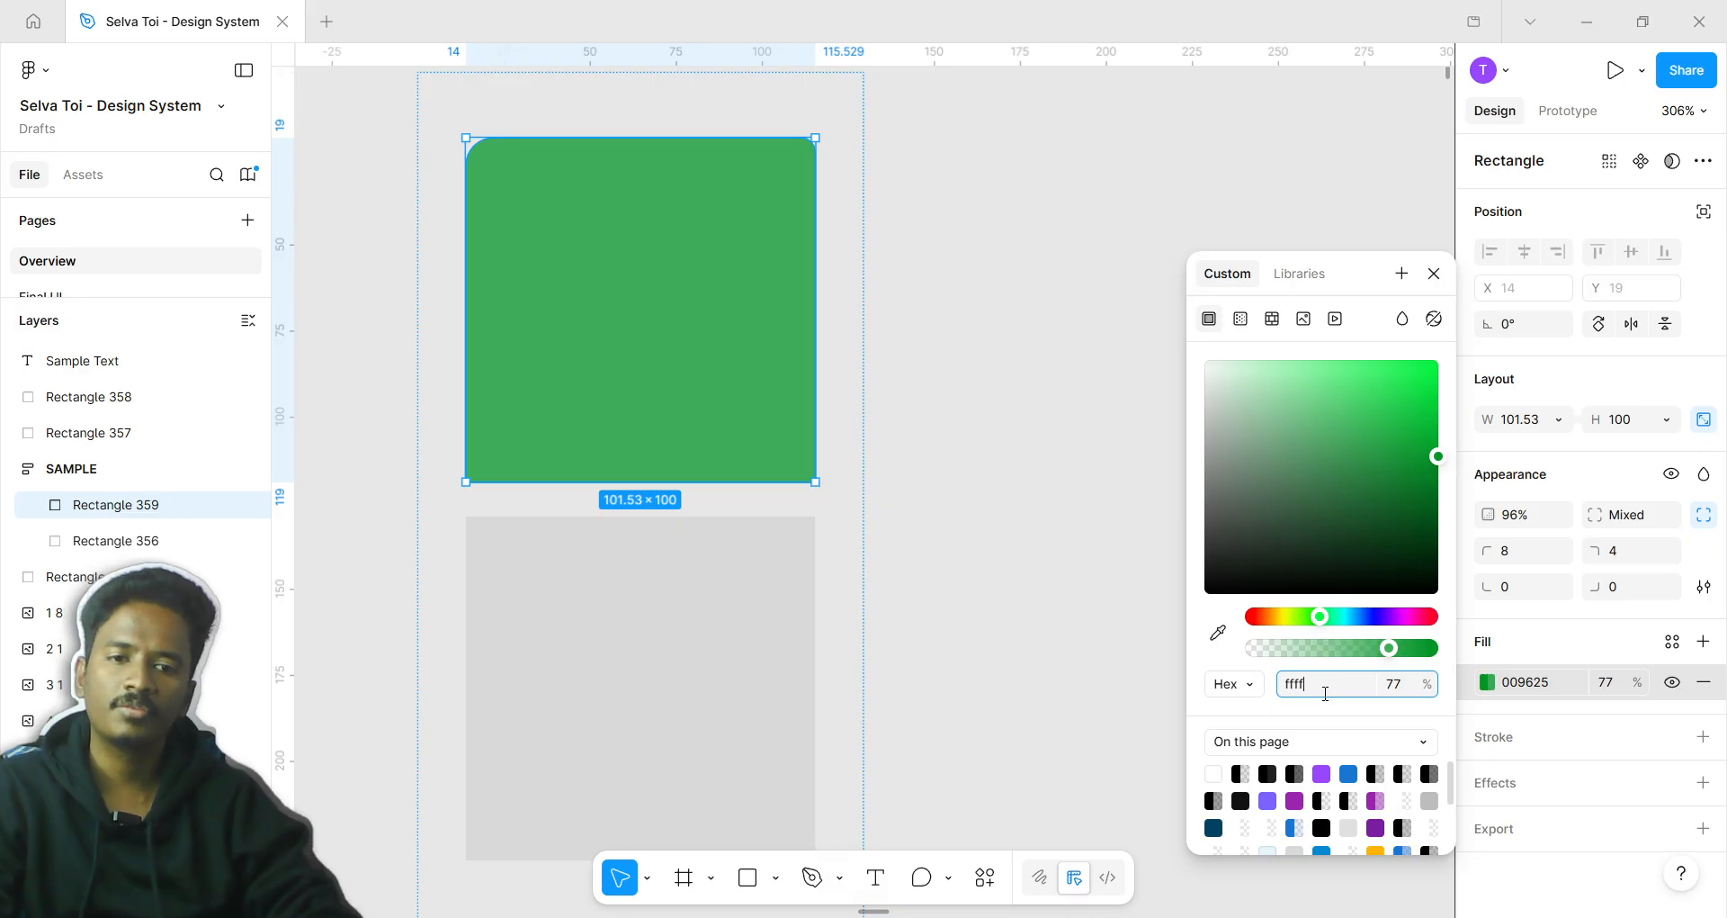
key("Return")
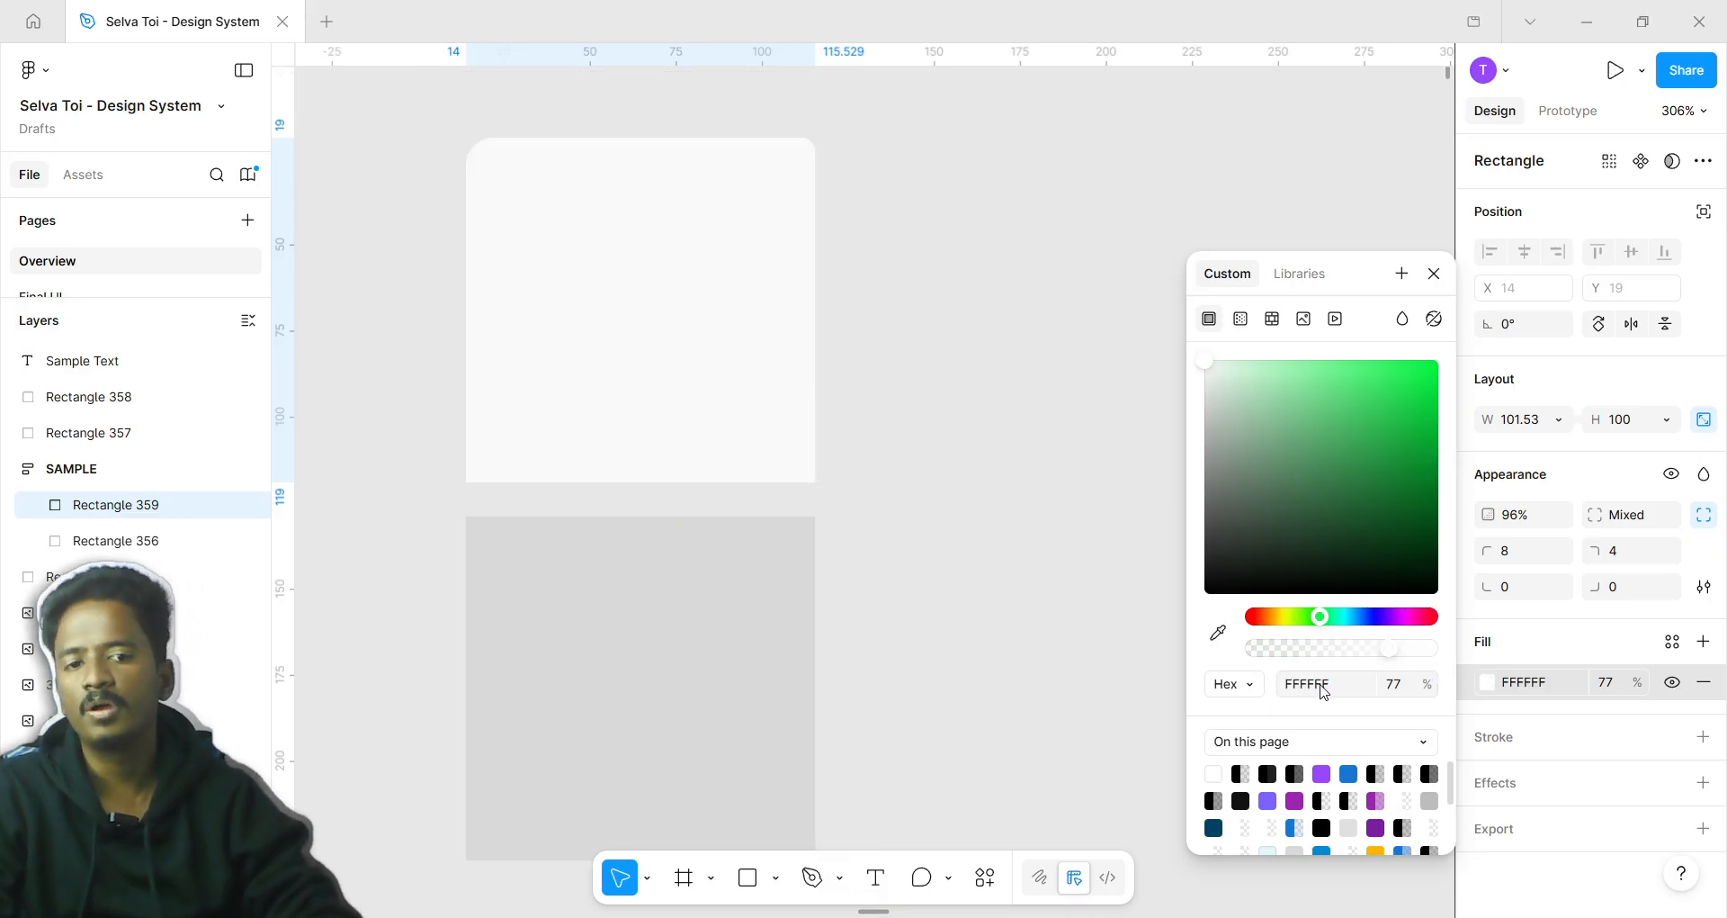
left_click(1322, 685)
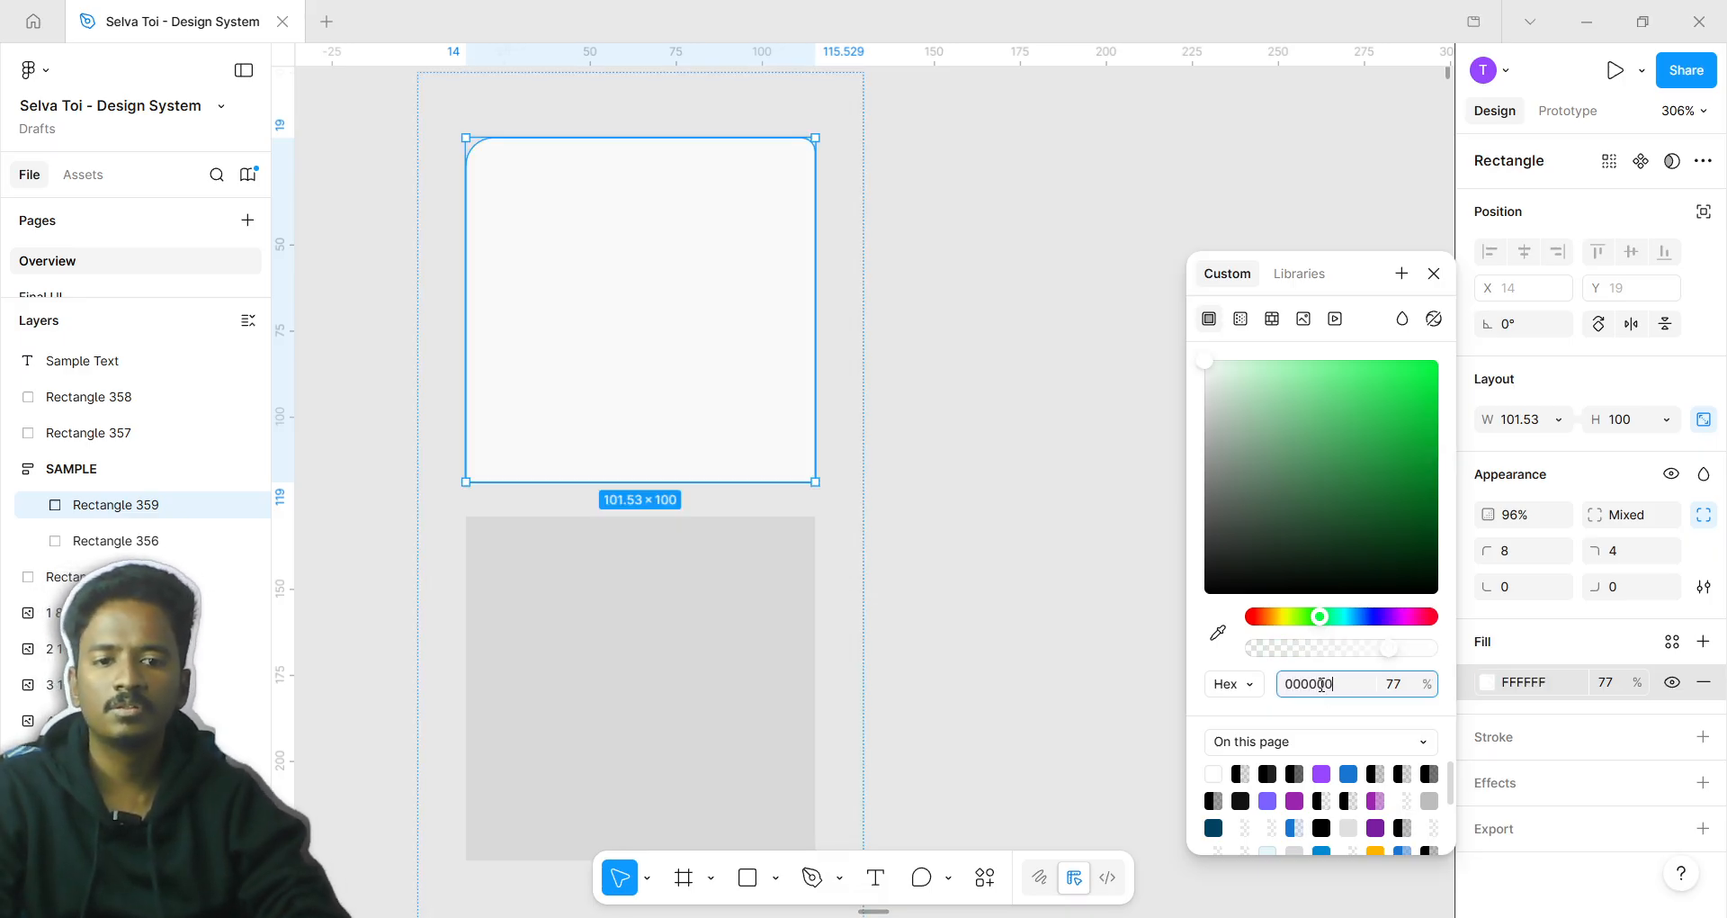
key("Return")
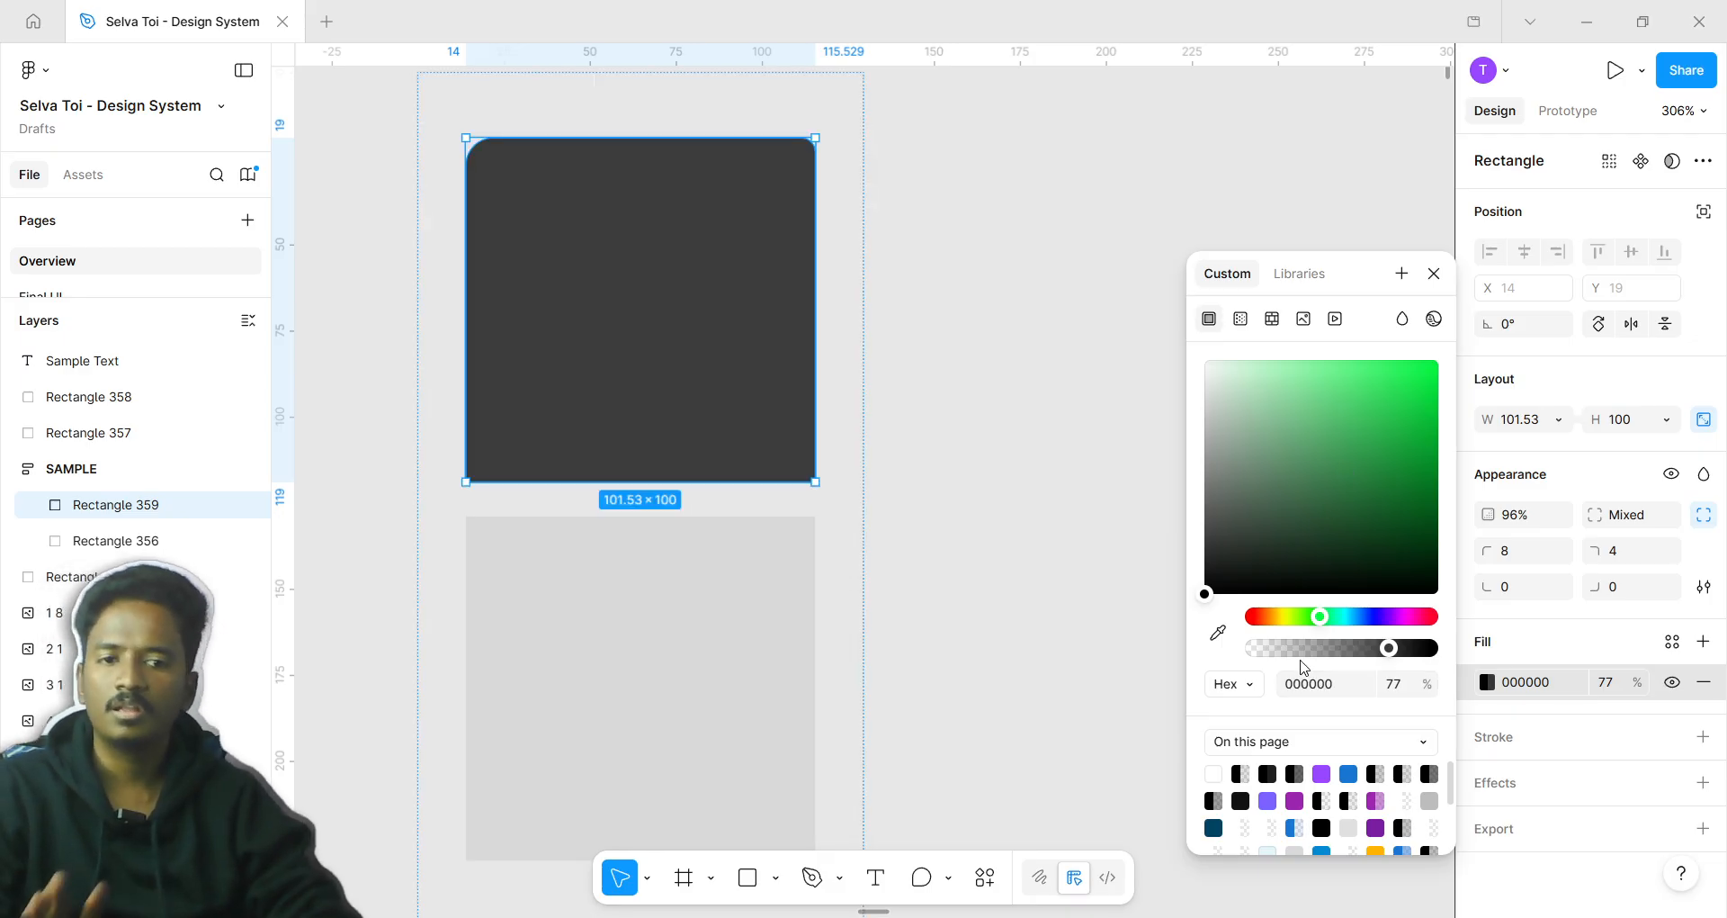
Change the upper square's solid fill to a linear gradient from 000000 to 666666
scroll(648, 413, "up", 3)
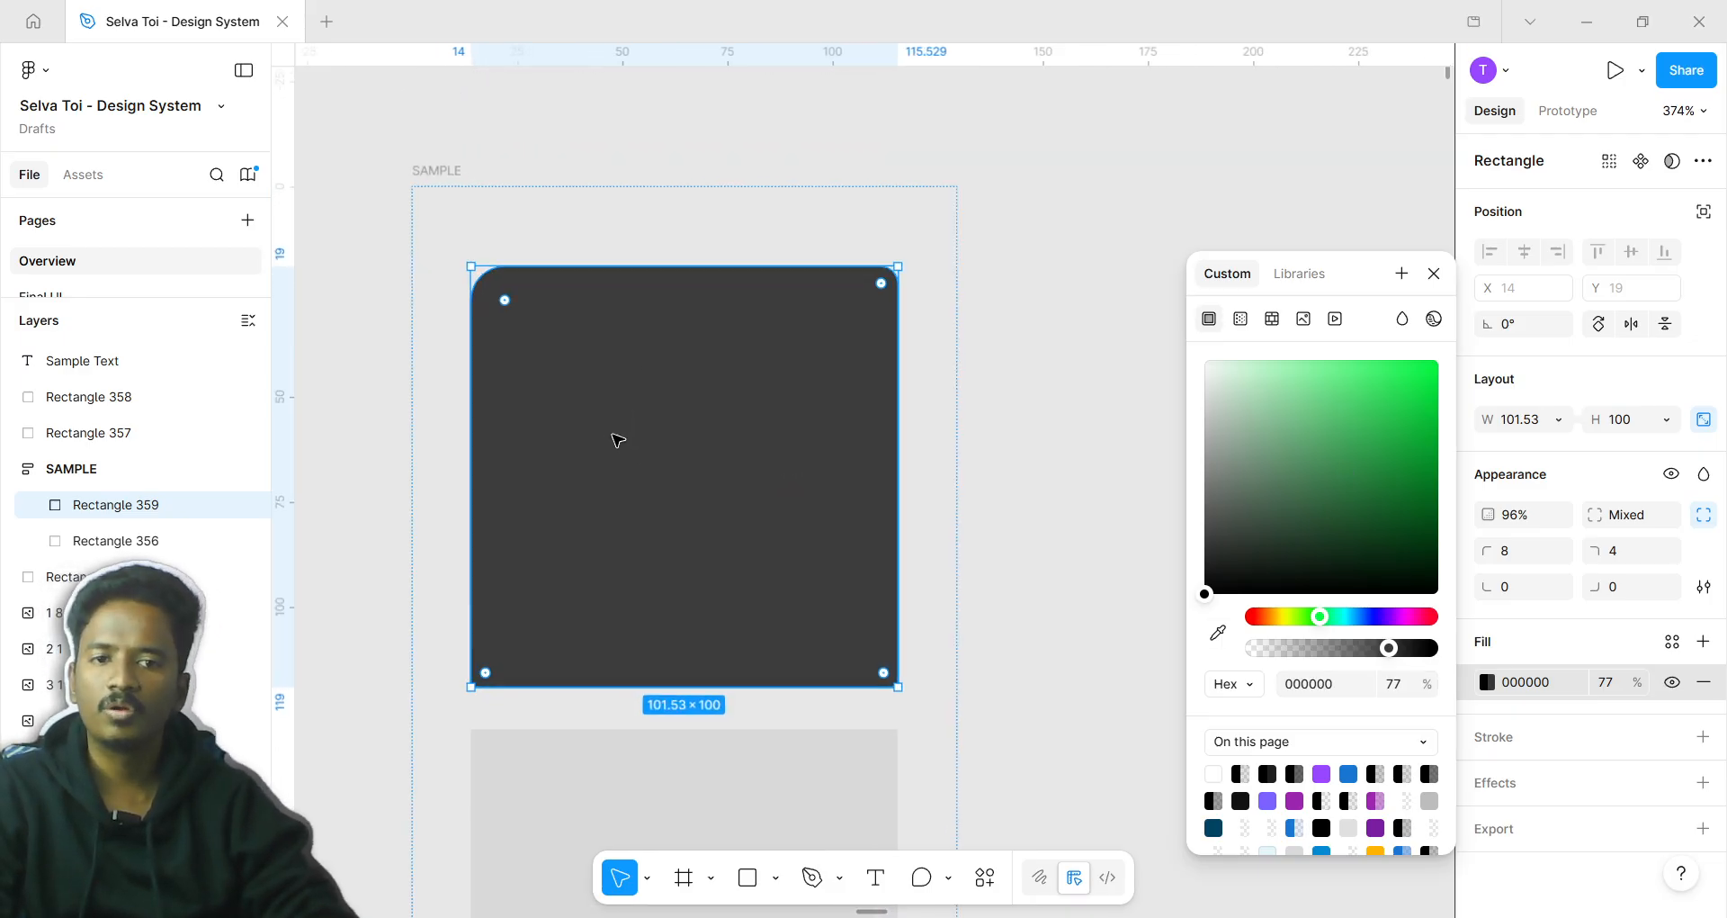
left_click(1240, 320)
scroll(711, 306, "up", 1)
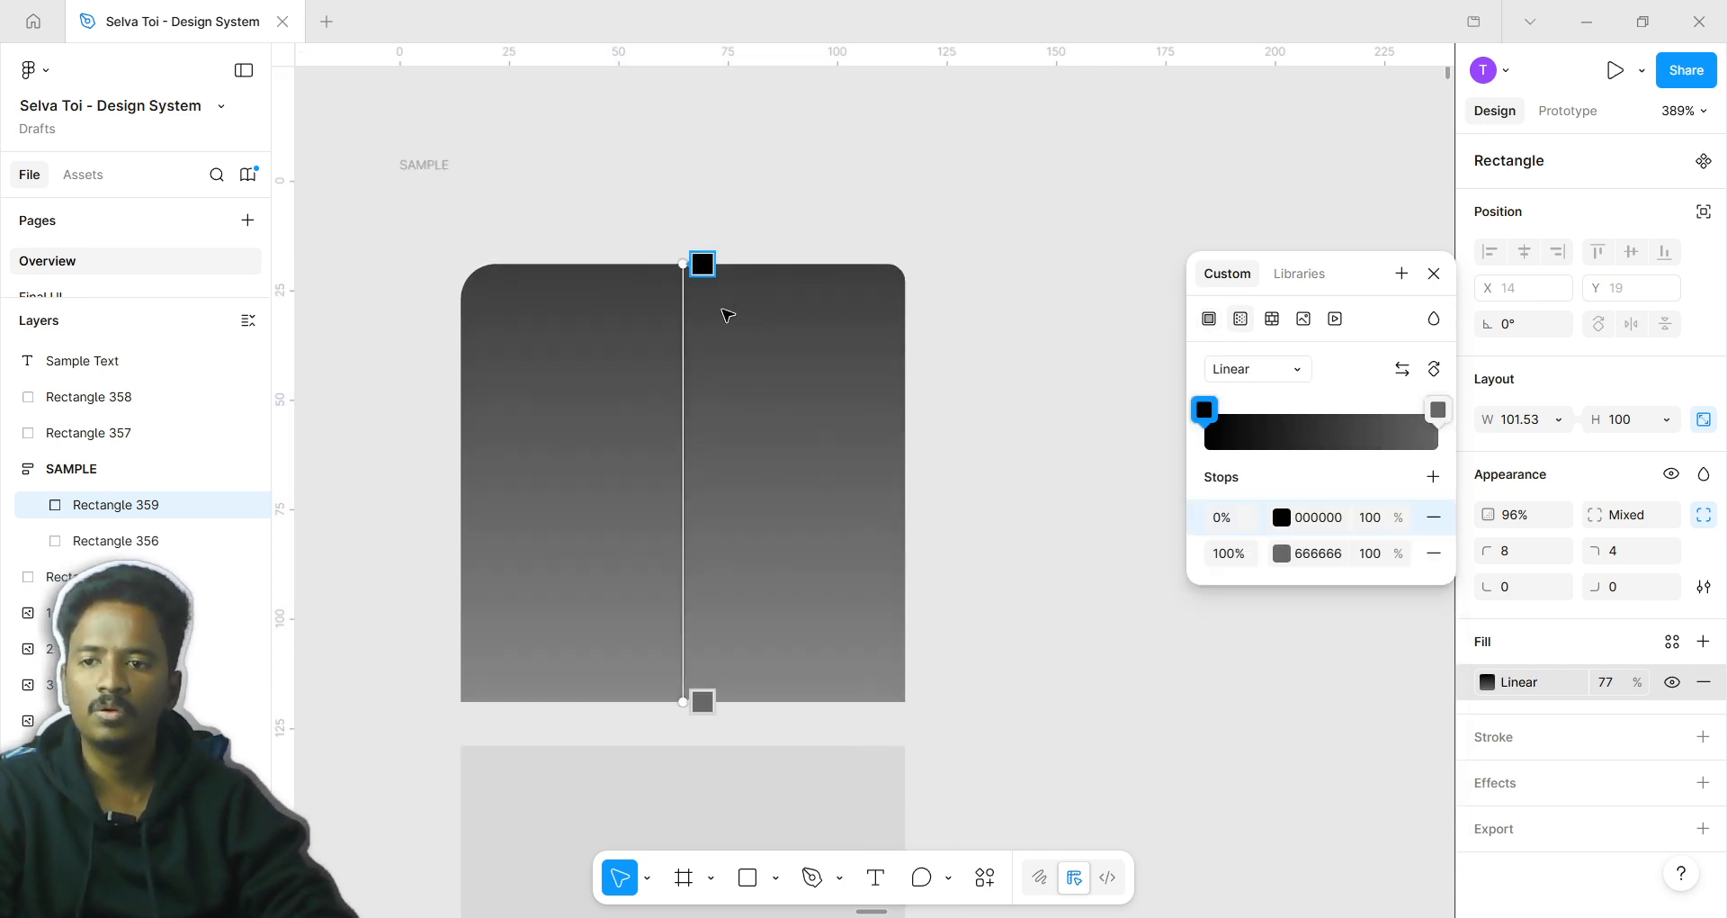
scroll(715, 627, "up", 3)
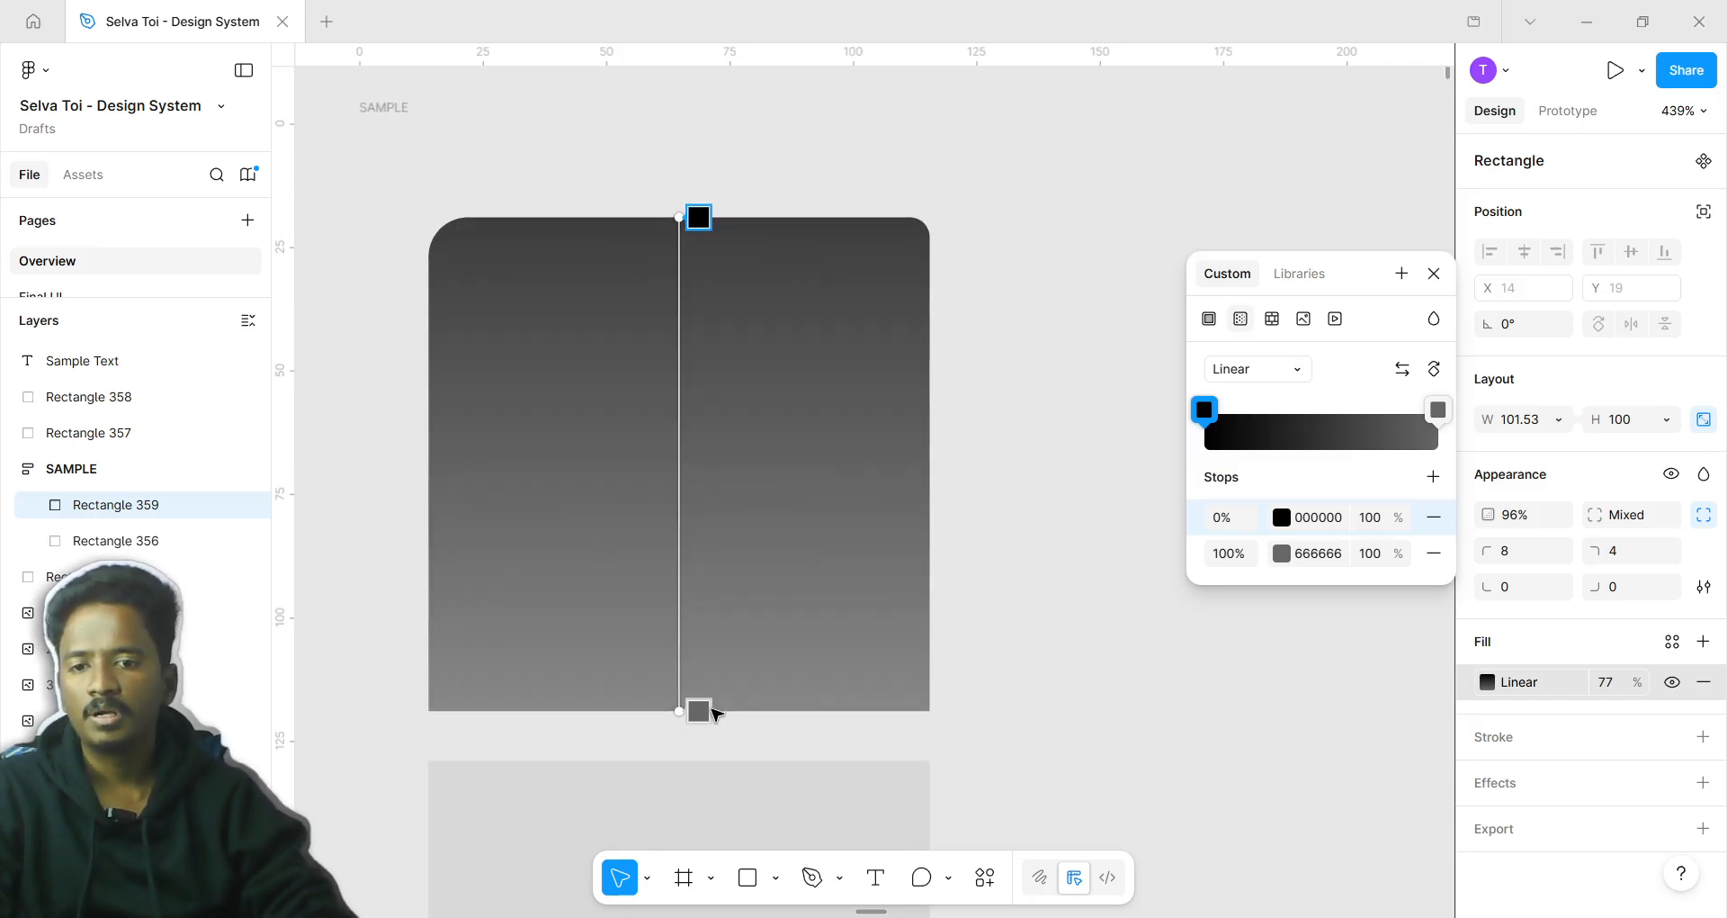
Try lowering the opacity of the gradient's 666666 end stop to 8%, and undo it
left_click(700, 711)
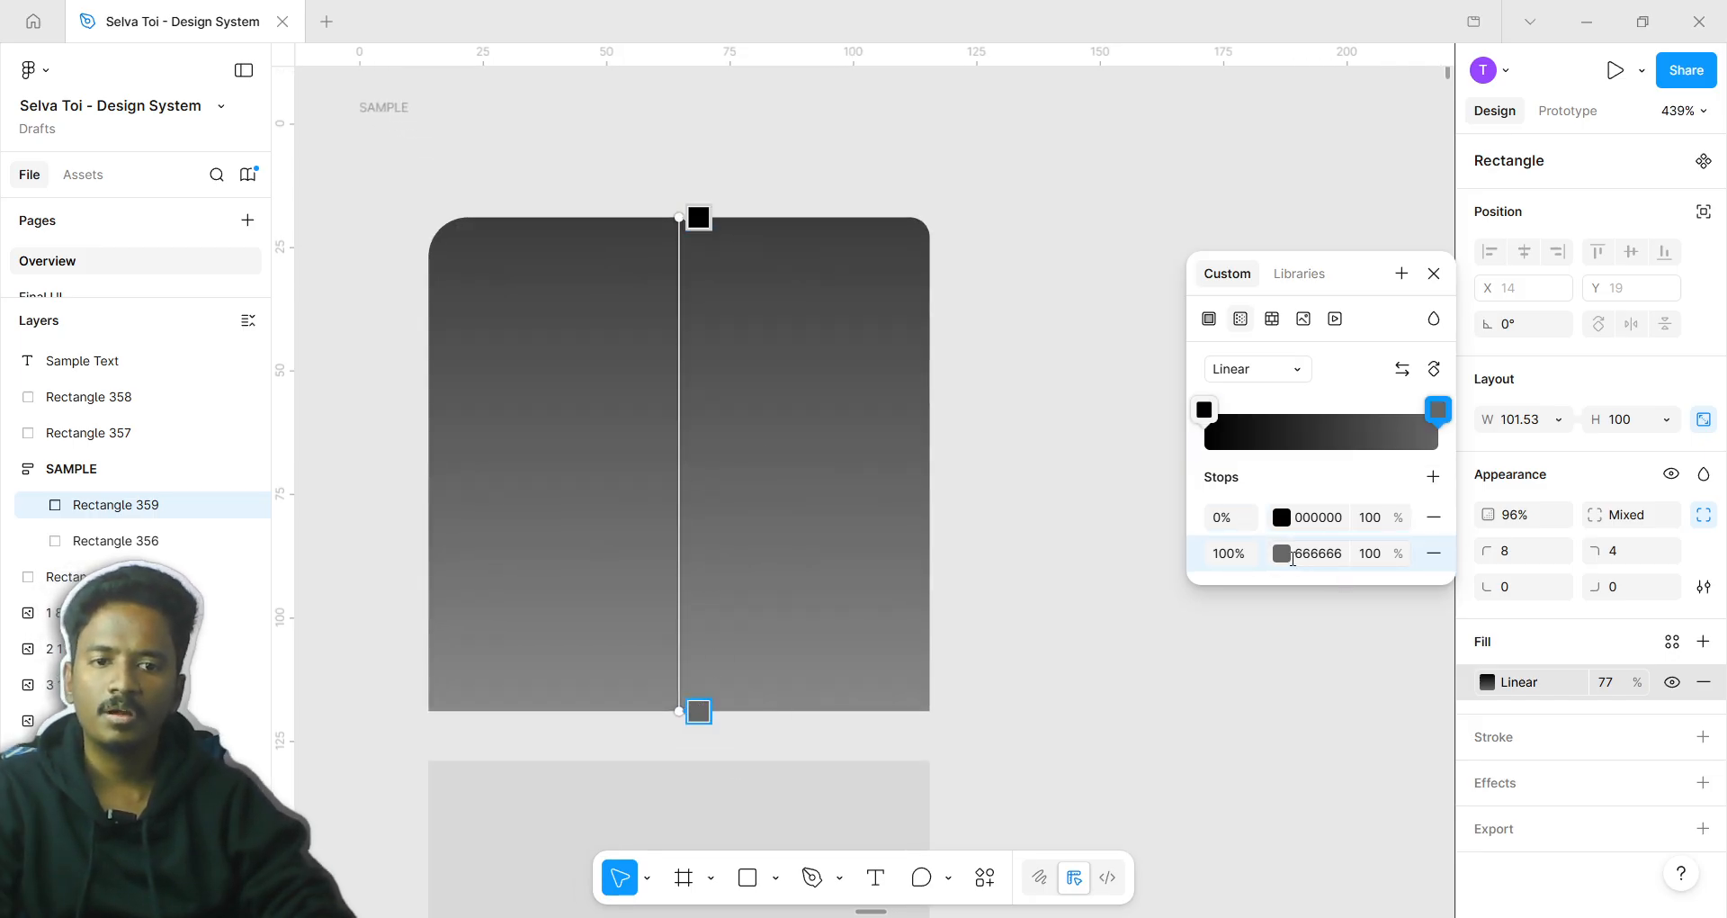
left_click(1282, 553)
left_click_drag(1116, 693, 972, 704)
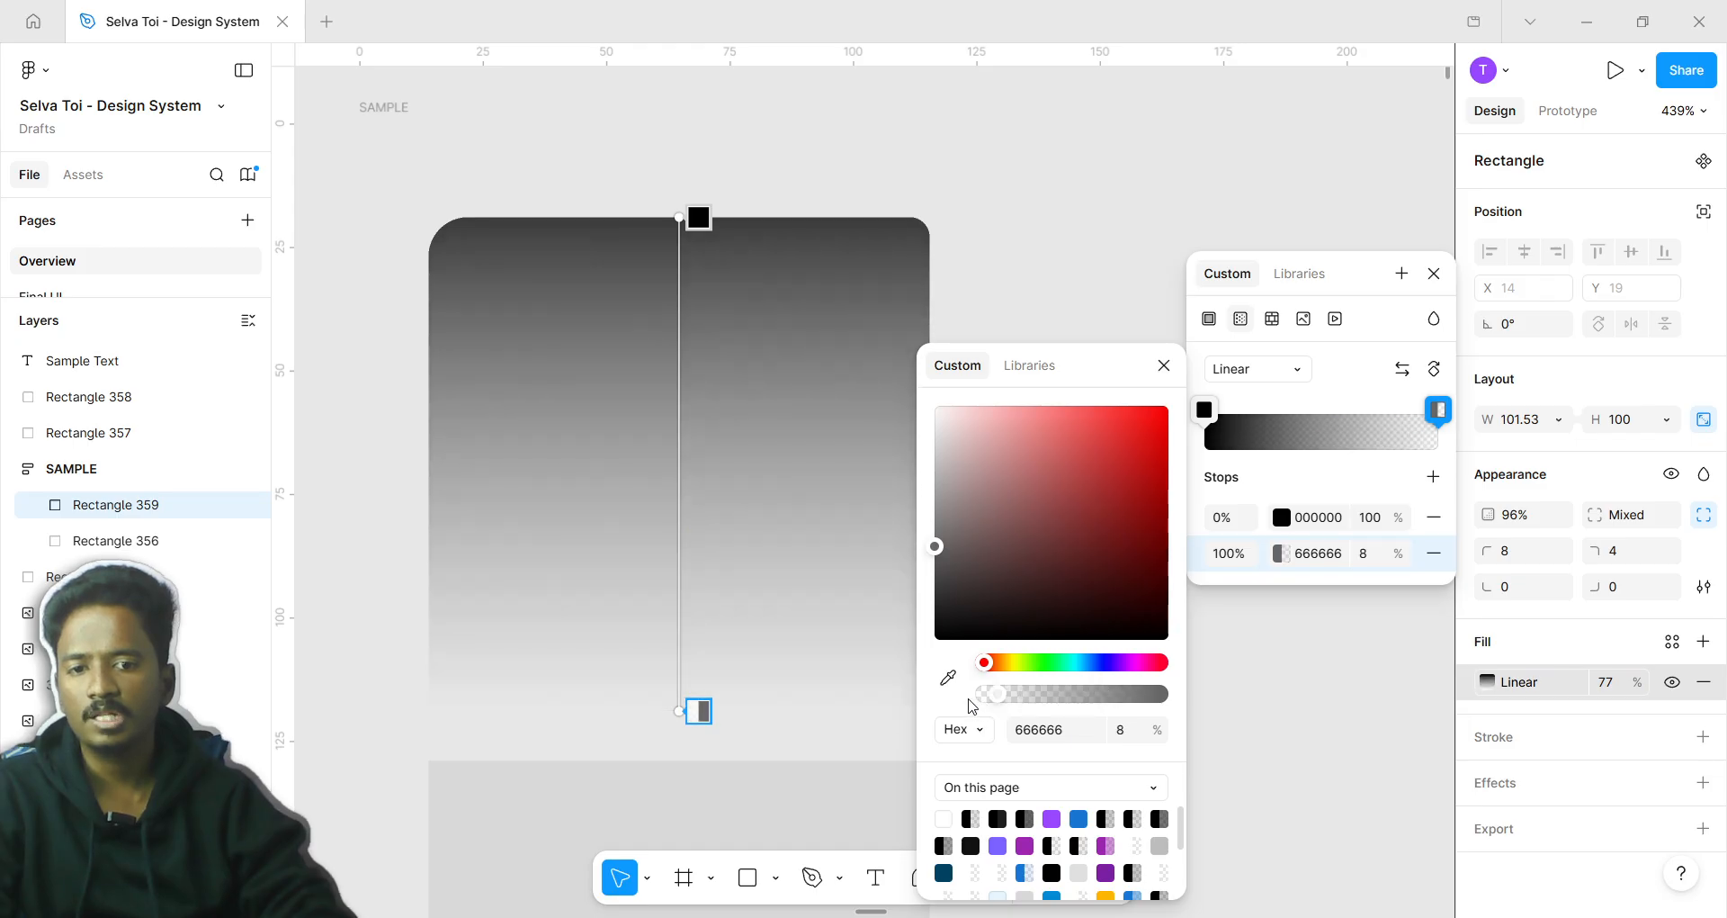
key("ctrl+z")
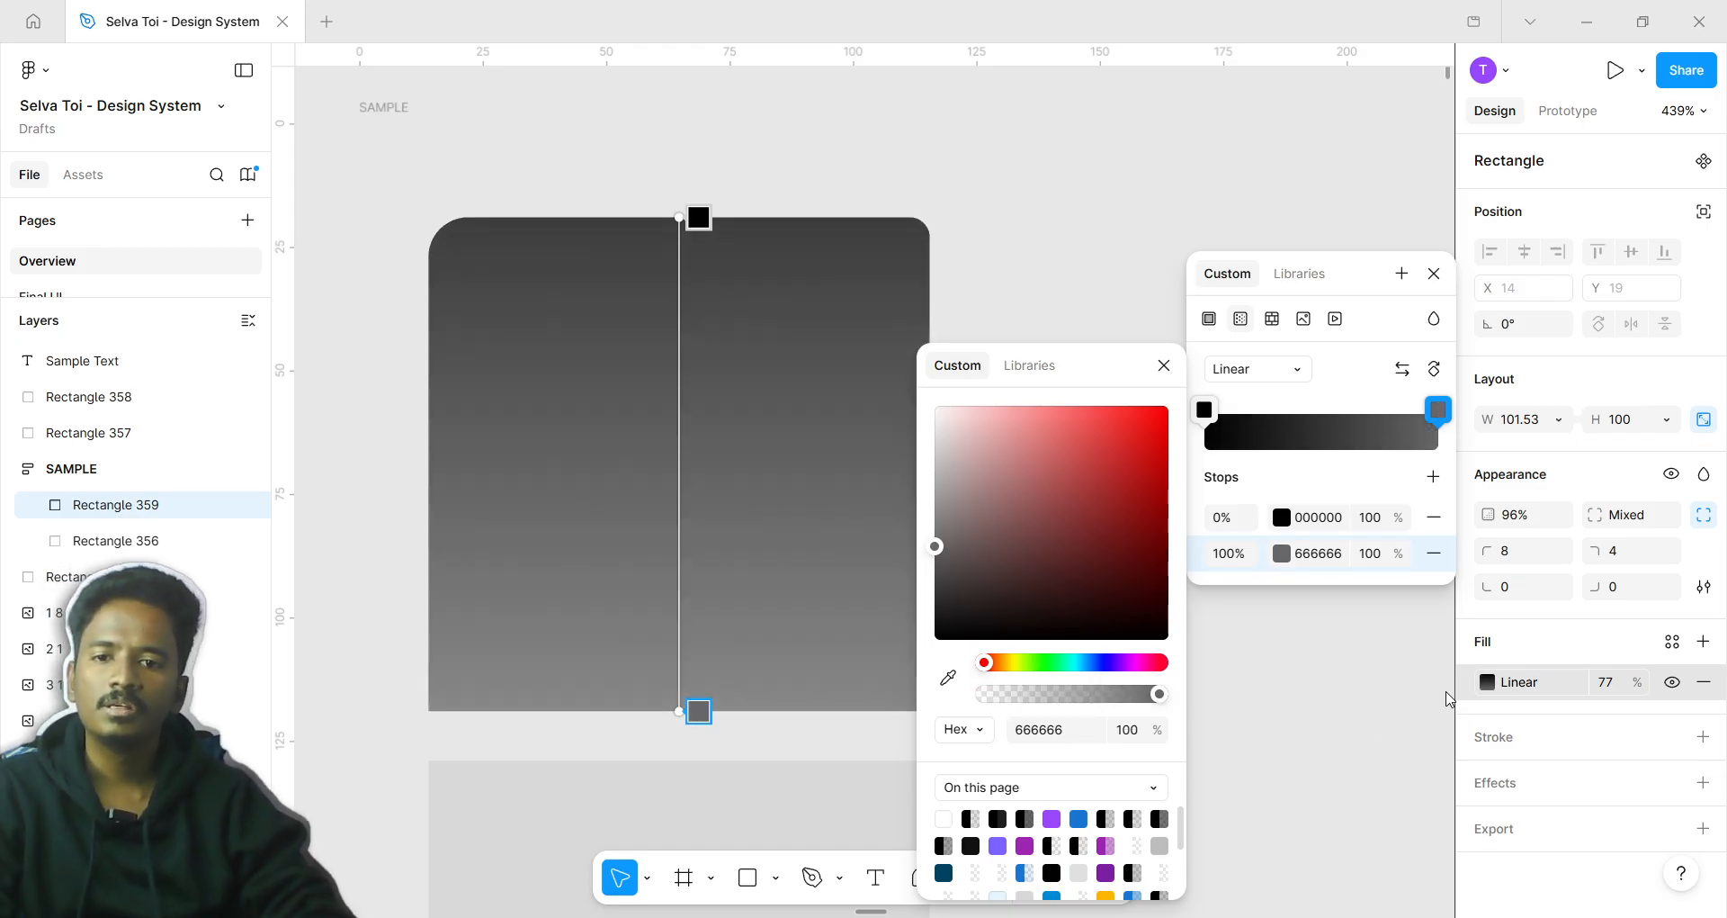
Angle the linear gradient diagonally from the square's upper-left corner to its lower-right corner
left_click(699, 218)
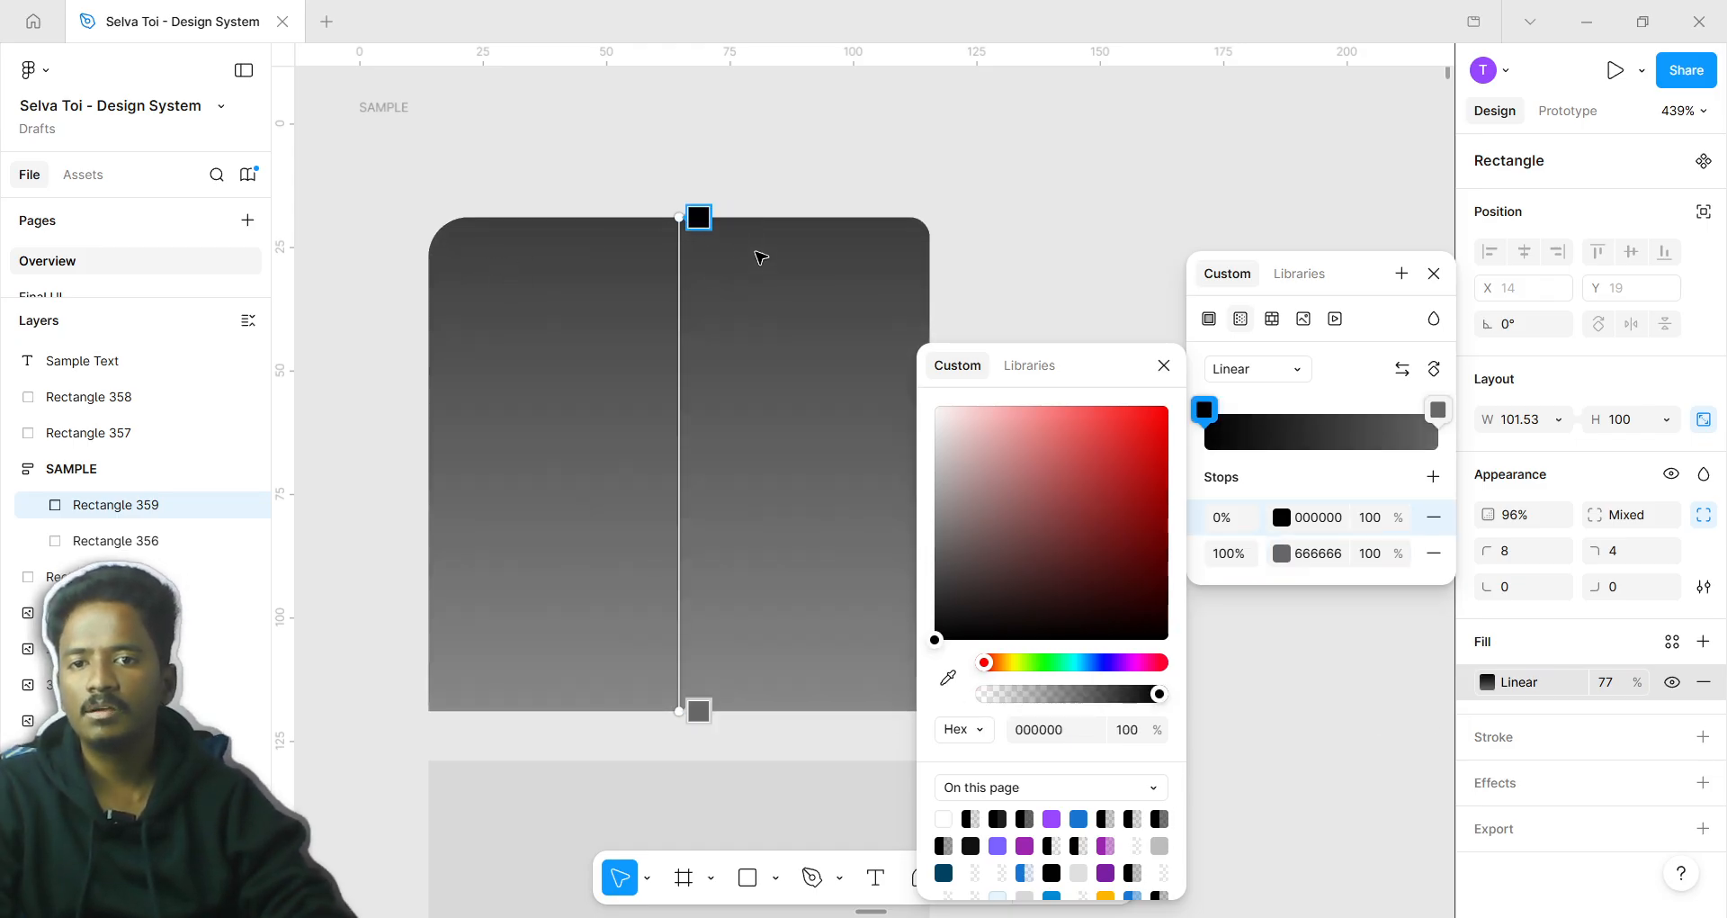
left_click(1244, 376)
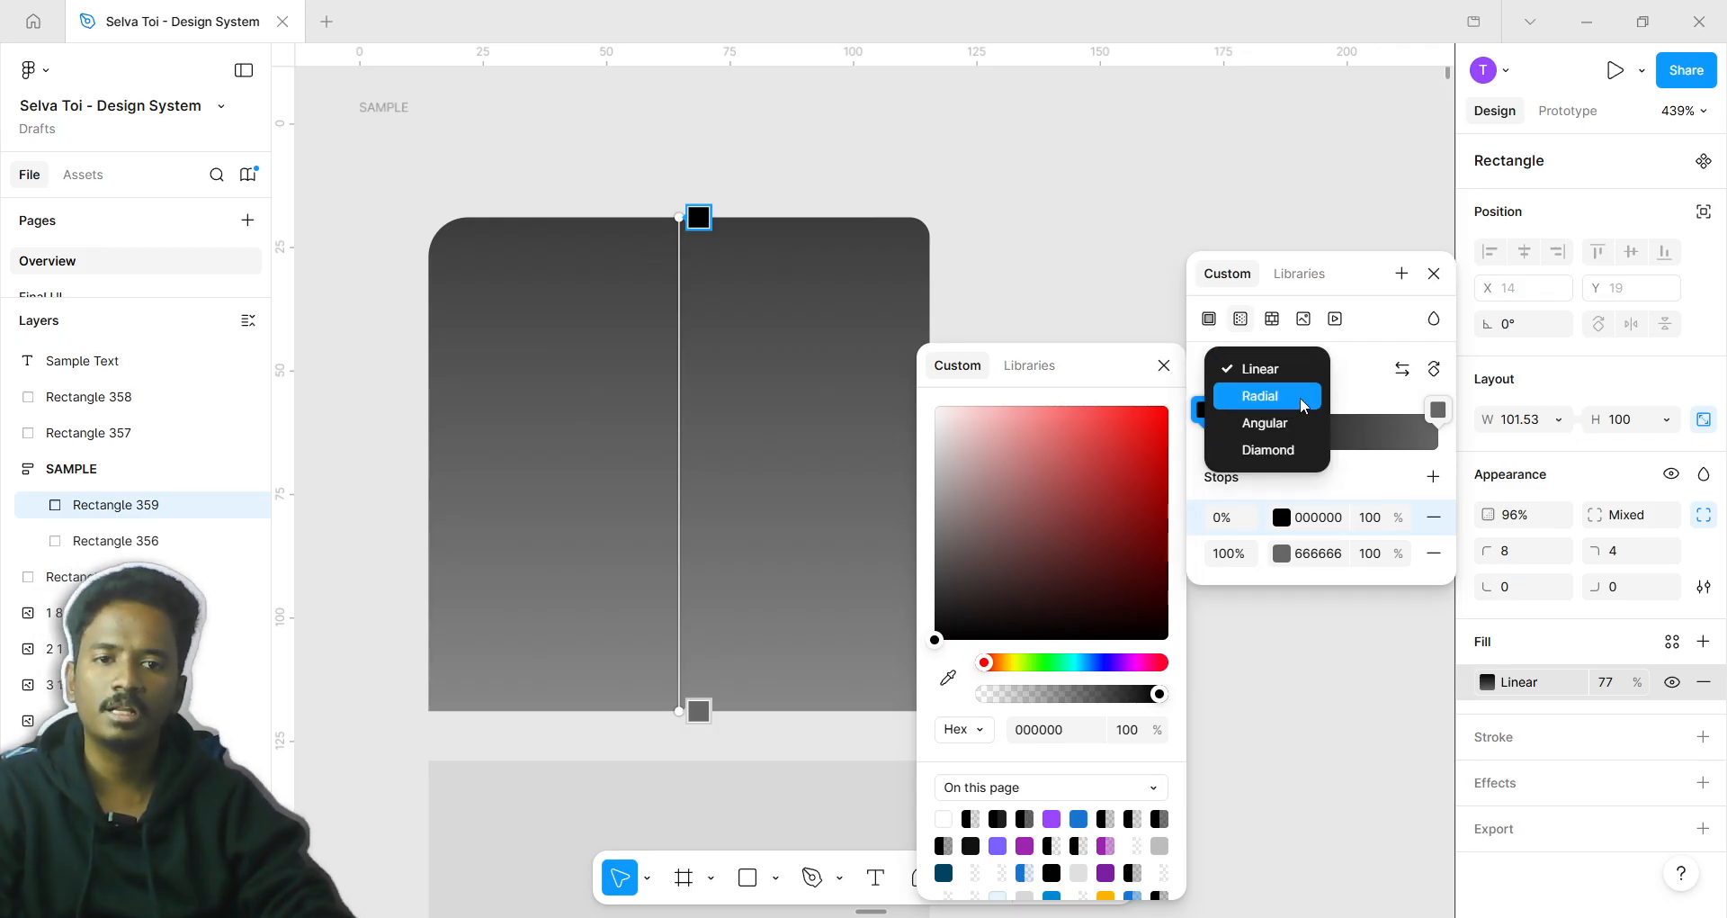
left_click(674, 217)
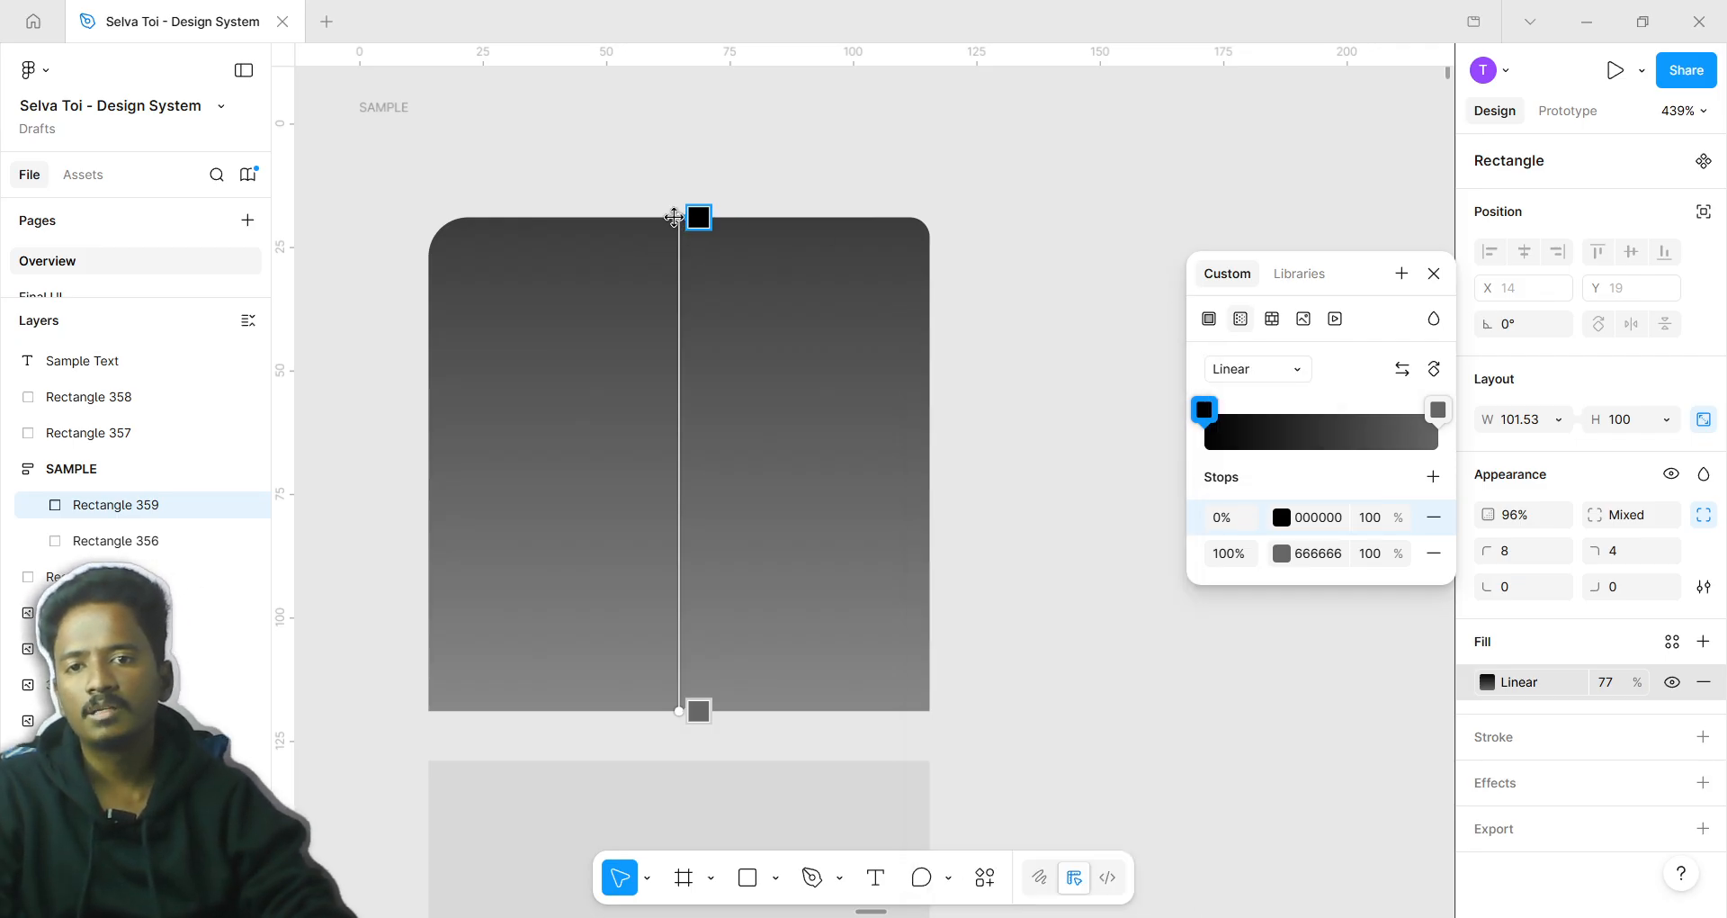
left_click_drag(711, 703, 947, 710)
left_click_drag(681, 217, 436, 224)
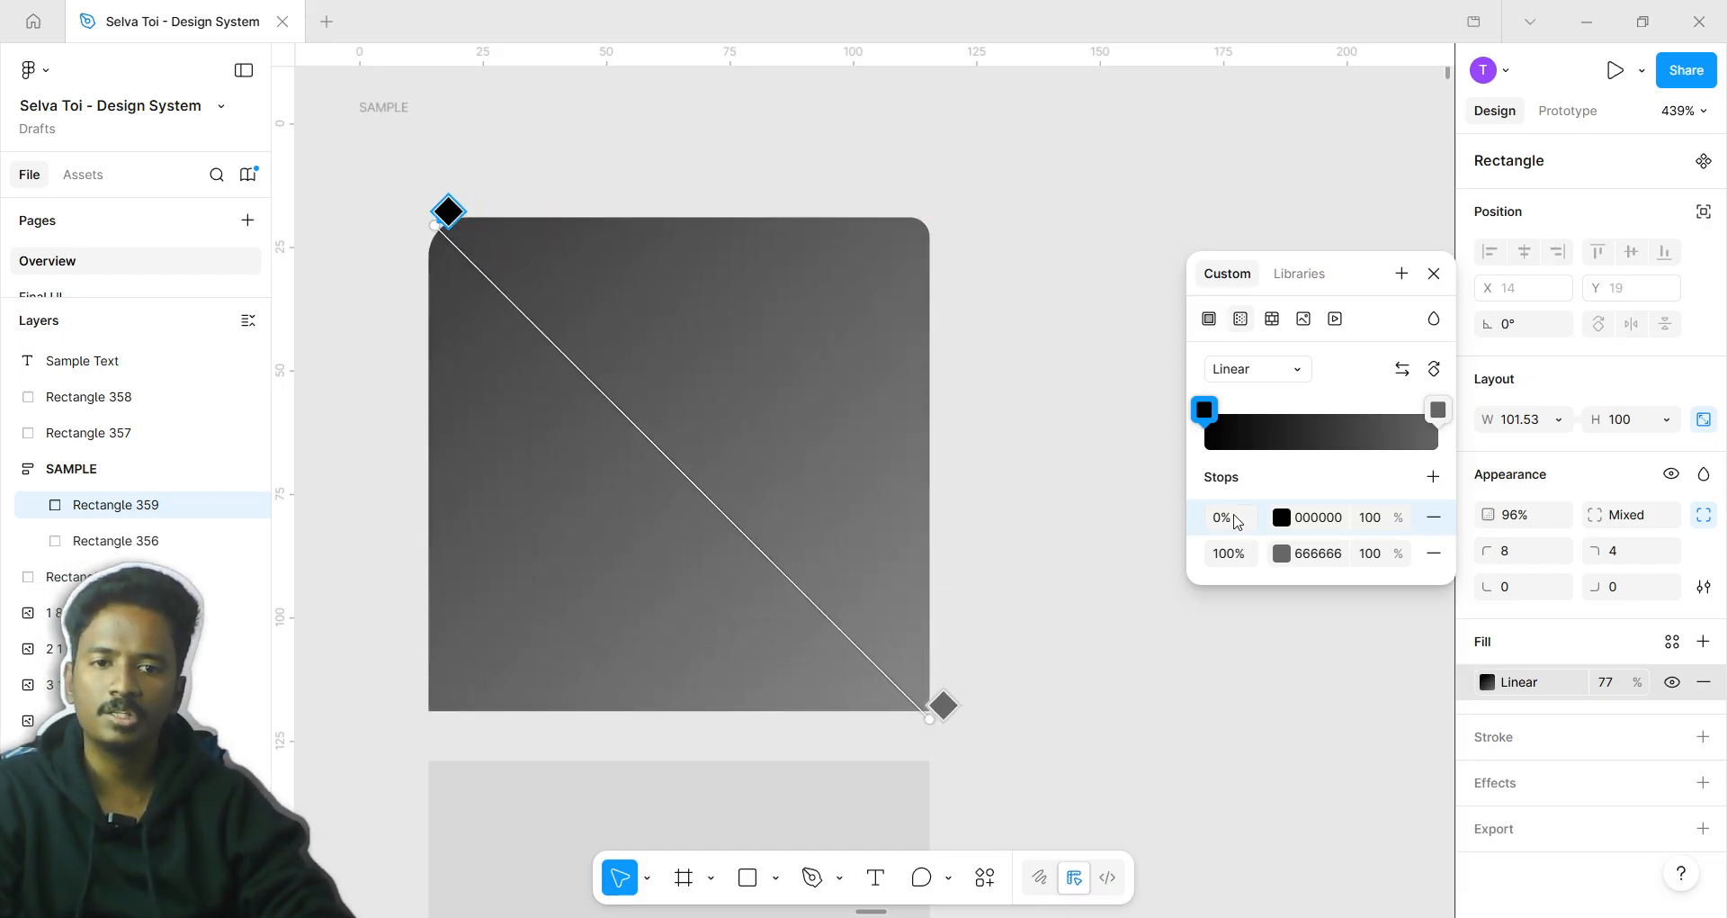
Recolour the gradient's start stop to 9C27B0 at 50% opacity and its end stop to 440060
left_click(1281, 517)
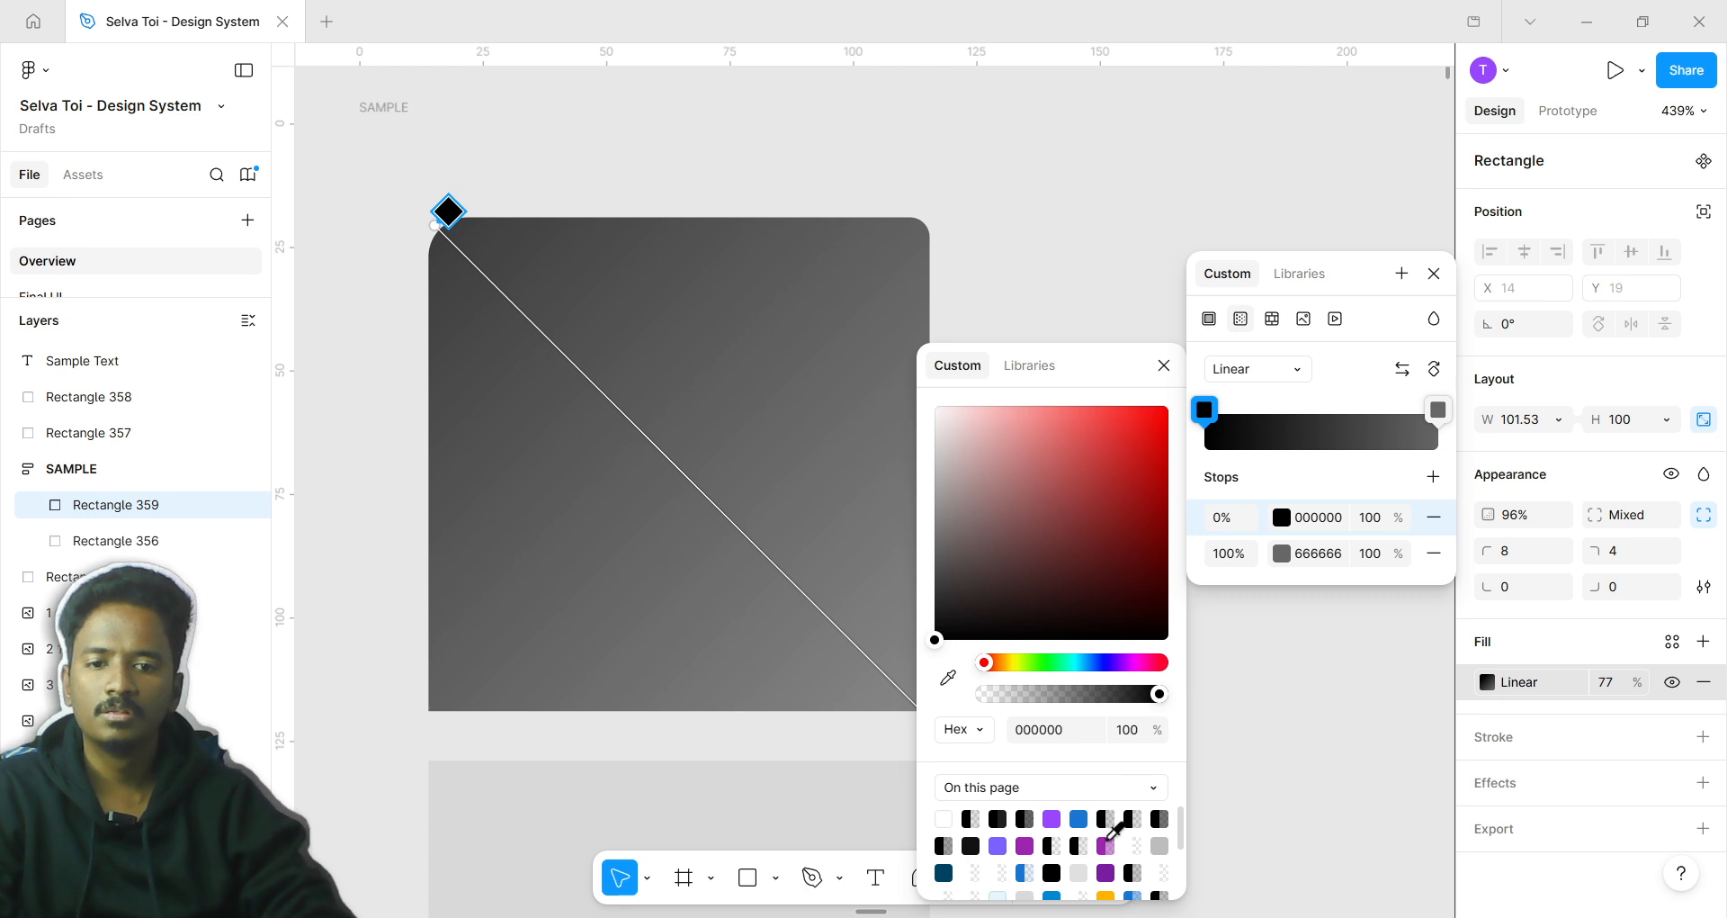
left_click(1106, 843)
left_click(1283, 553)
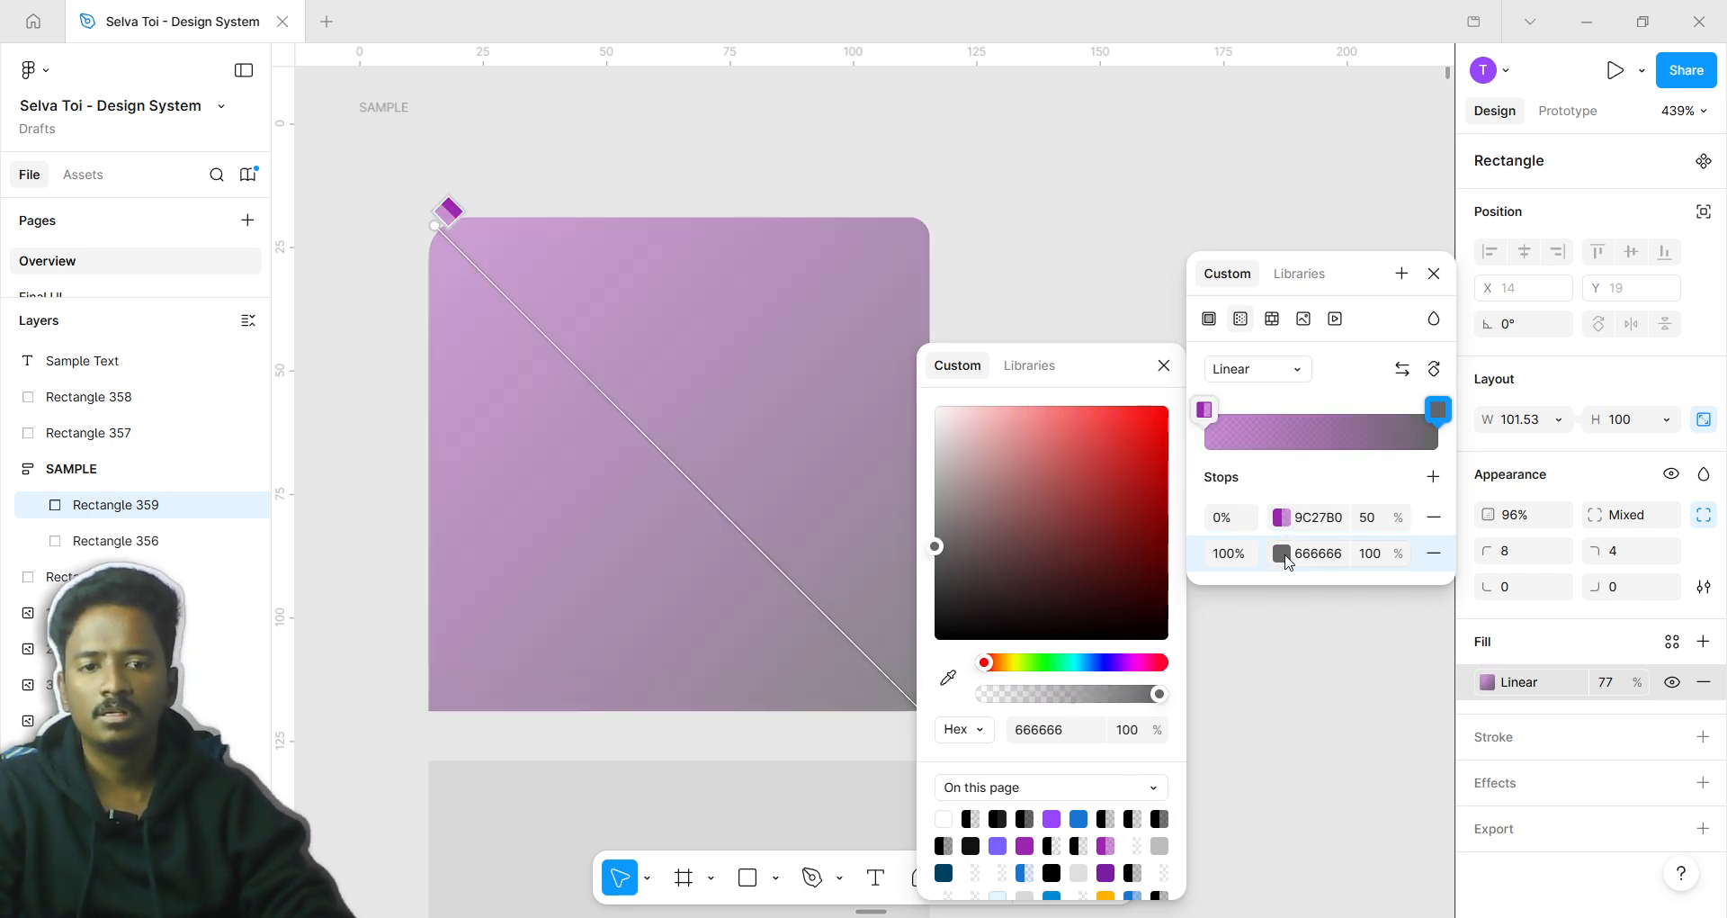
left_click(1107, 871)
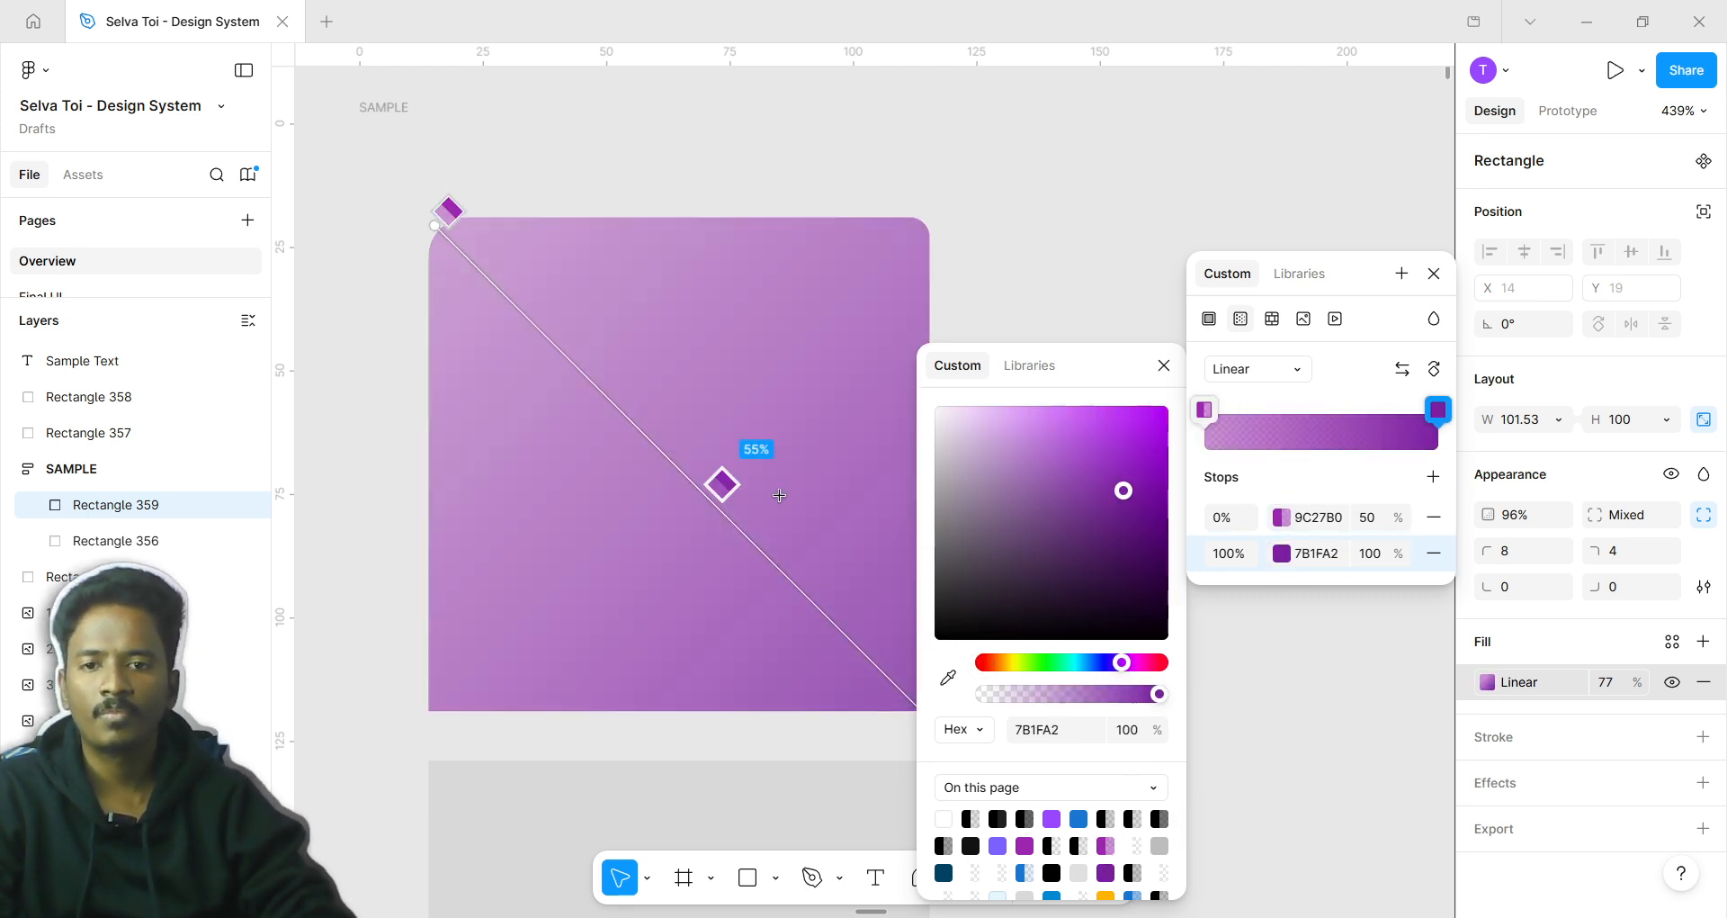
left_click_drag(1117, 536, 1287, 551)
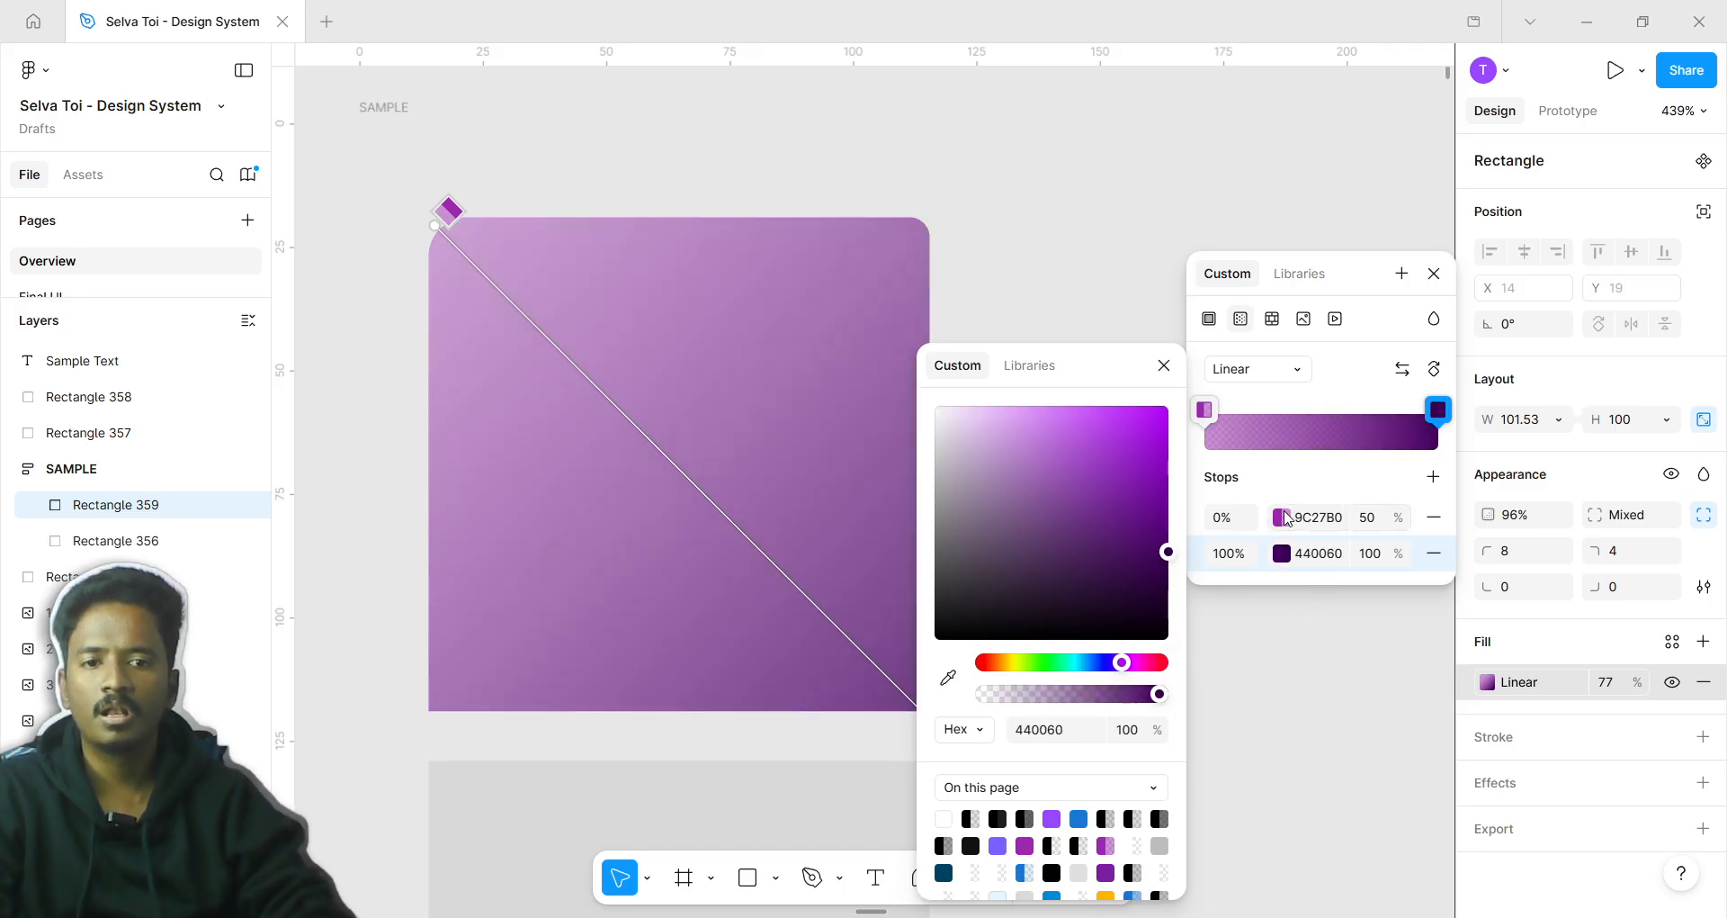
Lower the gradient's 9C27B0 start stop to 28% opacity and close the colour picker
left_click(1266, 511)
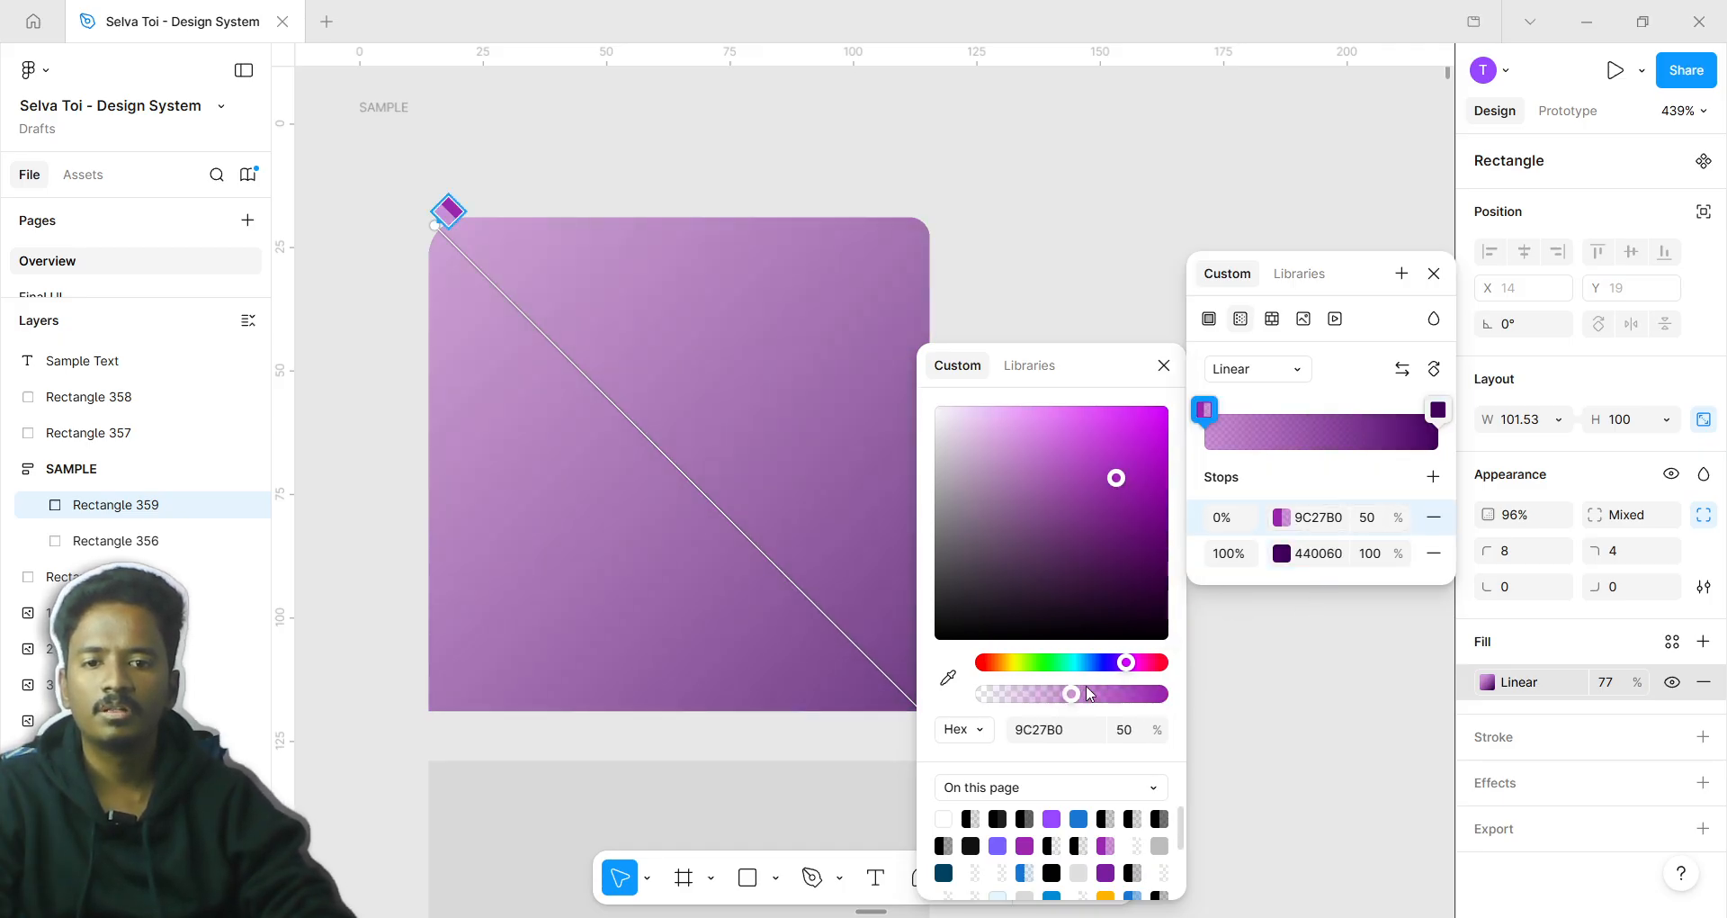
left_click_drag(1089, 693, 1038, 690)
key("Escape")
Examine the upper square's diagonal purple gradient with the square deselected, and select the square again
scroll(879, 170, "down", 5)
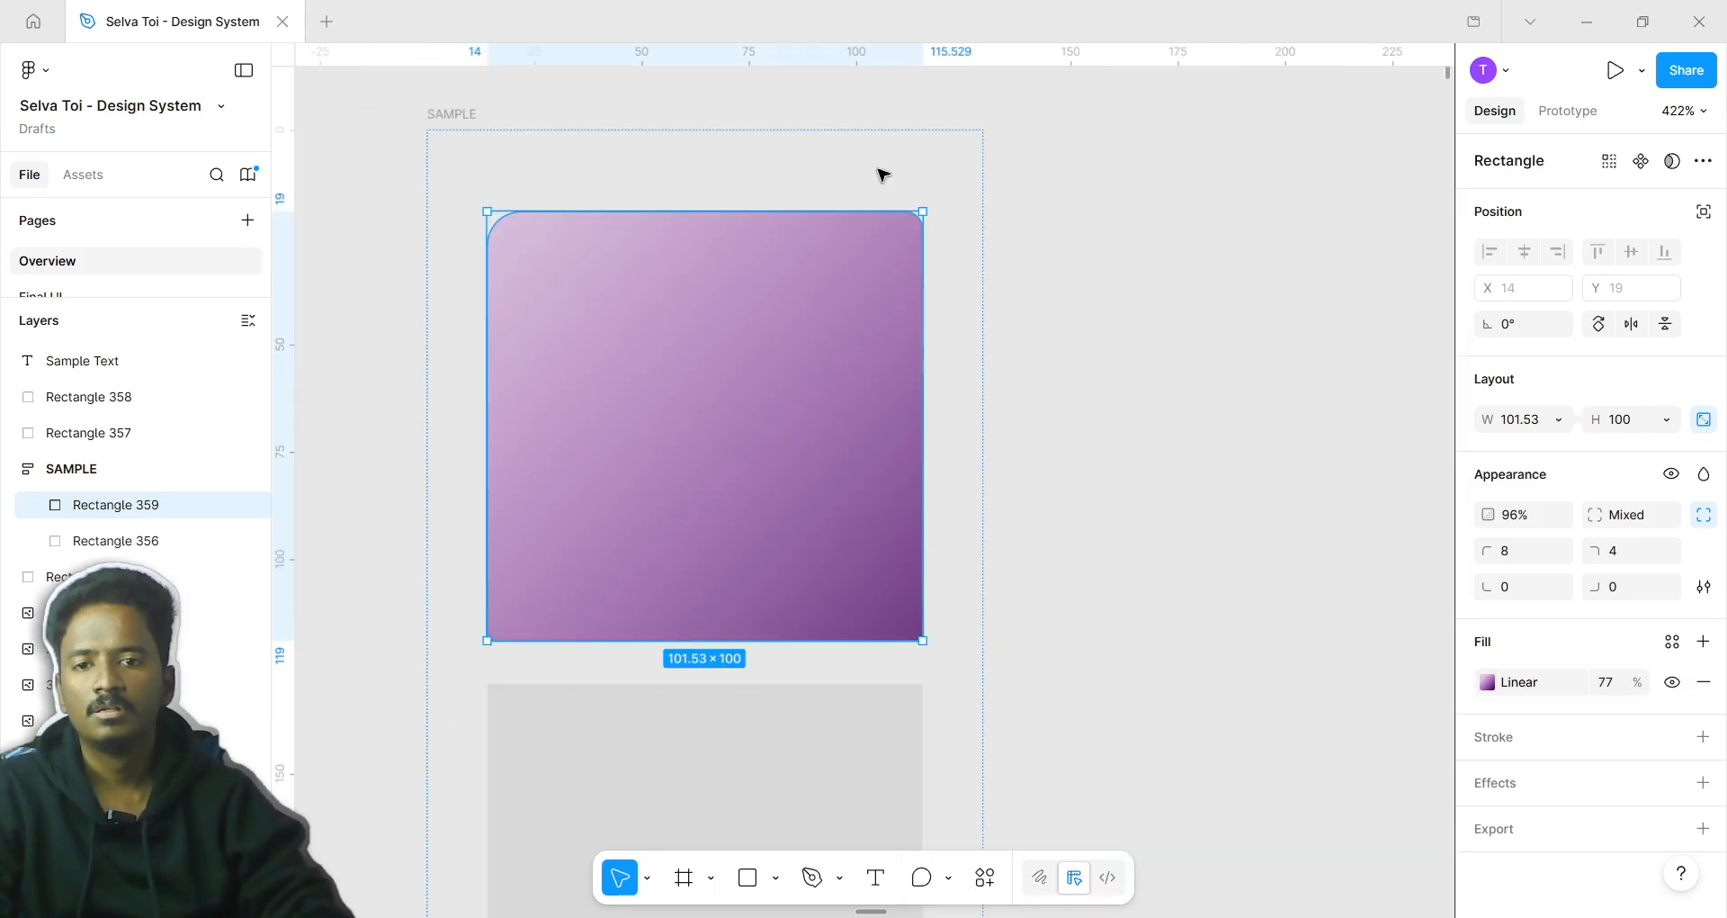
left_click(879, 171)
scroll(825, 374, "up", 4)
left_click(736, 364)
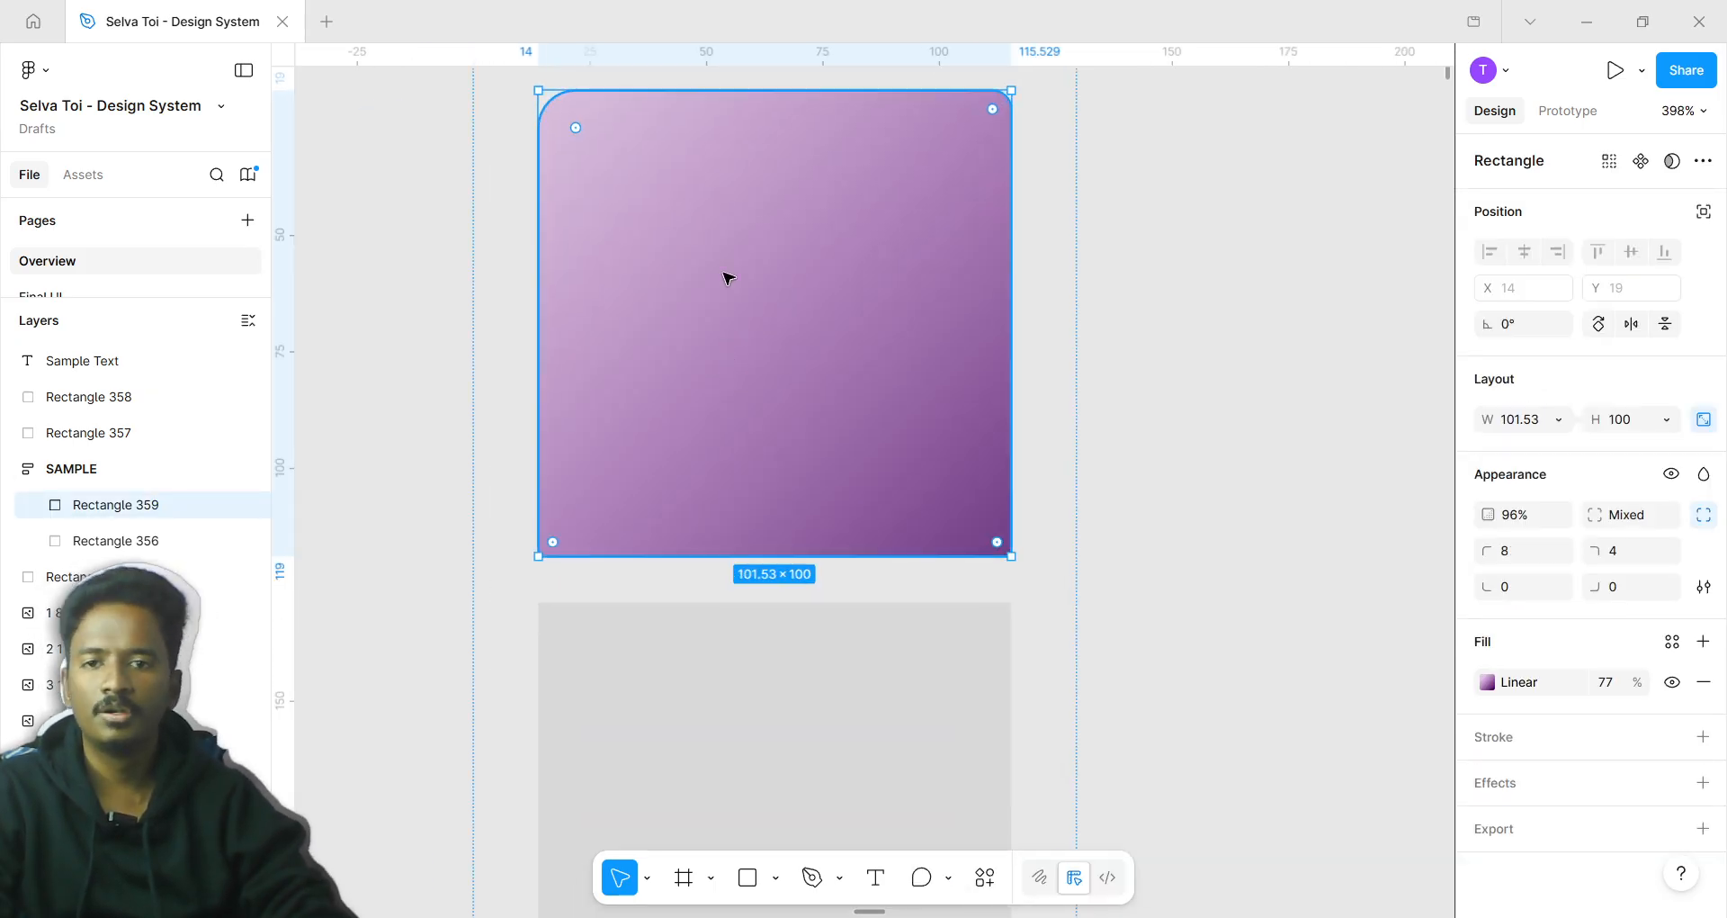
scroll(725, 278, "up", 3)
scroll(801, 346, "up", 2)
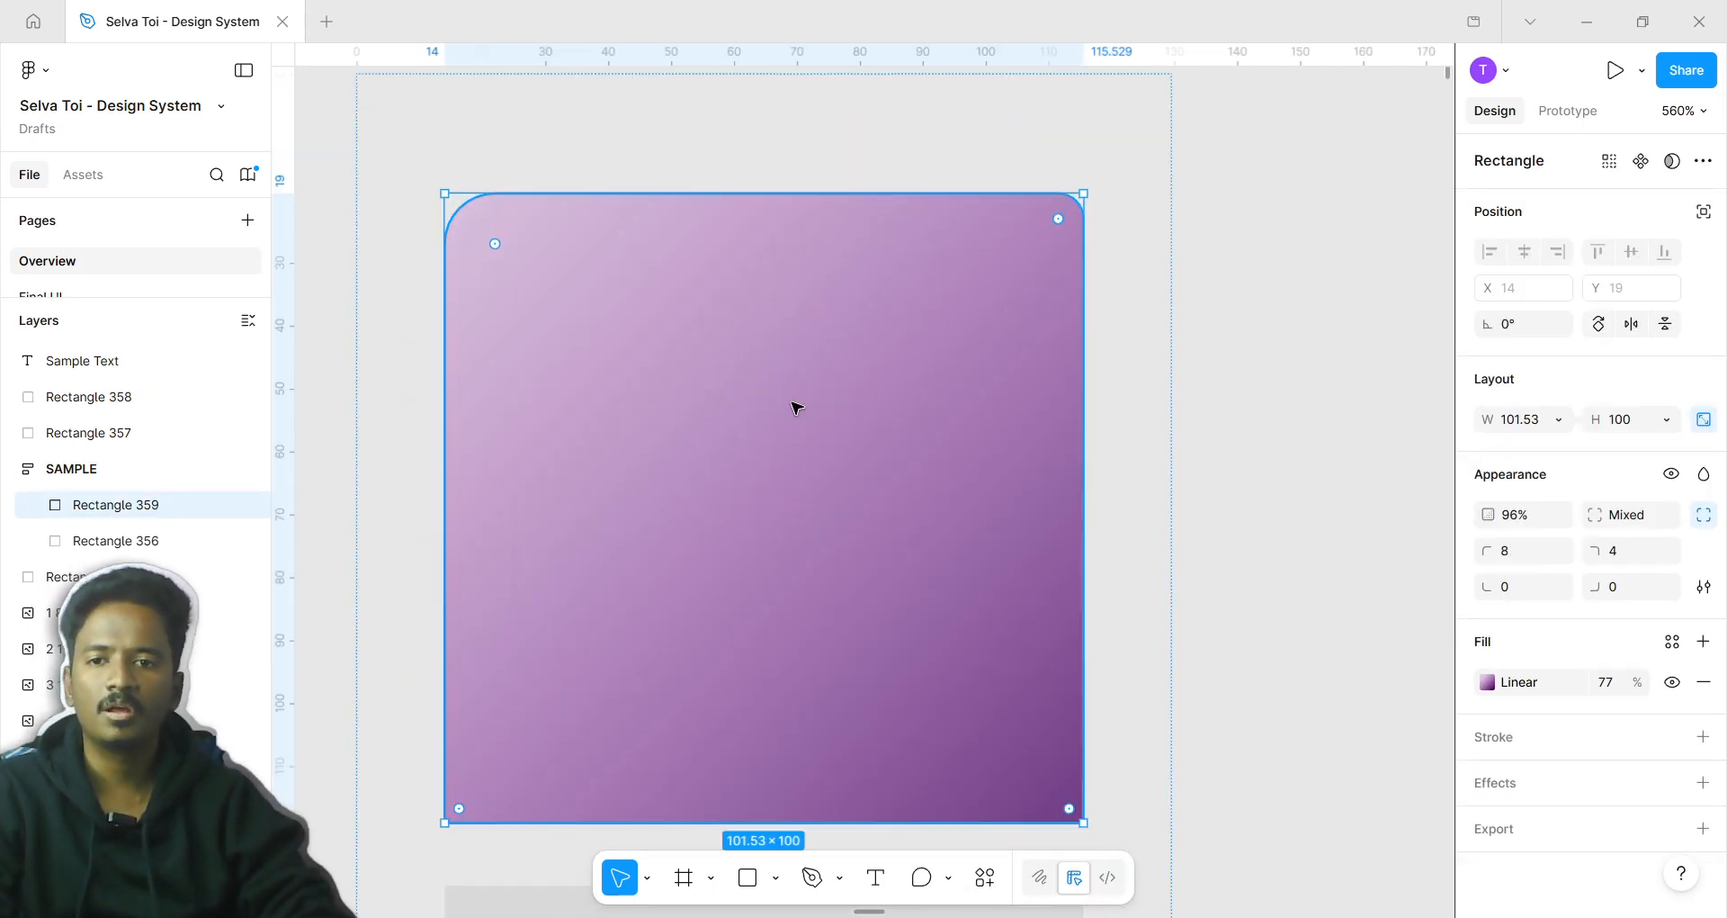
scroll(890, 505, "down", 1)
left_click(1334, 428)
scroll(774, 436, "down", 1)
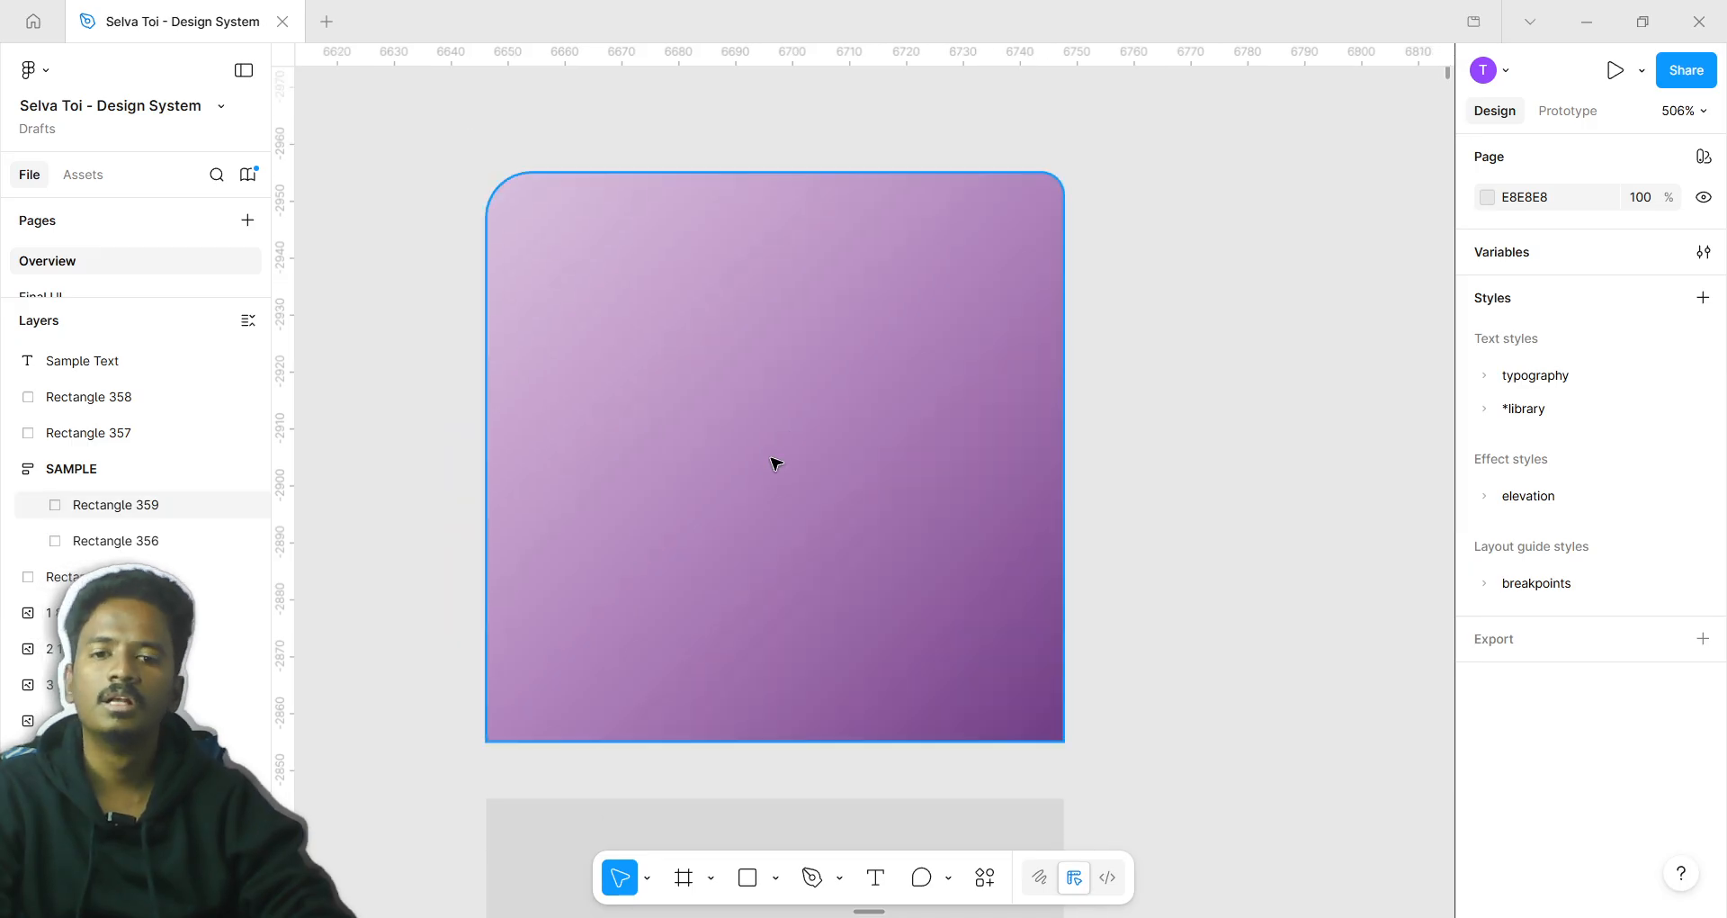
left_click(776, 463)
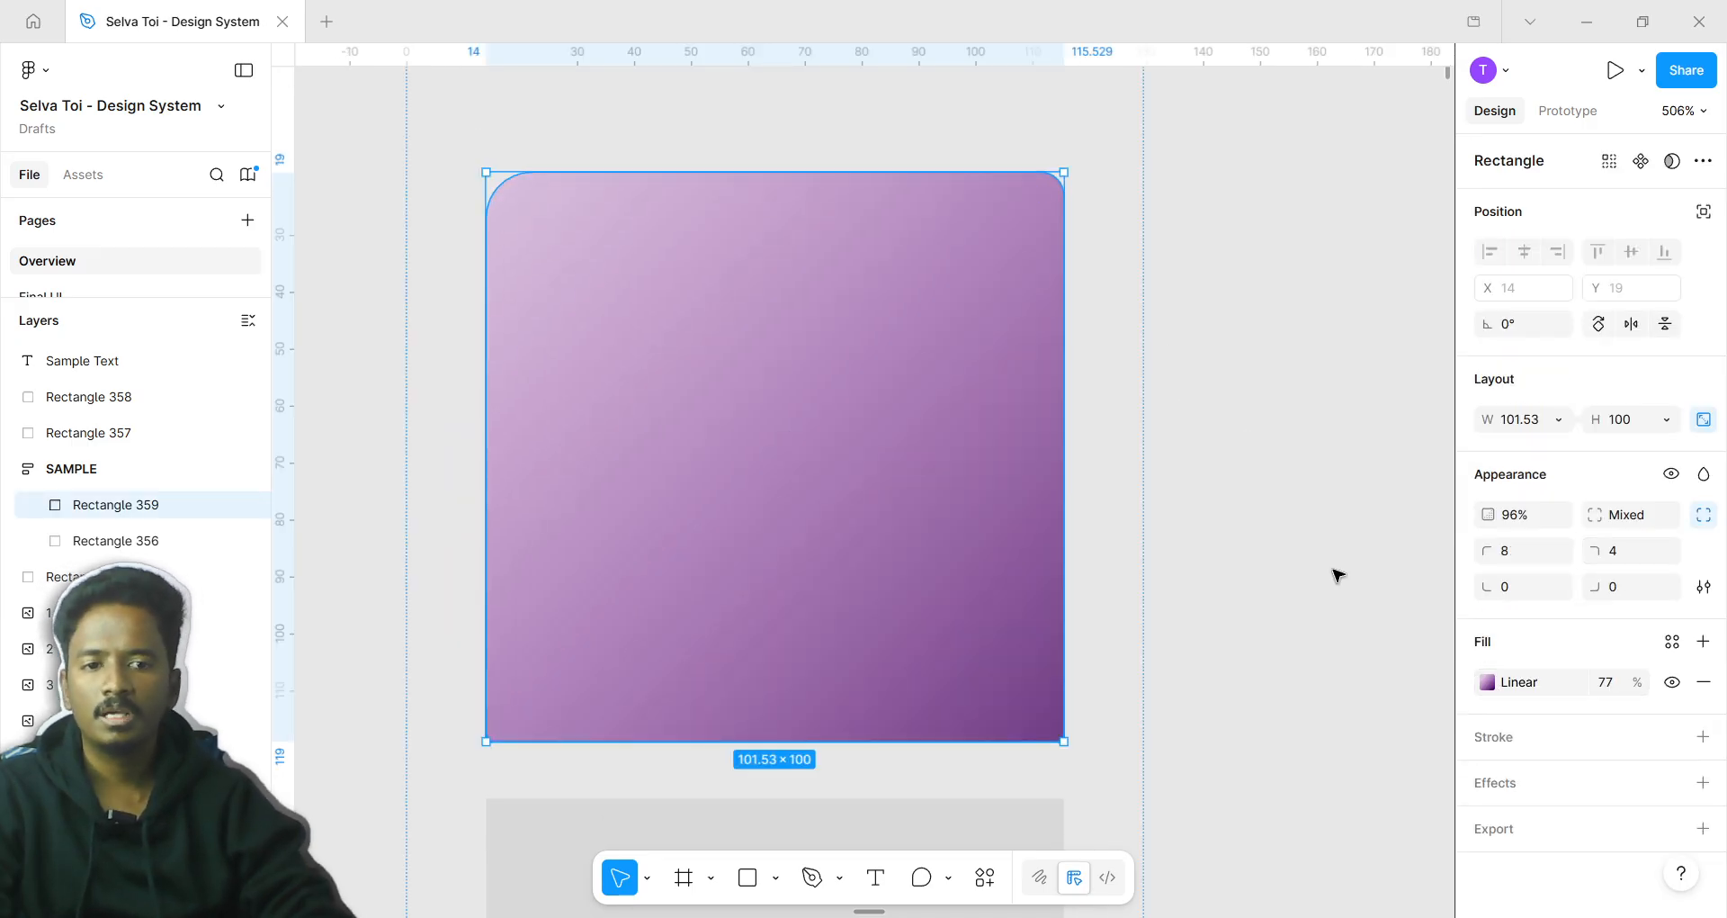
left_click(1490, 682)
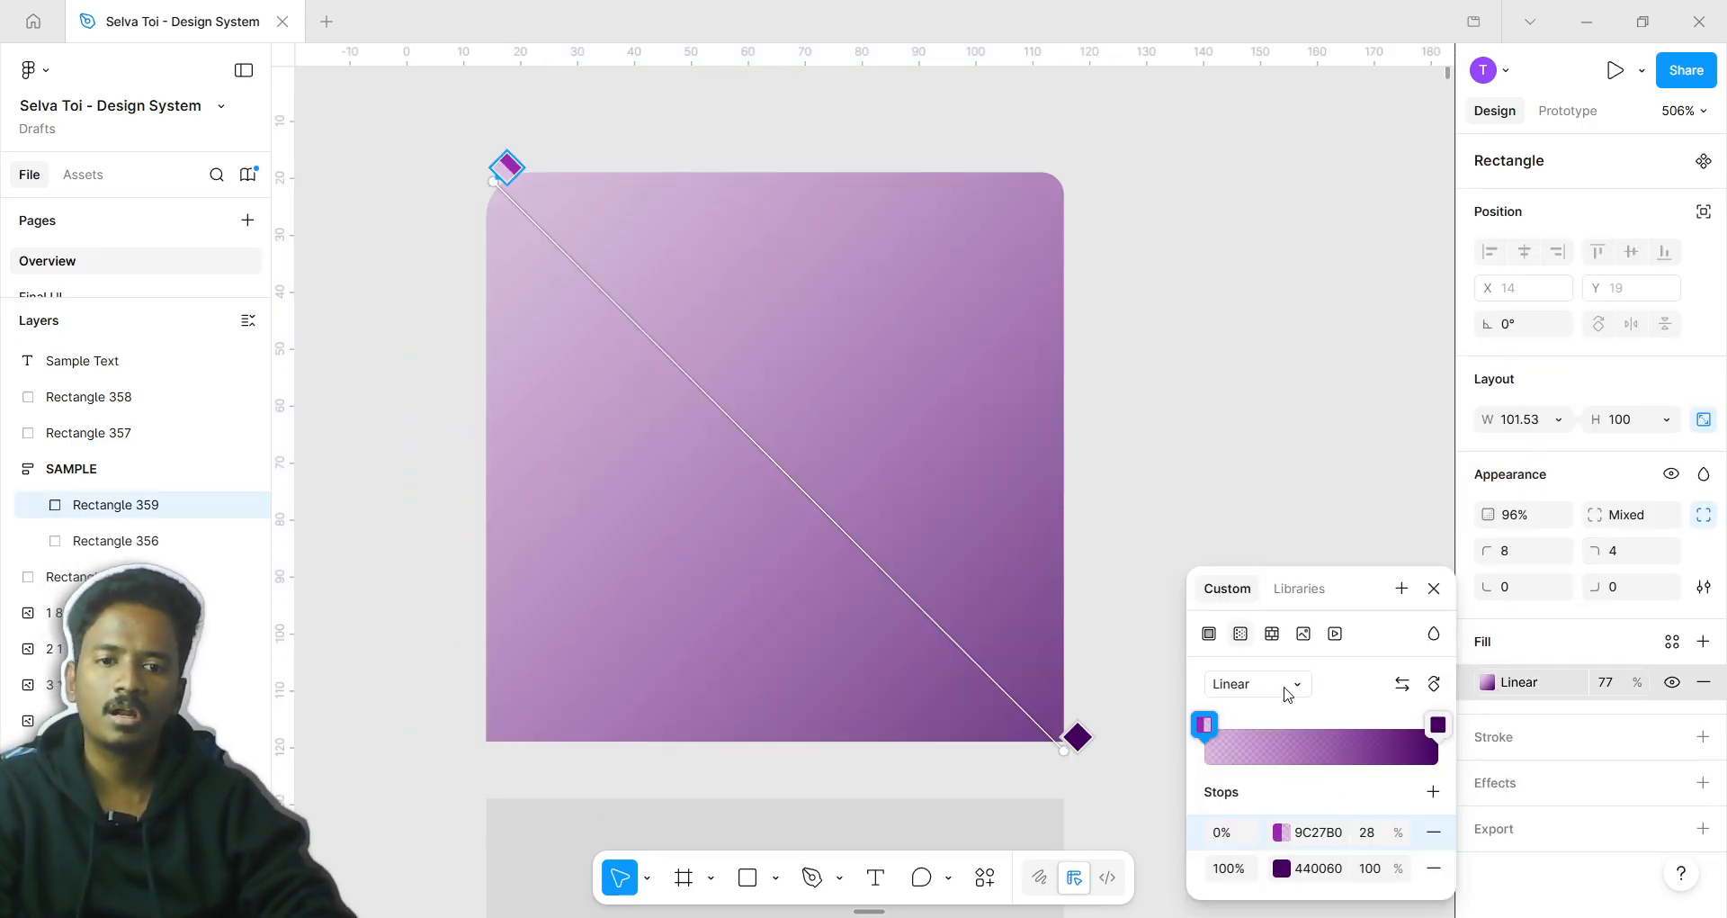
left_click(1286, 685)
left_click(1375, 695)
double_click(829, 432)
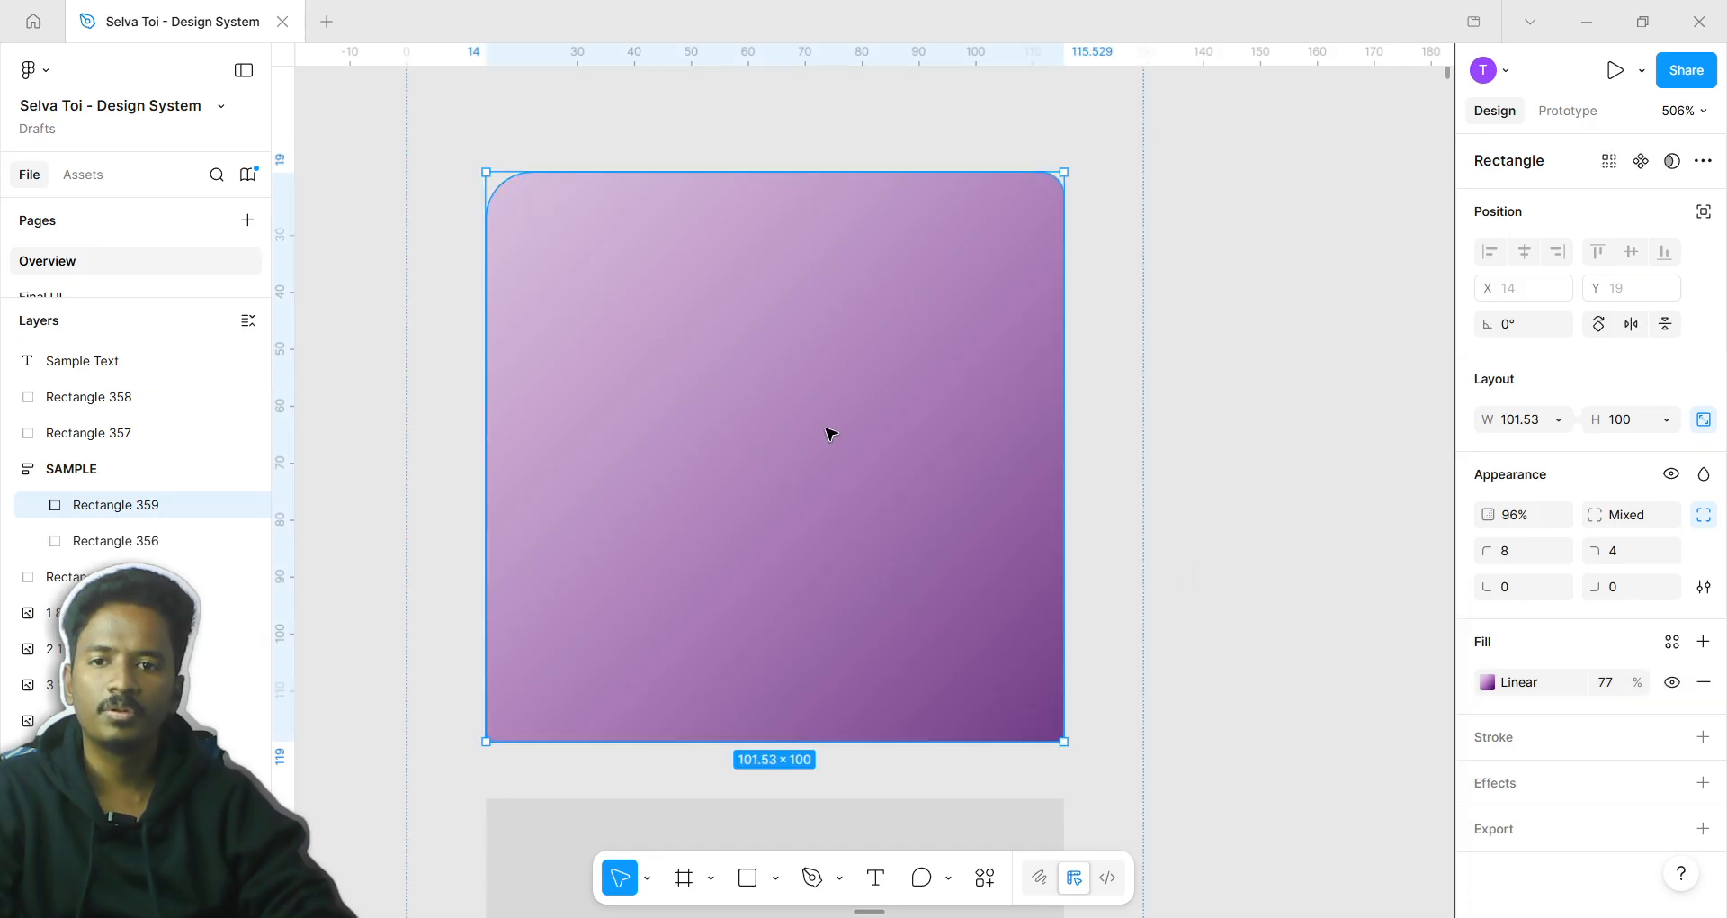
key("Escape")
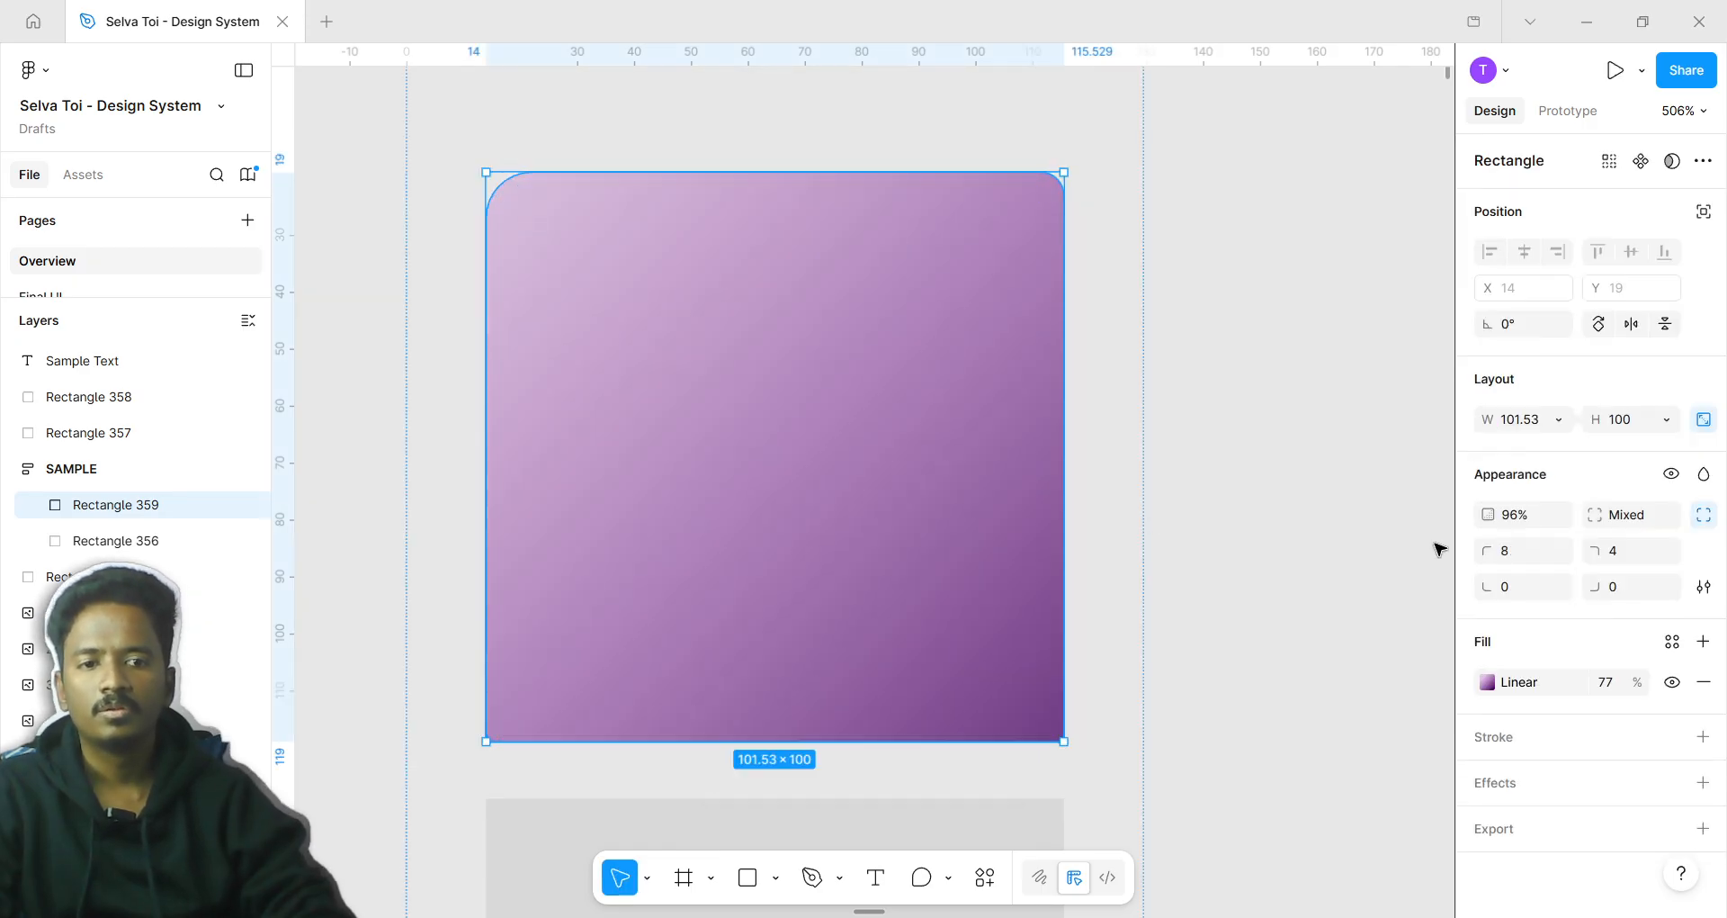
Try the Radial gradient type on the square's fill with an adjusted centre and end handle, and undo back to the linear gradient
left_click(1487, 683)
left_click(1246, 683)
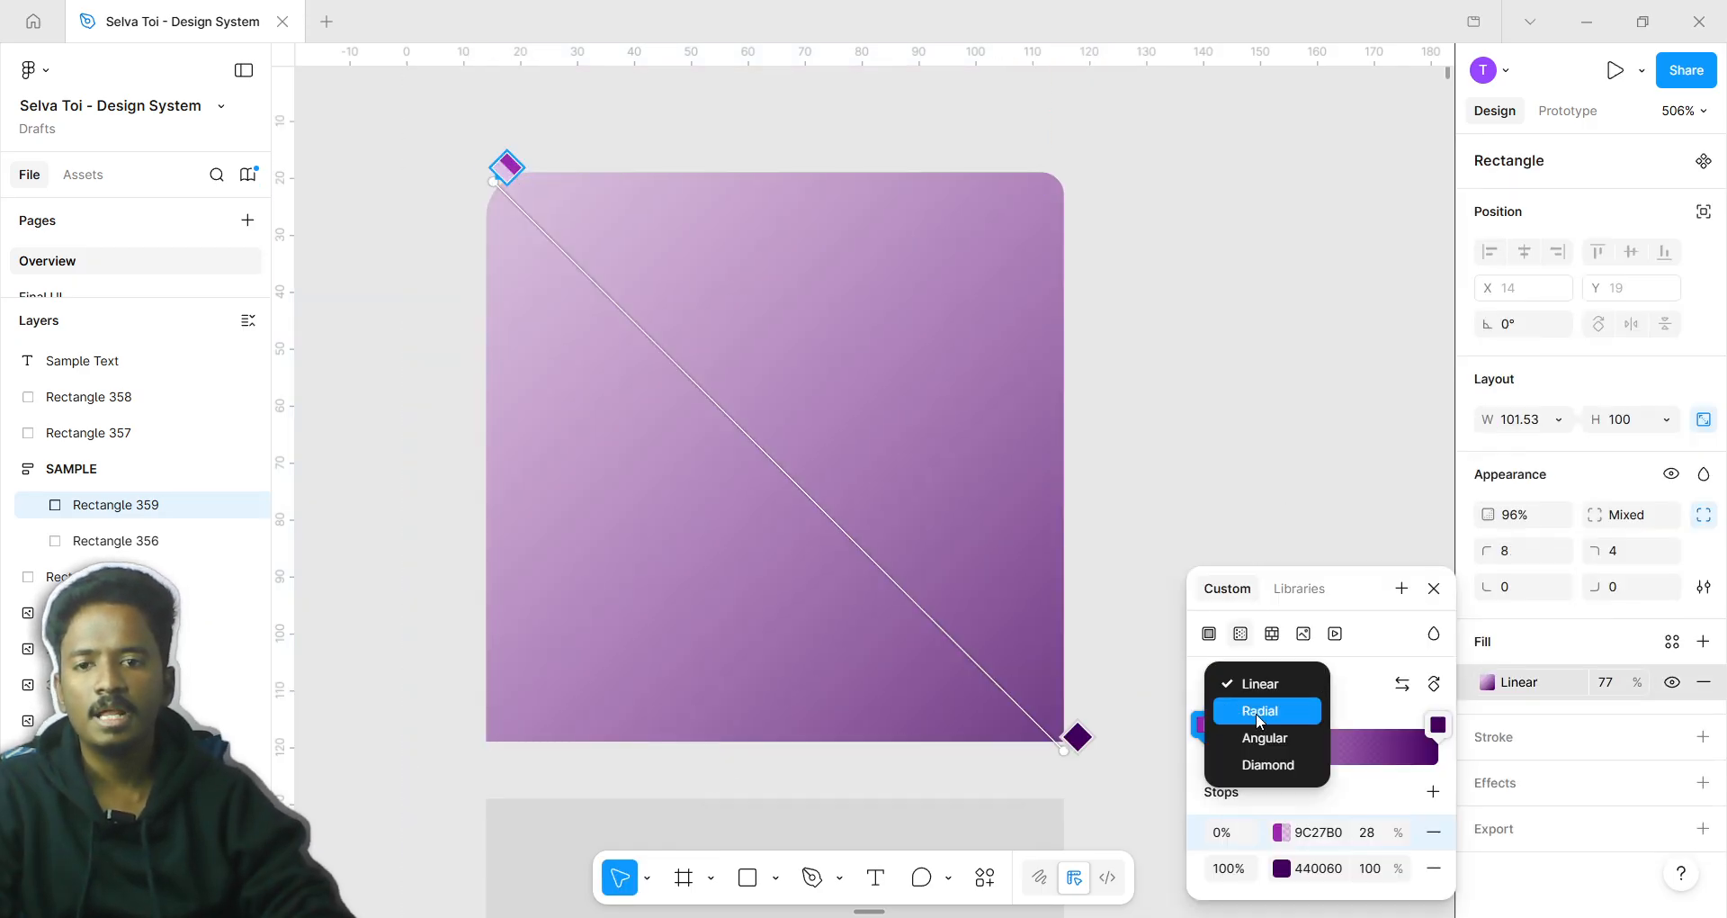
left_click(1256, 713)
mouse_move(788, 464)
left_mouse_down()
mouse_move(609, 517)
mouse_move(698, 447)
mouse_move(770, 459)
left_mouse_up()
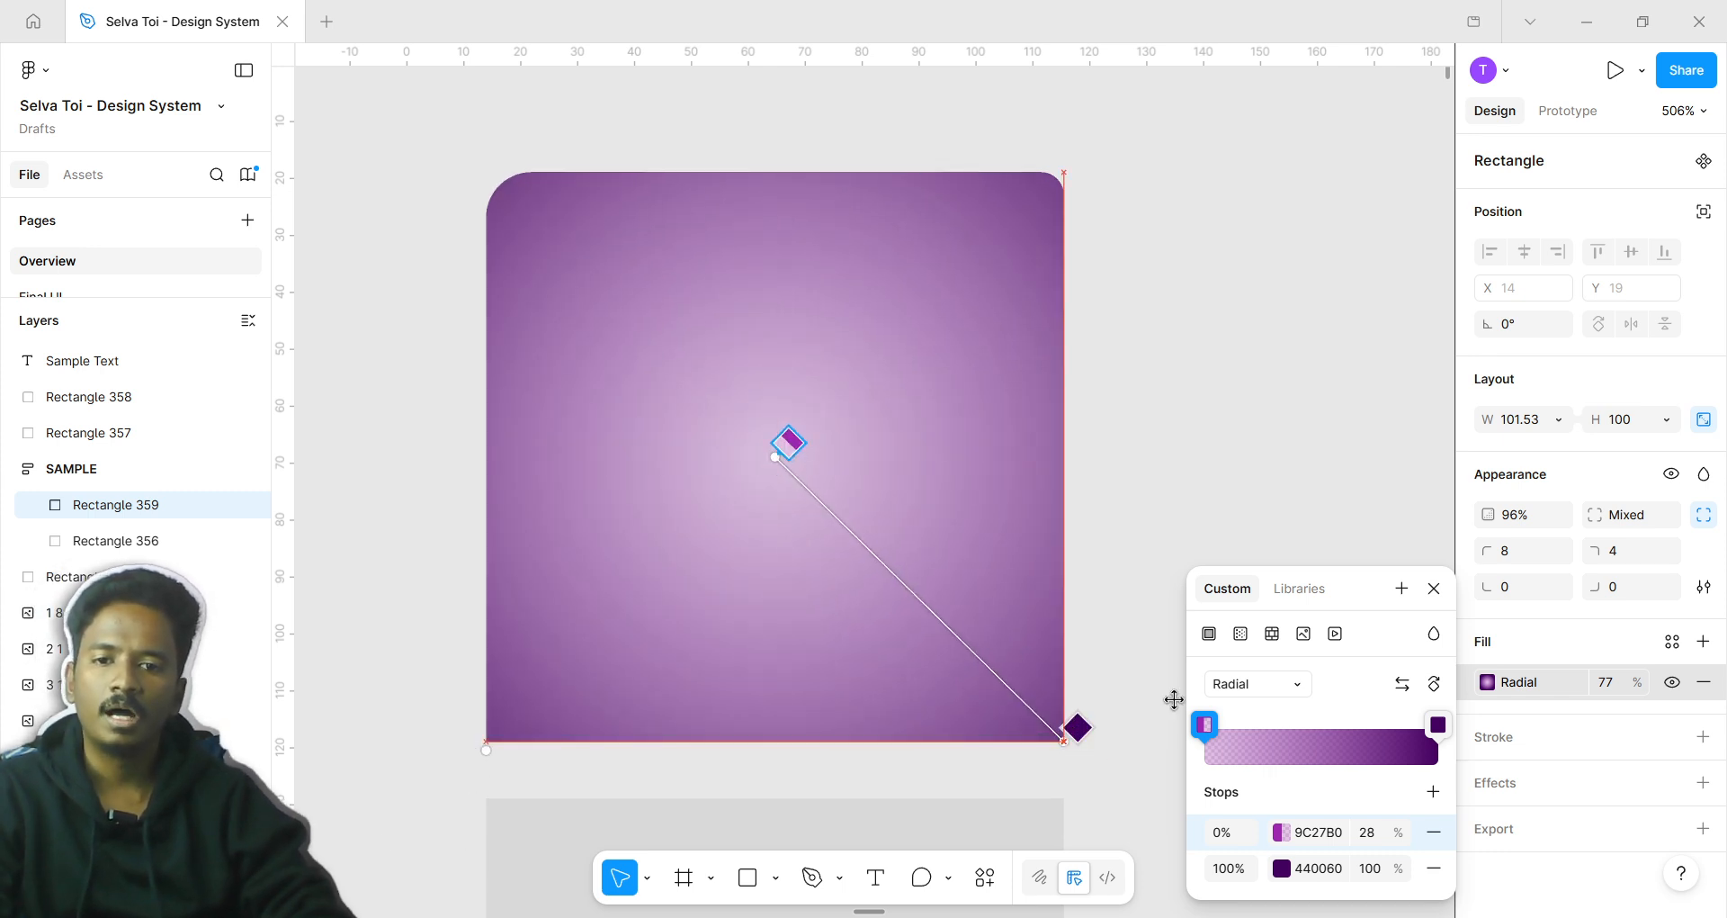
left_click_drag(1064, 750, 1073, 396)
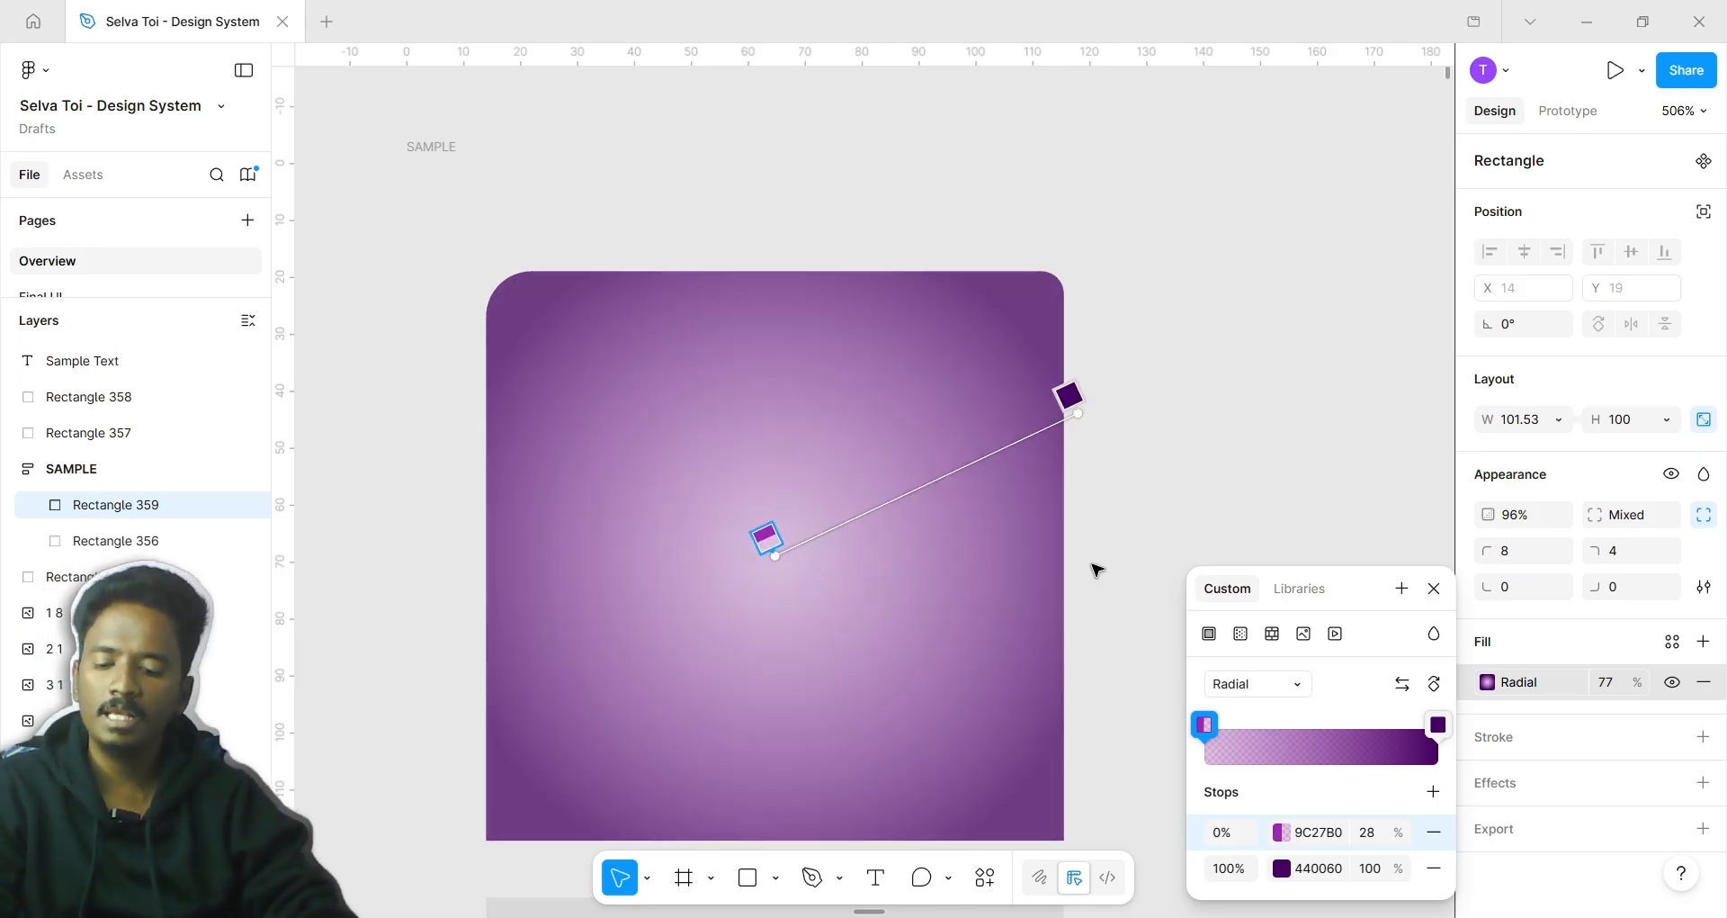
key("ctrl+z")
key("ctrl+z")
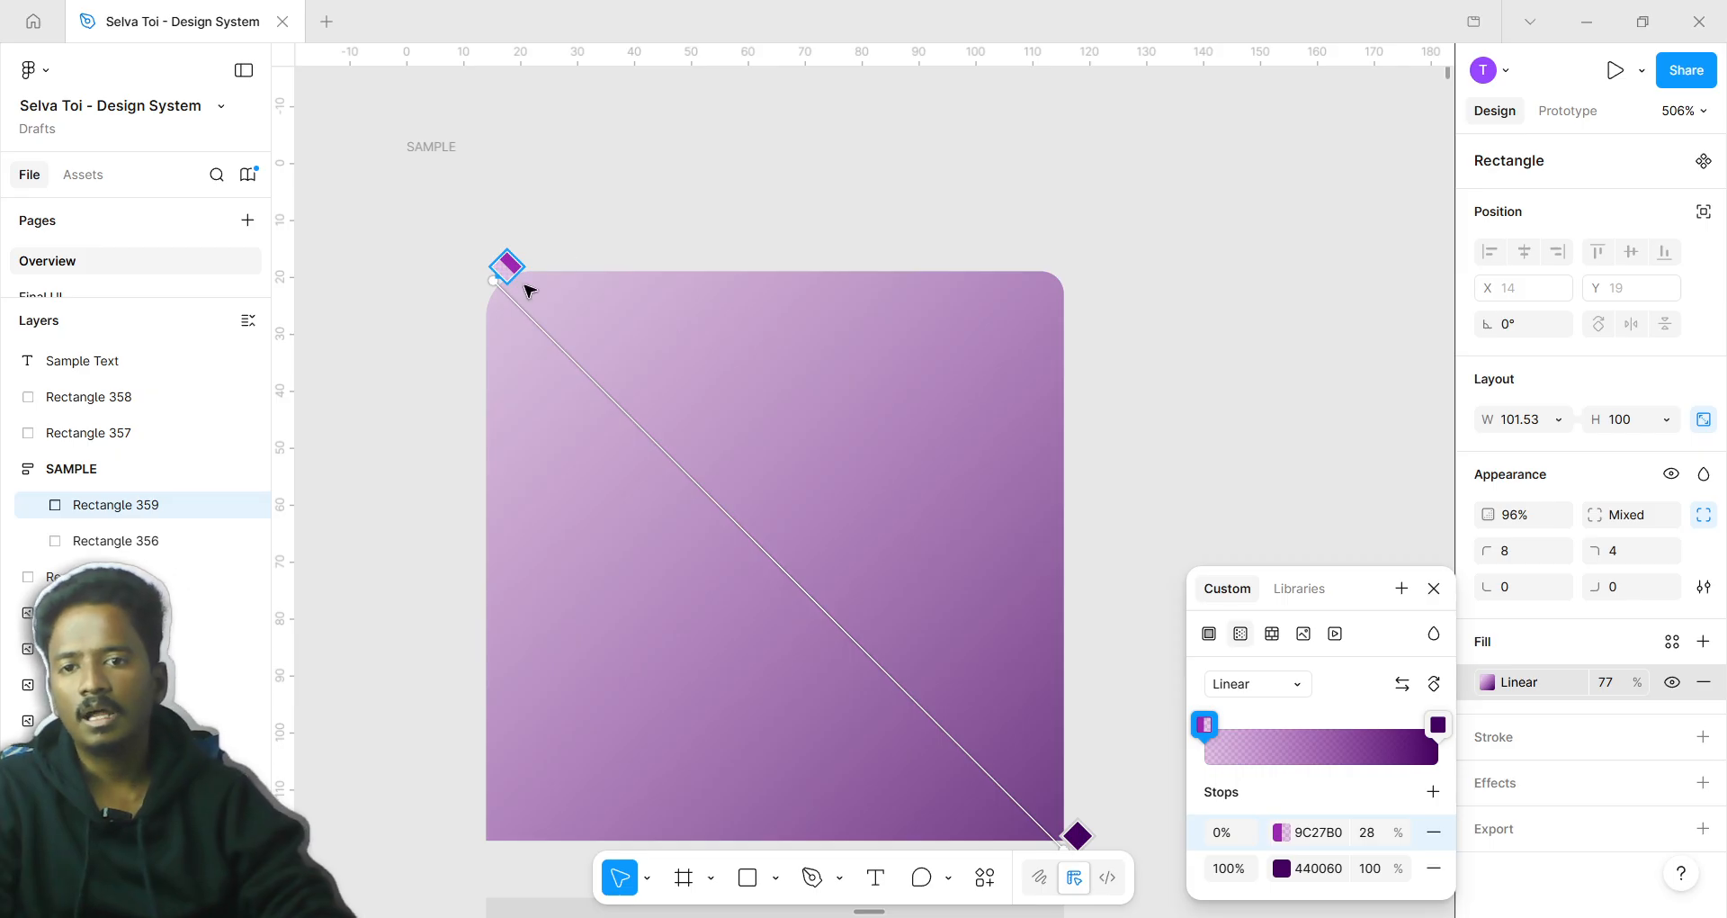
Slide the linear gradient's start stop to 43% and its end stop inward, and return both stops to the ends of the line
scroll(529, 290, "down", 3)
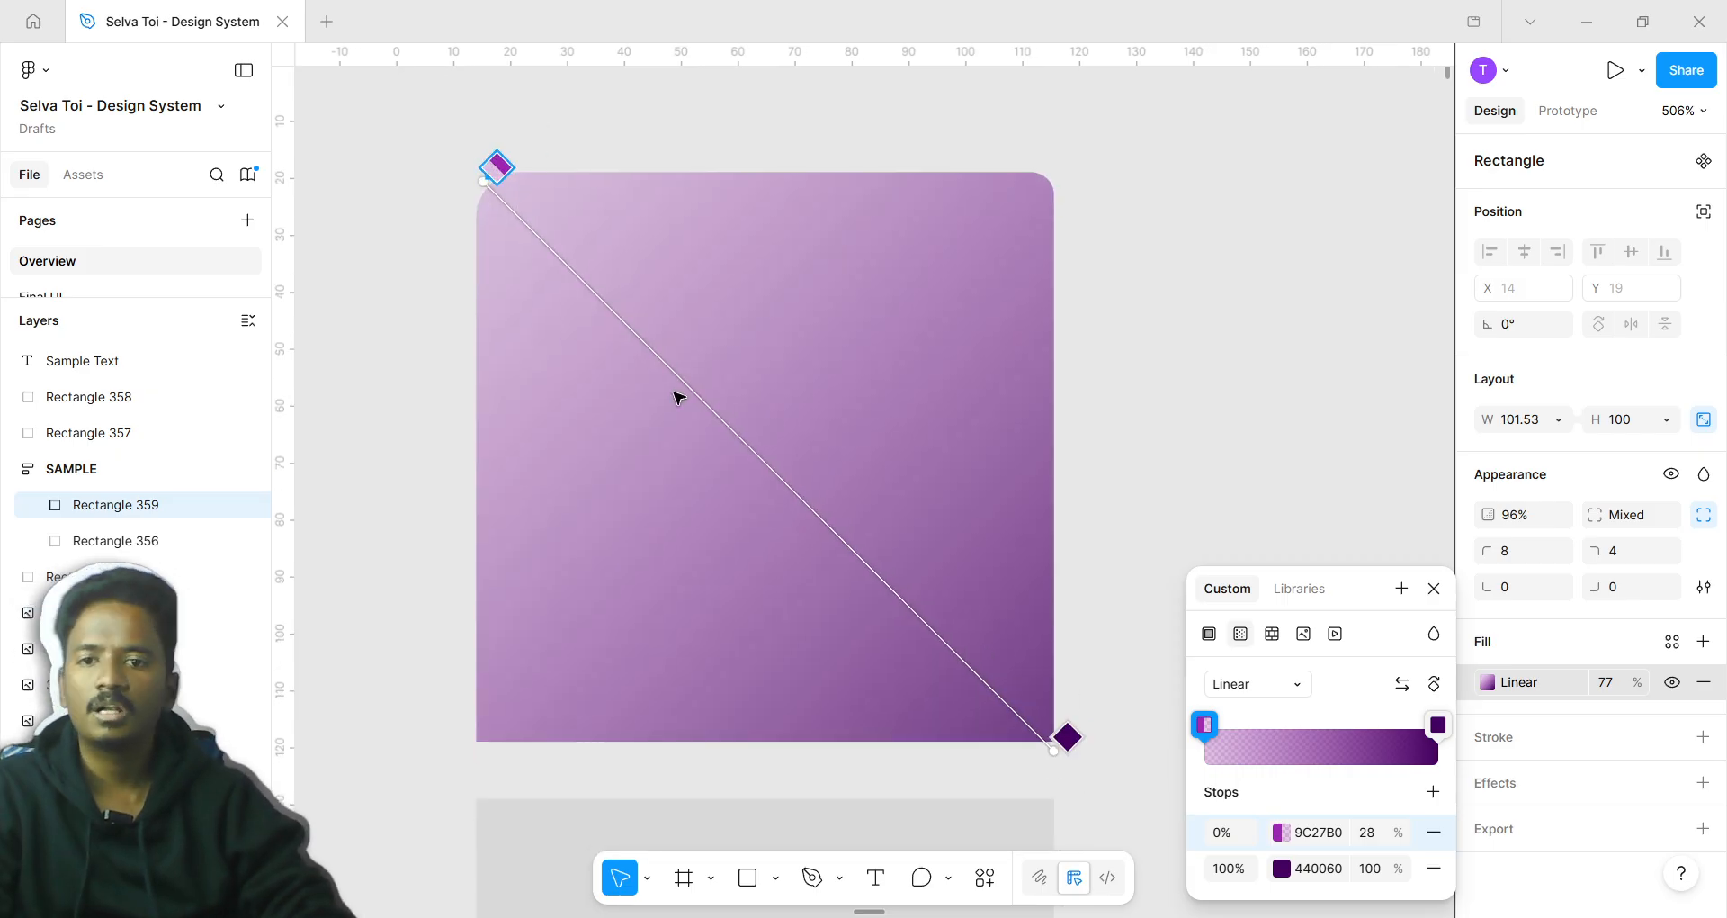
left_click_drag(481, 185, 736, 409)
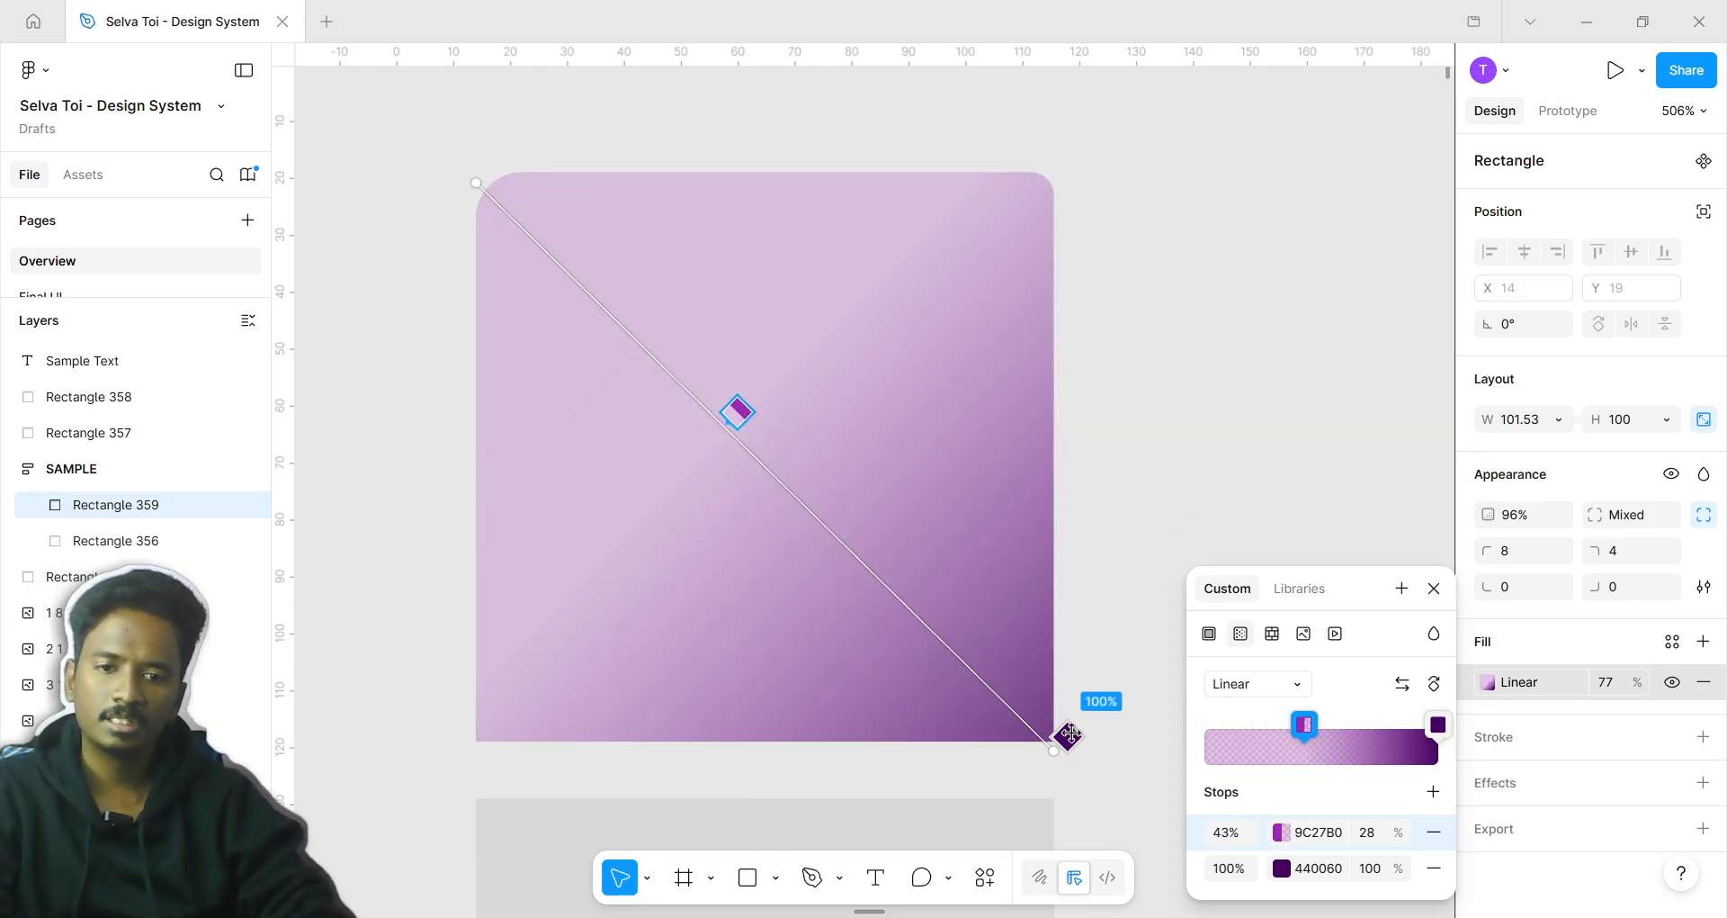
left_click_drag(1068, 735, 930, 601)
mouse_move(840, 490)
left_mouse_down()
mouse_move(737, 408)
mouse_move(812, 485)
left_mouse_up()
left_click_drag(949, 565, 1105, 740)
left_click_drag(738, 411, 481, 170)
Change the square's gradient type to Radial, pull its dark end stop inward and return it to the lower-right corner
left_click(1259, 685)
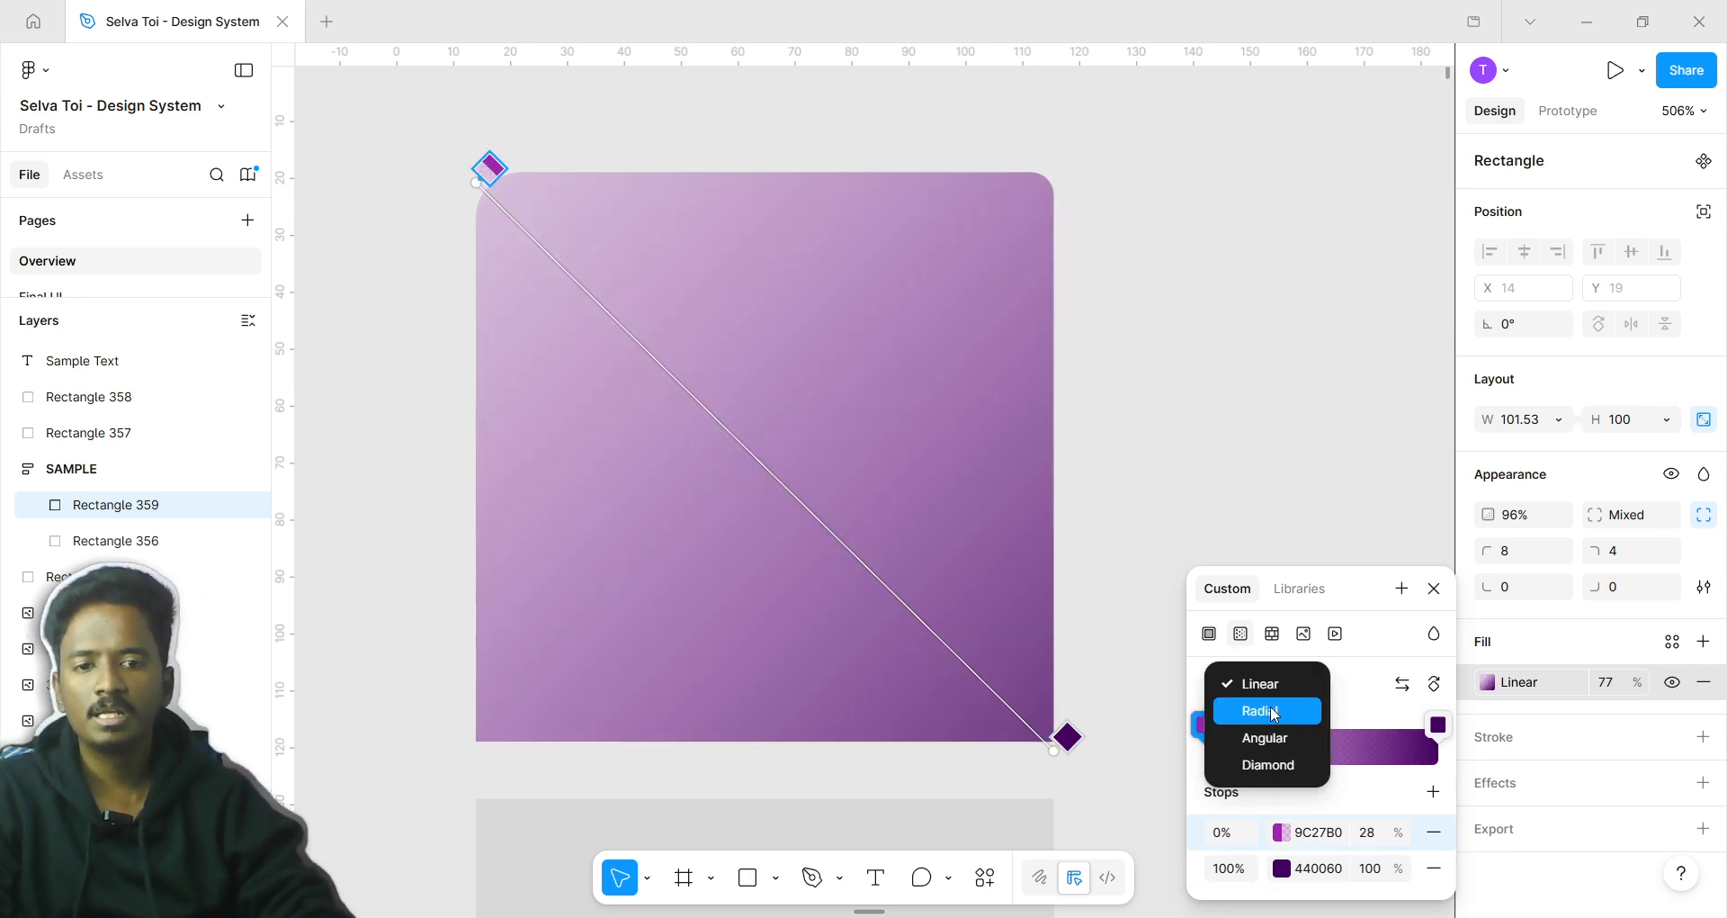
left_click(1270, 705)
mouse_move(1067, 730)
left_mouse_down()
mouse_move(887, 520)
mouse_move(1028, 655)
mouse_move(863, 479)
mouse_move(1008, 621)
mouse_move(1067, 721)
left_mouse_up()
left_click_drag(991, 624, 1075, 737)
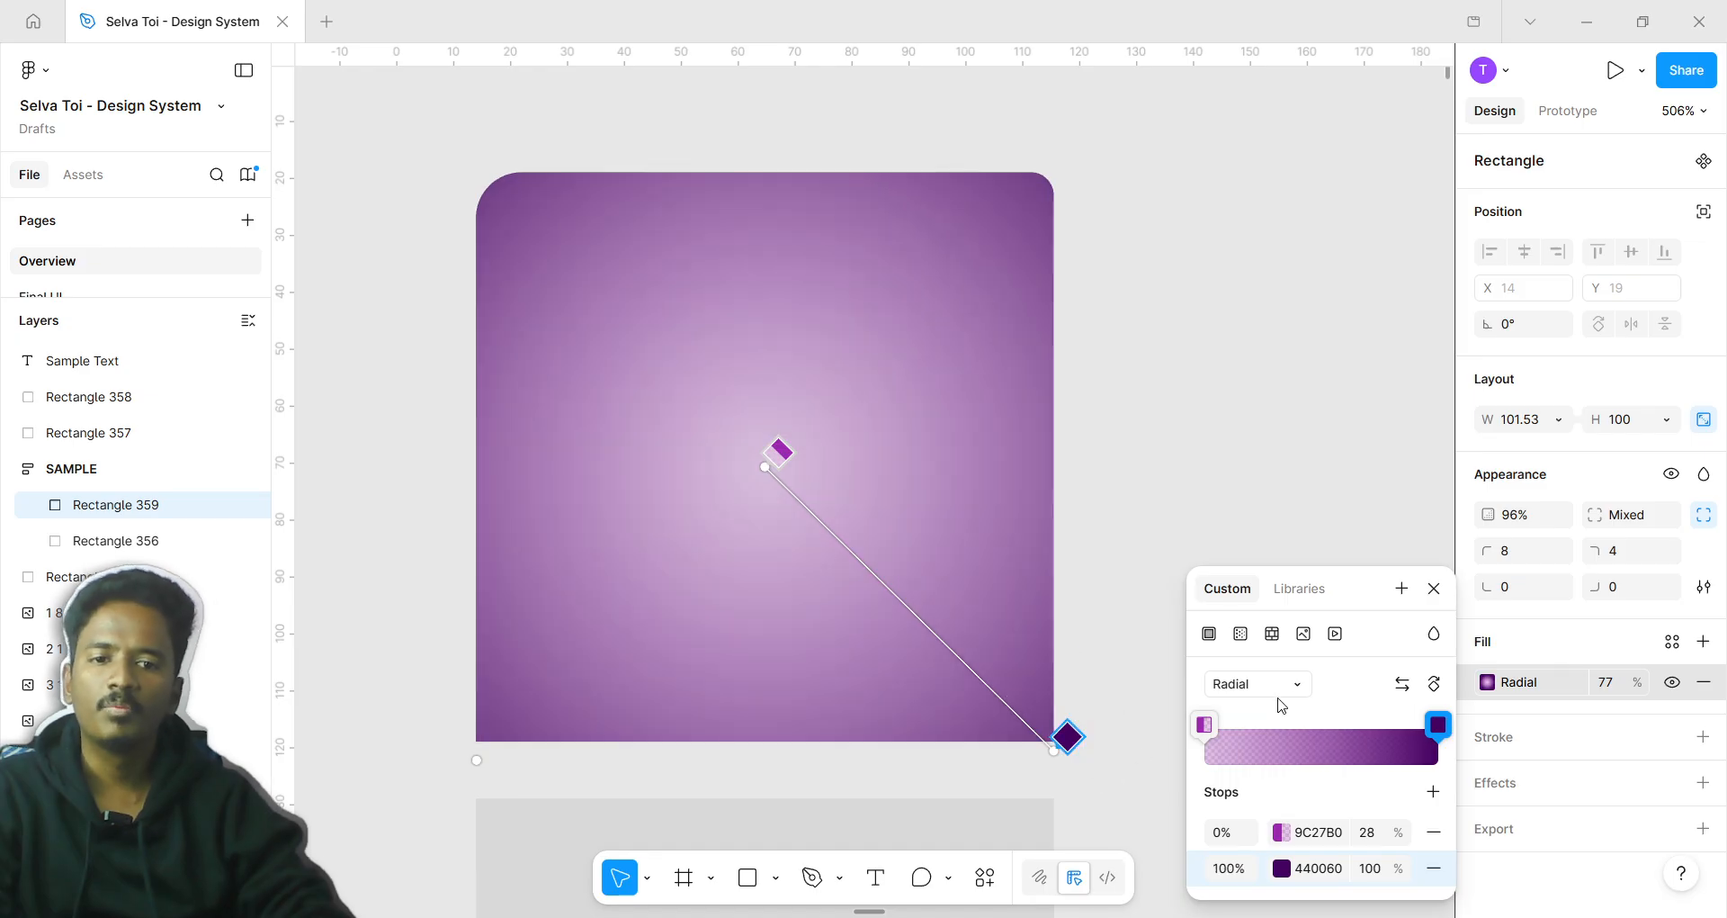
Change the square's gradient type to Angular, shifting its centre and rotating its seam towards the upper-left corner
left_click(1287, 685)
left_click(1281, 720)
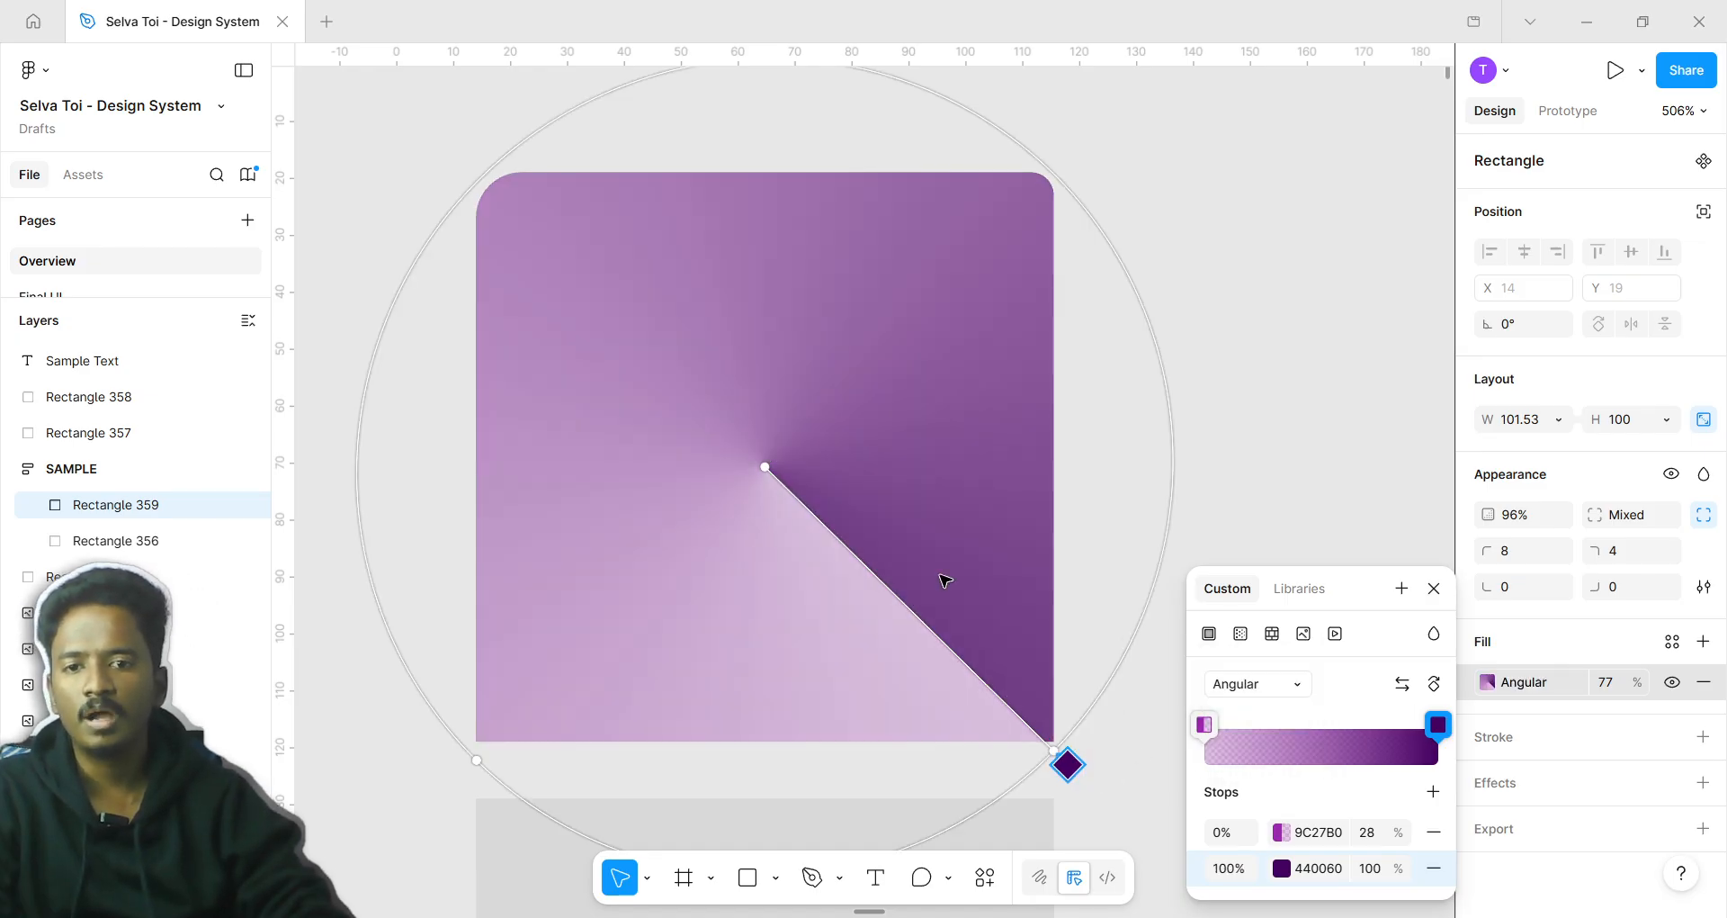
scroll(1022, 767, "down", 2)
left_click_drag(1033, 727, 1068, 185)
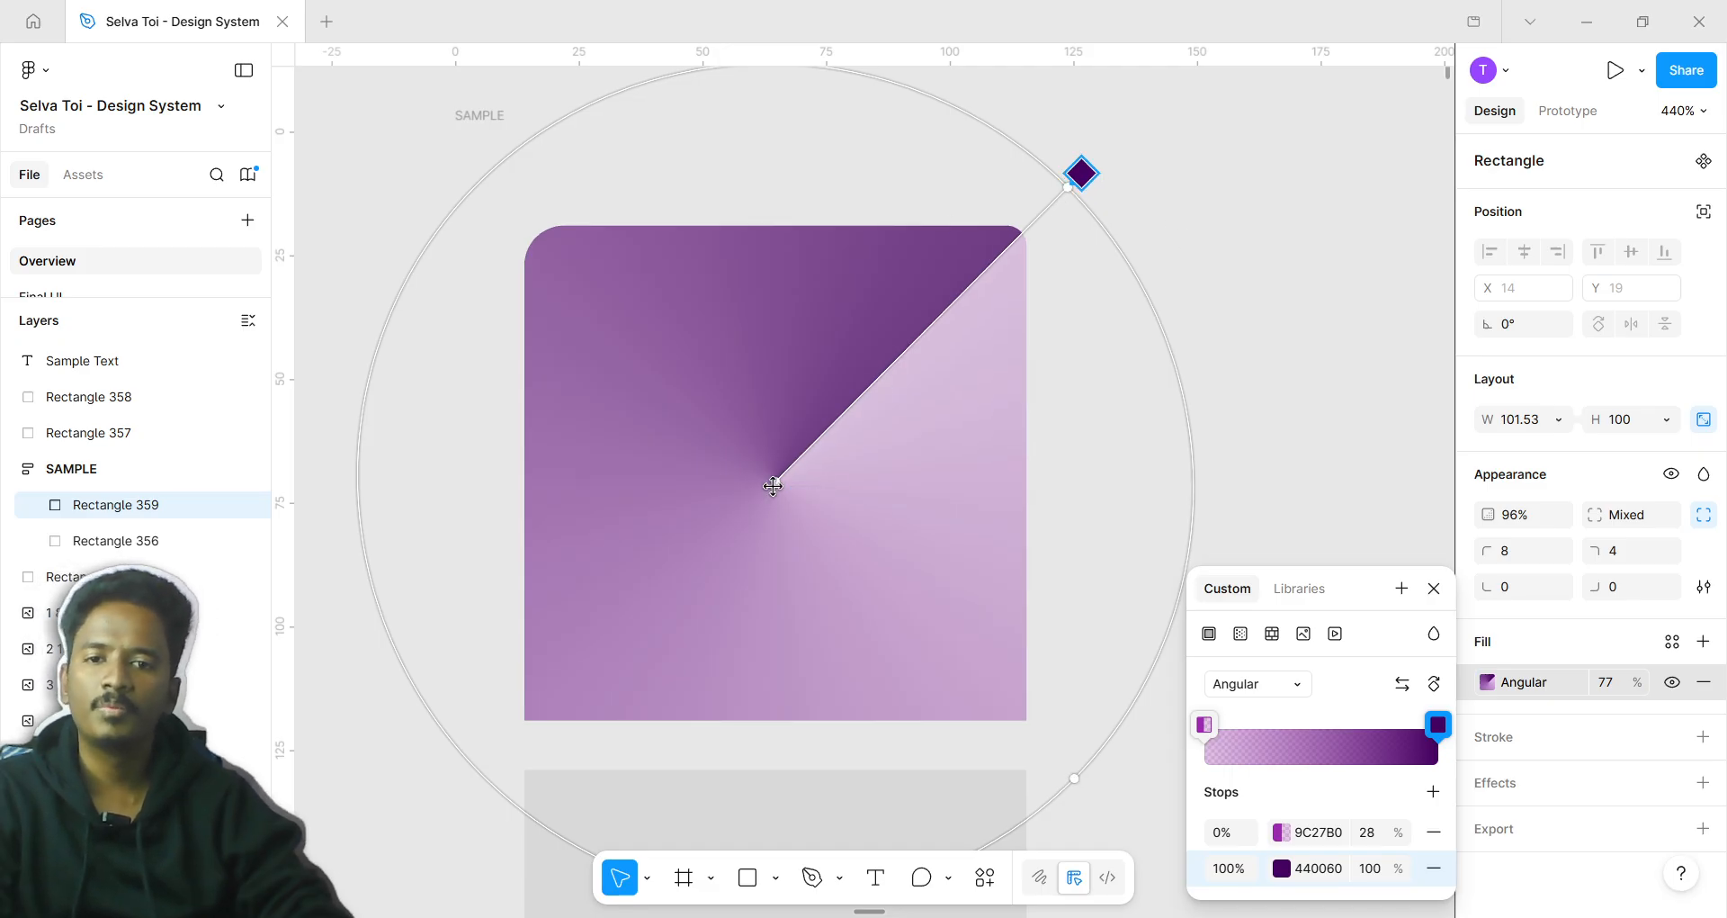
left_click_drag(775, 482, 732, 567)
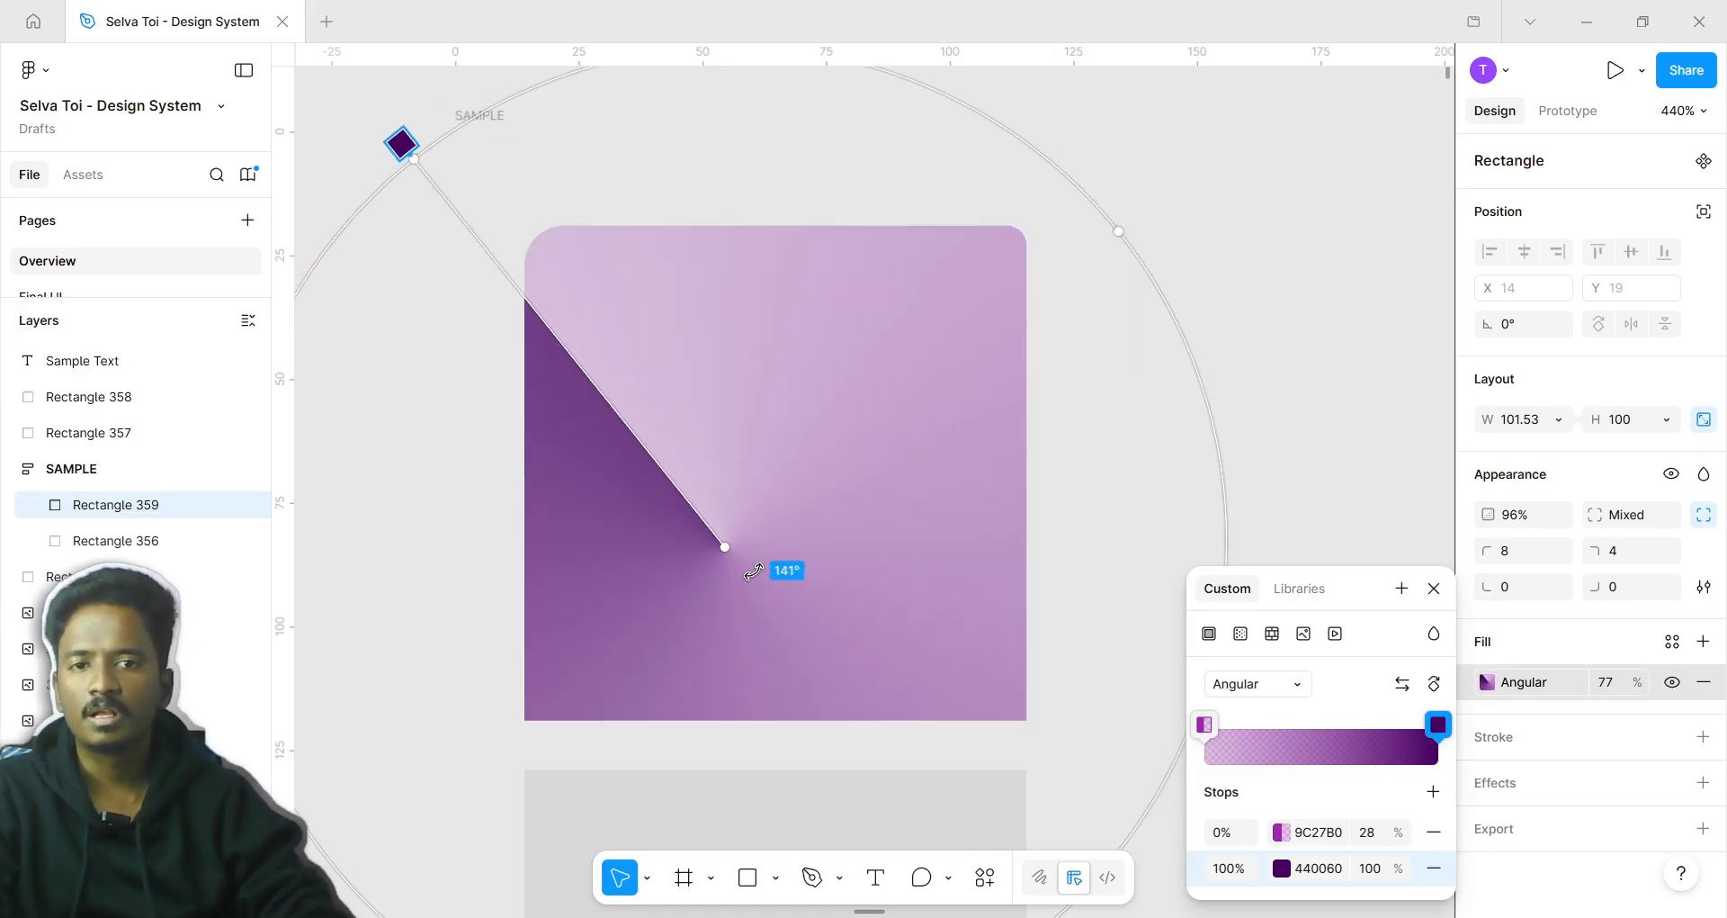
Narrow the angular gradient's ellipse, move its centre back near the square's middle, and deselect the square
scroll(990, 334, "down", 3)
left_click_drag(1087, 259, 929, 490)
left_click_drag(763, 507, 817, 455)
left_click(1122, 359)
left_click(1126, 361)
scroll(801, 416, "up", 1)
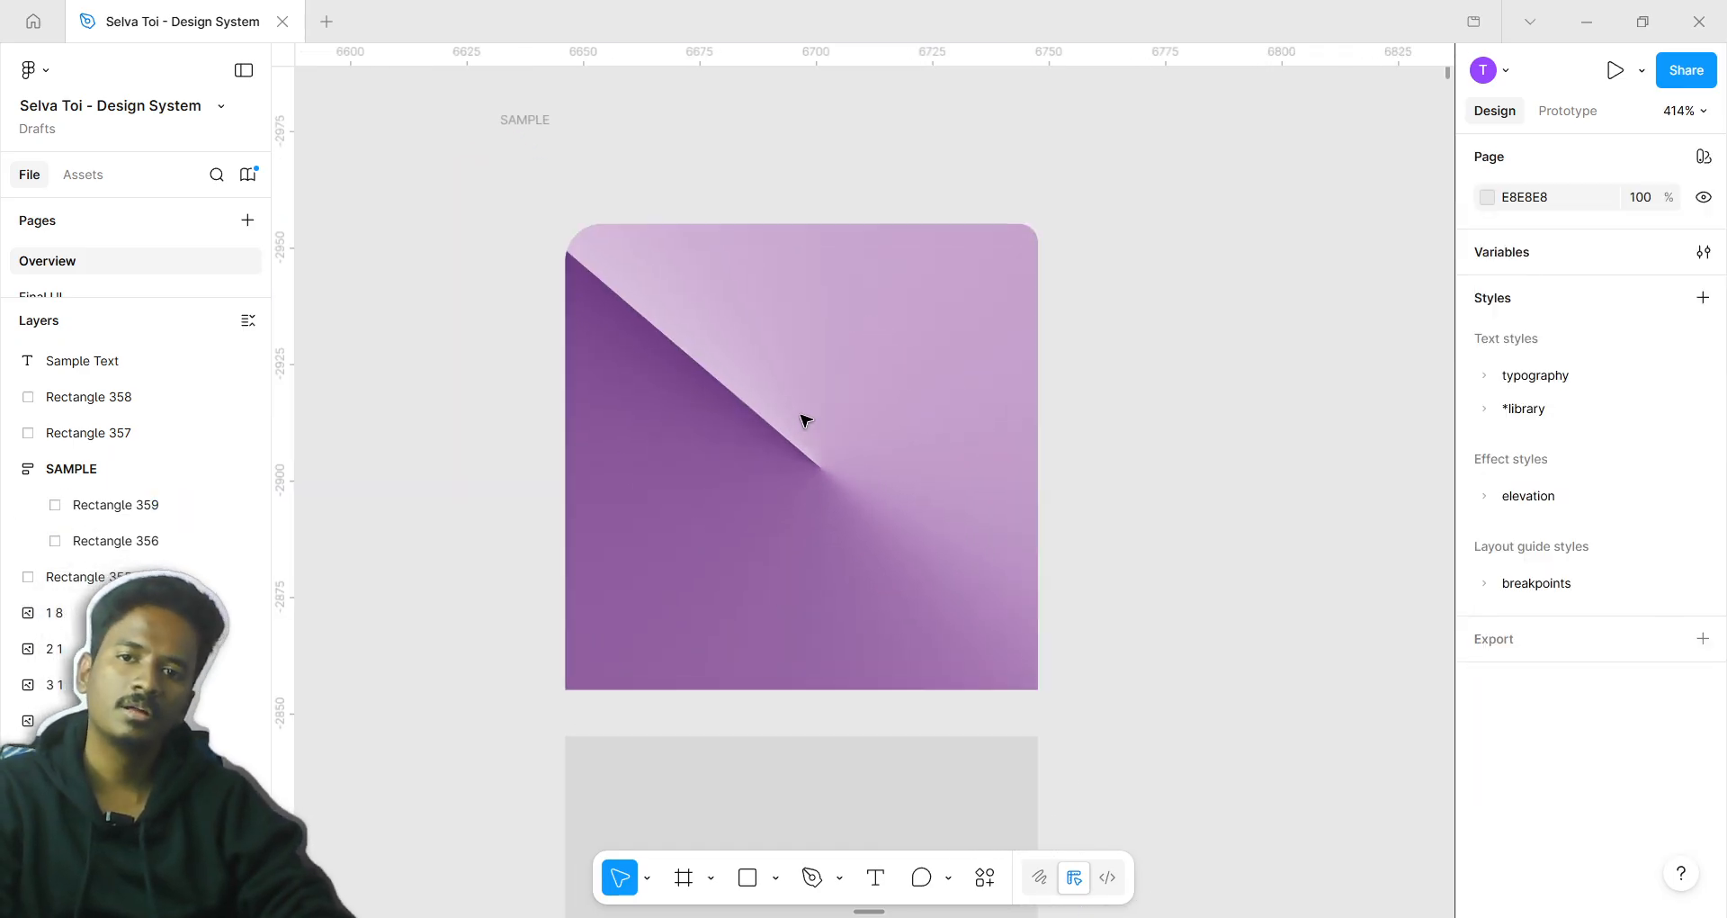
Reselect the upper square, nudge the angular gradient's outer handle so the seam meets the upper-left corner, and deselect it
left_click(754, 409)
double_click(754, 409)
key("Escape")
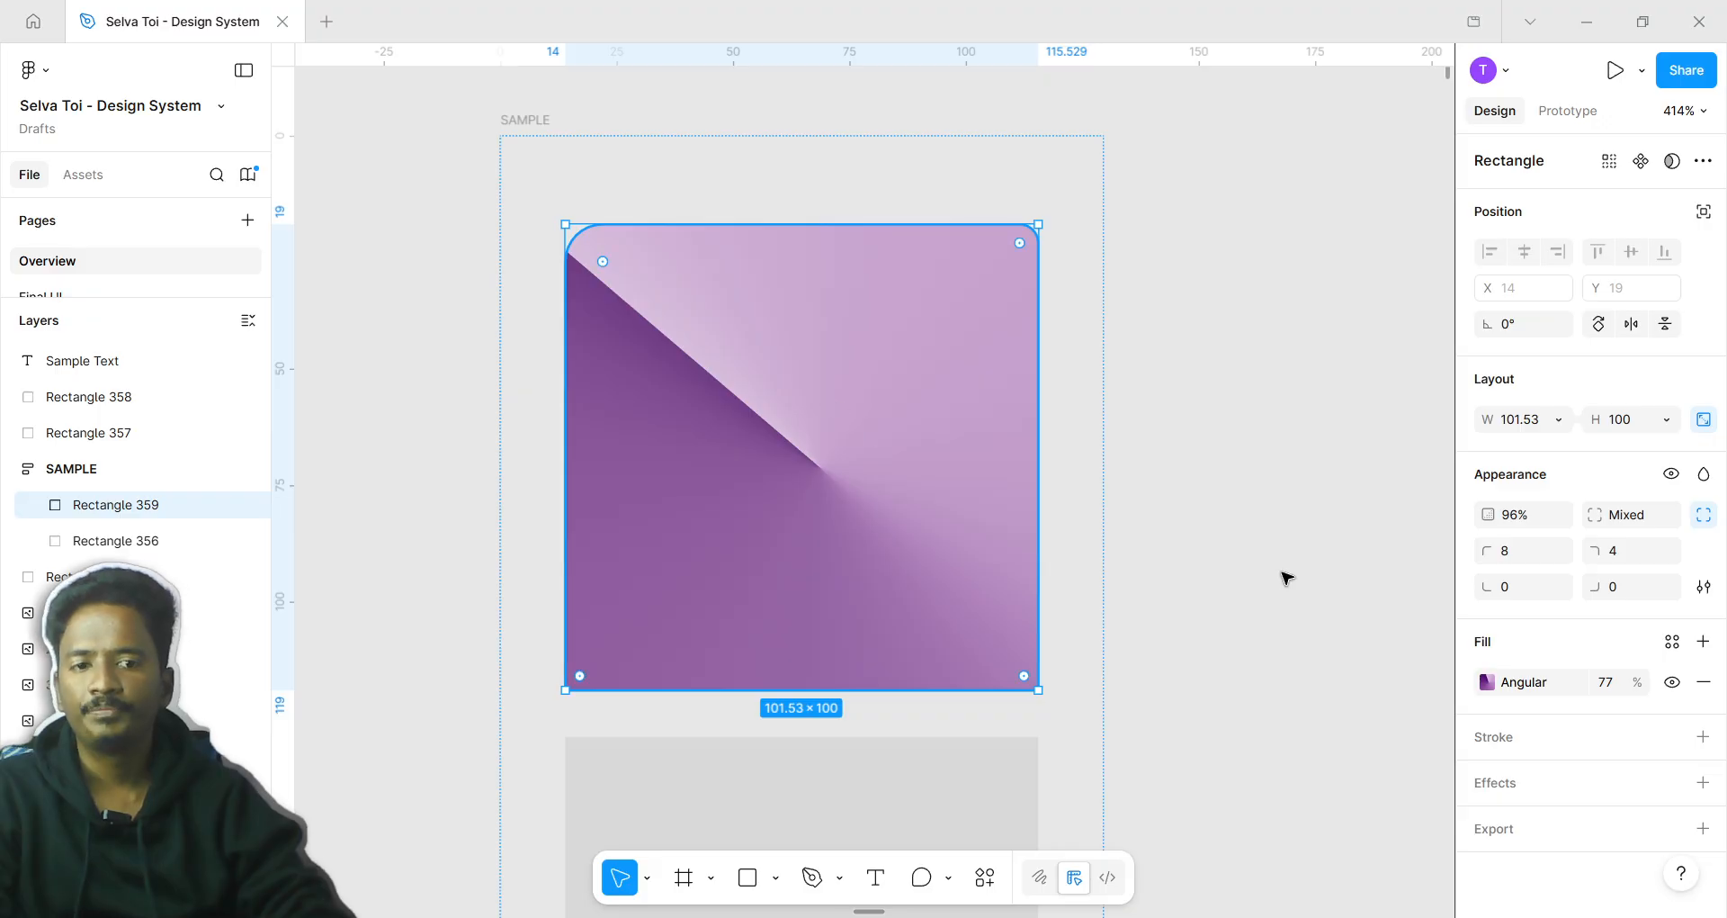
left_click(1487, 682)
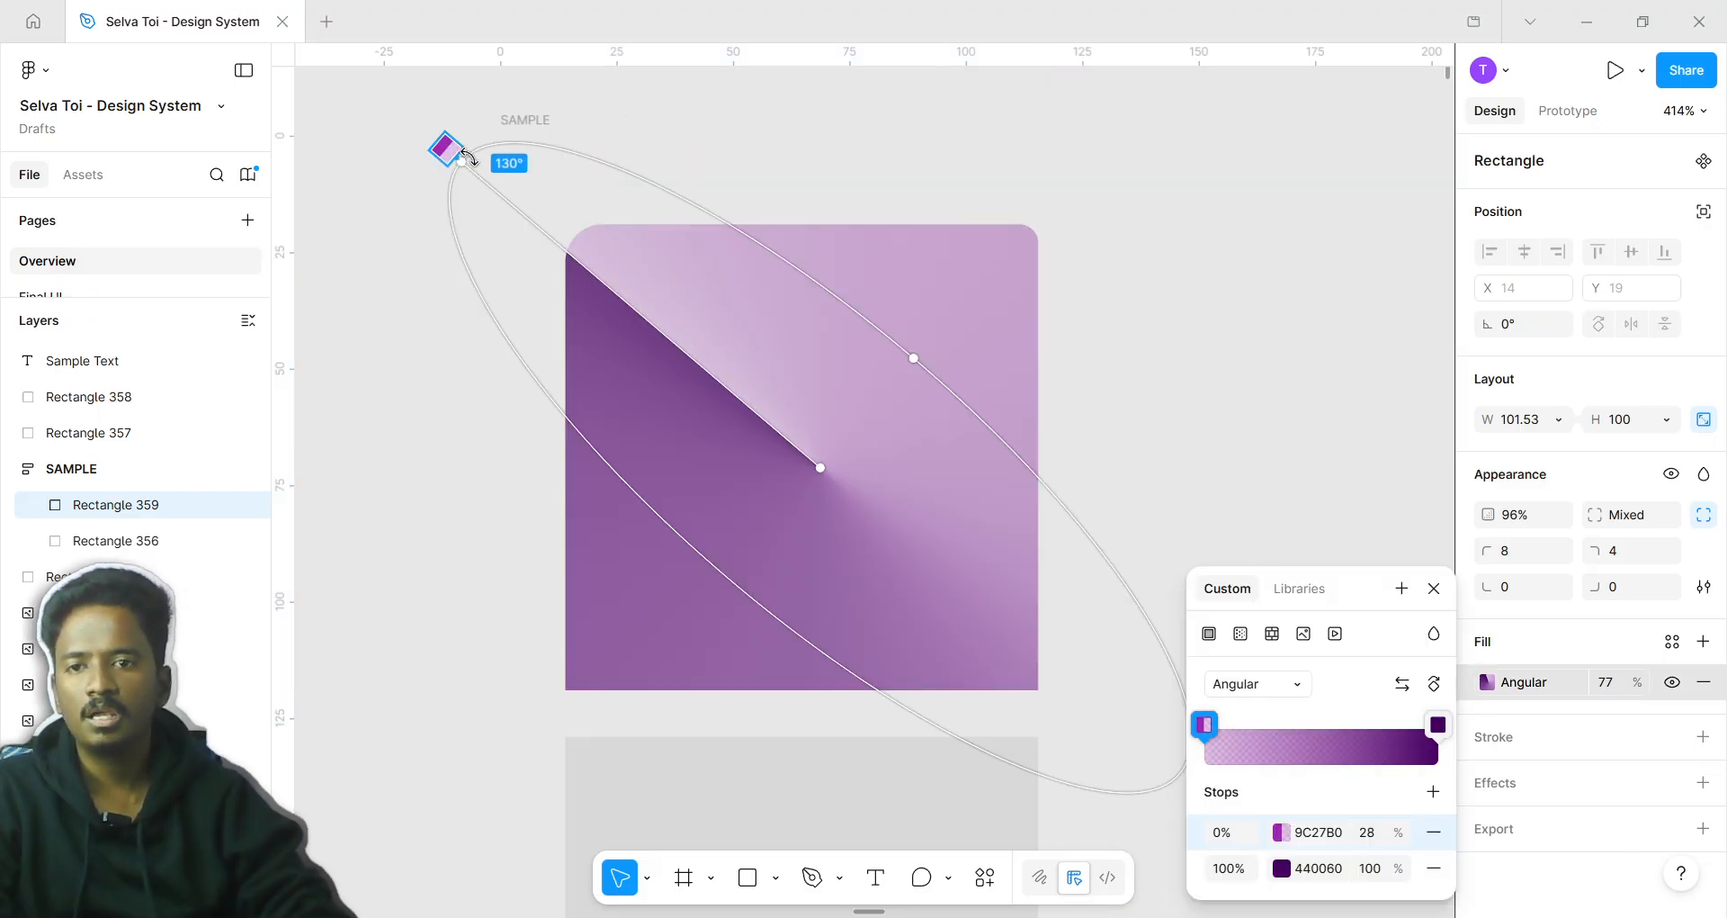
left_click_drag(461, 161, 483, 146)
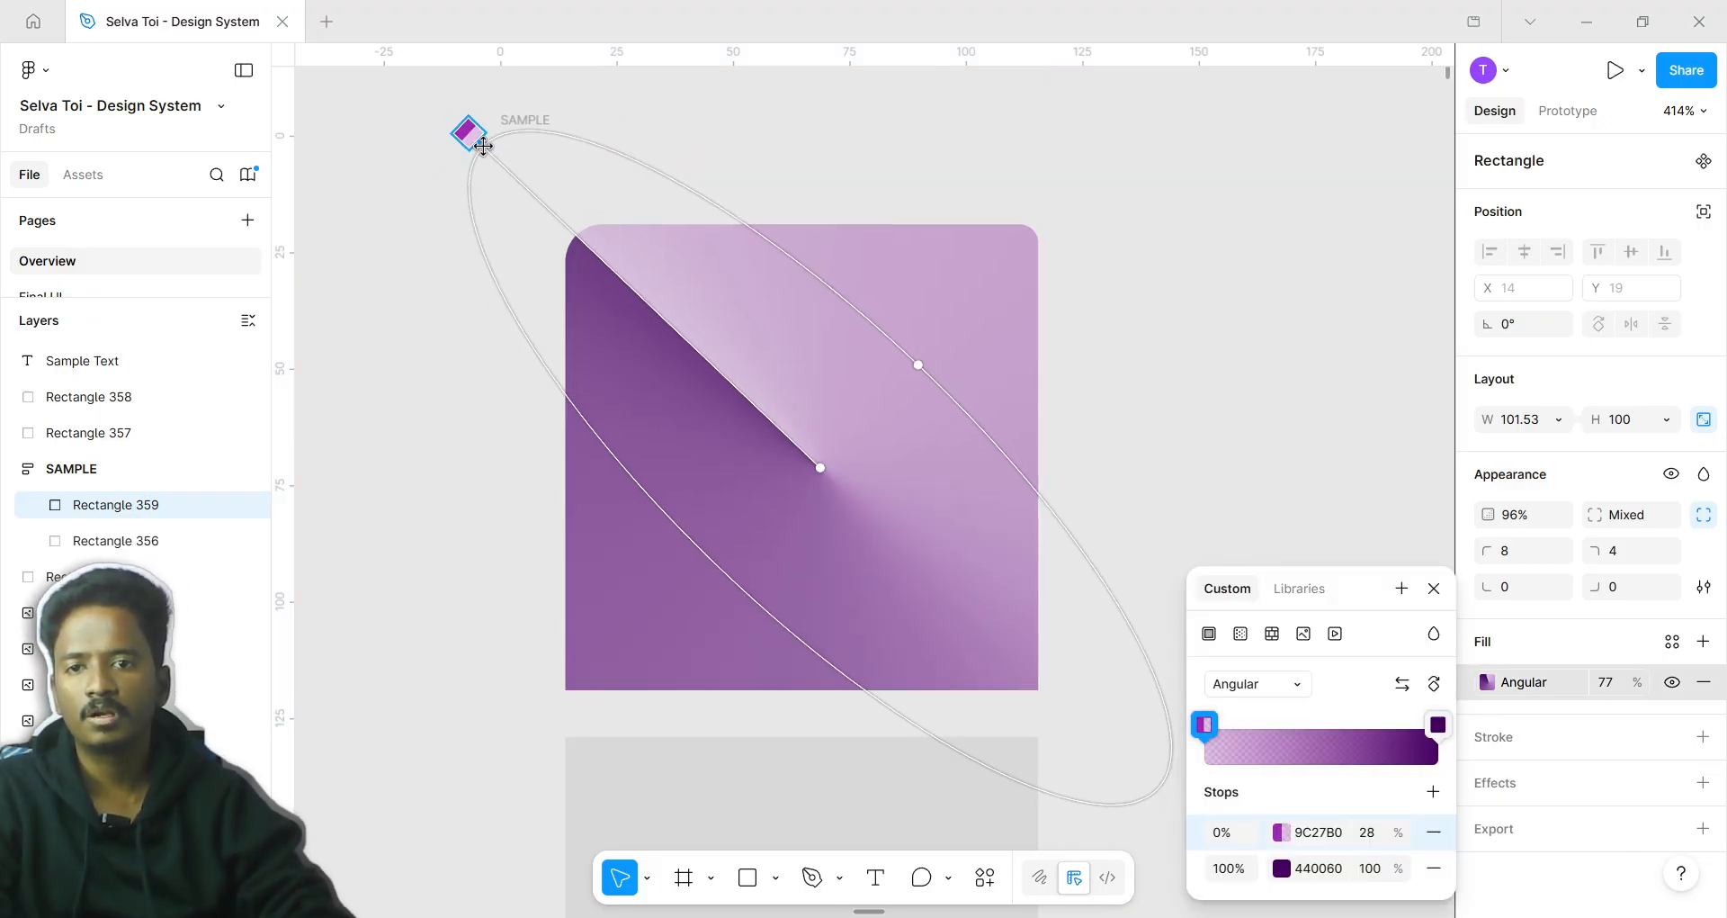
left_click(1135, 449)
scroll(1061, 558, "down", 3)
scroll(1033, 521, "up", 1)
Change the upper square's gradient type to Diamond, shift its centre down and left, and widen it towards the upper-right corner
double_click(931, 495)
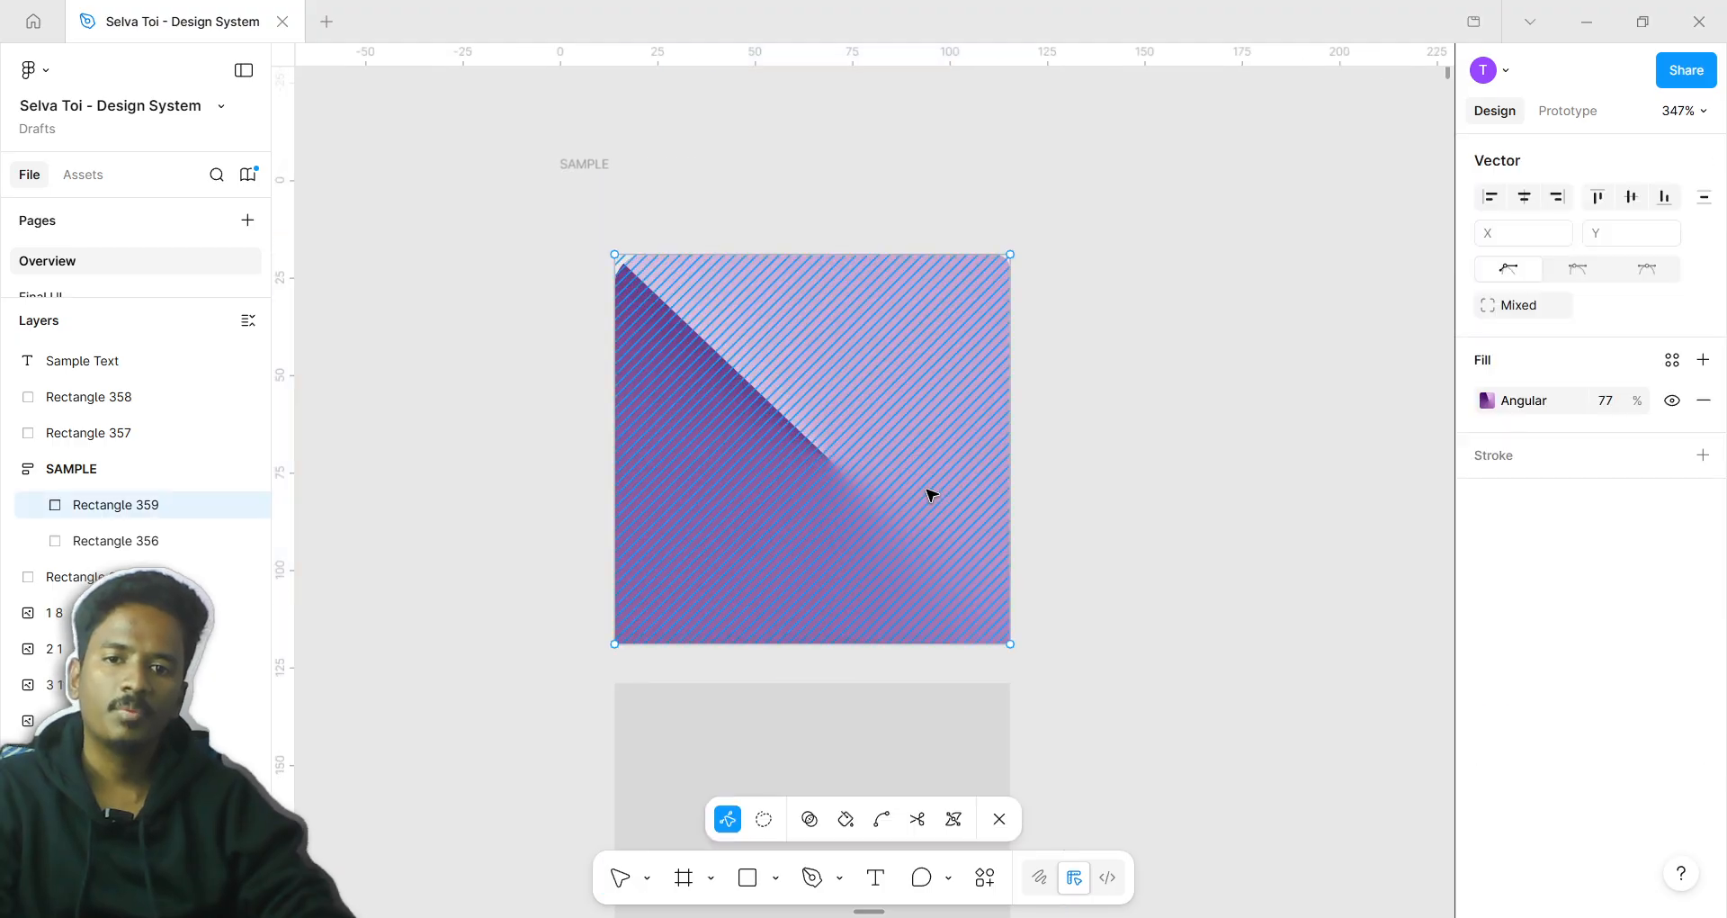
key("Escape")
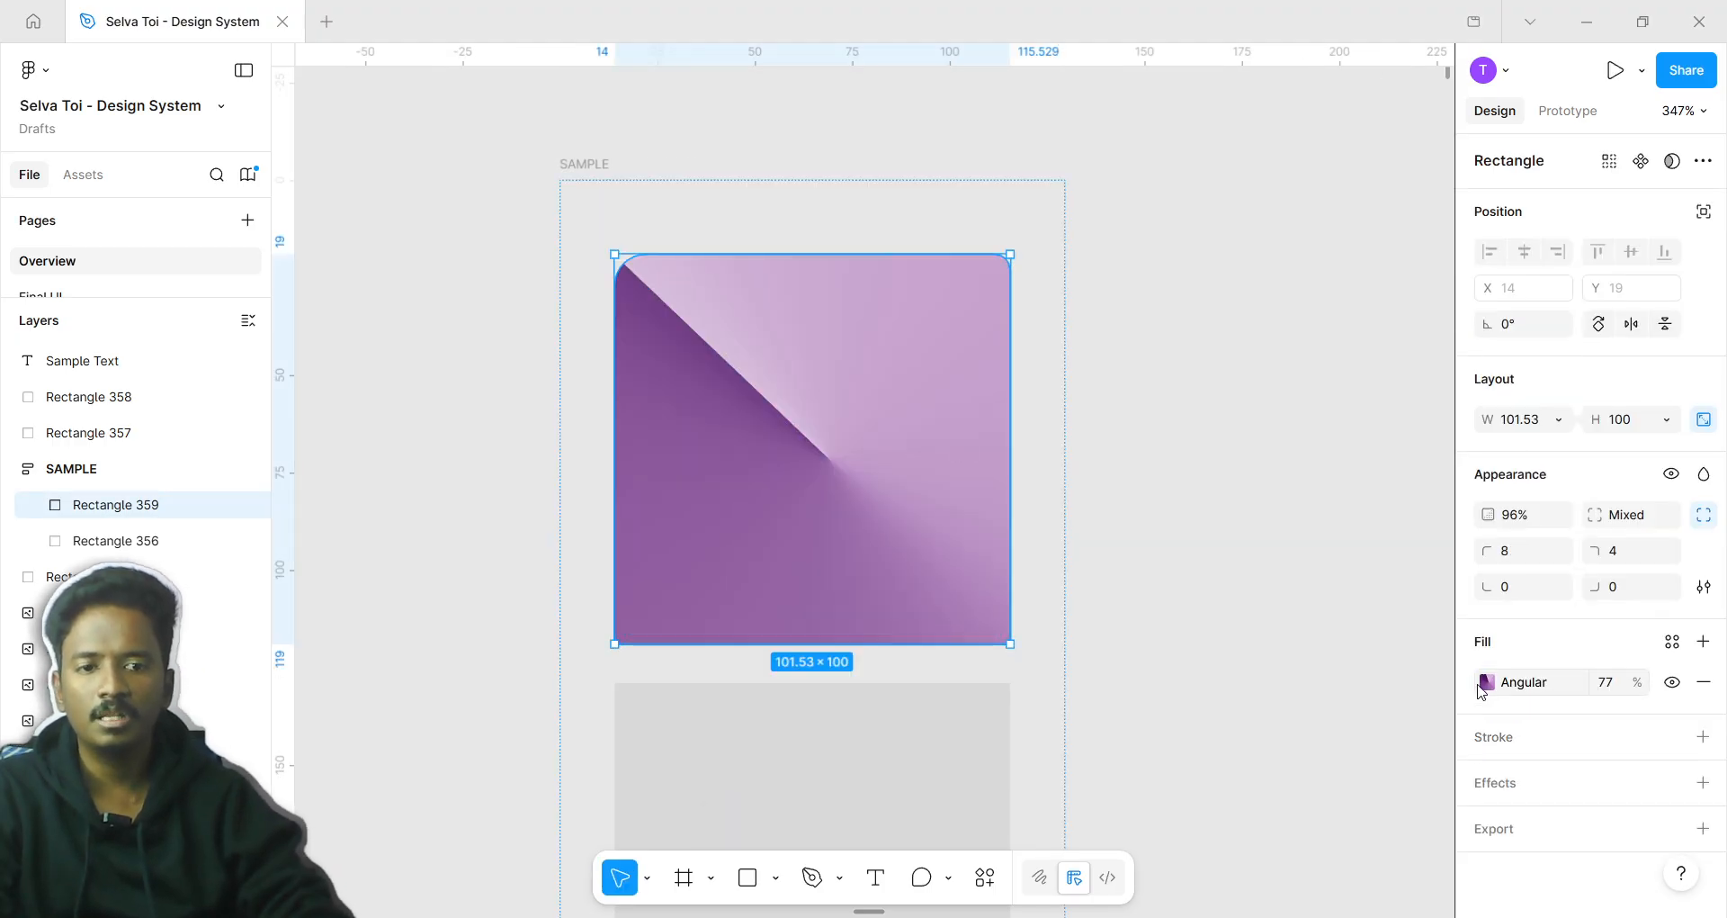
left_click(1487, 681)
left_click(1274, 689)
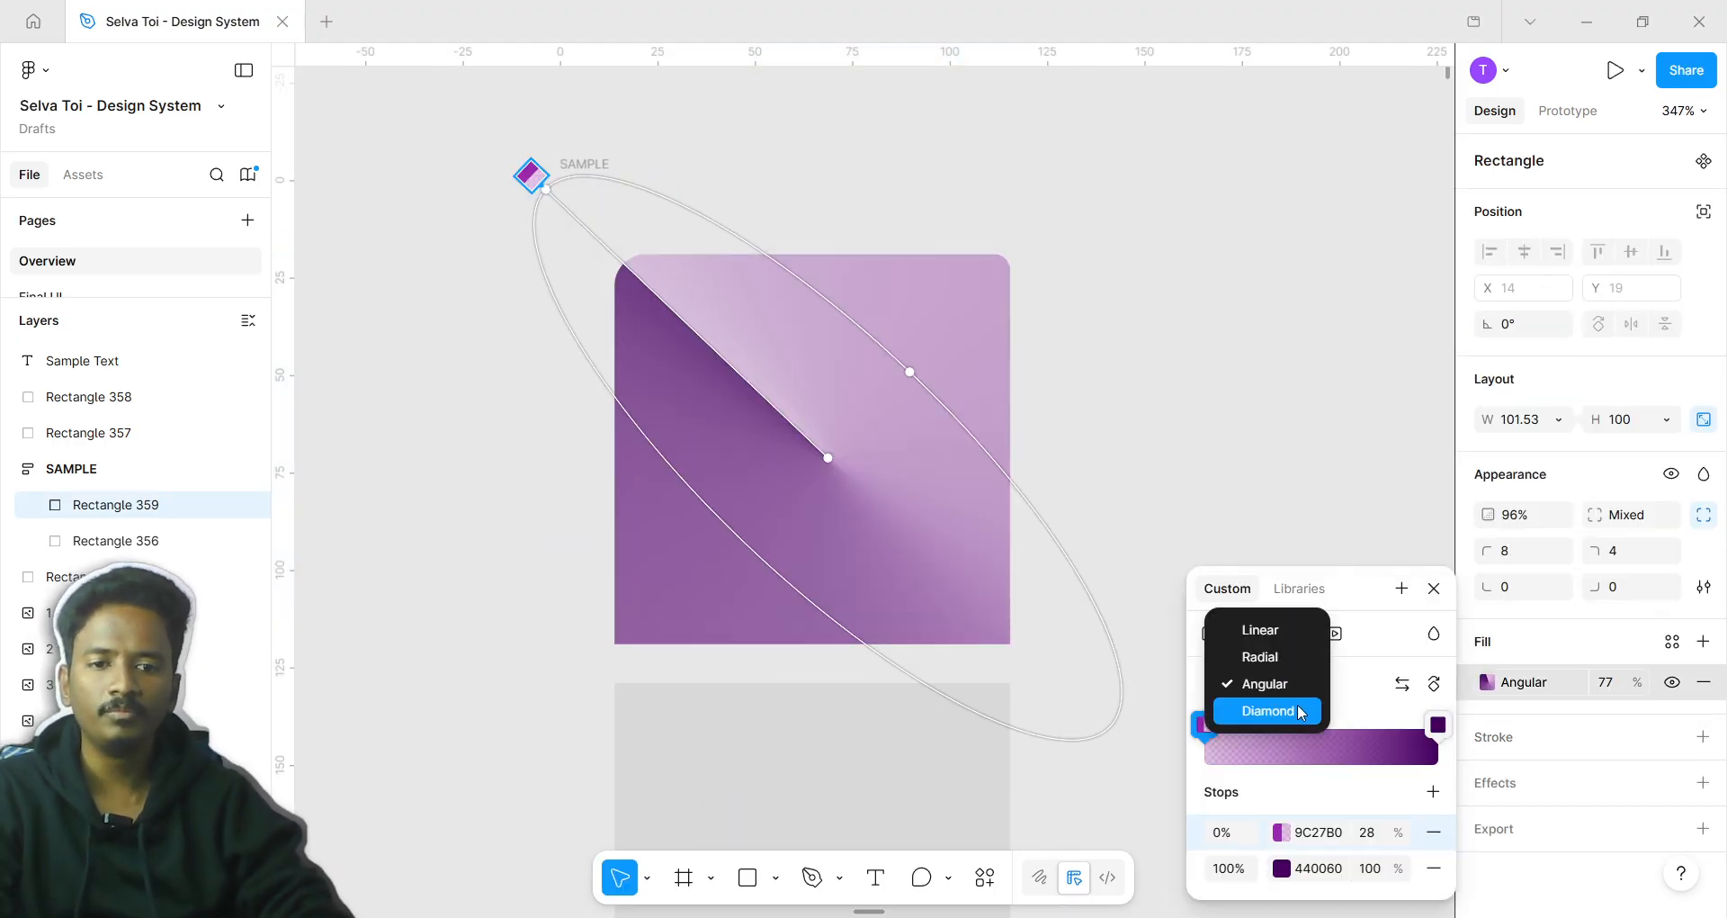
left_click(1272, 709)
scroll(538, 486, "up", 2)
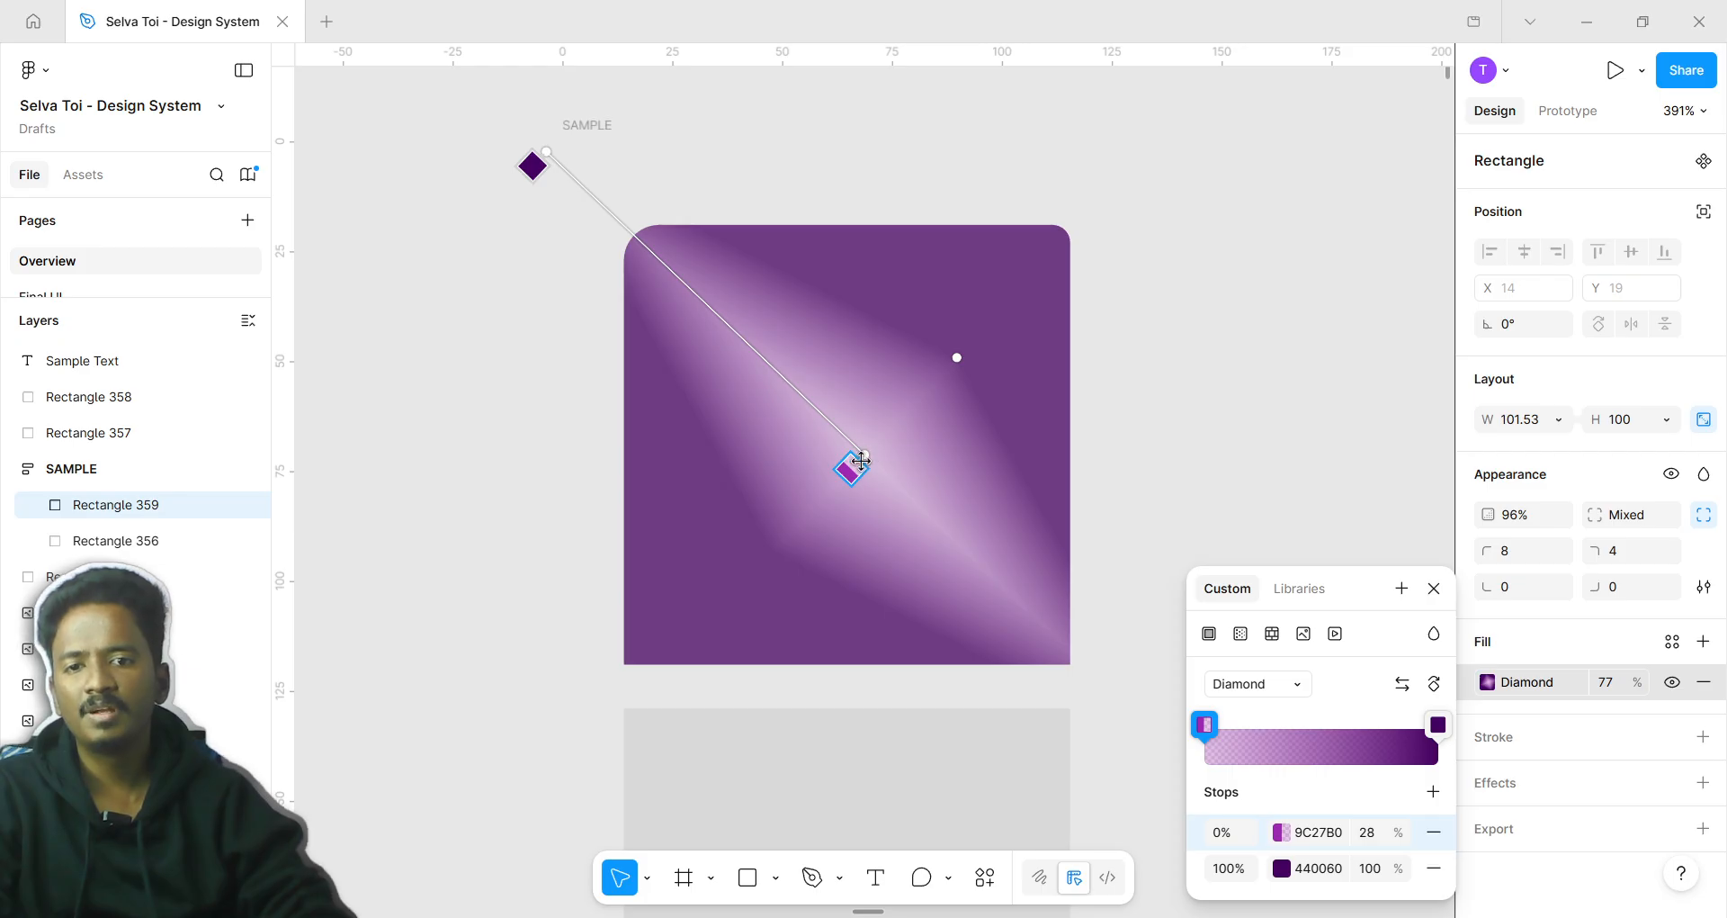
left_click_drag(861, 460, 810, 495)
left_click_drag(922, 408, 1029, 293)
key("Escape")
Recentre the diamond gradient in the upper square and deselect the square
double_click(955, 379)
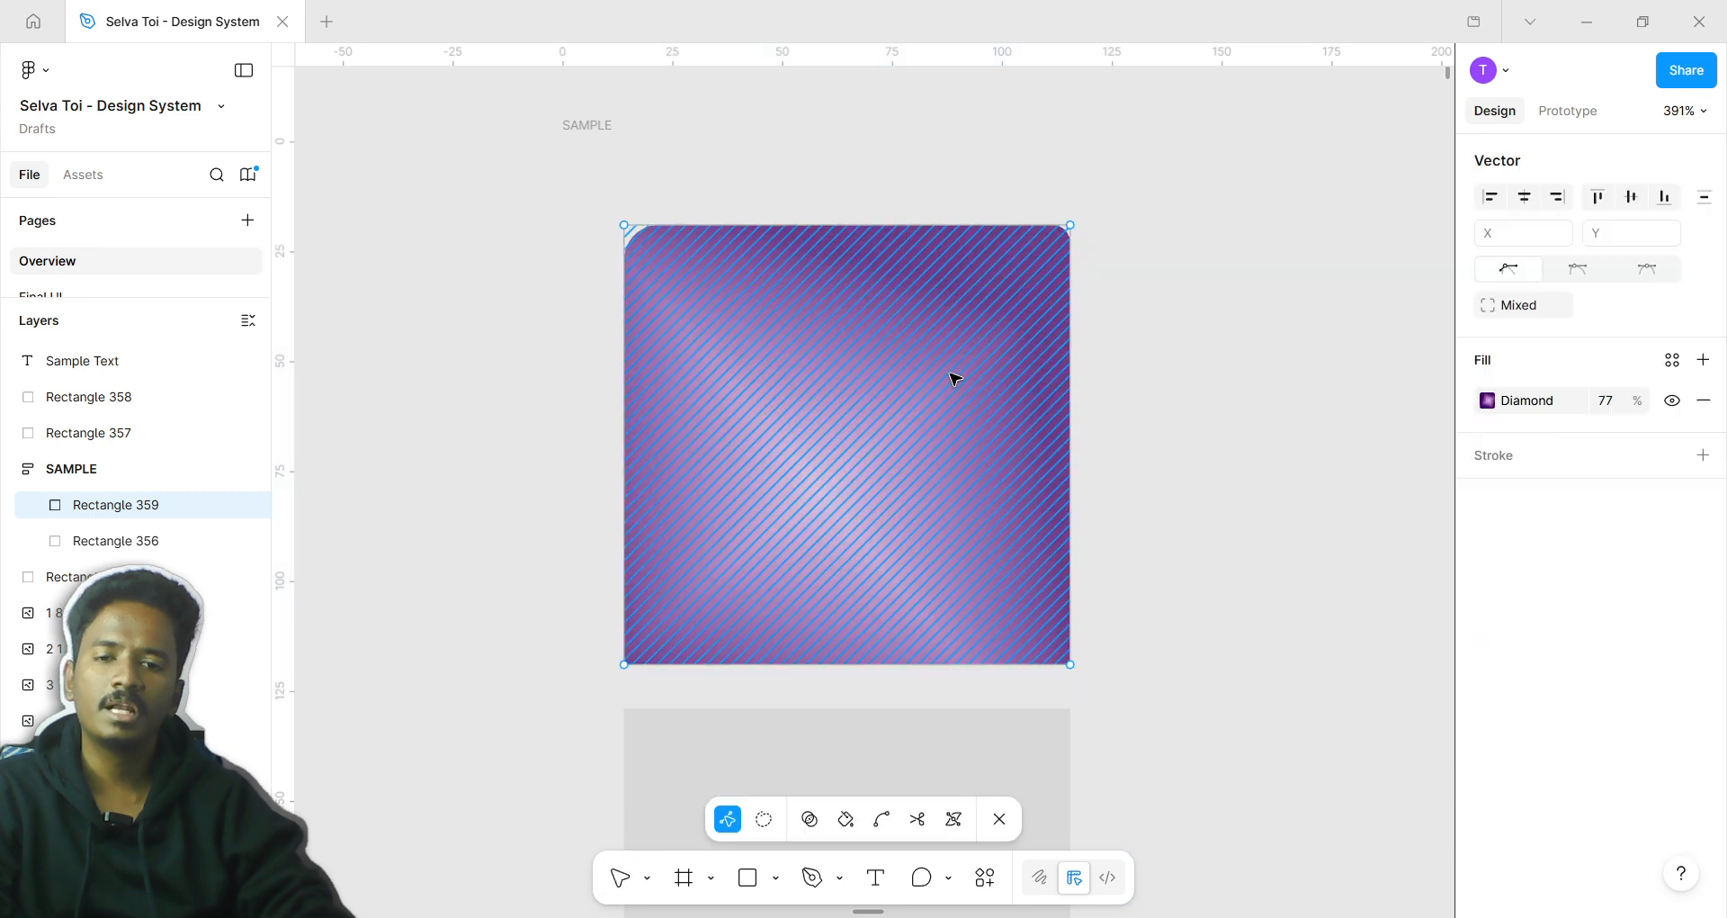
key("Escape")
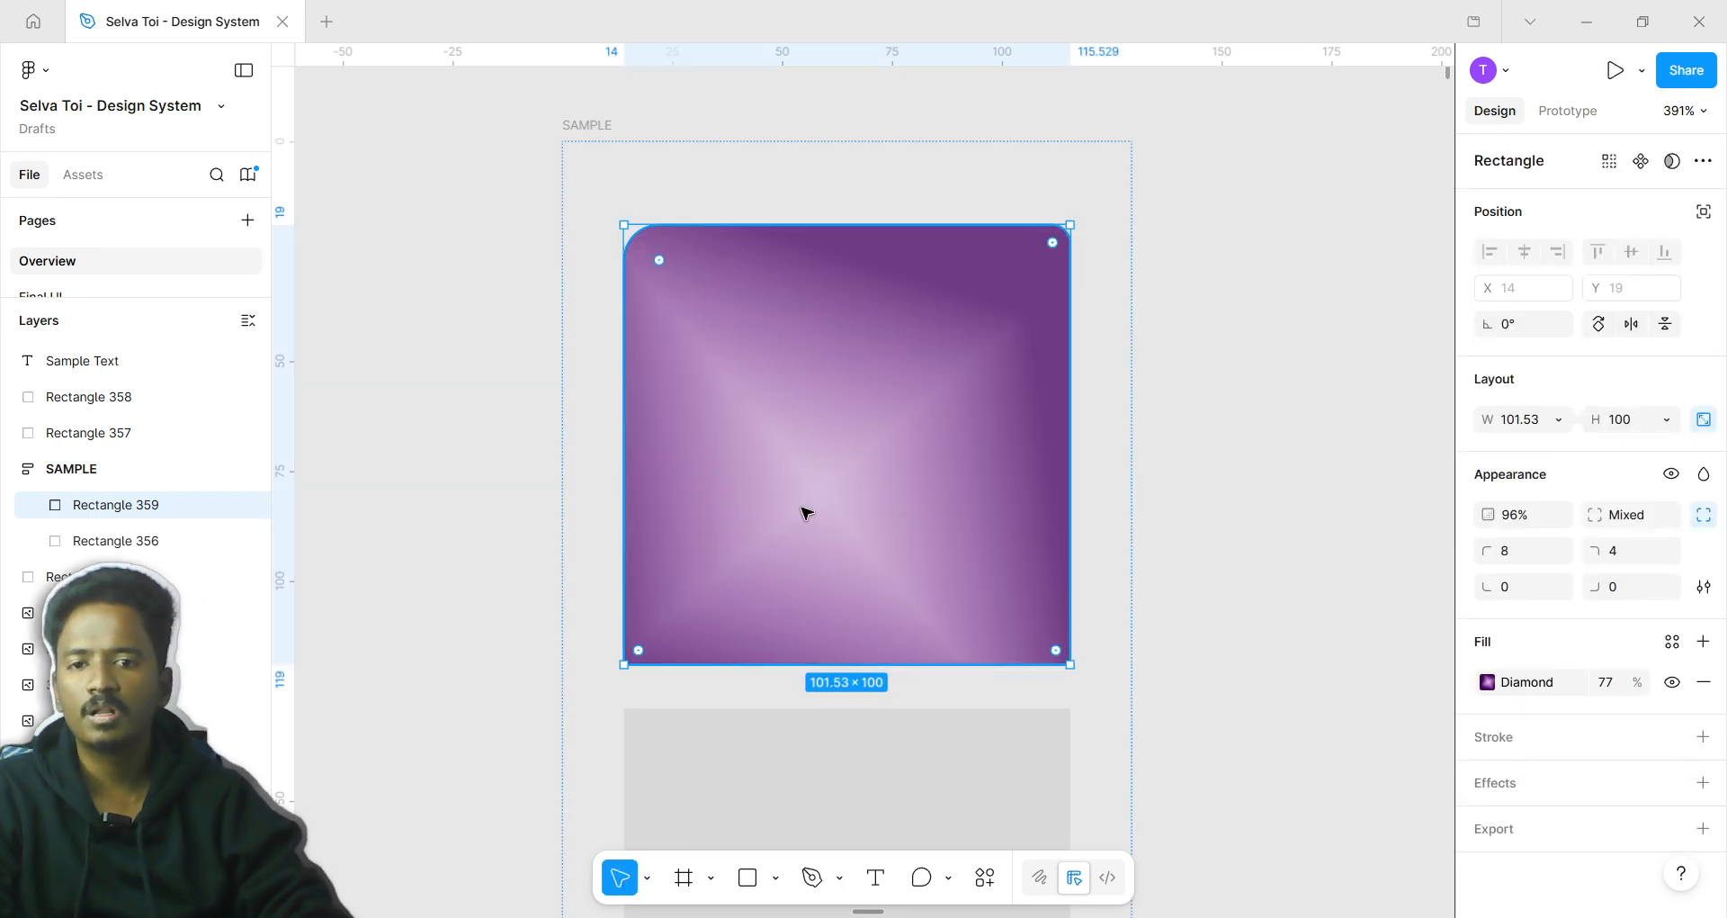
left_click(1486, 682)
mouse_move(818, 489)
left_mouse_down()
mouse_move(860, 442)
mouse_move(843, 454)
left_mouse_up()
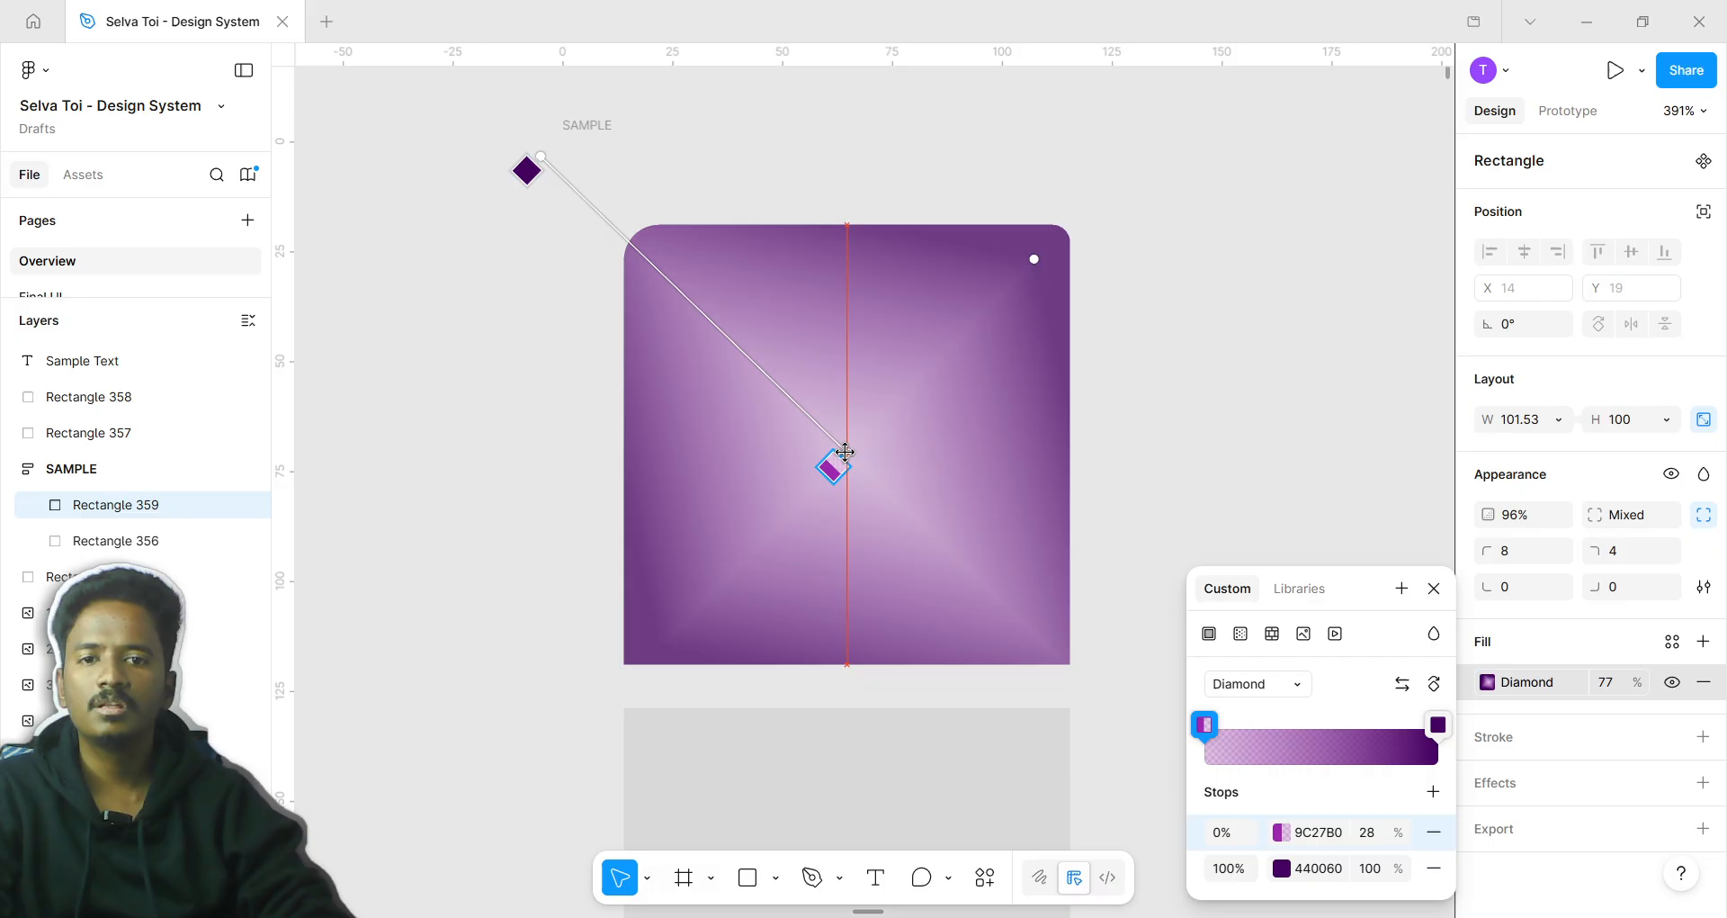
left_click(1153, 436)
scroll(1219, 441, "down", 3)
left_click(910, 435)
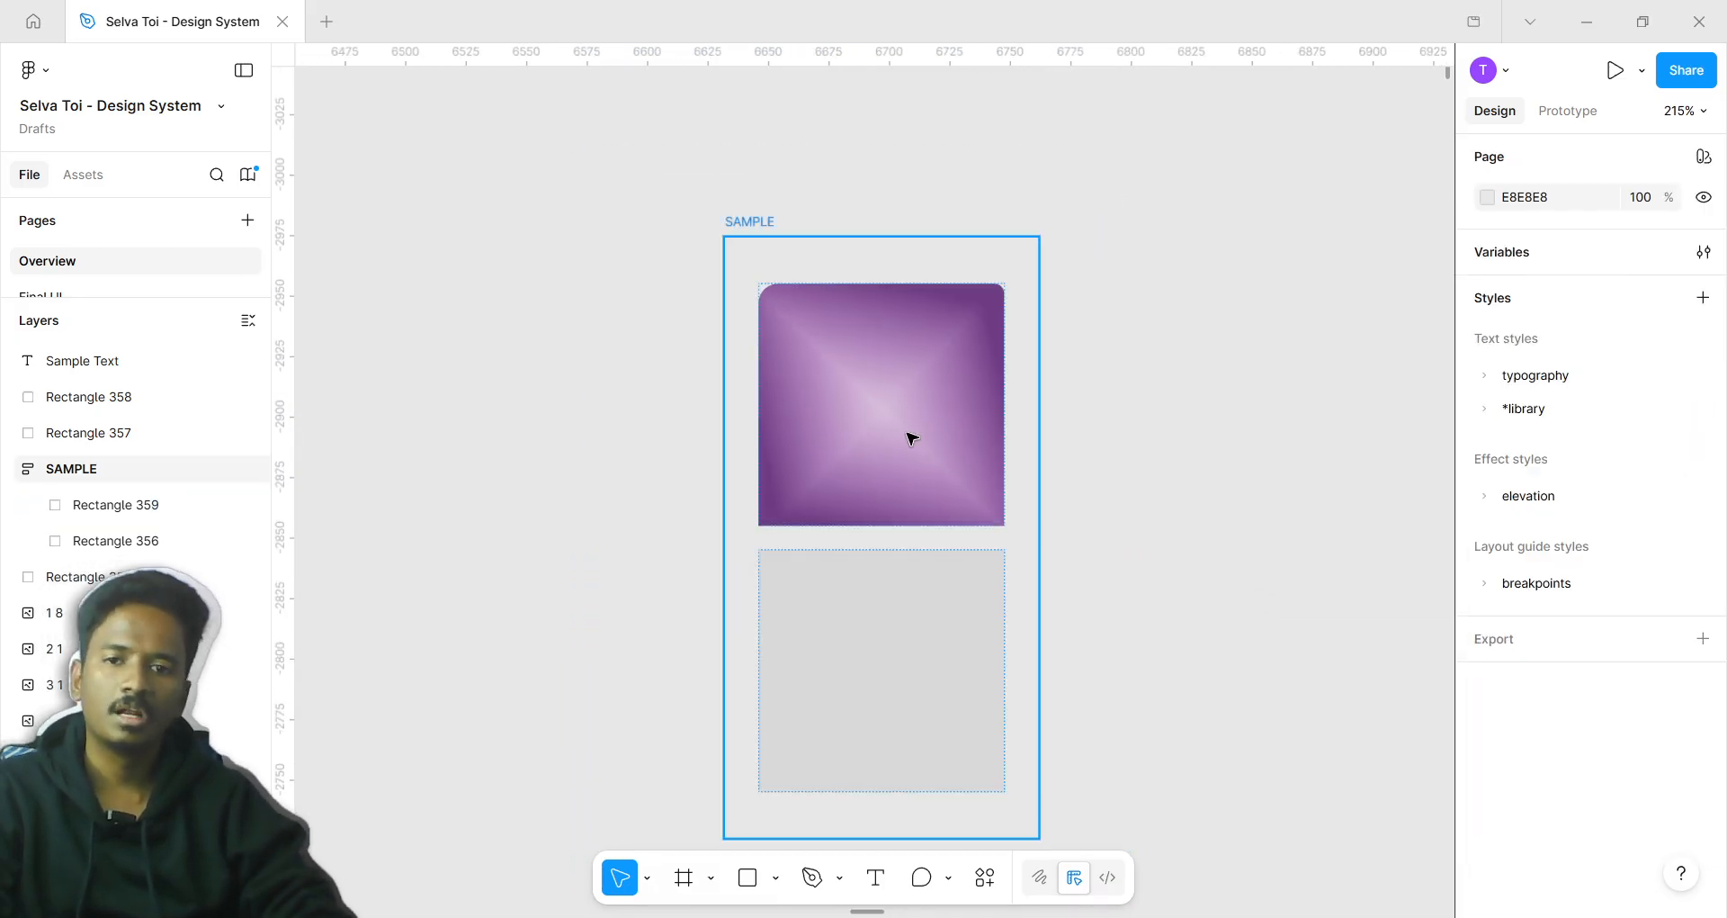
Select the upper square again and change its gradient type back to Linear
scroll(879, 374, "up", 3)
double_click(877, 366)
key("Escape")
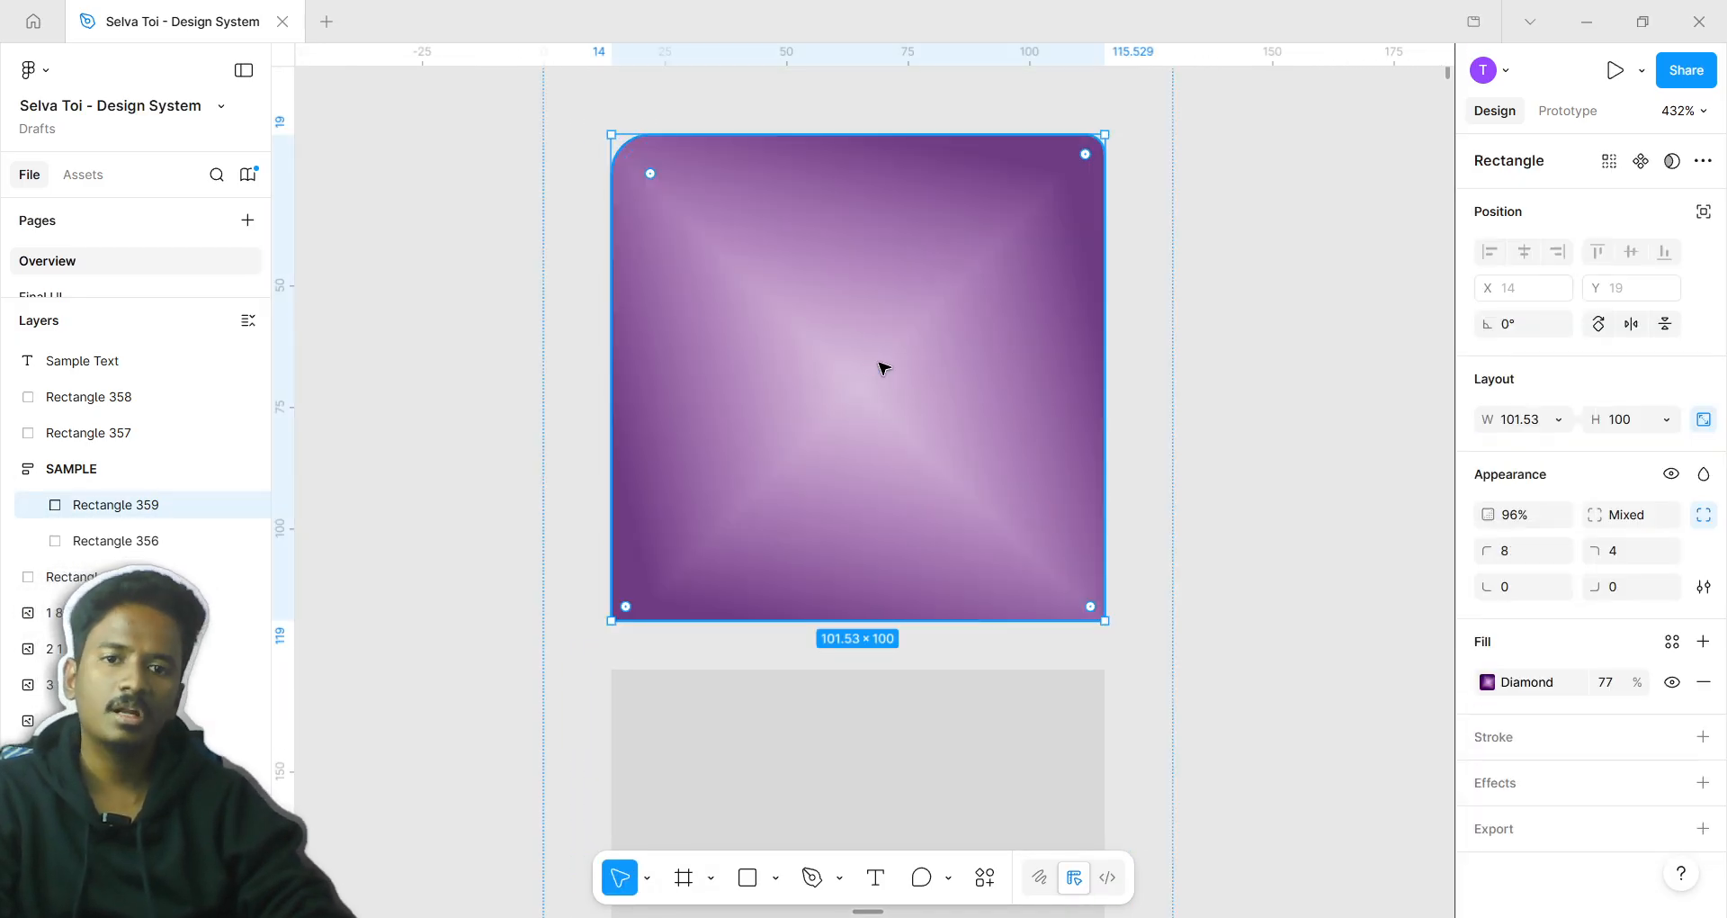
left_click(1489, 682)
left_click(1258, 685)
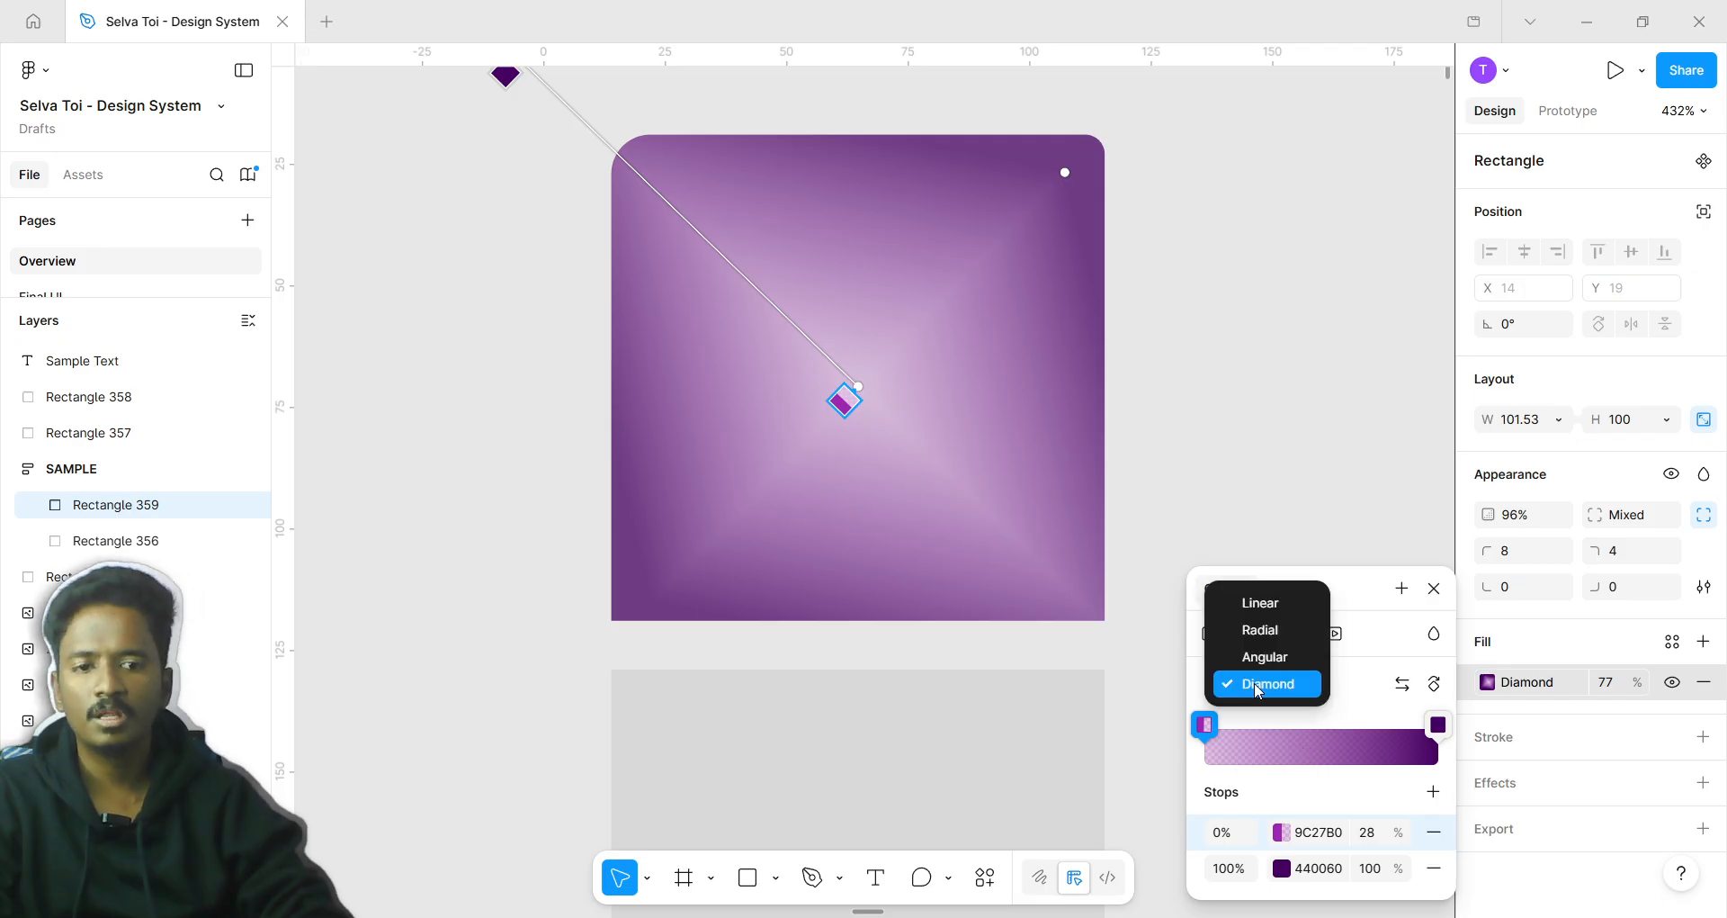
left_click(1356, 711)
left_click(1271, 686)
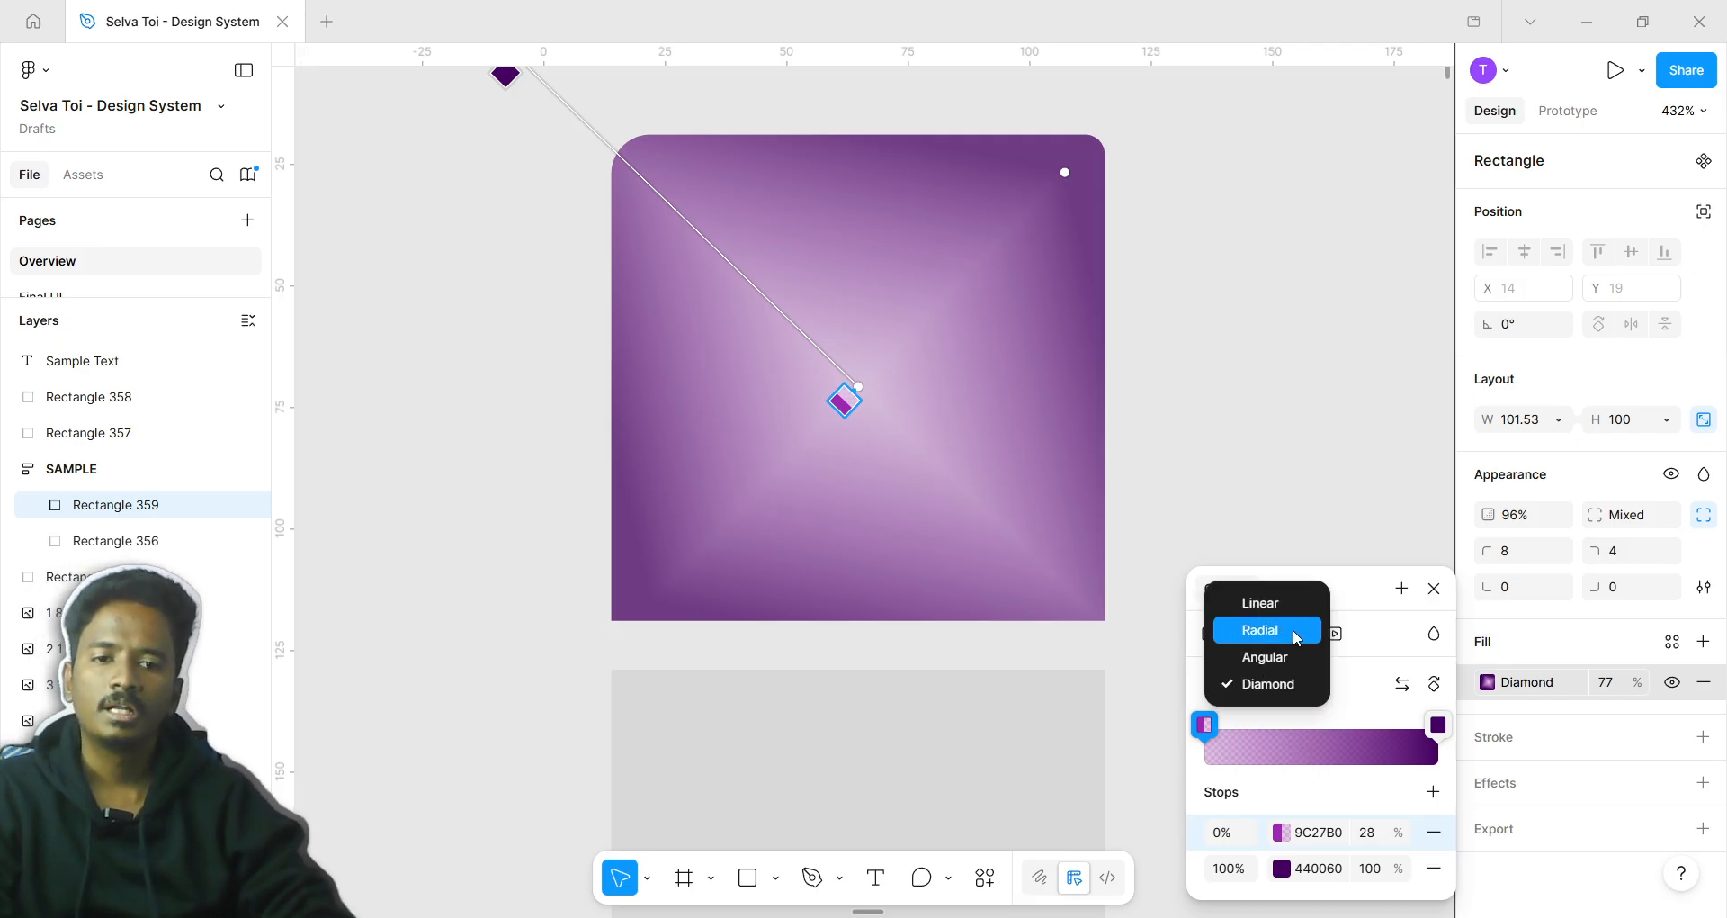
left_click(1259, 600)
Align the linear gradient's ends with the square's lower-right and upper-left corners, and flip the gradient
scroll(956, 470, "up", 1)
scroll(1099, 580, "down", 3)
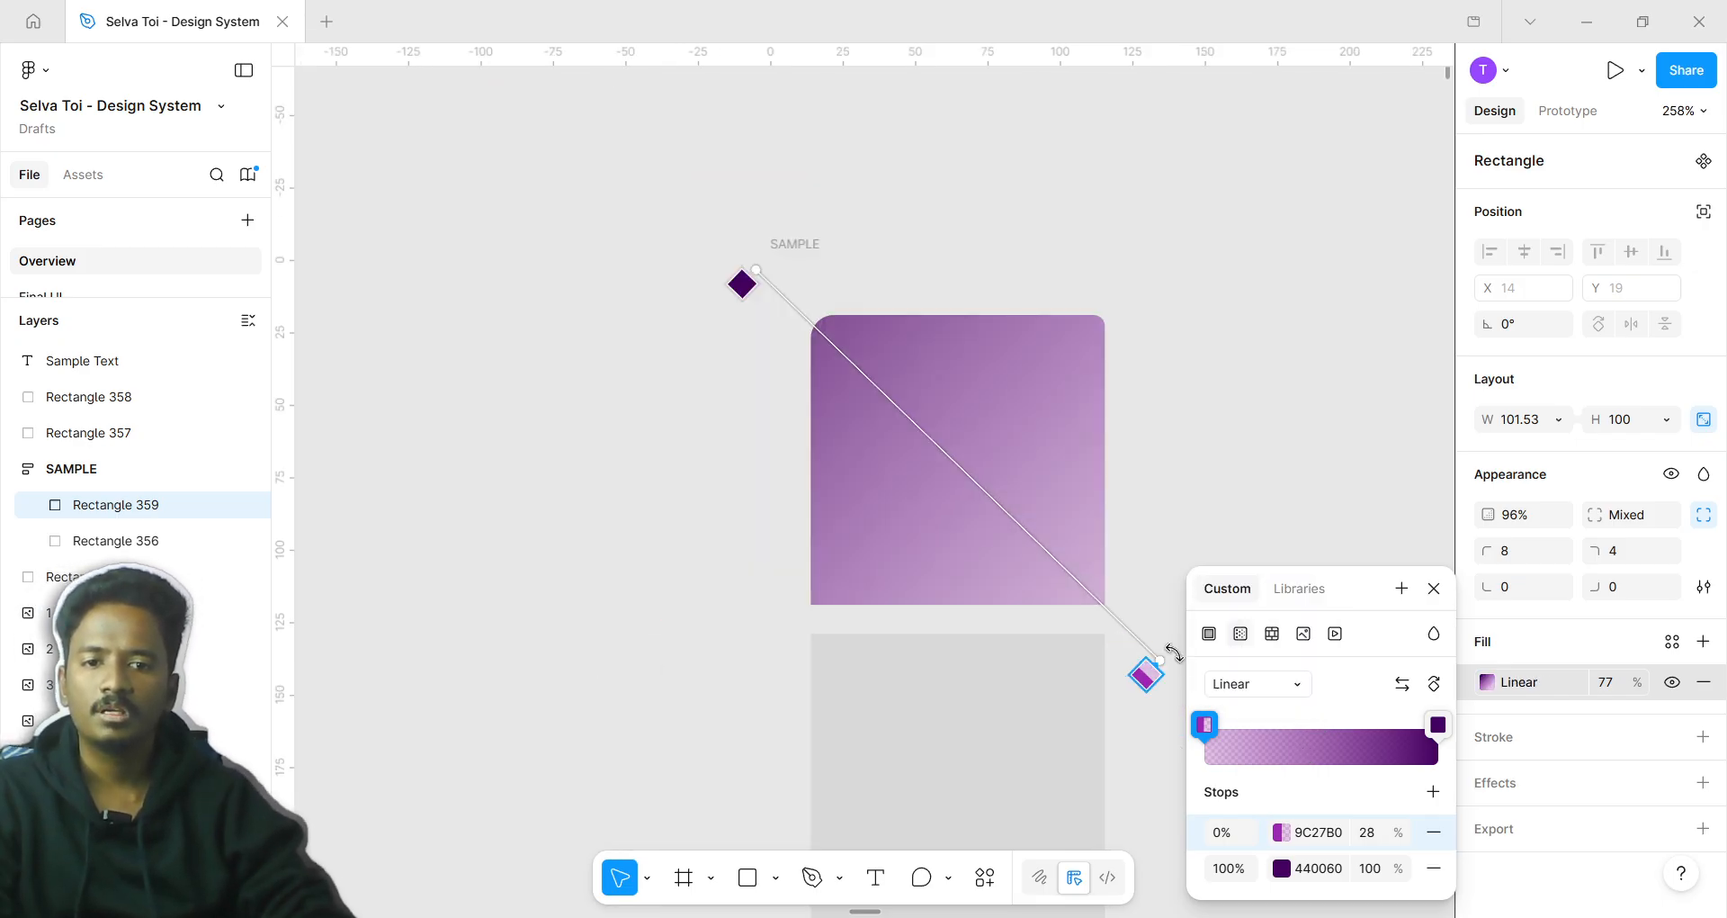
left_click_drag(1162, 657, 1091, 604)
scroll(801, 402, "up", 2)
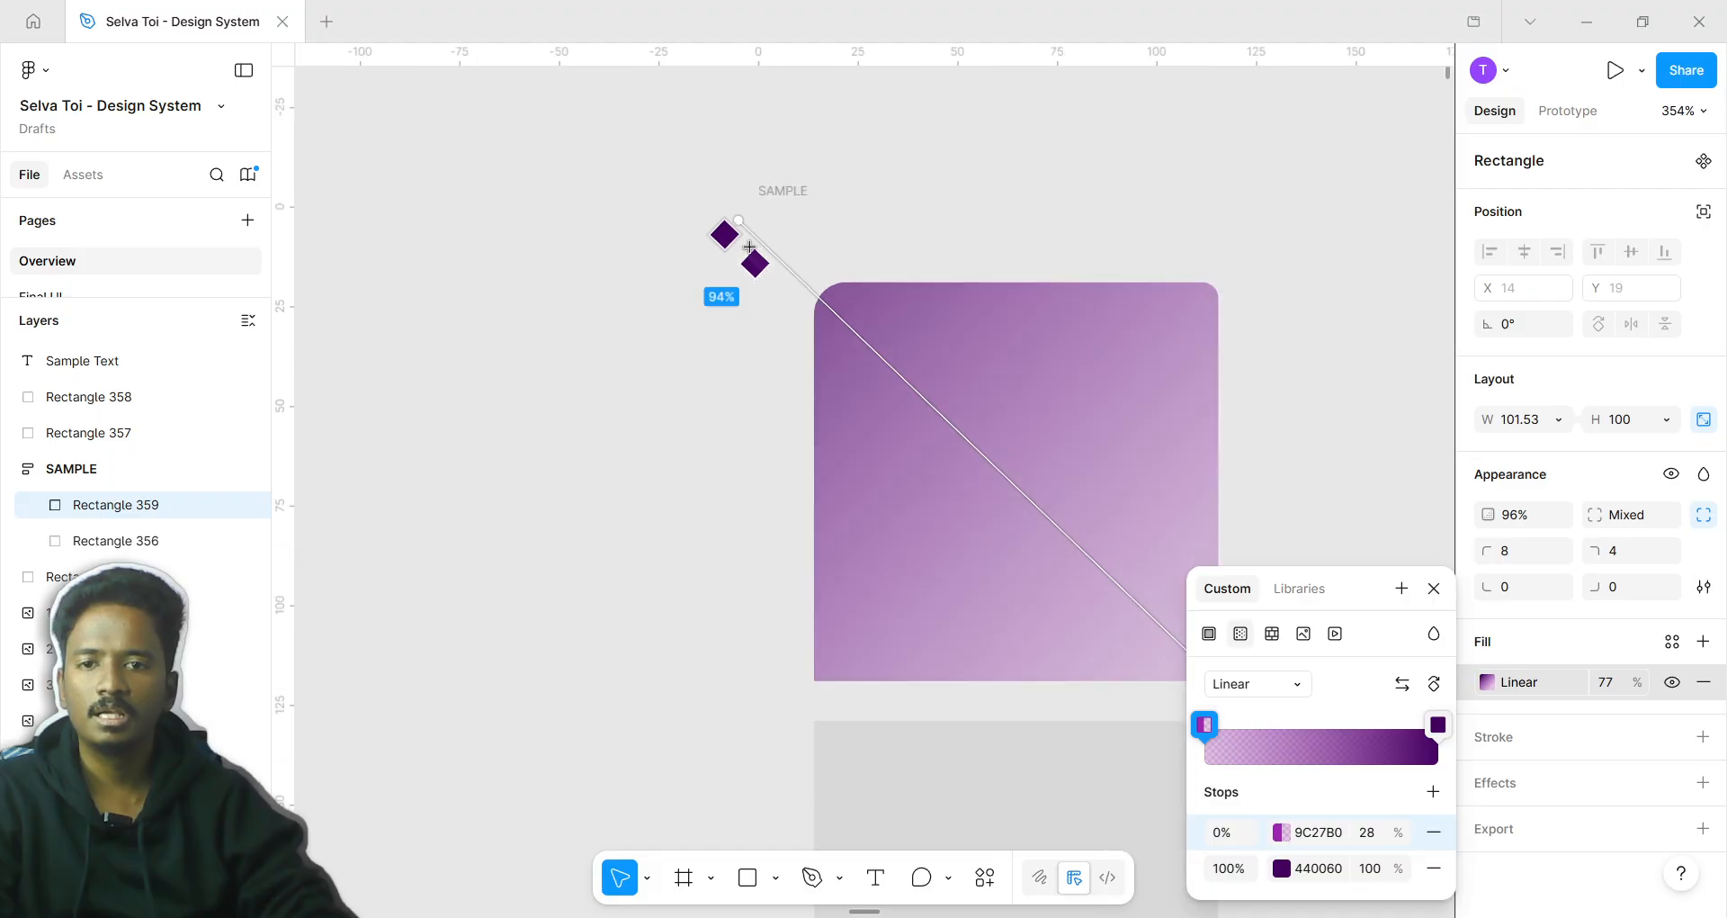
left_click_drag(738, 223, 815, 289)
scroll(910, 563, "up", 3)
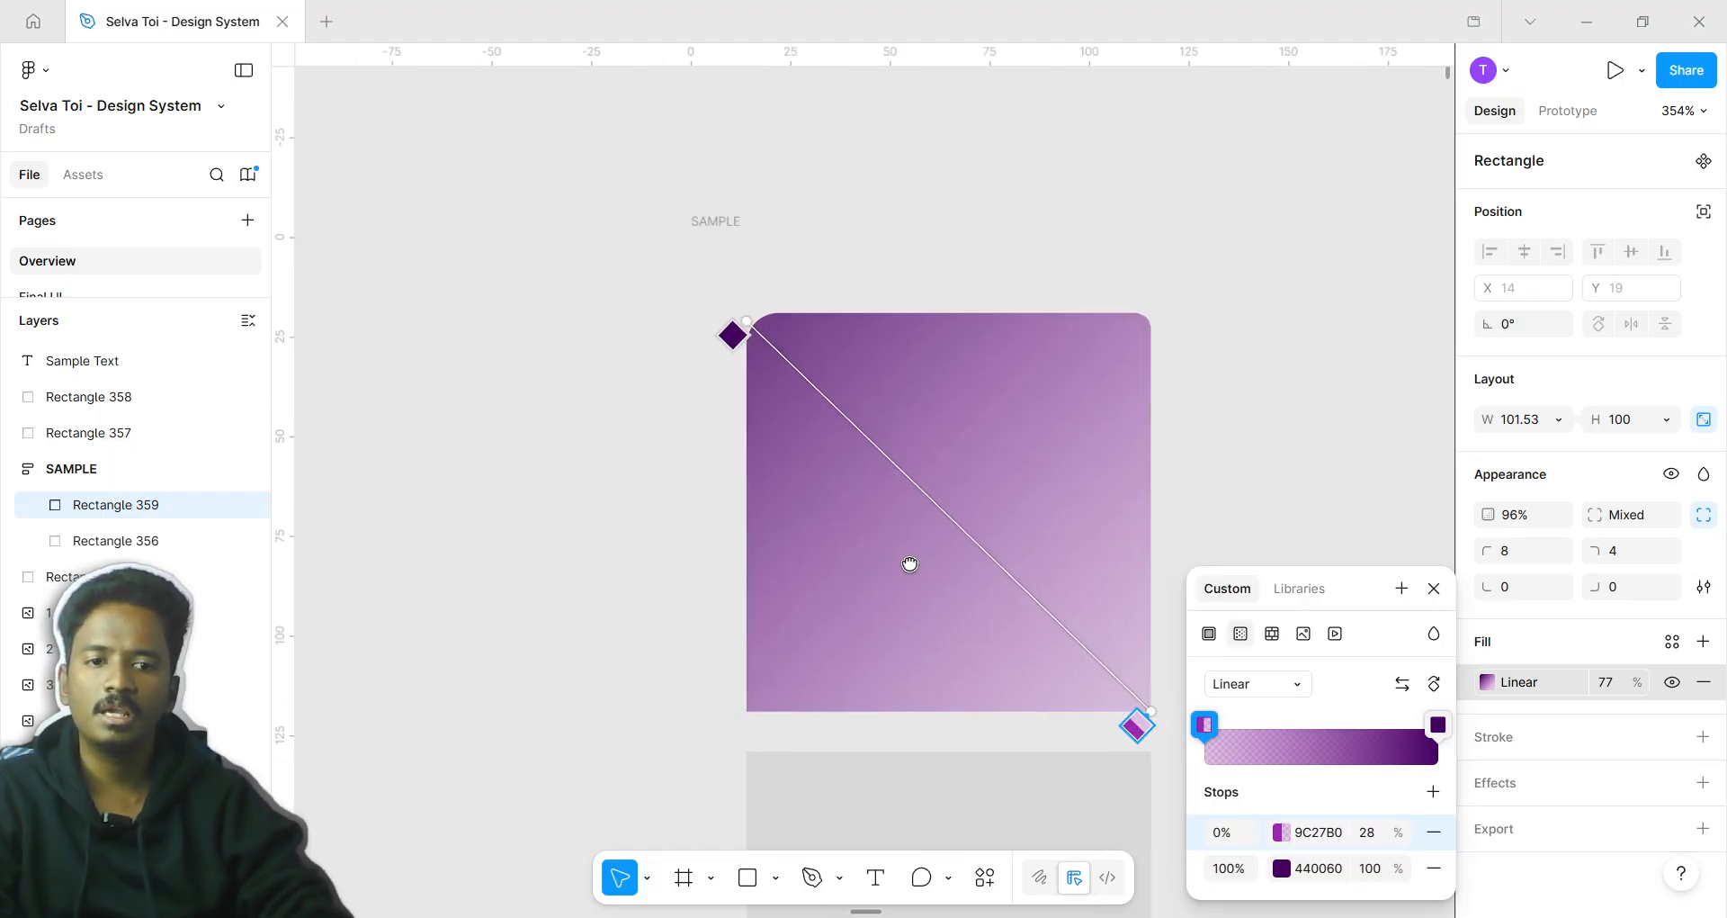
scroll(1137, 656, "left", 2)
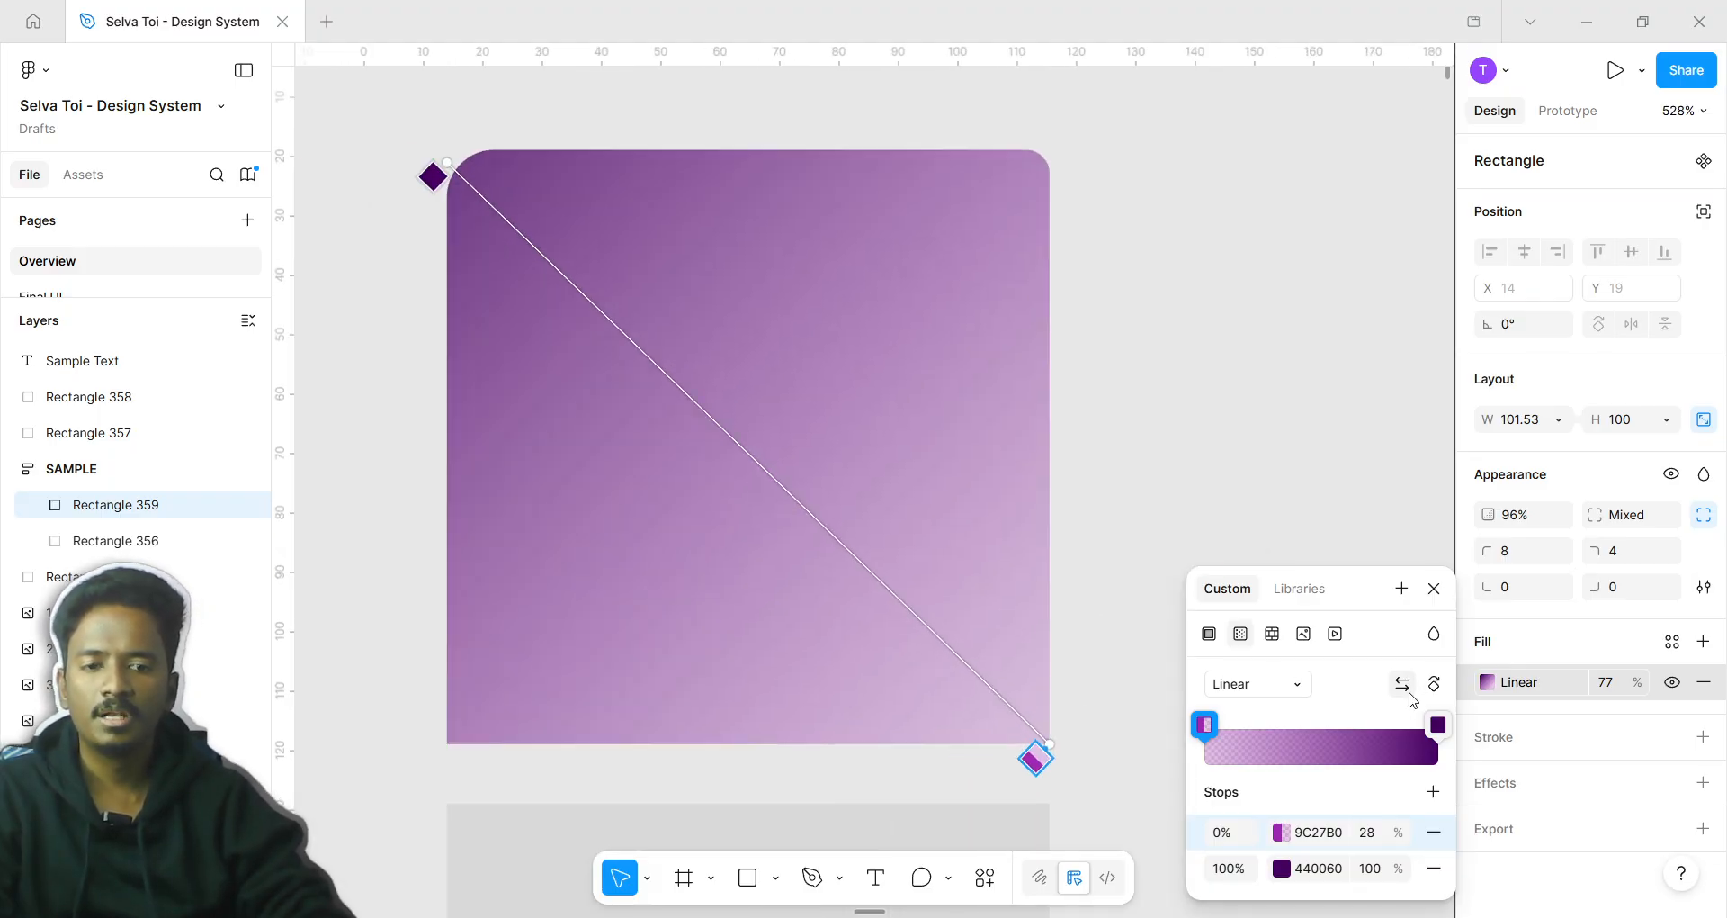
left_click(1406, 689)
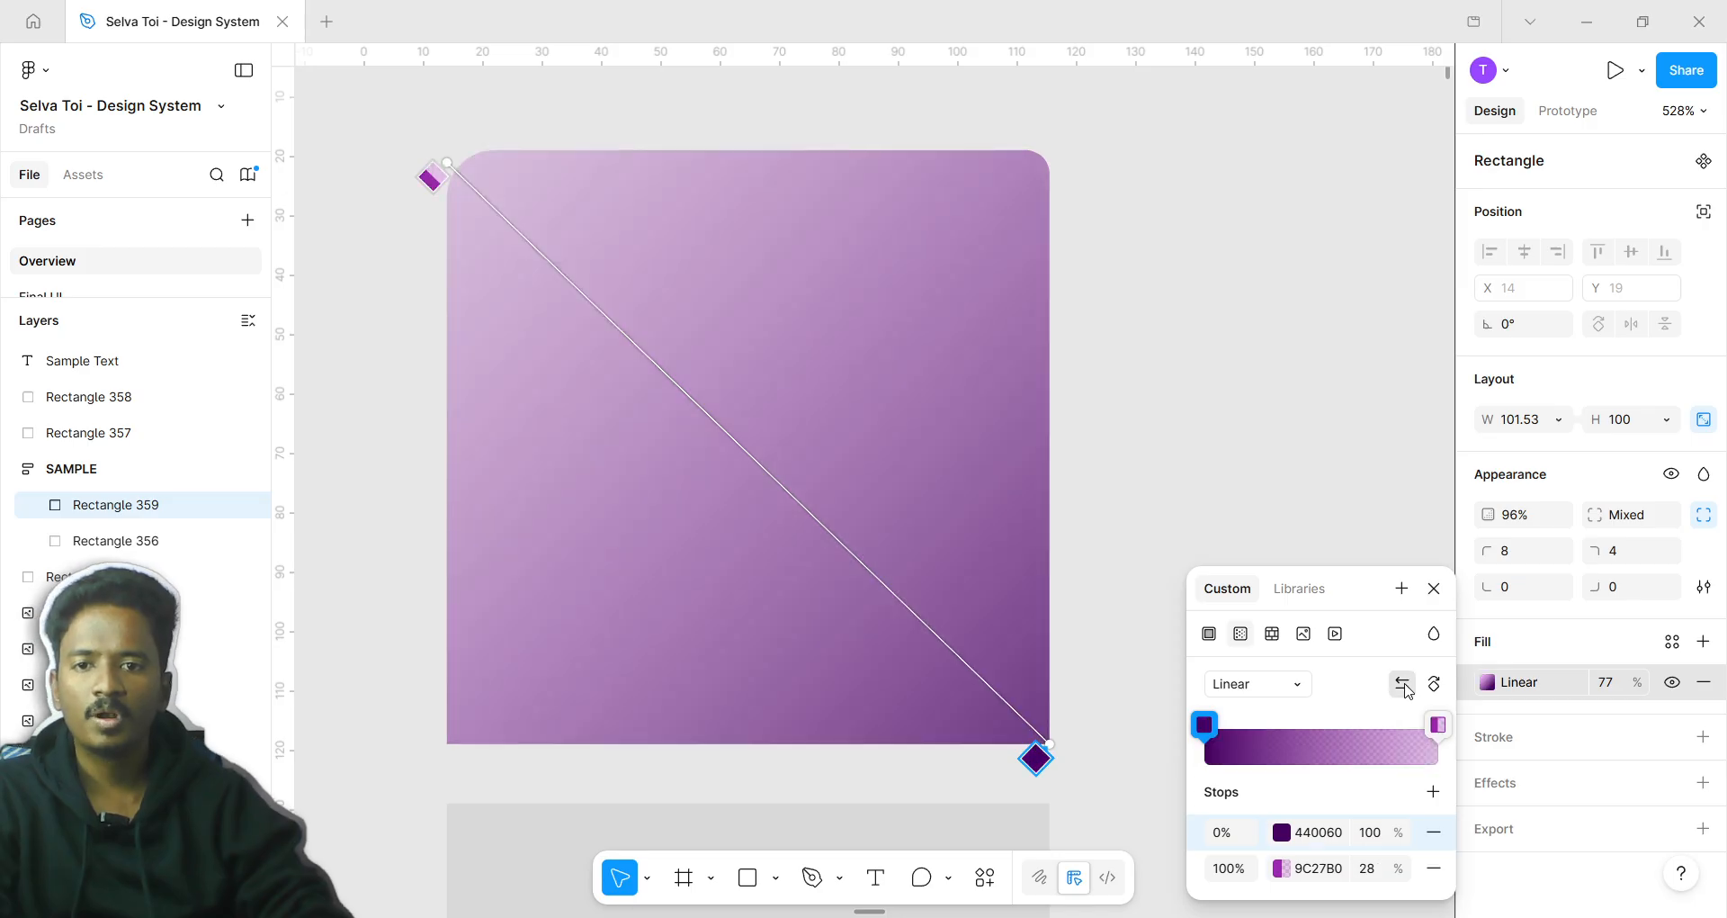
Flip the rectangle's linear gradient repeatedly, ending with dark purple 440060 in the upper-left corner
double_click(1406, 688)
double_click(1407, 688)
left_click(1406, 688)
left_click(1407, 688)
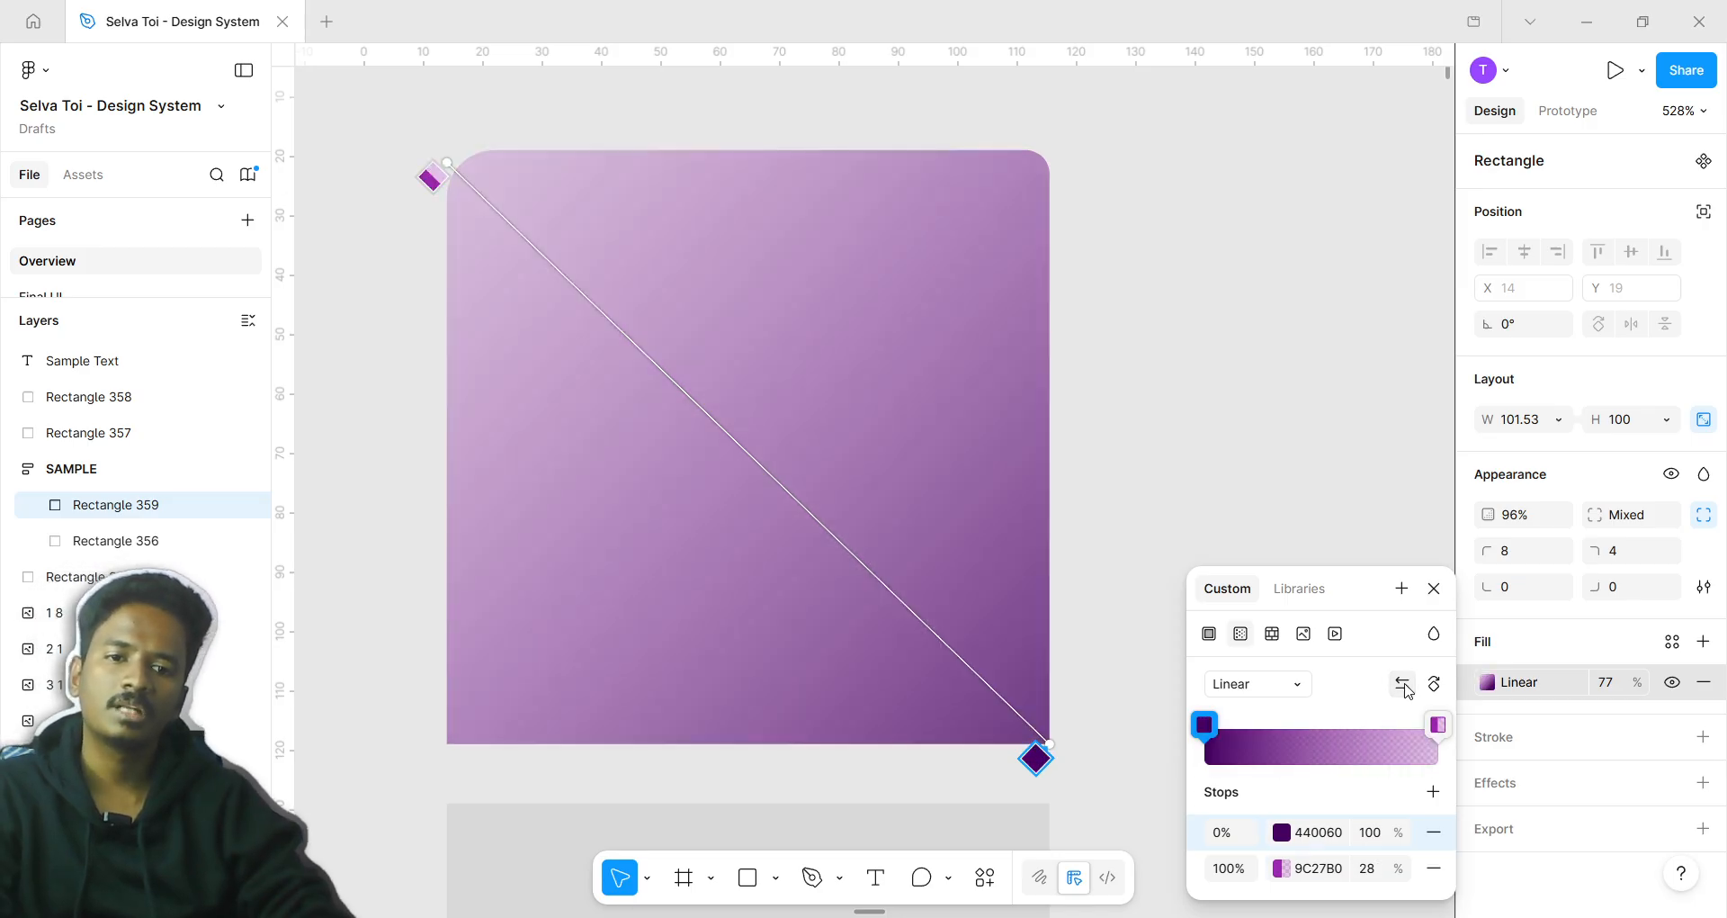
left_click(1407, 688)
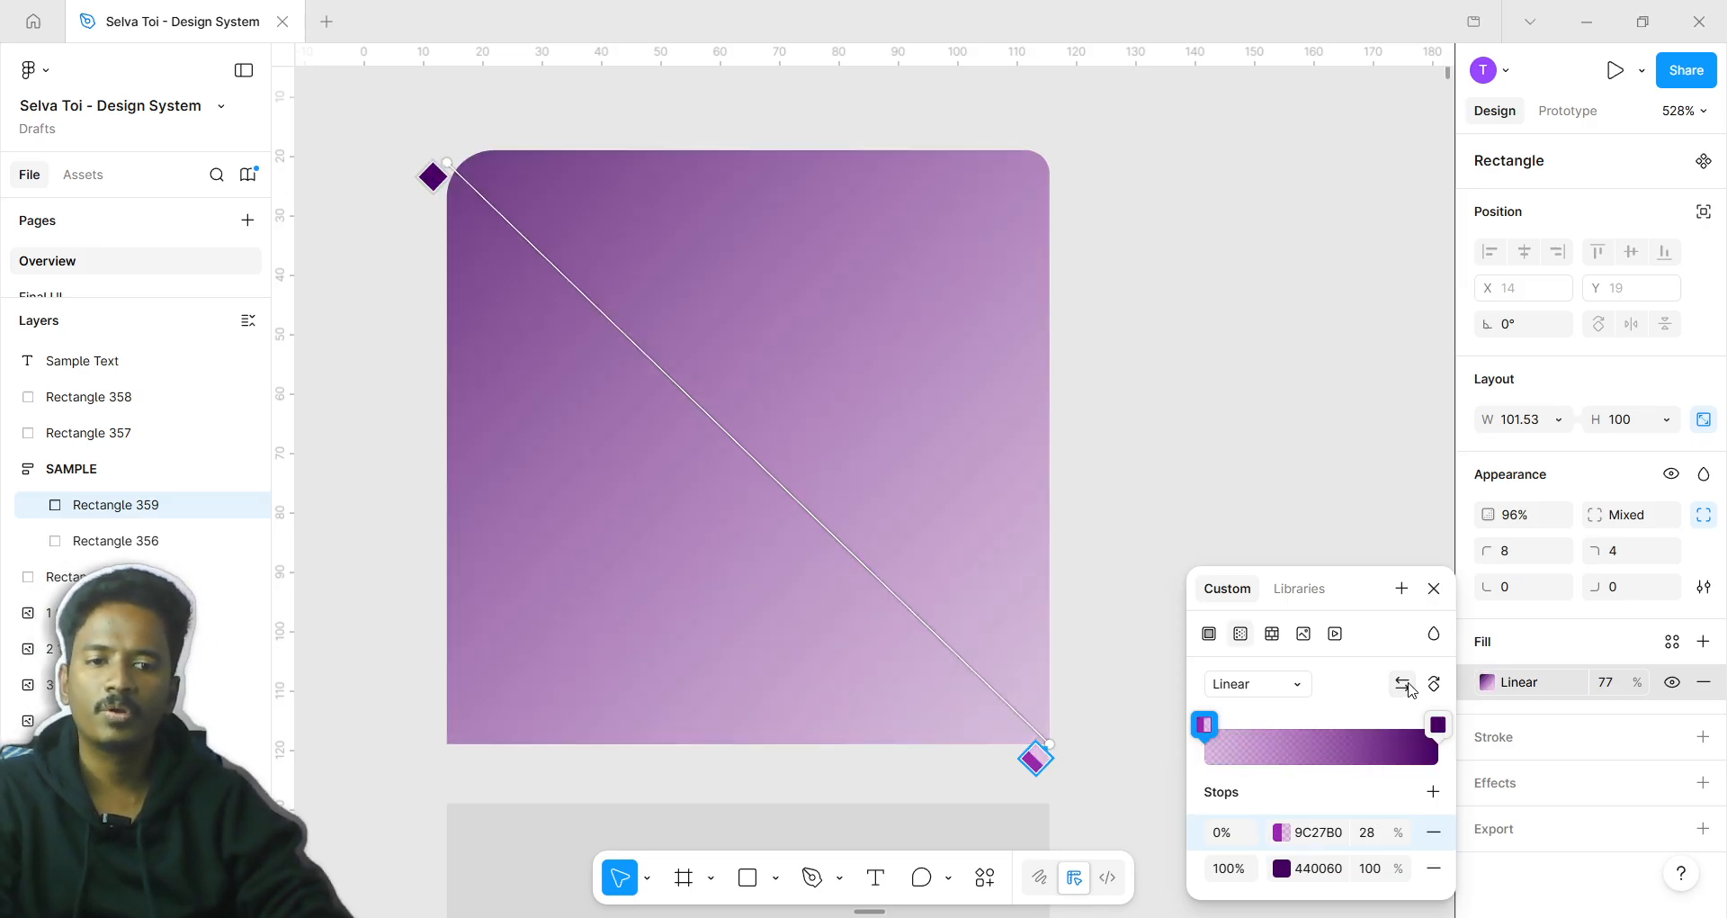
Try rotating the gradient and moving its end handle outside the rectangle, and undo the handle move
left_click(1434, 686)
left_click(1434, 686)
double_click(1434, 686)
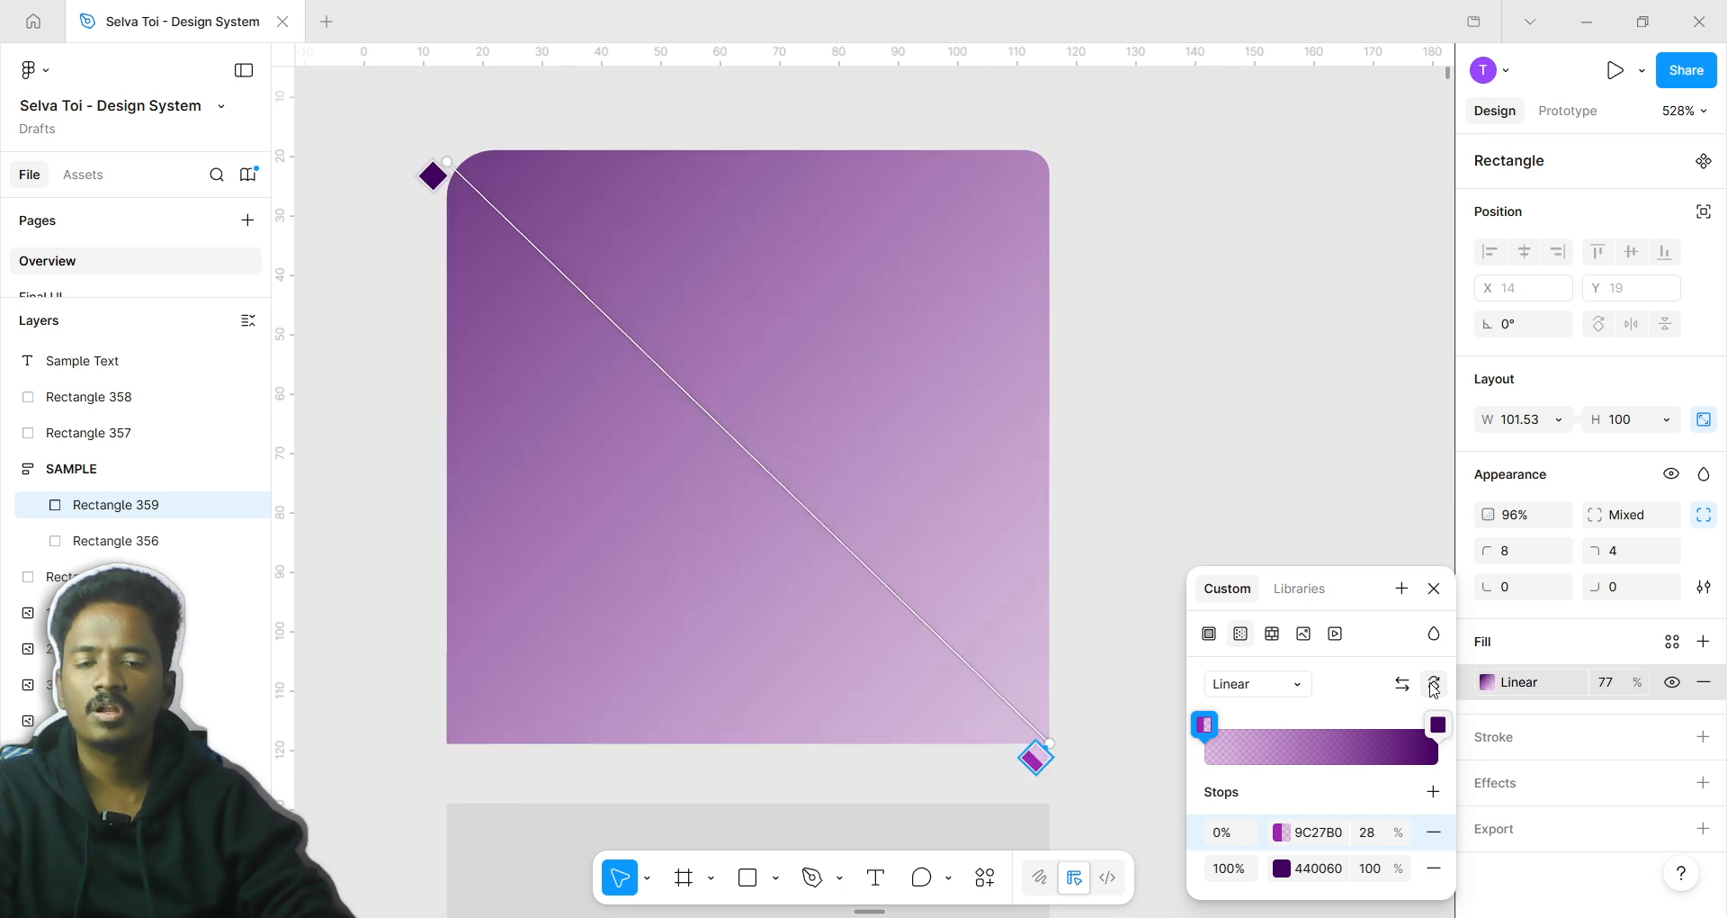
left_click_drag(1061, 743, 1265, 347)
key("ctrl+z")
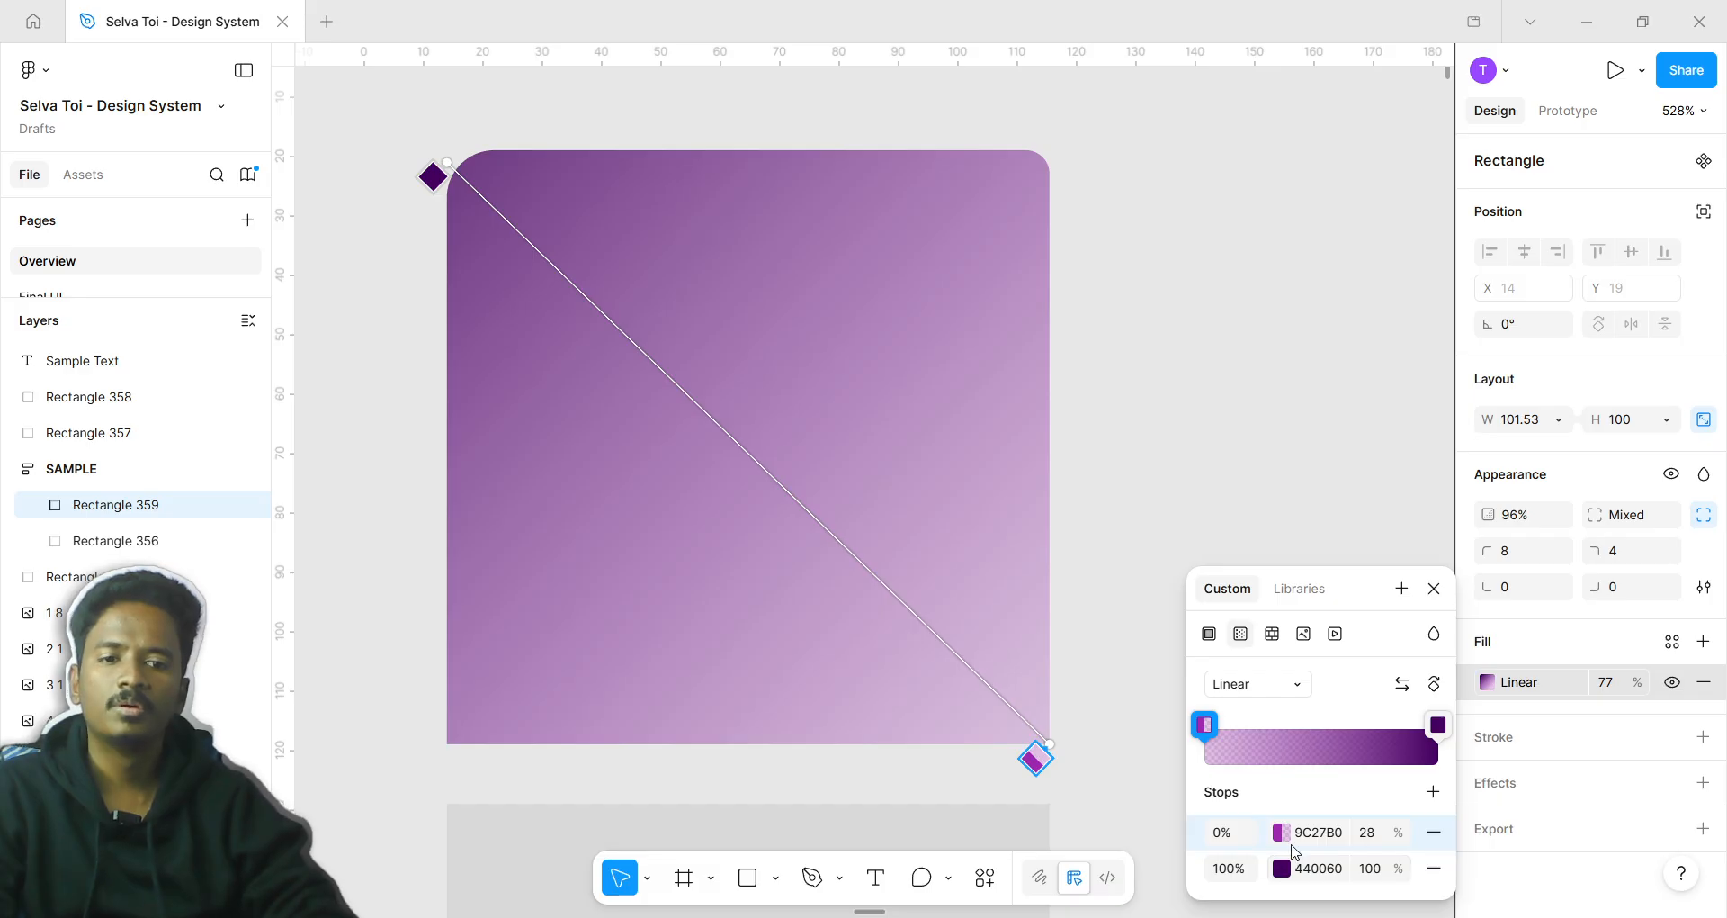
Move the 9C27B0 gradient stop to 48% and add a stop at 74% coloured FFB400
left_click_drag(1033, 761, 688, 542)
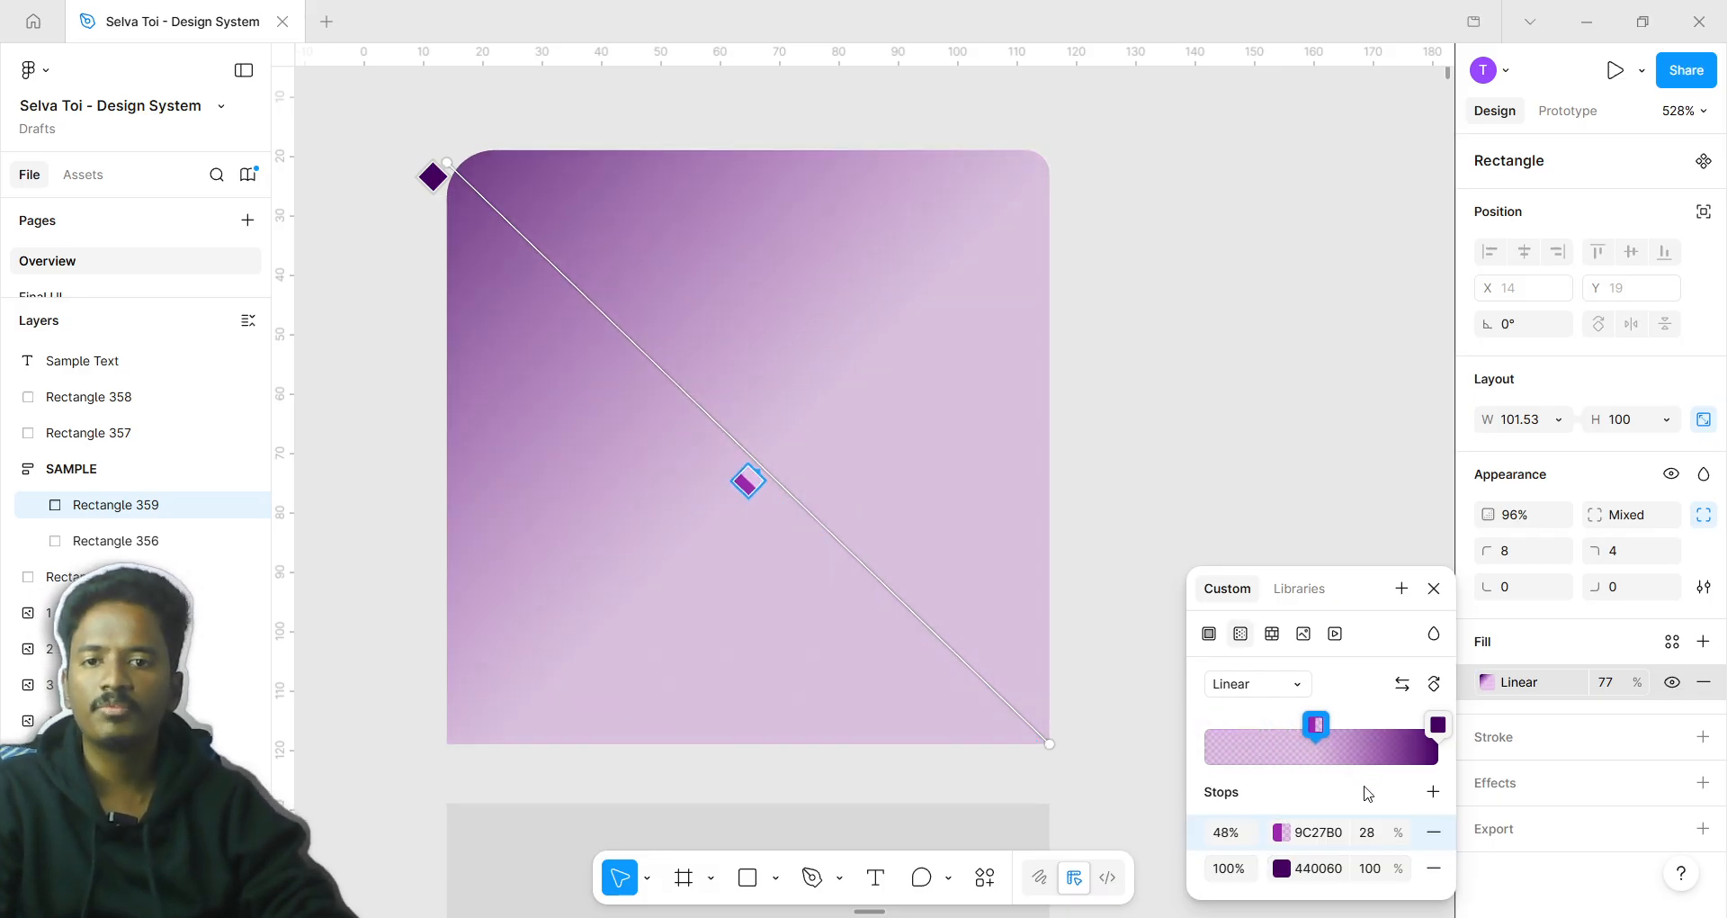
left_click(1433, 791)
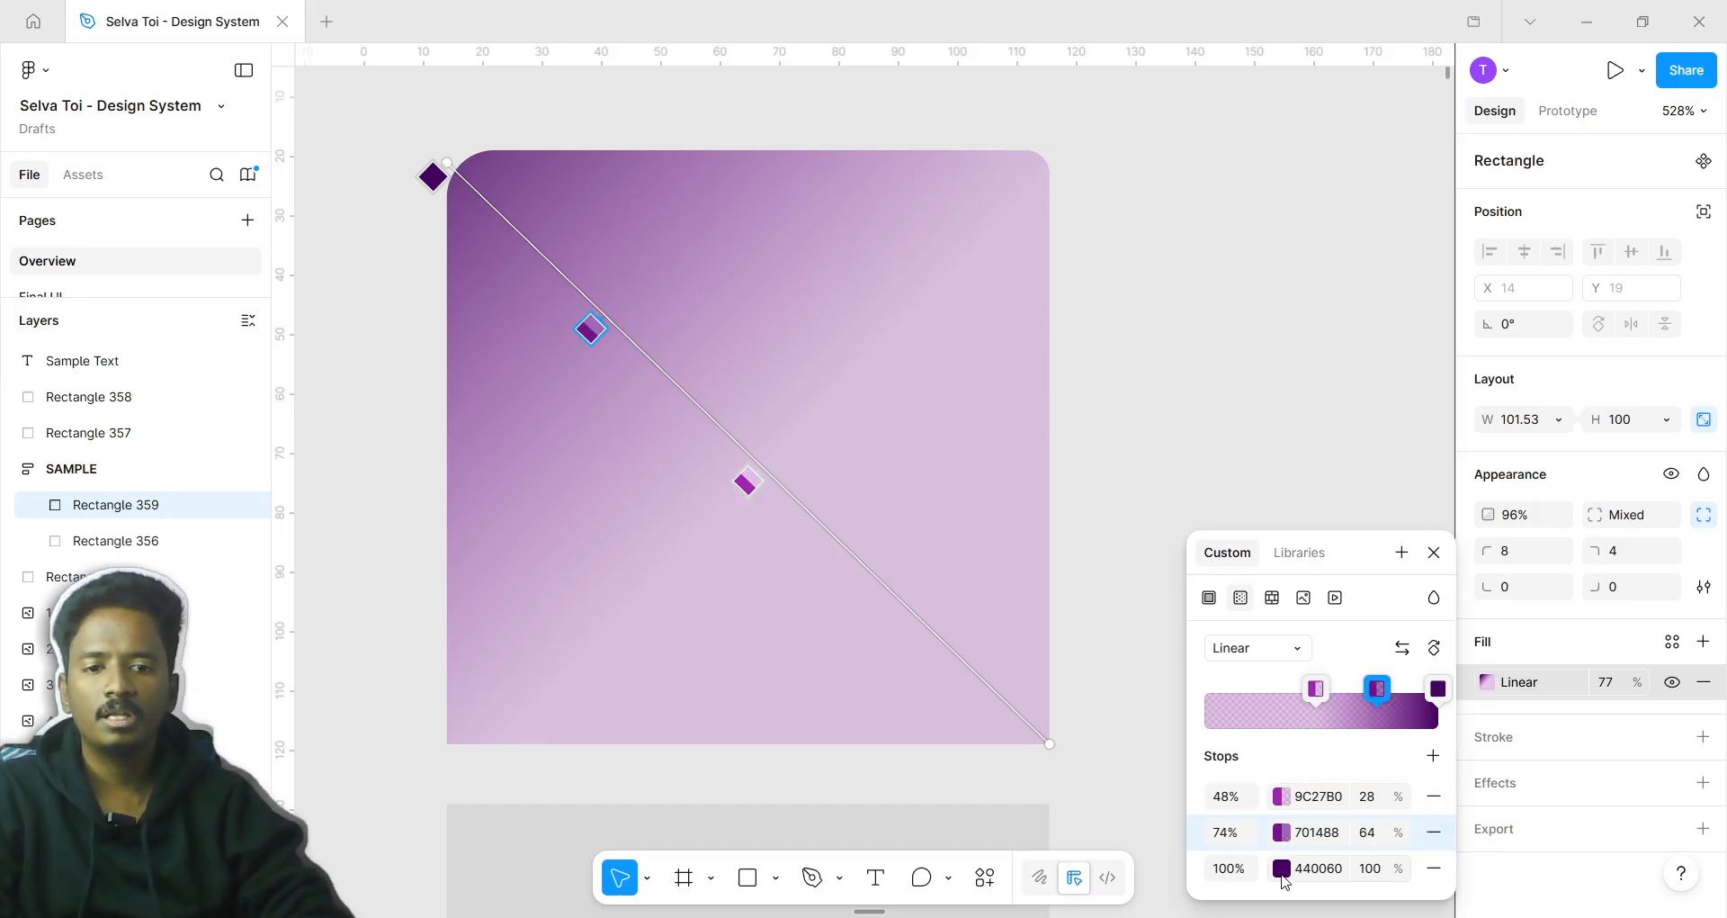
left_click(1282, 834)
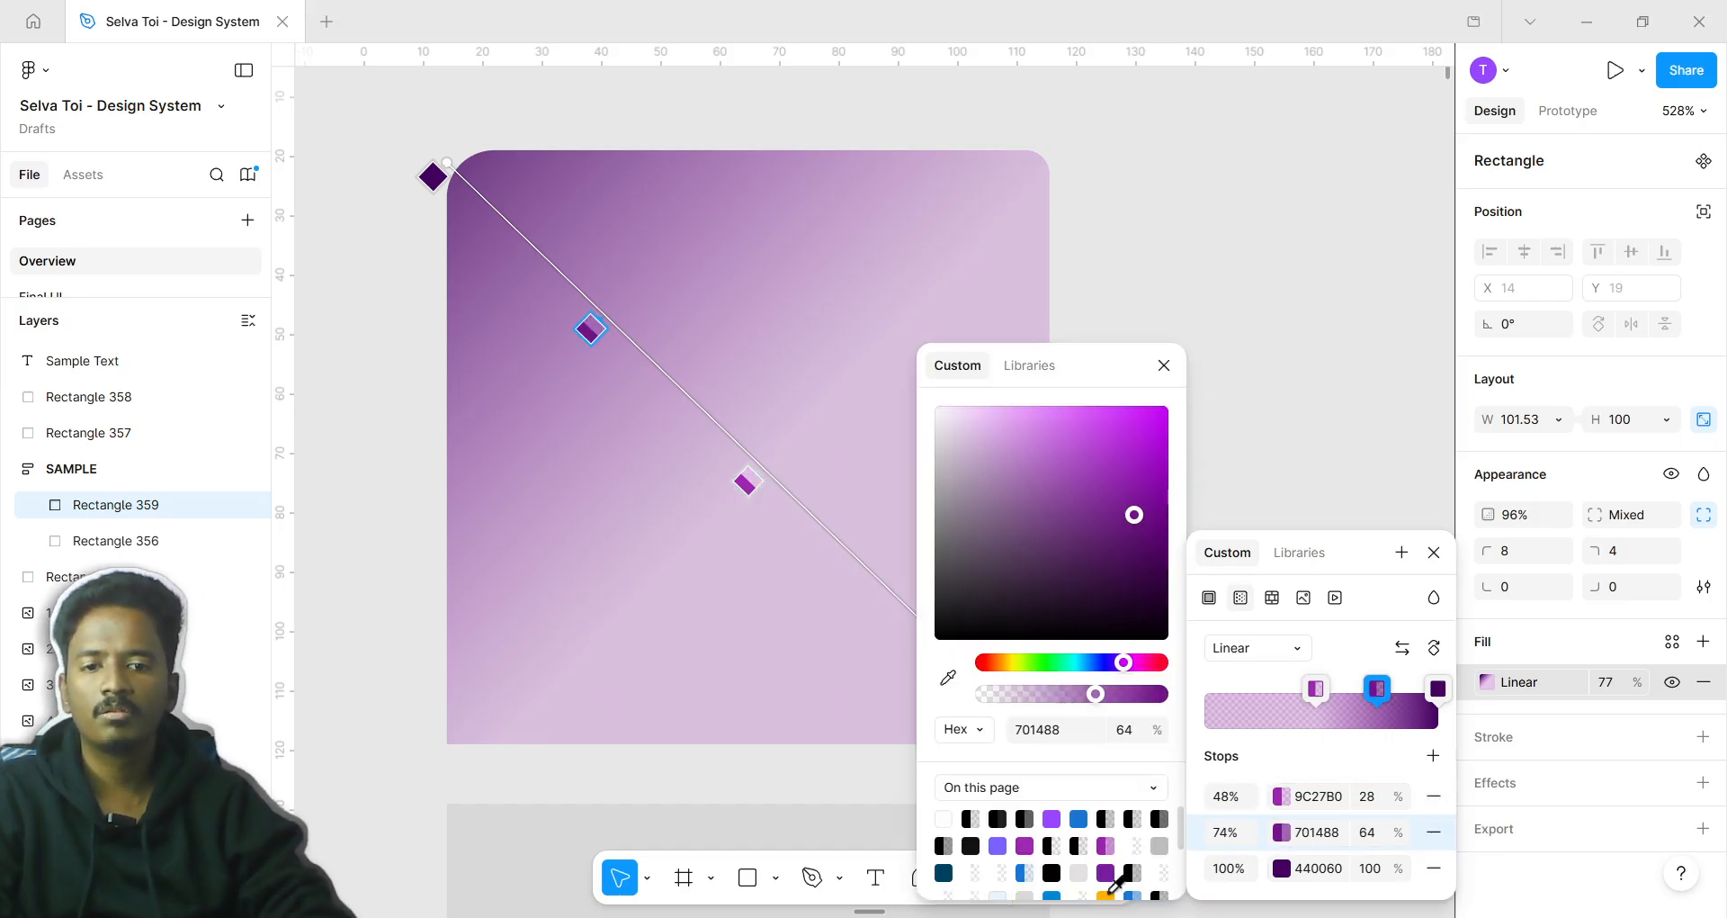
left_click(1107, 894)
Move the 9C27B0 stop to 26% and add intermediate gradient stops at 55%, 43% and 66%
left_click_drag(746, 483, 875, 605)
left_click(707, 439)
left_click(772, 504)
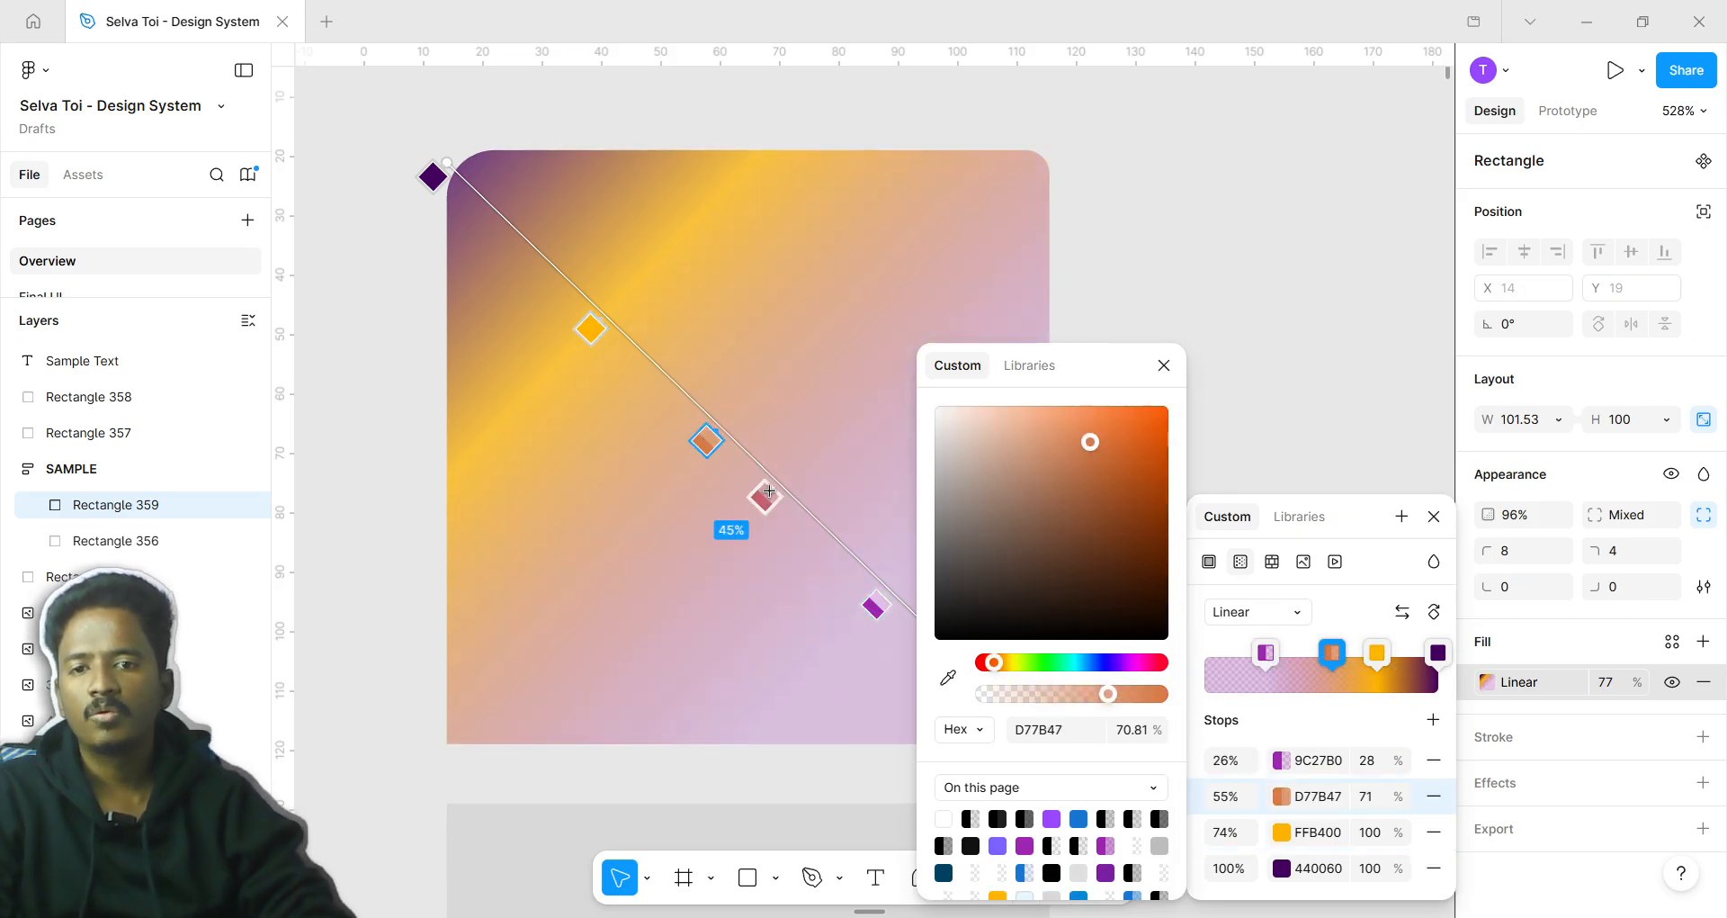
left_click(640, 372)
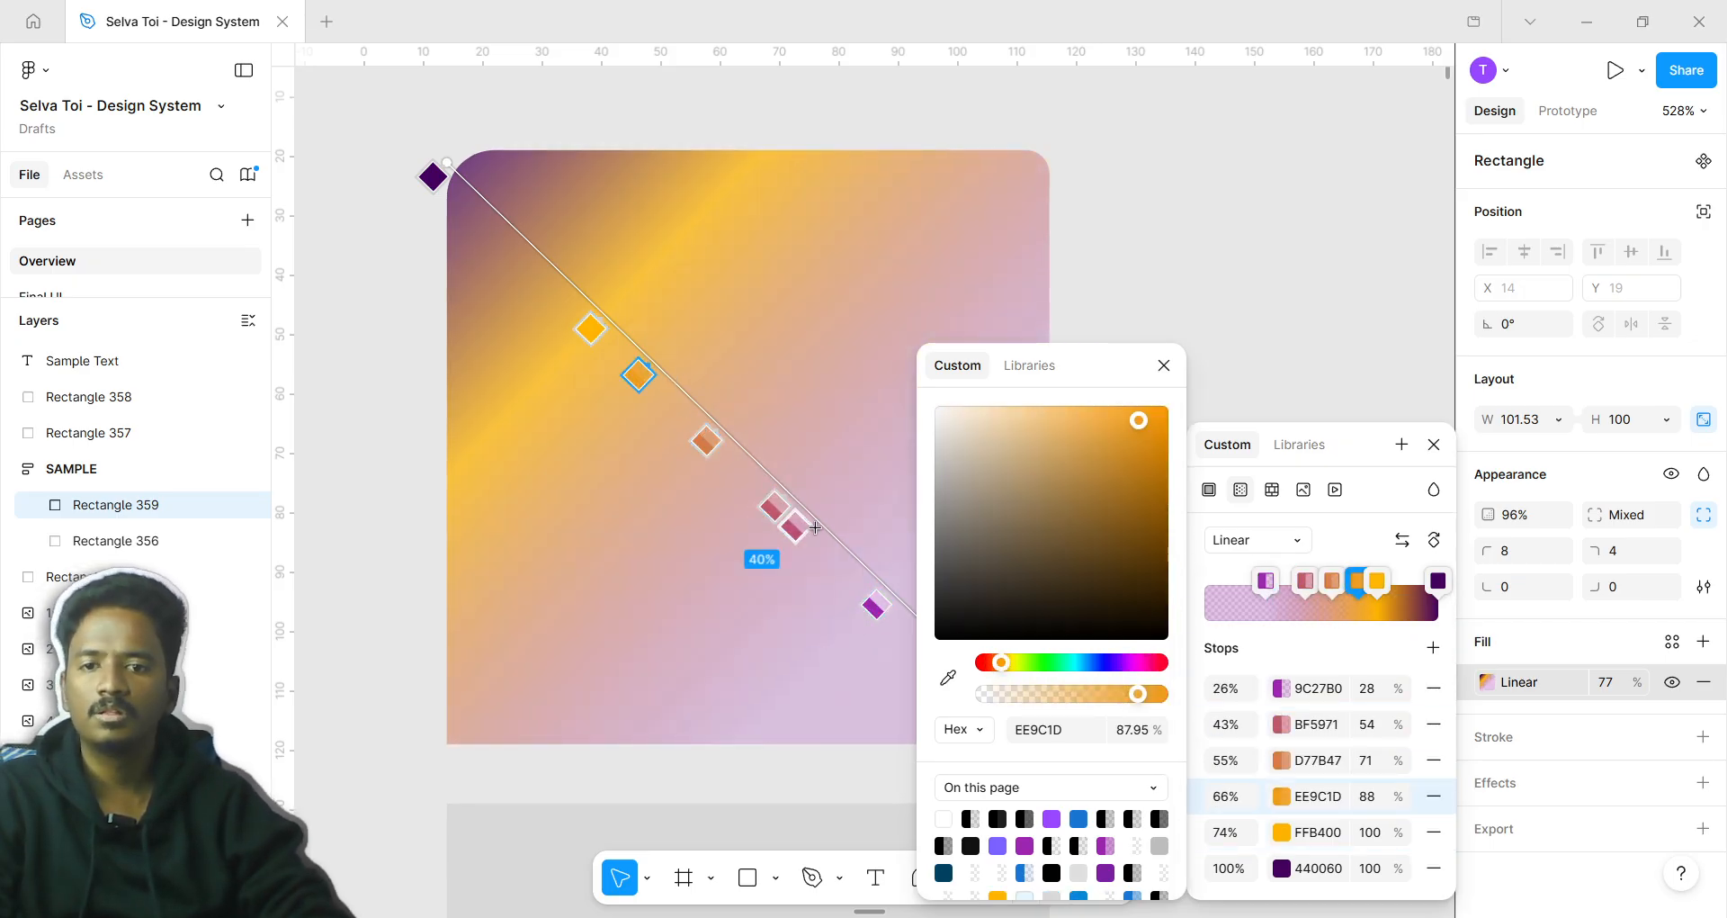
Reopen the rectangle's fill and switch it between solid and gradient, ending on the linear gradient
left_click(1011, 308)
double_click(758, 411)
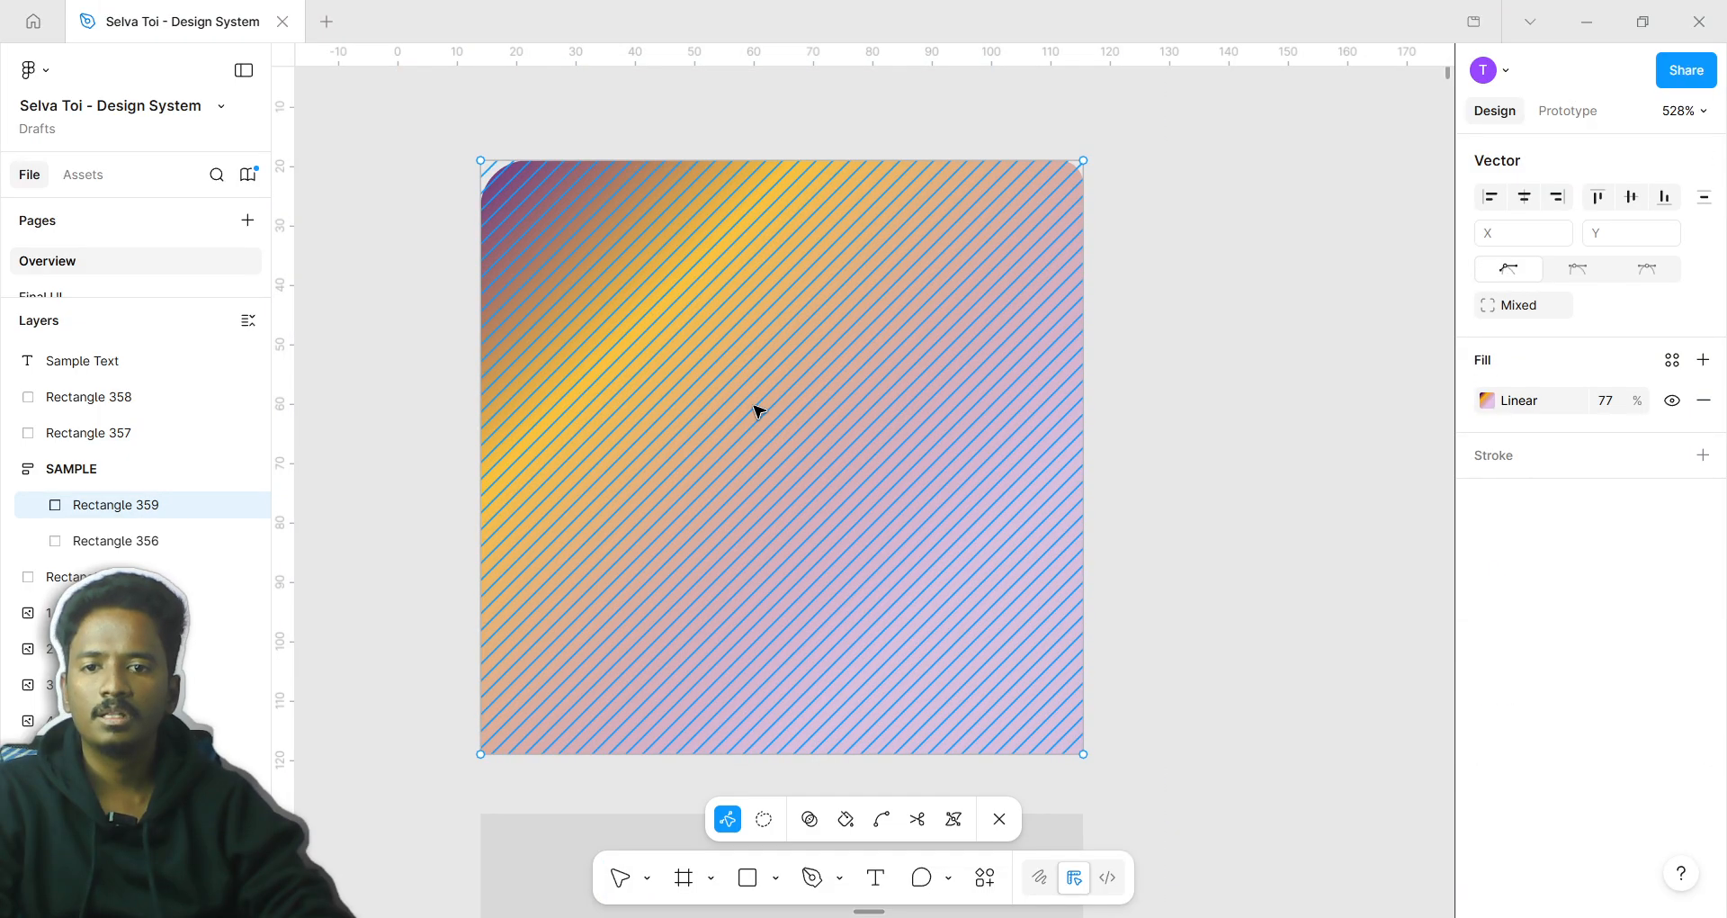
key("Escape")
left_click(1488, 681)
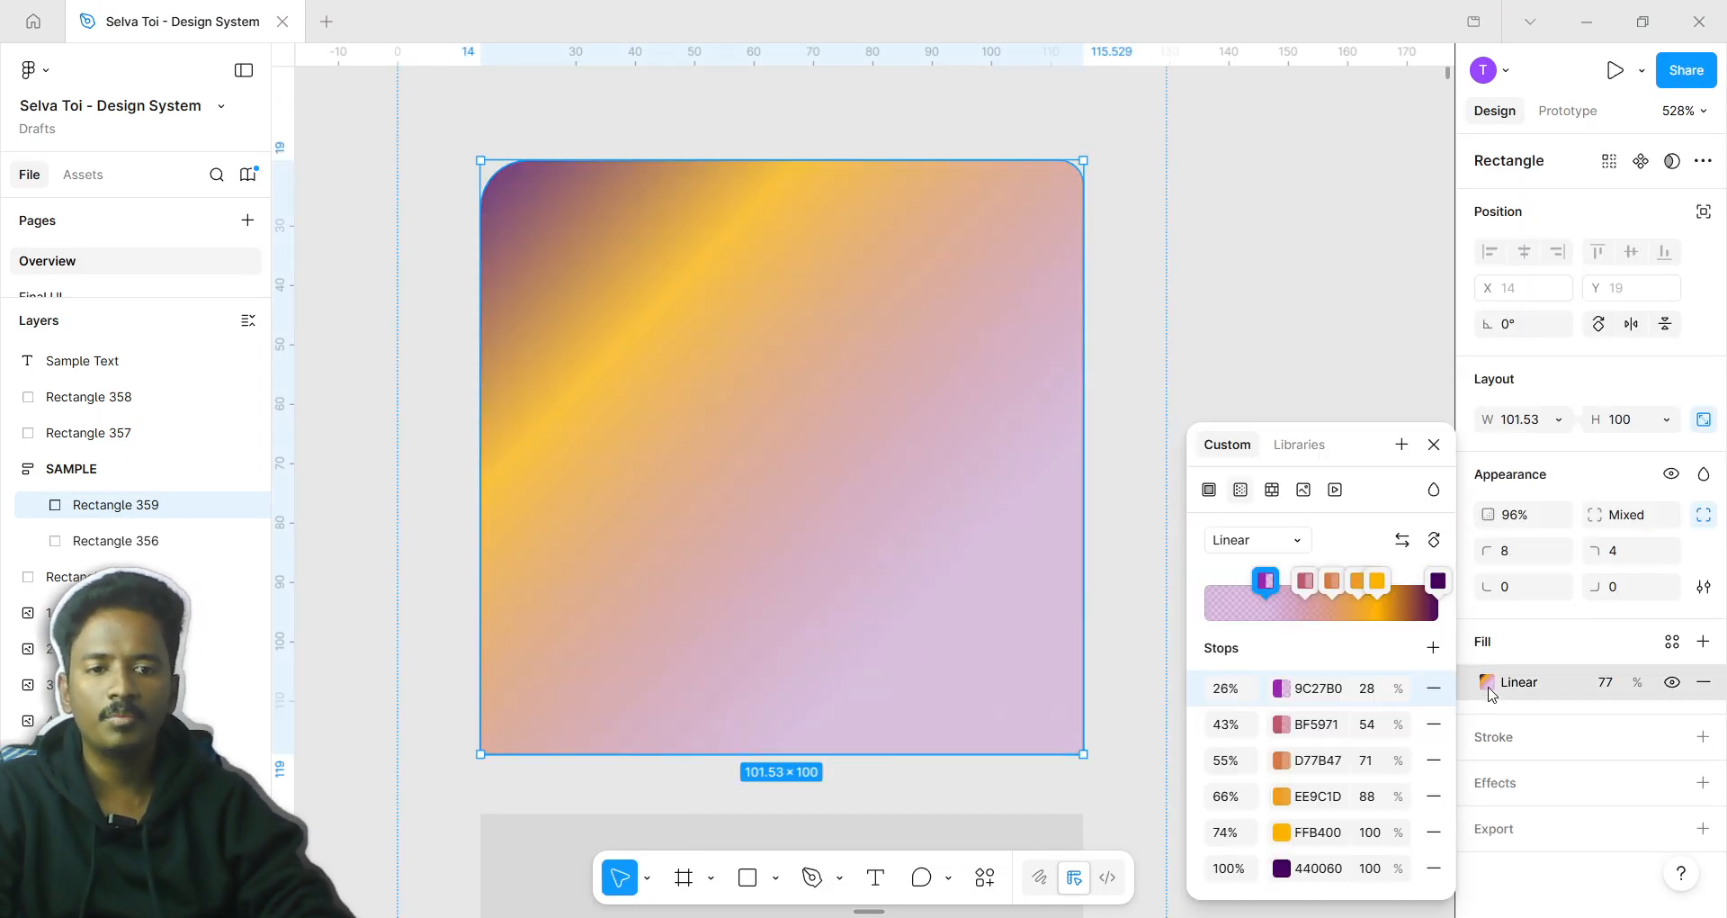
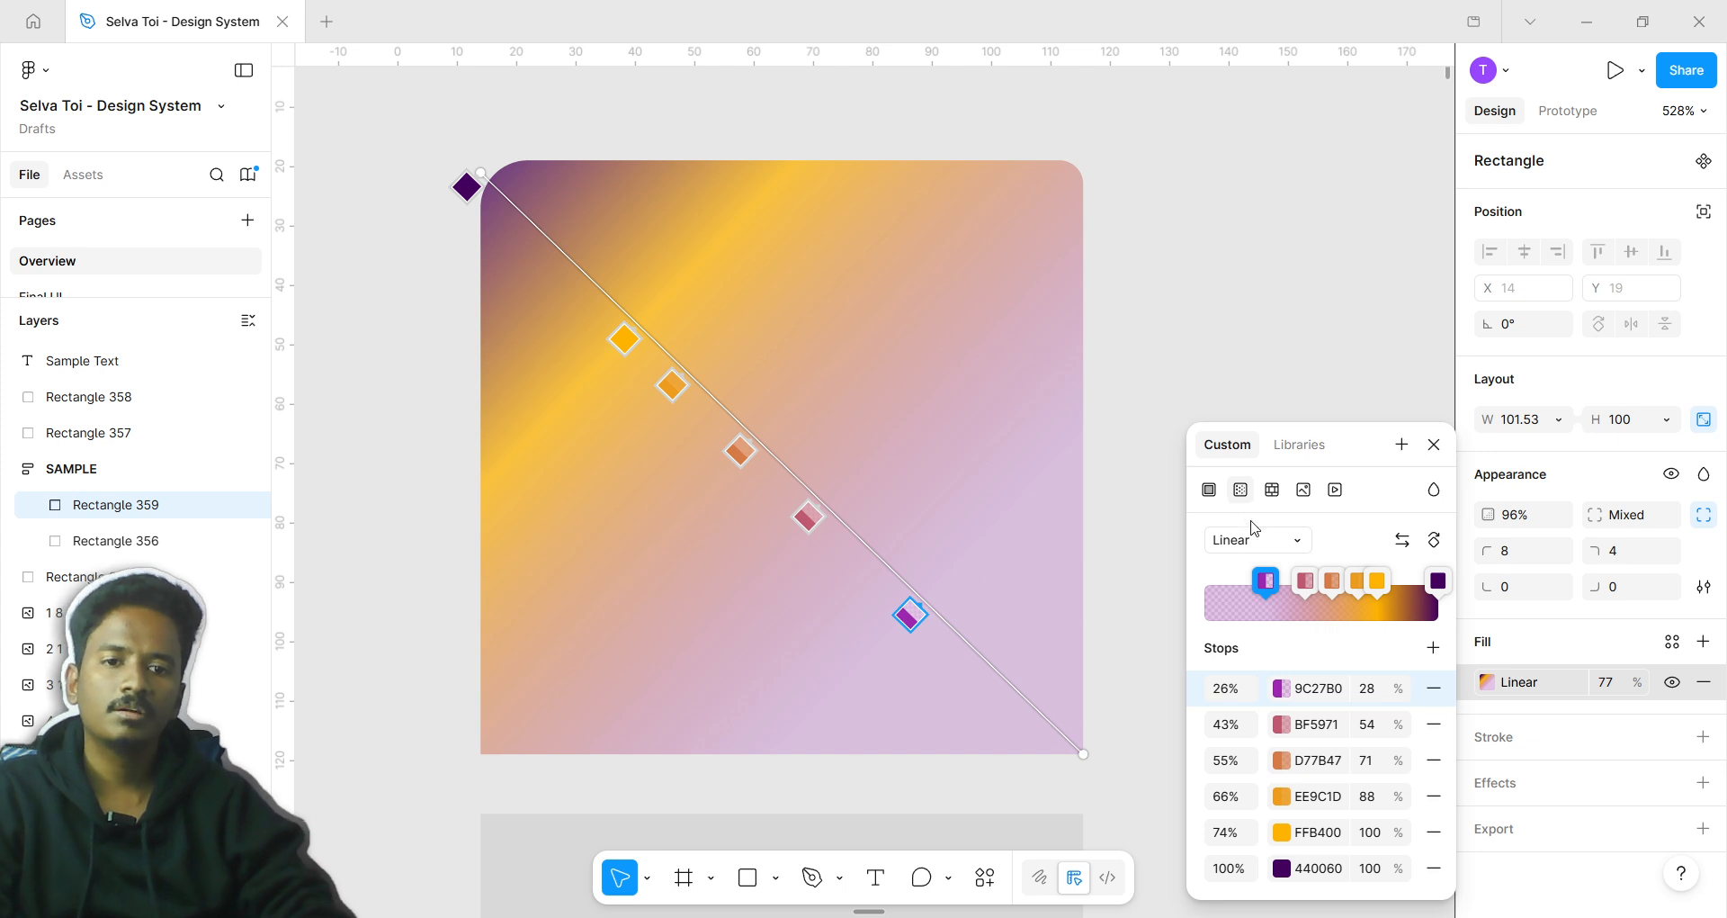
left_click(1208, 491)
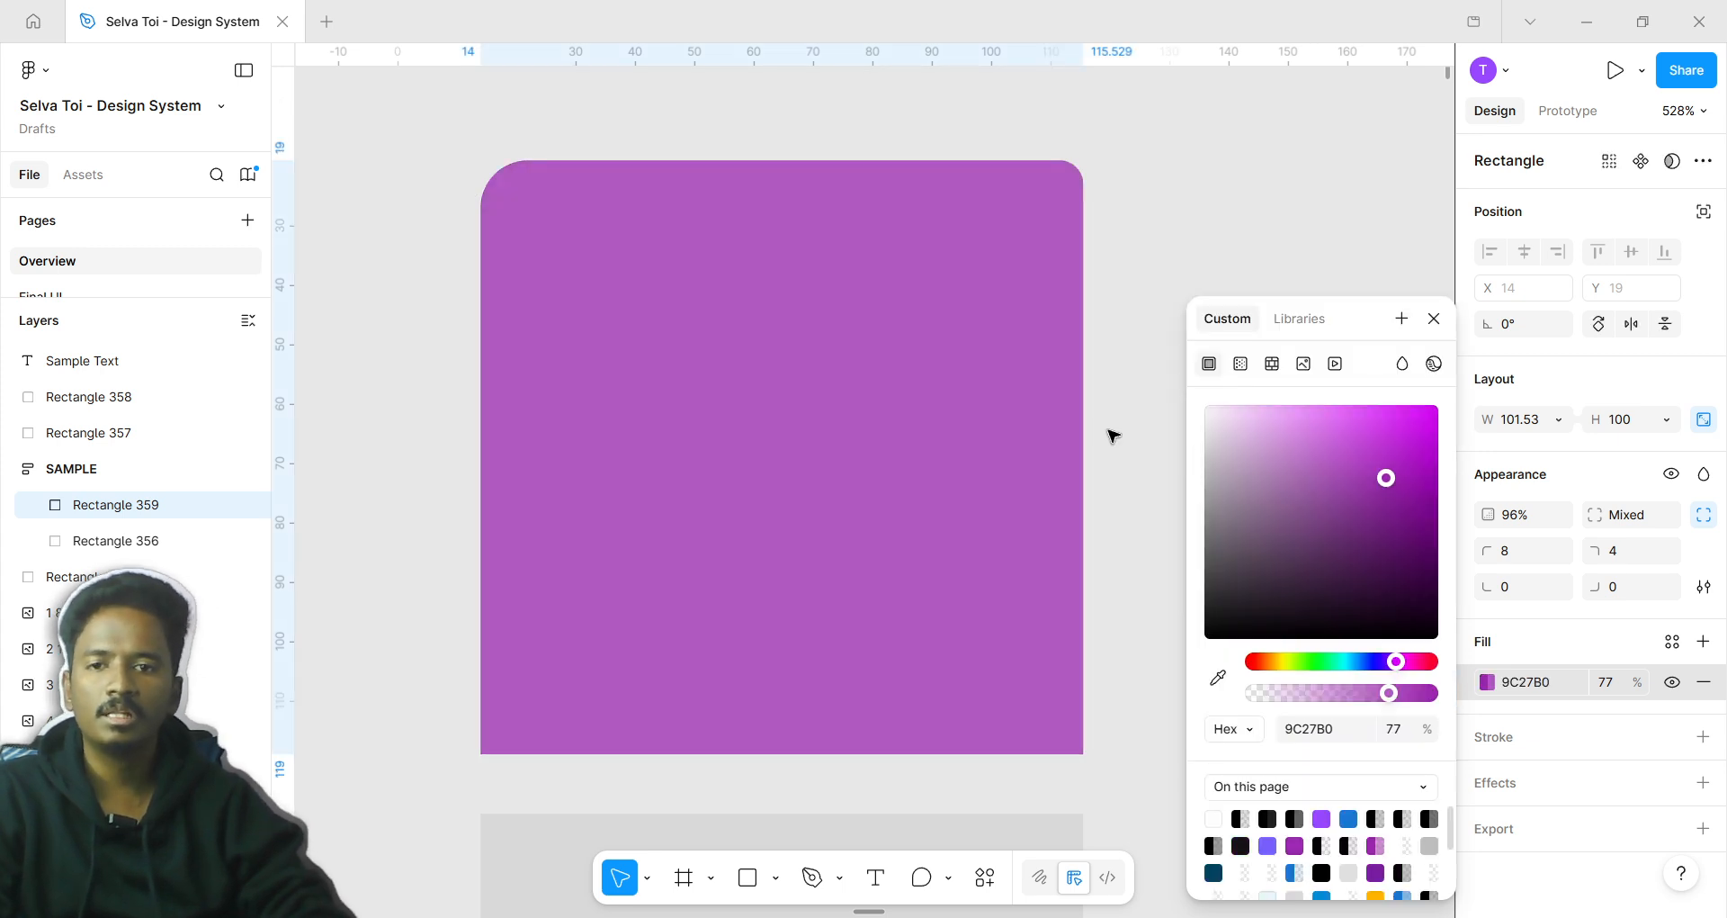
scroll(894, 447, "up", 1)
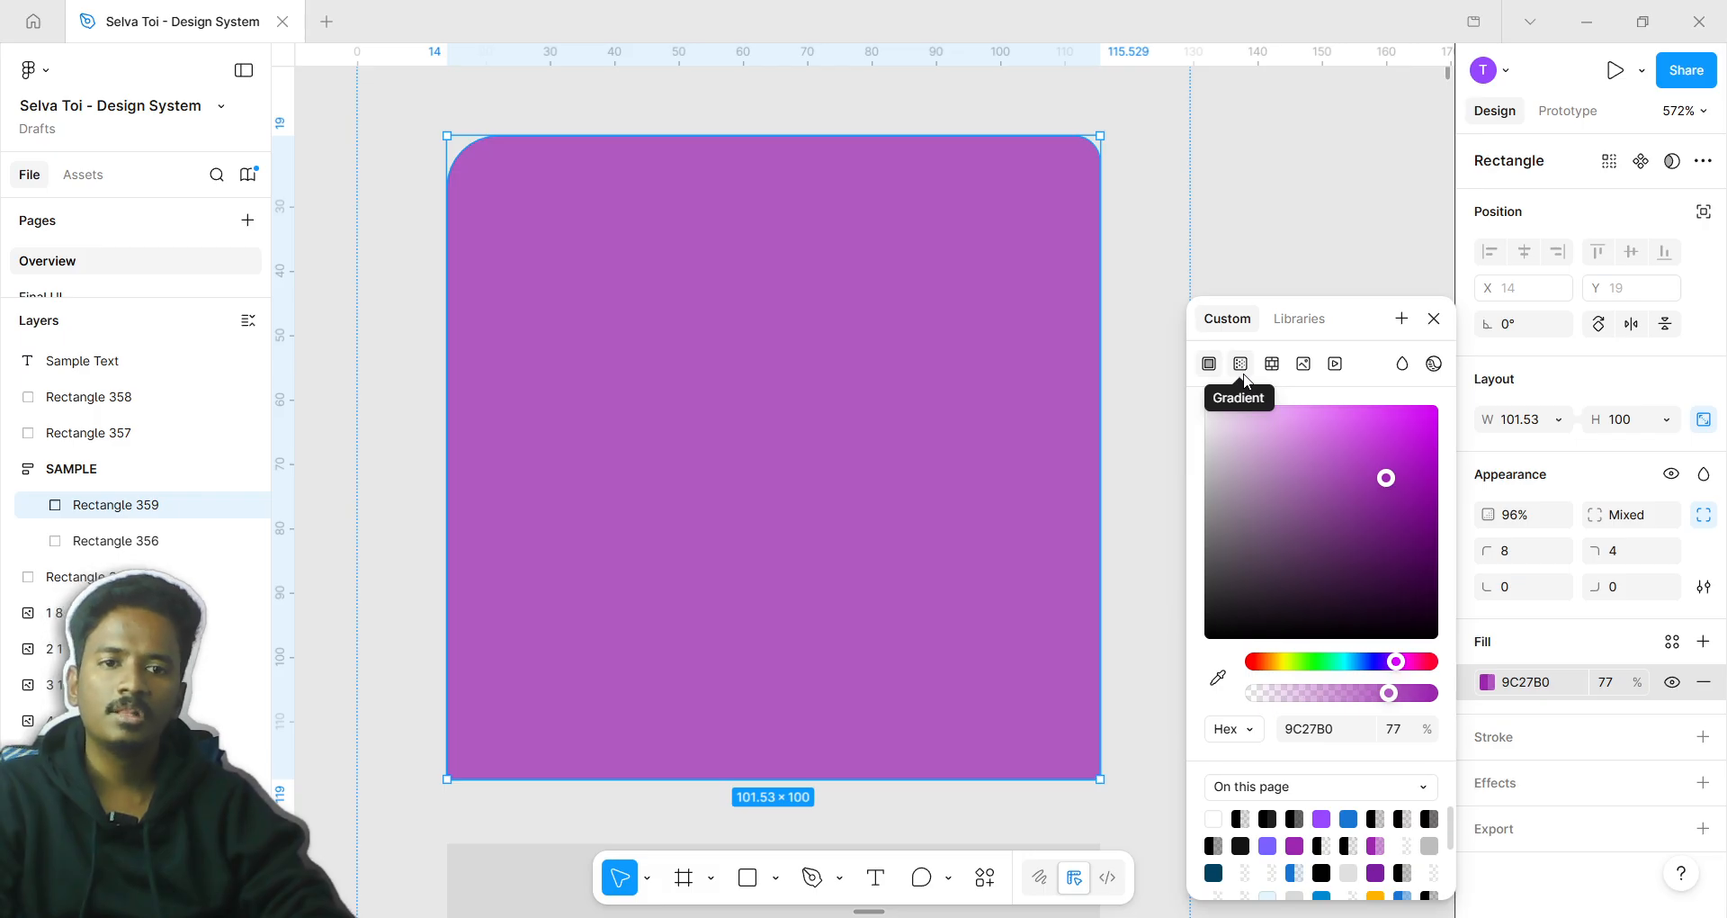
left_click(1241, 363)
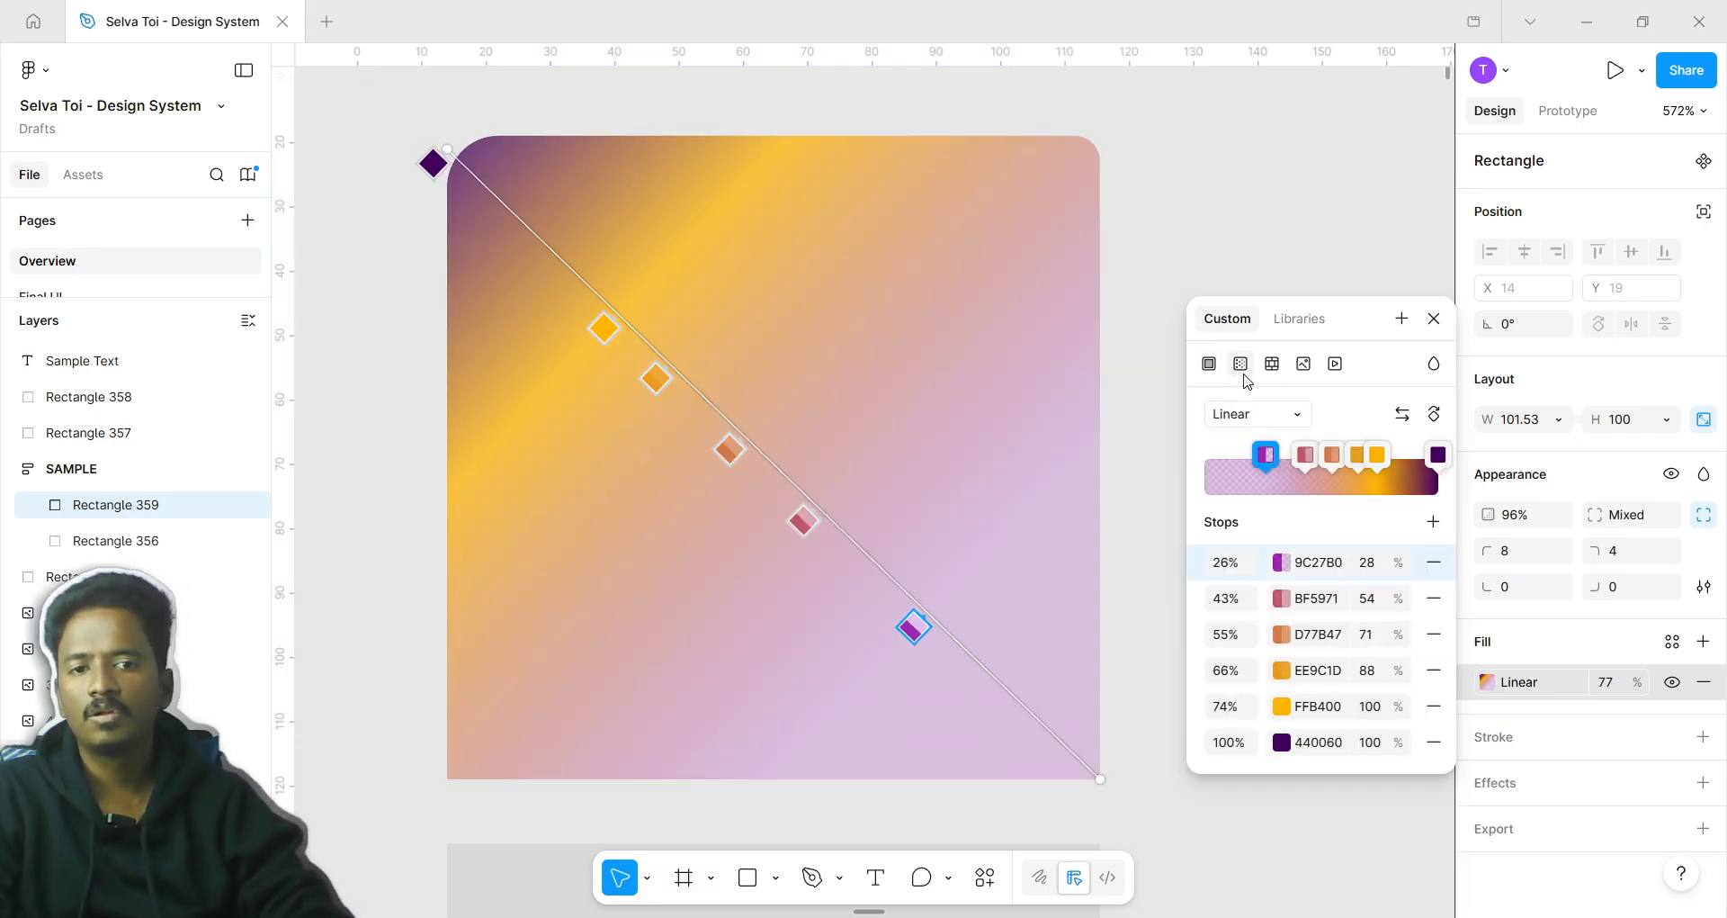
left_click(1211, 365)
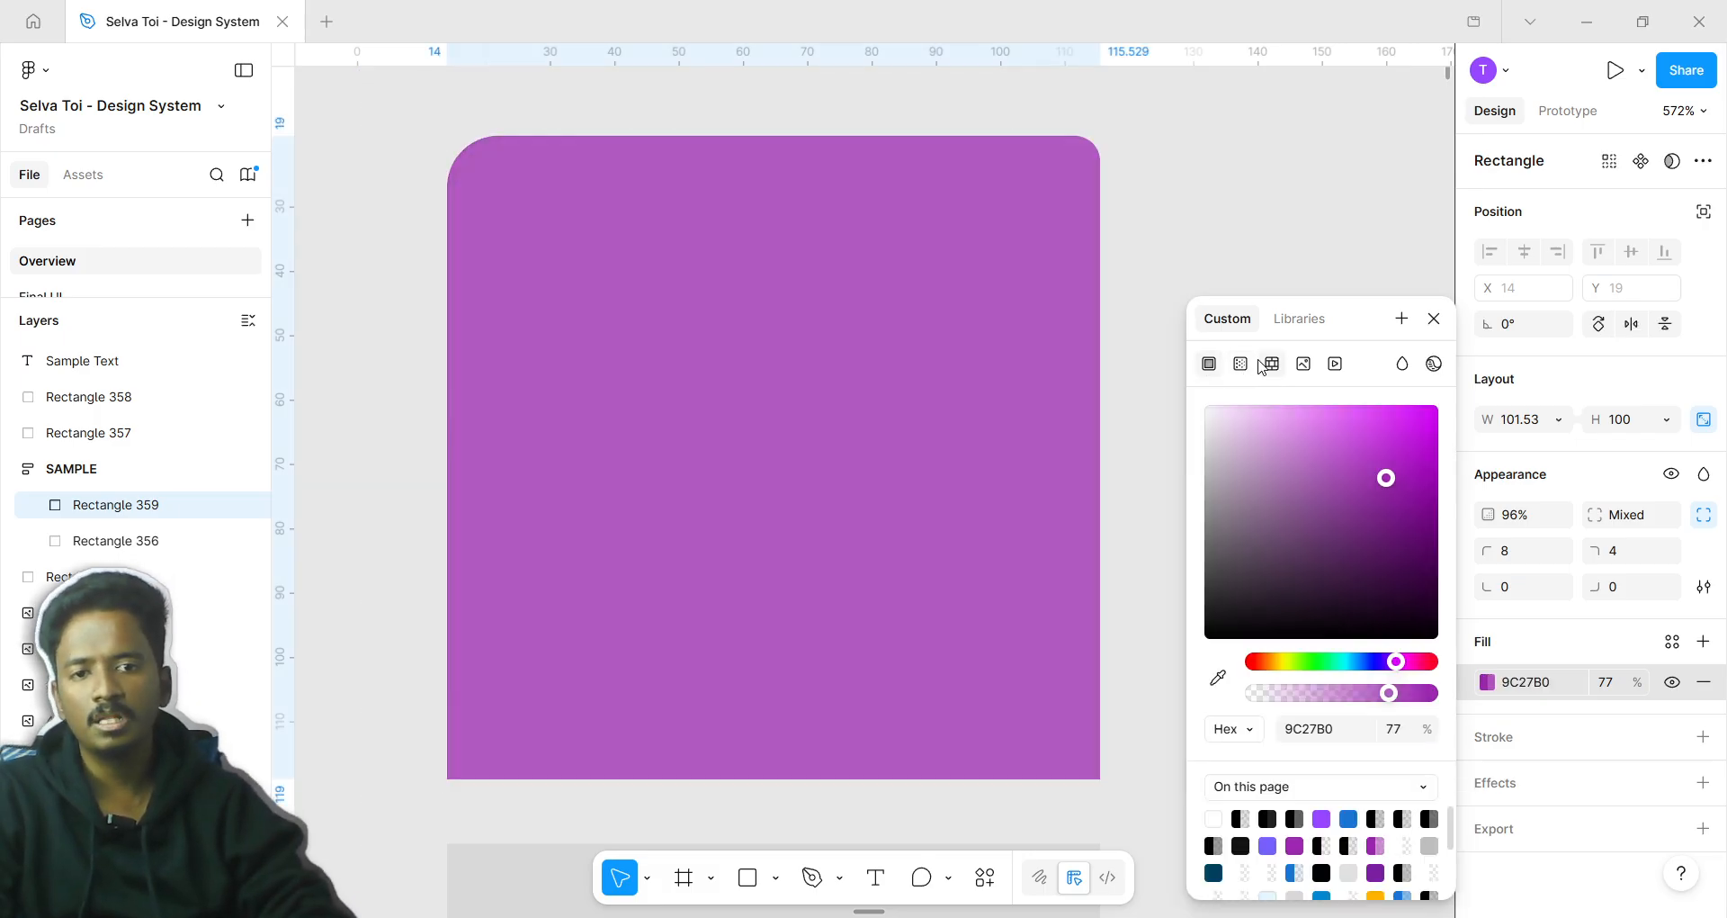
left_click(1241, 363)
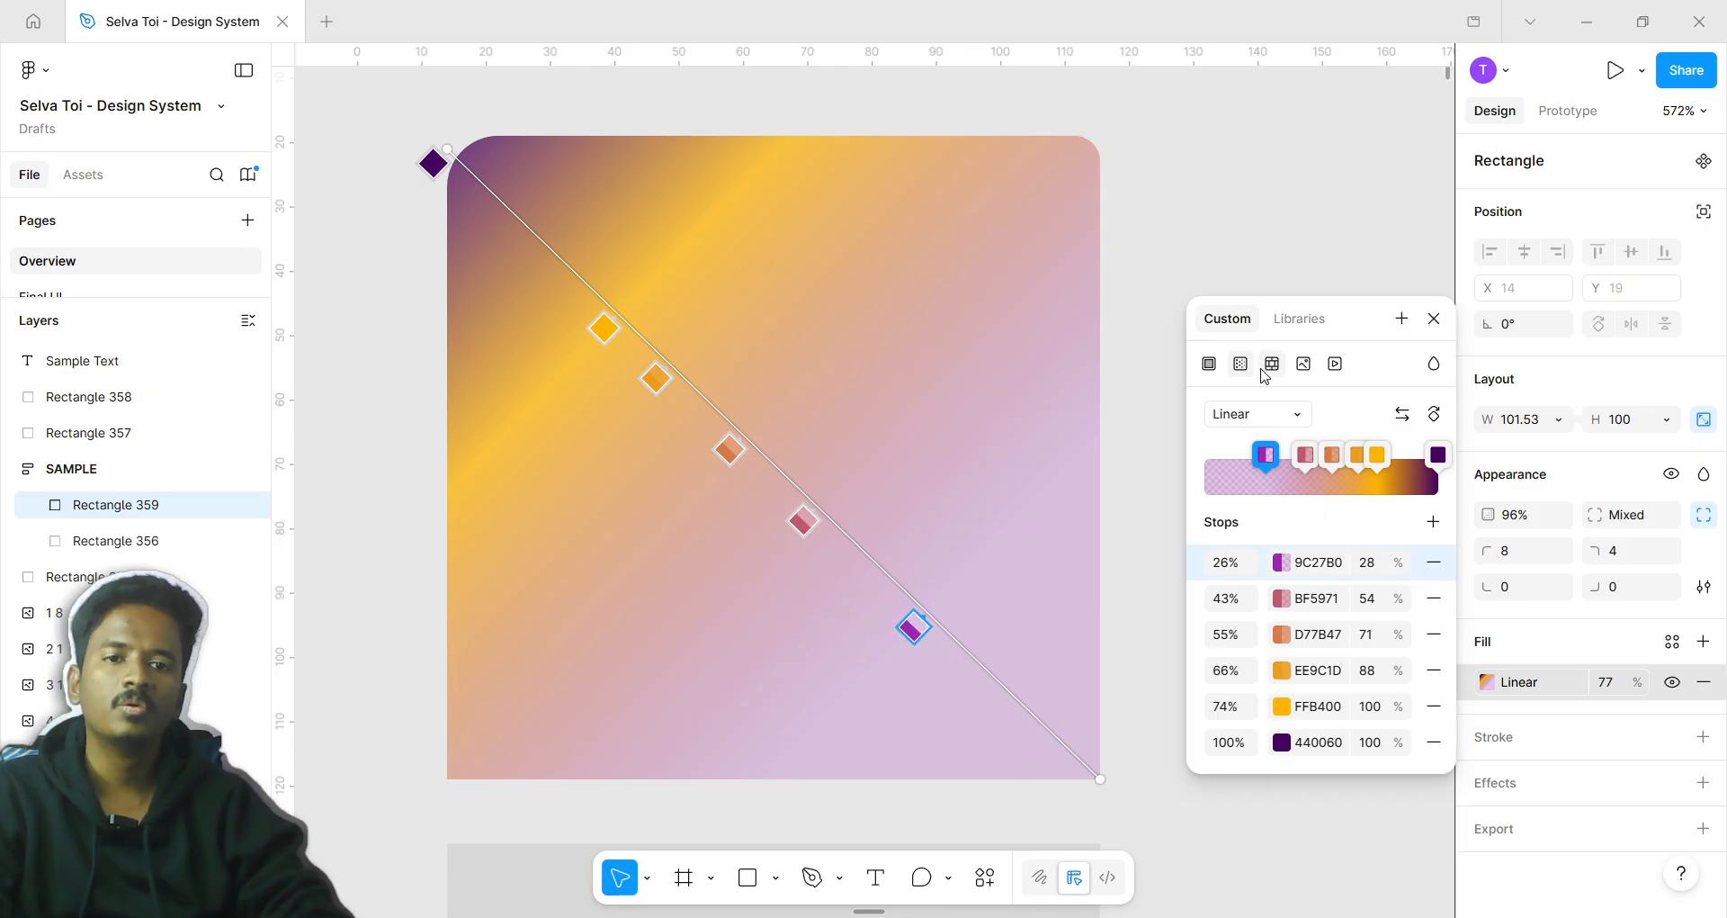
Change the rectangle's fill to a pattern, trying the staggered tile type before returning to the grid tile type
left_click(1267, 376)
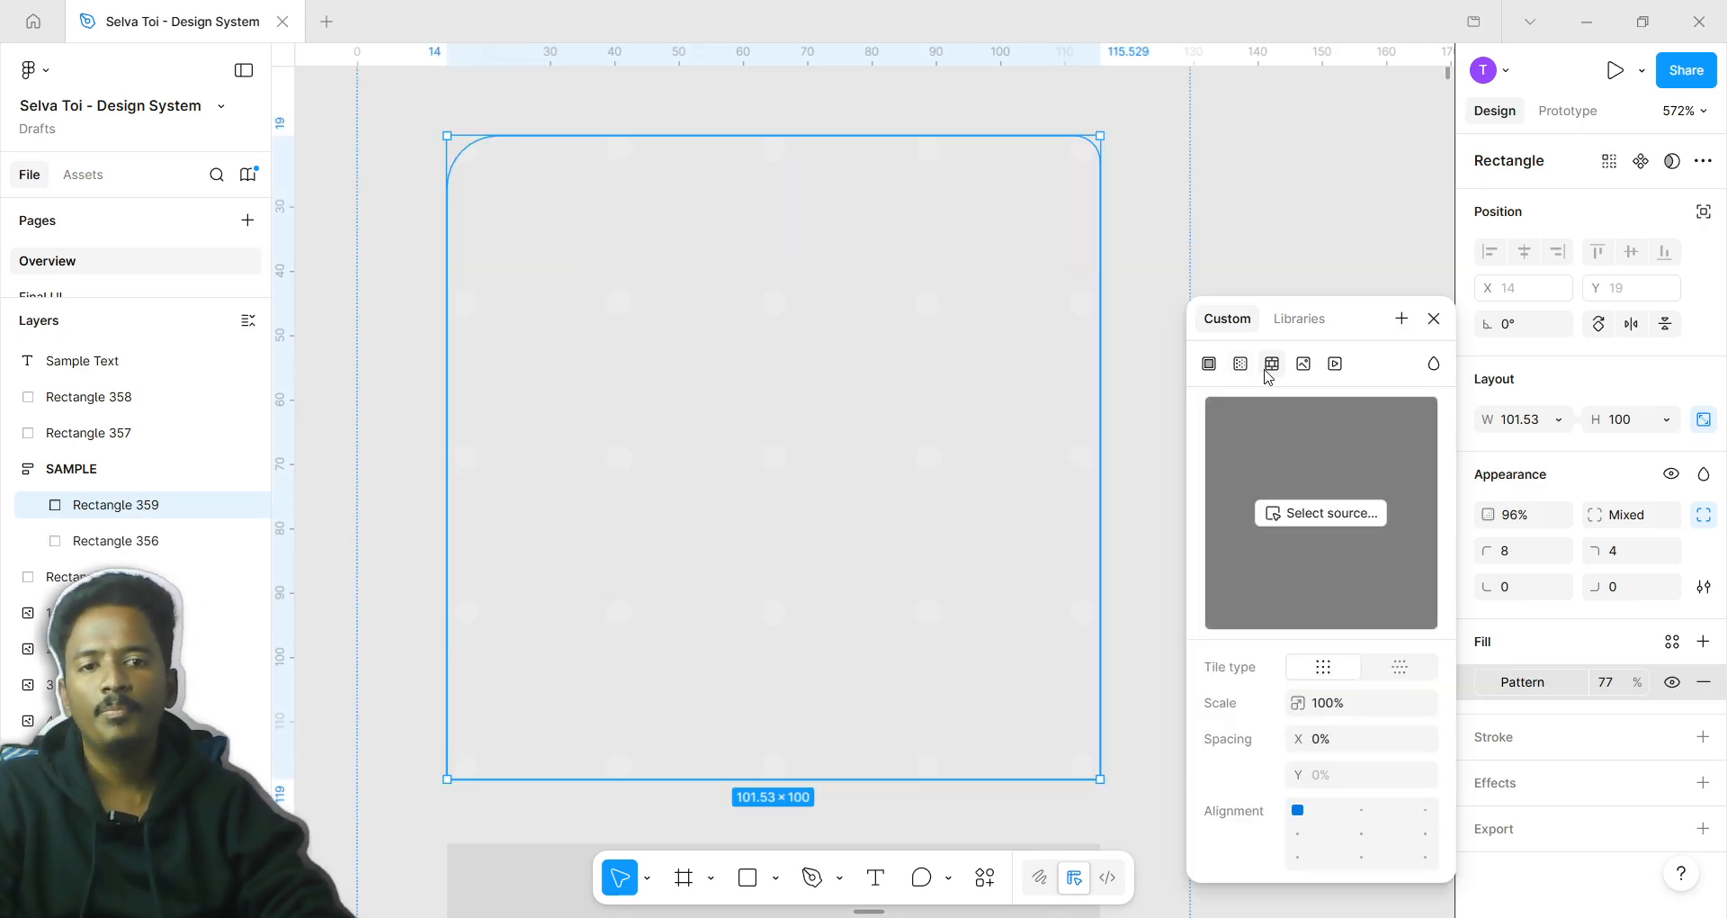
left_click(1377, 668)
left_click(1323, 647)
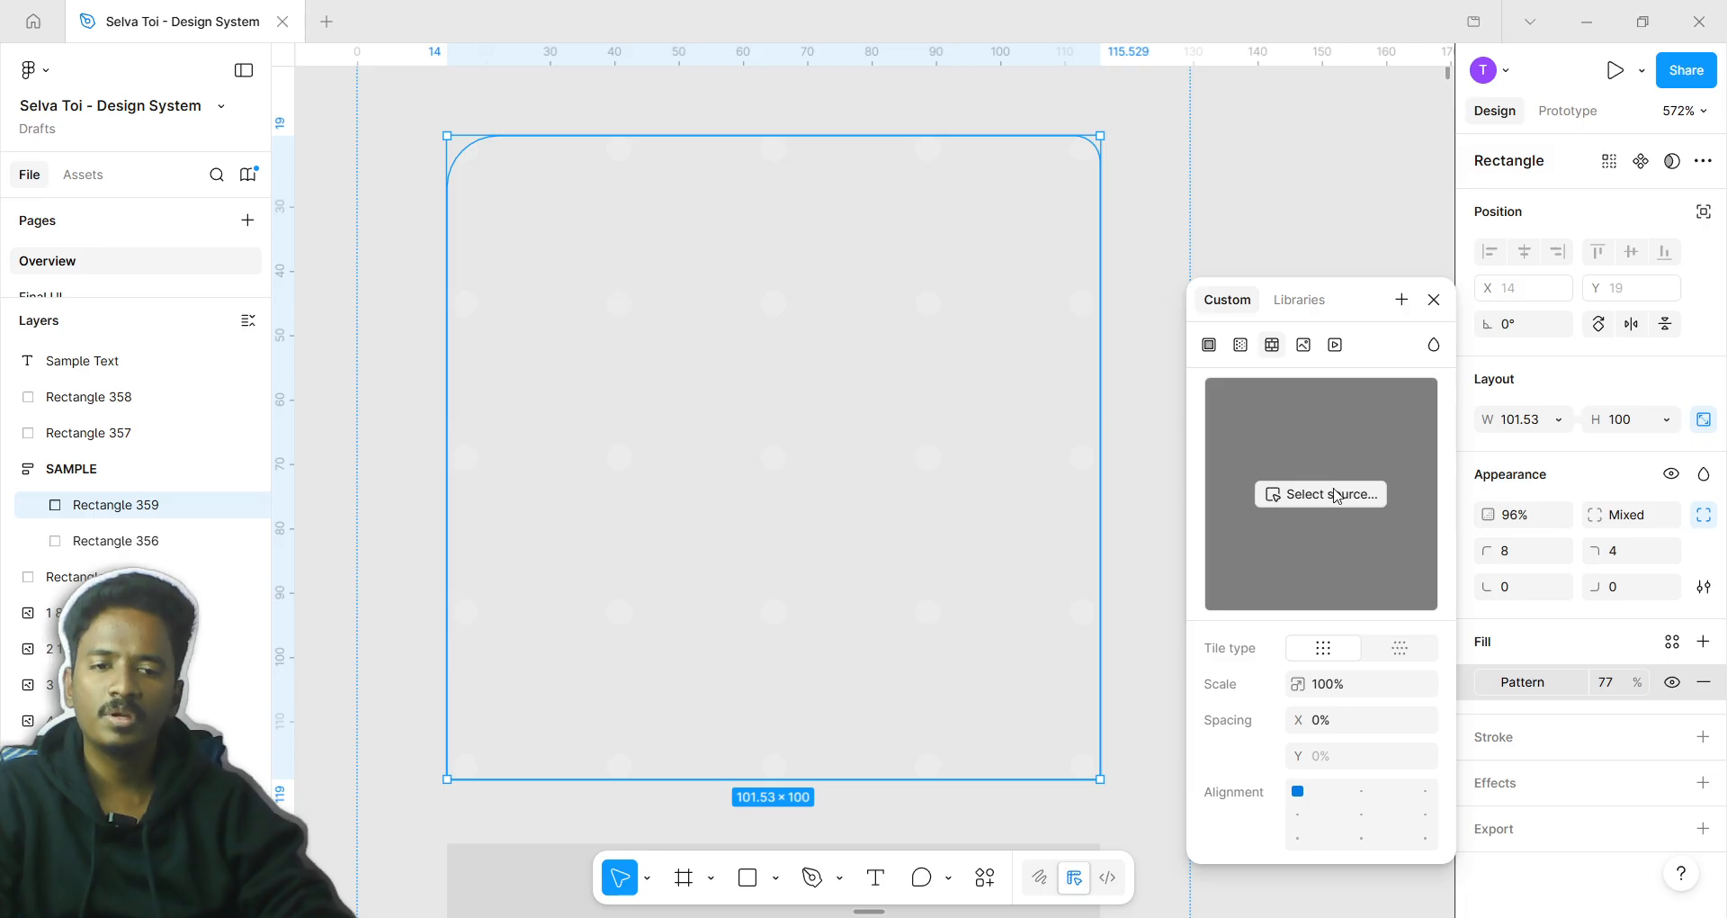
Use the Appearance Section image (8 1) on the canvas as the pattern's source
left_click(1337, 496)
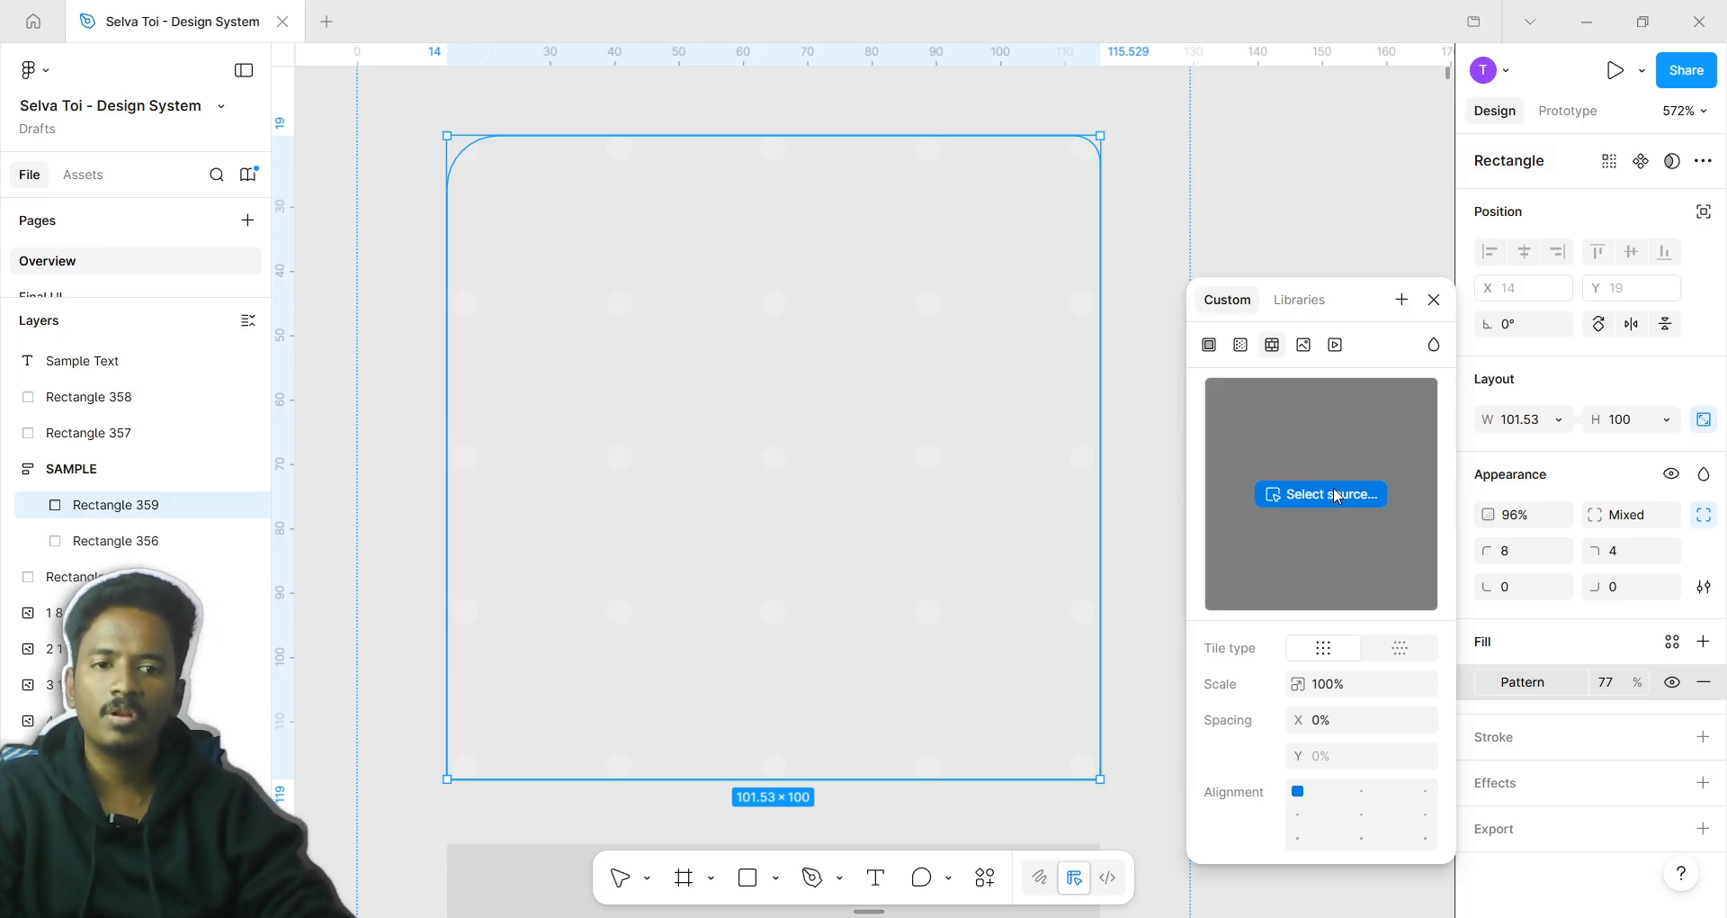
scroll(765, 539, "down", 5)
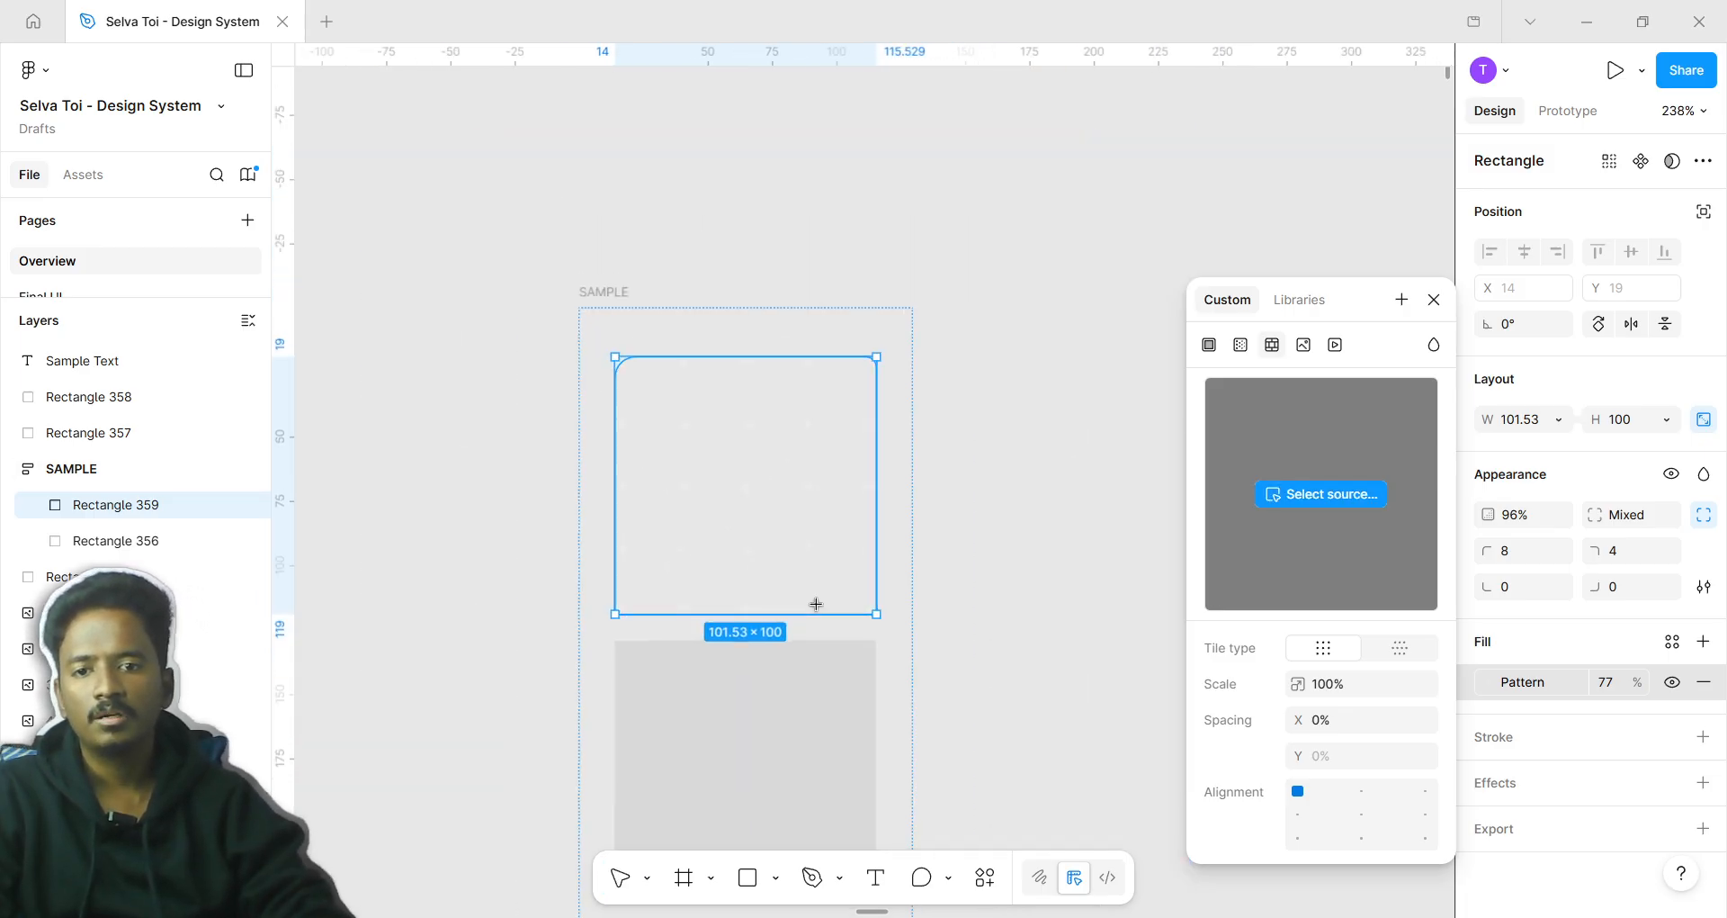
scroll(816, 604, "down", 3)
scroll(855, 585, "down", 3)
left_click(900, 630)
scroll(878, 360, "up", 3)
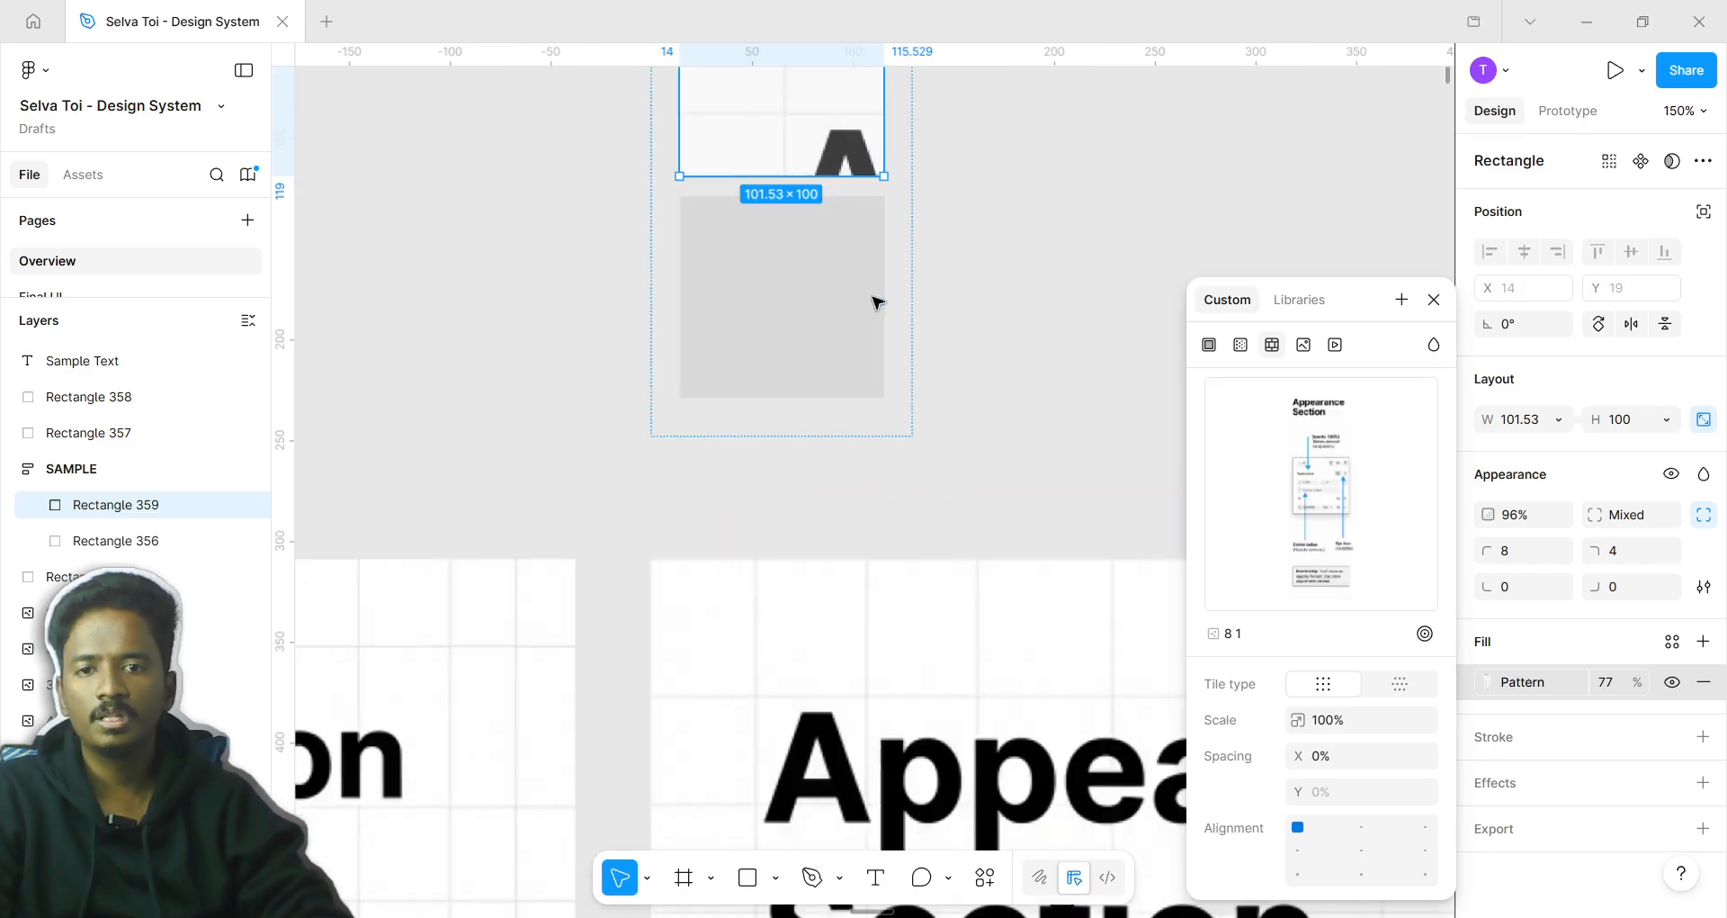
scroll(878, 301, "up", 5)
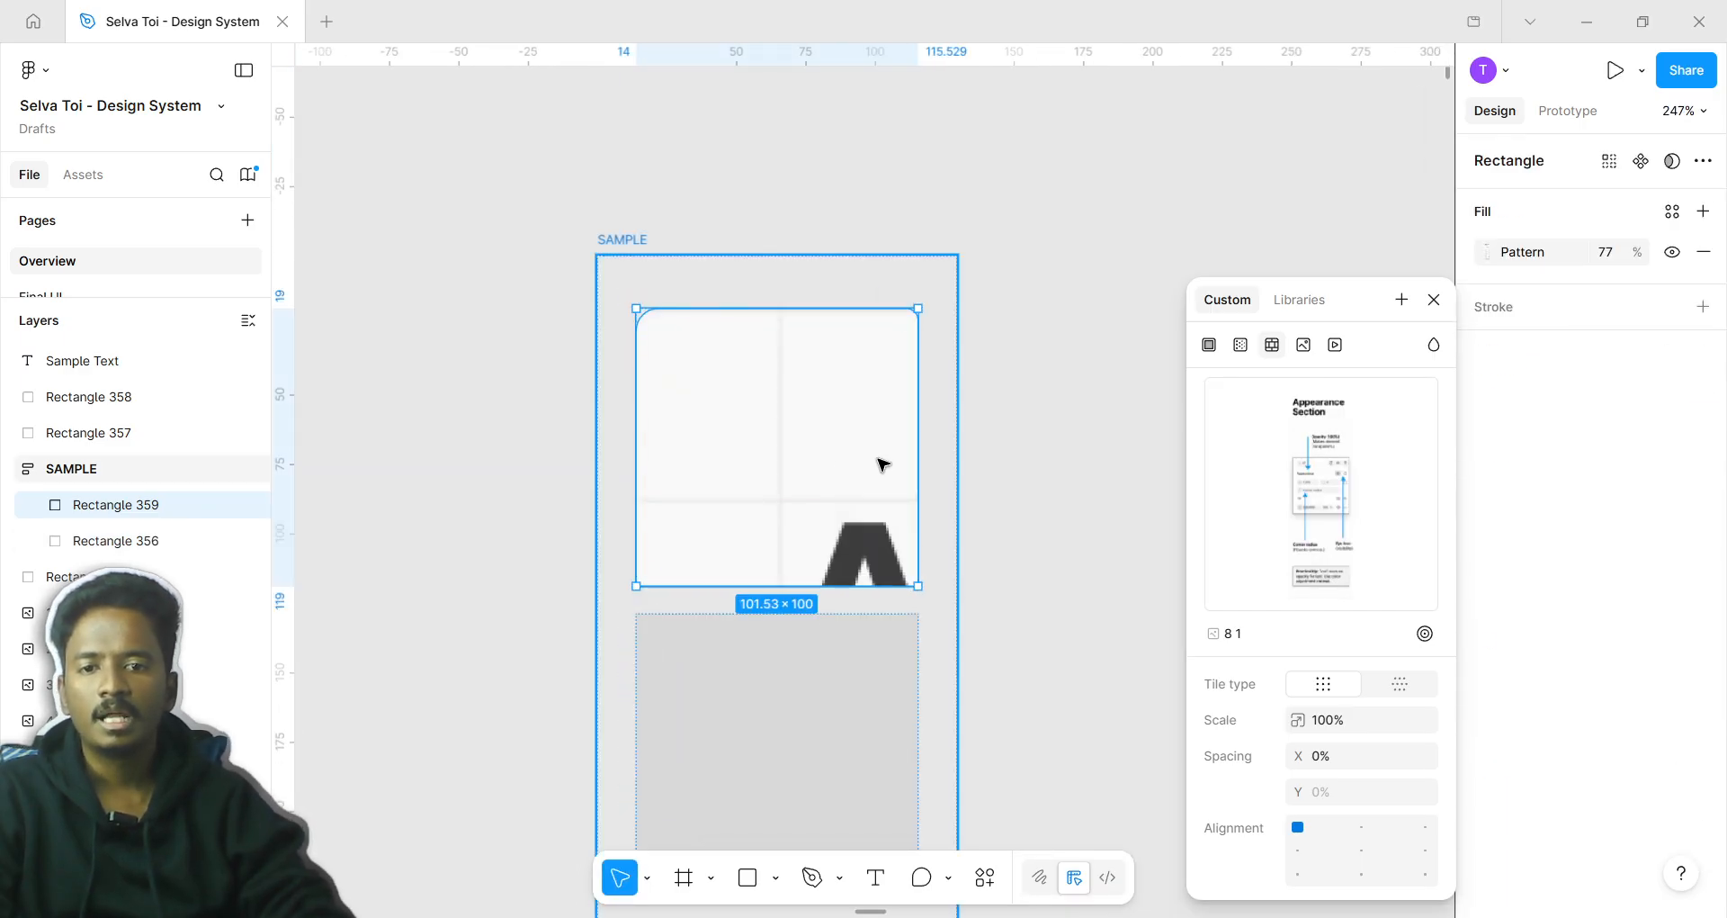
Duplicate the pattern-filled rectangle inside the SAMPLE frame, and undo the duplication
left_click_drag(790, 435, 794, 384)
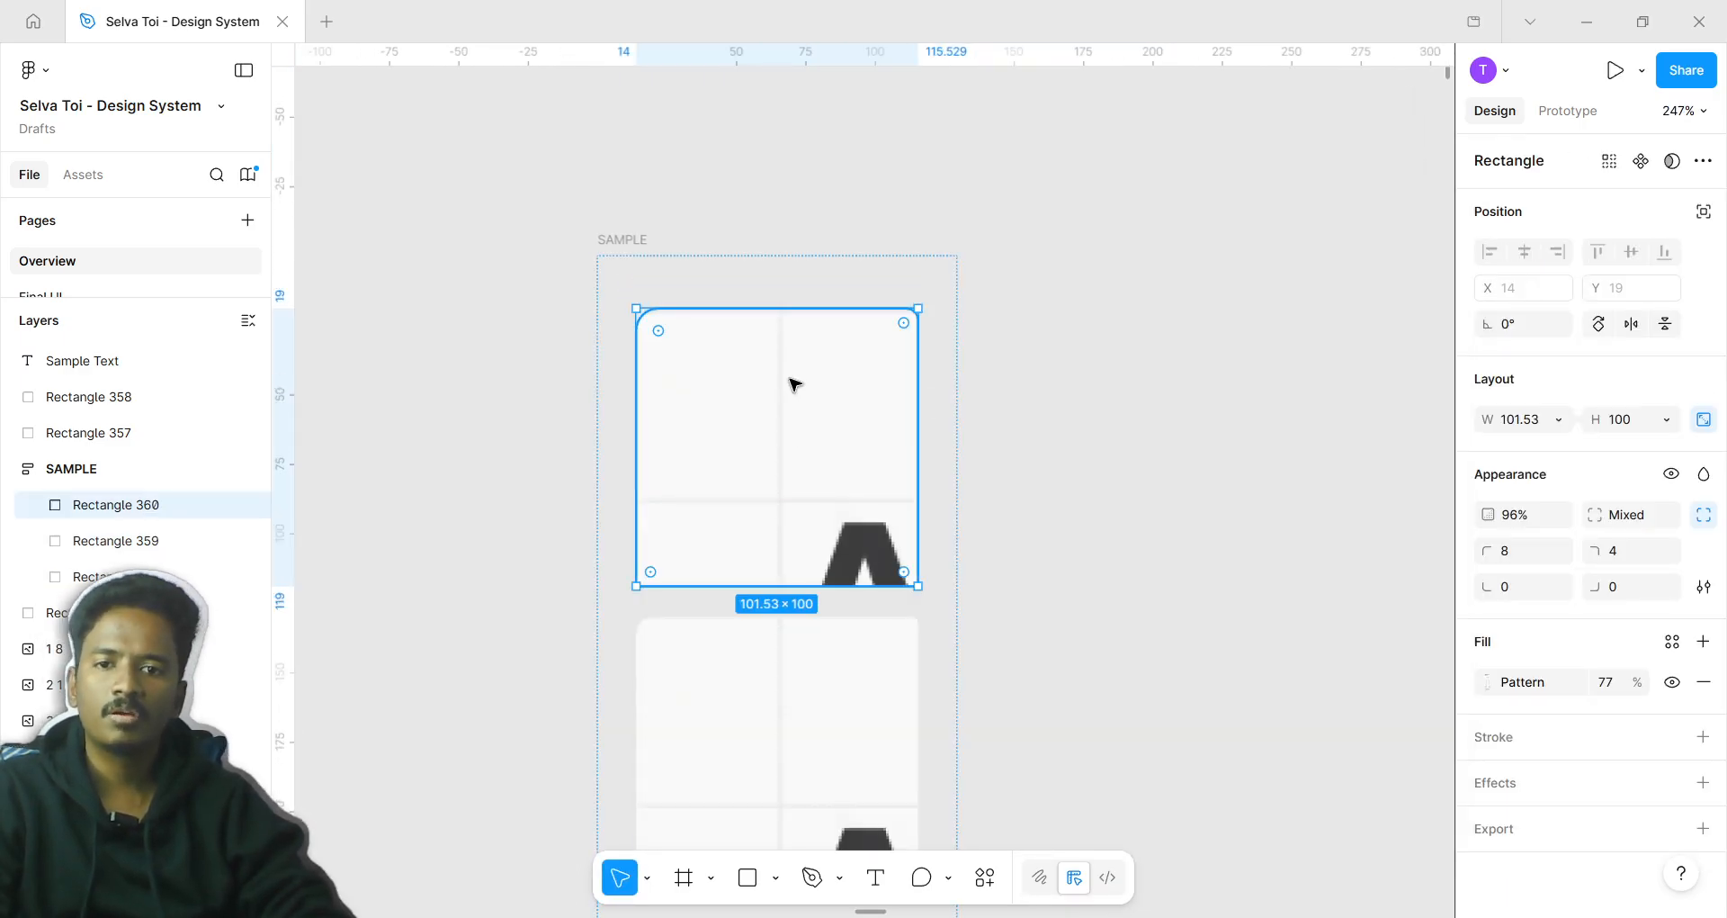
scroll(793, 384, "down", 3)
left_click(825, 605)
key("shift+Tab")
left_click(853, 639)
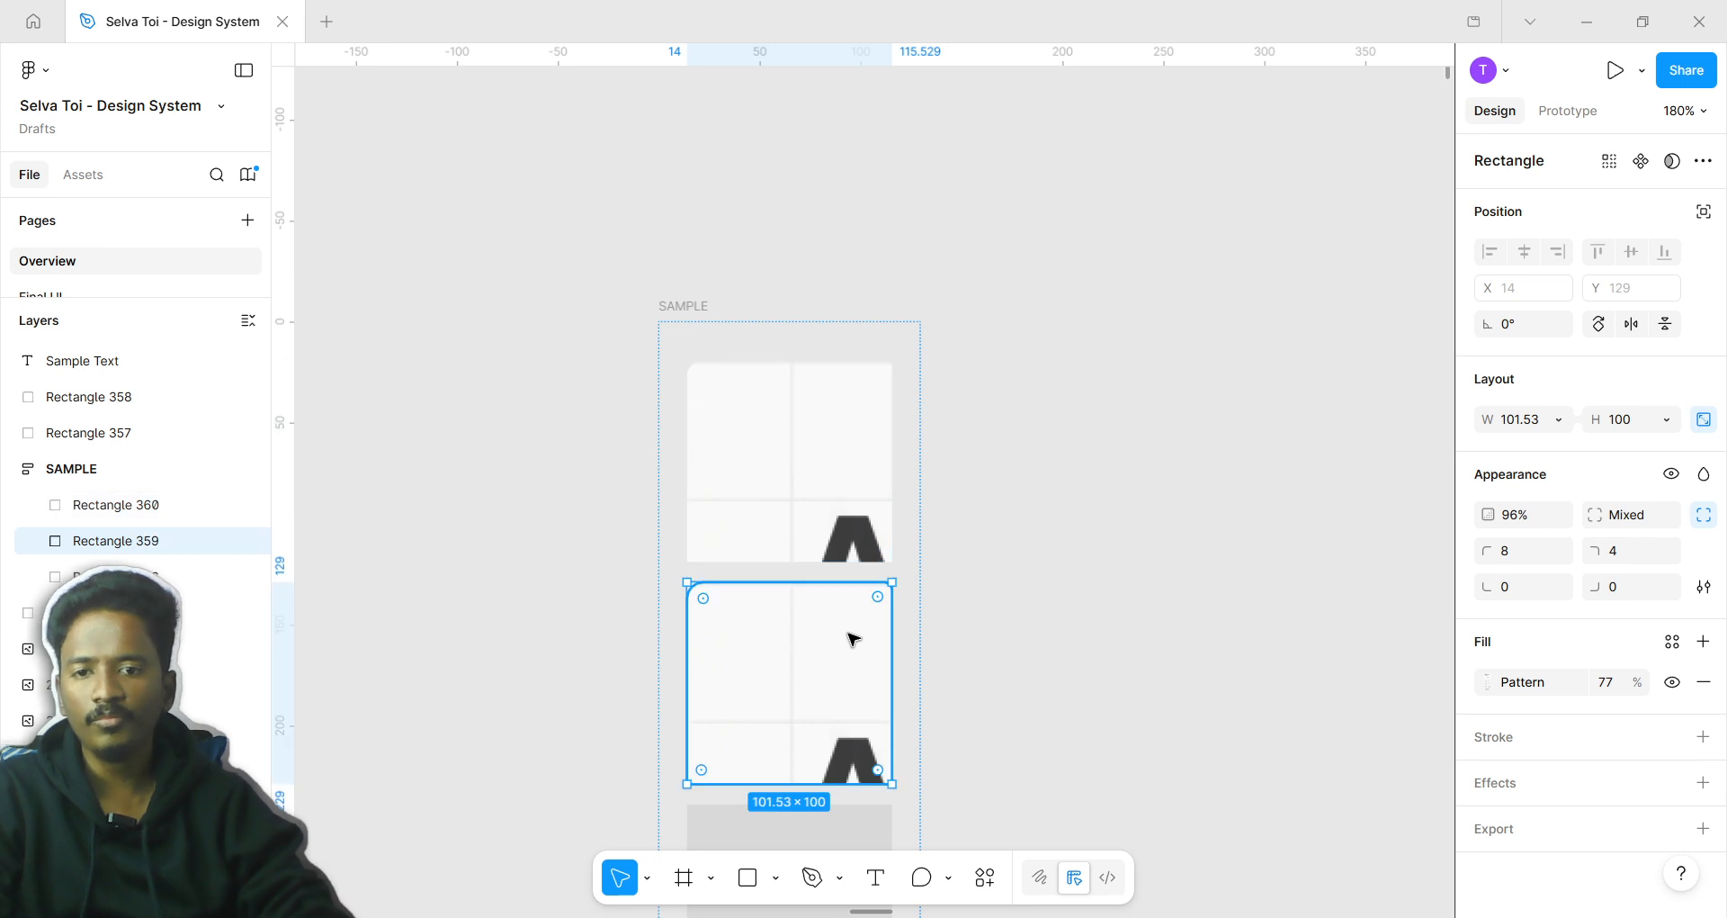
key("ctrl+z")
scroll(832, 601, "up", 3)
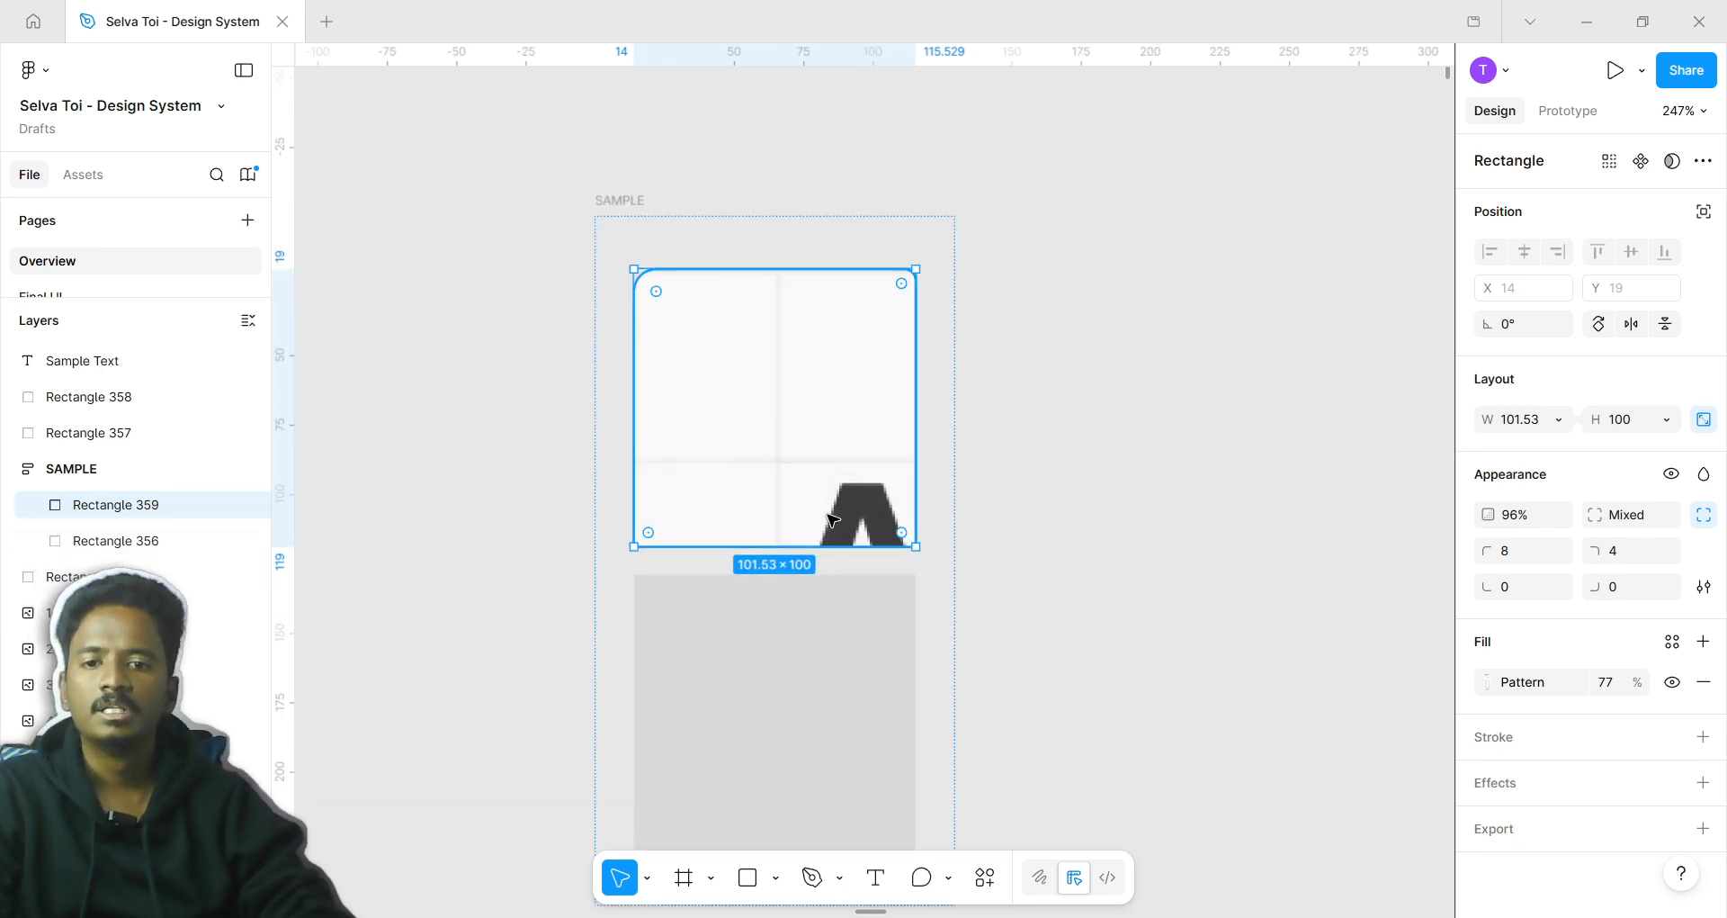
Undo the pattern's source selection and reopen the rectangle's fill settings
double_click(828, 520)
key("Escape")
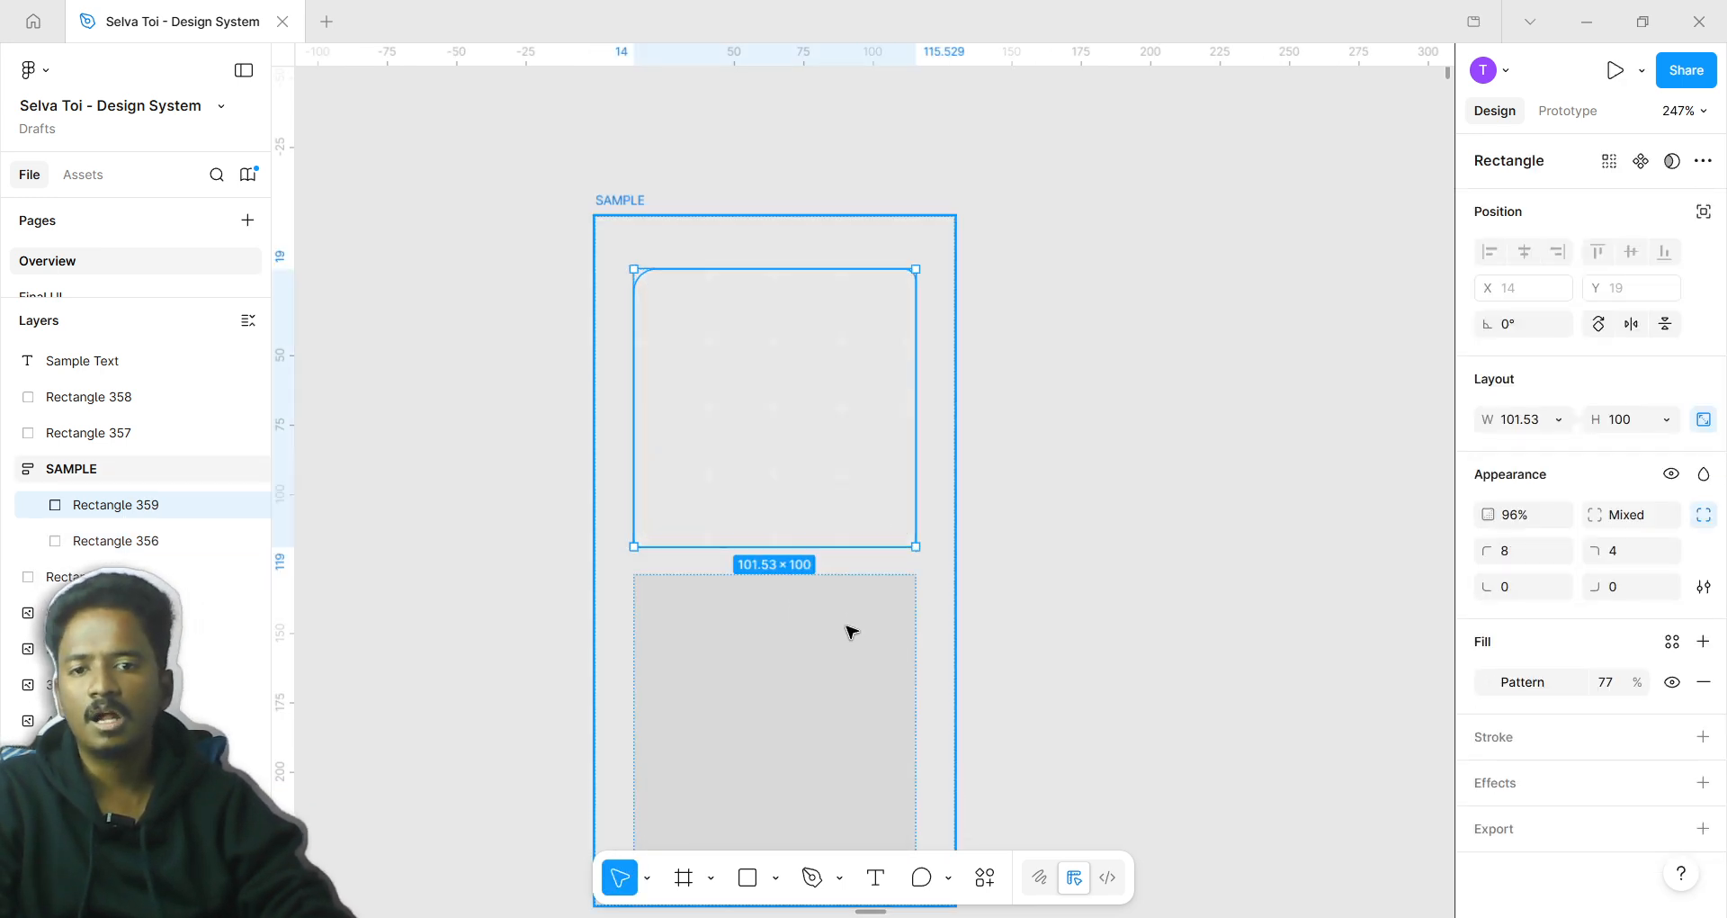
scroll(862, 647, "down", 2)
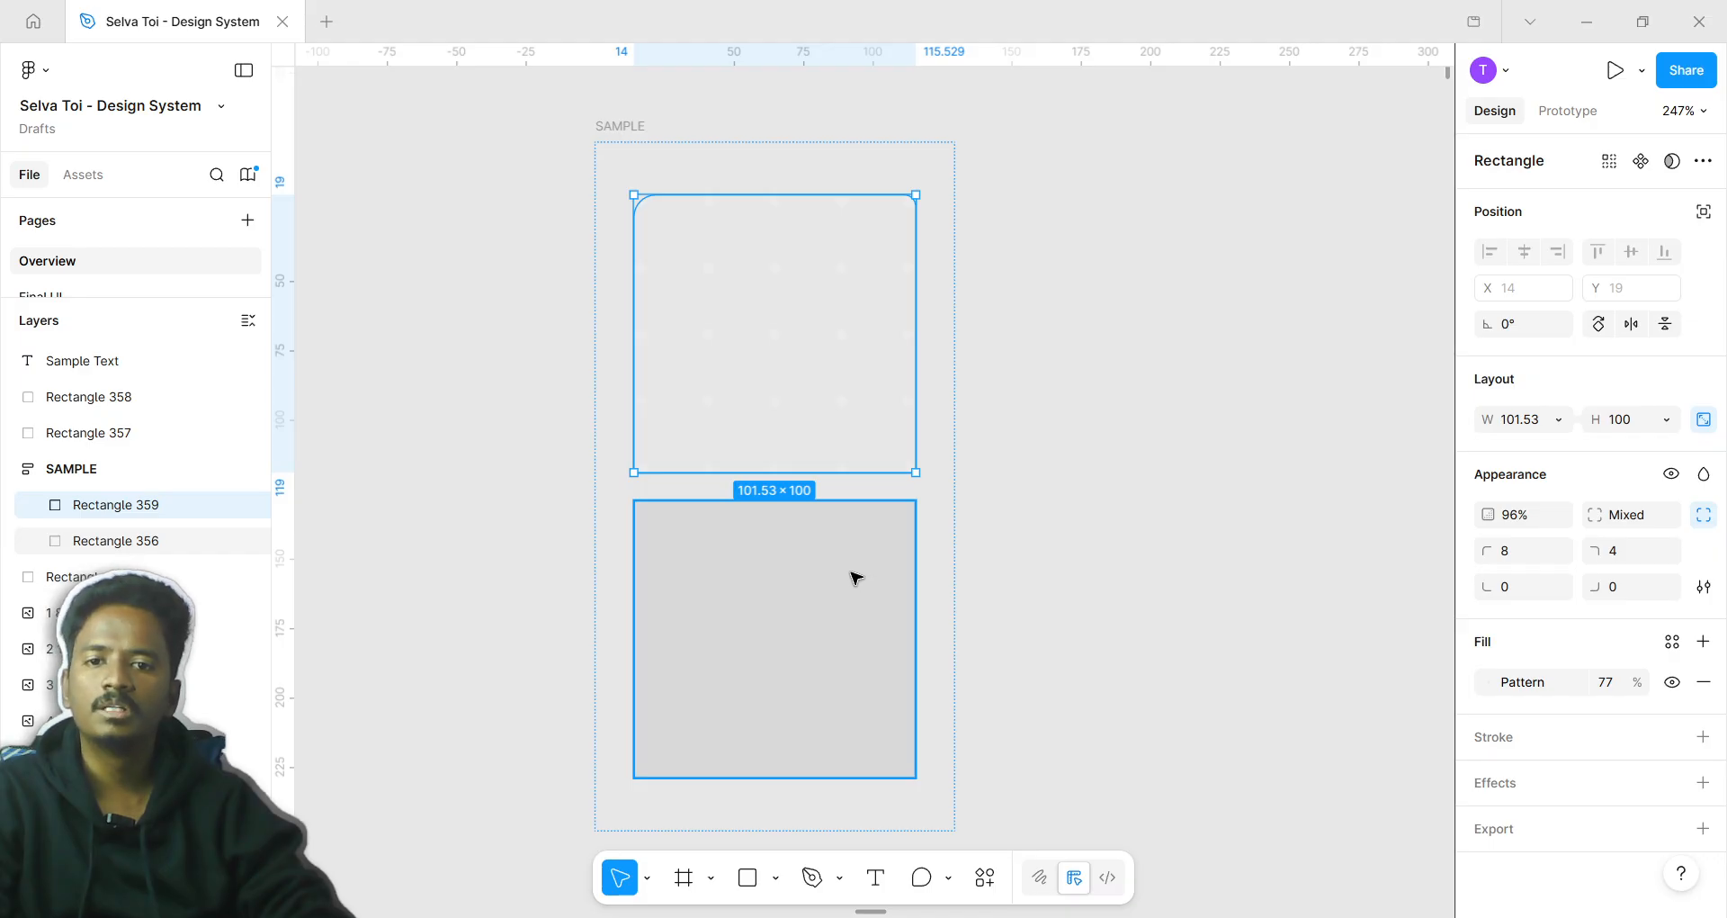
scroll(1407, 647, "up", 1)
left_click(1488, 682)
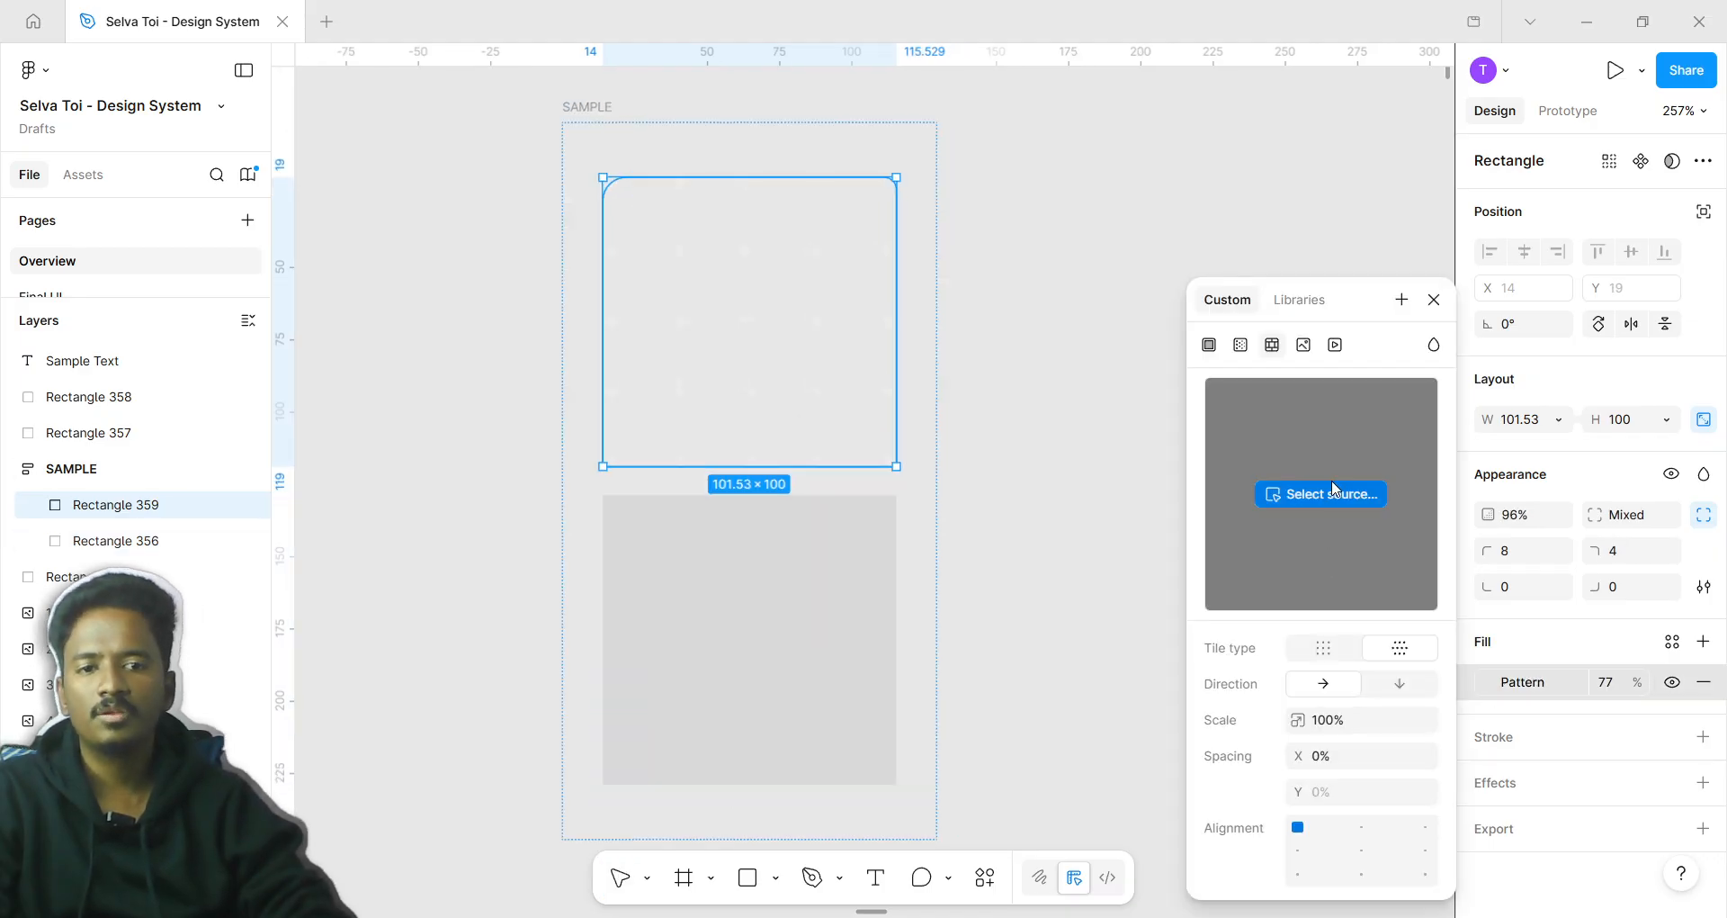
Try an image fill on the rectangle and return to the pattern fill with grid tiles
left_click(1304, 345)
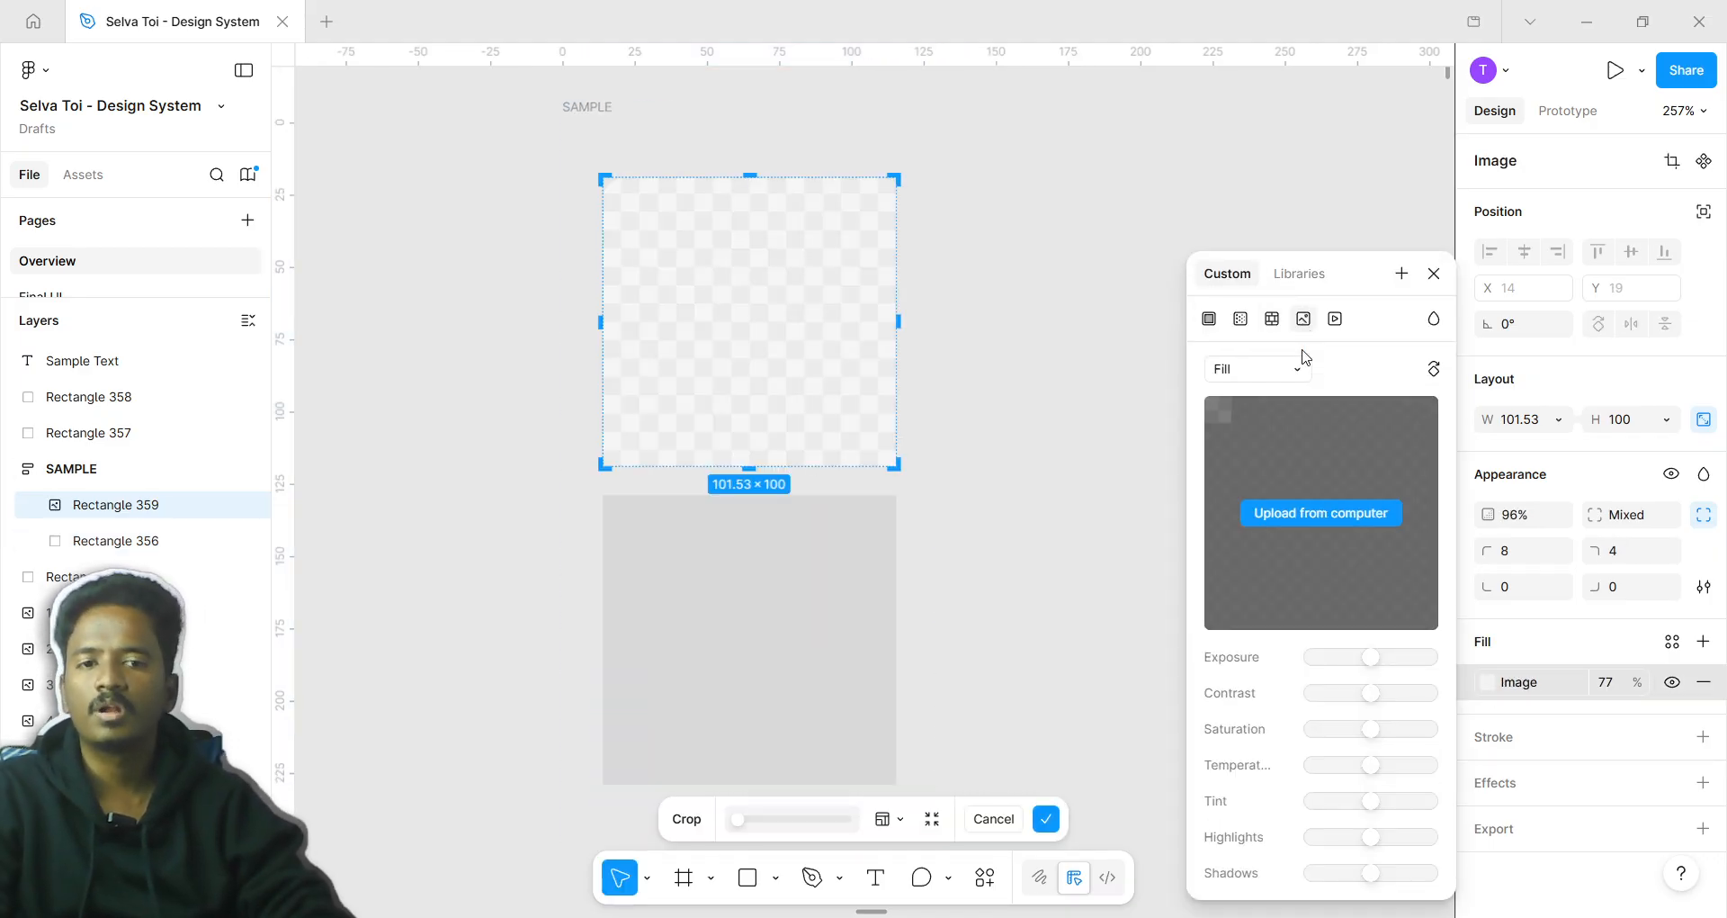
left_click(1269, 324)
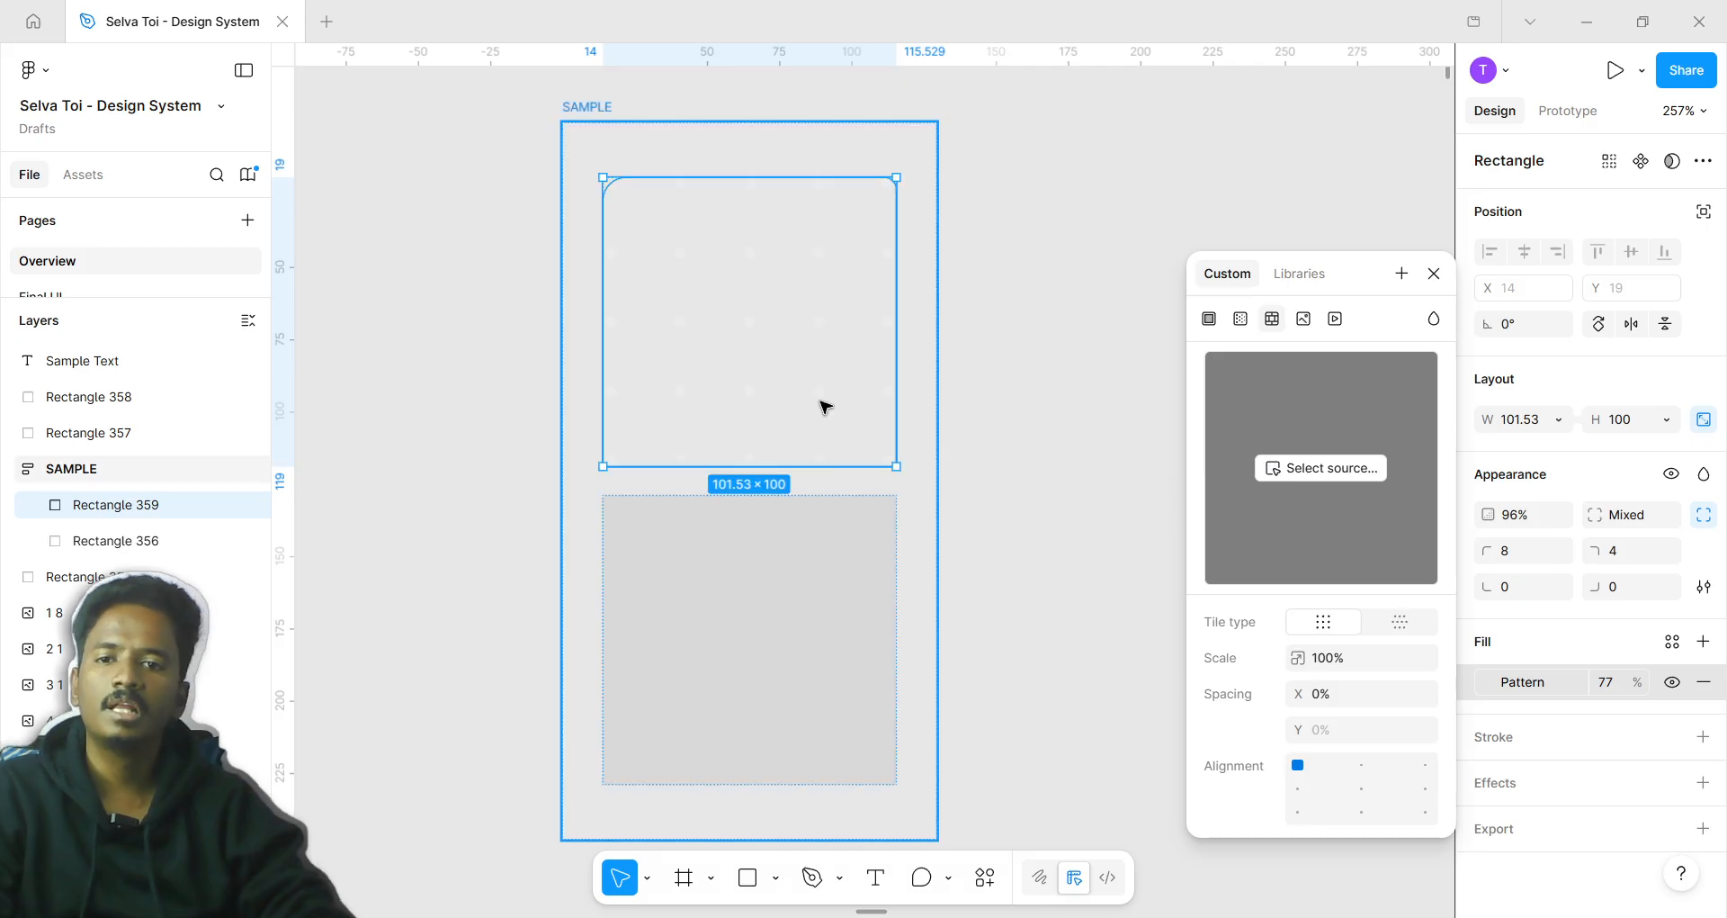
scroll(816, 383, "up", 3)
scroll(816, 383, "up", 1)
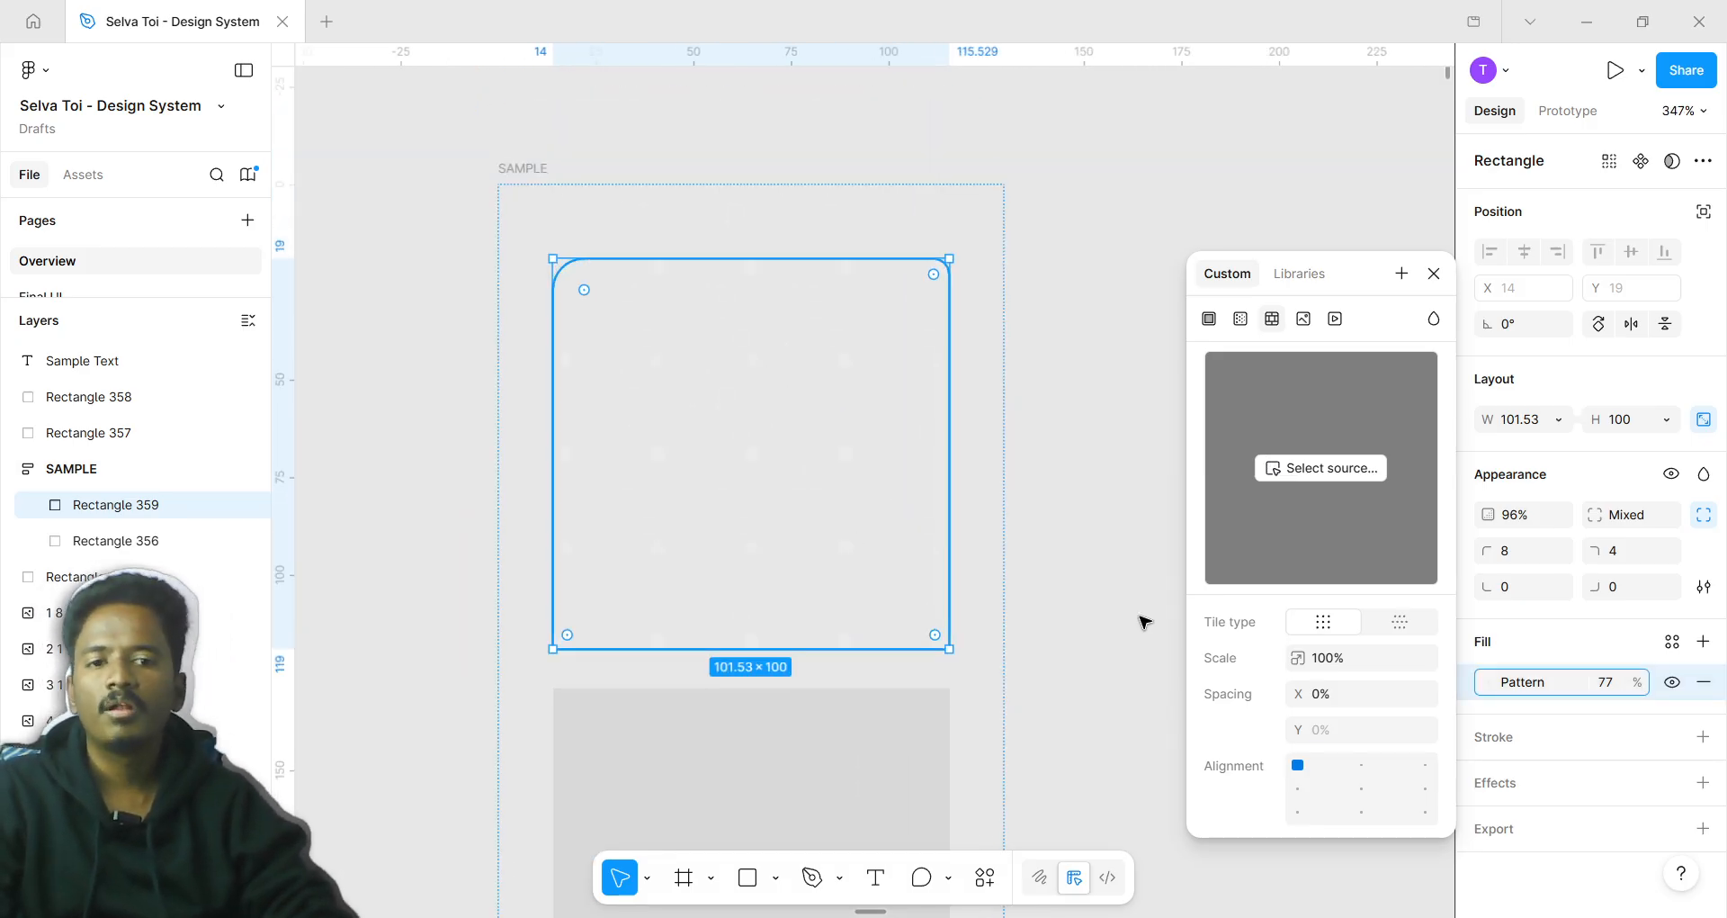
Fill the rectangle with the uploaded "Why simple things feel hard" image and crop it to show the whole headline
left_click(1304, 320)
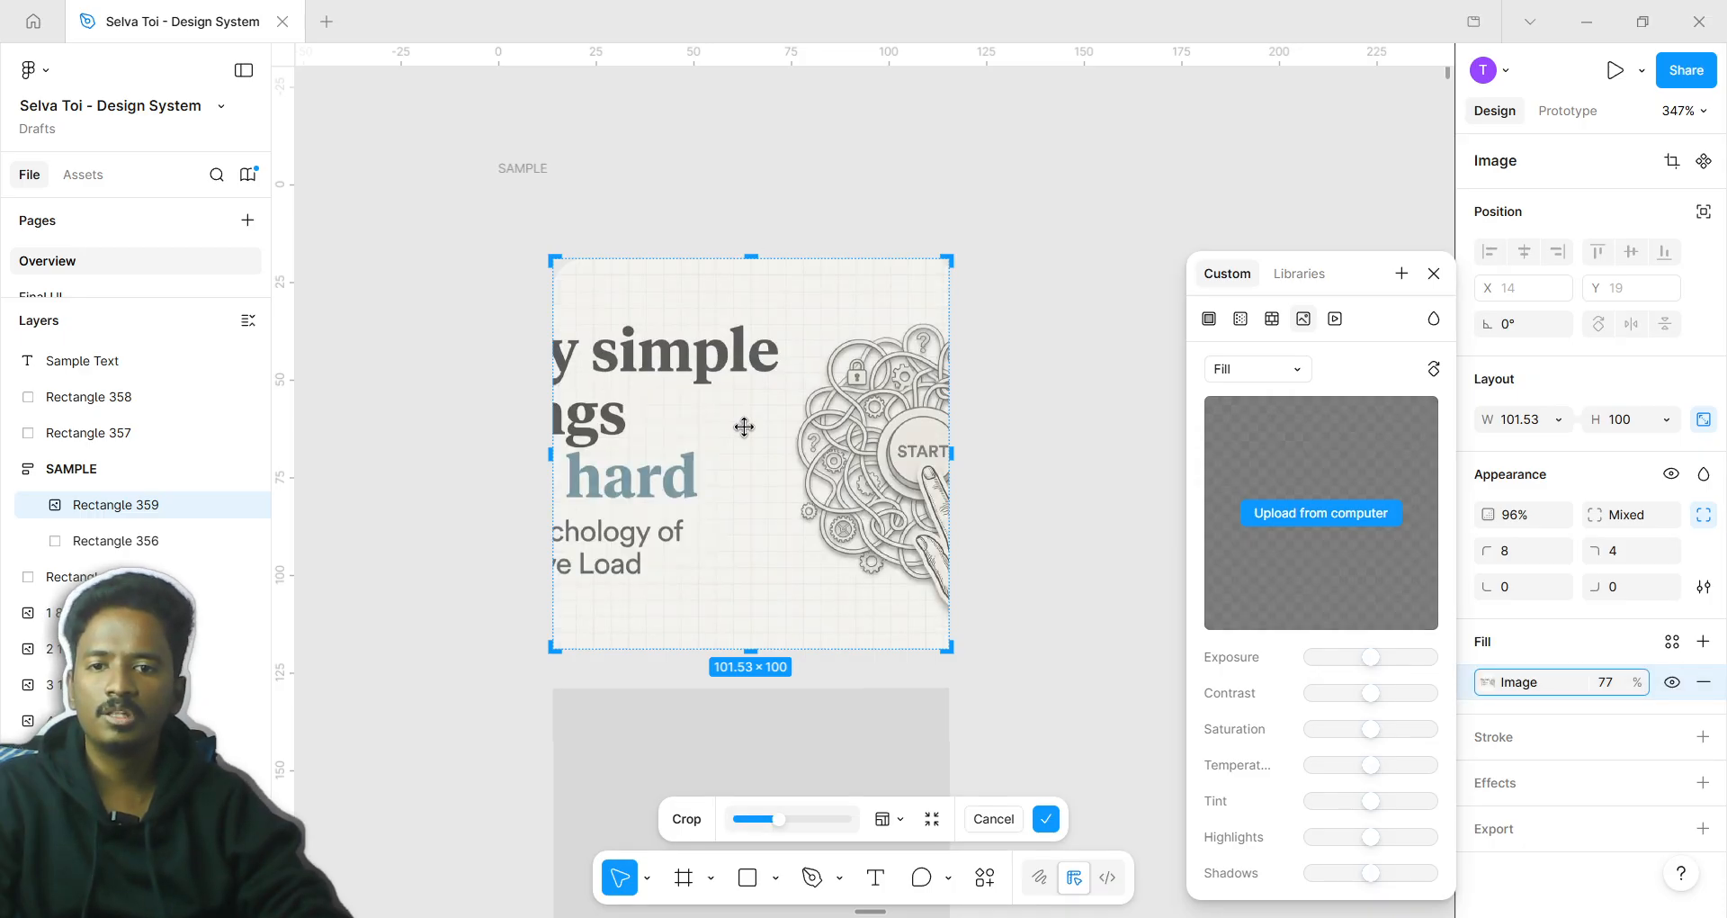
left_click_drag(656, 413, 818, 413)
left_click(431, 335)
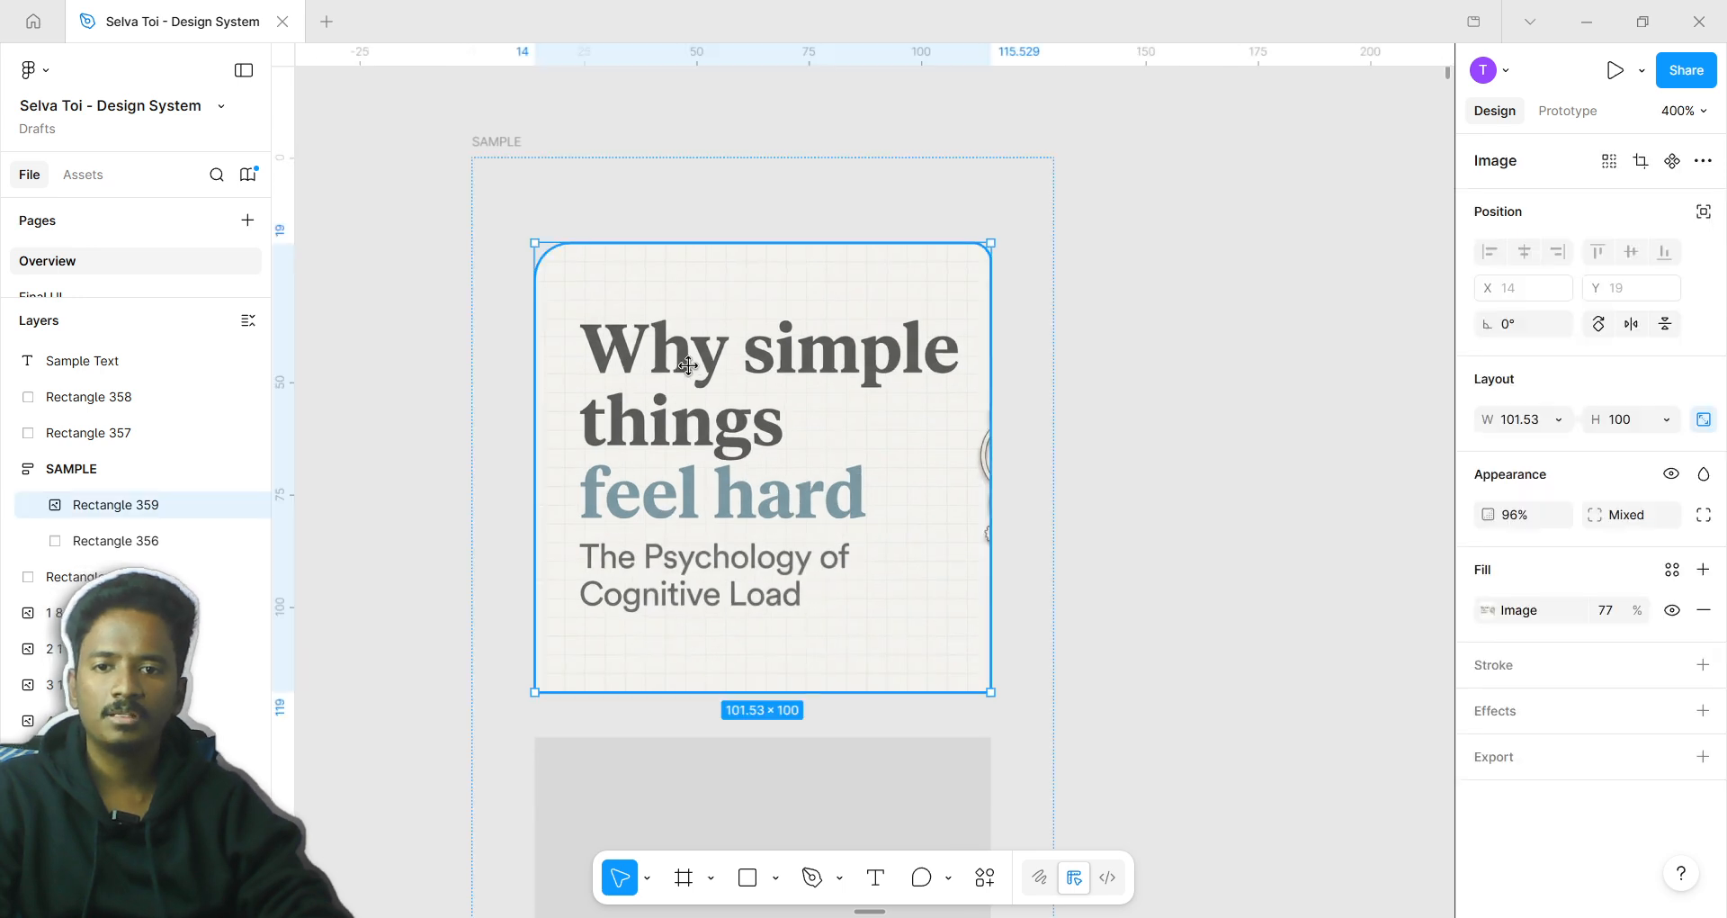
Try the Fill scaling on the rectangle's image fill and switch it to Fit
left_click(1296, 374)
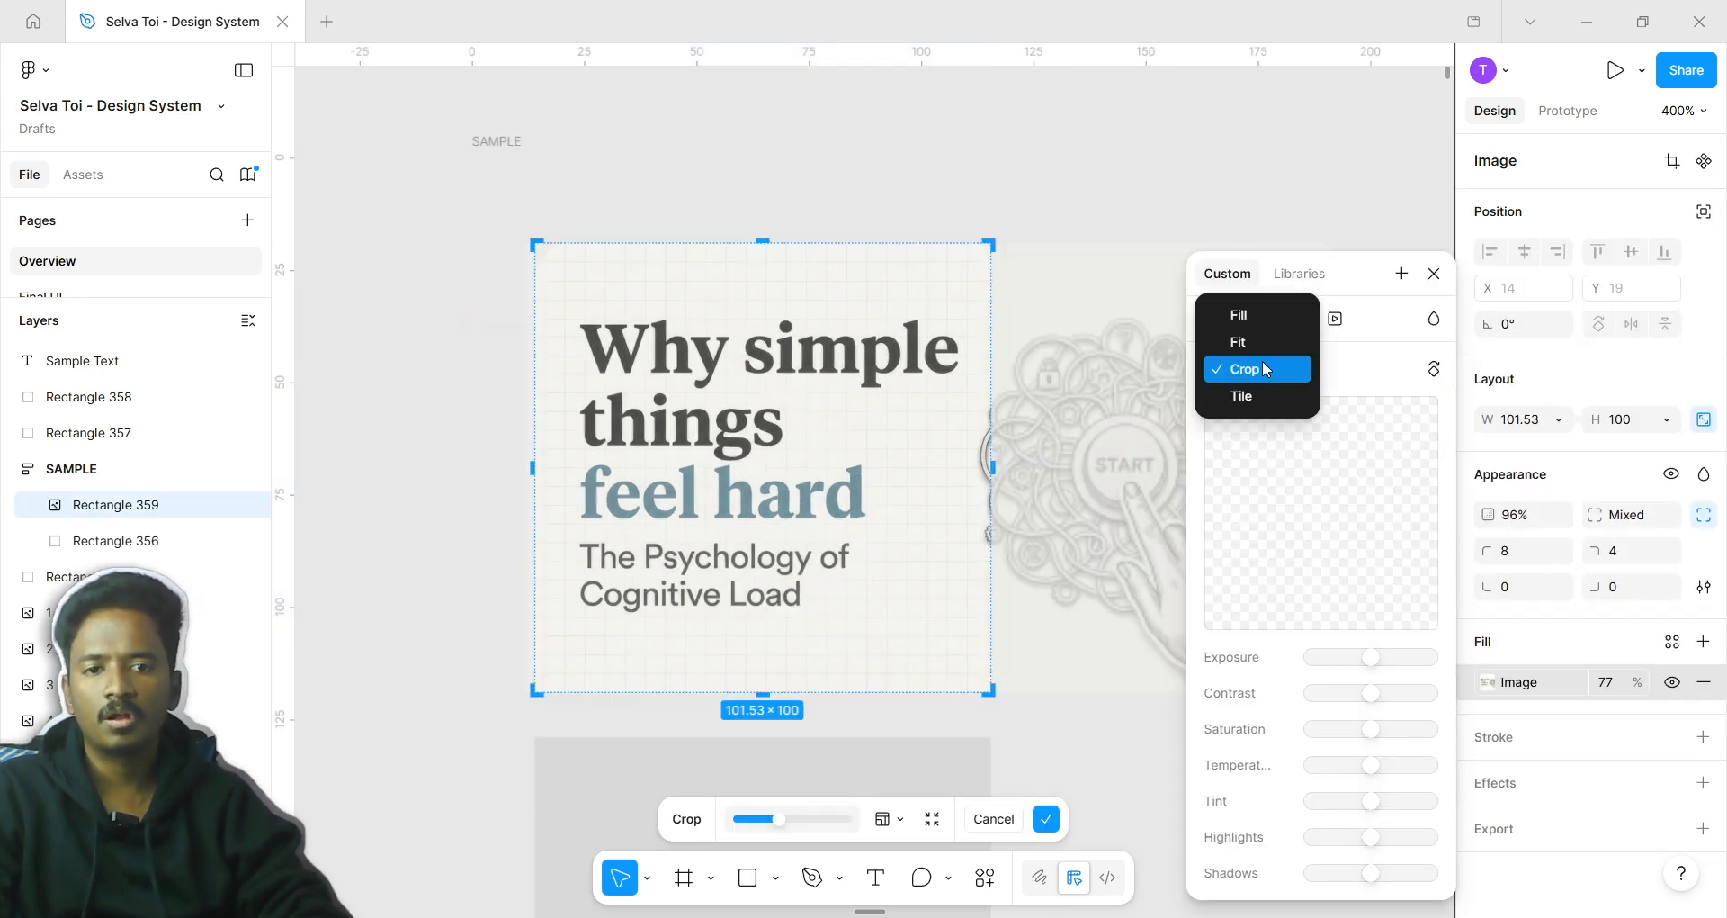
left_click(1270, 320)
left_click(1265, 365)
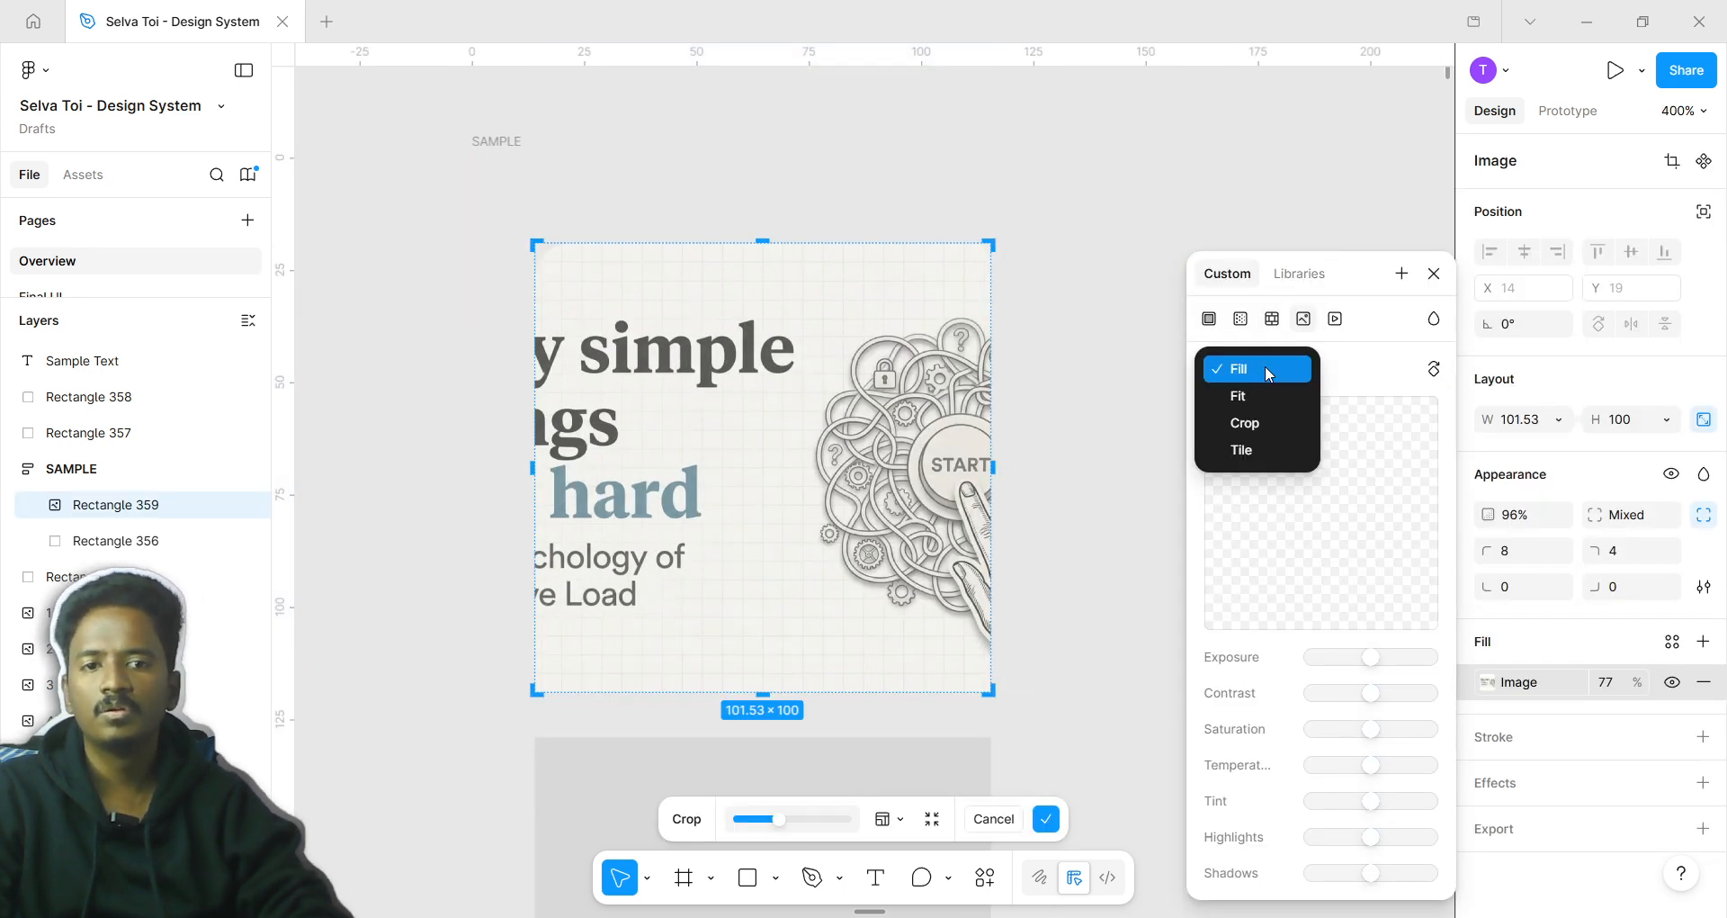
left_click(1265, 394)
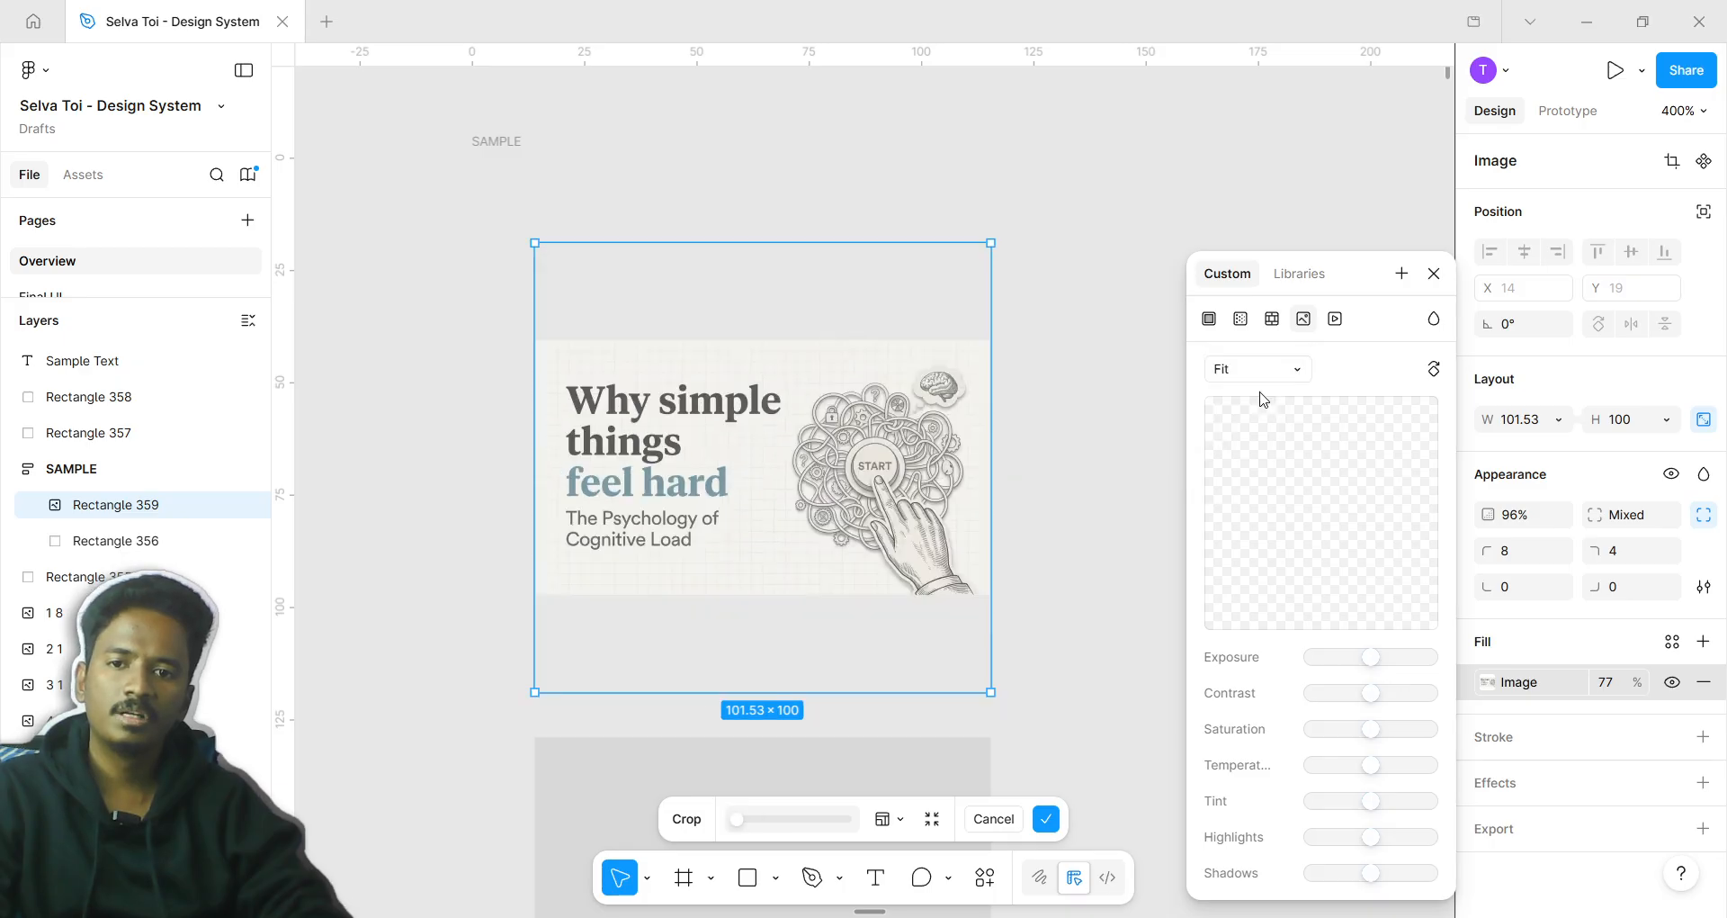
key("Escape")
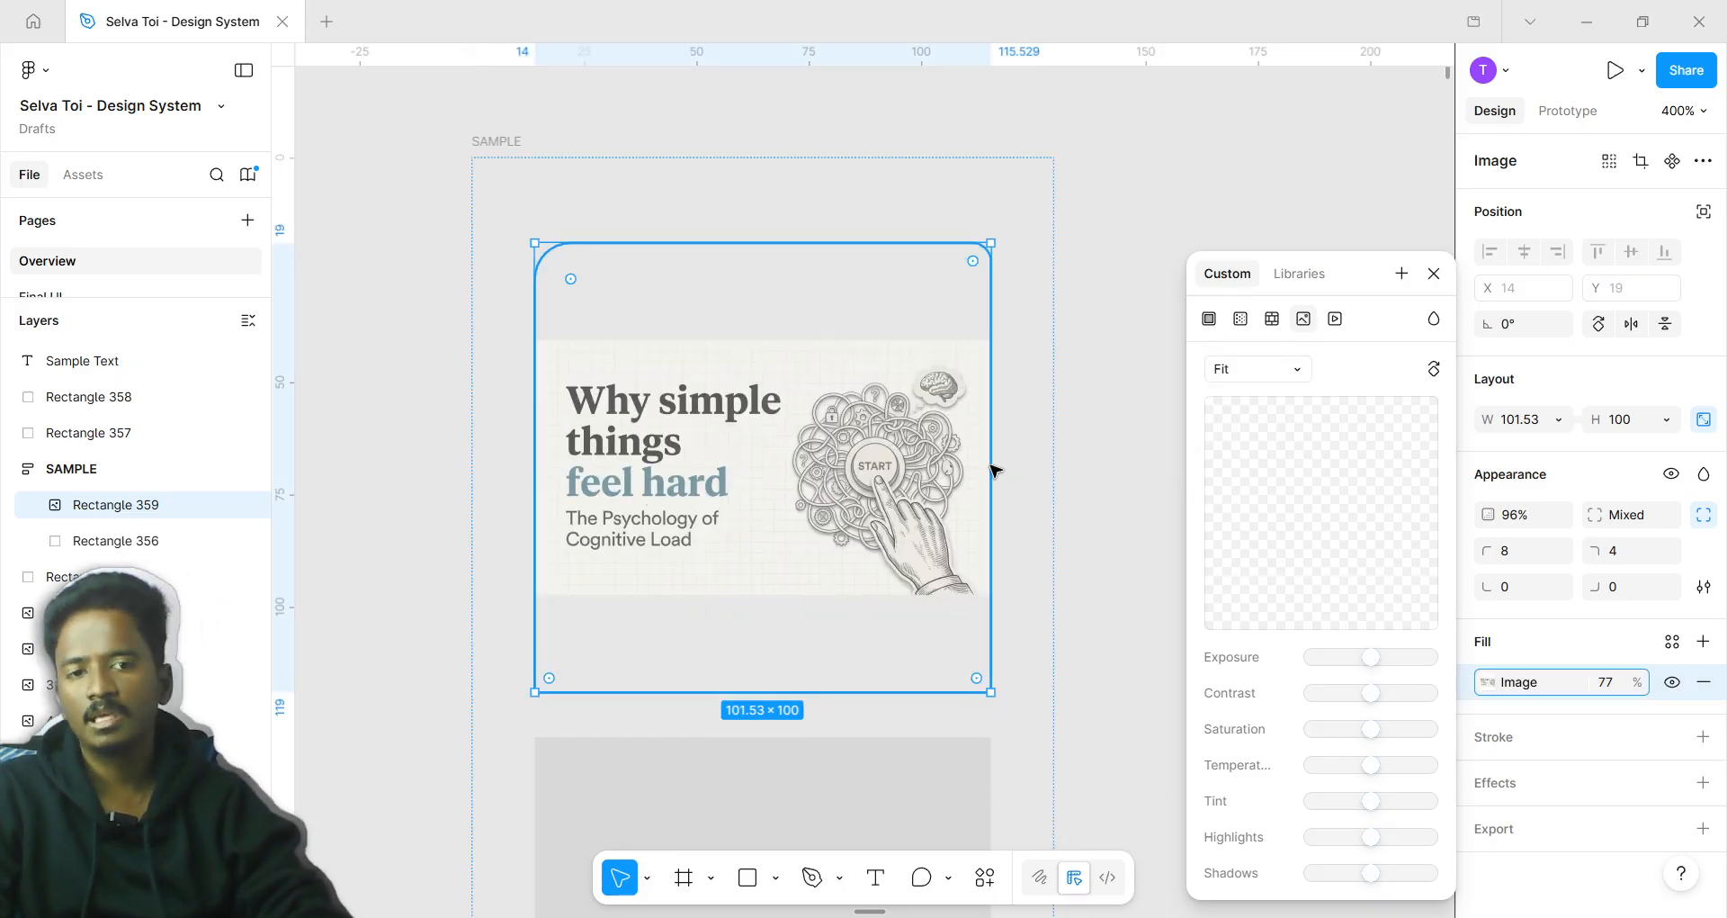
Crop the image fill to the picture's upper and lower edges, leaving the rectangle about 101.53 × 54.57
left_click(1269, 367)
left_click(1261, 396)
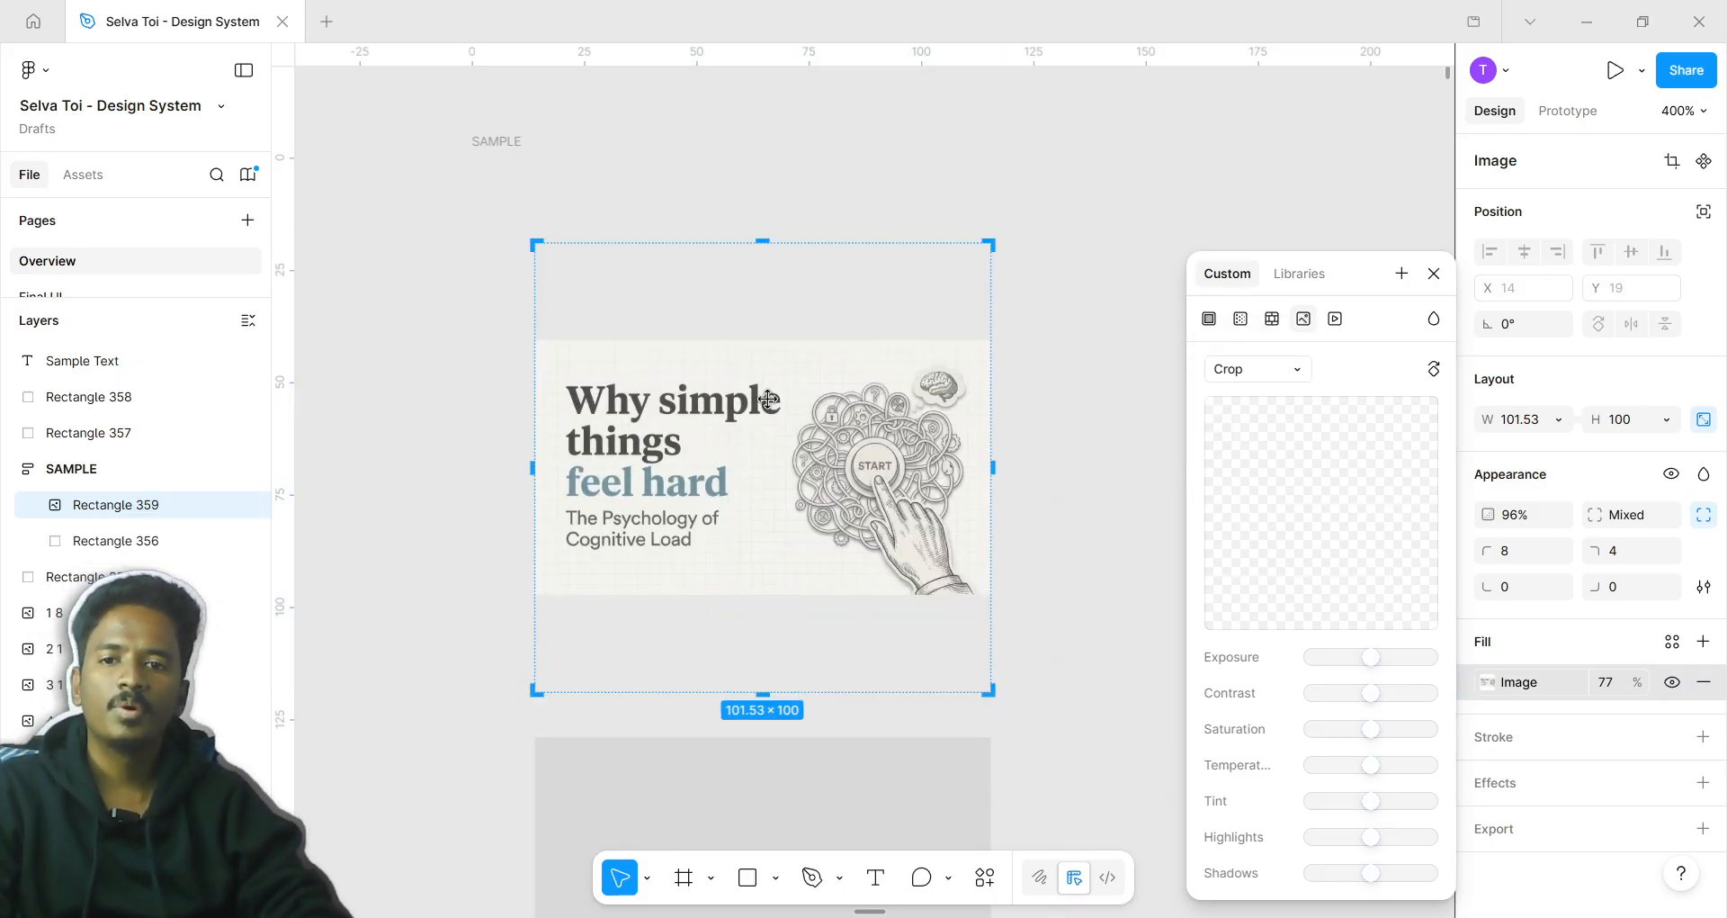
left_click_drag(989, 695, 992, 587)
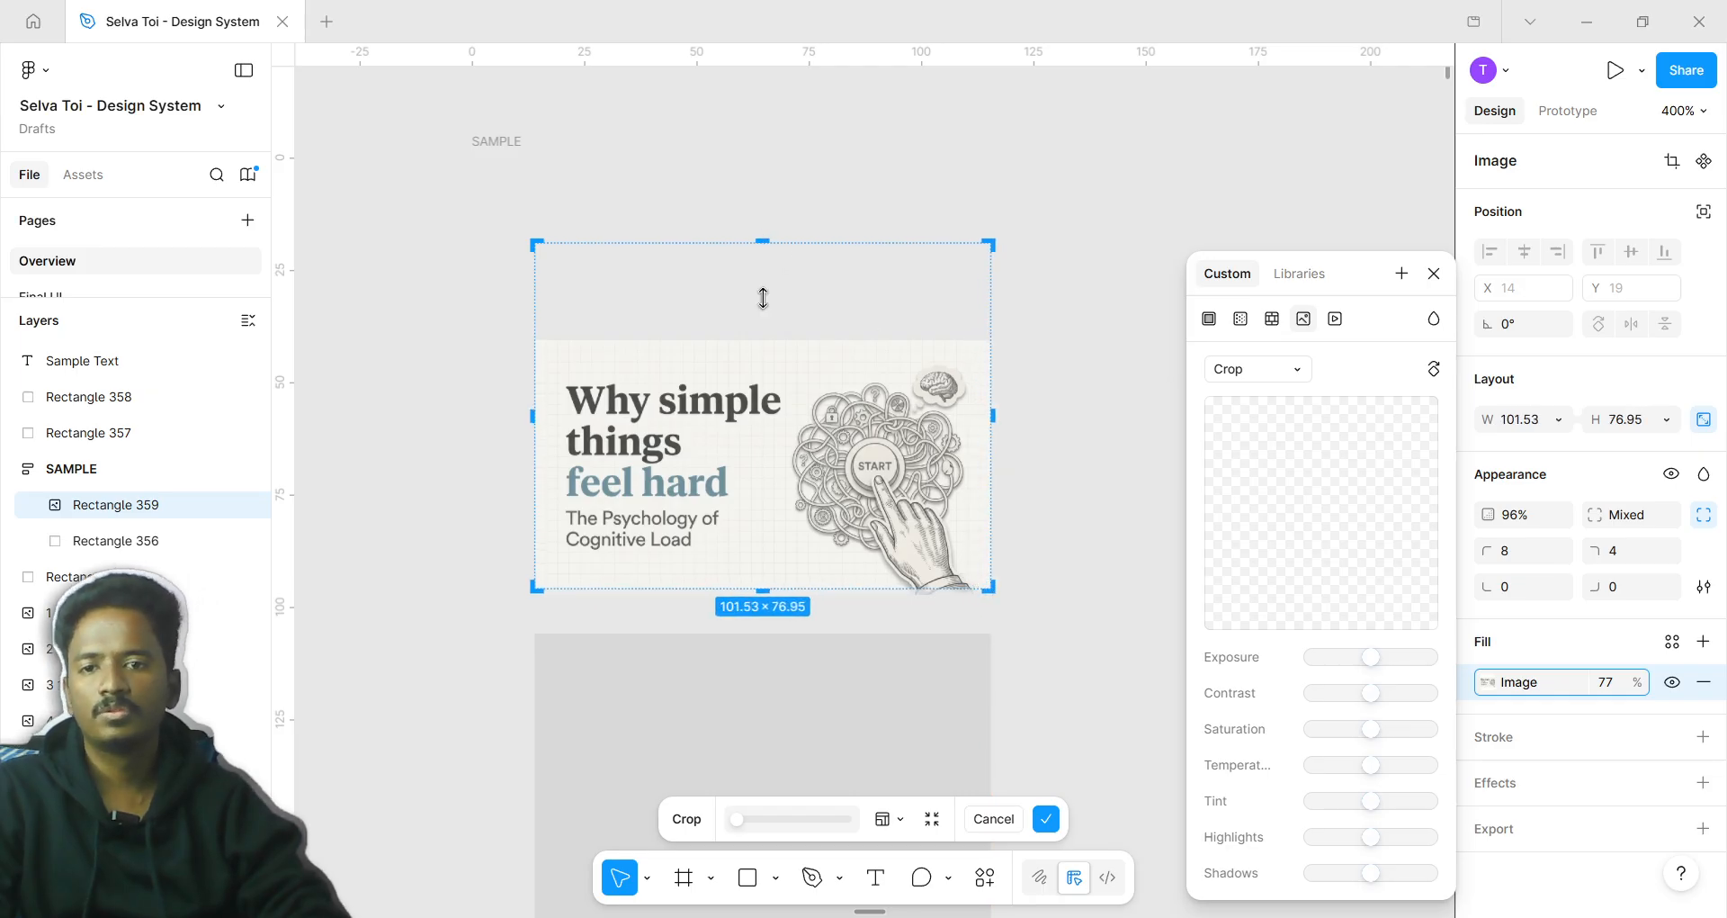
left_click_drag(763, 298, 768, 343)
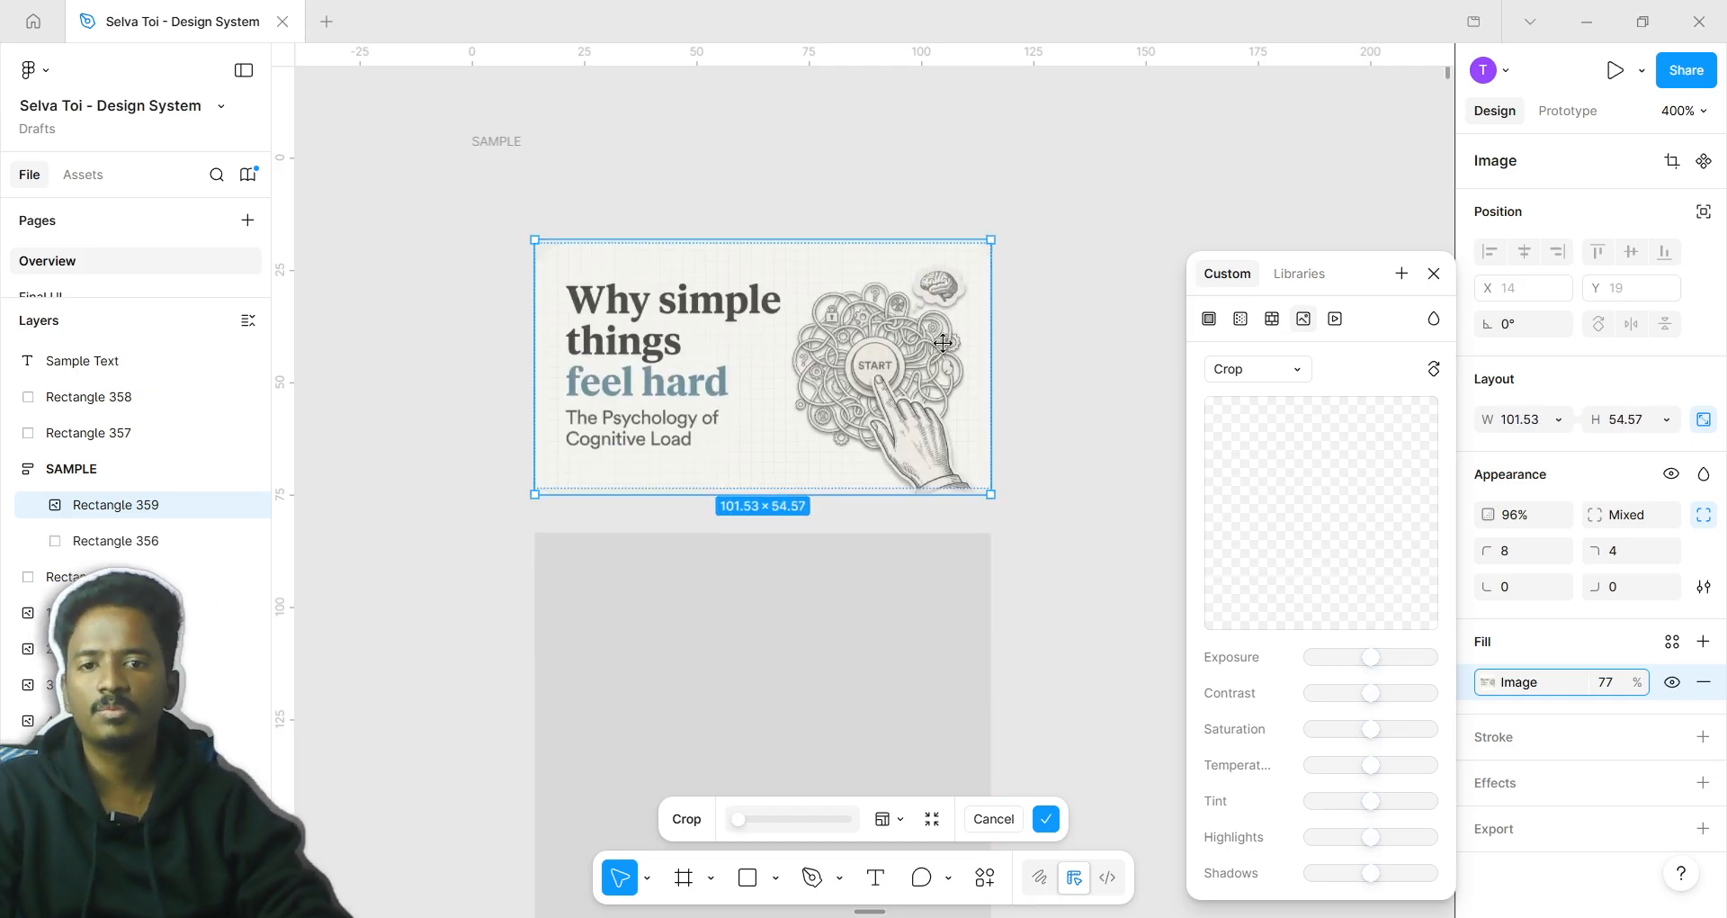
left_click(1099, 348)
Try the Tile scaling on the image fill and examine the tiled image on the rectangle
left_click(1291, 378)
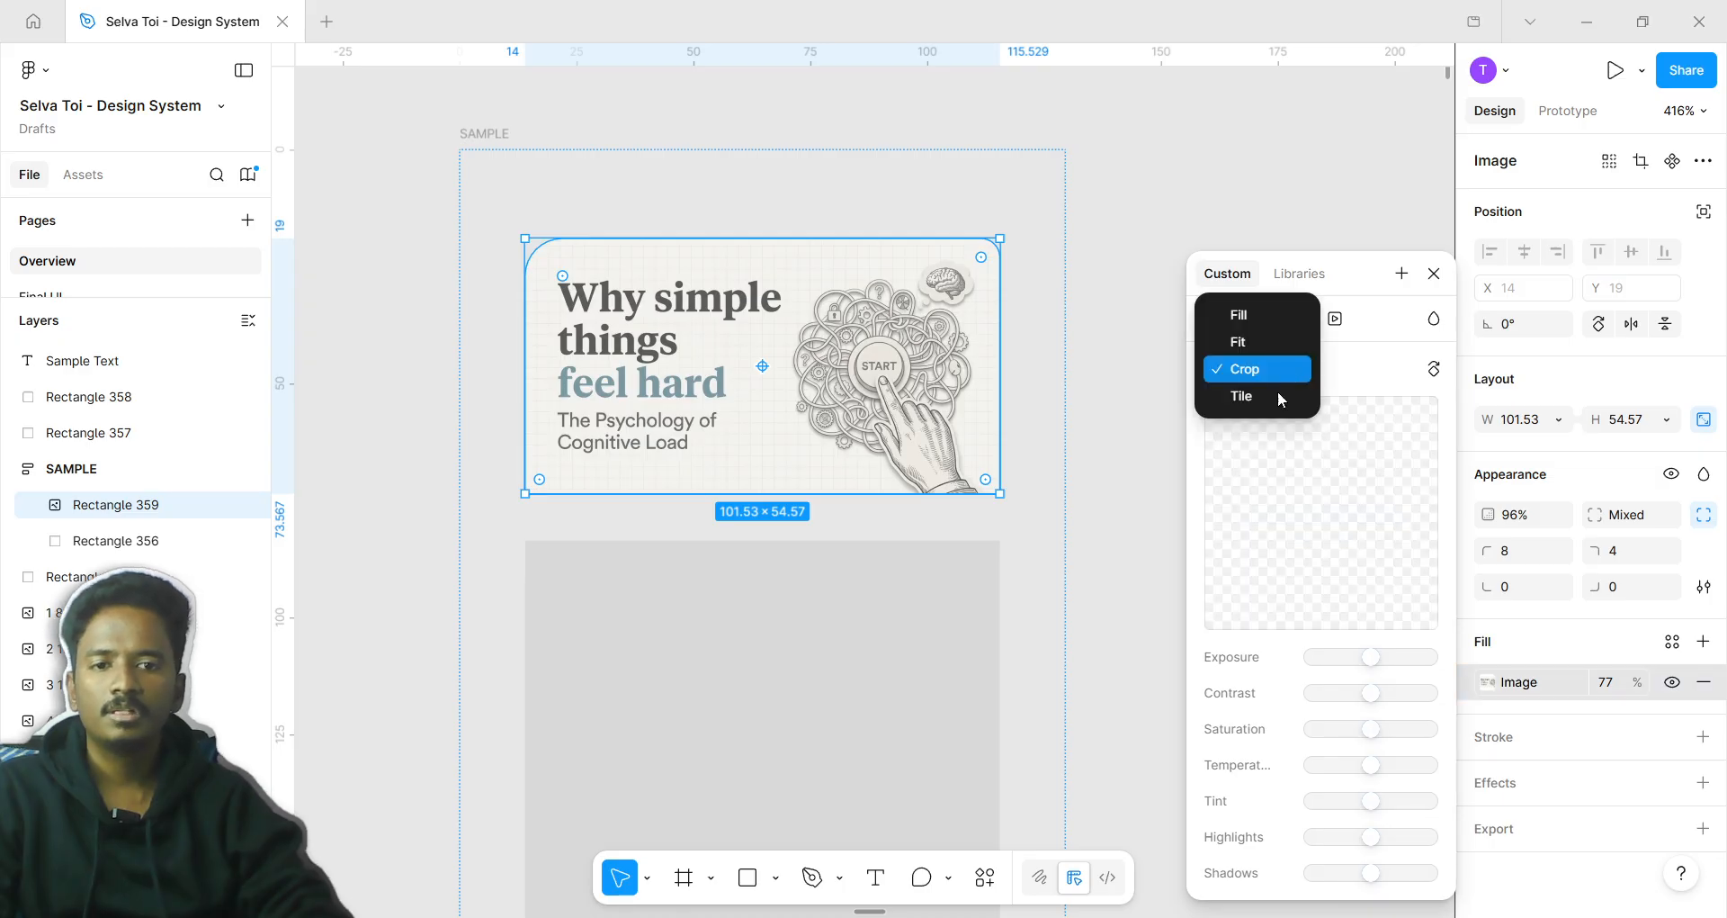
left_click(1249, 397)
scroll(660, 431, "up", 3)
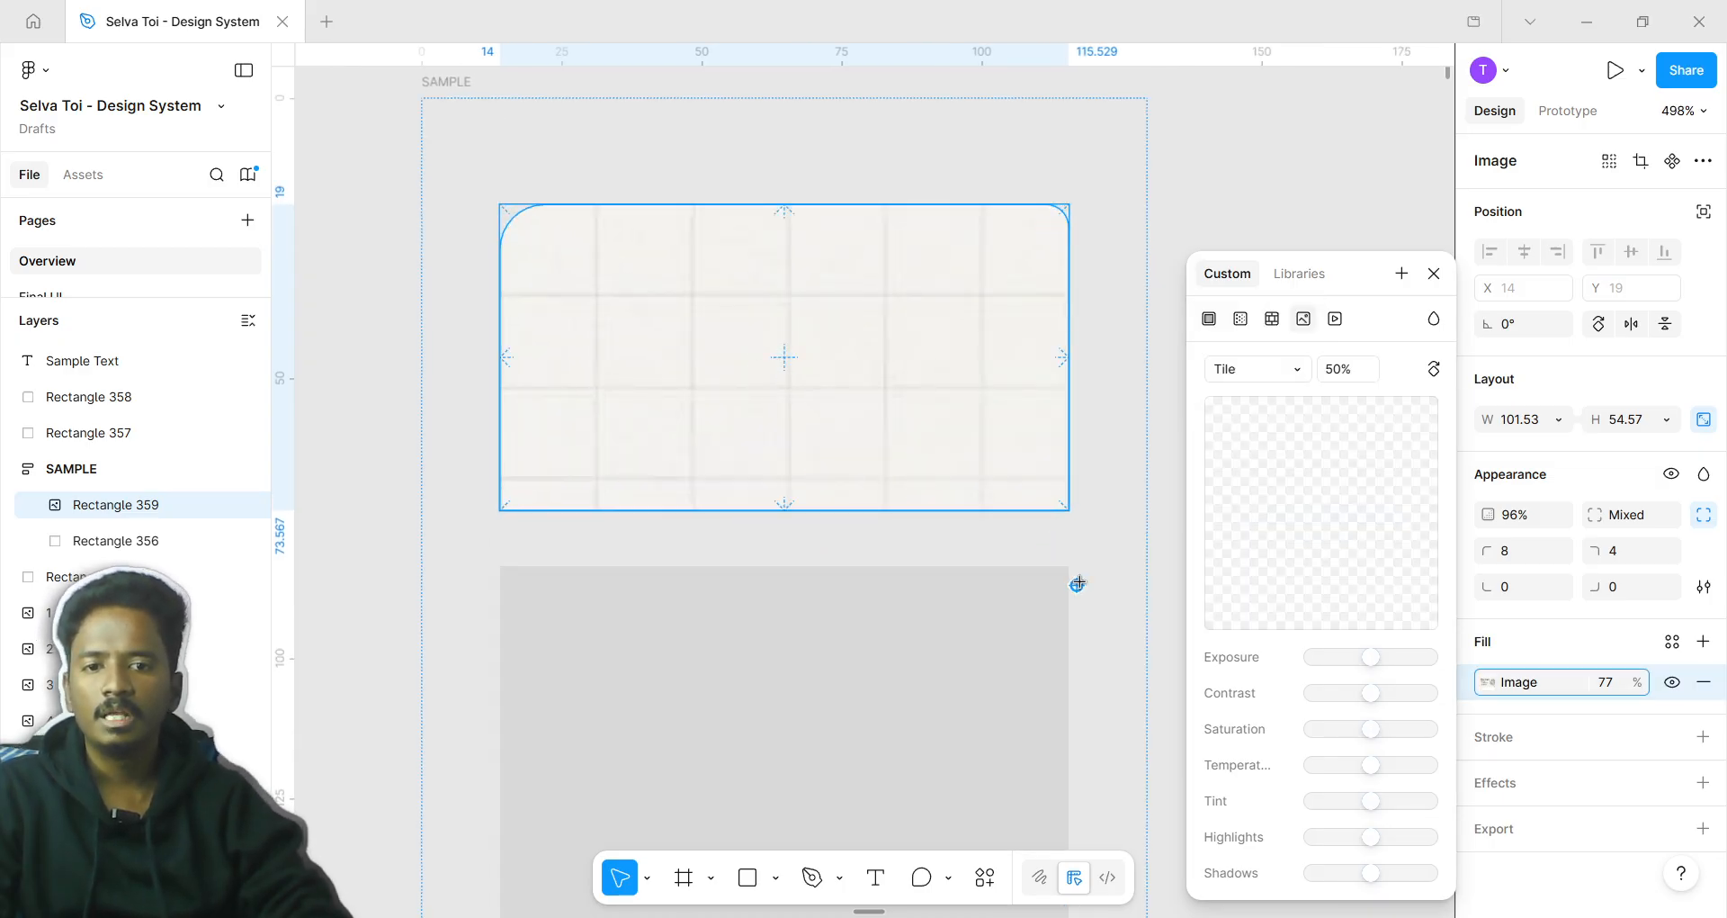
scroll(837, 366, "down", 5)
double_click(910, 347)
scroll(941, 477, "up", 2)
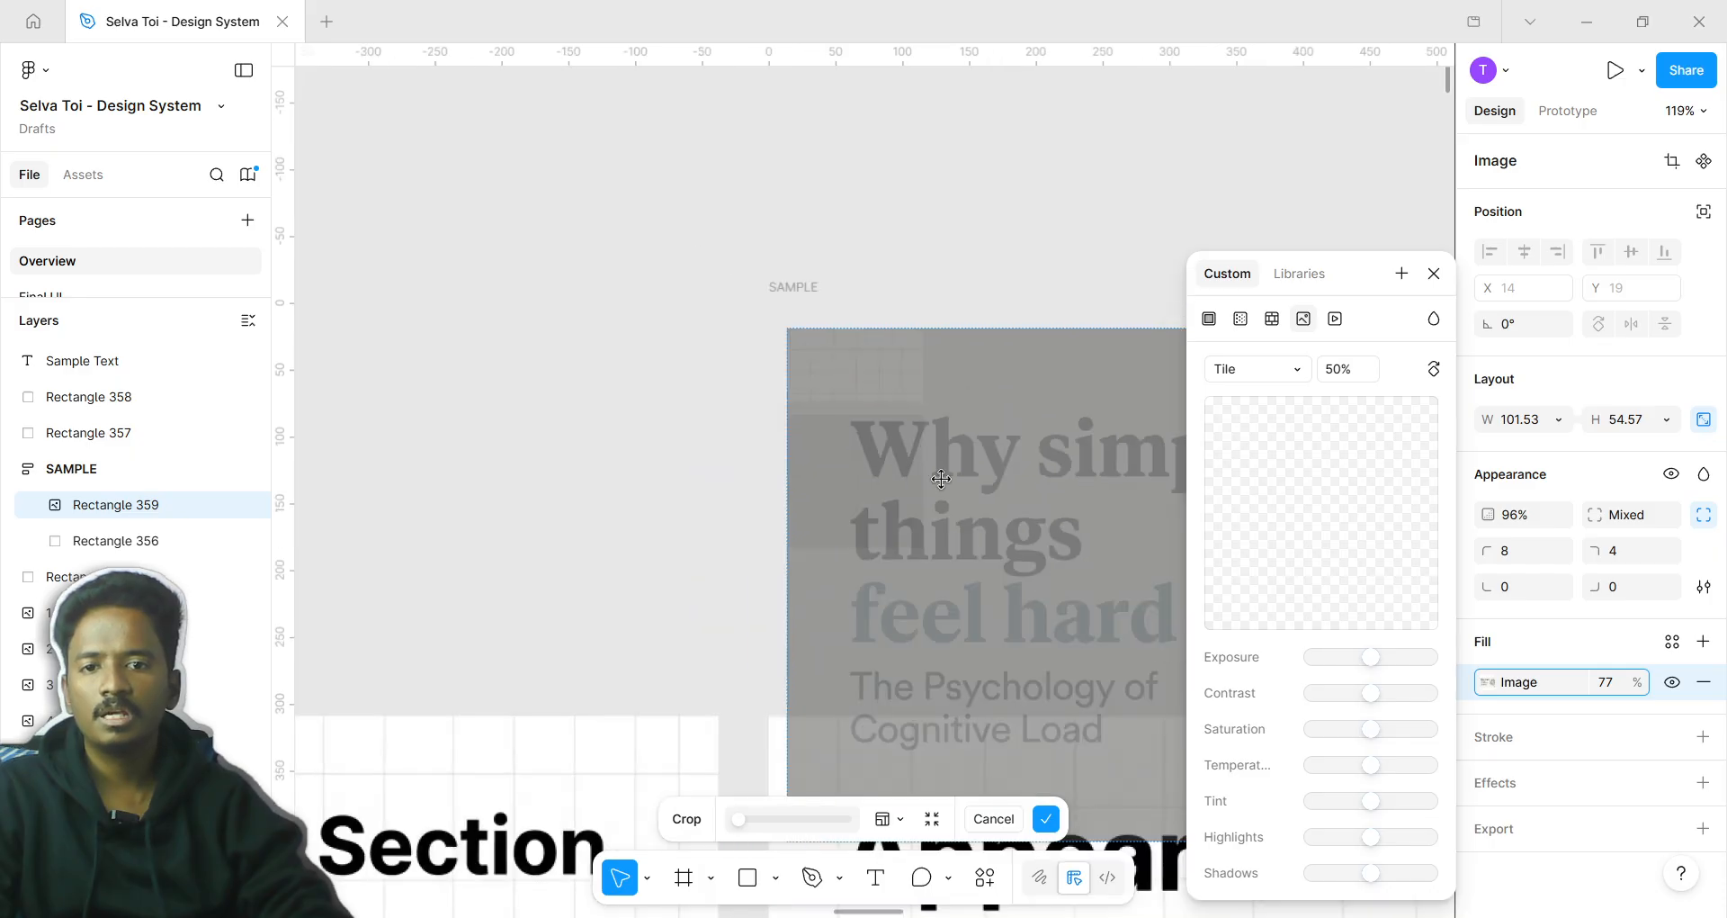
scroll(941, 478, "down", 2)
left_click(903, 459)
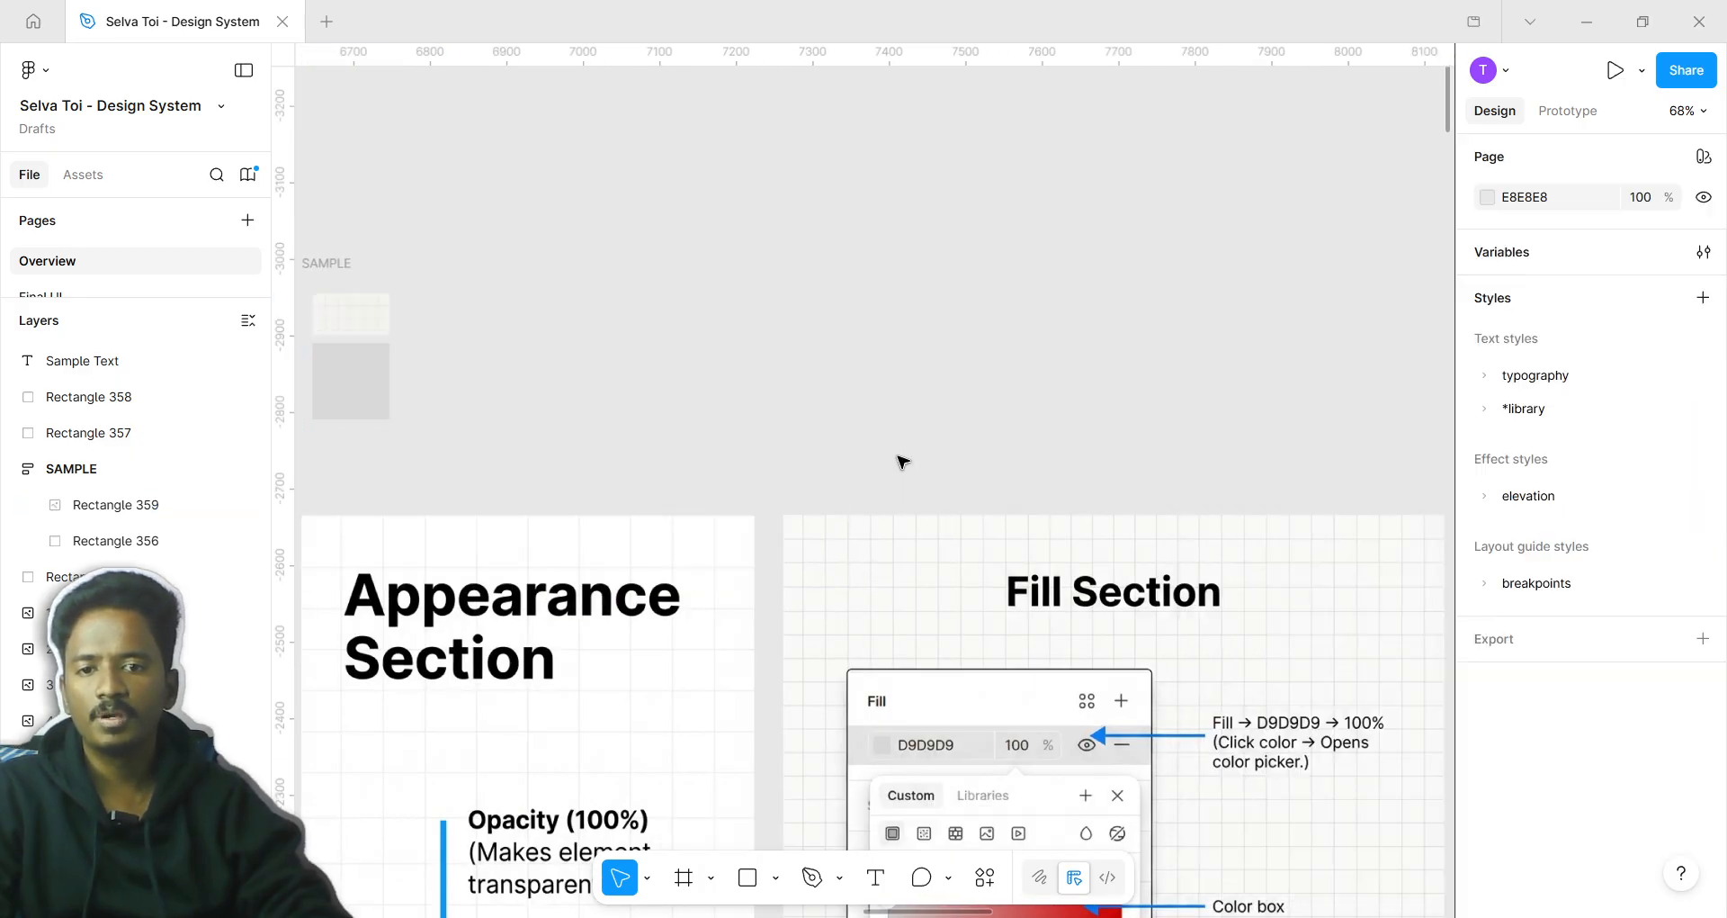
double_click(367, 316)
mouse_move(1264, 576)
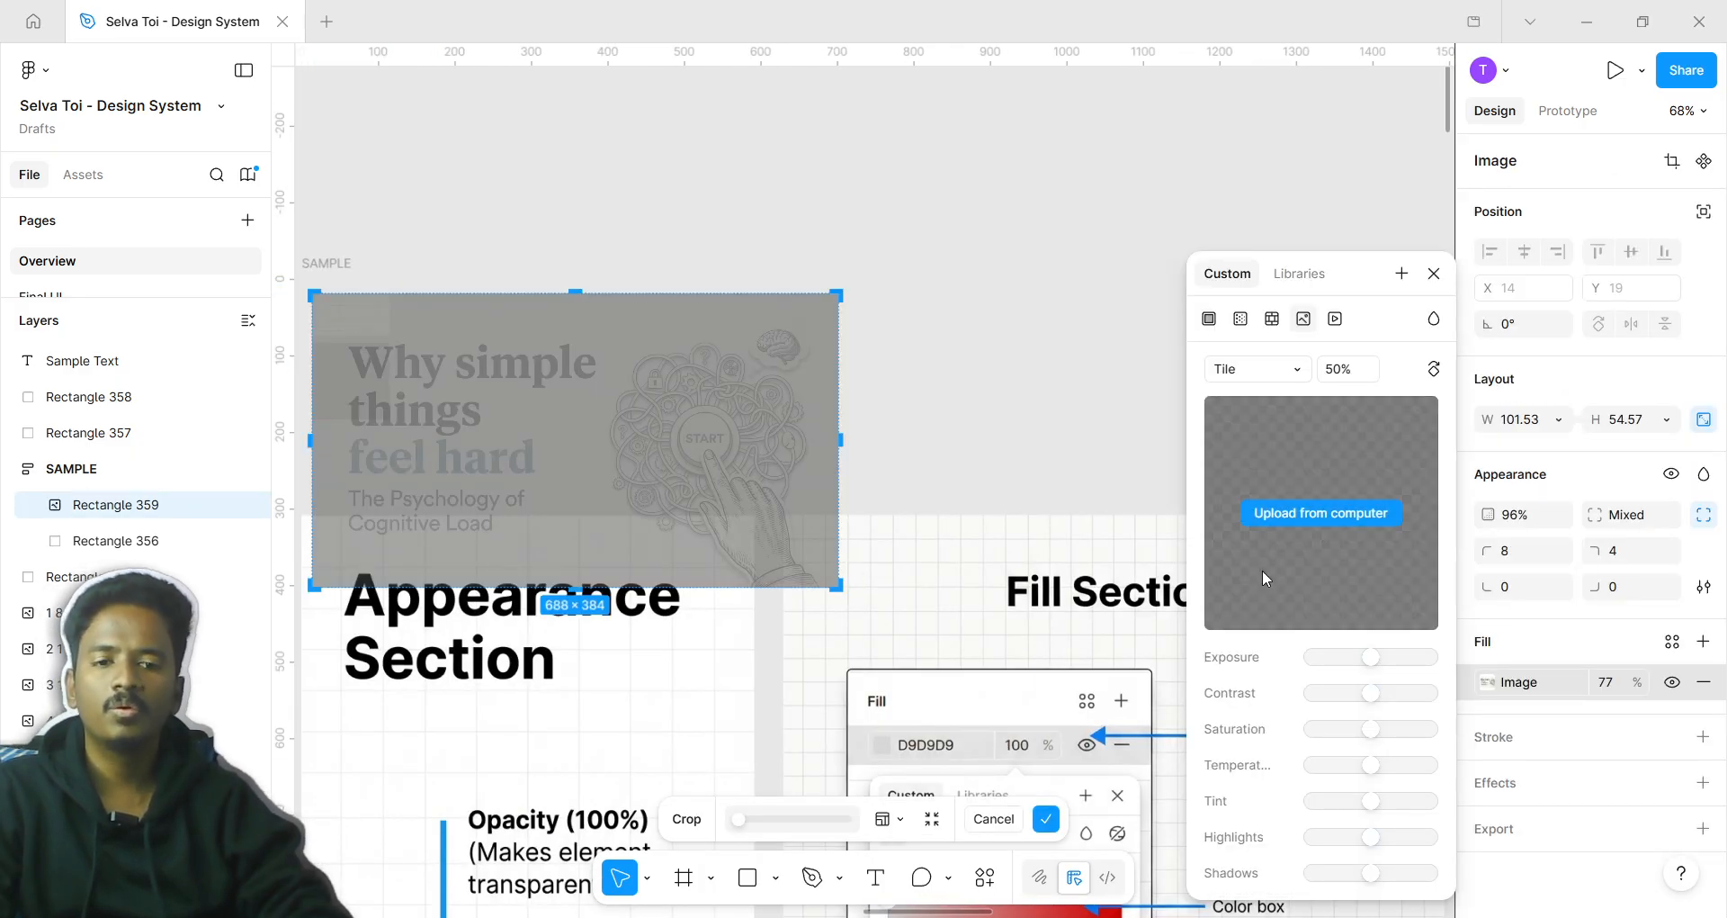
Set the image fill's scaling back to Fill
left_click(1262, 369)
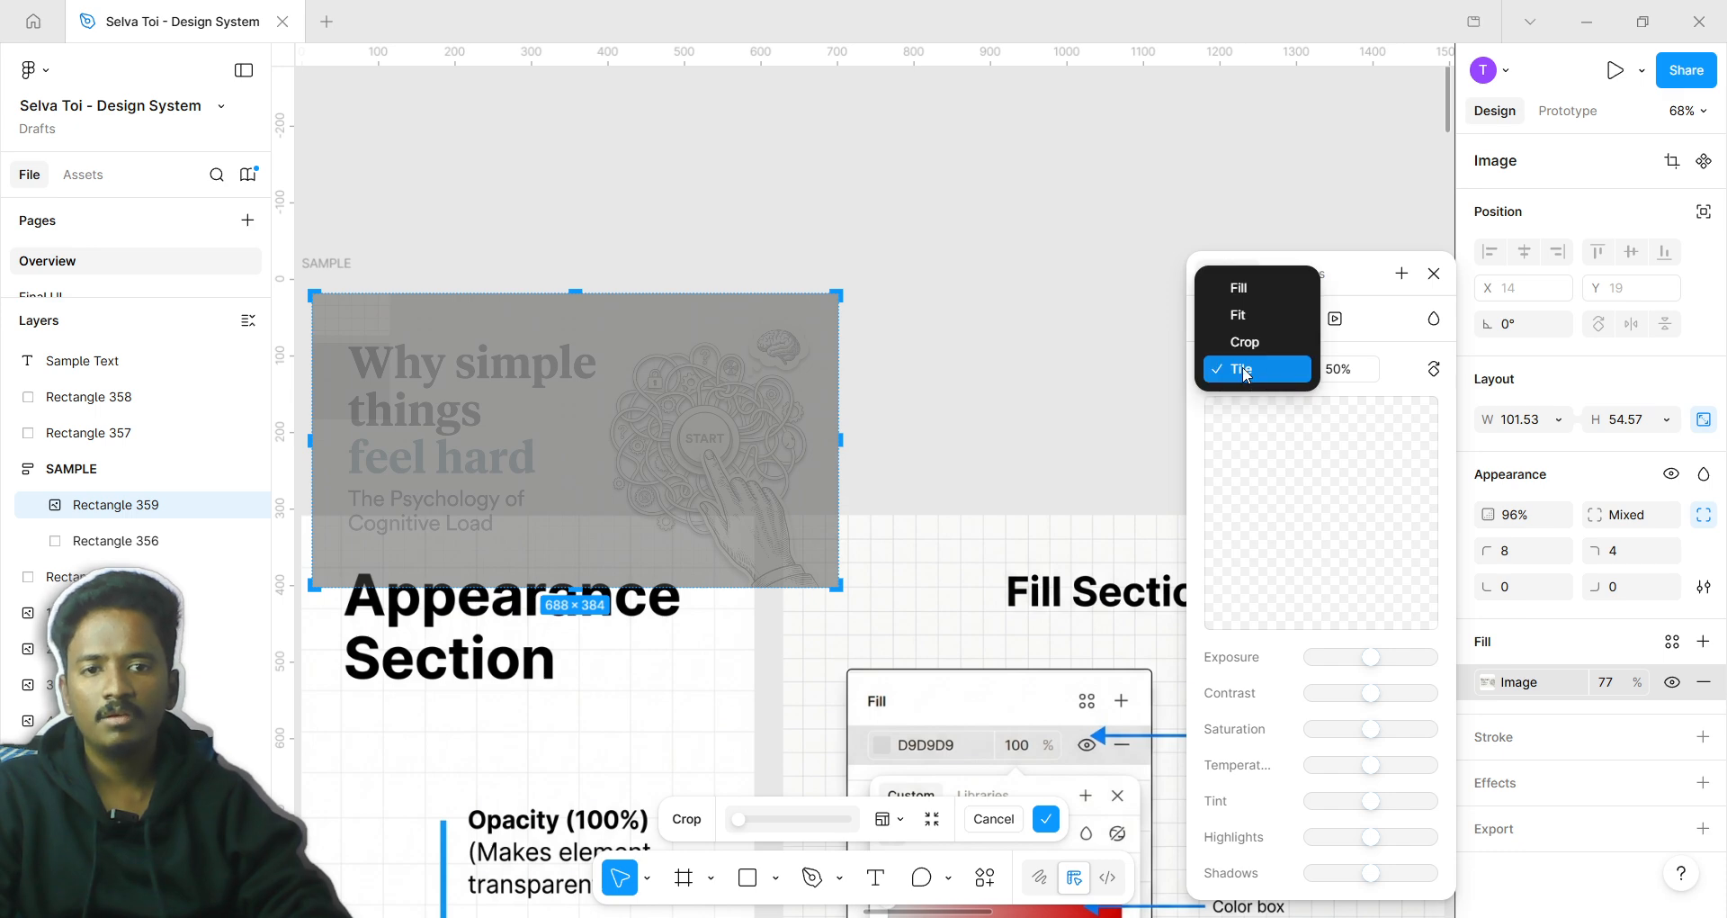
left_click(1261, 293)
scroll(697, 385, "up", 10, "ctrl")
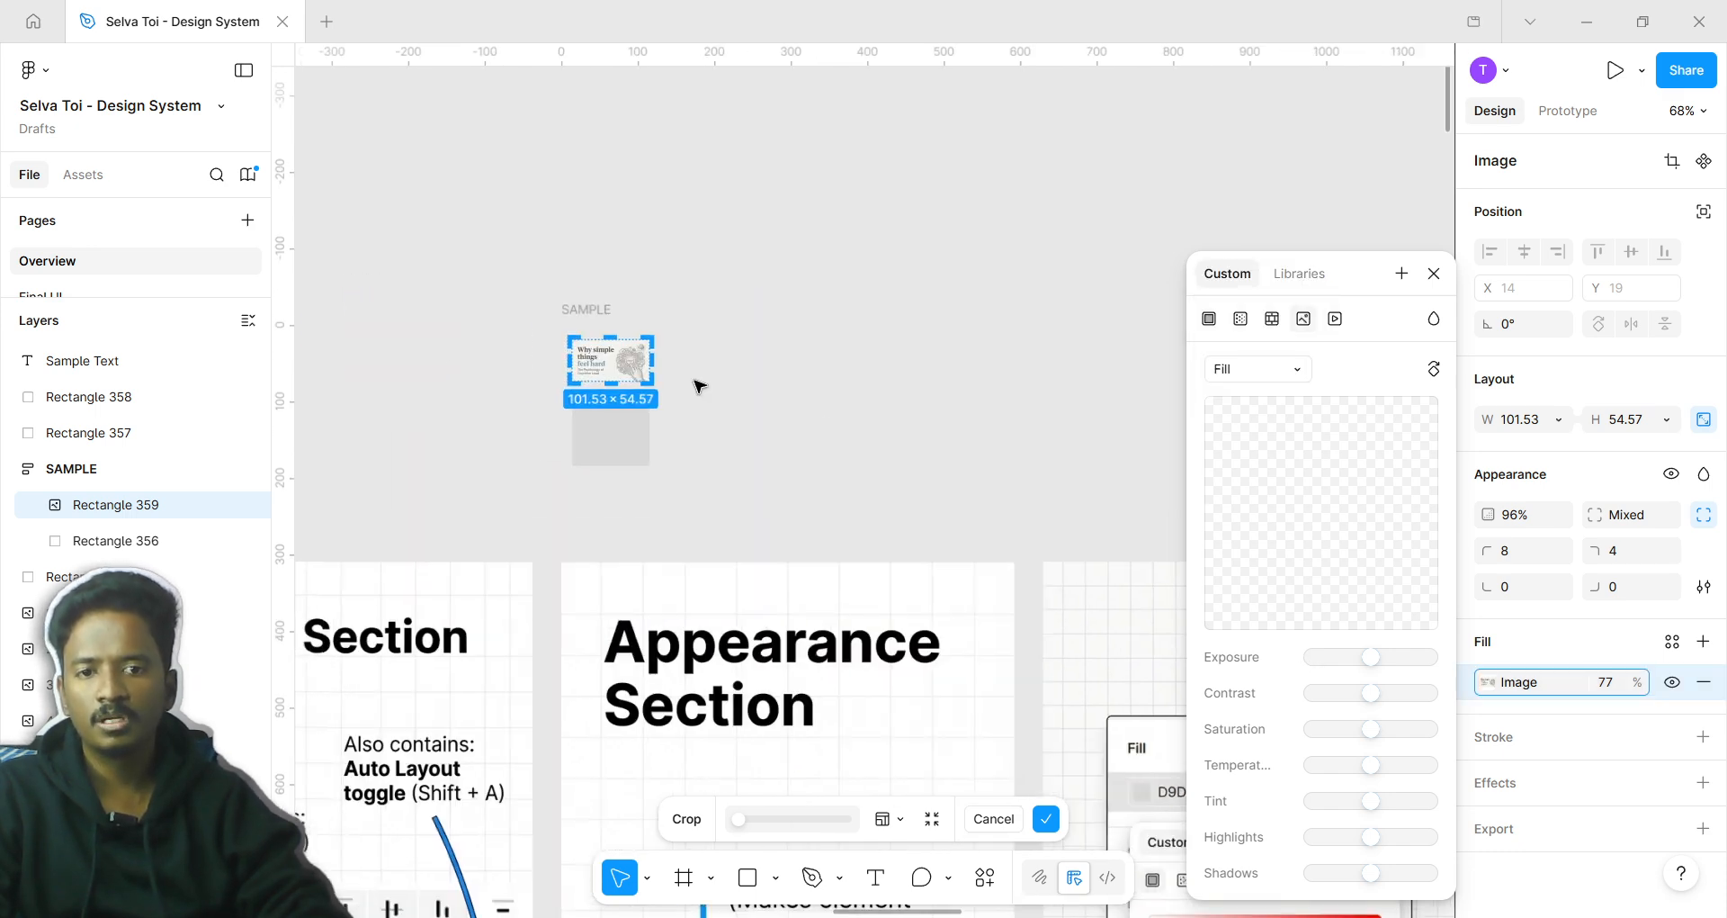
scroll(765, 423, "up", 5, "ctrl")
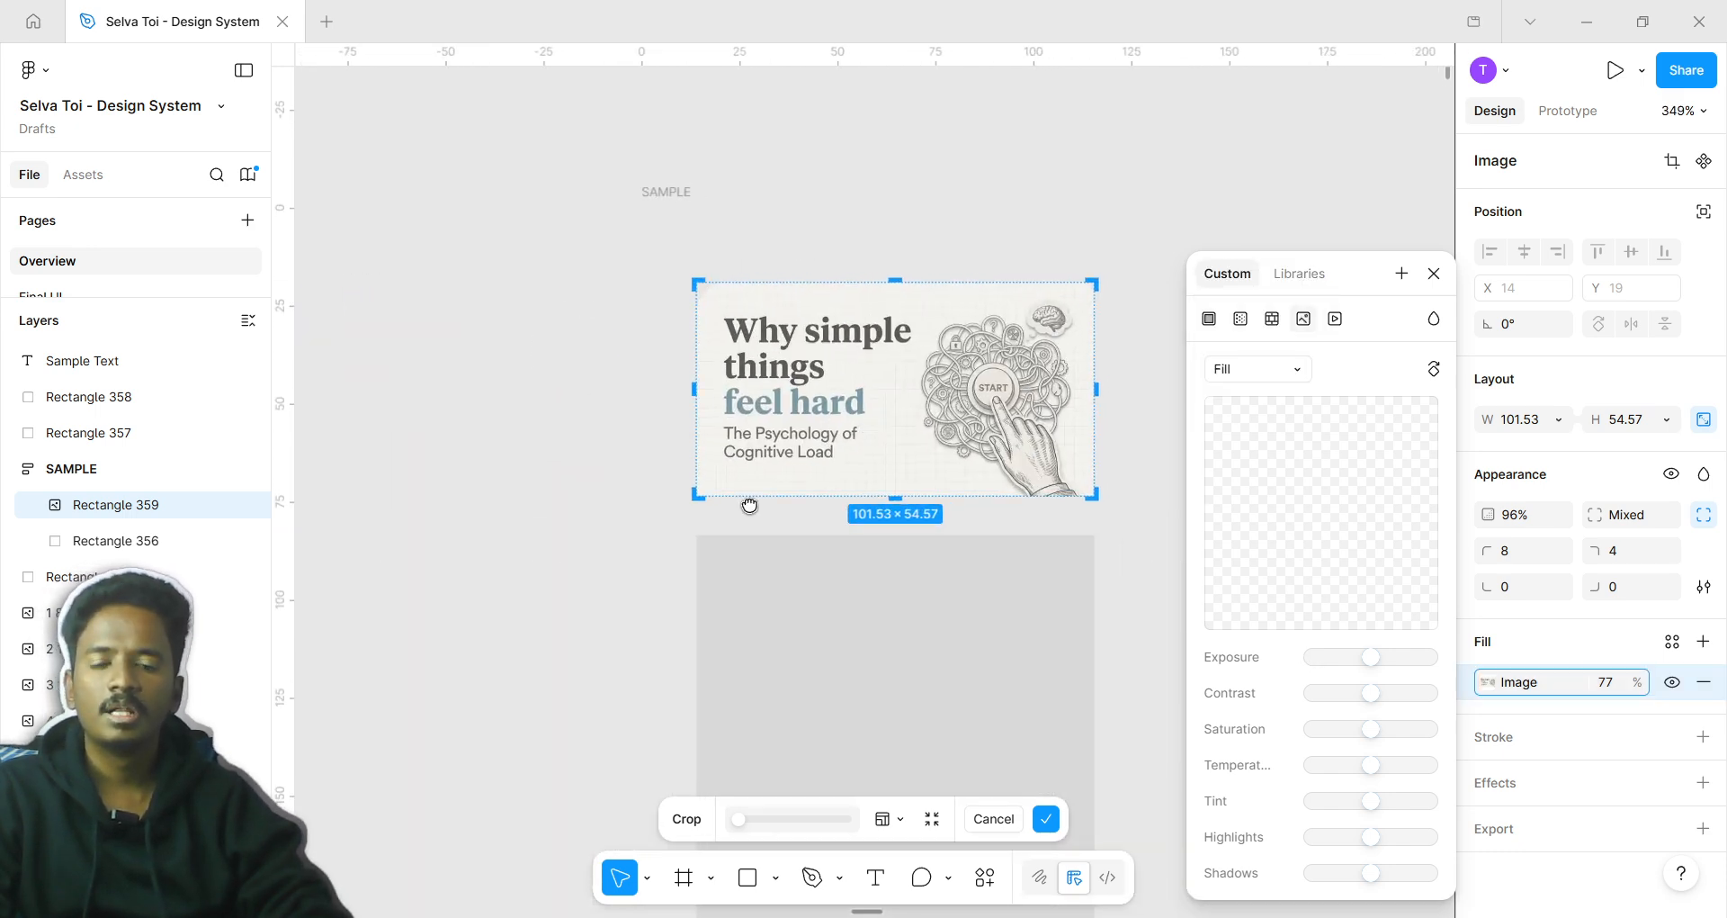
Adjust the image fill's exposure, contrast, saturation, temperature, tint, highlights and shadows to give the picture a turquoise tone
key("Escape")
key("Escape")
double_click(707, 437)
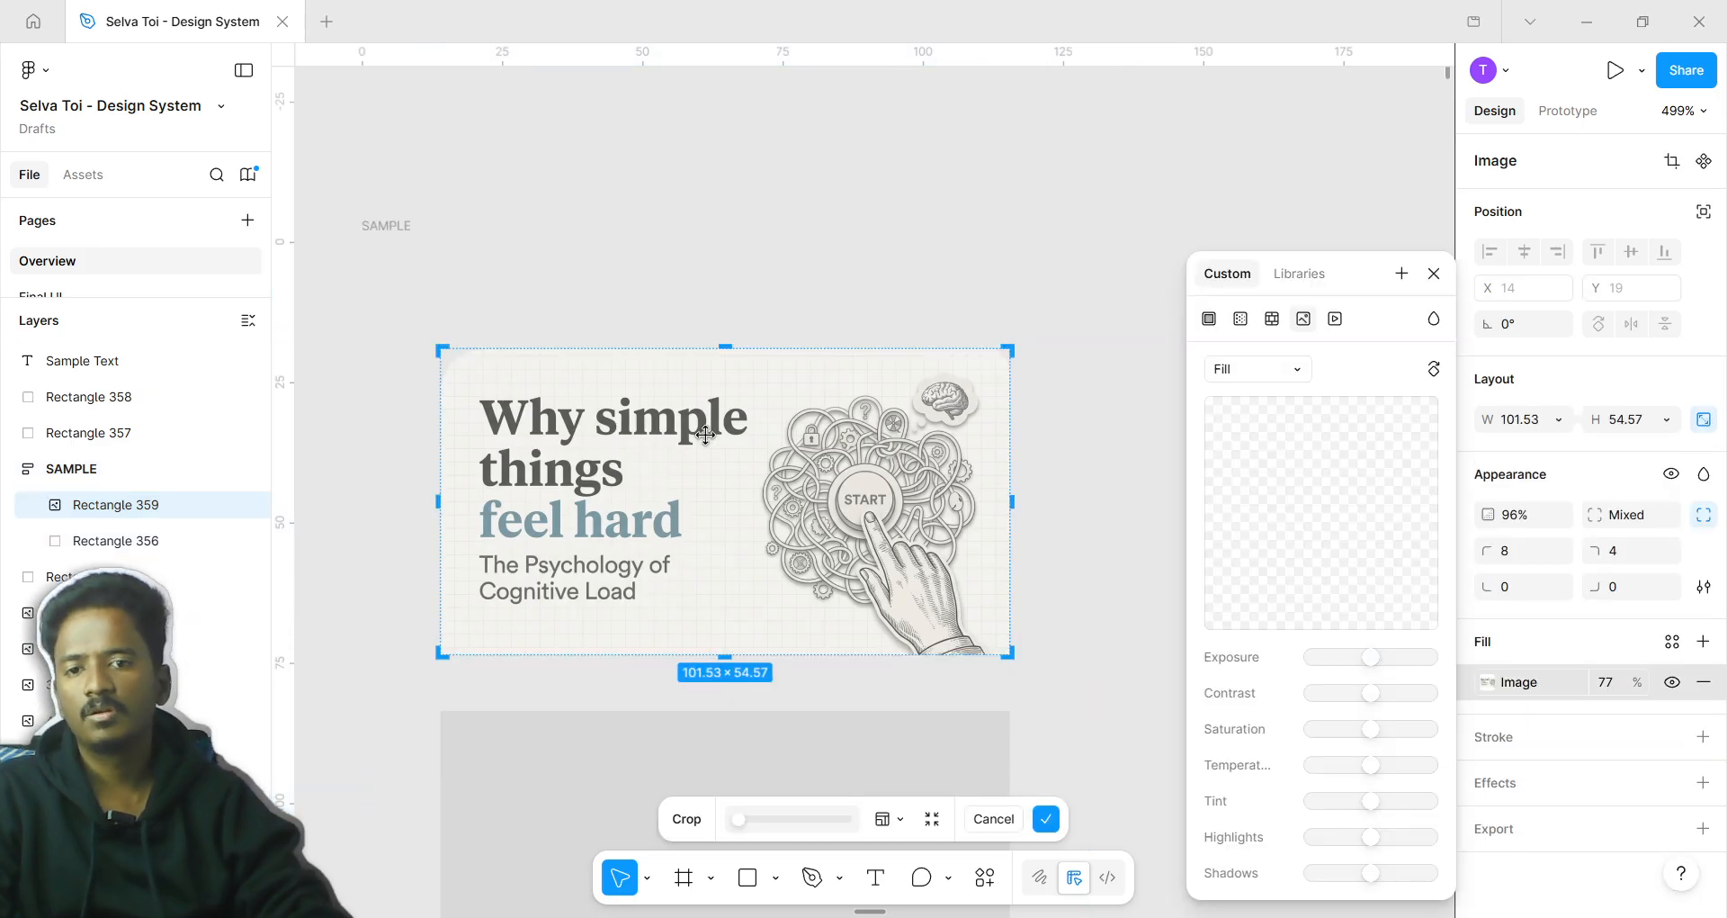
left_click_drag(1372, 663, 1364, 887)
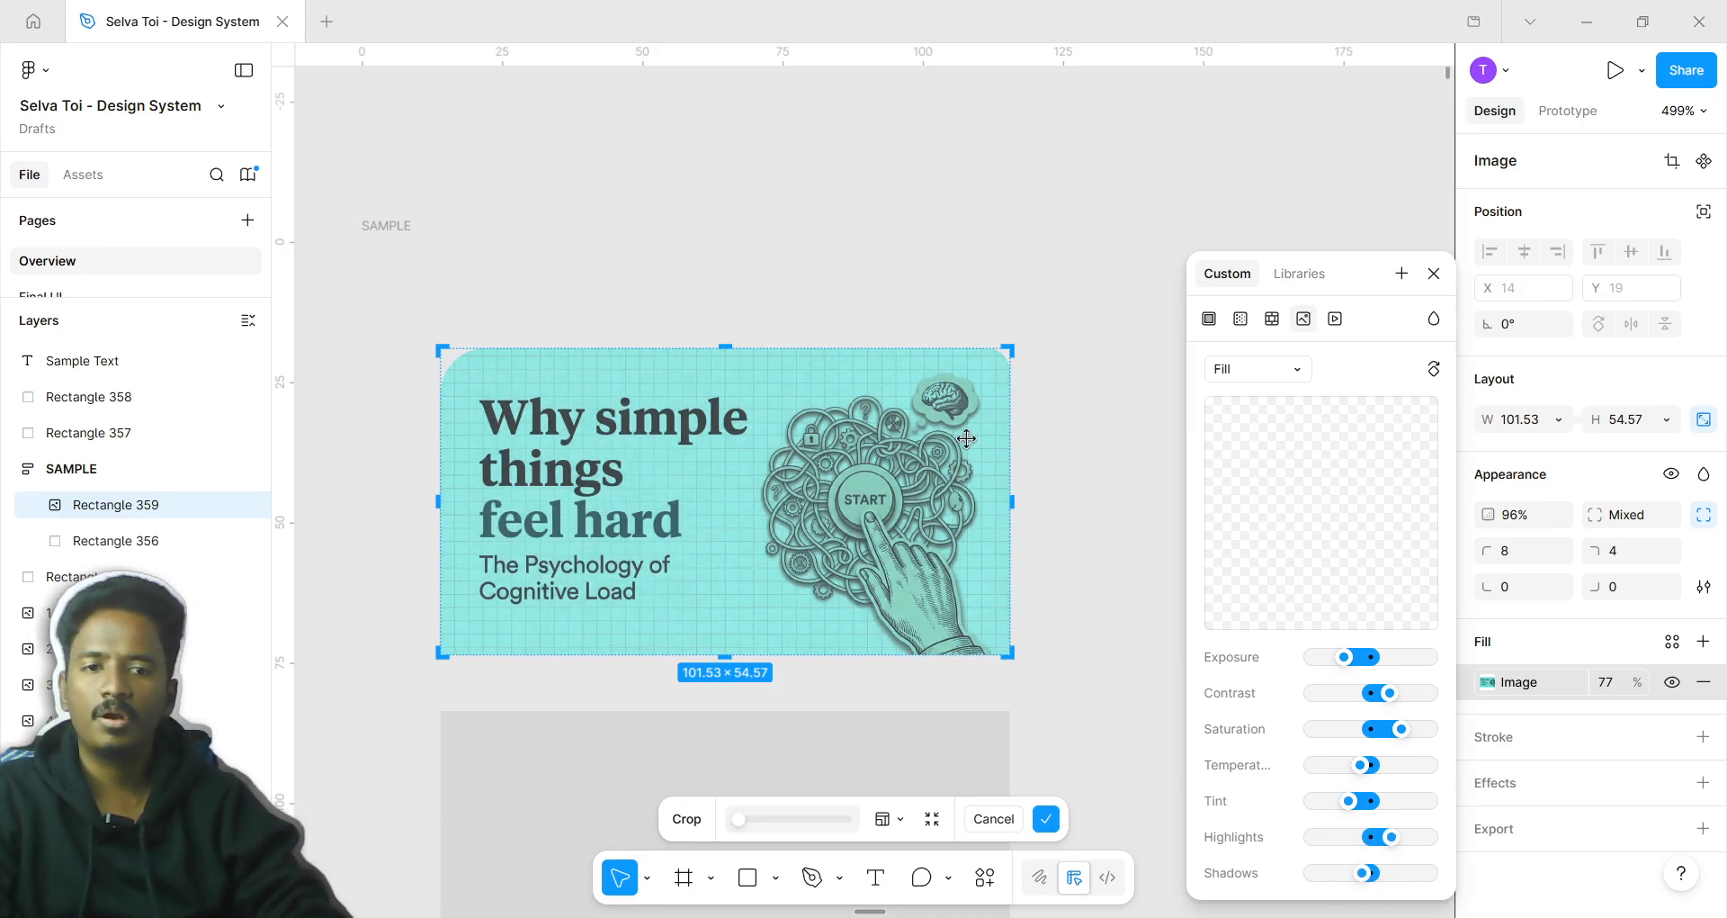
Try a video fill on the rectangle and return it to a solid fill
left_click(1335, 324)
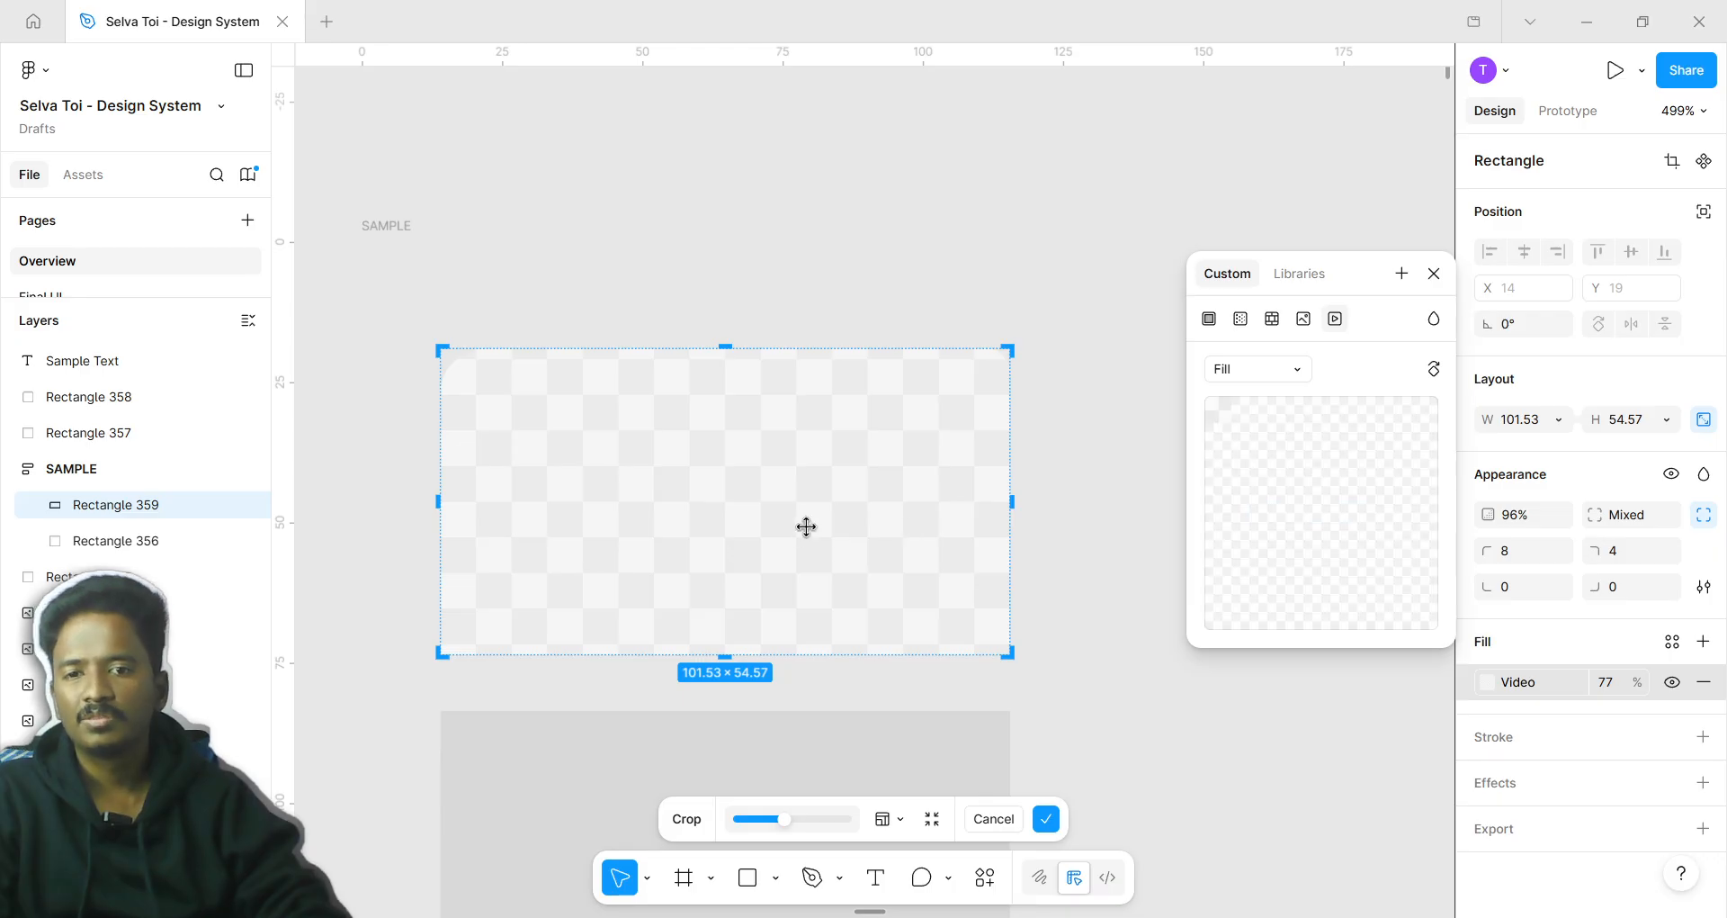
mouse_move(1401, 513)
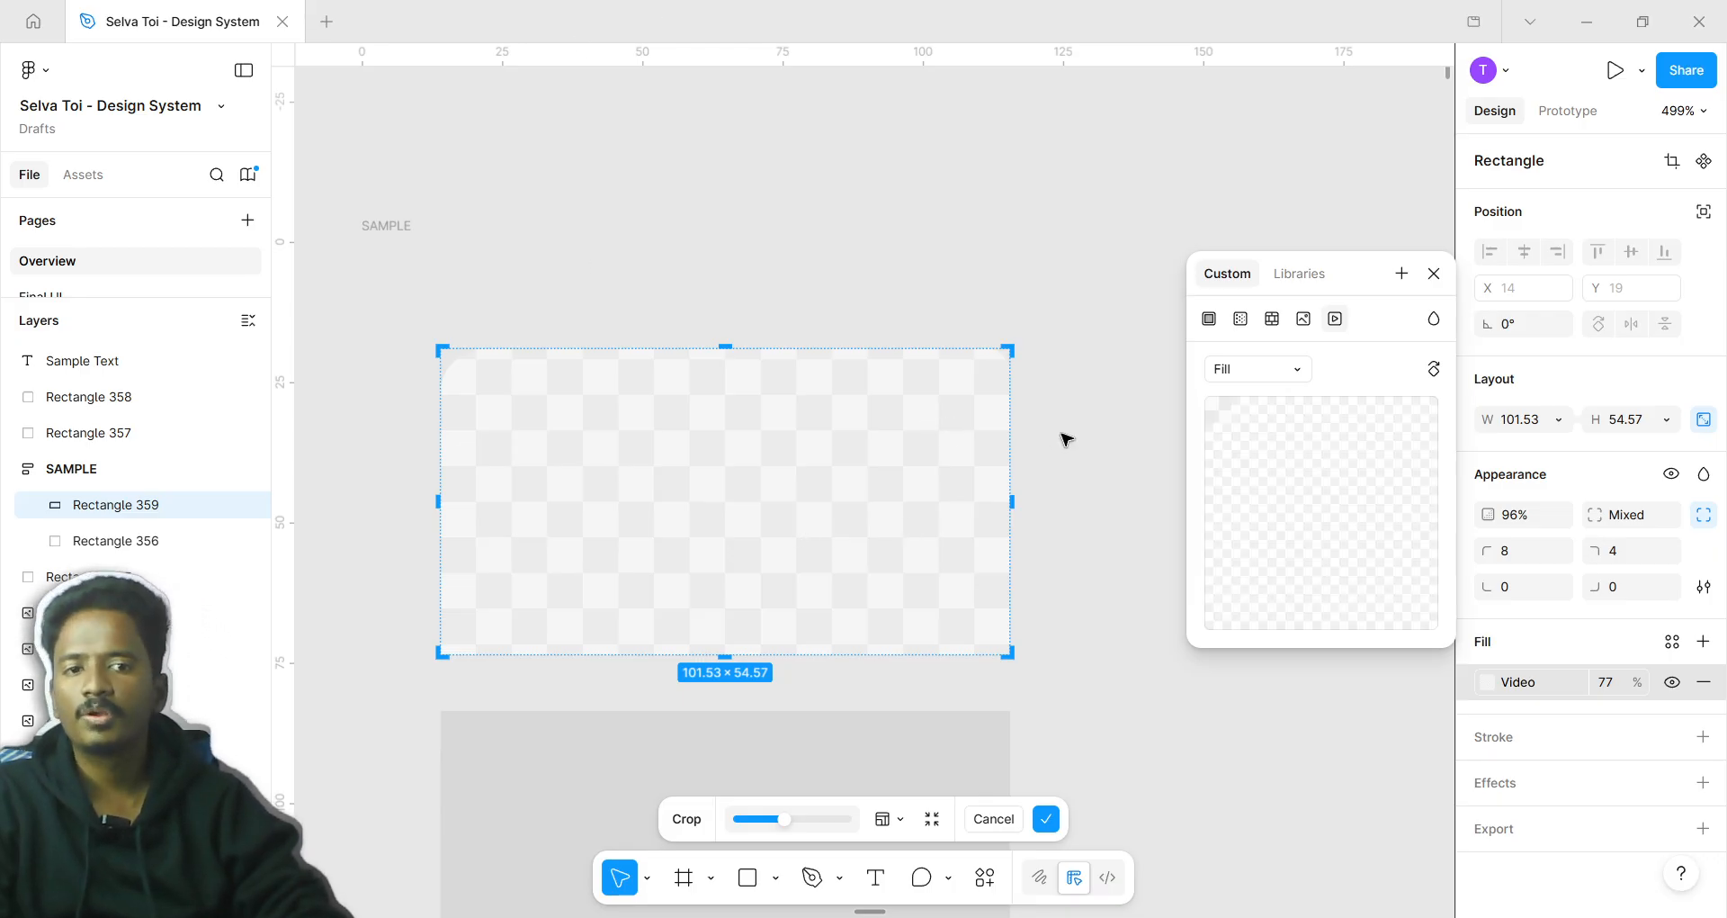
left_click(1209, 318)
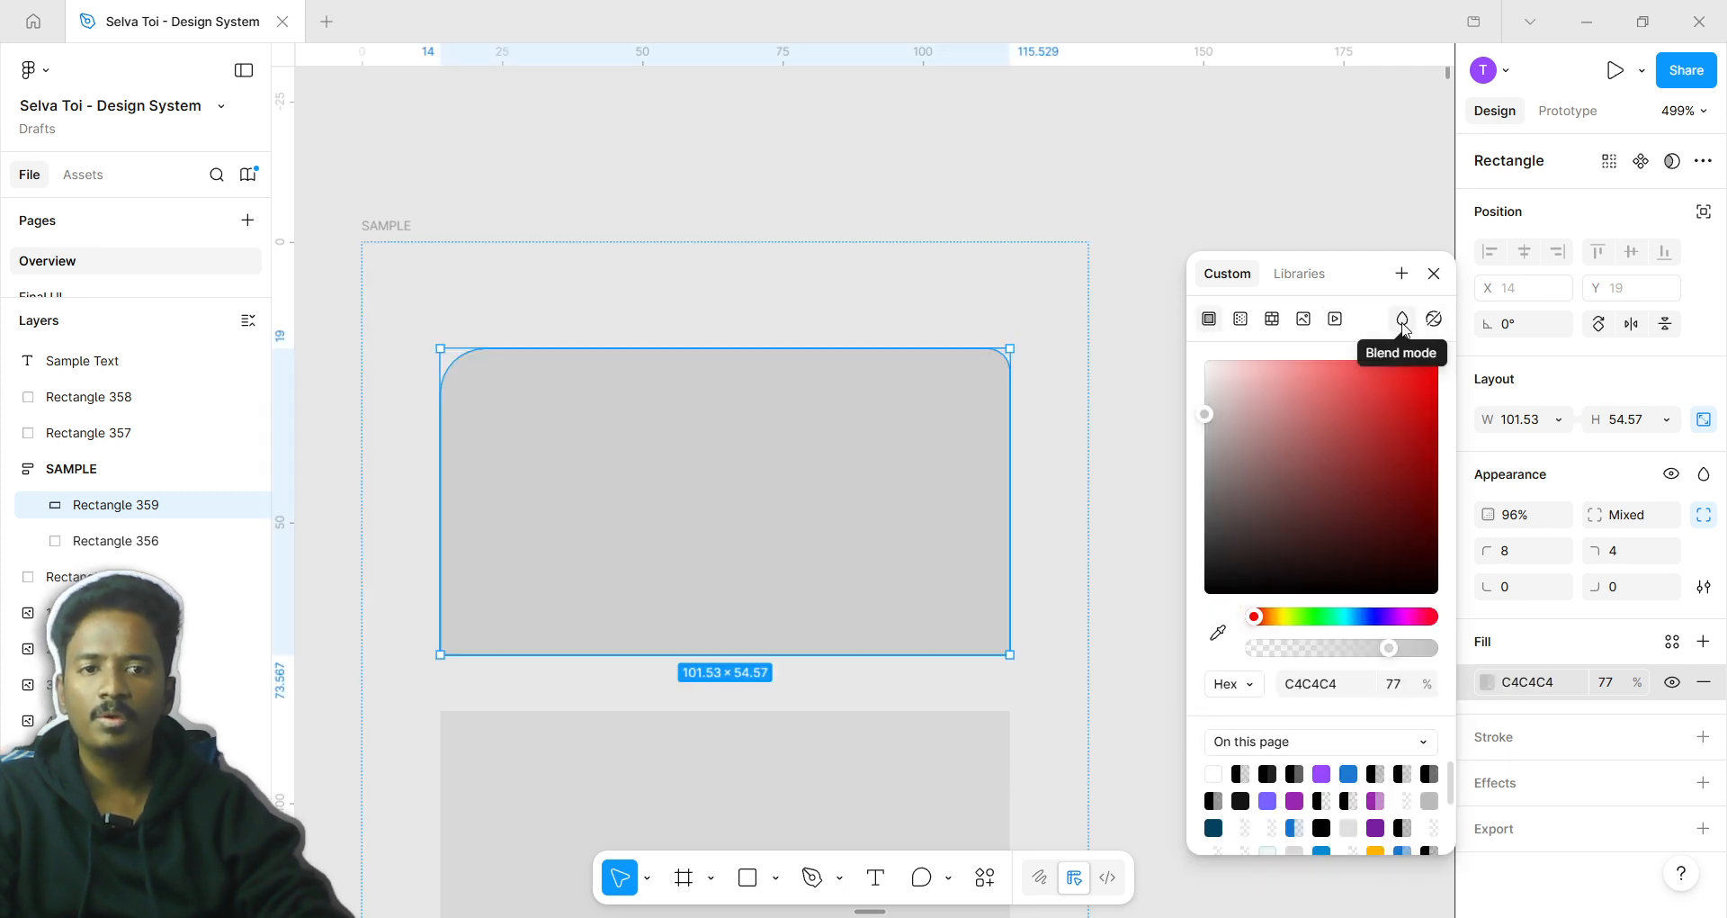
Set the solid fill's blend mode to Plus lighter and its colour to 6D0000, and look through the other blend modes
left_click(1403, 324)
left_click(1428, 586)
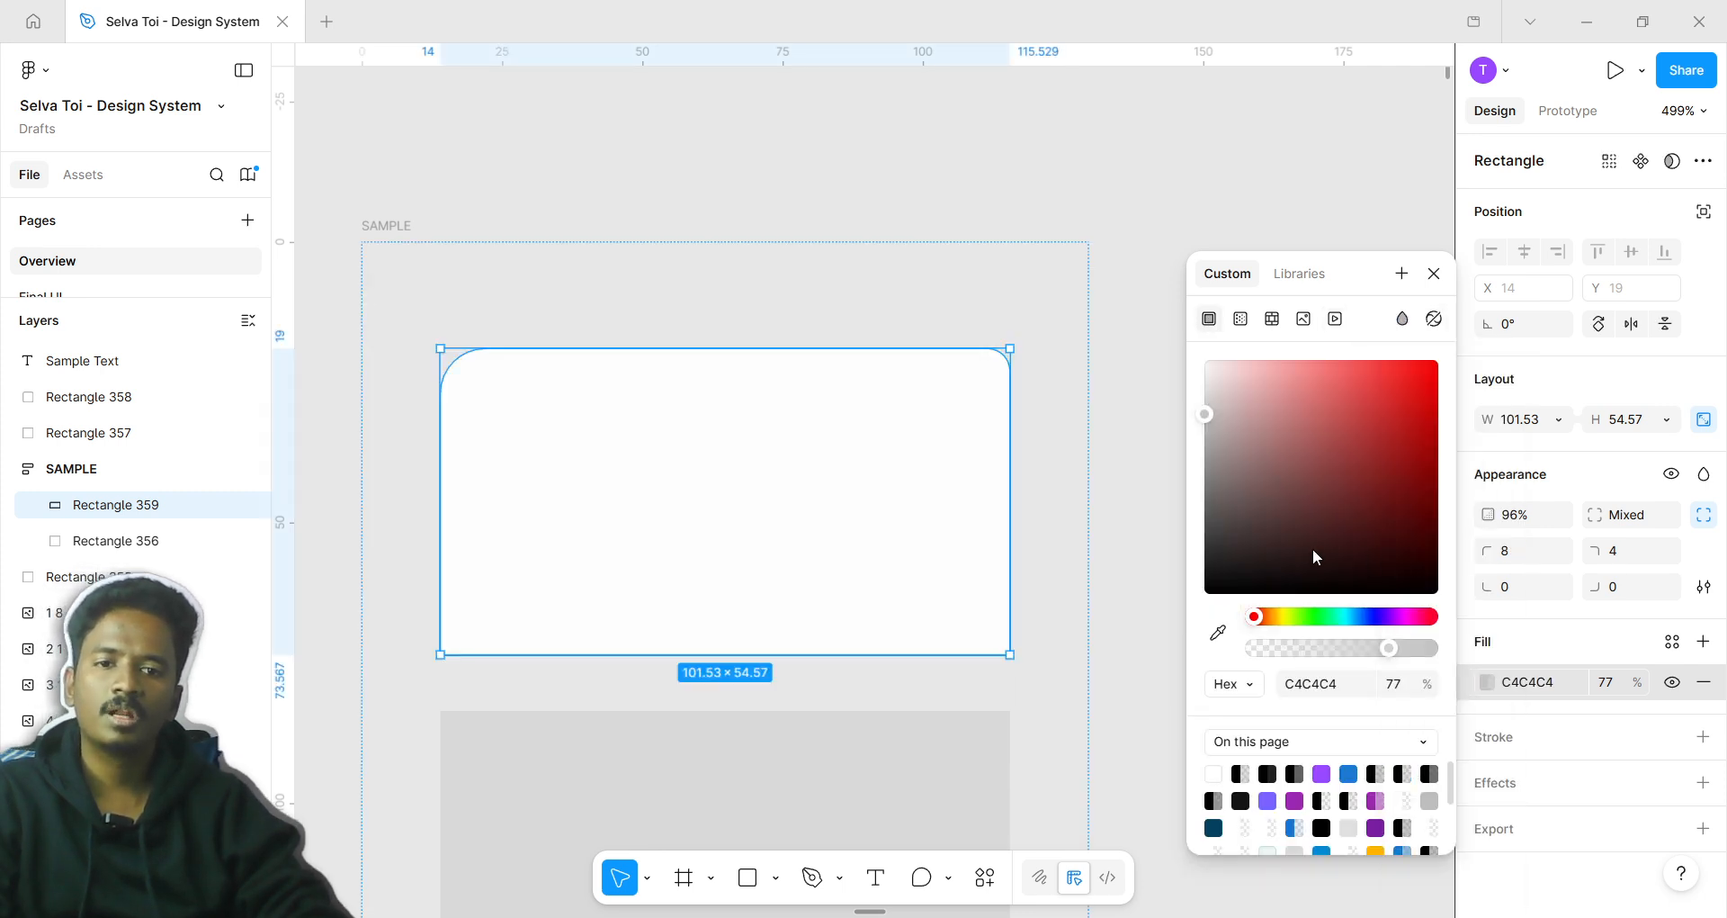
left_click_drag(1394, 483, 1444, 493)
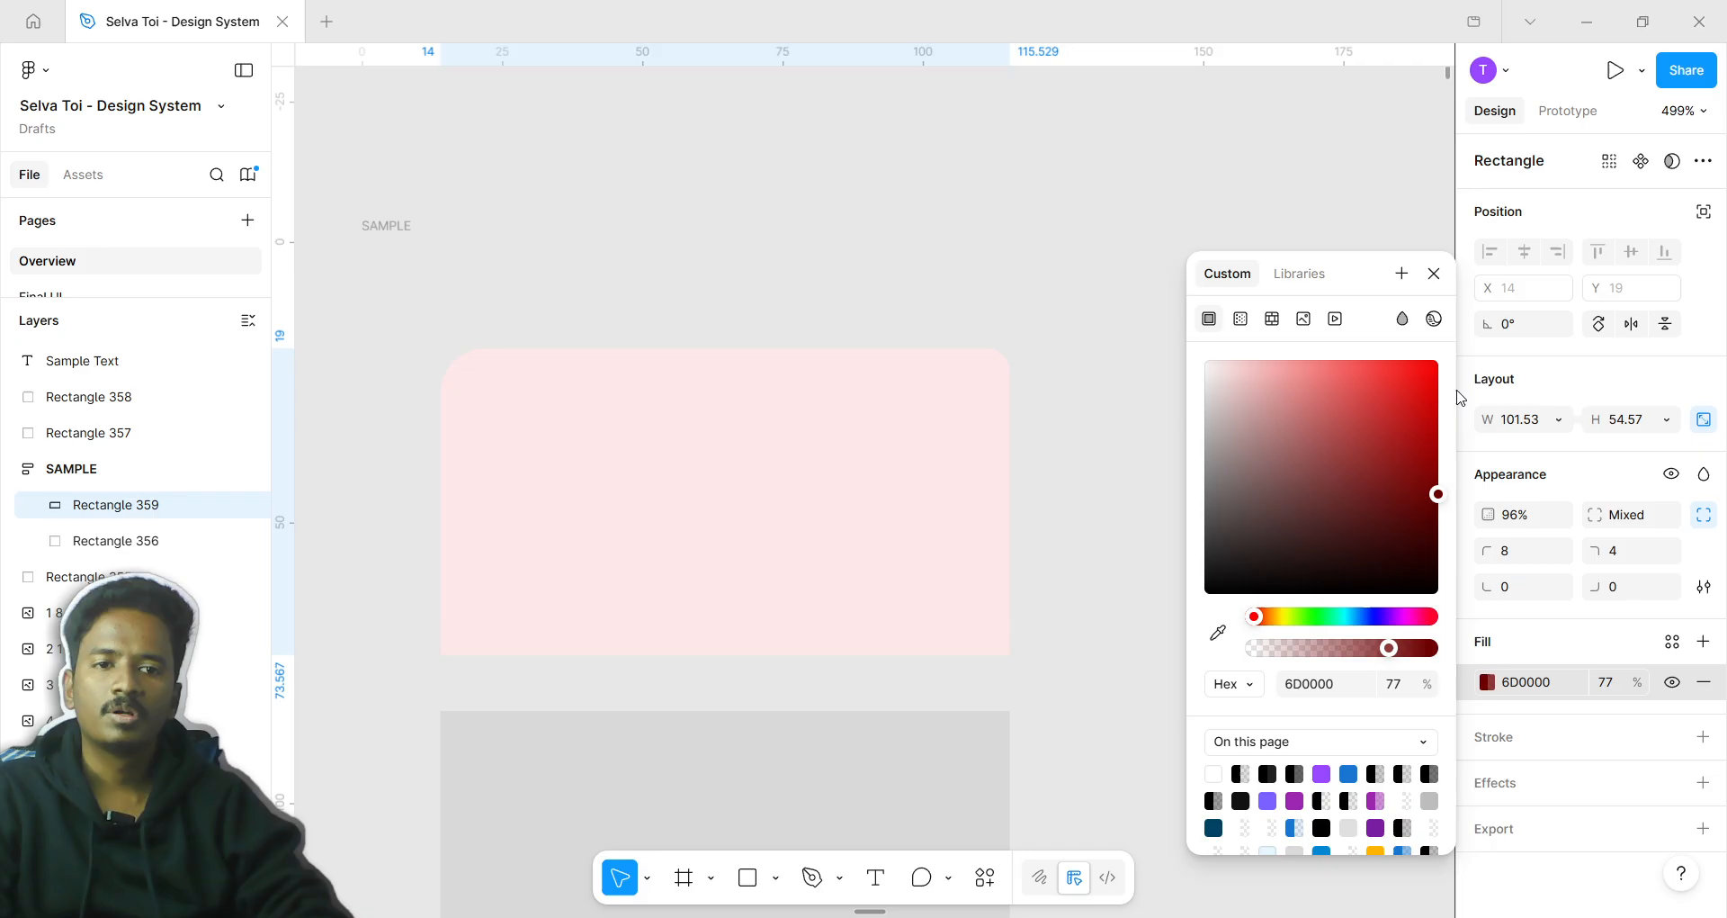
left_click(1403, 319)
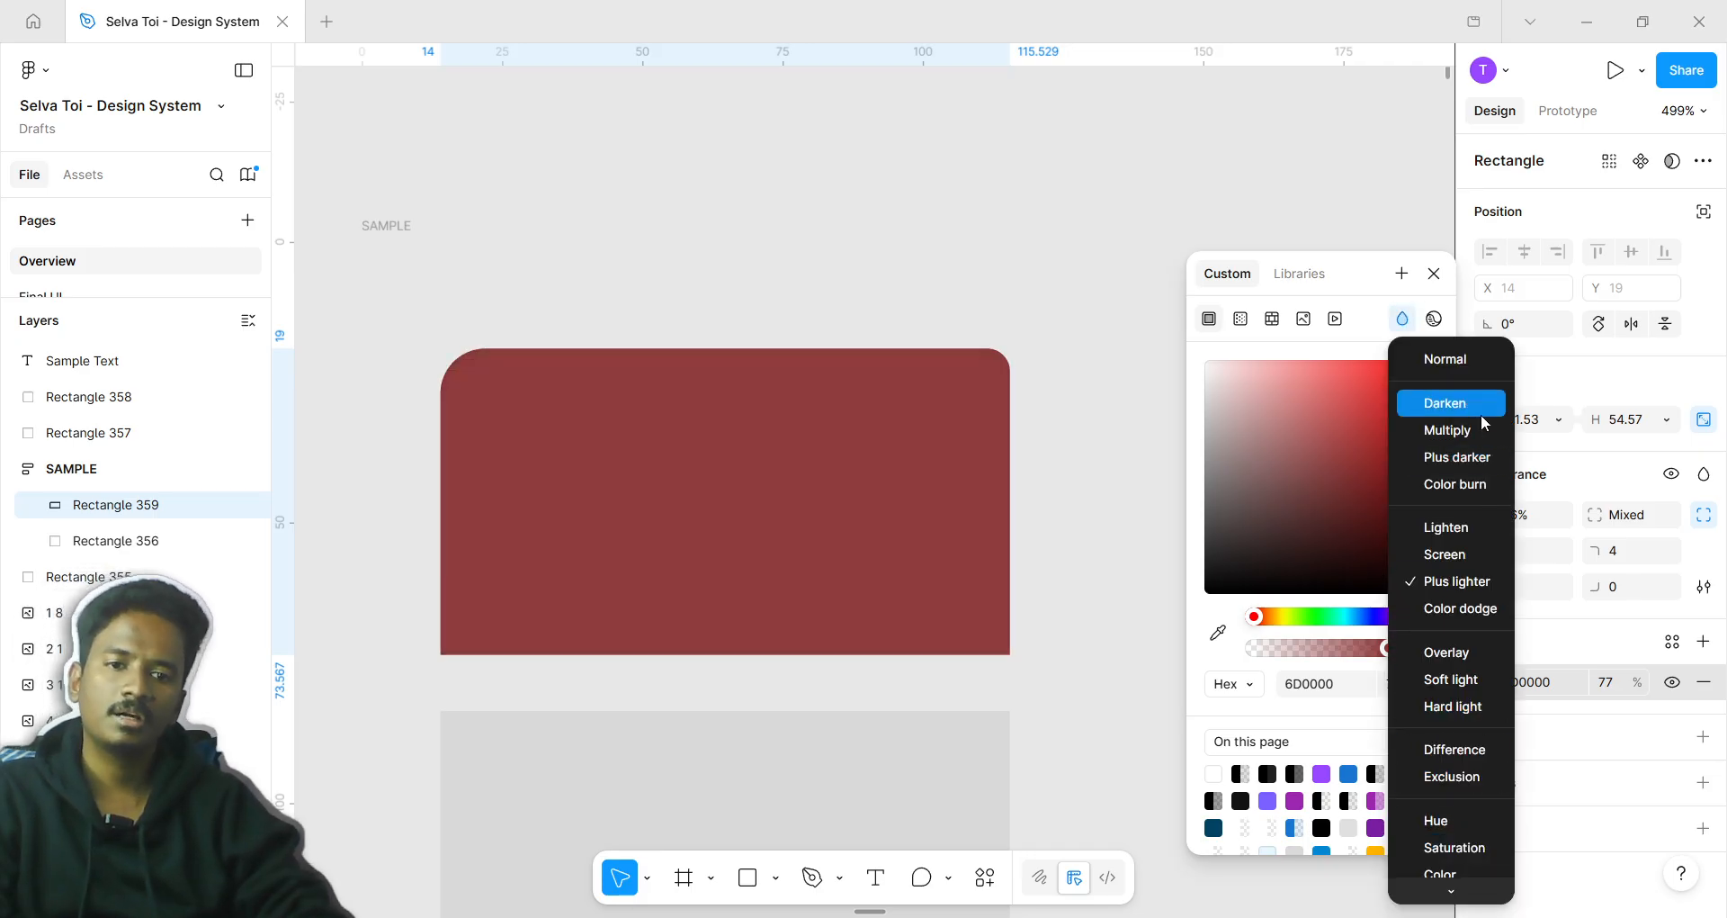
left_click(1326, 727)
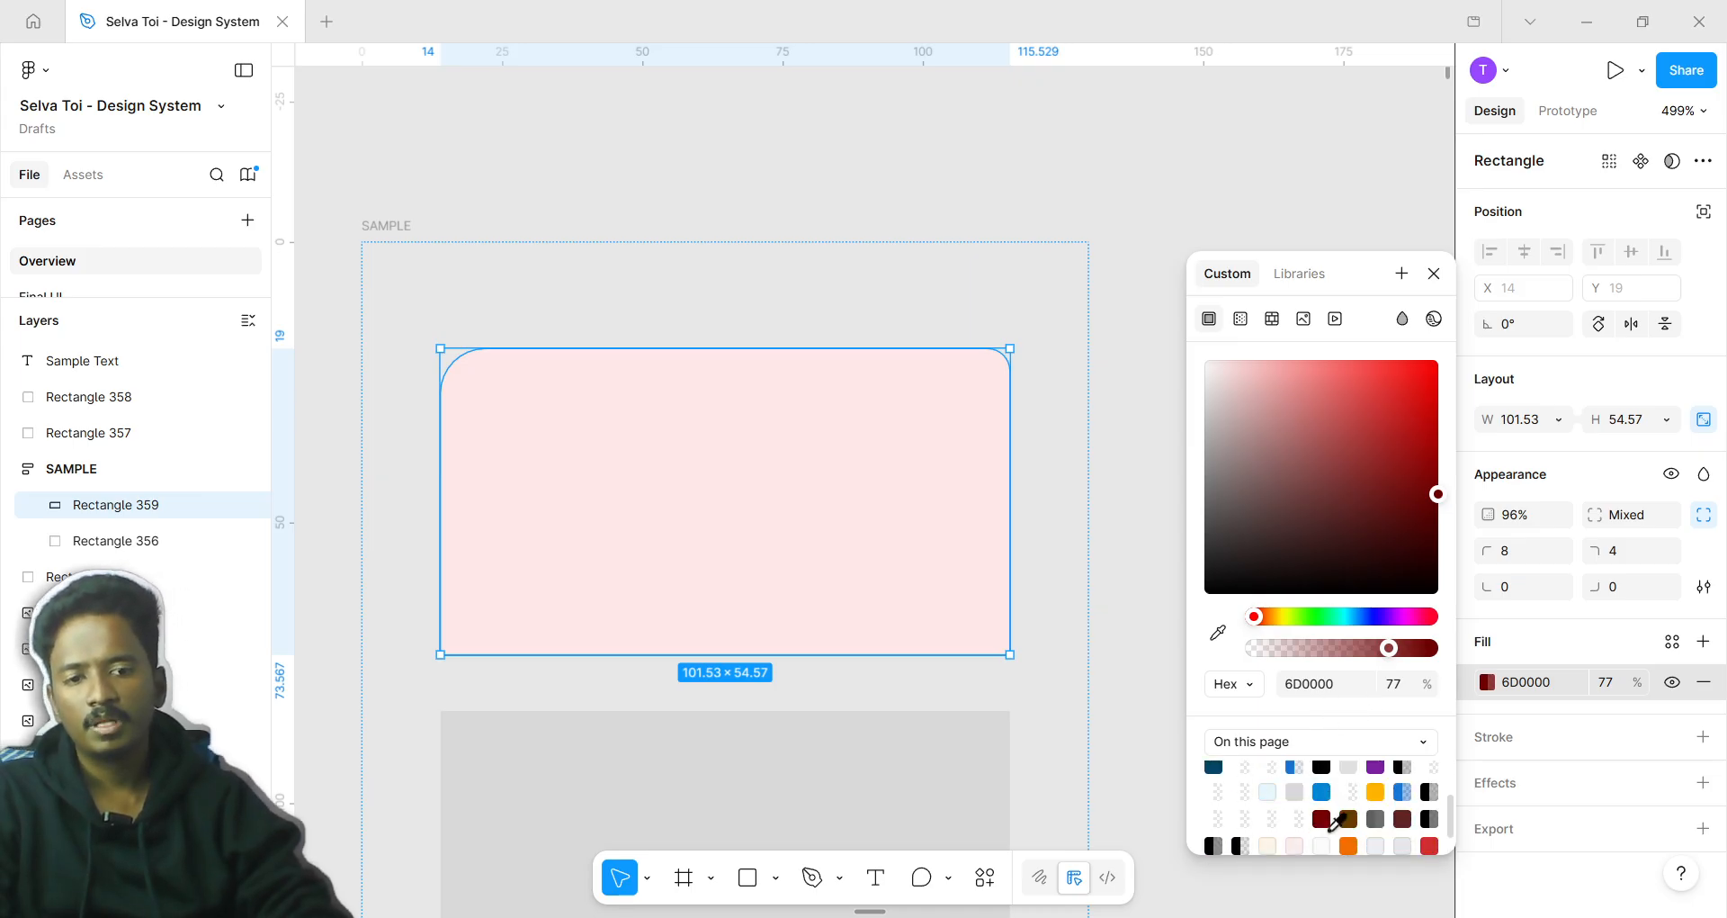
Try the page colours EF6C00, FFF4E5 and 42A5F5 on the rectangle's fill
left_click(1251, 742)
left_click(1245, 743)
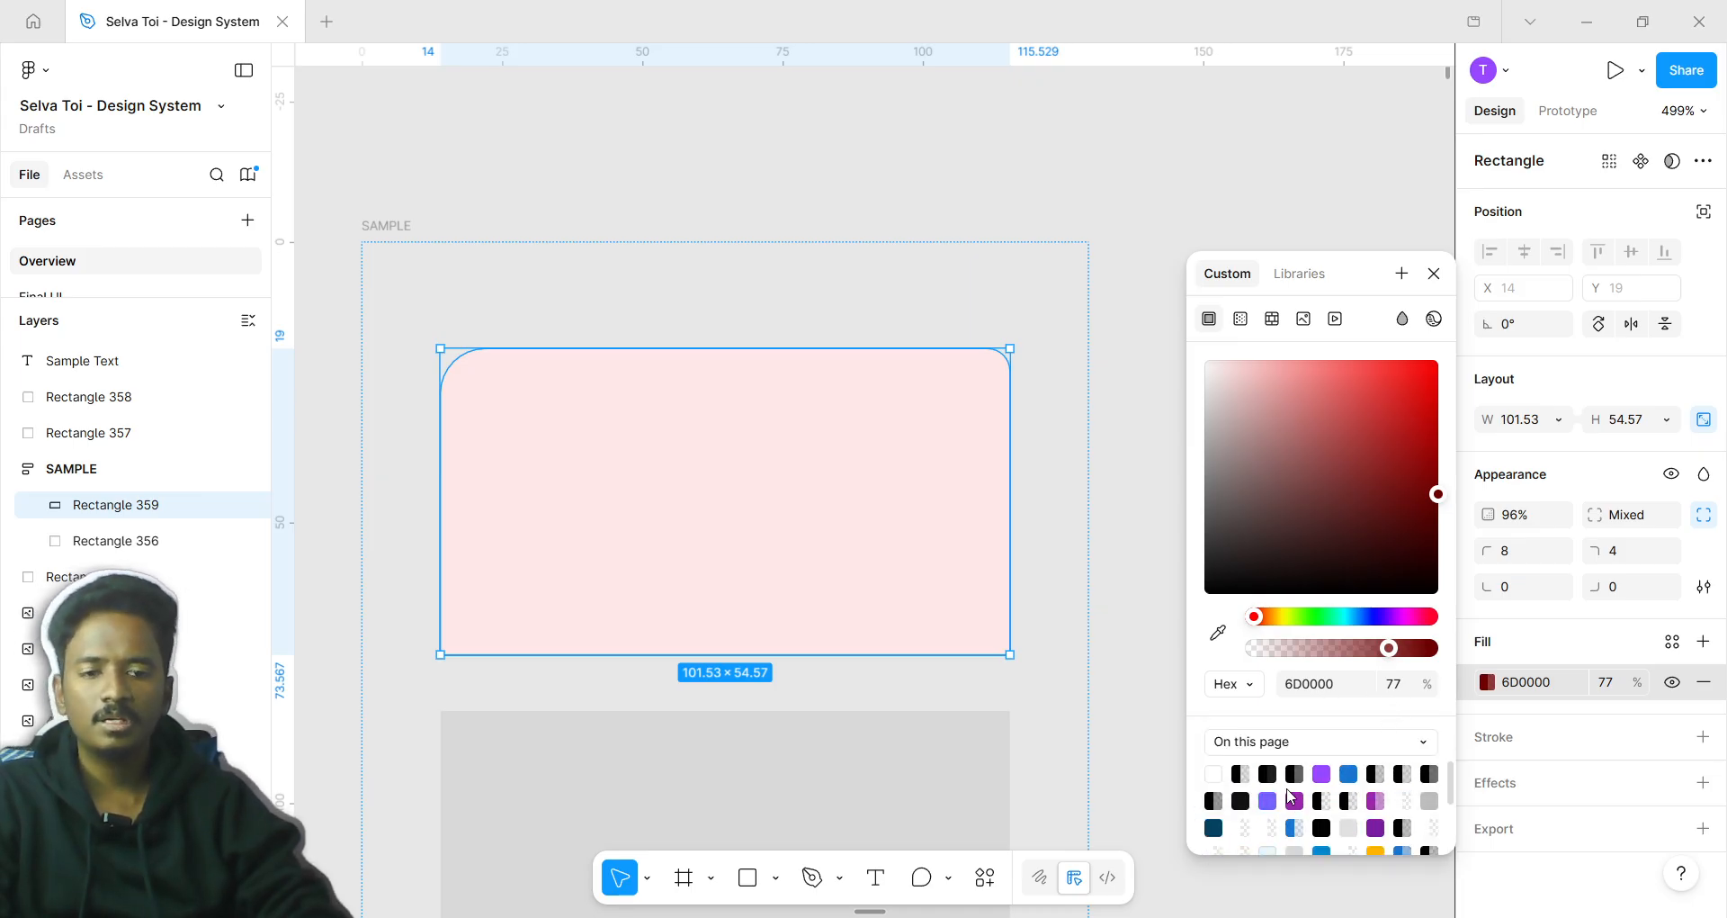
scroll(1376, 818, "down", 3)
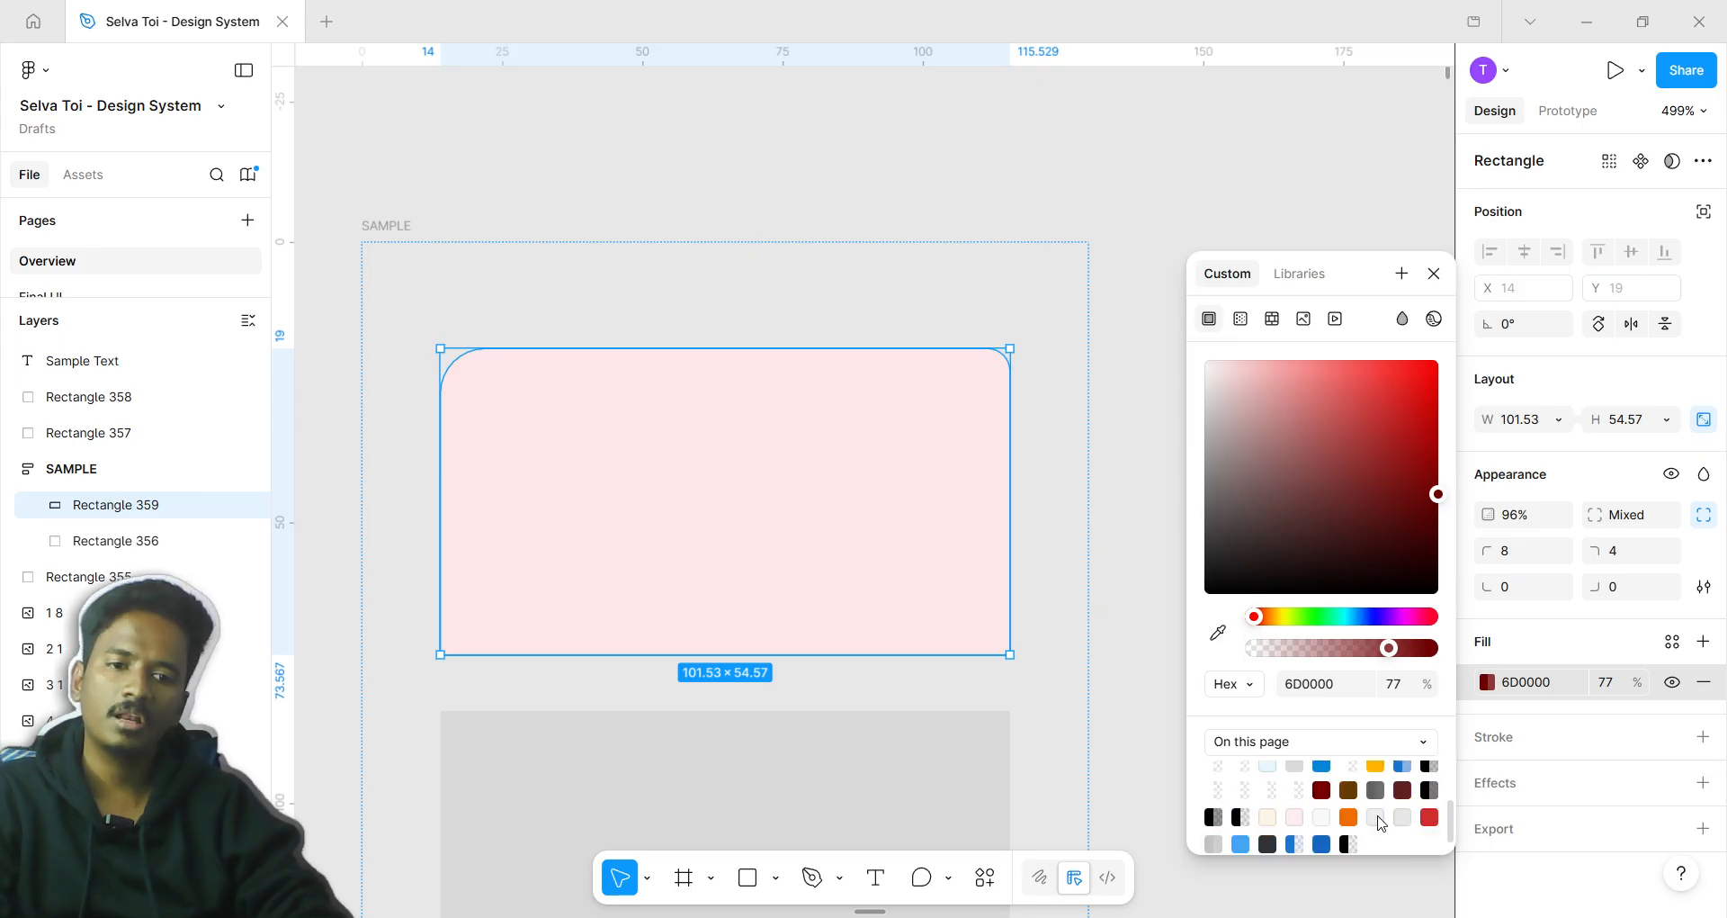
left_click(1351, 800)
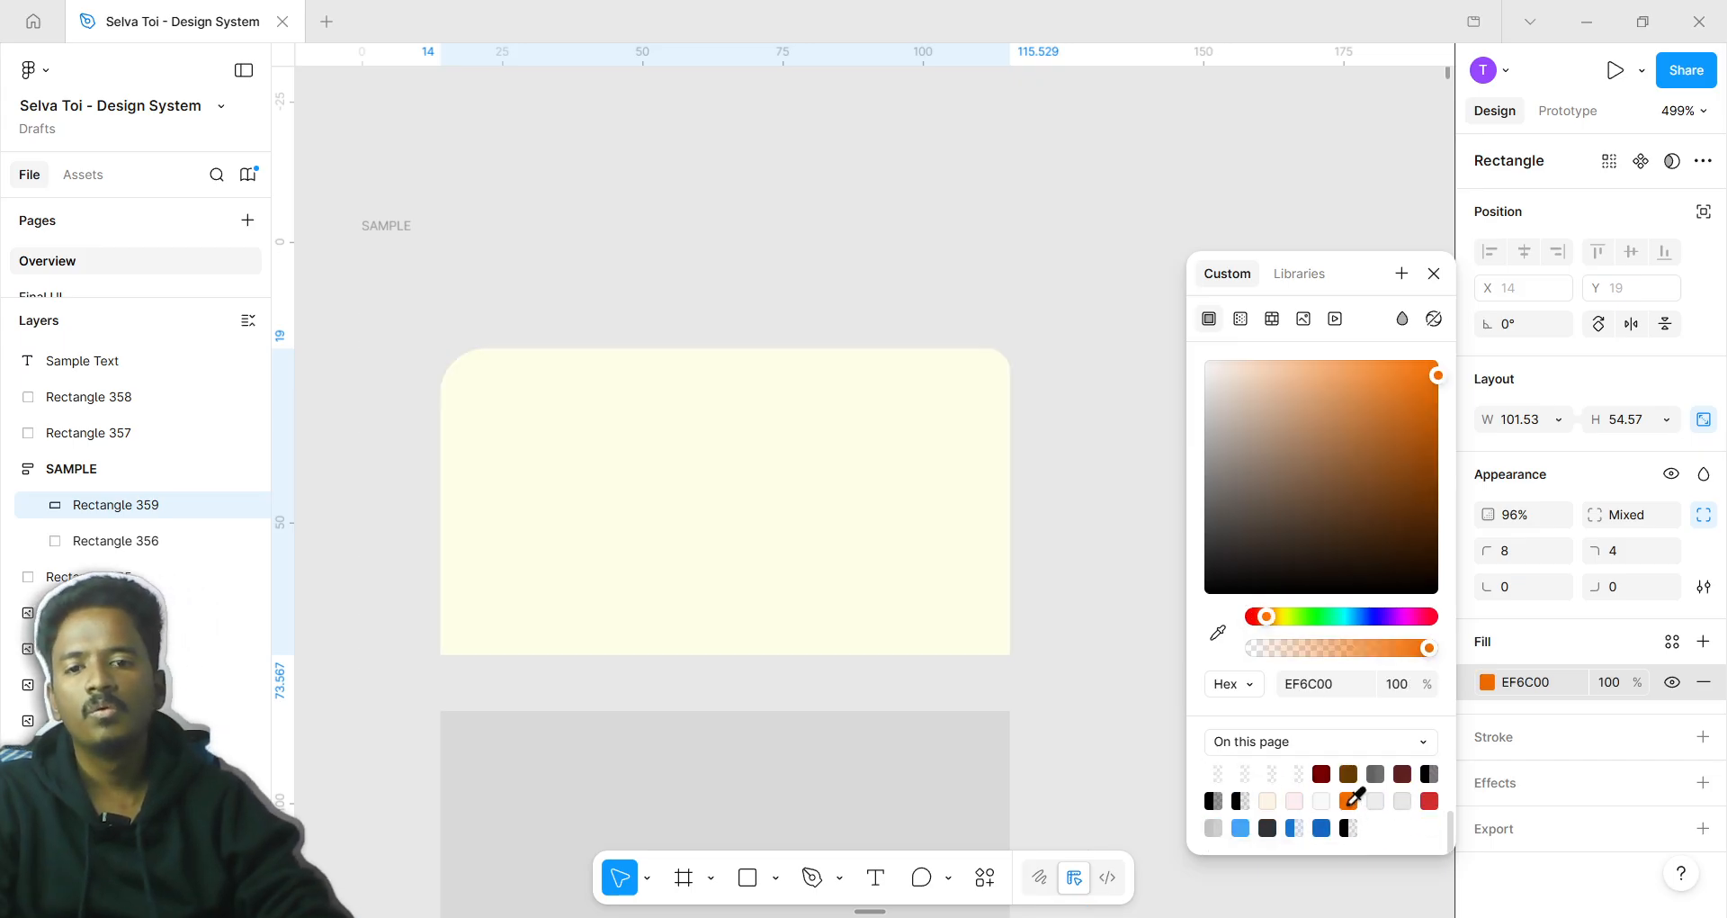
left_click(1267, 800)
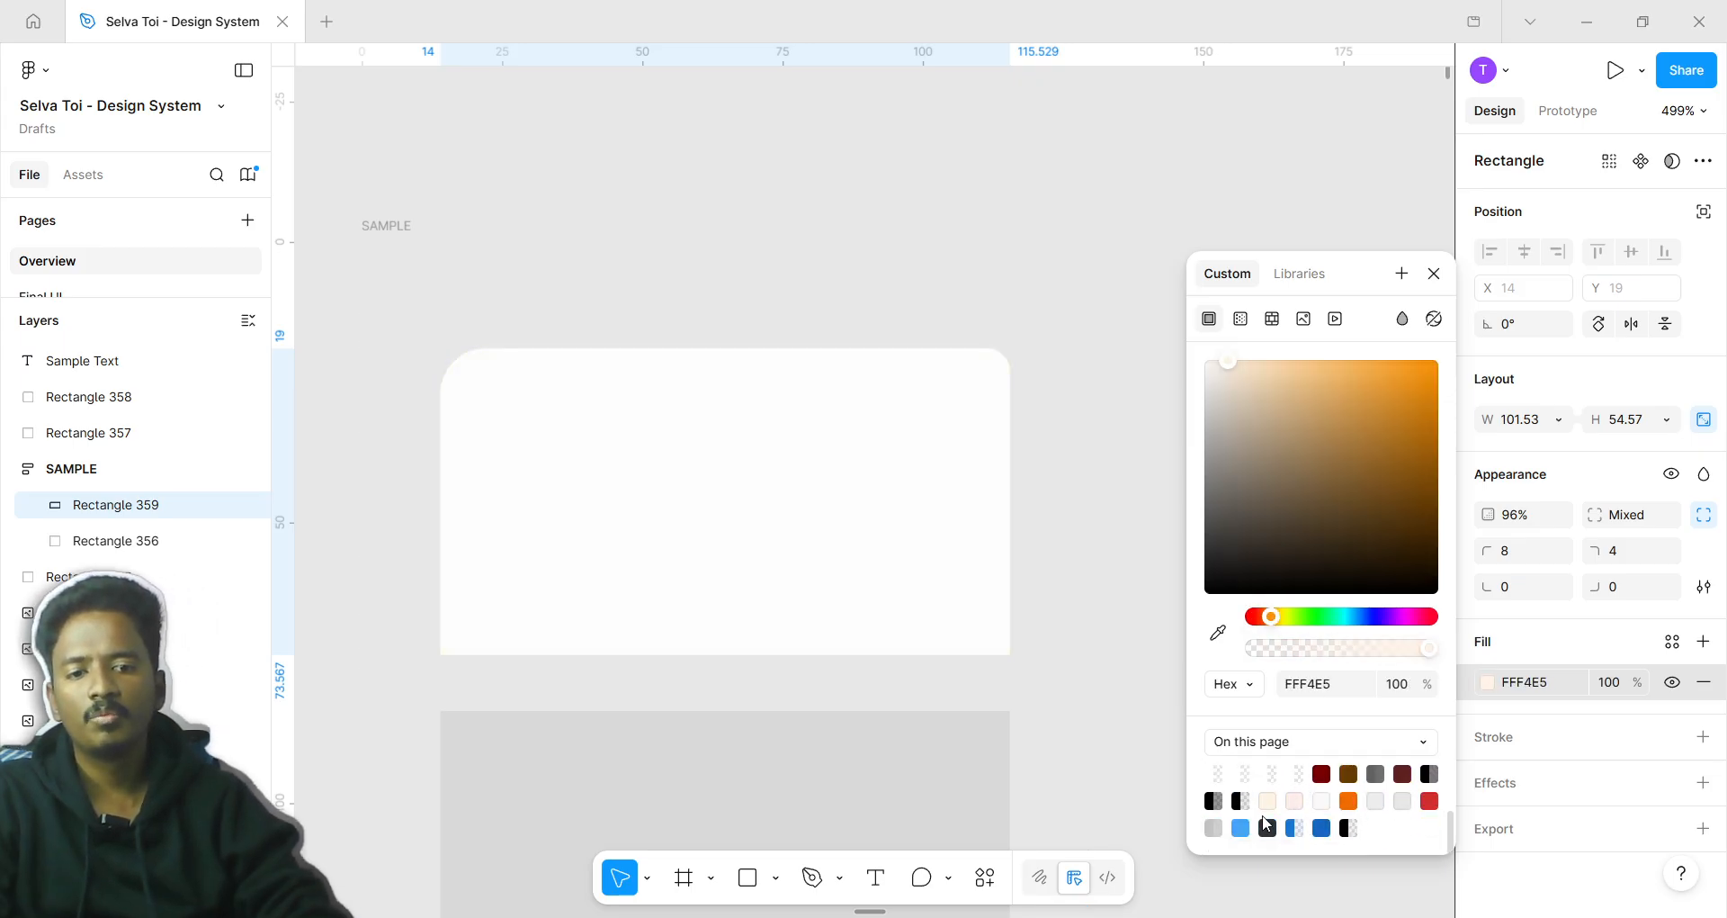
left_click(1241, 827)
Try the purple page colours 7B61FF and 9747FF on the rectangle and set its fill to 6047FF
scroll(1306, 767, "up", 3)
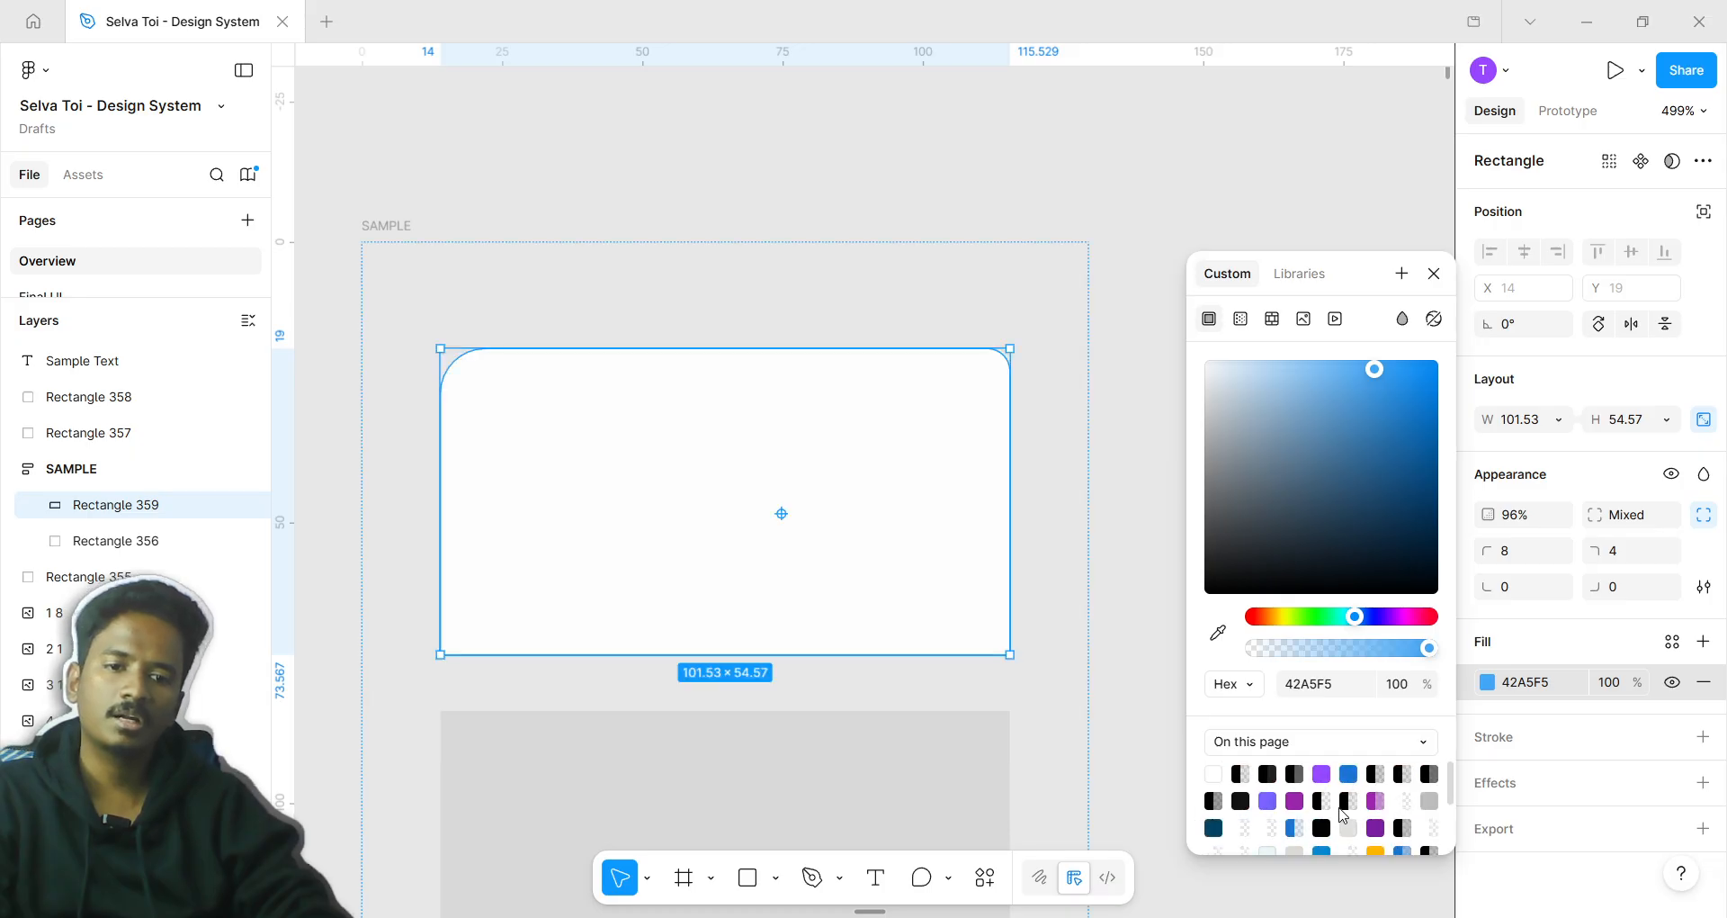
left_click(1295, 800)
left_click(1268, 800)
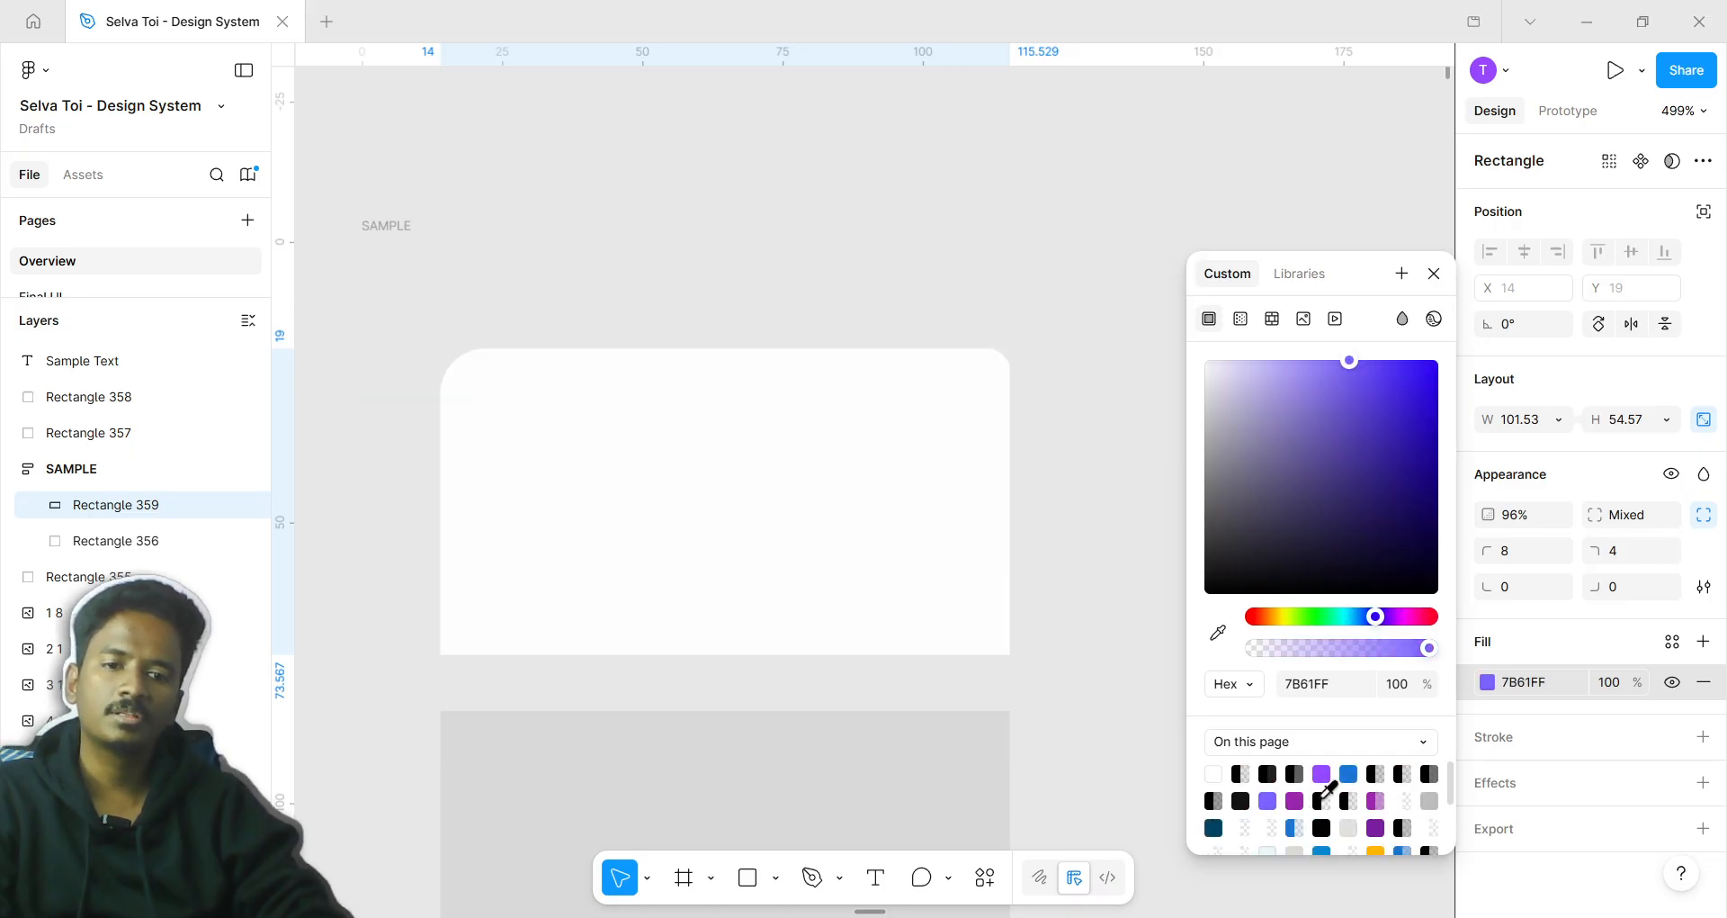
left_click(1322, 772)
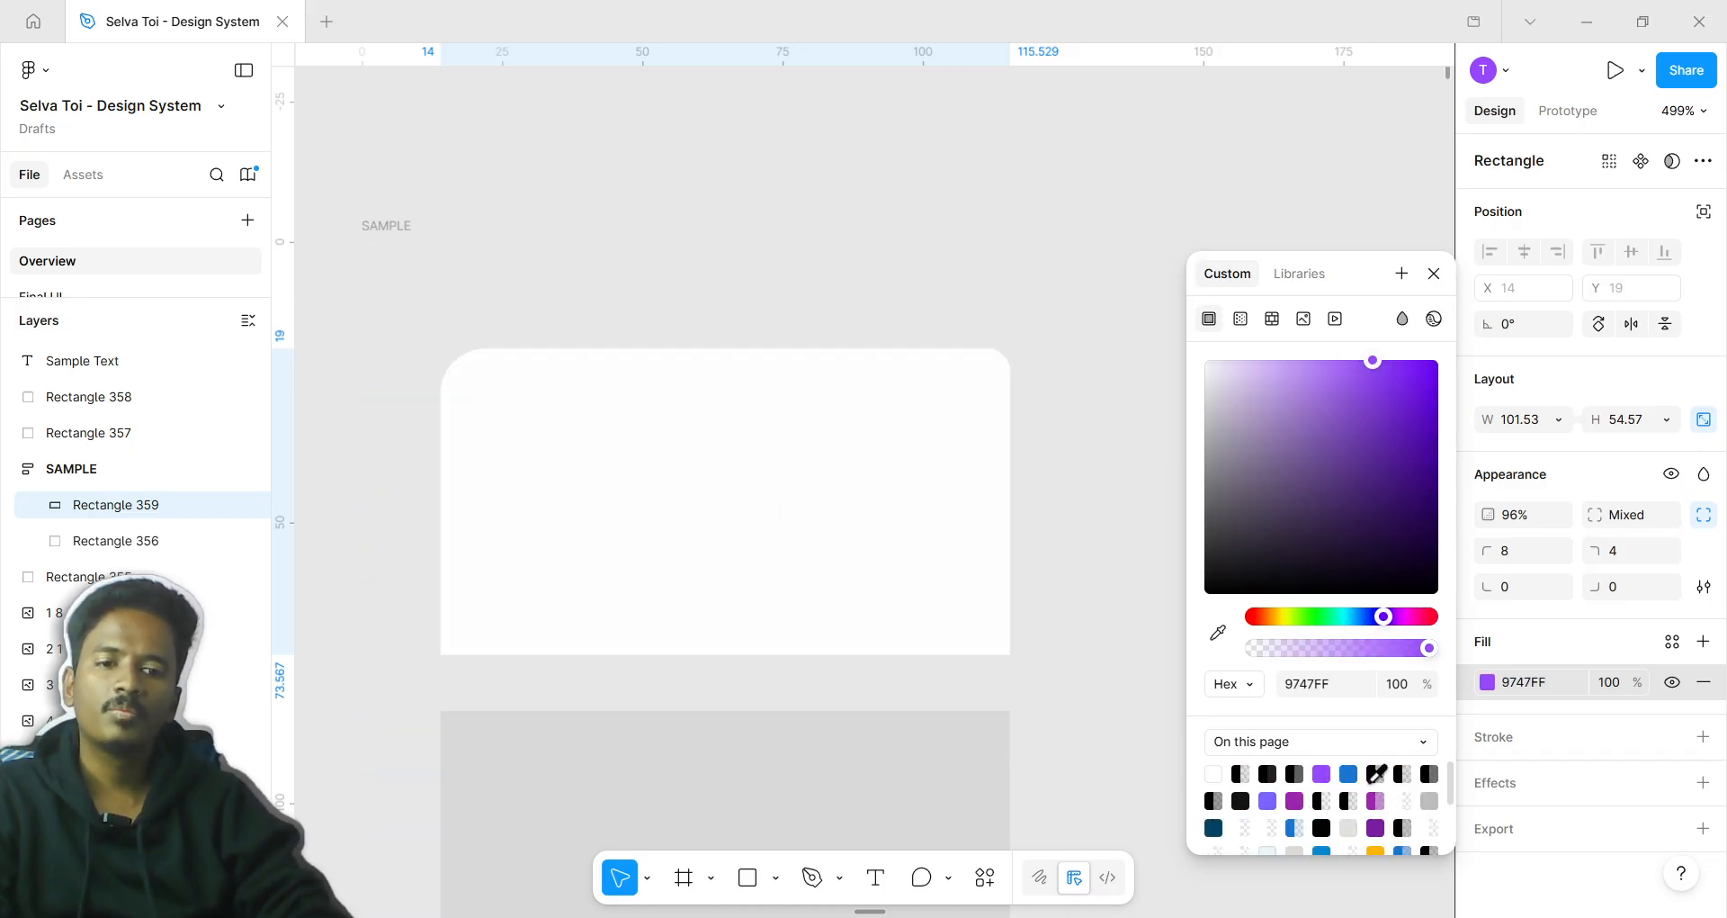
scroll(744, 597, "down", 1)
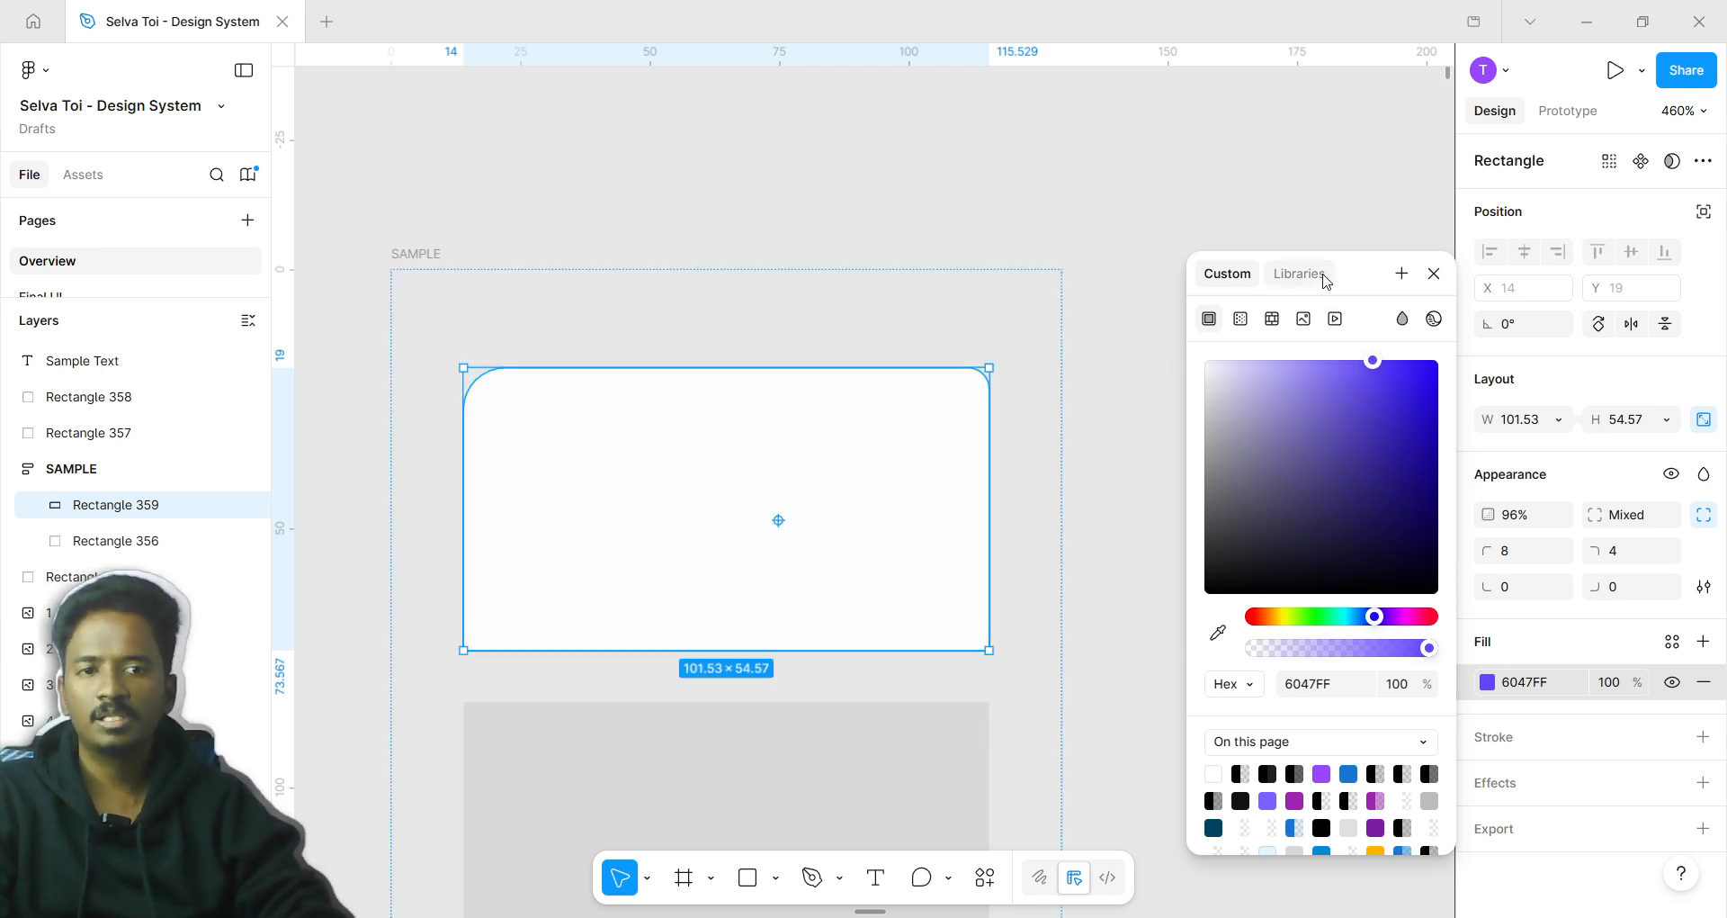
Browse the colour styles and variables available in all libraries
left_click(1324, 282)
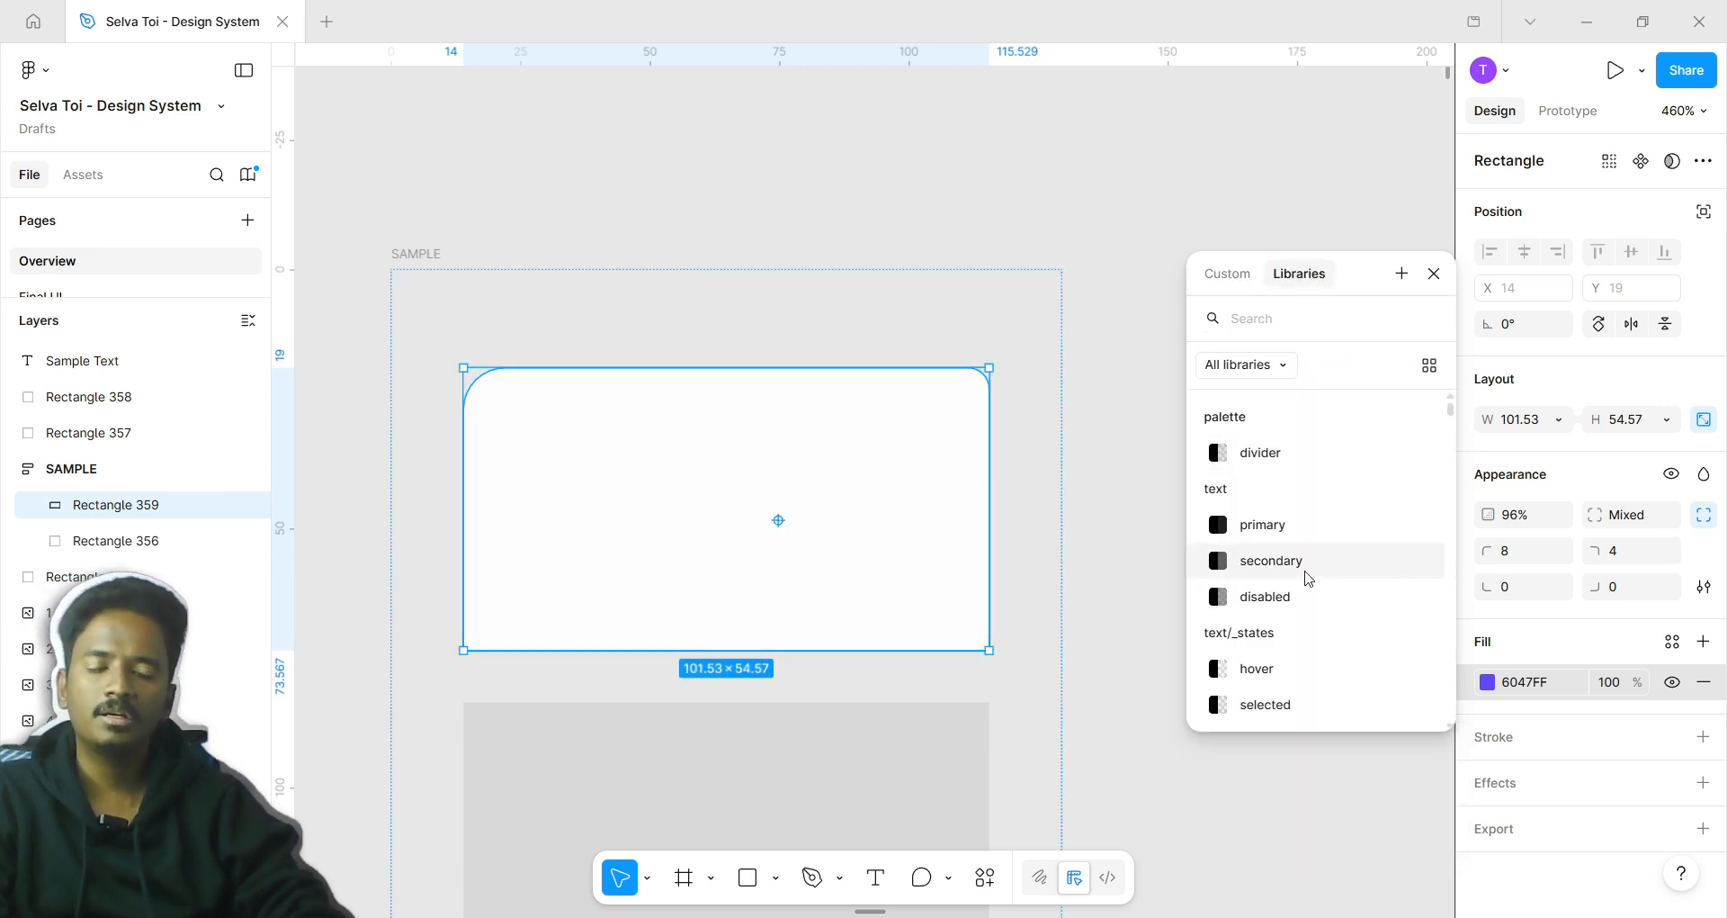
scroll(1323, 504, "down", 5)
scroll(1328, 468, "down", 15)
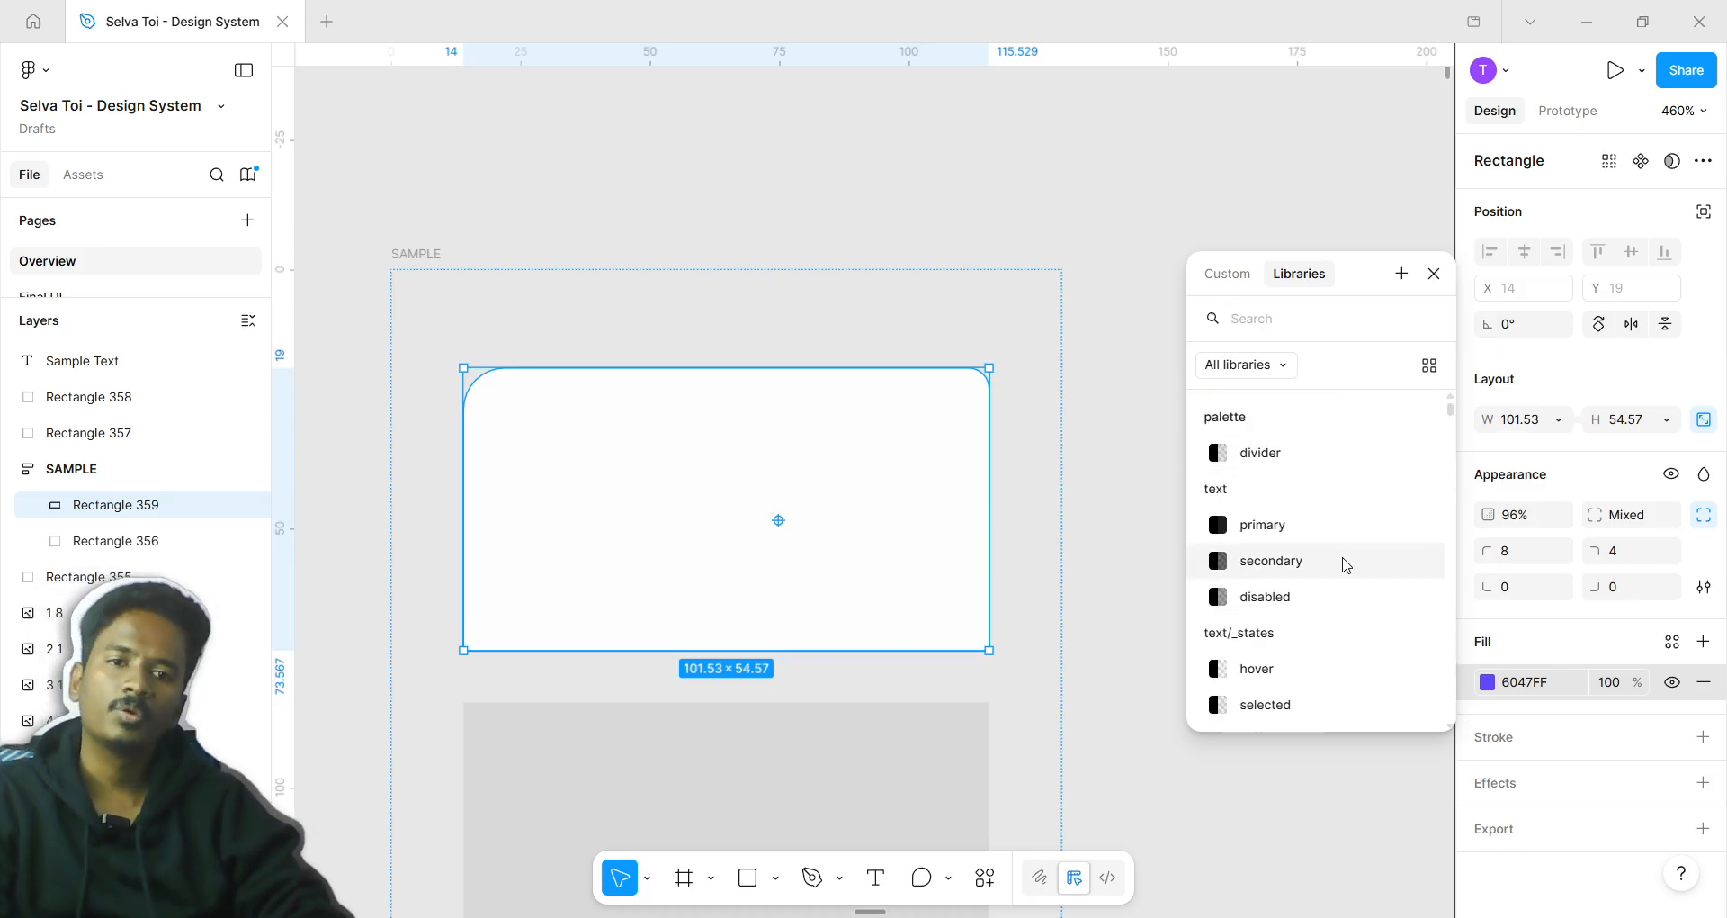
Create a colour style named Sample from the upper rectangle's fill, using the page colour 7B1FA2
left_click(1223, 275)
left_click(1402, 274)
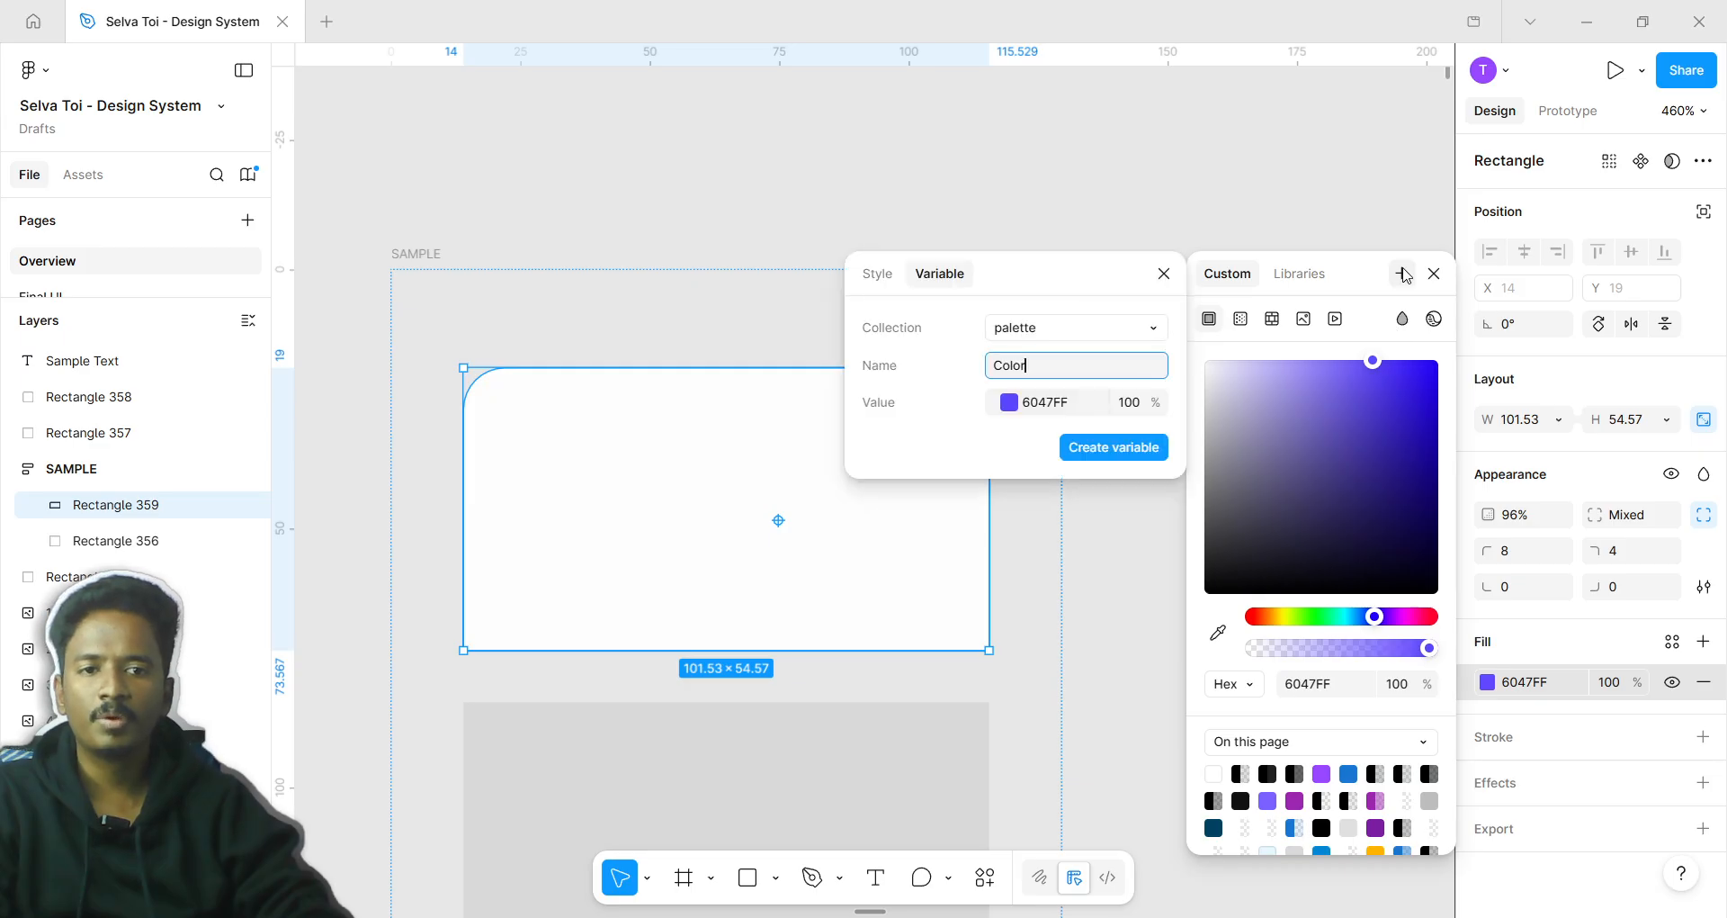
left_click(878, 274)
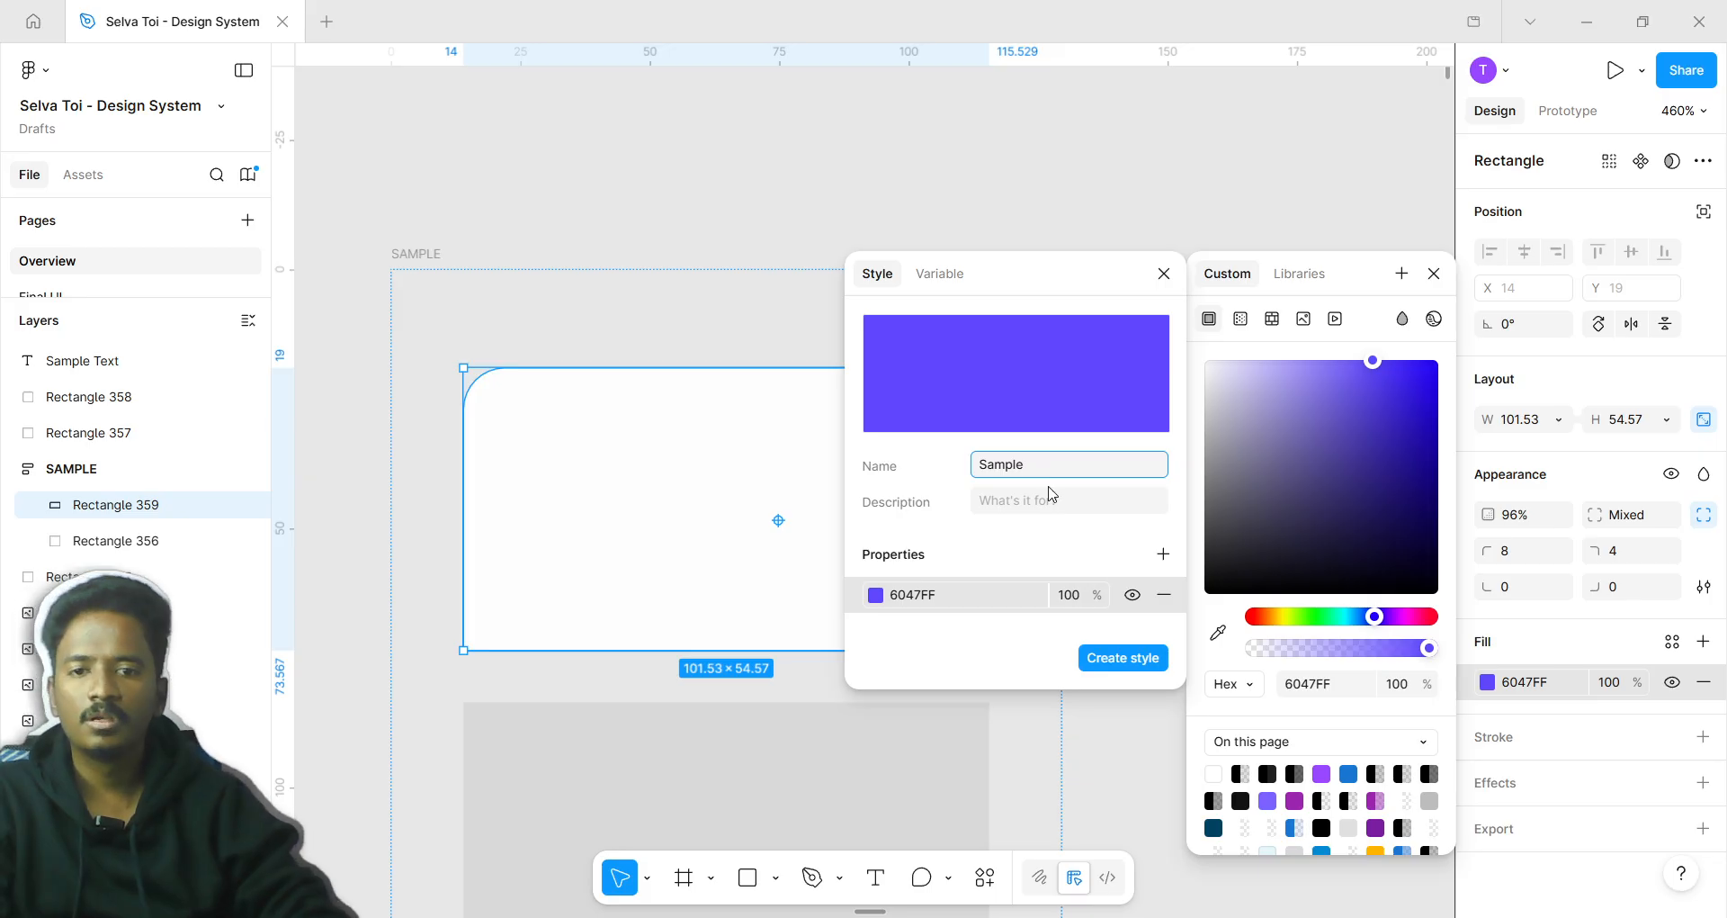
left_click(1052, 502)
left_click(877, 596)
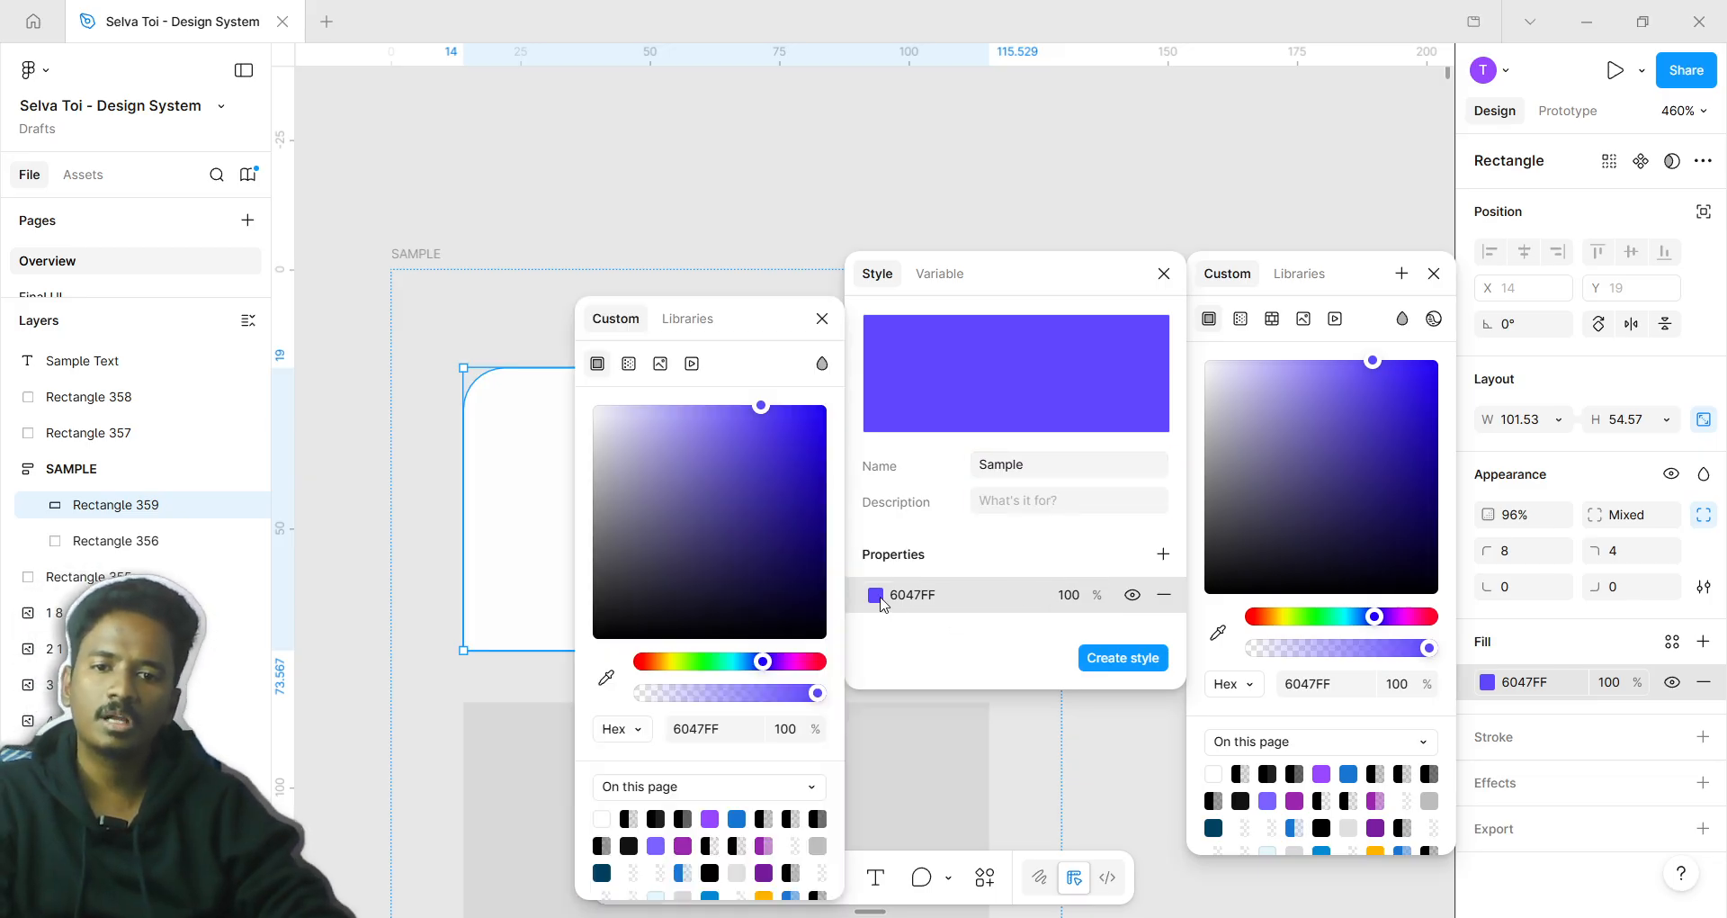
left_click(766, 871)
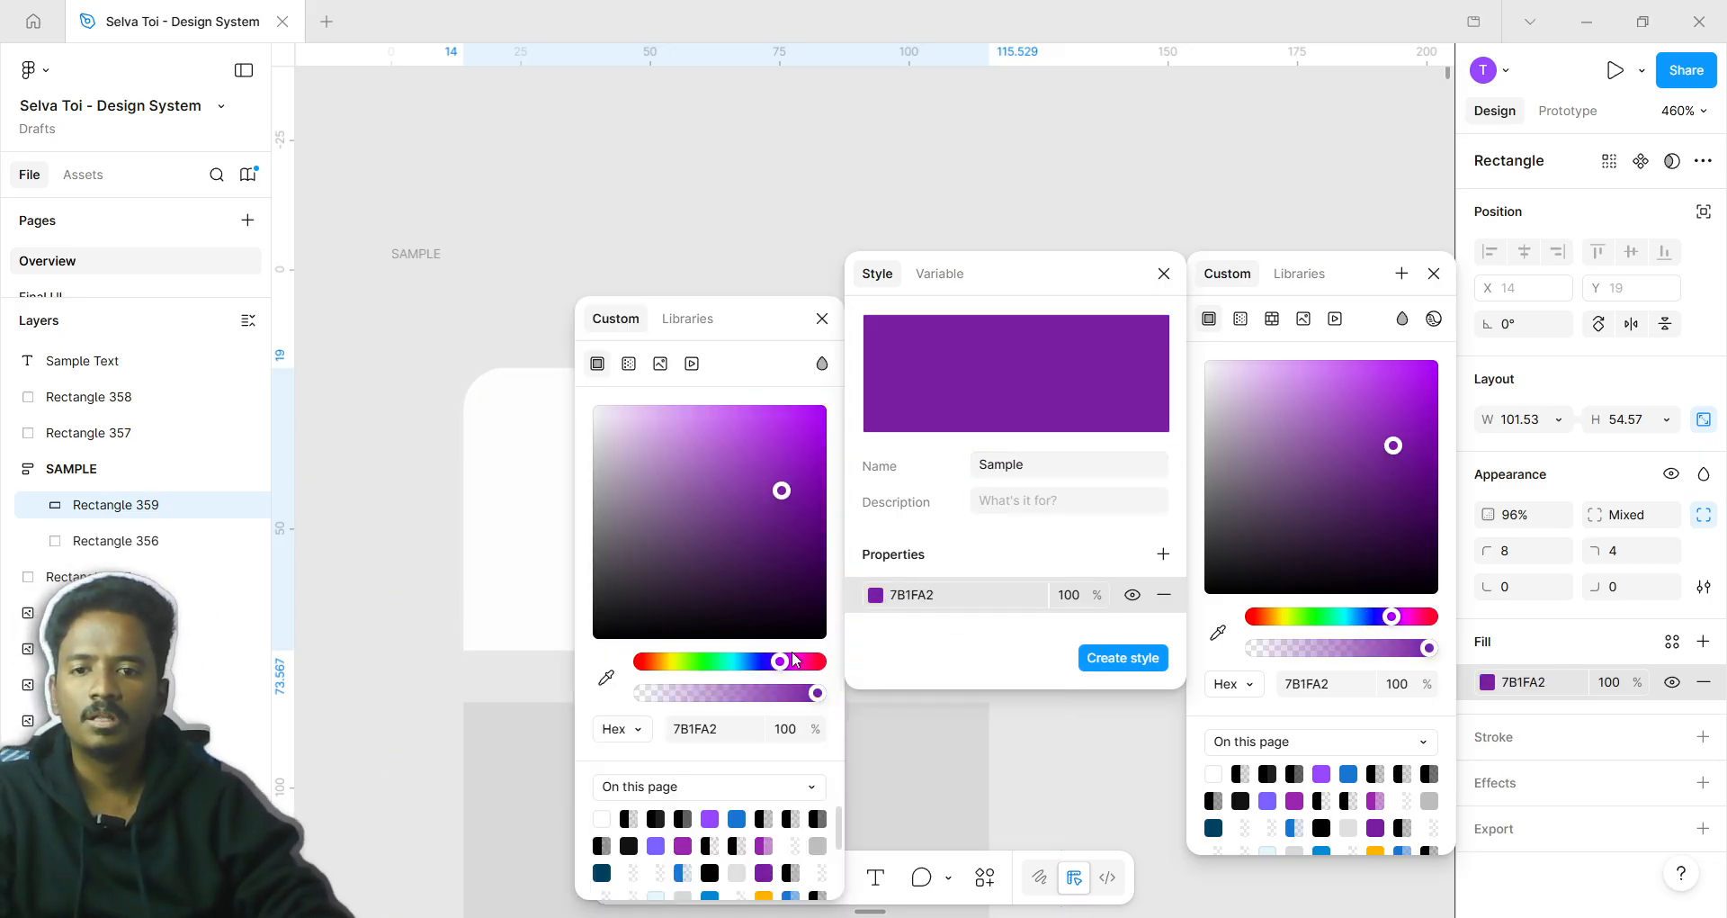
left_click(1128, 663)
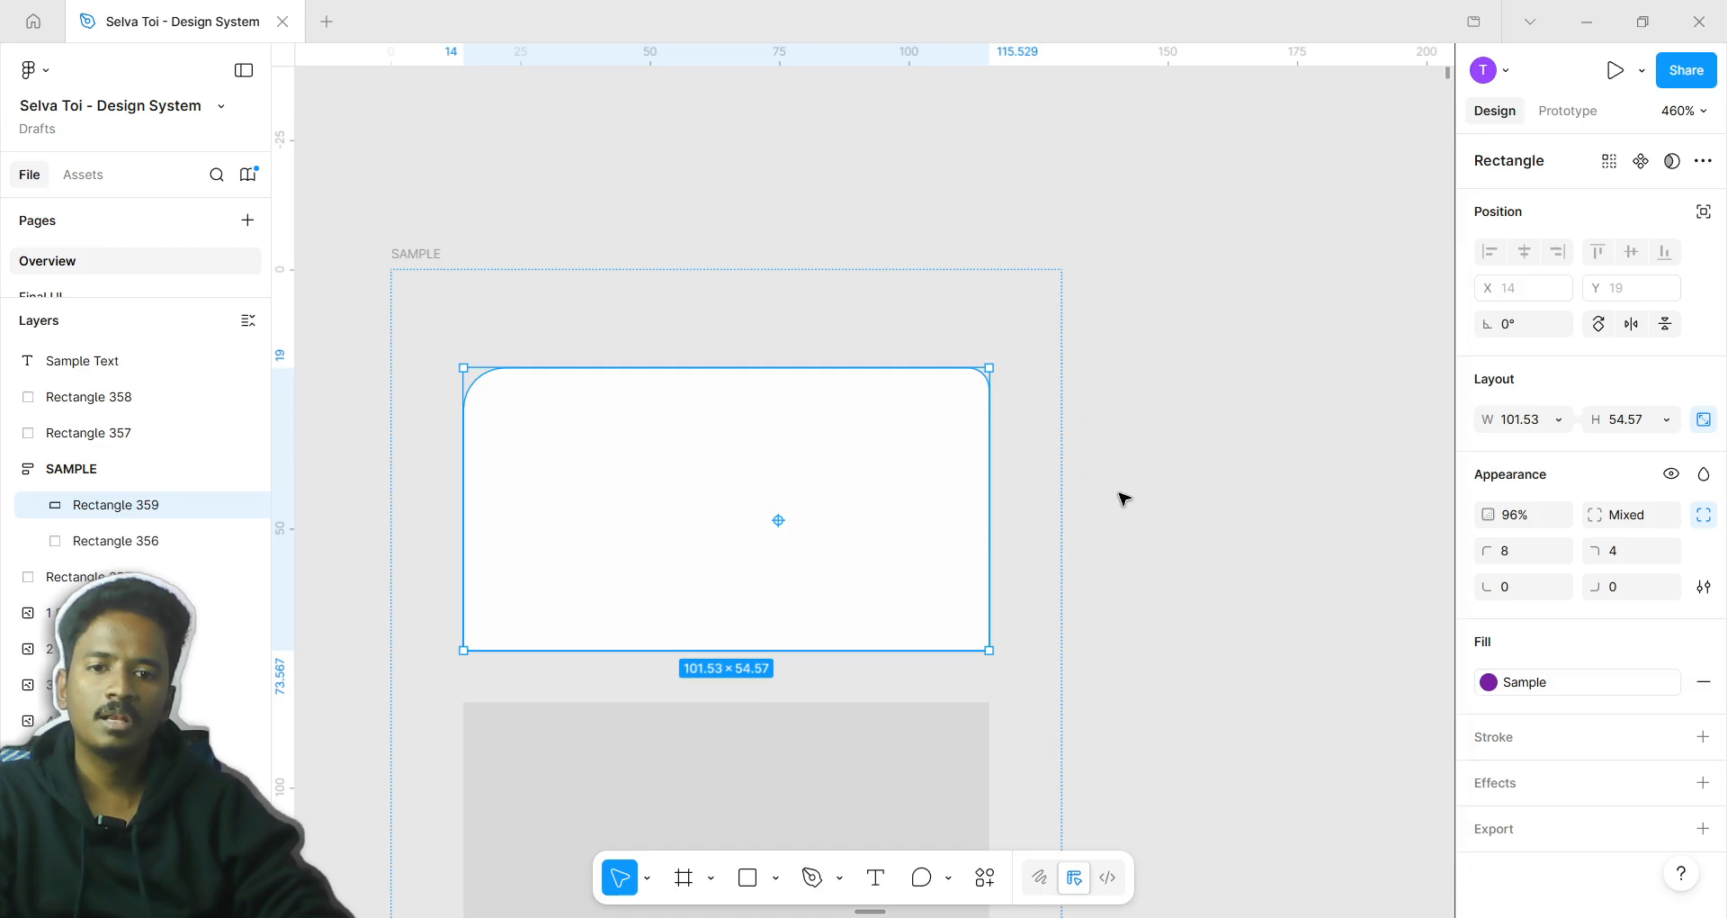
Look up the Sample style in the libraries and apply it to the fill of the lower rectangle in the SAMPLE frame
left_click(1484, 684)
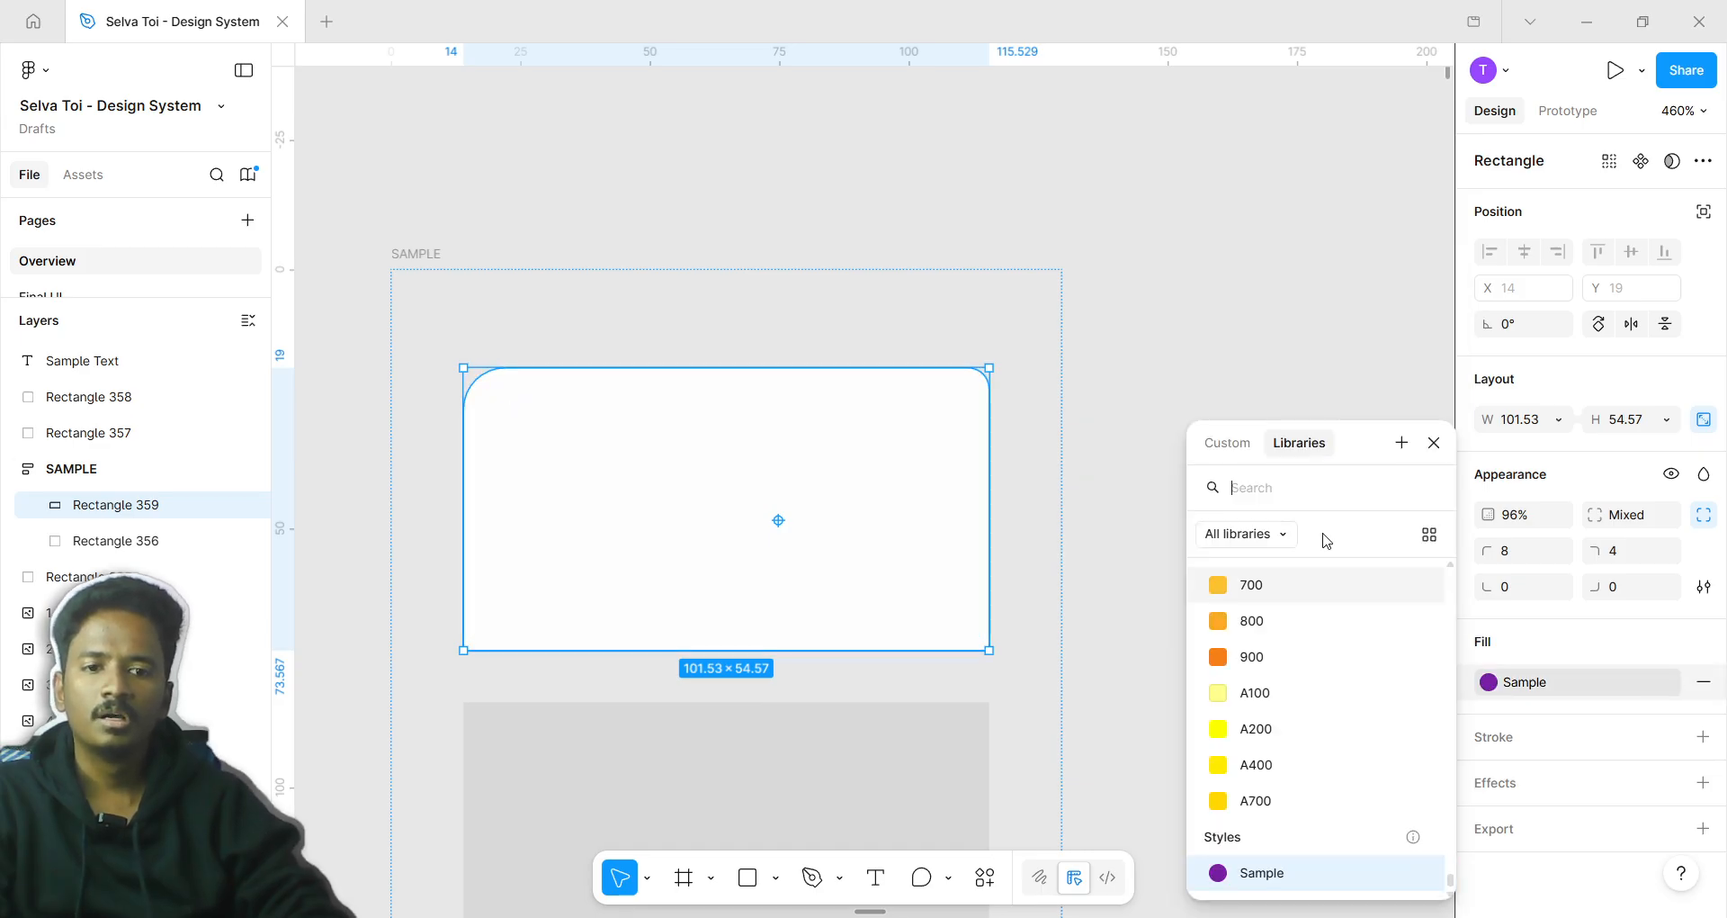
type("sample")
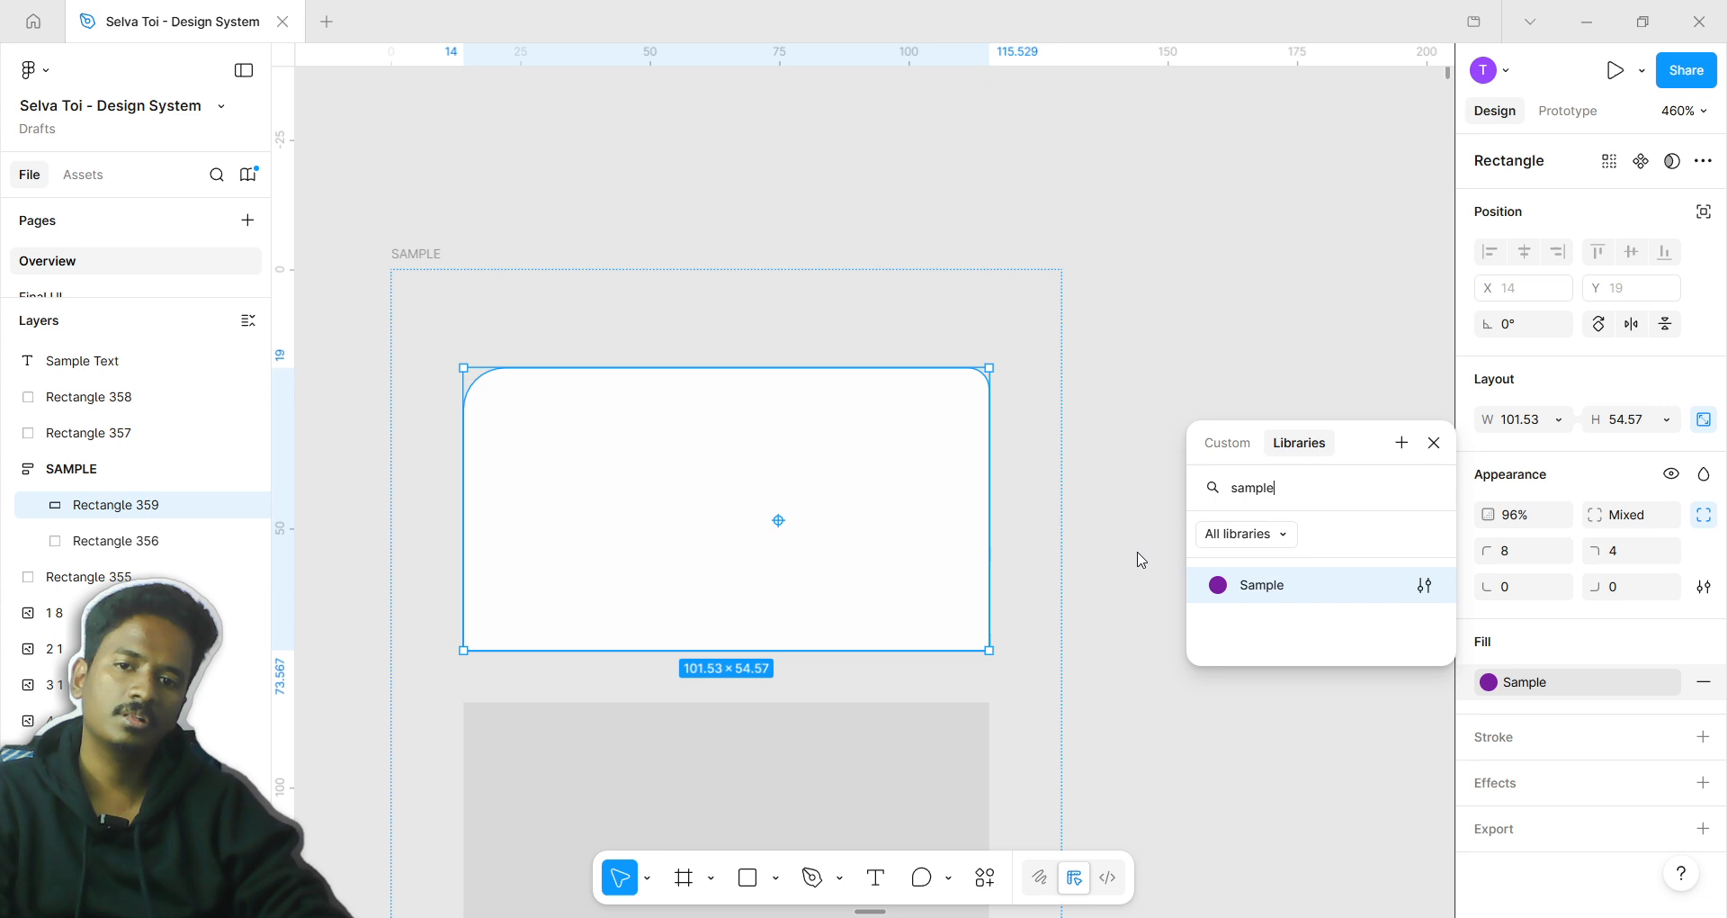
scroll(792, 558, "down", 2)
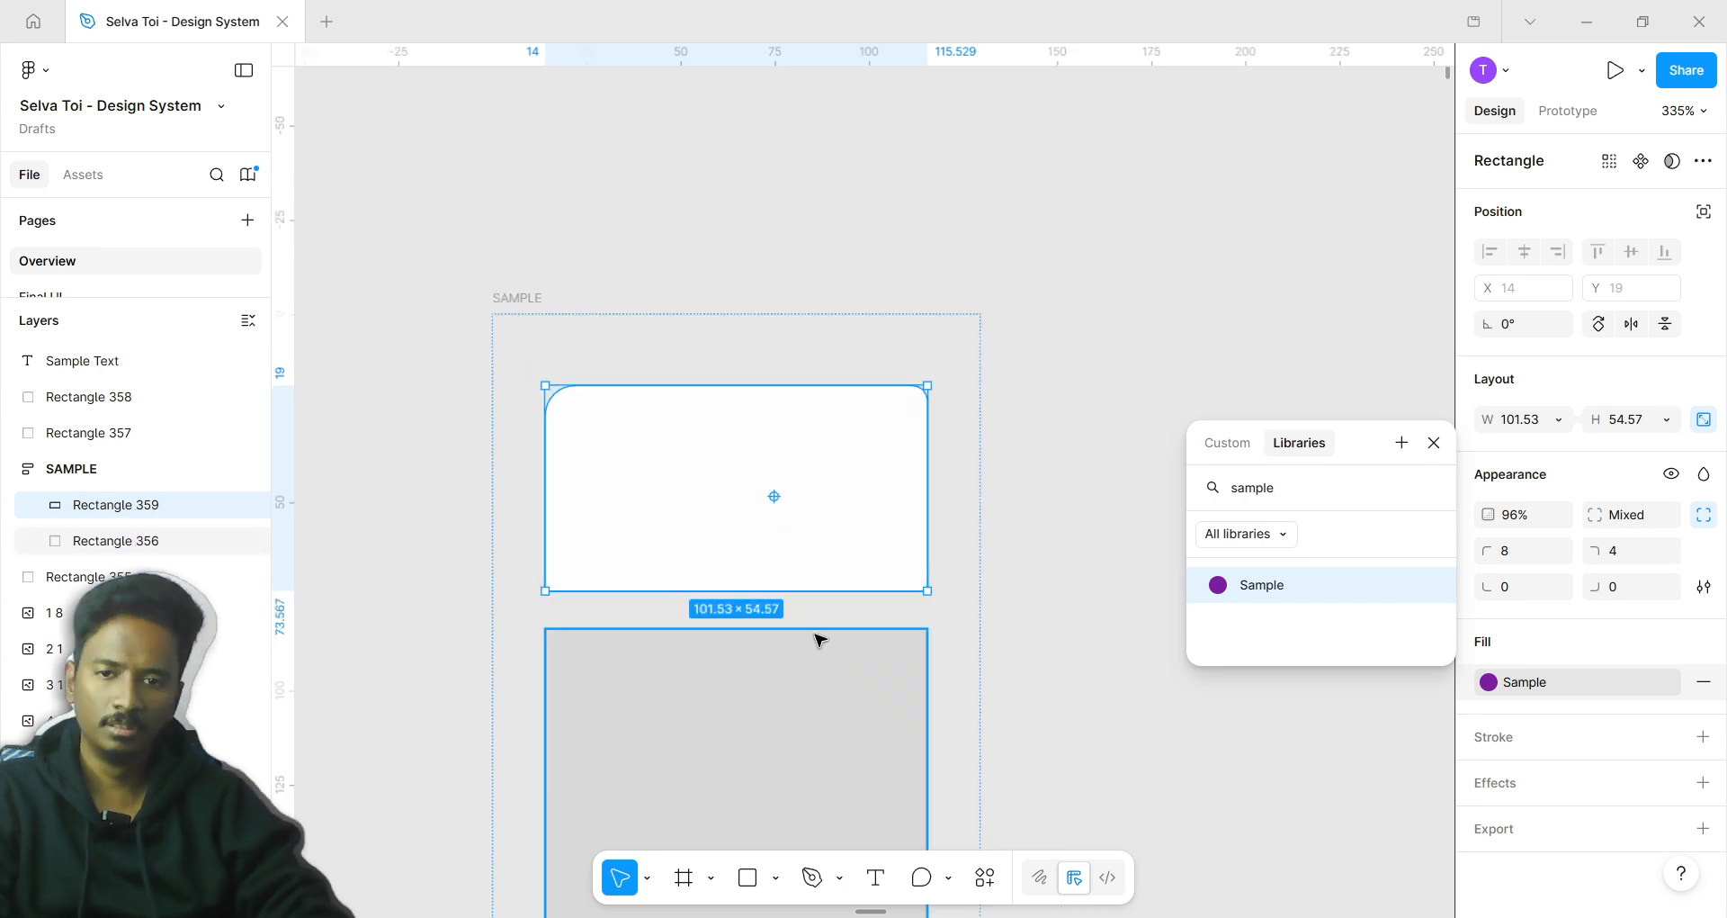
scroll(810, 611, "down", 2)
left_click(802, 551)
left_click(1488, 683)
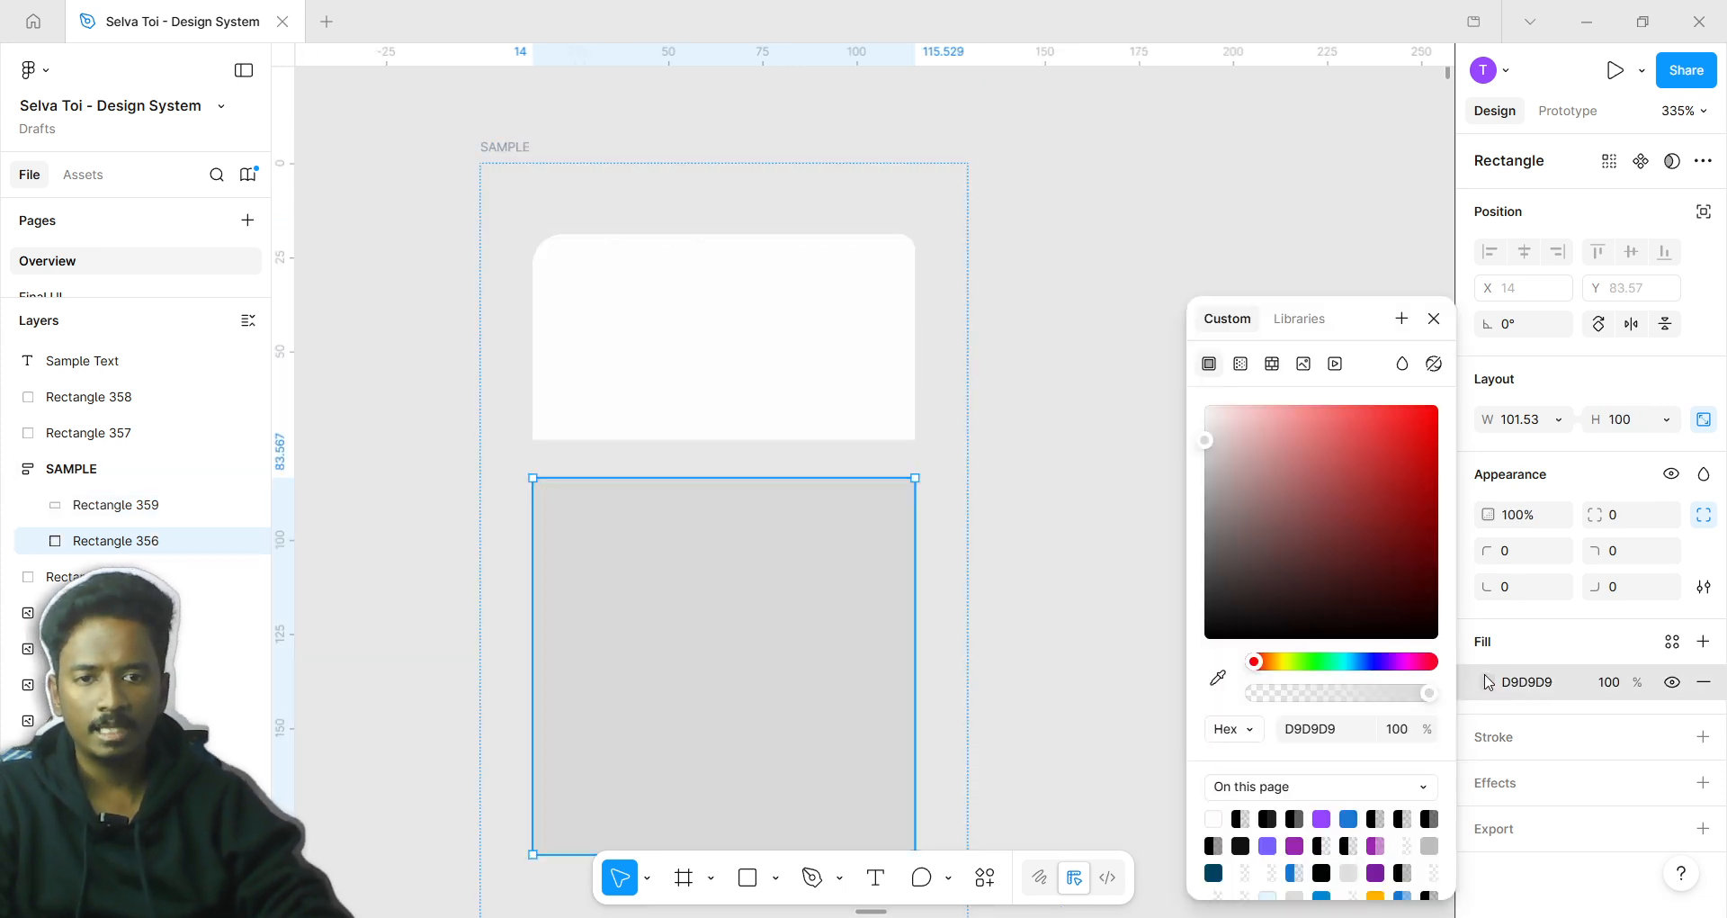
left_click(1310, 328)
type("sa")
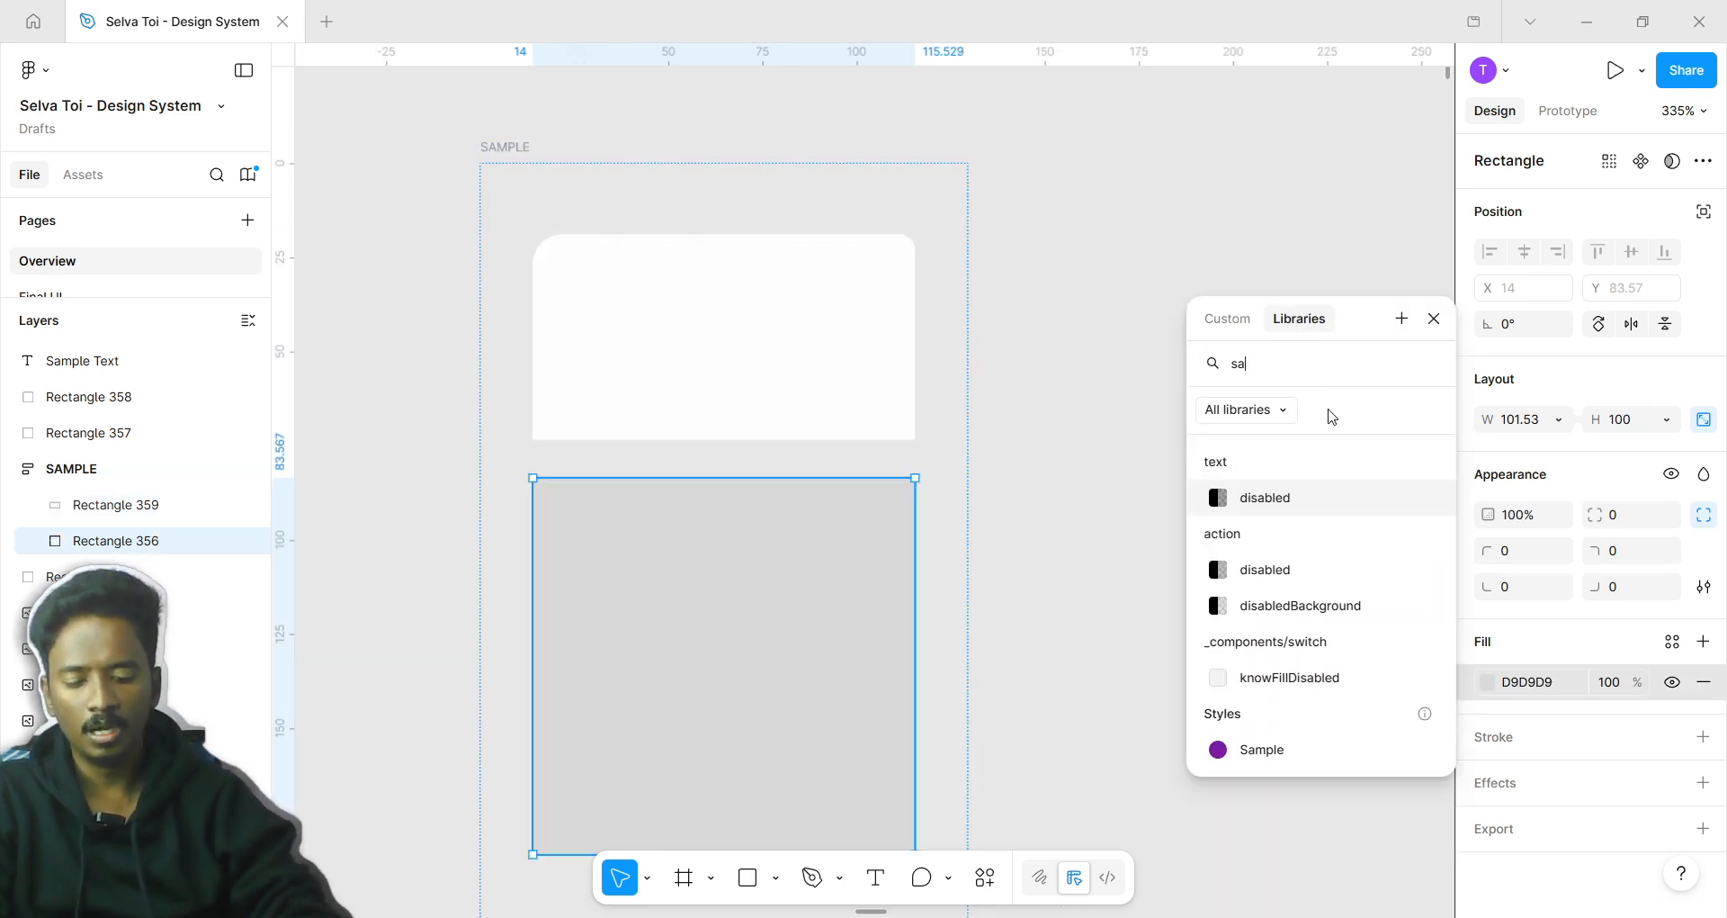
type("mple")
key("Return")
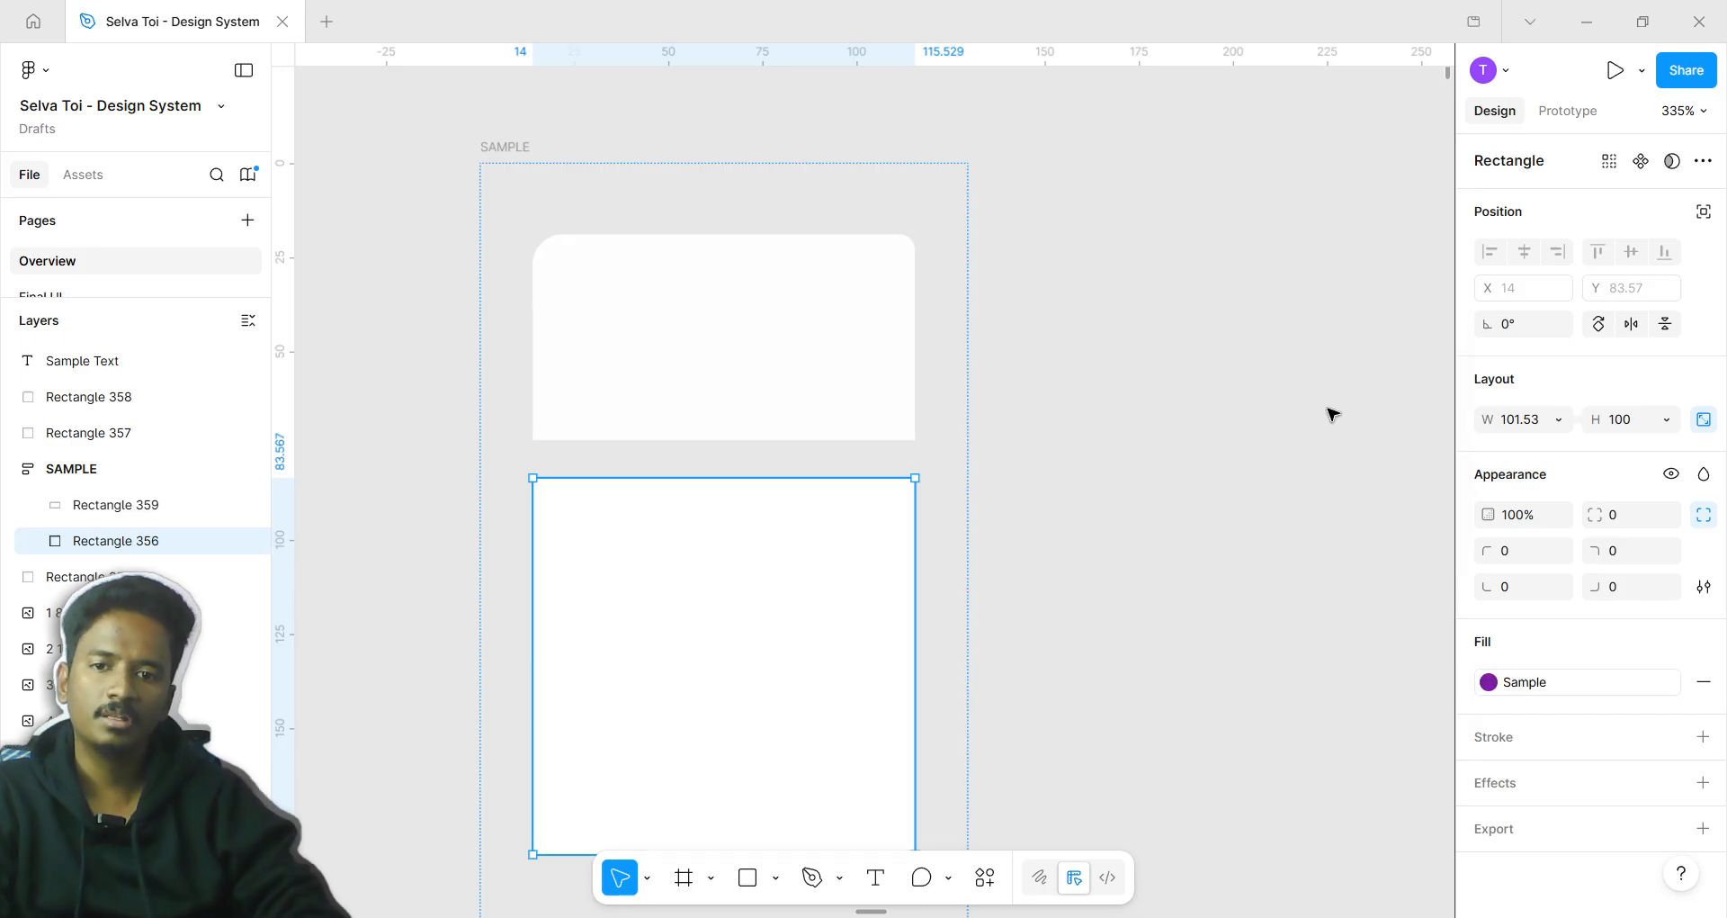
Open the Sample colour style for editing from the upper rectangle's fill and switch its colour's visibility off and on
left_click(845, 343)
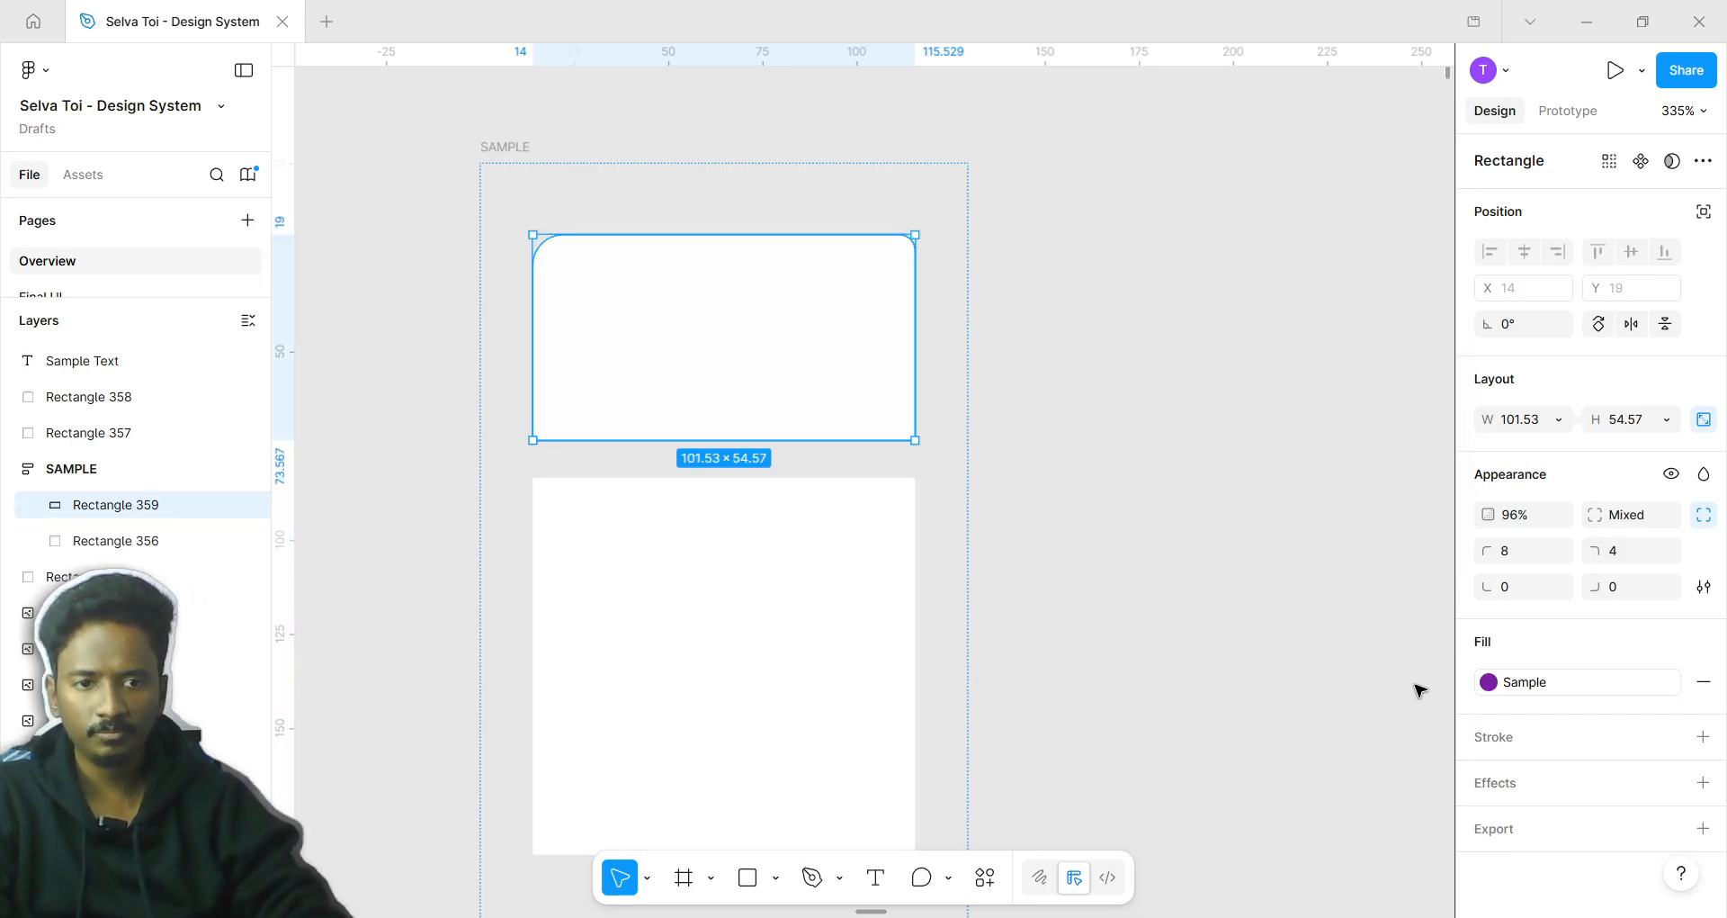
left_click(1489, 682)
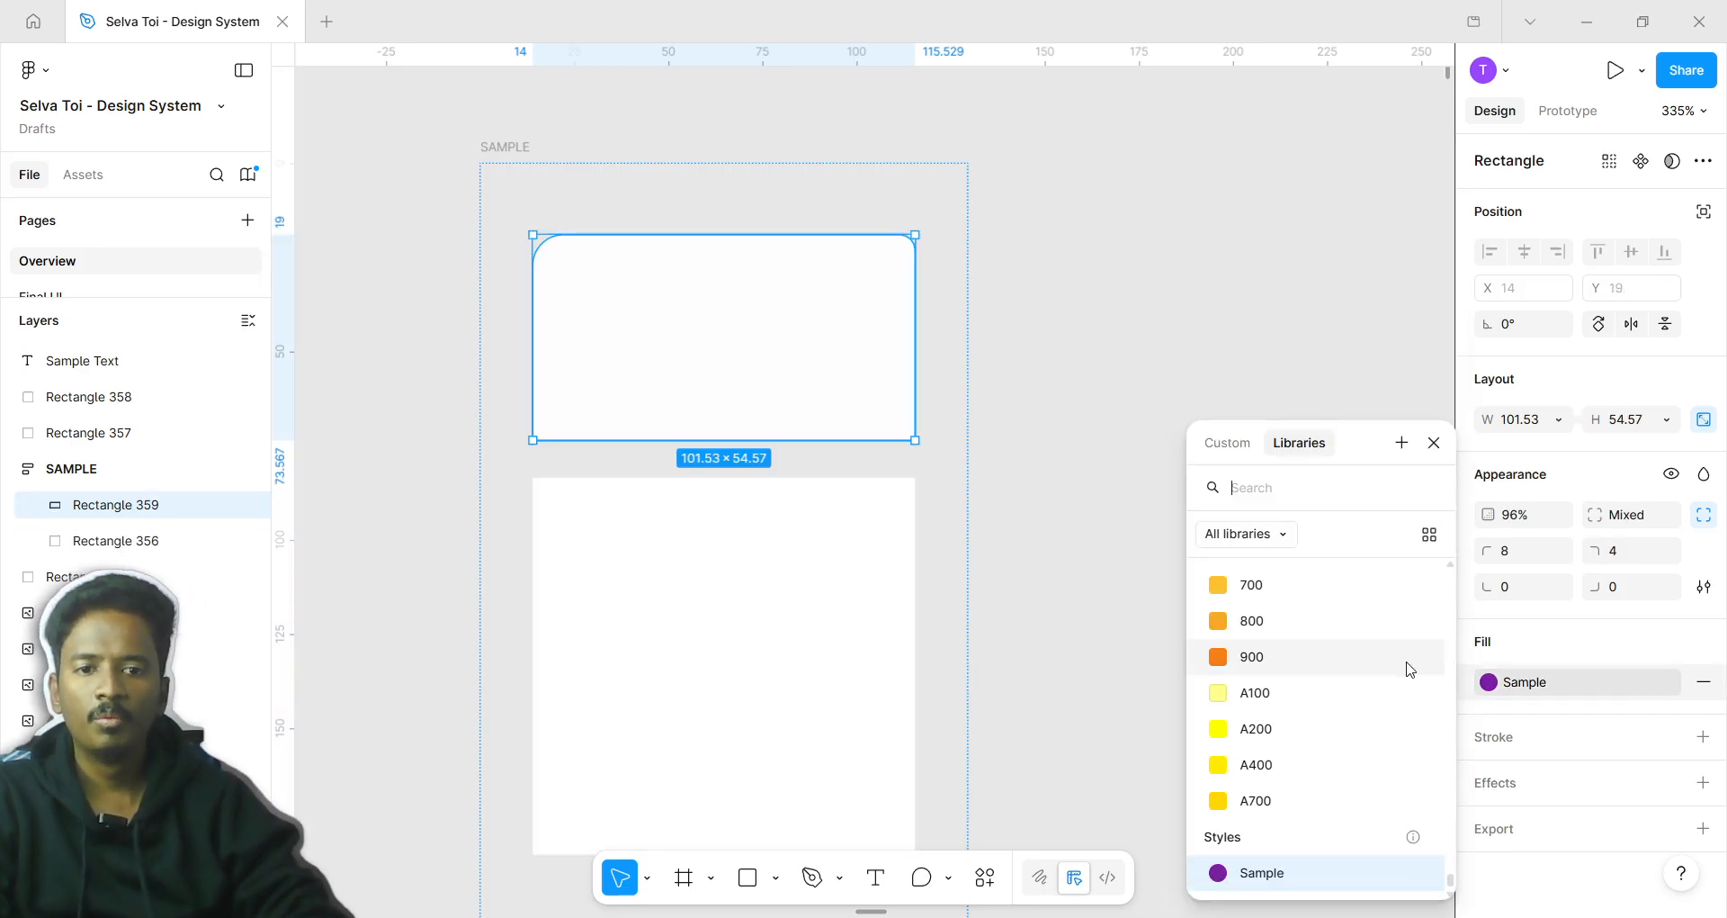
left_click(1414, 873)
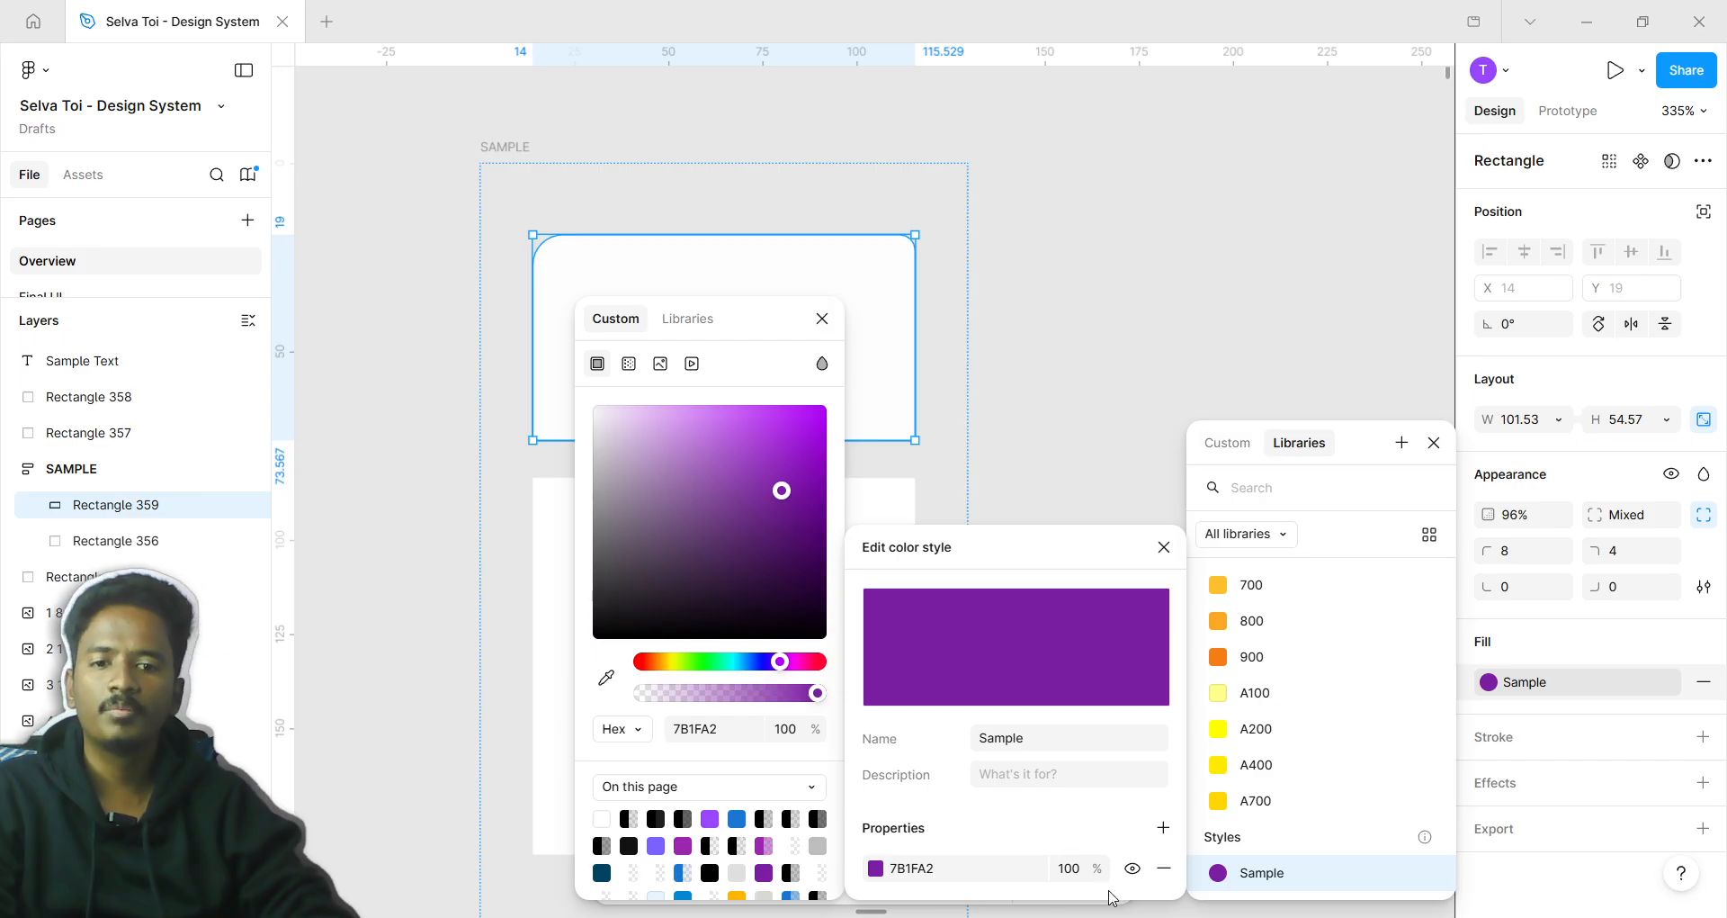
left_click(1135, 870)
left_click(1135, 870)
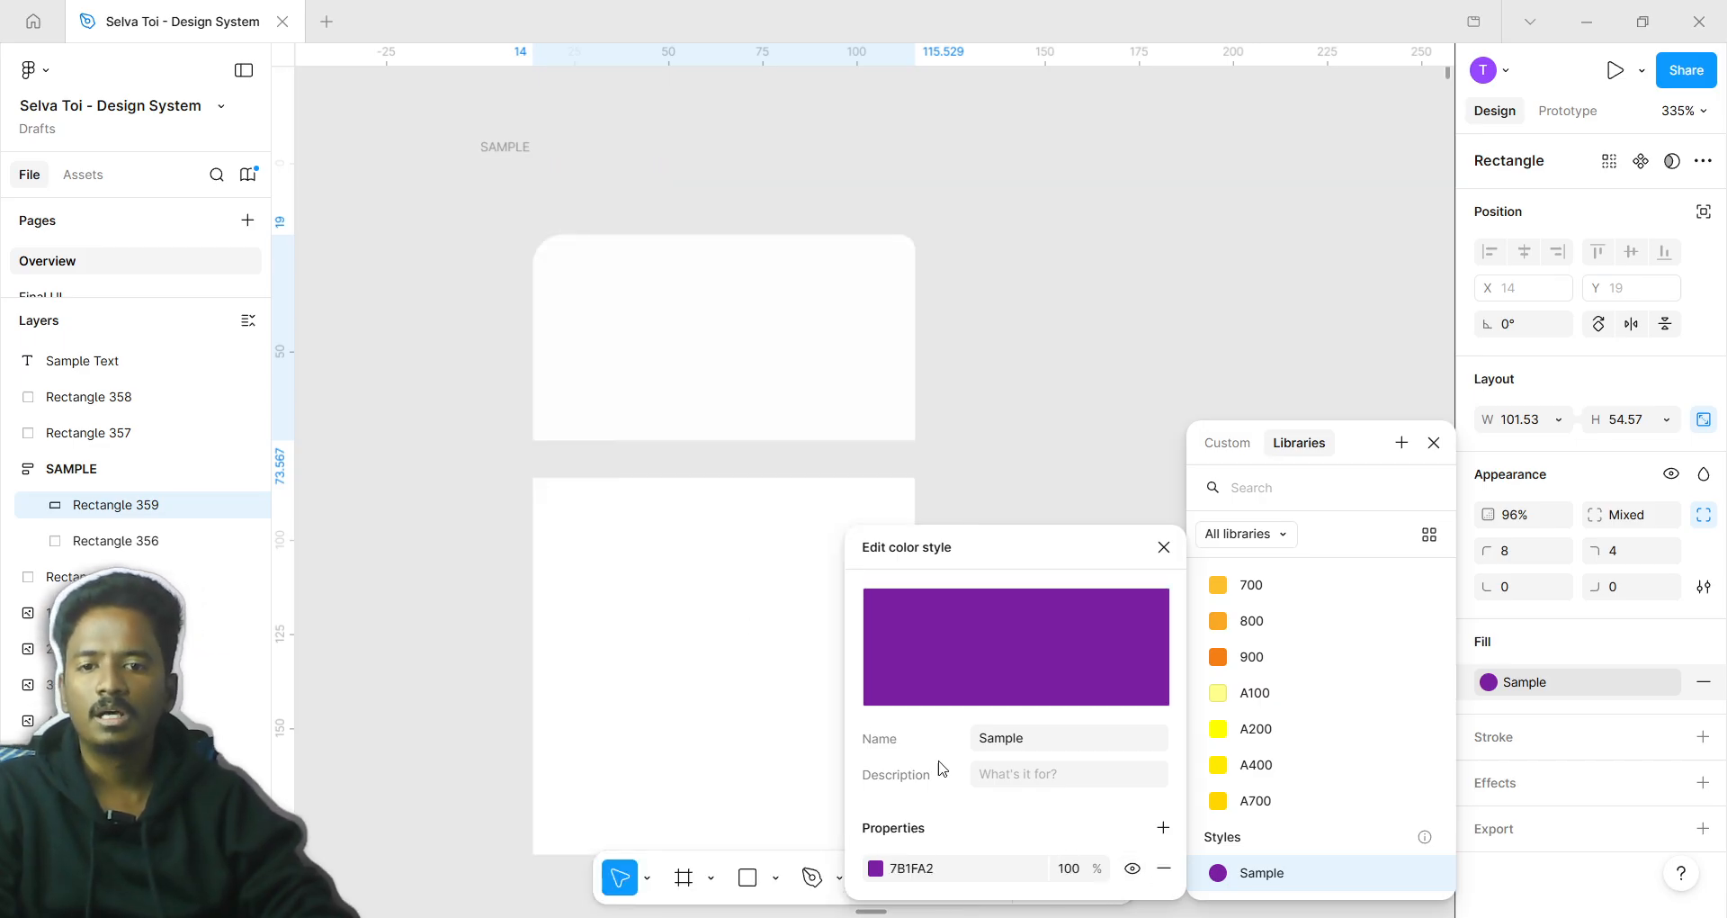
scroll(716, 583, "down", 3)
left_click(722, 577)
left_click(718, 389)
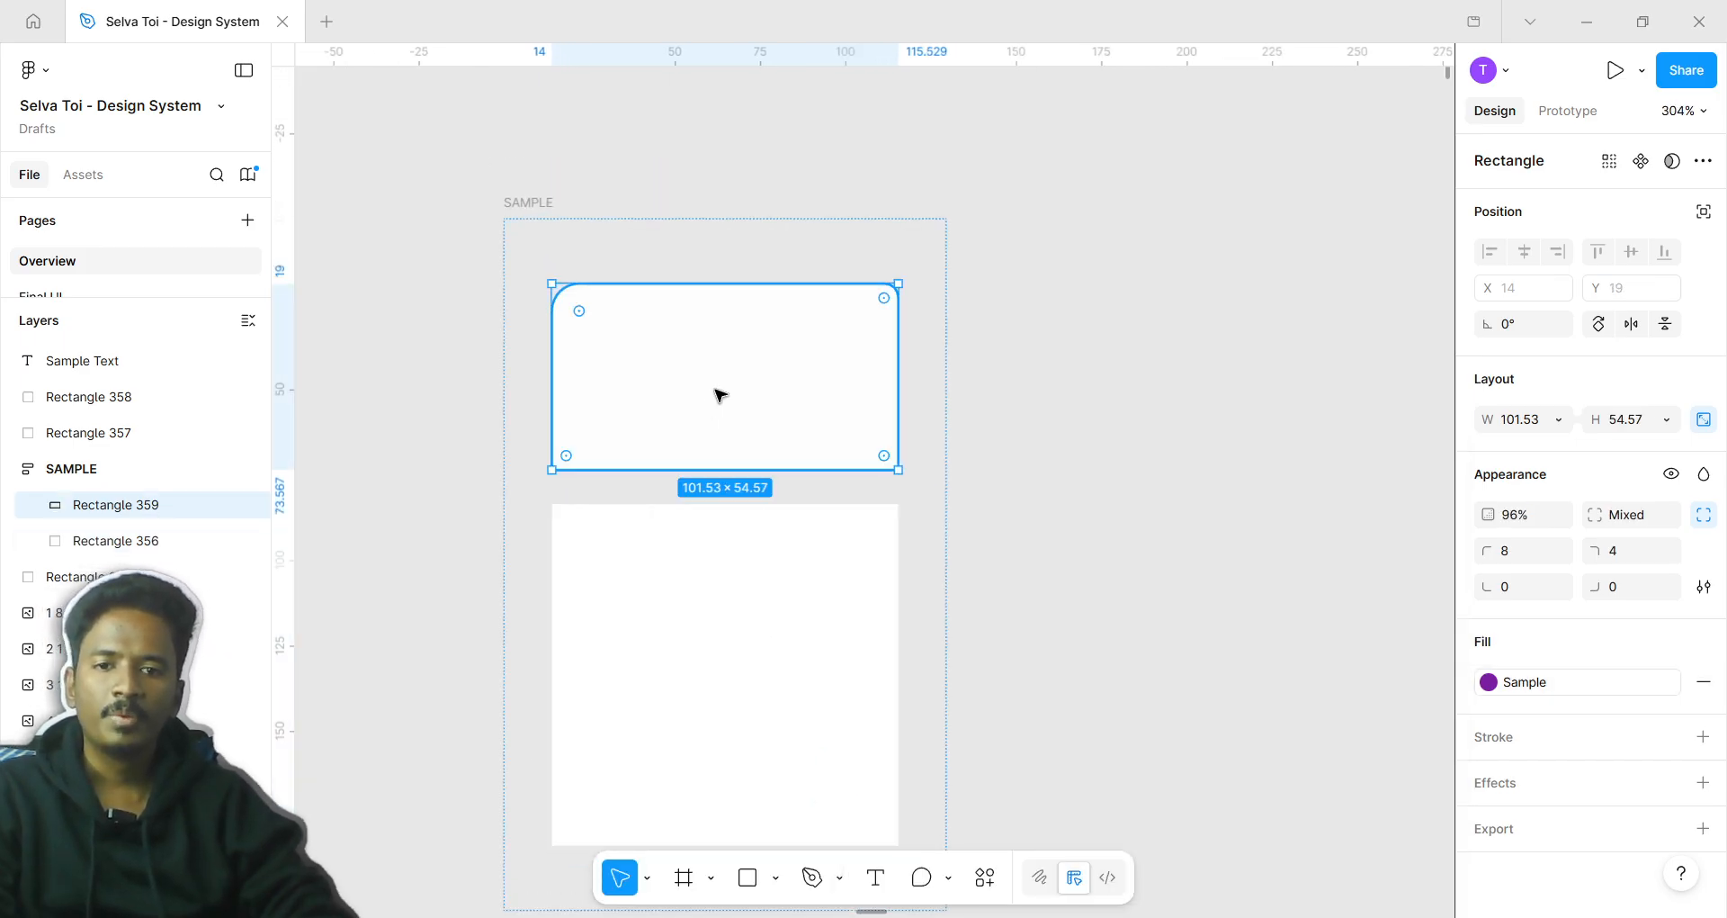
scroll(717, 424, "up", 5)
left_click(1027, 624)
Examine the Fill Section and Blend Modes reference boards beside the sample shapes
scroll(1026, 624, "down", 15)
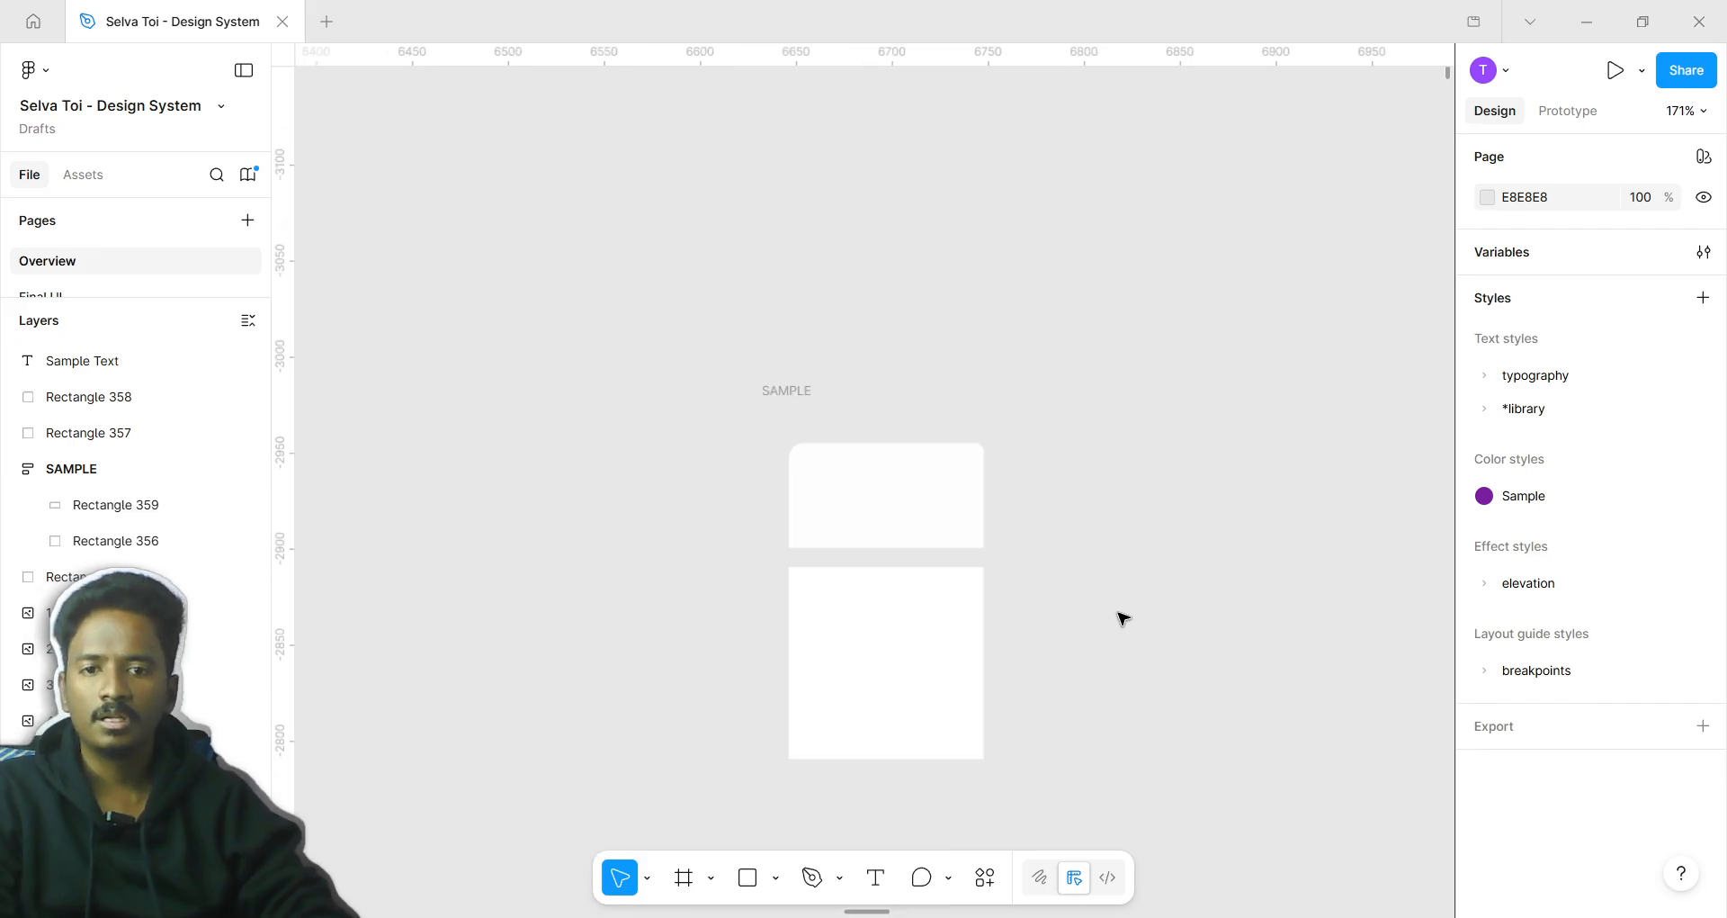
scroll(884, 469, "right", 5)
scroll(873, 477, "up", 3)
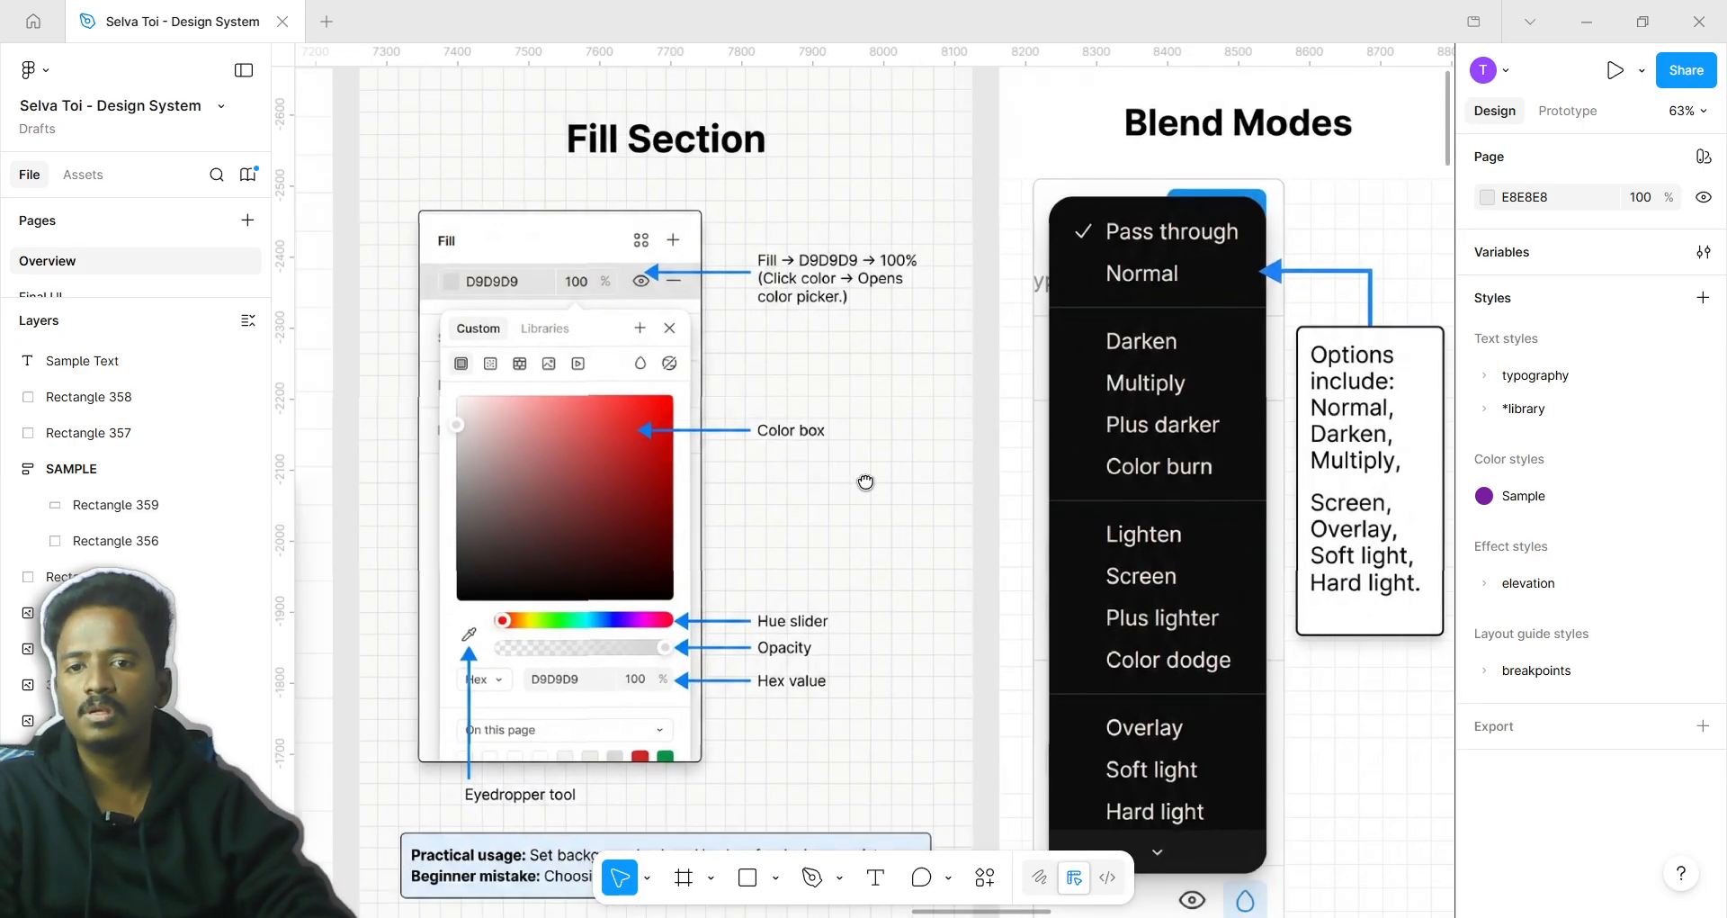
left_click_drag(866, 482, 949, 559)
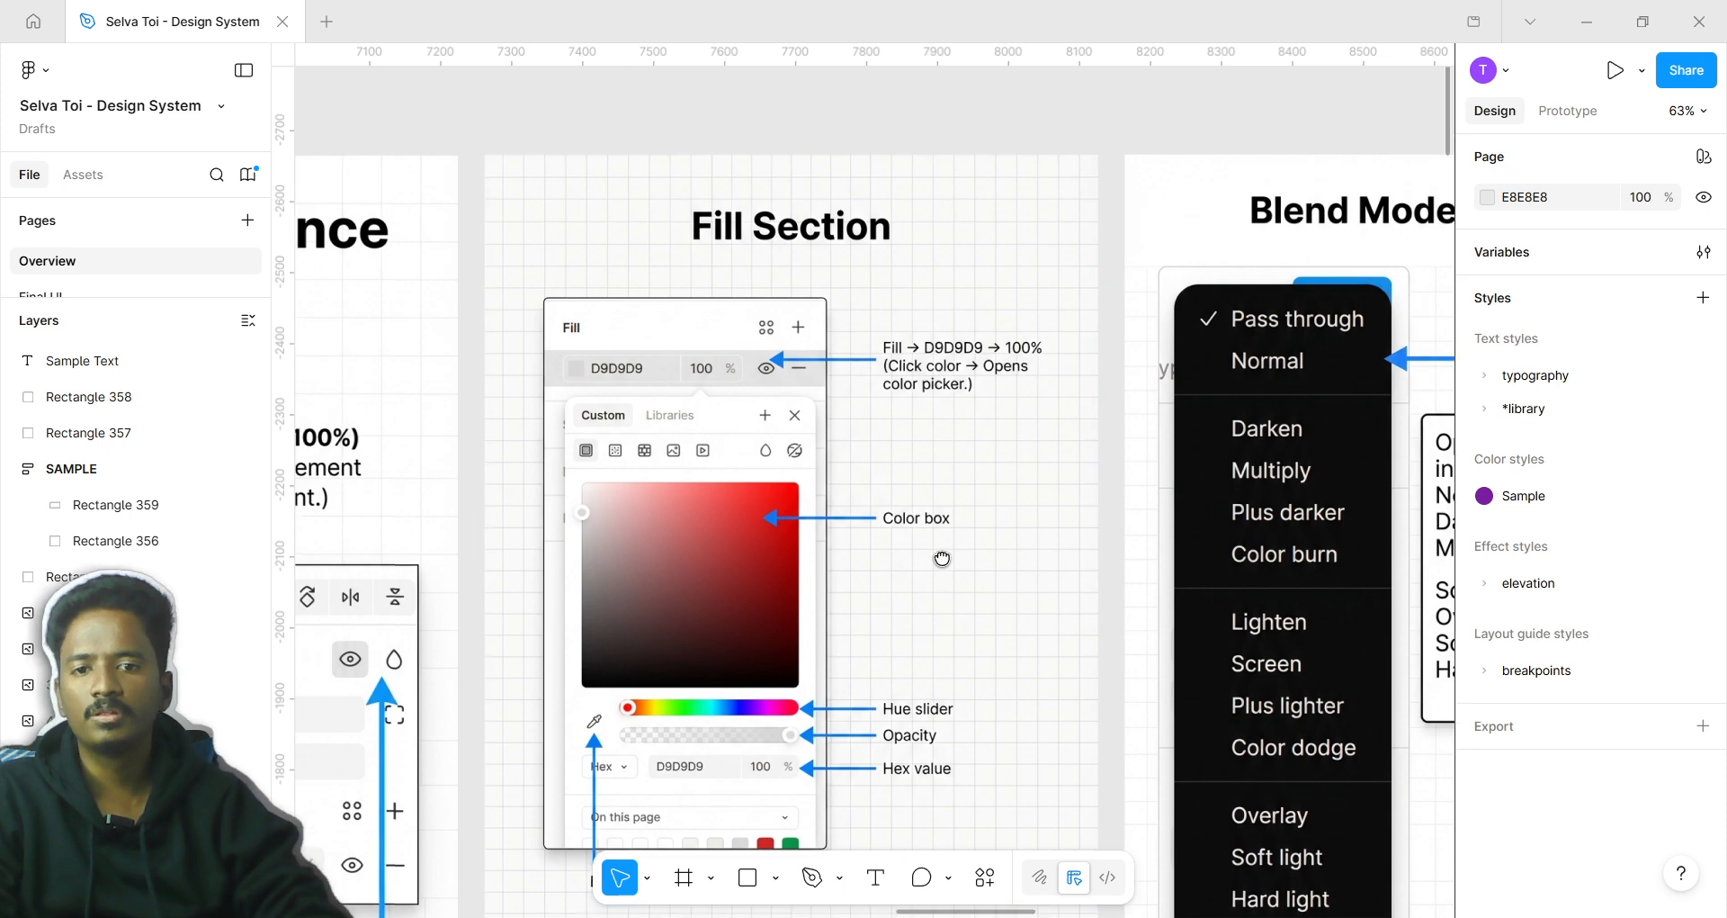
scroll(1341, 551, "up", 1)
mouse_move(1341, 551)
left_mouse_down()
mouse_move(936, 526)
mouse_move(895, 497)
left_mouse_up()
scroll(935, 526, "up", 1)
scroll(900, 529, "down", 1)
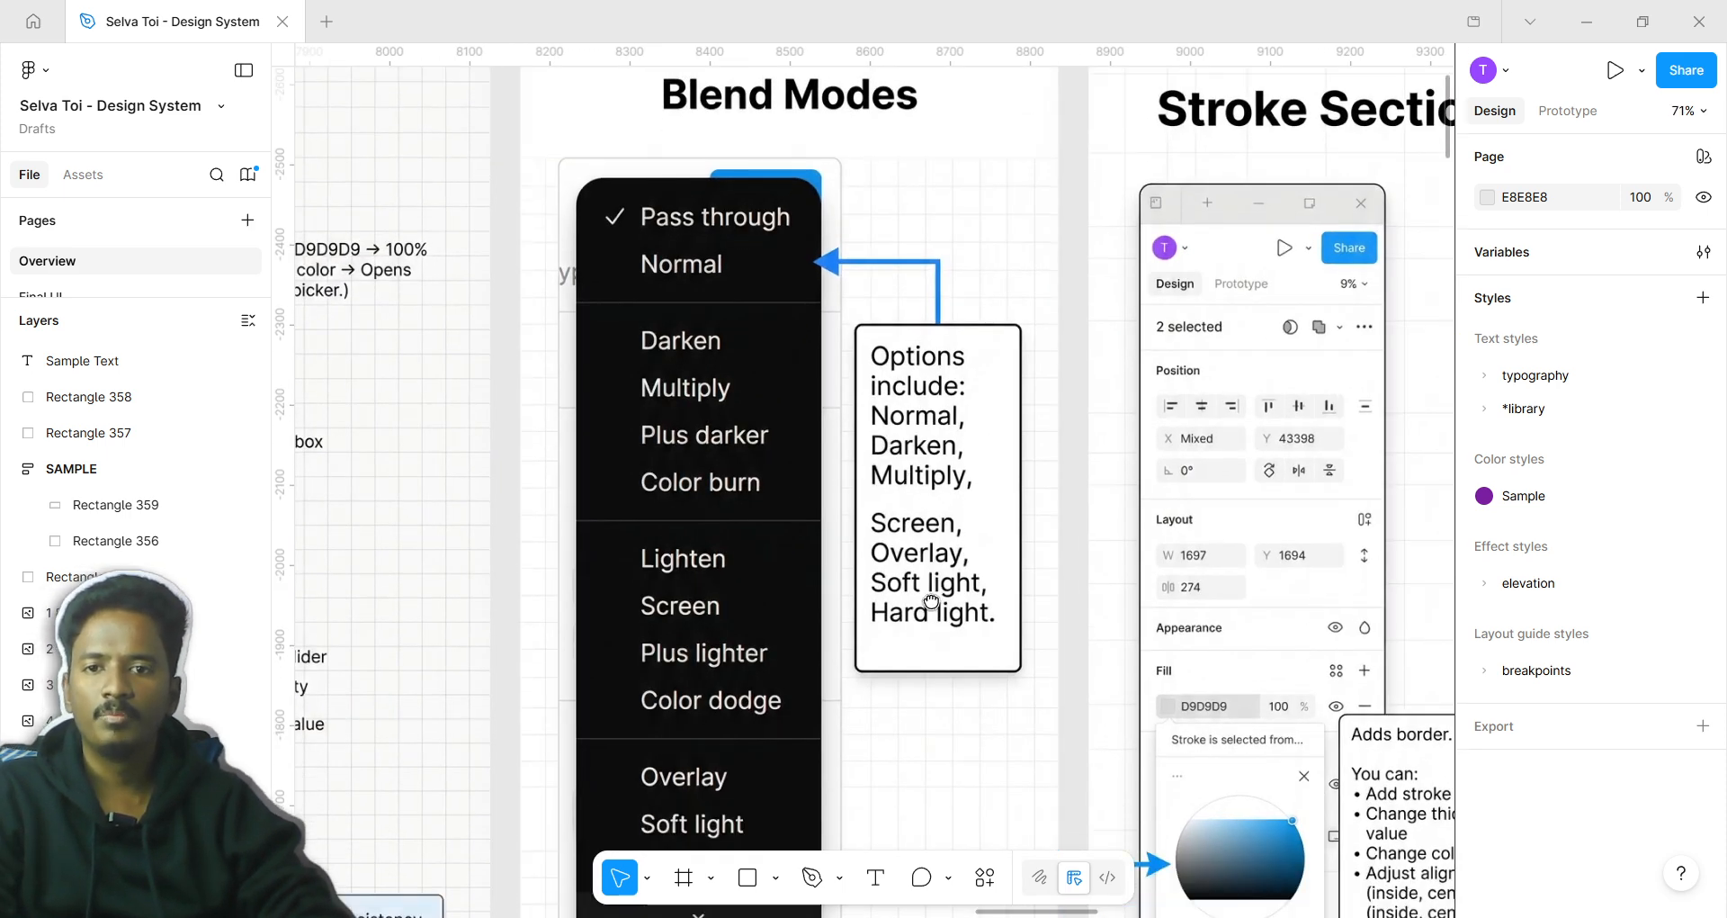
scroll(926, 607, "down", 3)
scroll(931, 611, "down", 2)
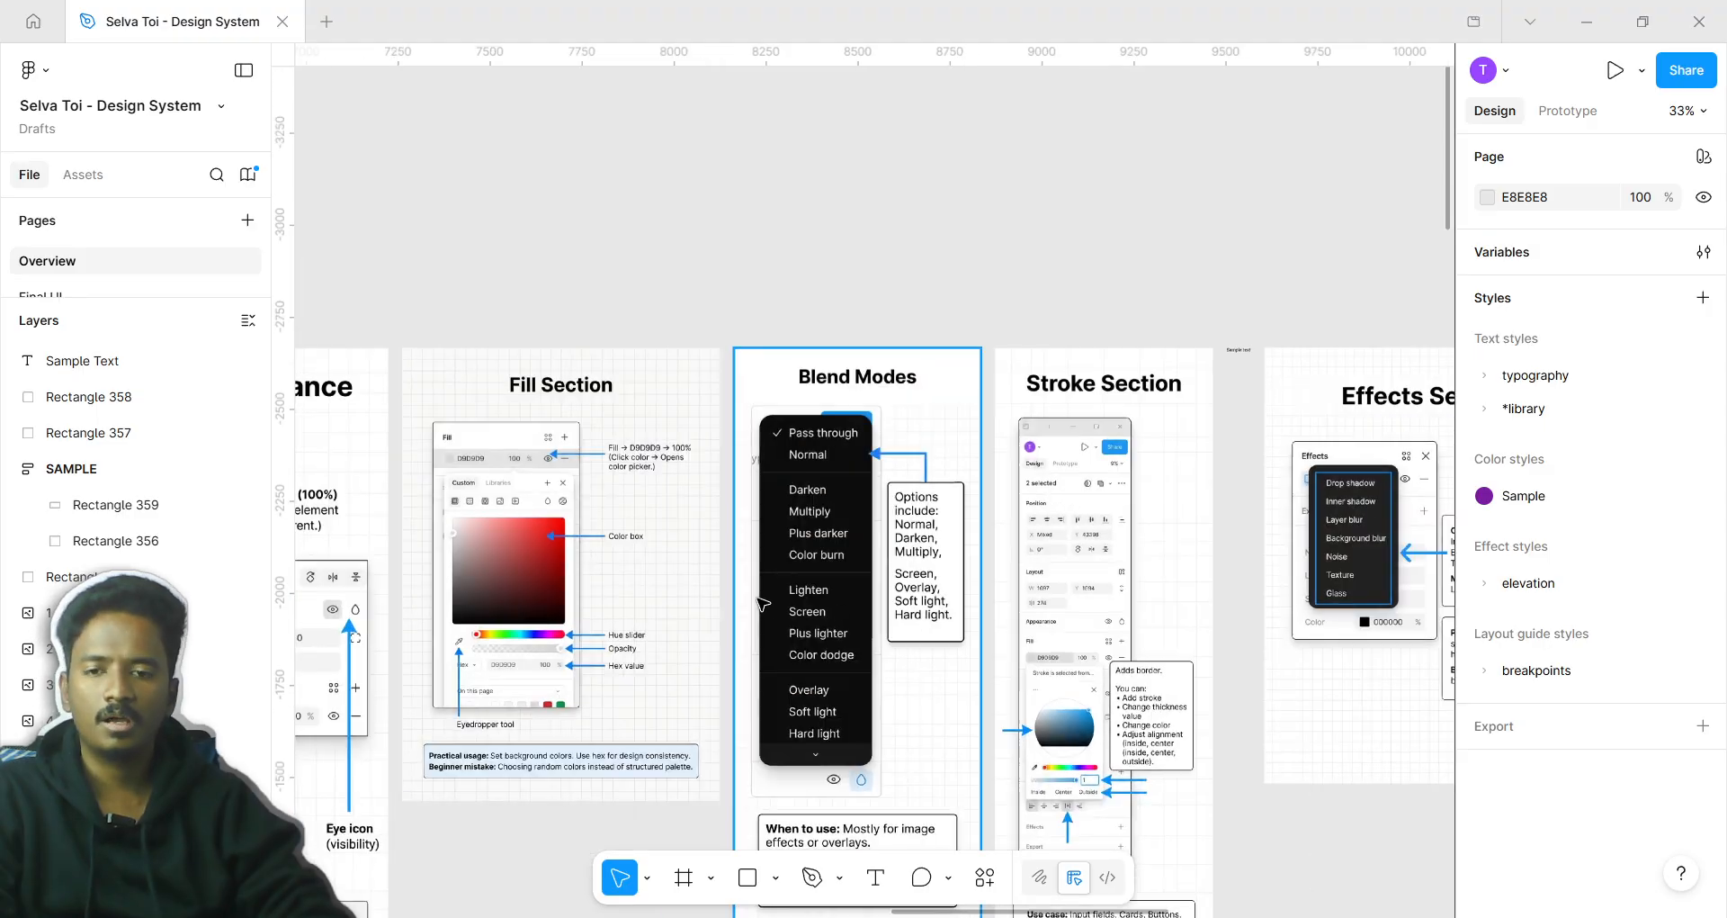
scroll(630, 495, "left", 3)
scroll(630, 495, "up", 2)
scroll(489, 389, "up", 2)
scroll(488, 389, "up", 5)
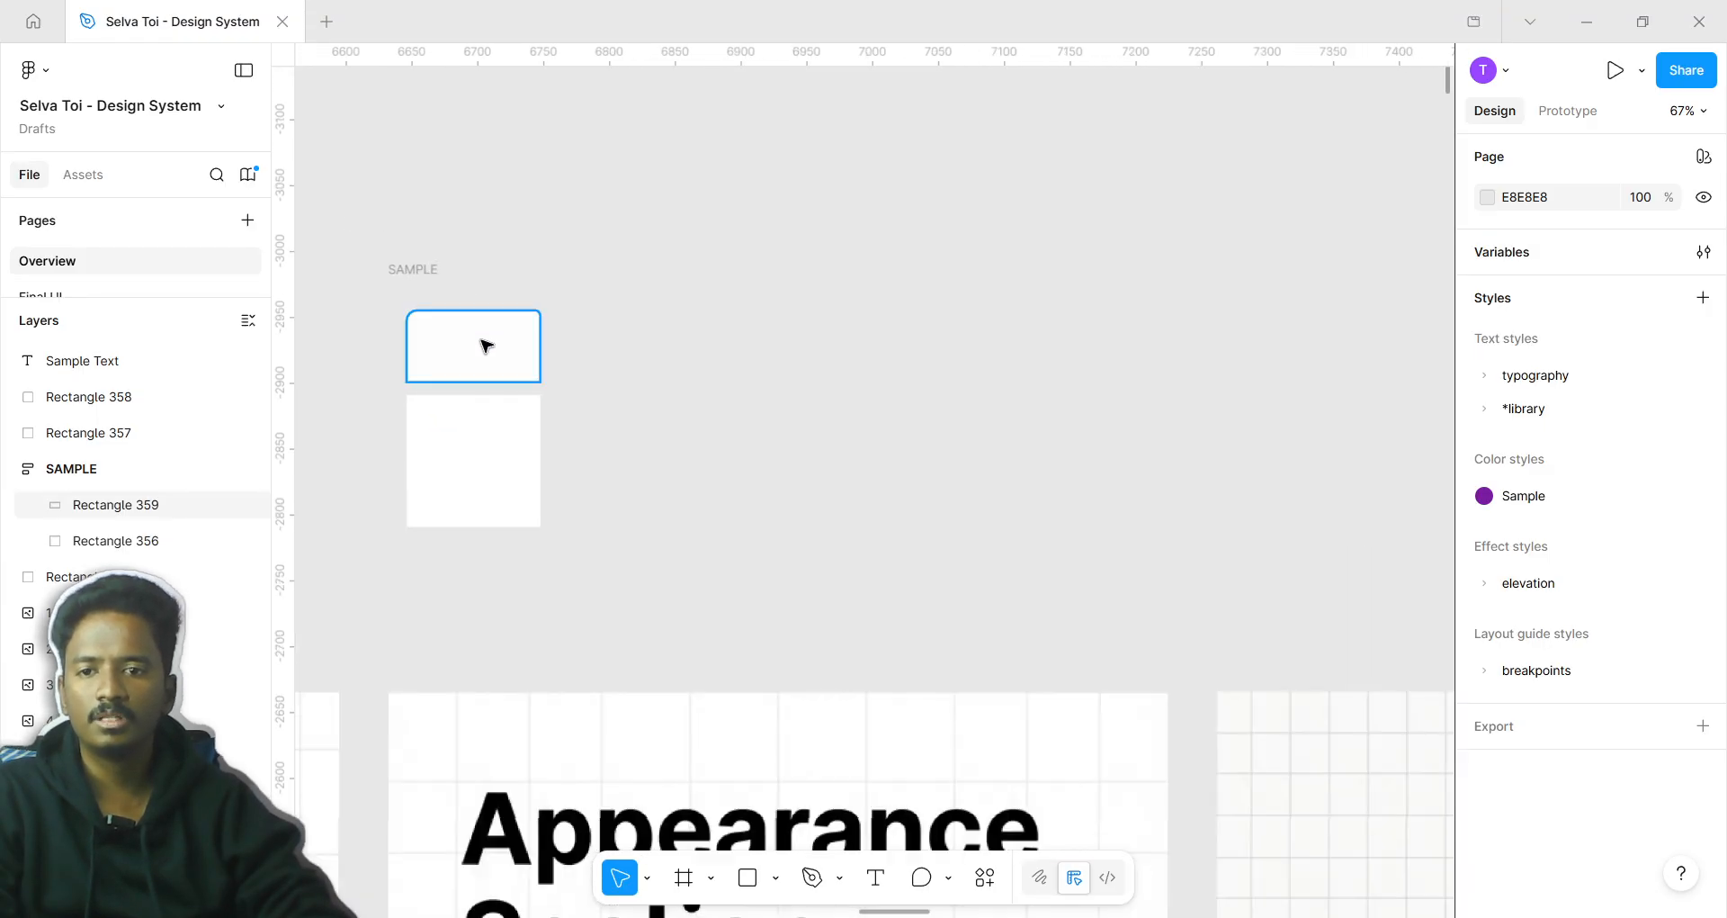
Detach the Sample style from the upper rectangle's fill and set the fill's blend mode to Normal
left_click(482, 343)
left_click(1676, 681)
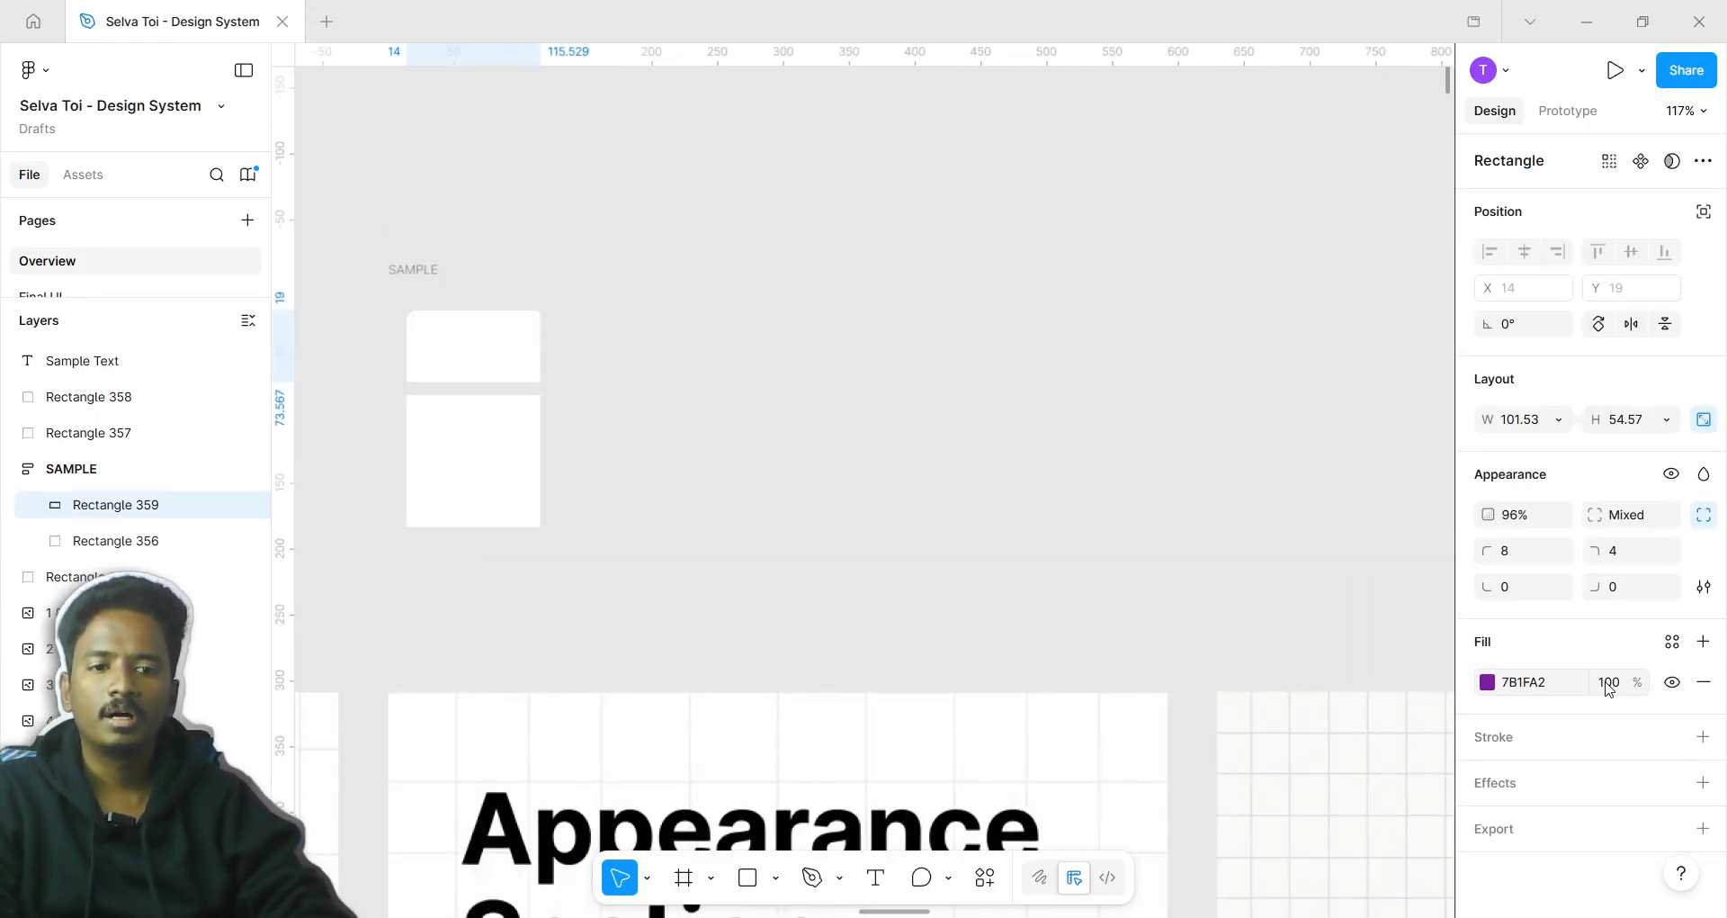
left_click(1489, 682)
scroll(489, 432, "up", 3)
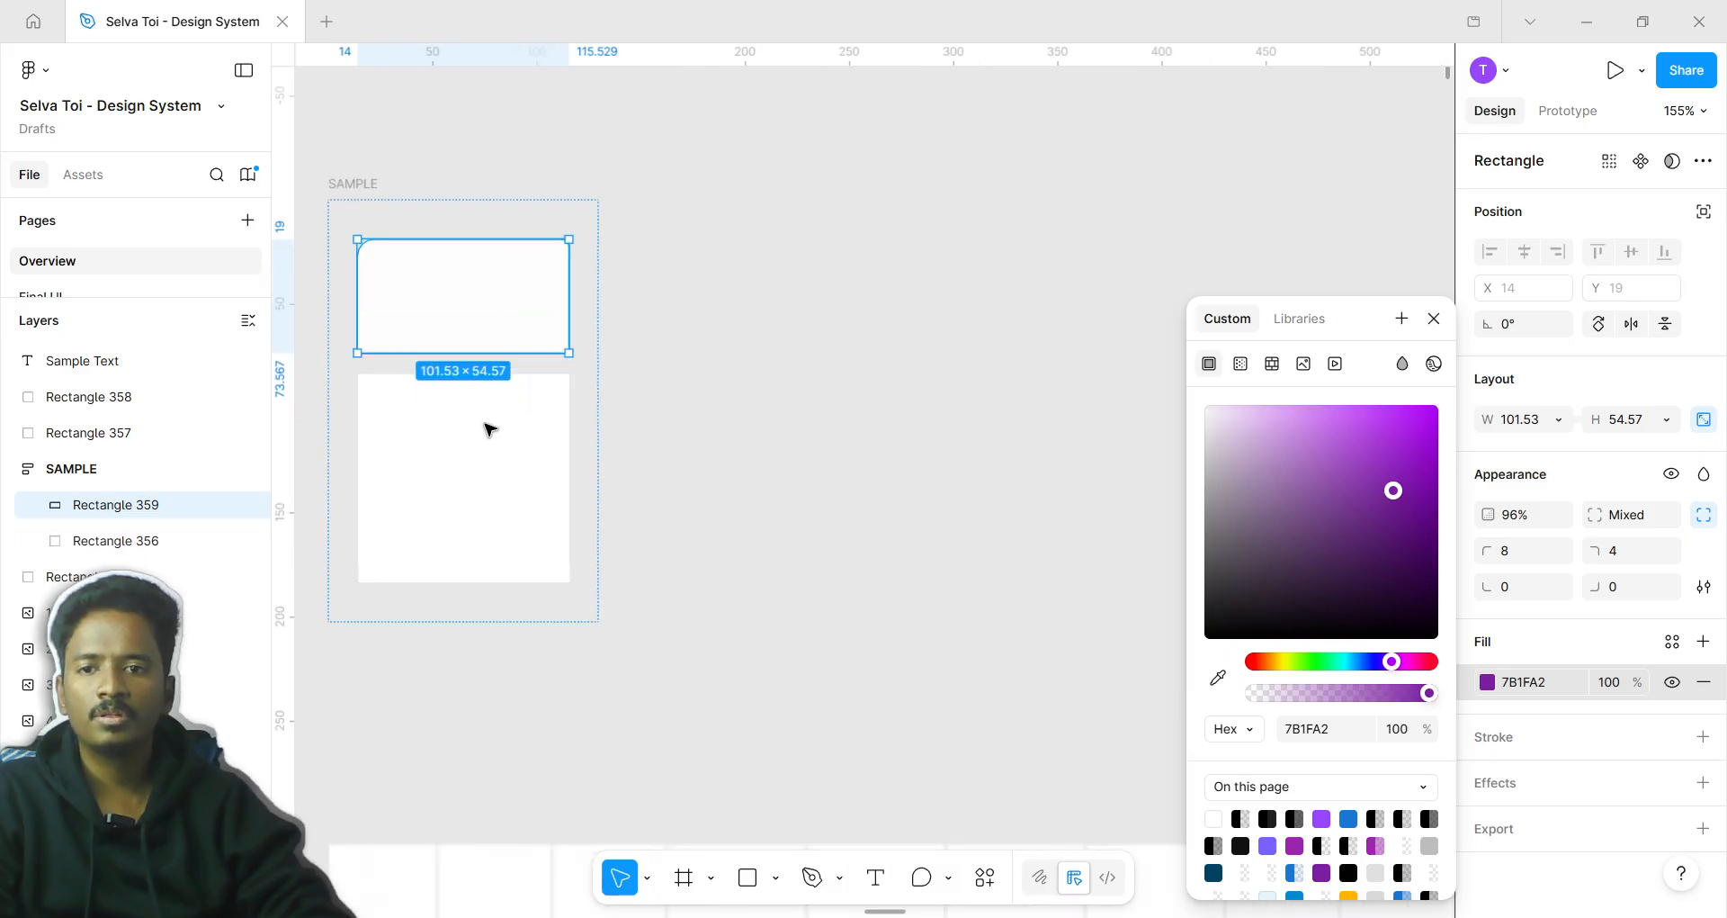
scroll(540, 390, "up", 4)
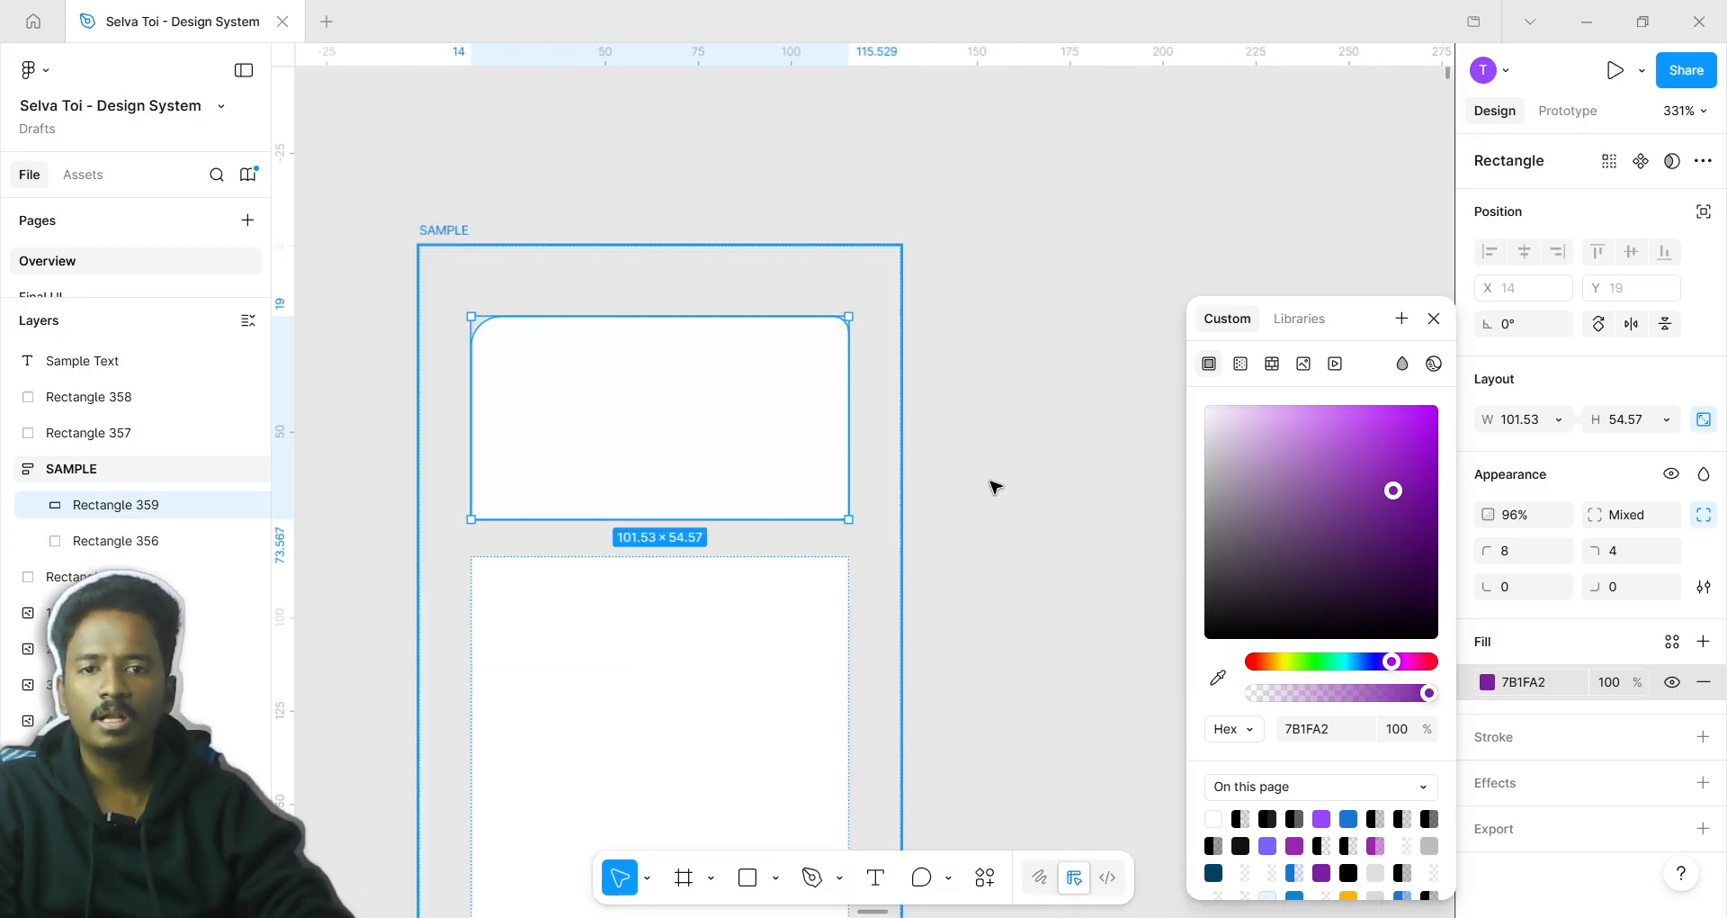
left_click(1406, 367)
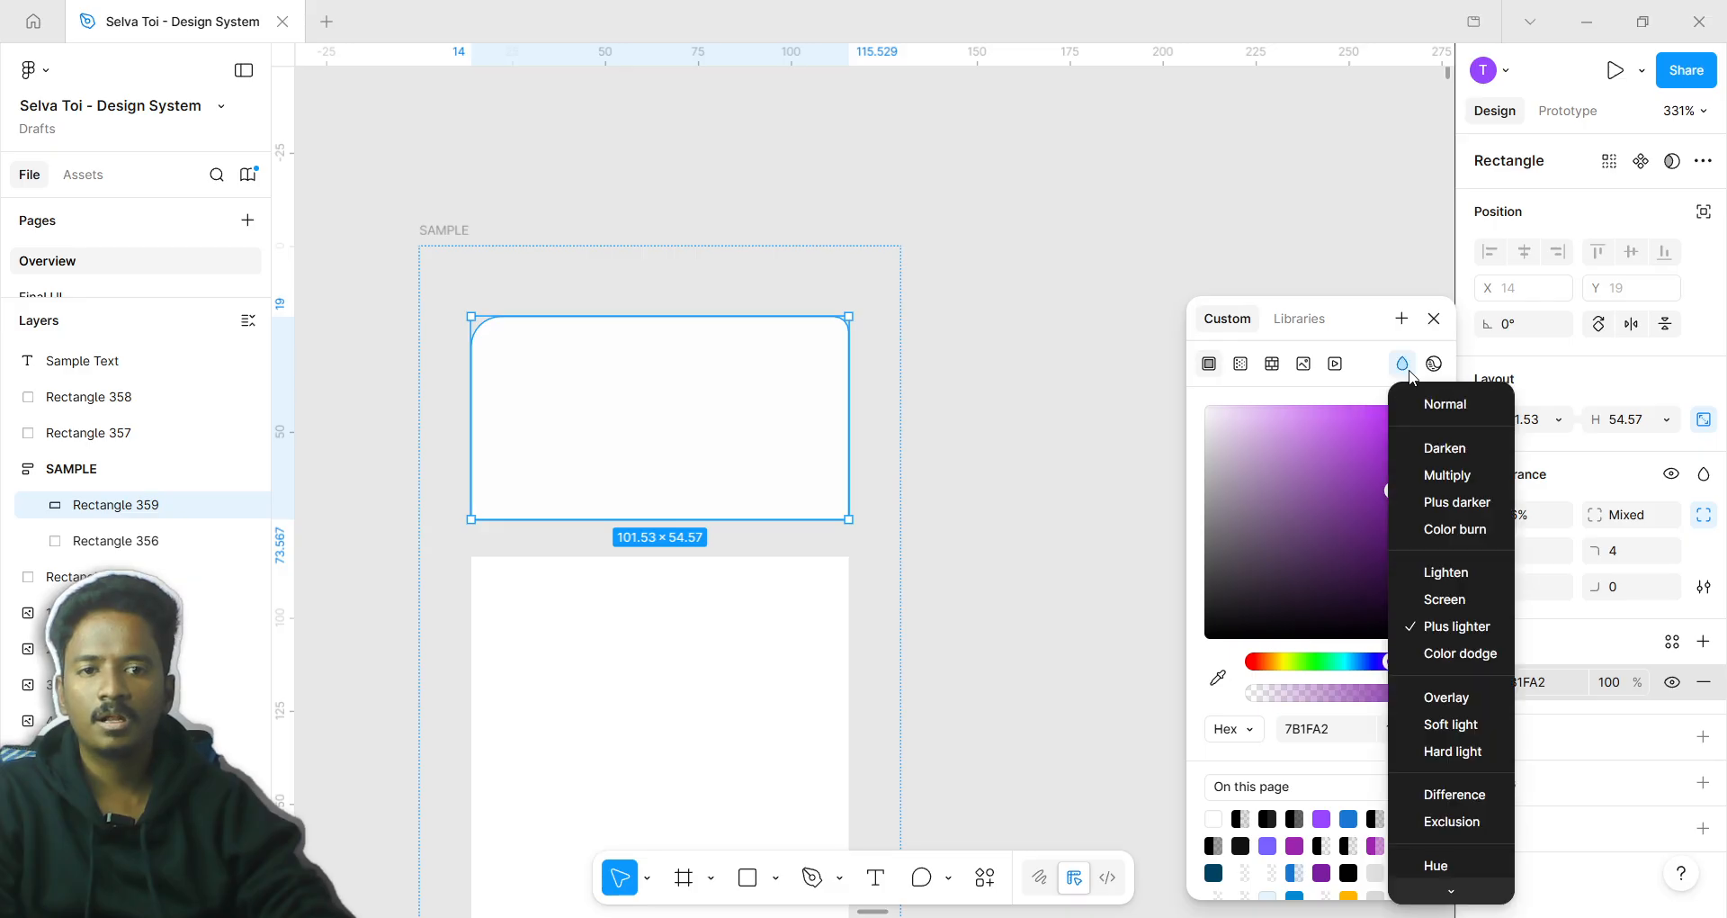
Set the blend mode of the lower rectangle's 7B1FA2 fill to Normal
left_click(841, 565)
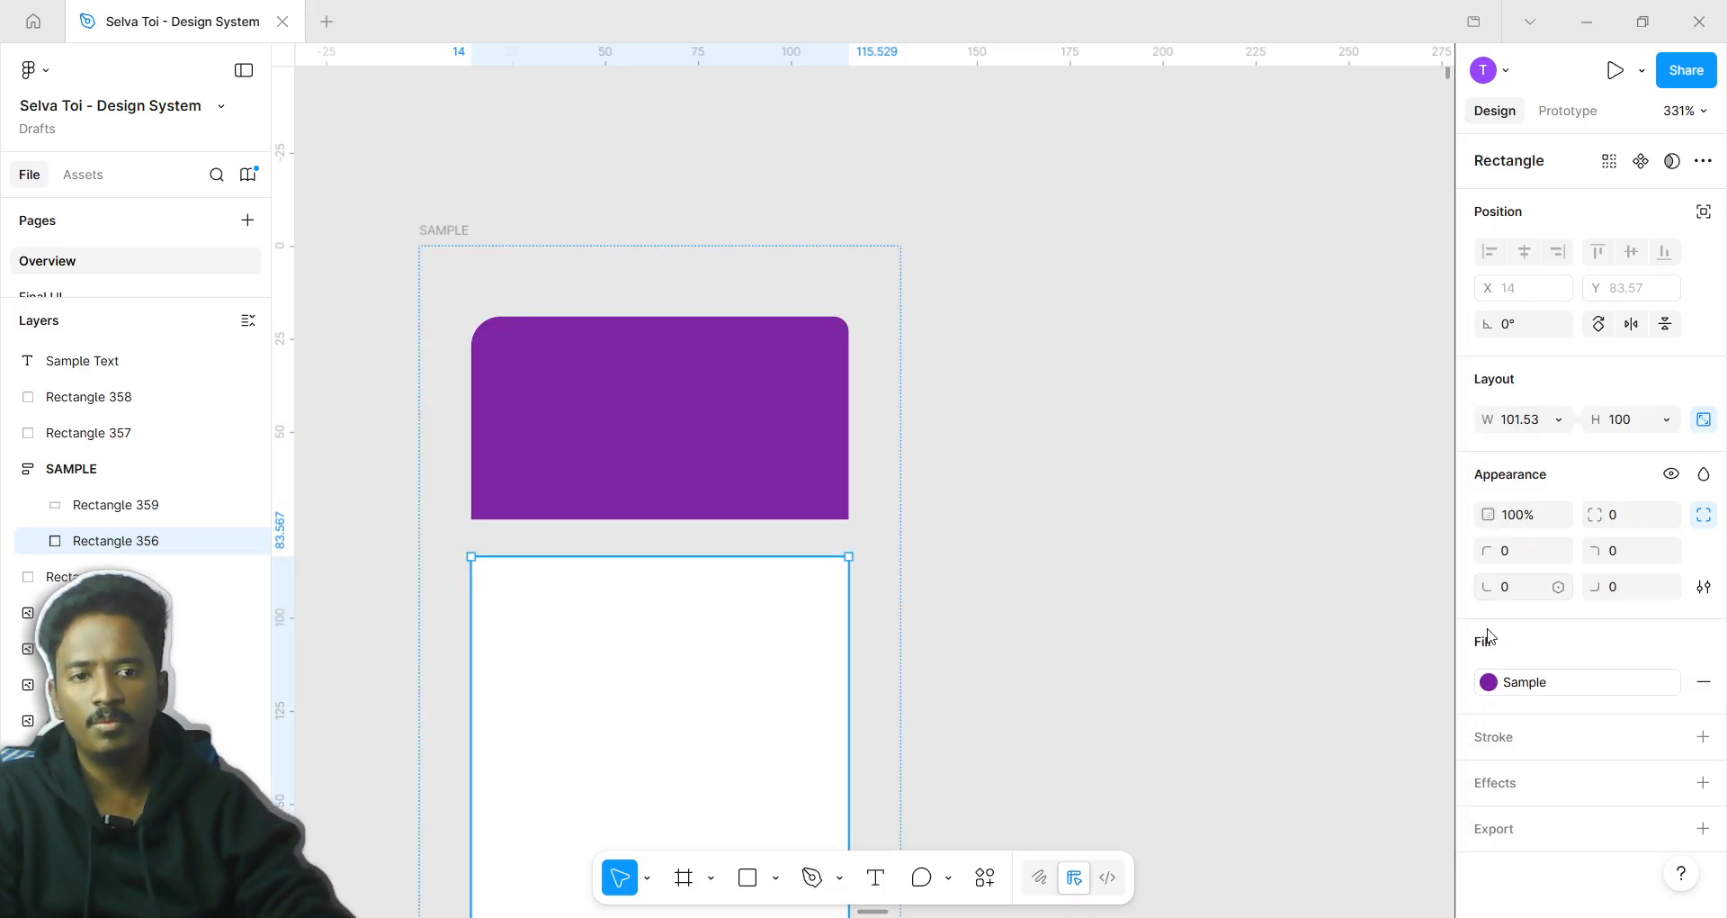
left_click(1489, 682)
left_click(1228, 442)
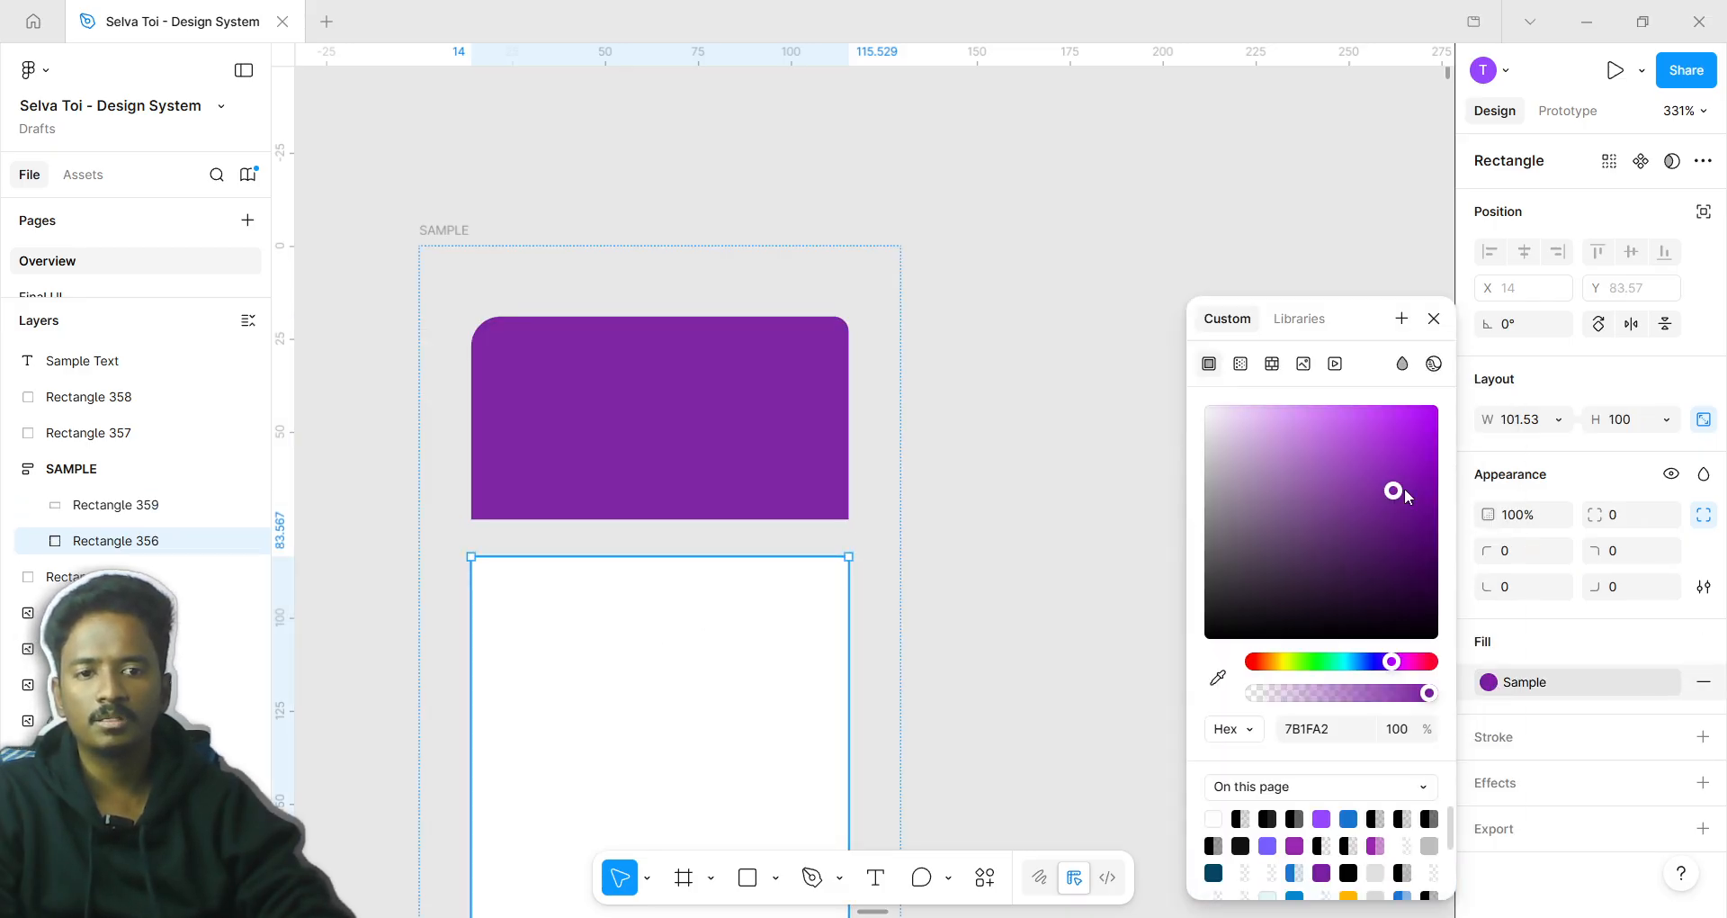
left_click(1403, 363)
left_click(1437, 399)
scroll(798, 624, "down", 2)
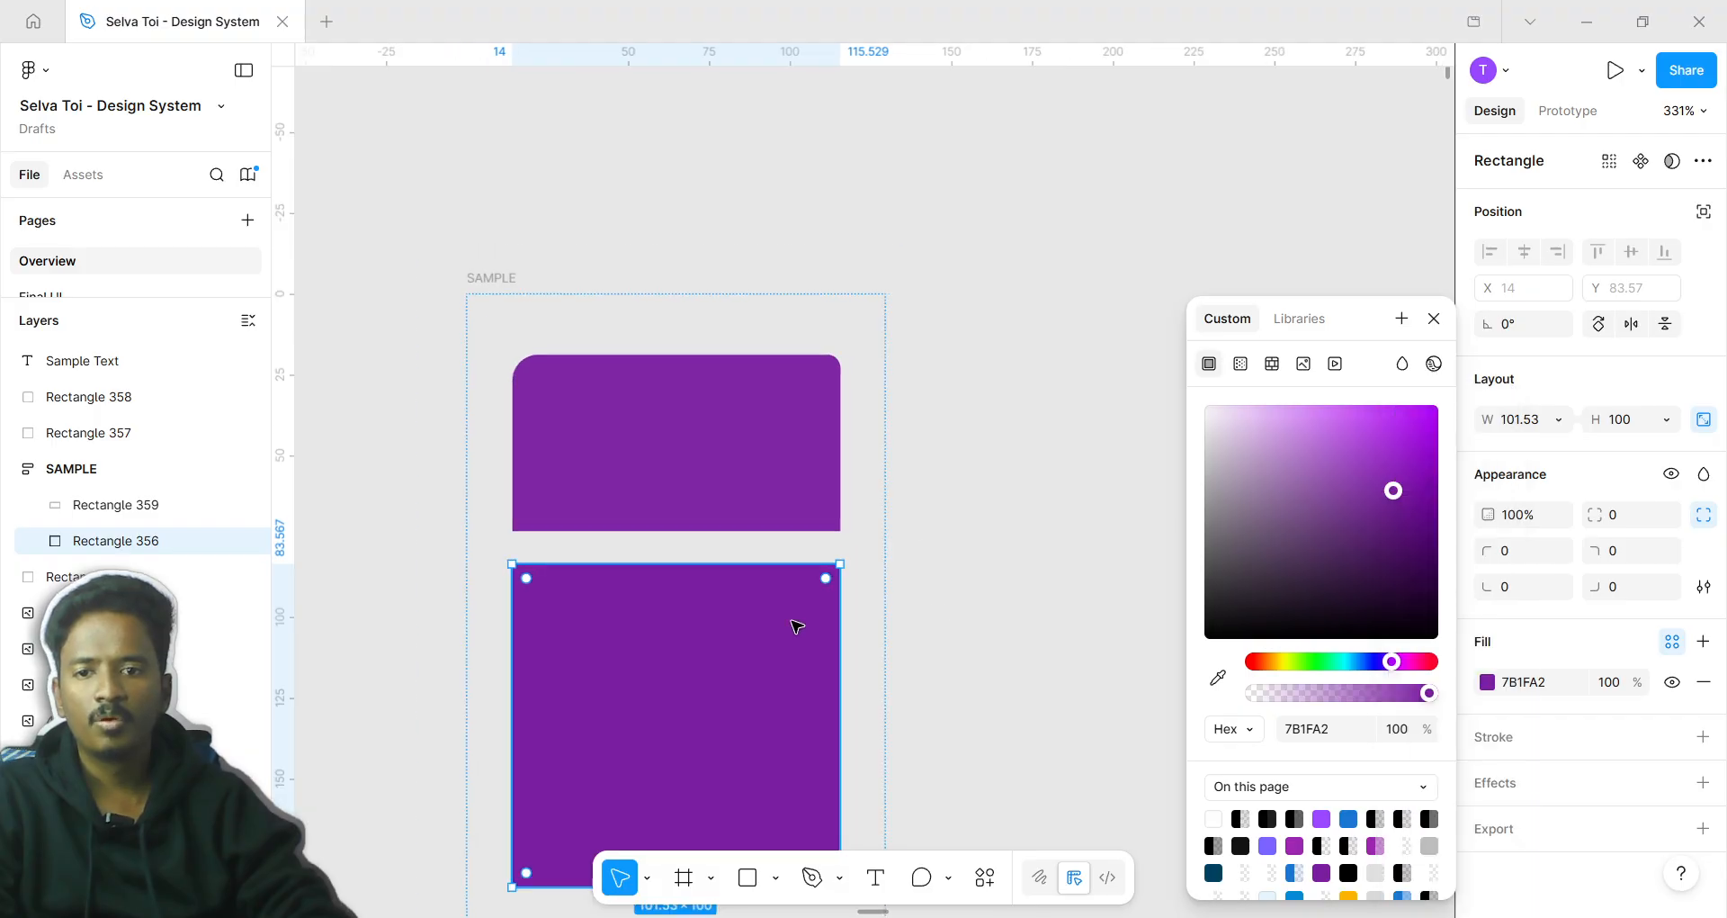
left_click(985, 585)
Draw a new rectangle about 79 × 77 beside the SAMPLE frame, outside it
scroll(985, 585, "down", 2)
scroll(864, 738, "right", 5)
left_click(747, 877)
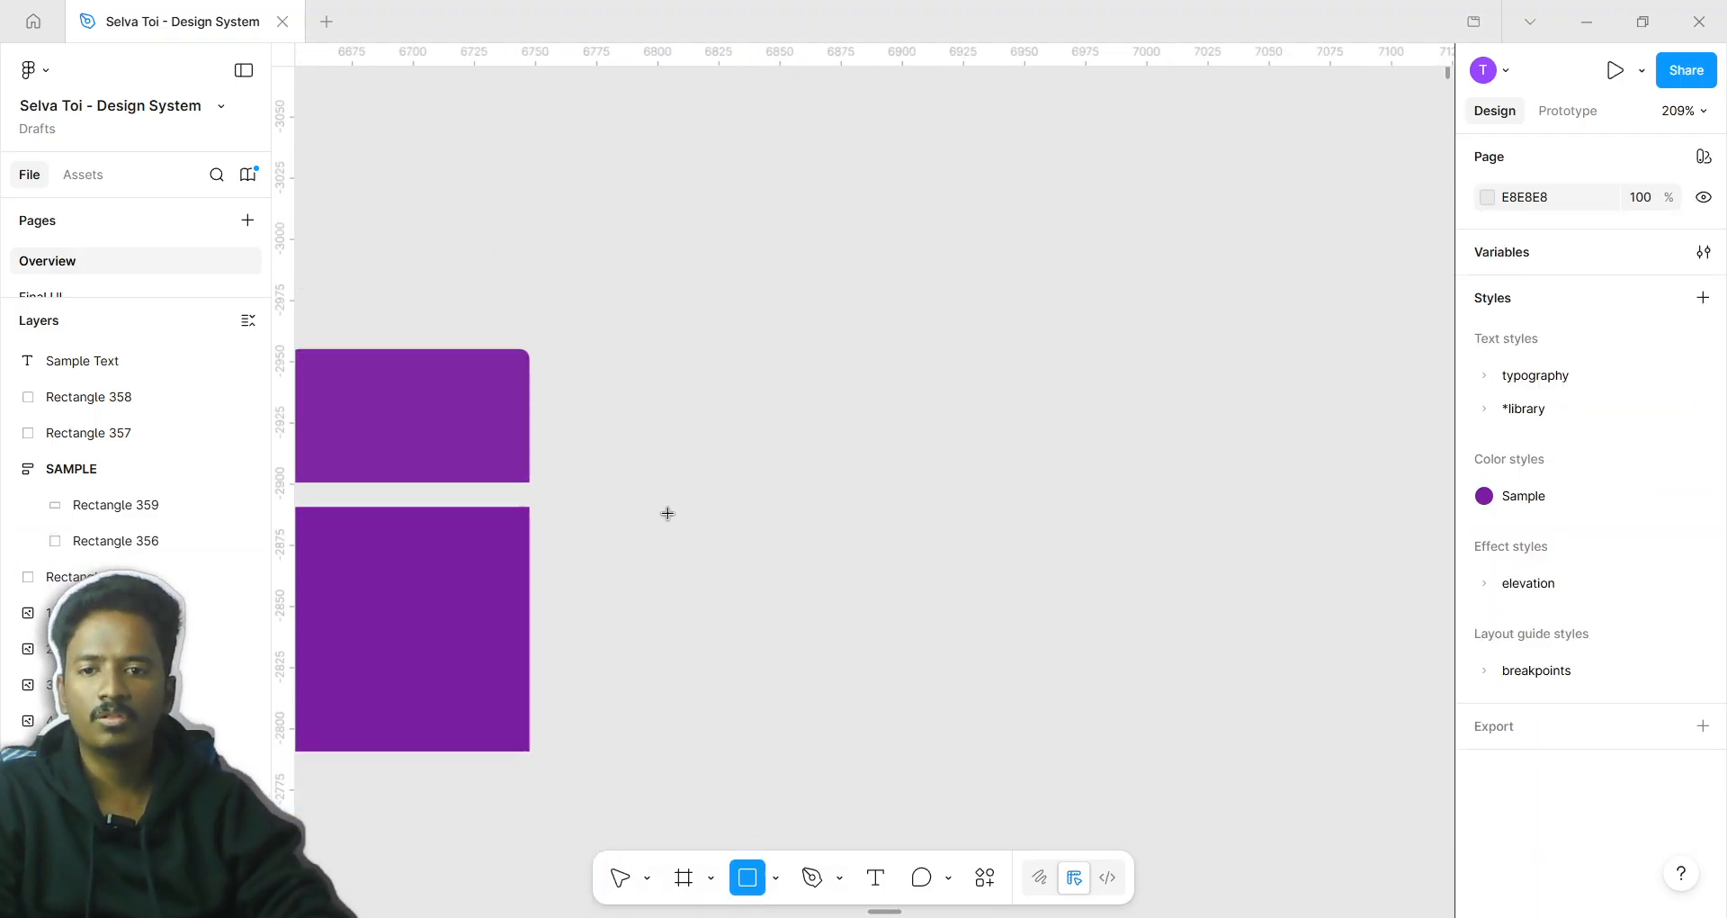
left_click_drag(645, 474, 830, 667)
scroll(837, 640, "up", 3)
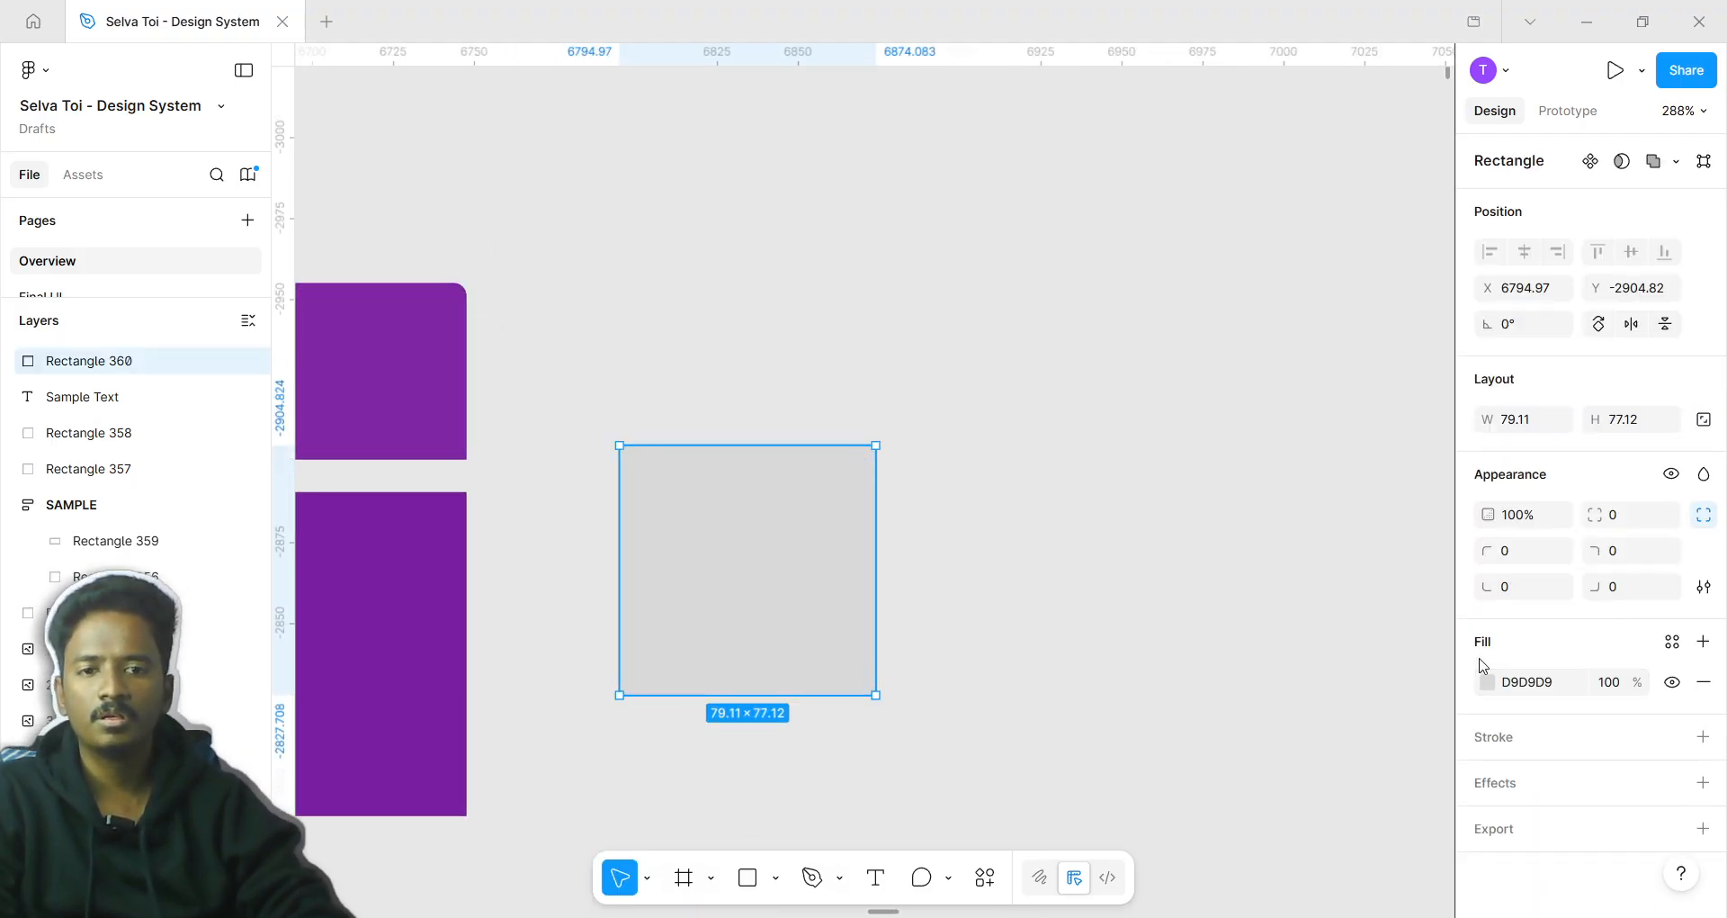
Find the Sample style in the libraries and apply it to the new rectangle's fill
left_click(1488, 682)
left_click(1299, 318)
type("sample")
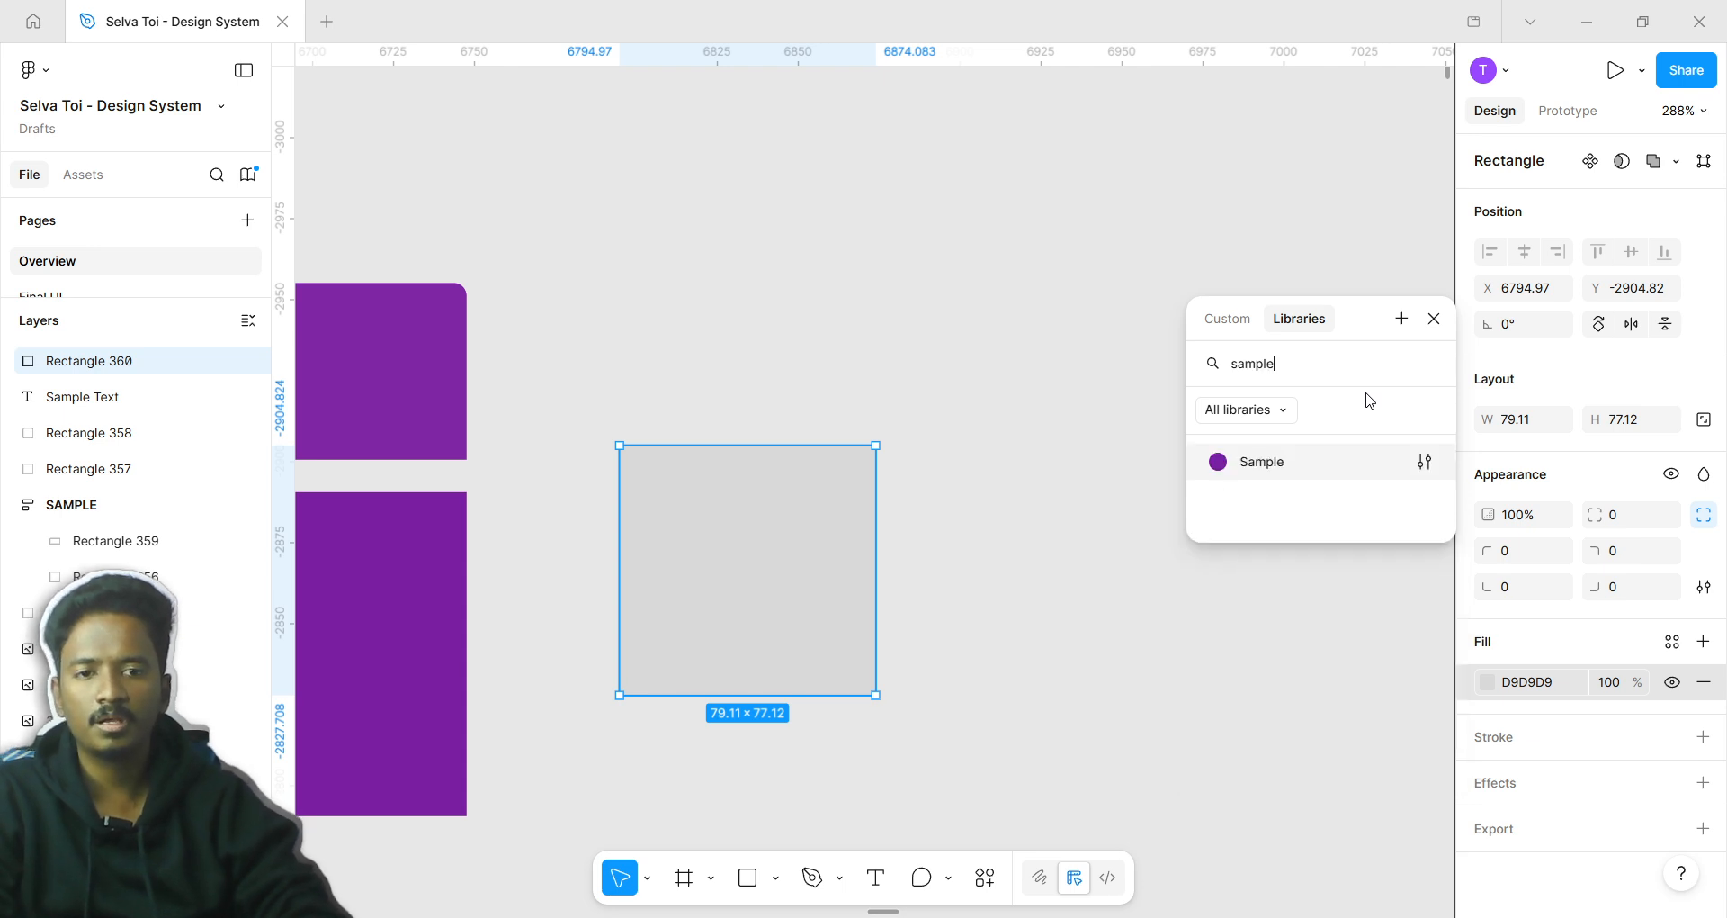
key("Return")
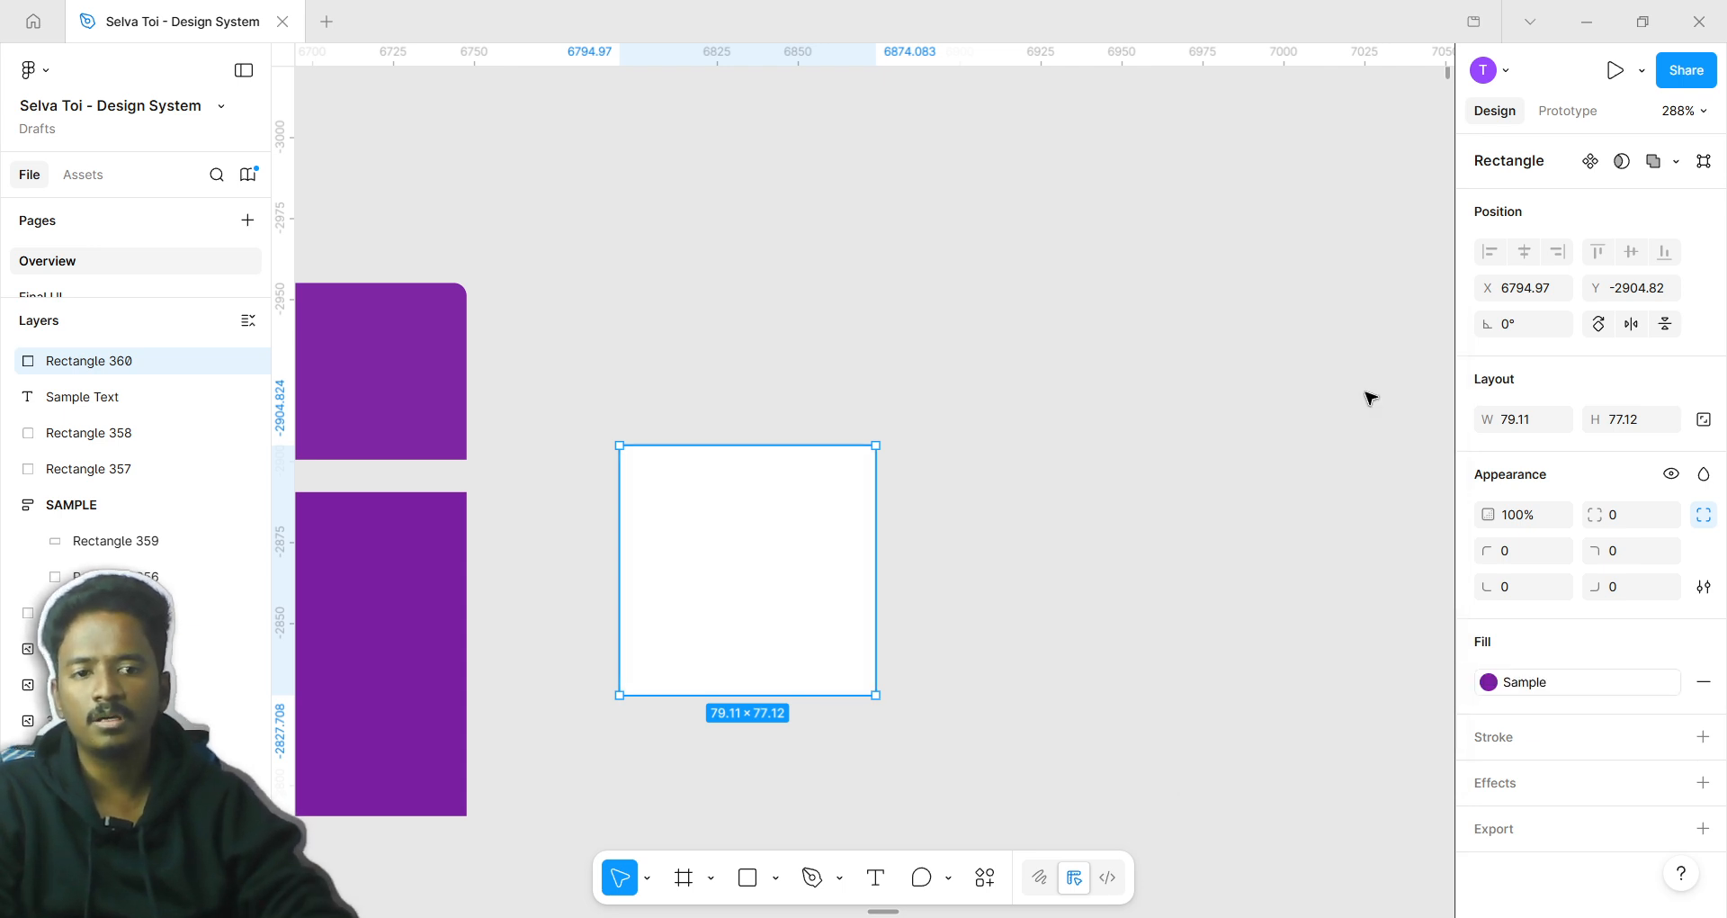
Set the new rectangle's fill to the Normal blend mode in its custom colour settings
left_click(1491, 683)
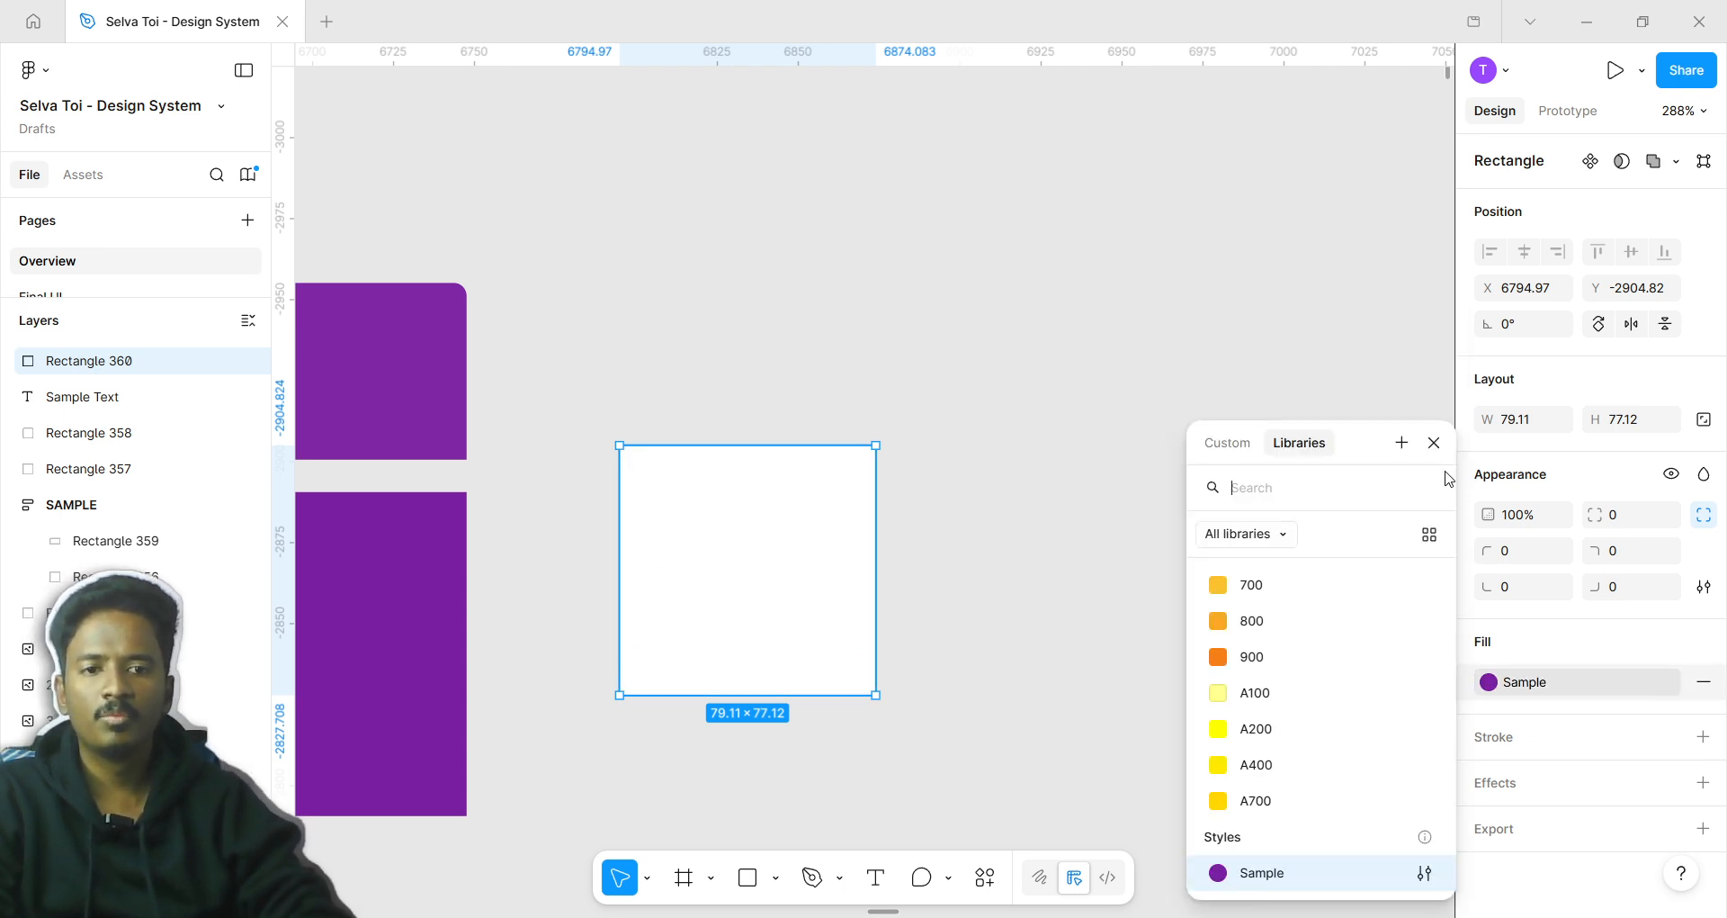
left_click(1257, 444)
left_click(1403, 364)
left_click(1440, 412)
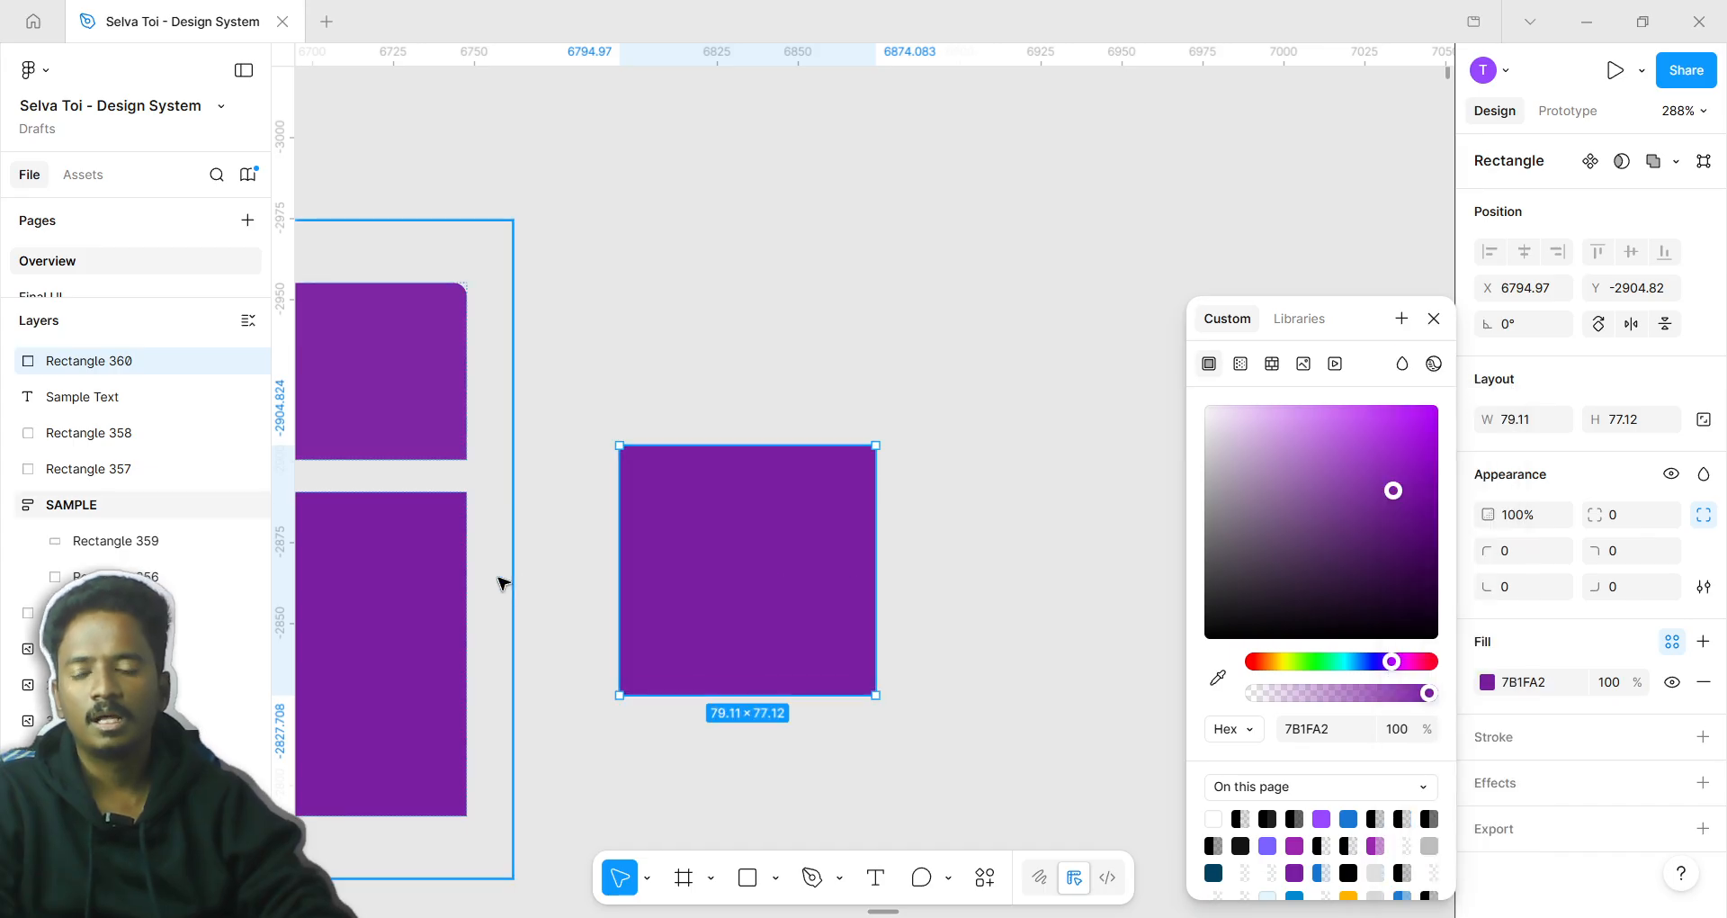
Close the fill colour settings and inspect the upper purple rectangle in the SAMPLE frame
scroll(500, 583, "left", 3)
scroll(499, 583, "down", 1)
left_click(606, 470)
left_click(1022, 477)
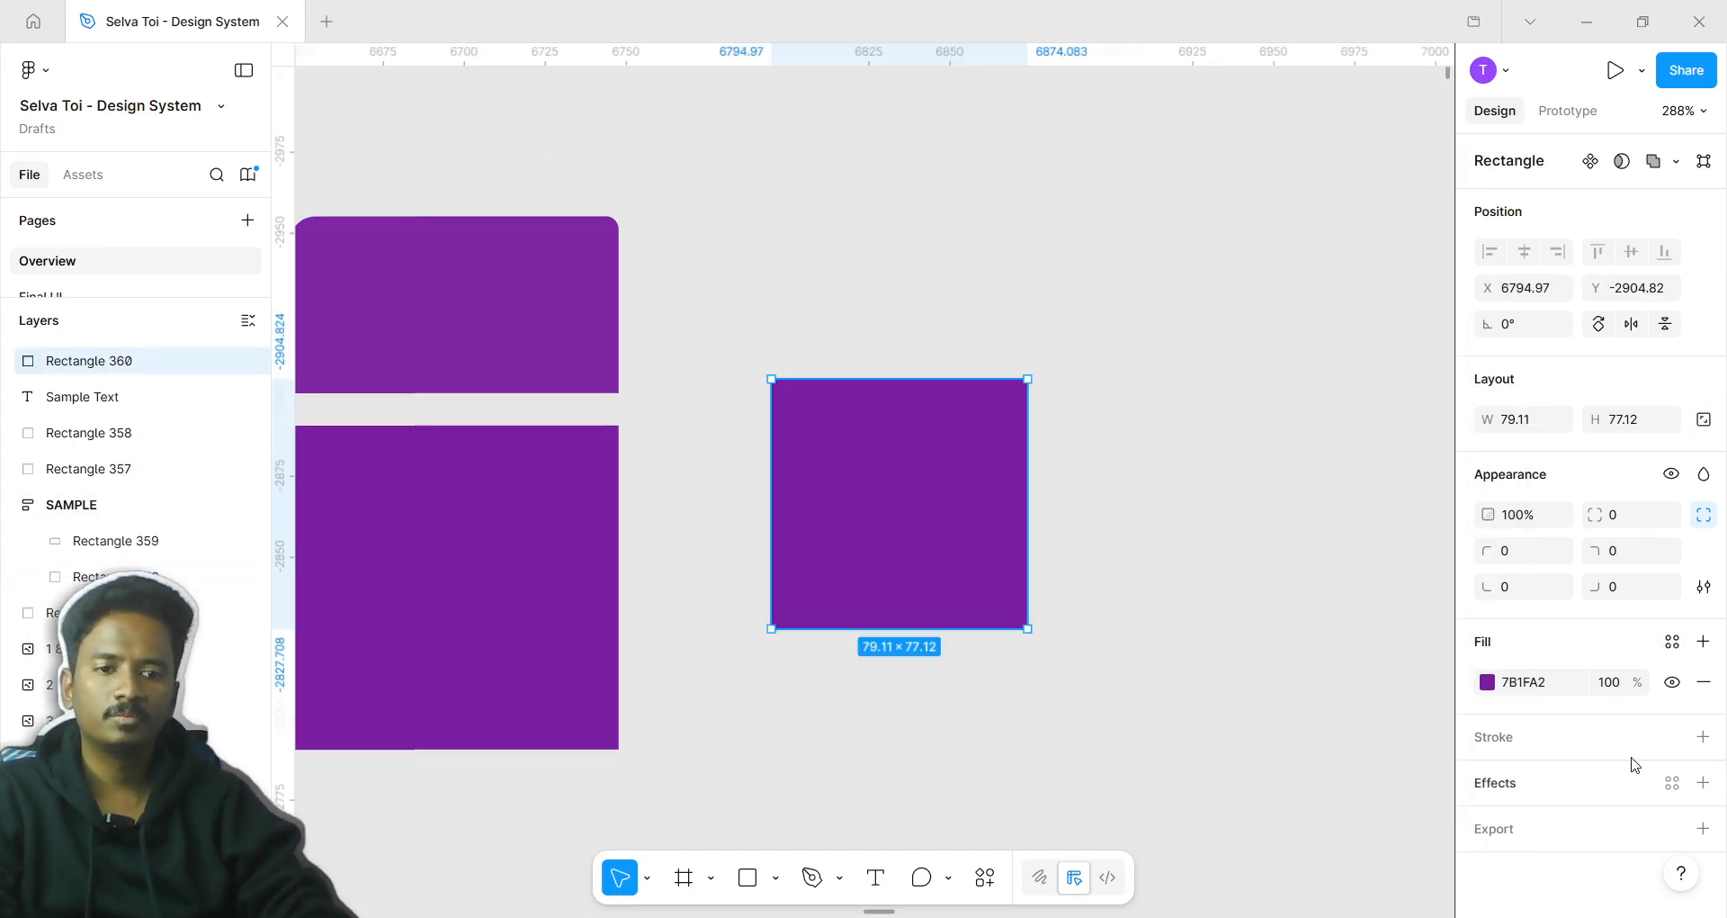
key("Escape")
left_click(478, 297)
scroll(478, 297, "down", 1)
scroll(1022, 710, "down", 2)
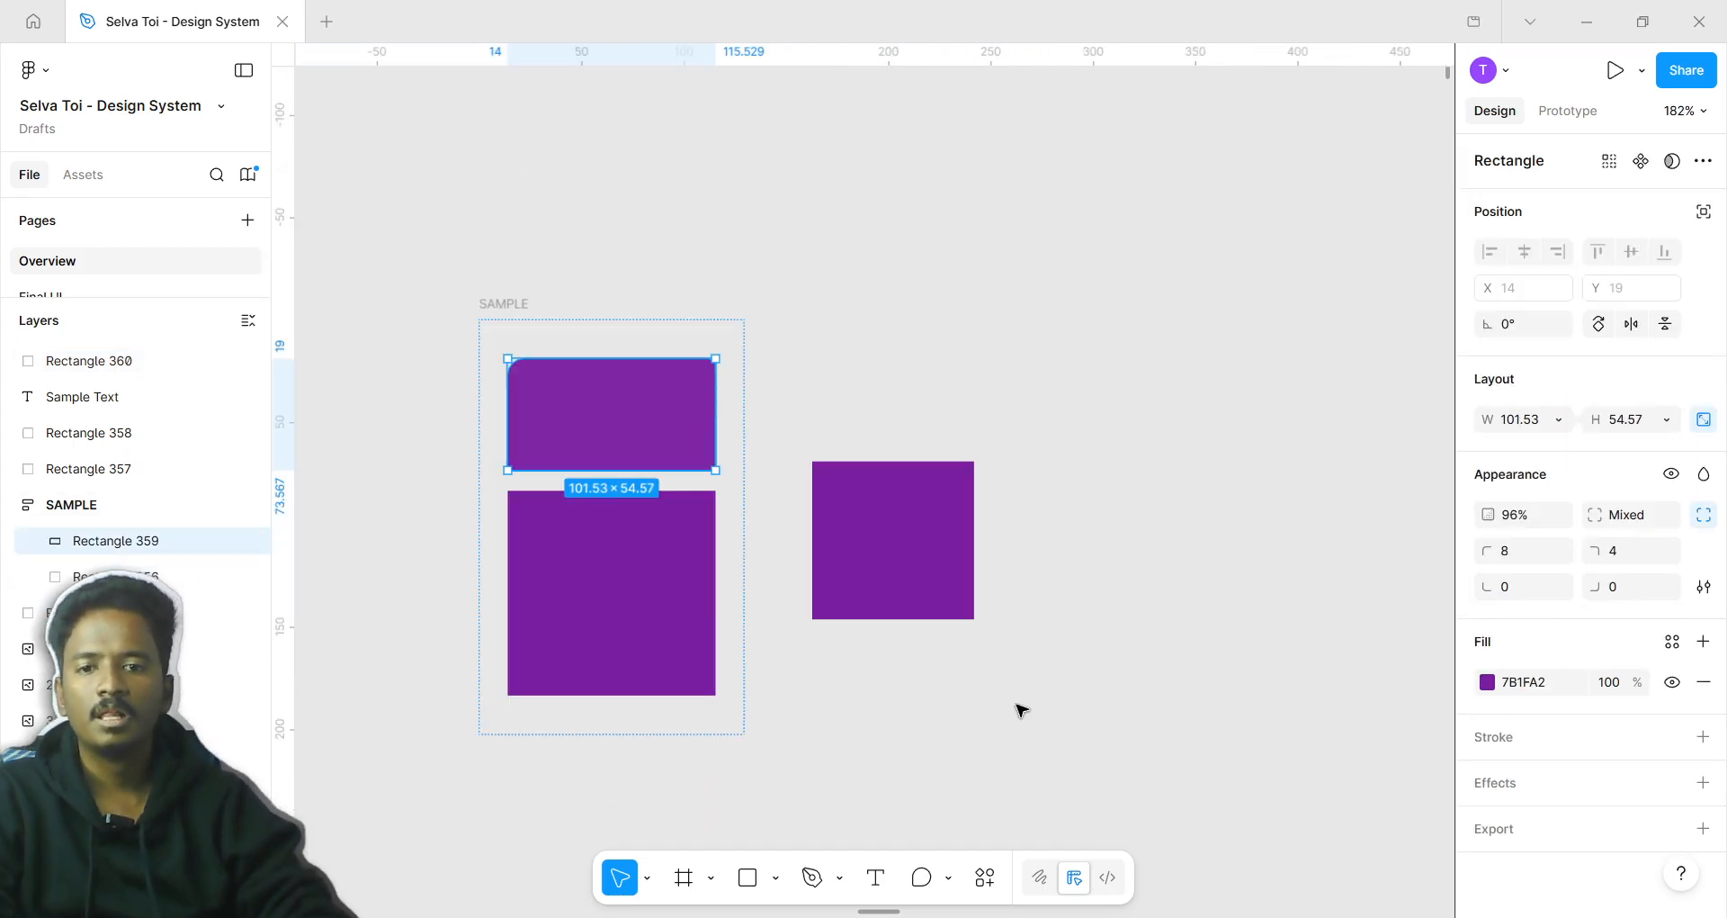
Review the Stroke Section notes on the overview board, including thickness, colour and alignment
left_click(1022, 711)
scroll(1064, 686, "down", 5)
scroll(1064, 686, "up", 5)
left_click_drag(813, 821, 909, 500)
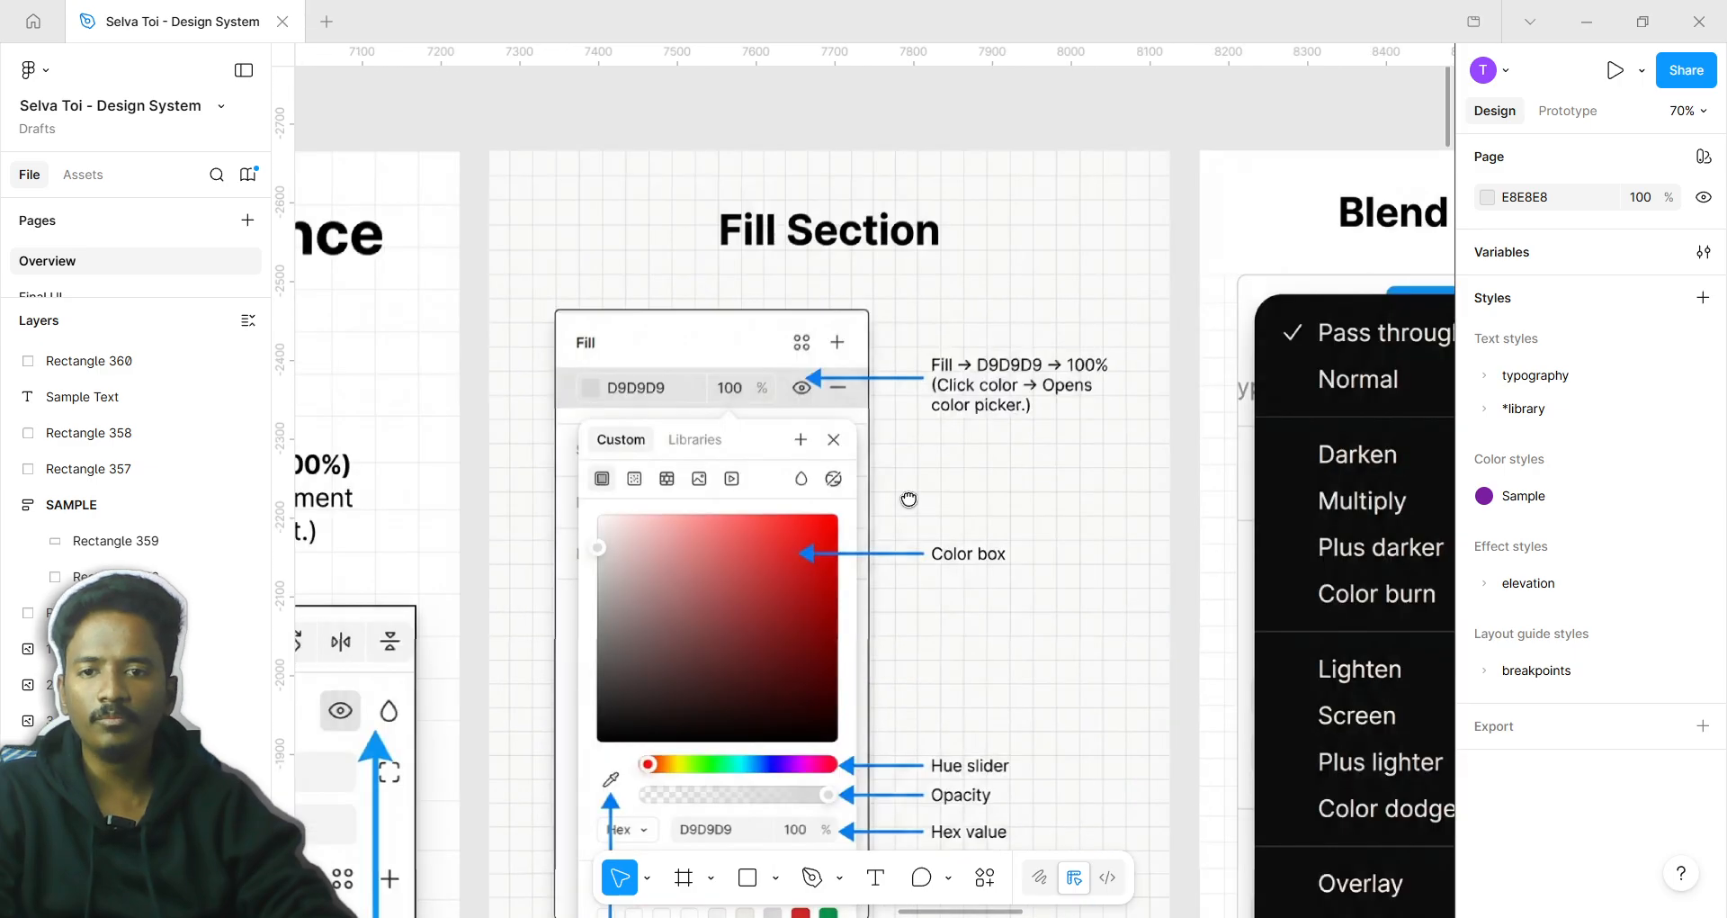
scroll(909, 499, "down", 2)
scroll(908, 500, "right", 5)
scroll(758, 524, "up", 3)
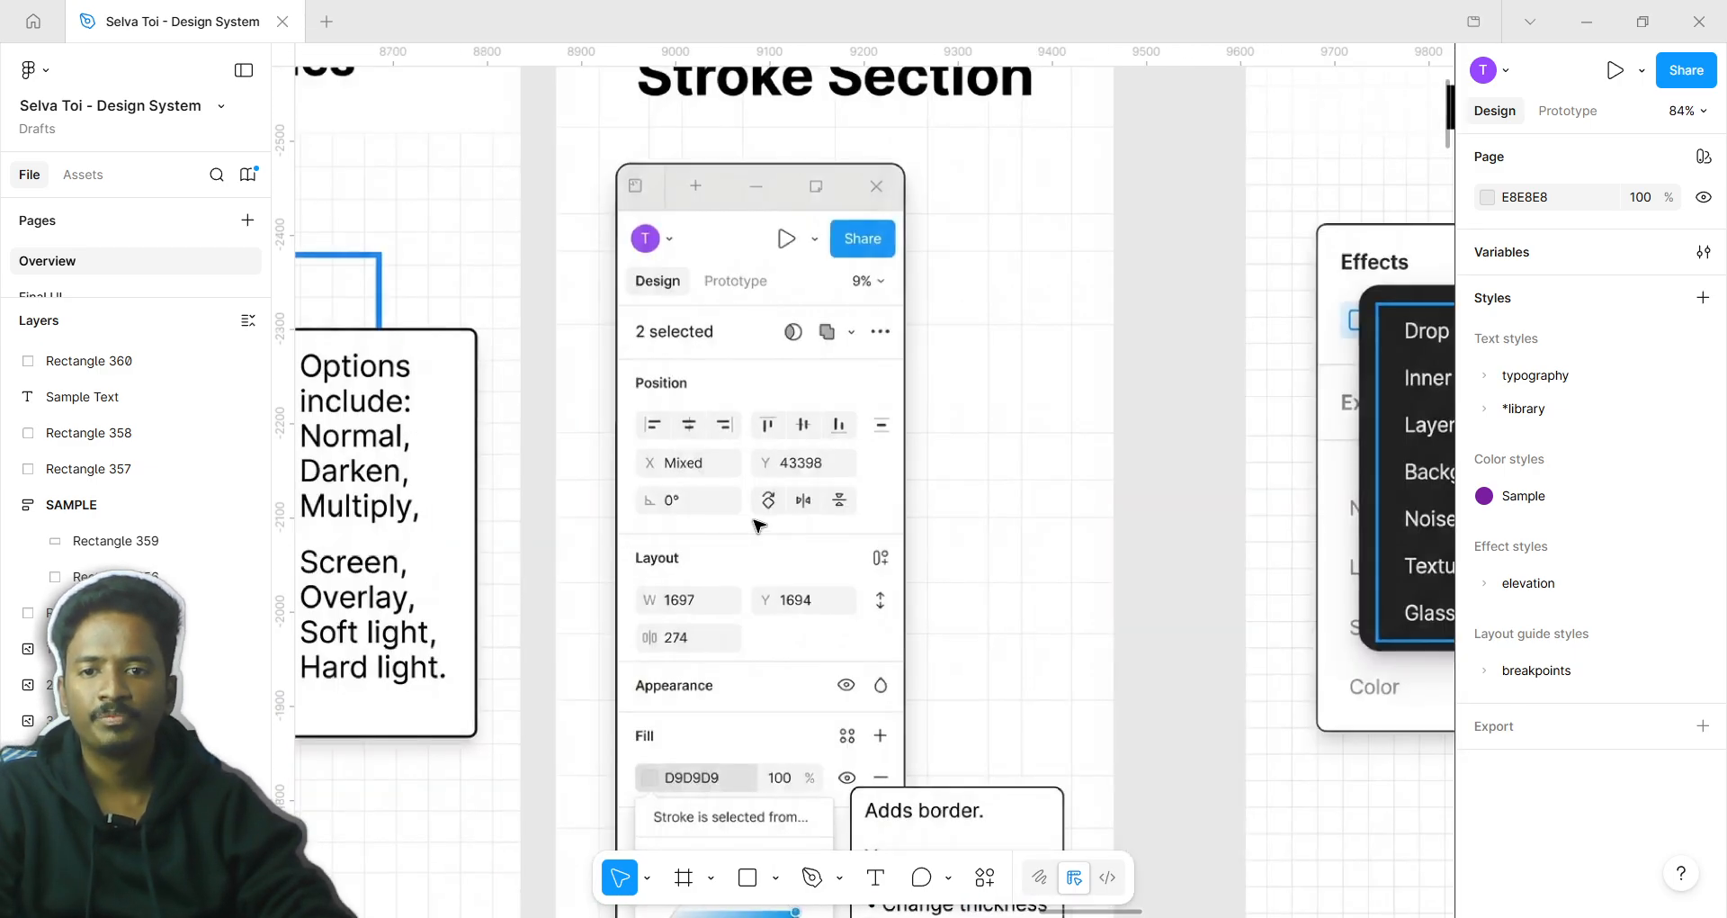
scroll(806, 531, "down", 1)
scroll(810, 559, "down", 2)
scroll(826, 608, "up", 1)
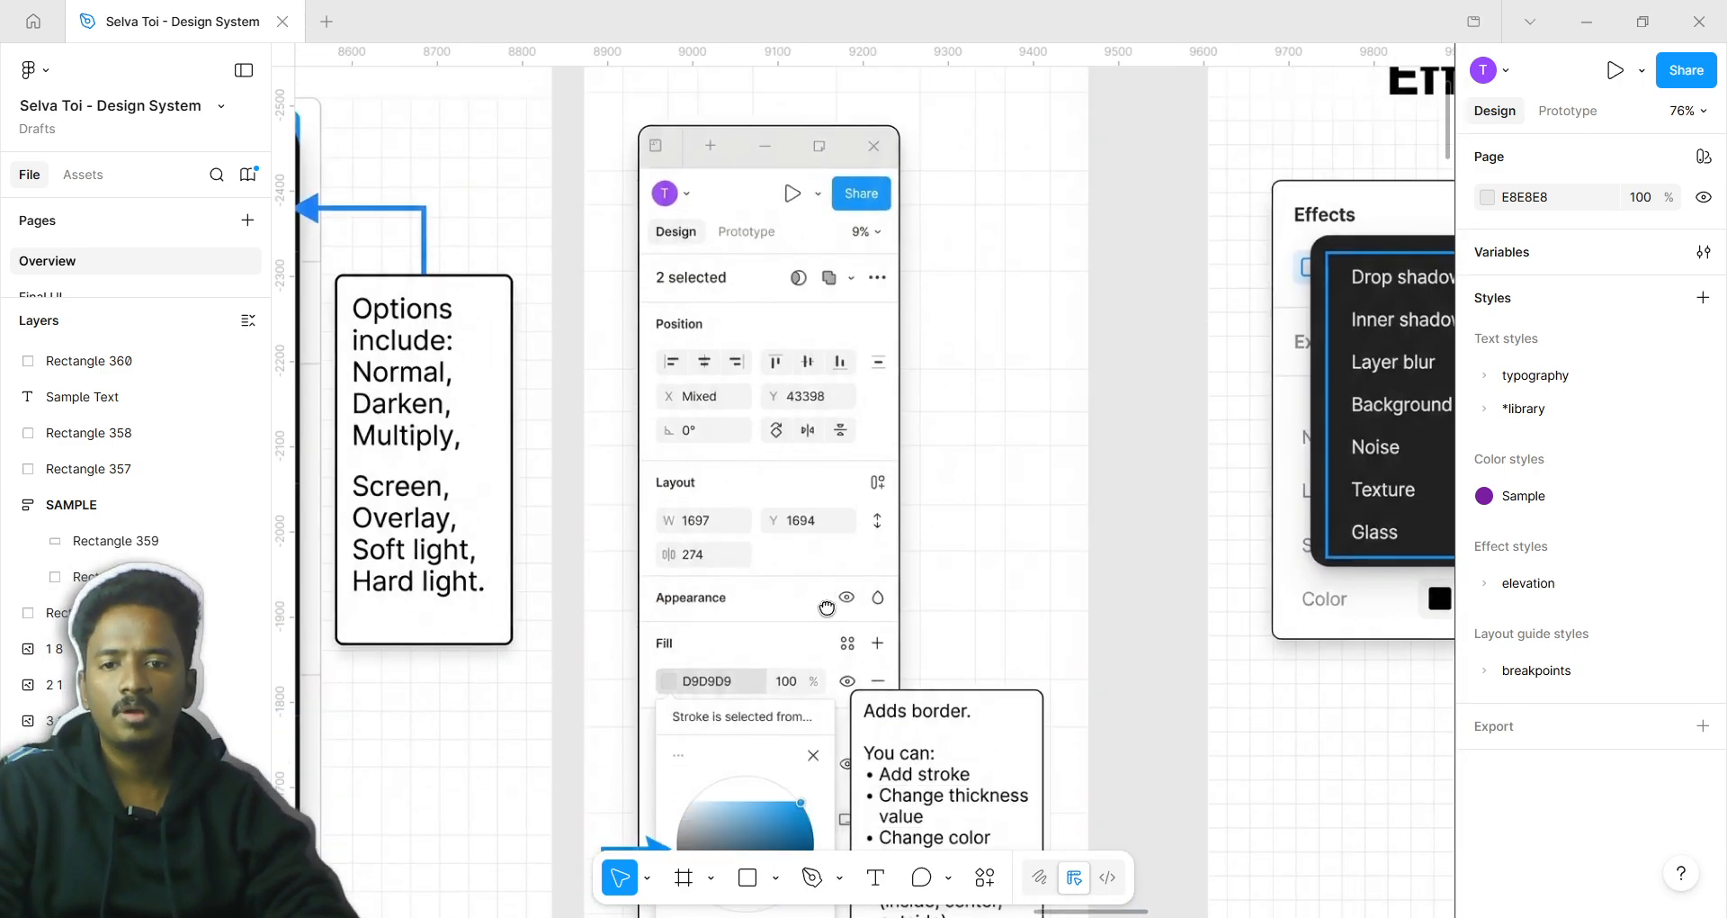
scroll(826, 608, "down", 1)
scroll(846, 567, "up", 2)
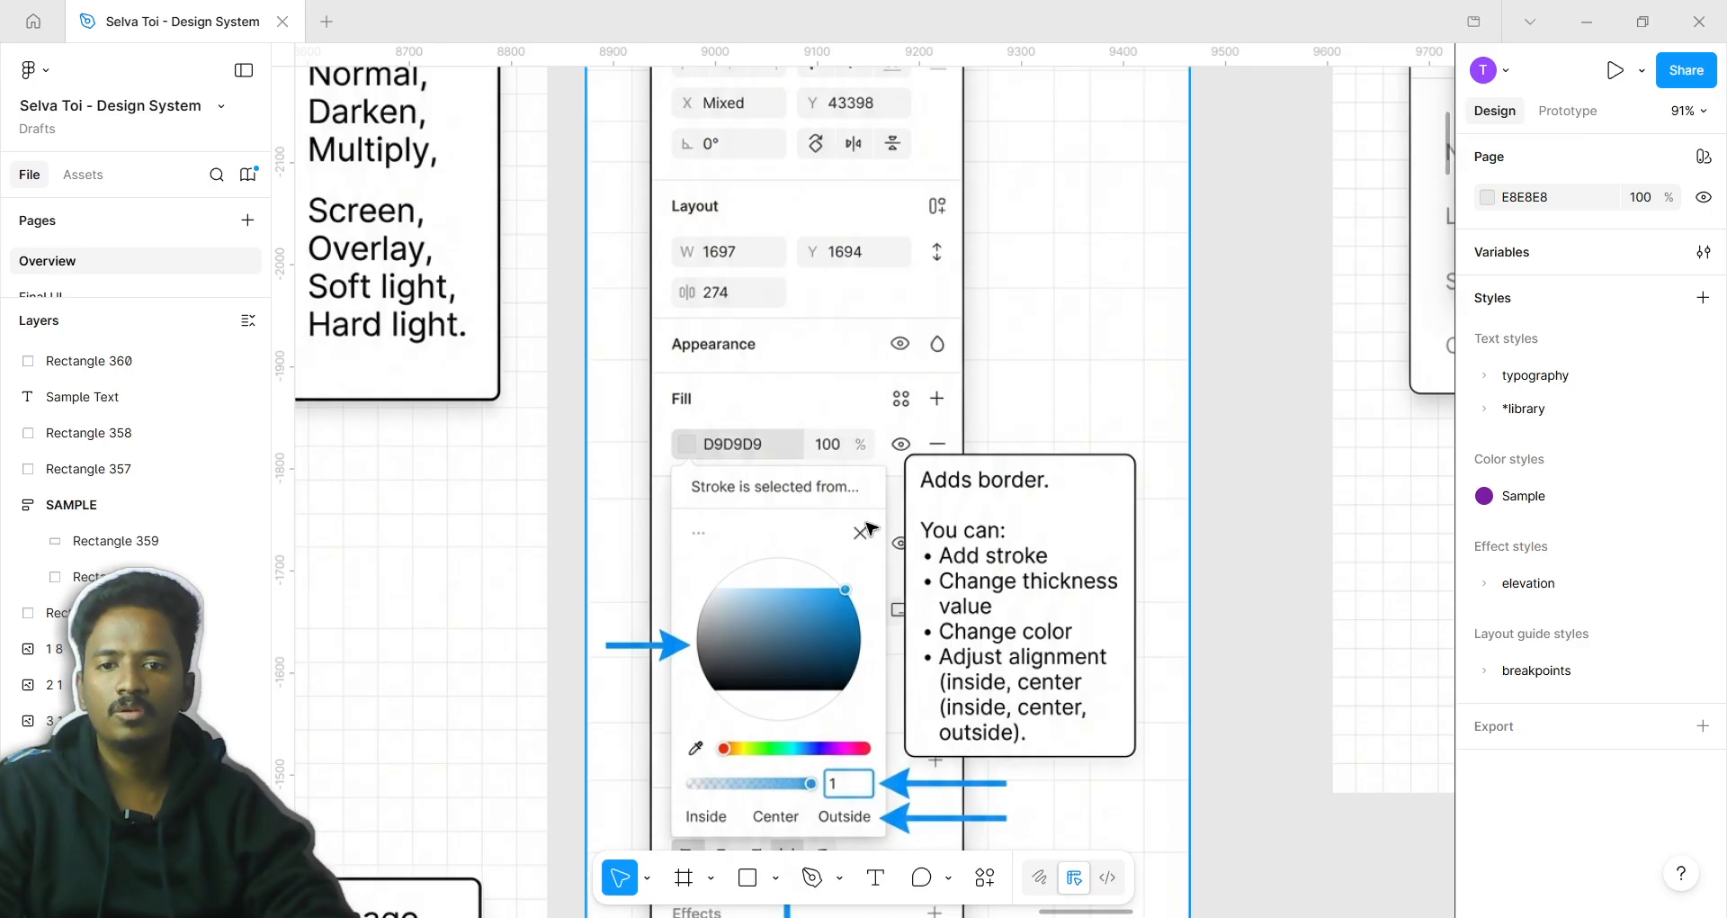
scroll(870, 529, "down", 6)
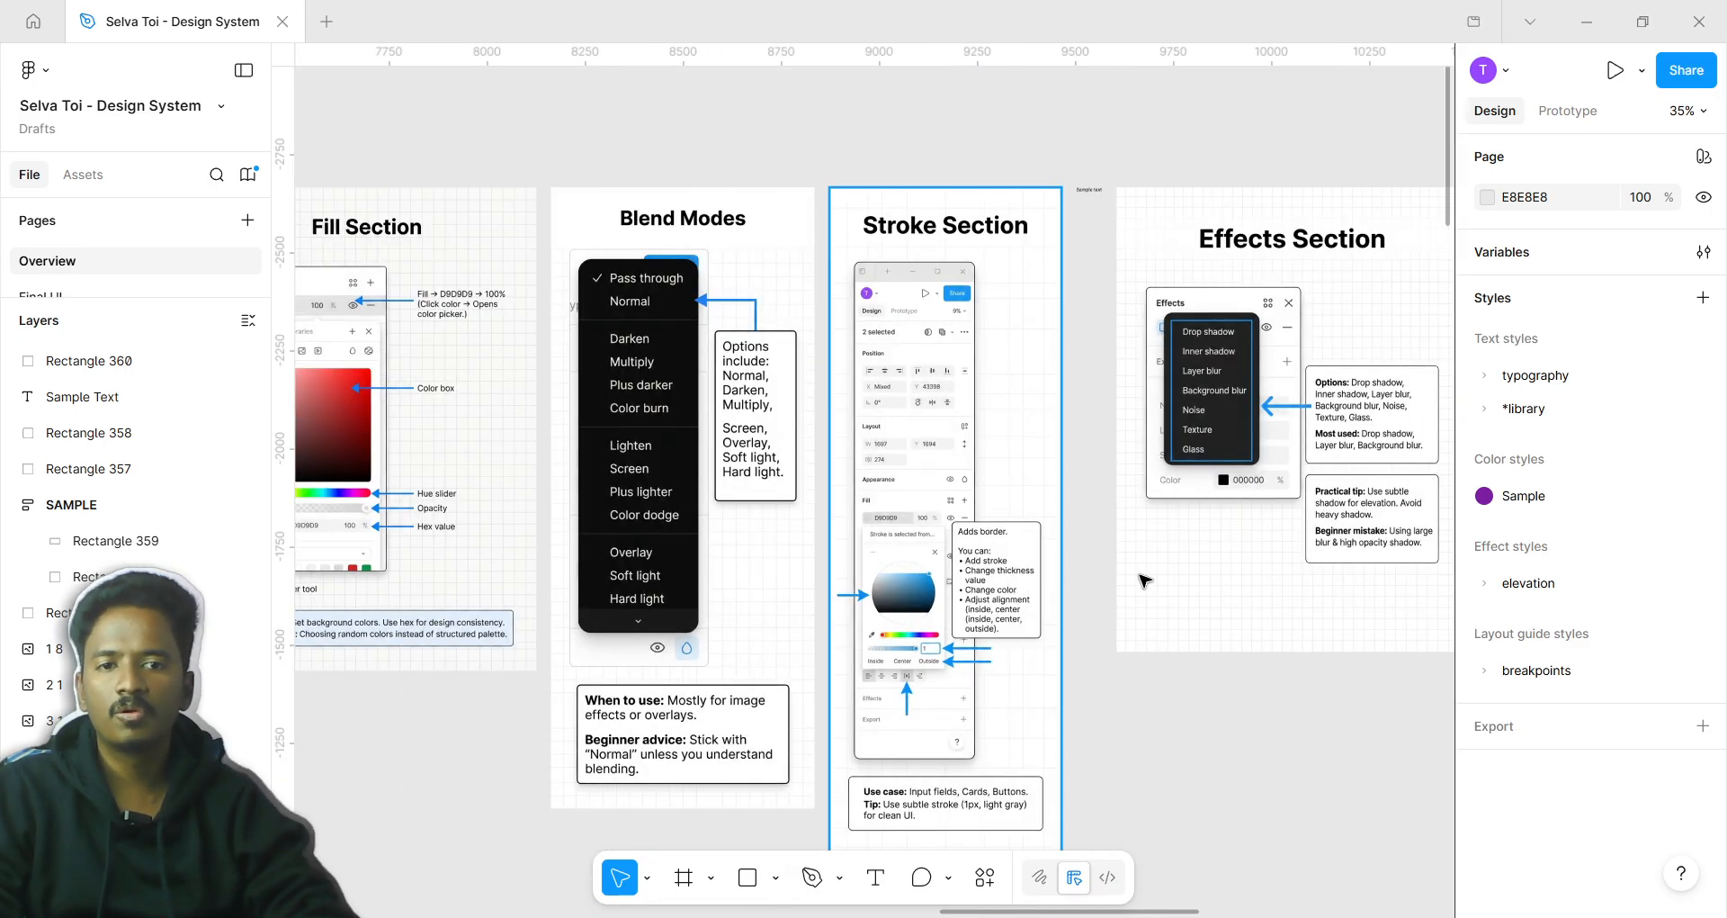
scroll(1035, 503, "right", 2)
scroll(1107, 573, "left", 5)
scroll(1106, 573, "down", 2)
scroll(810, 505, "up", 10)
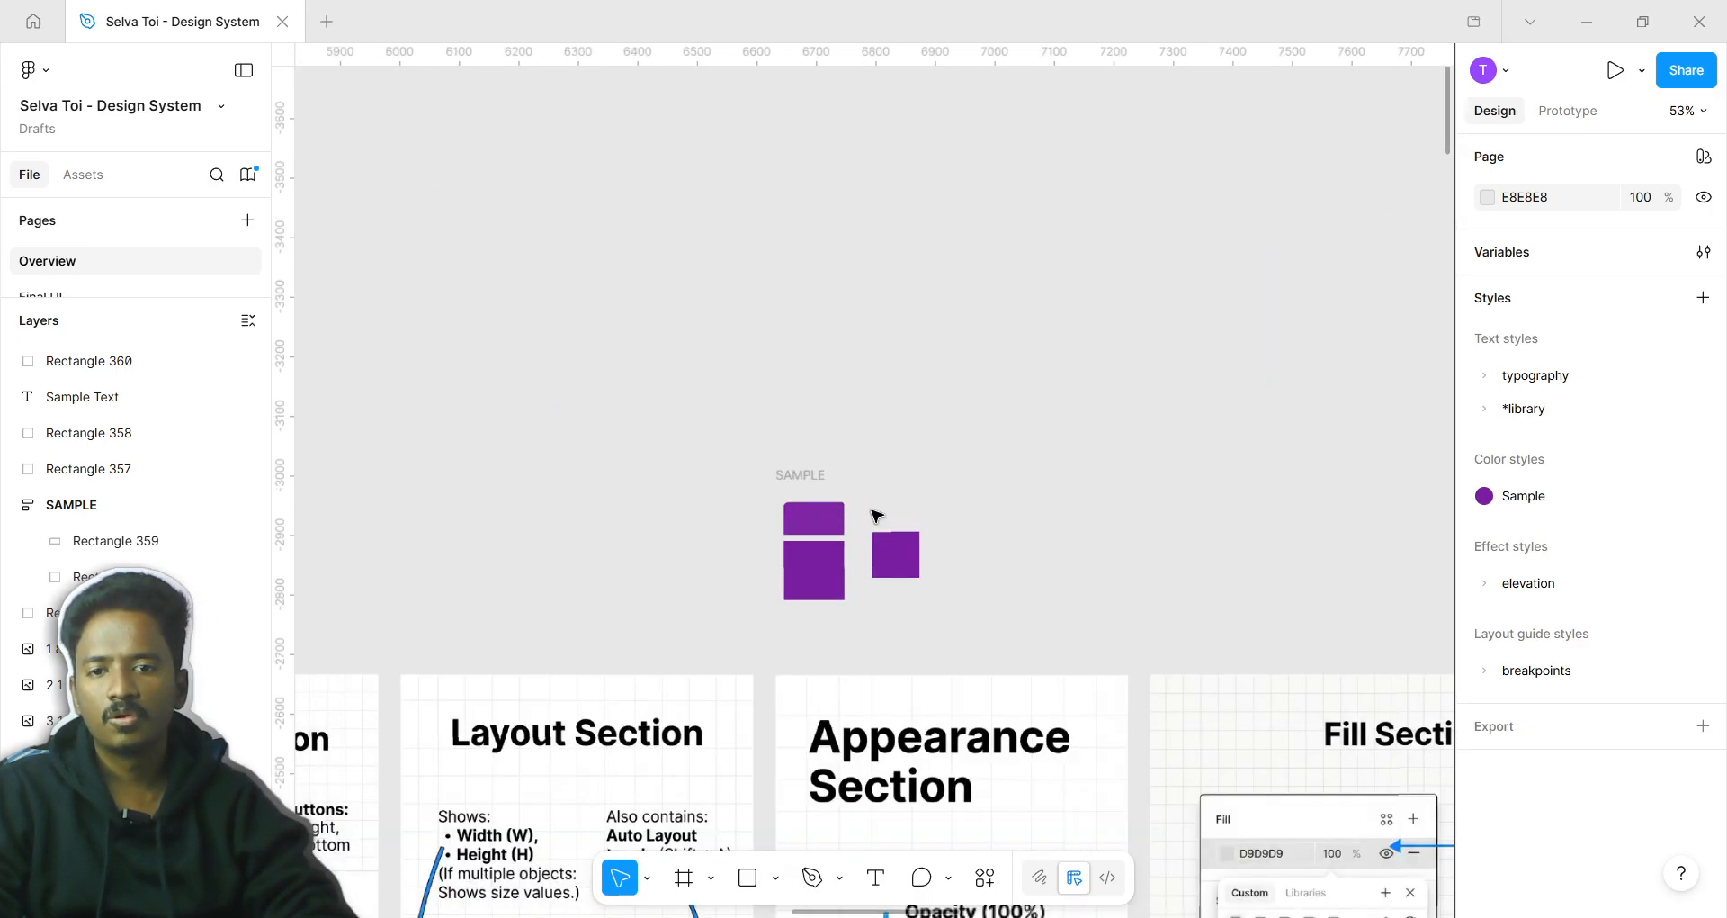
Duplicate the standalone purple rectangle outside the SAMPLE frame and place the copy to its right at about X 6904
scroll(810, 576, "right", 3)
left_click(710, 532)
scroll(710, 532, "up", 1)
scroll(686, 516, "up", 4)
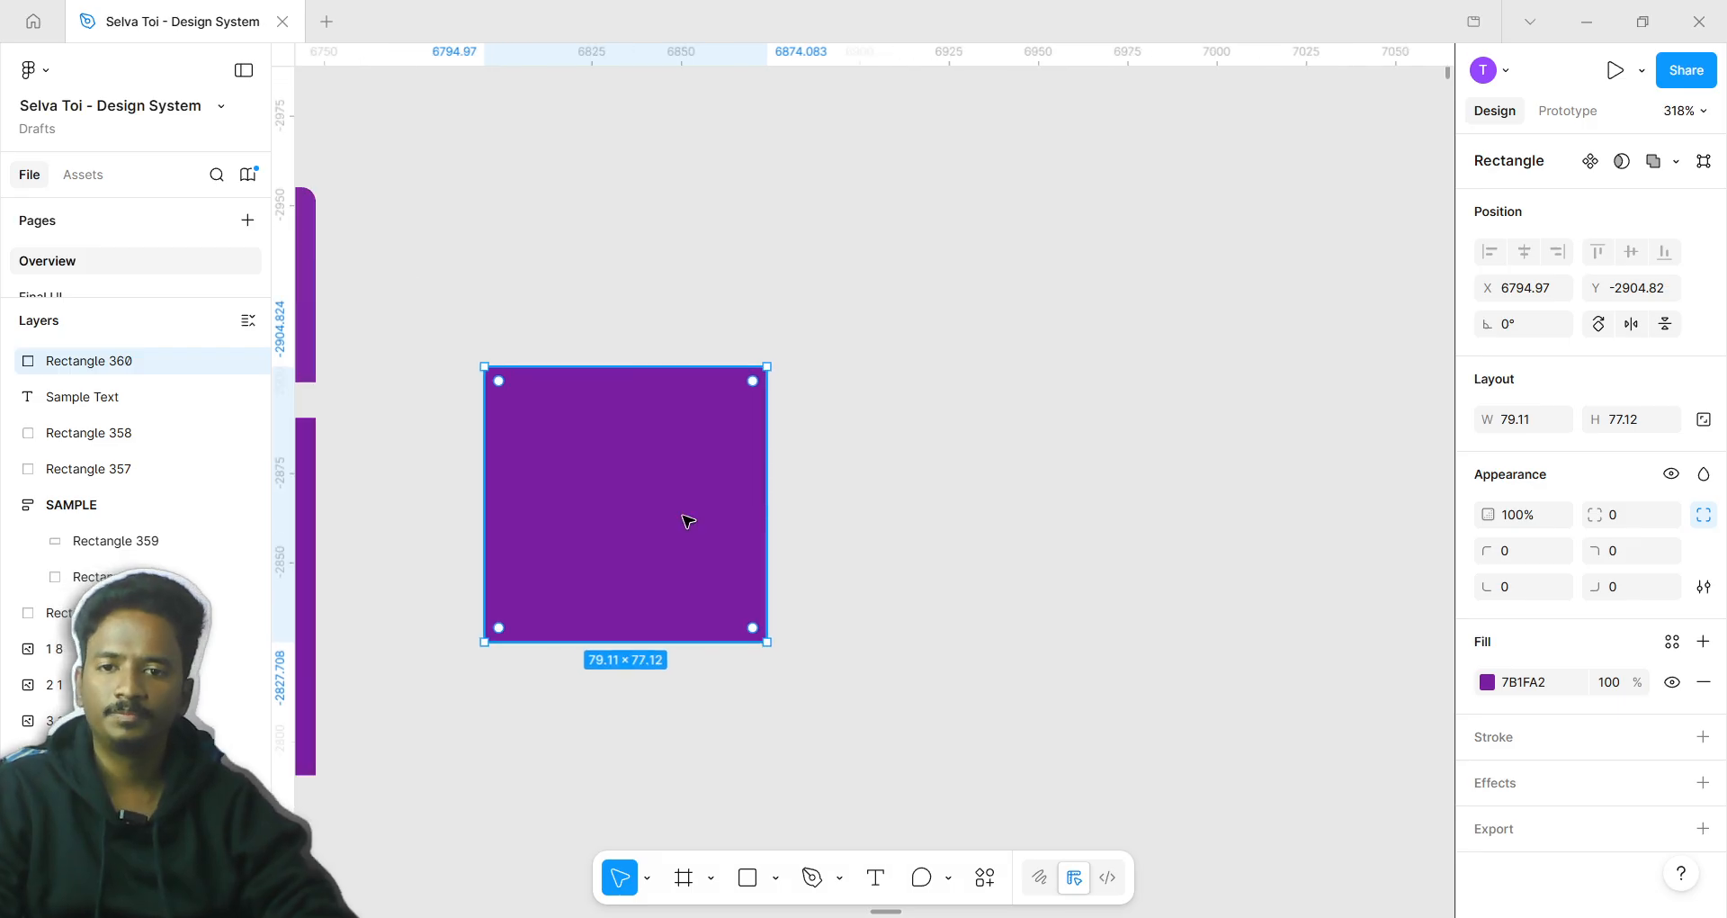
left_click_drag(686, 516, 1082, 524)
scroll(1179, 567, "up", 3)
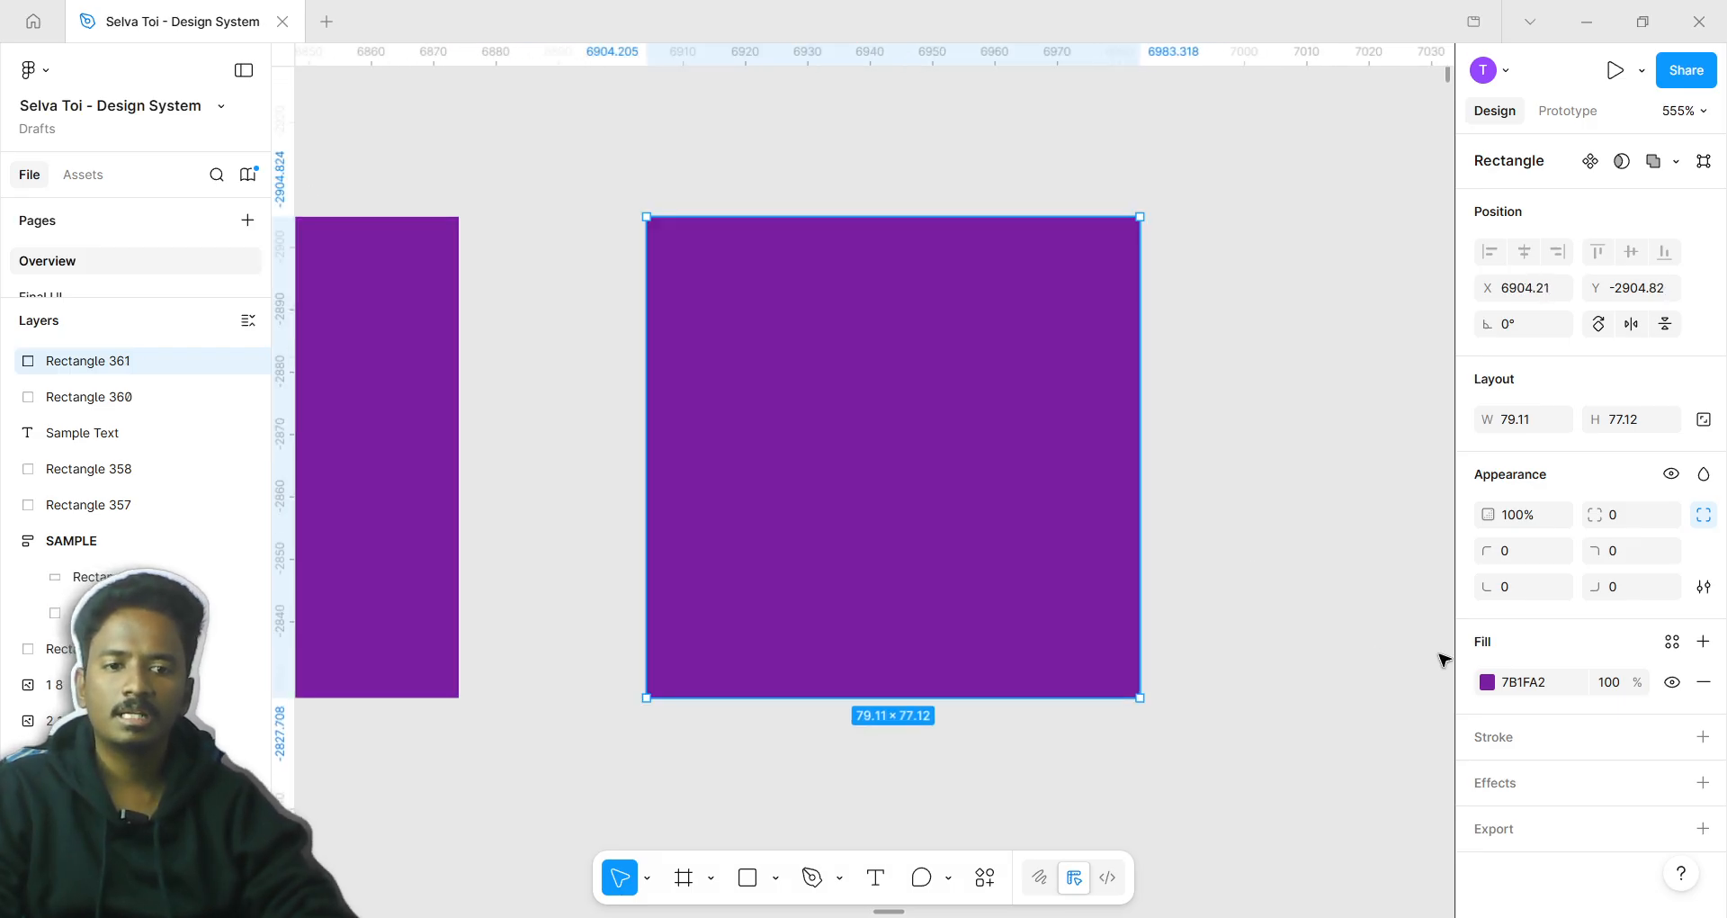
Add a 000000 stroke at 100% with Inside alignment and weight 1 to the copied rectangle
left_click(1530, 743)
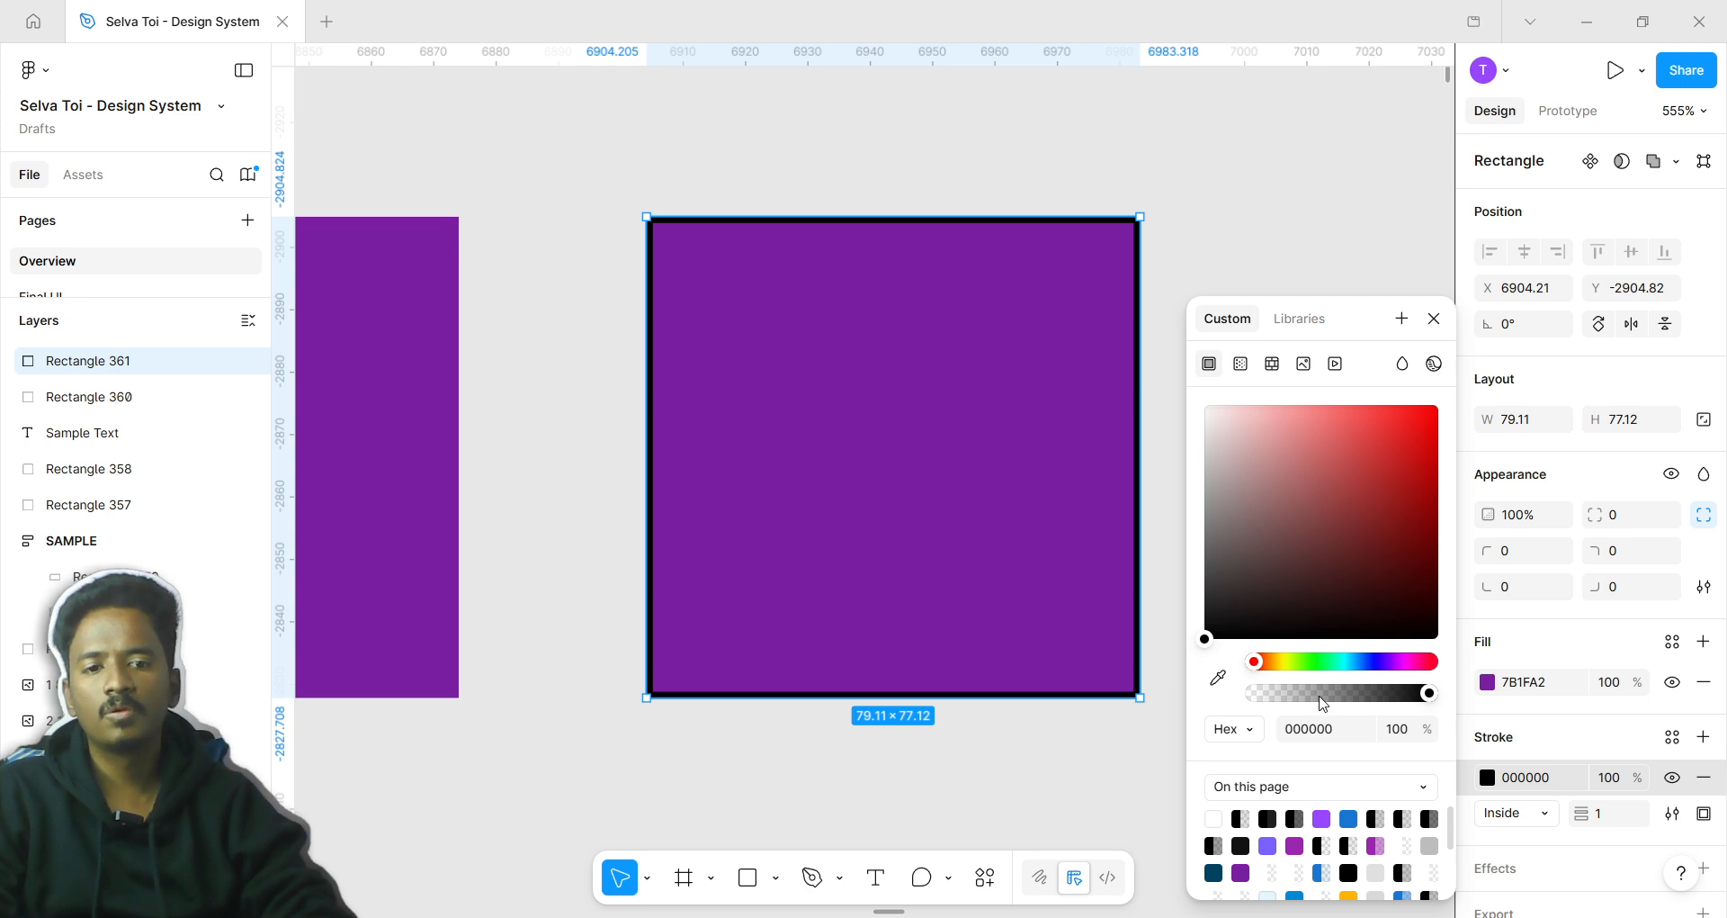
scroll(996, 617, "up", 1)
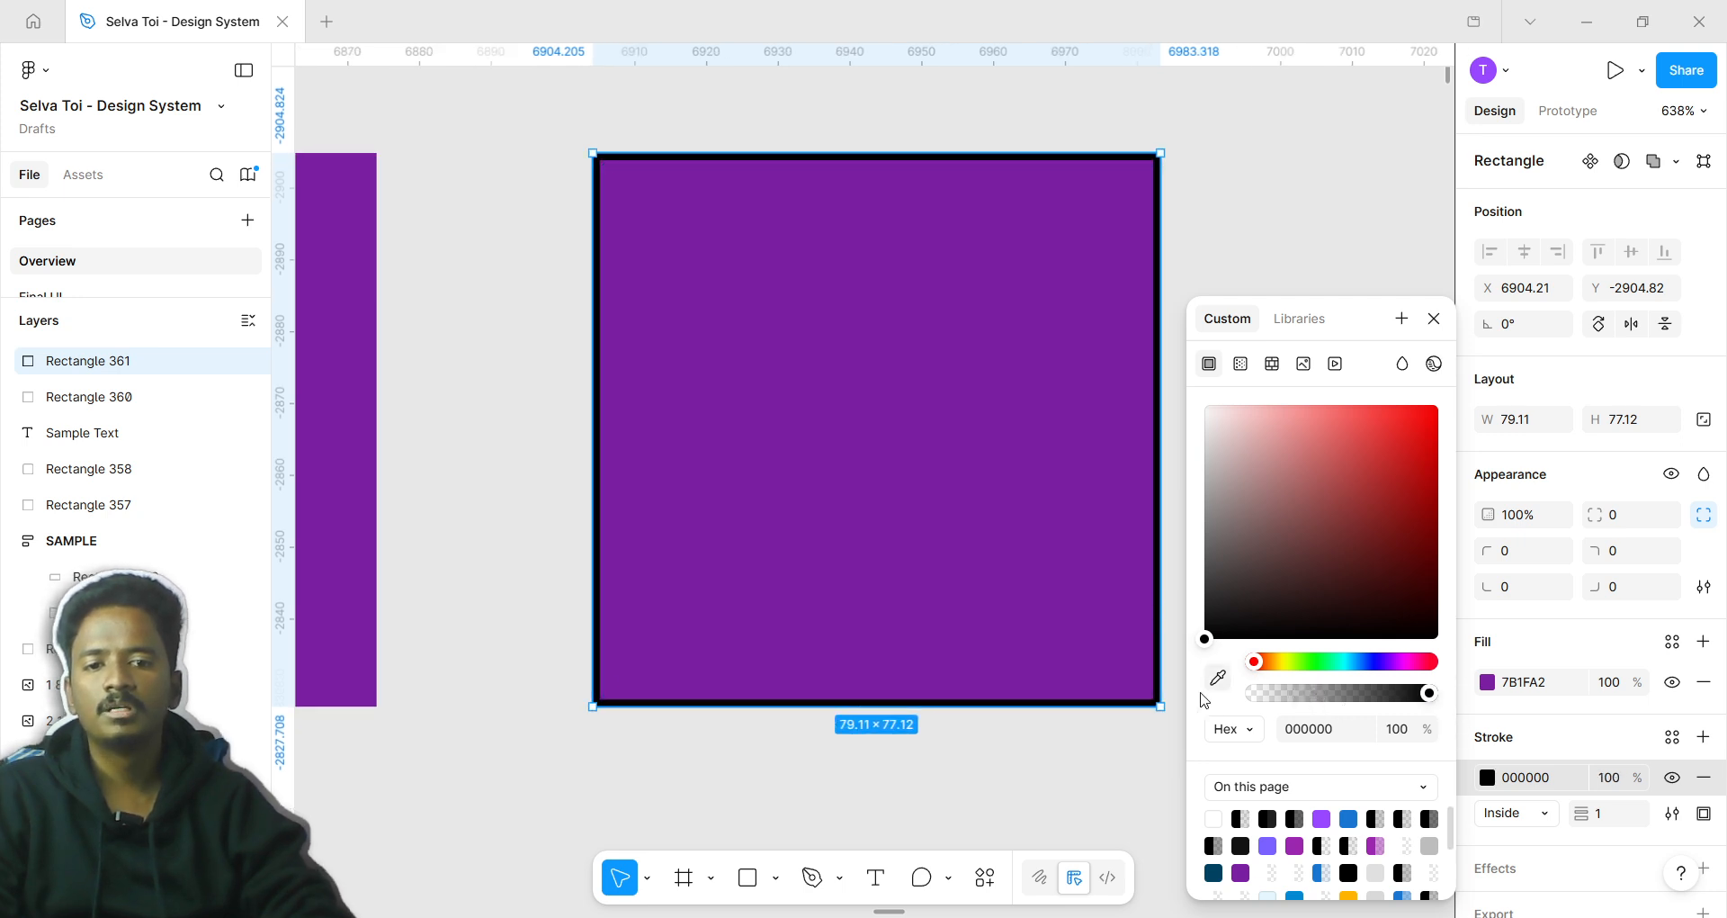
scroll(1203, 700, "up", 3)
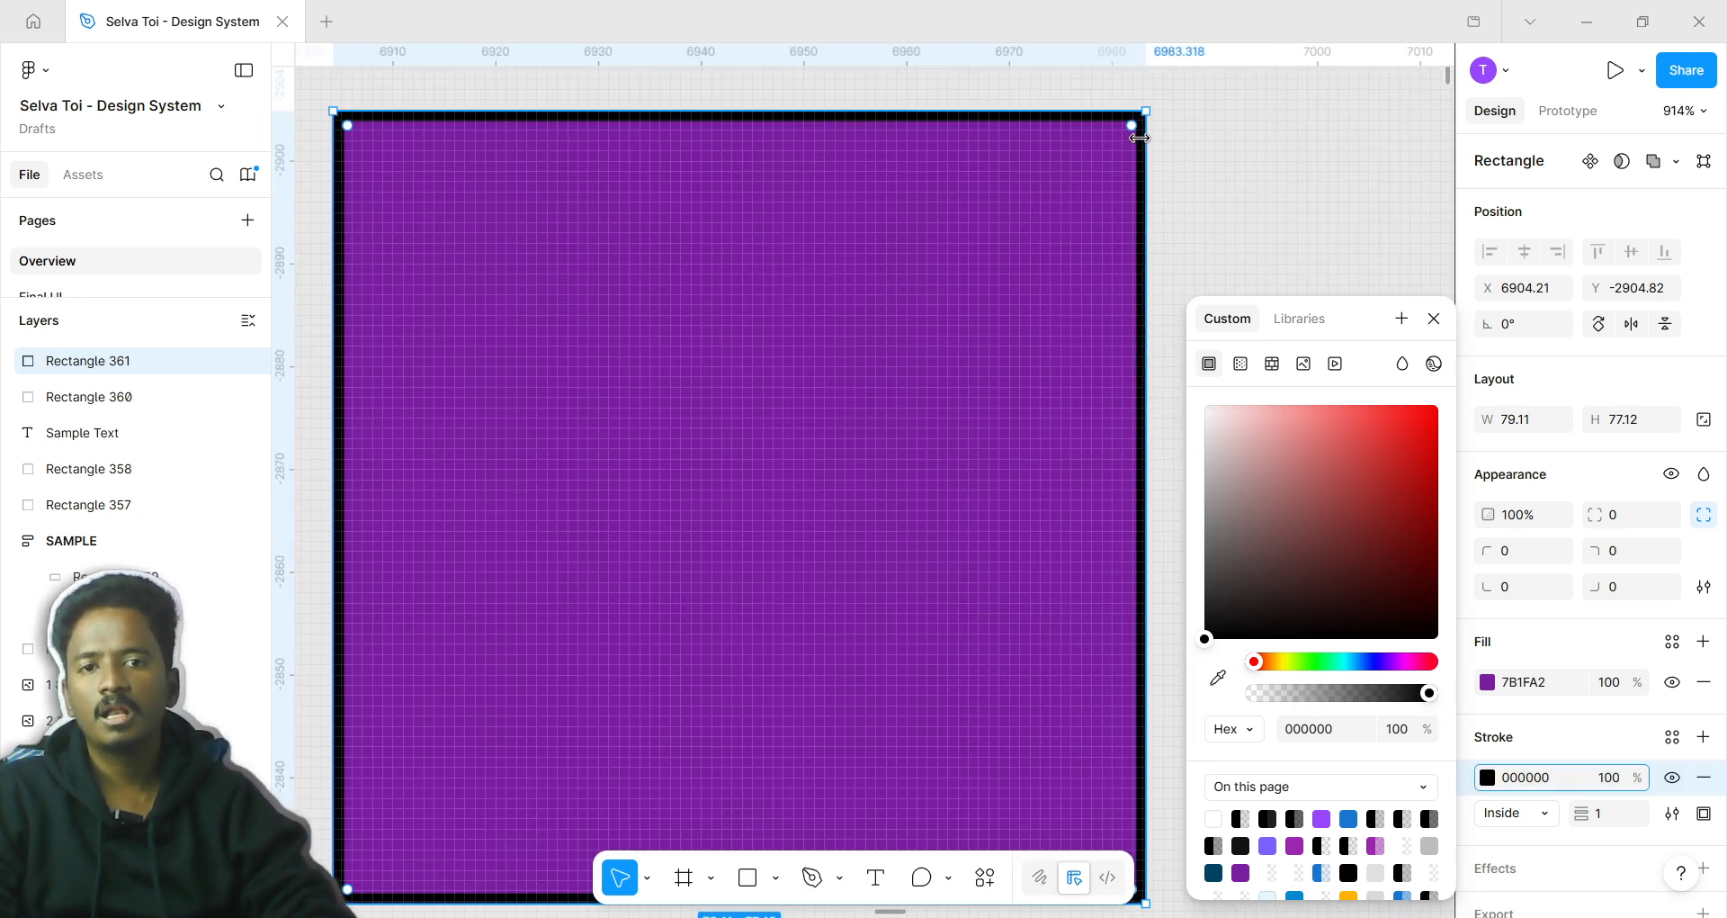
left_click_drag(1140, 136, 1049, 170)
Try rounding the copied rectangle's corners to radius 4, and undo the rounding
scroll(1179, 135, "up", 5)
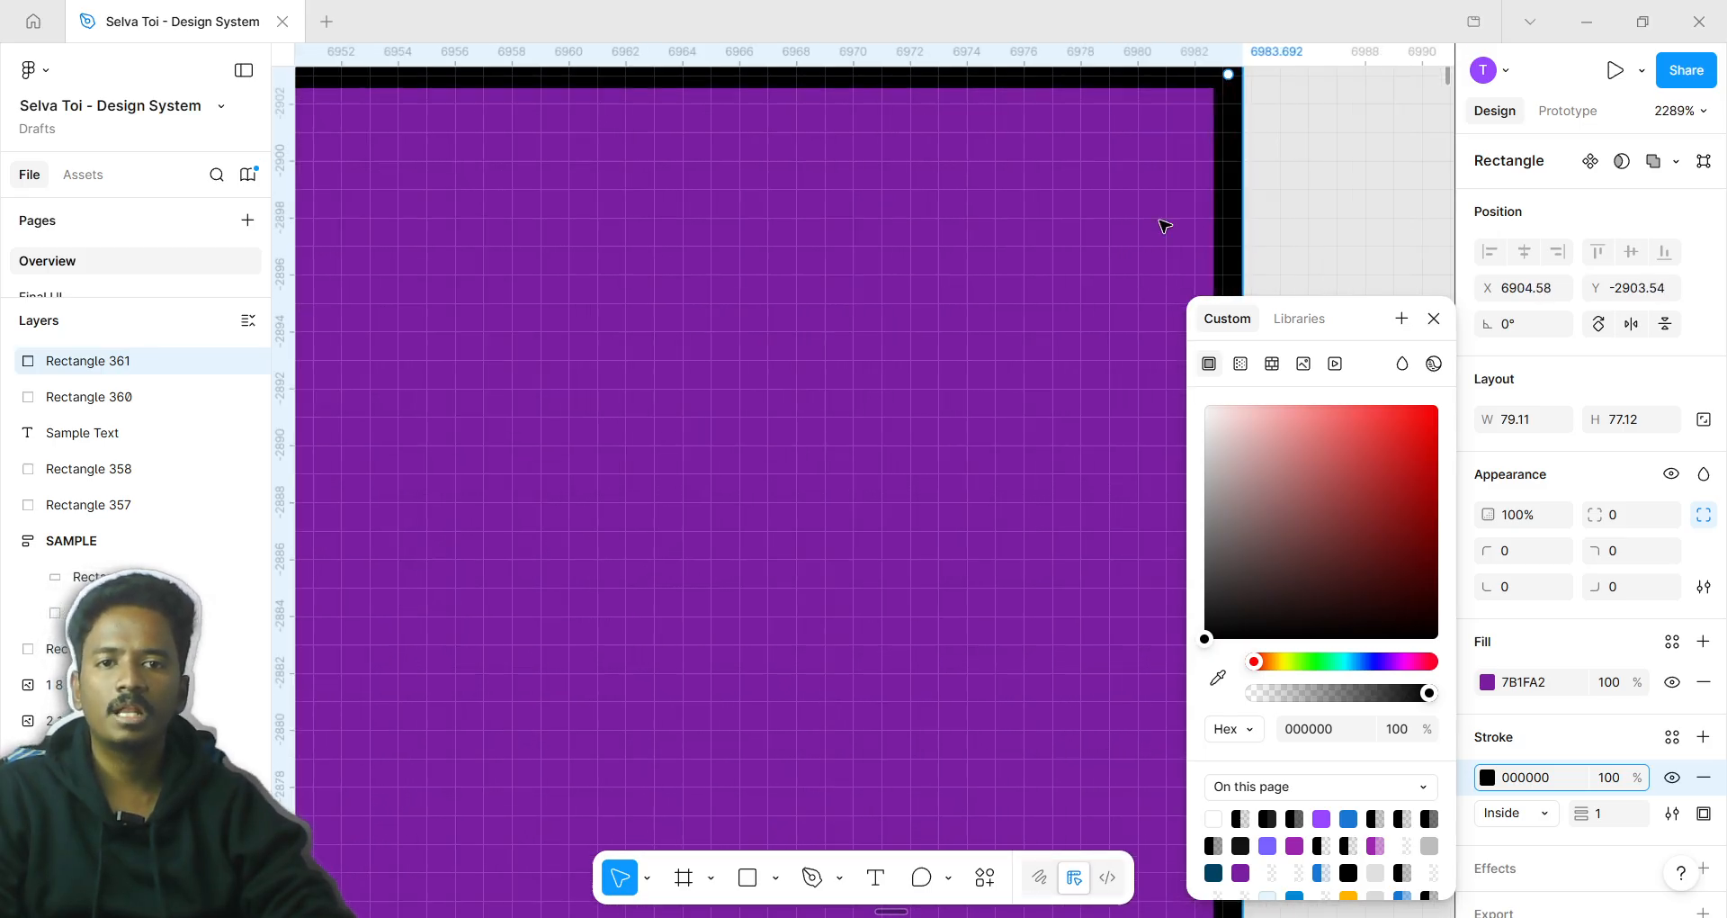
scroll(1111, 212, "up", 5)
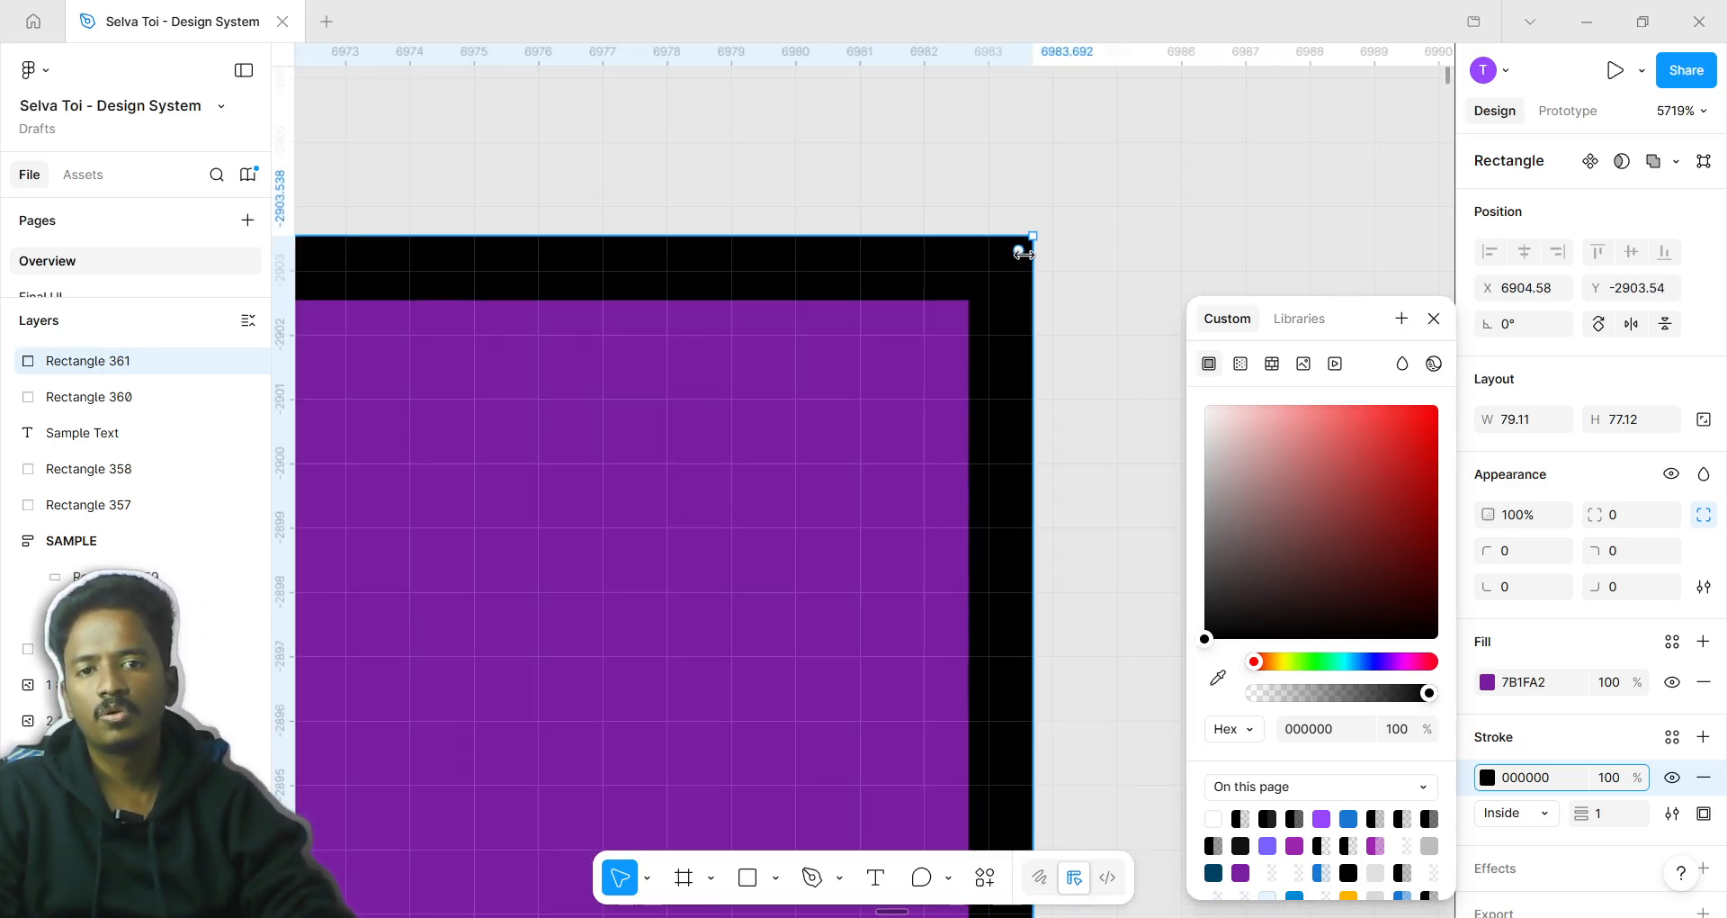
left_click_drag(1019, 253, 763, 541)
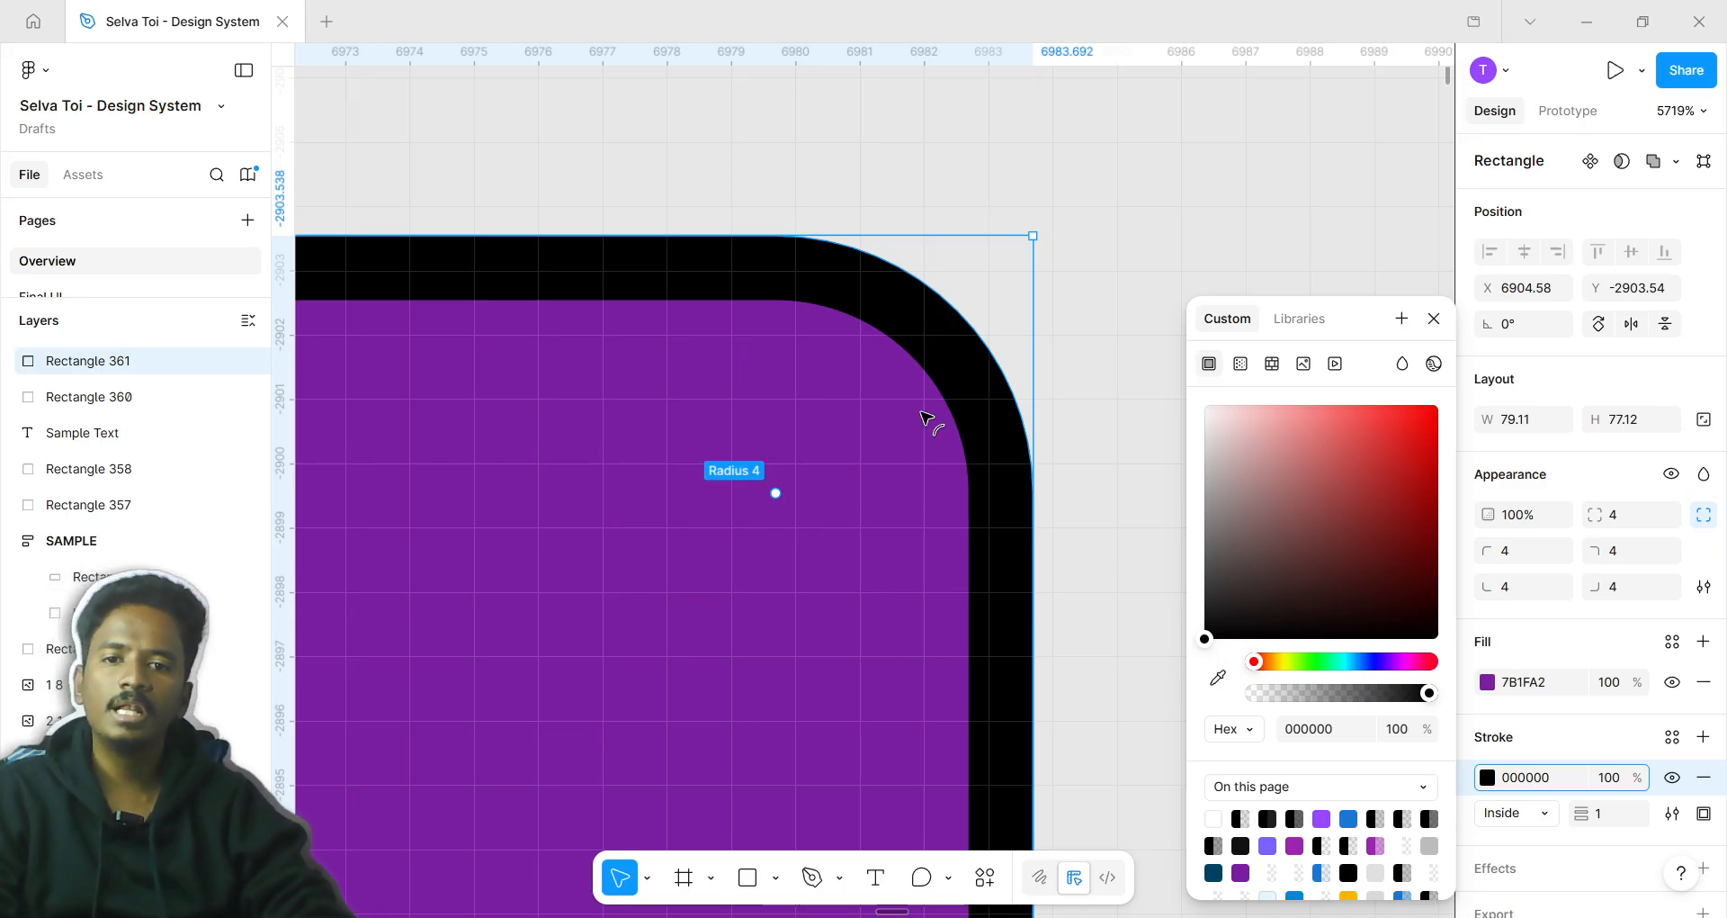
key("ctrl+z")
scroll(1098, 231, "down", 3)
Delete the copied rectangle's upper-right corner point in vector editing and leave that mode
double_click(1047, 266)
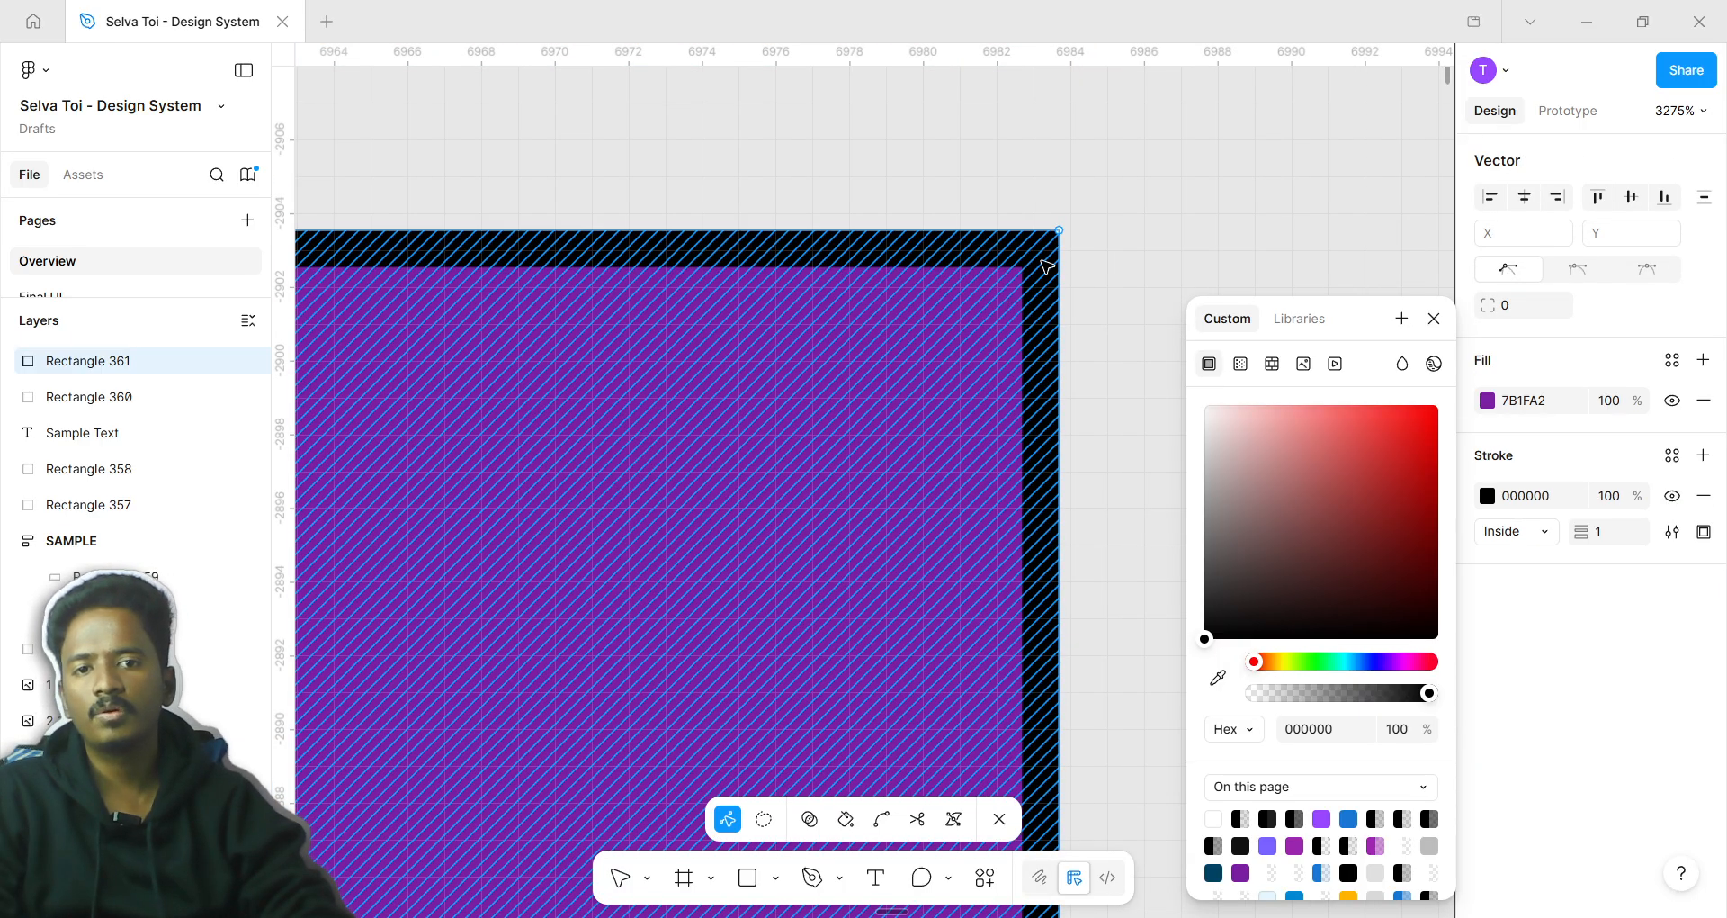
key("Escape")
key("Return")
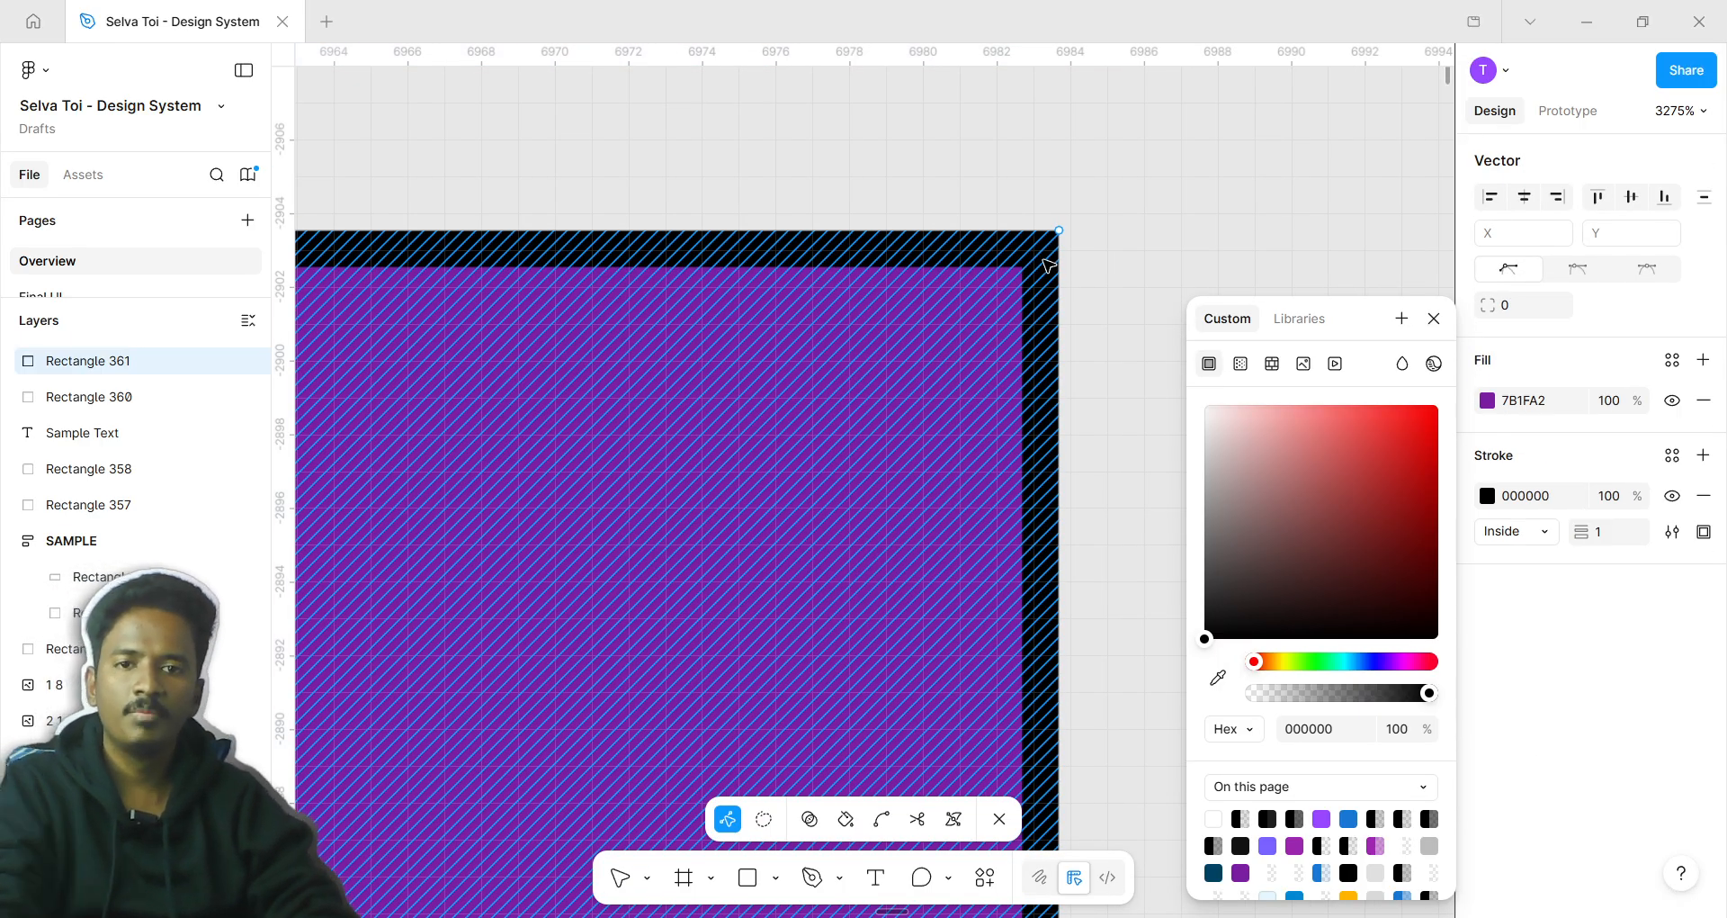
left_click(1059, 230)
key("Delete")
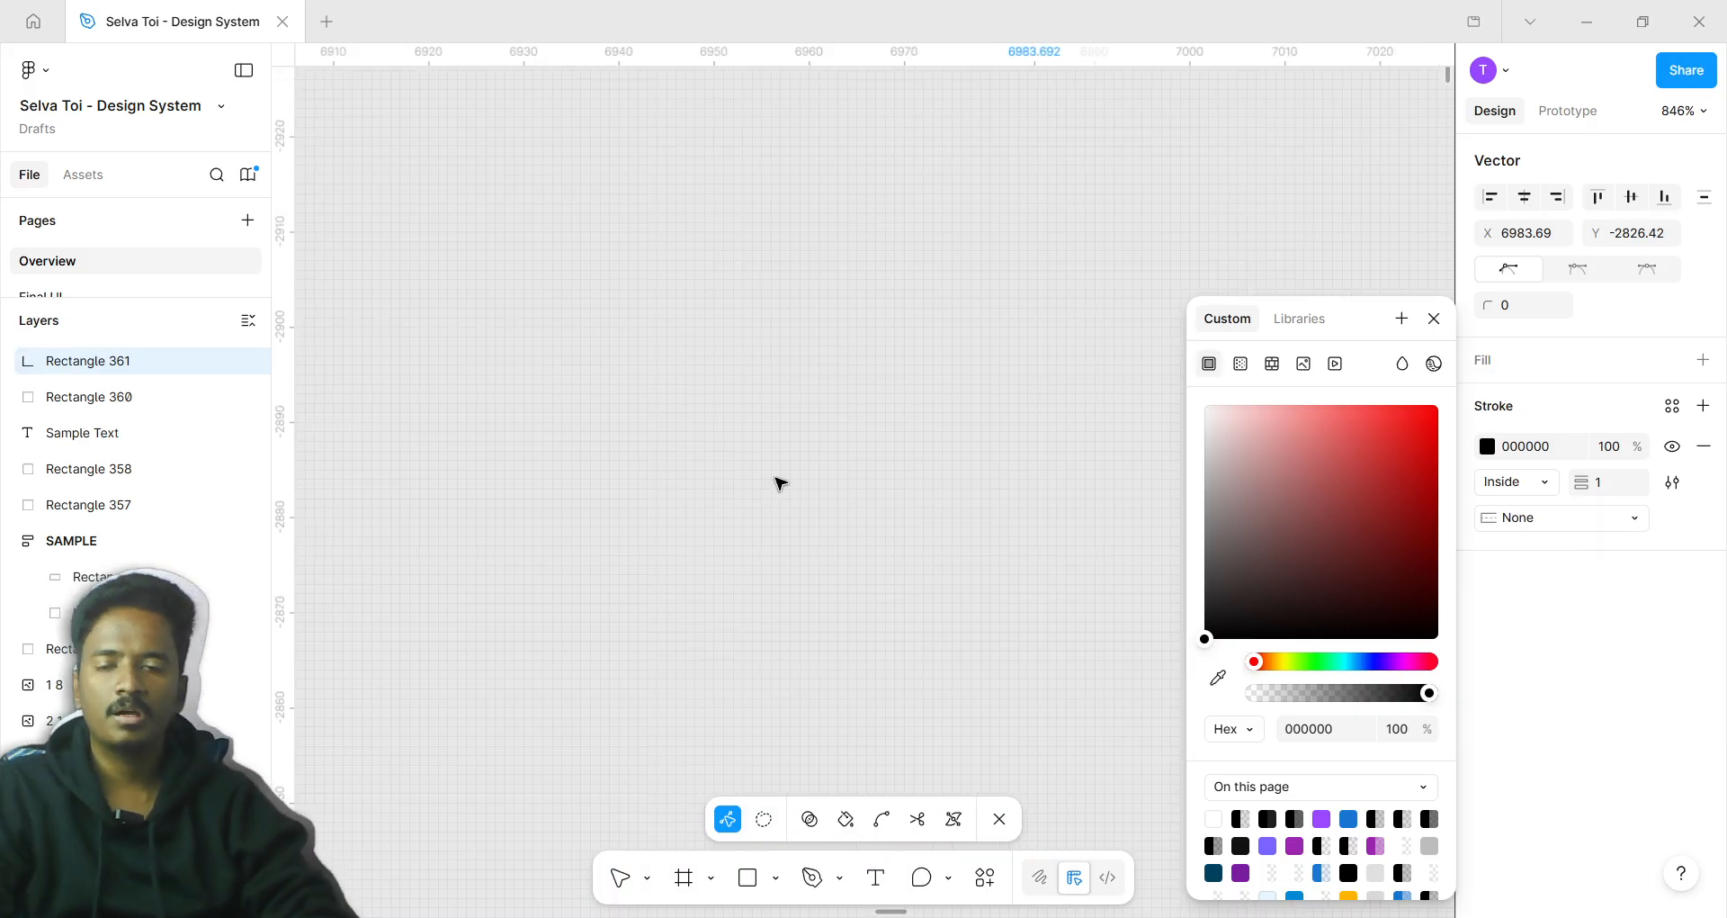
scroll(910, 375, "down", 5)
key("Escape")
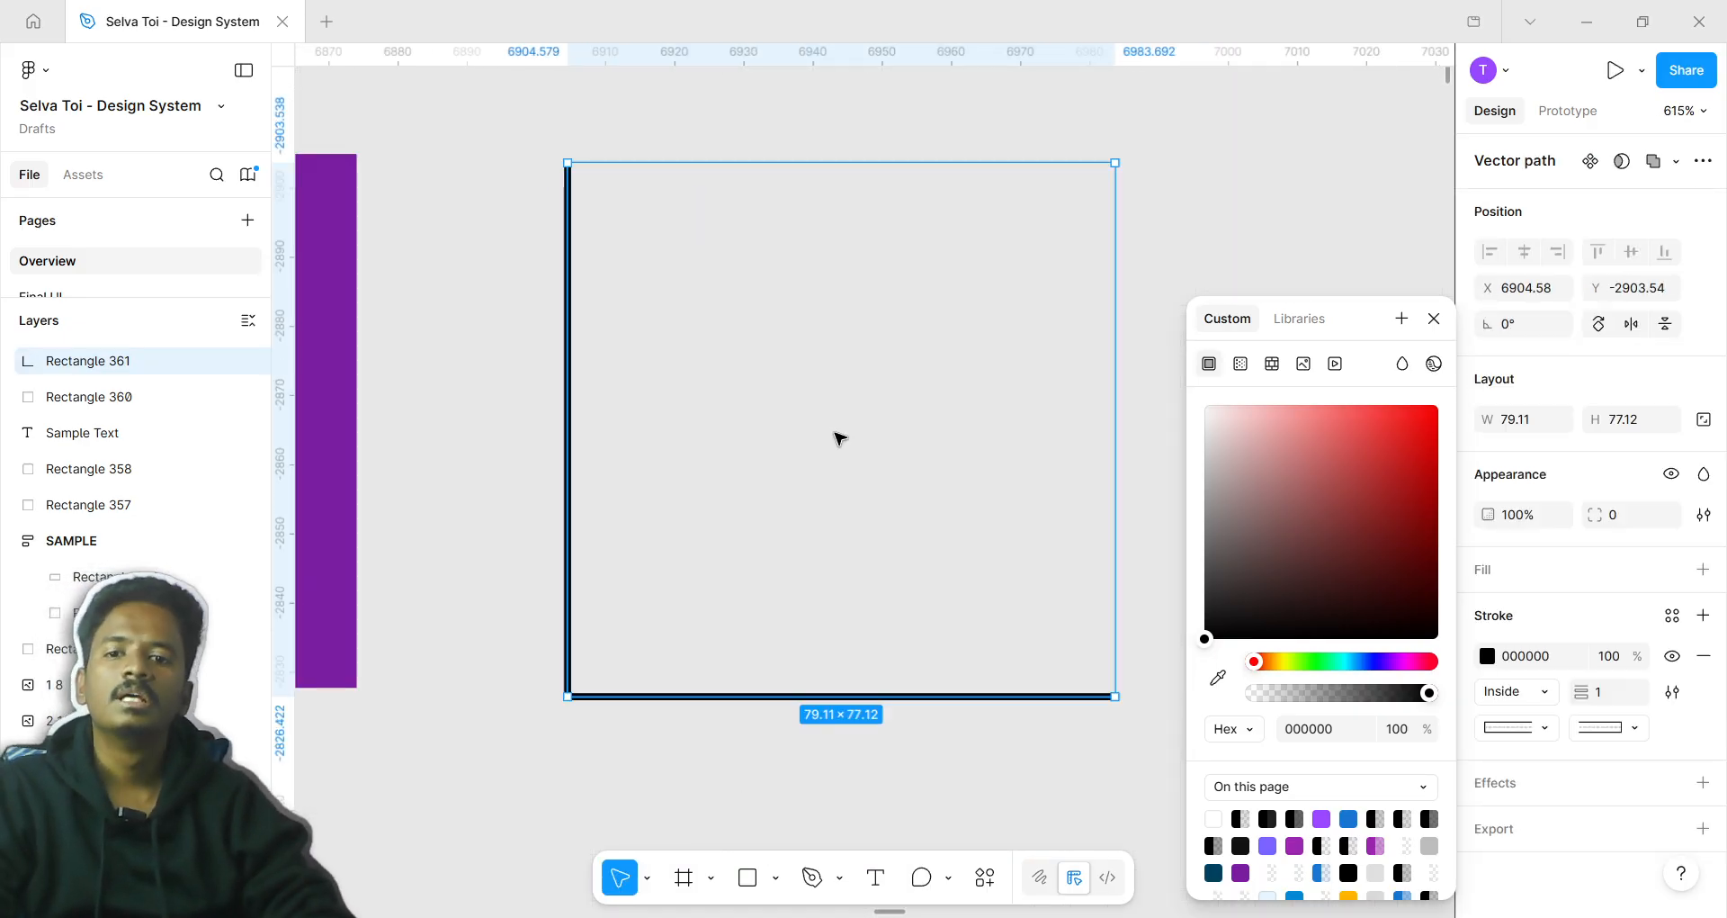
Undo the corner point deletion and leave vector editing on the copied rectangle
scroll(838, 438, "up", 2)
key("ctrl+z")
key("ctrl+z")
scroll(1106, 220, "up", 2)
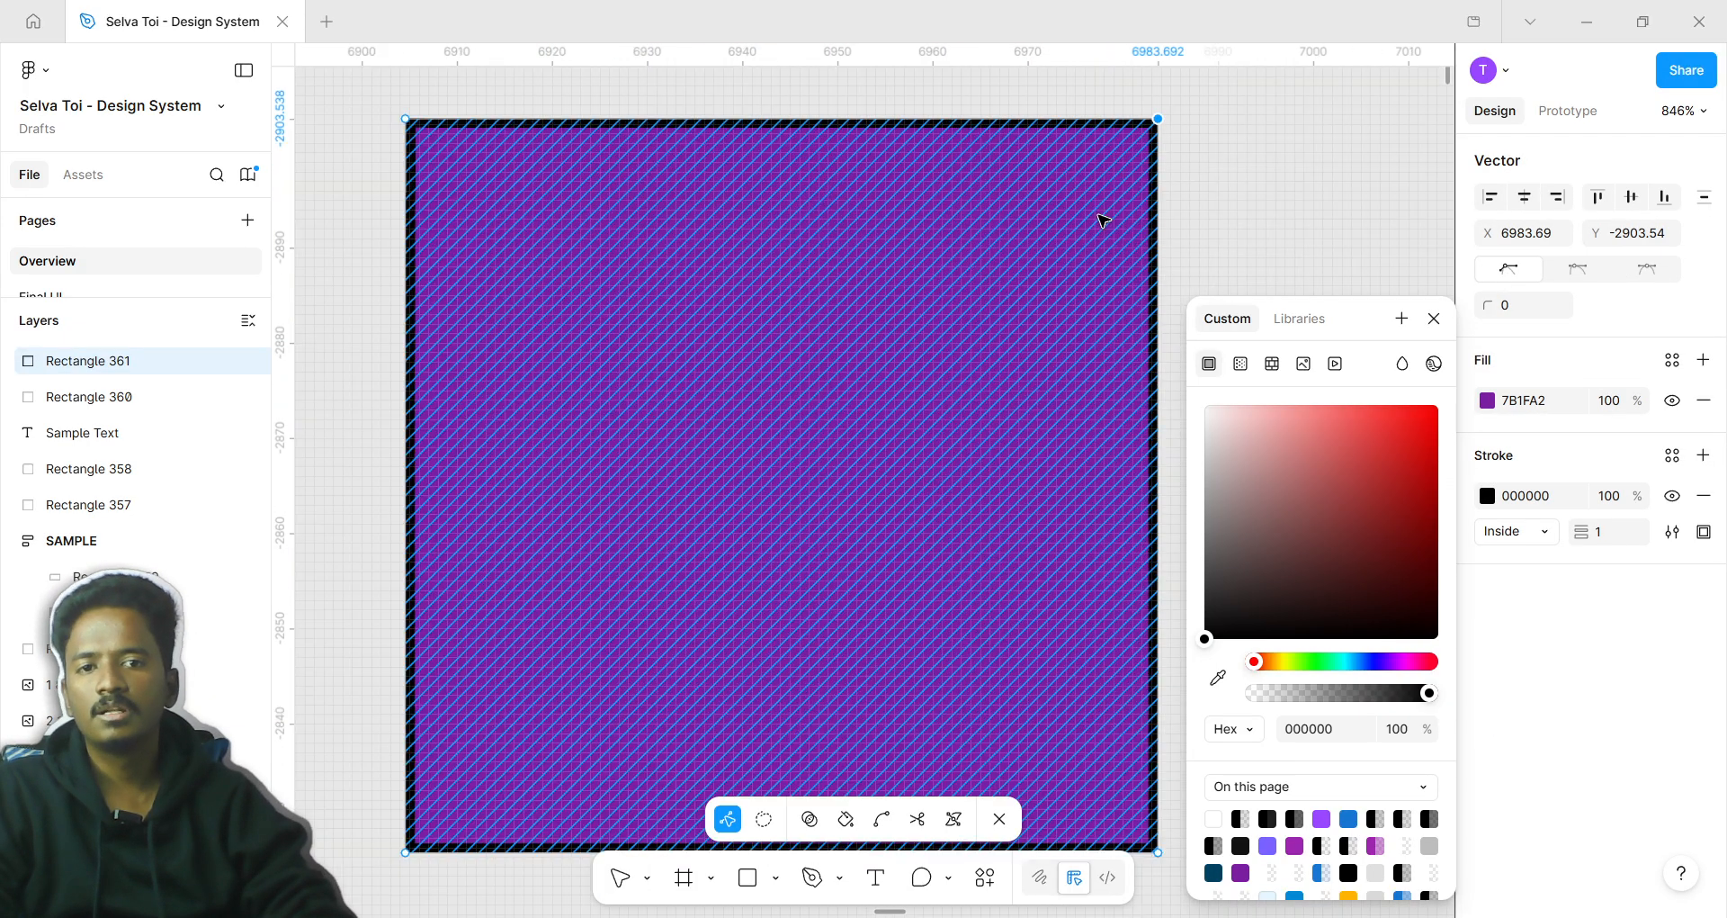
key("Escape")
Round all corners of the copied rectangle to radius 10 and deselect it
scroll(1134, 179, "up", 4)
scroll(990, 281, "up", 2)
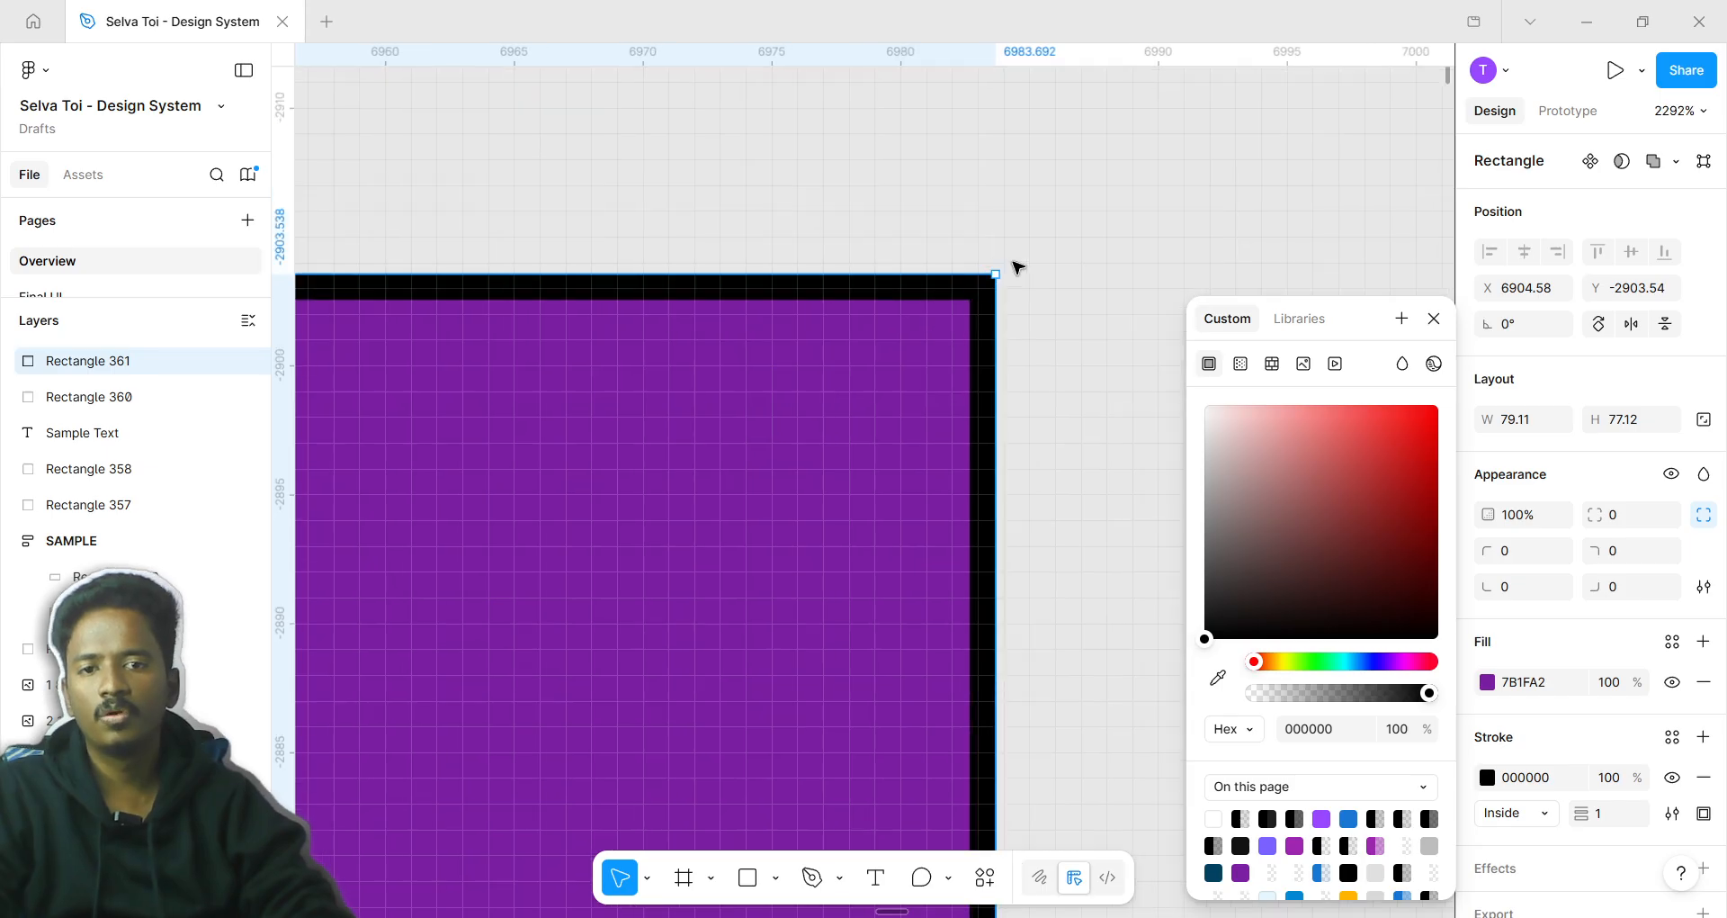
left_click_drag(980, 309, 752, 512)
scroll(980, 478, "down", 6)
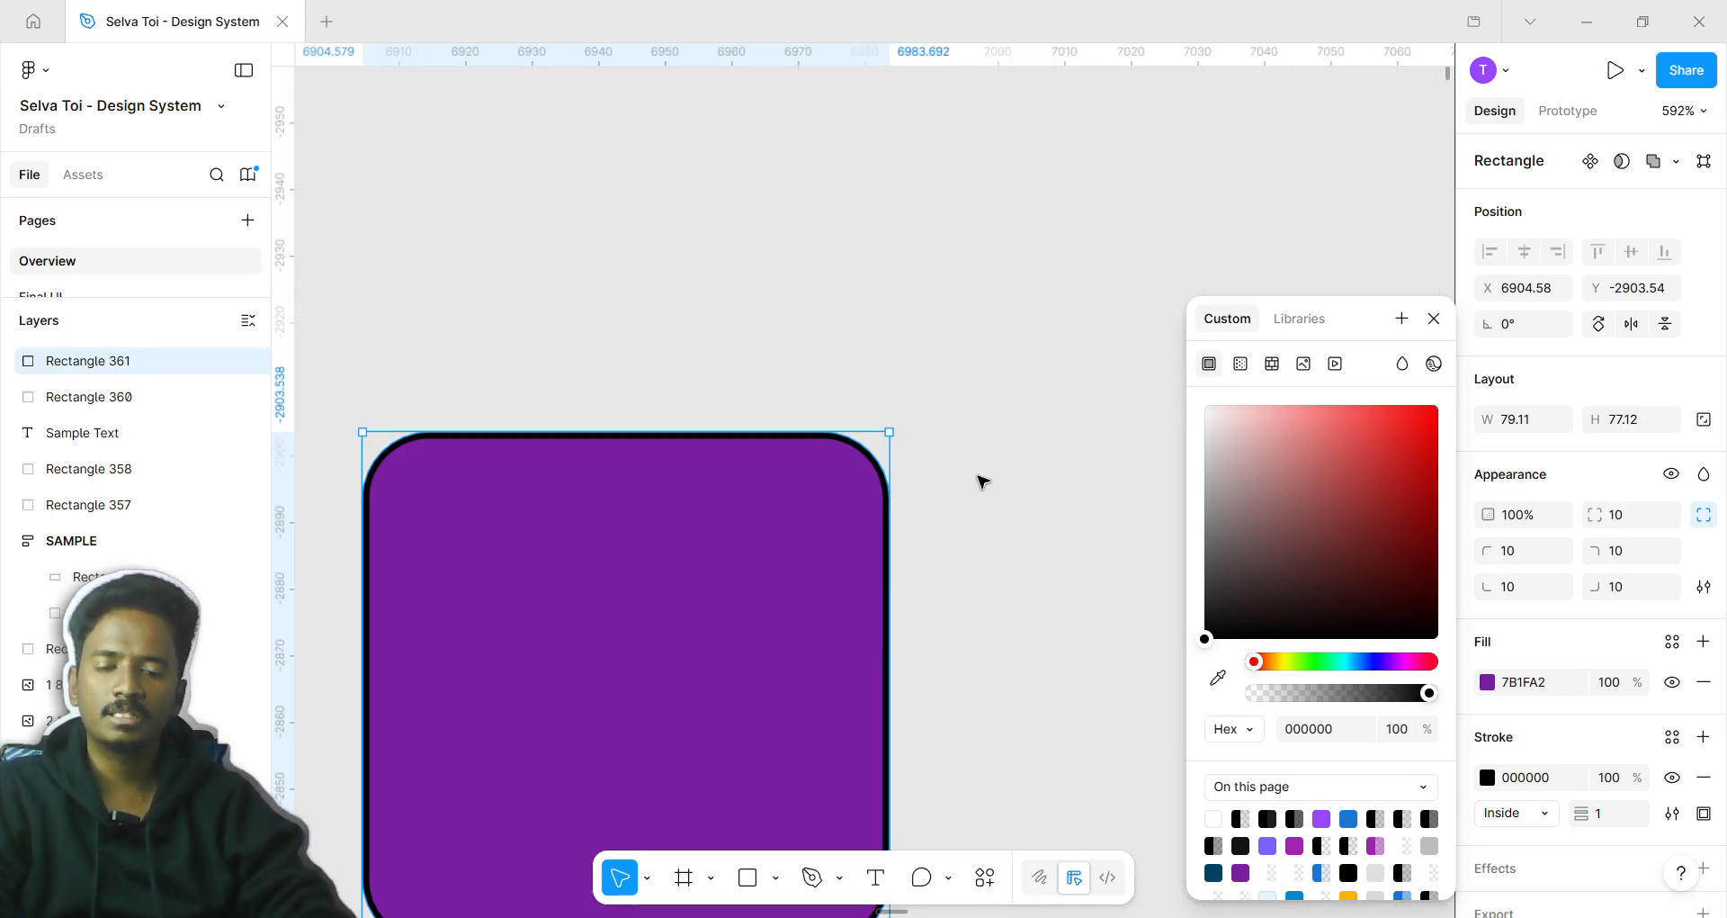
left_click(983, 481)
scroll(890, 491, "up", 5)
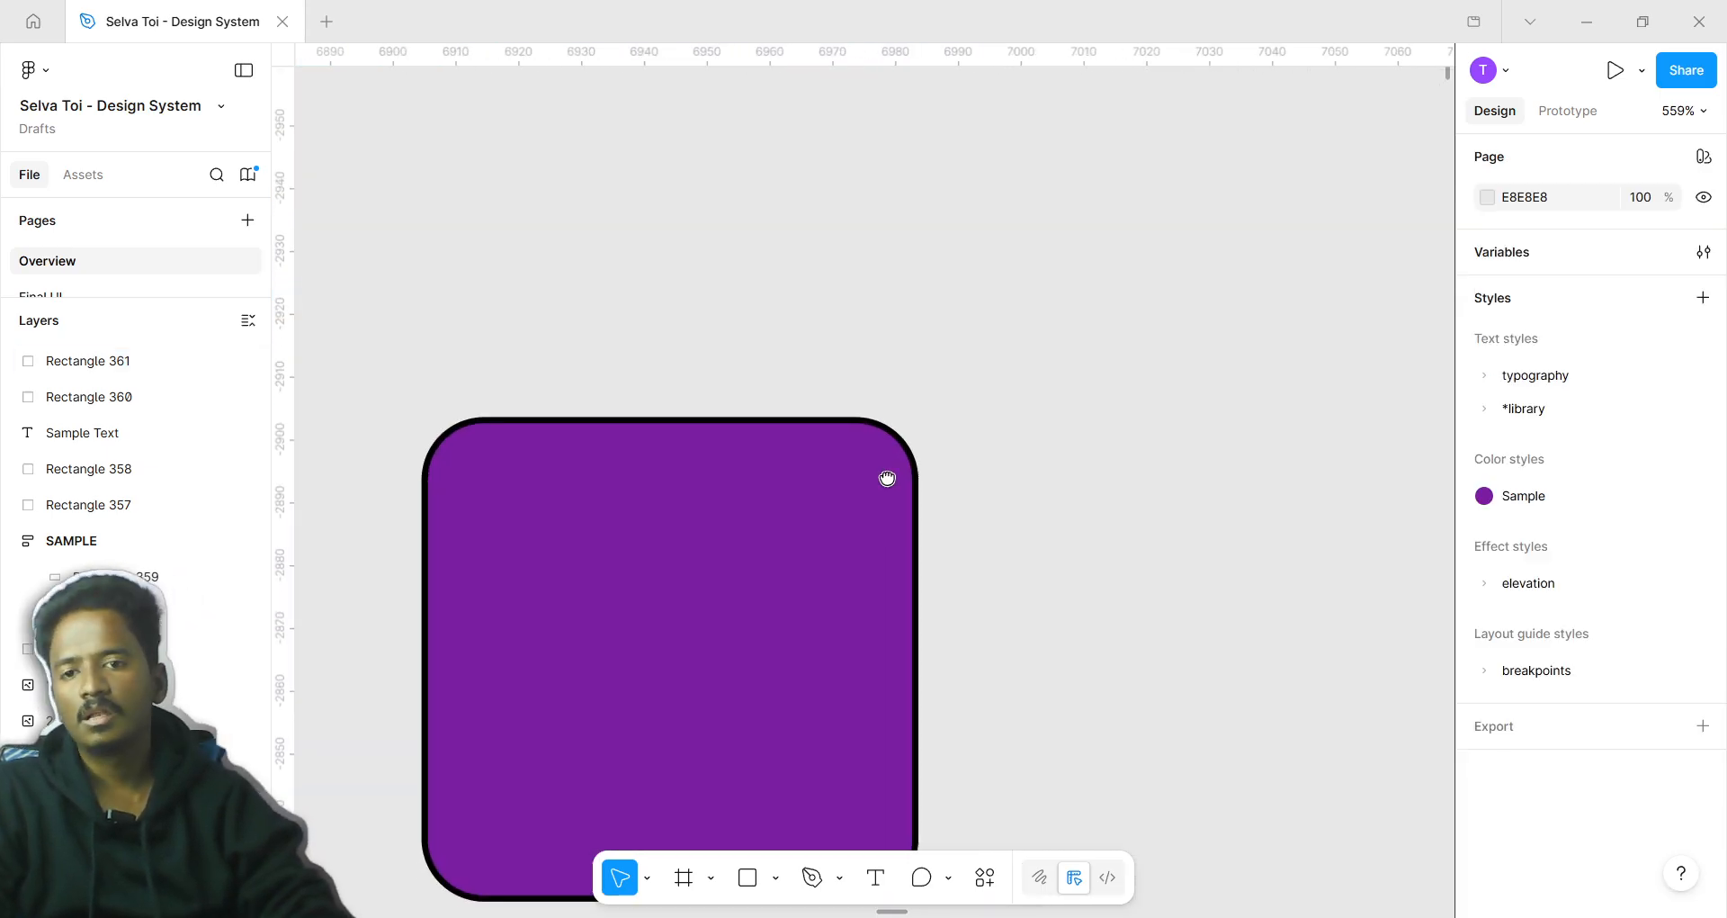
Select the rounded rectangle and examine its stroke colour settings
scroll(887, 478, "down", 2)
left_click(936, 412)
left_click(1703, 515)
scroll(1532, 775, "down", 2)
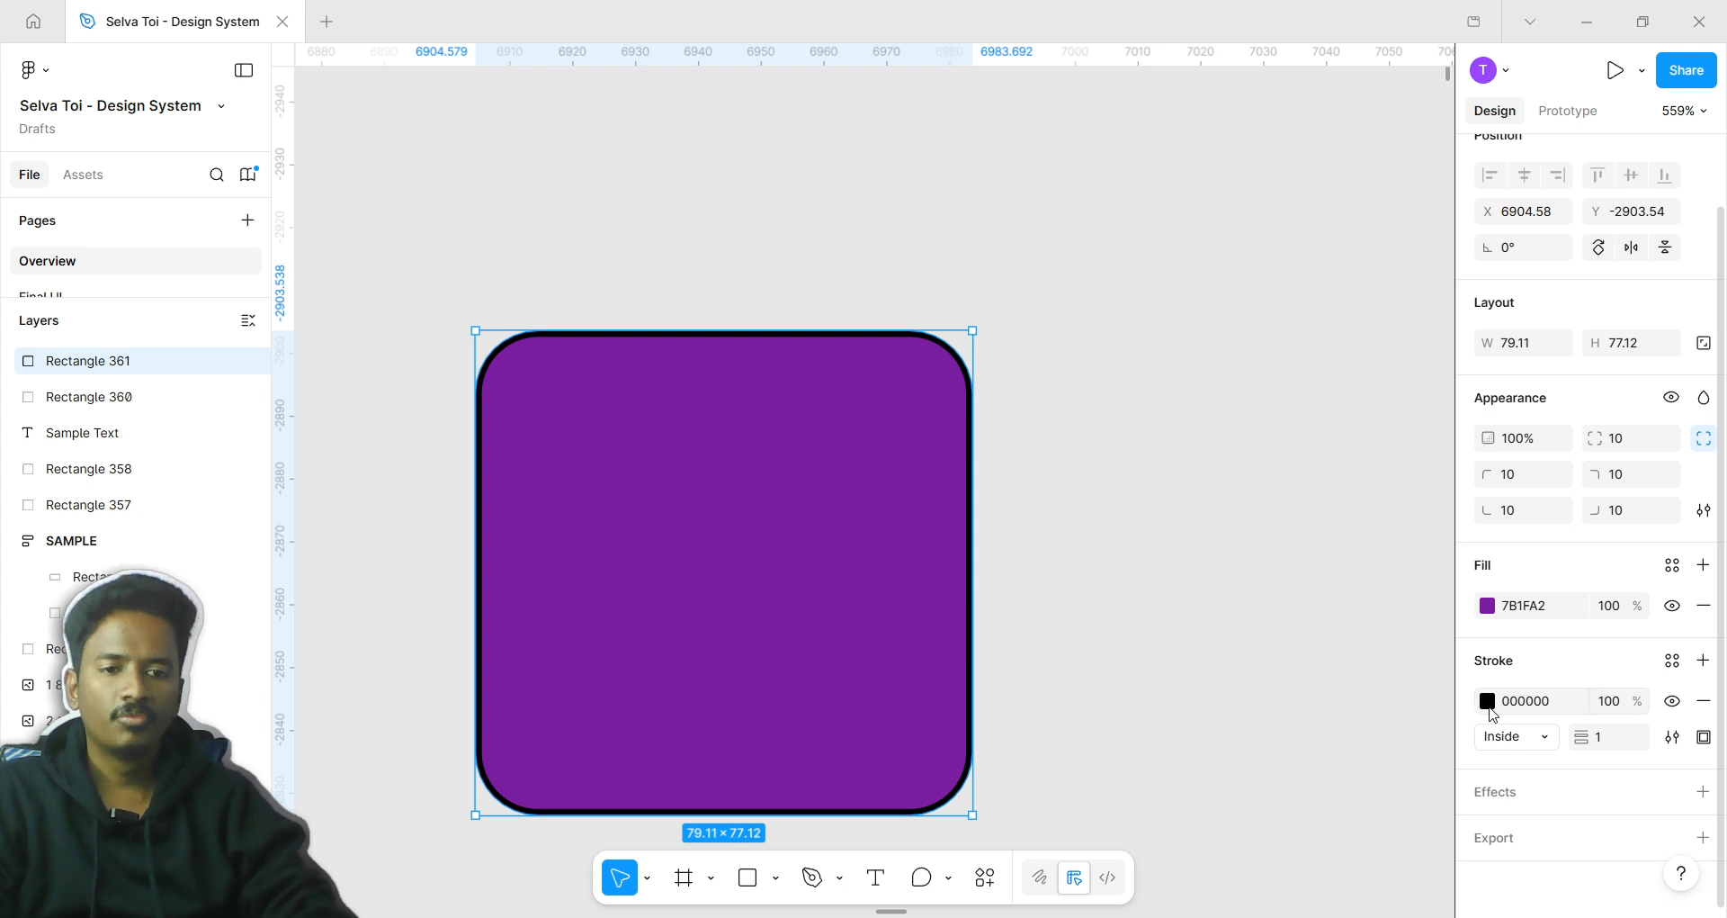
left_click(1487, 701)
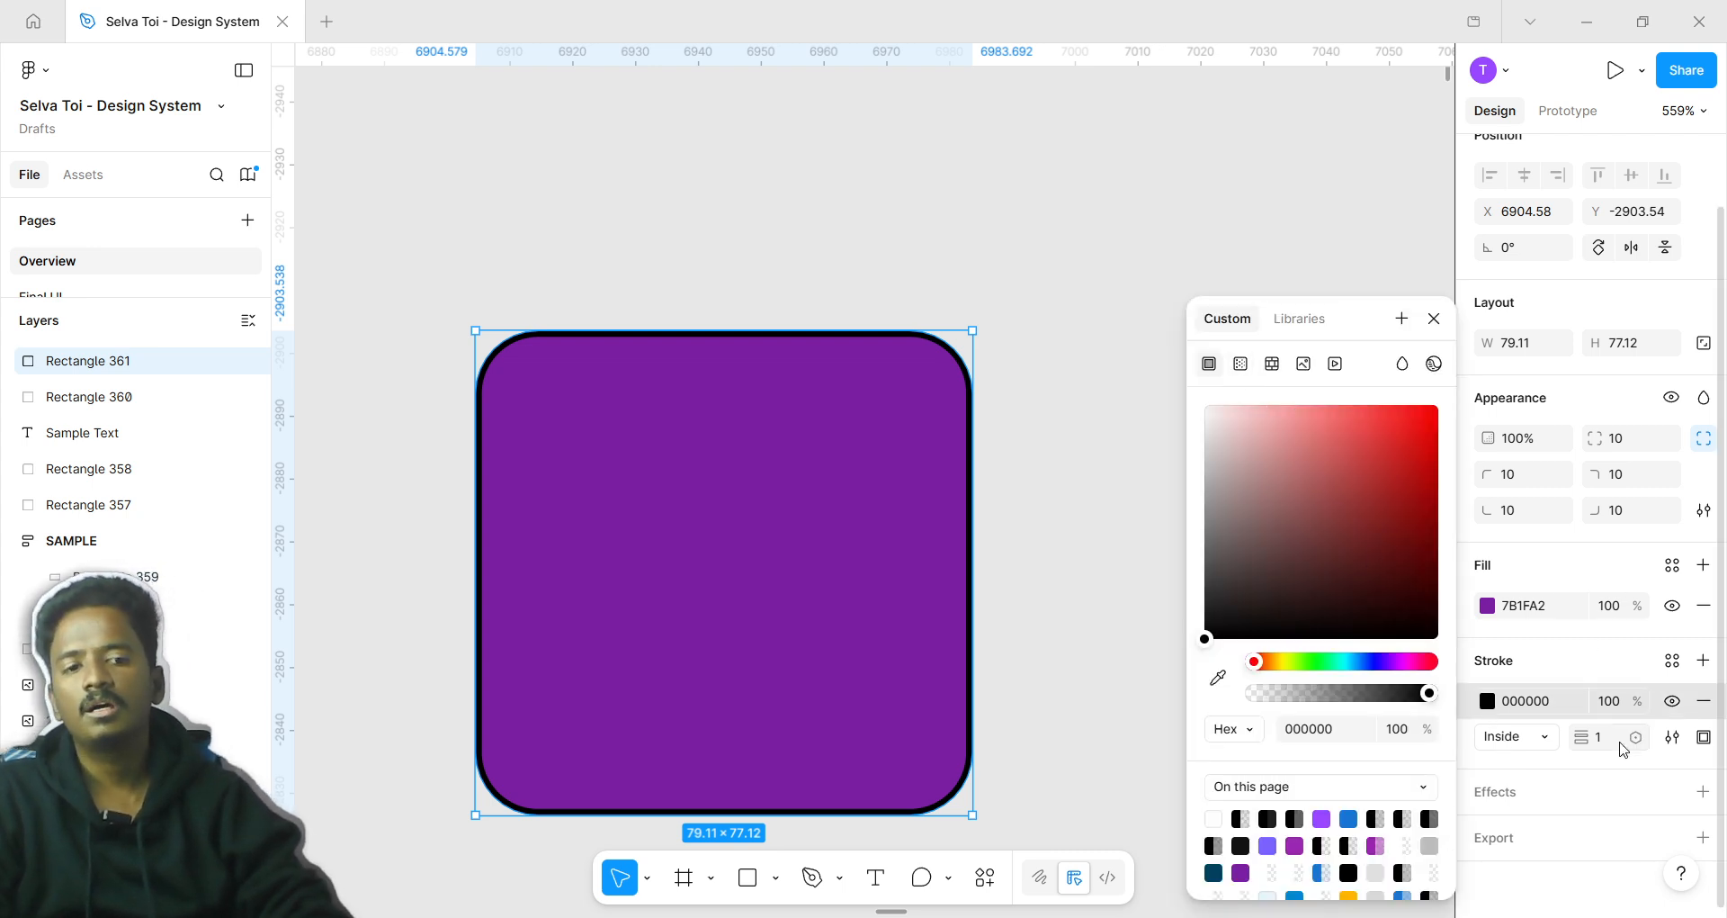
left_click(1603, 774)
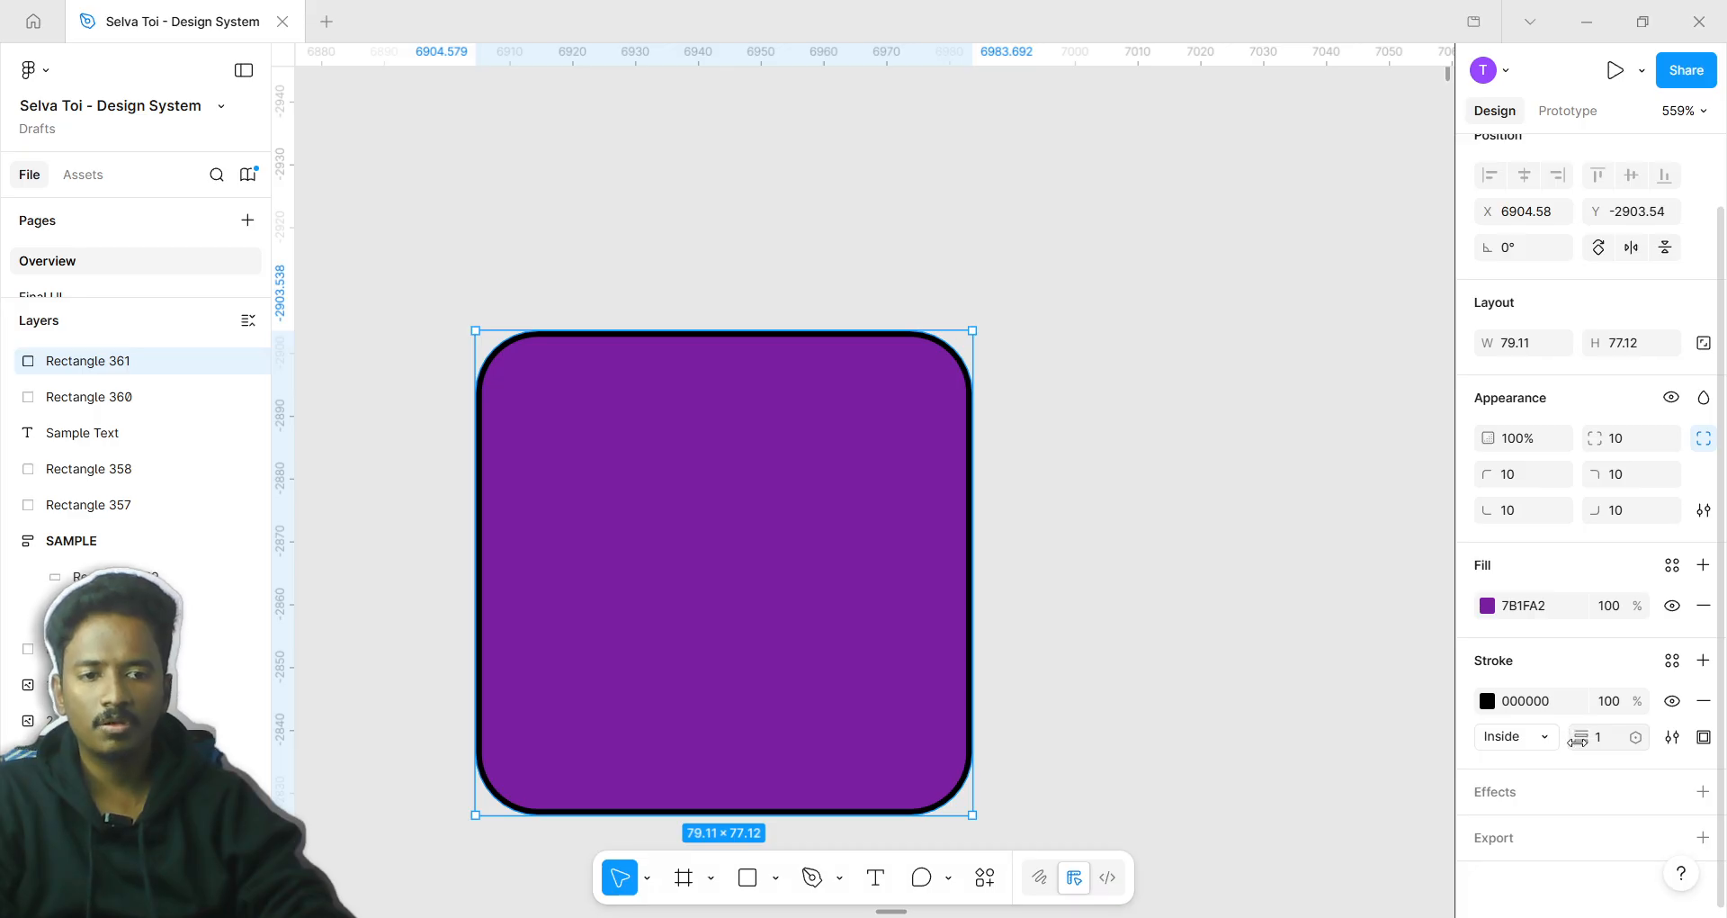
Try different stroke weights on the rounded rectangle and set the weight to 3
left_click(1603, 740)
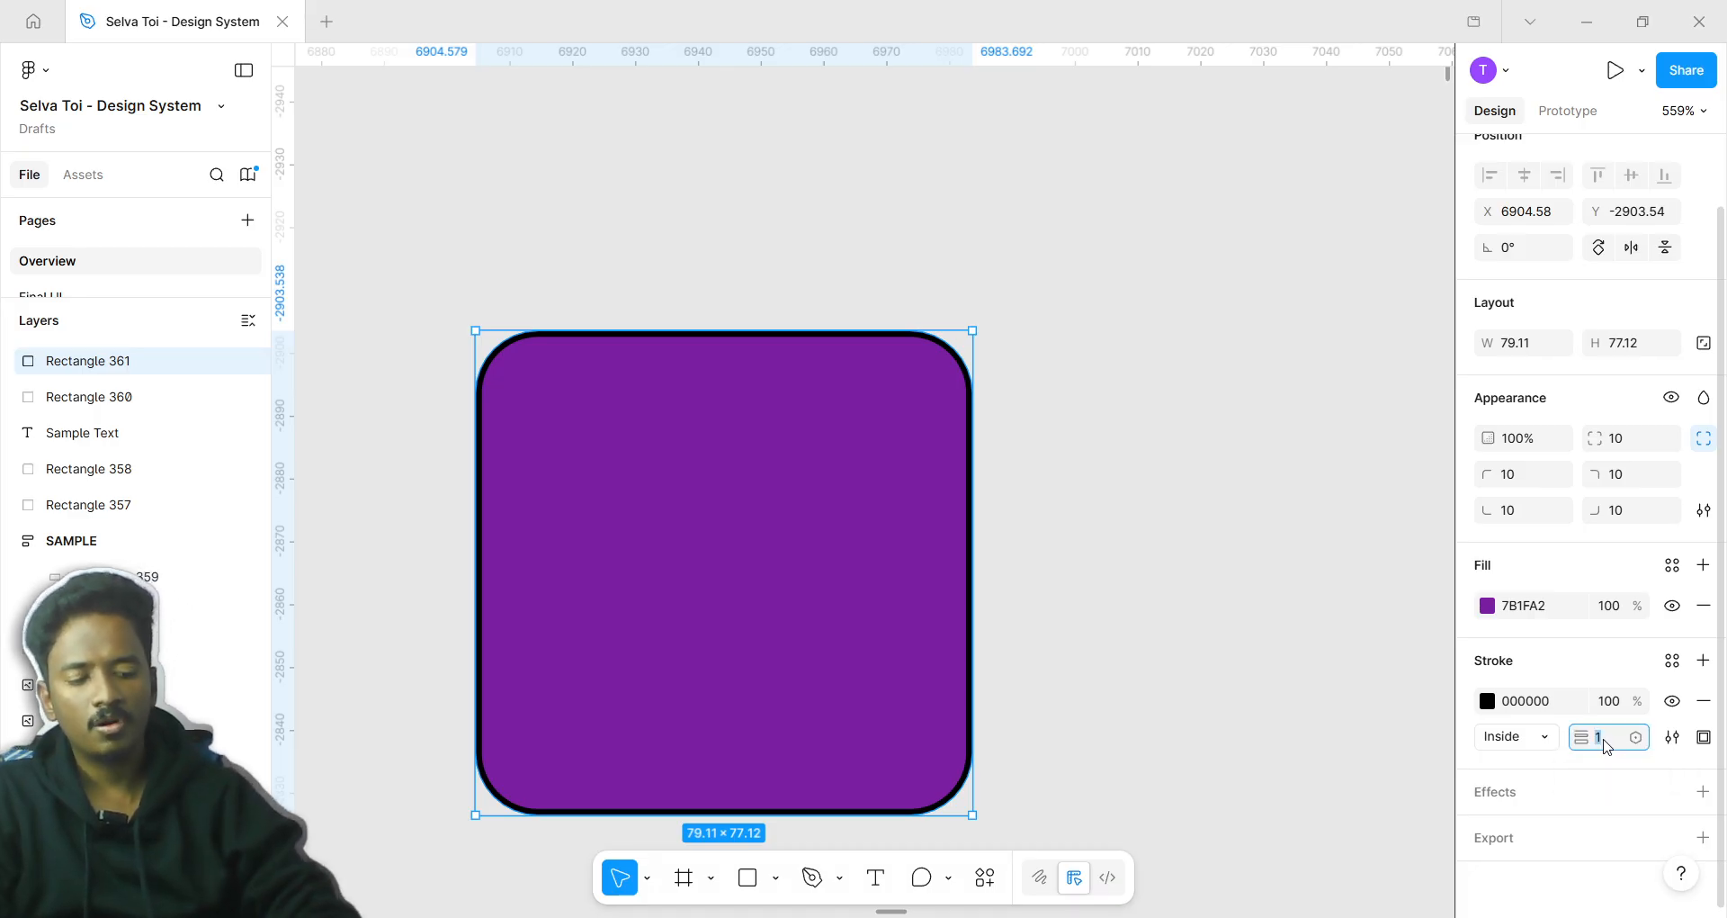
type("5")
key("Return")
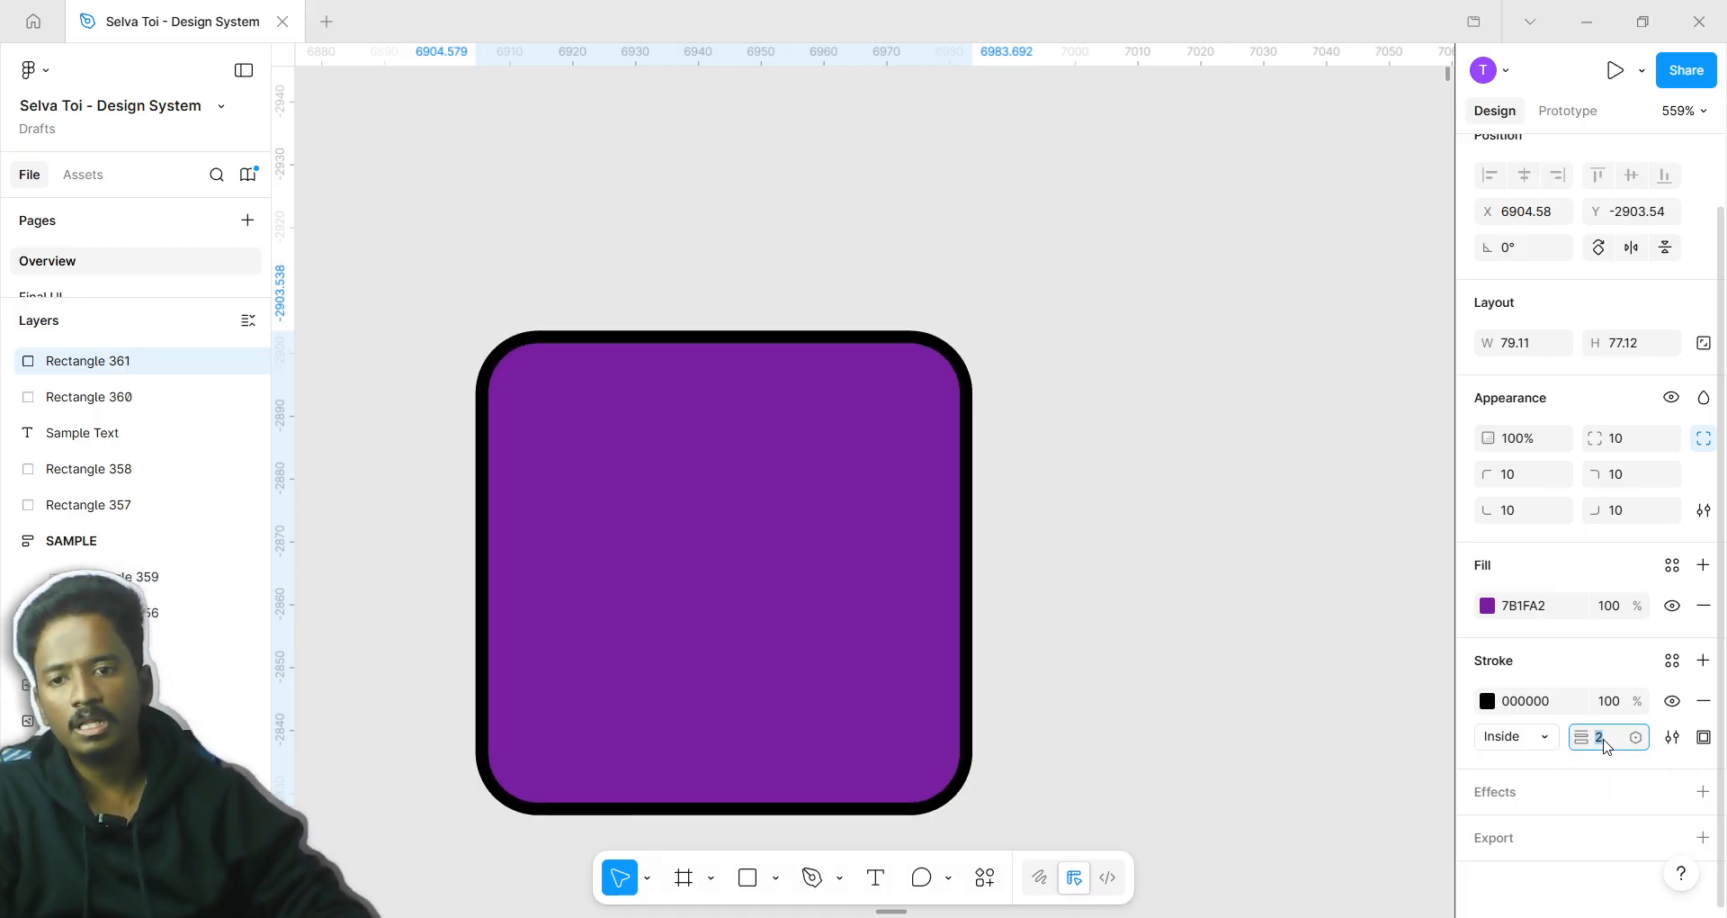
key("Up")
key("Down")
key("Down")
key("Down")
key("Down")
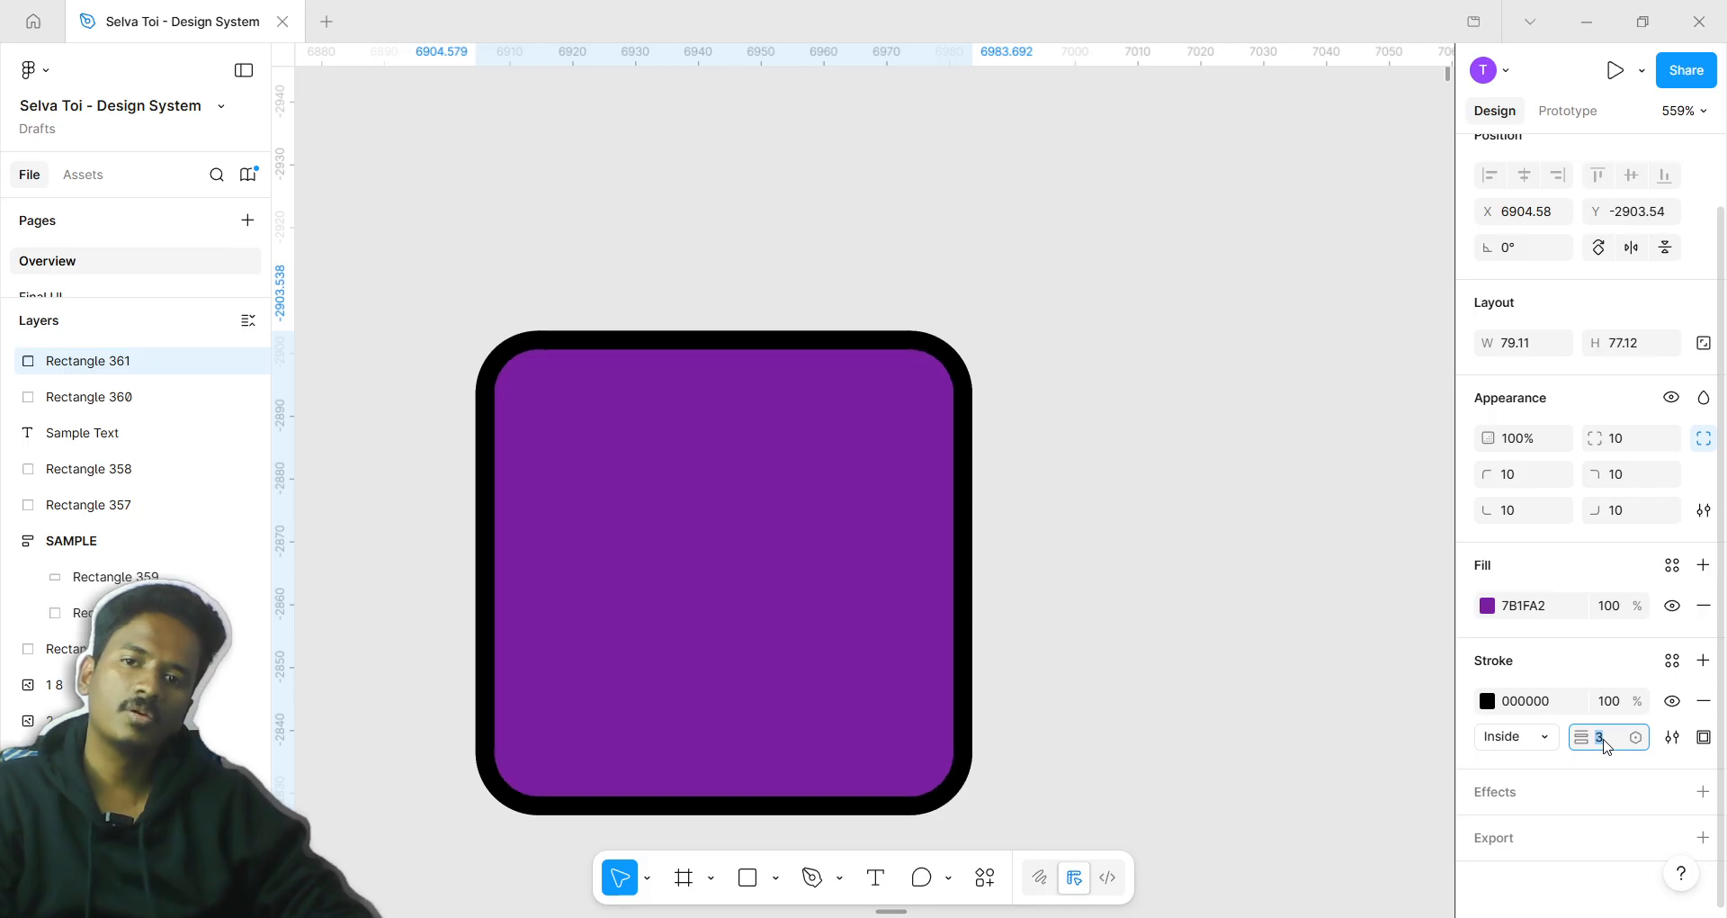
key("Up")
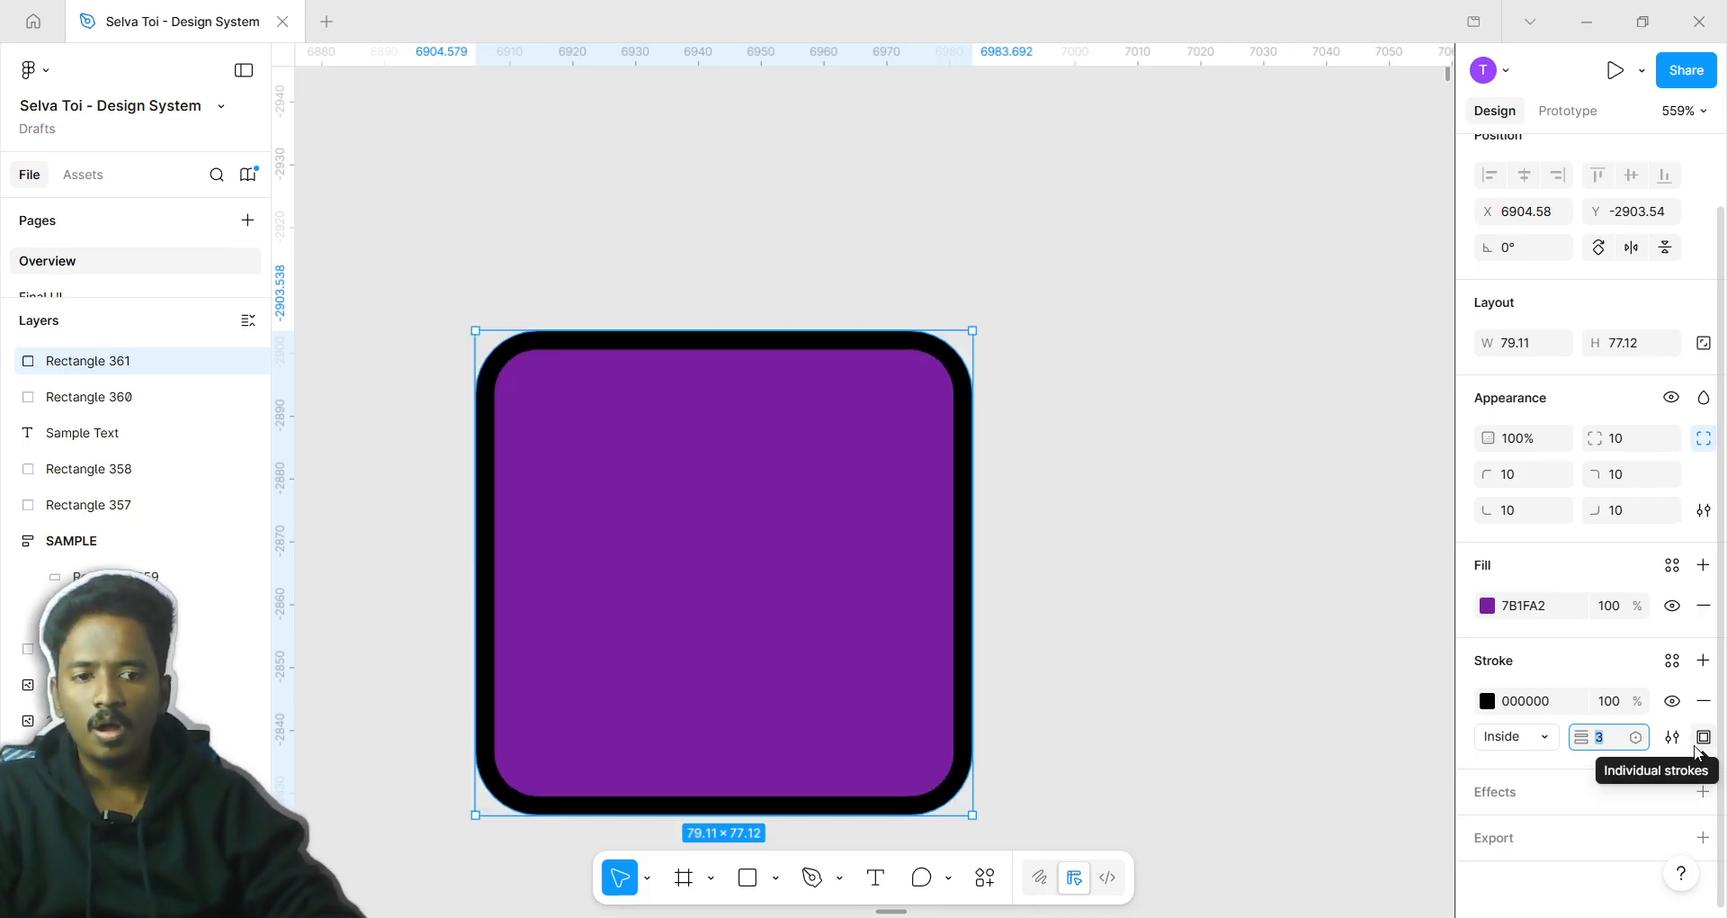
Switch the rounded rectangle to custom individual strokes, with the left side at 10 and the top side at 0
left_click(1700, 739)
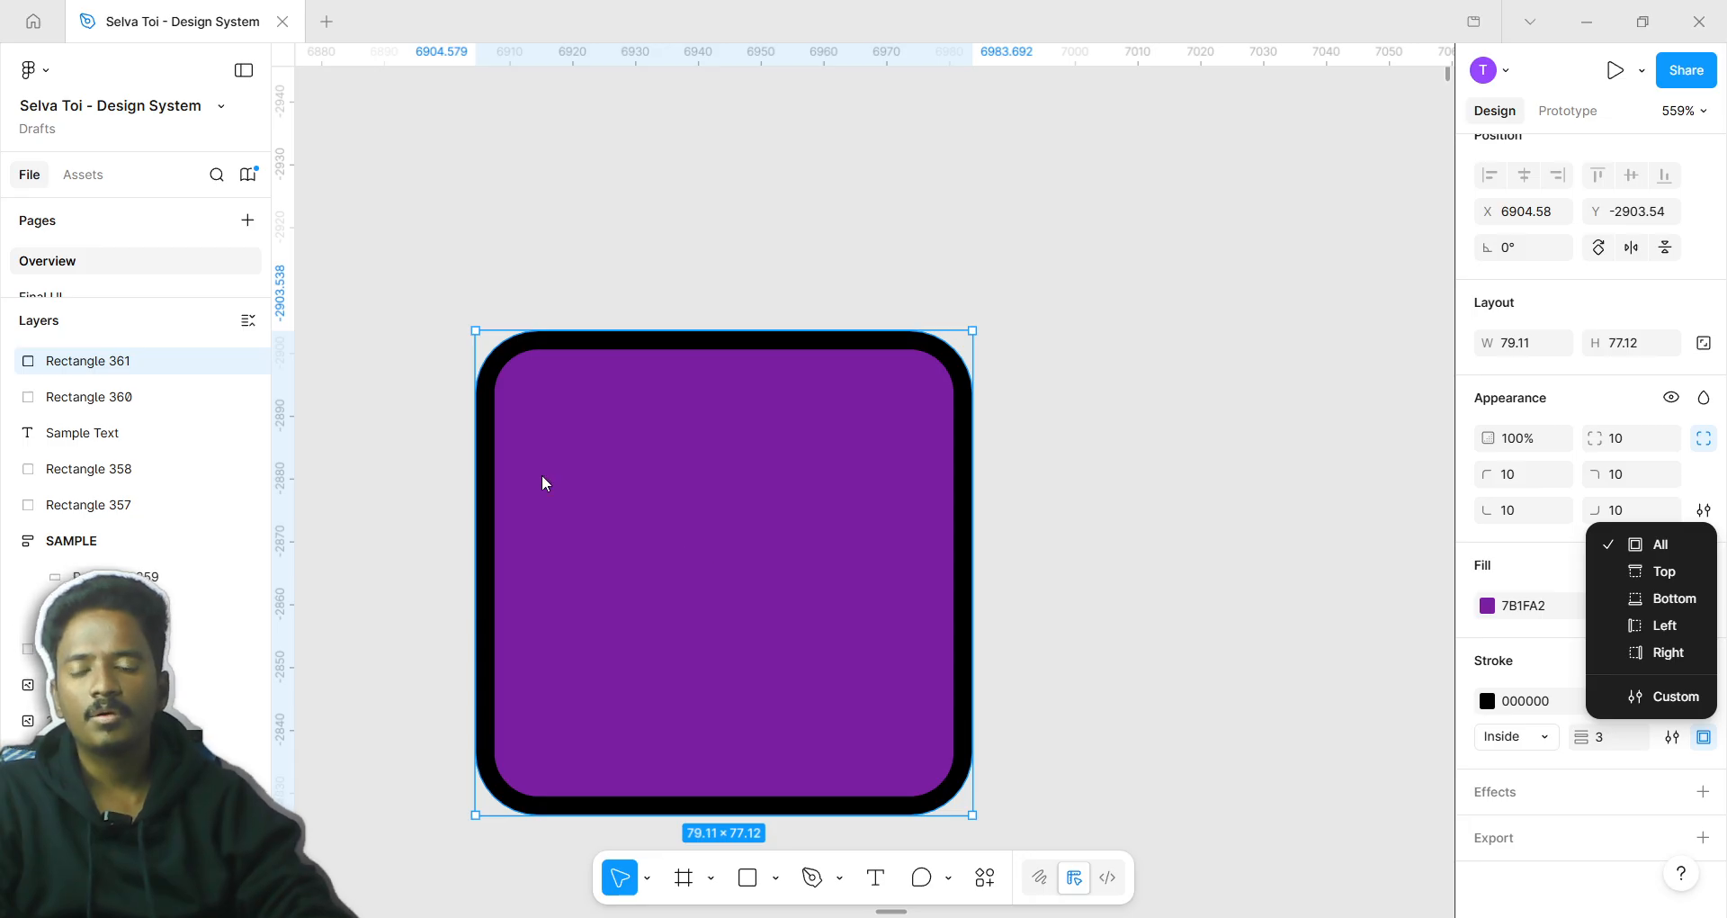
left_click(1674, 697)
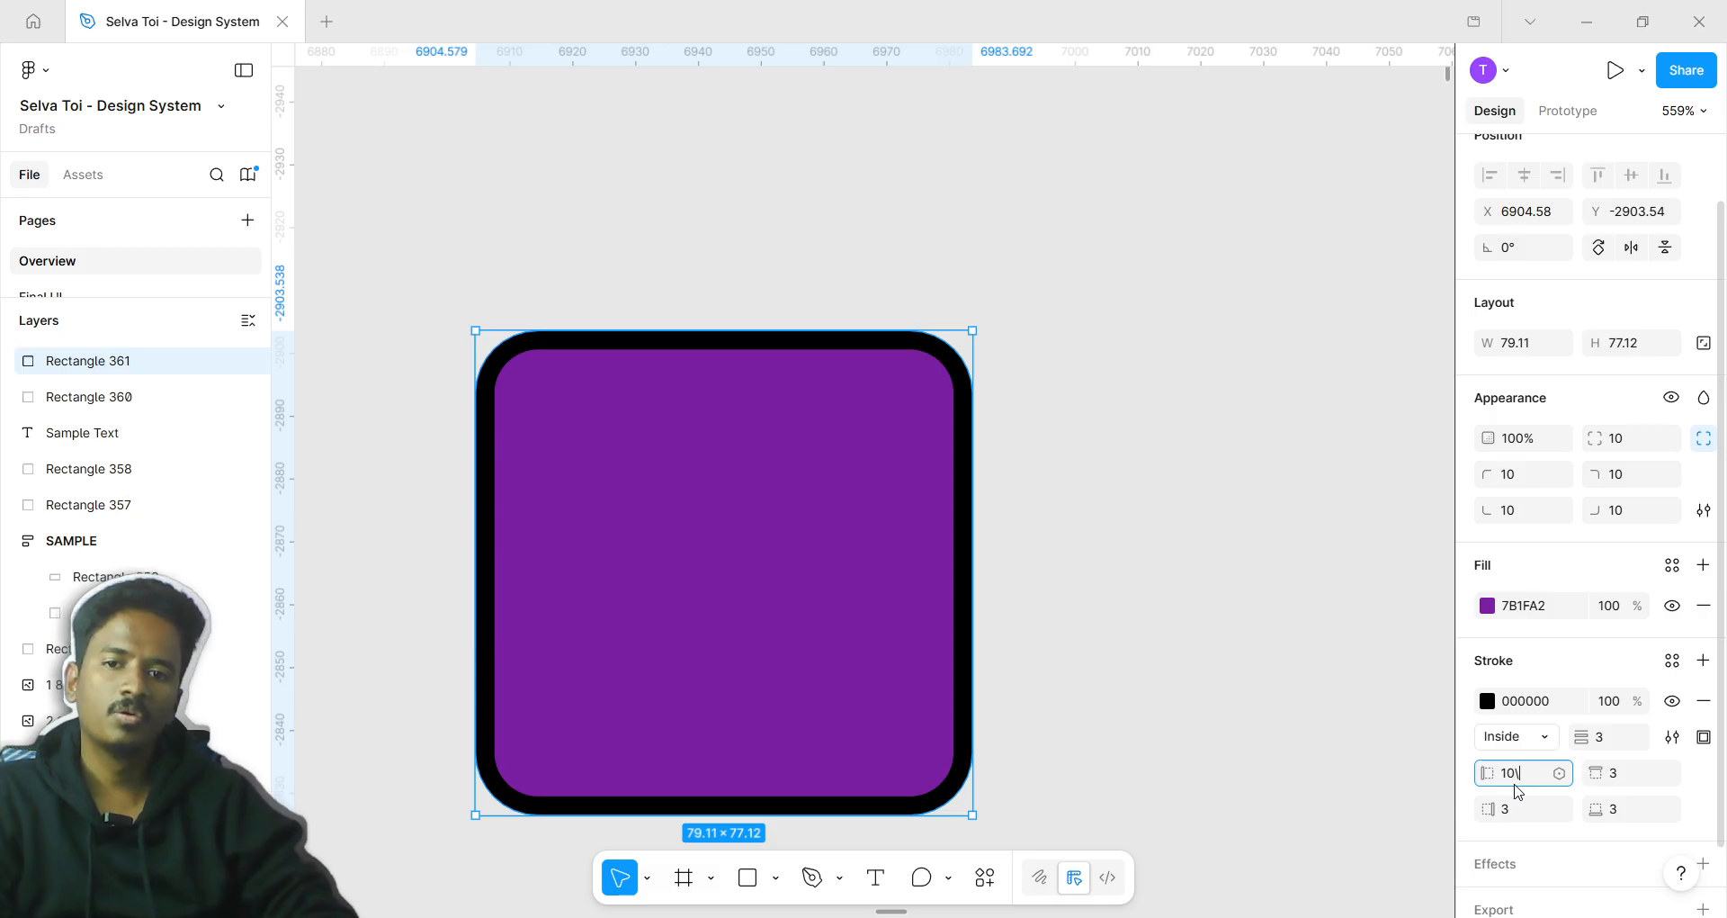
key("Return")
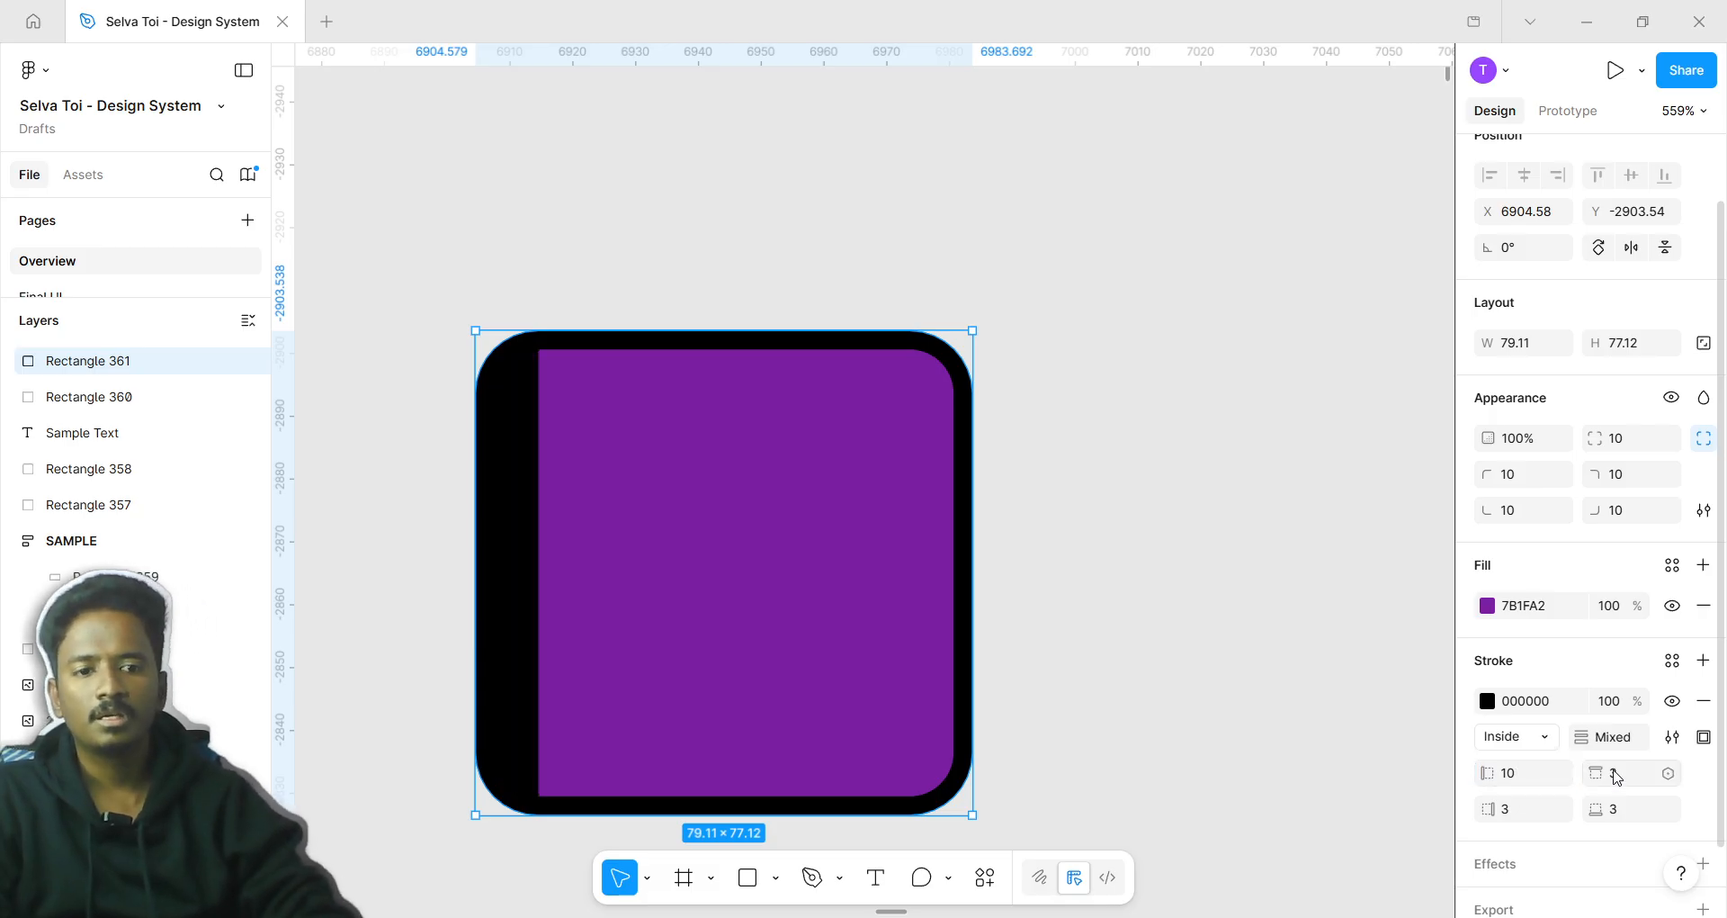
key("Return")
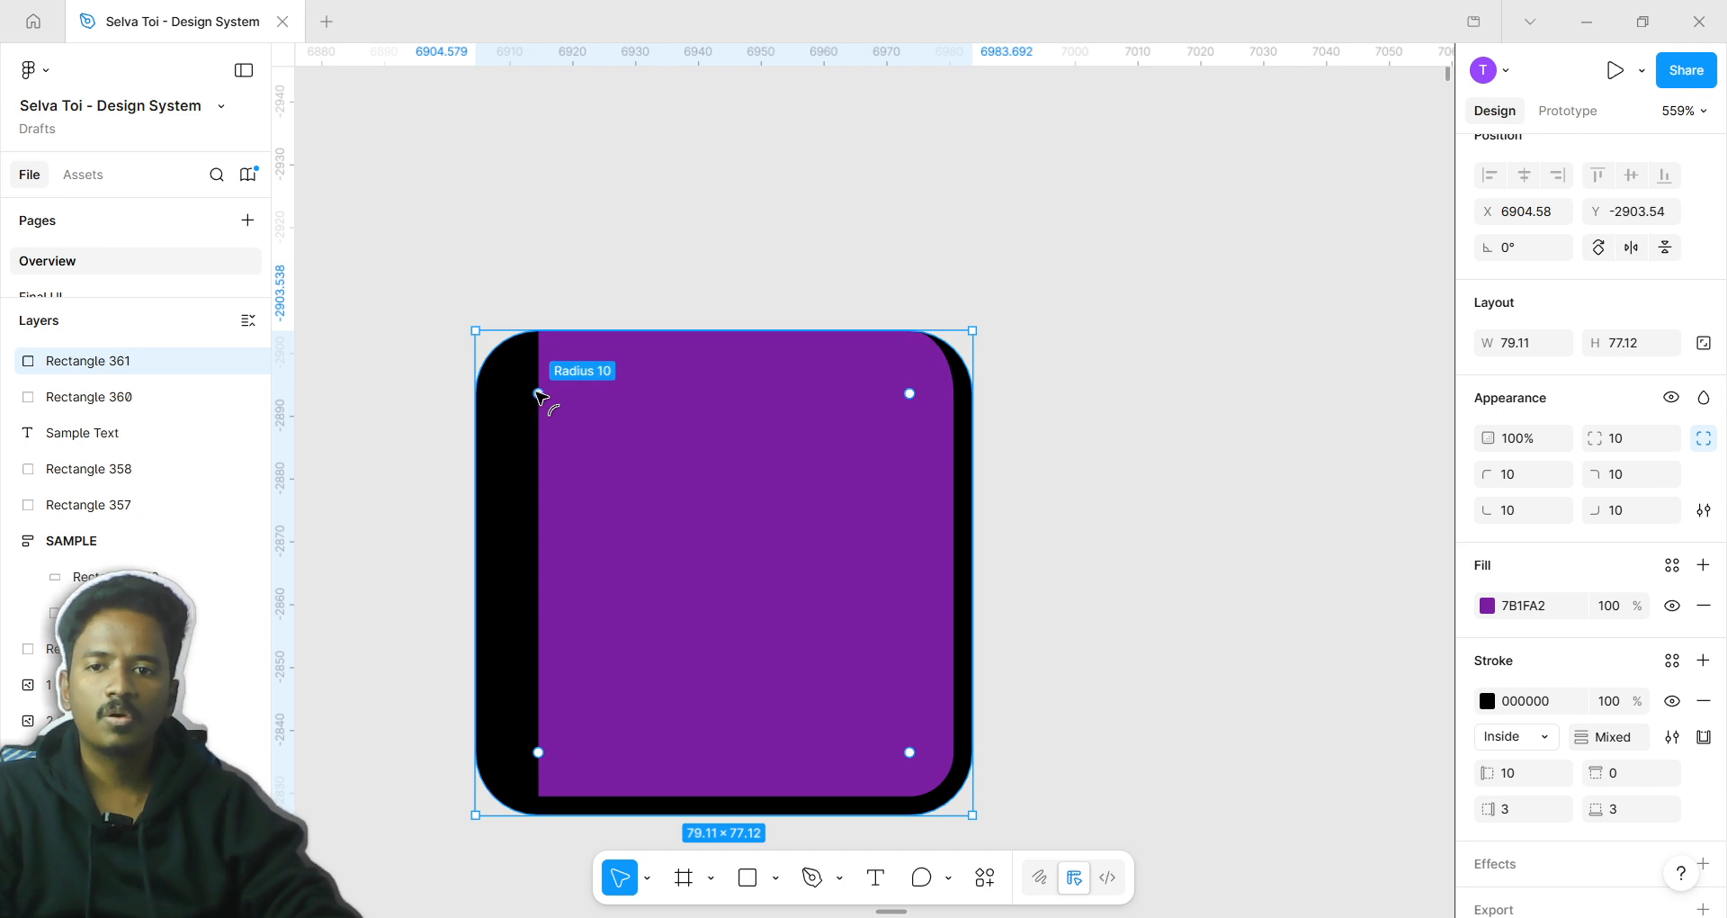
Reduce the rounded rectangle's corner radius to 8 and change its stroke style to Dashed in the stroke settings
mouse_move(540, 393)
left_mouse_down()
mouse_move(498, 386)
mouse_move(528, 389)
left_mouse_up()
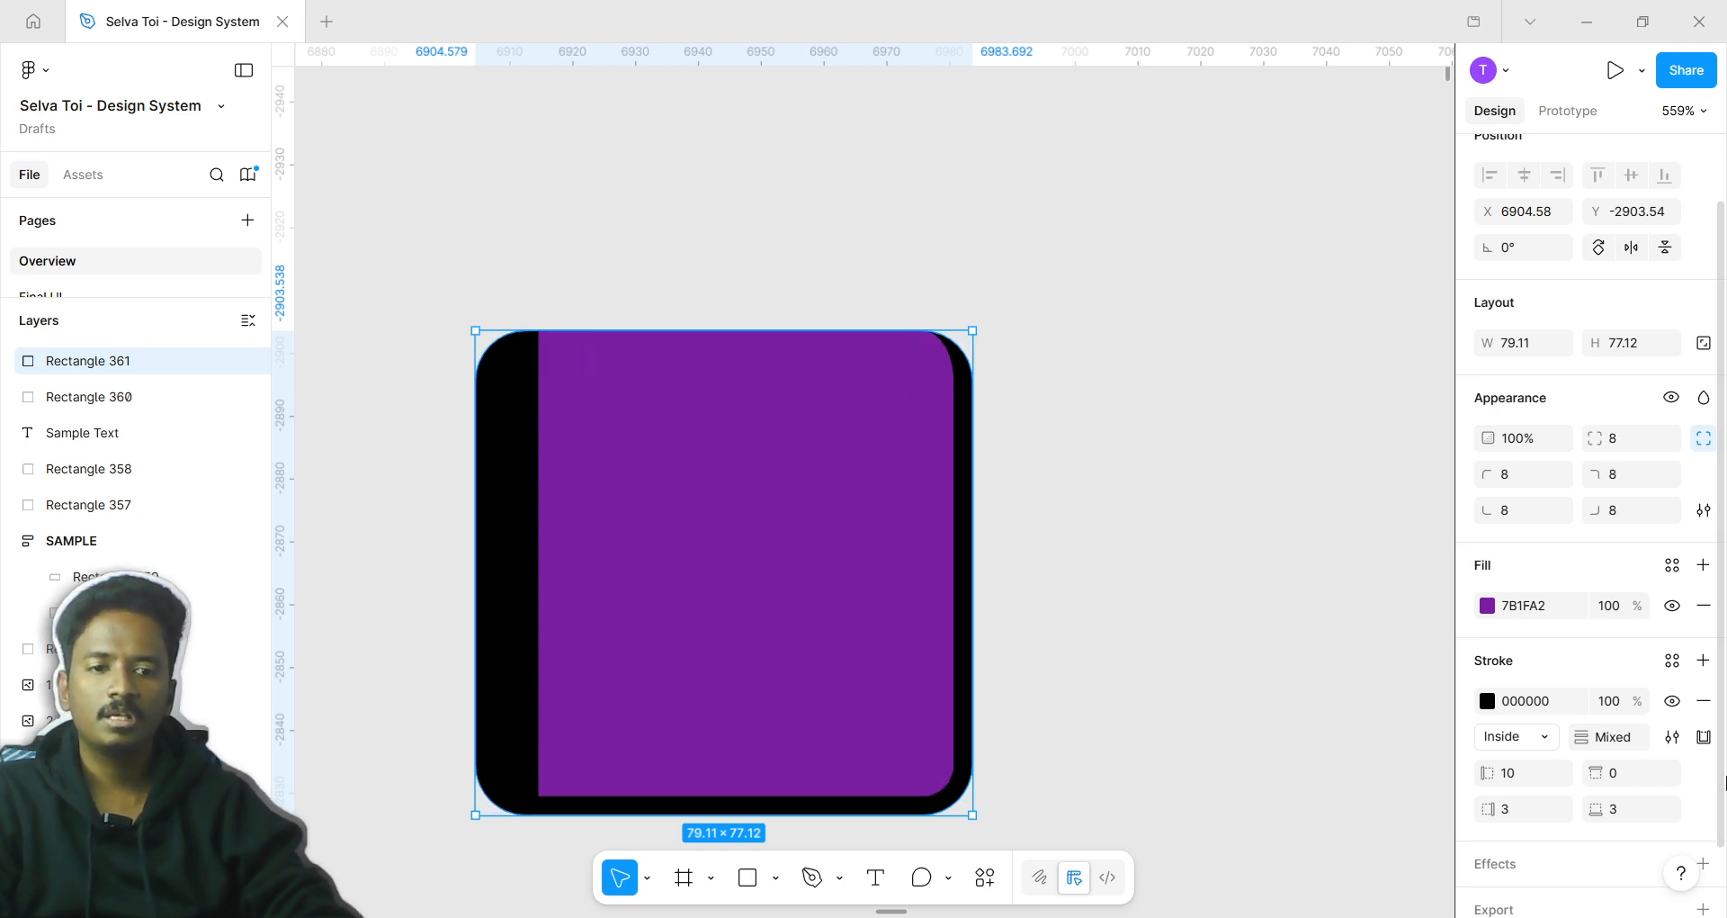
left_click(1673, 738)
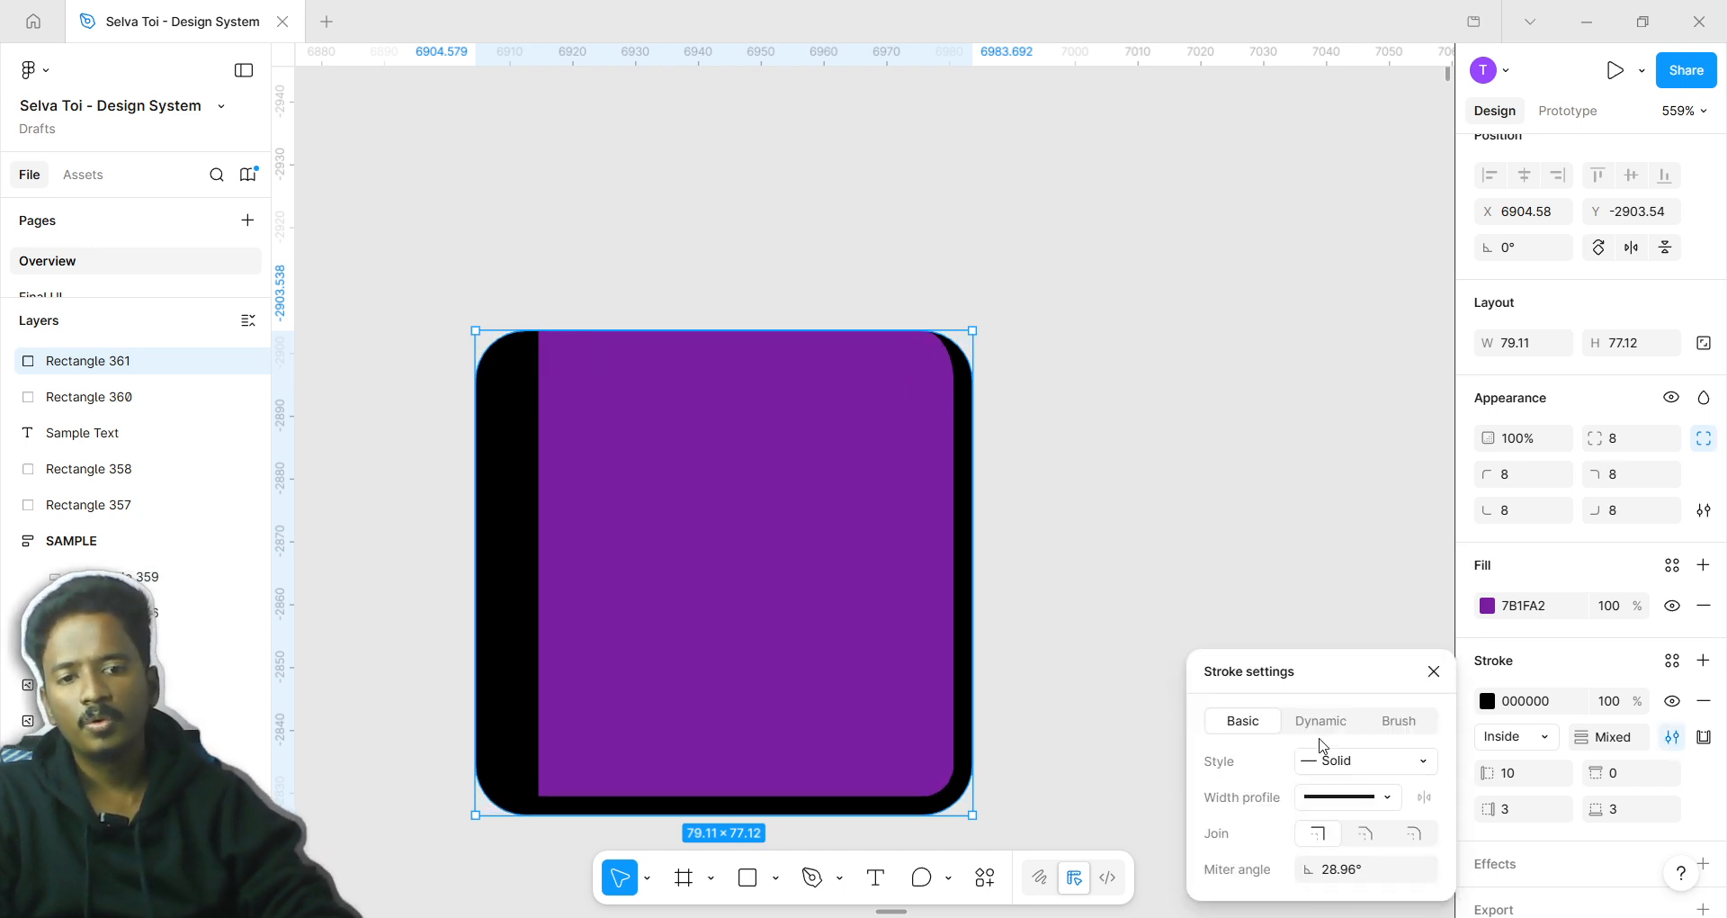
mouse_move(1309, 671)
left_mouse_down()
mouse_move(1298, 477)
mouse_move(1211, 304)
left_mouse_up()
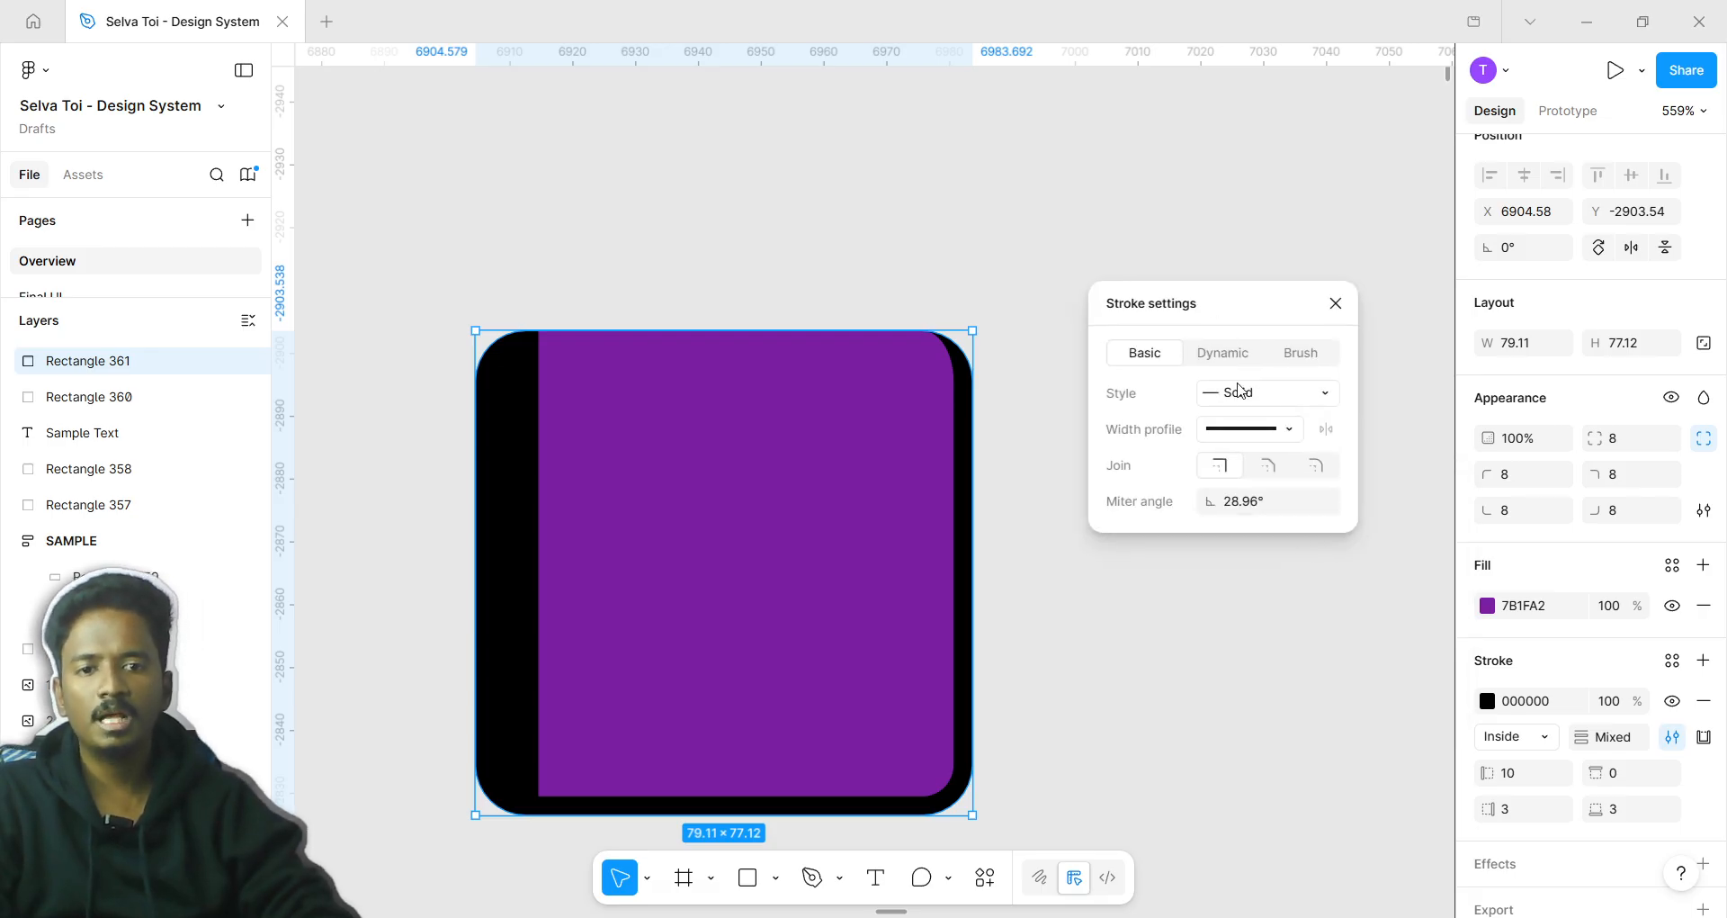
left_click(1239, 391)
key("Return")
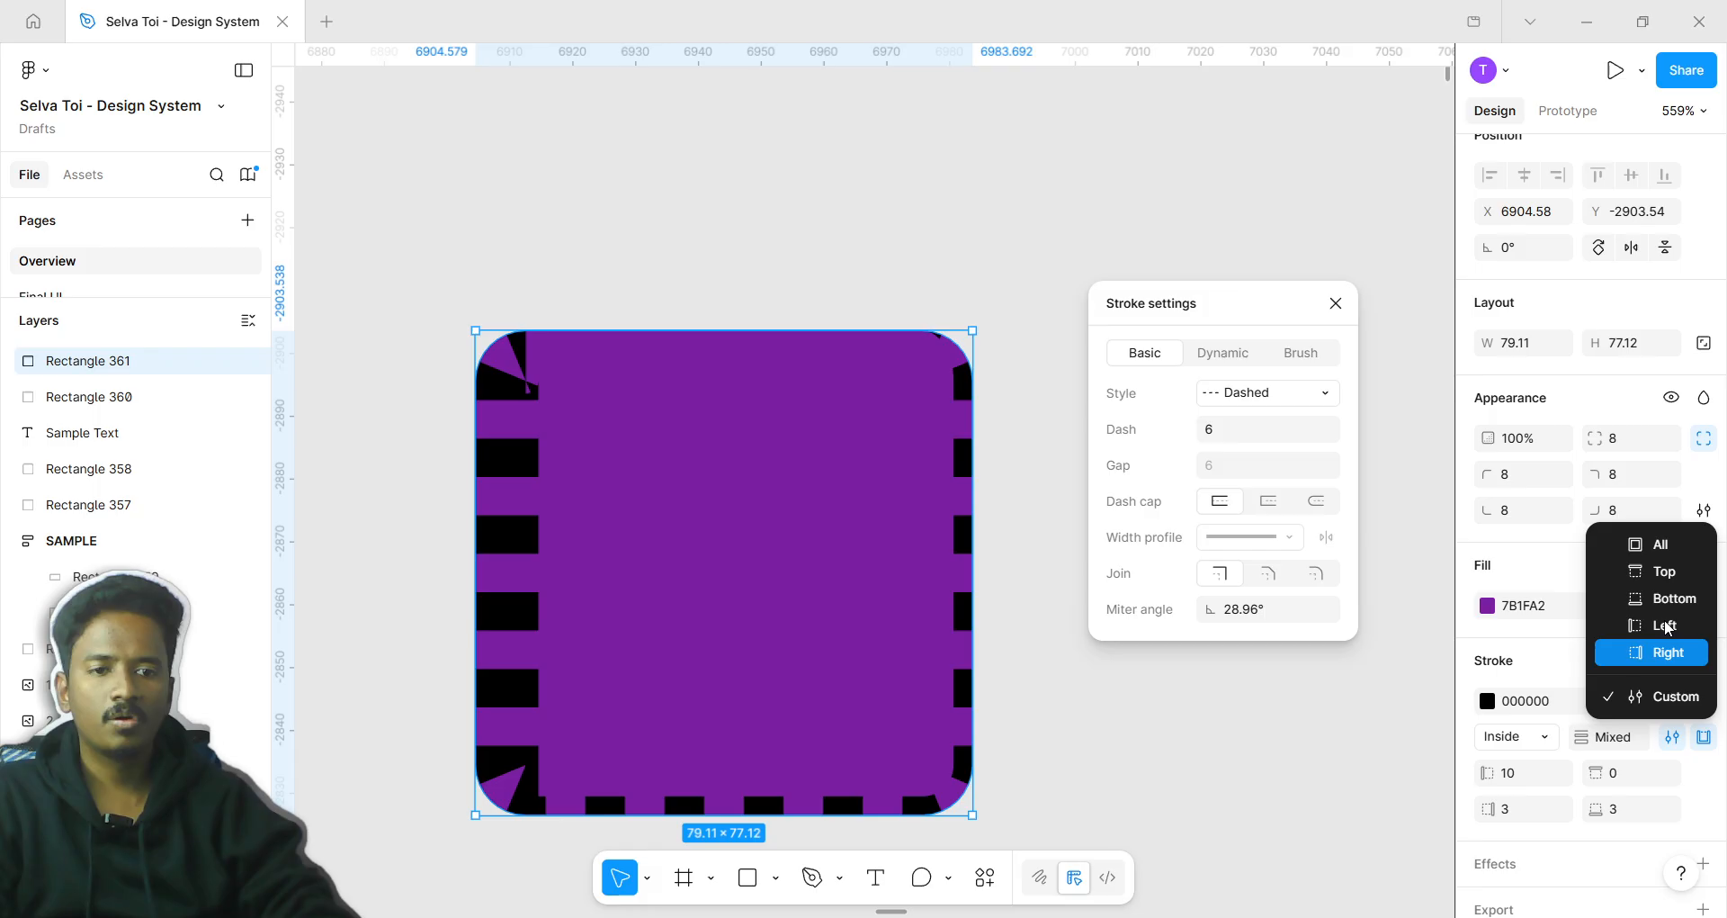
Apply the rounded rectangle's stroke to all sides with a weight of 1
left_click(1666, 546)
type("1")
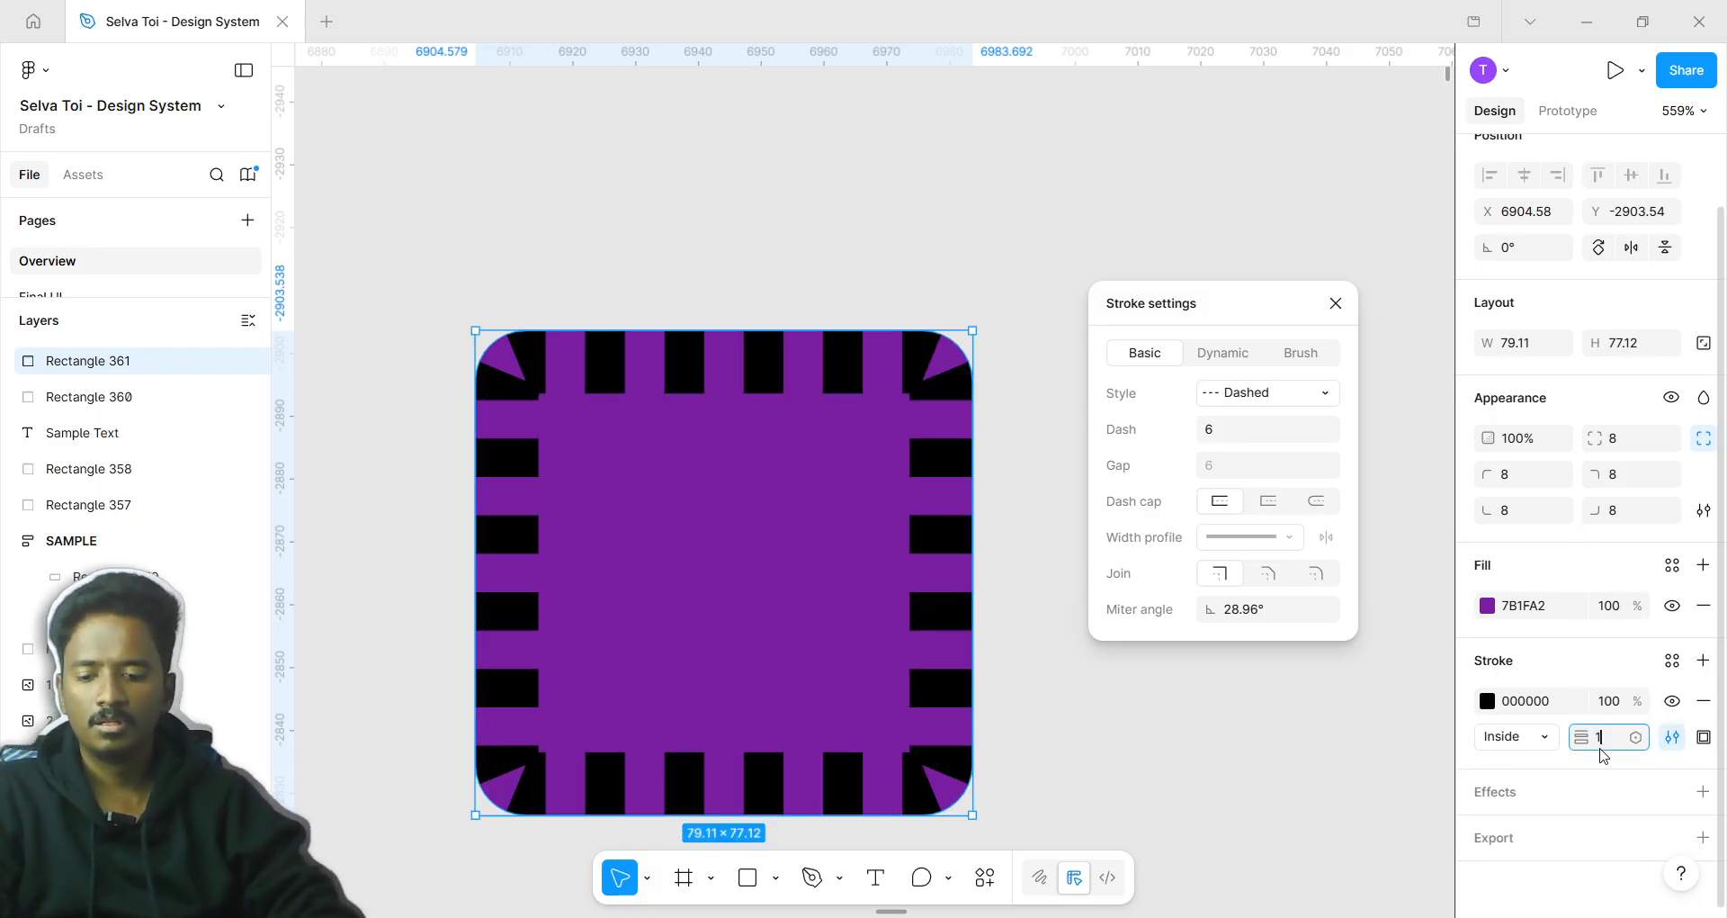
key("Return")
Try different dash lengths on the rectangle's dashed stroke and set the dash to 5
scroll(626, 371, "up", 3)
scroll(625, 372, "up", 5)
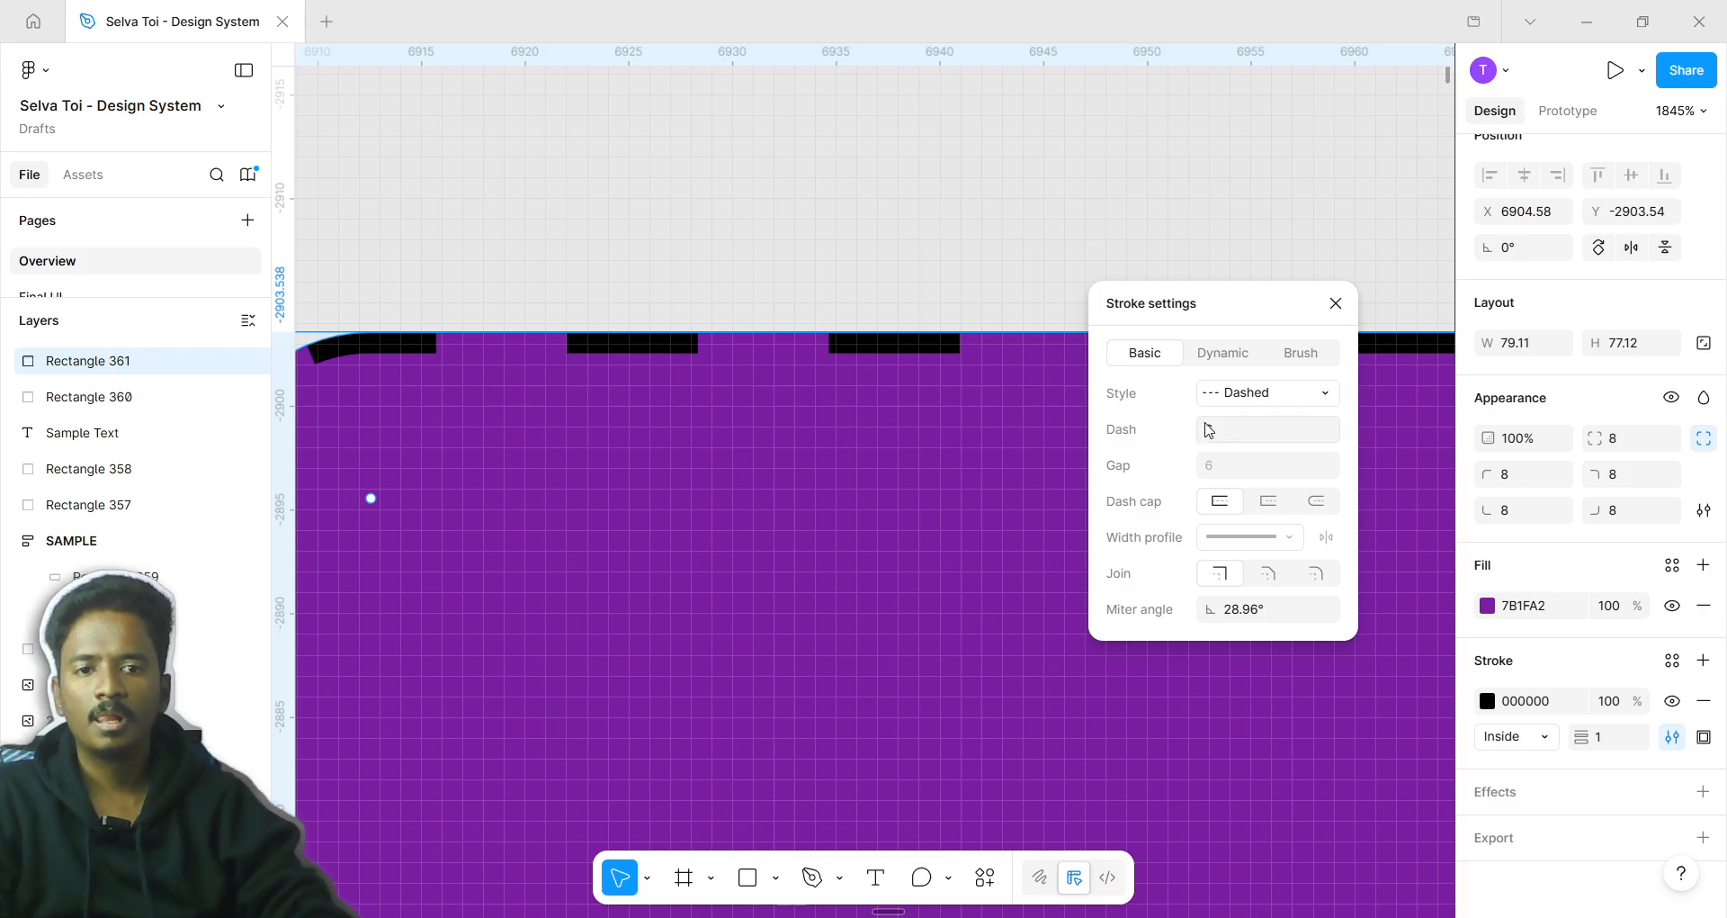
mouse_move(1209, 430)
left_mouse_down()
mouse_move(1176, 426)
mouse_move(1201, 422)
left_mouse_up()
scroll(836, 475, "down", 5)
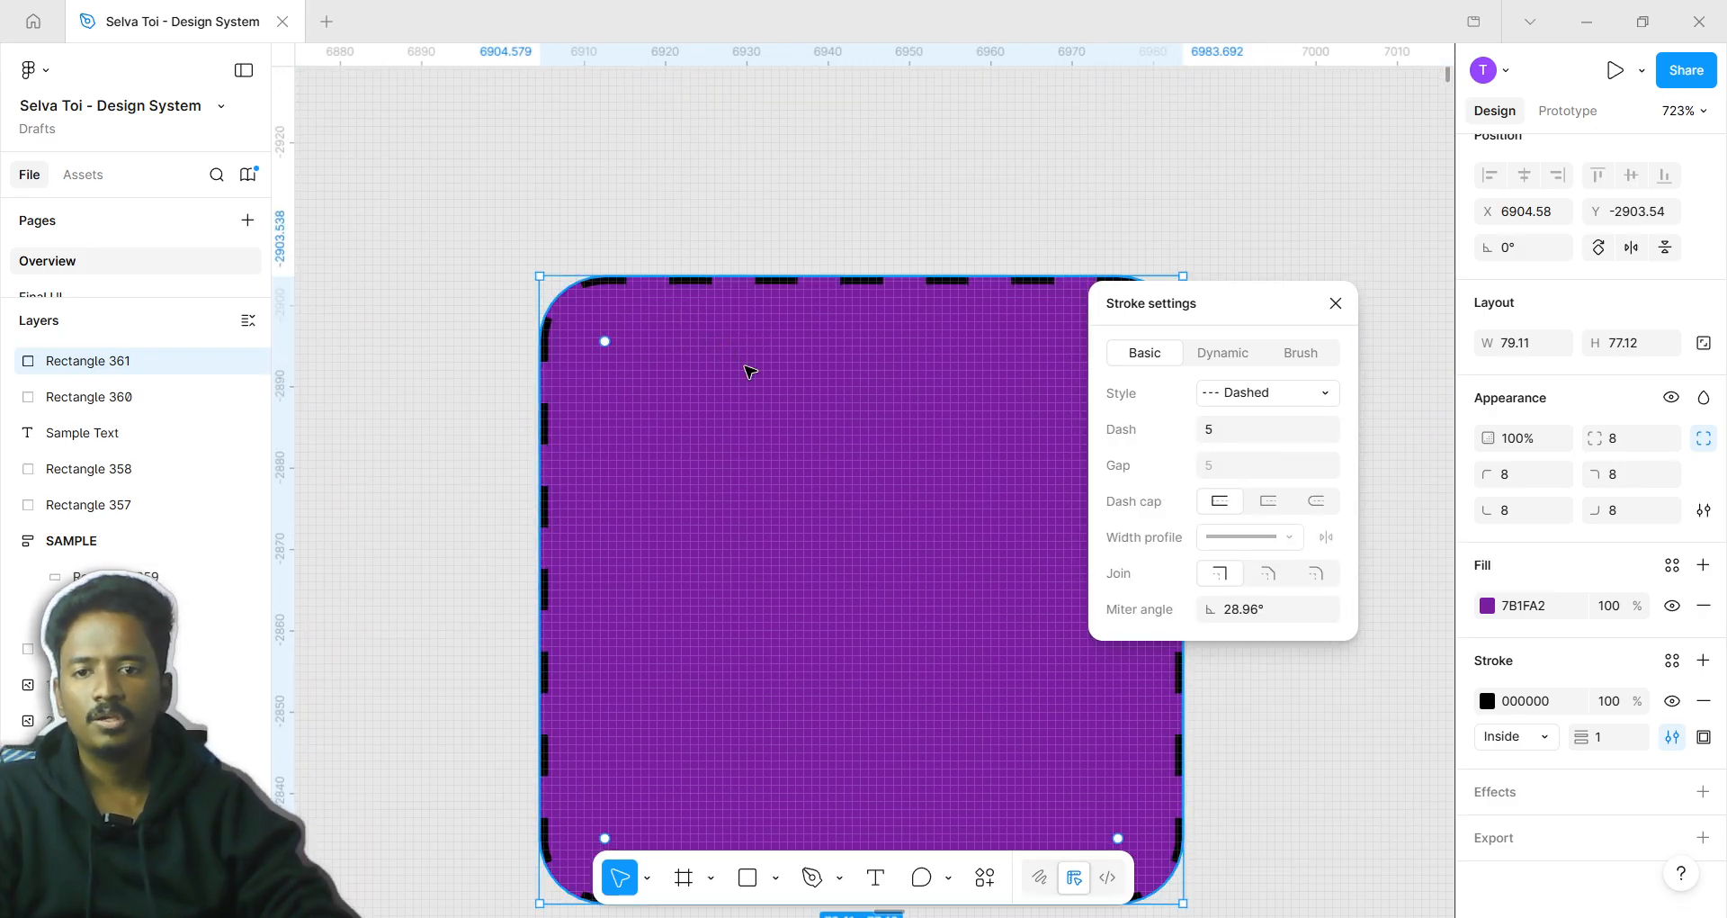
left_click(1285, 440)
key("Down")
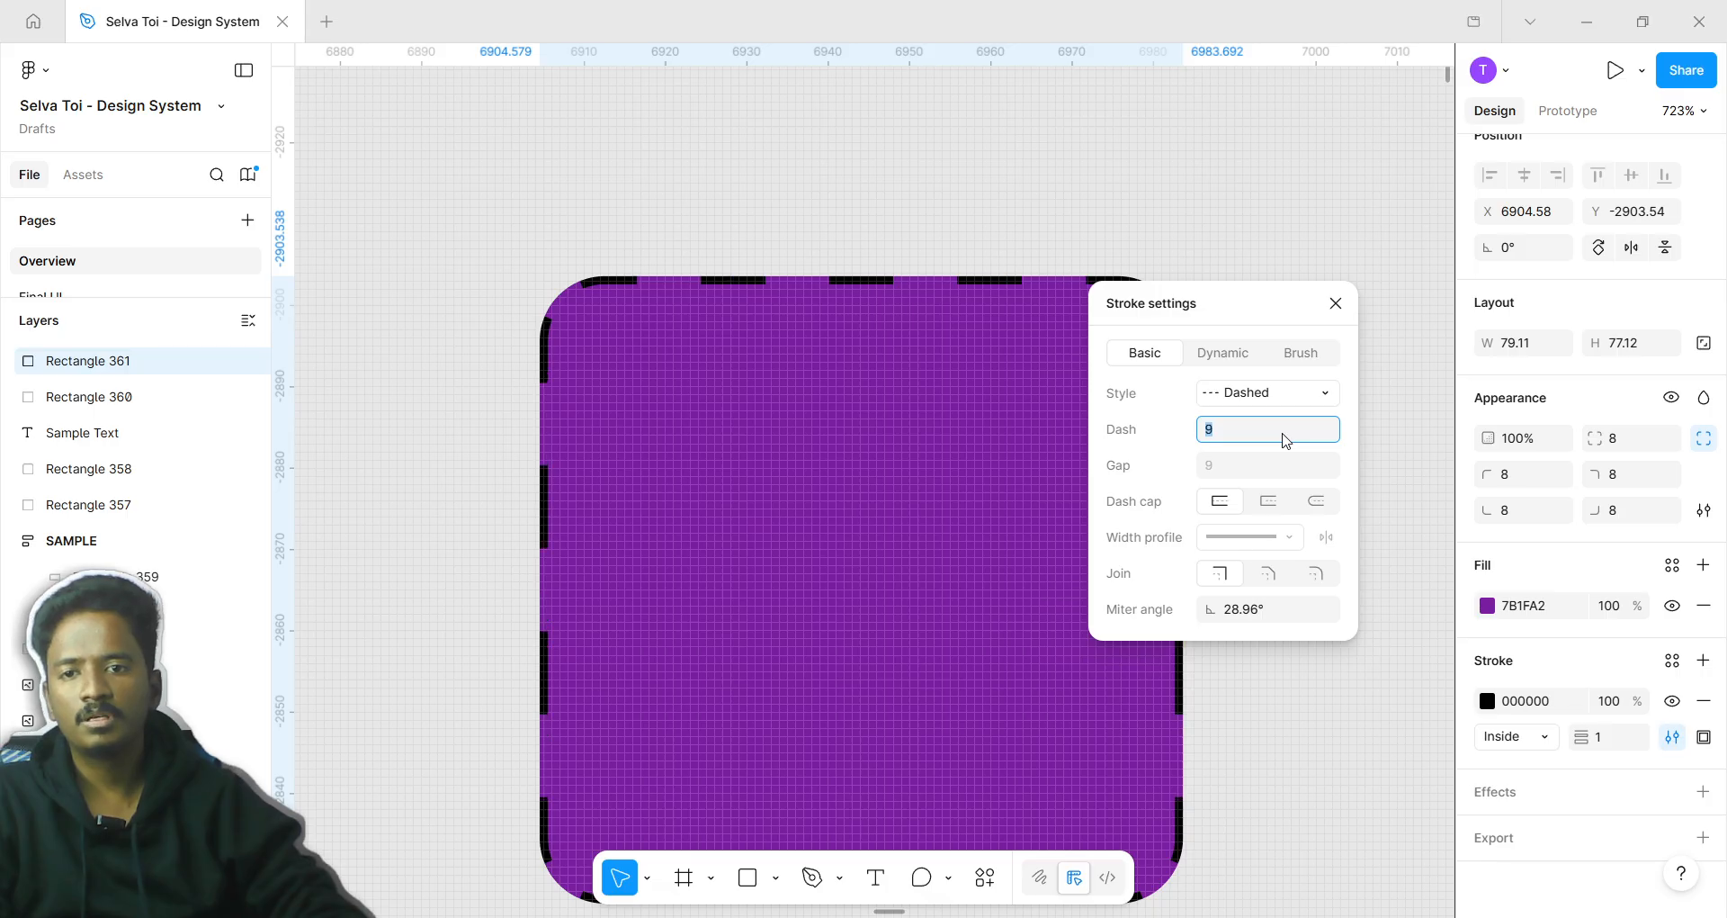
key("Up")
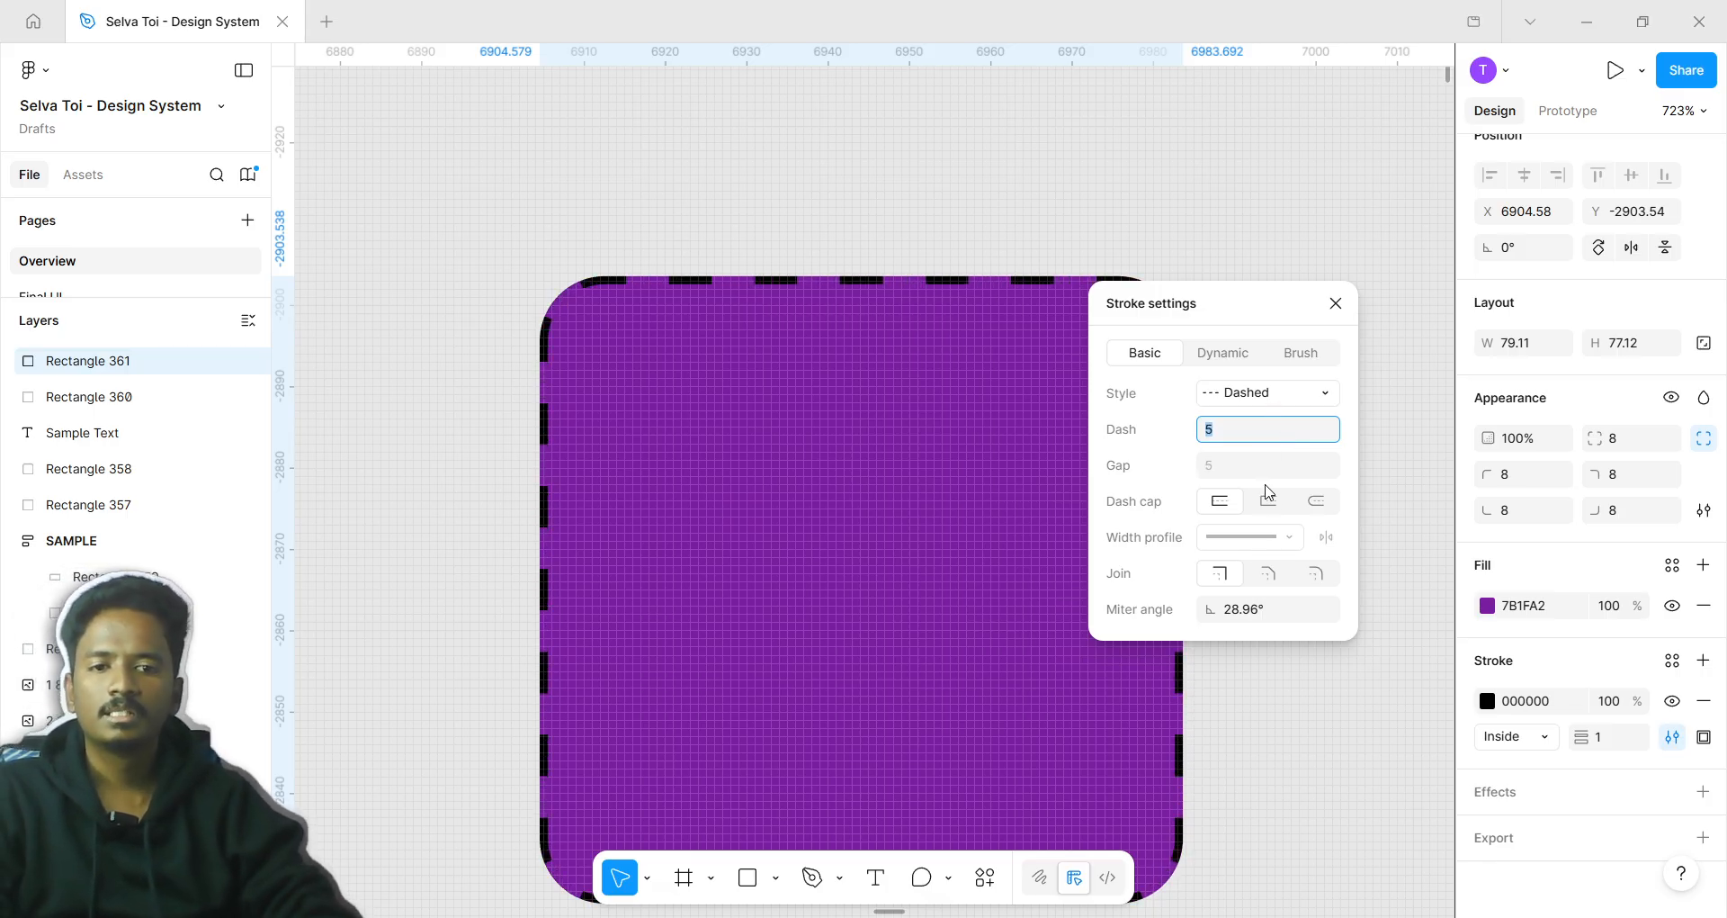
Compare the square and flat dash caps at the rectangle's corner and set the dash cap to round
left_click(1270, 502)
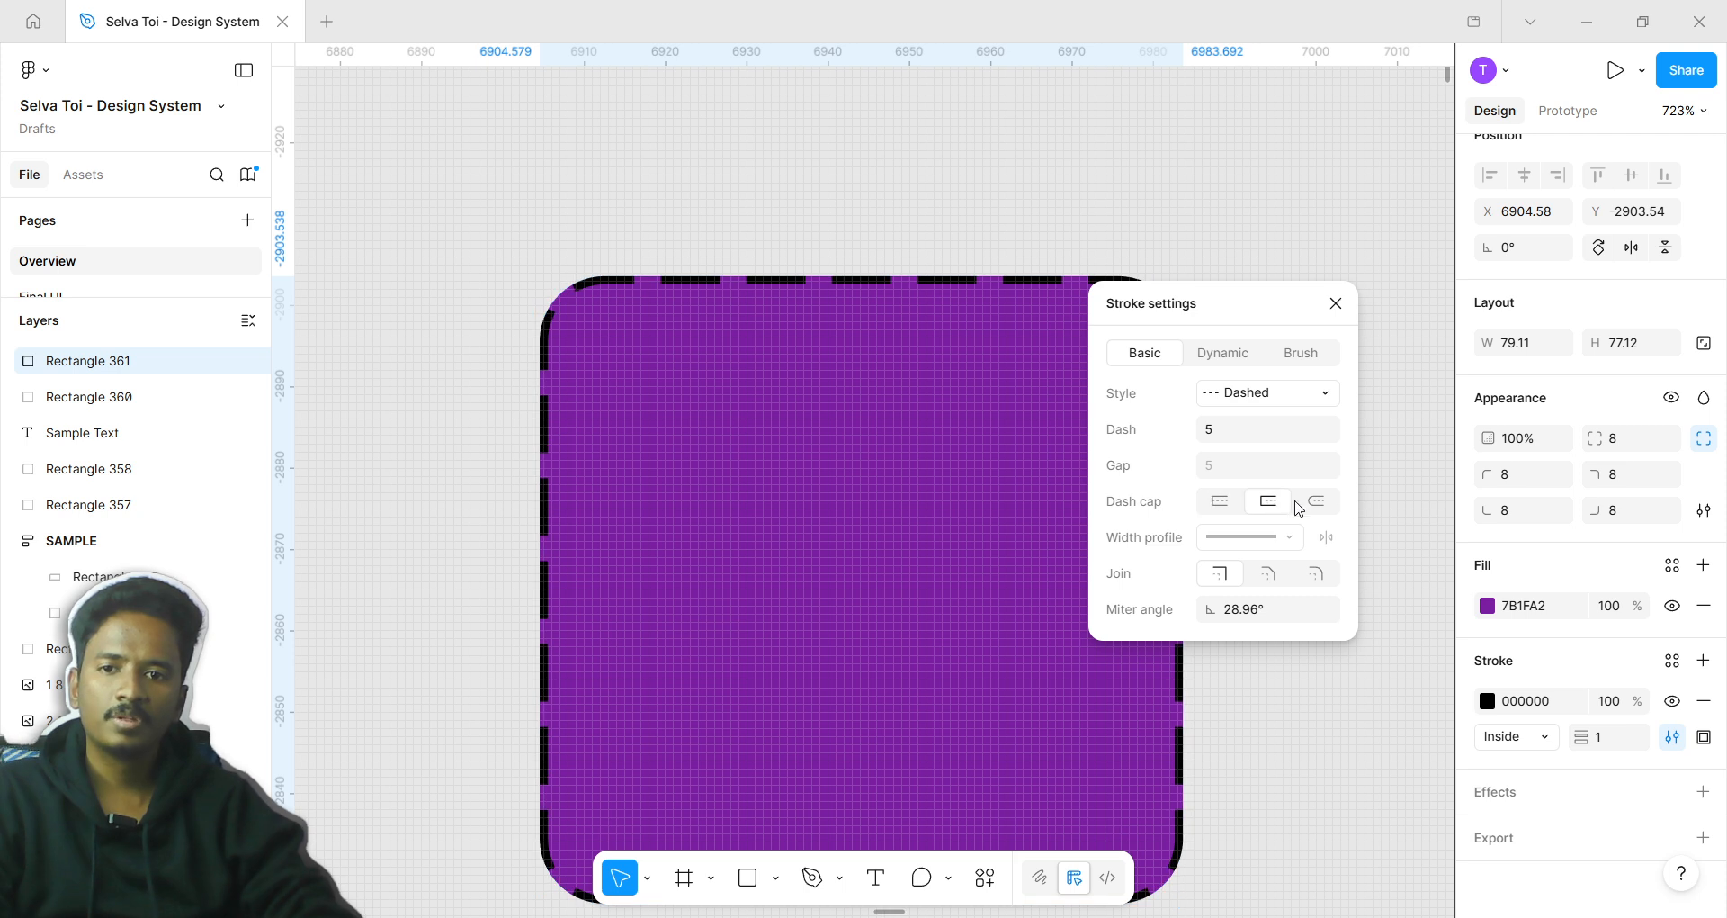
scroll(590, 259, "up", 15)
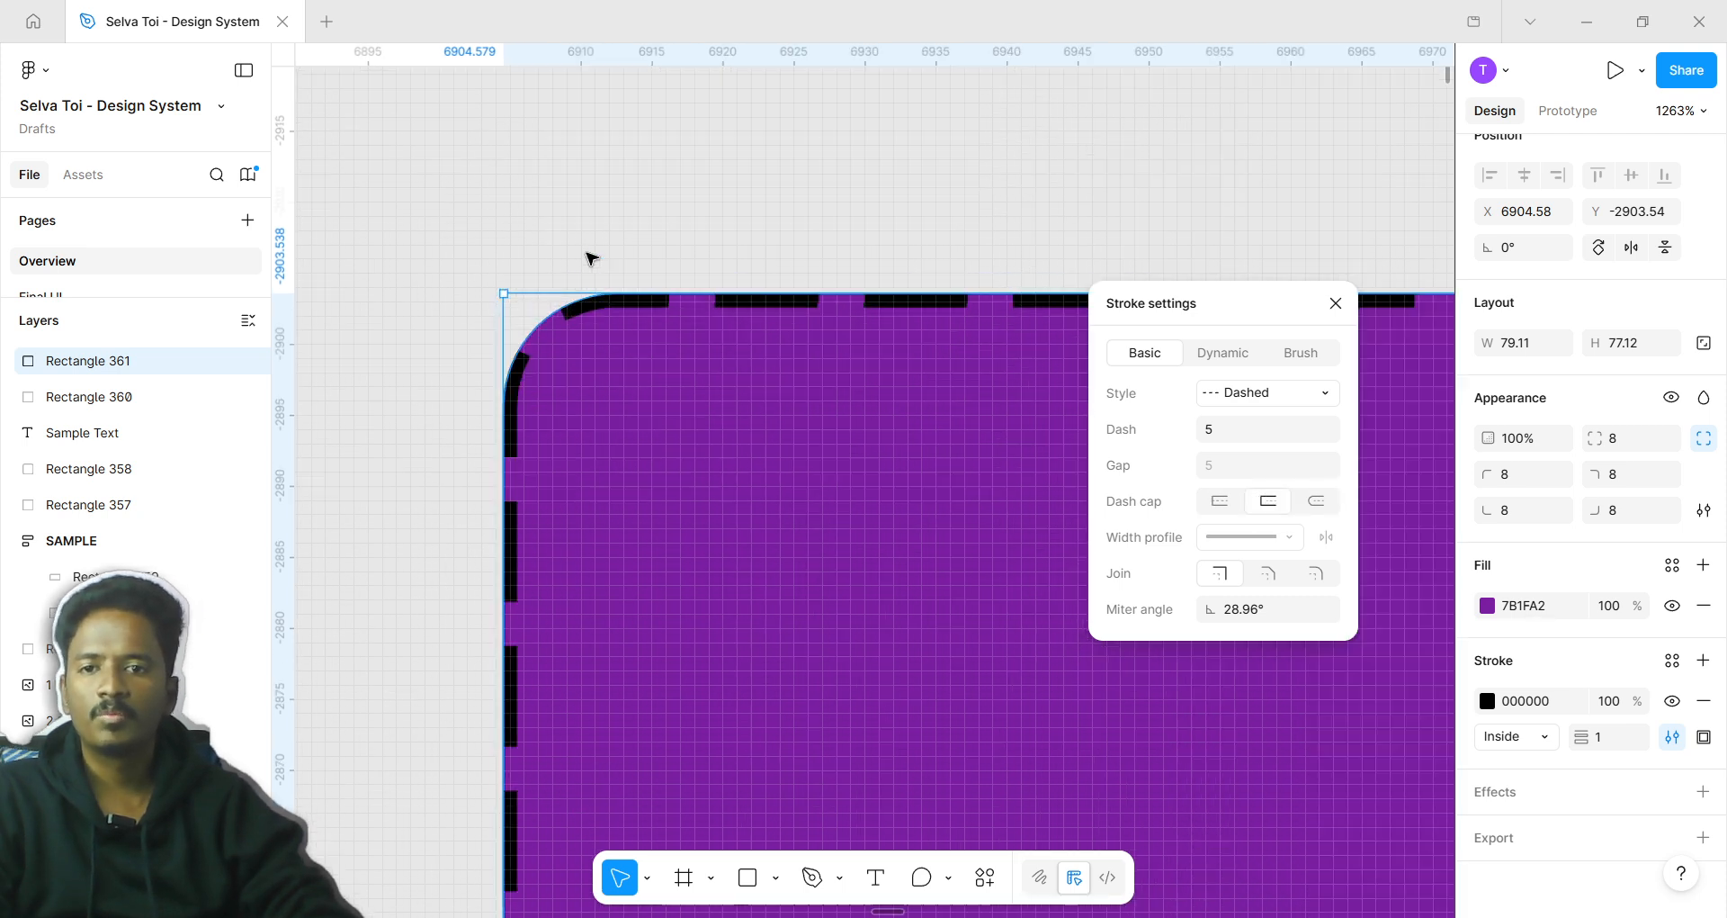
scroll(470, 375, "up", 5)
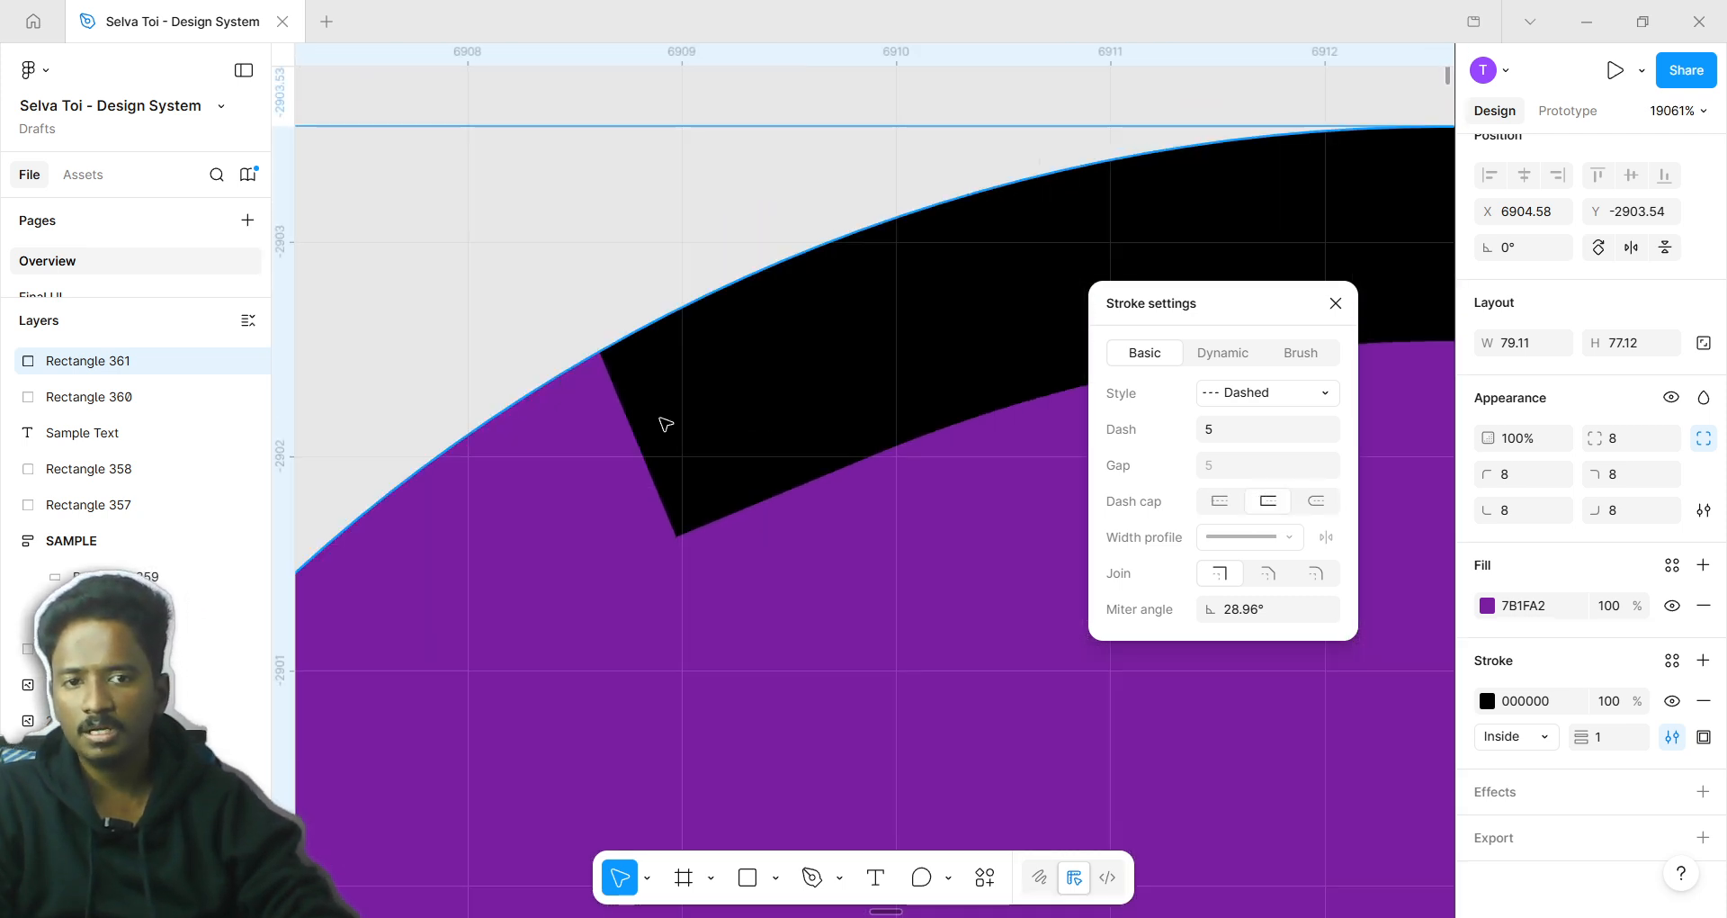
left_click(1221, 501)
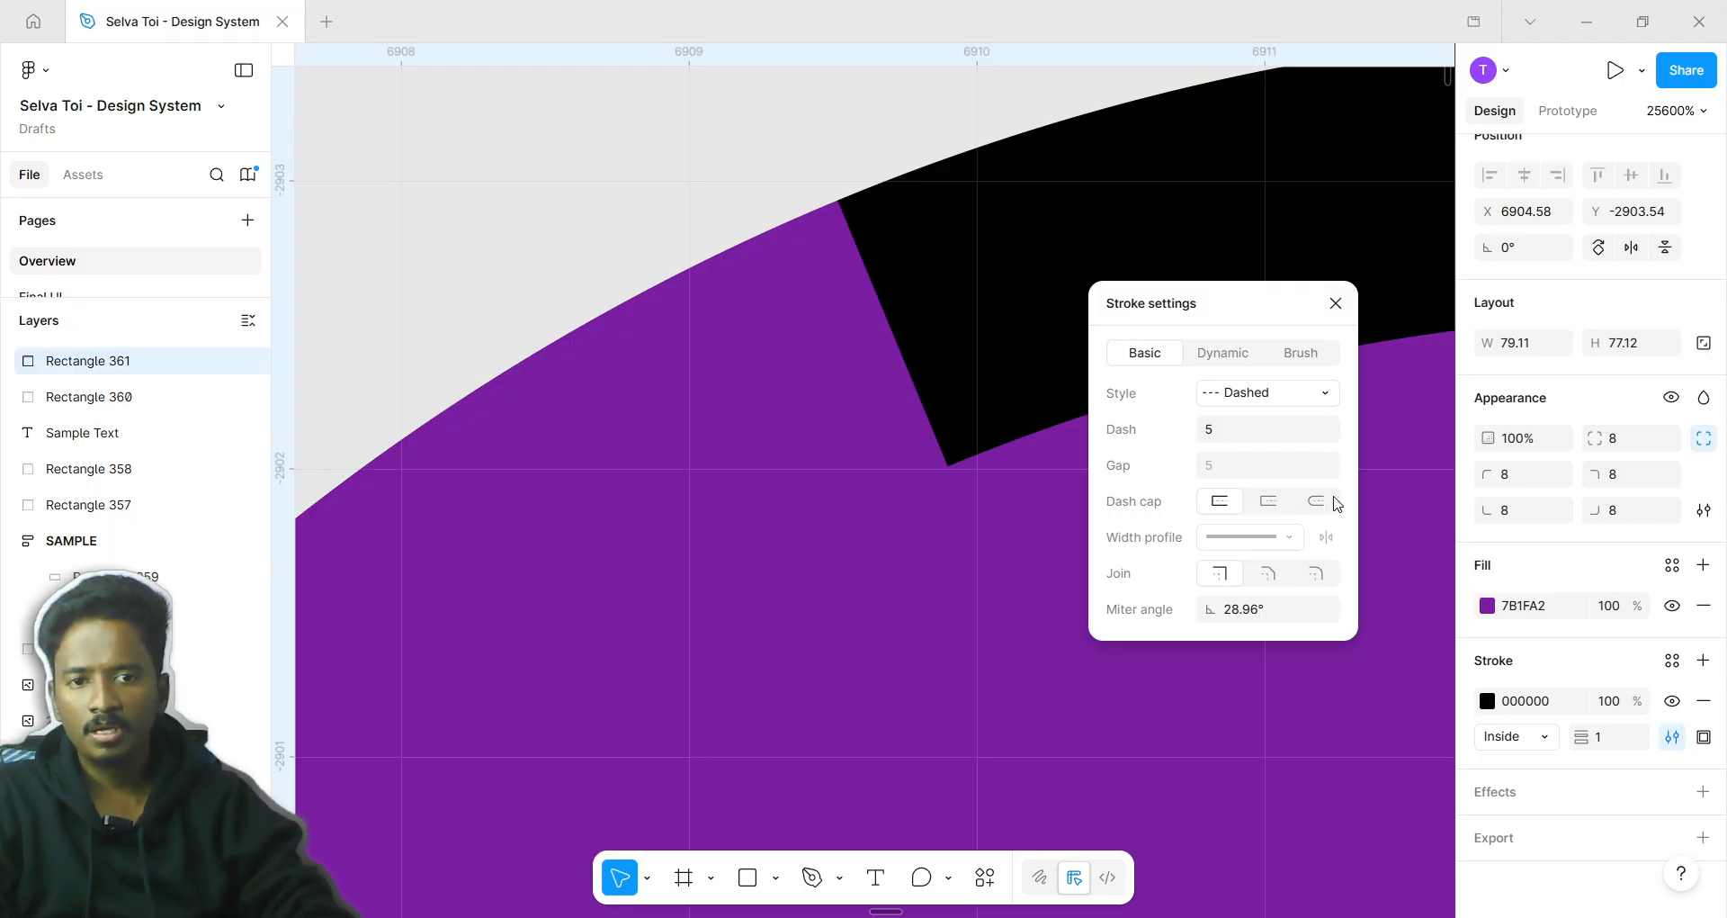
left_click(1335, 501)
scroll(765, 404, "down", 12)
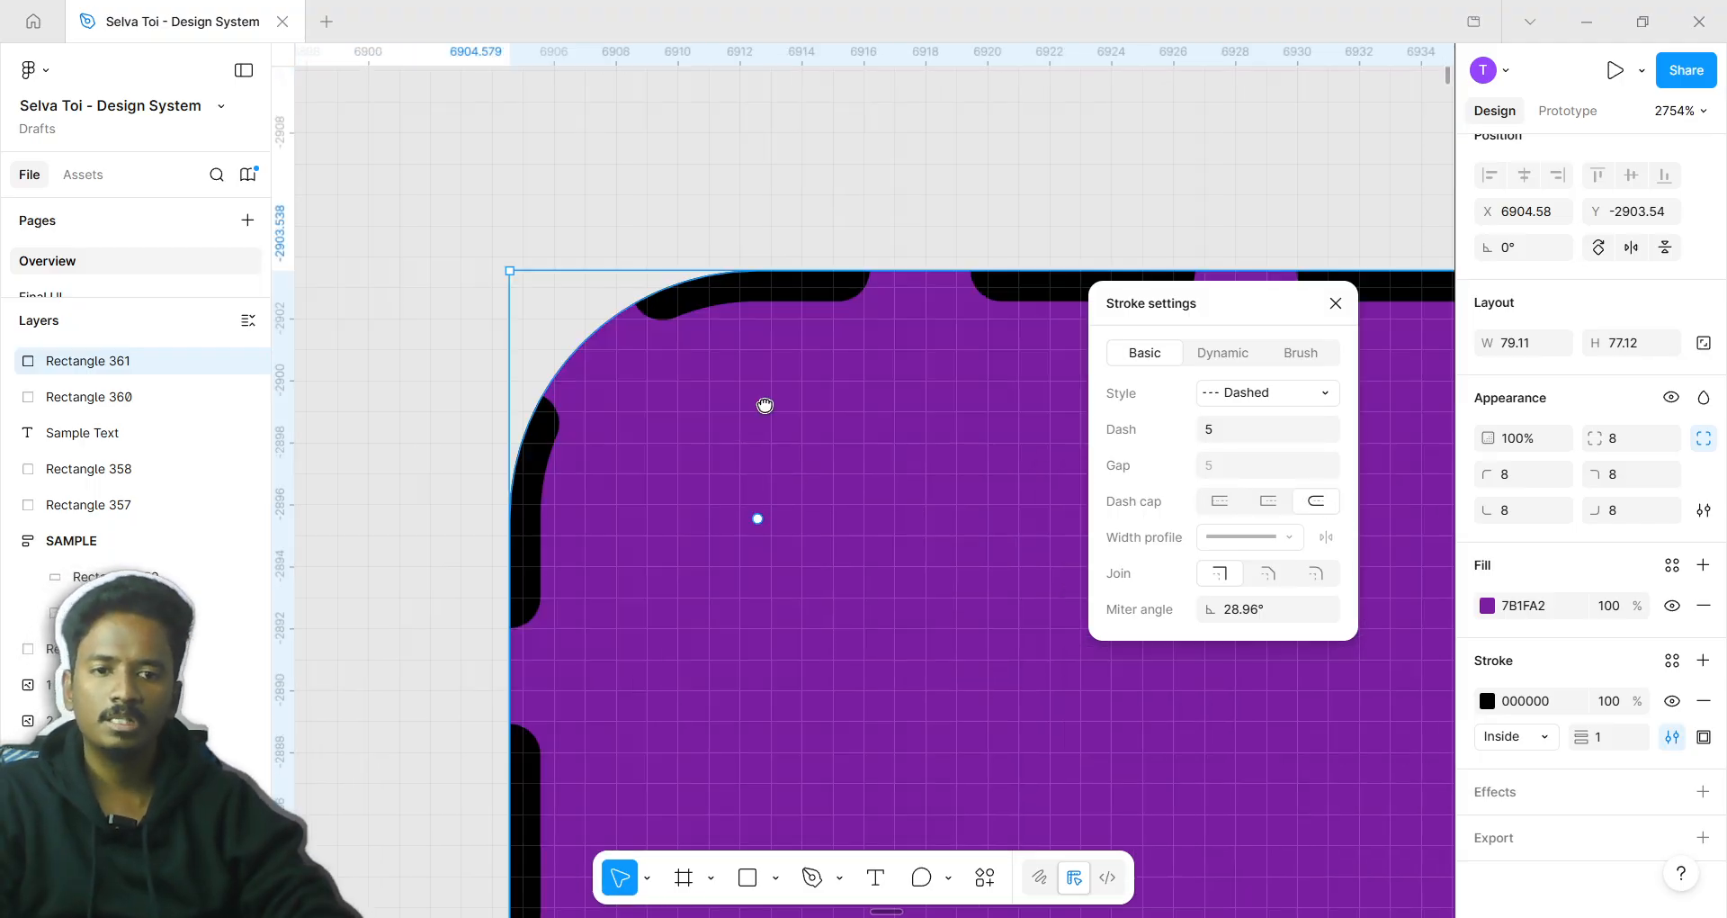
Try another join type on the dashed stroke and restore the miter join
scroll(765, 405, "down", 2)
left_click(1286, 579)
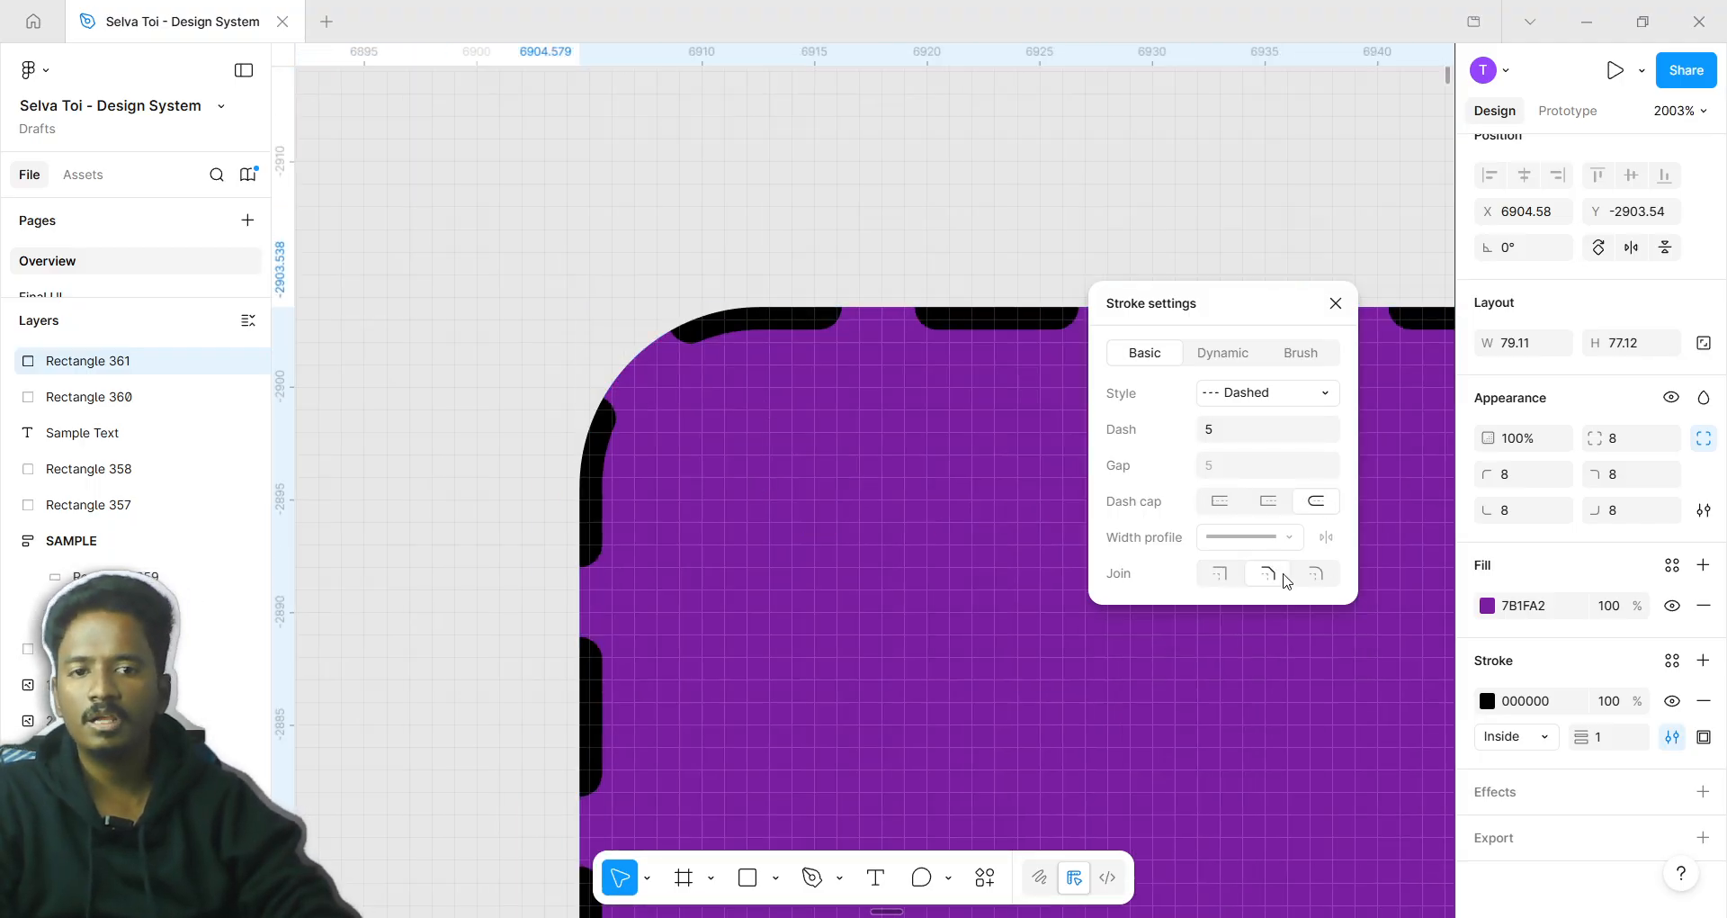
left_click(1221, 575)
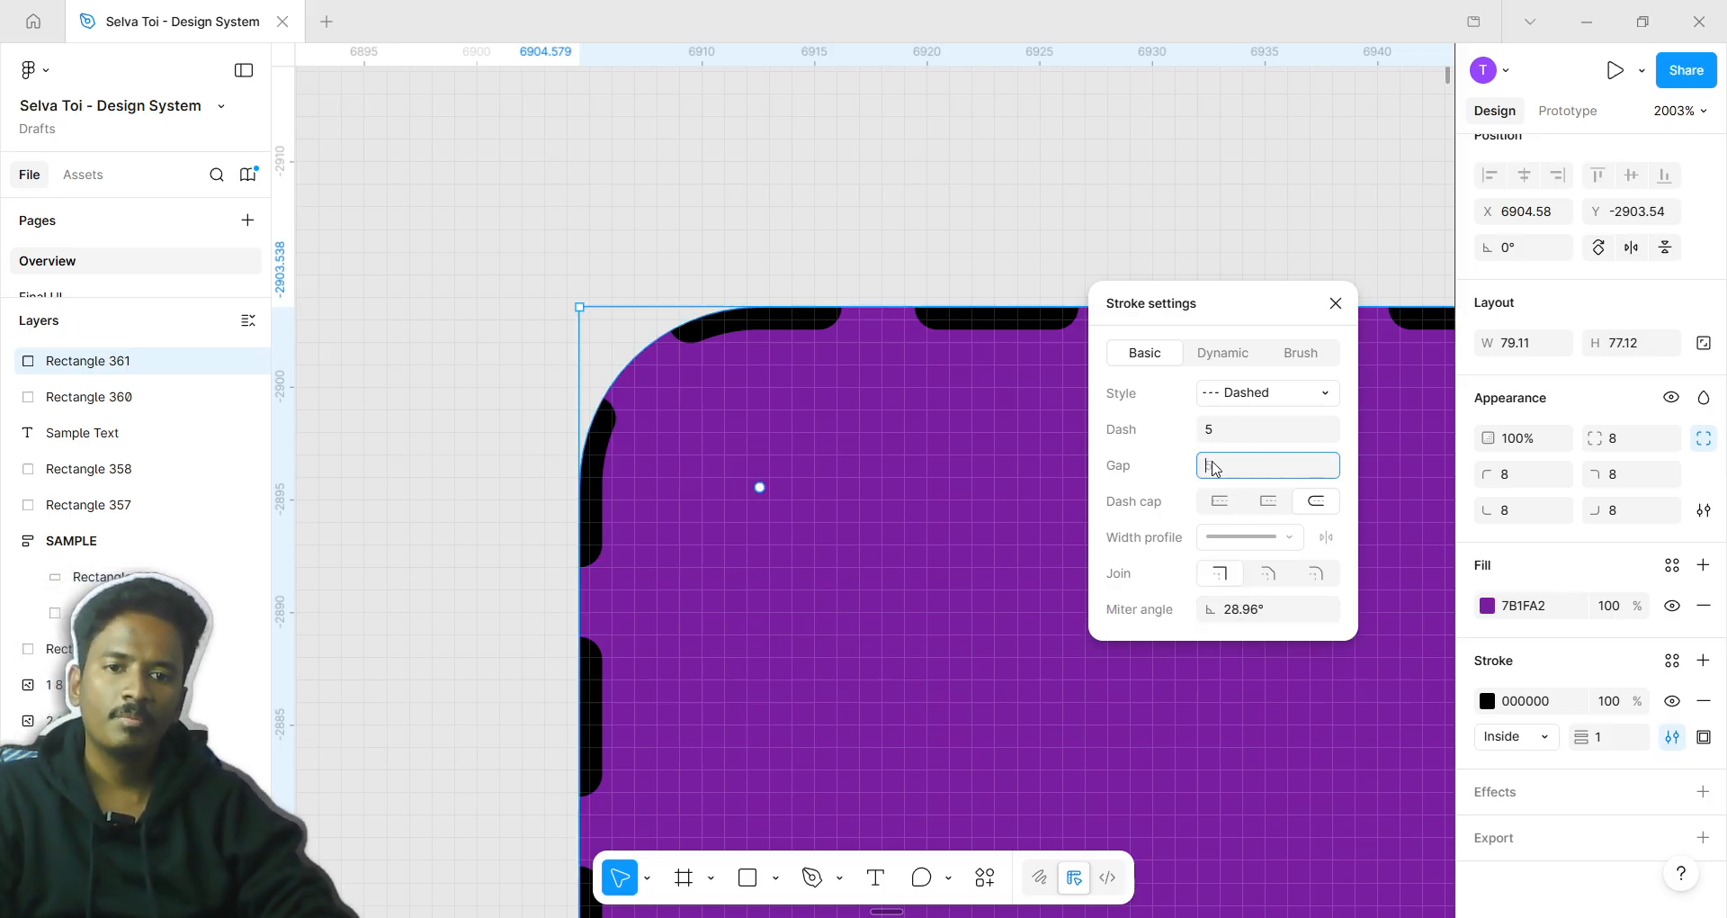
Switch the rectangle's stroke to the Dynamic type and set its frequency to 88%
left_click(1229, 360)
scroll(810, 459, "down", 5)
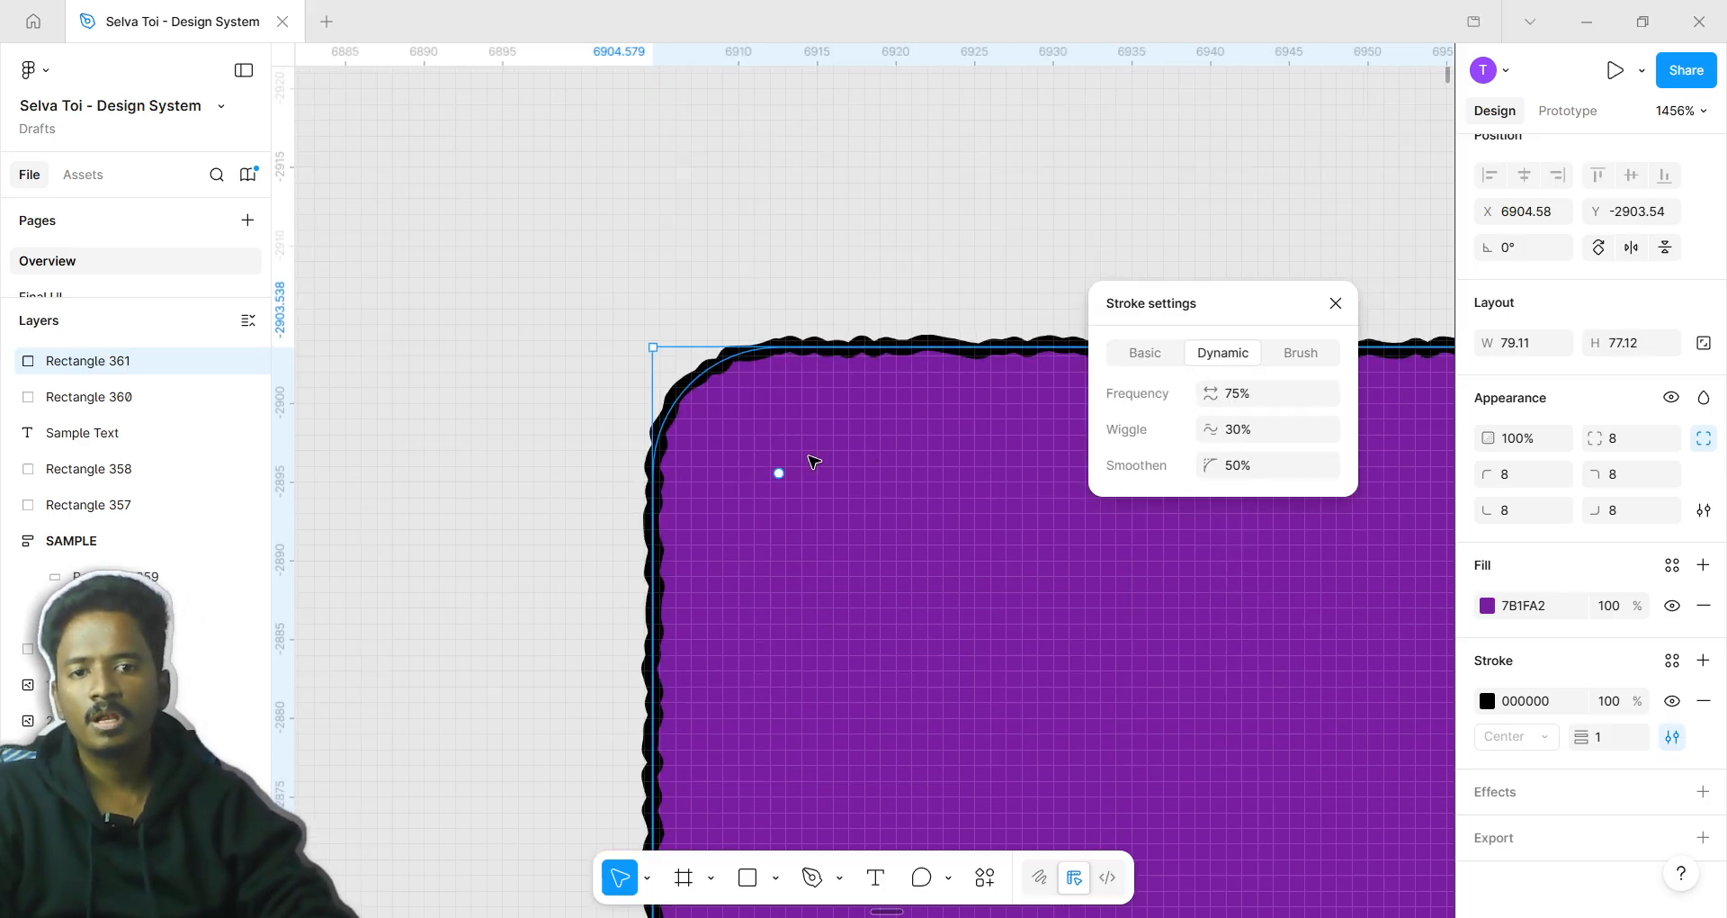
left_click_drag(1220, 390, 1232, 390)
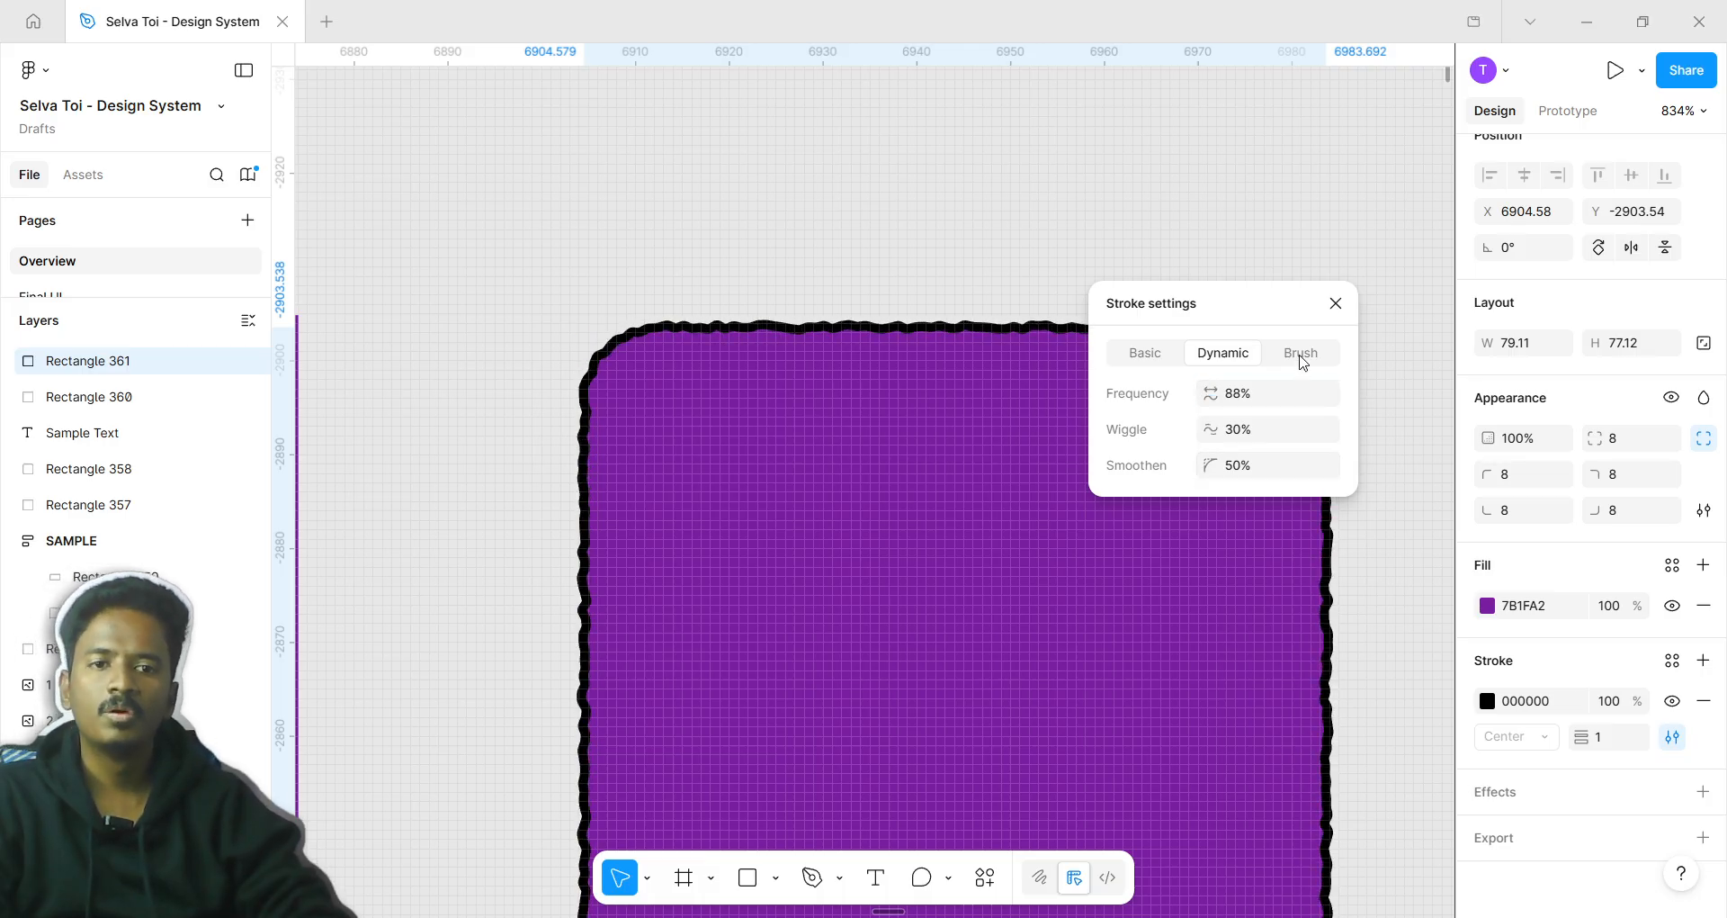
Switch the rectangle's stroke to the Brush type and apply the Spoken word scatter brush
left_click(1300, 358)
left_click(1197, 405)
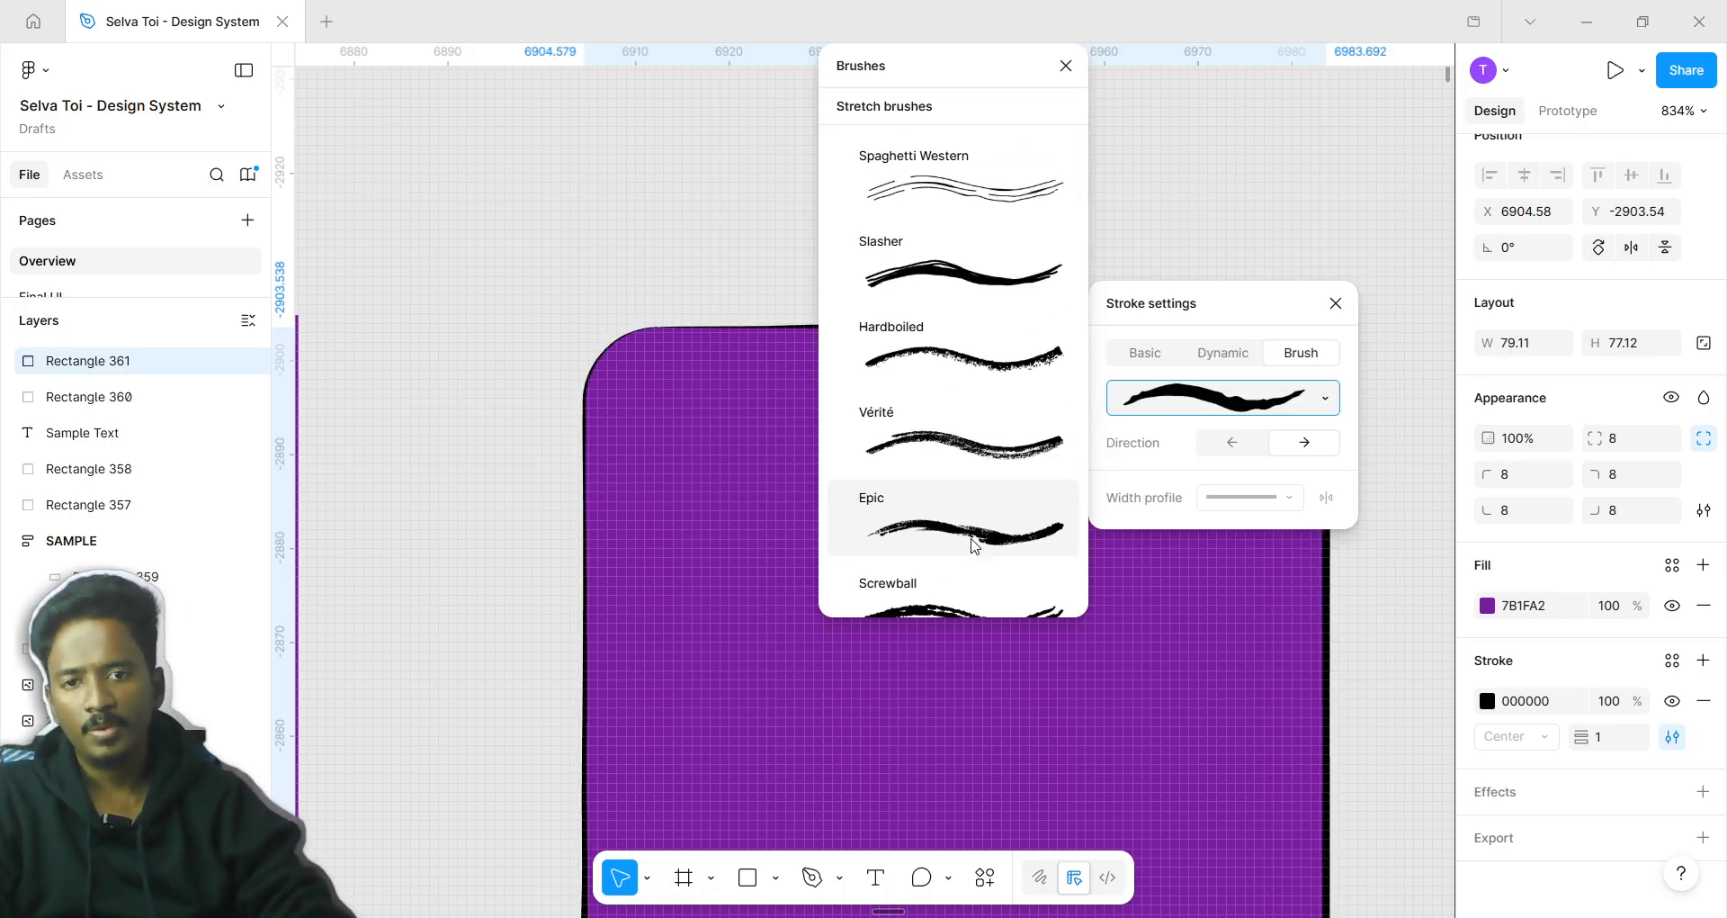
scroll(975, 545, "down", 3)
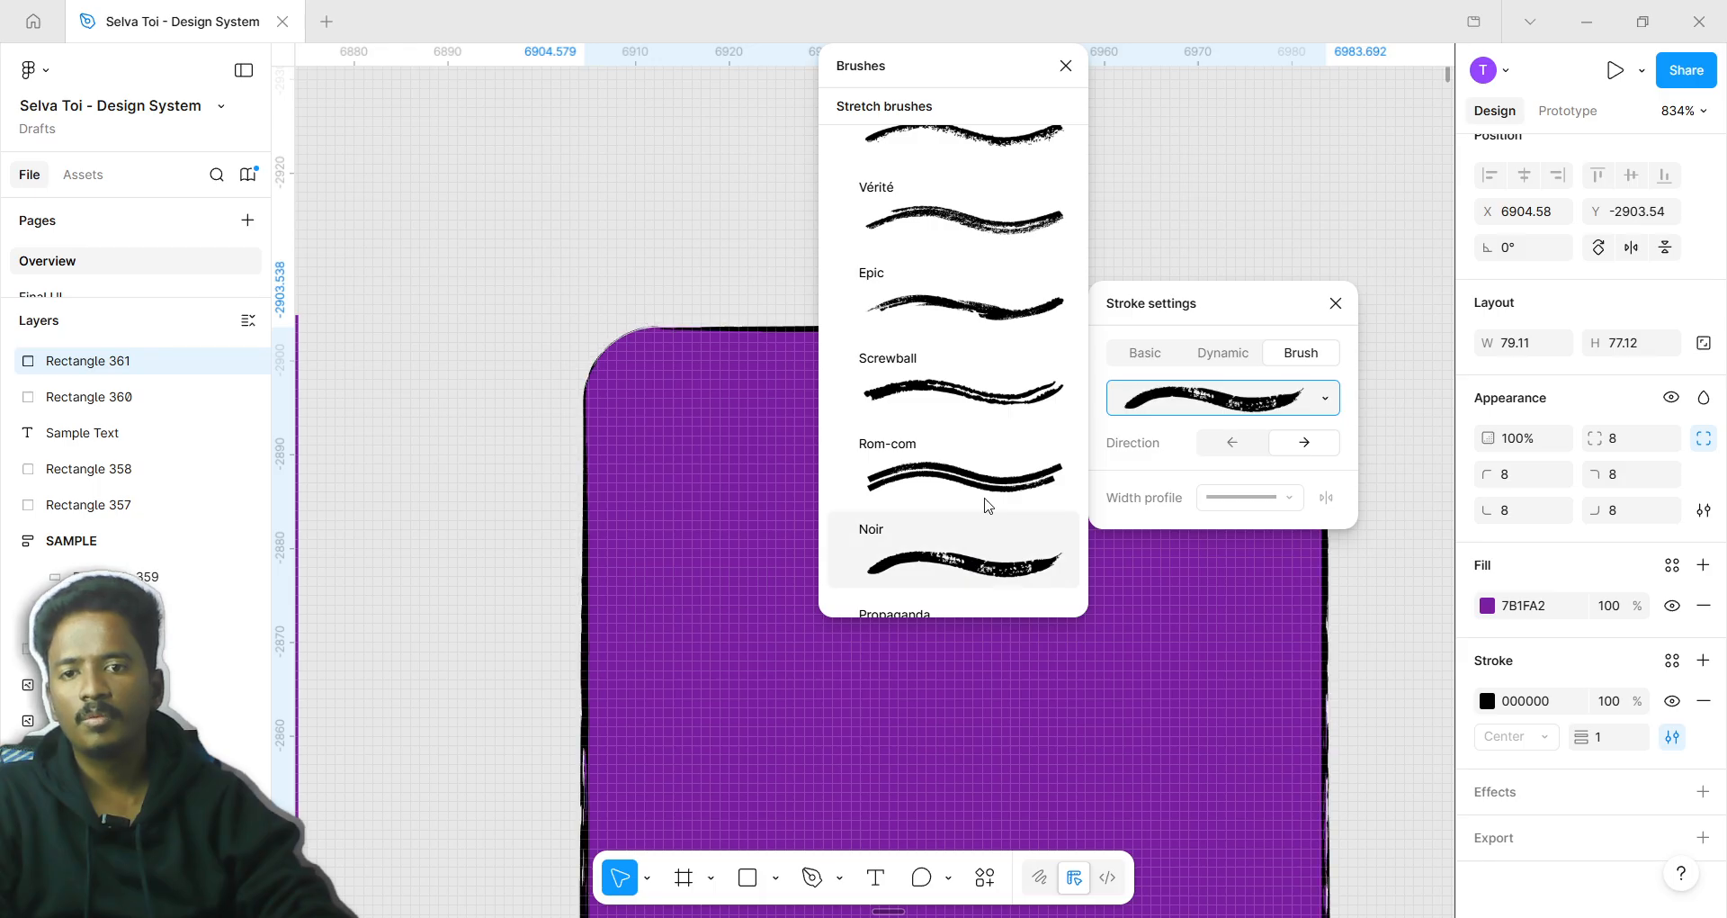
scroll(977, 509, "down", 10)
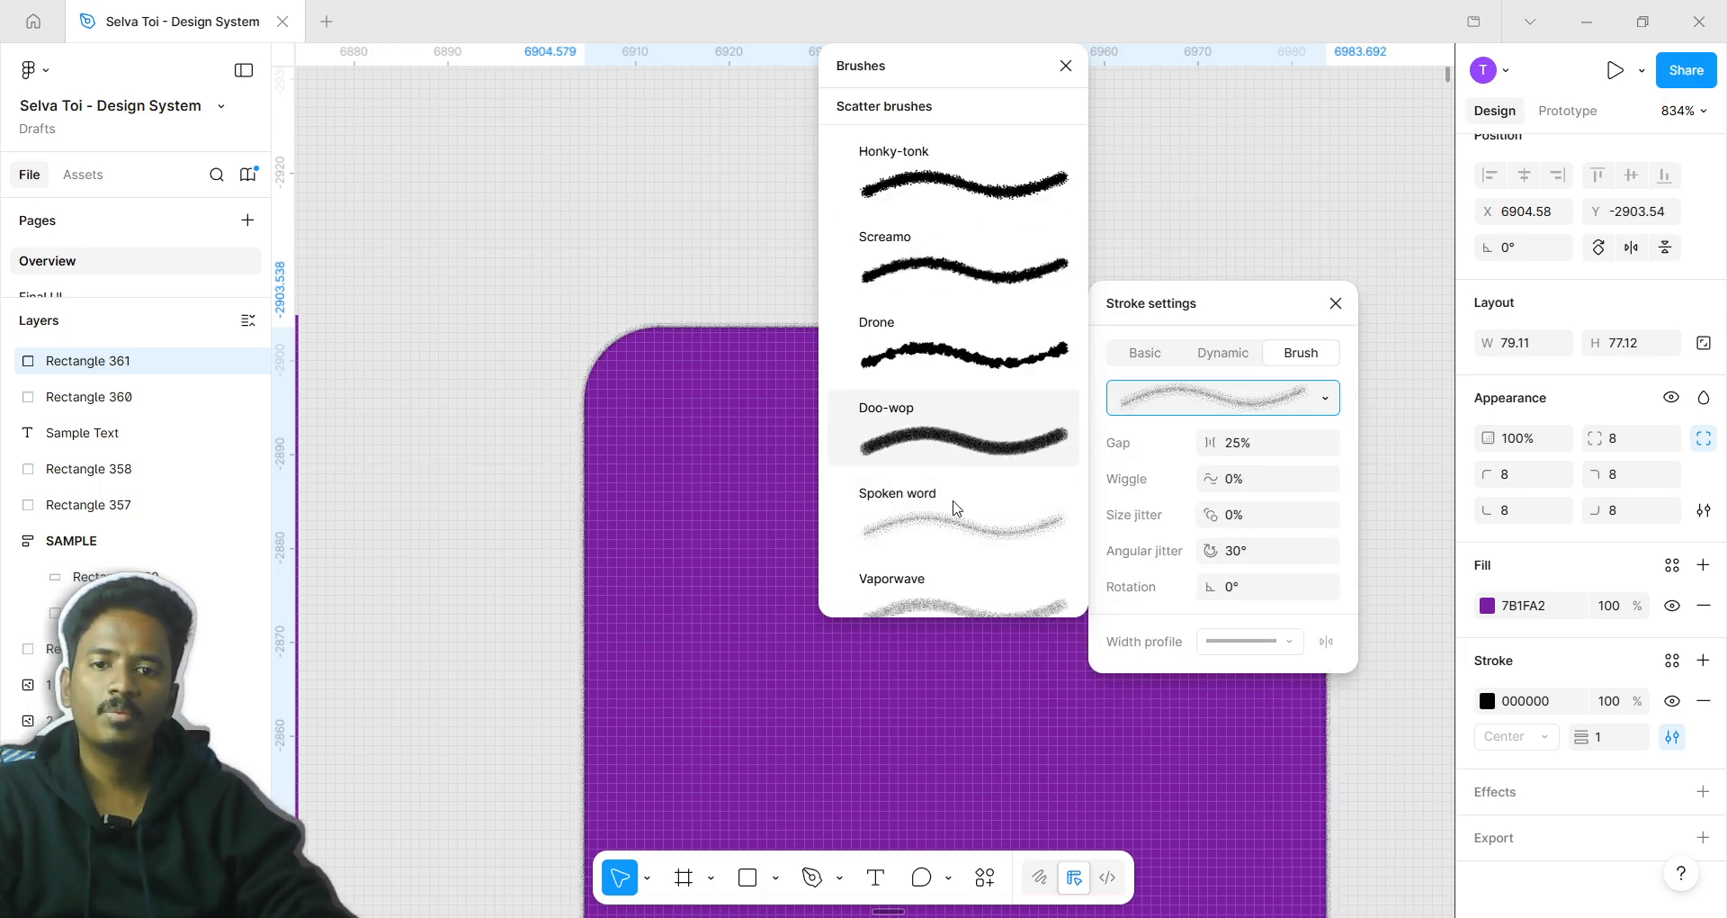
left_click(956, 508)
scroll(818, 543, "down", 4)
scroll(786, 478, "up", 6)
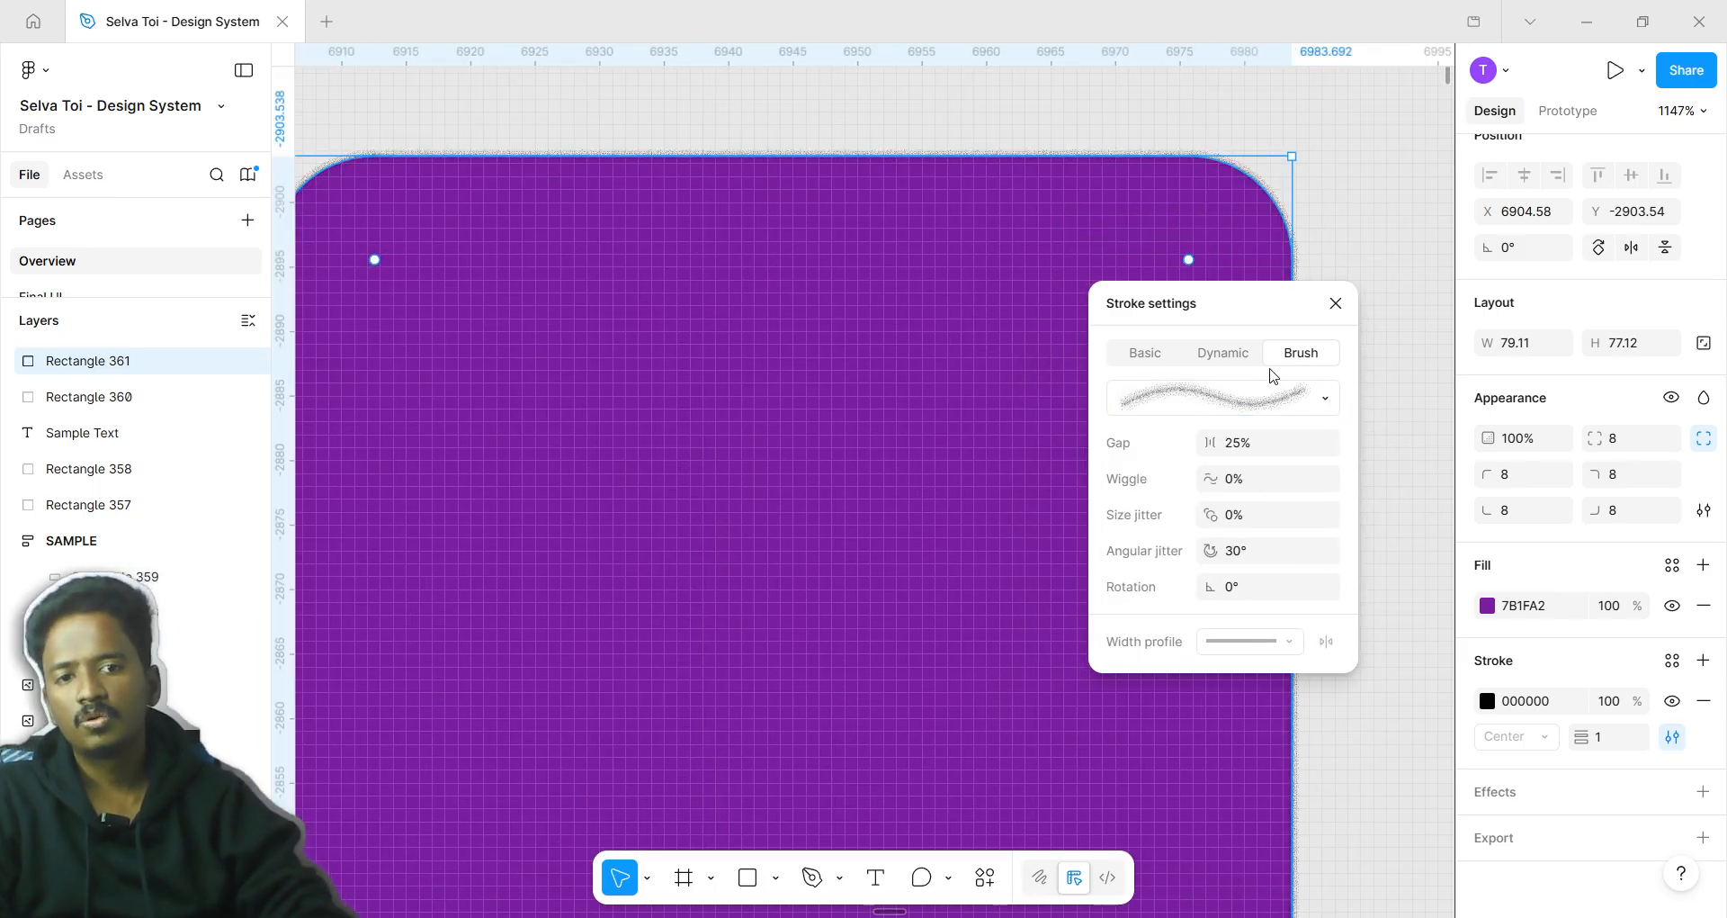
Preview the stretch brushes, apply a solid black one to the rectangle's stroke, and deselect the rectangle
left_click(1272, 396)
scroll(953, 405, "up", 5)
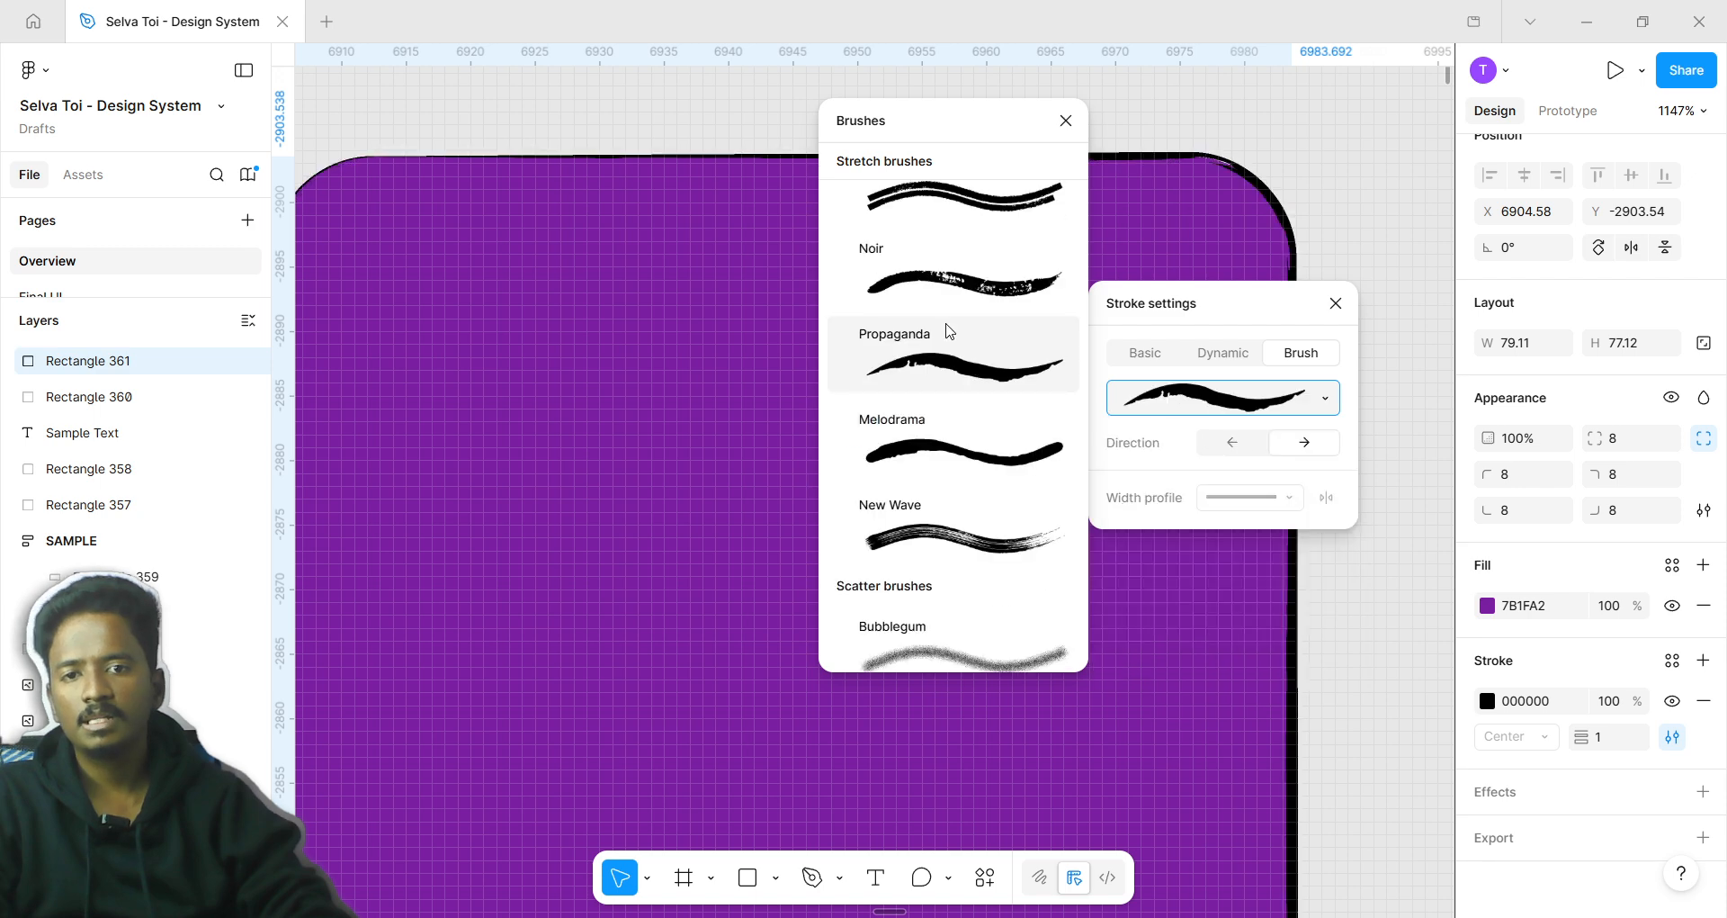
scroll(948, 331, "up", 5)
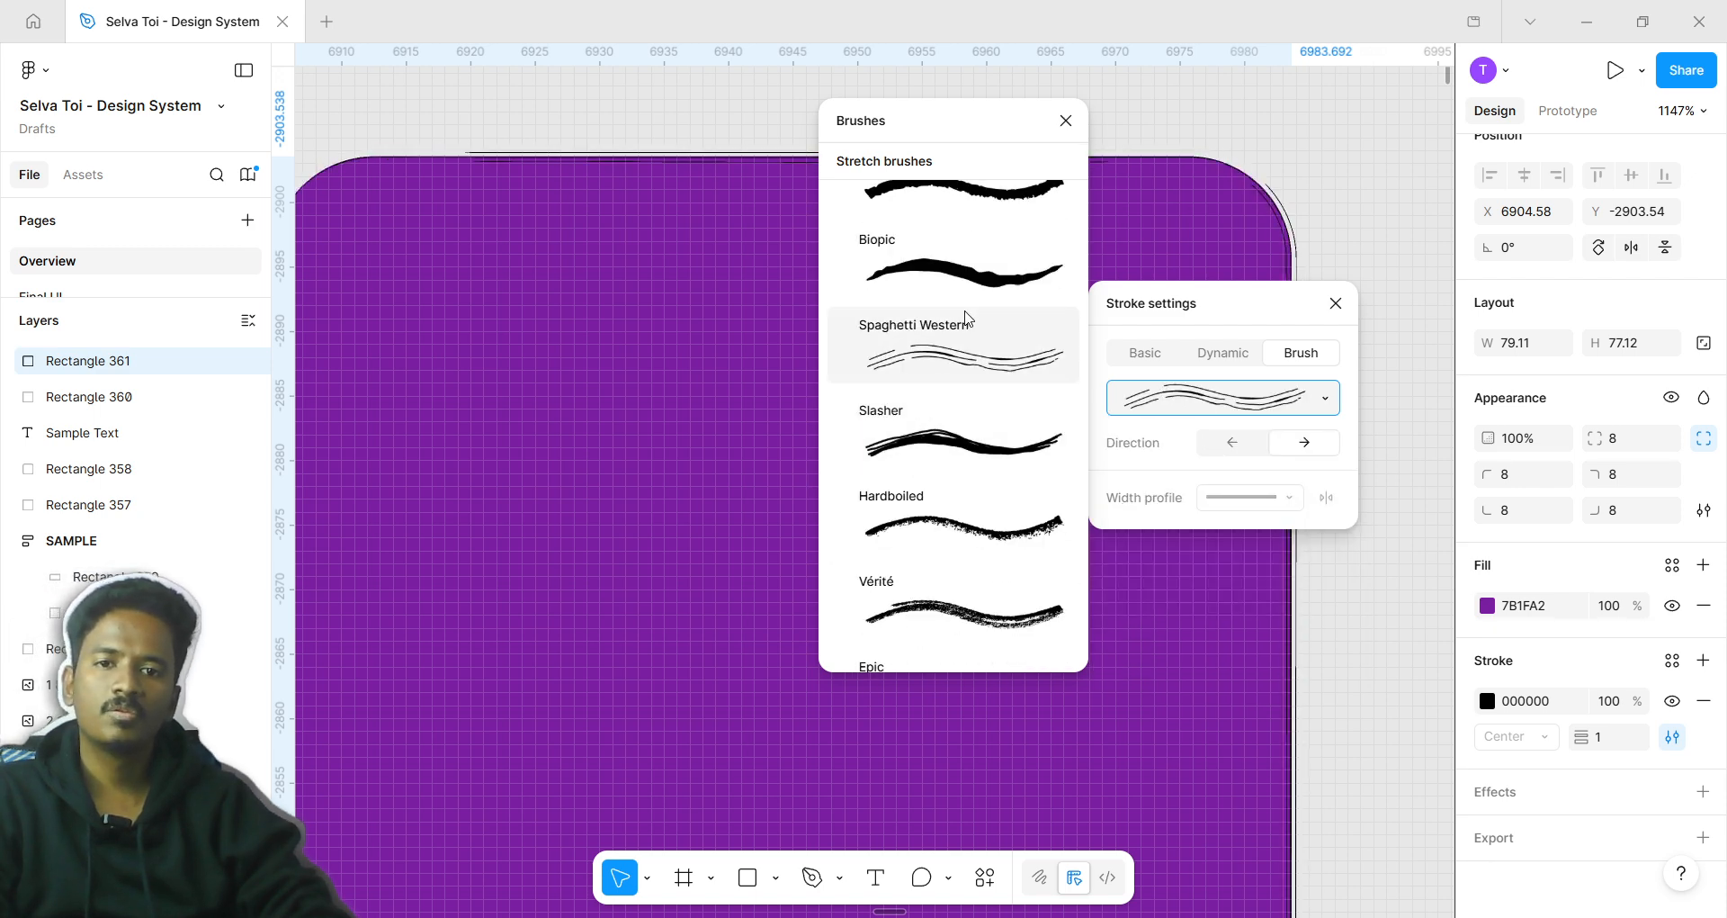
scroll(966, 316, "up", 3)
left_click(958, 468)
scroll(714, 243, "down", 3)
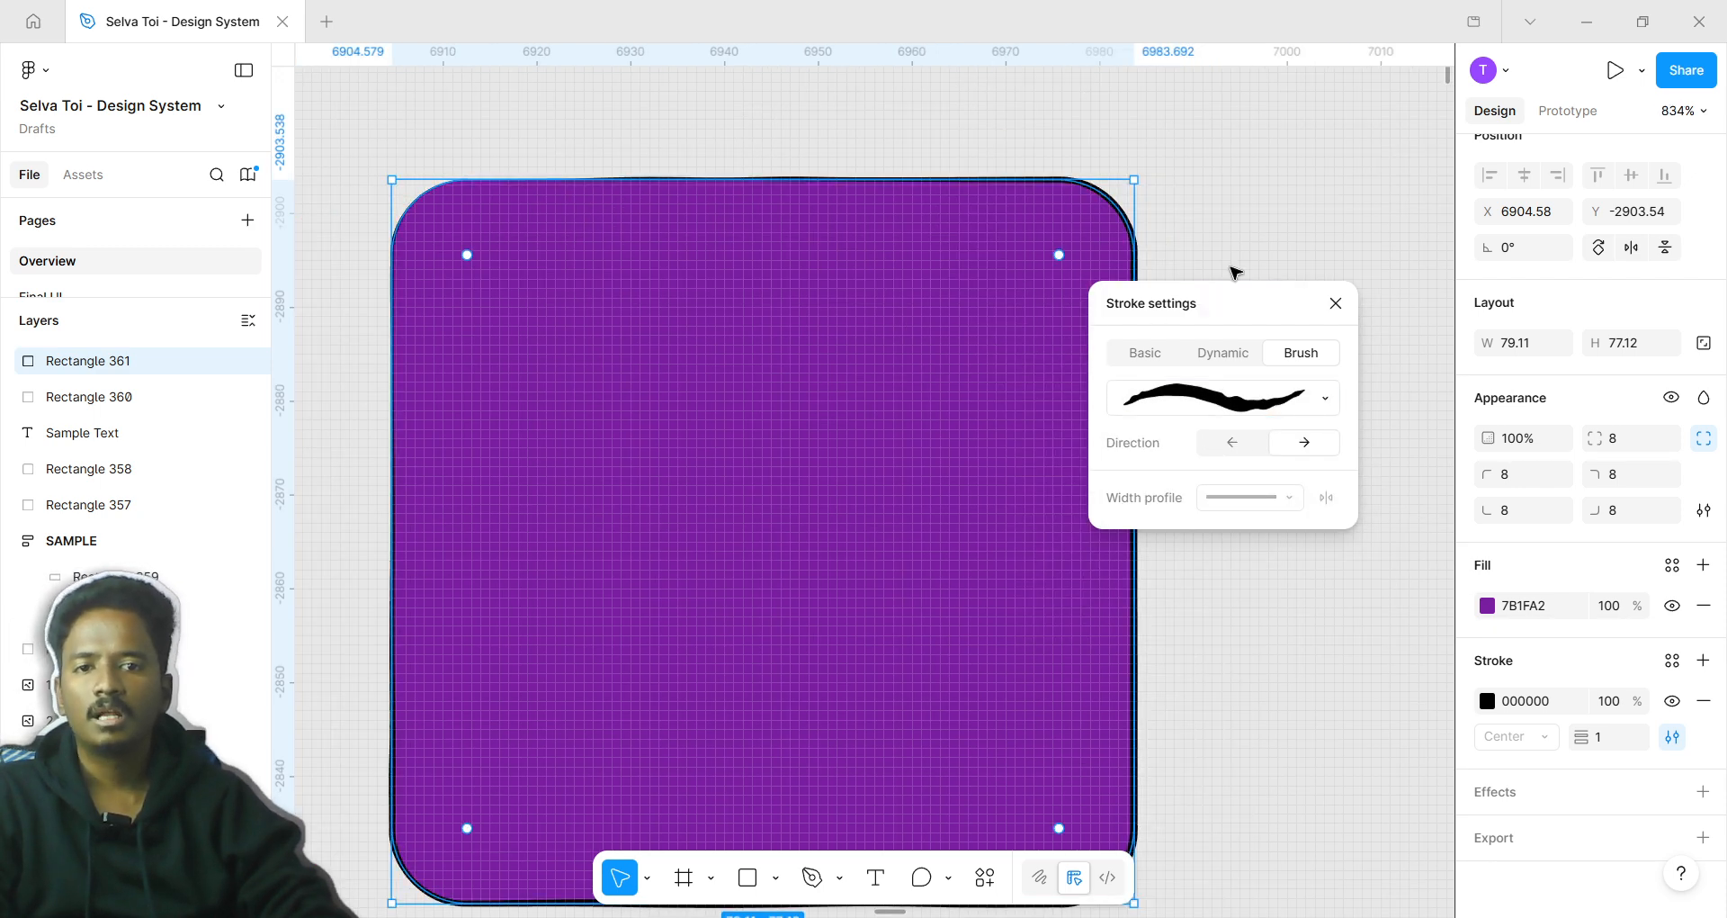
left_click(1234, 272)
Examine the Effects Section board on the canvas for the available effect types
scroll(1211, 552, "down", 10)
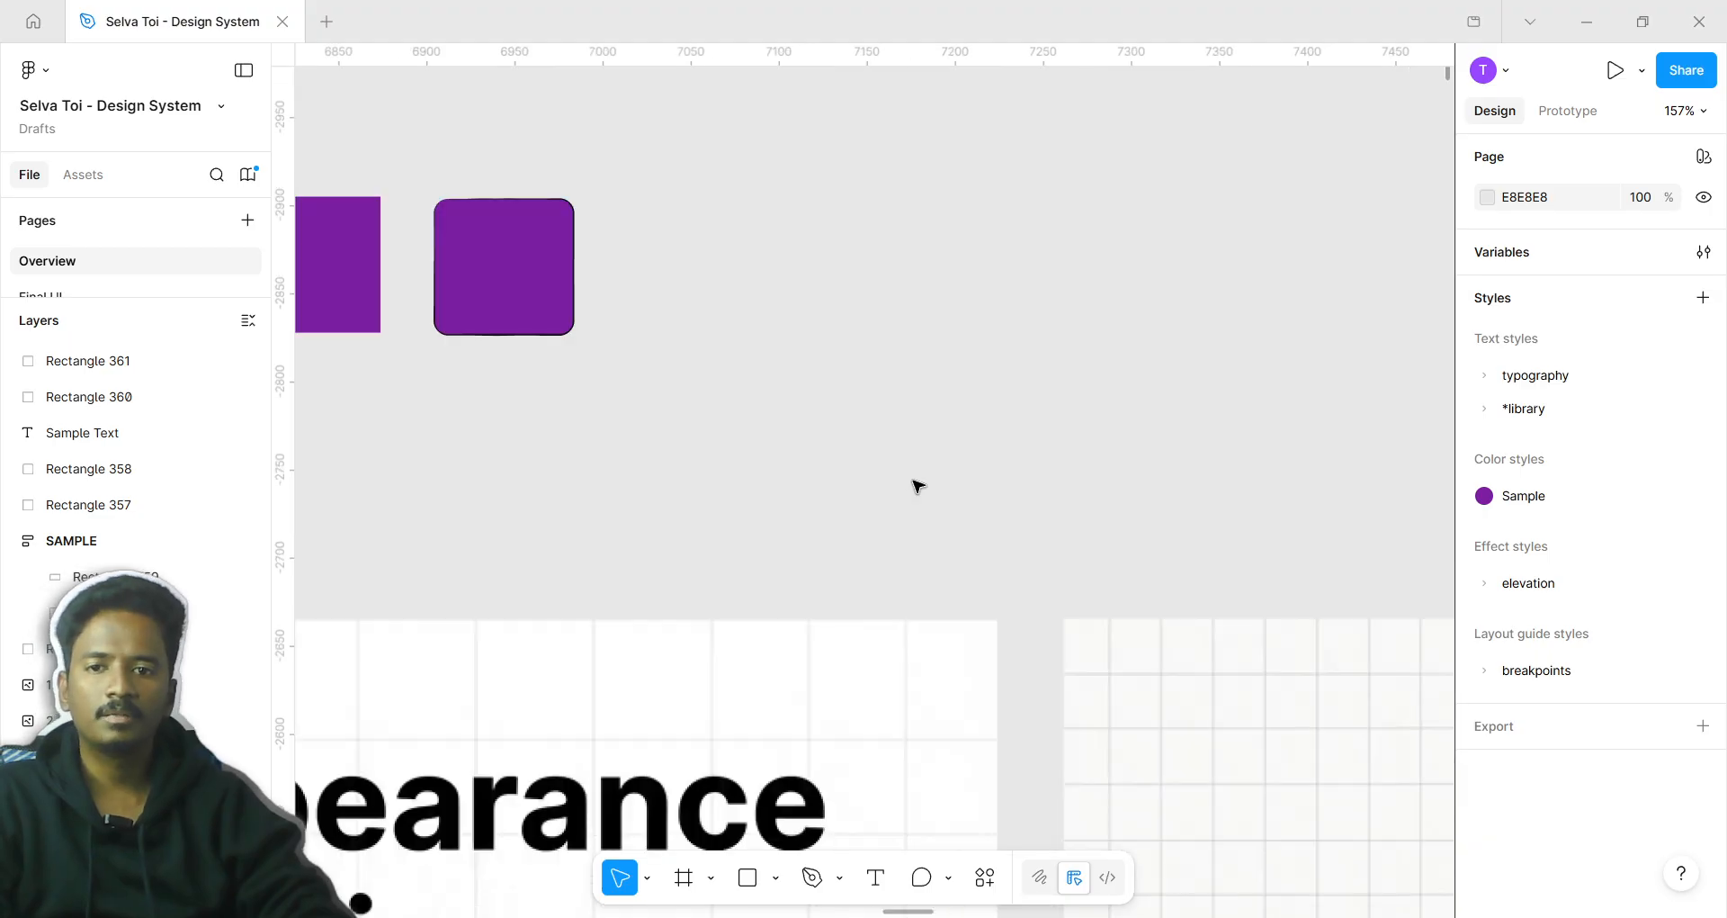
scroll(916, 486, "down", 5)
scroll(1127, 671, "right", 8)
scroll(810, 540, "down", 4)
scroll(491, 454, "right", 8)
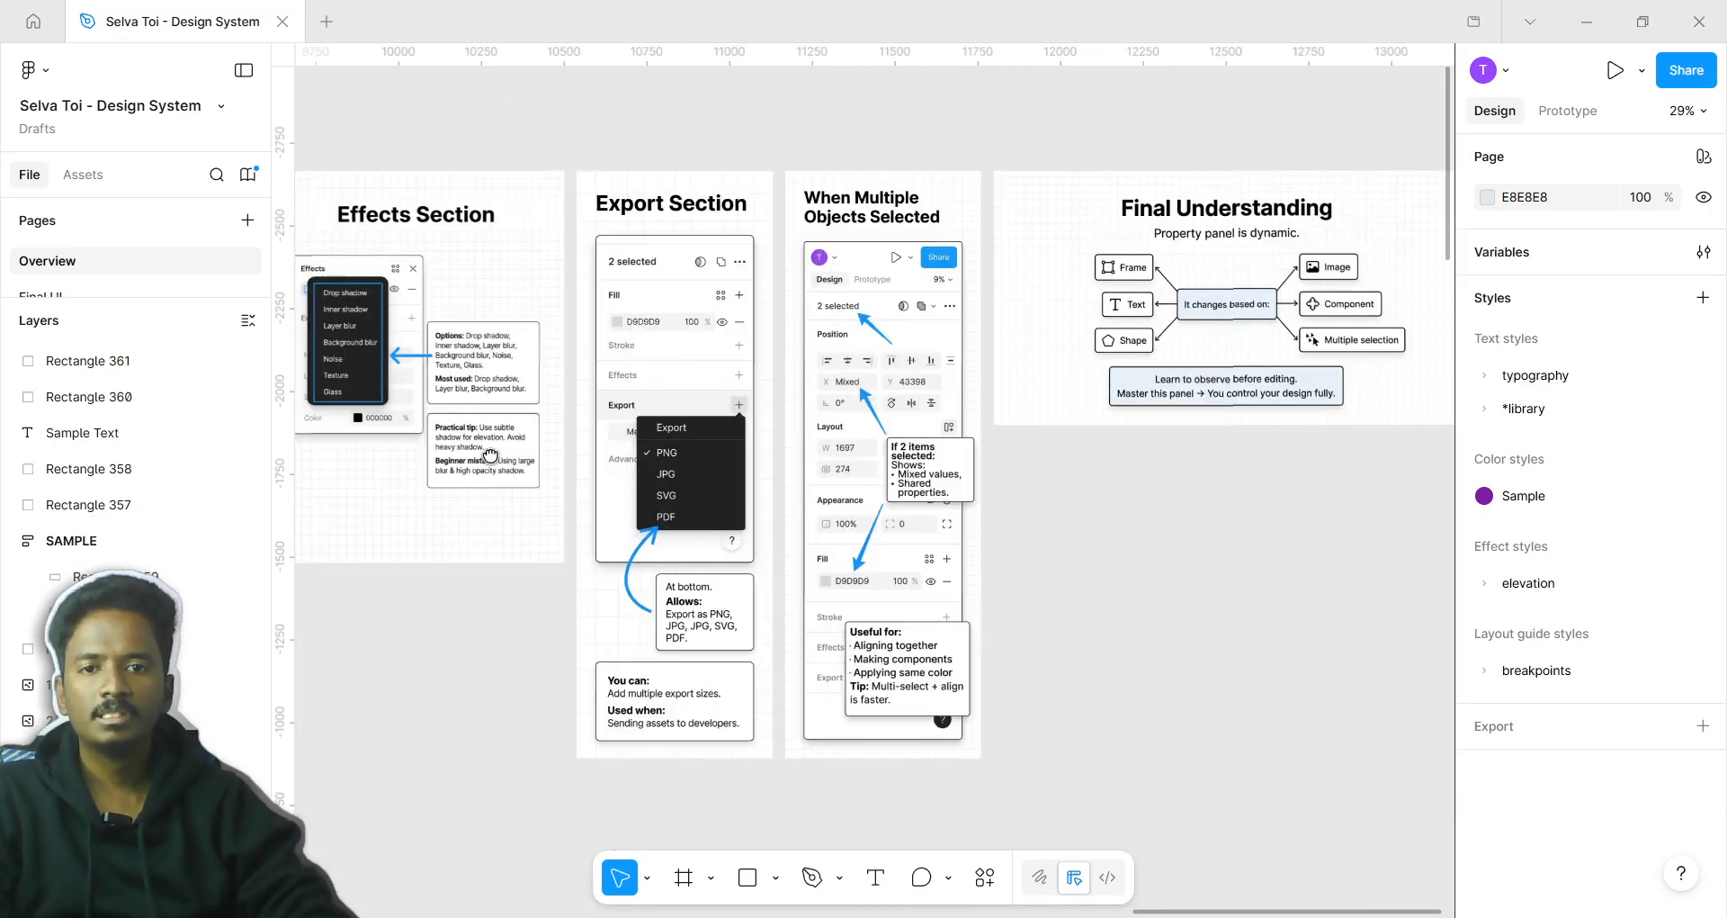
scroll(491, 454, "left", 5)
scroll(630, 450, "up", 5)
scroll(833, 252, "down", 3)
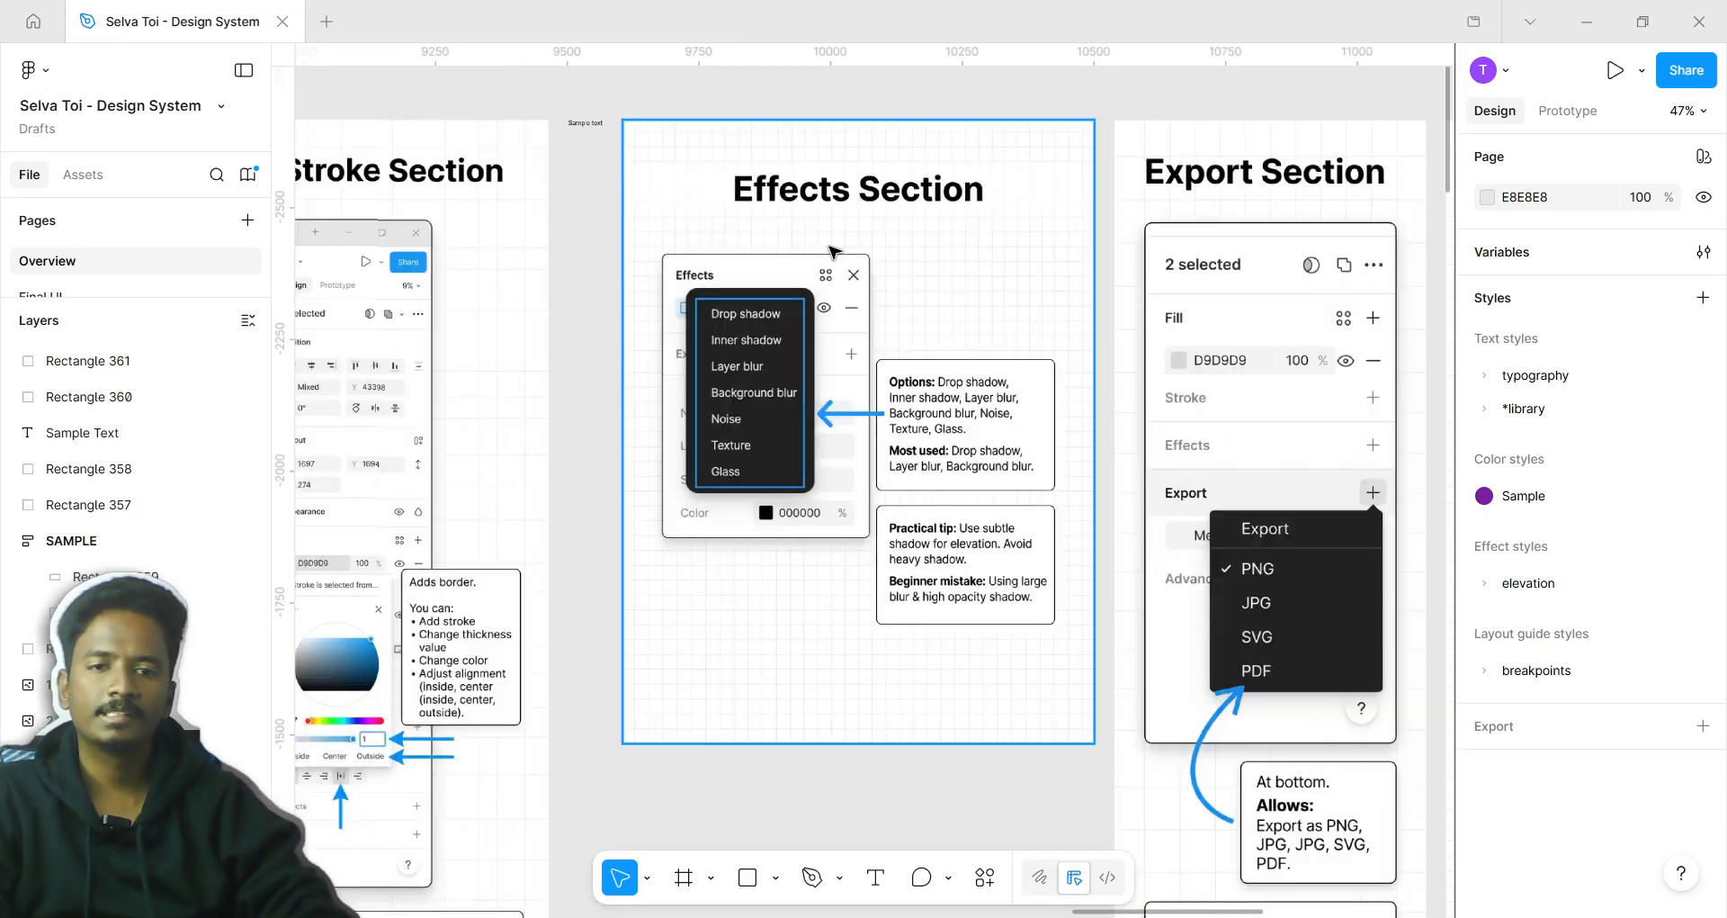
Add an effect to the rounded rectangle with the brush stroke, change its type to Glass, and deselect the rectangle
scroll(833, 252, "down", 3)
scroll(1299, 663, "up", 6)
scroll(1299, 663, "left", 5)
scroll(964, 687, "up", 2)
scroll(964, 686, "left", 2)
scroll(945, 435, "up", 3)
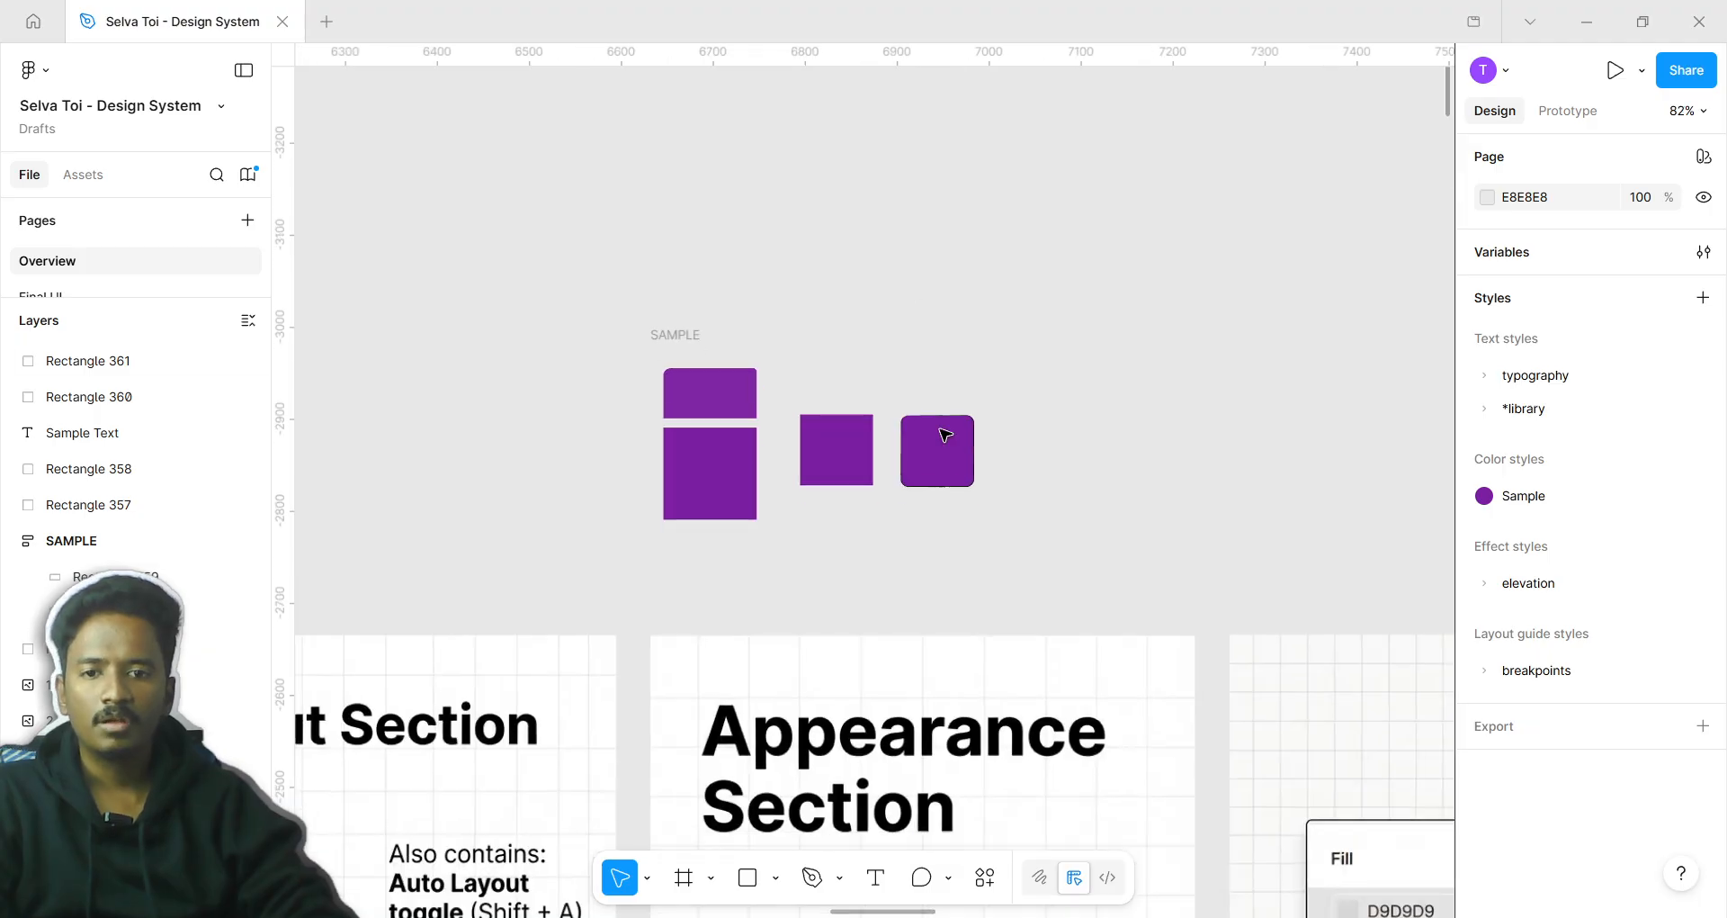
scroll(945, 436, "up", 8)
left_click(963, 413)
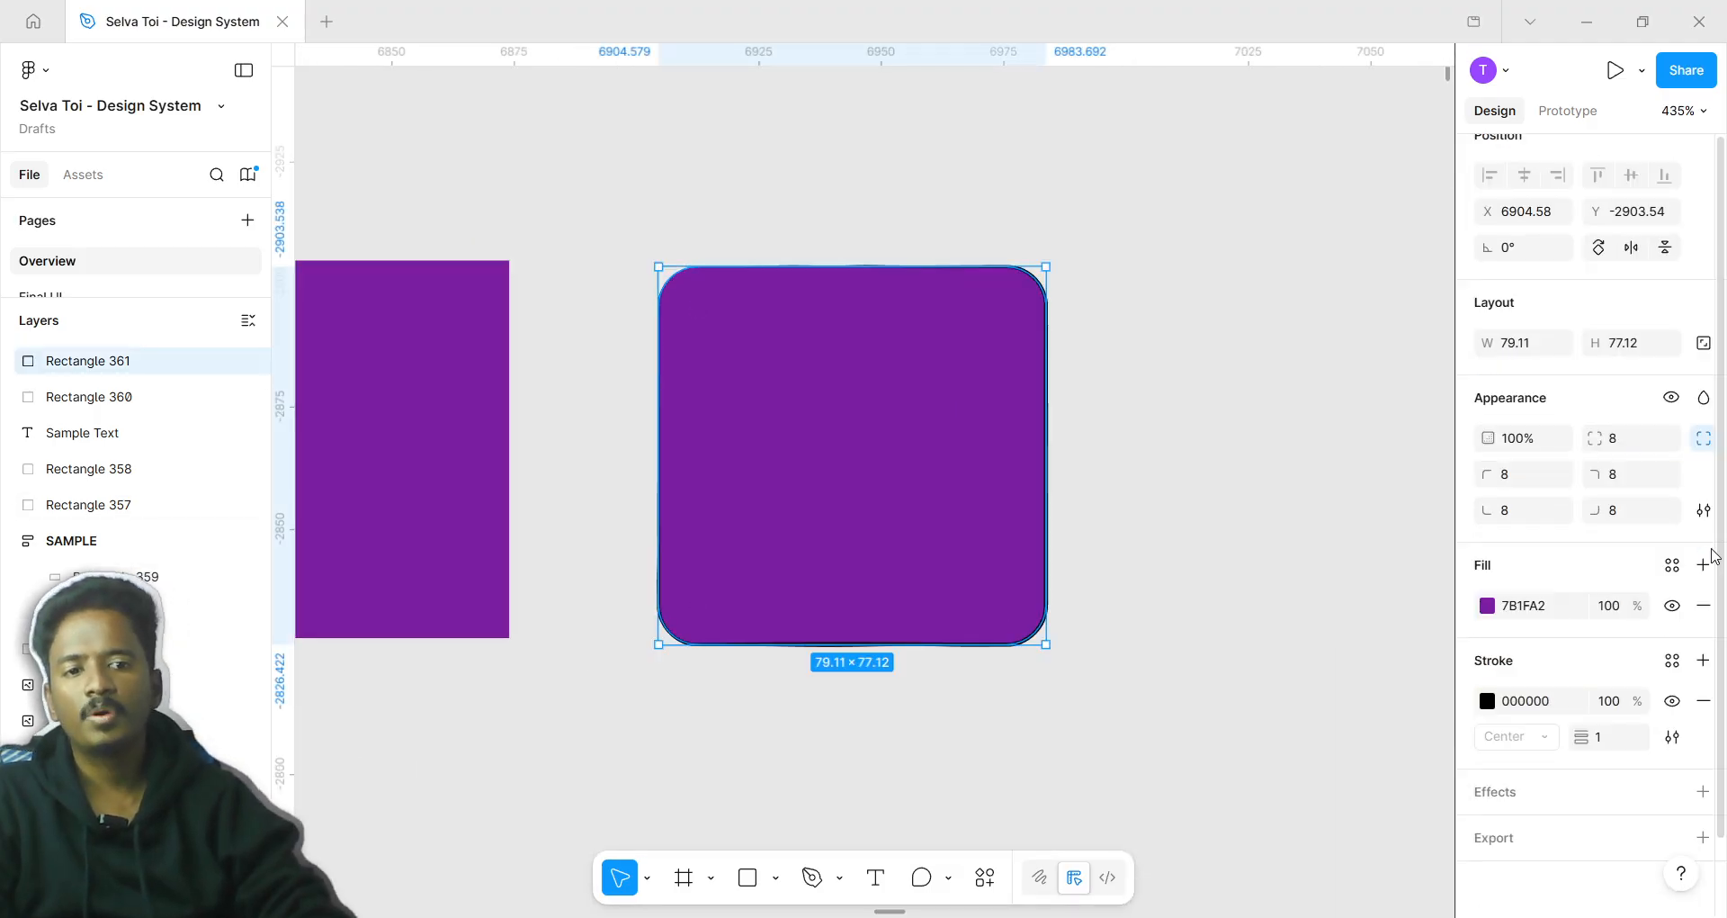
scroll(801, 527, "up", 3)
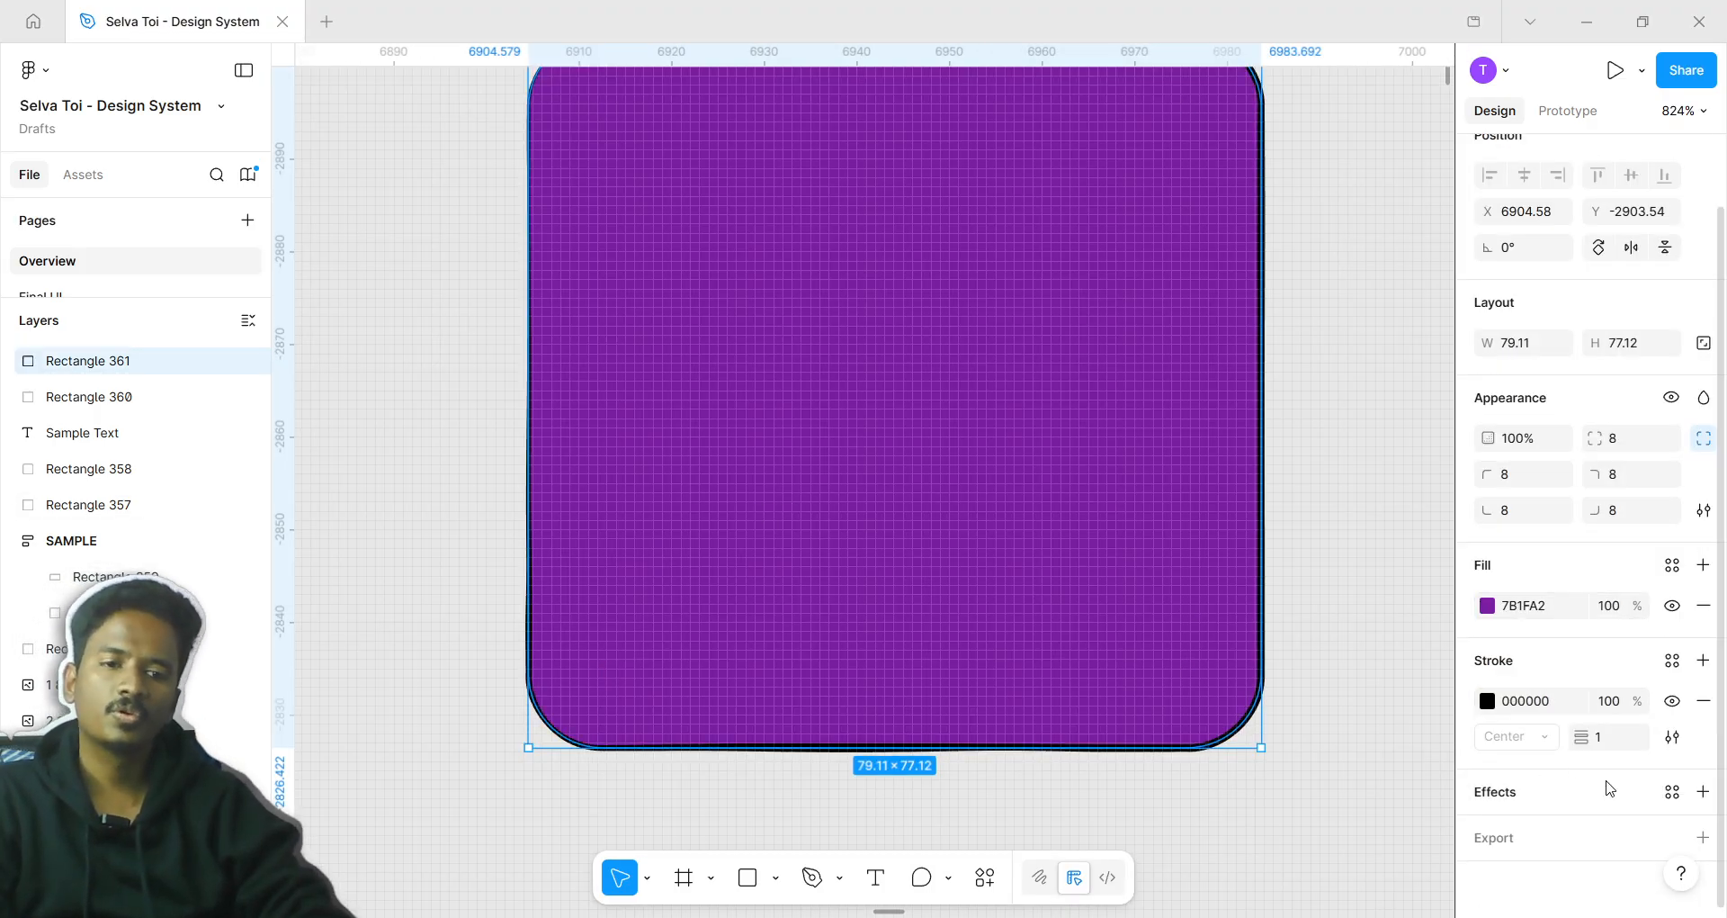
left_click(1703, 790)
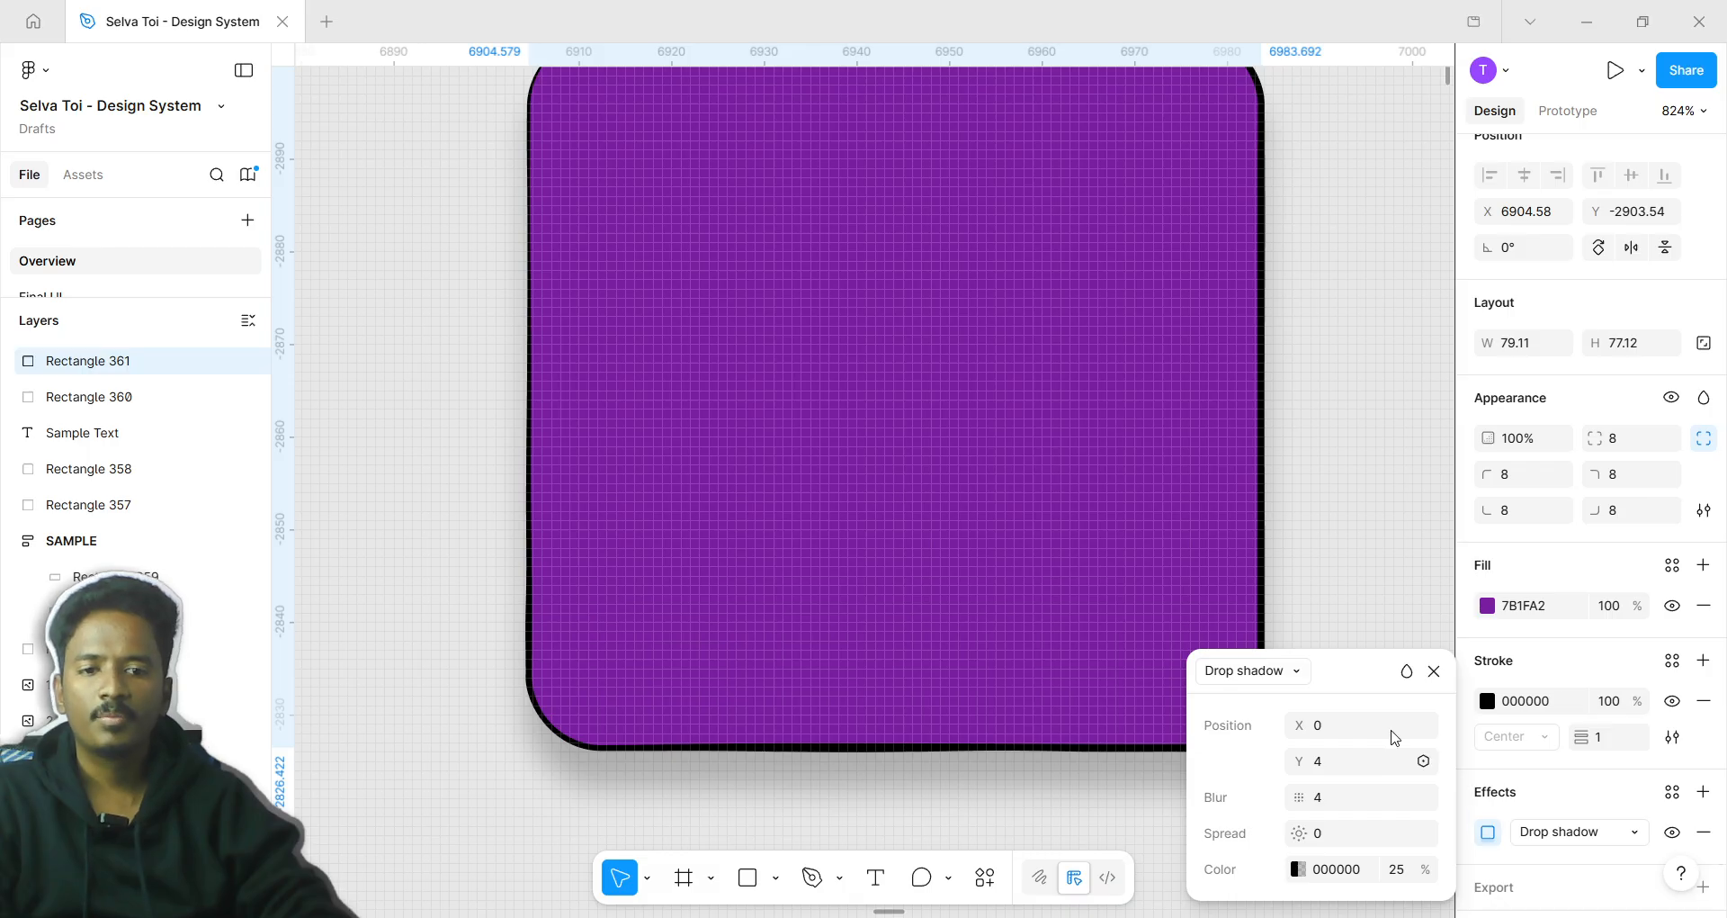
left_click(1282, 667)
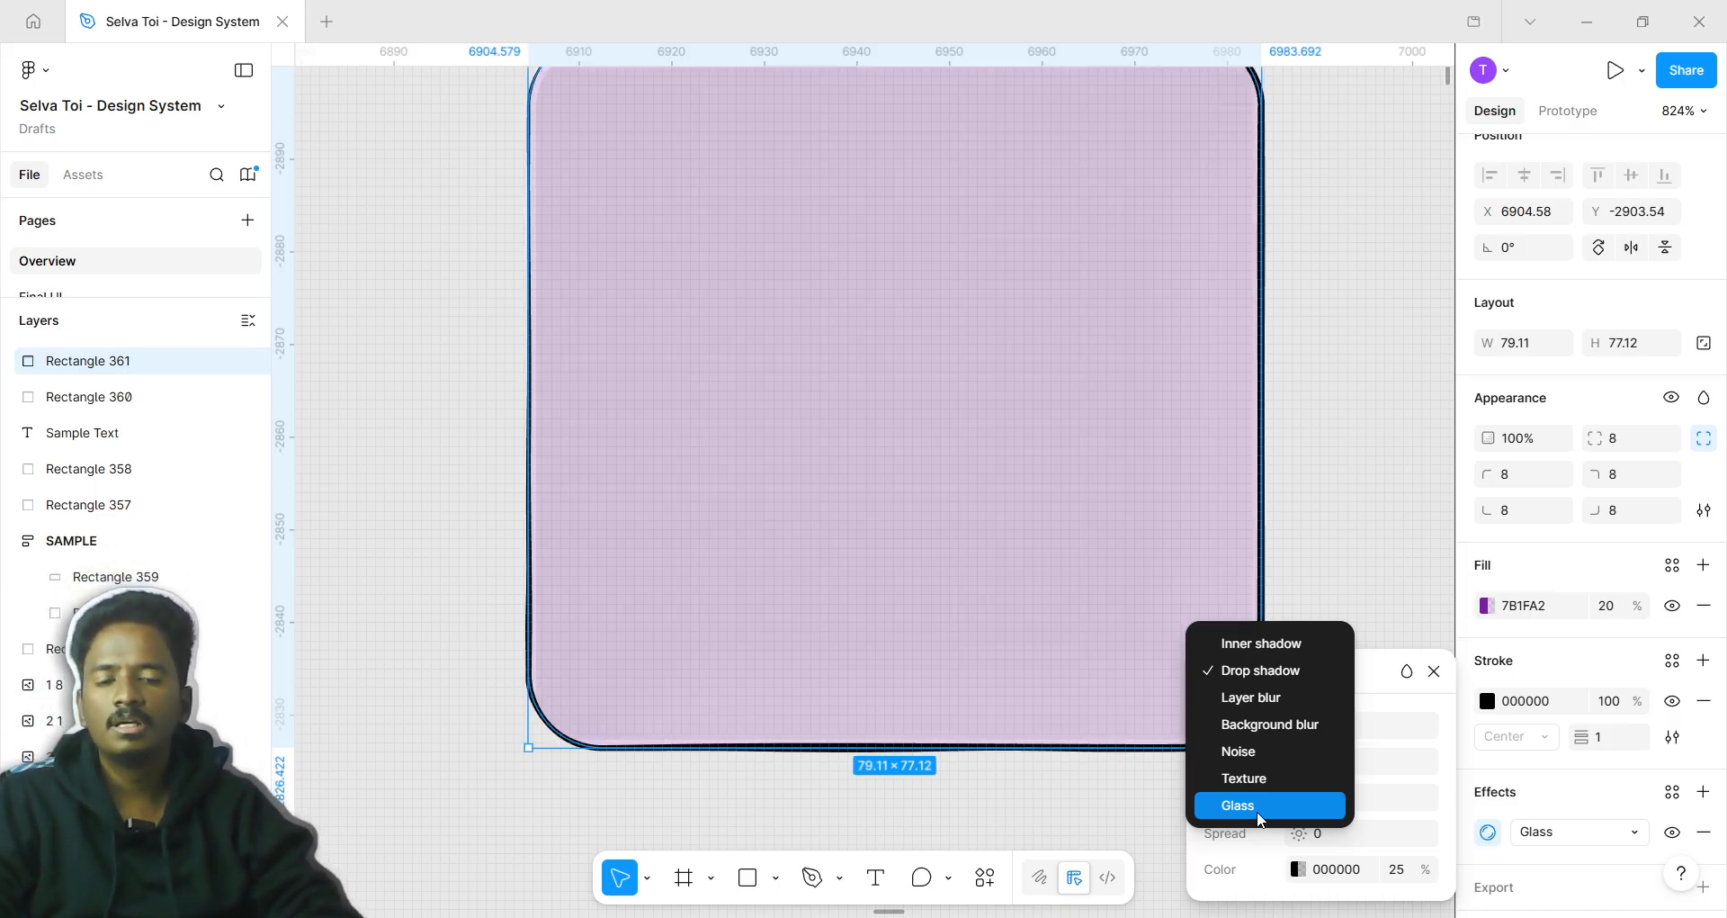
left_click(1258, 815)
scroll(910, 467, "down", 2)
left_click(1126, 351)
scroll(952, 378, "up", 1)
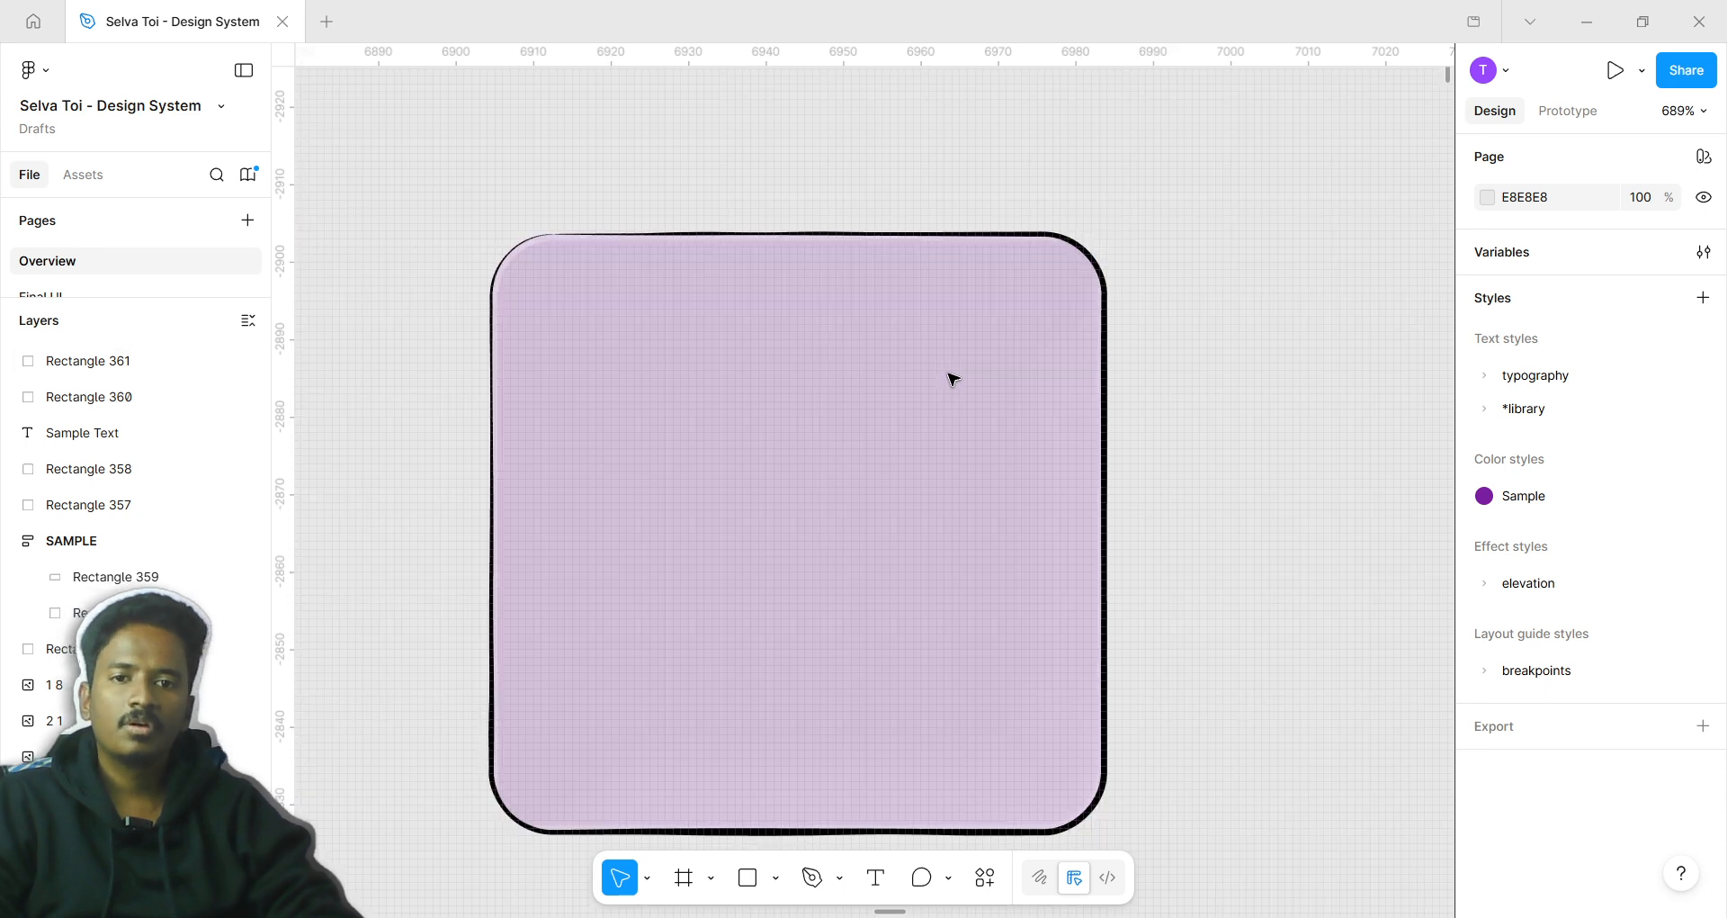
Open the Glass effect's settings on the rounded rectangle to examine its parameters, and deselect the rectangle
scroll(952, 378, "up", 1)
left_click(958, 384)
scroll(1497, 686, "down", 2)
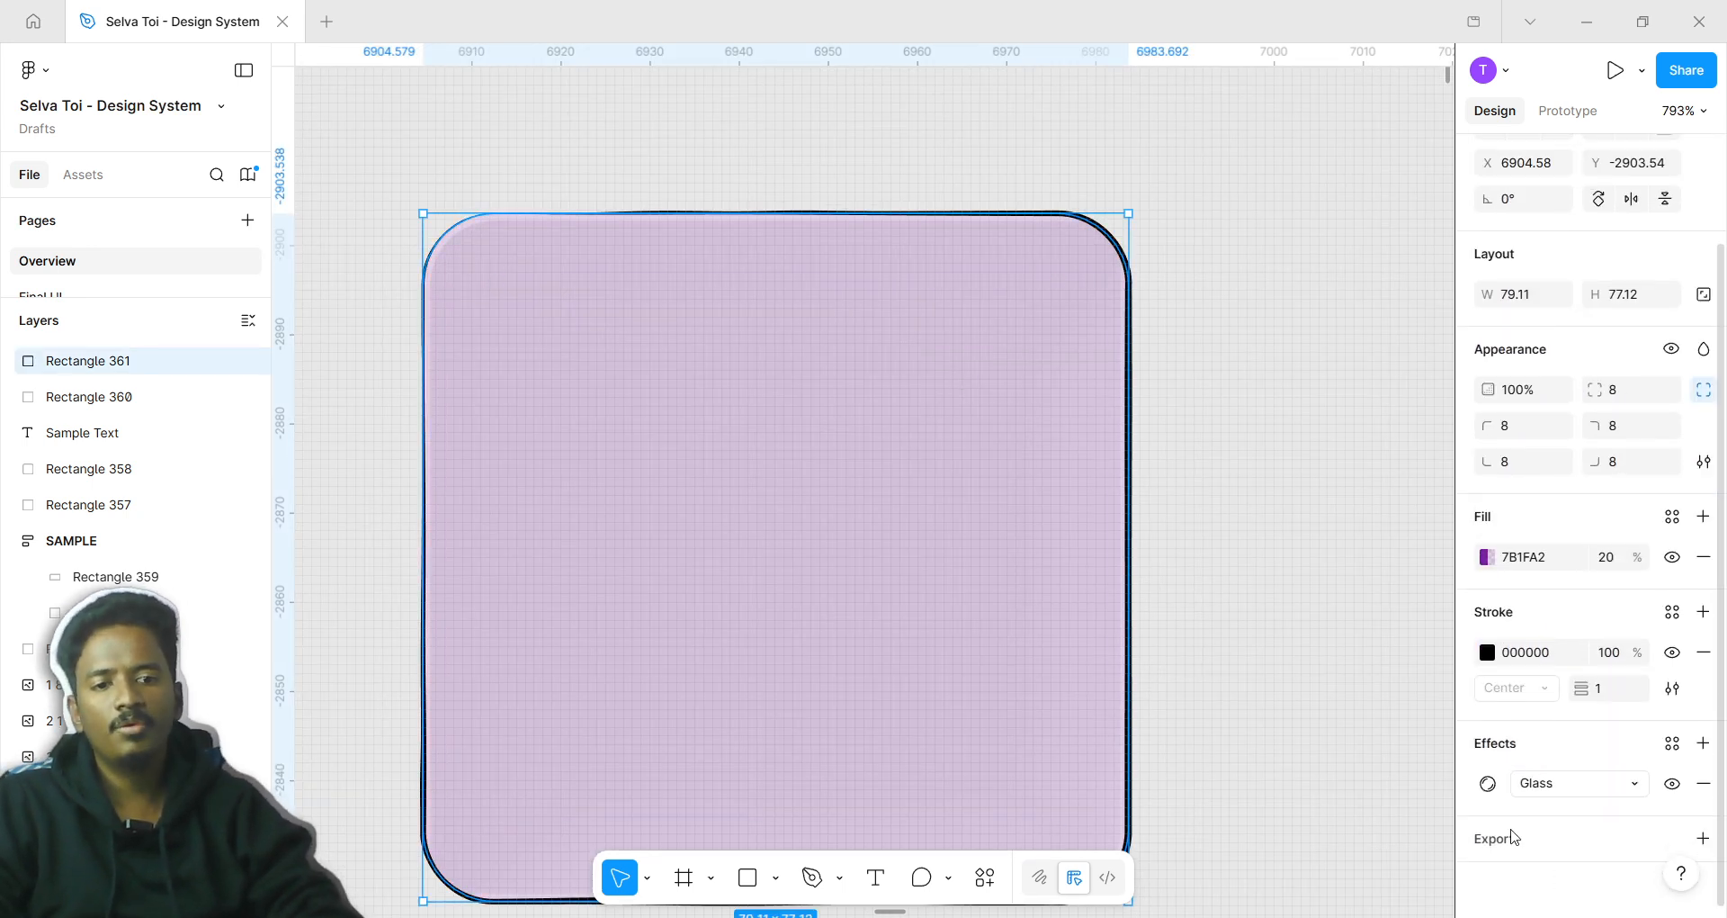
left_click(1488, 783)
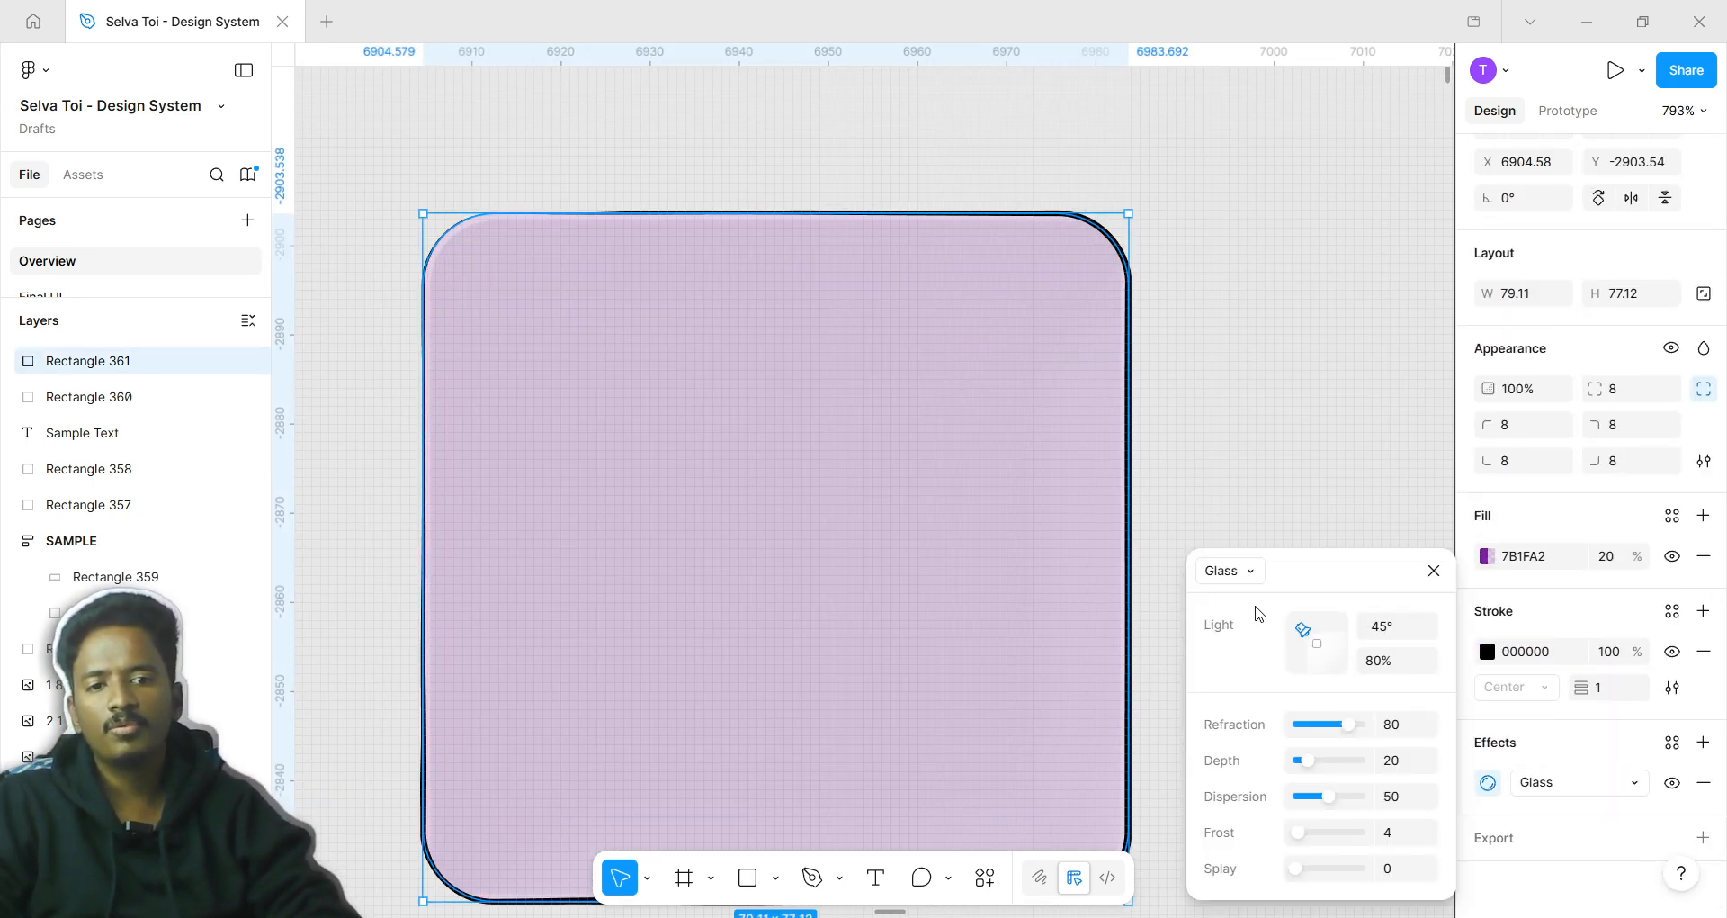
left_click(1196, 453)
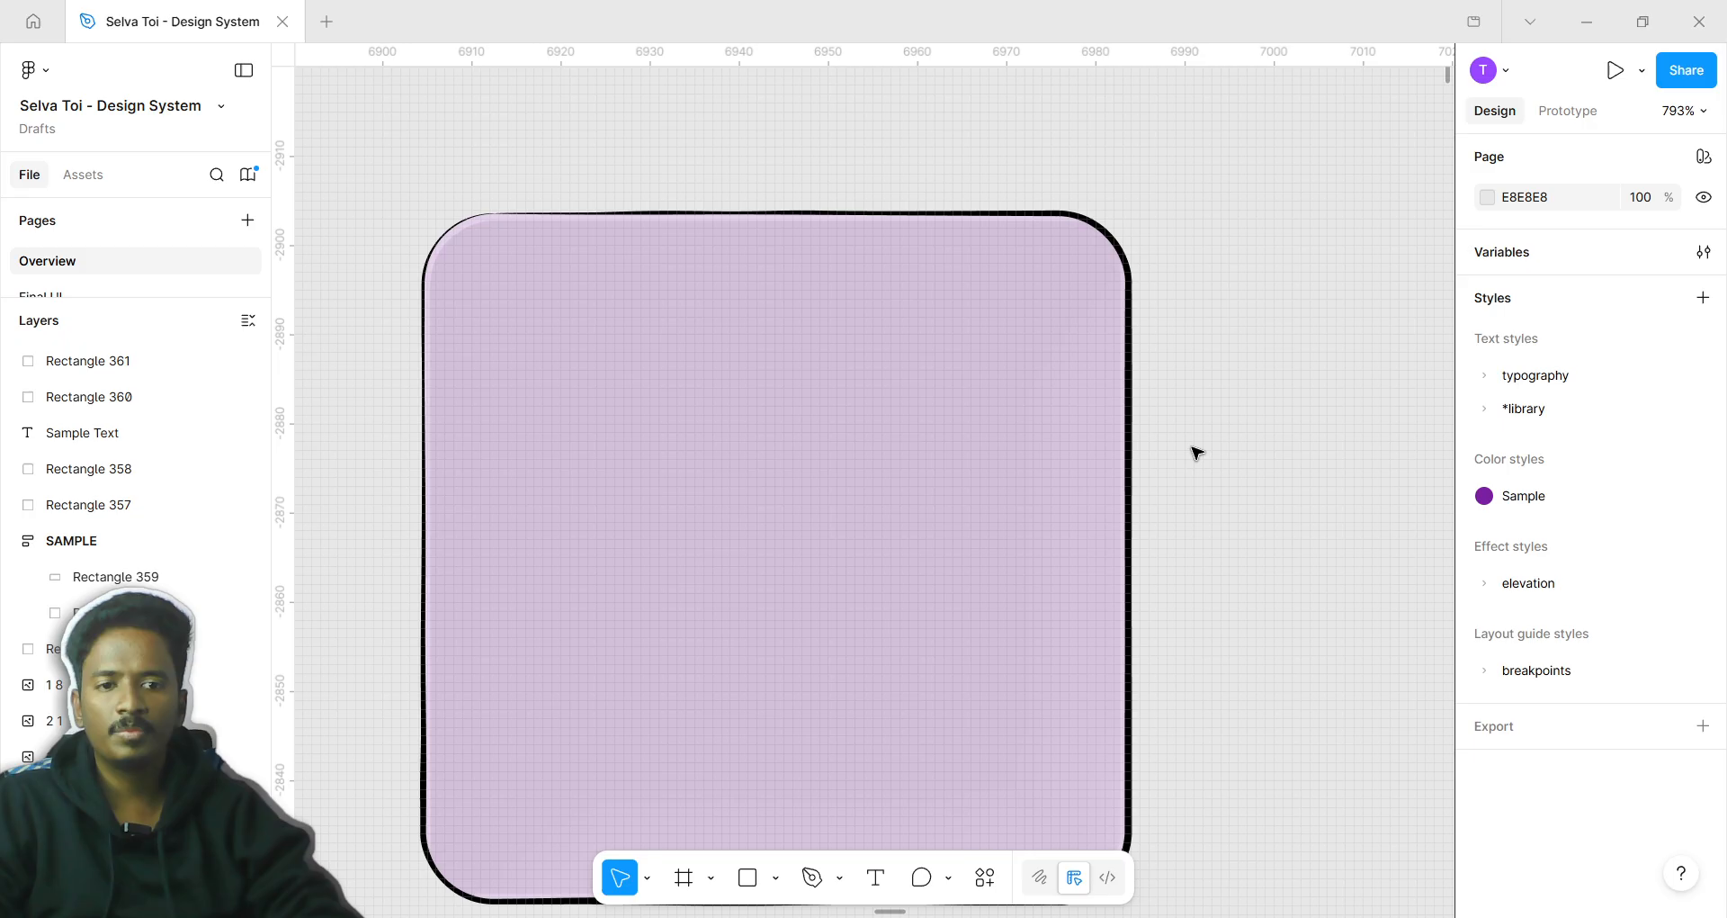
Remove the Glass effect from the rounded rectangle and add a drop shadow effect instead
left_click(891, 486)
scroll(1695, 840, "down", 2)
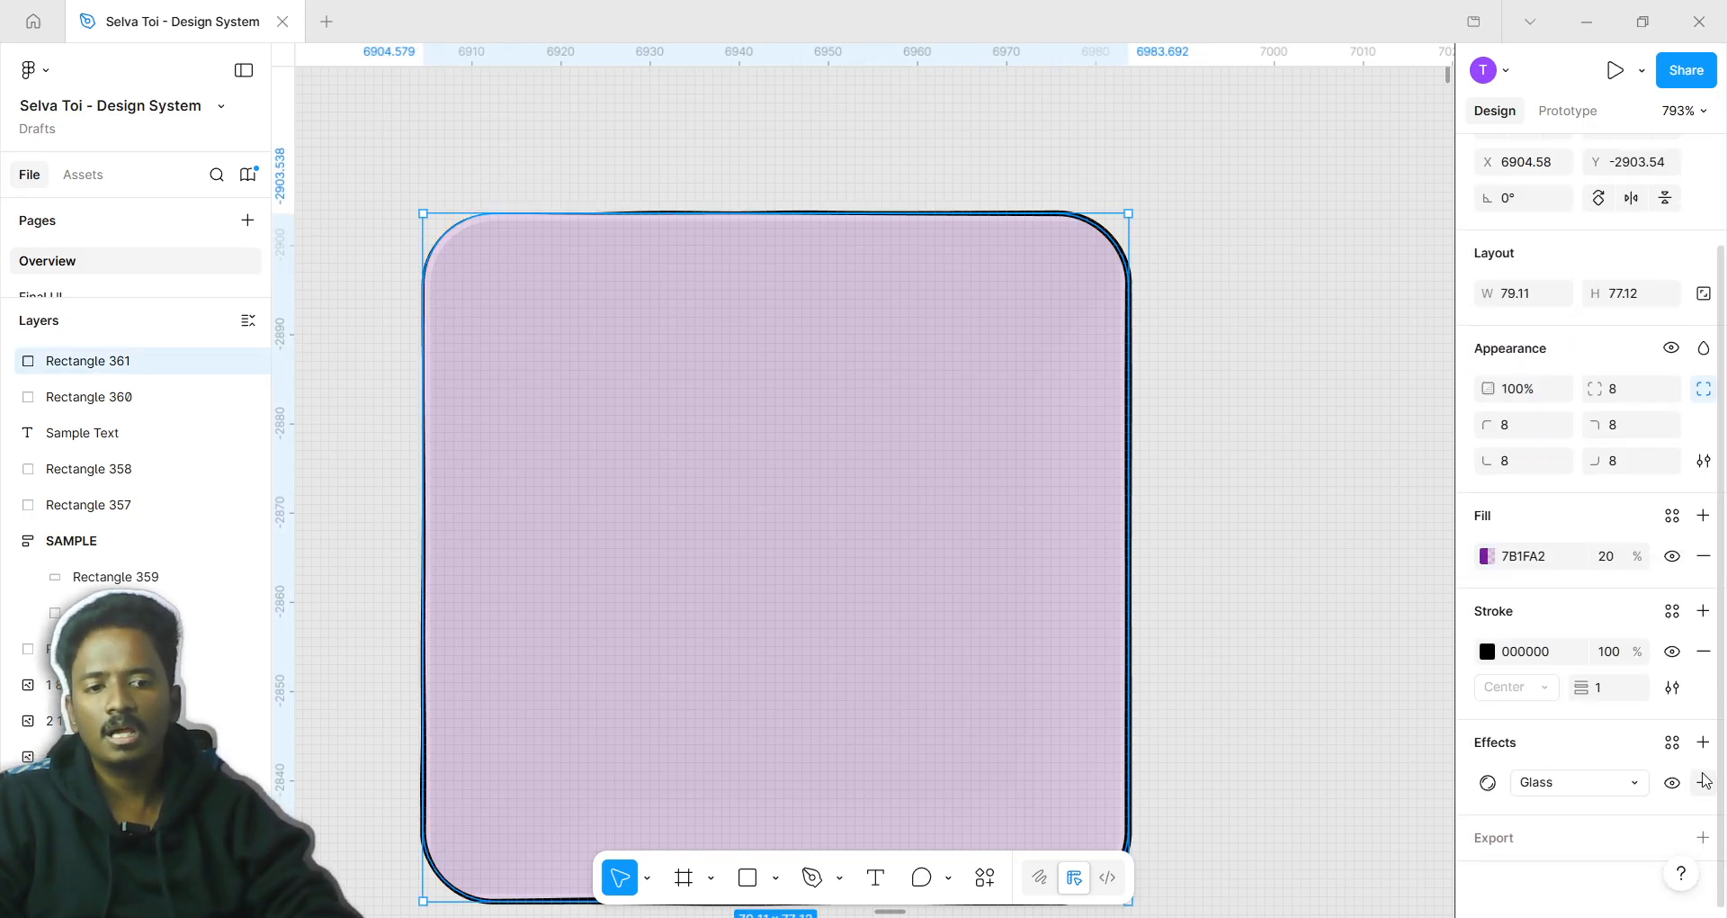
left_click(1704, 784)
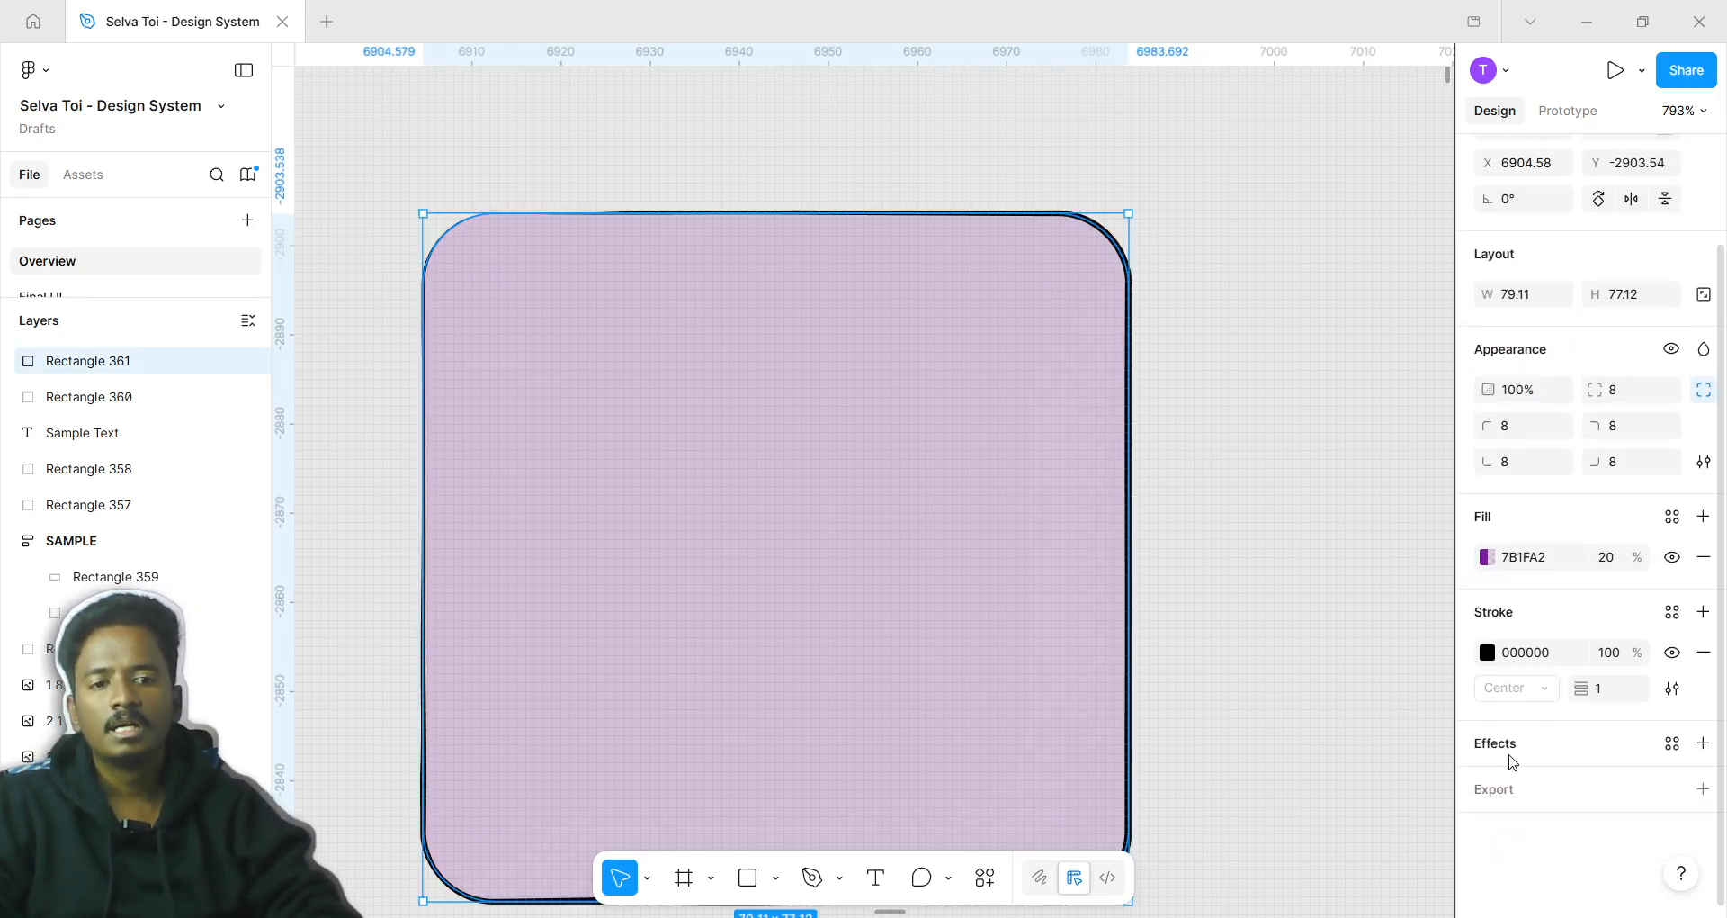
left_click(1509, 760)
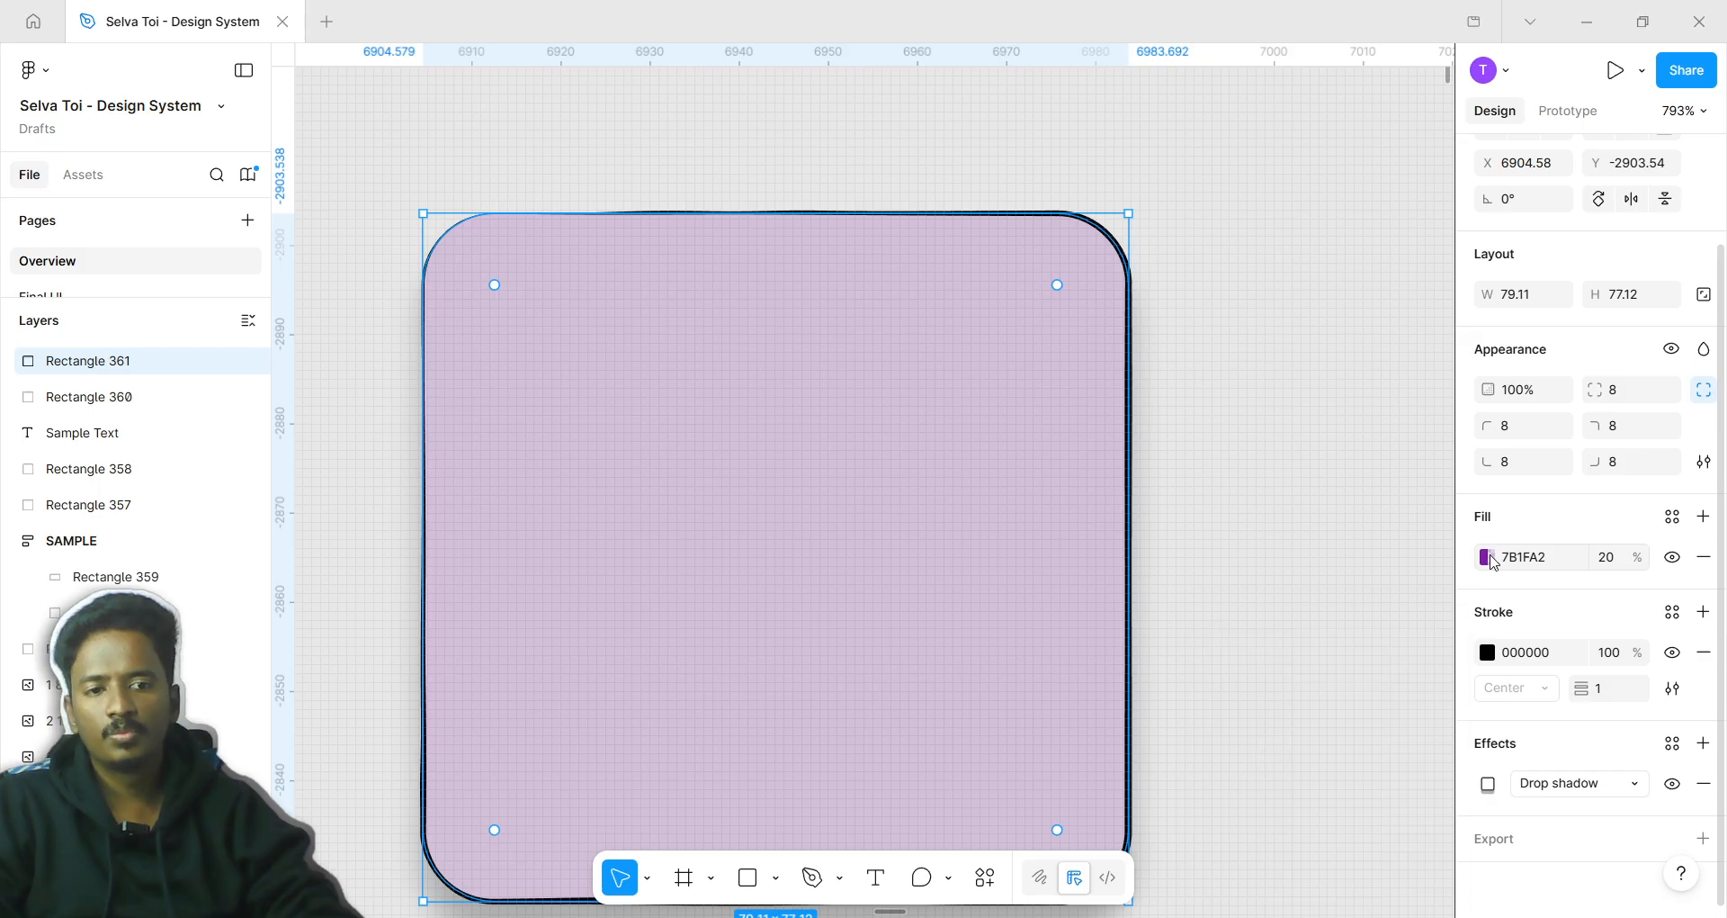
Raise the opacity of the rounded rectangle's 7B1FA2 fill to 100%
left_click(1486, 557)
left_click_drag(1320, 706, 1439, 693)
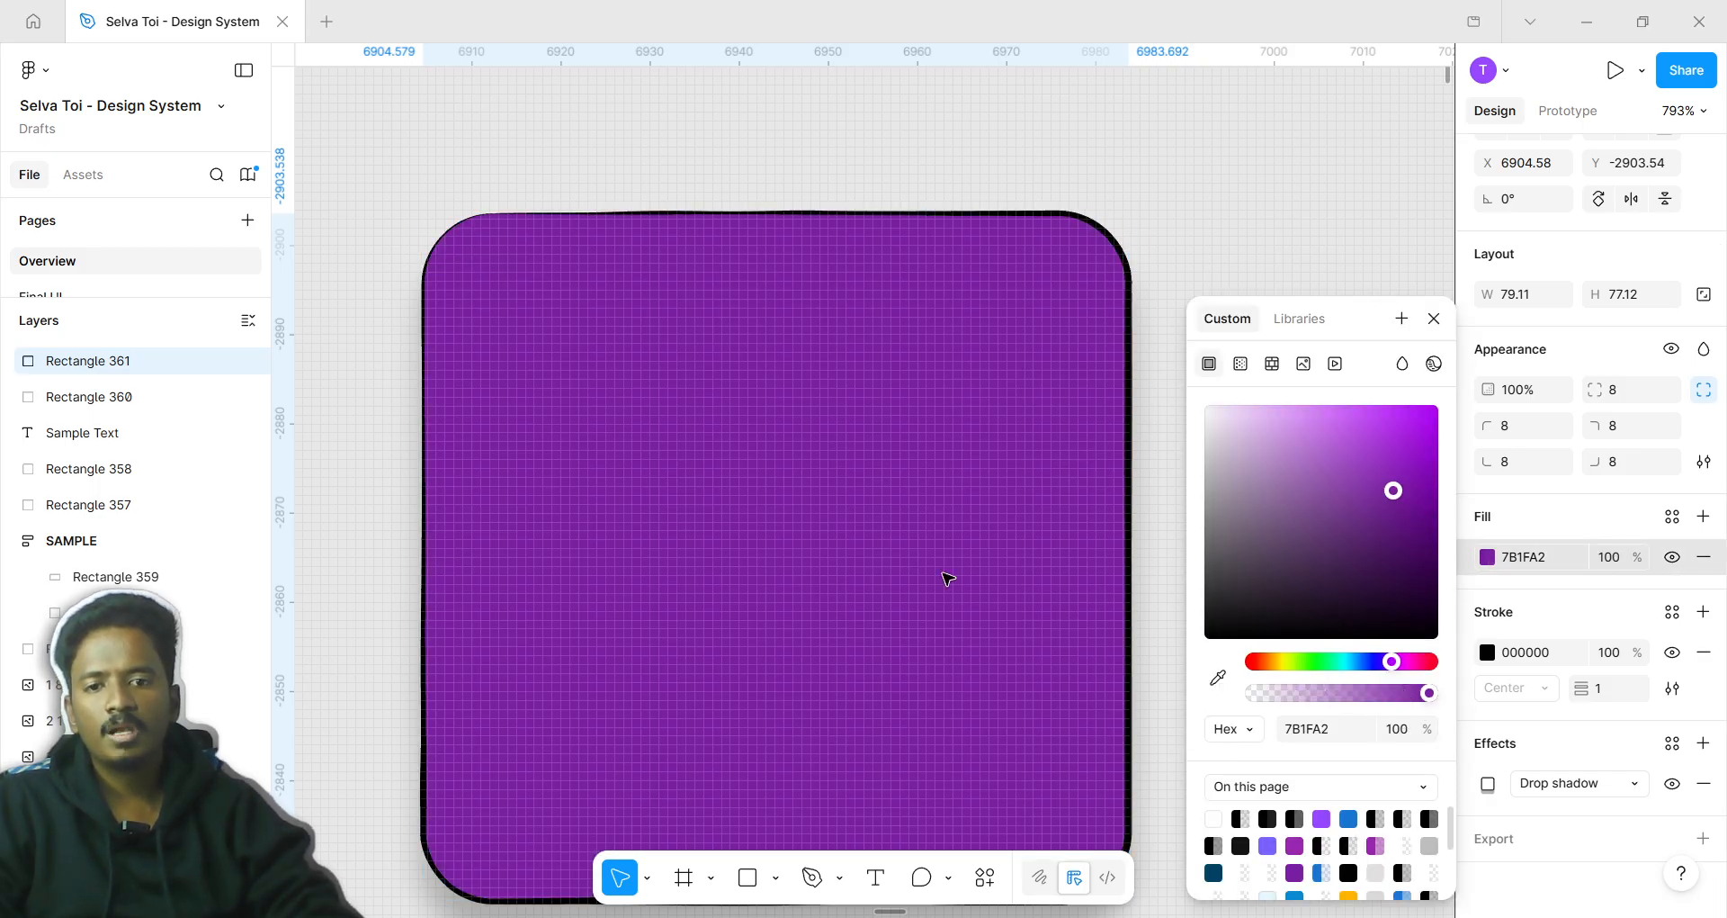
scroll(948, 578, "down", 2)
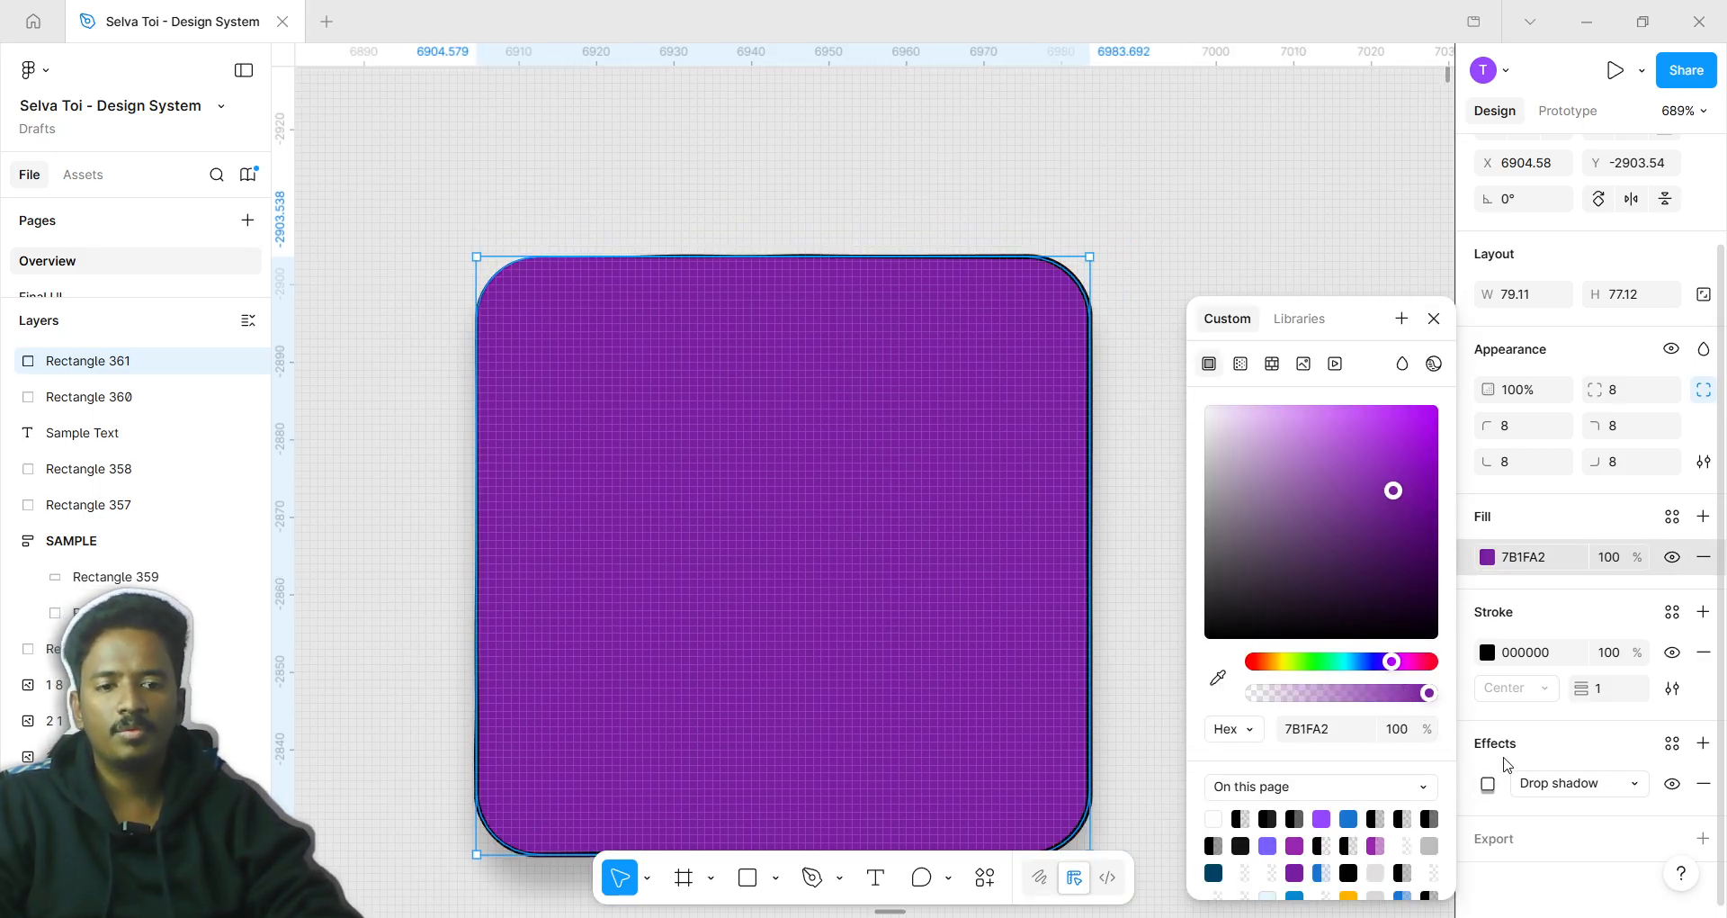
Change the effect to Inner shadow and set its spread to 22, blur to 7.6 and Y position to -12
left_click(1482, 782)
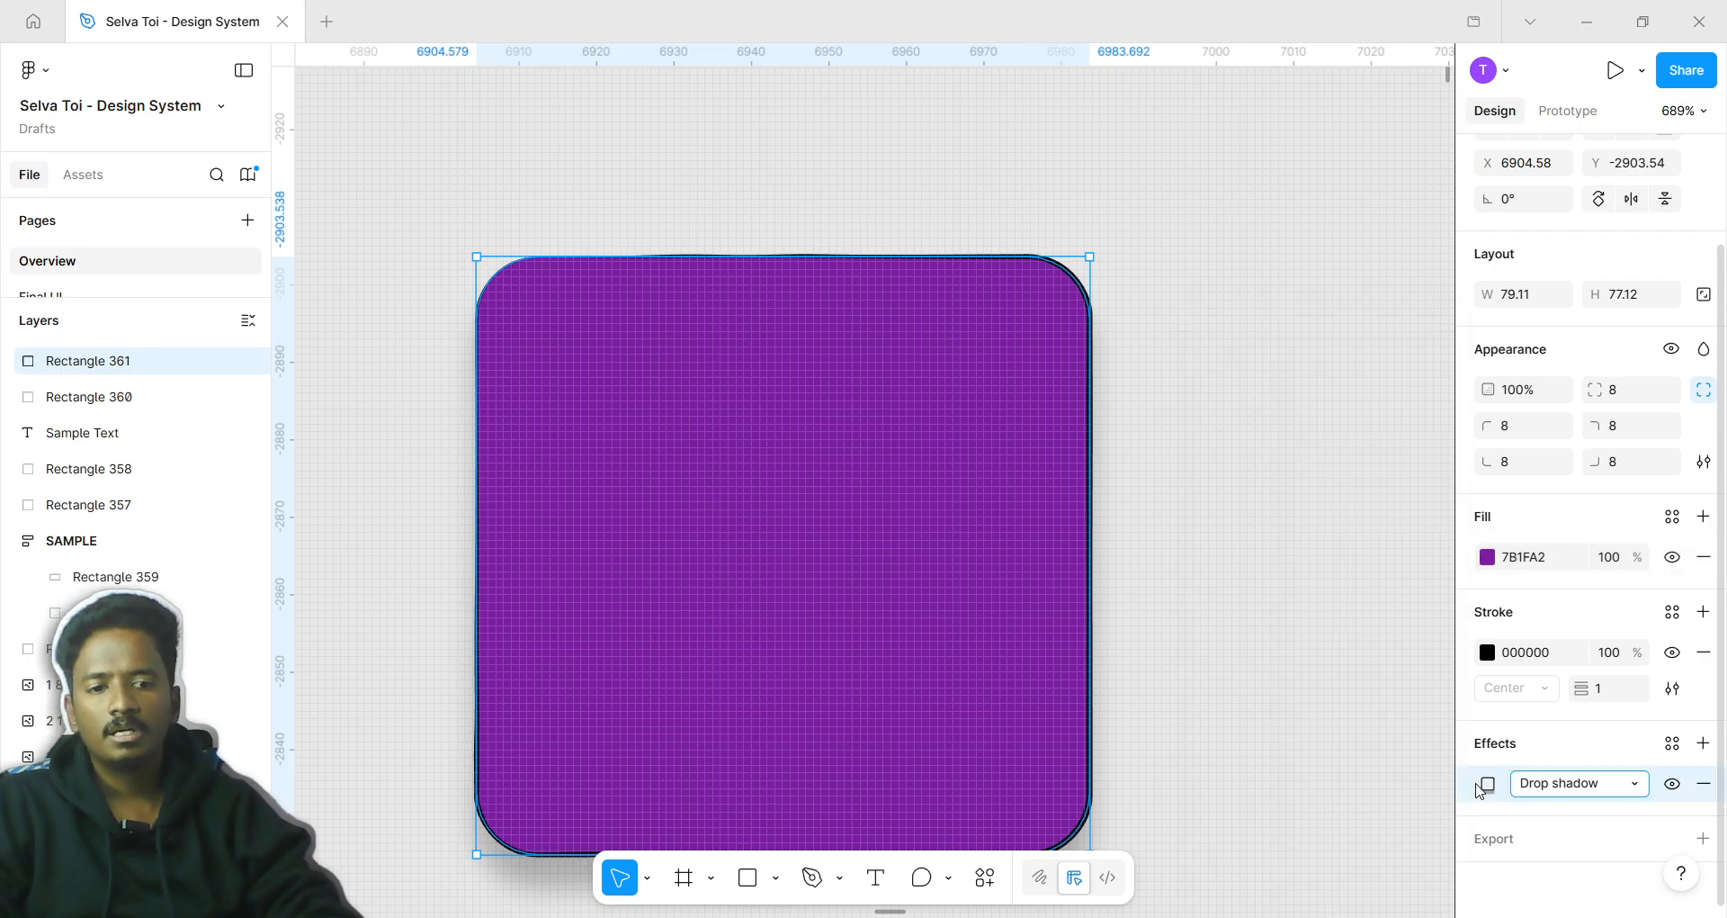
left_click(1269, 675)
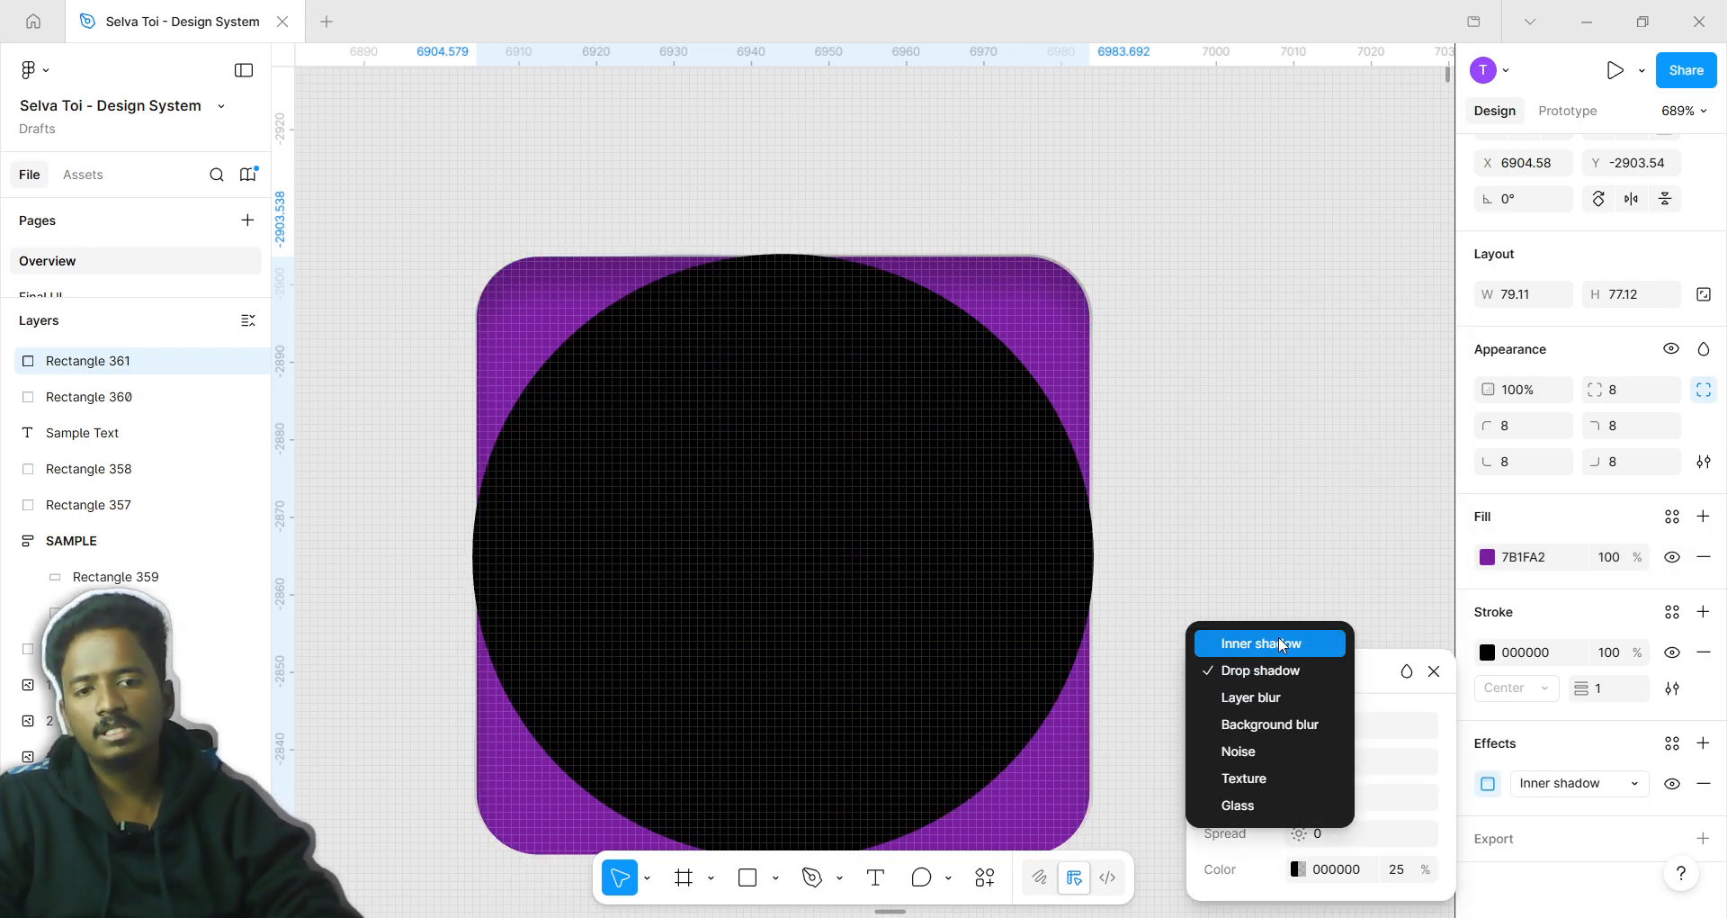
left_click(1264, 642)
left_click(1297, 867)
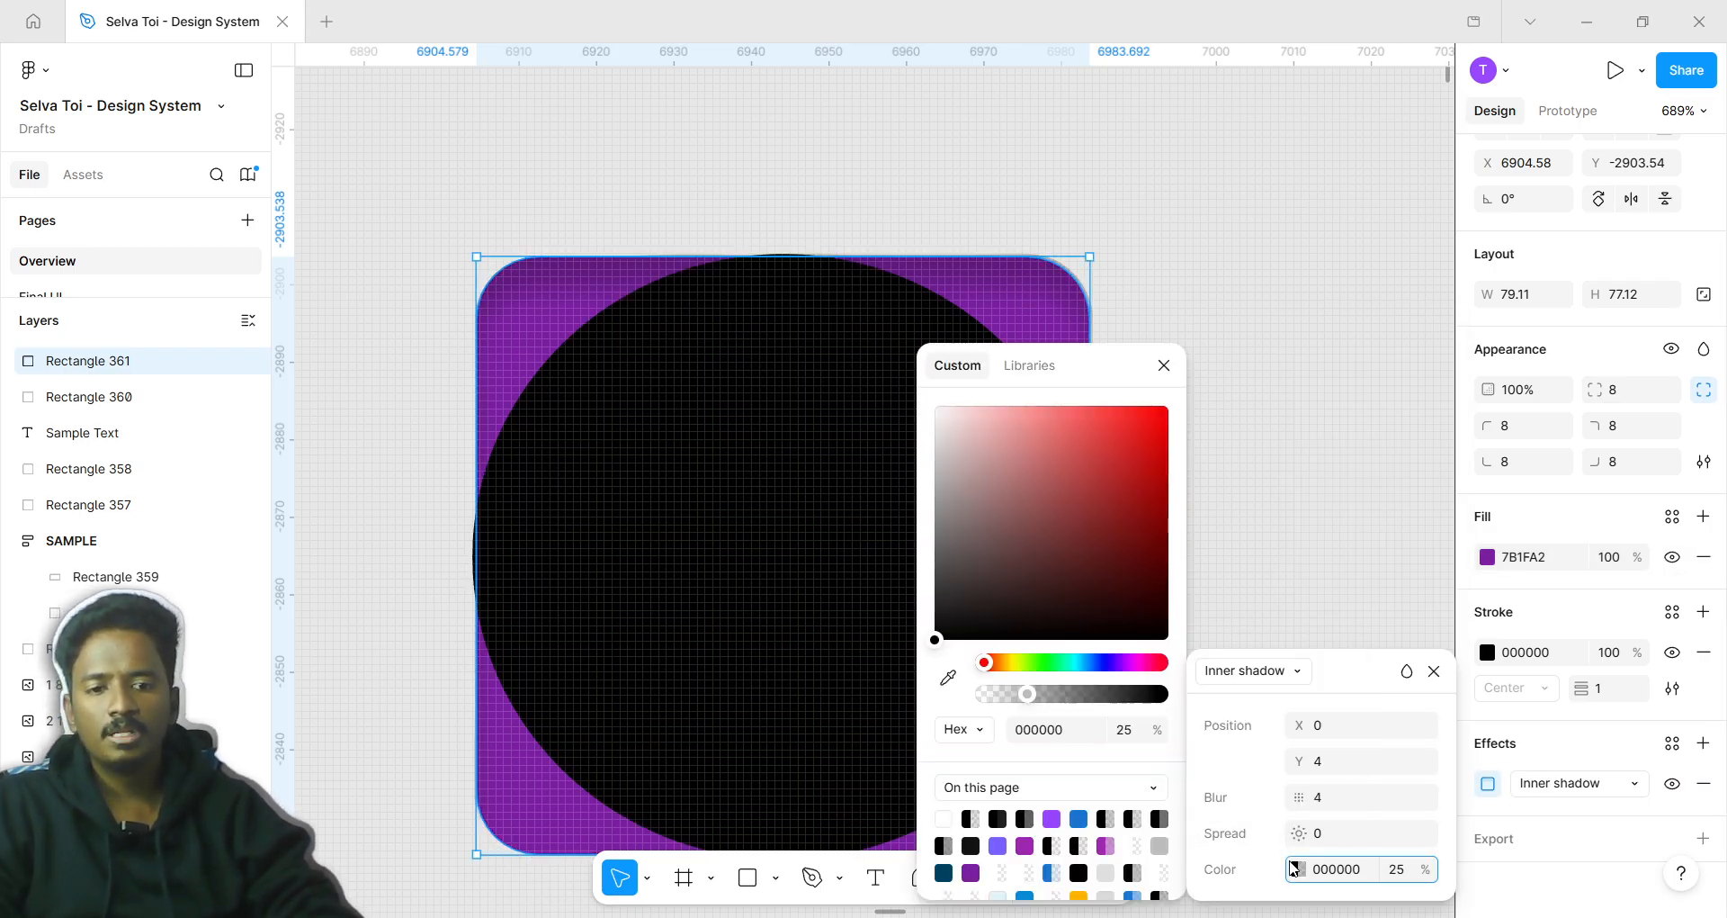
left_click_drag(1298, 831, 1255, 792)
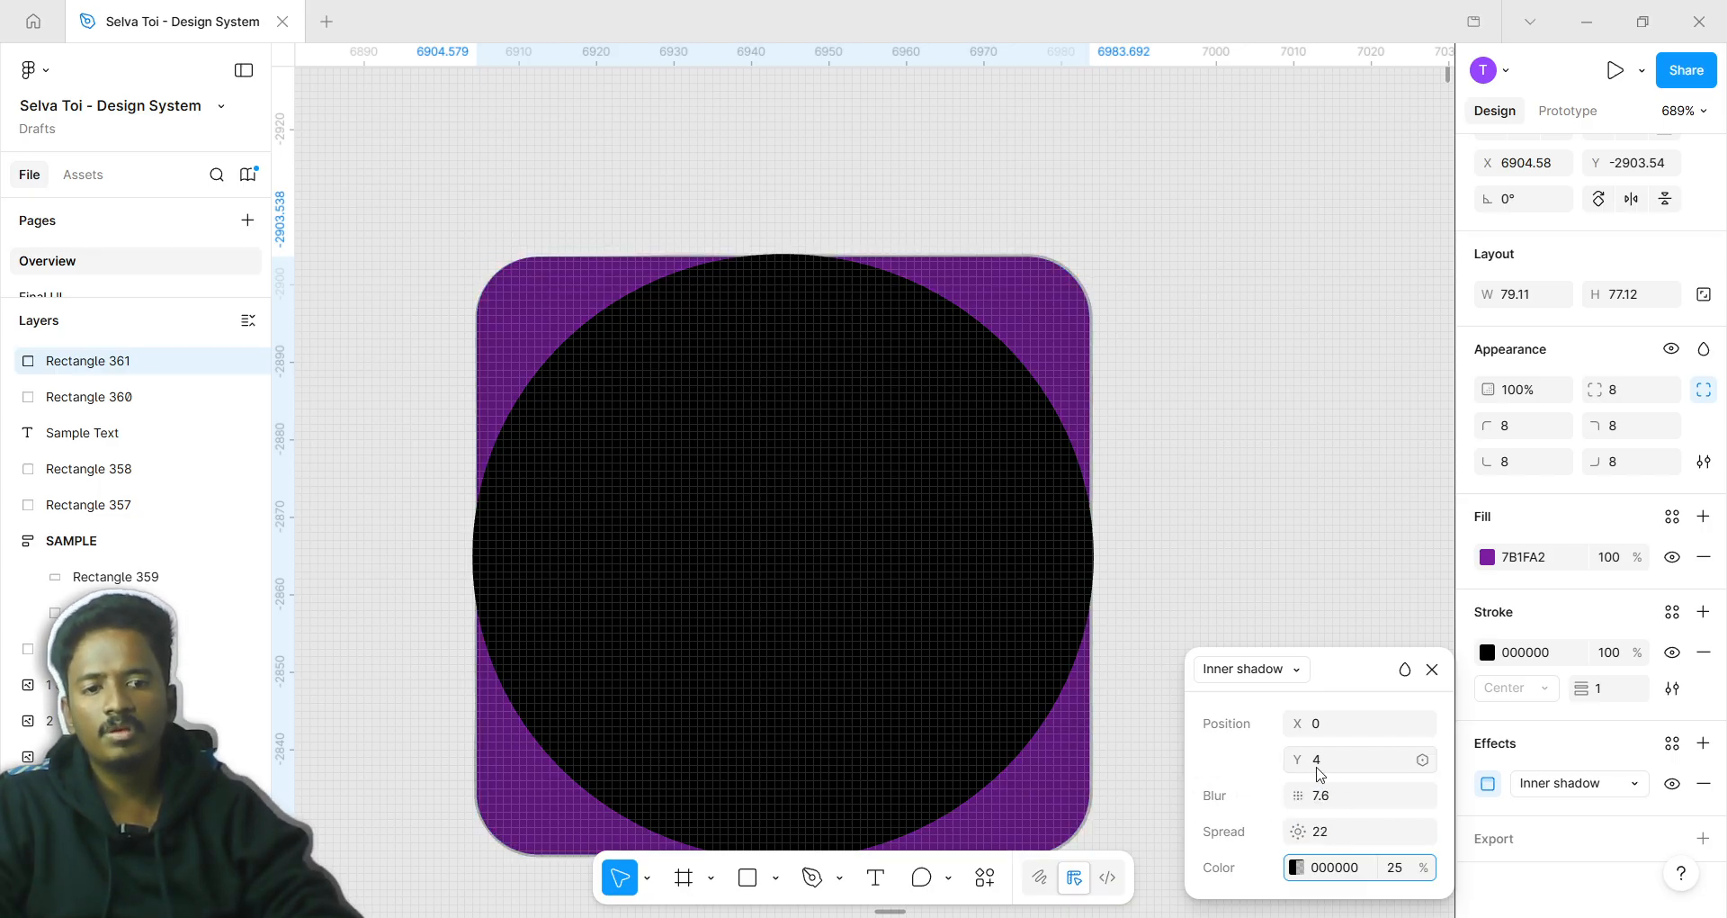
left_click_drag(1305, 763, 1272, 756)
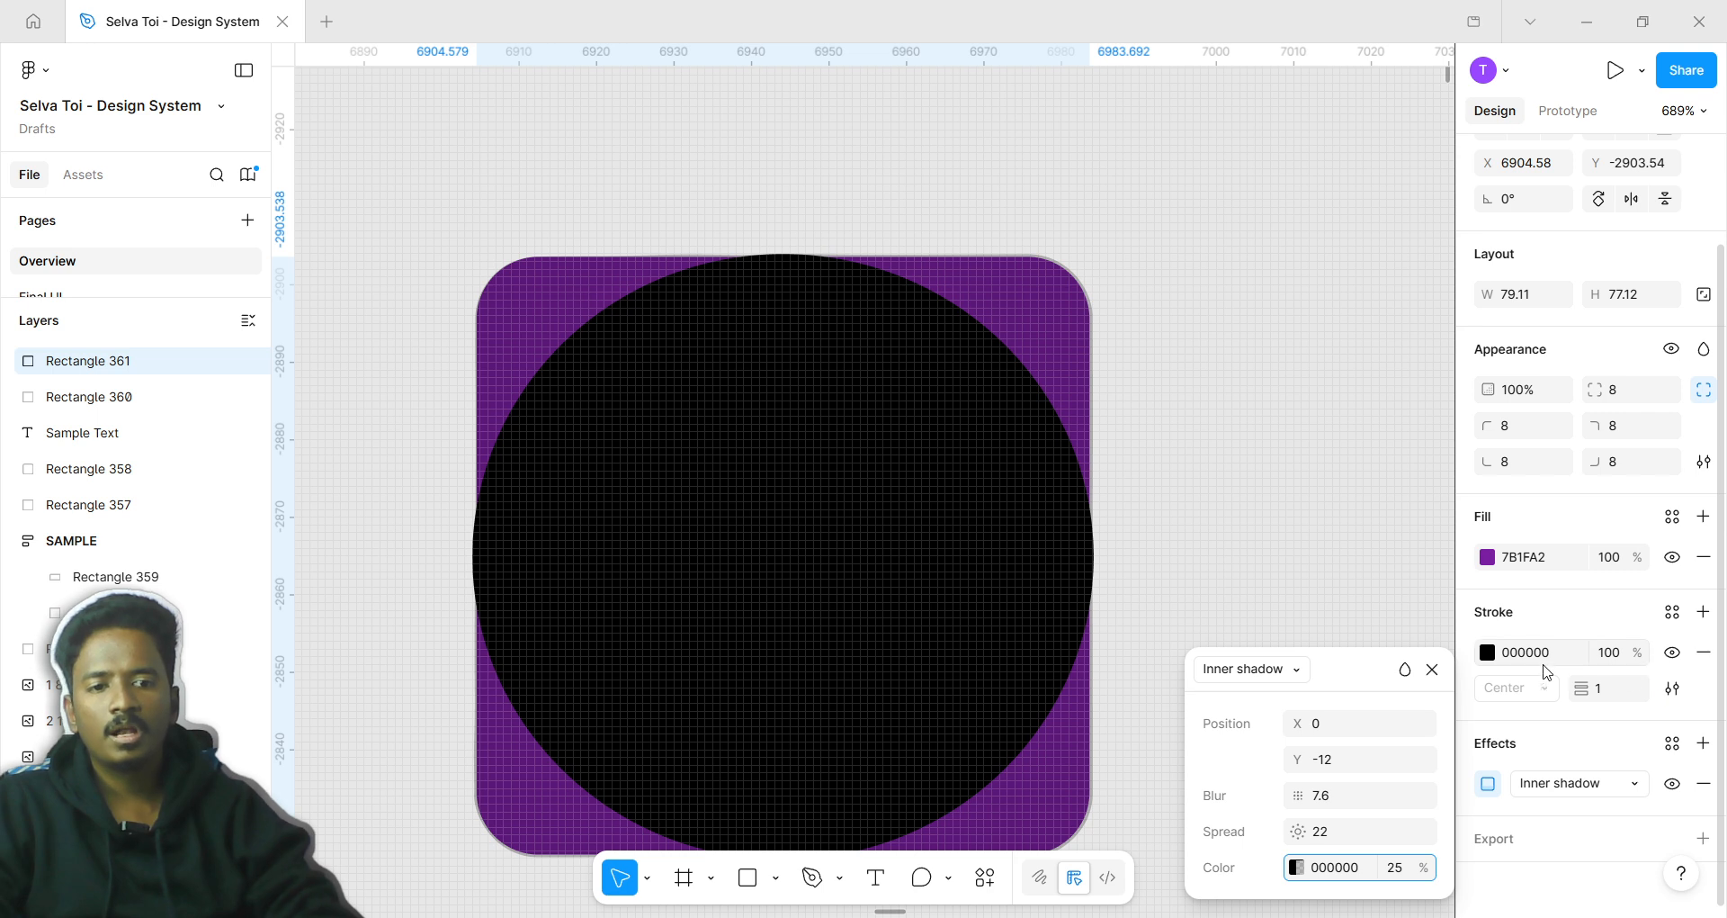
Remove the black brush stroke from the rounded rectangle
left_click(1691, 652)
left_click(1703, 651)
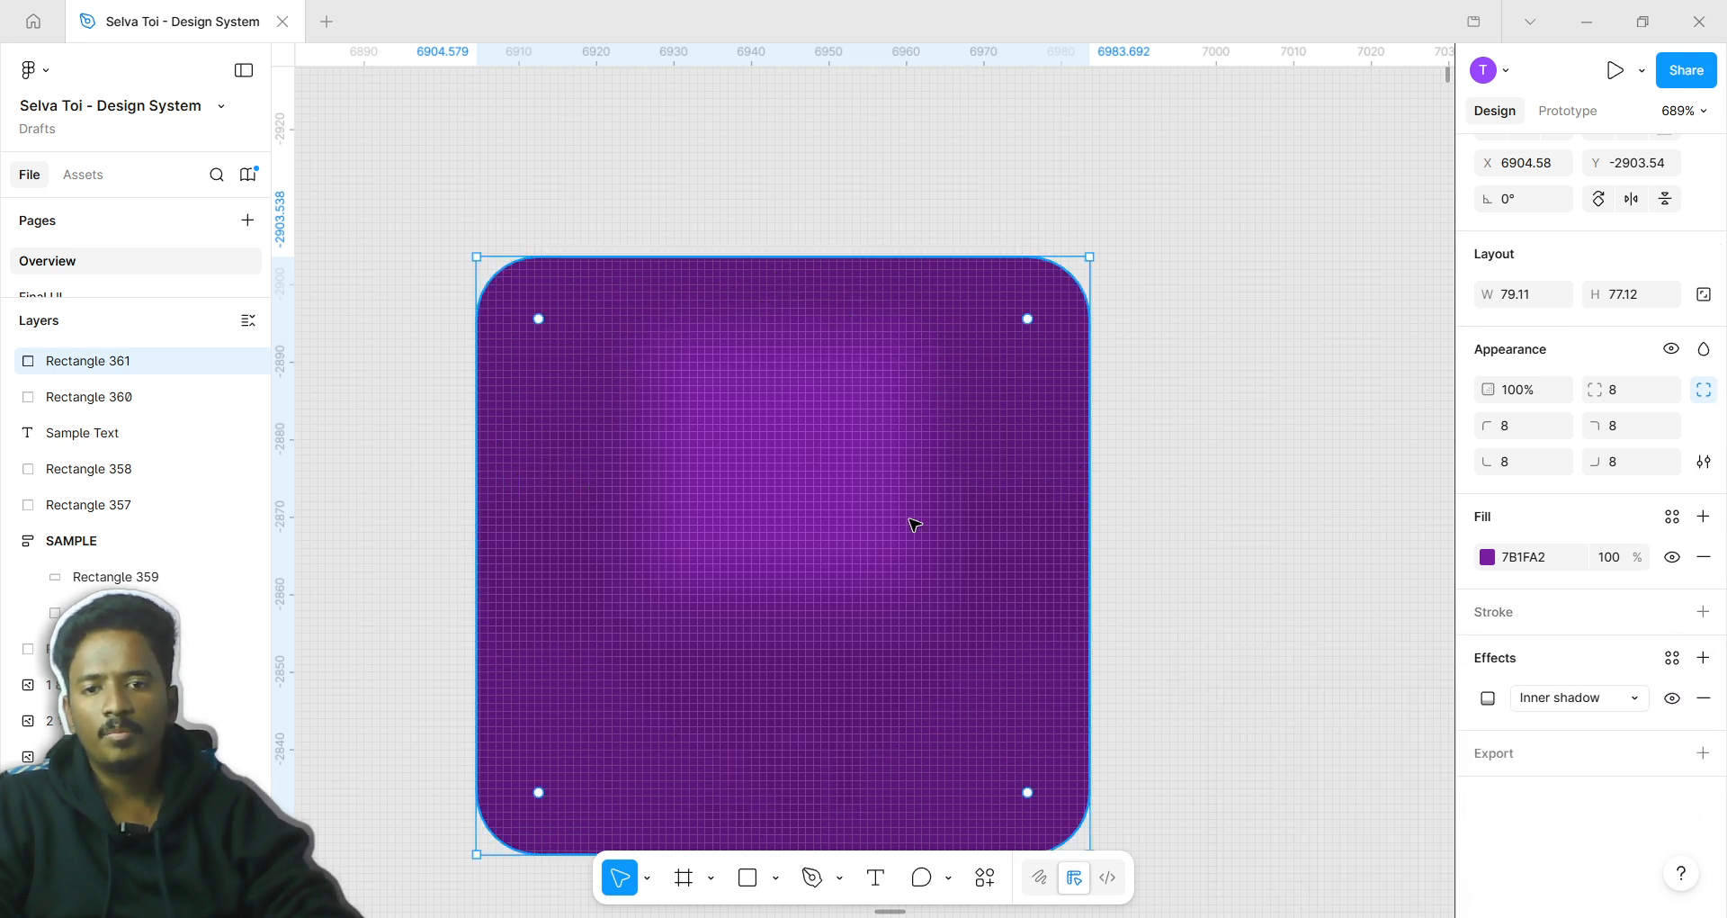
scroll(915, 524, "down", 1)
scroll(915, 525, "left", 1)
Adjust the inner shadow to a Y position of -1 and a spread of 9
left_click(1488, 698)
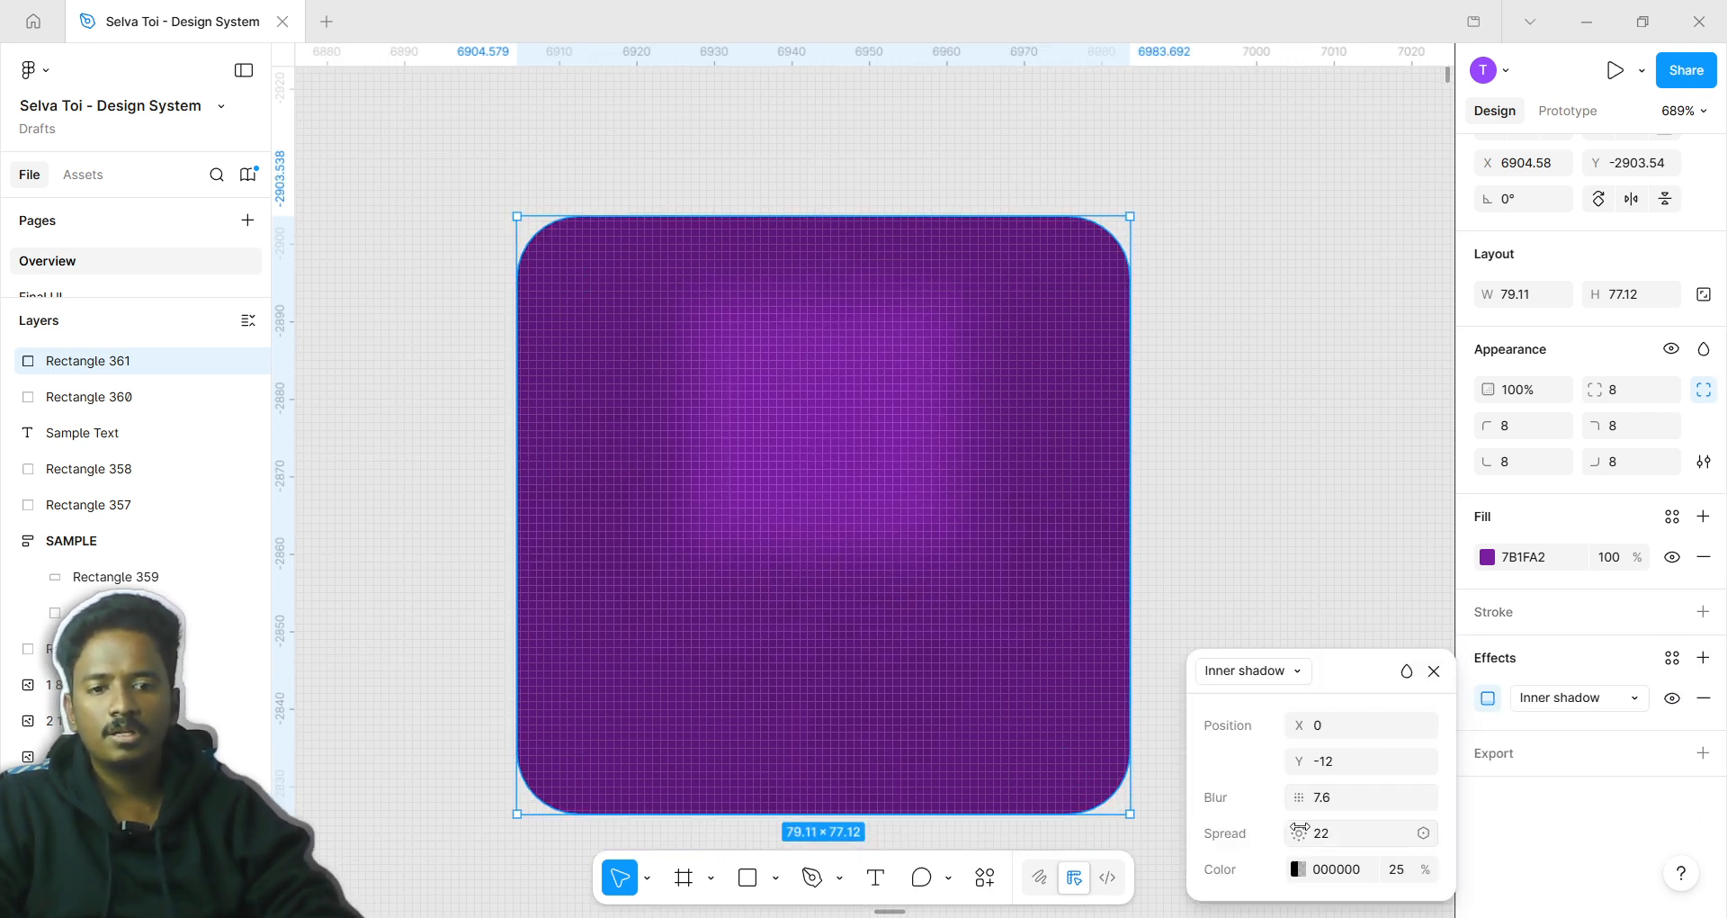
mouse_move(1299, 829)
left_mouse_down()
mouse_move(1265, 829)
mouse_move(1287, 828)
left_mouse_up()
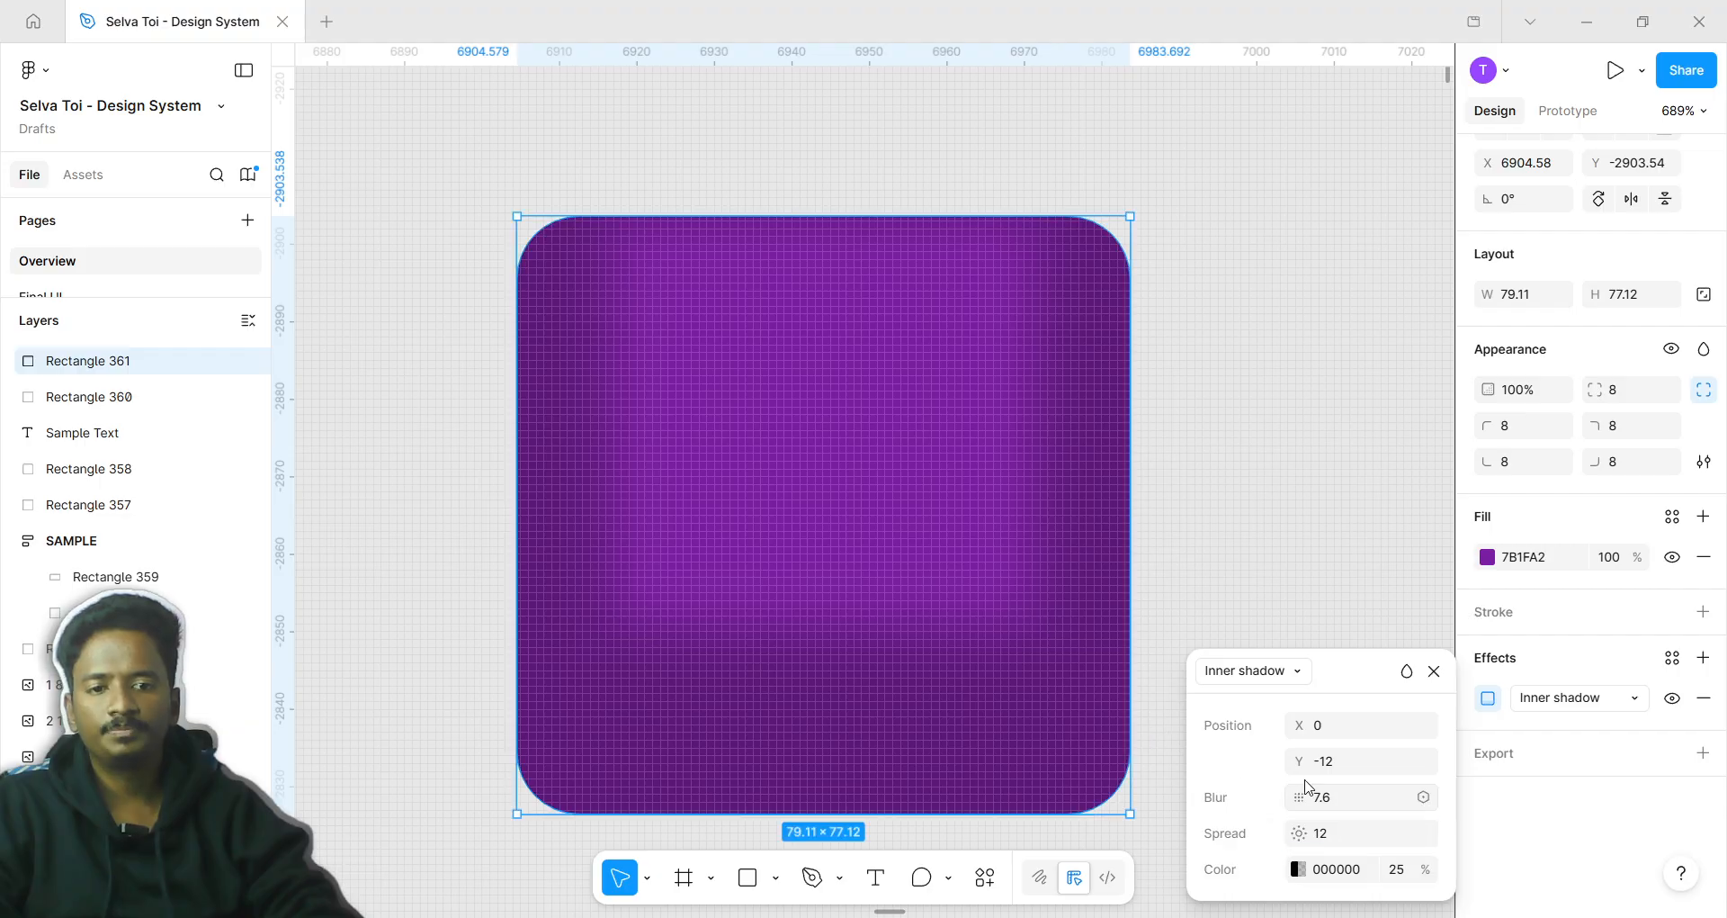
mouse_move(1305, 766)
left_mouse_down()
mouse_move(1322, 771)
mouse_move(1306, 756)
left_mouse_up()
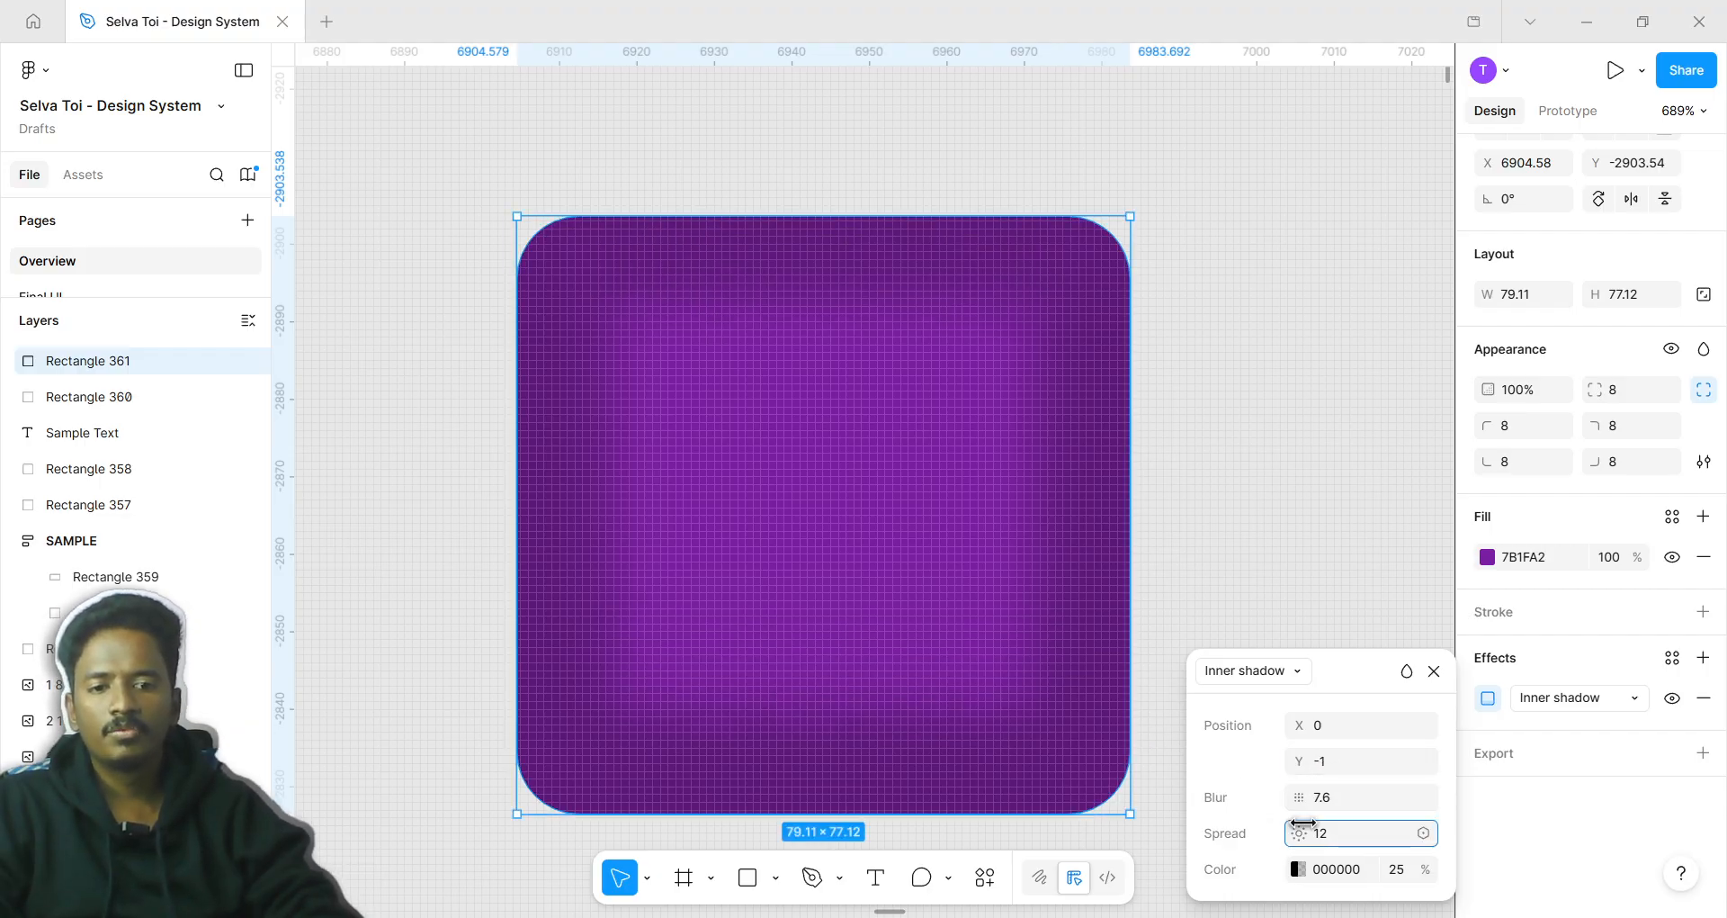
mouse_move(1303, 823)
left_mouse_down()
mouse_move(1280, 825)
mouse_move(1296, 823)
left_mouse_up()
Set the inner shadow's color to gray 898989 at 41% opacity
left_click(1296, 869)
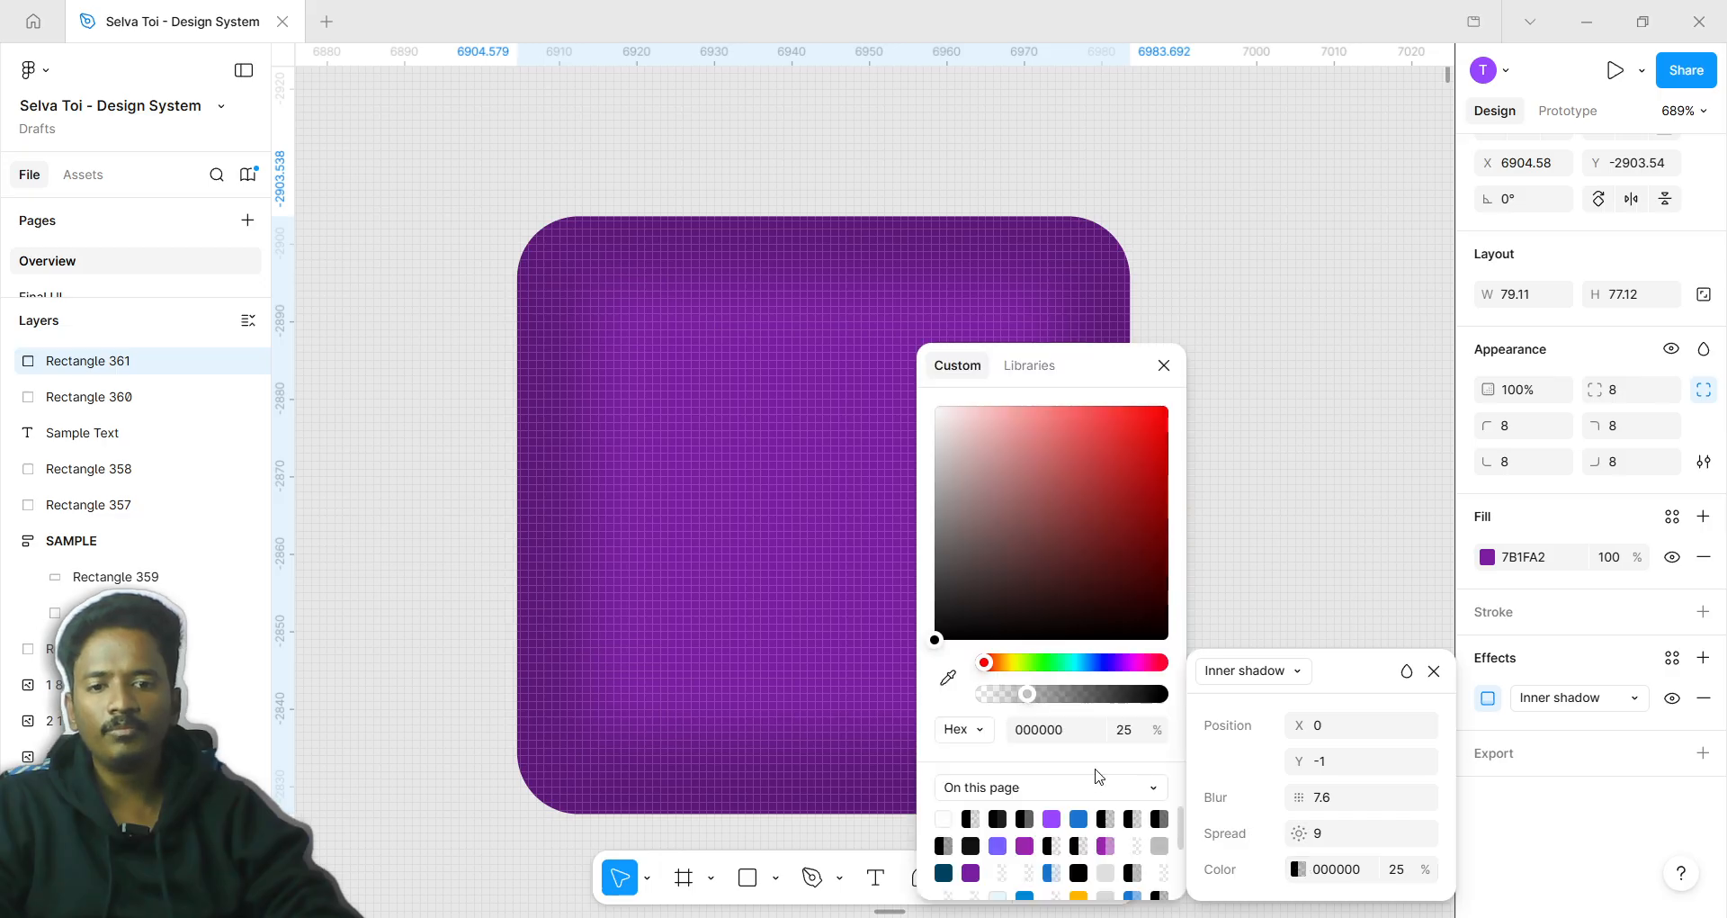
left_click_drag(1021, 694, 1059, 701)
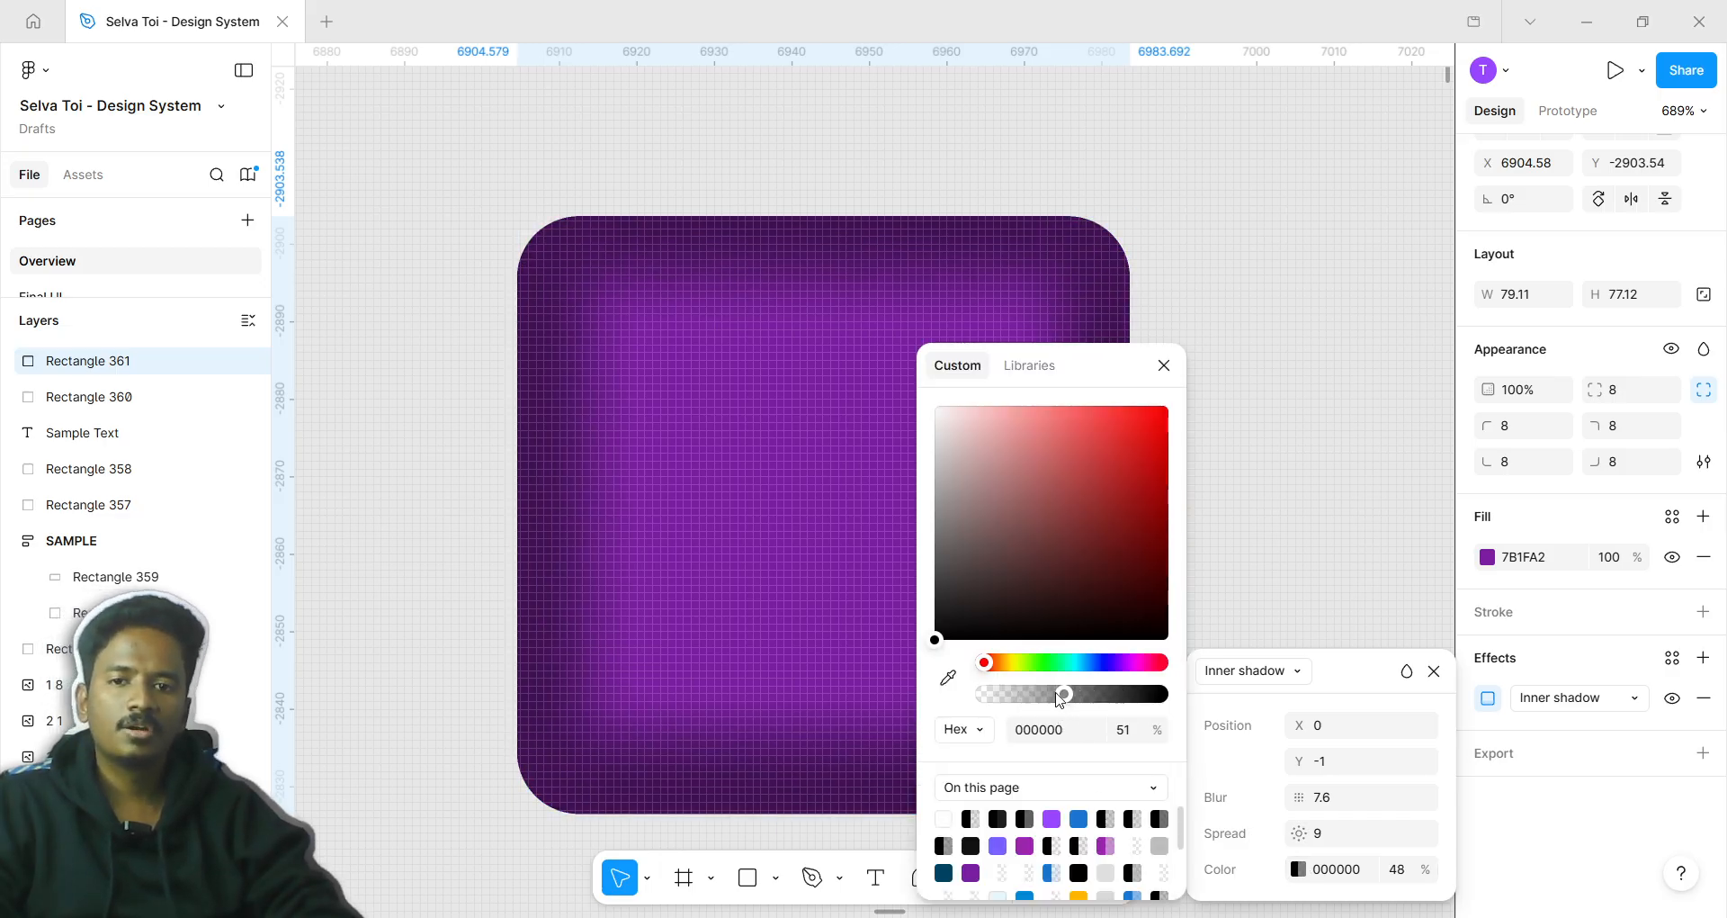
left_click(1300, 881)
left_click(1297, 870)
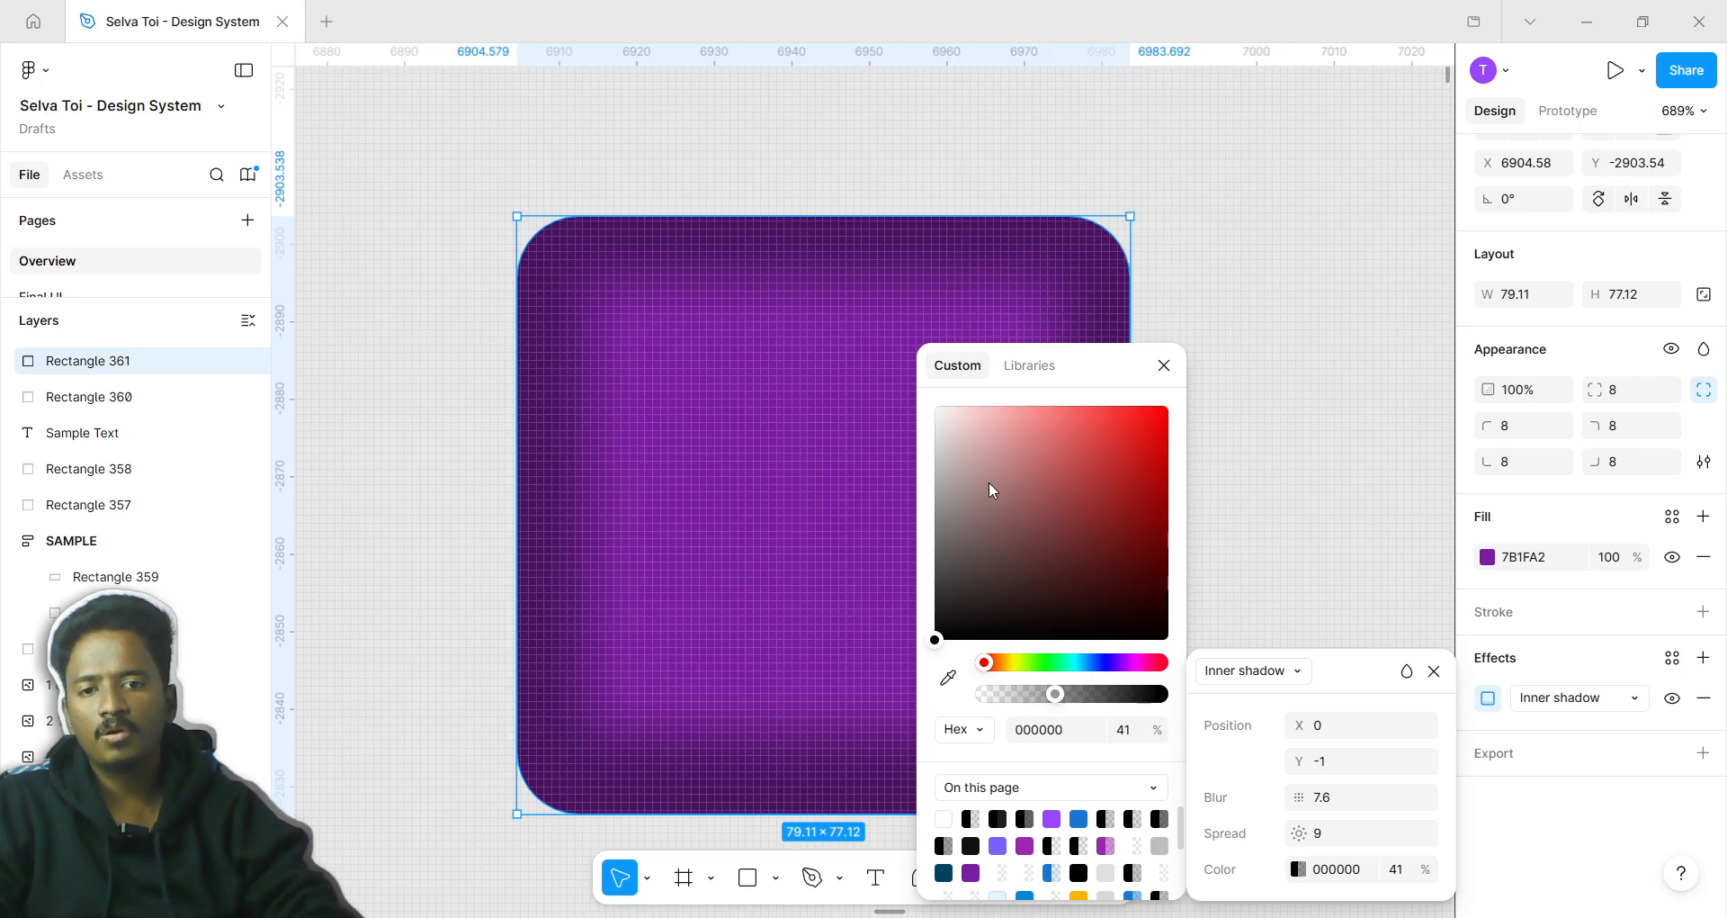
left_click_drag(990, 483, 882, 538)
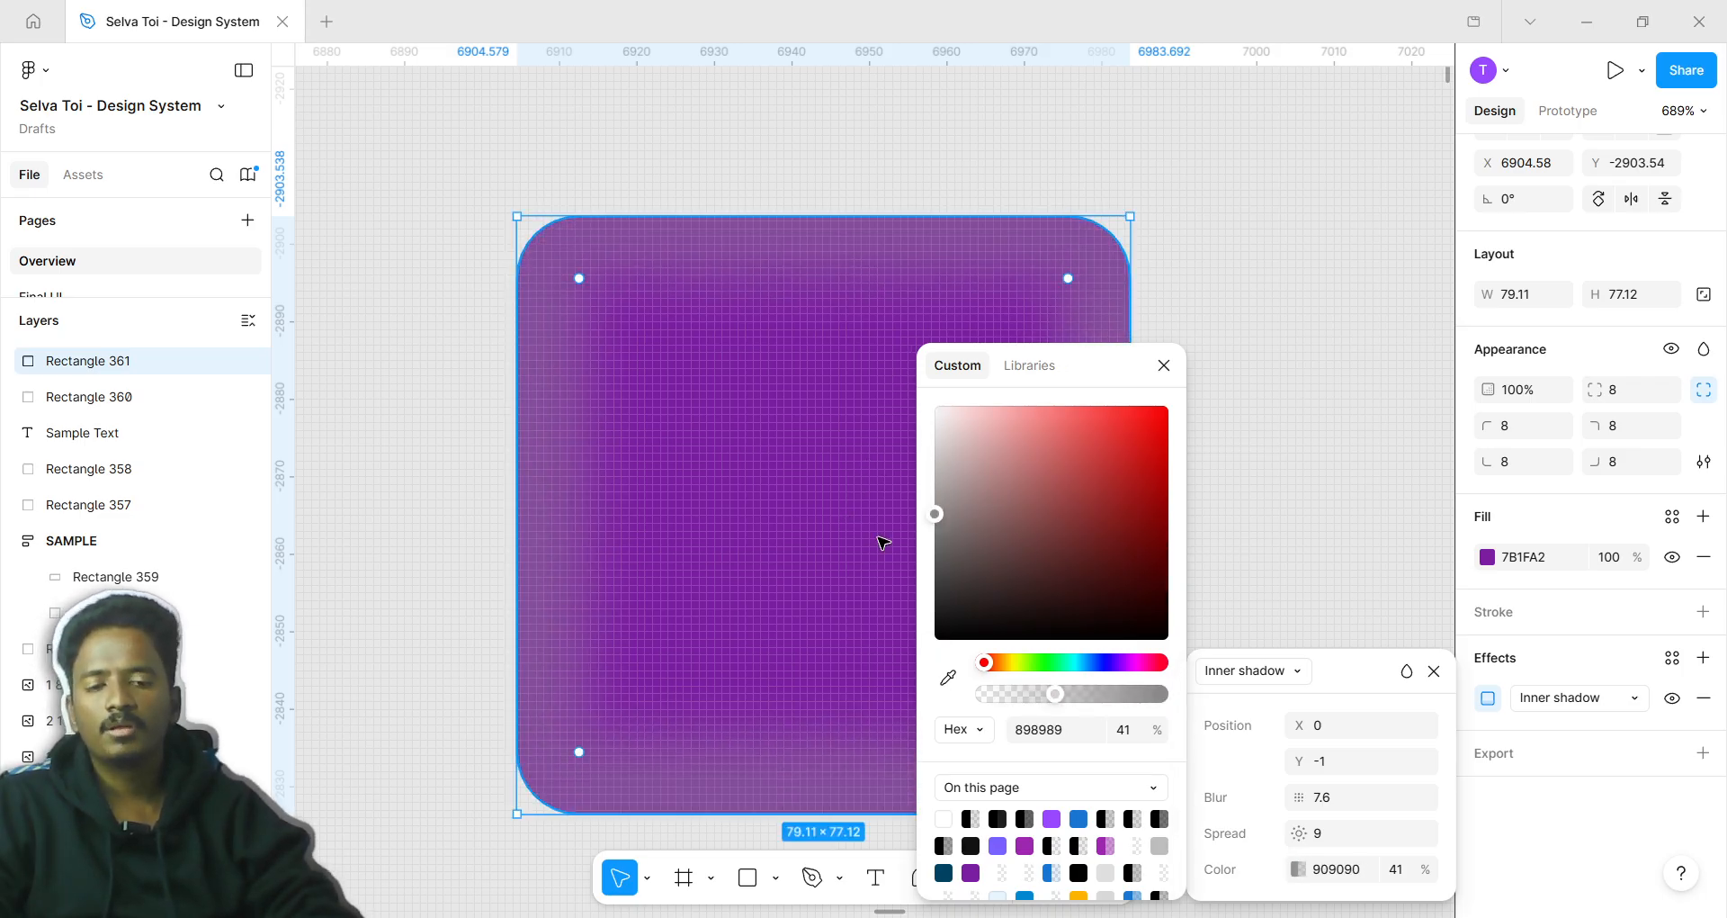
Change the rounded rectangle's effect type from Inner shadow to Drop shadow
left_click(1273, 676)
left_click(1272, 691)
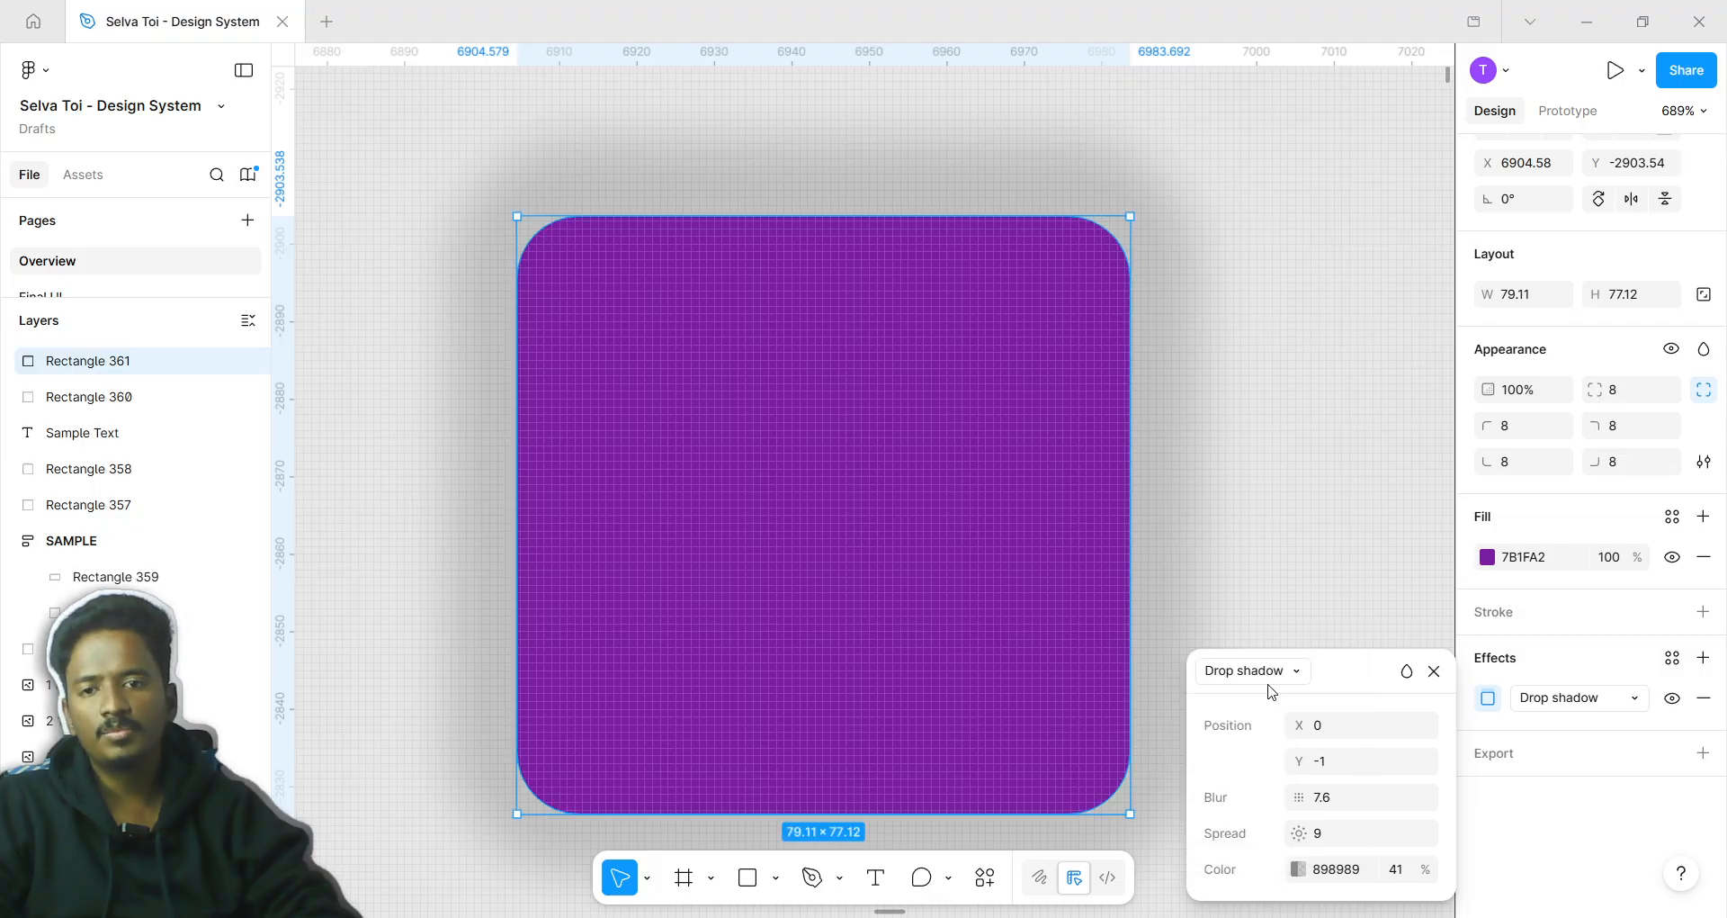
scroll(1041, 477, "down", 2)
scroll(903, 625, "up", 2)
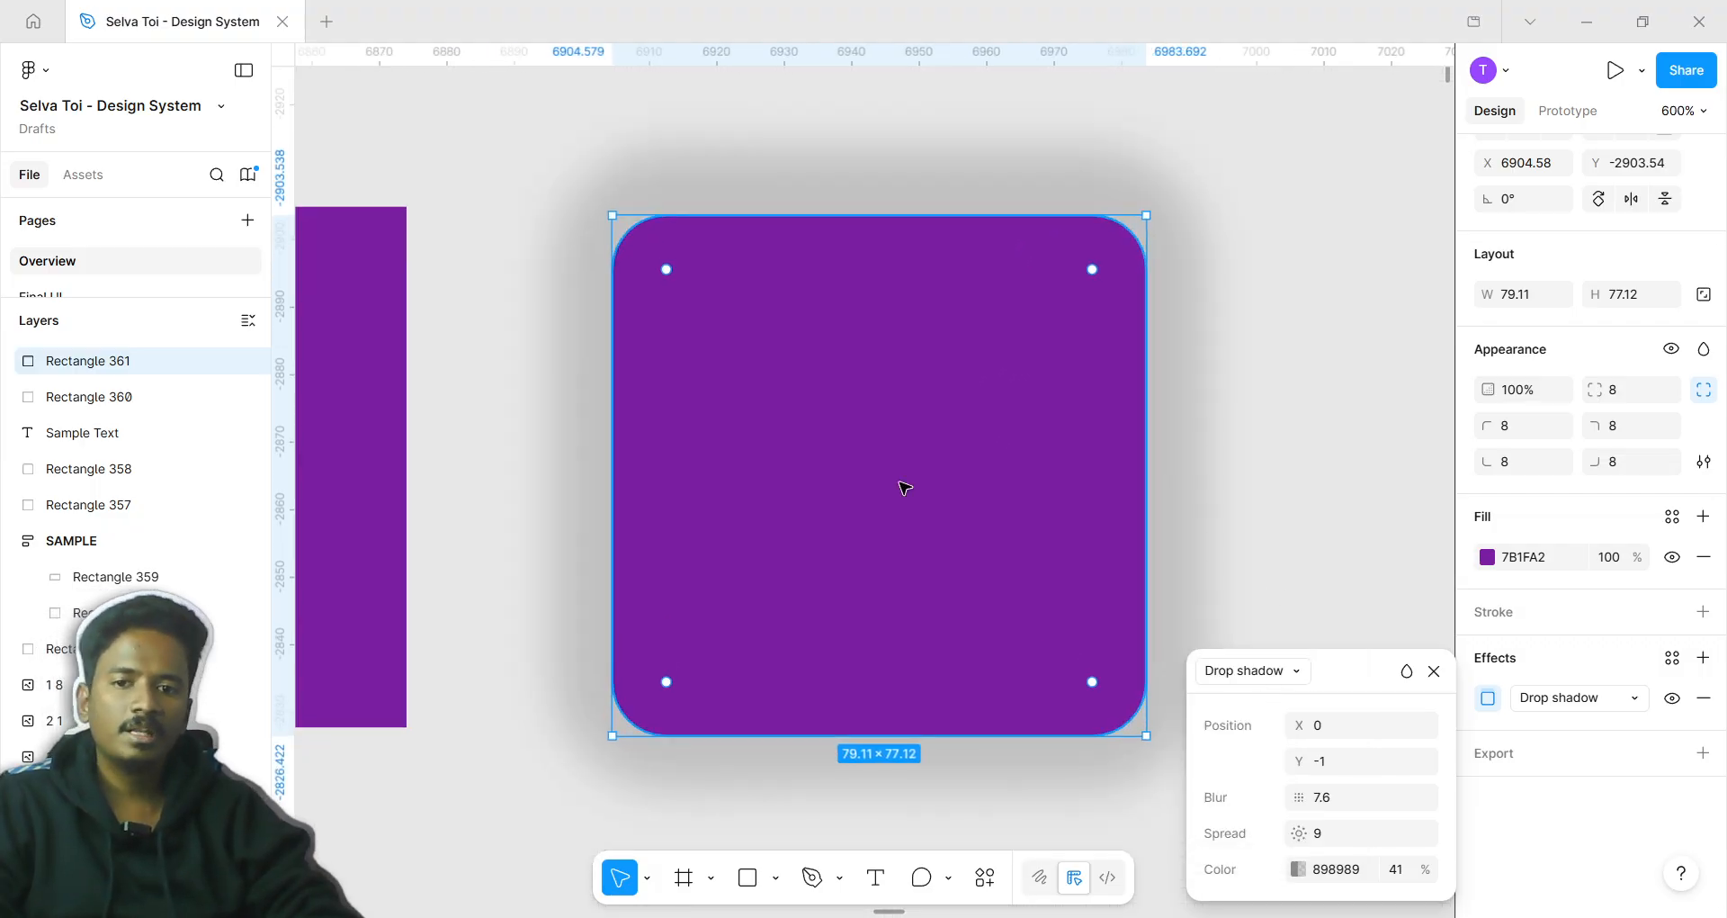
Reduce the drop shadow's color opacity to 25% and set its spread to 15 and blur to 11
left_click(1299, 869)
mouse_move(1047, 709)
left_mouse_down()
mouse_move(1010, 700)
mouse_move(1031, 700)
left_mouse_up()
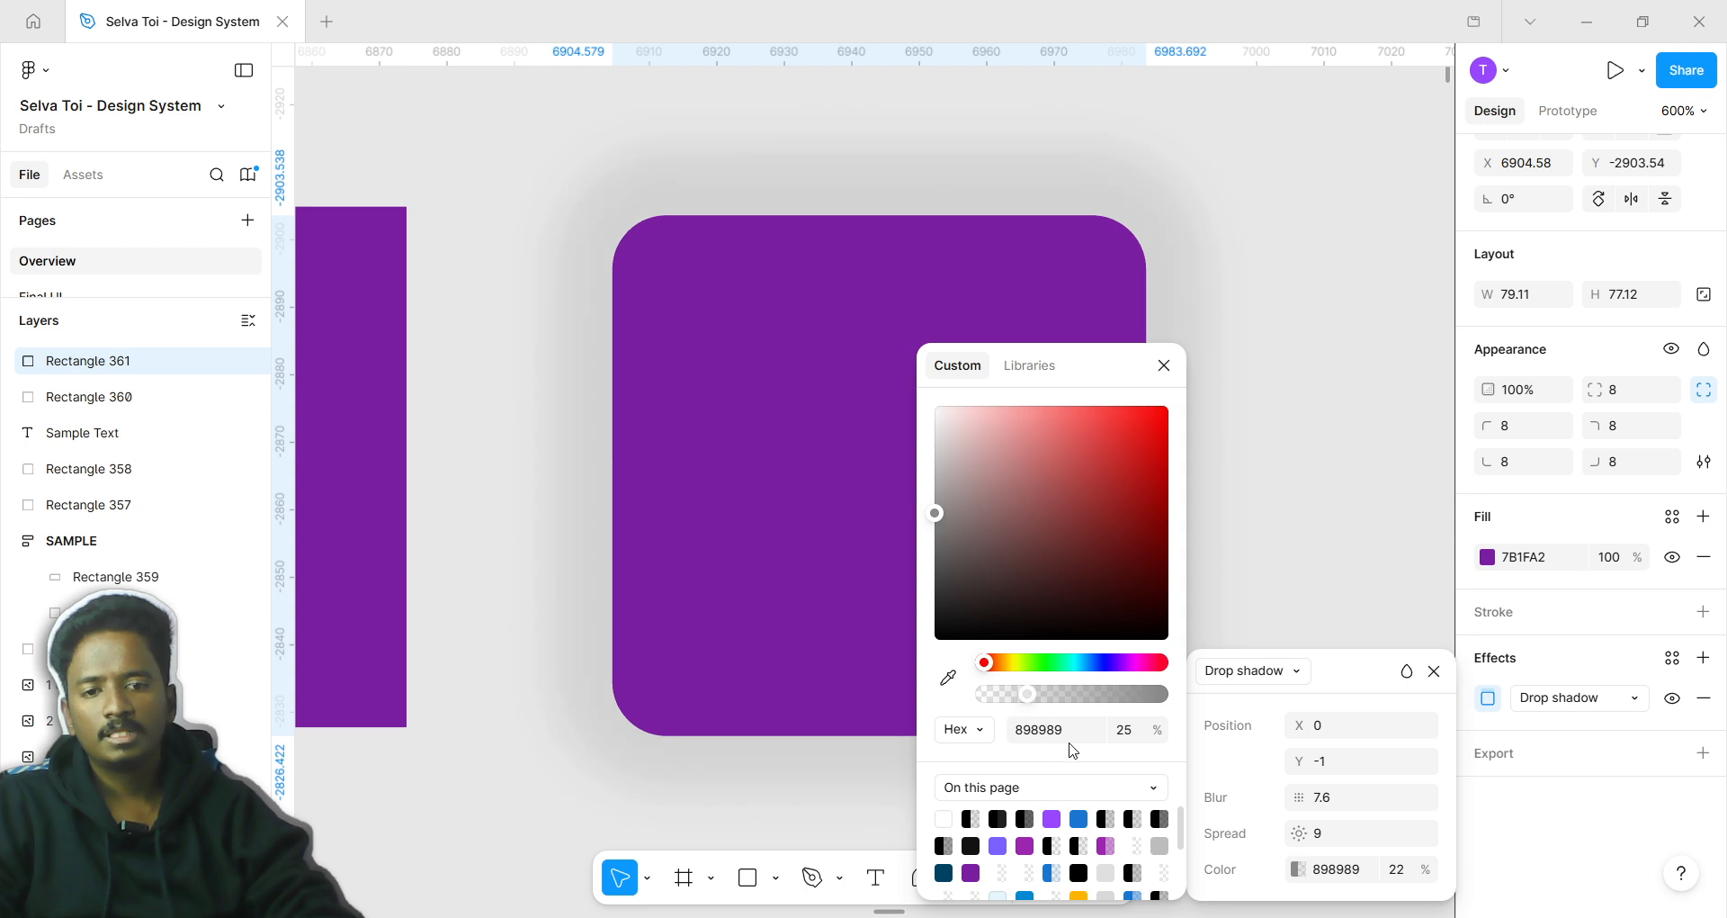
left_click_drag(1298, 833, 1203, 785)
mouse_move(1338, 801)
left_mouse_down()
mouse_move(1306, 779)
mouse_move(1369, 786)
mouse_move(1296, 772)
mouse_move(1427, 807)
mouse_move(1360, 779)
left_mouse_up()
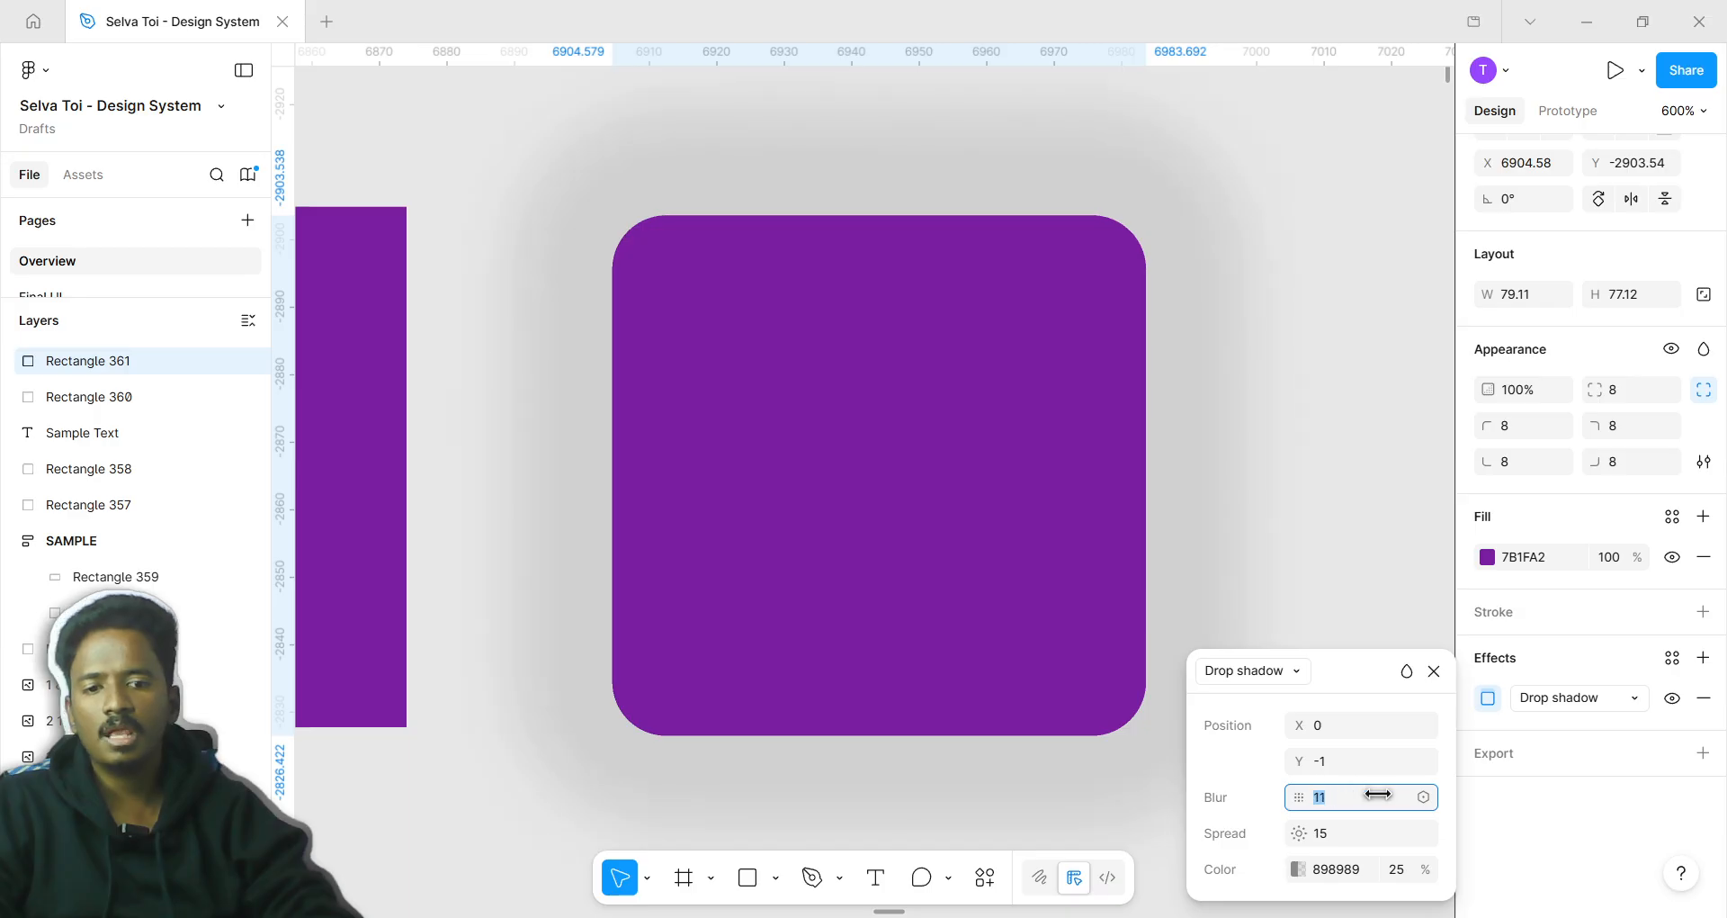
Change the drop shadow's color to pure red, FF0000
scroll(850, 666, "down", 3)
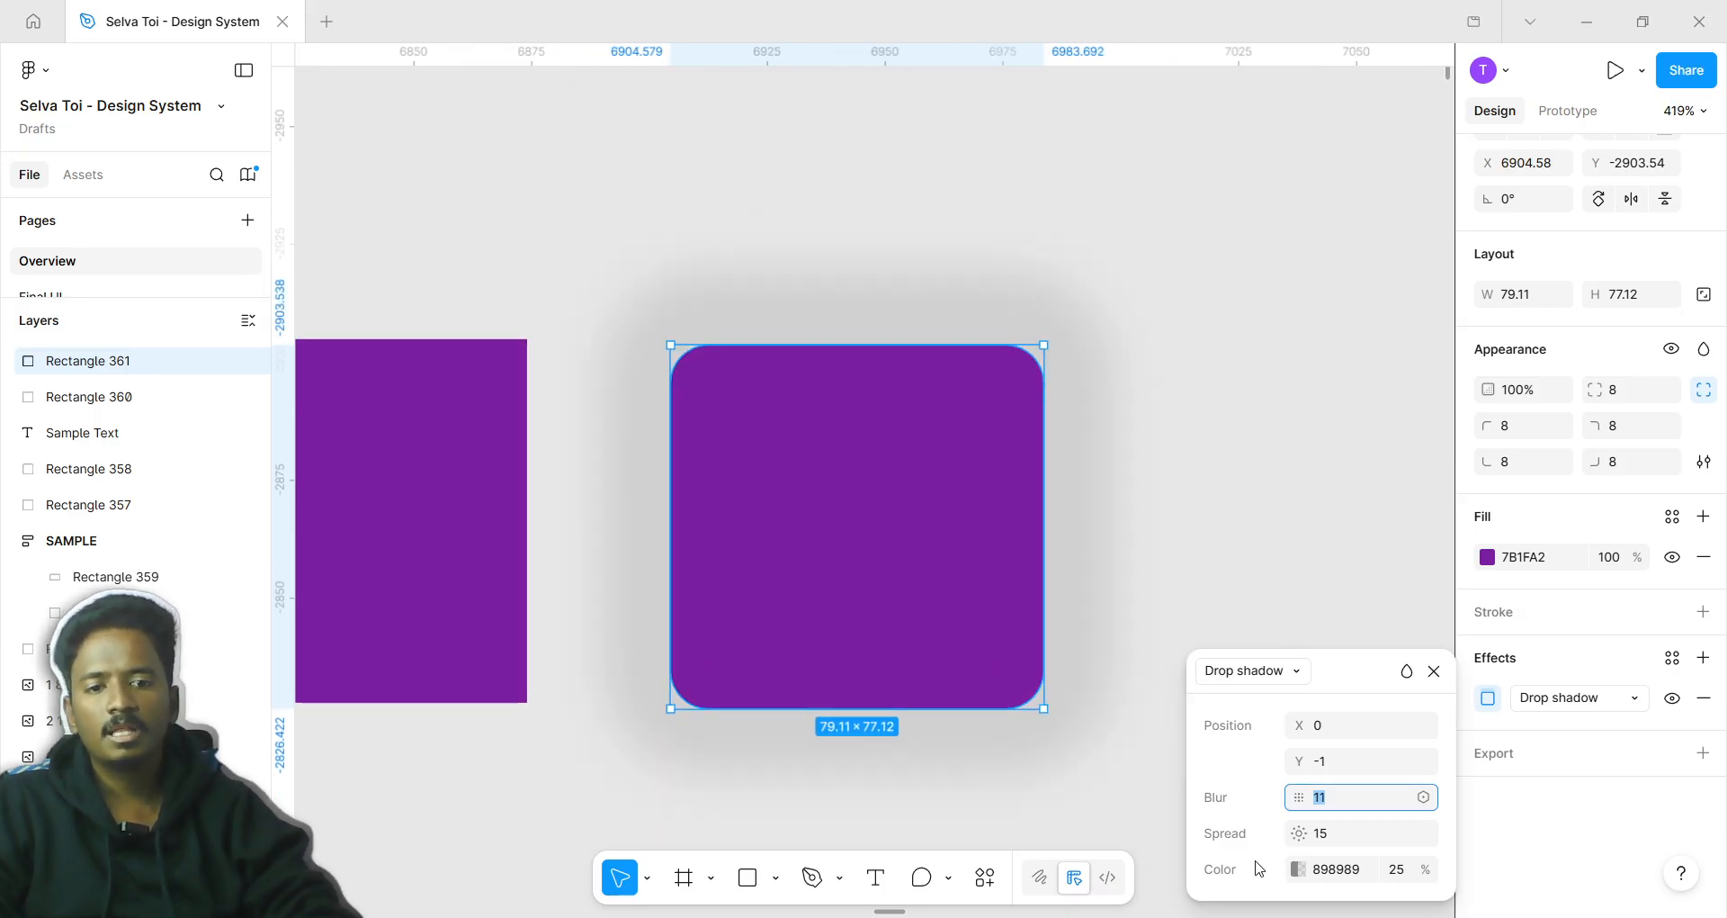
left_click(1298, 870)
left_click_drag(1082, 513, 1242, 401)
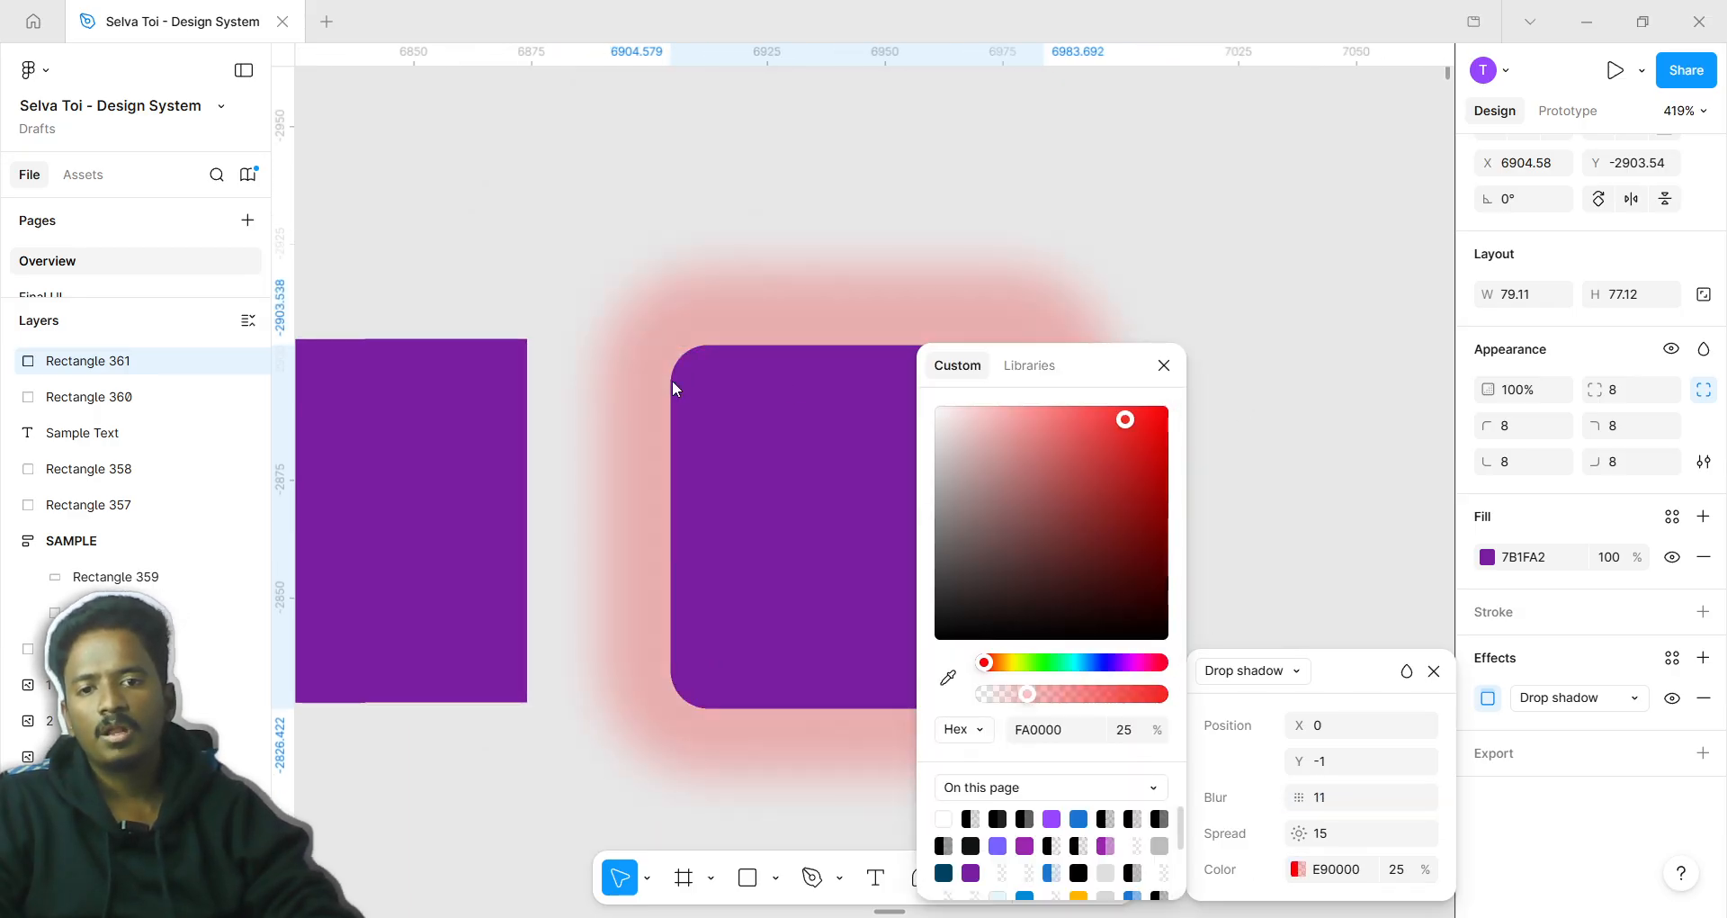
key("ctrl+z")
key("ctrl+shift+z")
left_click_drag(1243, 466, 1319, 394)
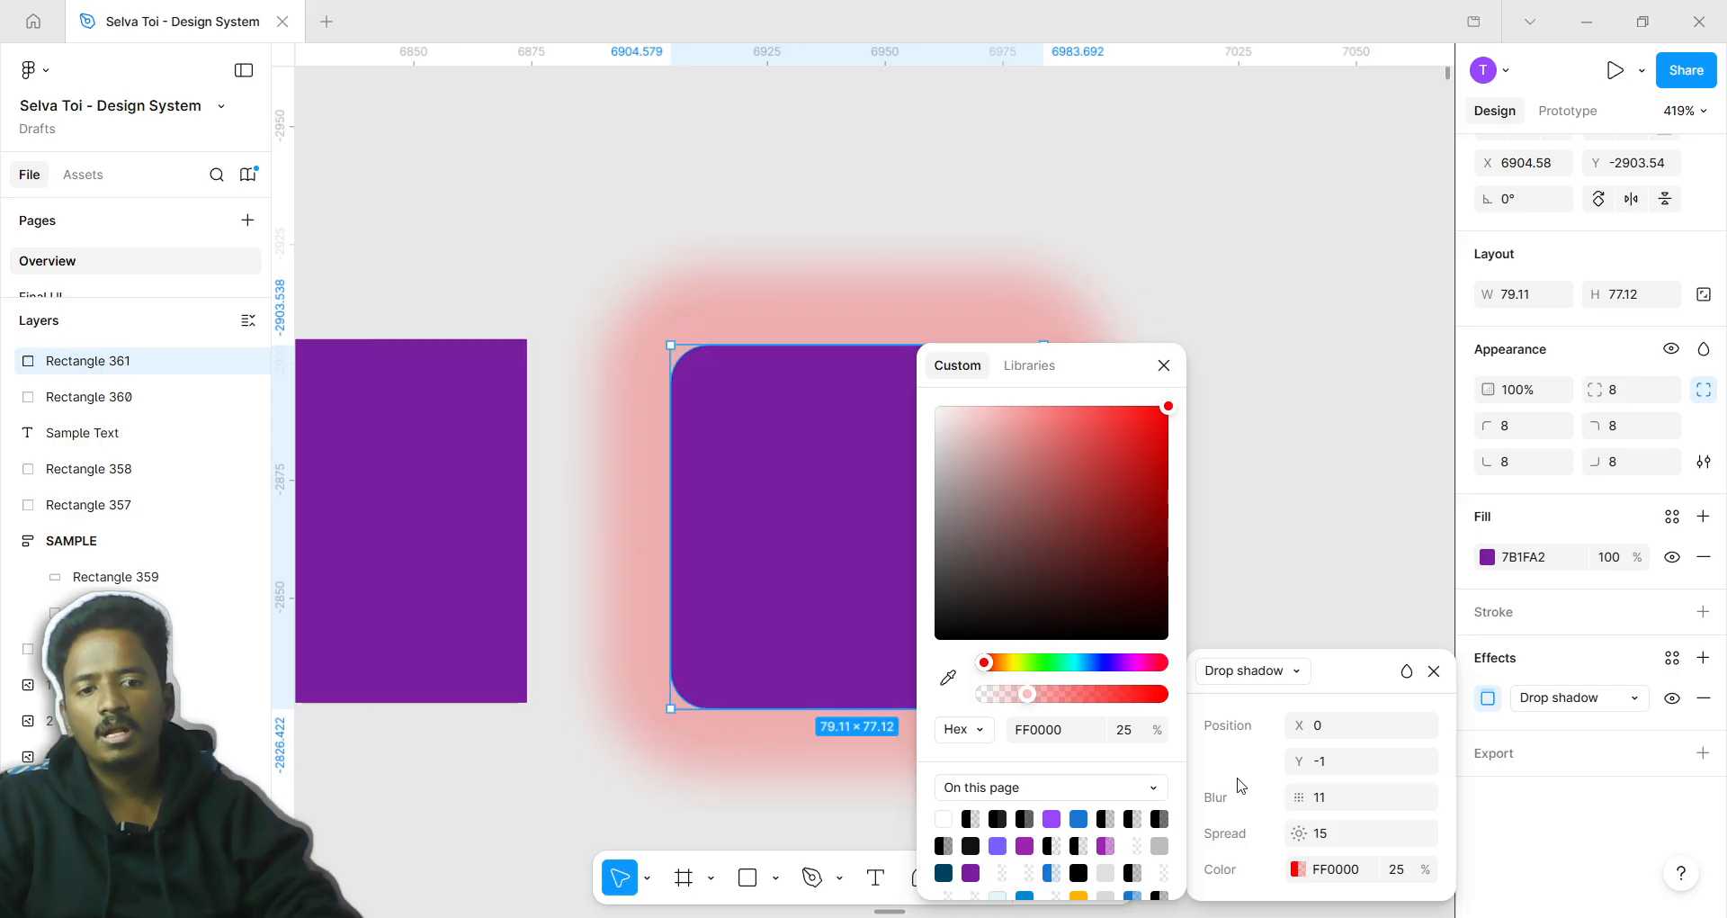
Raise the red shadow's opacity to 100%, reduce it to 3%, and deselect the rounded rectangle
left_click_drag(1085, 699, 1249, 702)
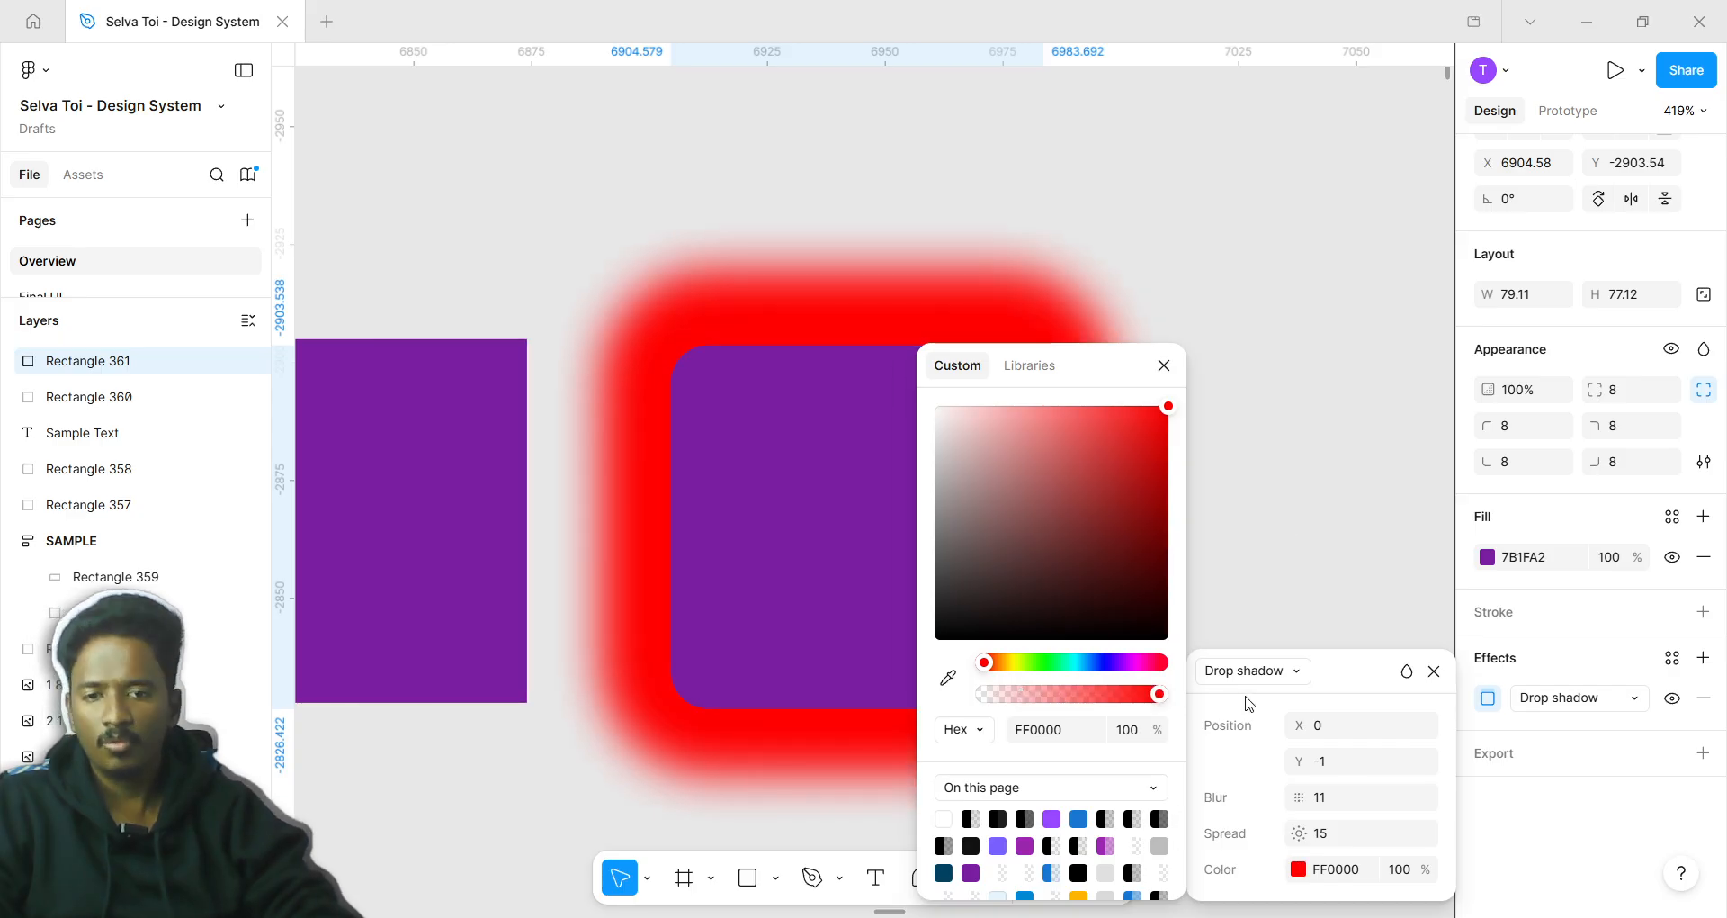
left_click_drag(1066, 693, 980, 682)
scroll(586, 663, "right", 3)
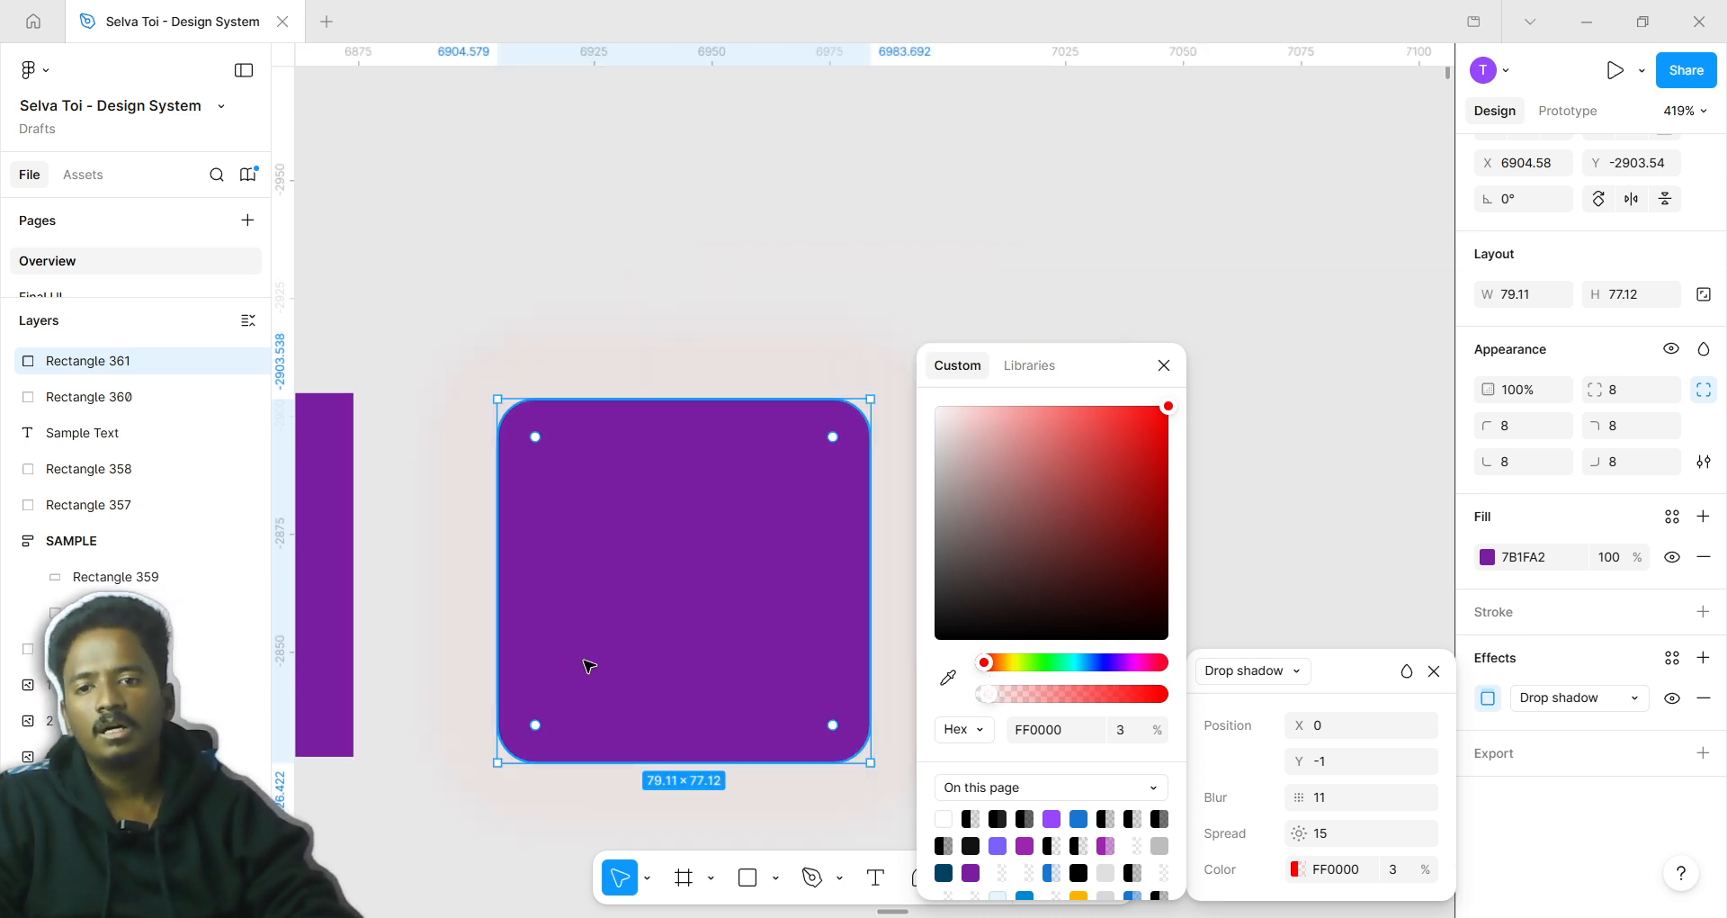
scroll(628, 629, "up", 5)
left_click(926, 267)
scroll(867, 405, "down", 3)
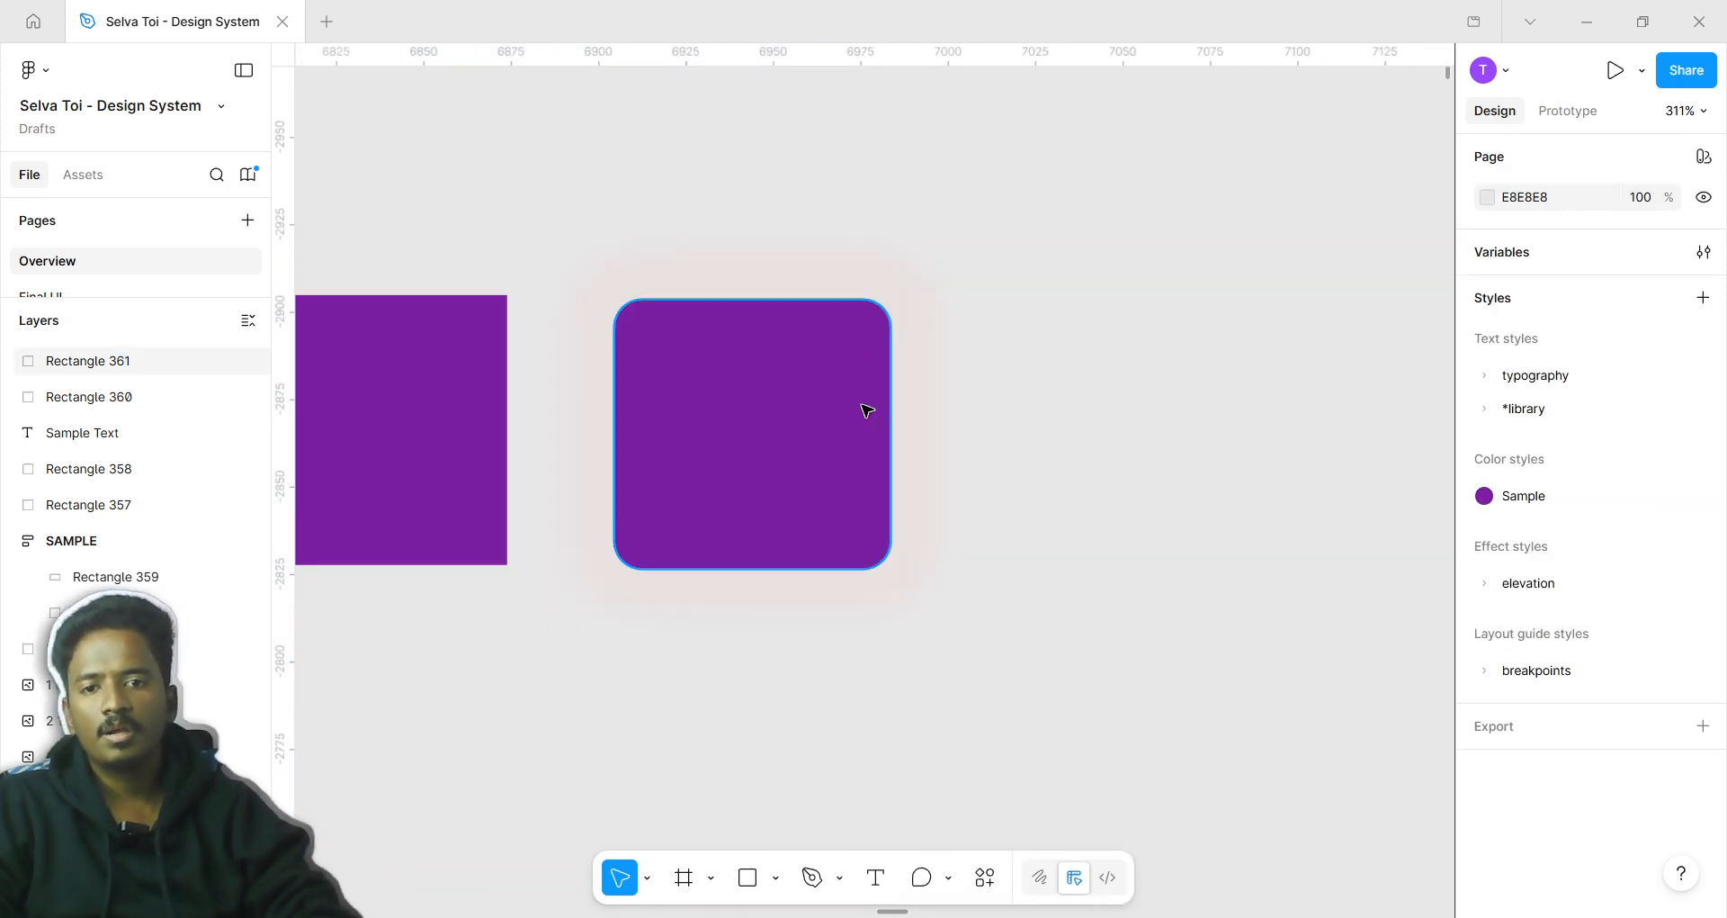
Reselect the rounded rectangle and look through the available effect types and blend modes for its drop shadow
scroll(818, 462, "up", 1)
left_click(779, 436)
scroll(1539, 759, "down", 1)
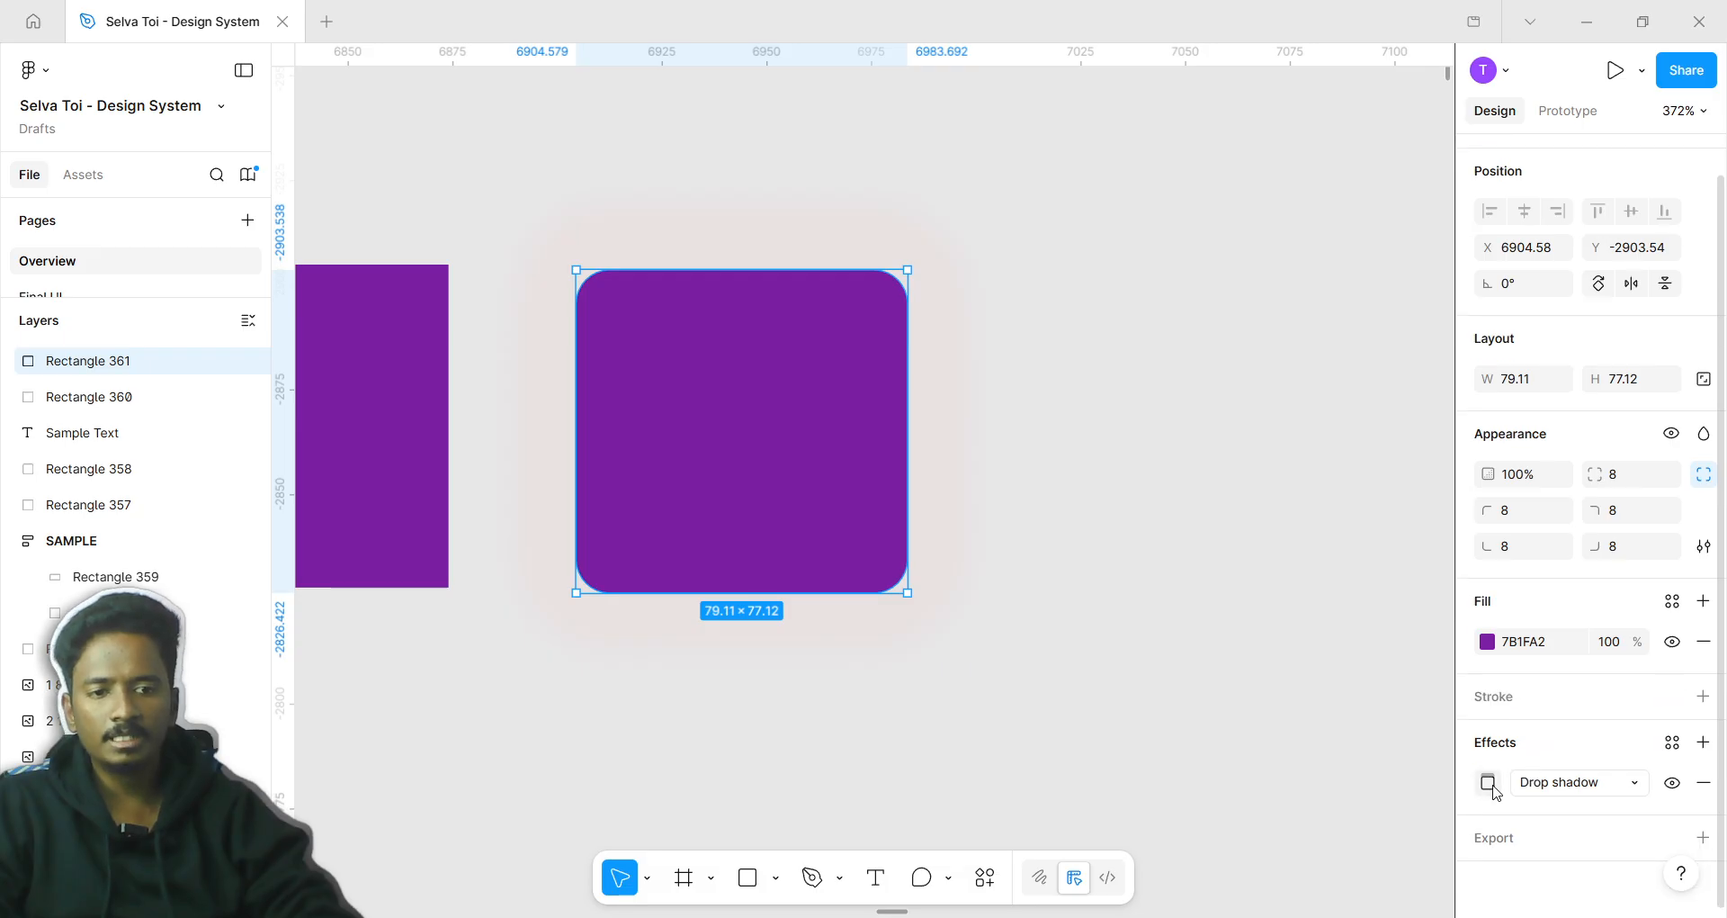
left_click(1489, 782)
left_click(1285, 678)
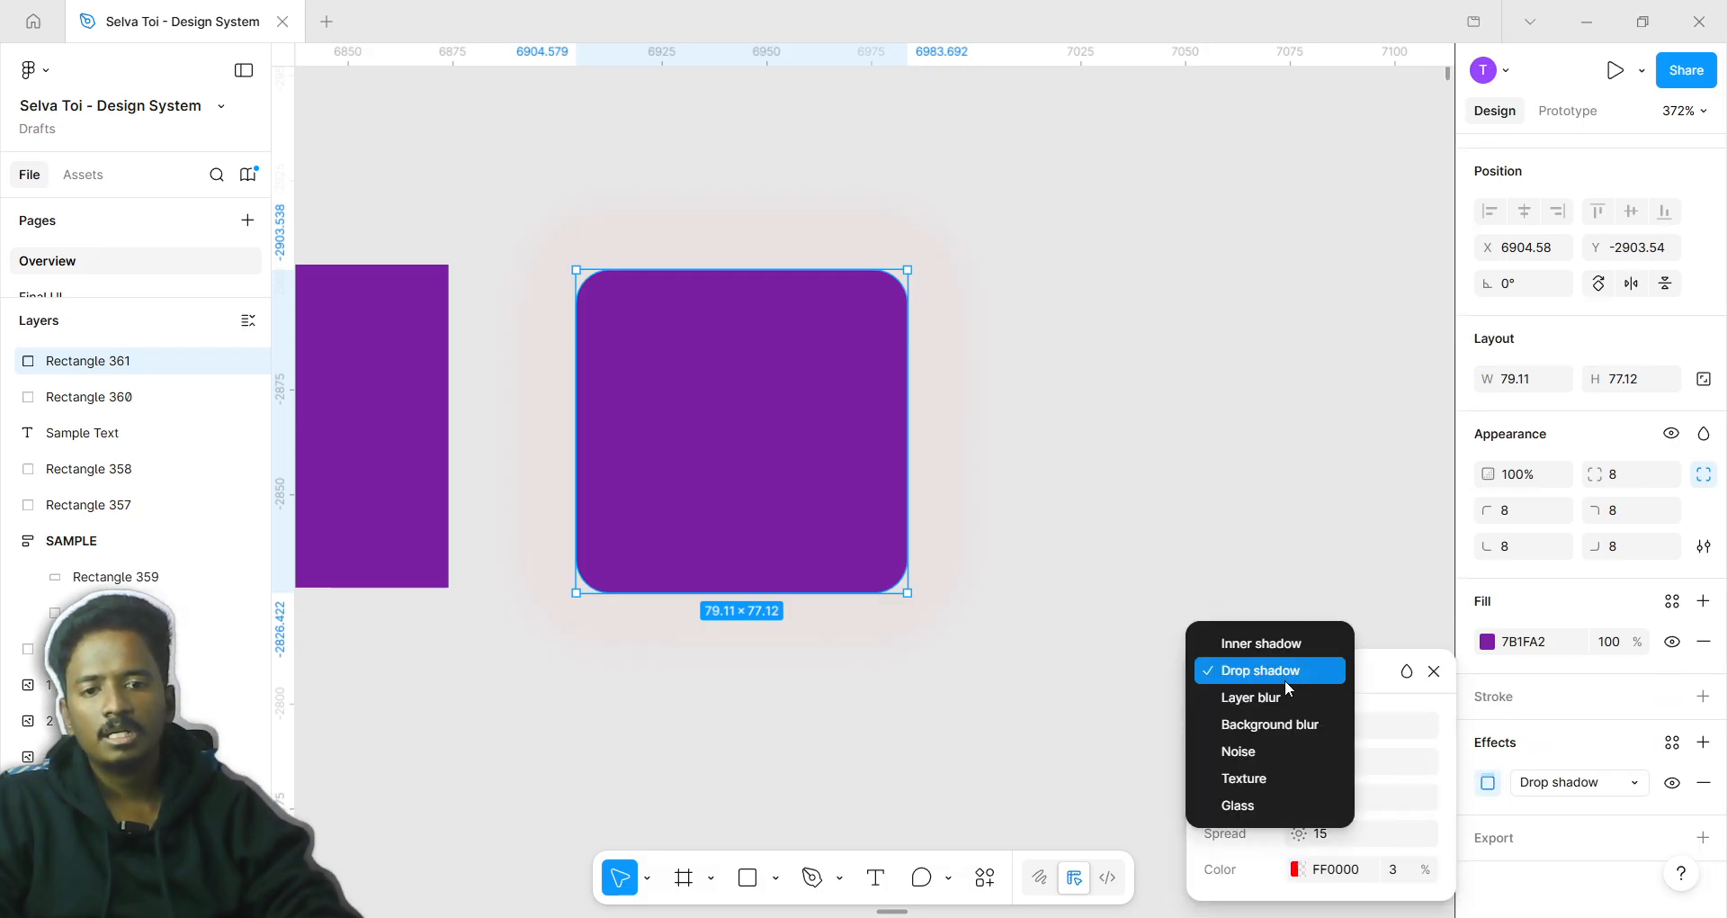
left_click(1406, 704)
left_click(1407, 671)
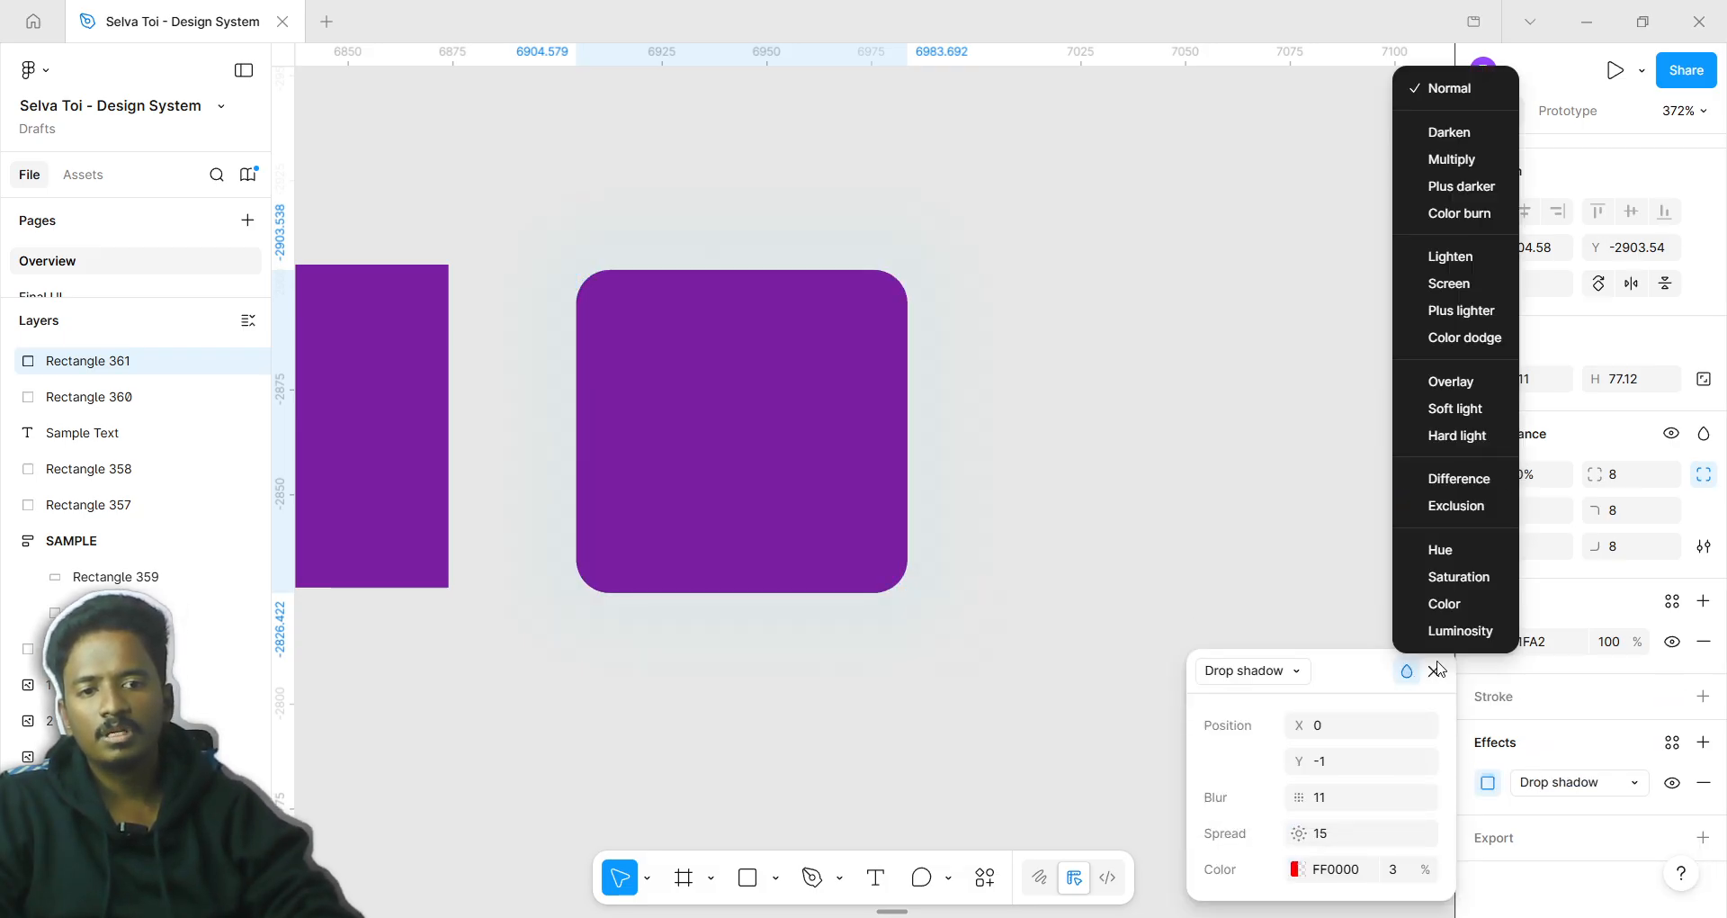
left_click(1287, 691)
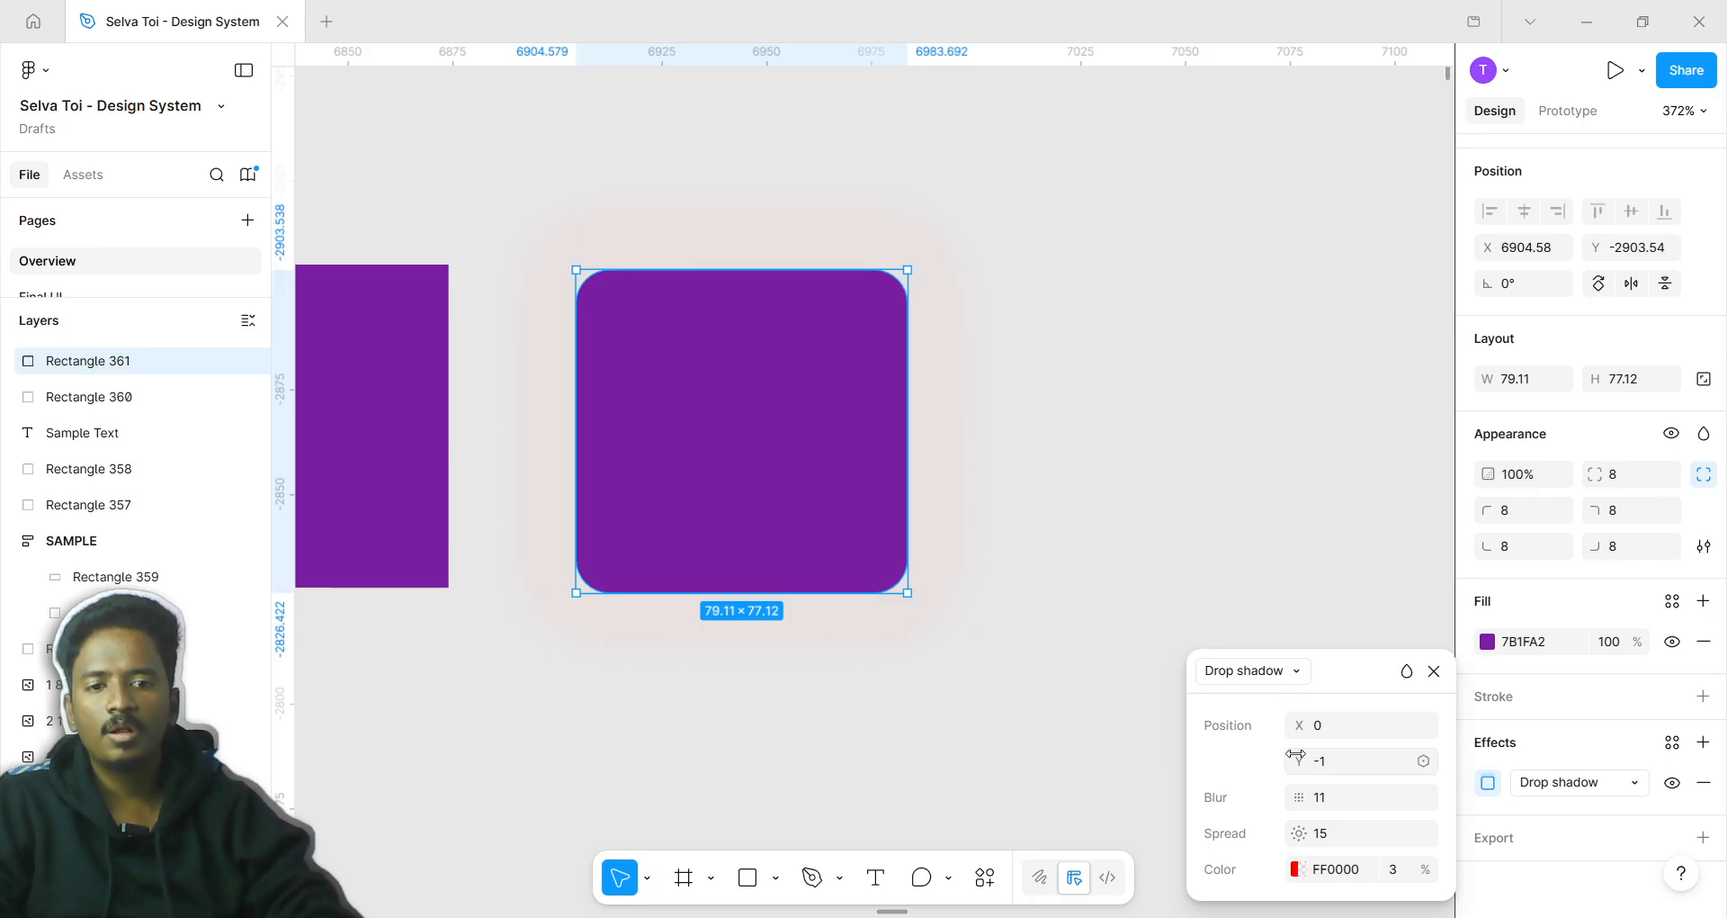
Raise the red drop shadow's opacity to 26% and set its position offset to X 2 and Y 5
scroll(737, 494, "up", 3)
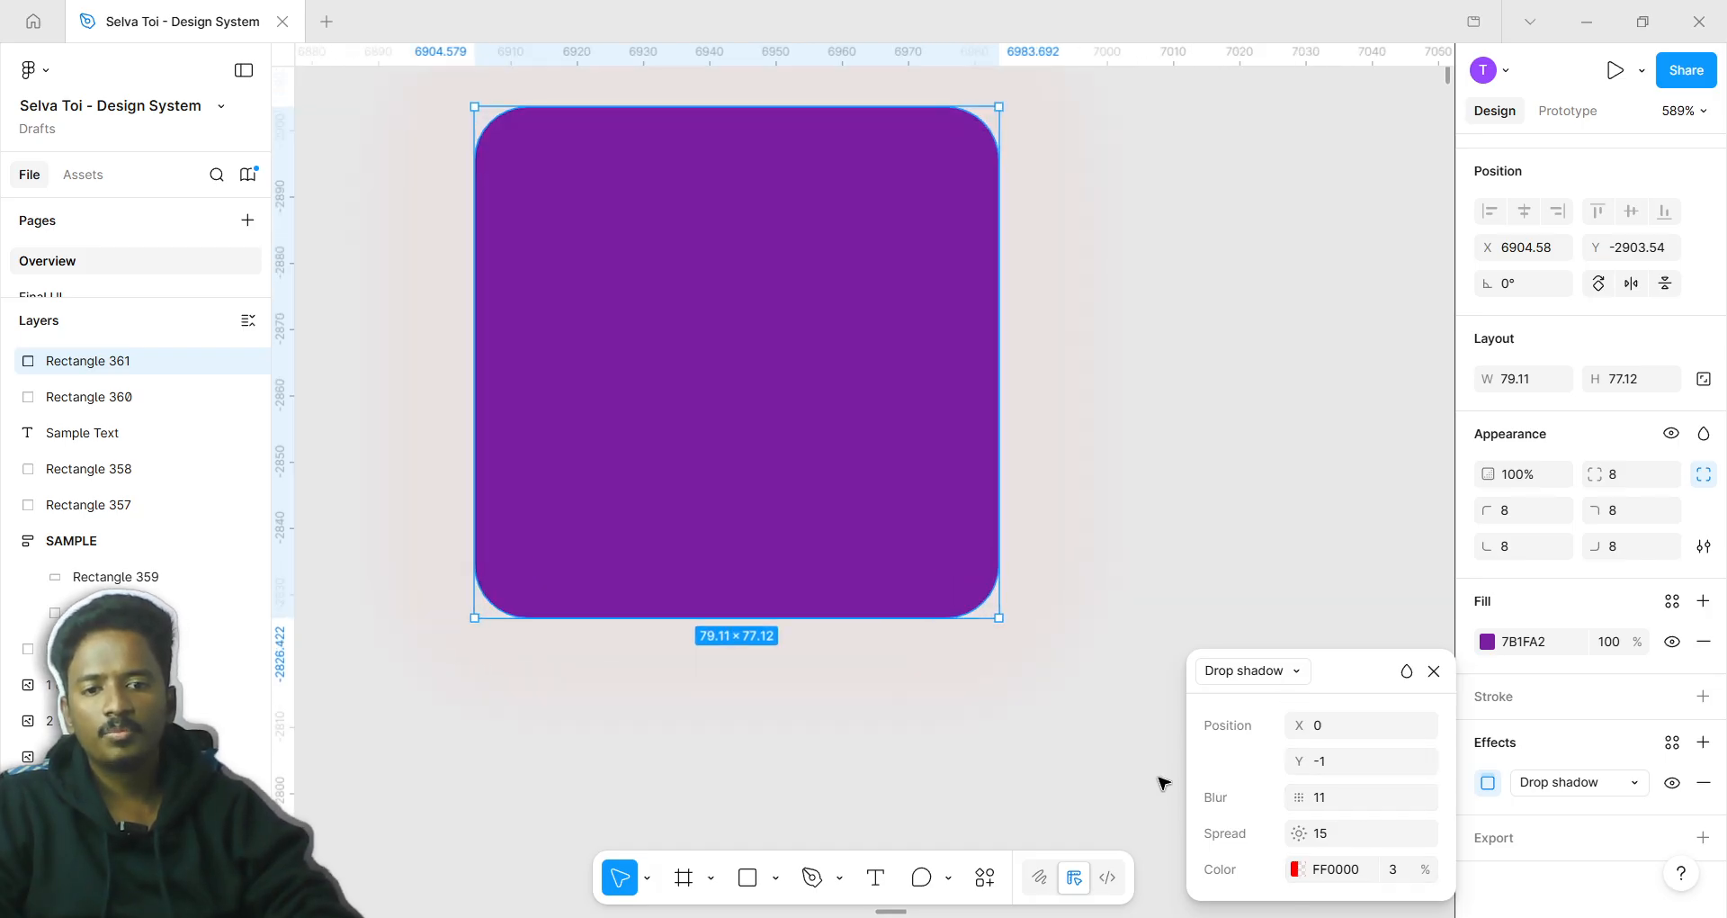
left_click(1296, 869)
left_click_drag(995, 692, 1029, 693)
scroll(737, 525, "down", 2)
left_click_drag(1304, 759, 1291, 710)
left_click_drag(1318, 765, 1311, 729)
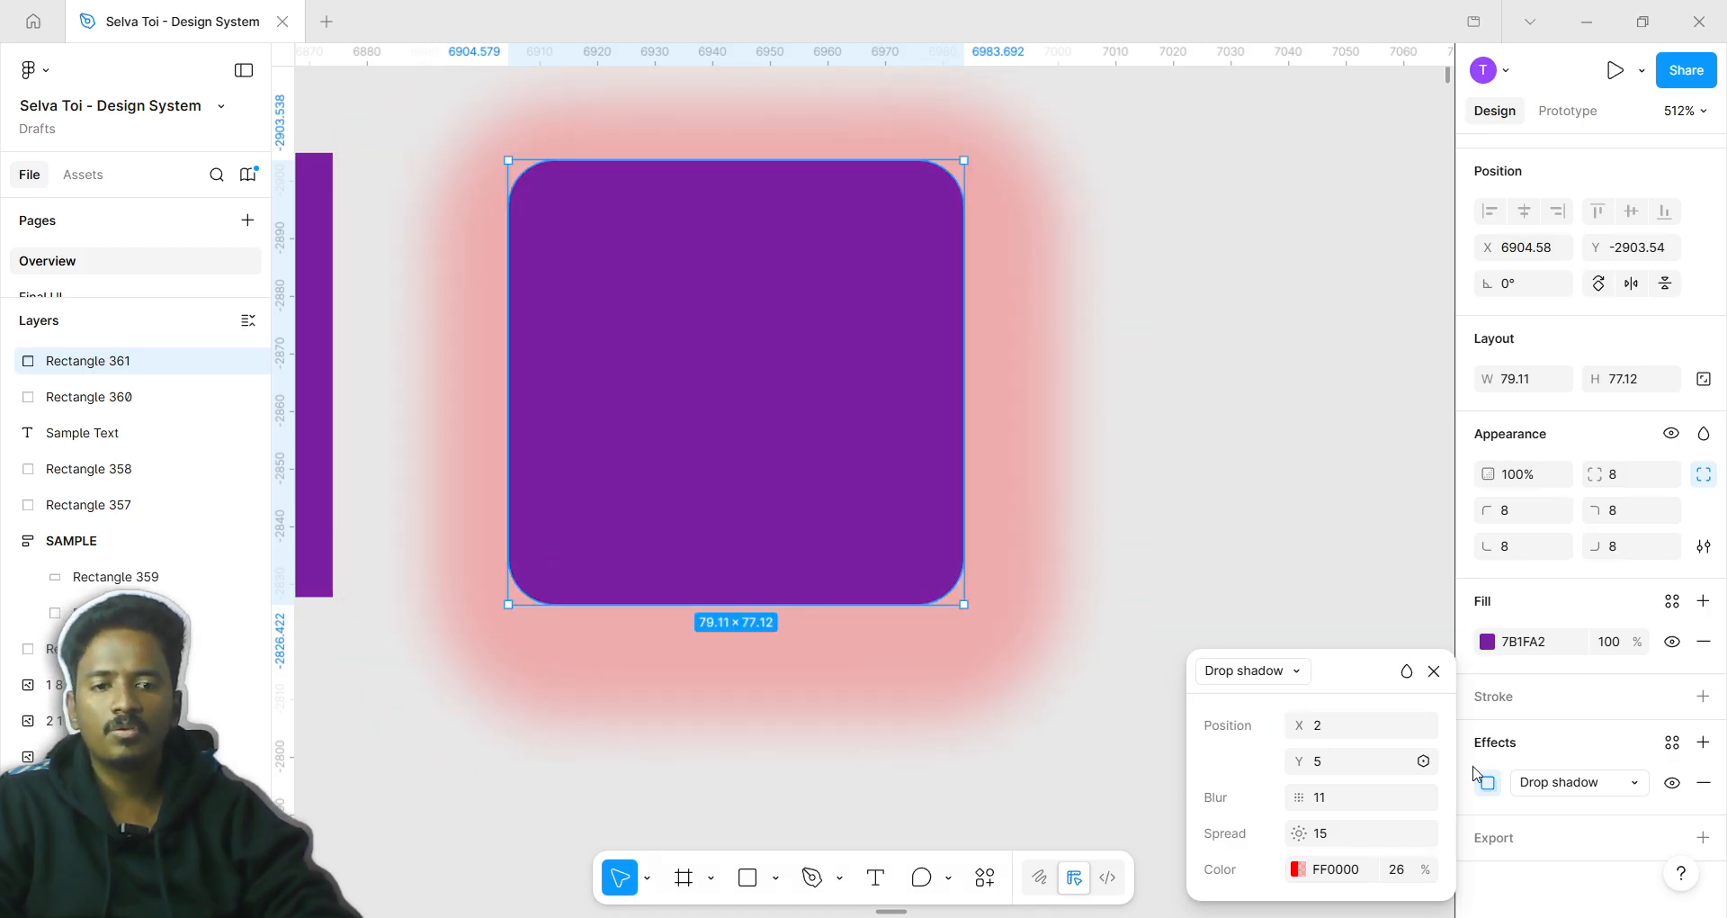
Change the rounded rectangle's effect from drop shadow to layer blur
left_click(1262, 682)
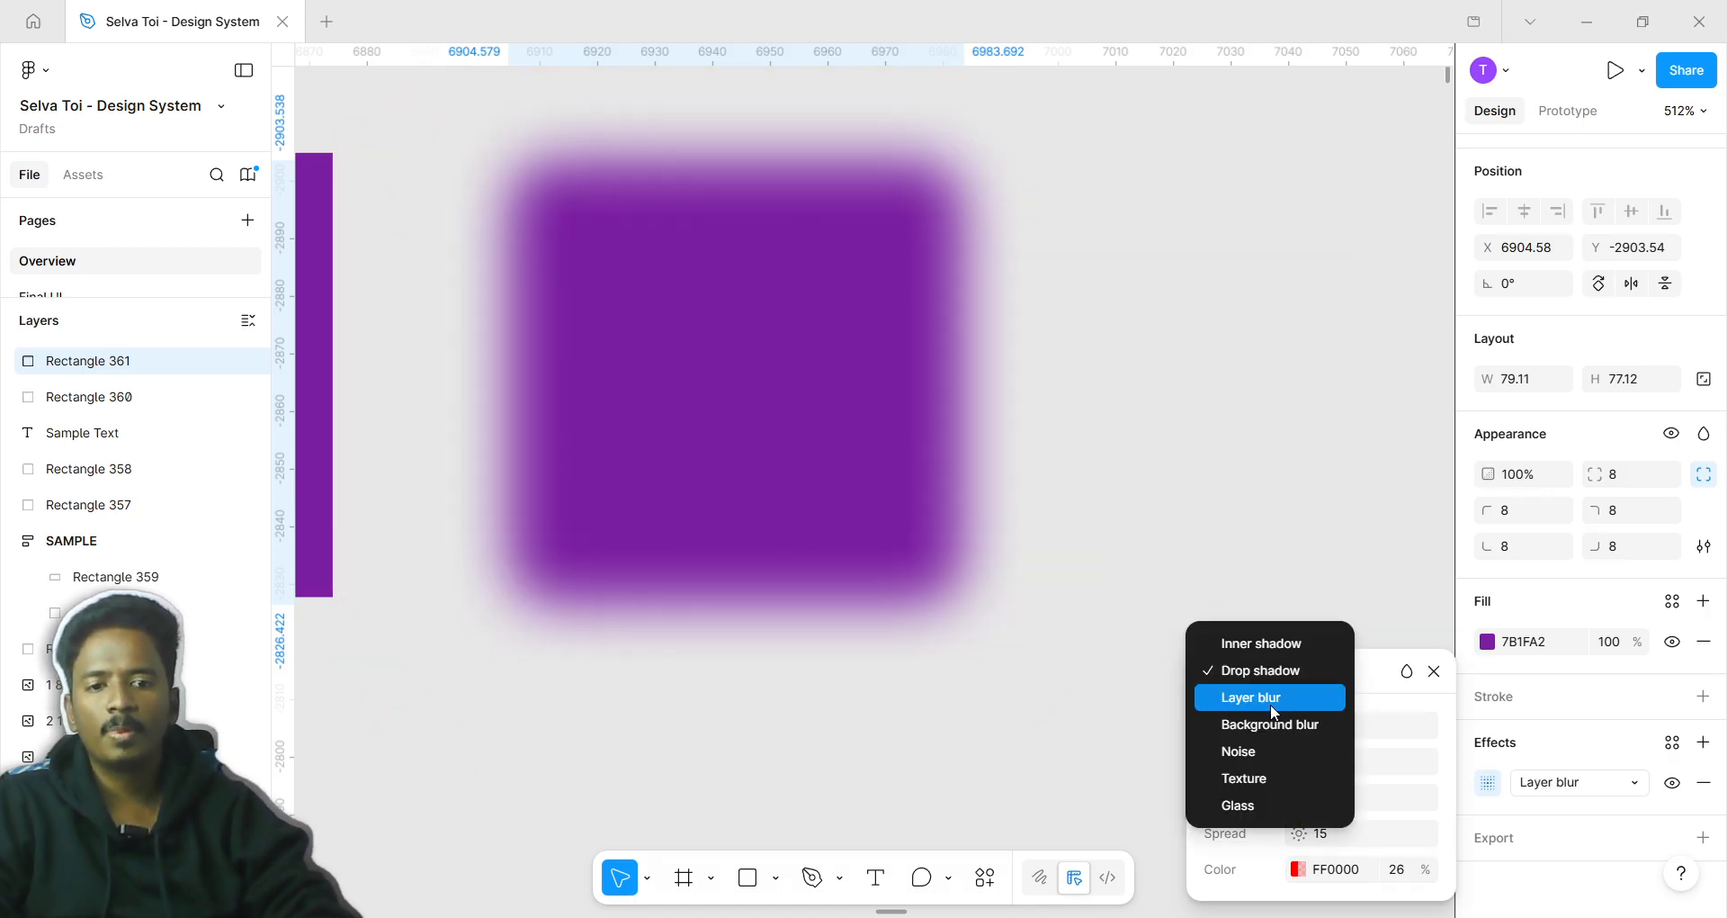
left_click(1272, 704)
scroll(860, 553, "down", 6)
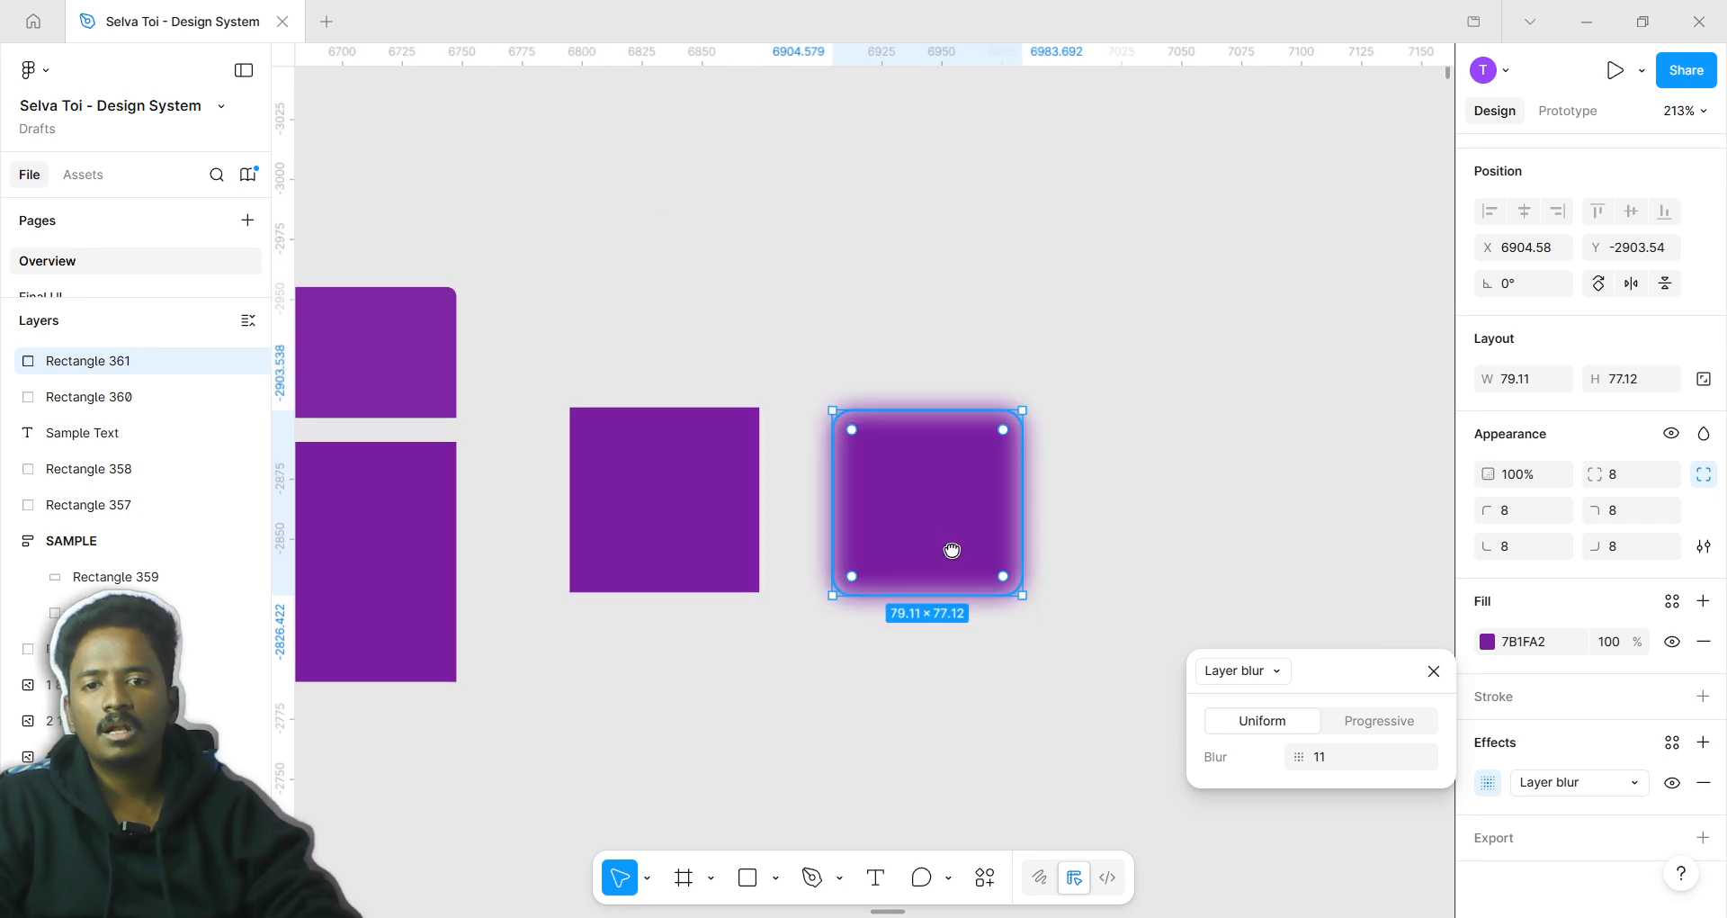
Move the blurred rectangle onto the Appearance Section board and enlarge it to about 451 × 319
scroll(1191, 510, "right", 3)
scroll(762, 274, "down", 5, "ctrl")
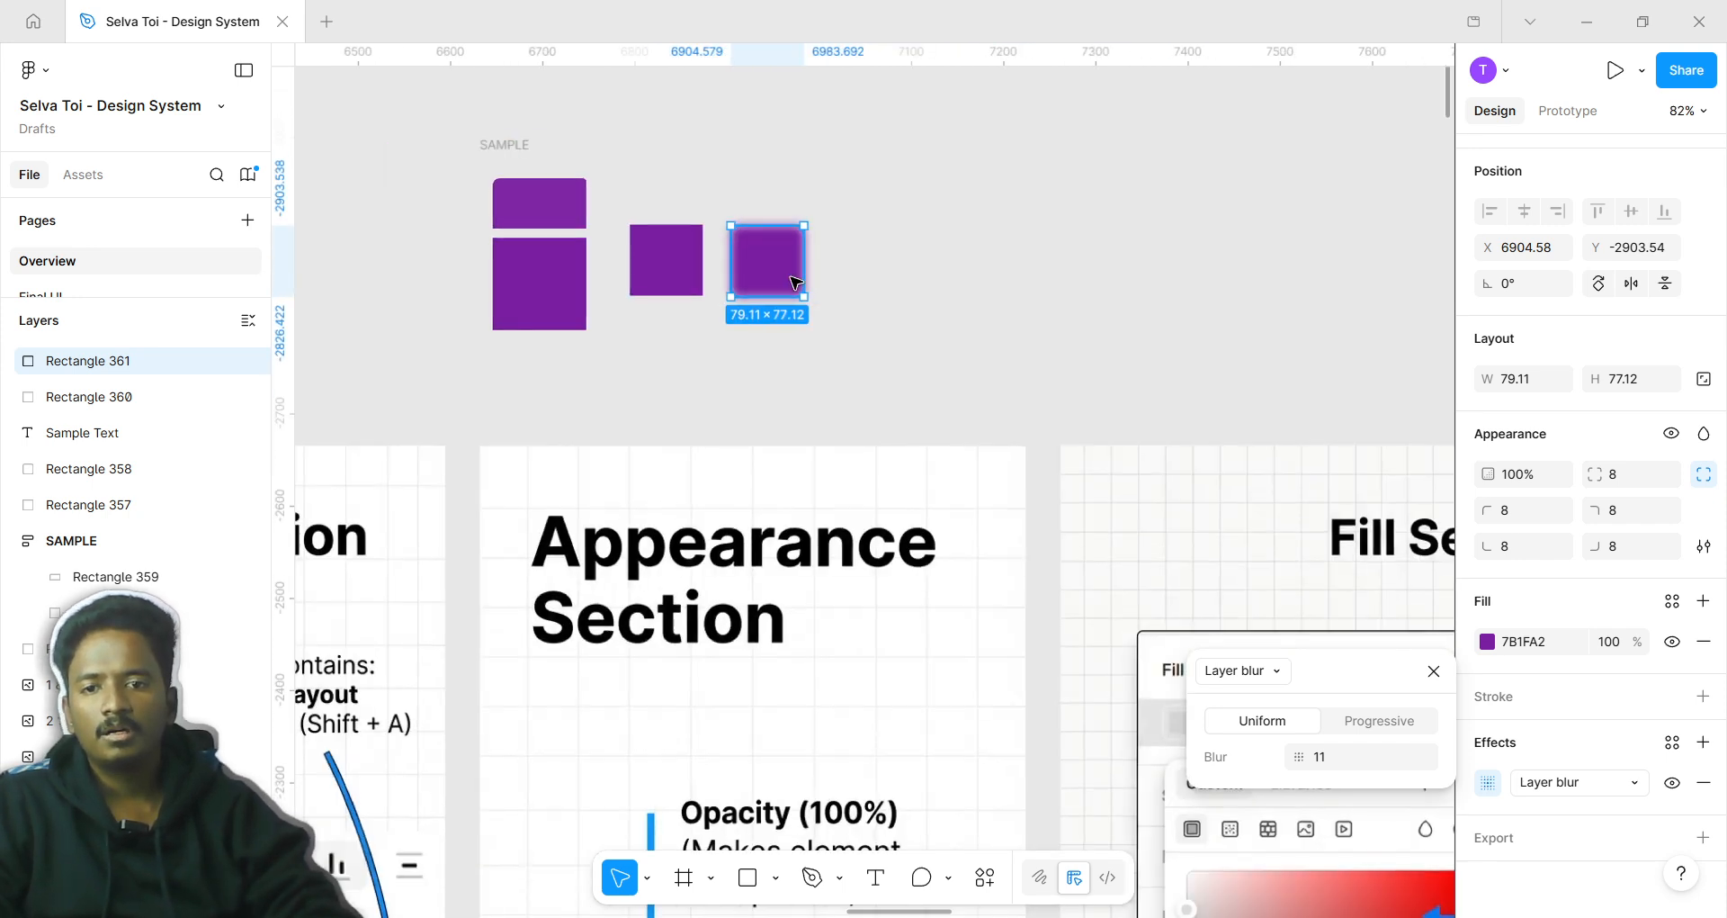
left_click_drag(718, 225, 955, 660)
scroll(606, 416, "up", 3, "ctrl")
scroll(687, 497, "up", 5, "ctrl")
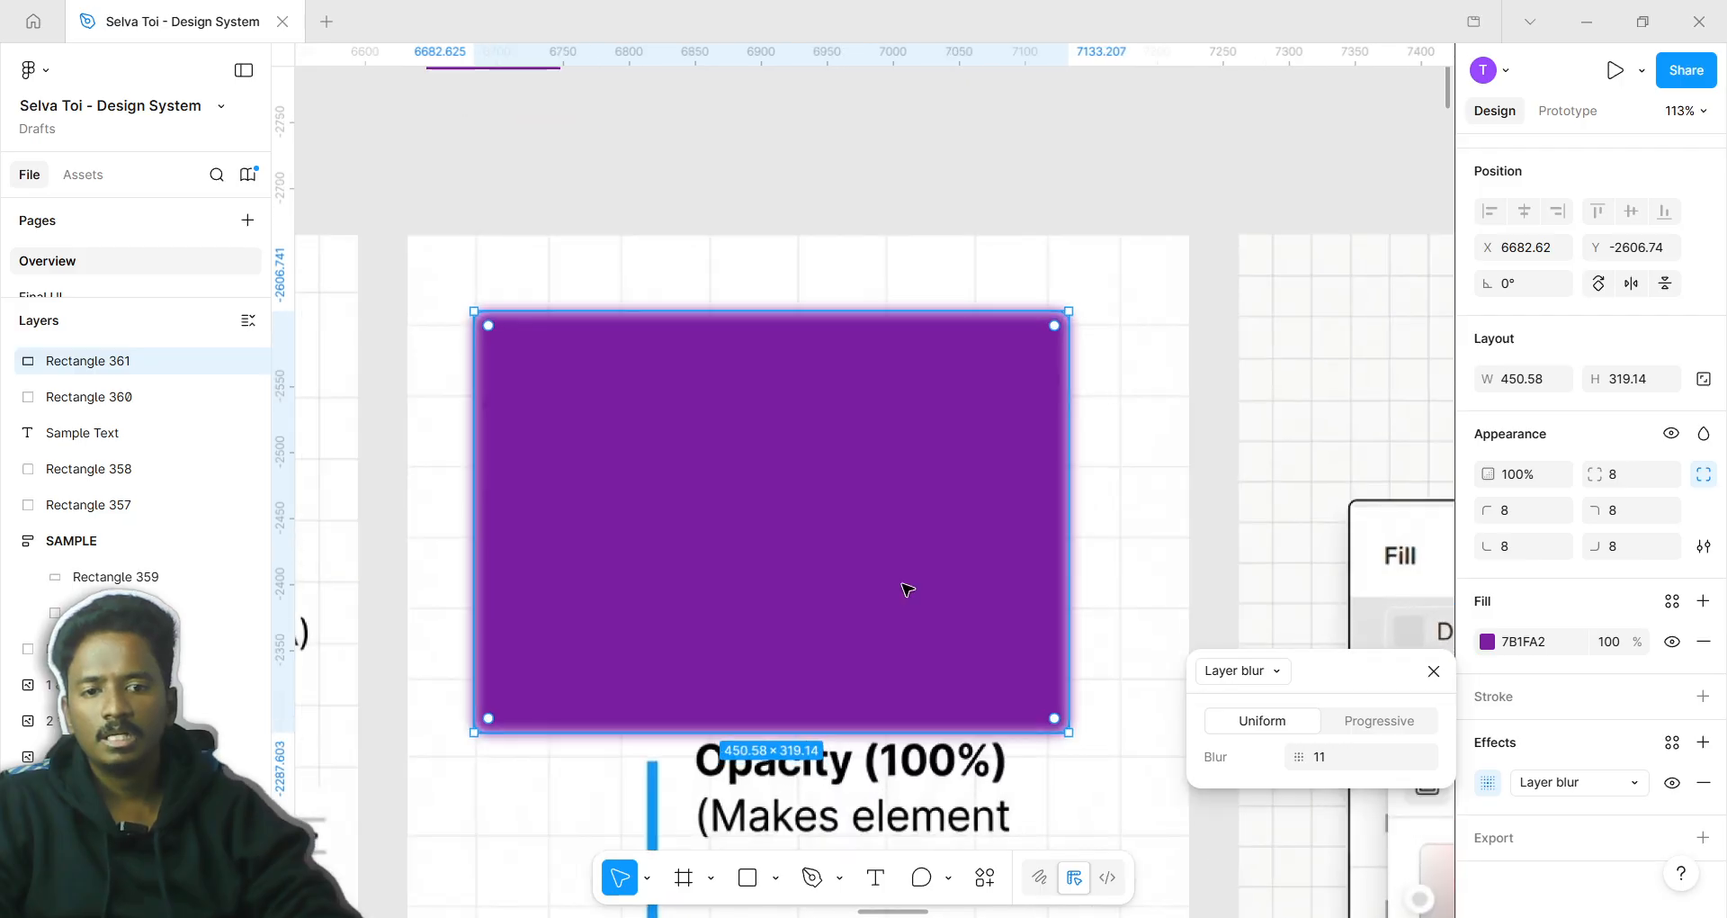
Increase the uniform layer blur to 65.7 and reduce the rectangle's fill opacity to 72%
left_click_drag(1299, 757, 771, 717)
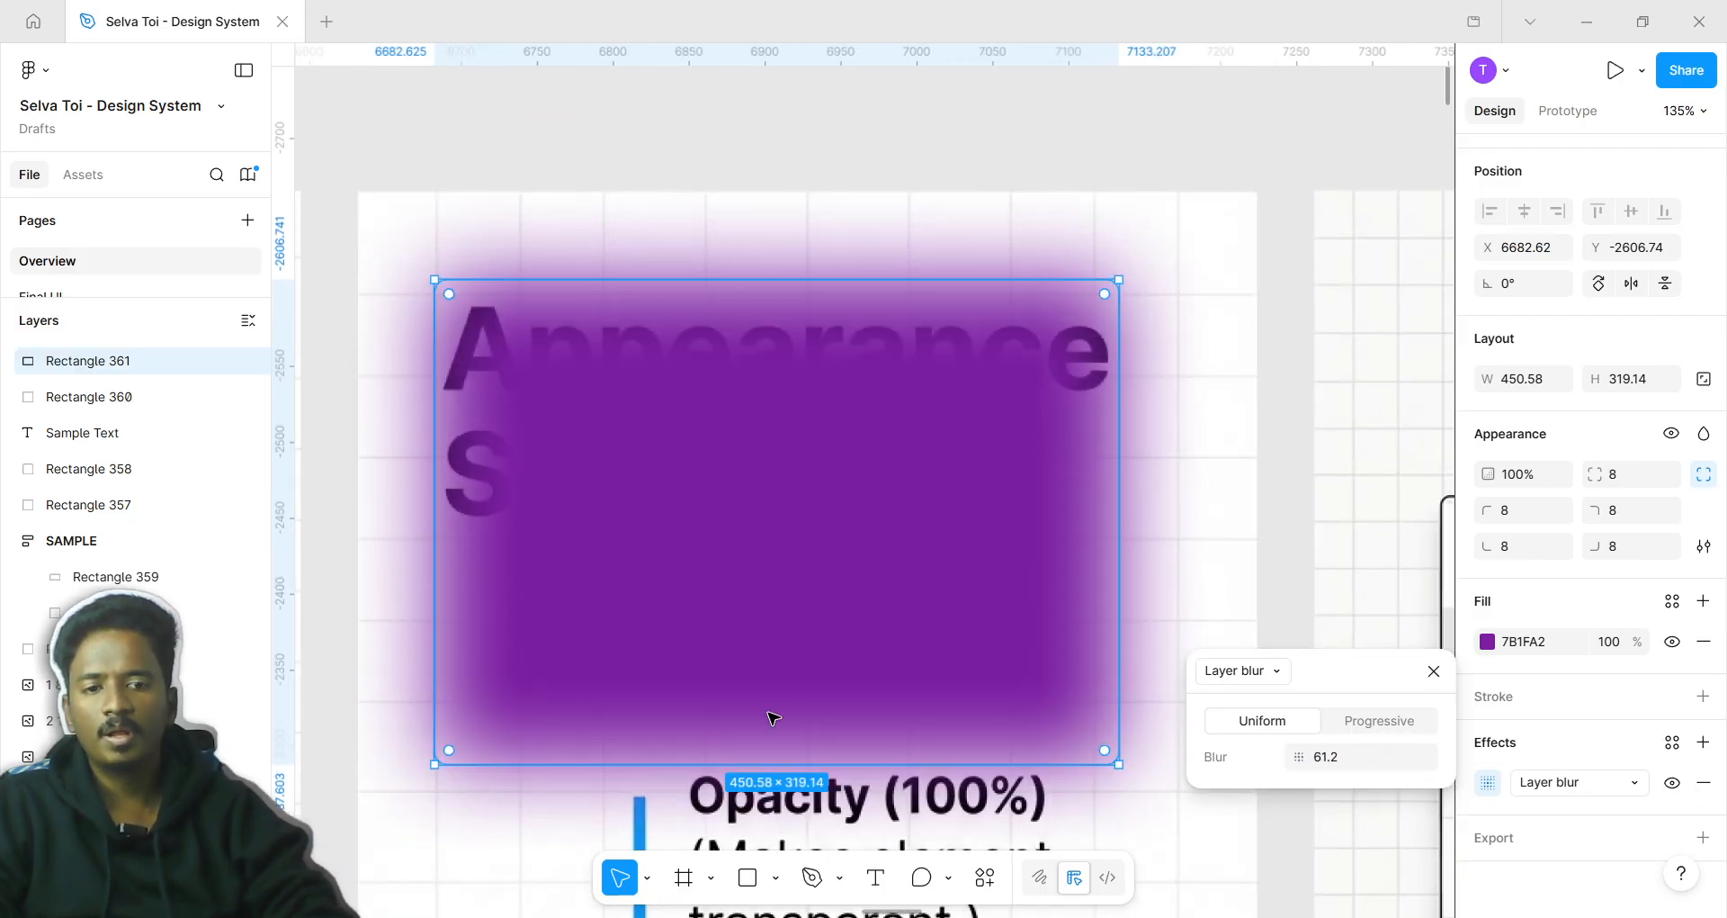
left_click_drag(1311, 754, 1345, 760)
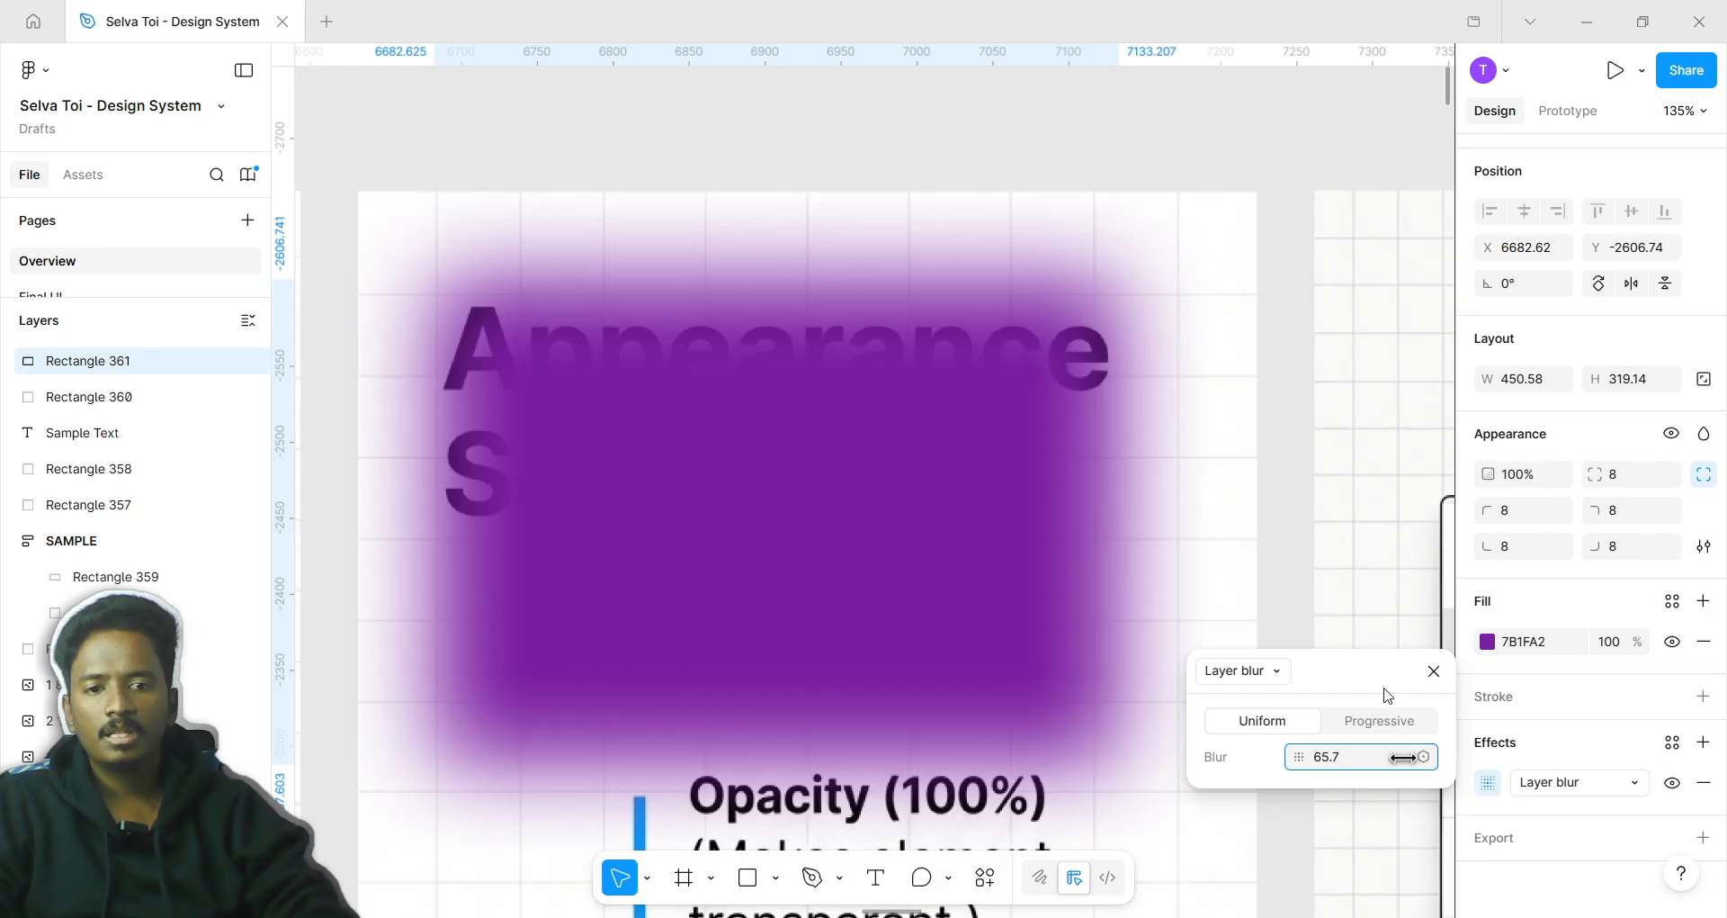
left_click(1487, 640)
mouse_move(1379, 692)
left_mouse_down()
mouse_move(1347, 694)
mouse_move(1380, 694)
left_mouse_up()
Shift the blurred rectangle over the Appearance Section heading and enlarge it to about 547 × 411
left_click_drag(751, 558, 710, 508)
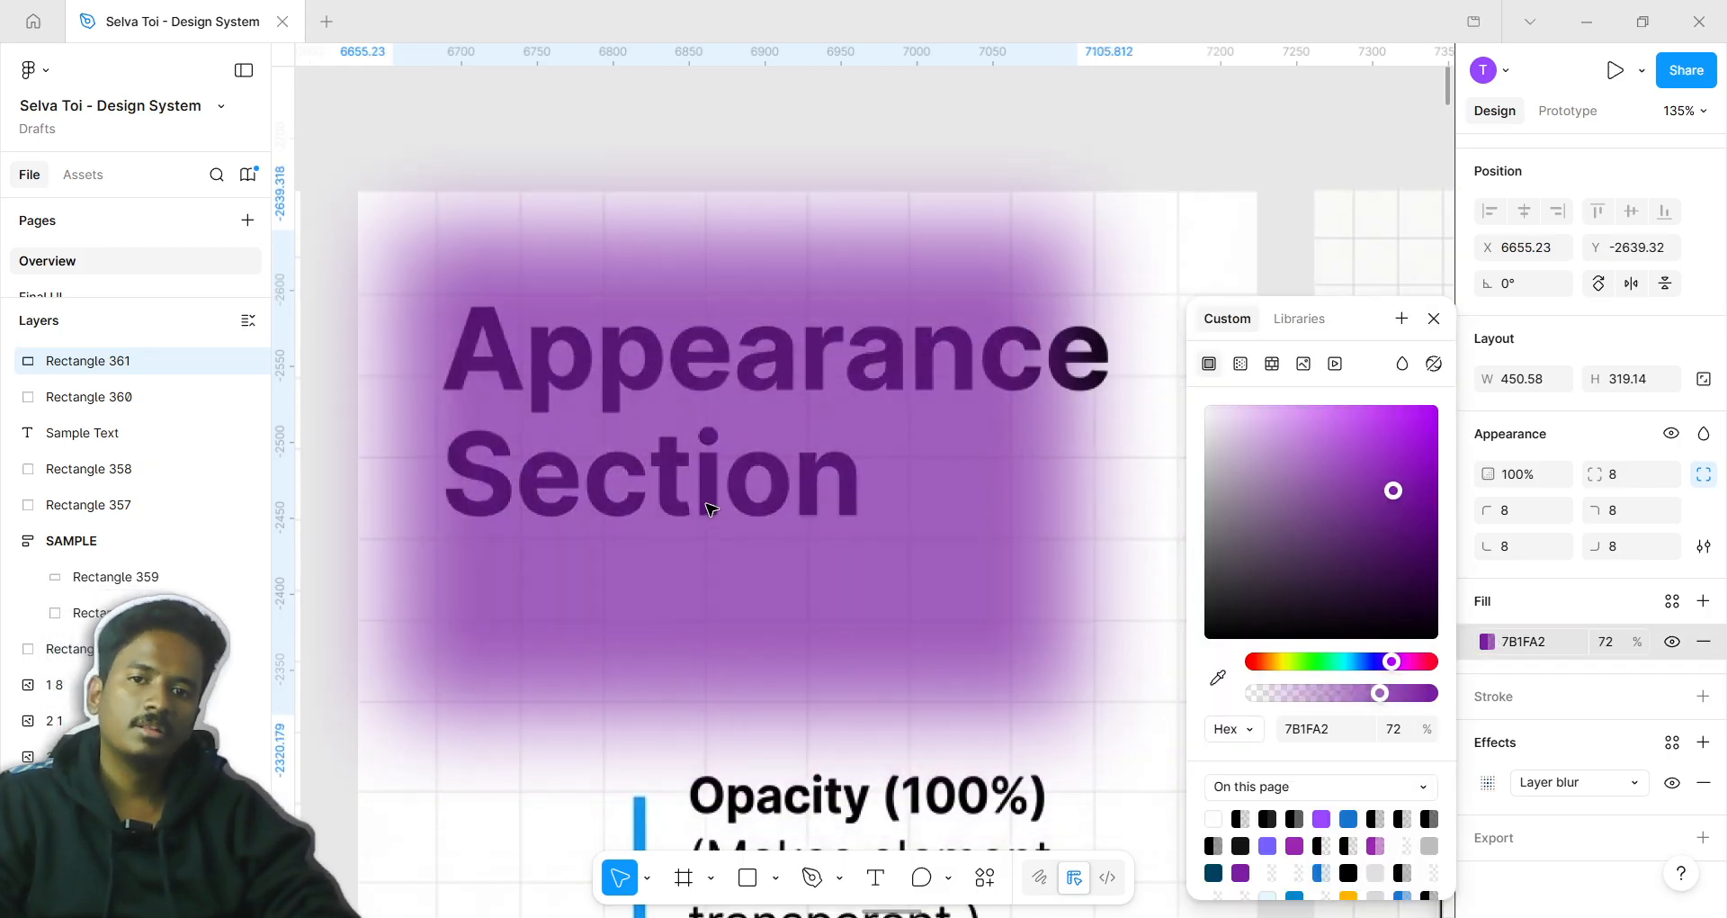
scroll(841, 518, "down", 3)
left_click_drag(1010, 659, 1118, 759)
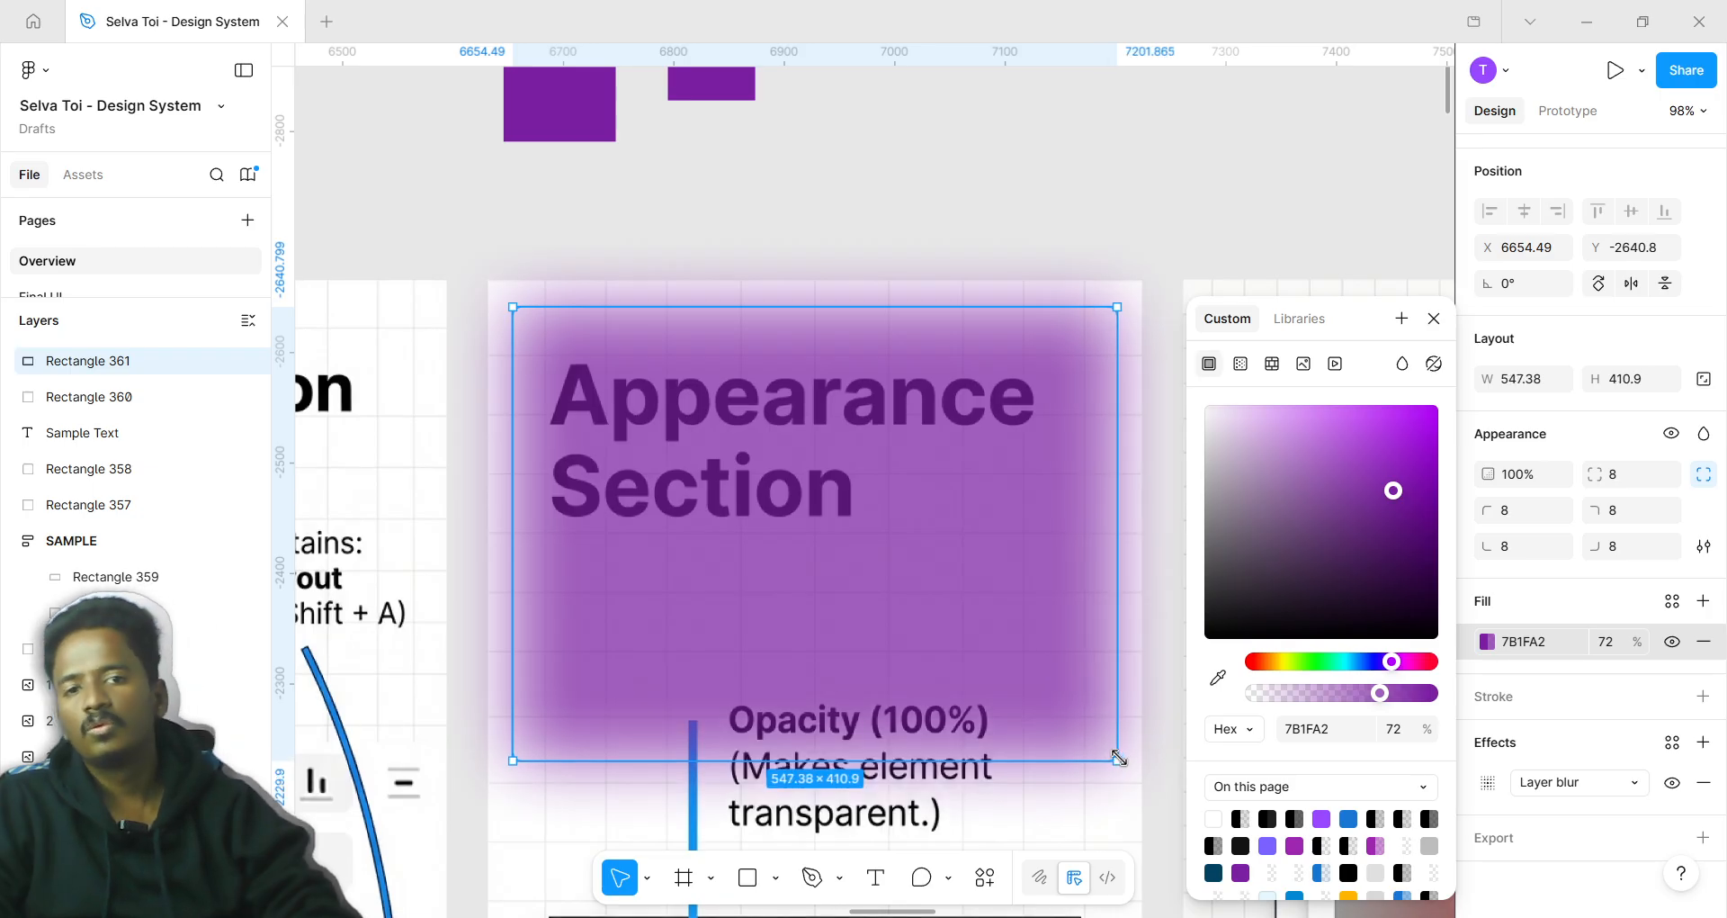
scroll(856, 213, "down", 2)
left_click(855, 213)
scroll(968, 348, "up", 1)
left_click(891, 482)
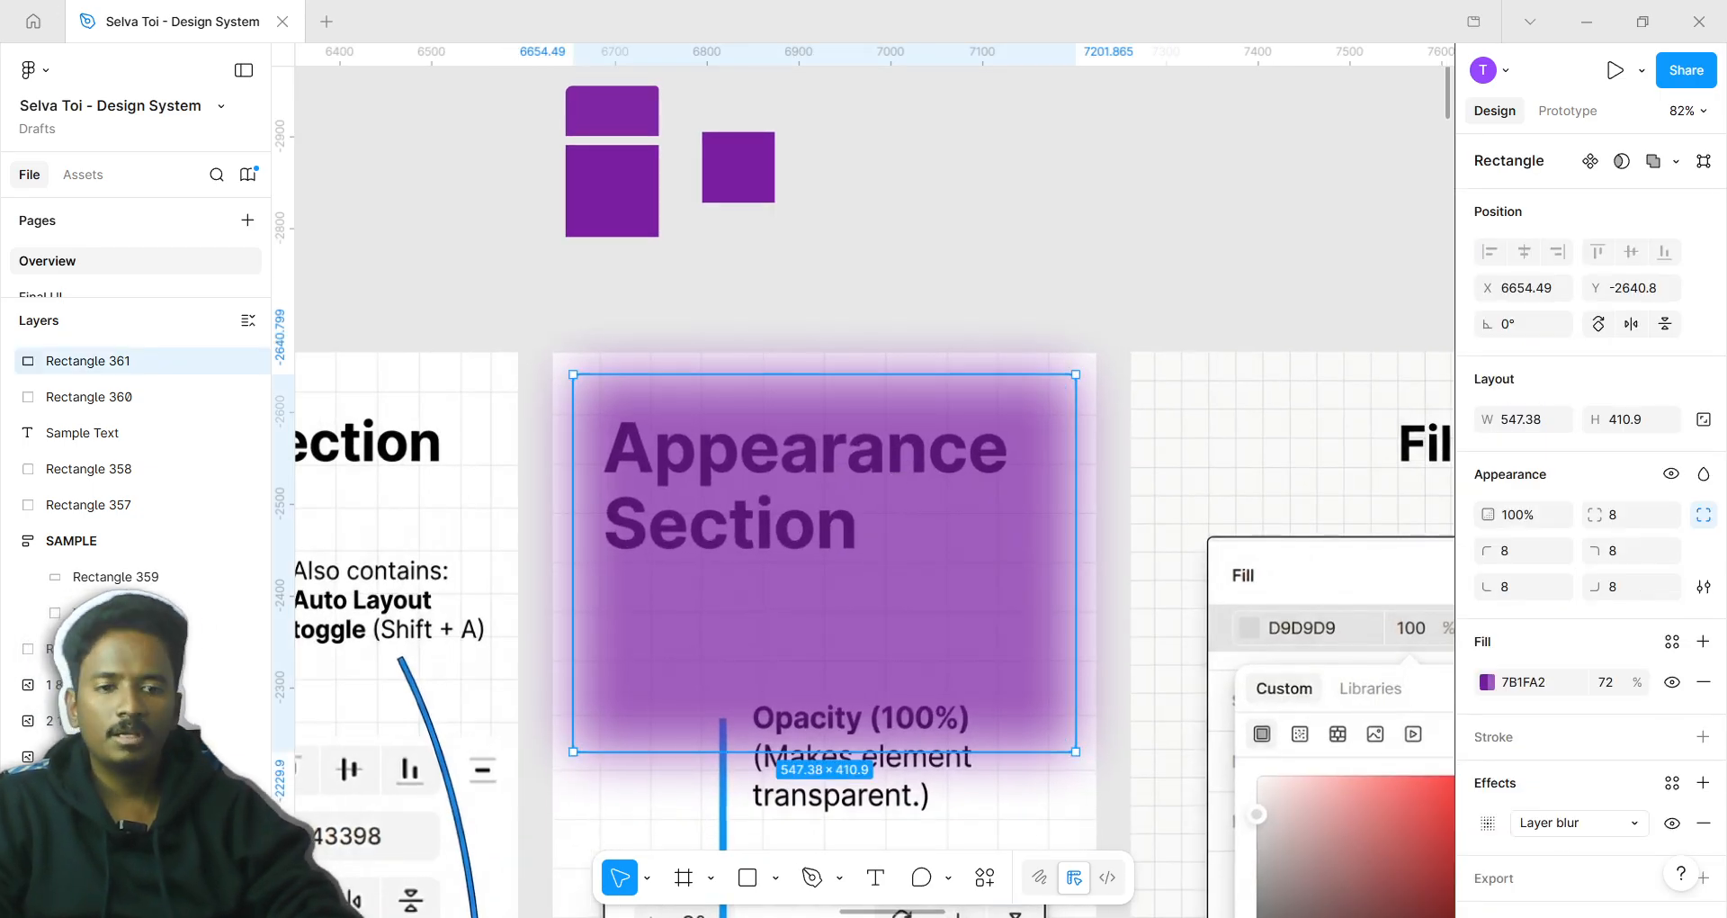
Change the rectangle's effect to background blur and raise its uniform blur to about 72.6
scroll(1488, 792, "down", 2)
left_click(1489, 782)
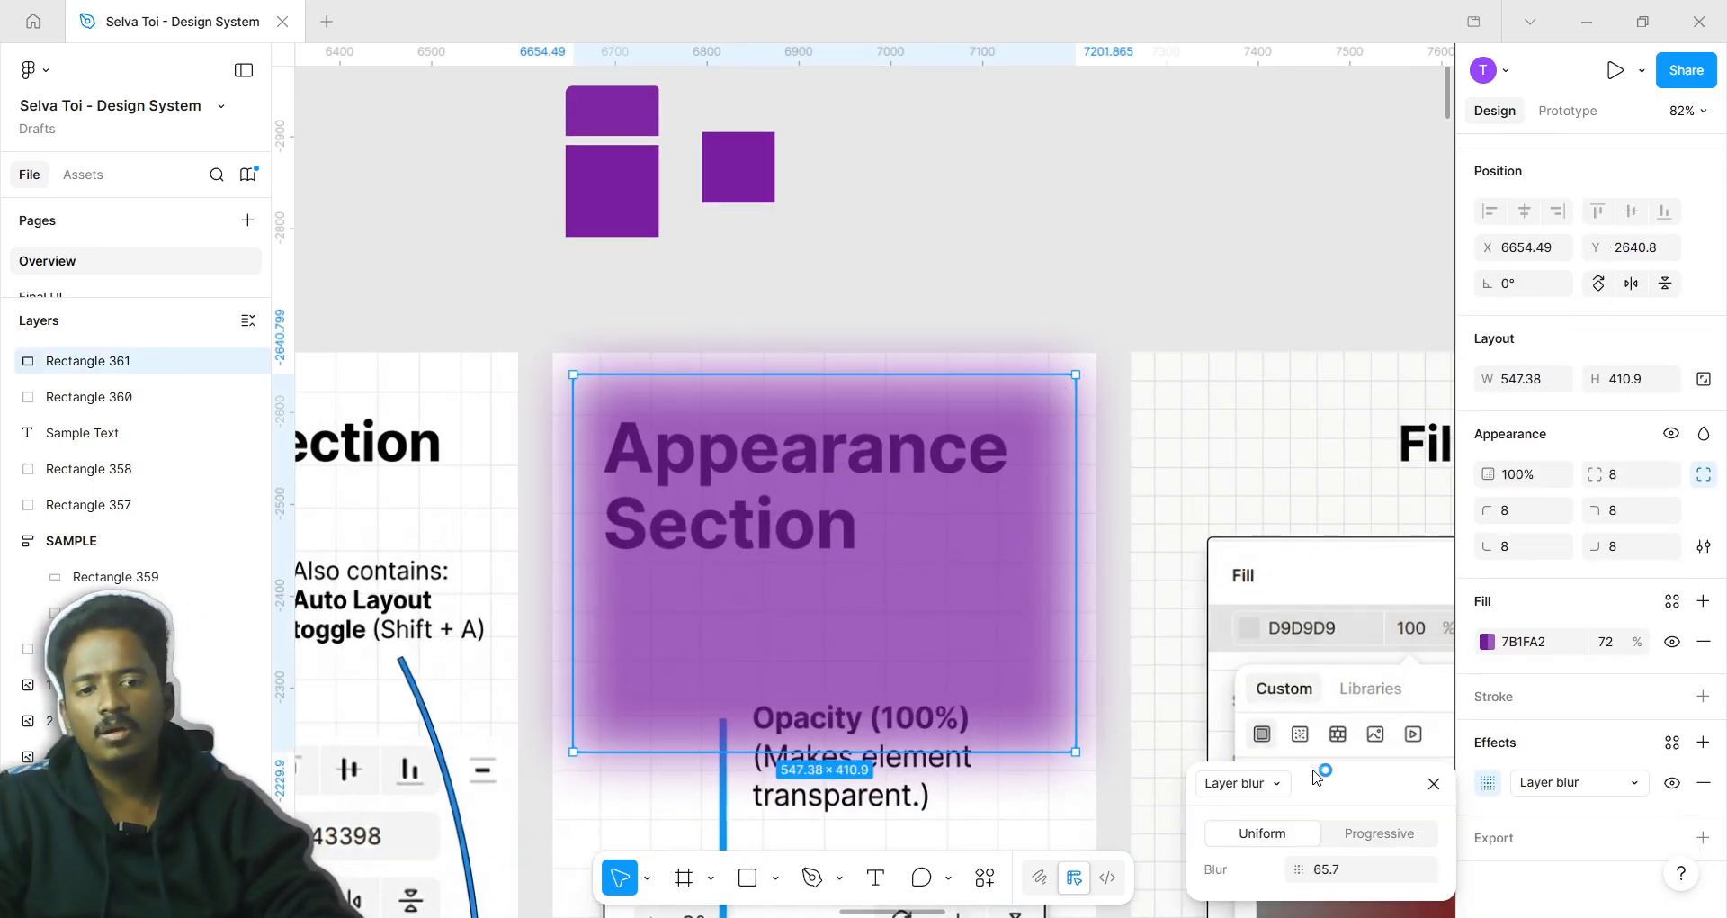
left_click(1283, 790)
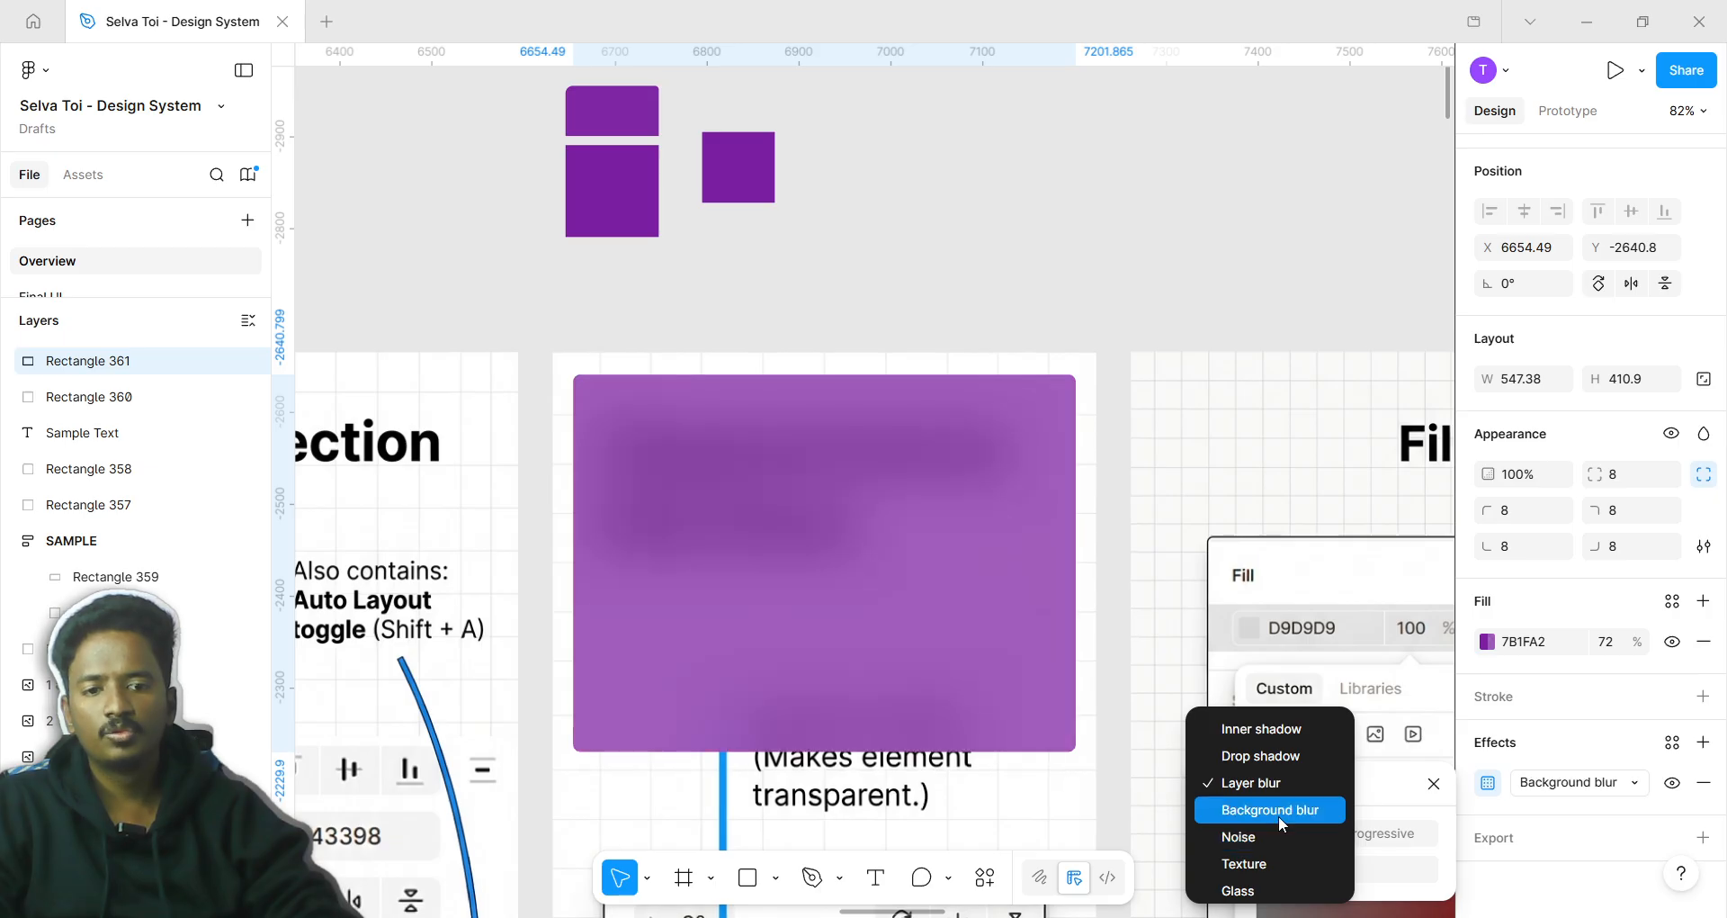
left_click(1283, 810)
scroll(752, 590, "up", 2)
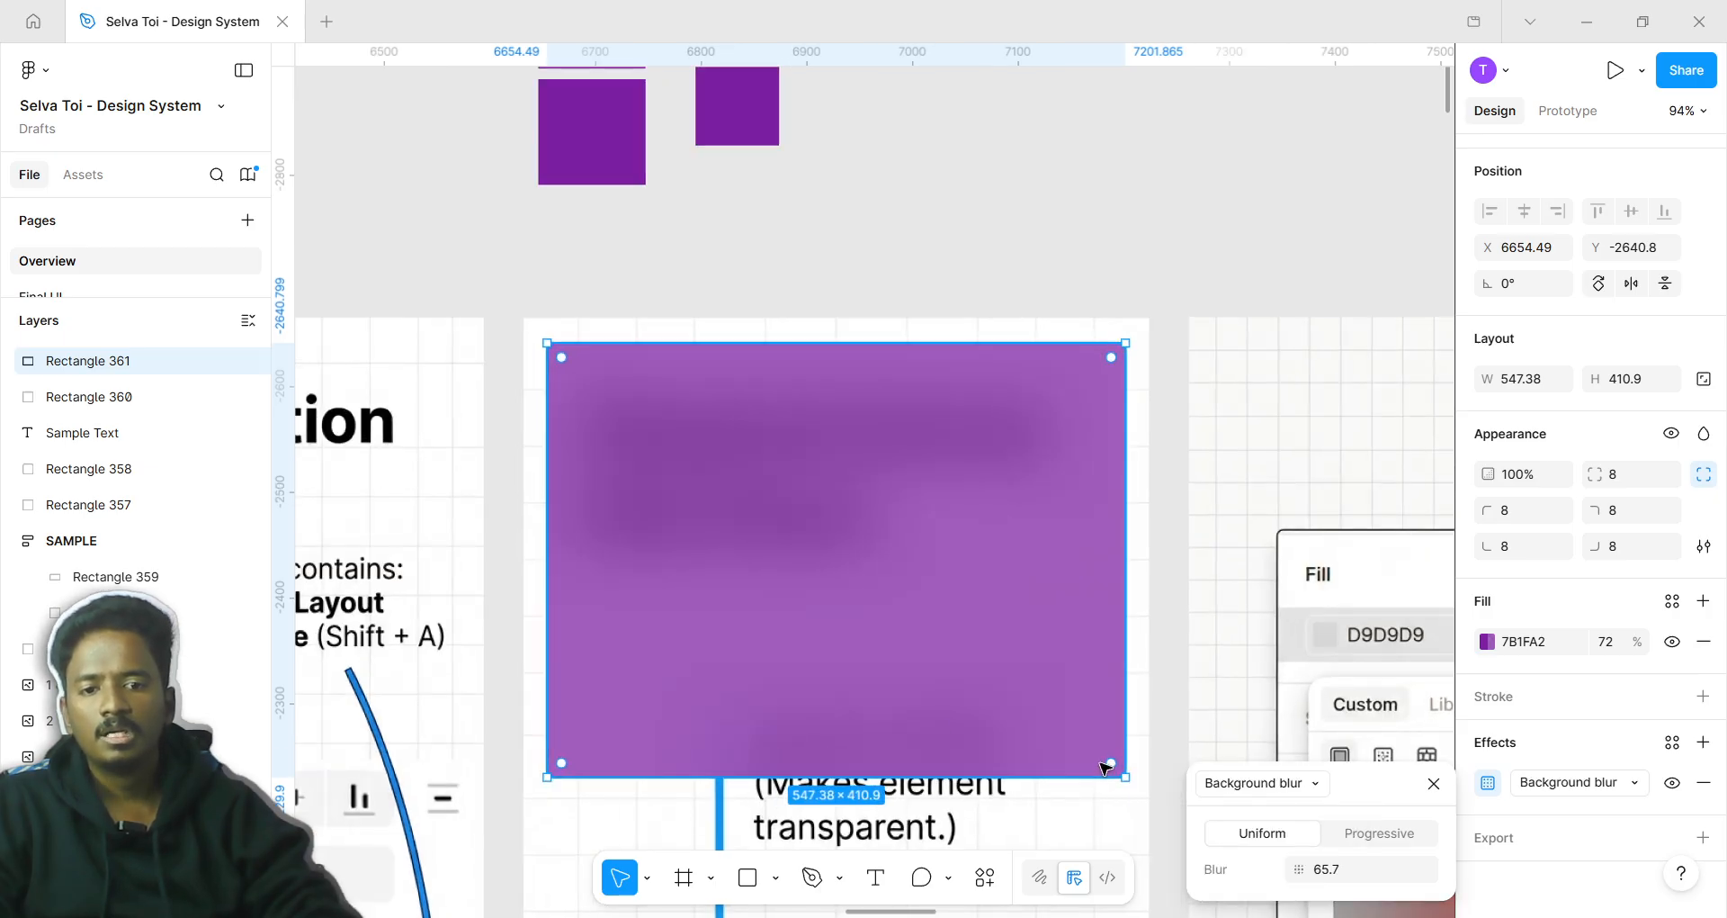
left_click_drag(1295, 869, 1437, 872)
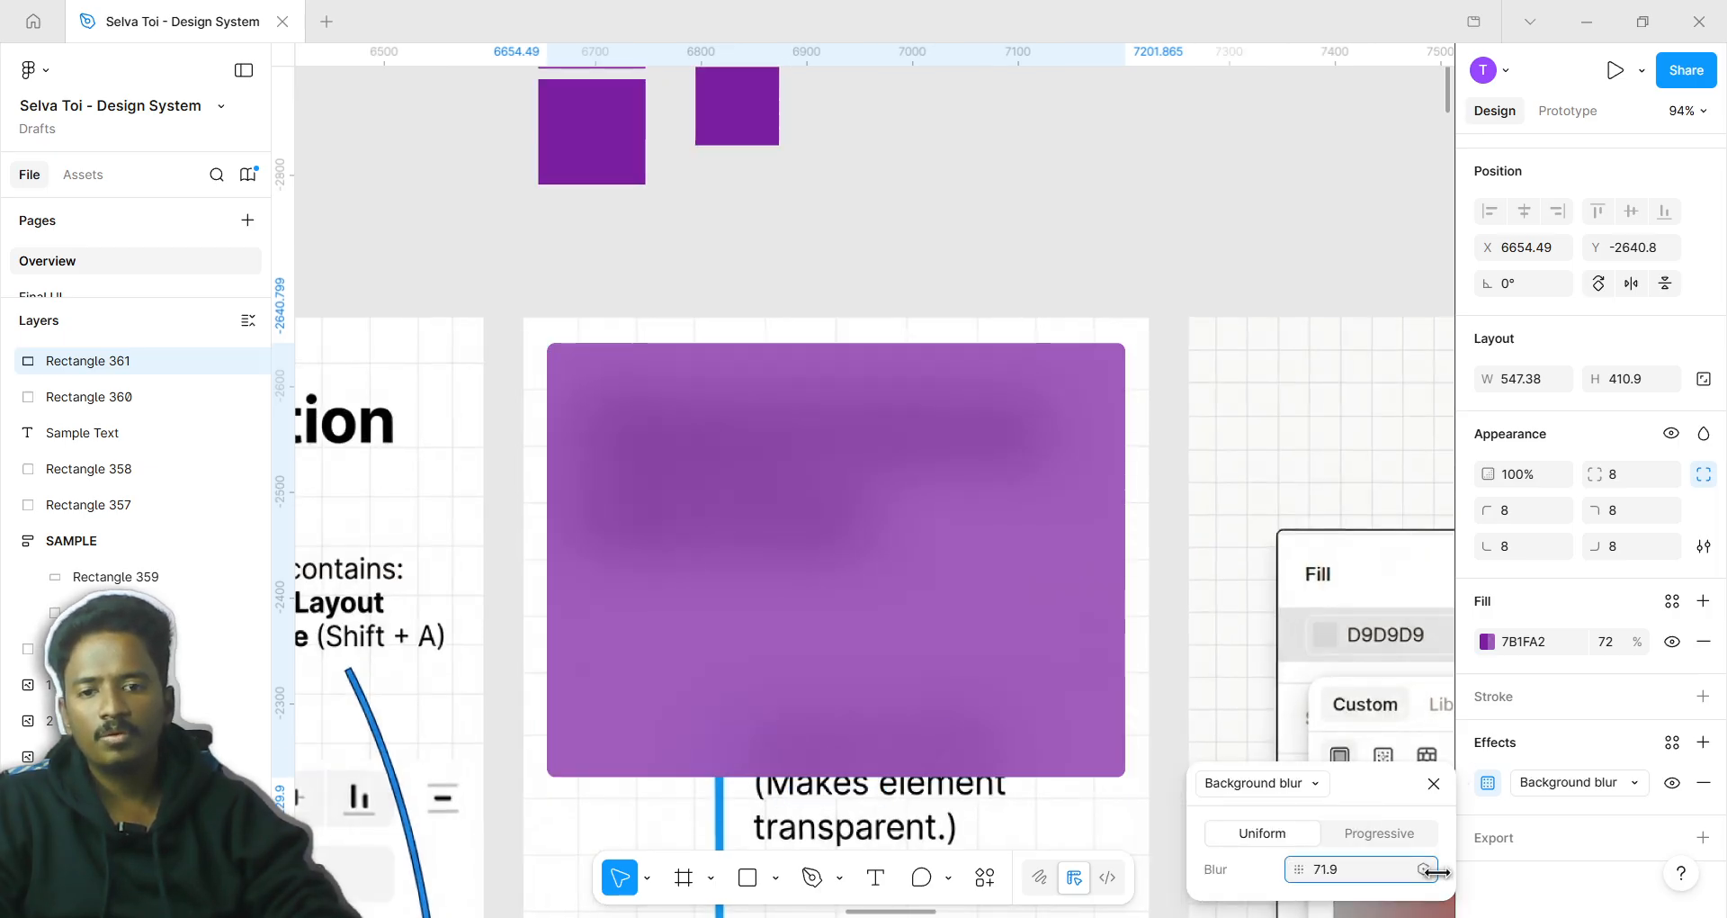
Make the background blur progressive, with a start of 0 and an end of 77.4
left_click(1374, 837)
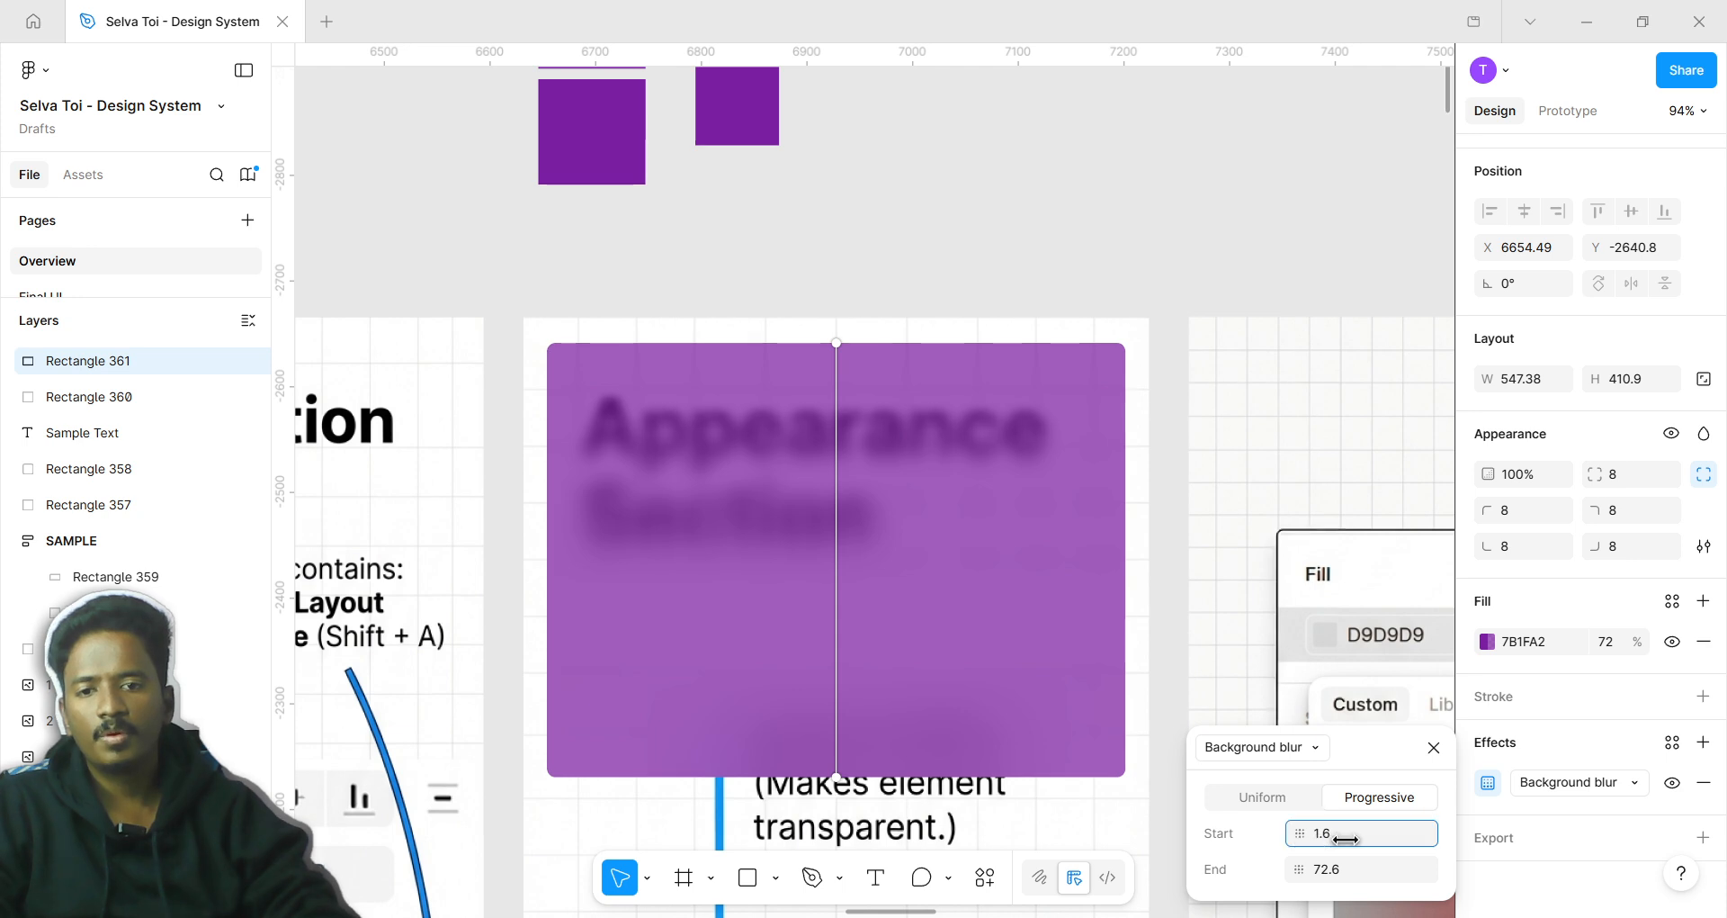
left_click_drag(1346, 839, 1244, 797)
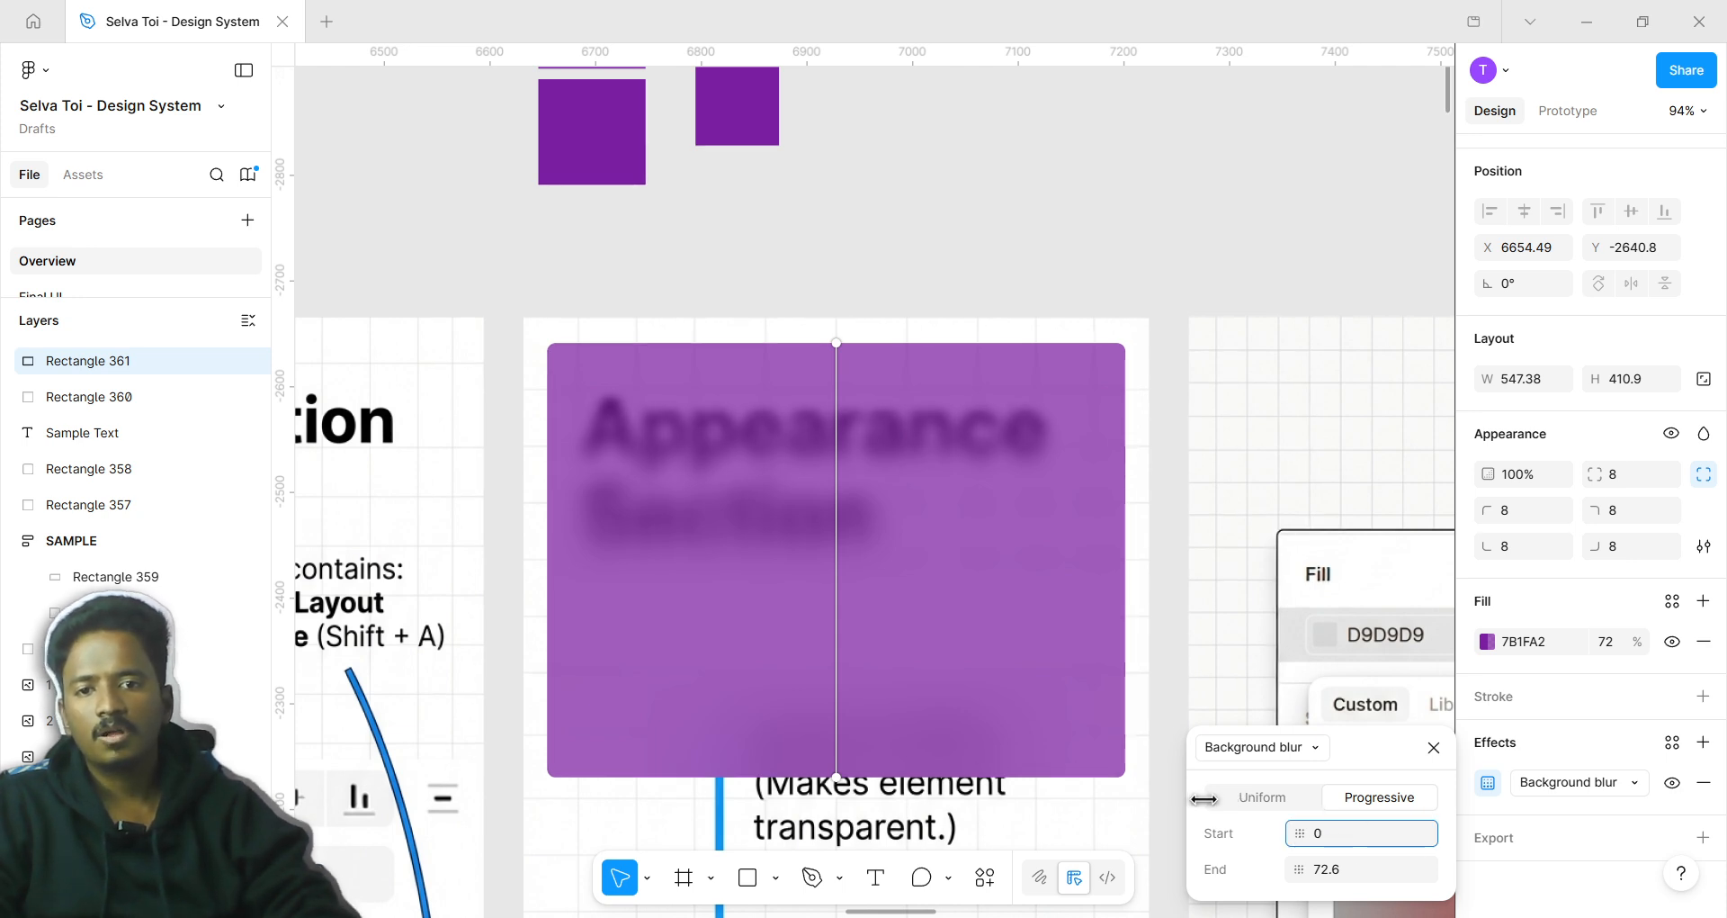
left_click_drag(1304, 869, 1340, 869)
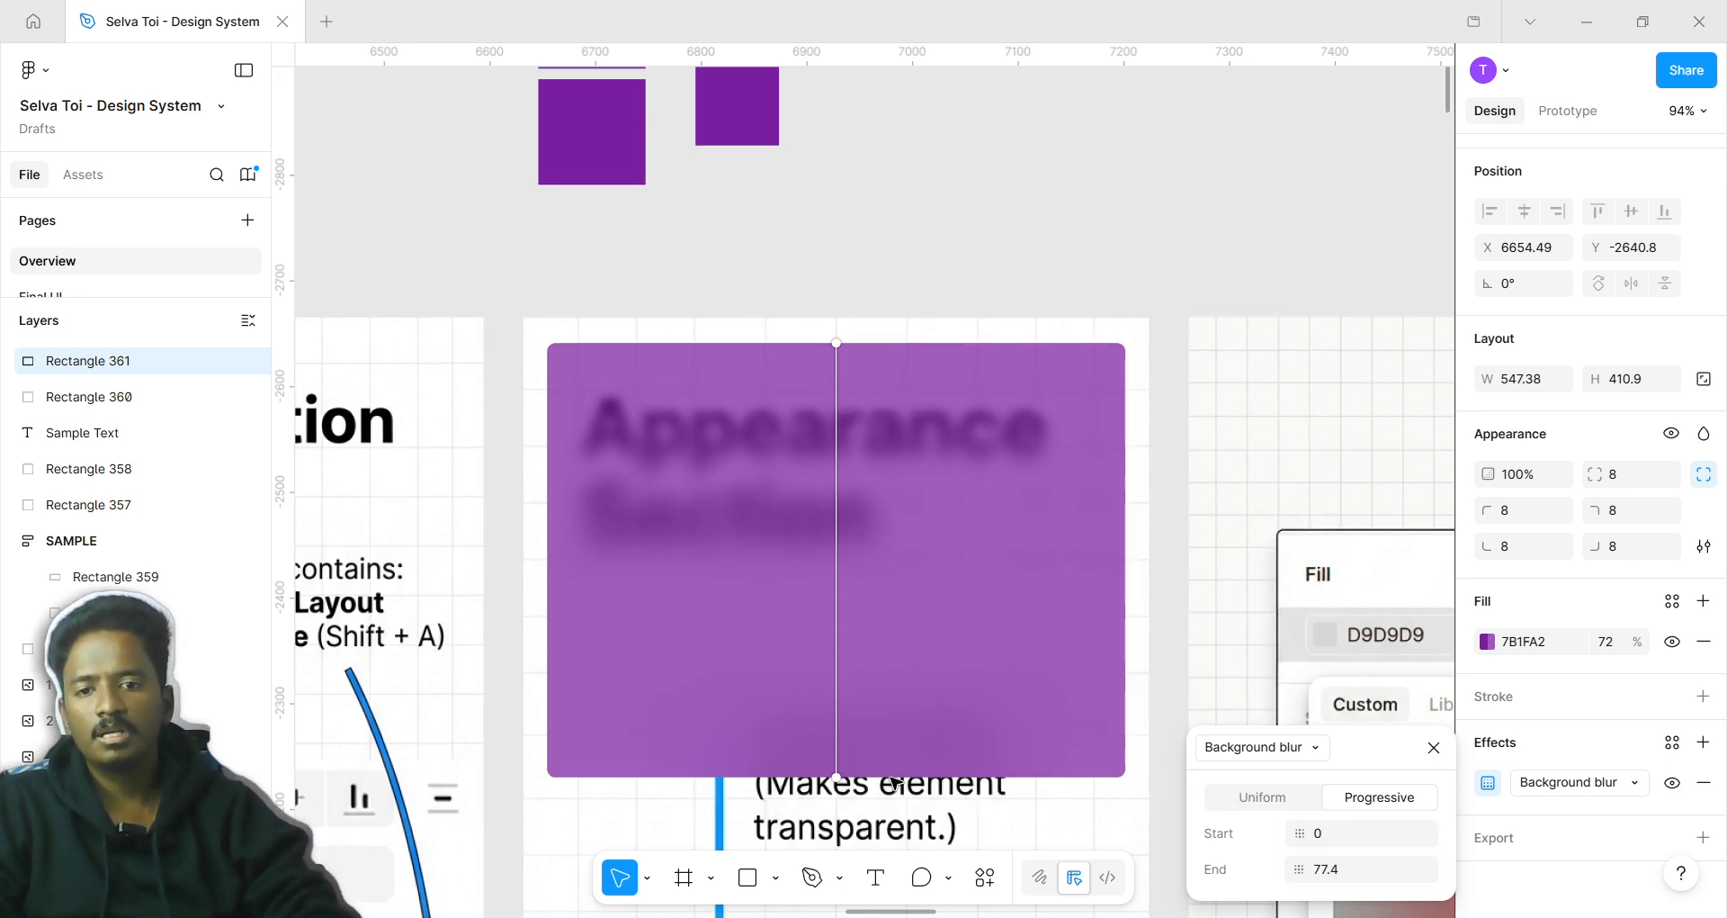
Stretch the rectangle downward over the Appearance Section board to a height of about 828 and deselect it
left_click_drag(836, 779, 860, 893)
key("Escape")
left_click_drag(899, 454, 886, 859)
scroll(882, 385, "down", 5)
left_click(917, 259)
Delete the background-blurred rectangle covering the Appearance Section board
scroll(840, 490, "up", 5)
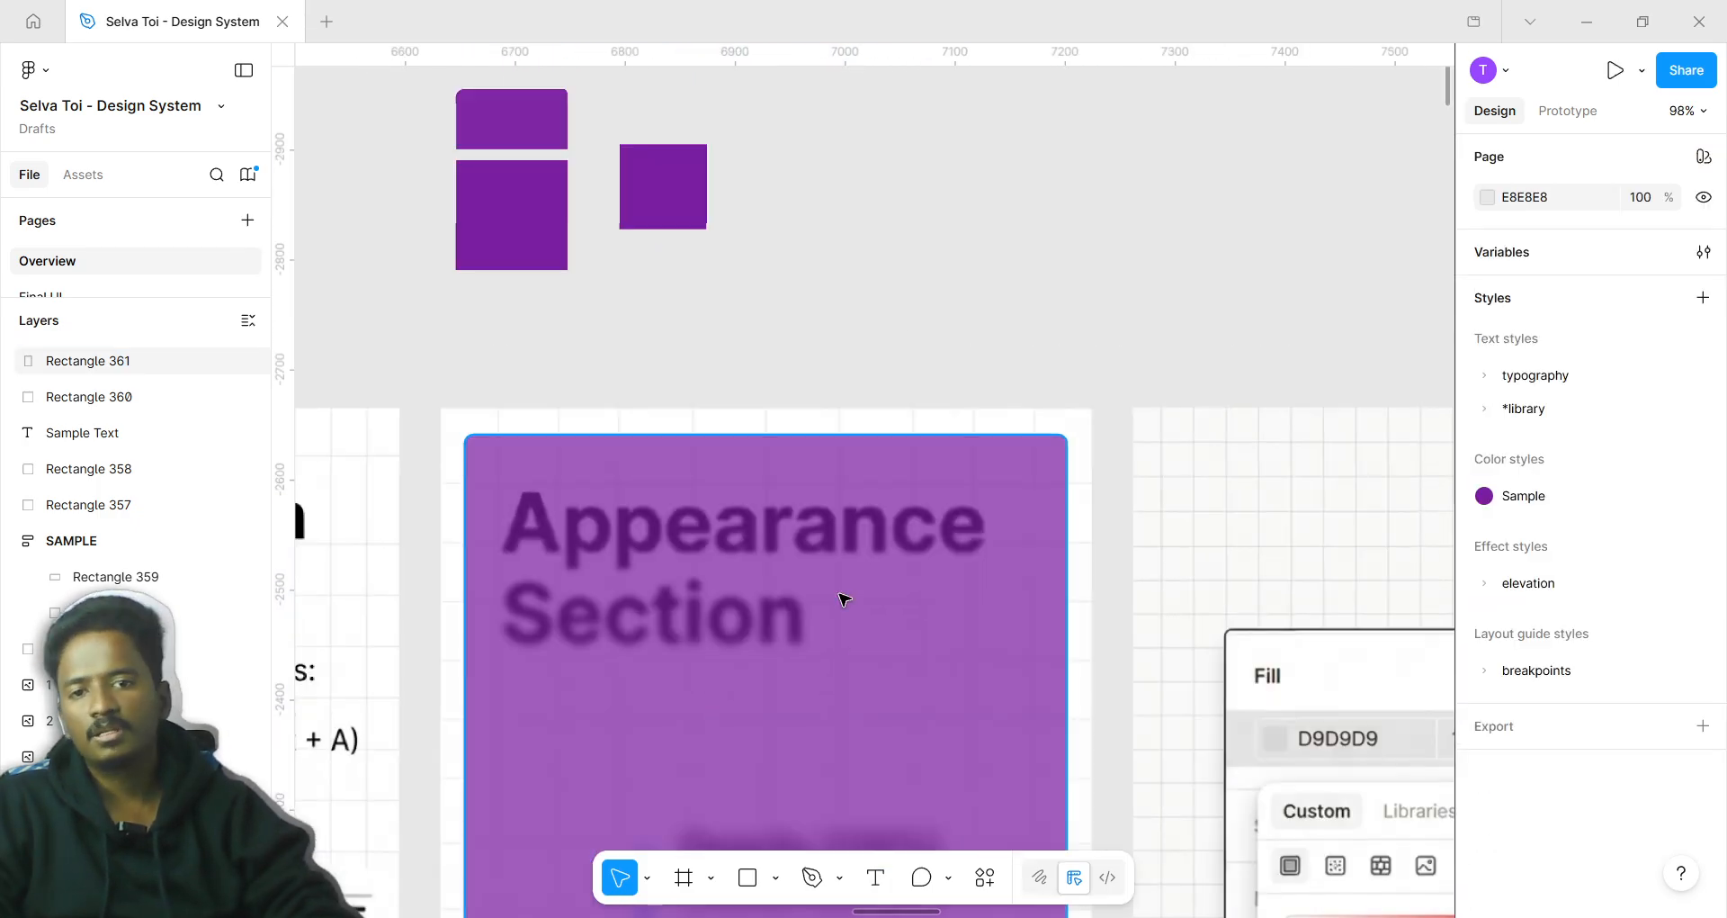
scroll(895, 335, "down", 5)
scroll(904, 450, "up", 3)
scroll(914, 450, "down", 4)
left_click(914, 440)
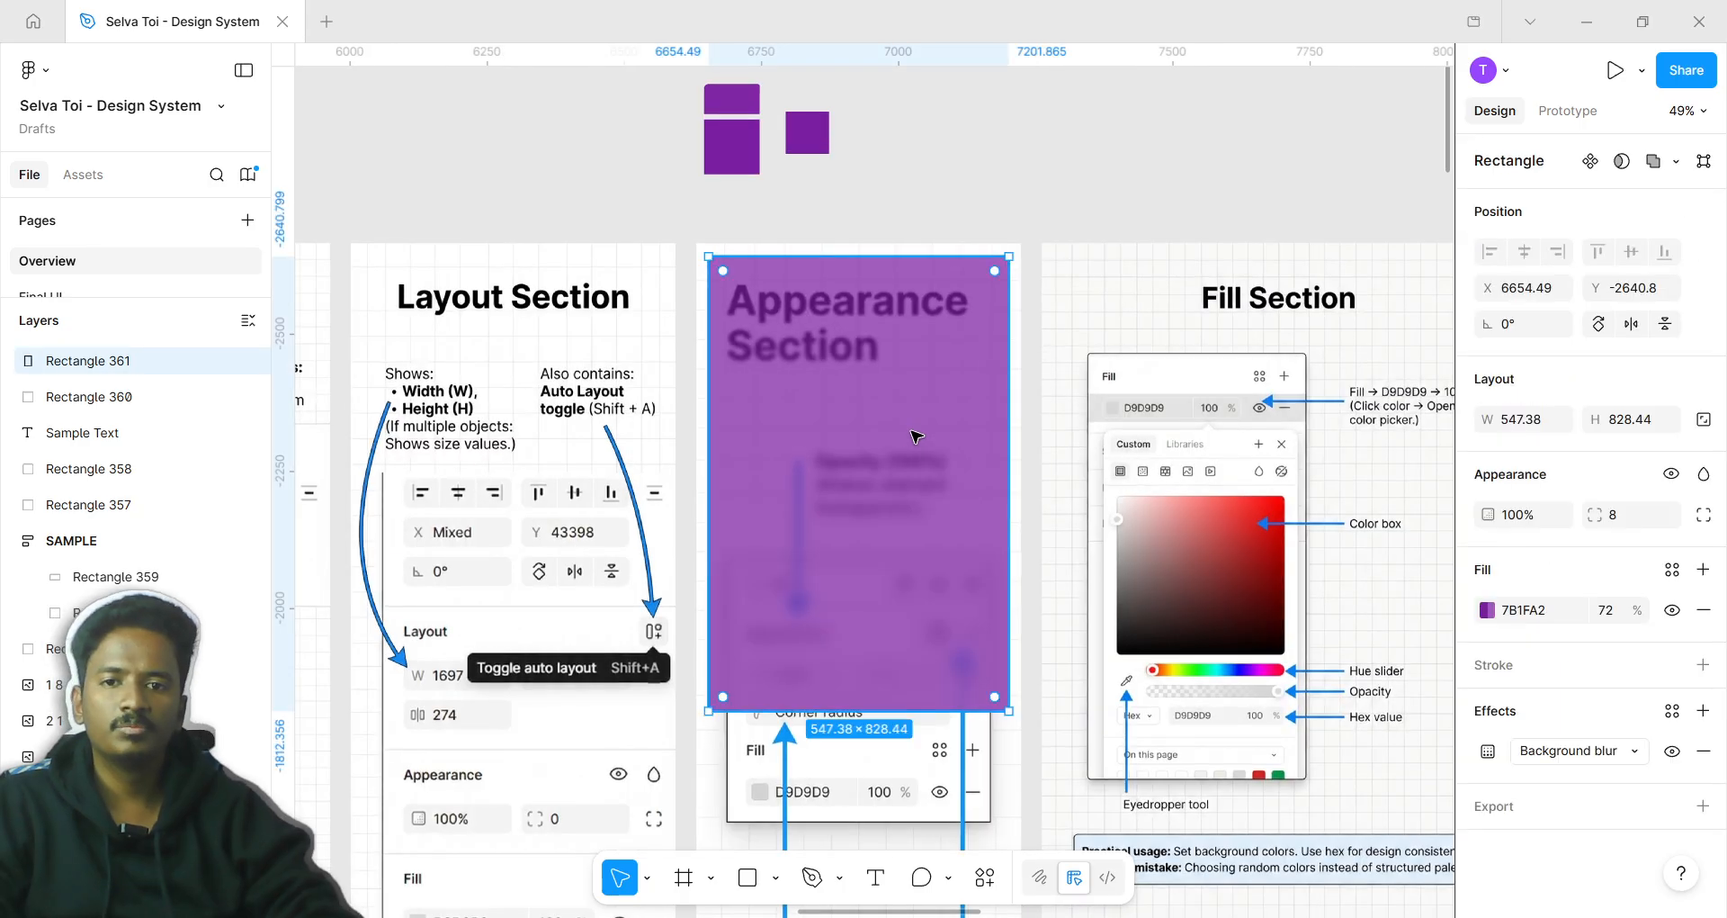
key("Delete")
Examine the Effects Section and Export Section boards, including the listed export formats
scroll(914, 437, "down", 4)
scroll(809, 477, "right", 10)
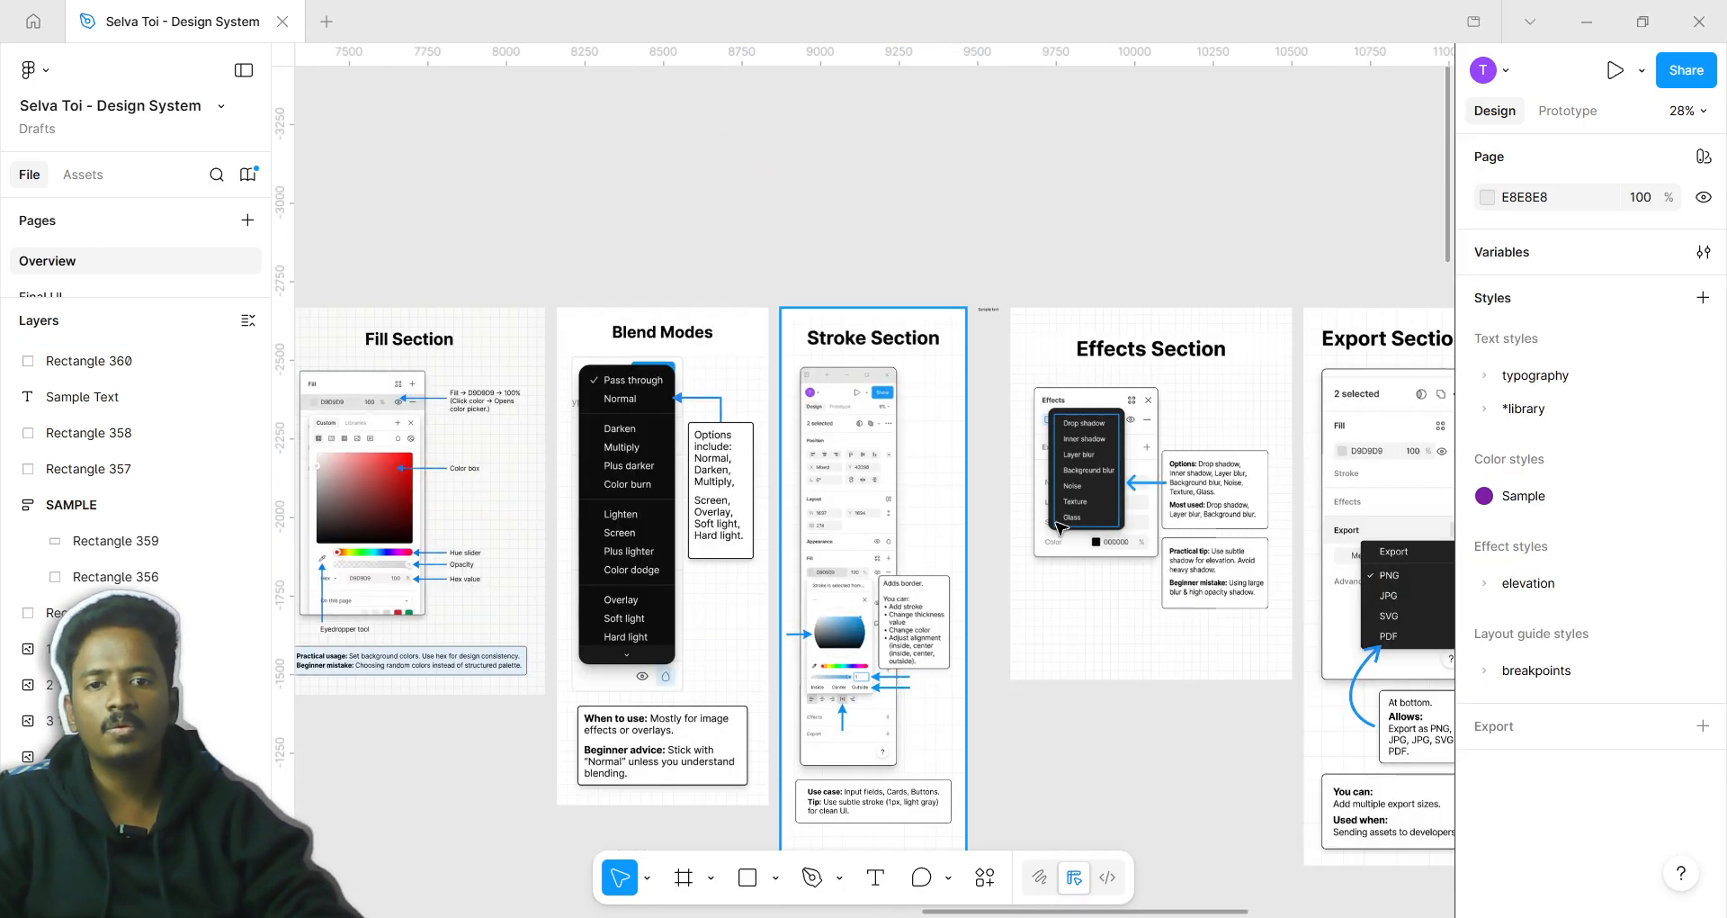
scroll(899, 504, "right", 5)
scroll(990, 567, "up", 6)
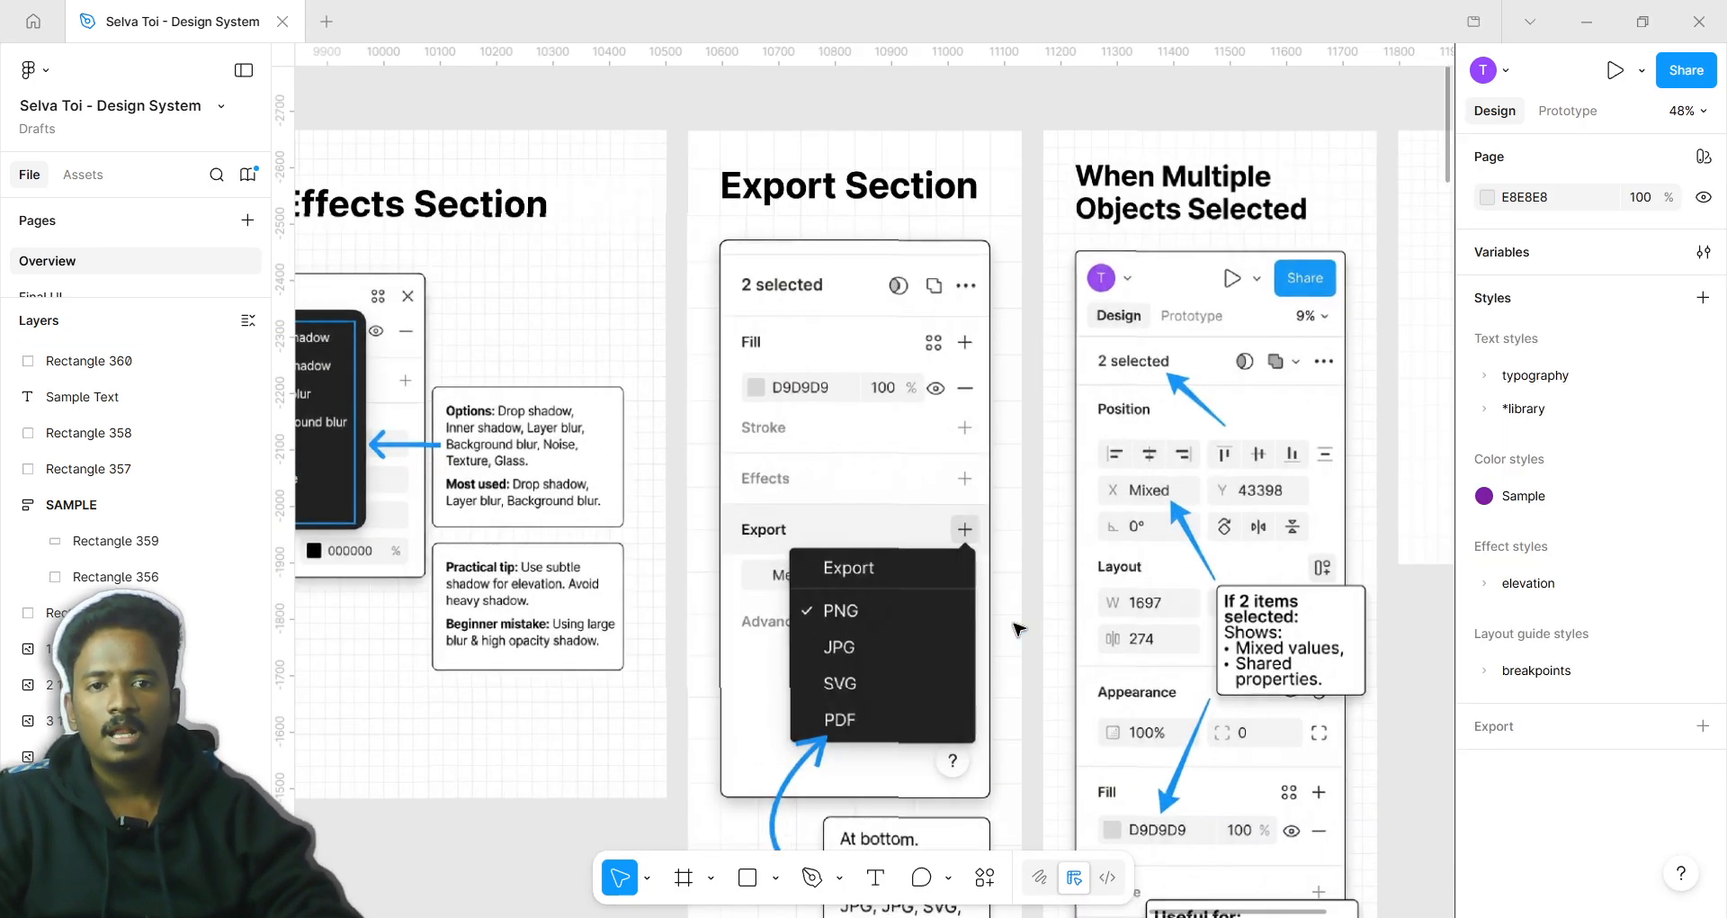
scroll(1006, 564, "down", 5)
scroll(715, 450, "up", 2)
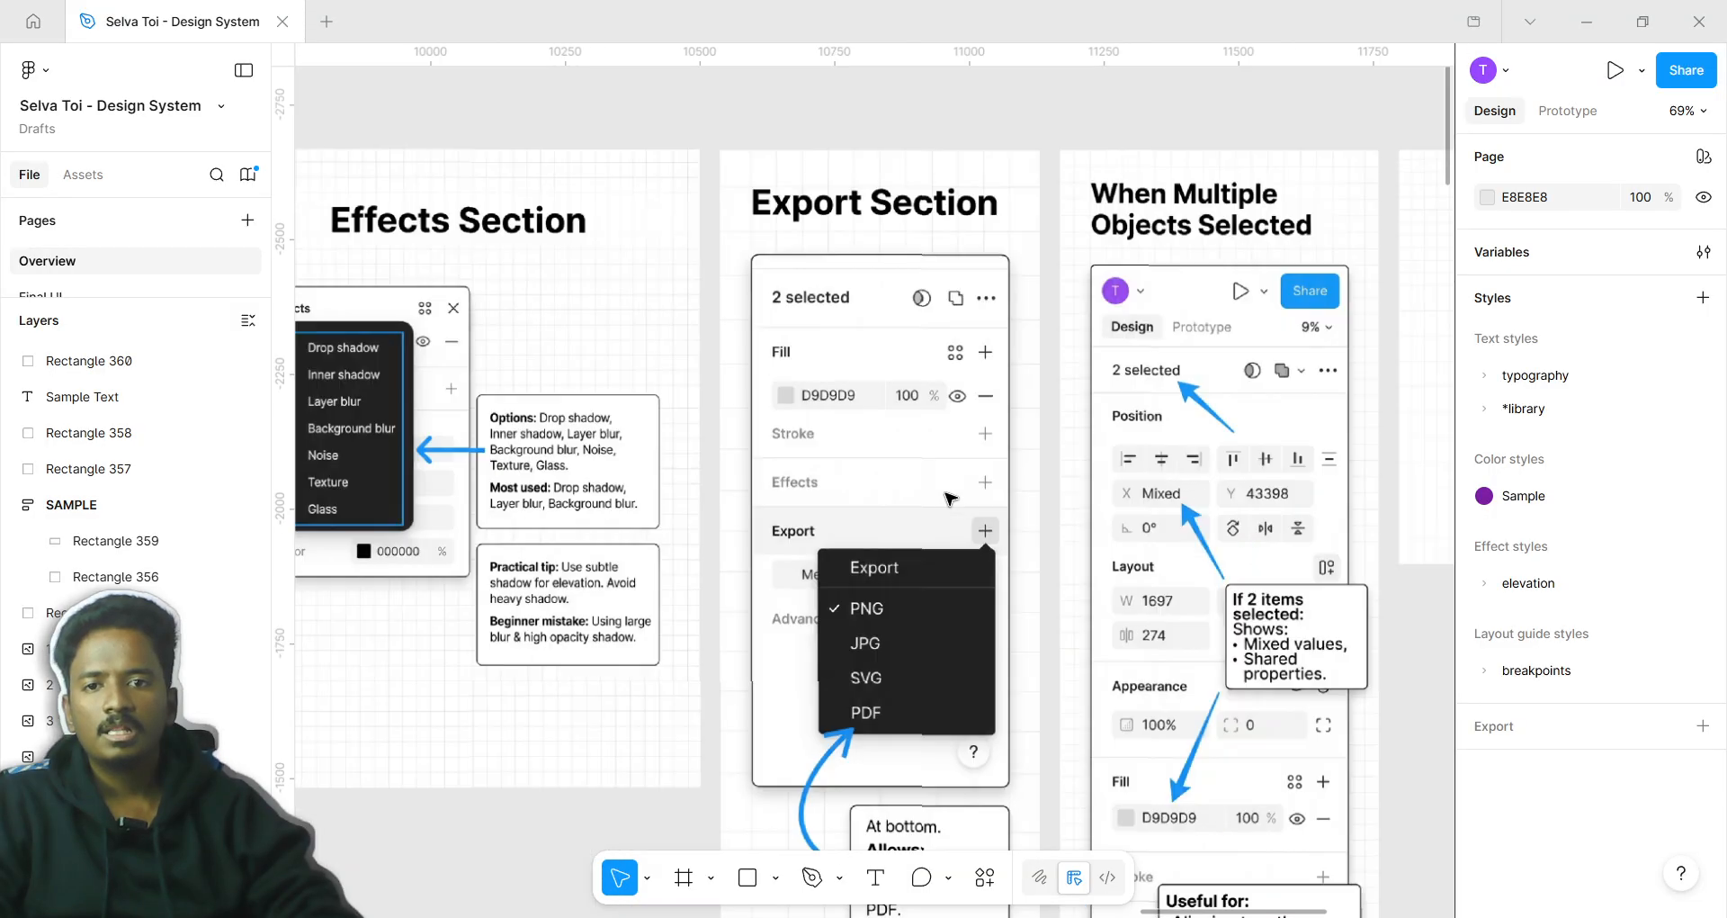
scroll(715, 450, "down", 6)
scroll(837, 437, "up", 3)
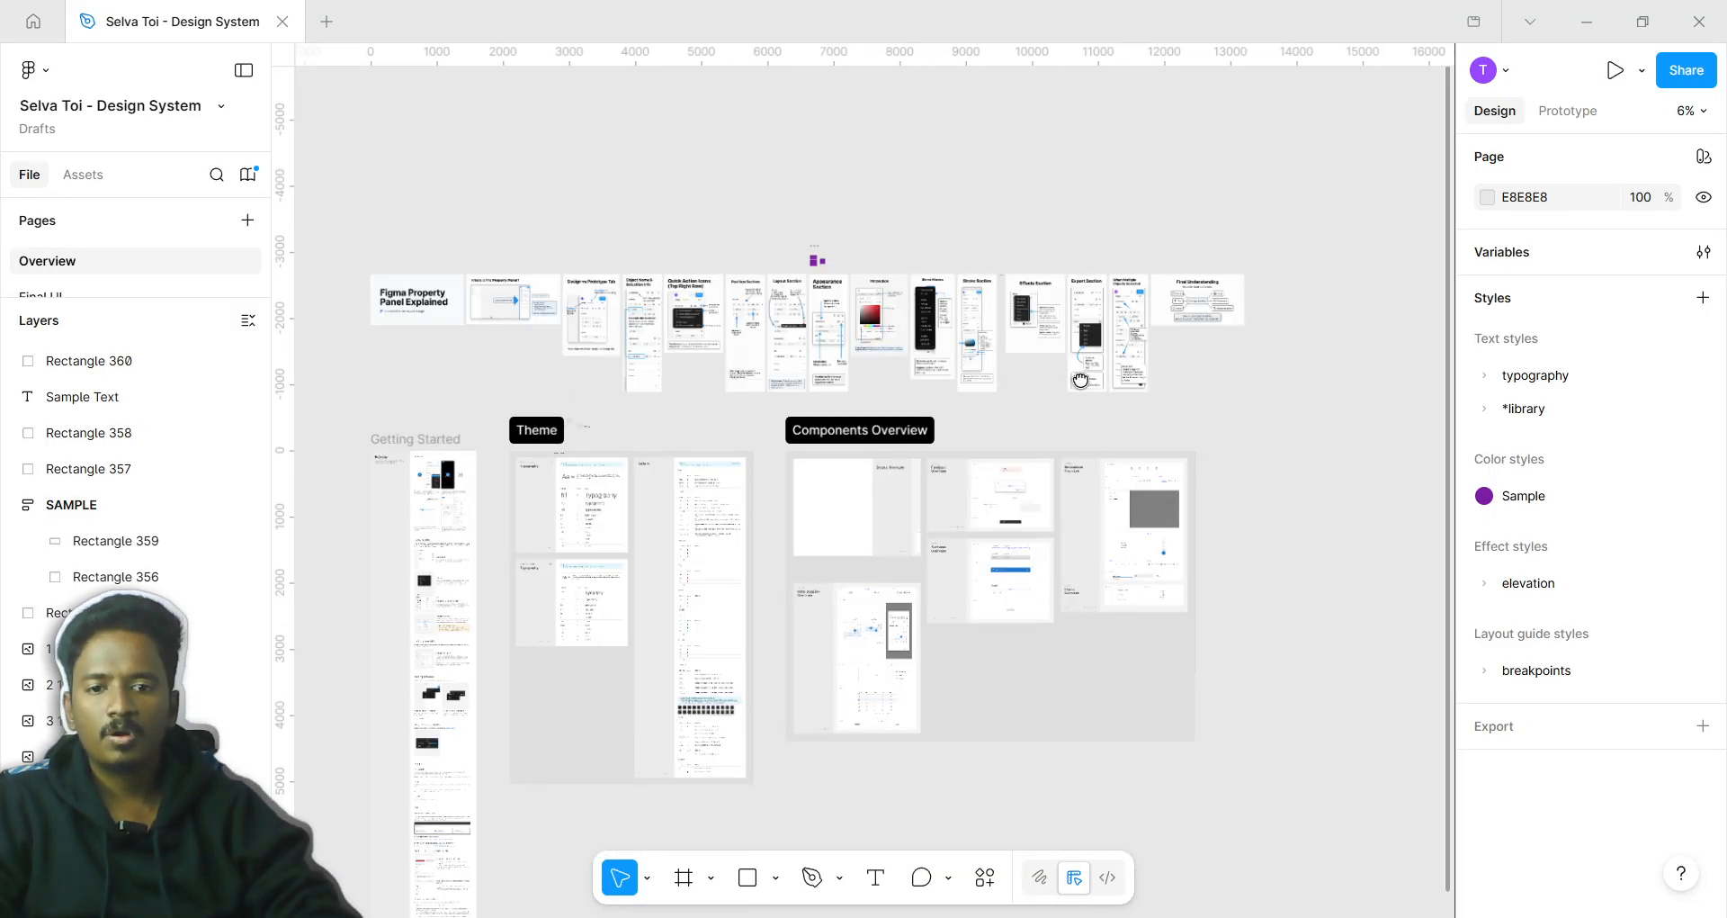
Select the Paper frame inside the mobile date and time picker in the components overview
scroll(836, 436, "up", 6)
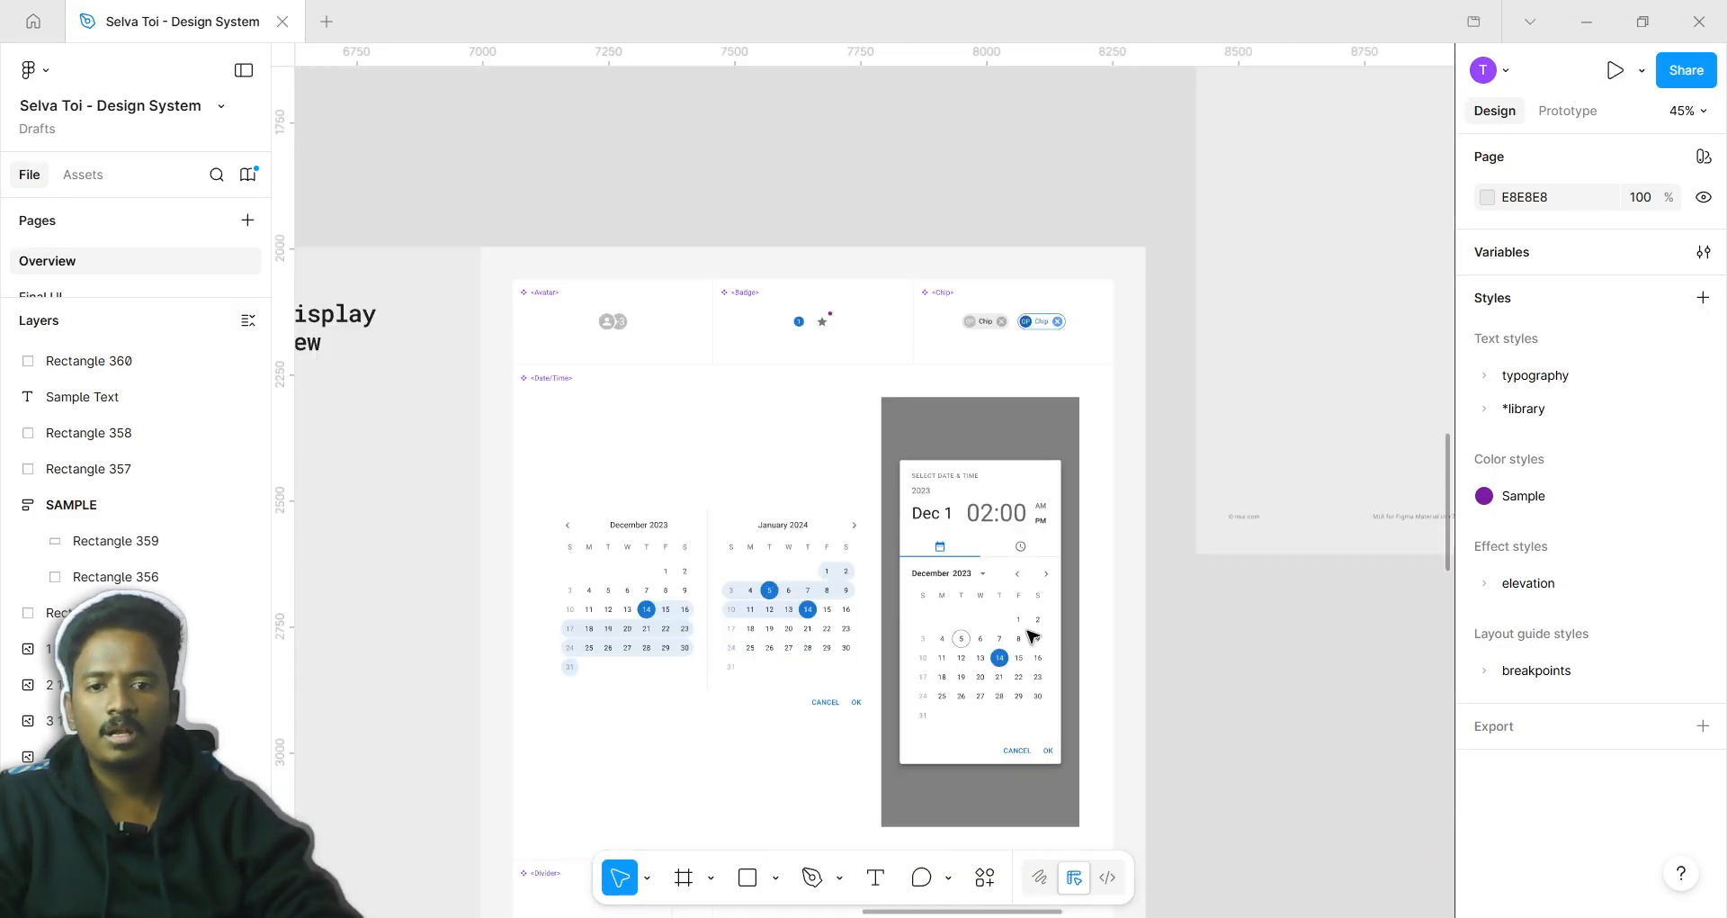
scroll(879, 416, "up", 5)
left_click(1110, 424)
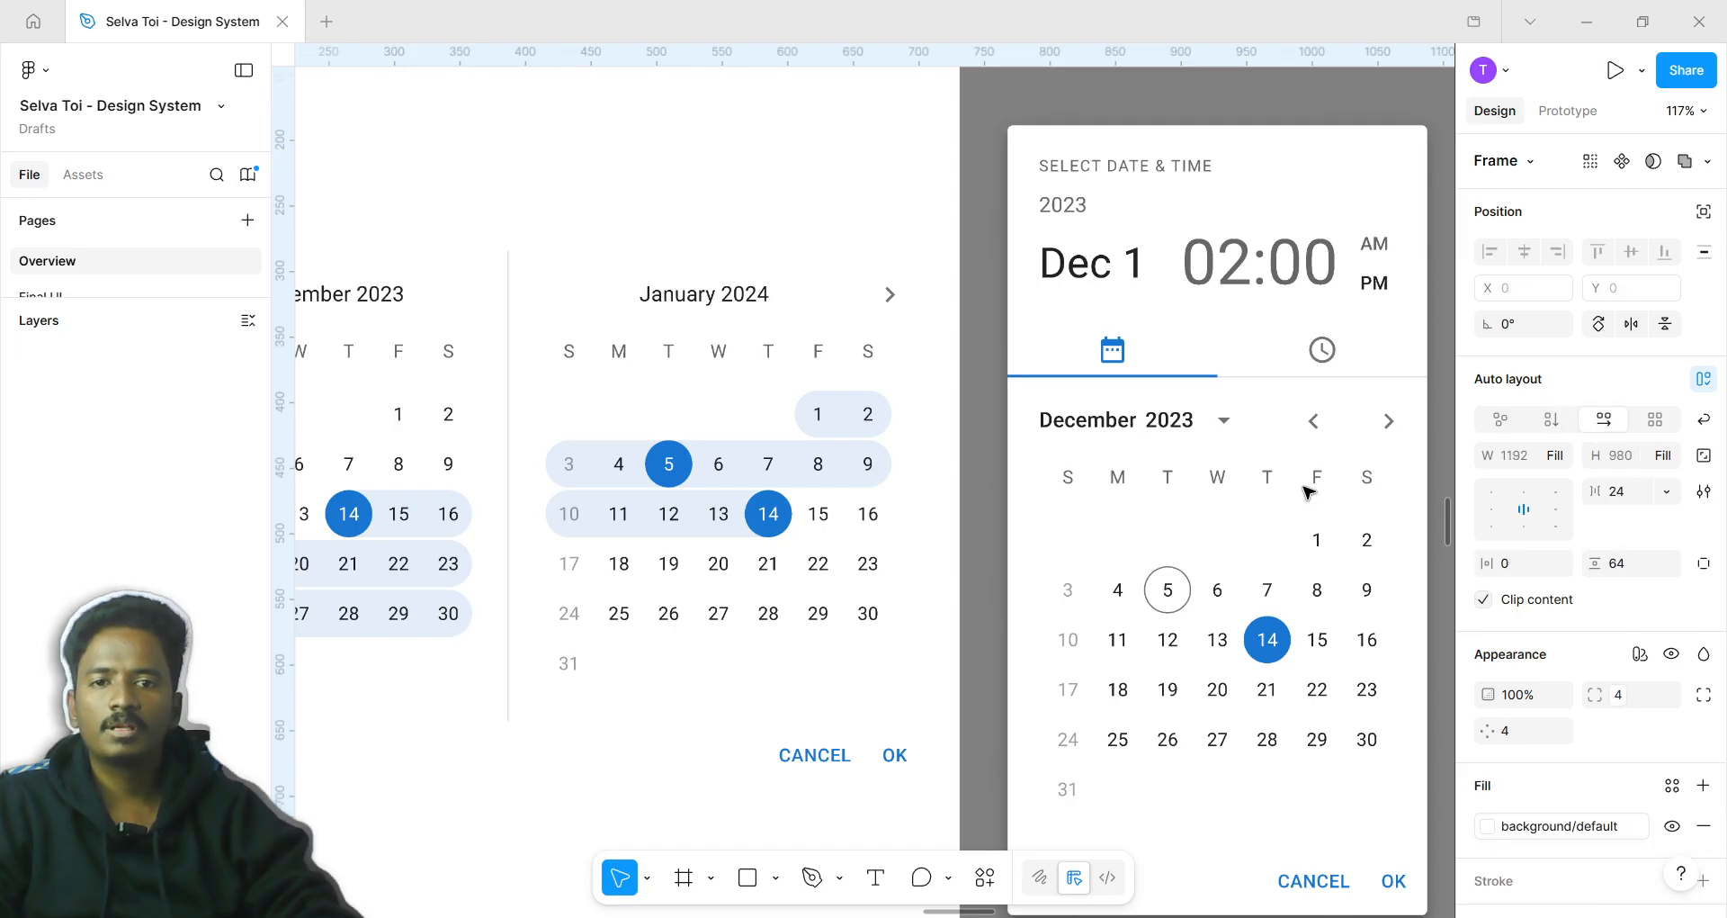
left_click_drag(1311, 486, 948, 478)
scroll(940, 477, "down", 2)
left_click(929, 472)
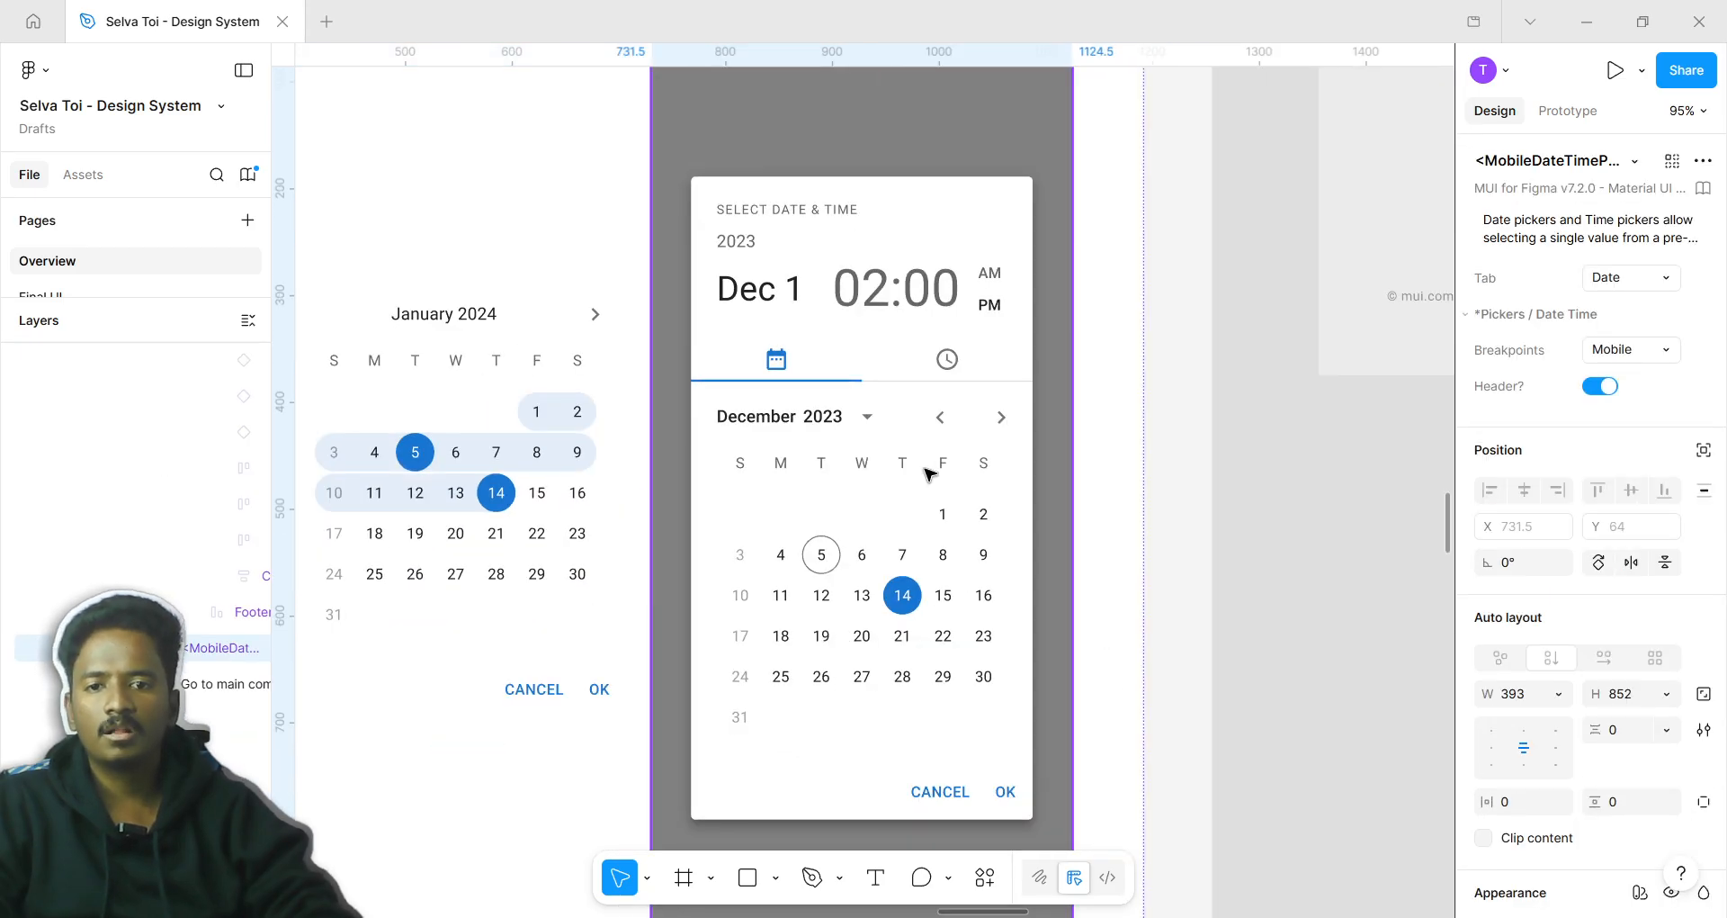
double_click(929, 472)
scroll(1610, 747, "down", 3)
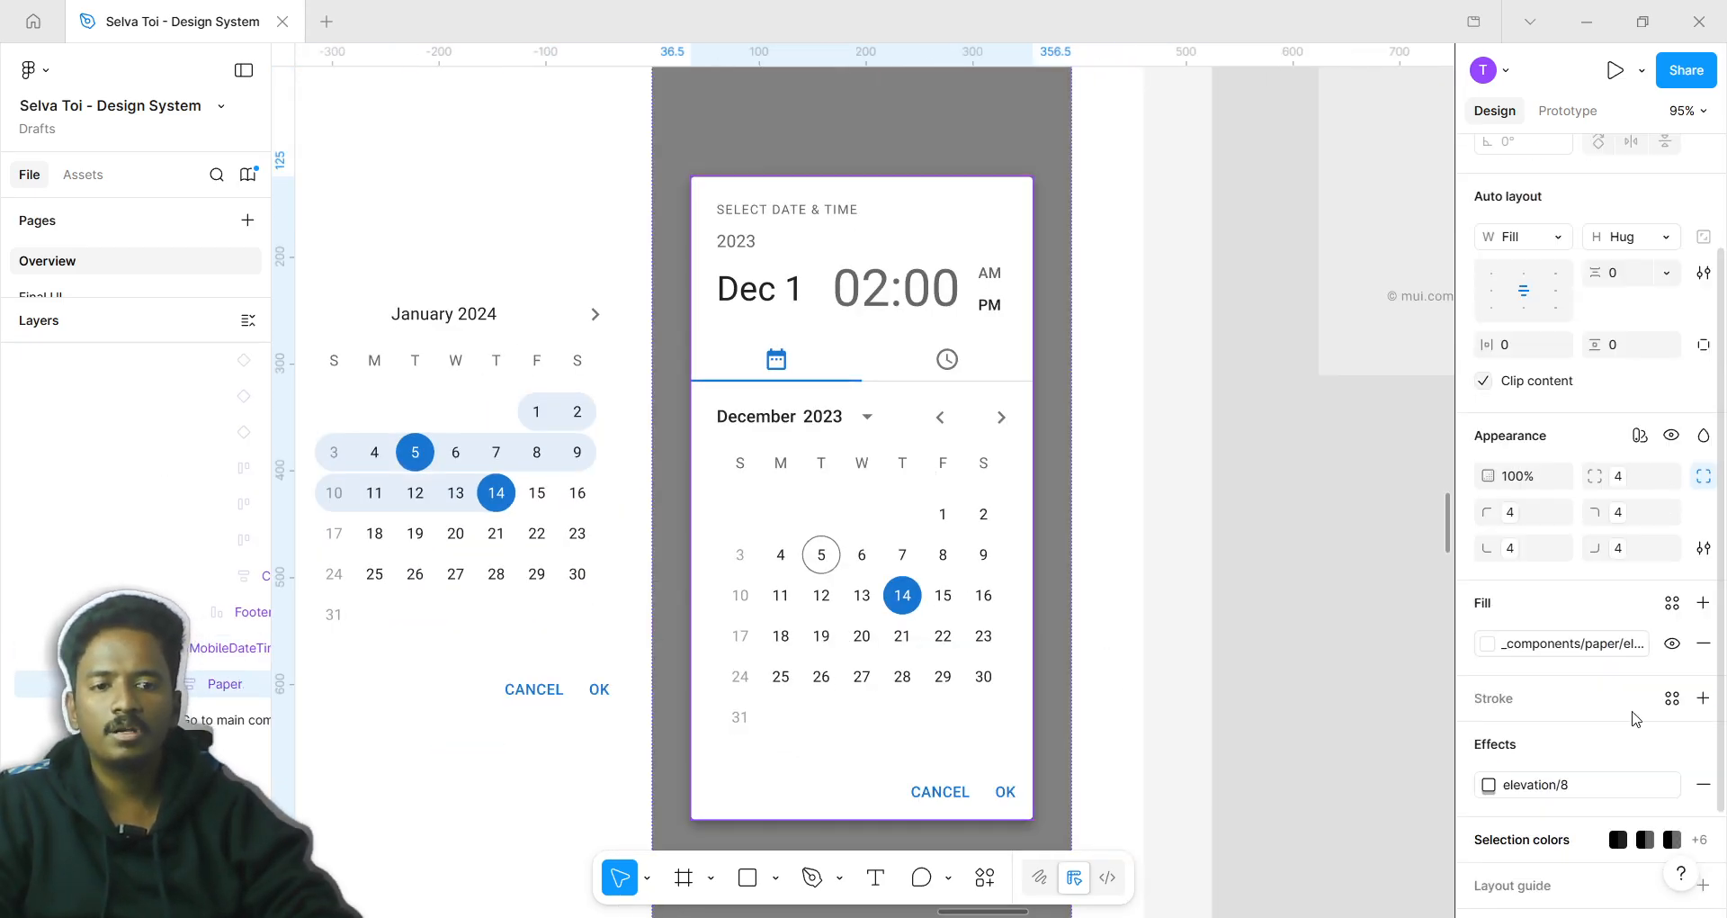
Add a 1x PNG export setting to the Paper frame and look through the available export scales
left_click(1543, 844)
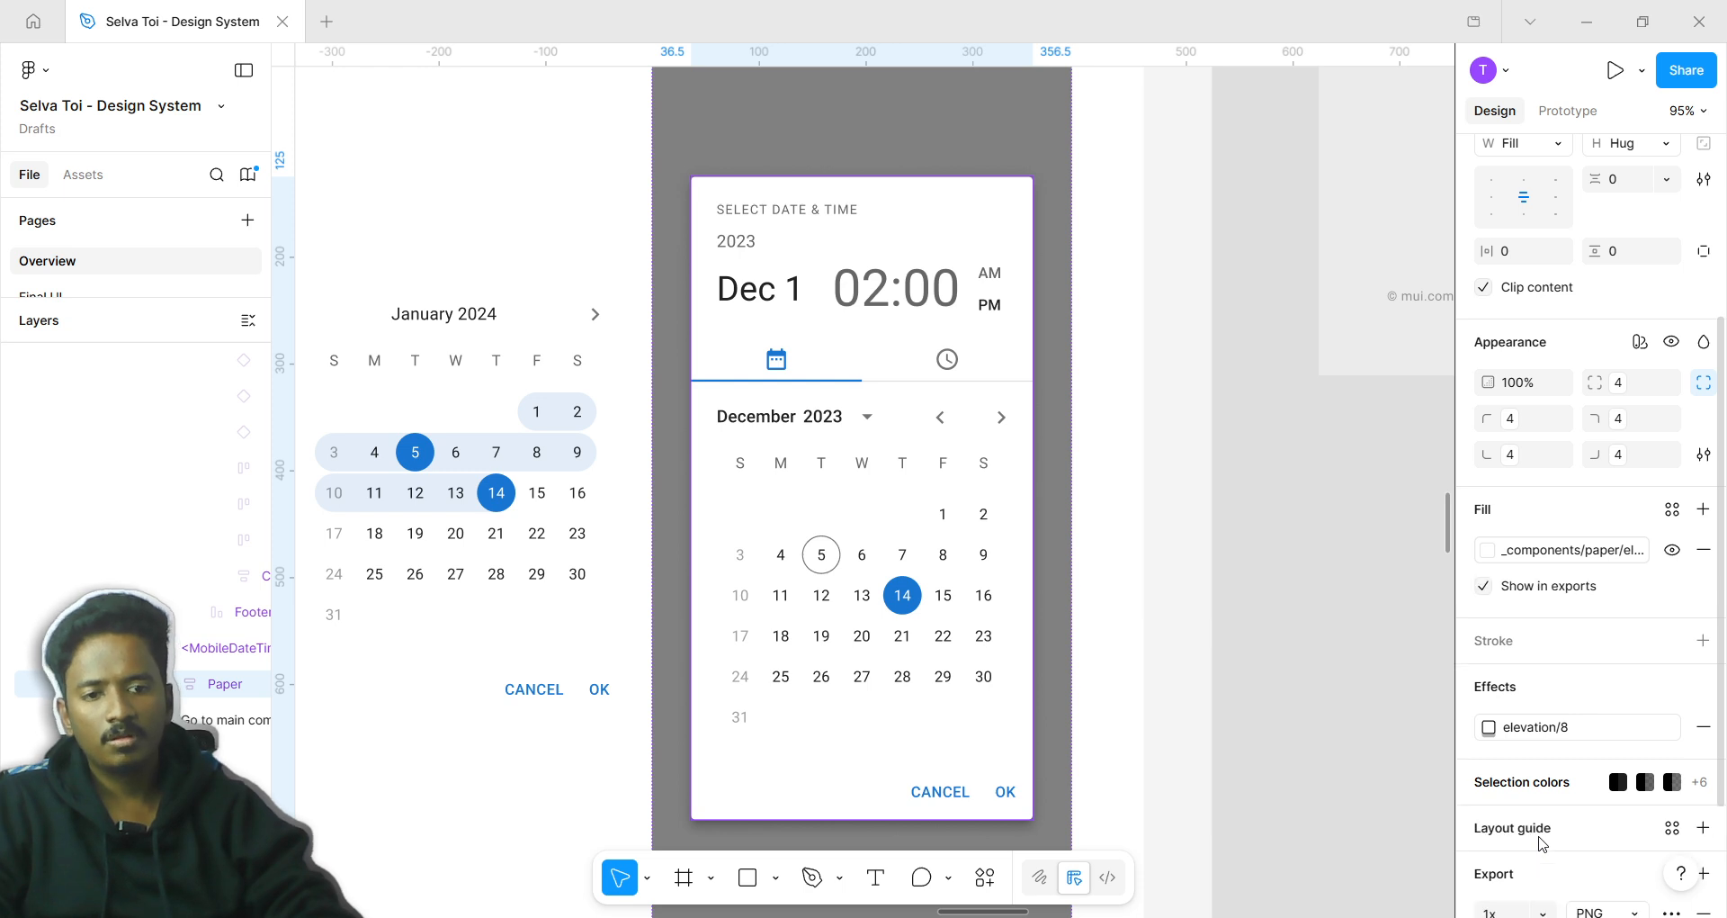
scroll(1541, 792, "down", 2)
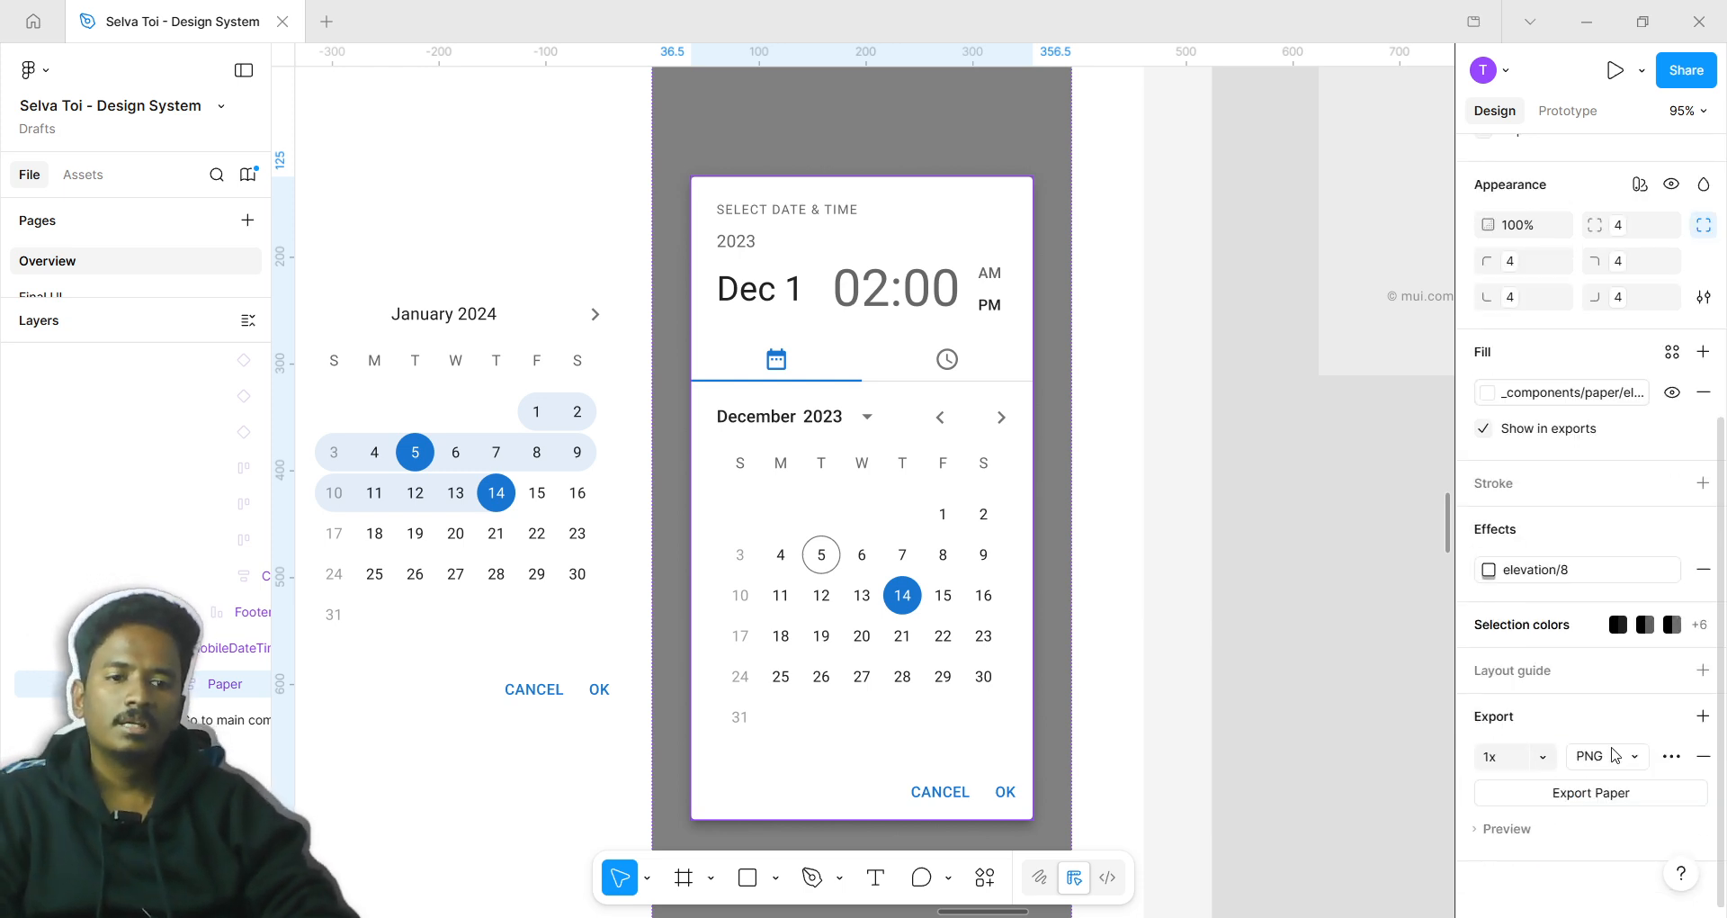
left_click(1552, 758)
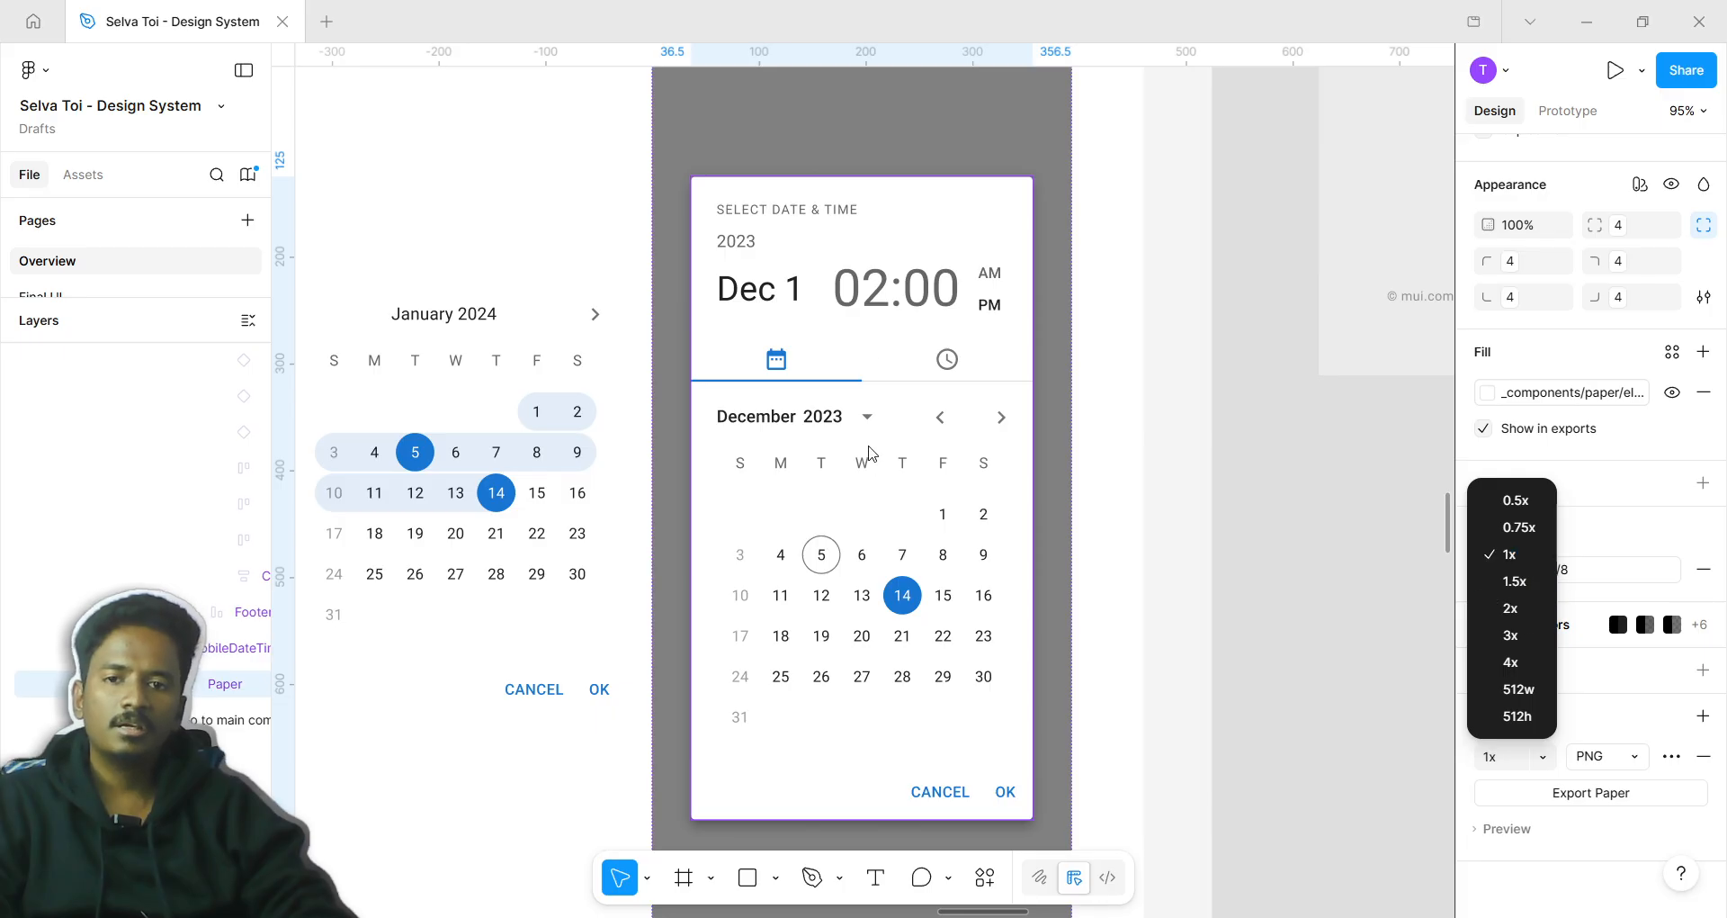
left_click(899, 206)
scroll(860, 232, "up", 5)
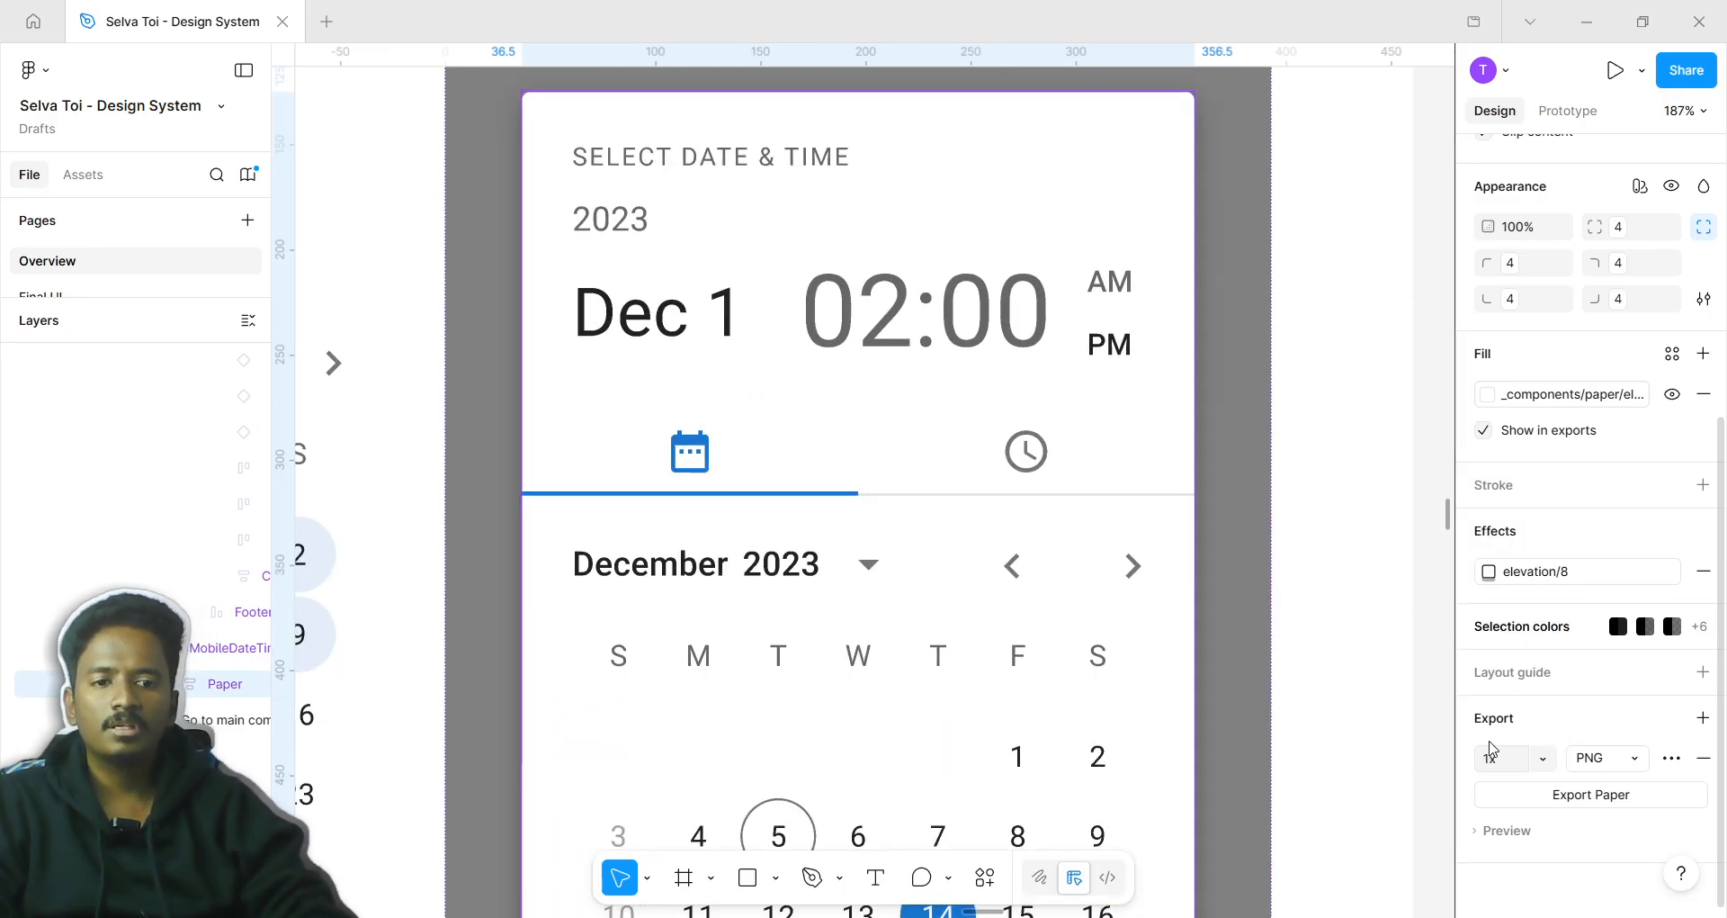
Place a 320 × 602 copy of the date picker's Paper frame on the empty canvas outside its component
scroll(1558, 514, "up", 5)
scroll(933, 386, "up", 3)
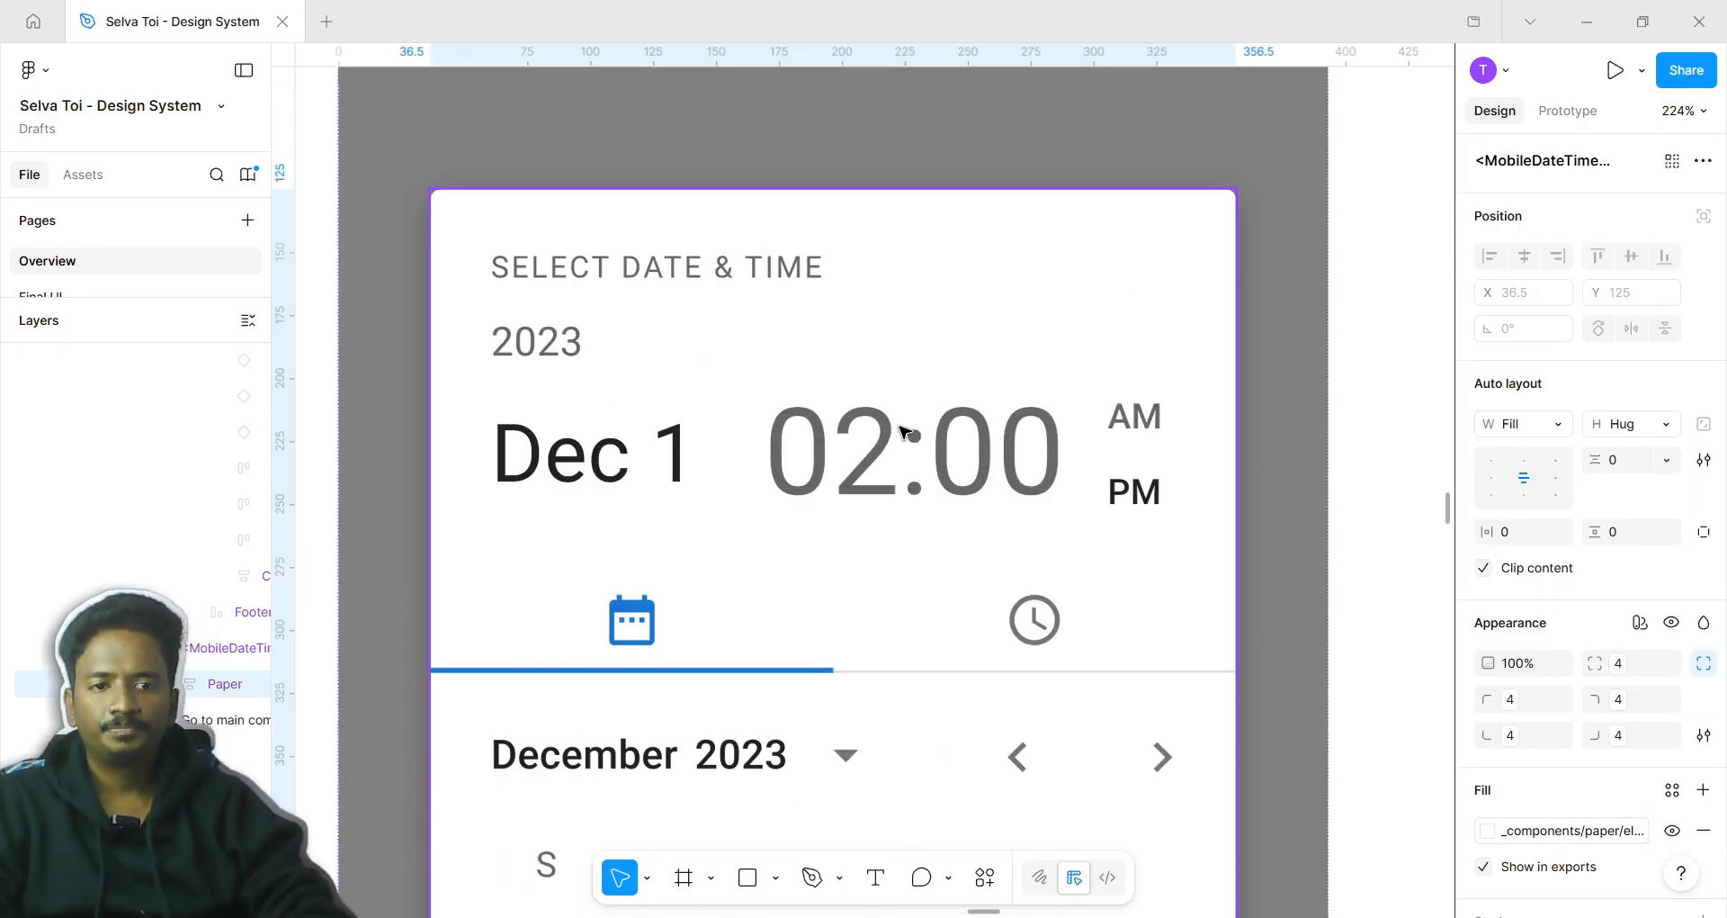
scroll(764, 374, "down", 10)
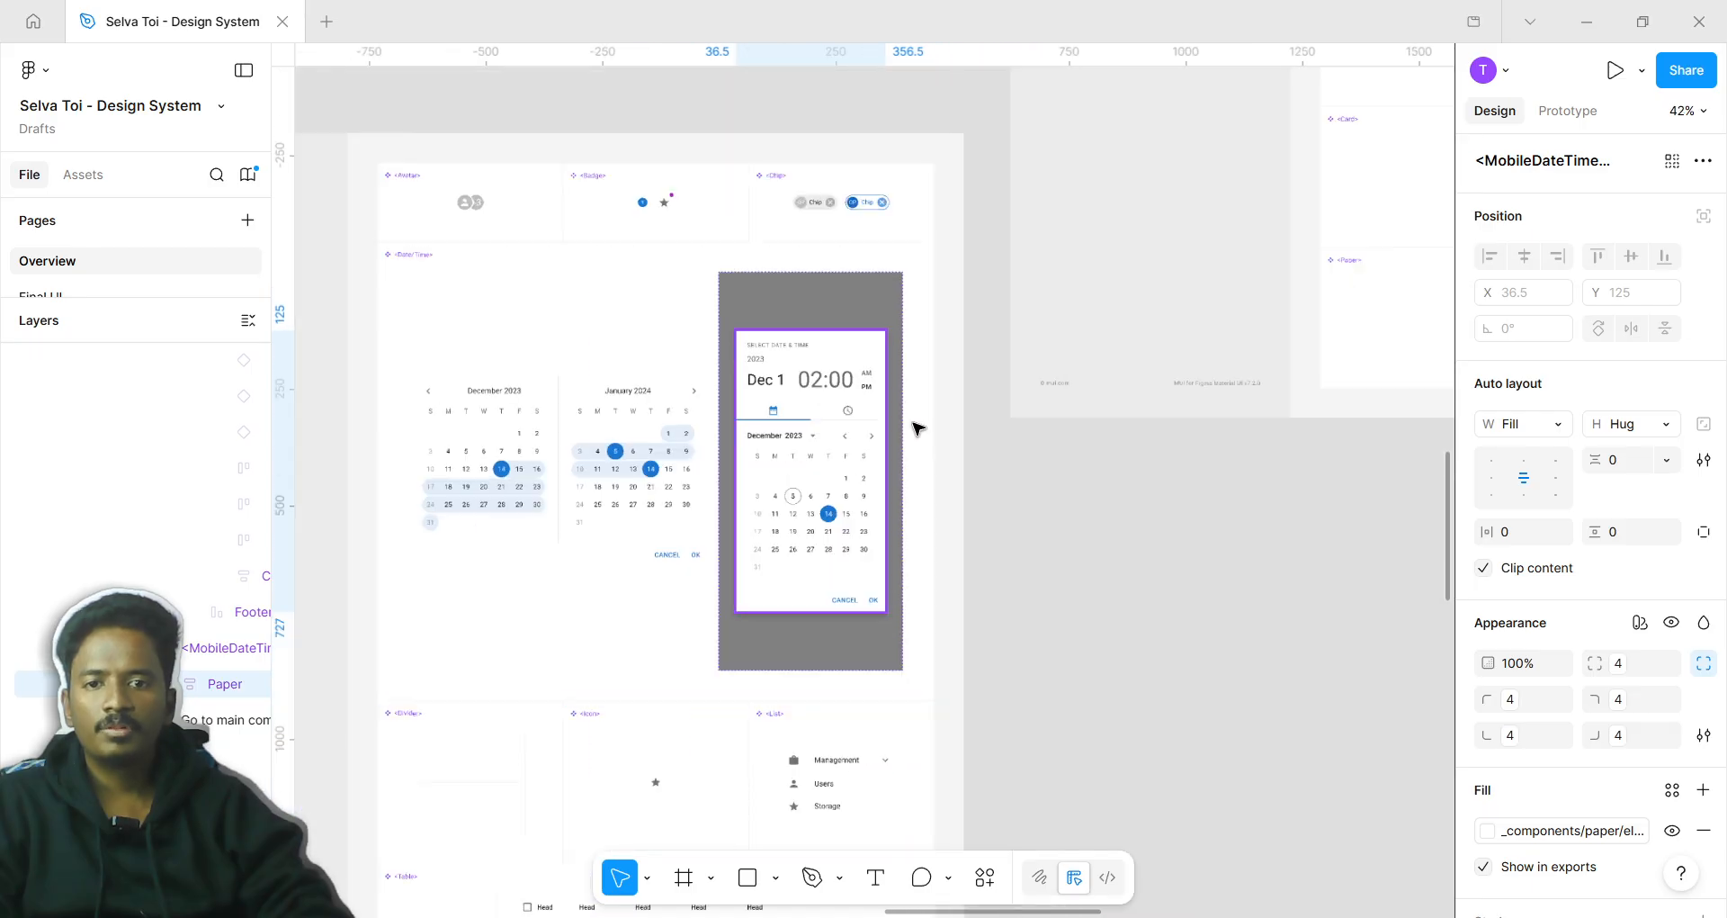
left_click_drag(1094, 608, 1233, 675)
scroll(1169, 589, "up", 3)
scroll(1064, 347, "up", 10)
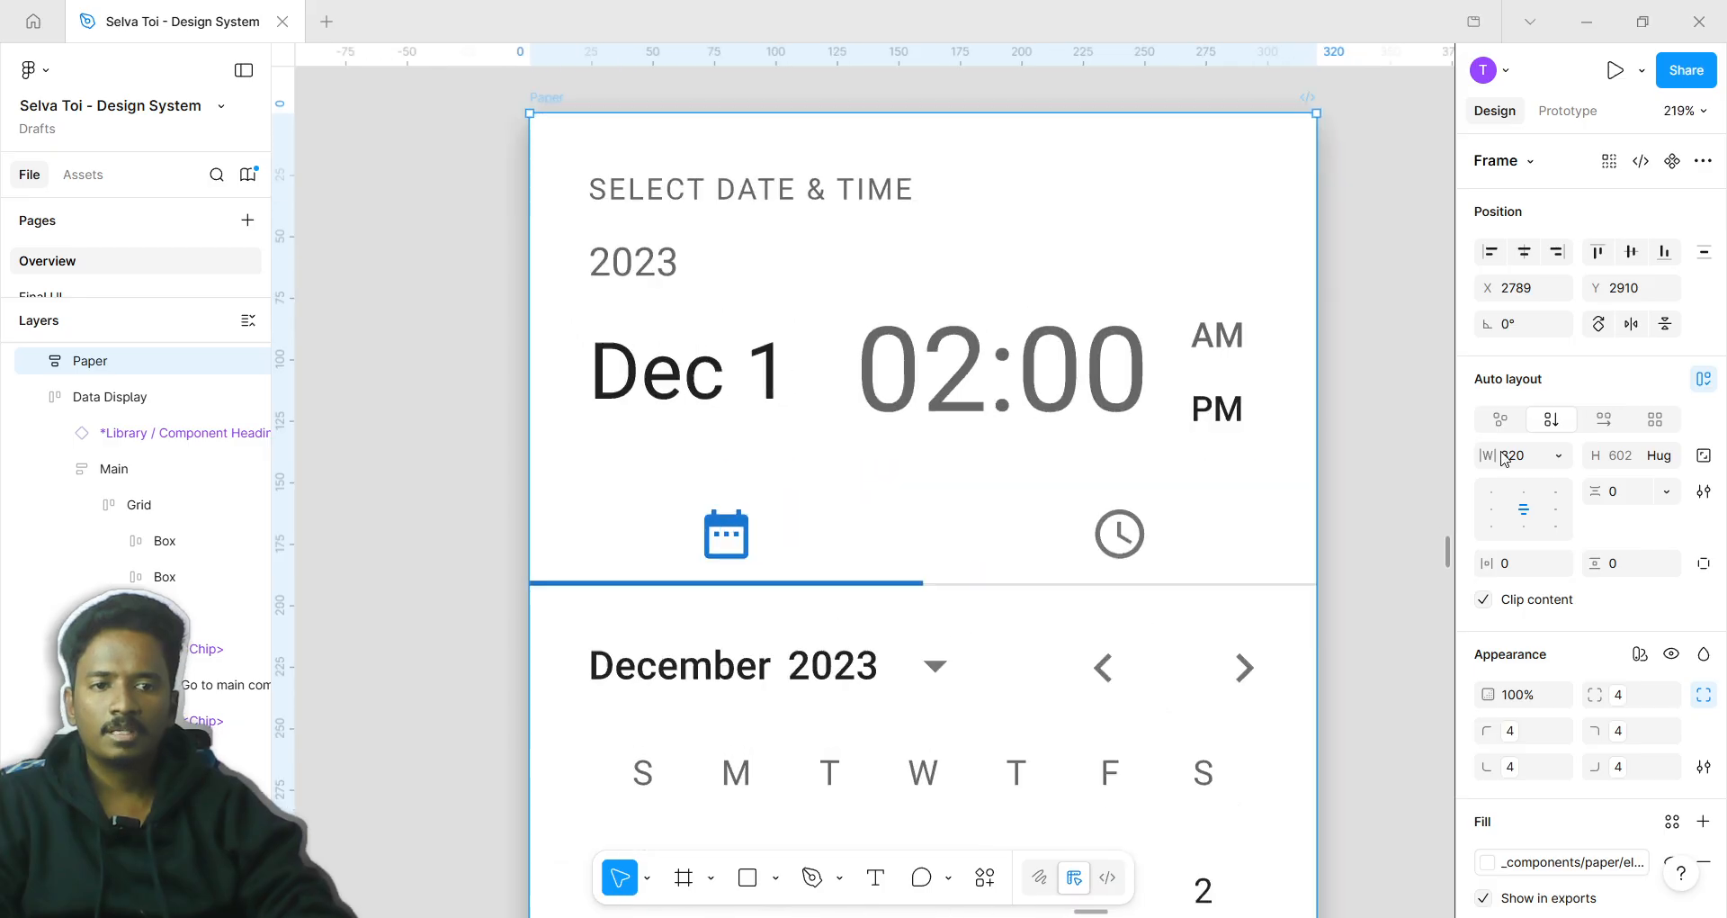
Look through the available export scales and file formats for the Paper frame copy
scroll(1395, 711, "down", 8)
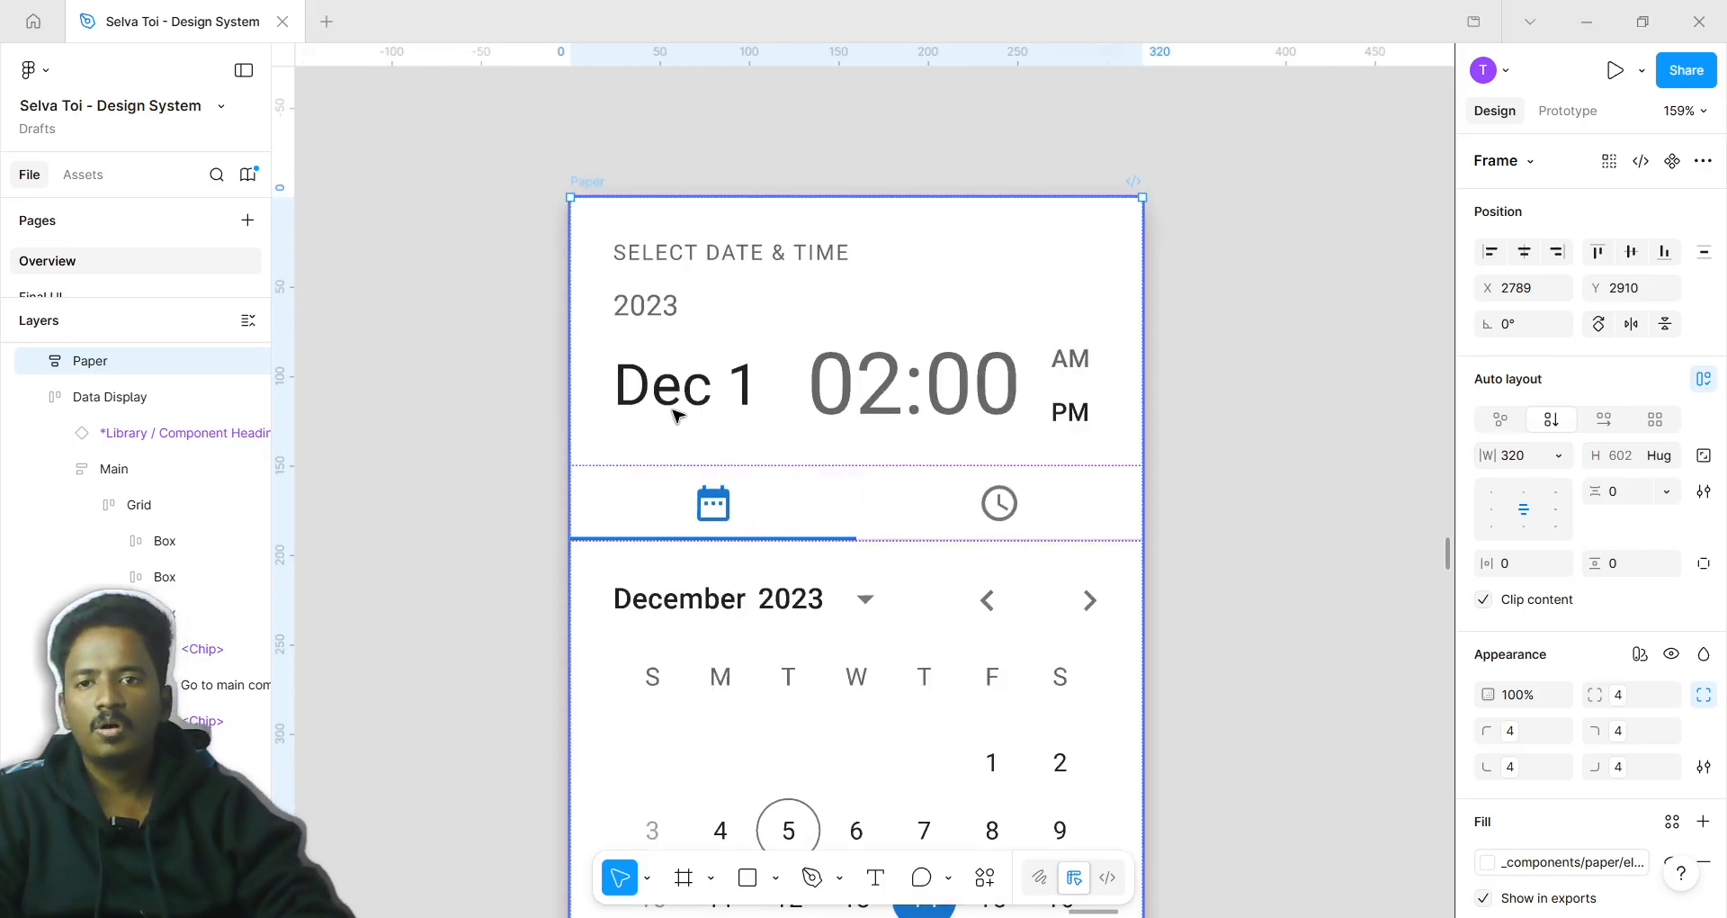
scroll(1532, 792, "down", 5)
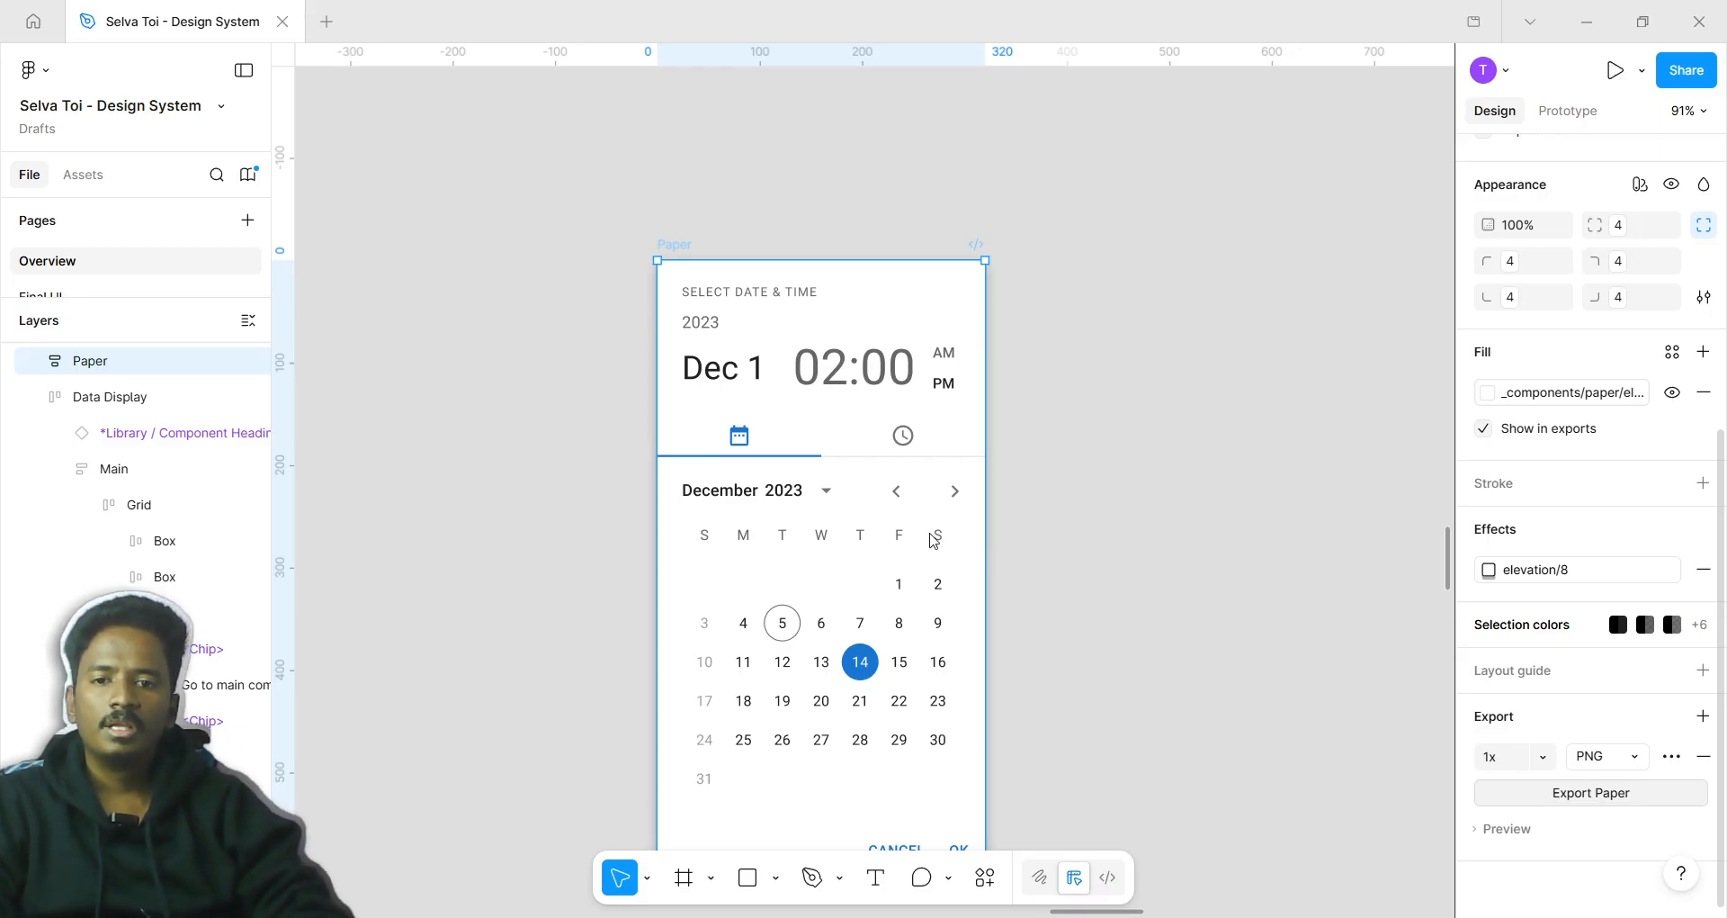
left_click(1543, 757)
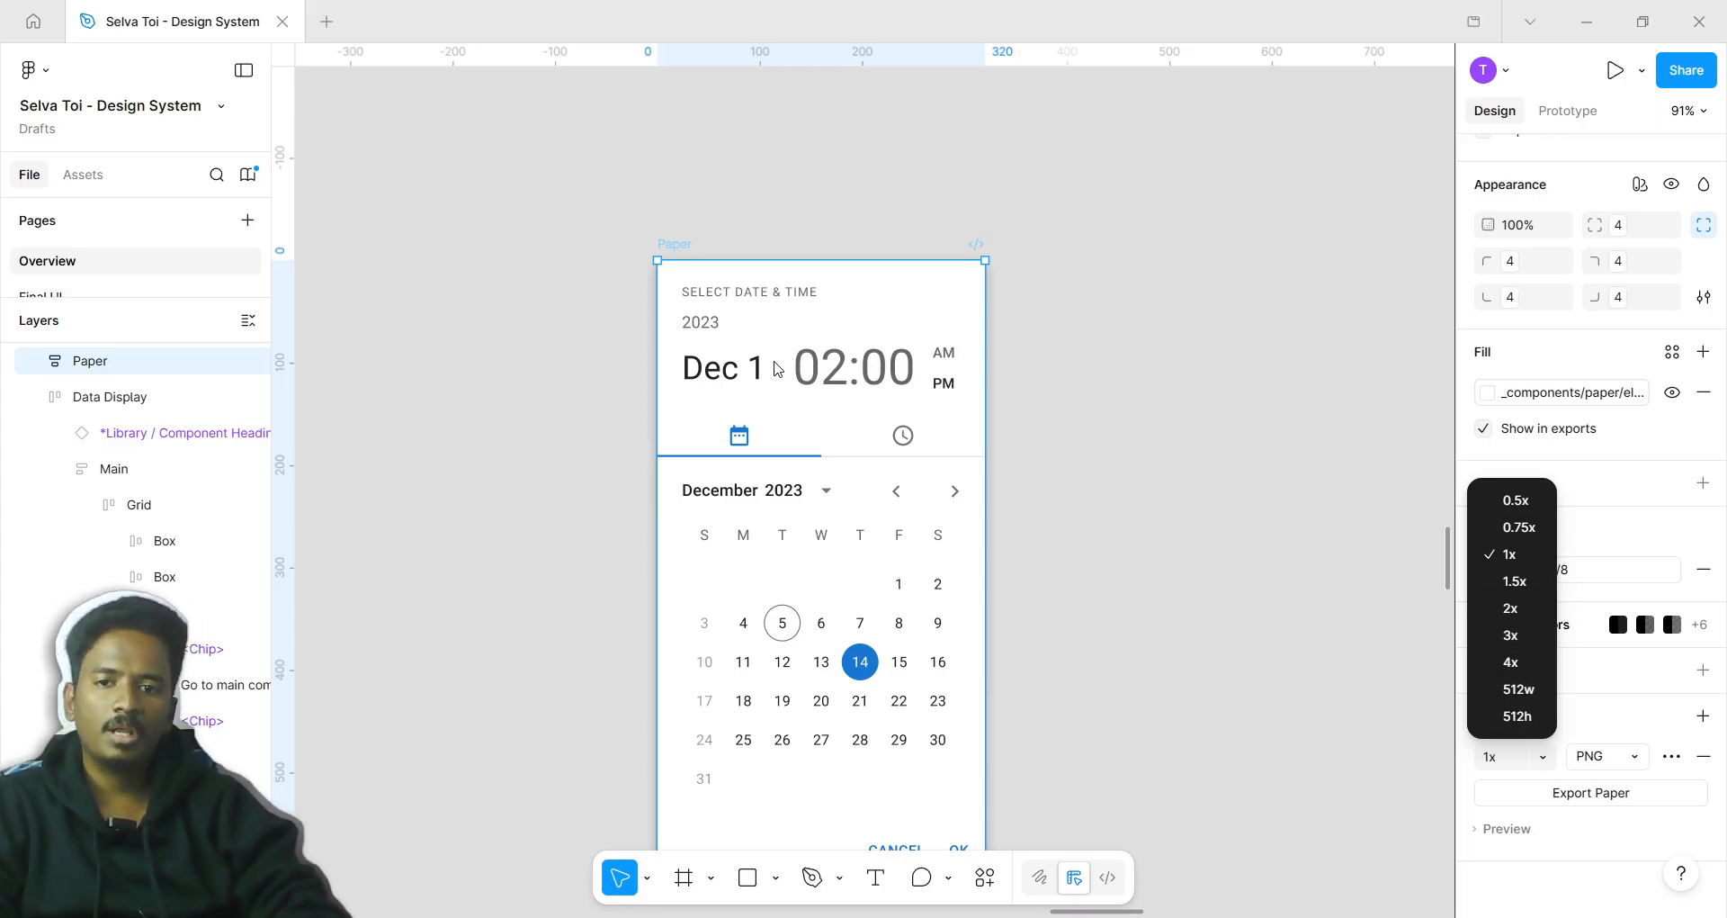
scroll(718, 281, "up", 5)
scroll(1170, 504, "down", 3)
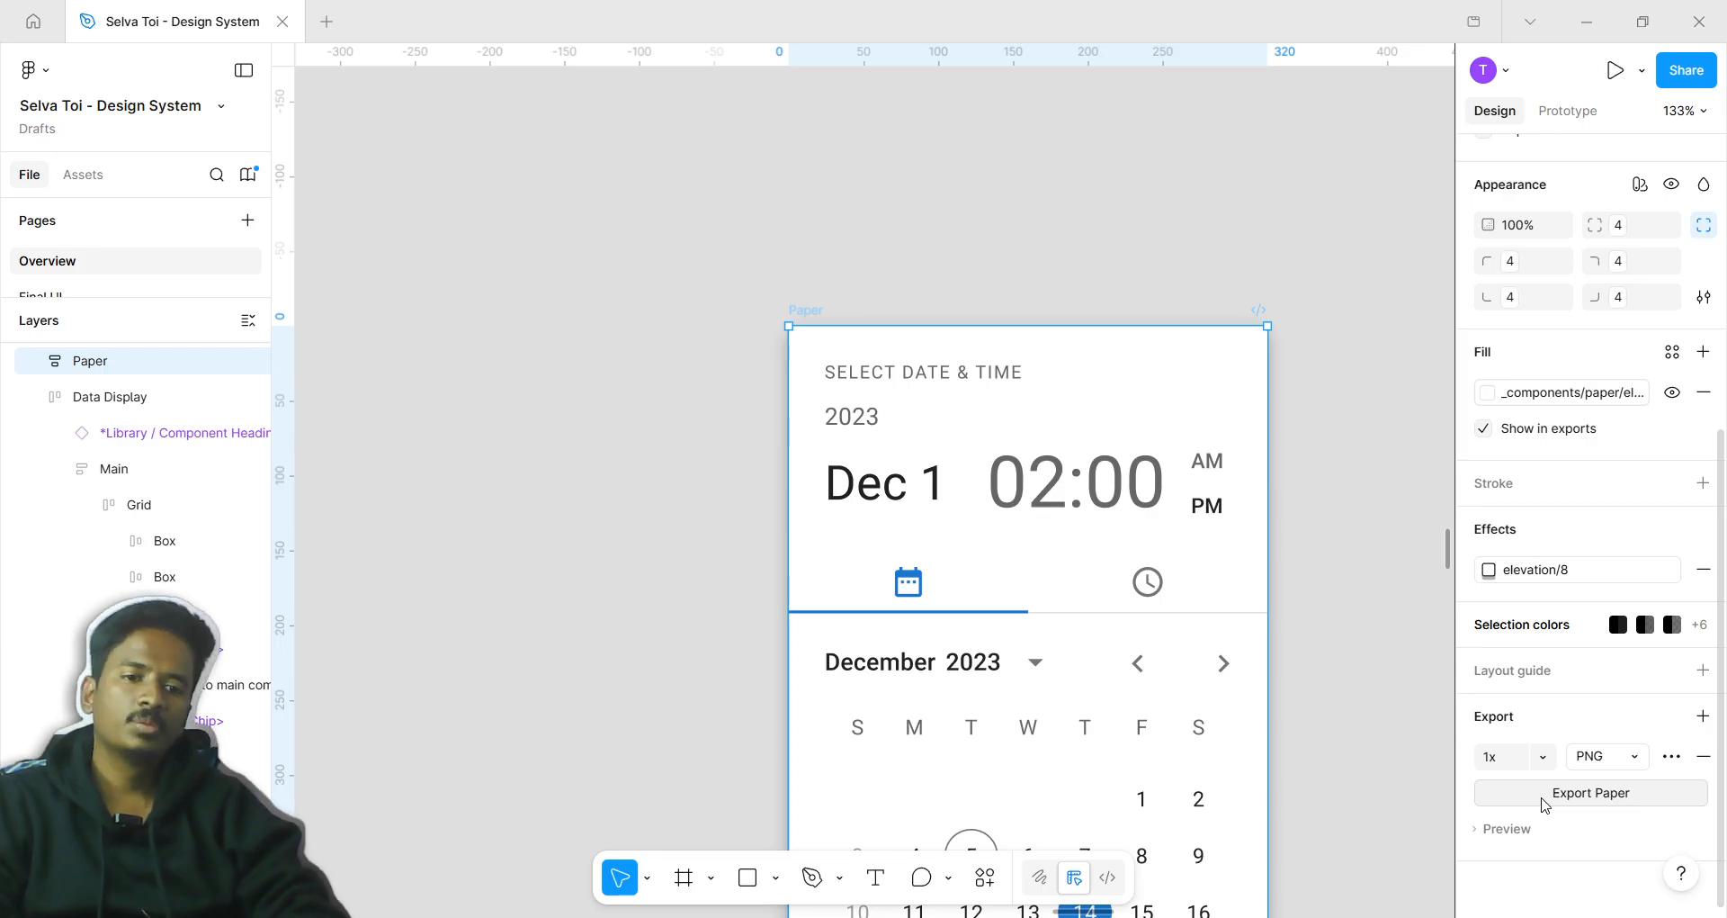
left_click(1635, 766)
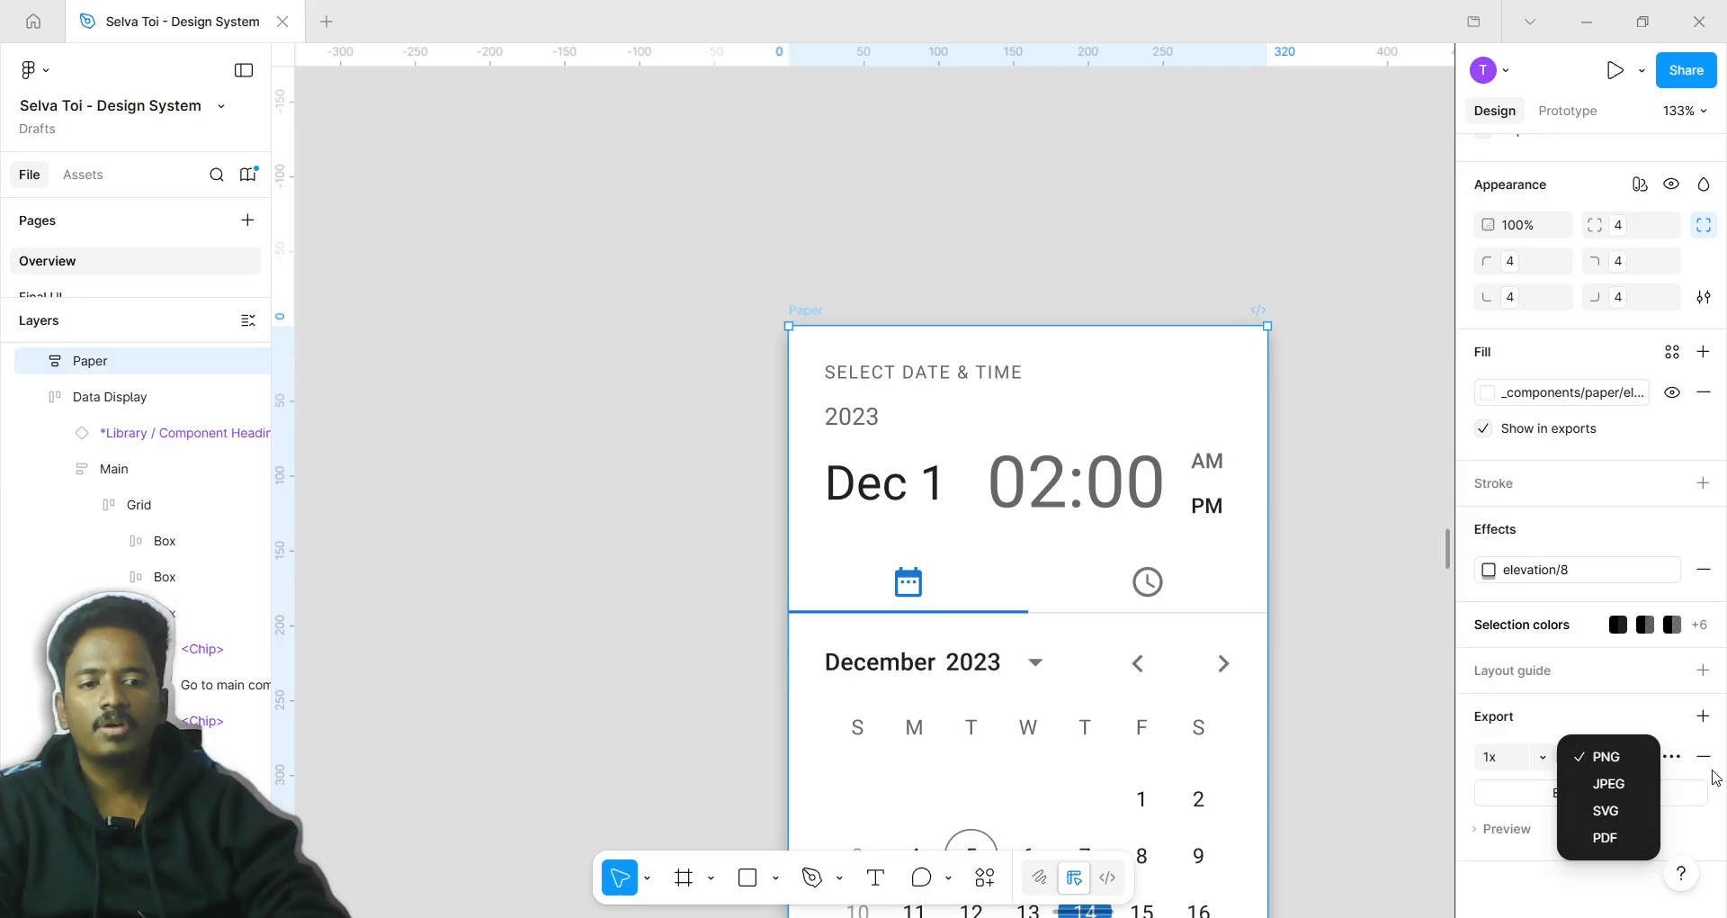
Examine the additional export options of the Paper frame, including the color profile and image resampling settings
left_click(1678, 767)
left_click(1677, 765)
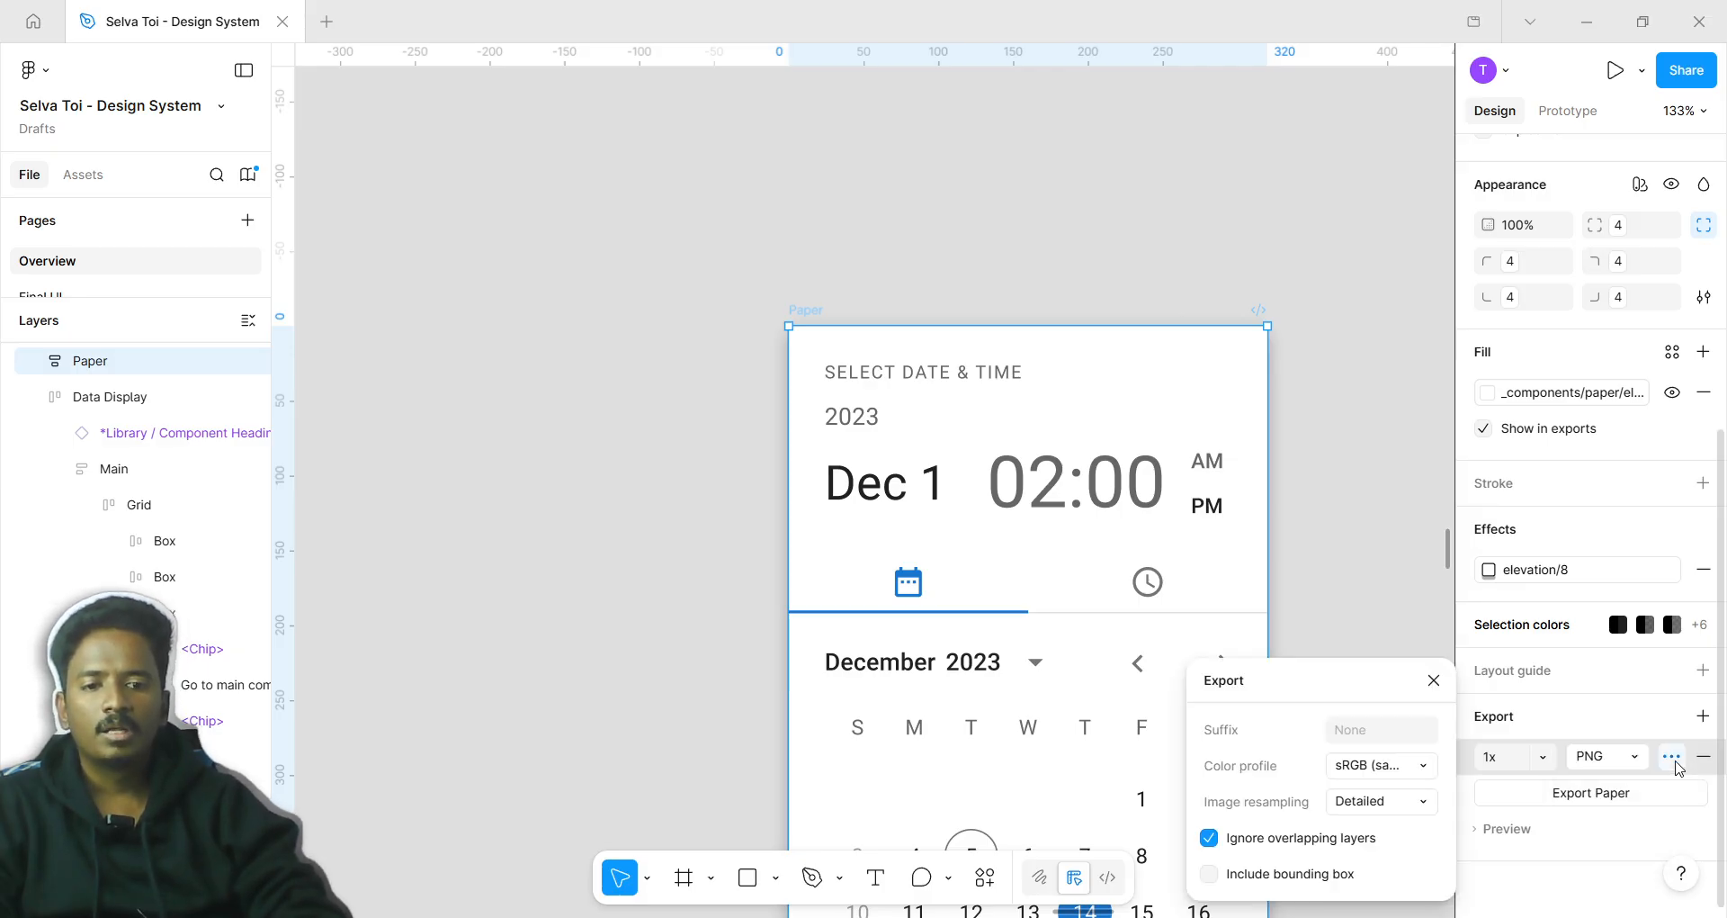
left_click(1410, 767)
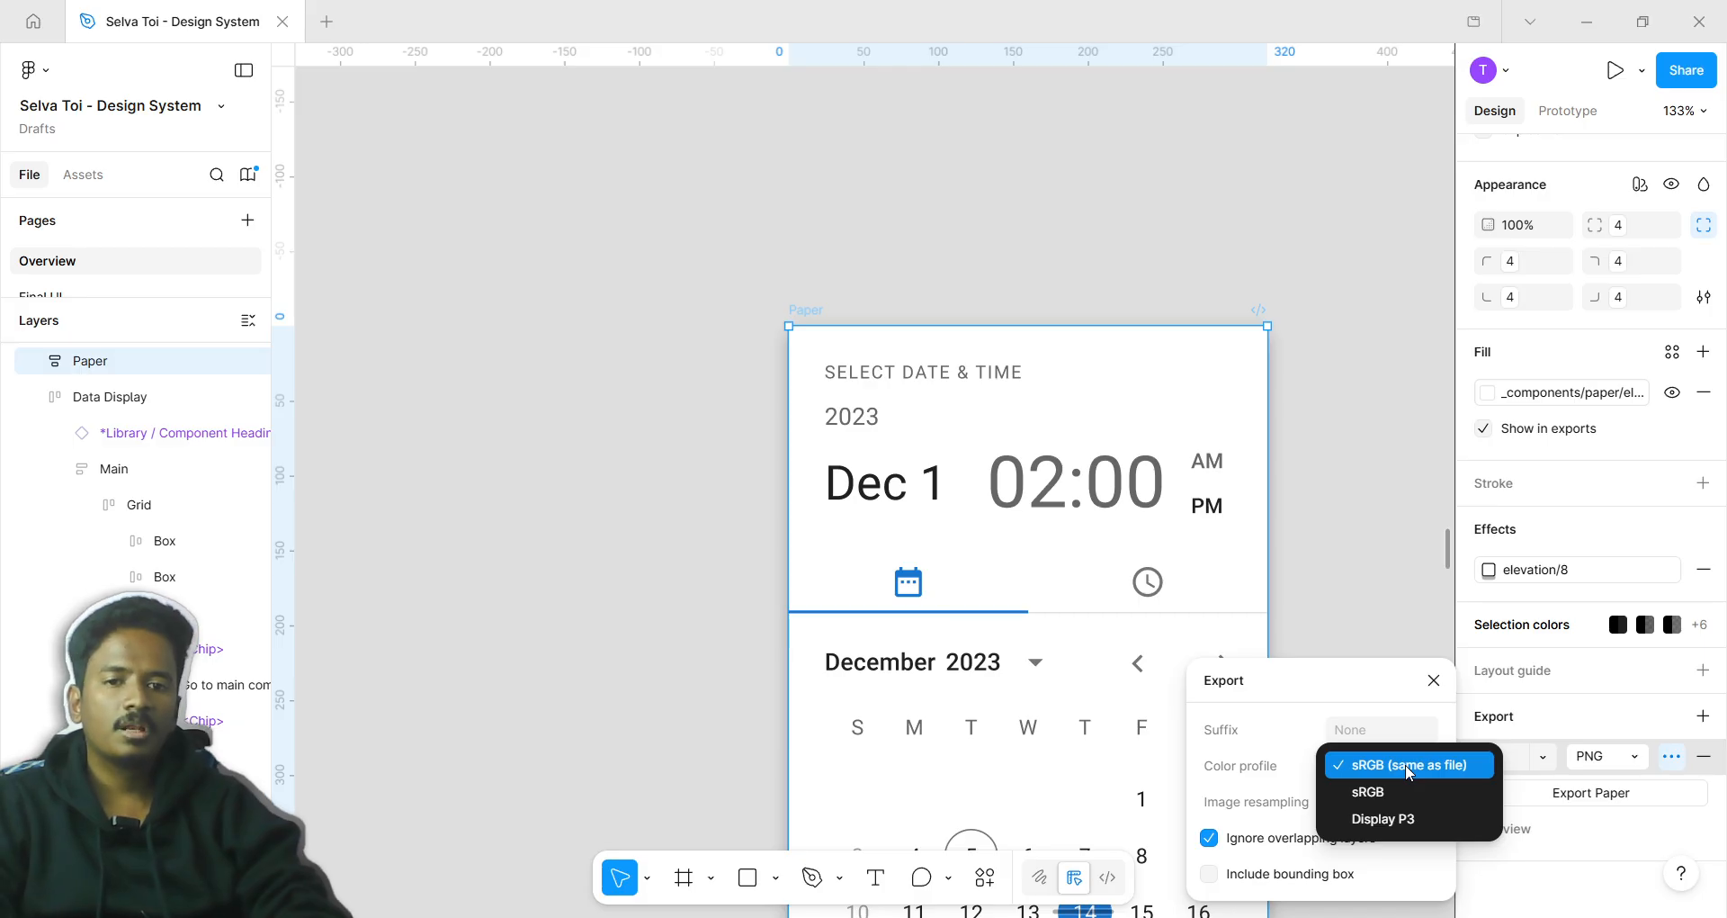
left_click(1306, 803)
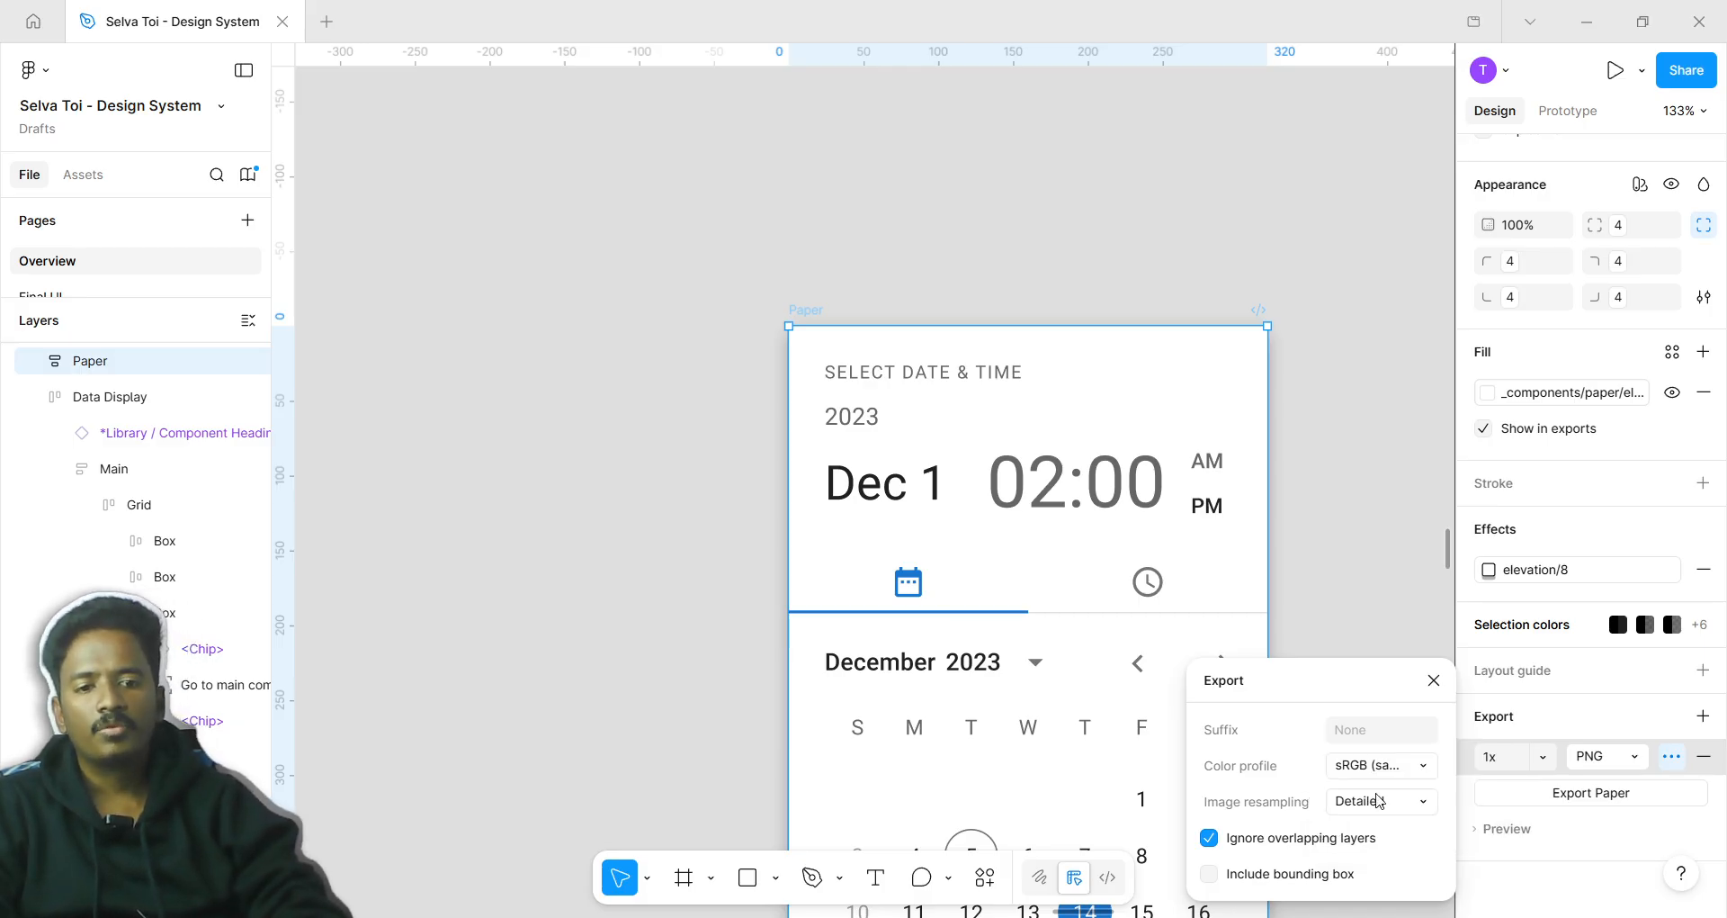
left_click(1384, 801)
left_click(1271, 810)
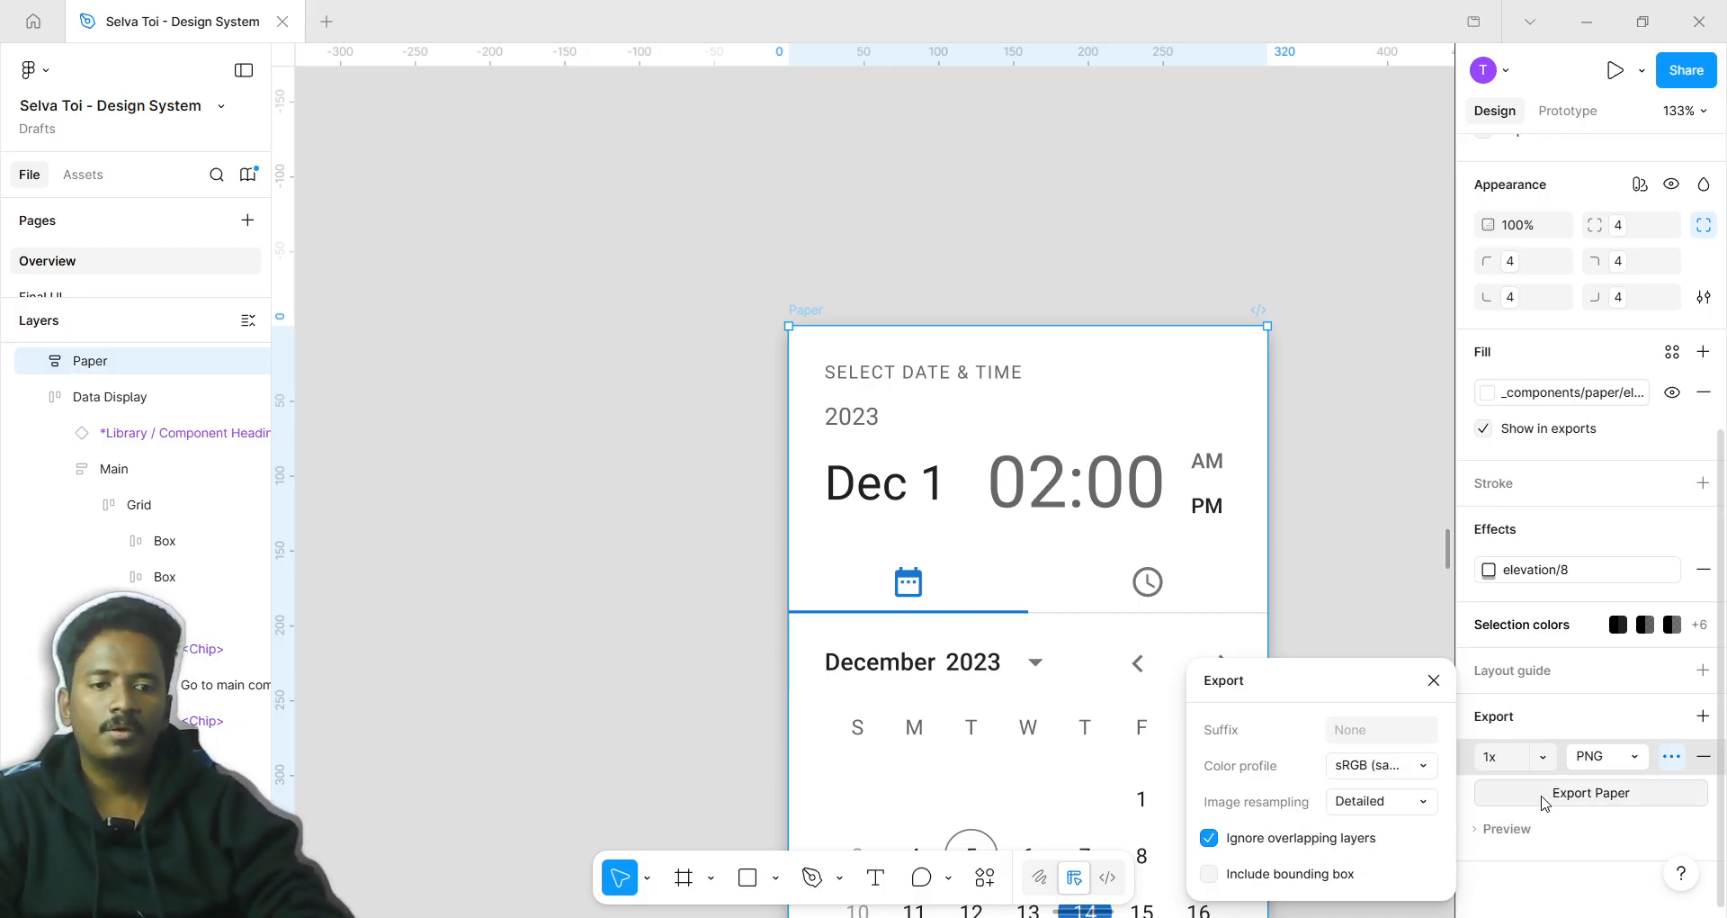
left_click(1679, 754)
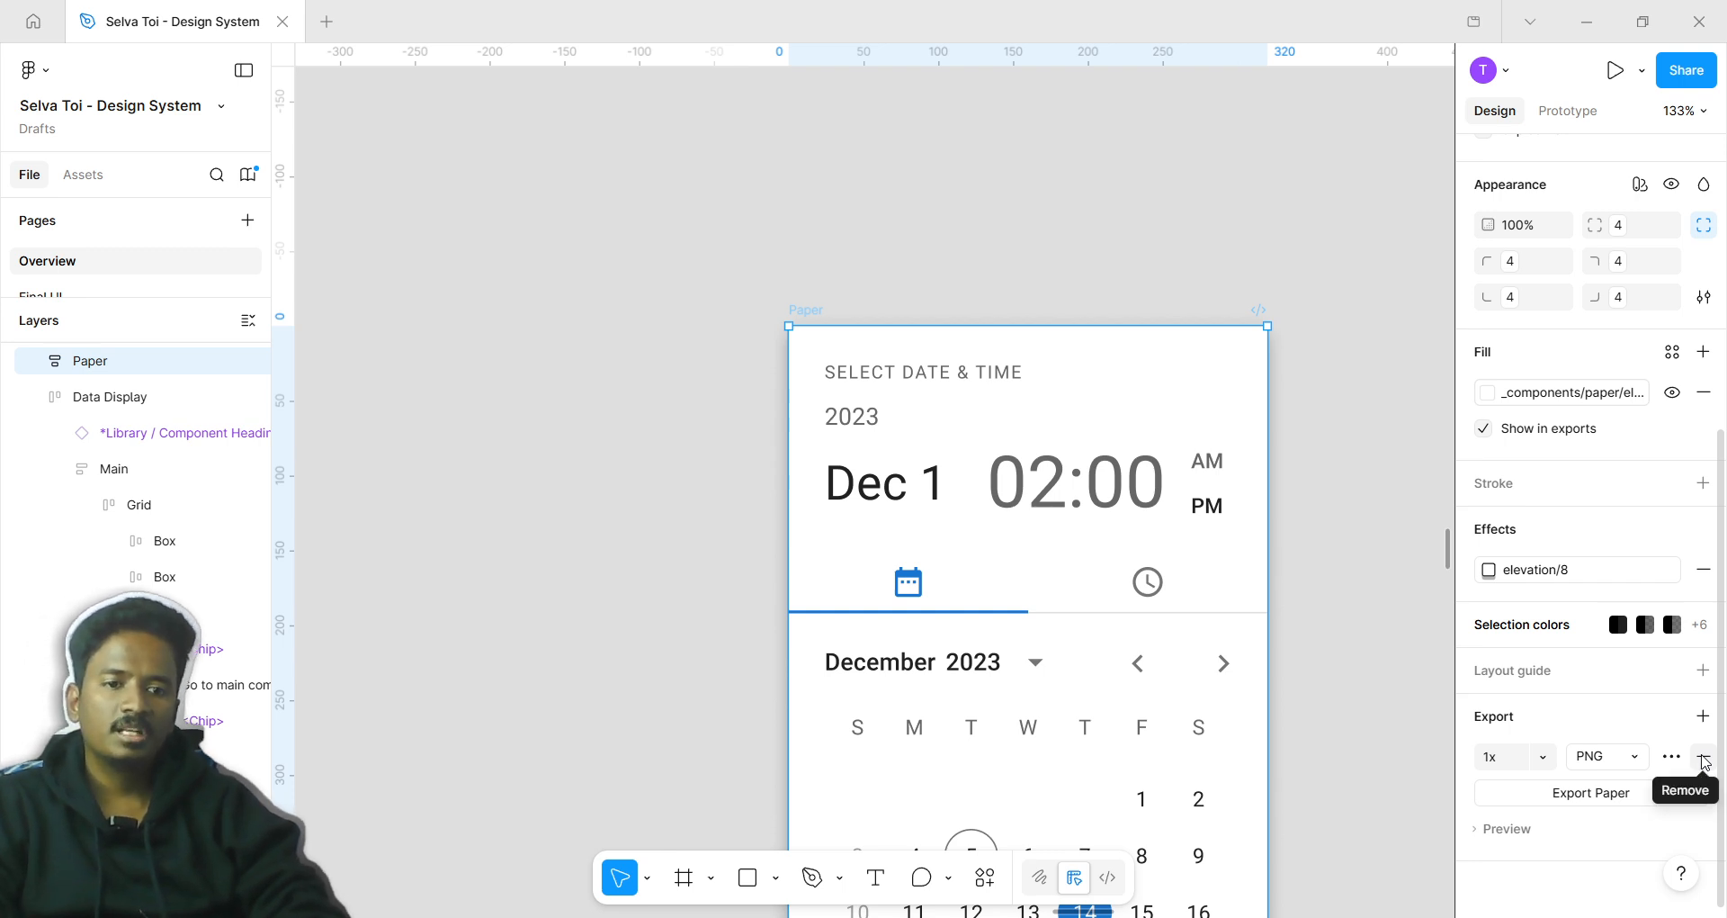
Remove the Paper frame's export setting and undo the removal
left_click(1703, 757)
key("ctrl+z")
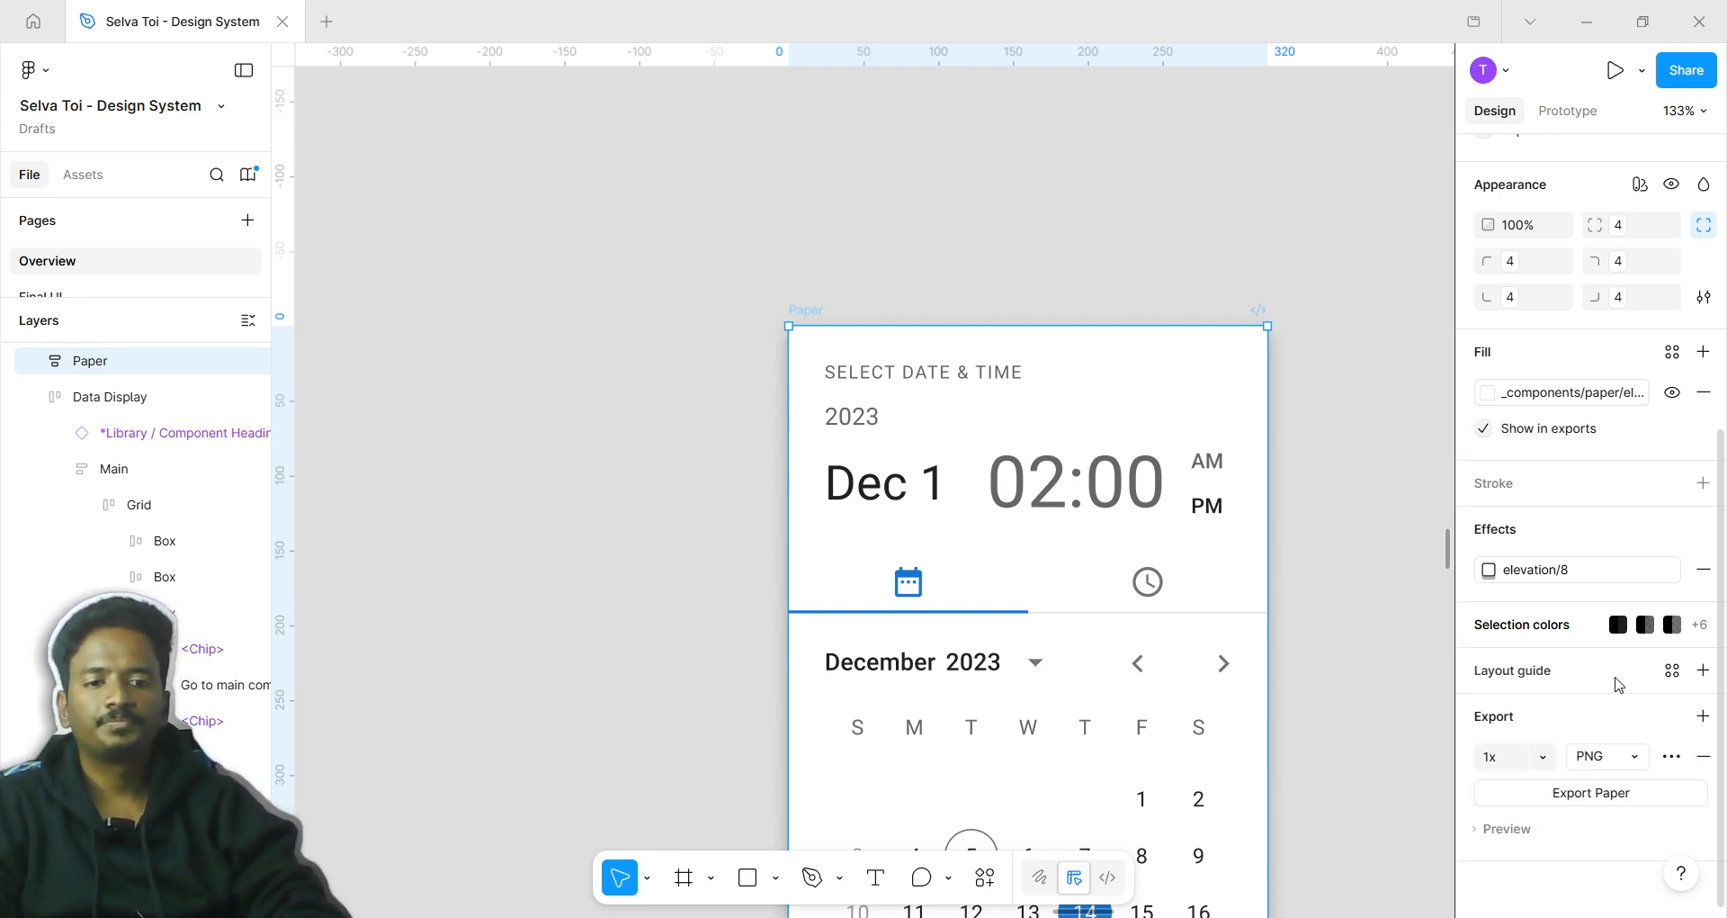
Show the export preview of the Paper frame and compare it with the frame on the canvas
left_click(1520, 828)
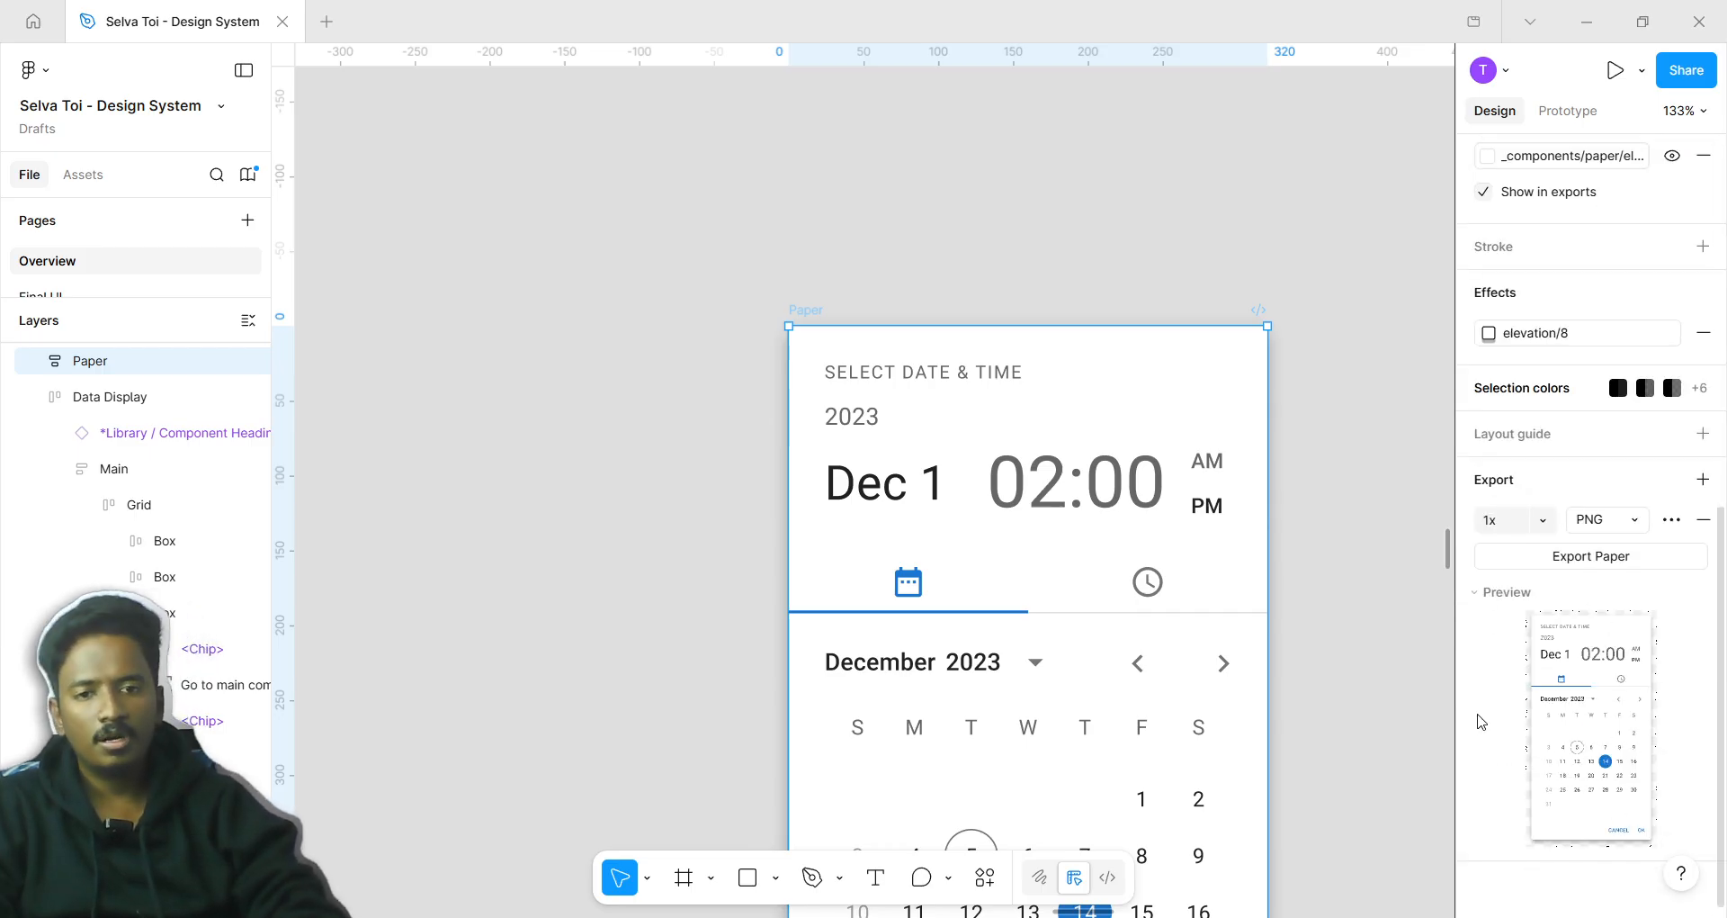
scroll(1056, 585, "down", 5, "ctrl")
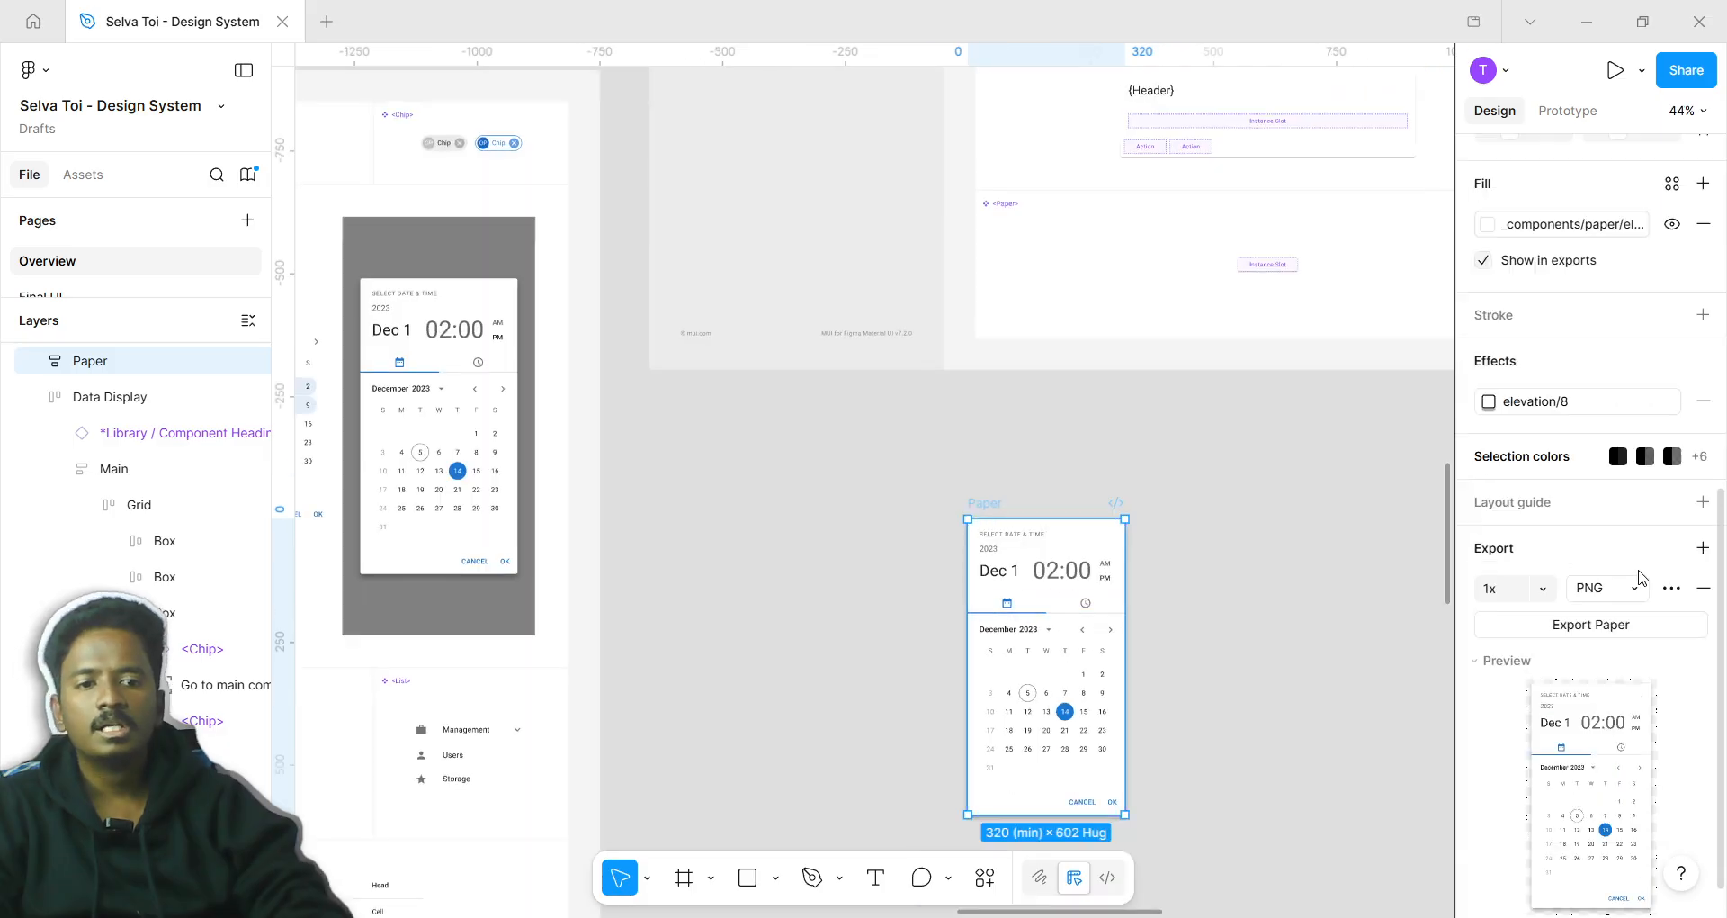
scroll(1630, 701, "down", 5)
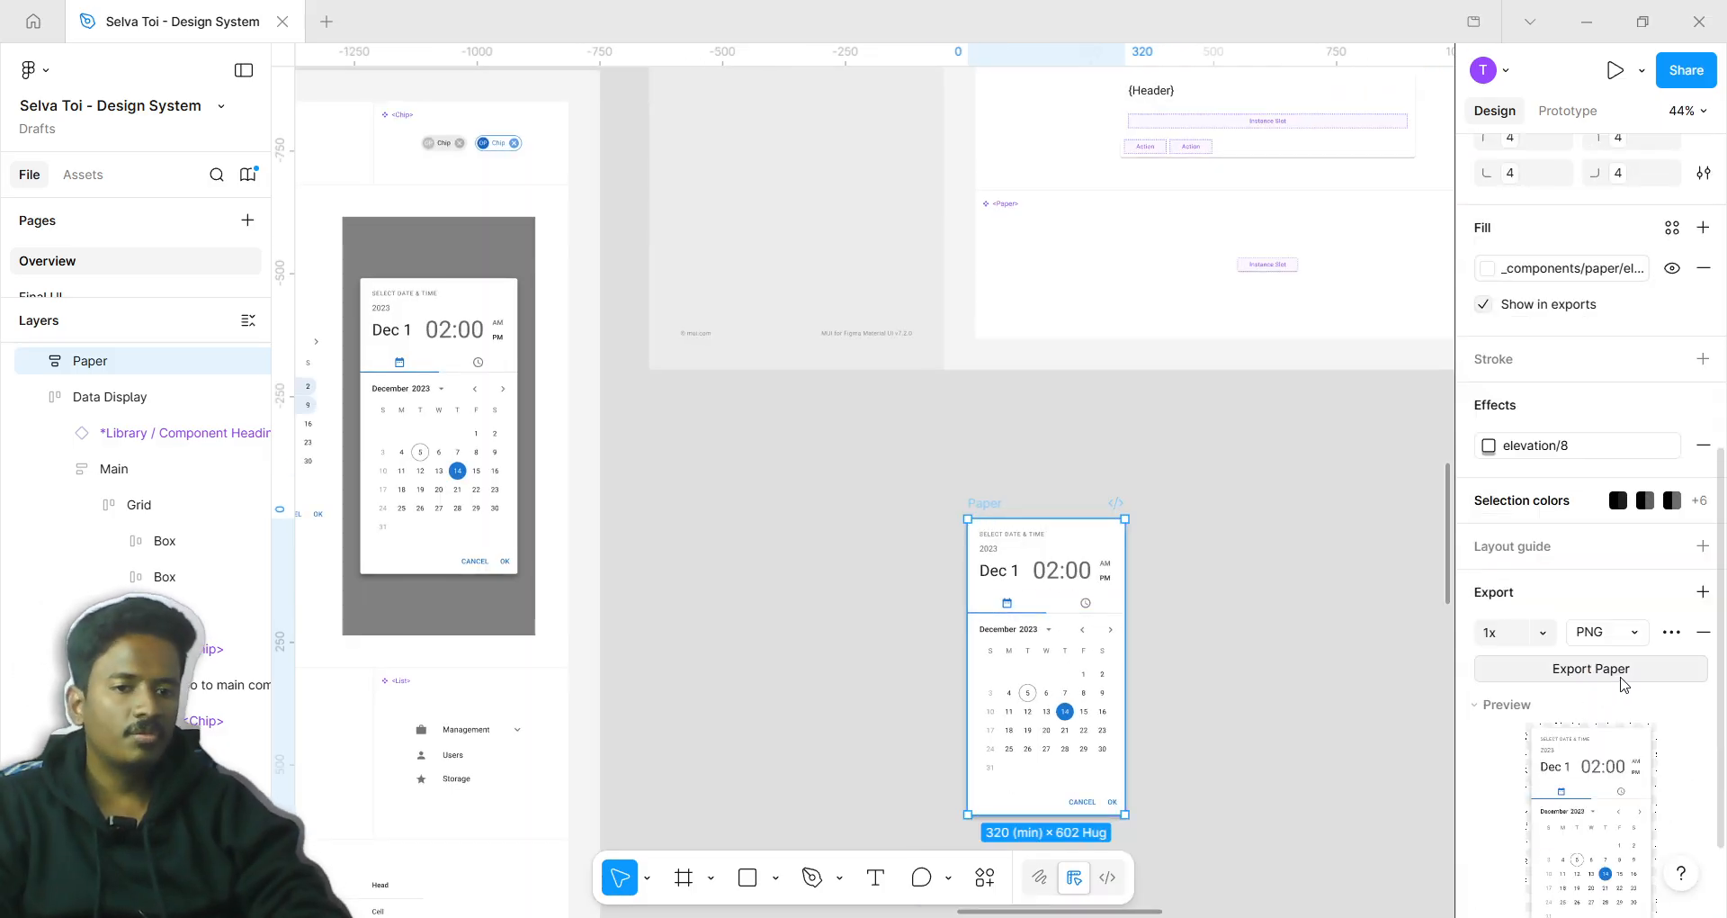
Rename the Paper frame copy as Sample
scroll(981, 508, "up", 6, "ctrl")
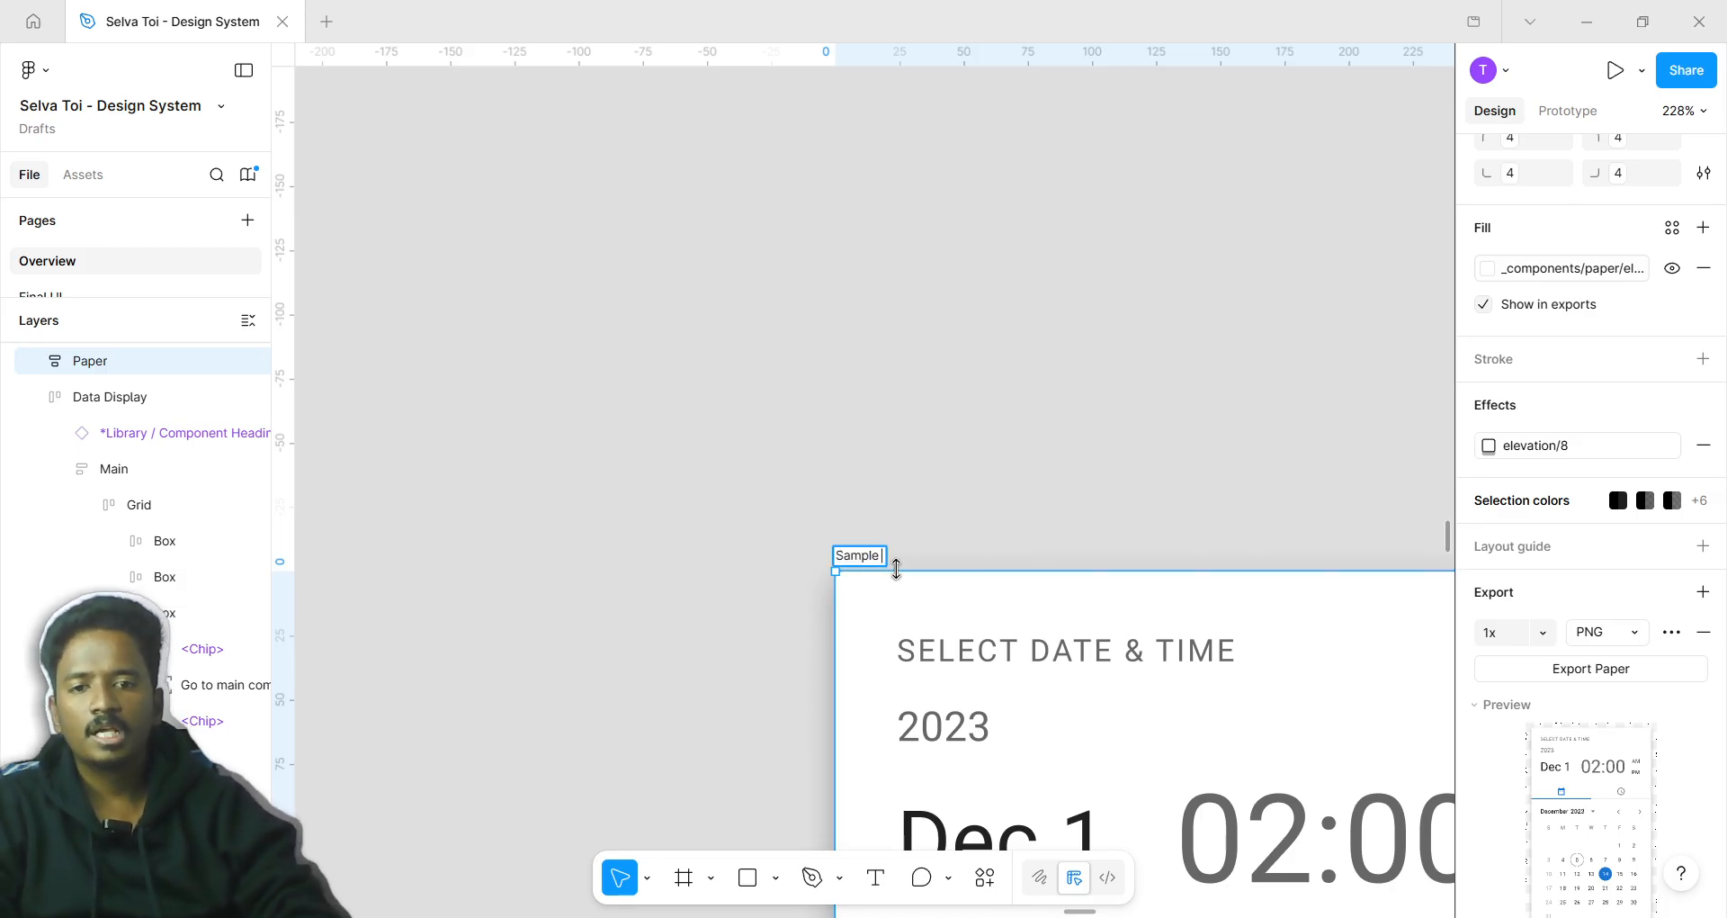
key("Return")
scroll(896, 569, "down", 5)
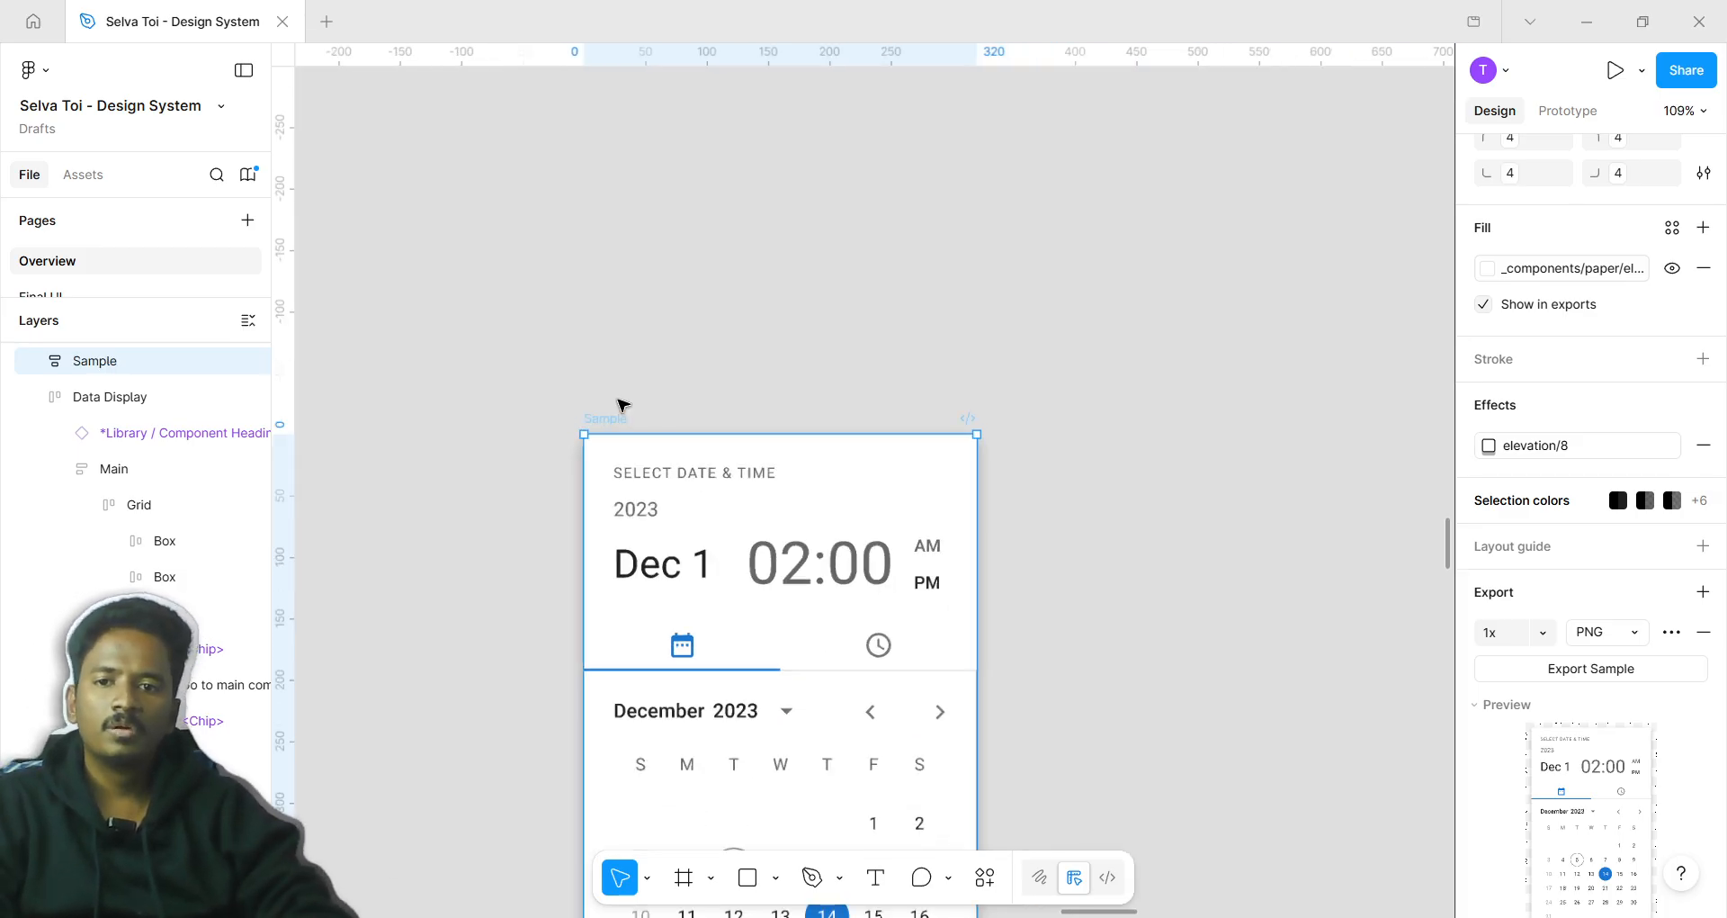
Duplicate the Sample frame about 29 px to the right of the original and select both frames
key("ctrl+d")
left_click_drag(1051, 425, 1044, 417)
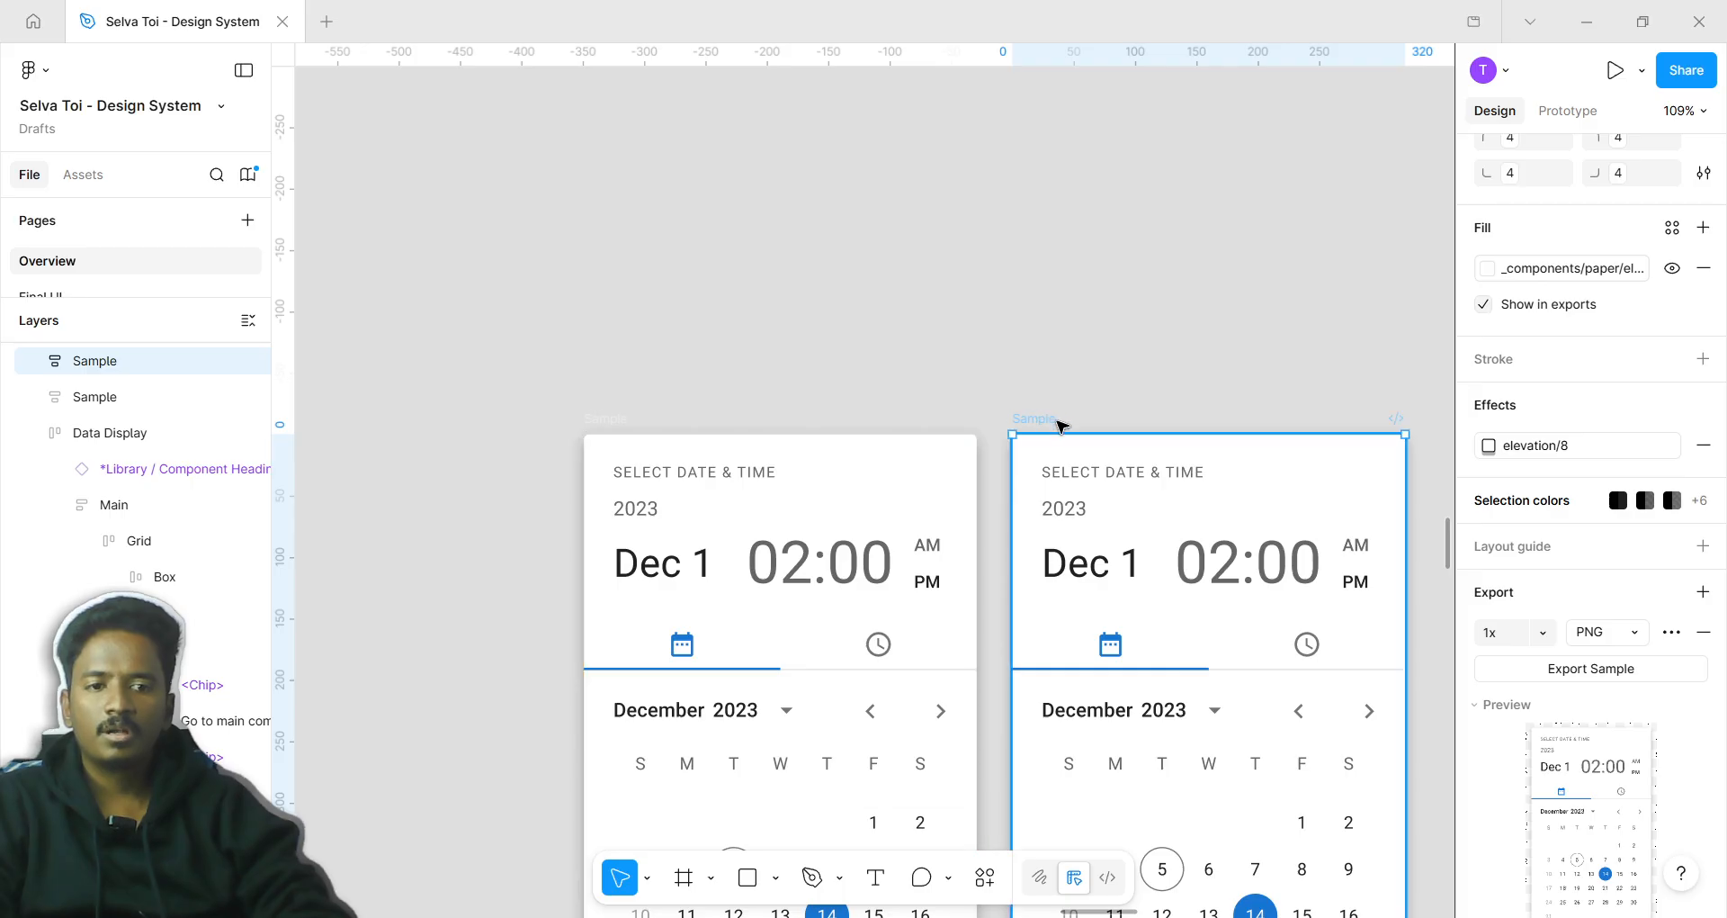
left_click(620, 419, "shift")
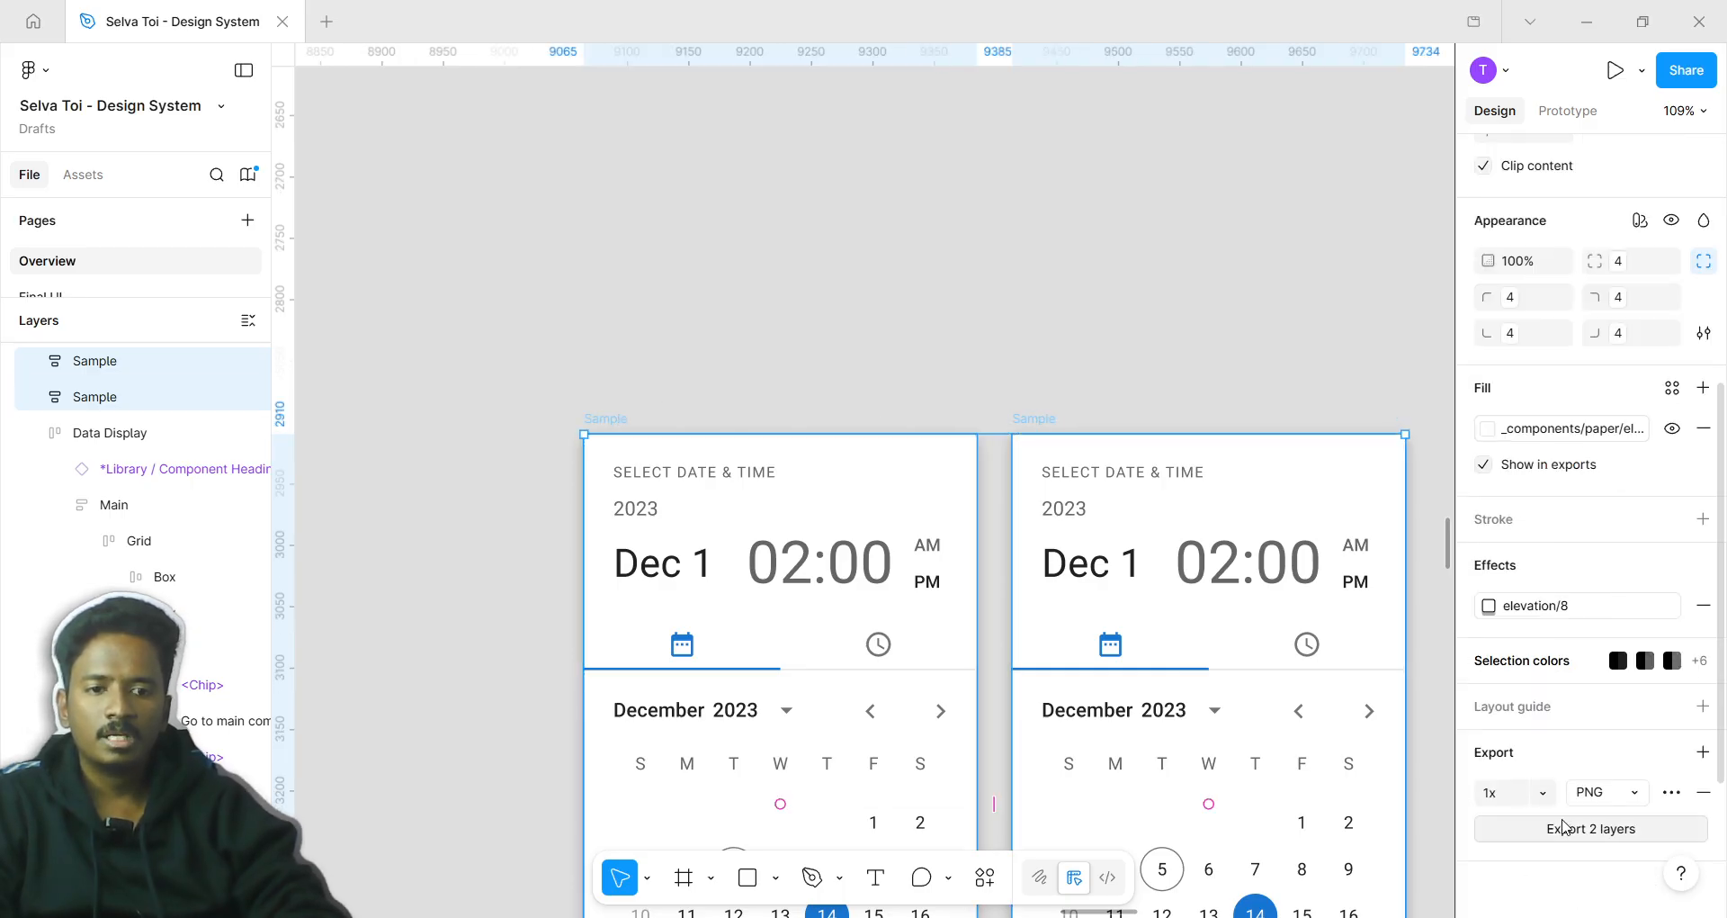
Set the export format of the right-hand Sample frame to JPEG
scroll(1014, 397, "up", 5)
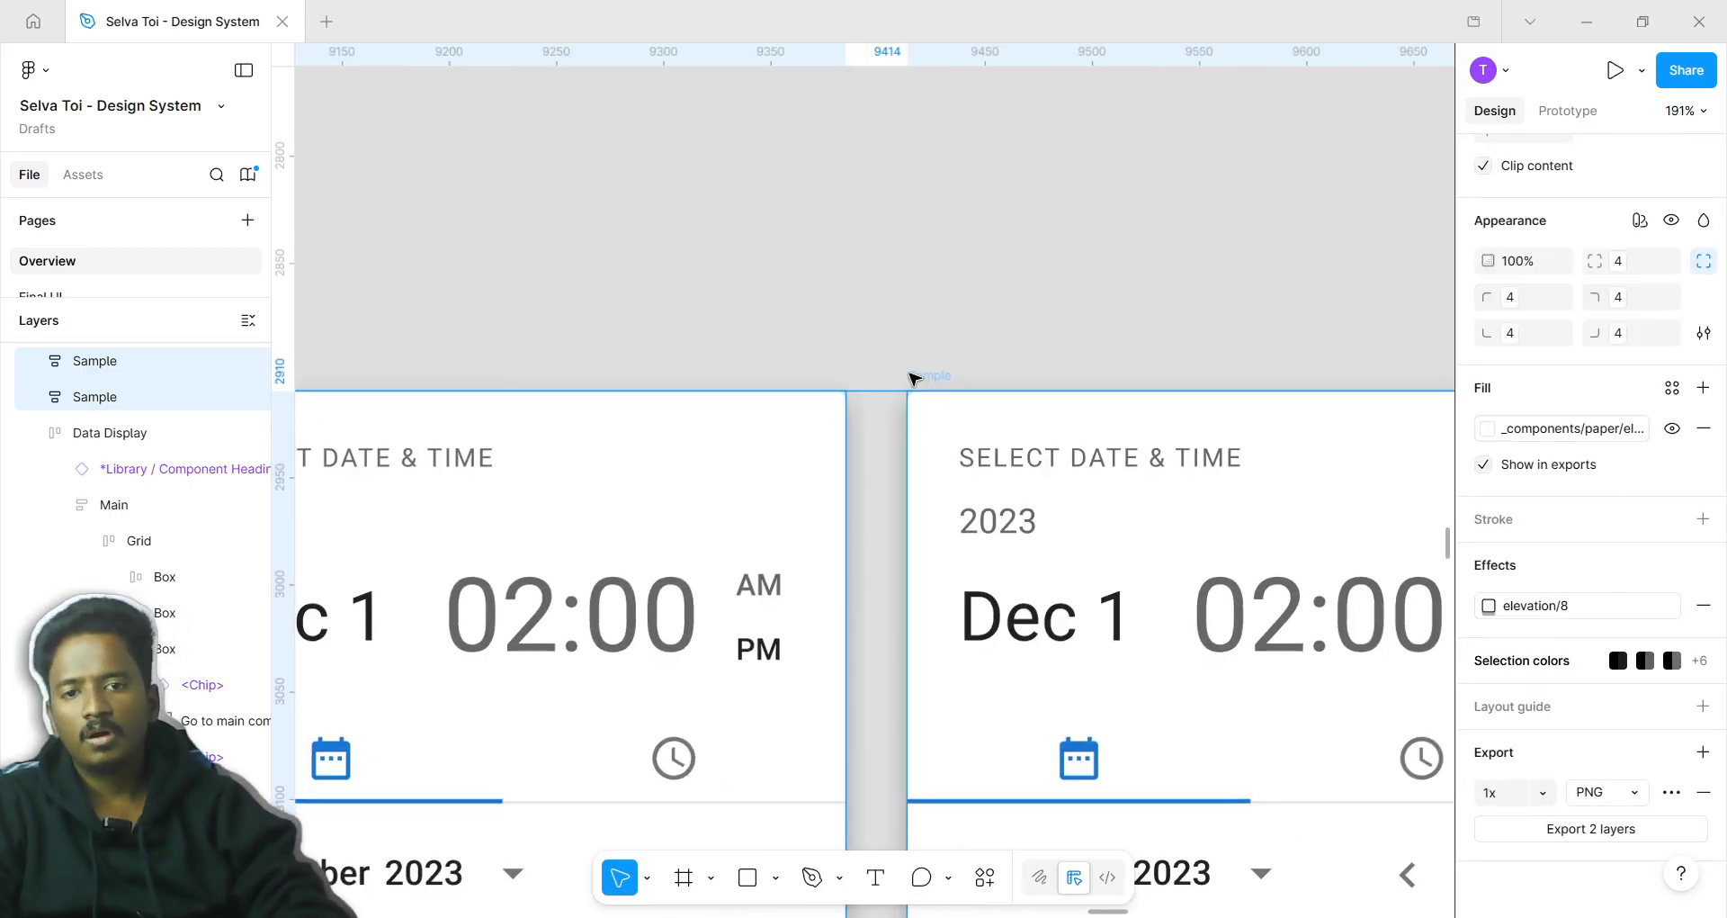
left_click(940, 383)
left_click(930, 375)
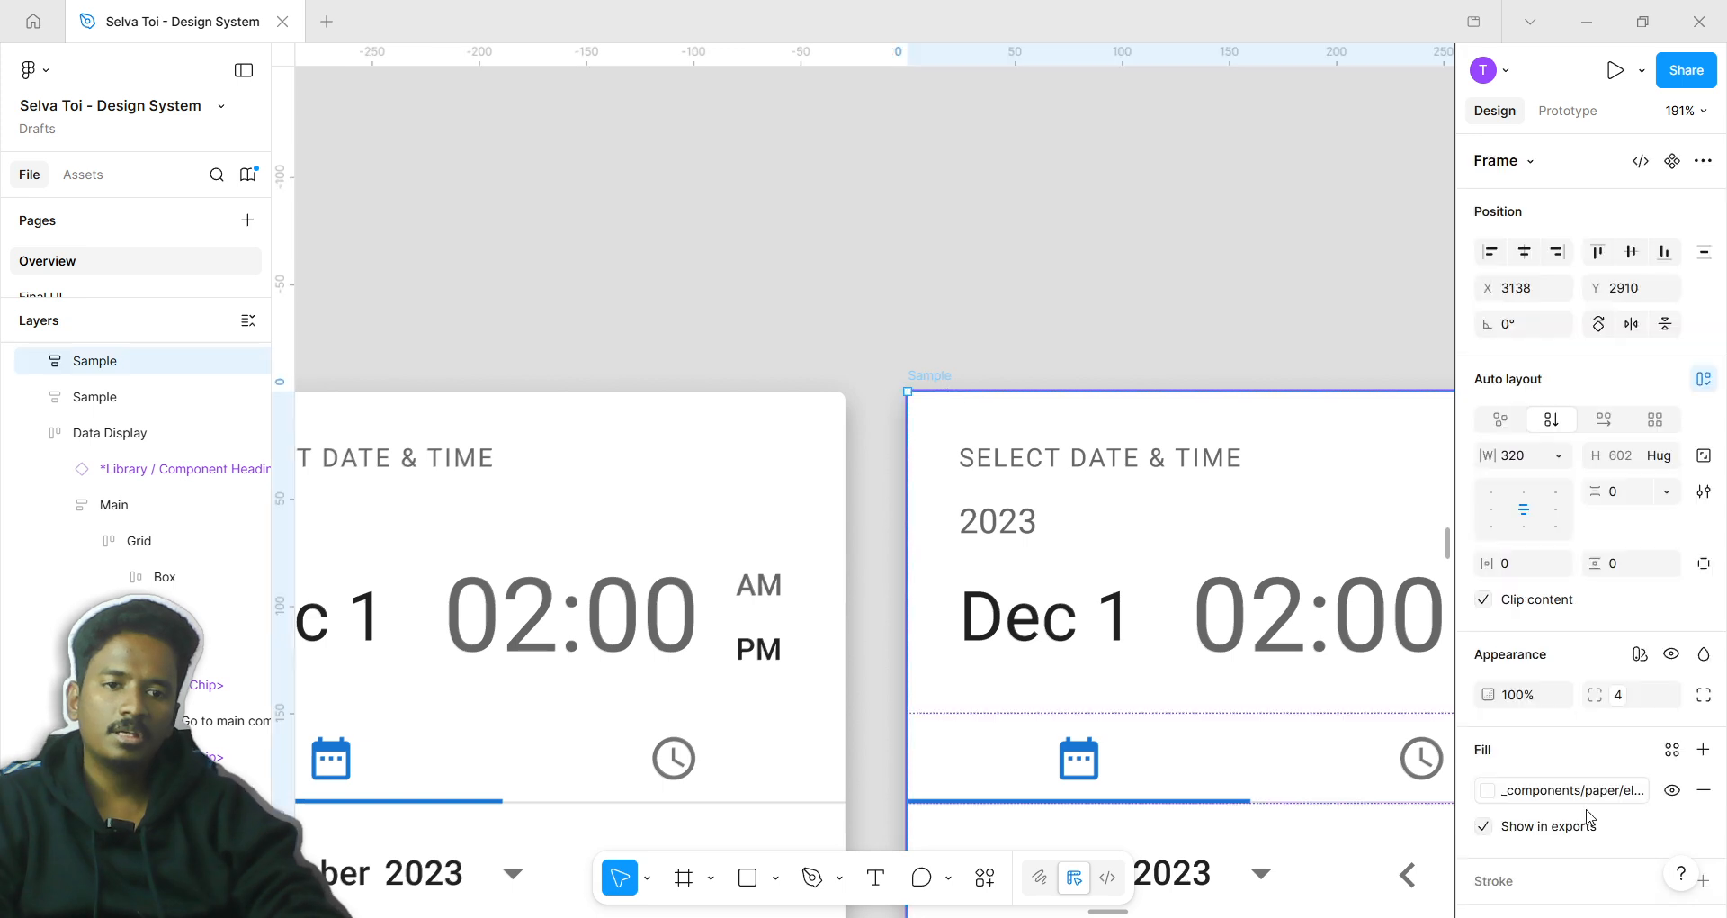
scroll(1584, 821, "down", 5)
scroll(1587, 842, "down", 1)
left_click(1609, 520)
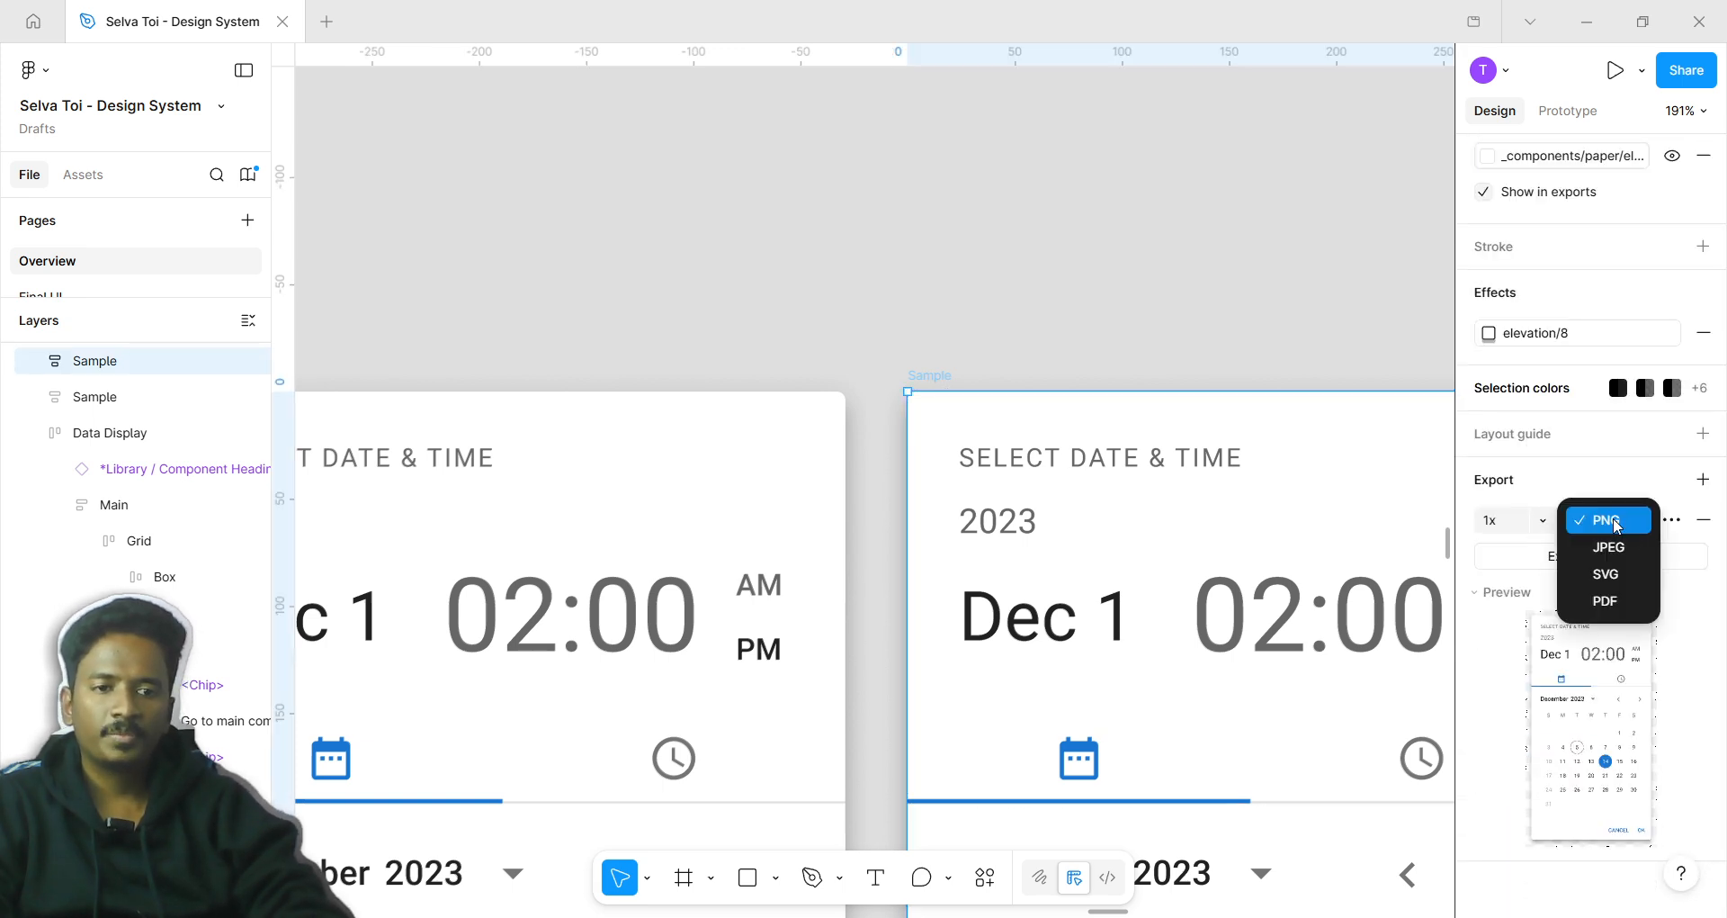
left_click(1626, 553)
Select both Sample frames and replace their mixed export settings with a single 1x PNG setting
scroll(771, 281, "down", 5)
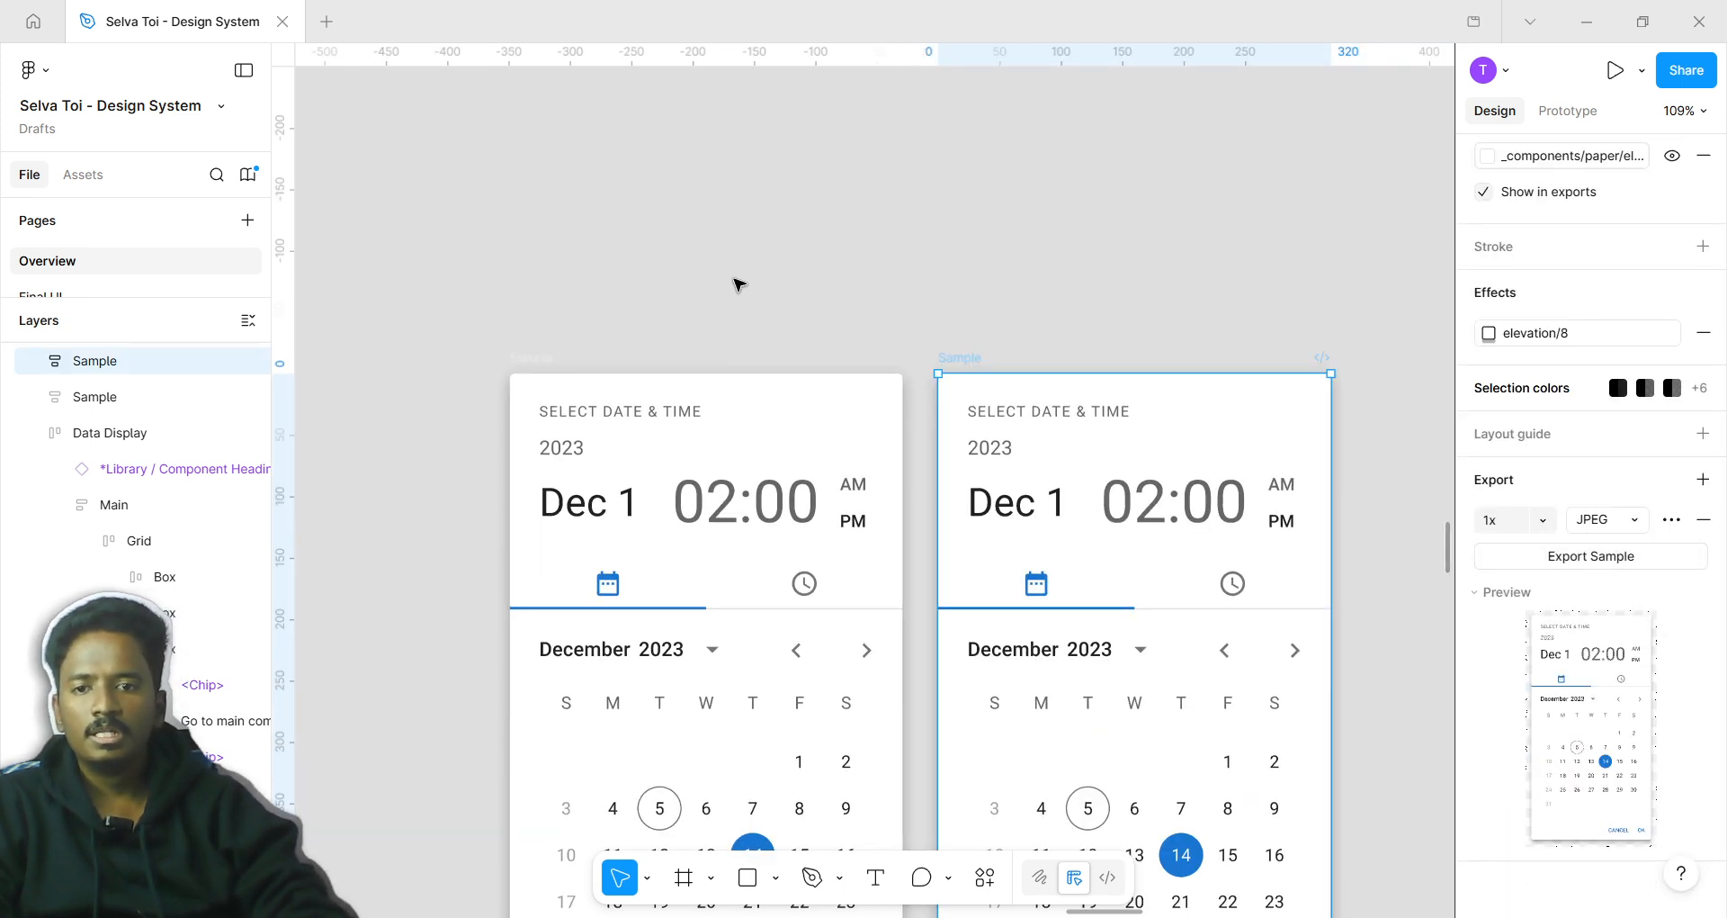
left_click(736, 282)
left_click(509, 363)
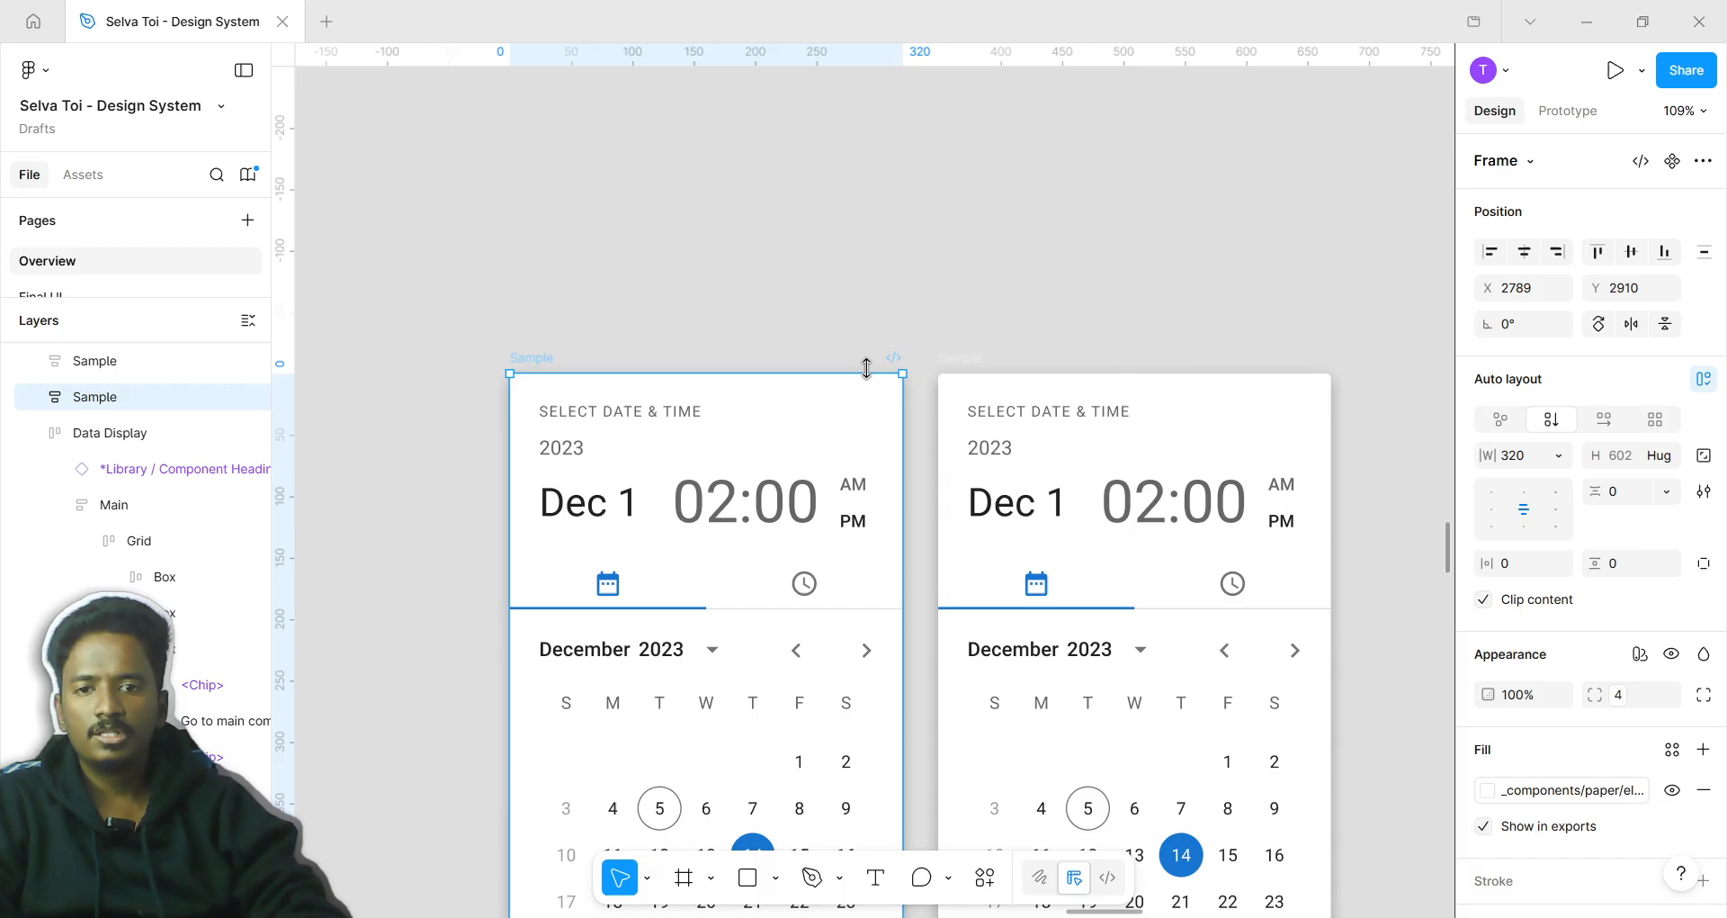
left_click(963, 359, "shift")
scroll(1651, 754, "down", 5)
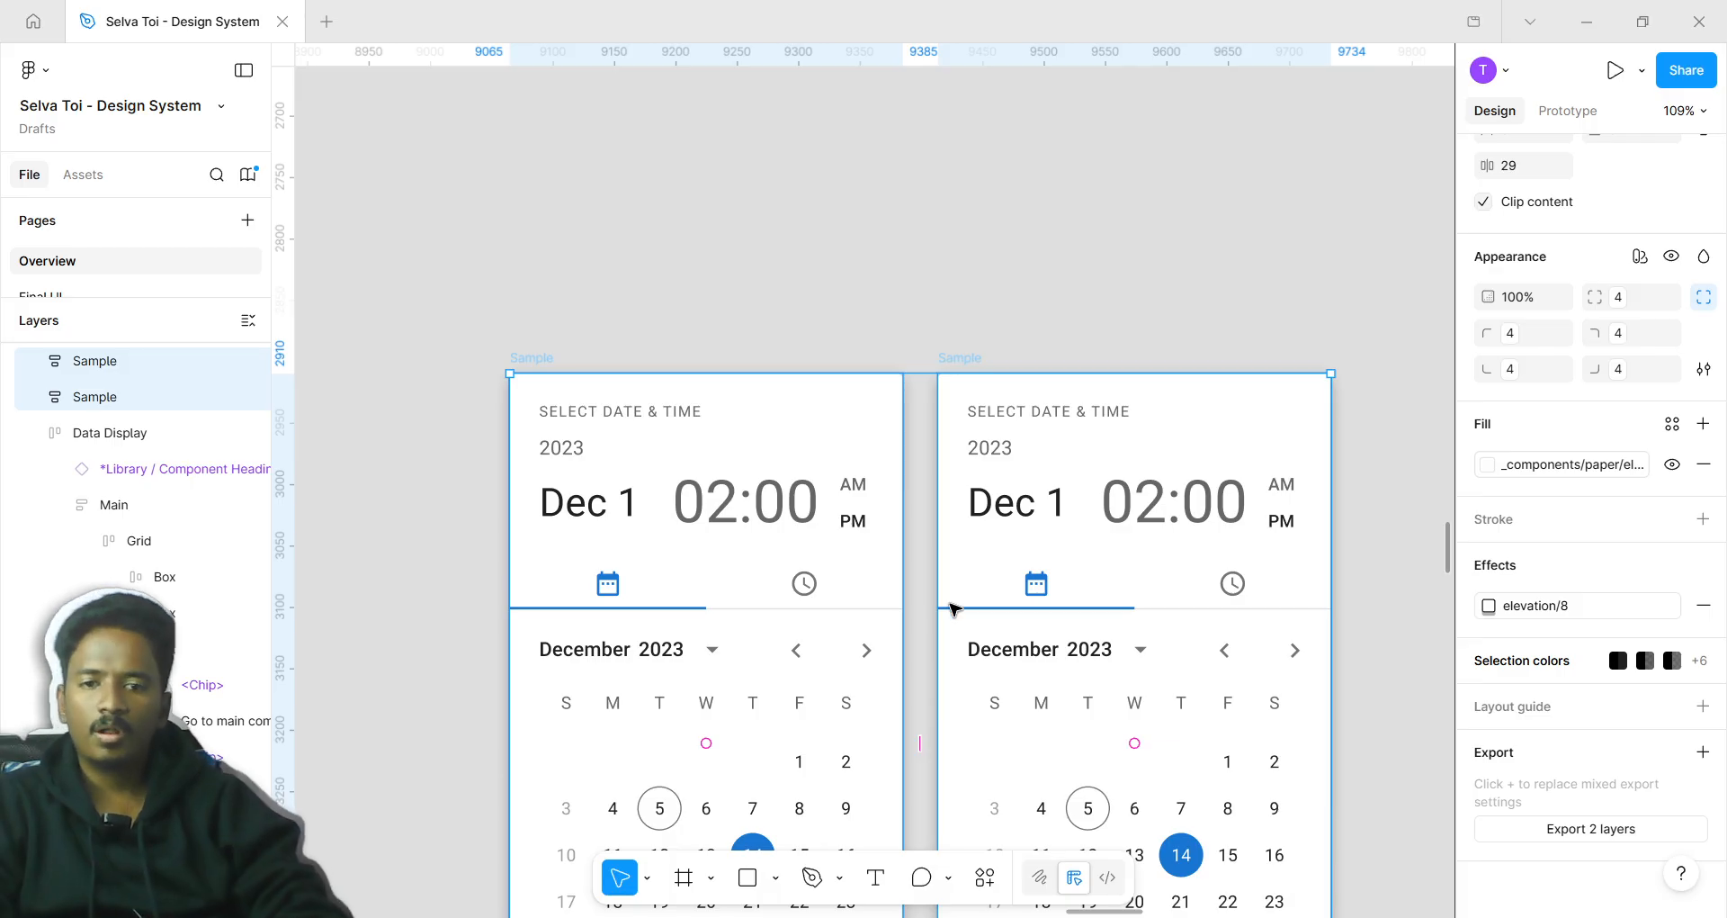
left_click(1706, 756)
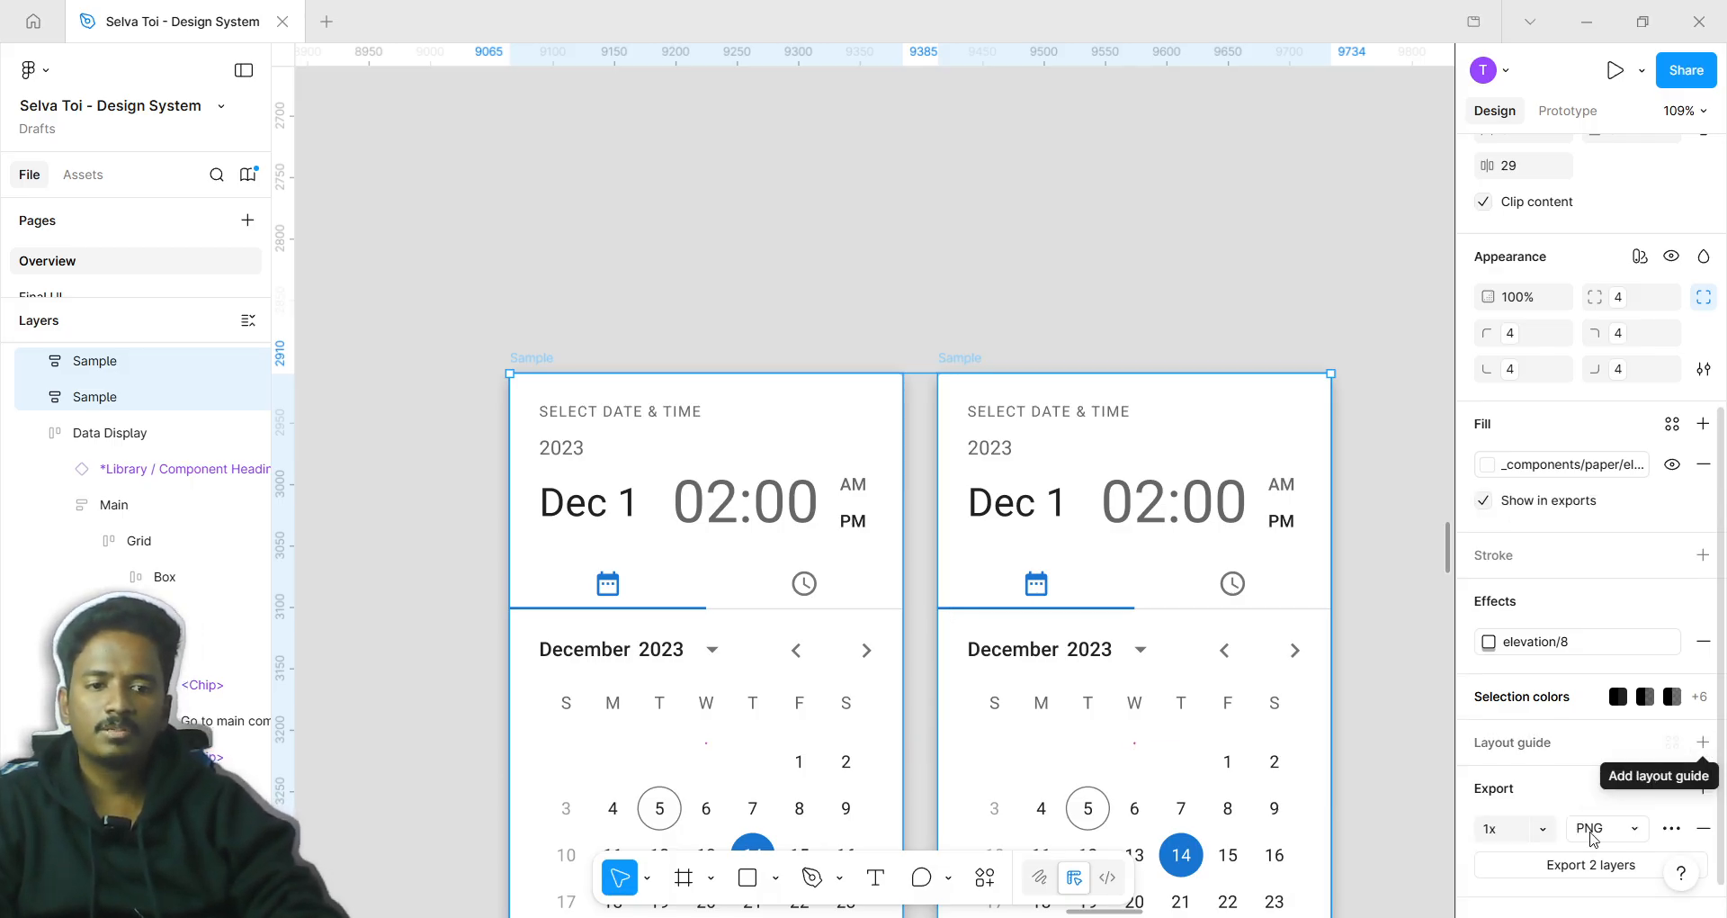
scroll(1557, 792, "down", 1)
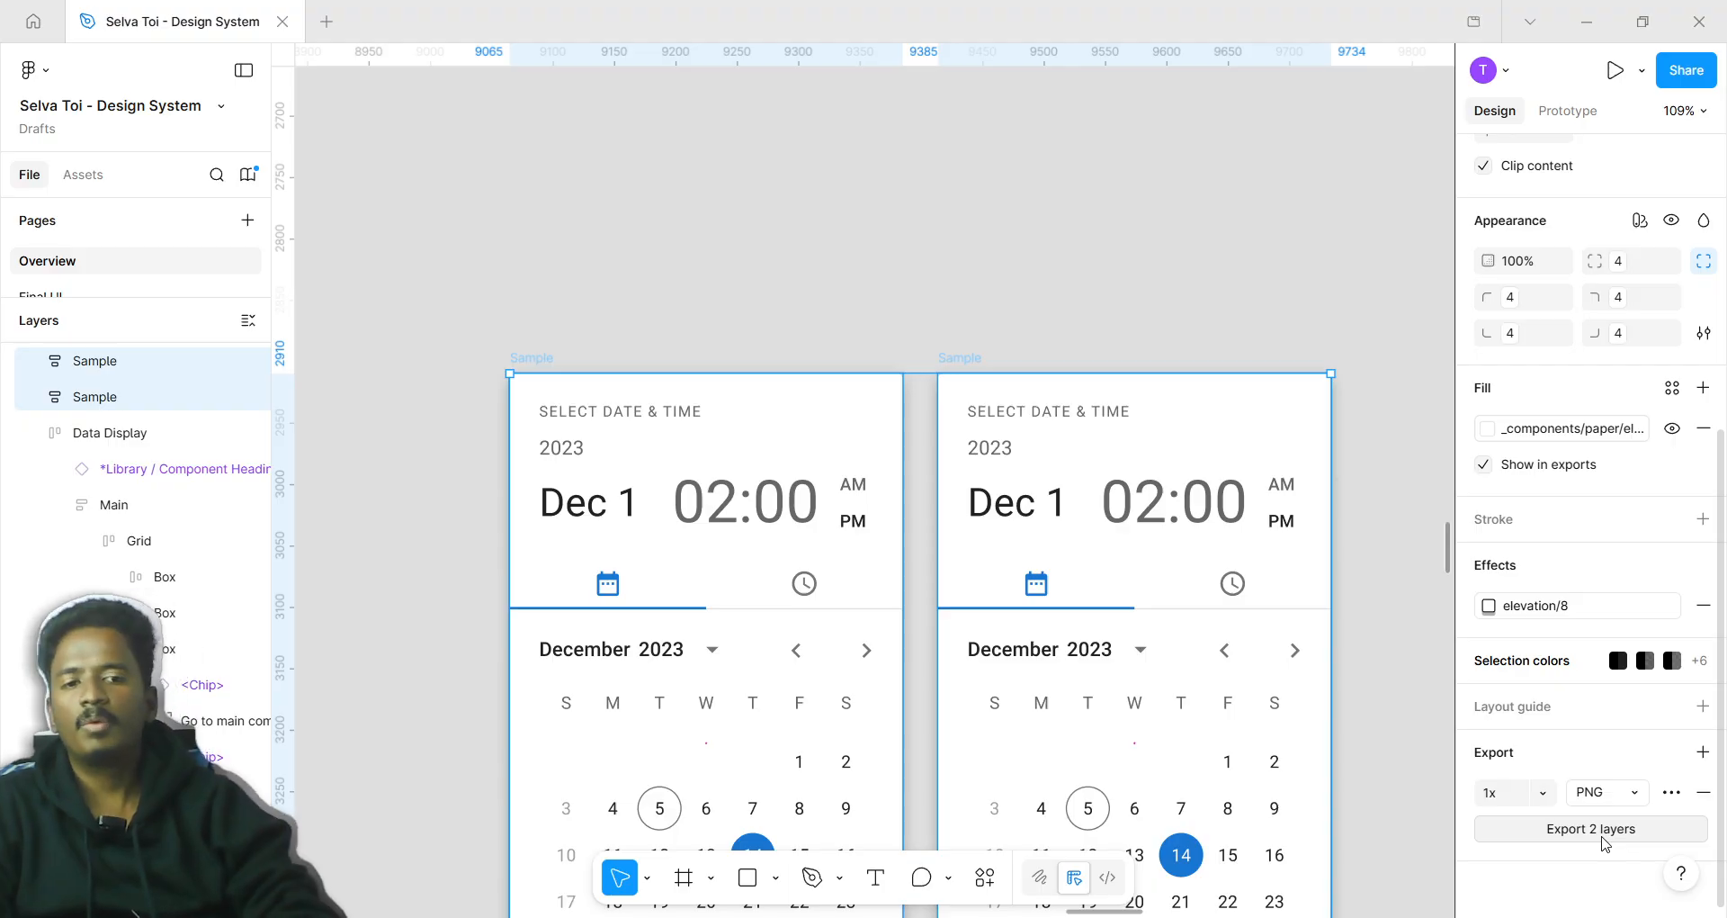
Examine the When Multiple Objects Selected and Final Understanding boards, including what the property panel depends on
scroll(764, 297, "down", 10)
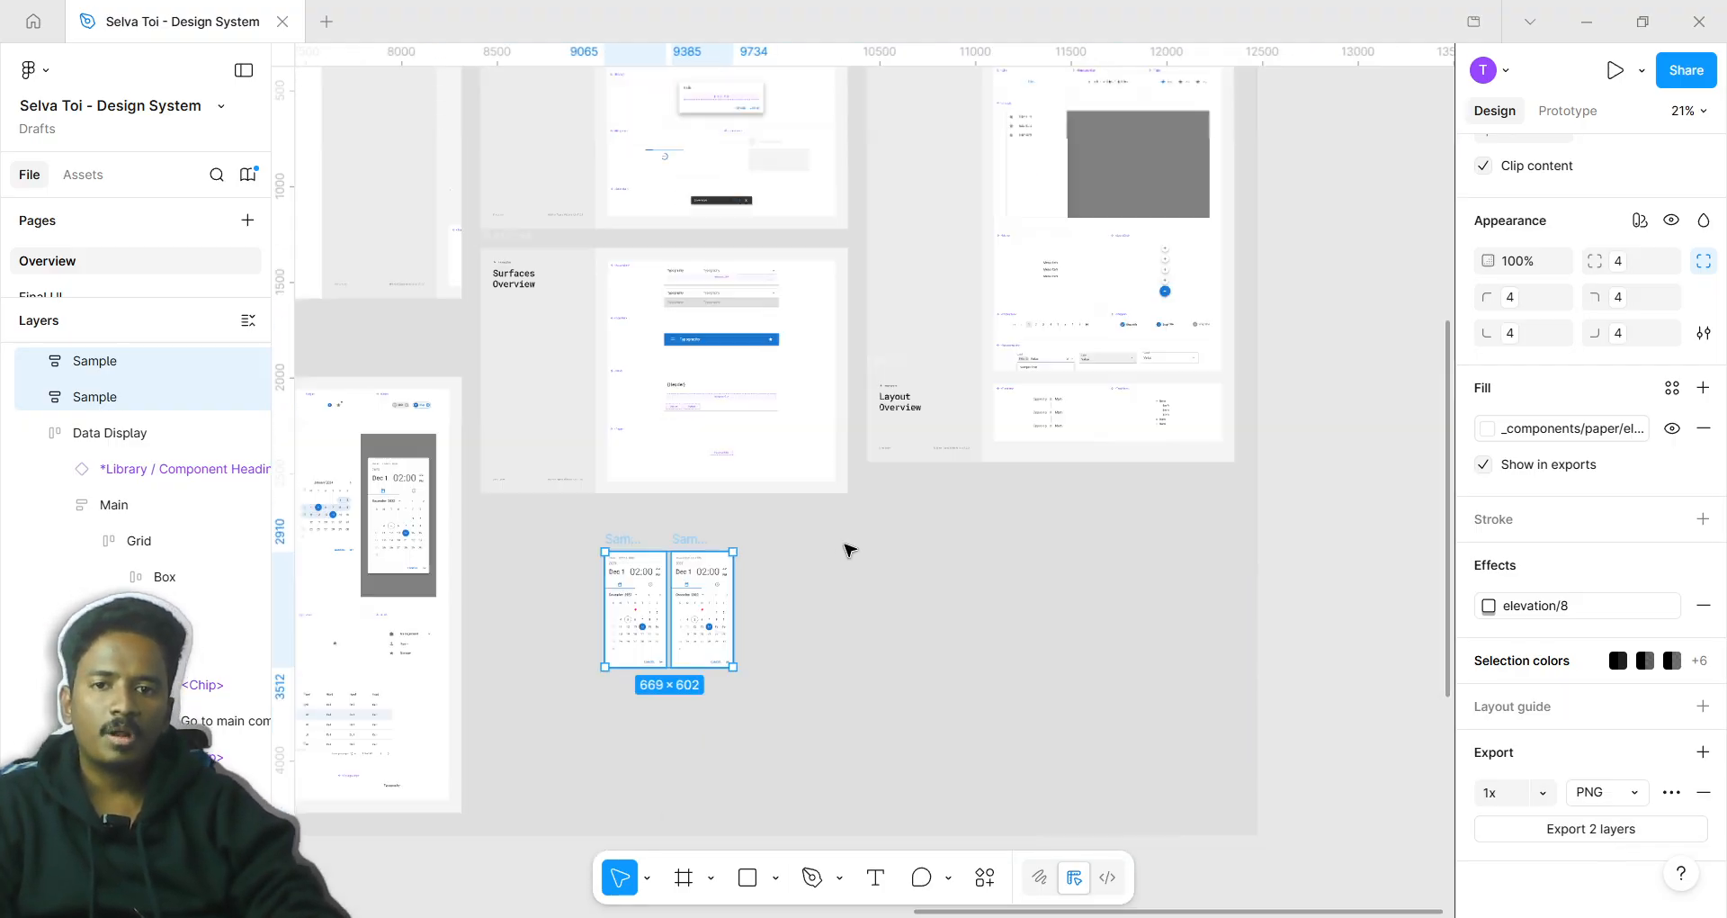
scroll(850, 548, "down", 3)
scroll(898, 678, "up", 5)
scroll(810, 504, "up", 6)
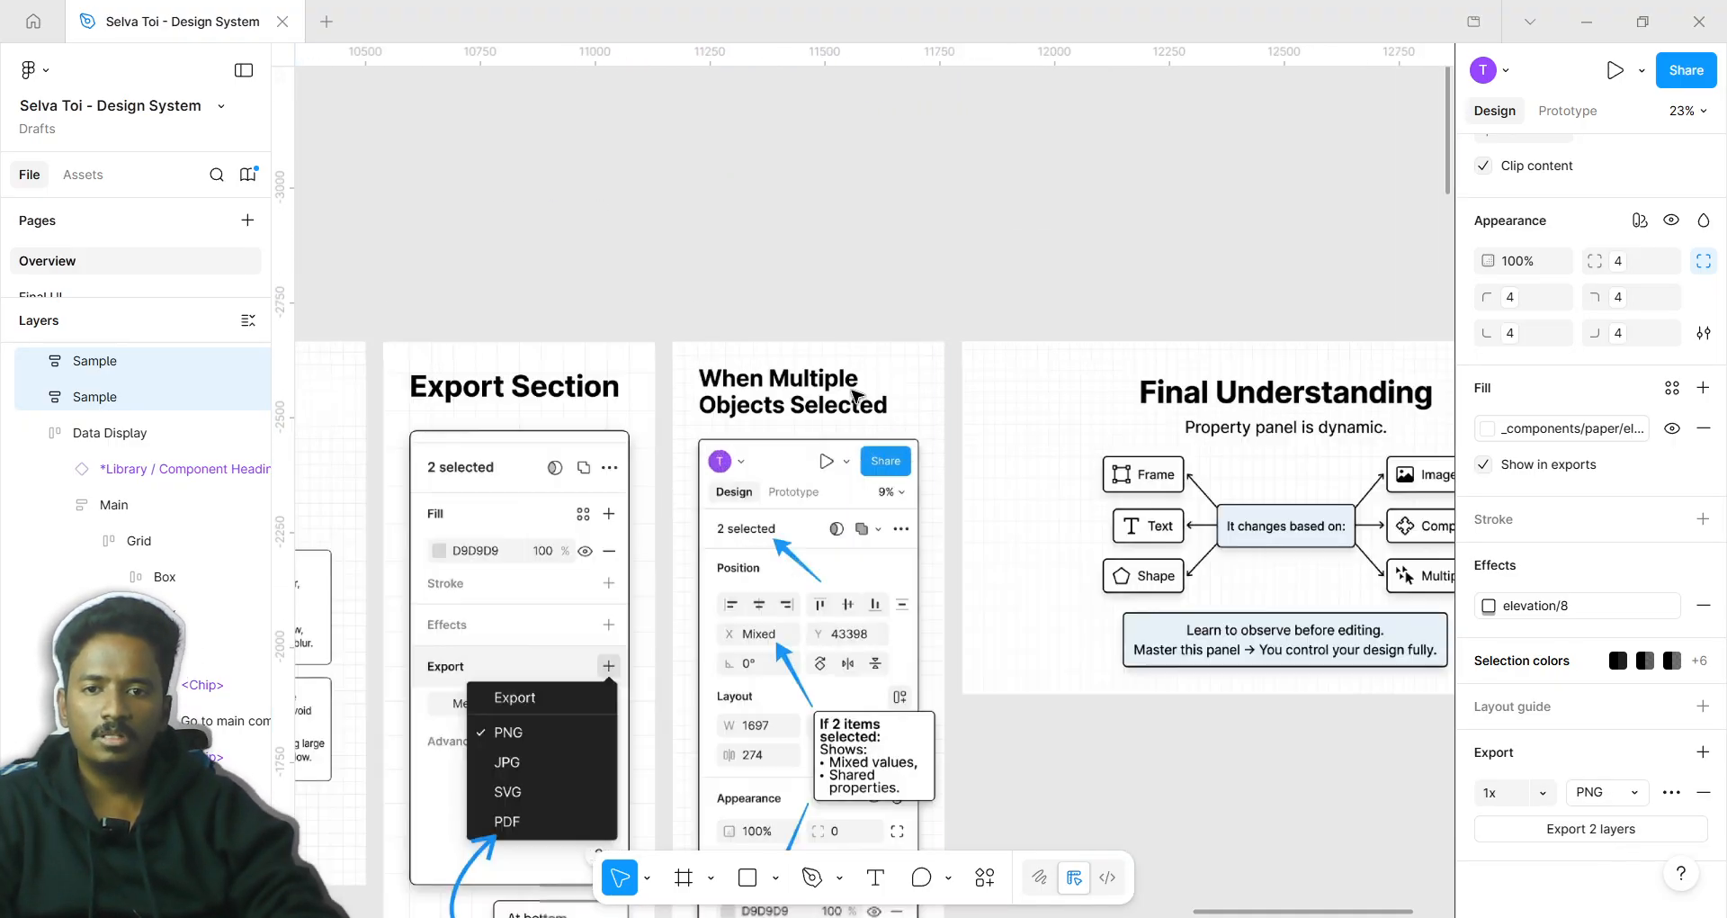
scroll(853, 396, "up", 8)
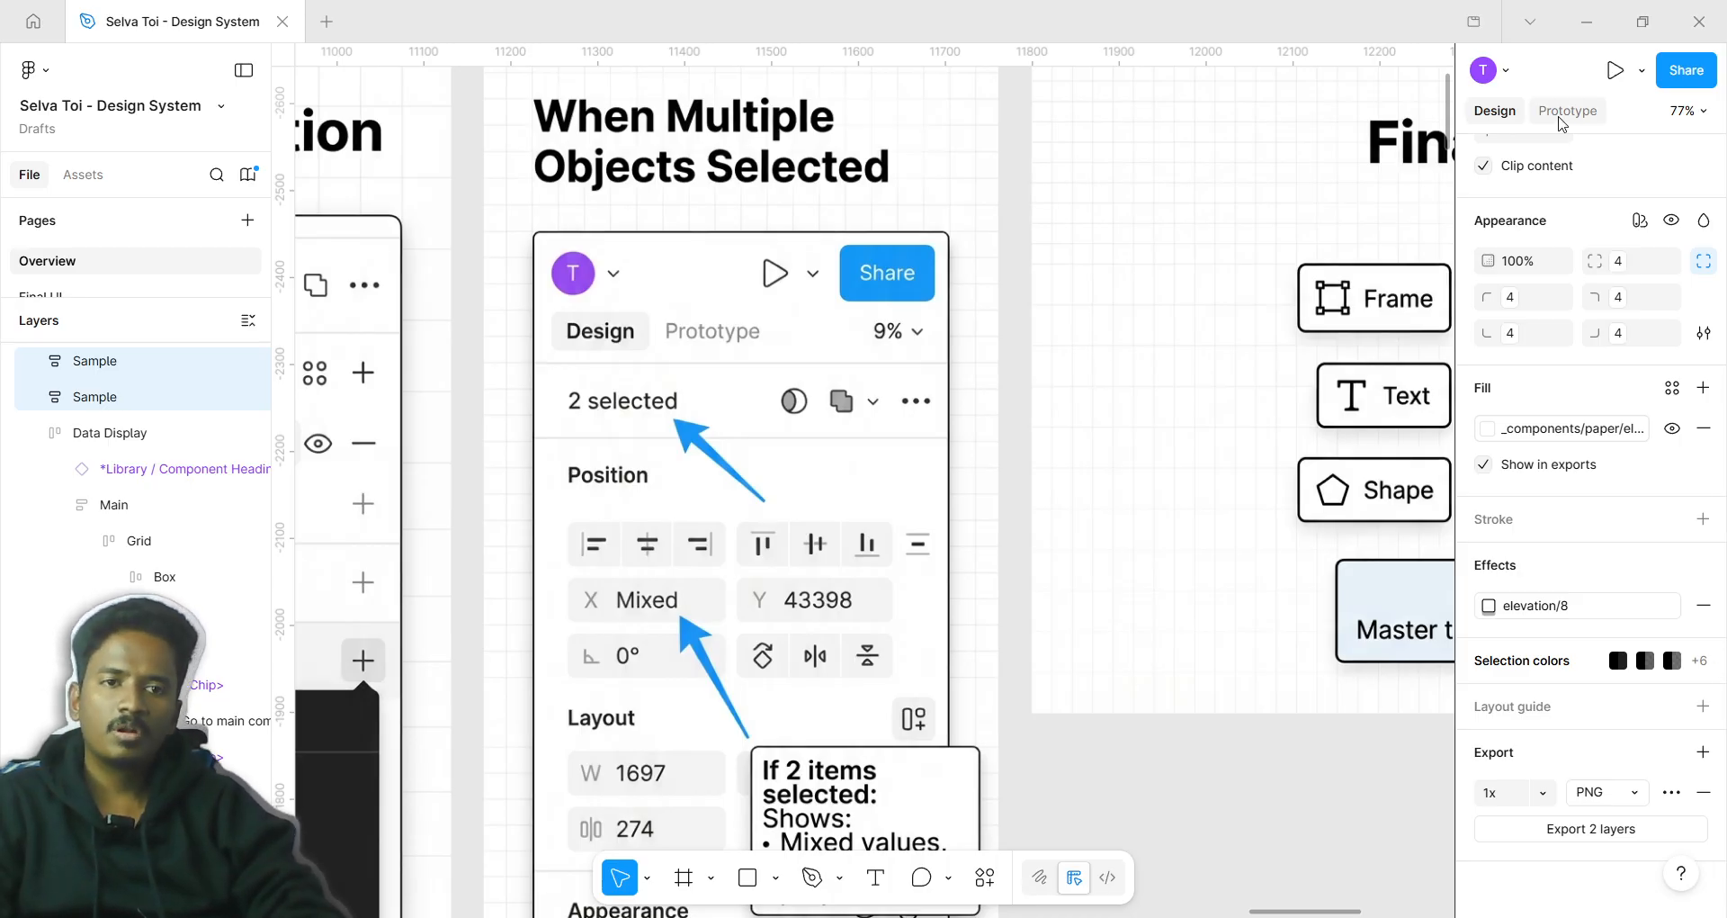
scroll(883, 489, "right", 10)
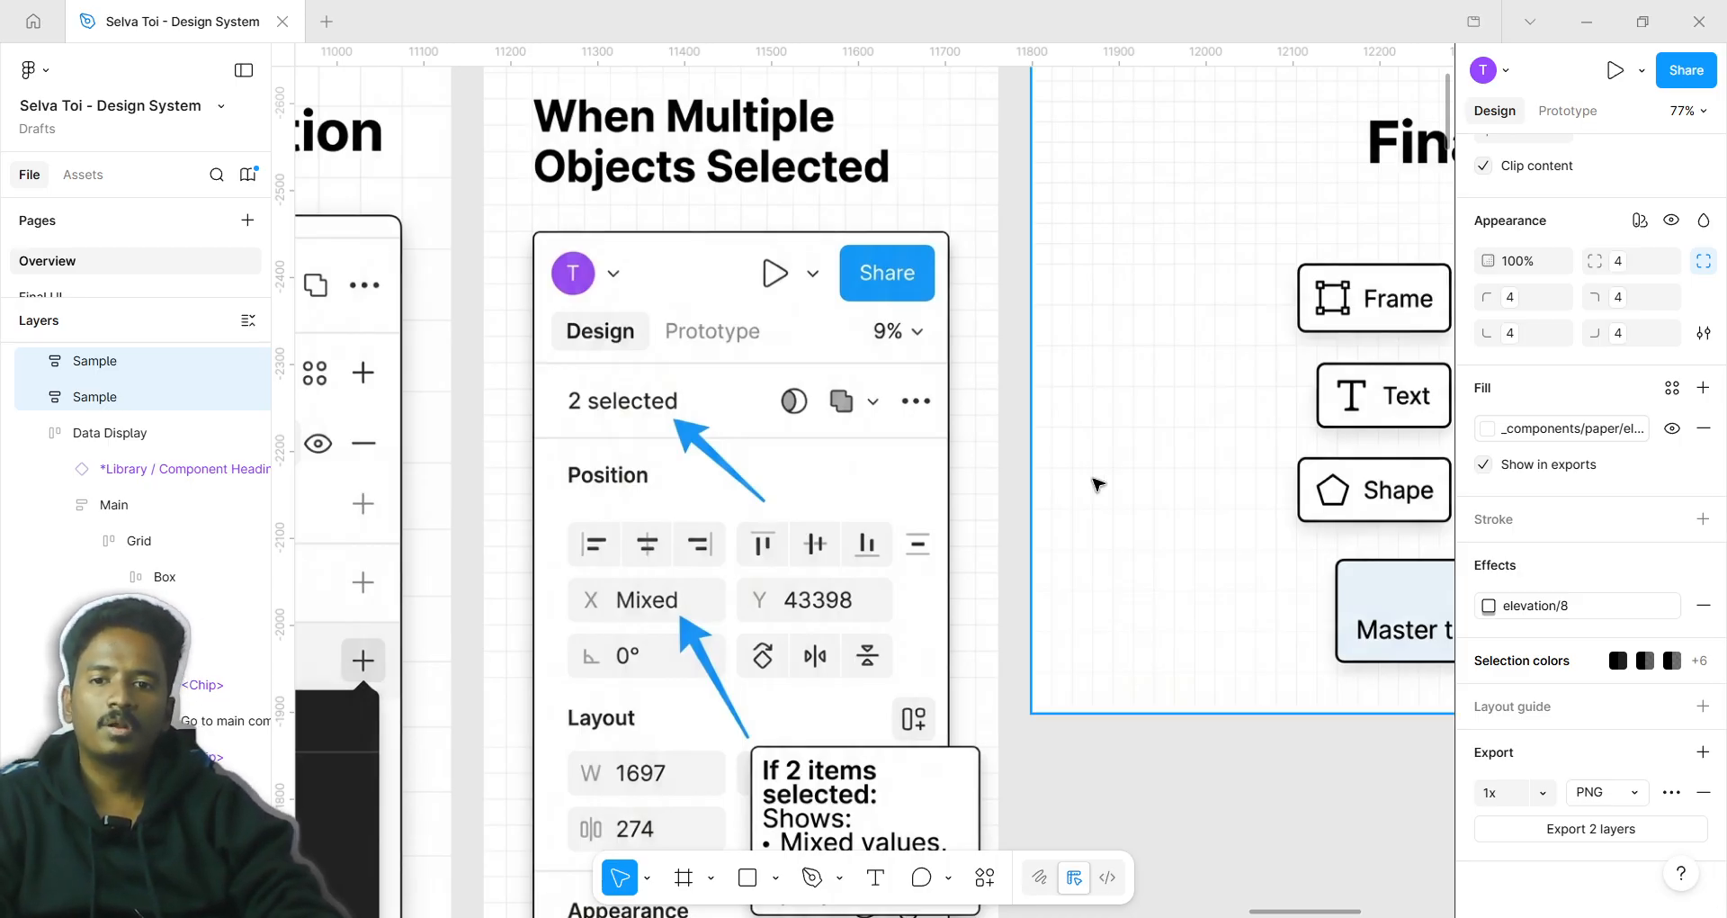
scroll(971, 493, "up", 3)
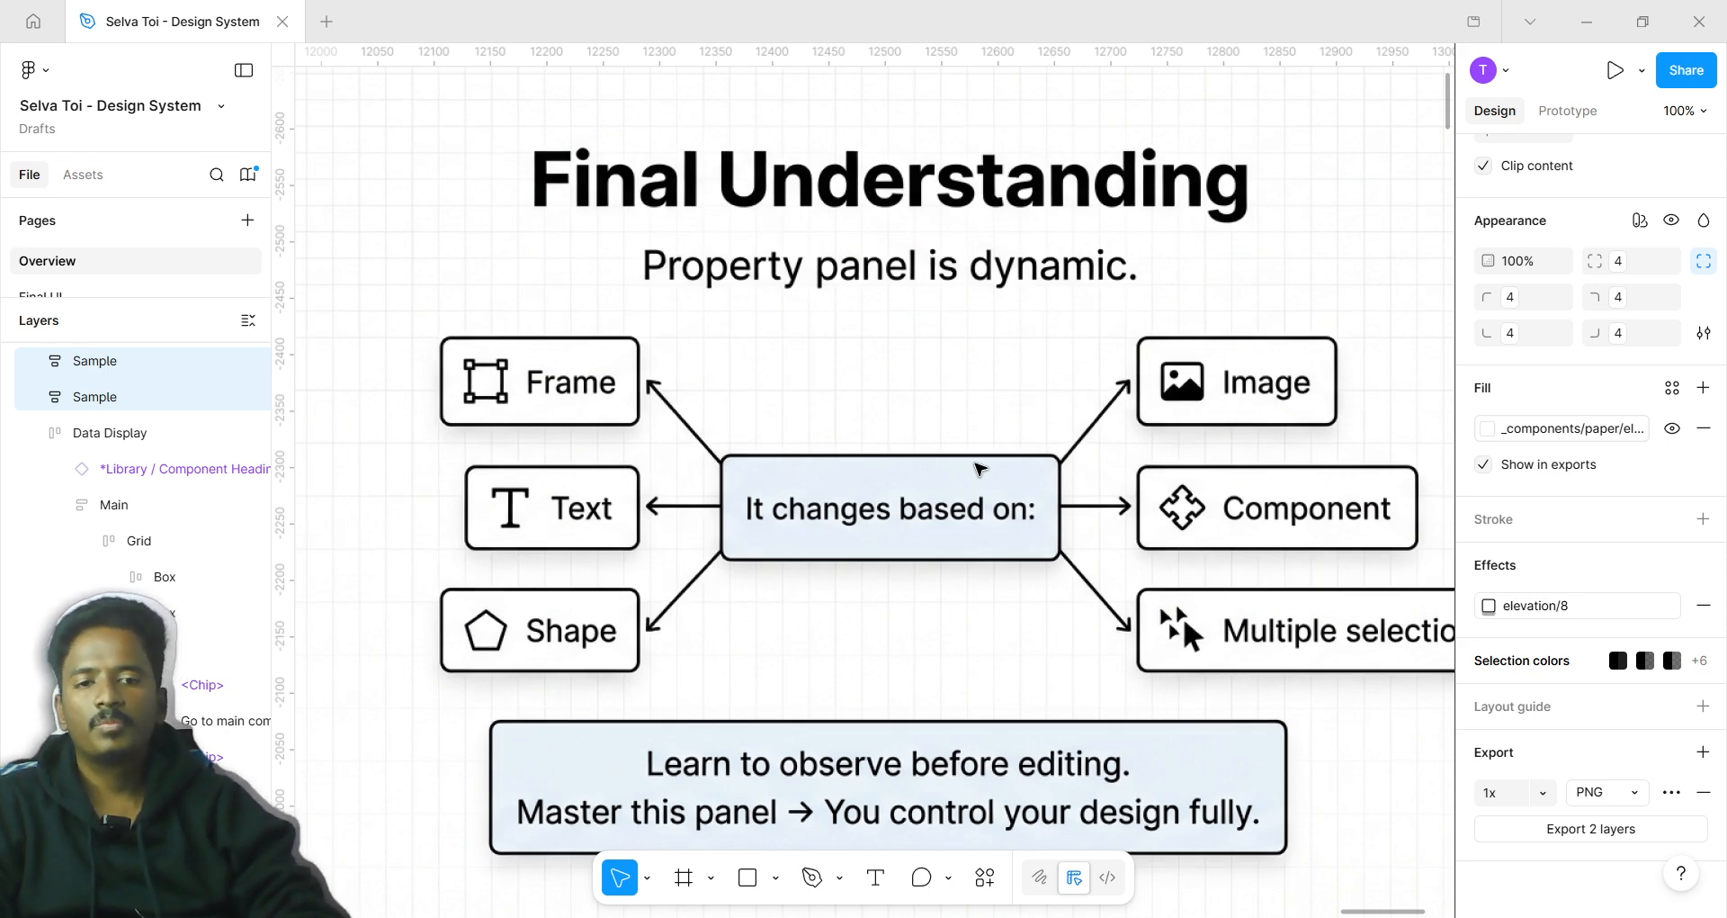
scroll(980, 468, "down", 5)
scroll(980, 468, "up", 3)
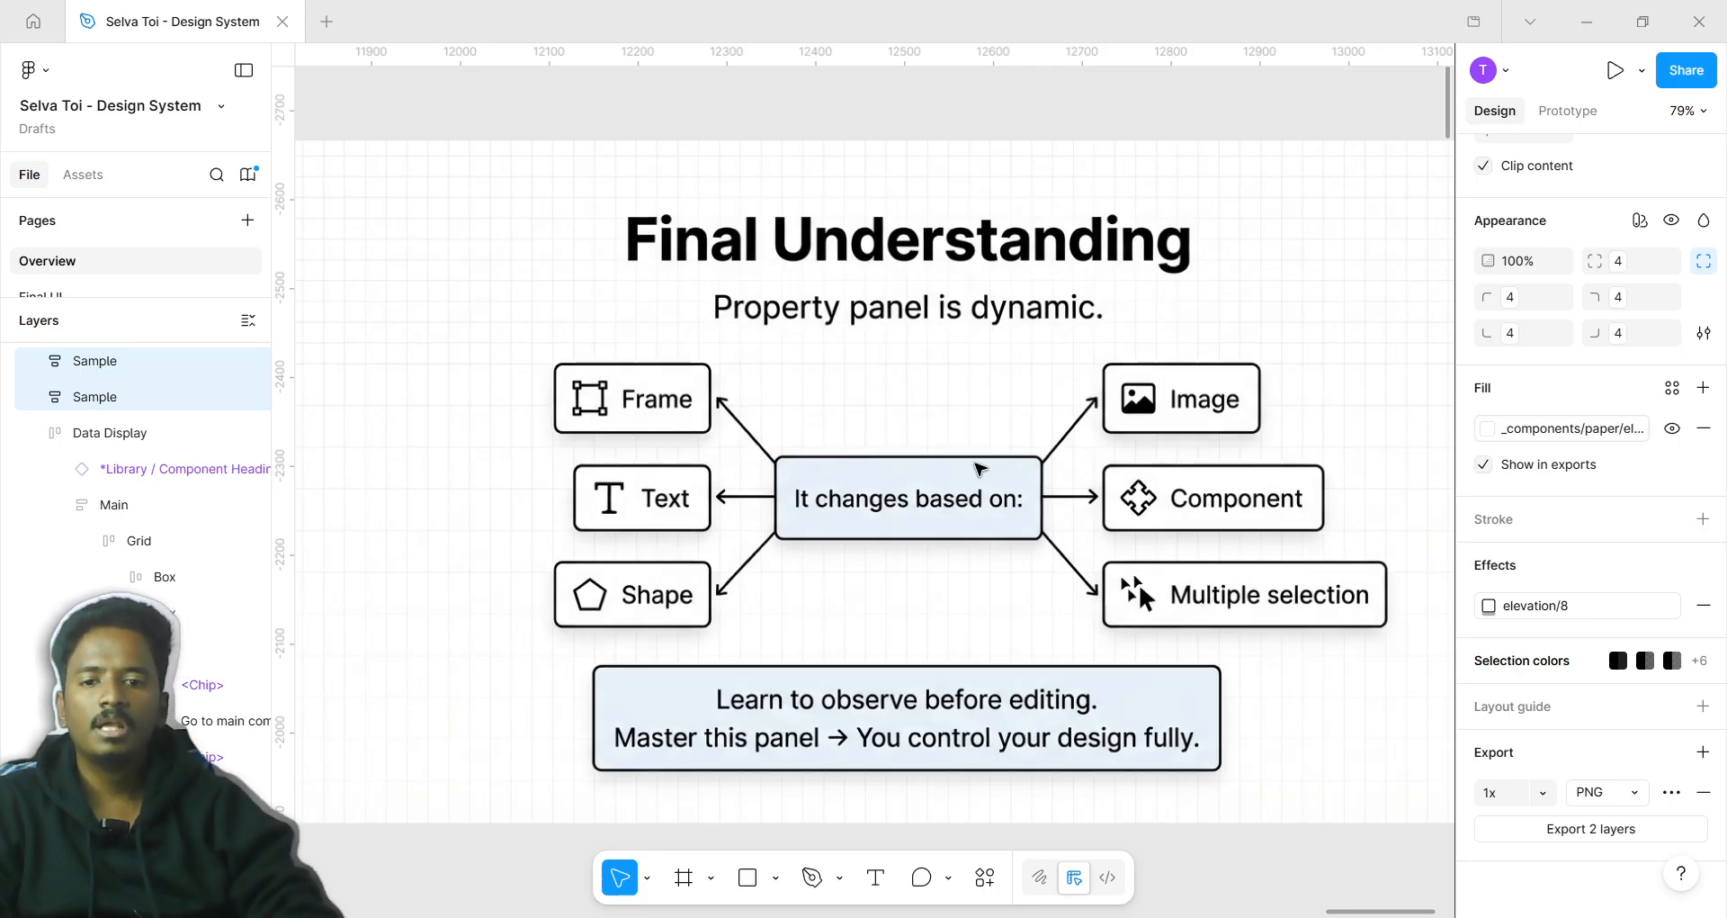
scroll(909, 435, "up", 3)
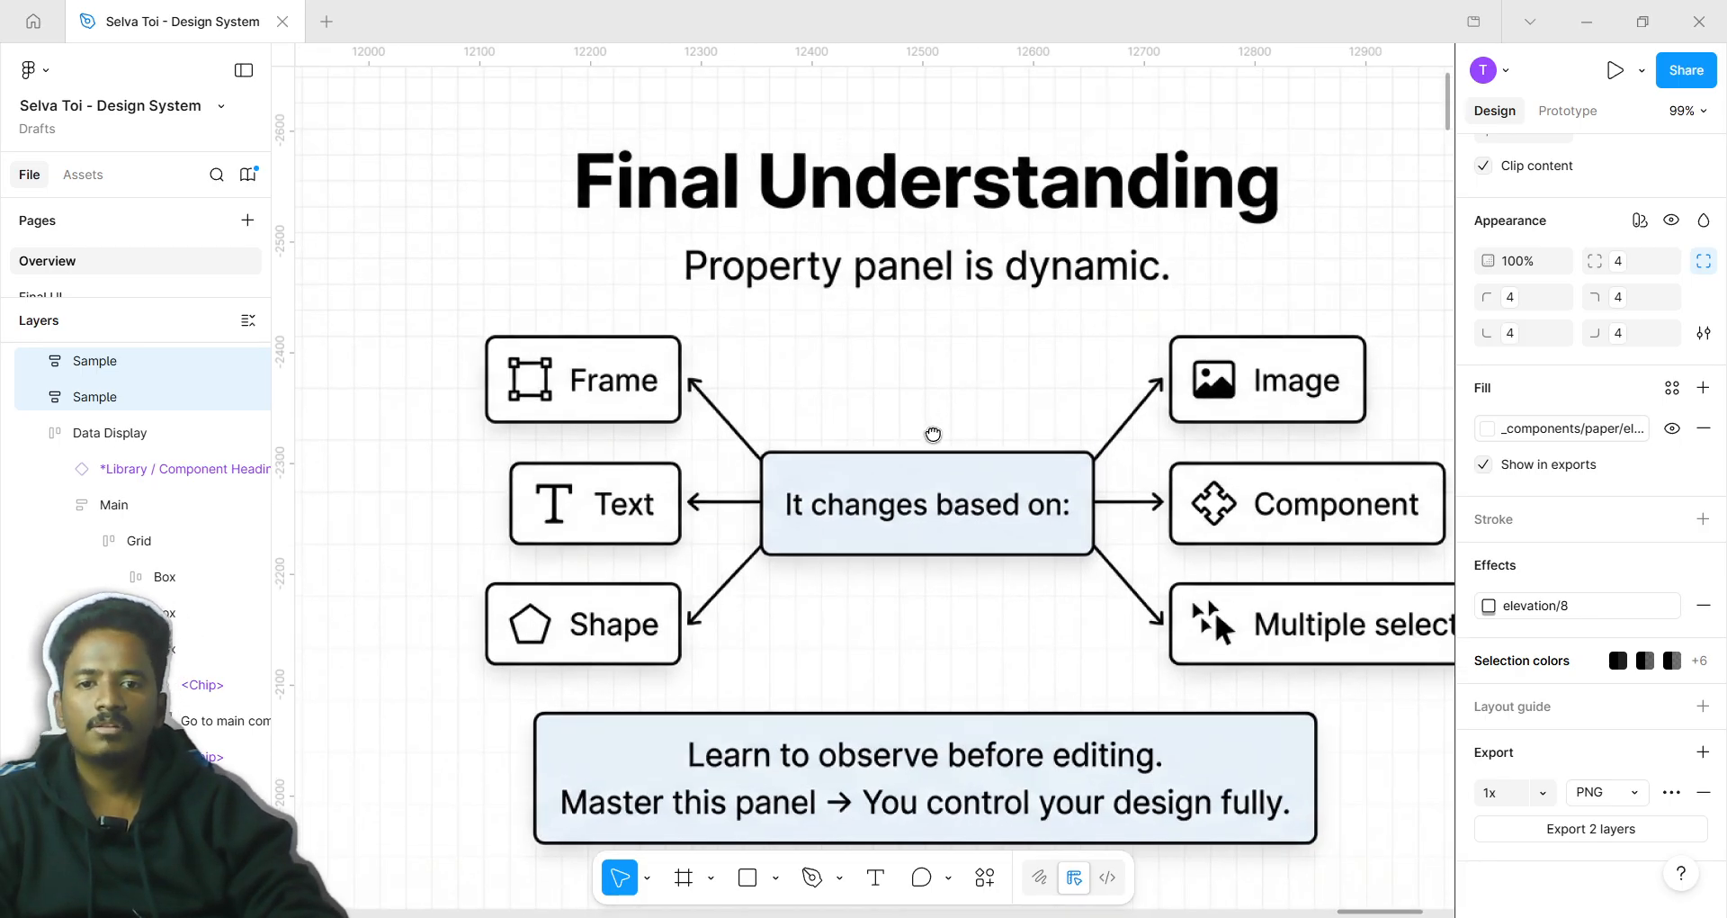